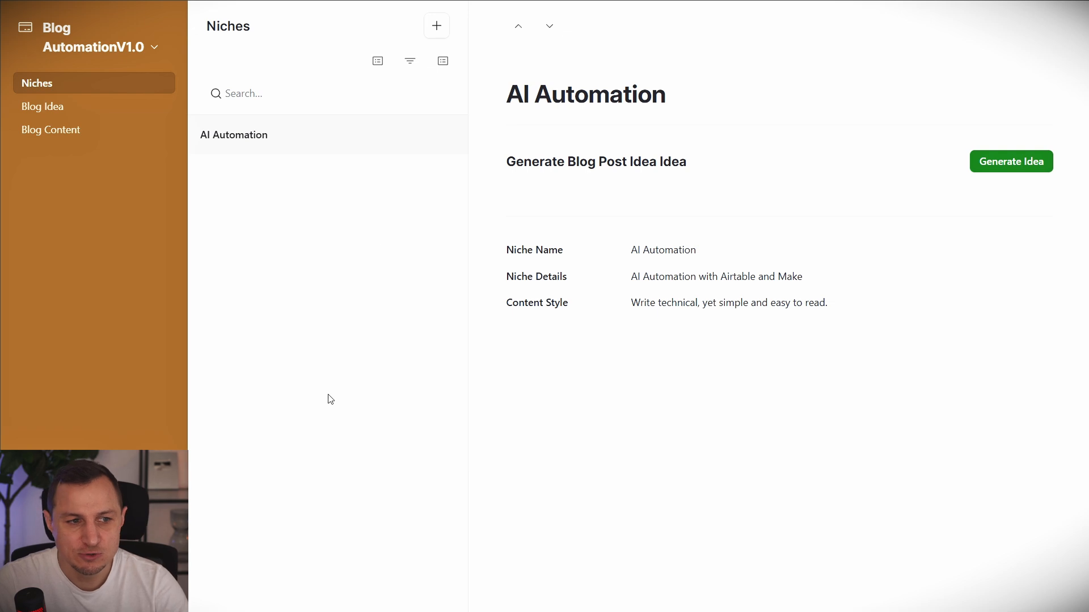
Open and discard an empty new-niche form, then switch over to the Make scenario.
{"action": "left_click", "coordinate": [444, 27]}
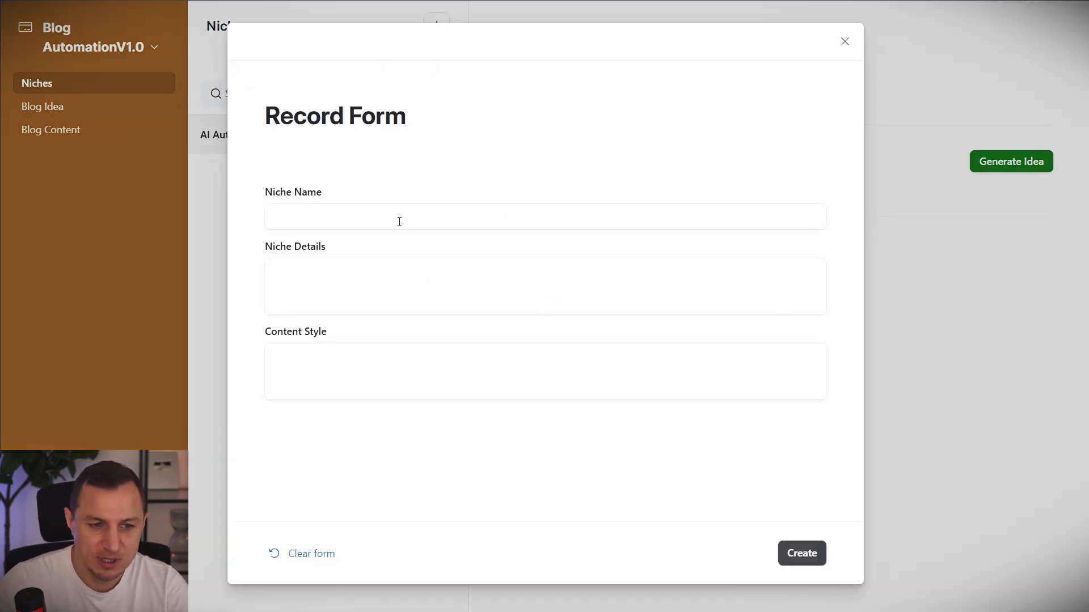
{"action": "left_click", "coordinate": [846, 39]}
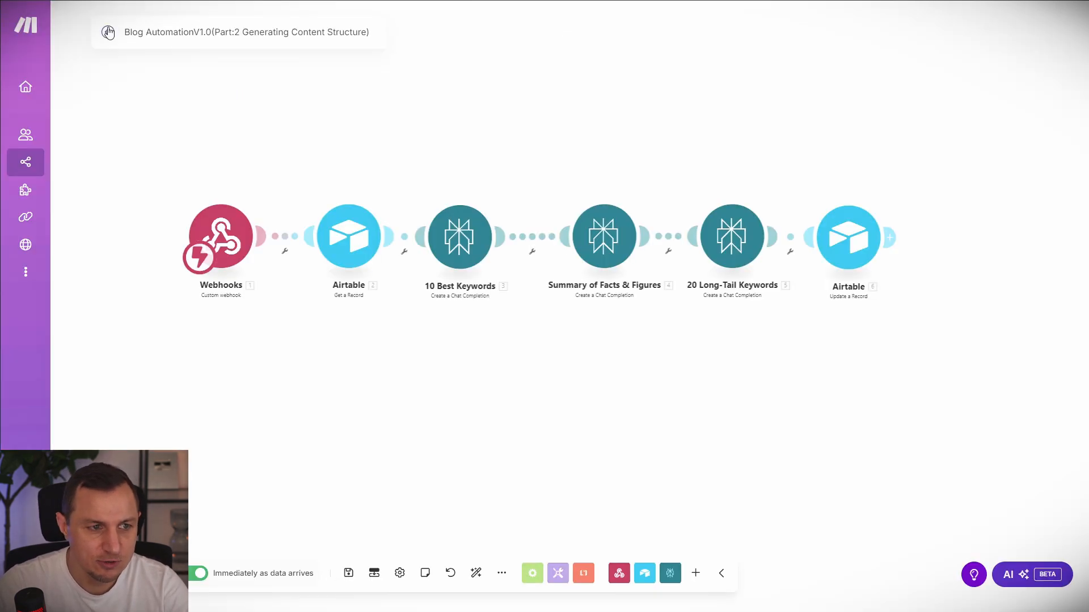
{"action": "left_click", "coordinate": [108, 33]}
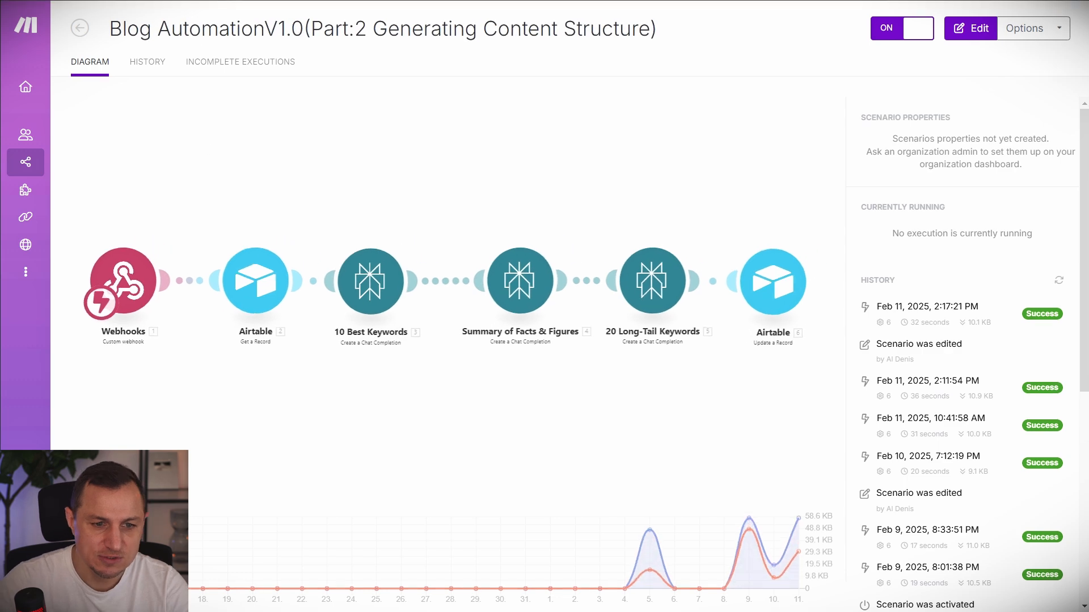
Open the Part 6 publishing scenario from the Blog Automation folder in edit mode, then return to its overview.
{"action": "left_click", "coordinate": [80, 27]}
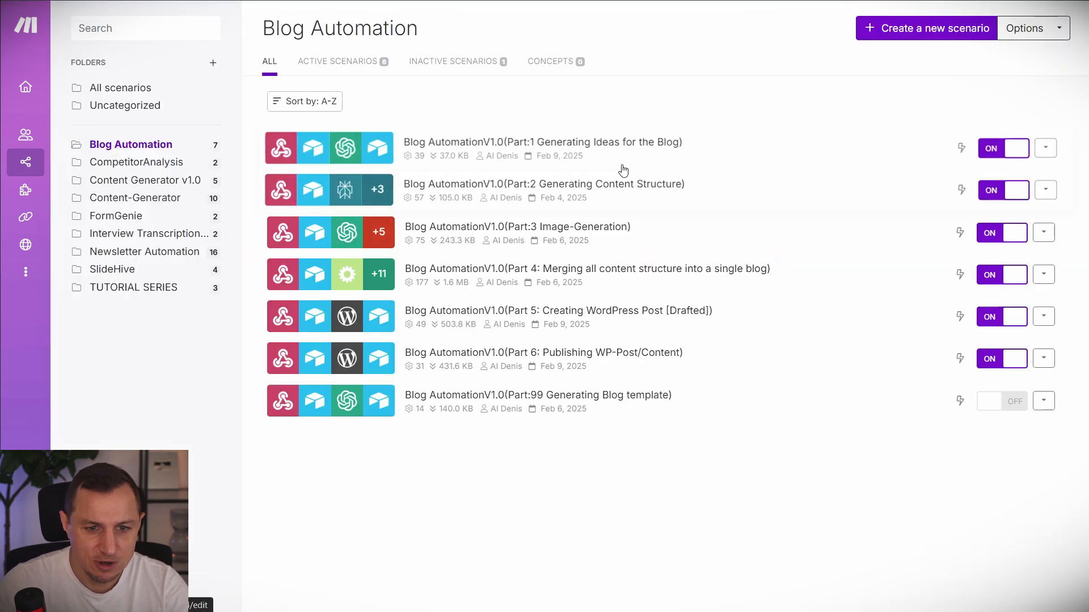
{"action": "left_click_drag", "start_coordinate": [250, 119], "coordinate": [1068, 382]}
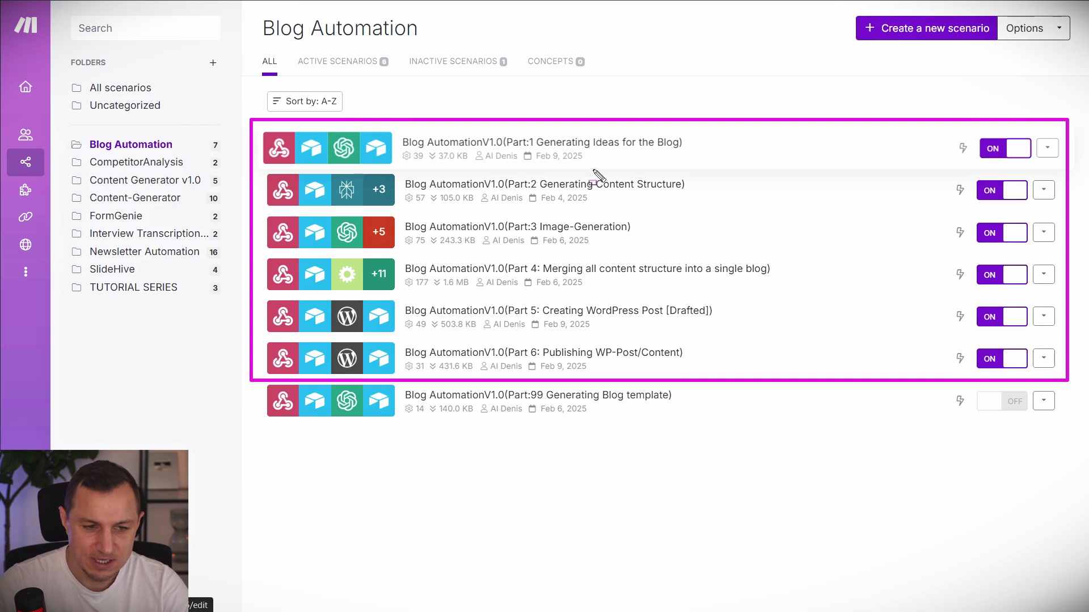
{"action": "key", "text": "Escape"}
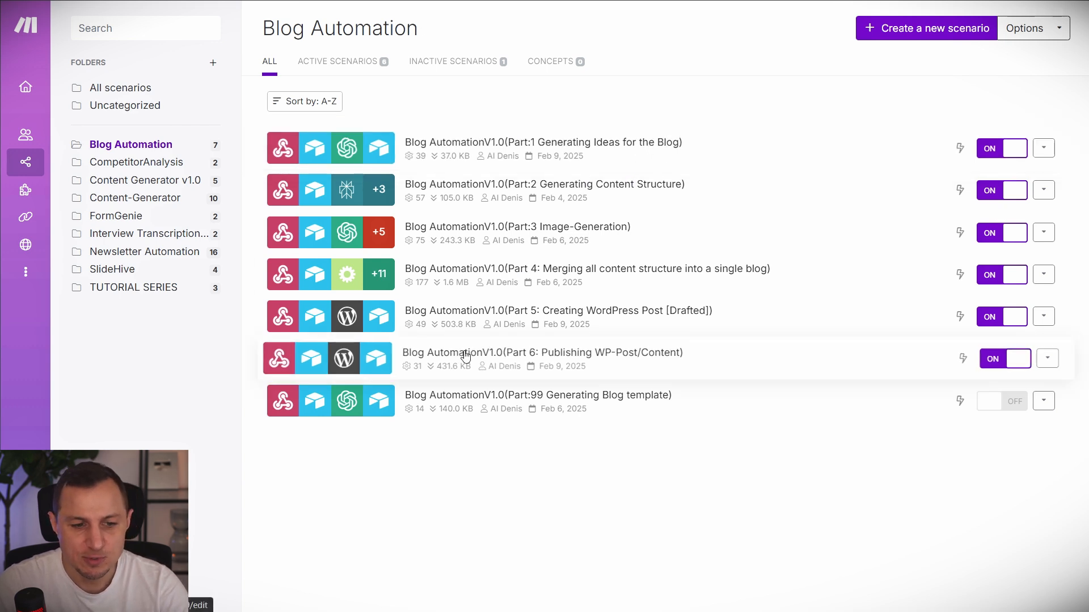
{"action": "left_click", "coordinate": [465, 354]}
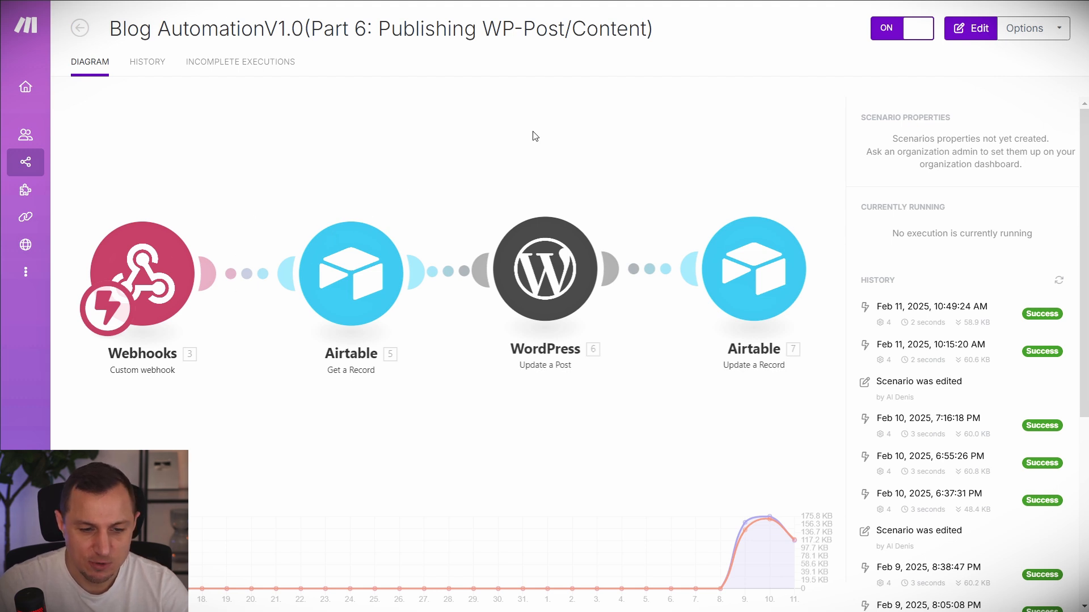
{"action": "left_click", "coordinate": [450, 168]}
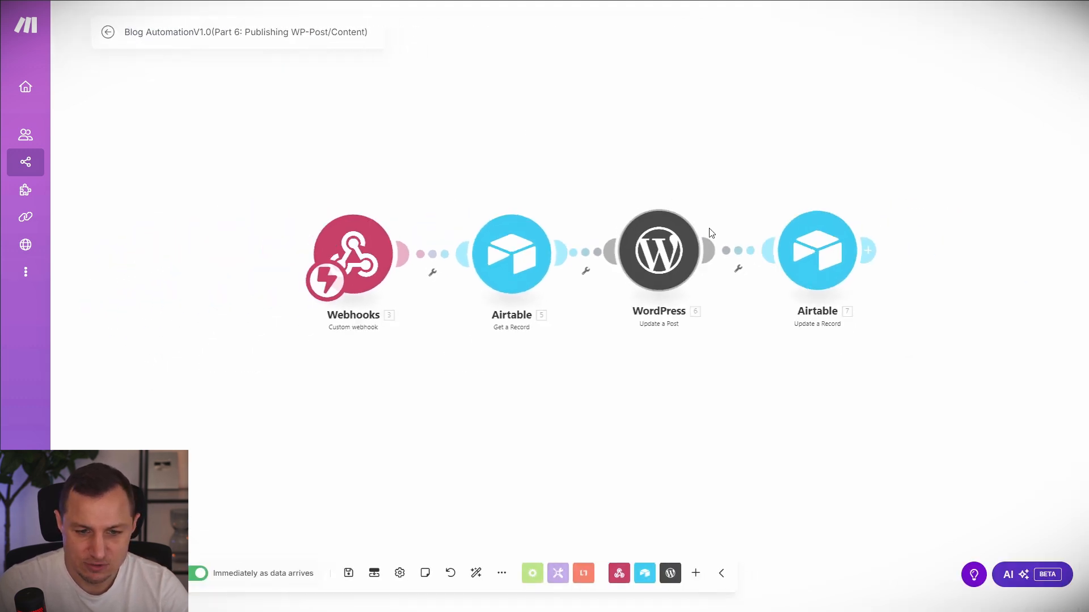
{"action": "left_click", "coordinate": [108, 32]}
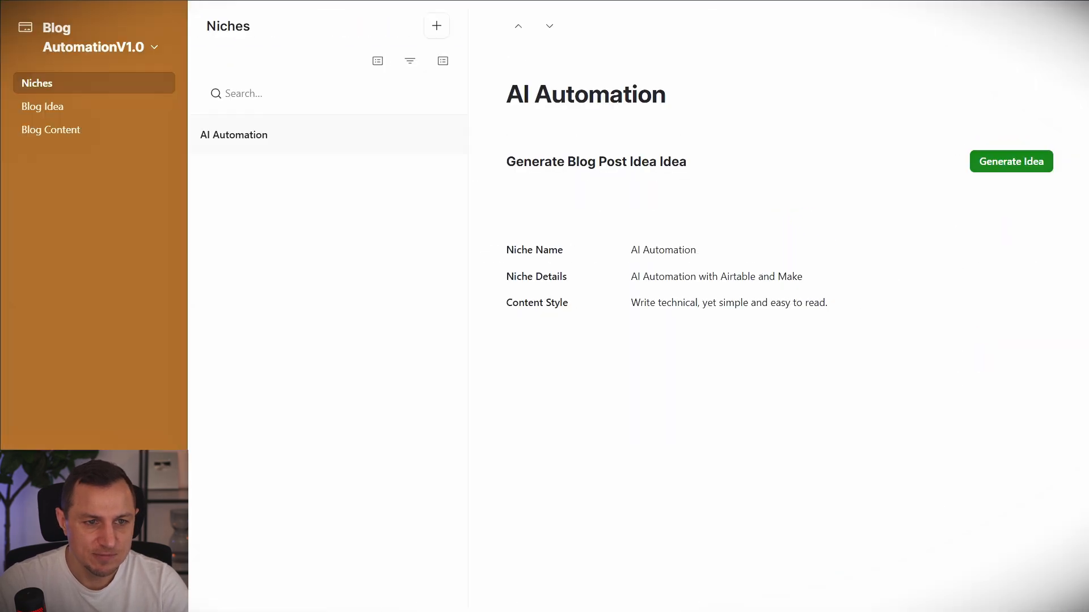
In the Blog Idea table, review the first idea's title and article description.
{"action": "left_click", "coordinate": [49, 107]}
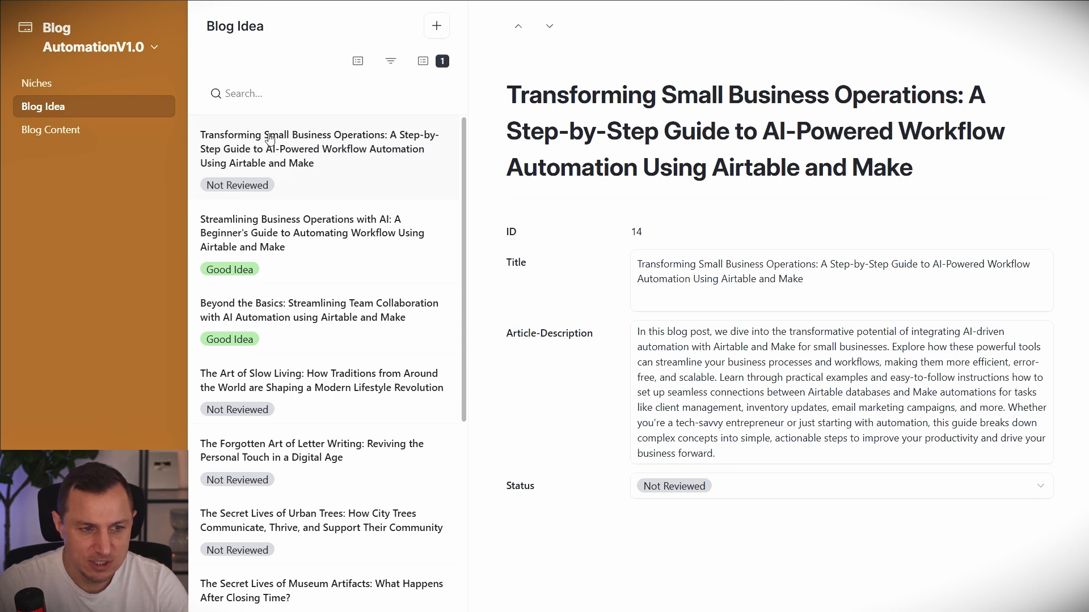
{"action": "left_click_drag", "start_coordinate": [519, 96], "coordinate": [989, 119]}
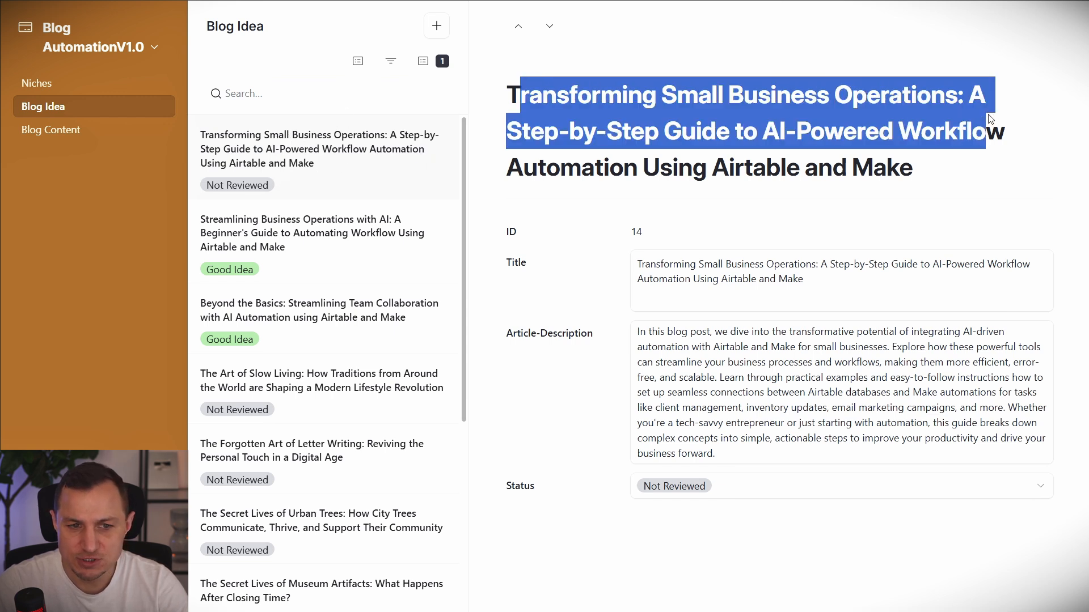
{"action": "left_click", "coordinate": [721, 122]}
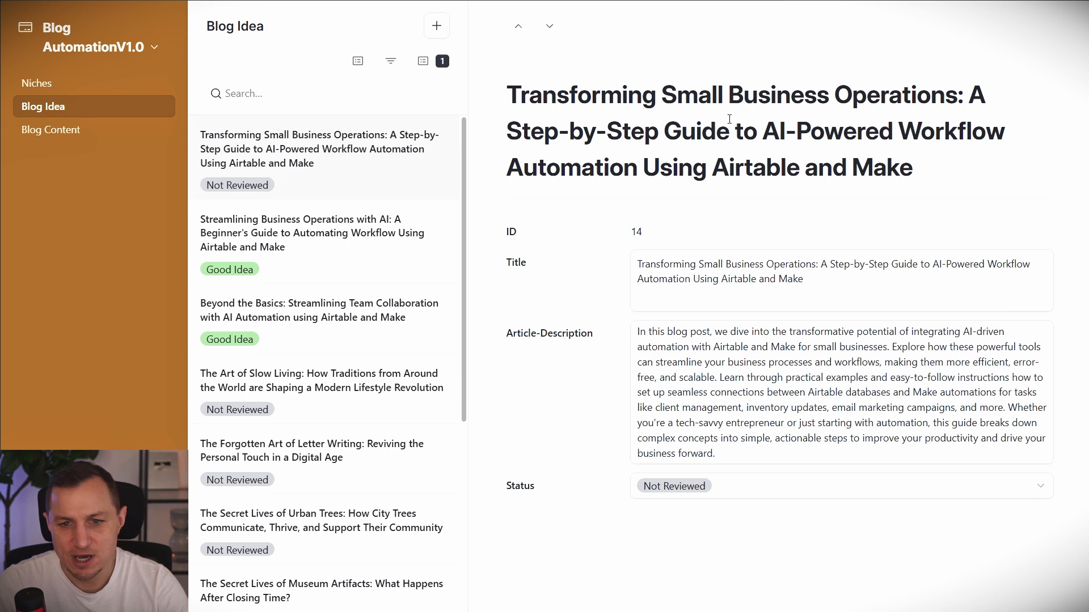
{"action": "left_click_drag", "start_coordinate": [702, 129], "coordinate": [946, 167]}
{"action": "left_click", "coordinate": [779, 179]}
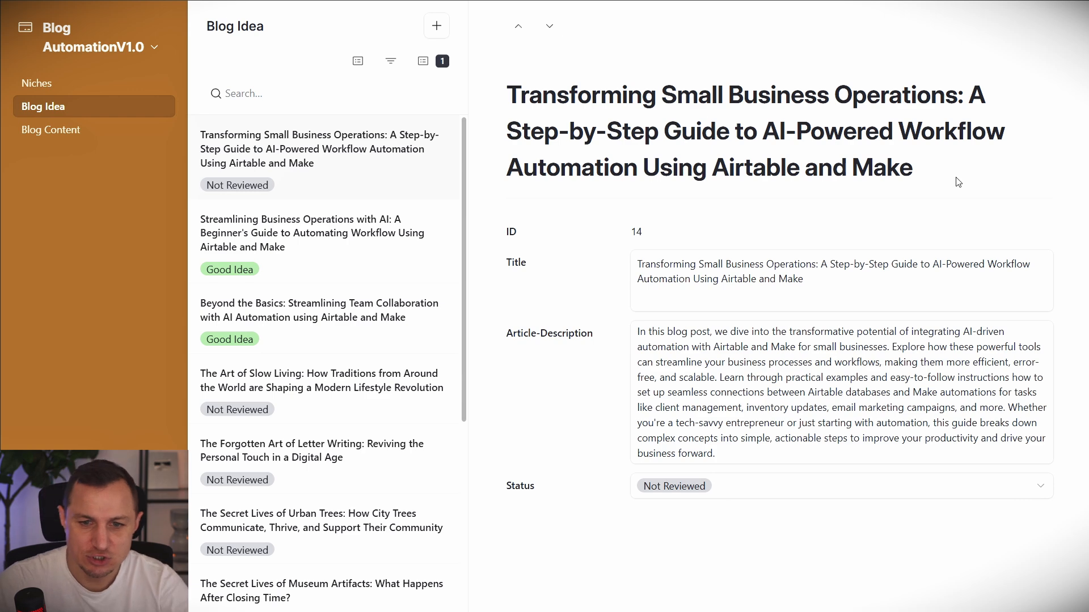
{"action": "key", "text": "ctrl+a"}
{"action": "left_click", "coordinate": [815, 283]}
{"action": "left_click_drag", "start_coordinate": [814, 283], "coordinate": [619, 257]}
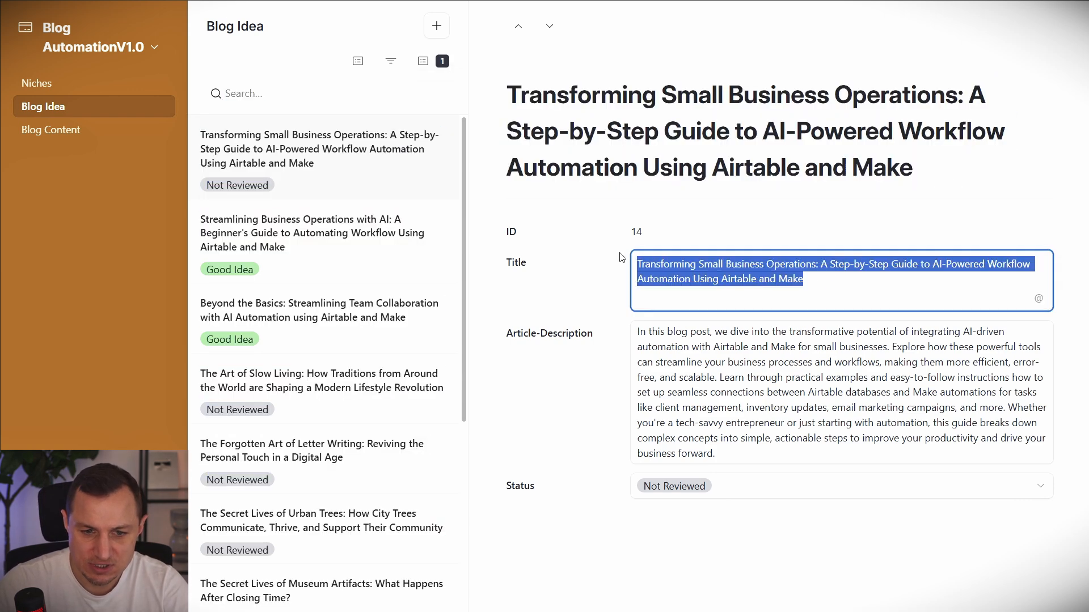
{"action": "left_click", "coordinate": [668, 323]}
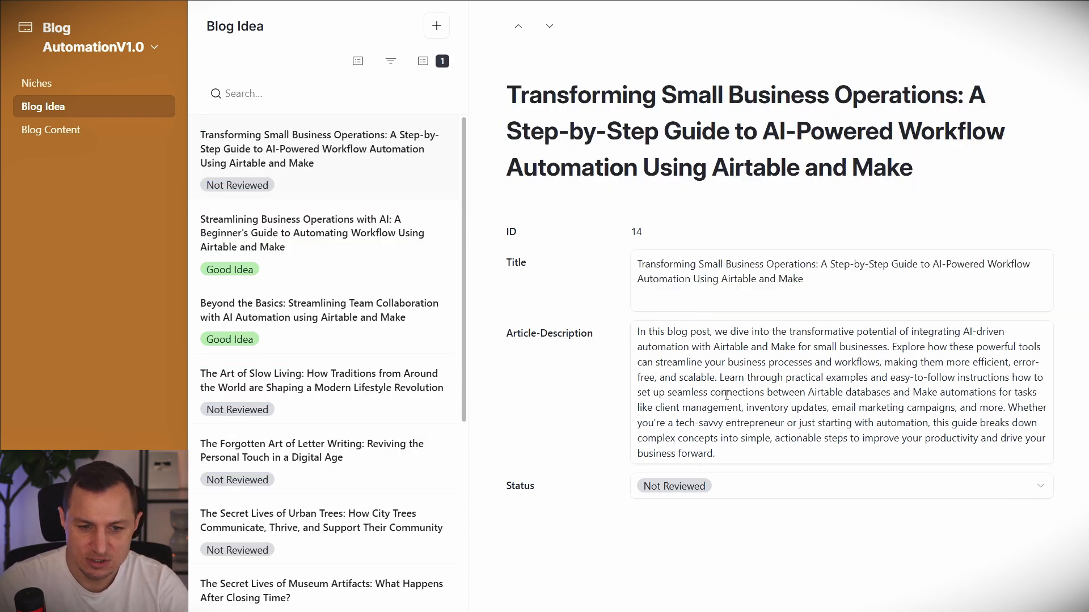
{"action": "left_click_drag", "start_coordinate": [716, 454], "coordinate": [533, 381]}
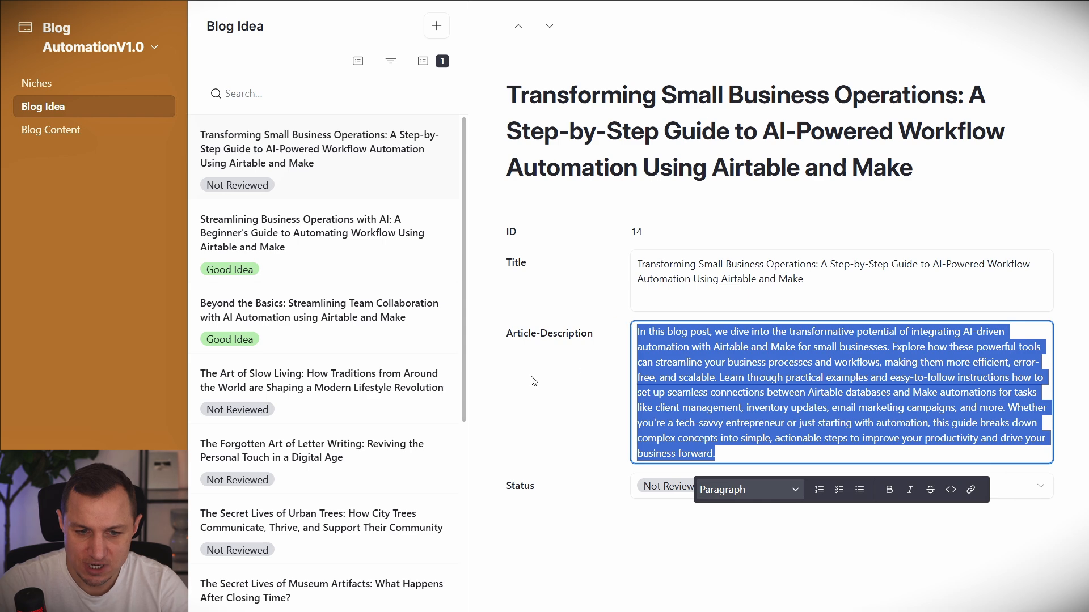
{"action": "left_click", "coordinate": [533, 381]}
{"action": "left_click", "coordinate": [784, 361]}
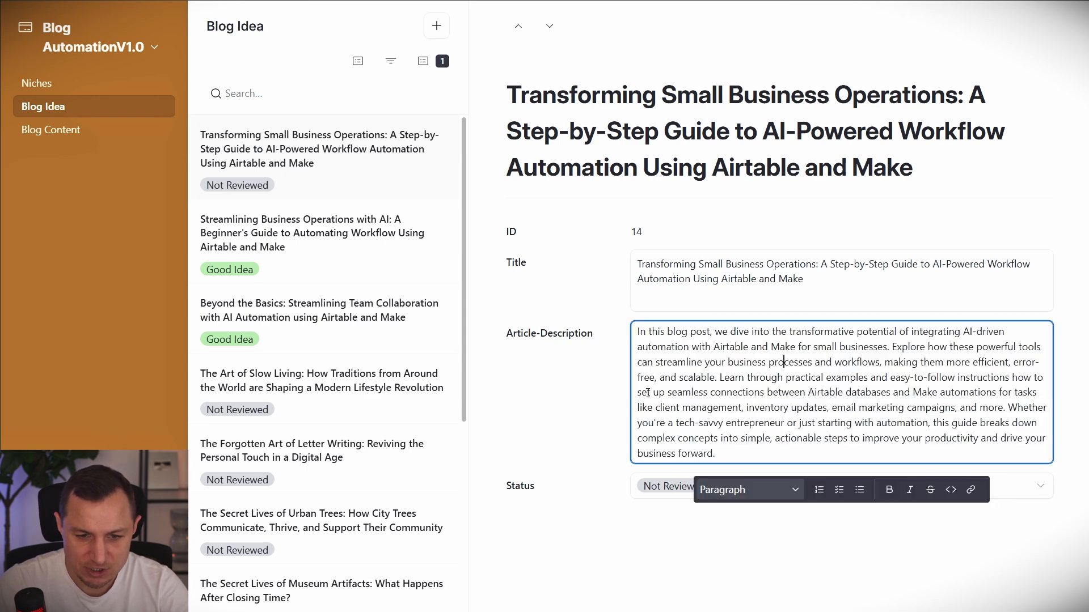
Set the 'Transforming Small Business Operations…' idea's status to Good Idea and go to Blog Content.
{"action": "left_click", "coordinate": [572, 385]}
{"action": "left_click", "coordinate": [762, 493]}
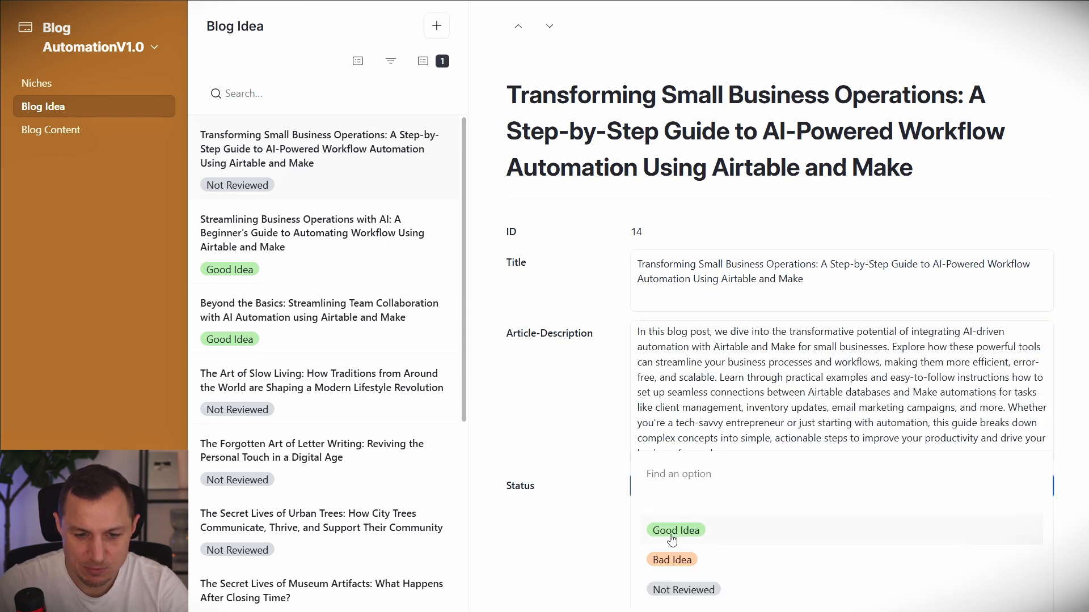
{"action": "left_click", "coordinate": [672, 536]}
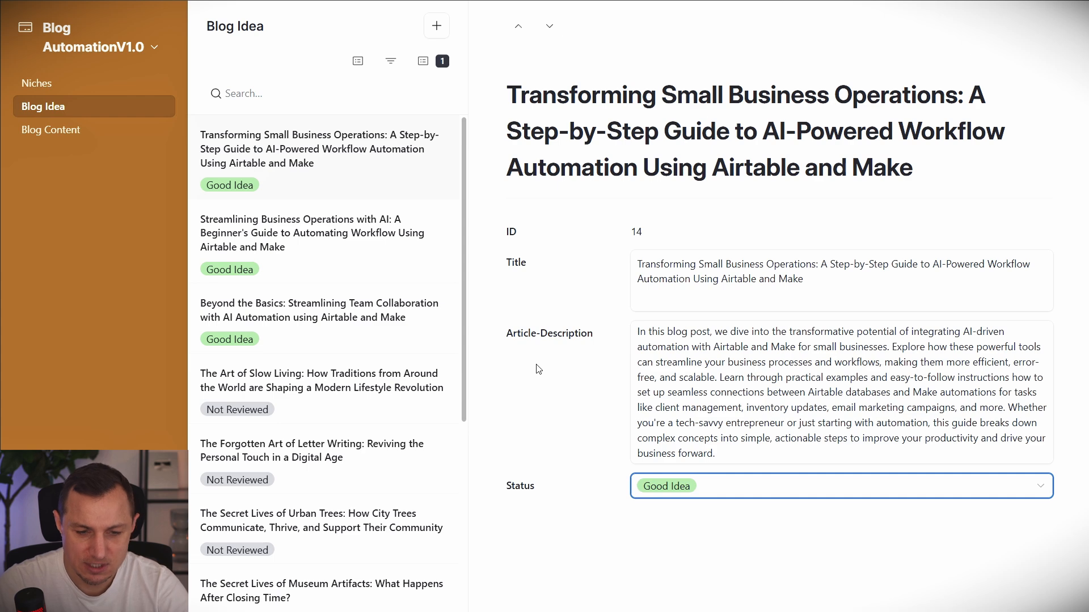
{"action": "left_click", "coordinate": [83, 136]}
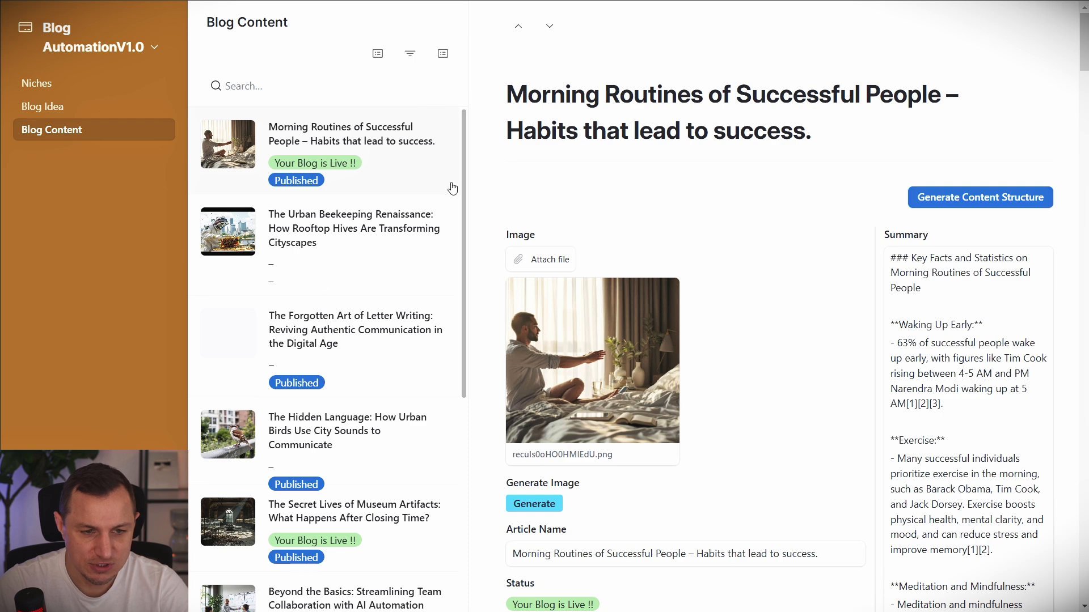
Open the 'Transforming Small Business Operations' content record and trigger Generate Content Structure.
{"action": "left_click_drag", "start_coordinate": [466, 147], "coordinate": [452, 408]}
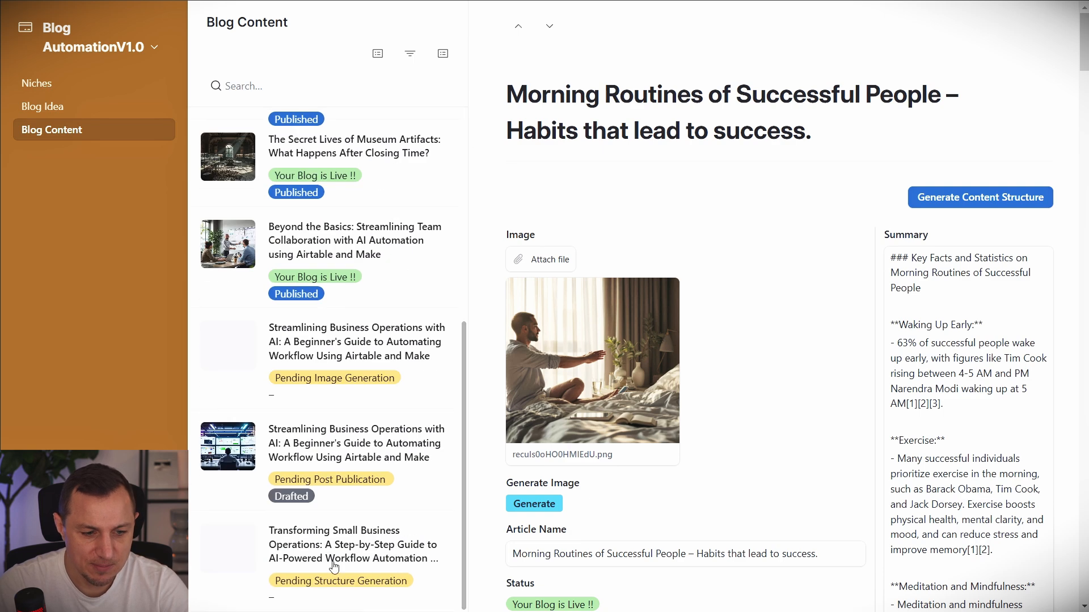
{"action": "left_click", "coordinate": [296, 545]}
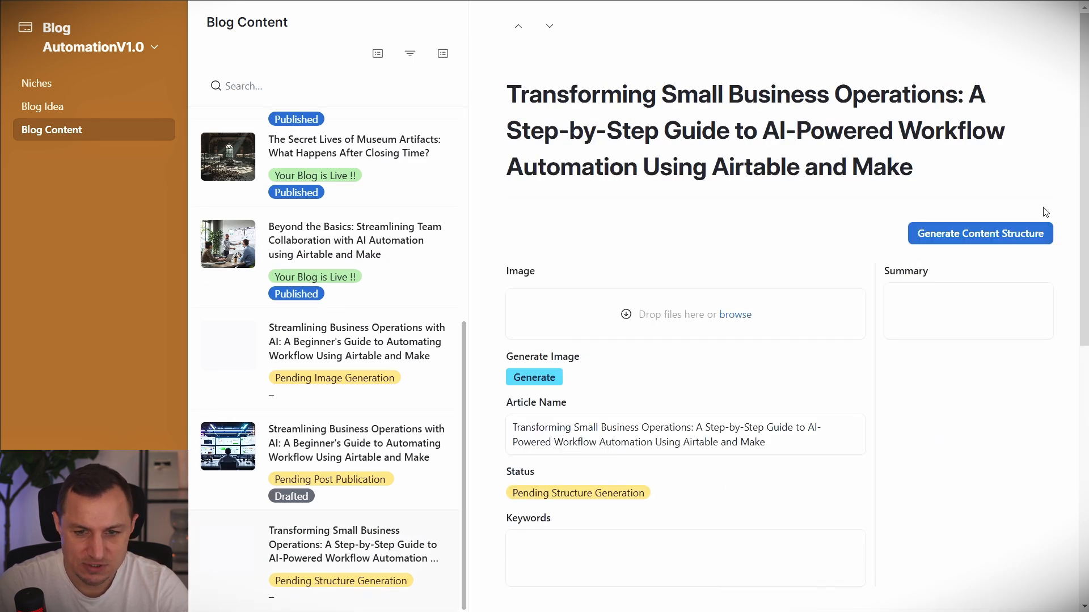
{"action": "left_click", "coordinate": [981, 235]}
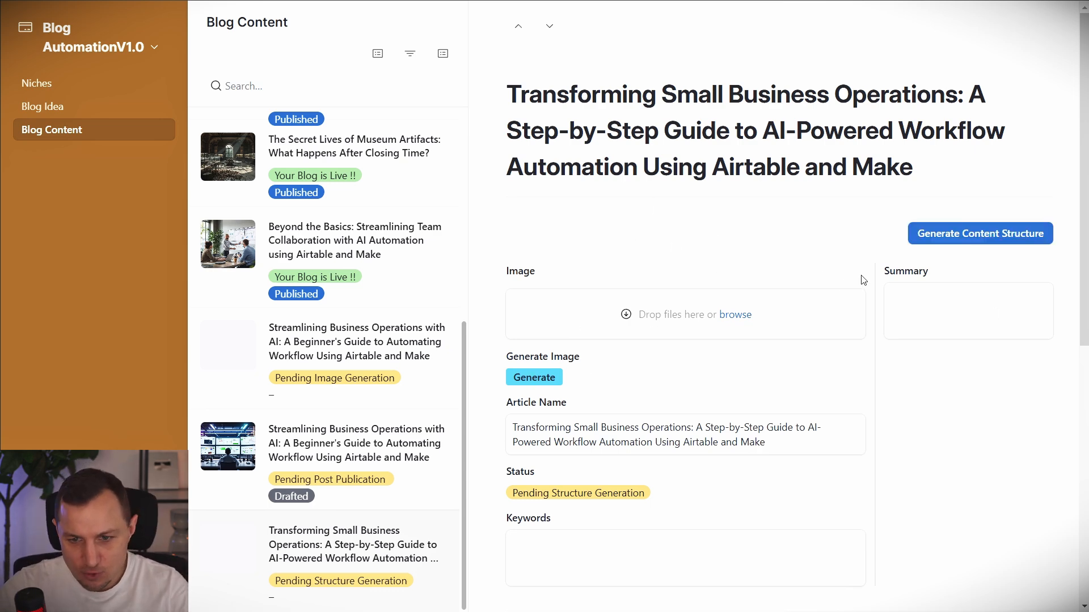
{"action": "scroll", "coordinate": [605, 321], "scroll_direction": "down", "scroll_amount": 5}
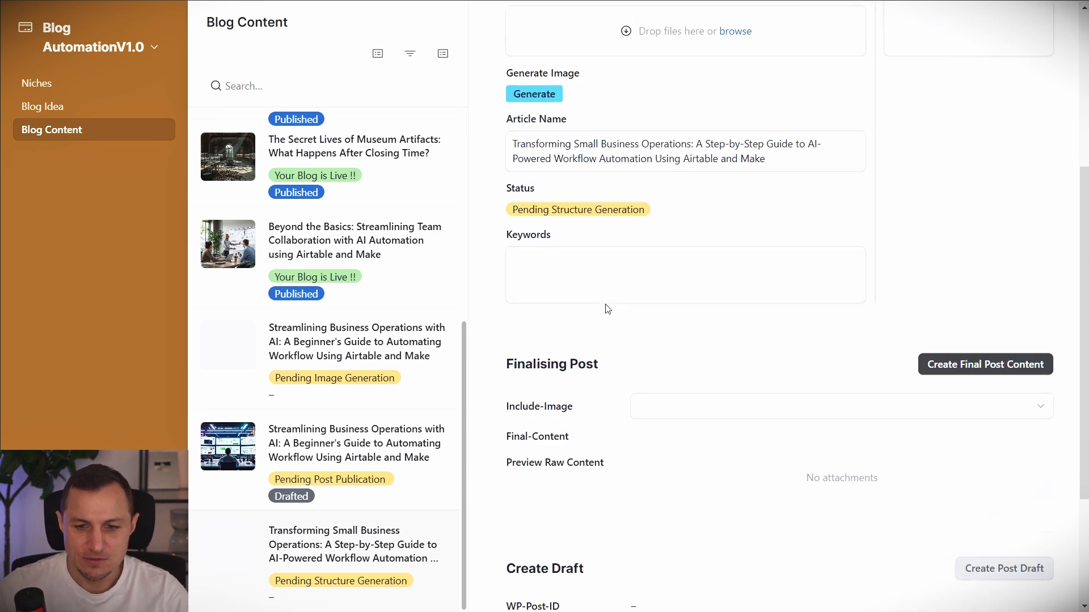
{"action": "scroll", "coordinate": [607, 309], "scroll_direction": "down", "scroll_amount": 3}
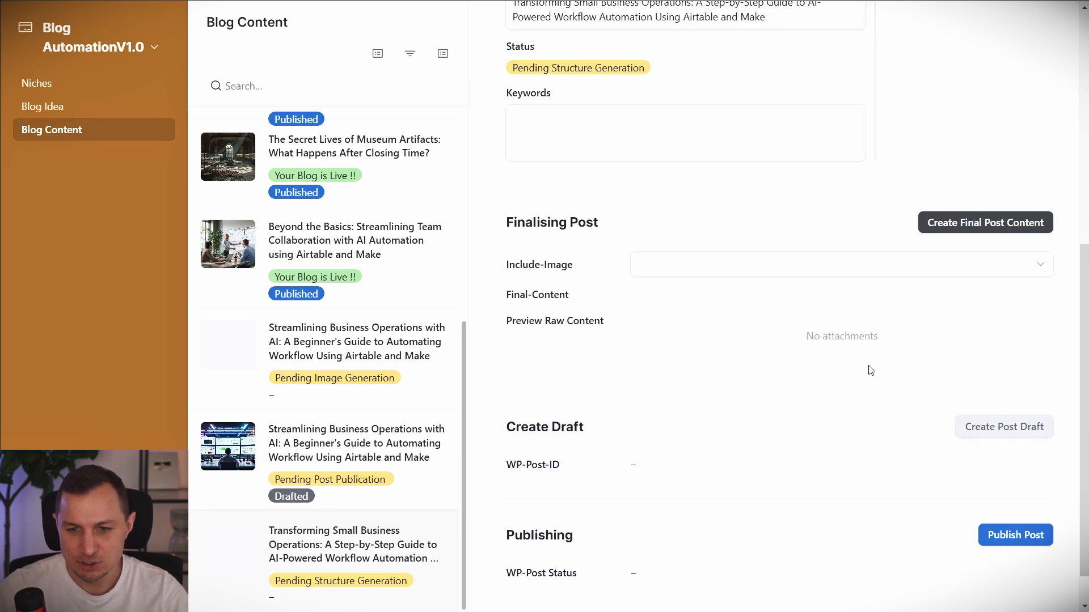
{"action": "scroll", "coordinate": [871, 370], "scroll_direction": "up", "scroll_amount": 8}
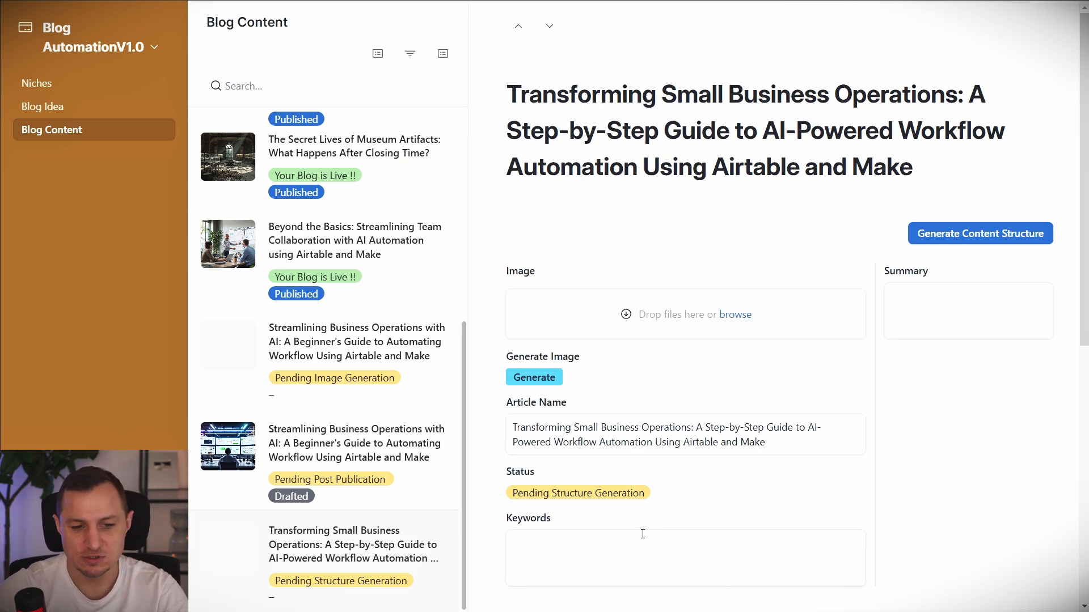
Review the record's generated keywords and summary.
{"action": "scroll", "coordinate": [977, 365], "scroll_direction": "down", "scroll_amount": 3}
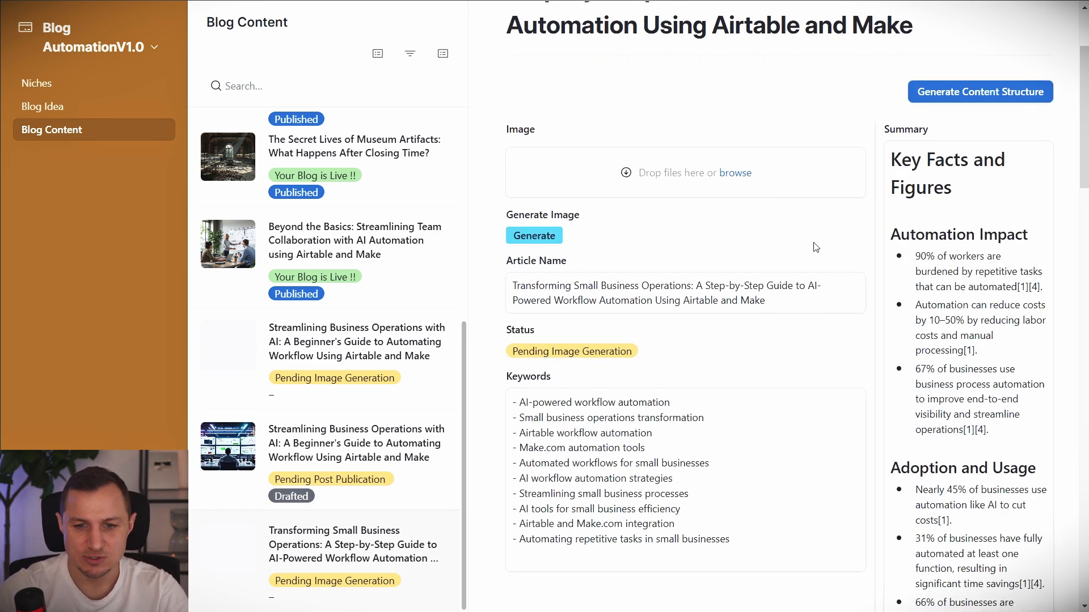
{"action": "left_click_drag", "start_coordinate": [720, 539], "coordinate": [506, 397]}
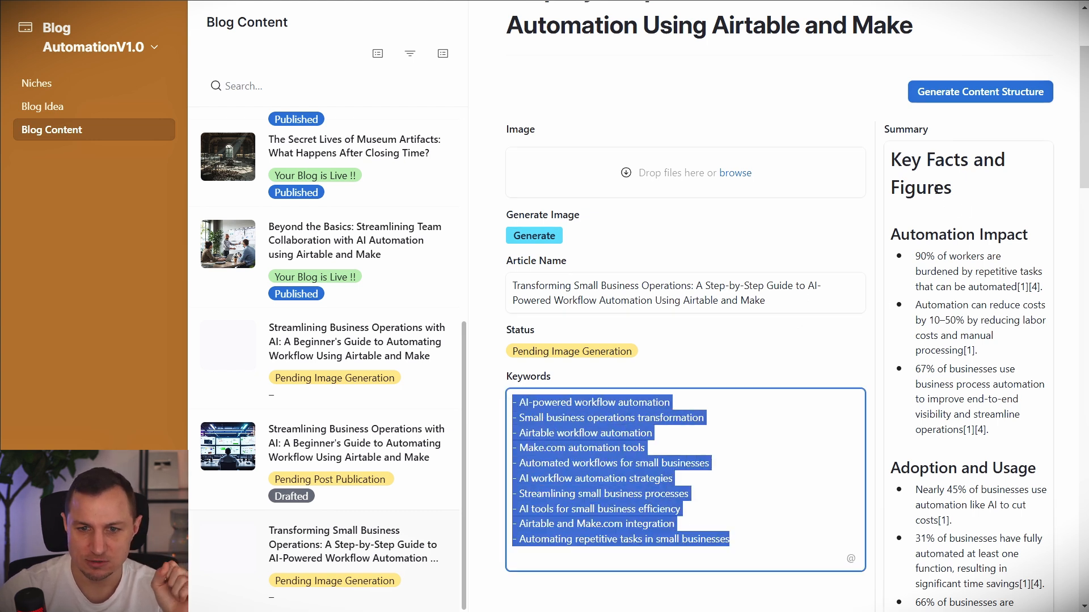
{"action": "left_click_drag", "start_coordinate": [887, 154], "coordinate": [969, 353]}
{"action": "left_click", "coordinate": [754, 230]}
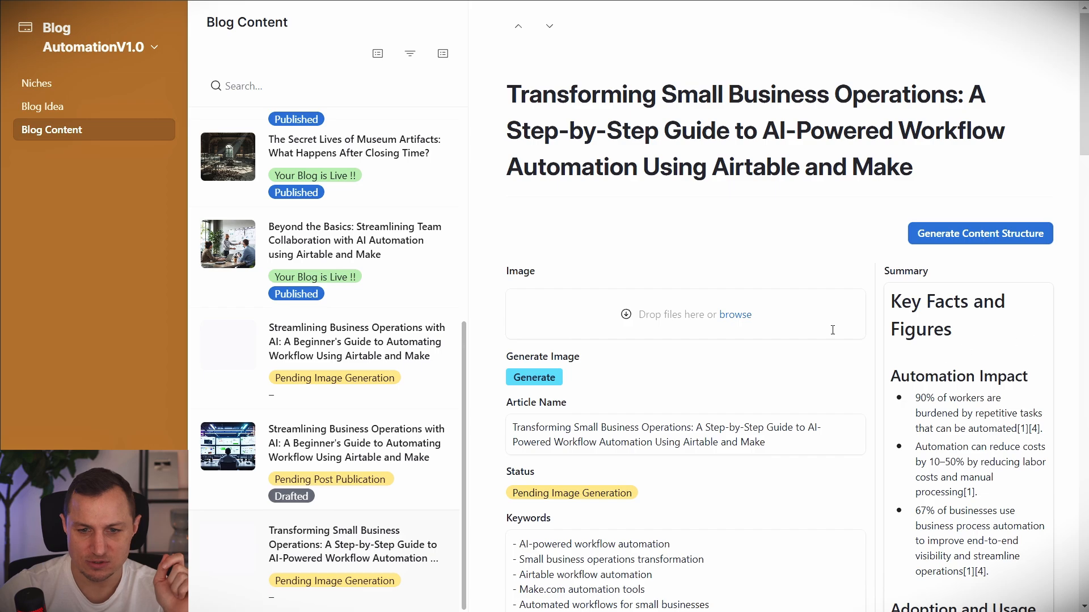
Trigger Generate Image, close the webhook confirmation page, and check the attached image.
{"action": "left_click", "coordinate": [519, 380]}
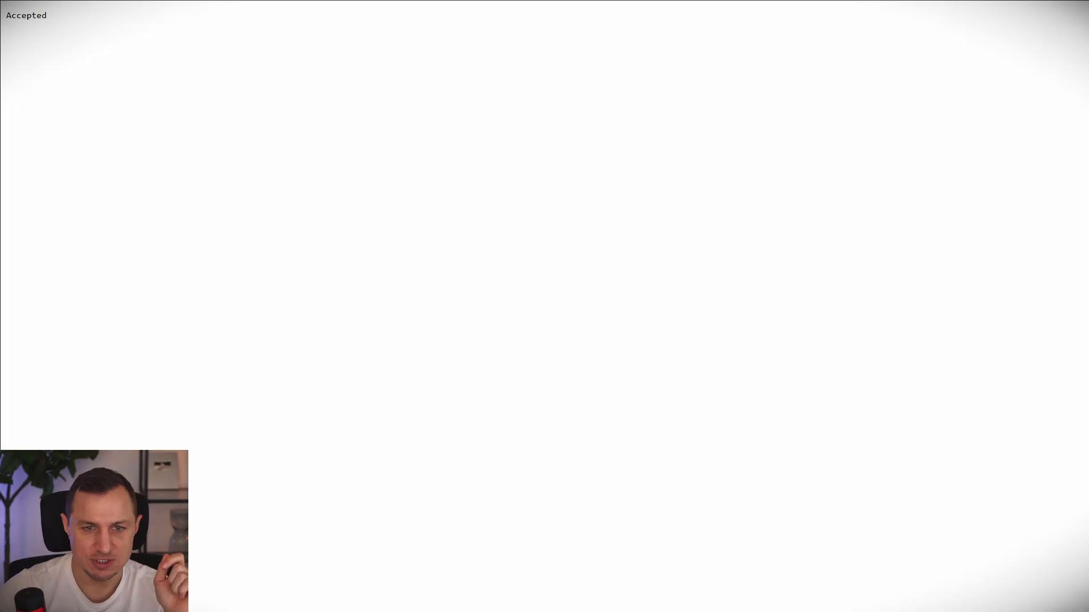
{"action": "key", "text": "ctrl+w"}
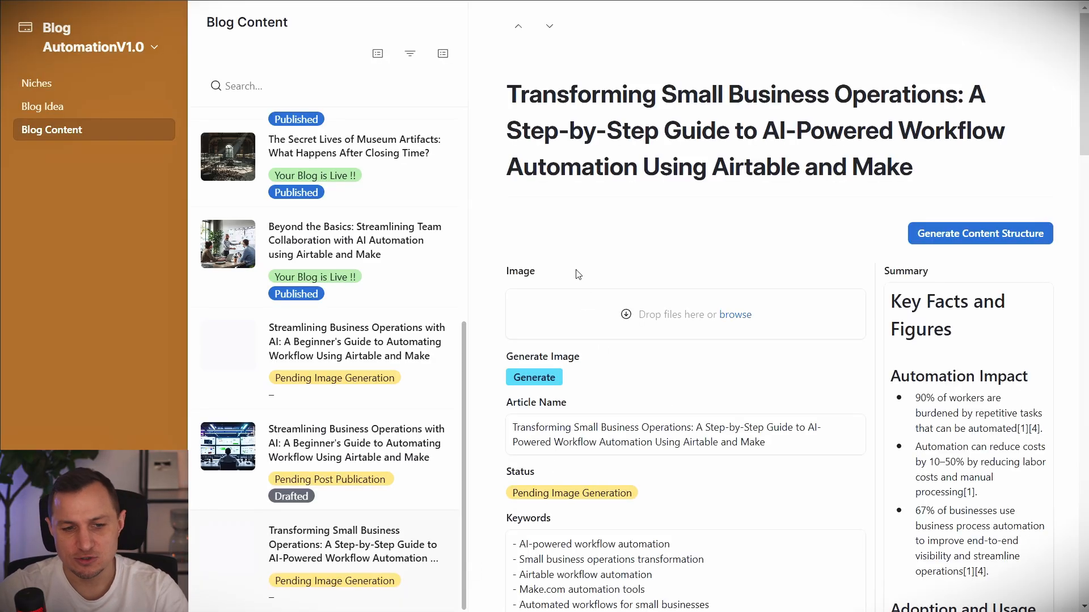
{"action": "mouse_move", "coordinate": [480, 248]}
{"action": "left_mouse_down"}
{"action": "mouse_move", "coordinate": [876, 377]}
{"action": "mouse_move", "coordinate": [874, 351]}
{"action": "left_mouse_up"}
{"action": "key", "text": "Escape"}
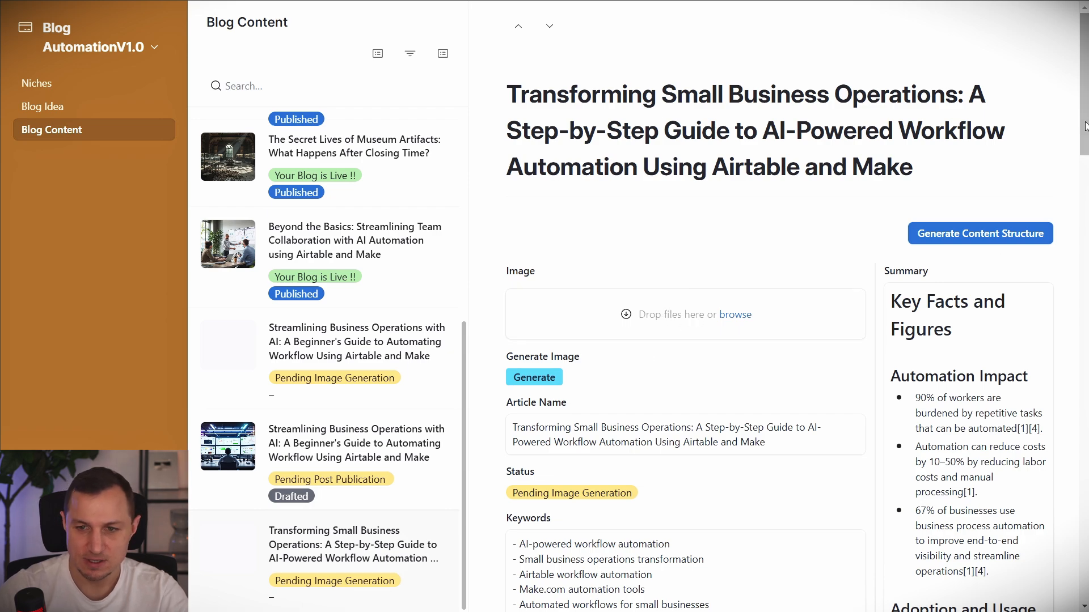
{"action": "scroll", "coordinate": [777, 340], "scroll_direction": "down", "scroll_amount": 10}
{"action": "scroll", "coordinate": [777, 340], "scroll_direction": "up", "scroll_amount": 12}
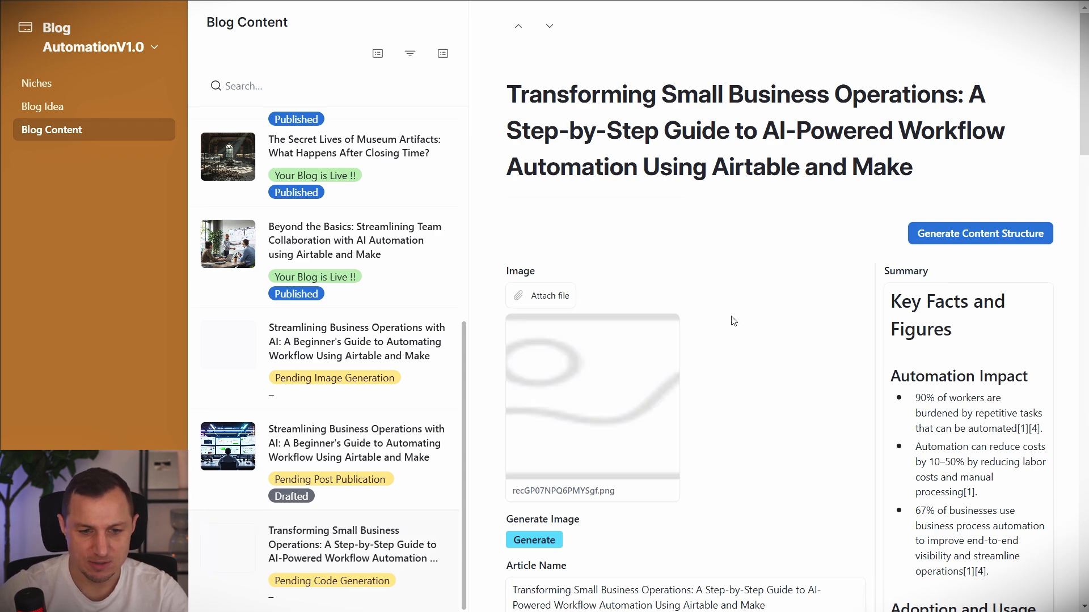
Inspect the generated image full size, then set Include-Image to Yes.
{"action": "left_click", "coordinate": [623, 386]}
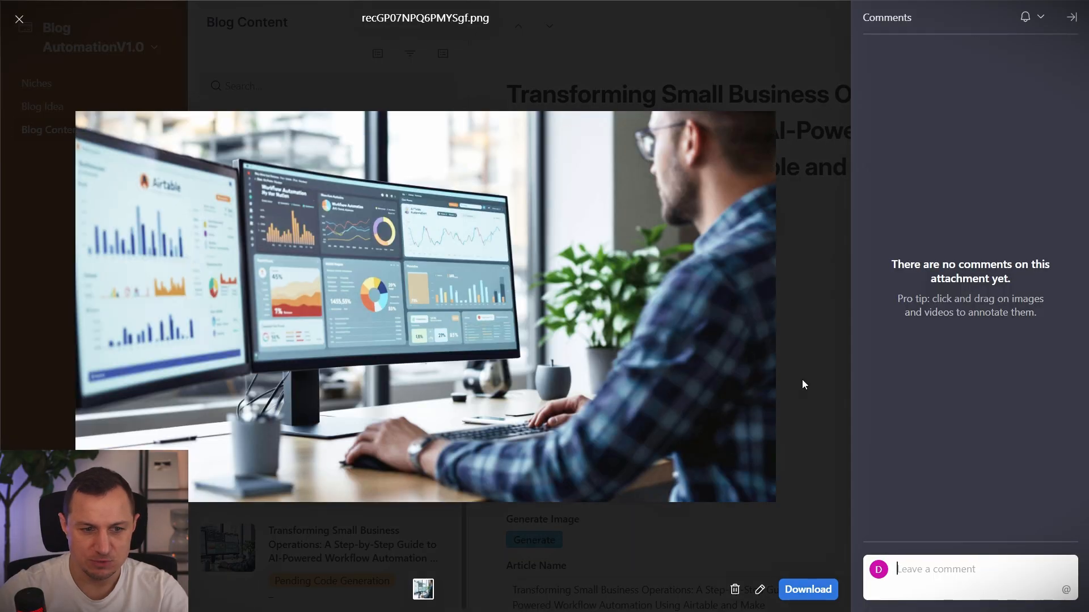
{"action": "left_click", "coordinate": [802, 378]}
{"action": "scroll", "coordinate": [788, 374], "scroll_direction": "down", "scroll_amount": 10}
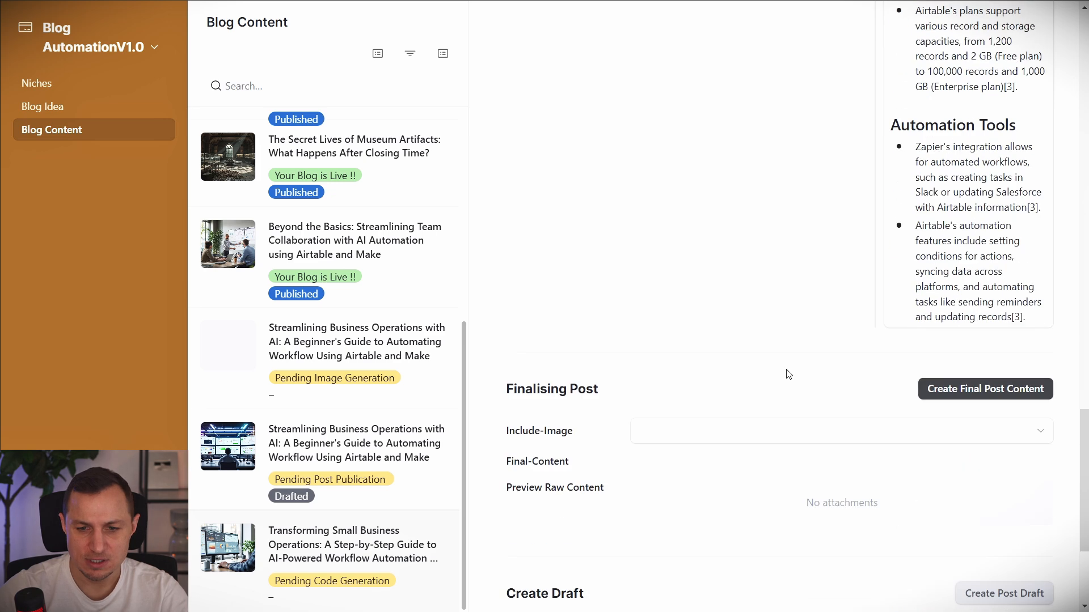
{"action": "scroll", "coordinate": [788, 374], "scroll_direction": "down", "scroll_amount": 4}
{"action": "left_click", "coordinate": [715, 224]}
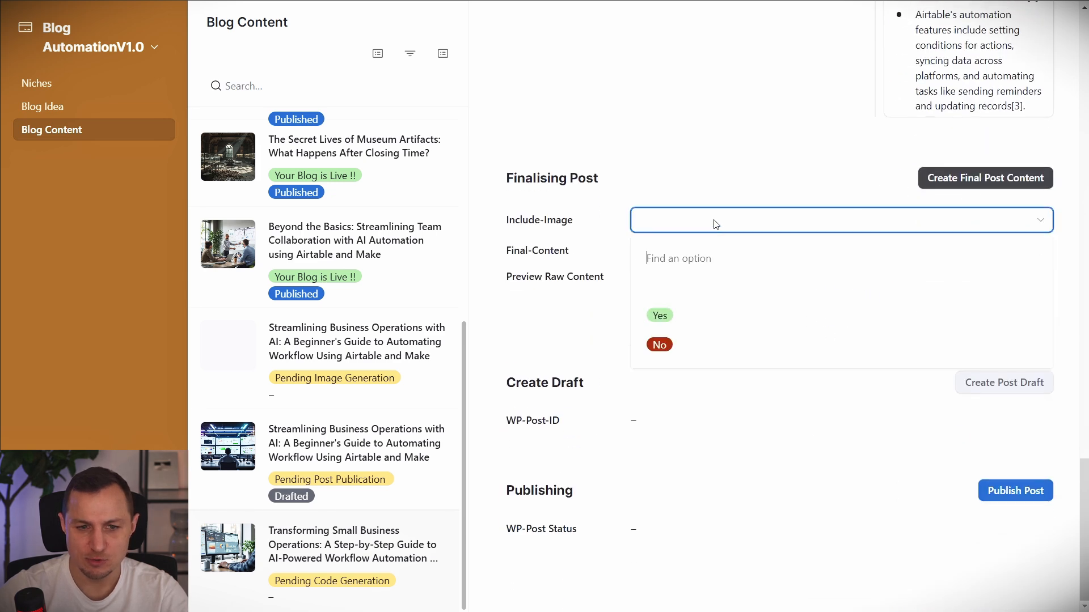
{"action": "left_click", "coordinate": [662, 316]}
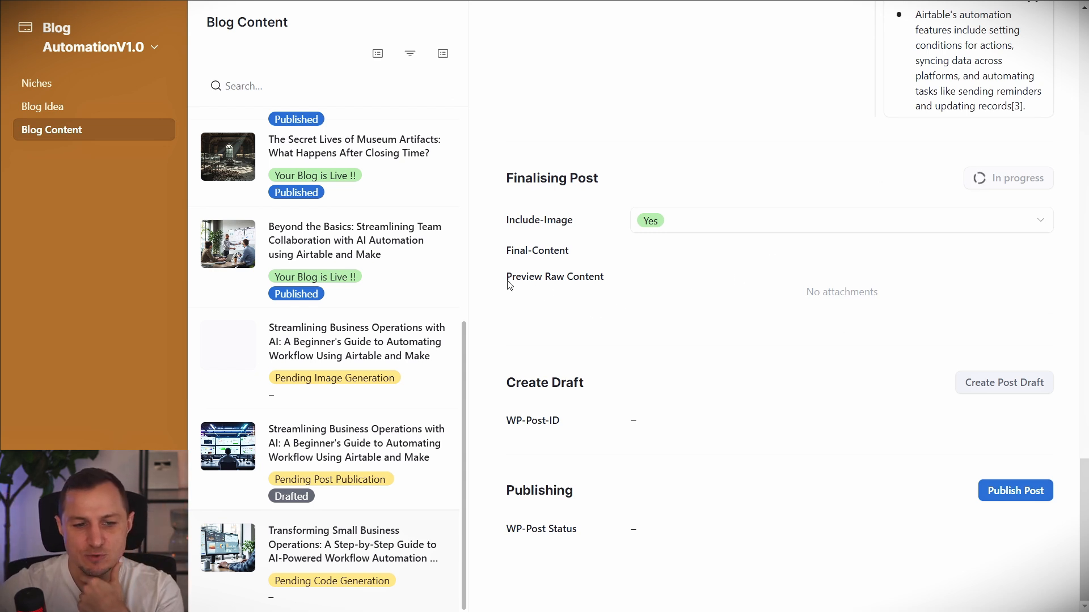
Read through the generated Preview Raw Content post text.
{"action": "left_click_drag", "start_coordinate": [506, 277], "coordinate": [631, 281]}
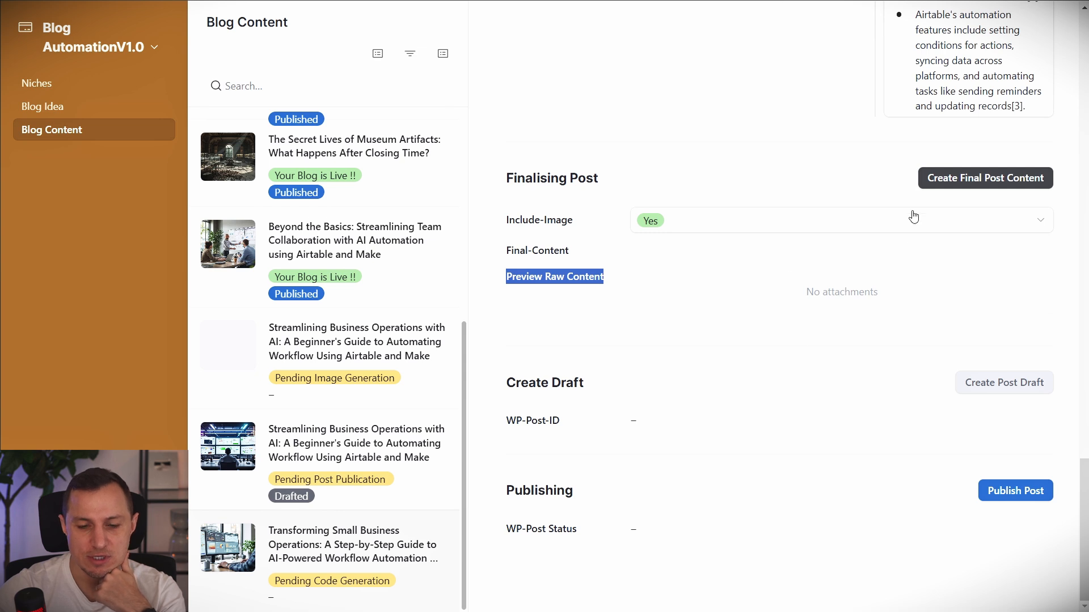
{"action": "scroll", "coordinate": [761, 194], "scroll_direction": "up", "scroll_amount": 1}
{"action": "scroll", "coordinate": [828, 238], "scroll_direction": "down", "scroll_amount": 1}
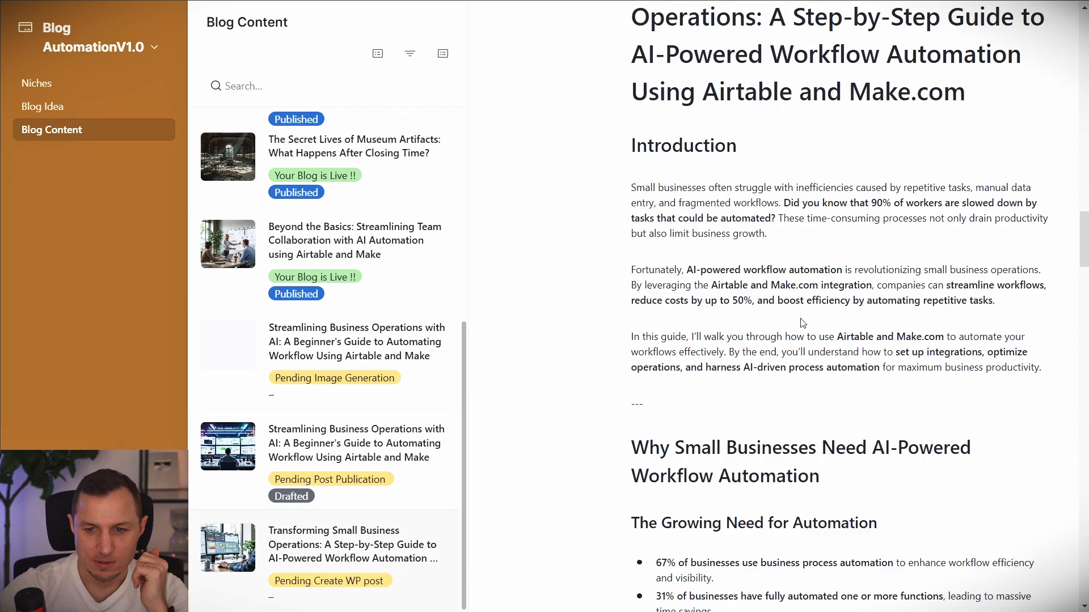
{"action": "scroll", "coordinate": [703, 312], "scroll_direction": "down", "scroll_amount": 4}
{"action": "scroll", "coordinate": [683, 266], "scroll_direction": "up", "scroll_amount": 6}
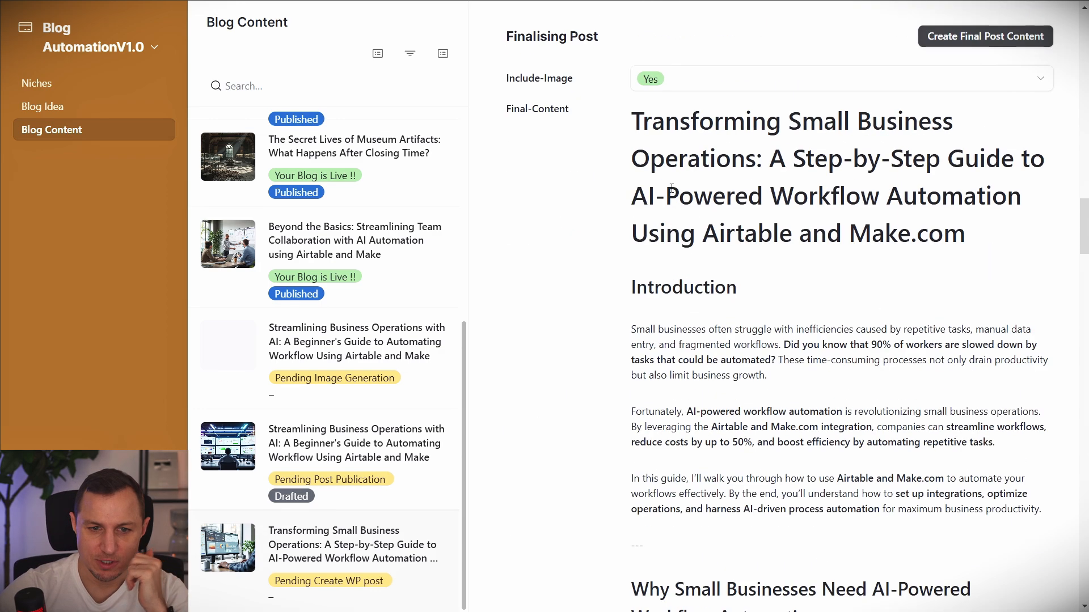
{"action": "left_click_drag", "start_coordinate": [632, 121], "coordinate": [888, 408]}
{"action": "scroll", "coordinate": [668, 258], "scroll_direction": "down", "scroll_amount": 5}
{"action": "scroll", "coordinate": [773, 380], "scroll_direction": "down", "scroll_amount": 12}
{"action": "scroll", "coordinate": [782, 415], "scroll_direction": "down", "scroll_amount": 12}
{"action": "scroll", "coordinate": [783, 420], "scroll_direction": "down", "scroll_amount": 15}
{"action": "scroll", "coordinate": [824, 363], "scroll_direction": "down", "scroll_amount": 15}
{"action": "left_click", "coordinate": [516, 309]}
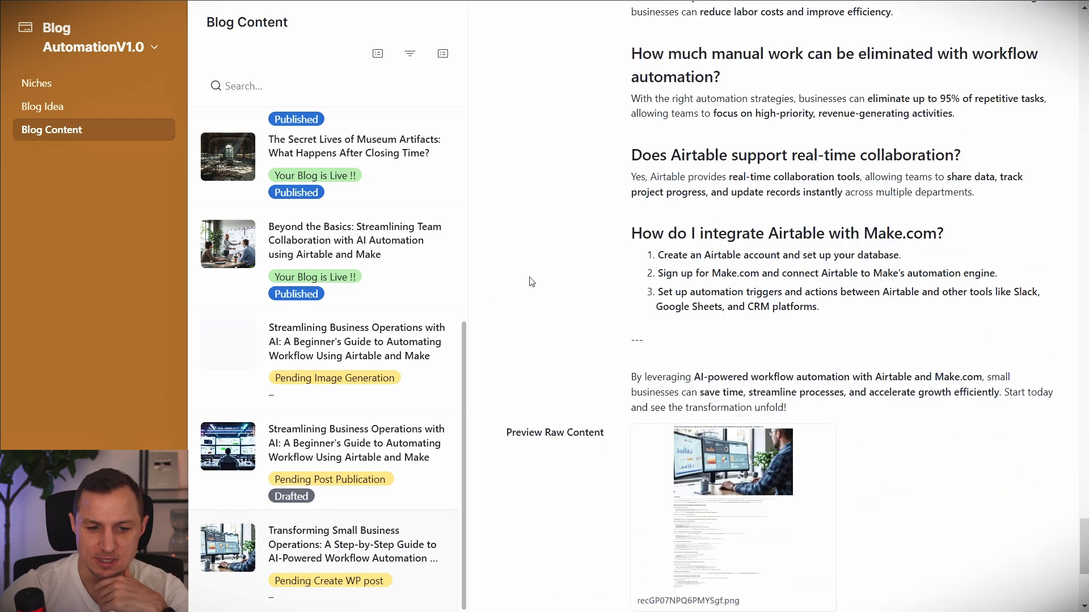
{"action": "scroll", "coordinate": [725, 292], "scroll_direction": "down", "scroll_amount": 4}
Inspect the preview image attachment, then create the WordPress post draft.
{"action": "left_click", "coordinate": [728, 234]}
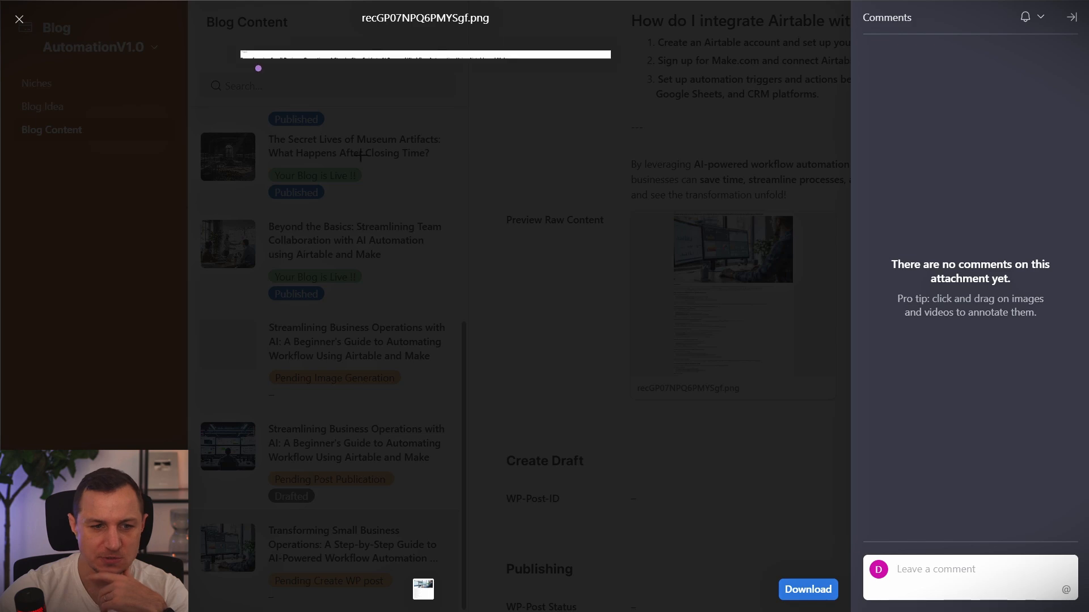
{"action": "mouse_move", "coordinate": [249, 57]}
{"action": "left_mouse_down"}
{"action": "mouse_move", "coordinate": [386, 326]}
{"action": "mouse_move", "coordinate": [597, 564]}
{"action": "mouse_move", "coordinate": [620, 549]}
{"action": "mouse_move", "coordinate": [612, 558]}
{"action": "left_mouse_up"}
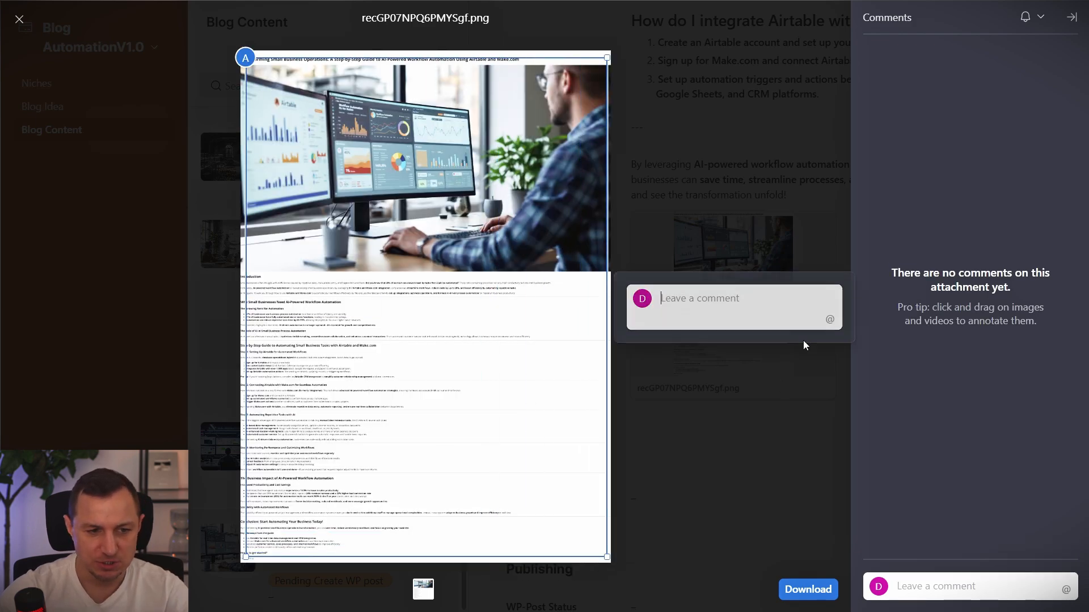
{"action": "left_click", "coordinate": [740, 423]}
{"action": "left_click", "coordinate": [740, 423]}
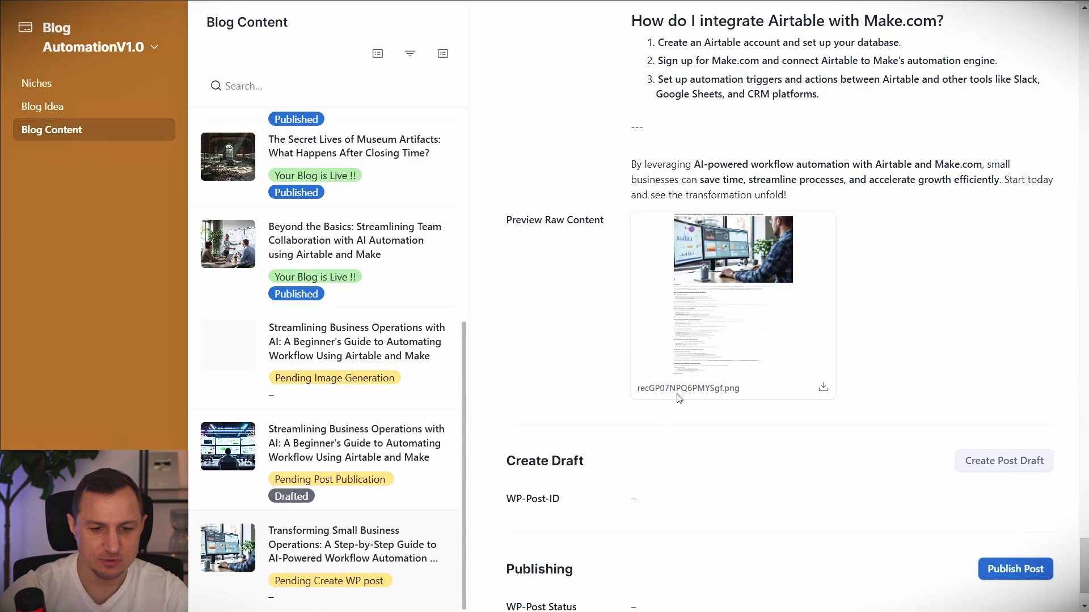
{"action": "left_click", "coordinate": [969, 470]}
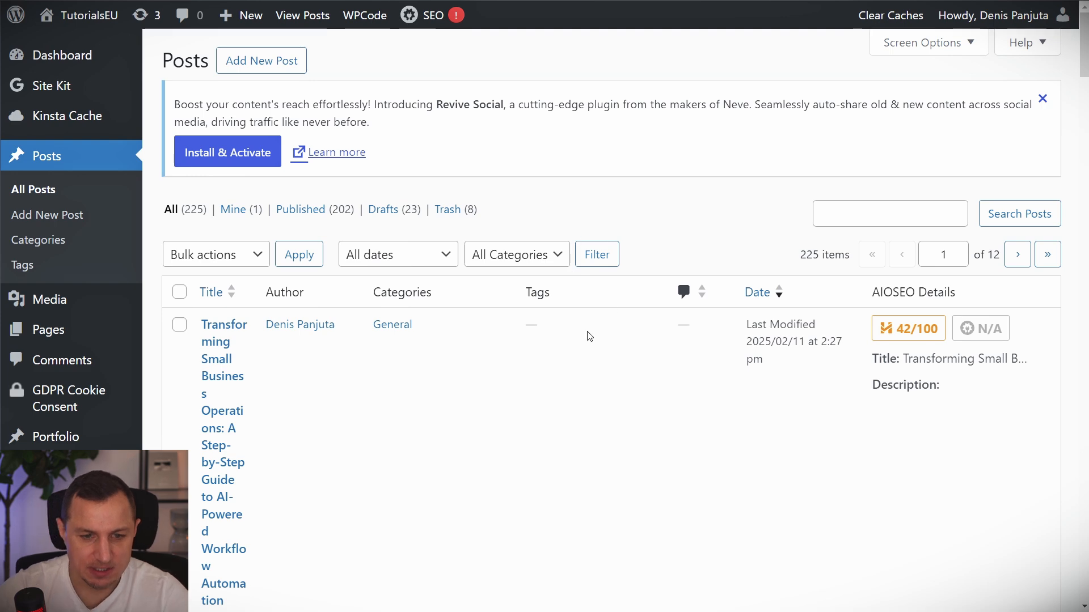
Open the 'Transforming Small Business Operations…' draft in WordPress, scroll its body, then publish from Airtable.
{"action": "key", "text": "ctrl+minus"}
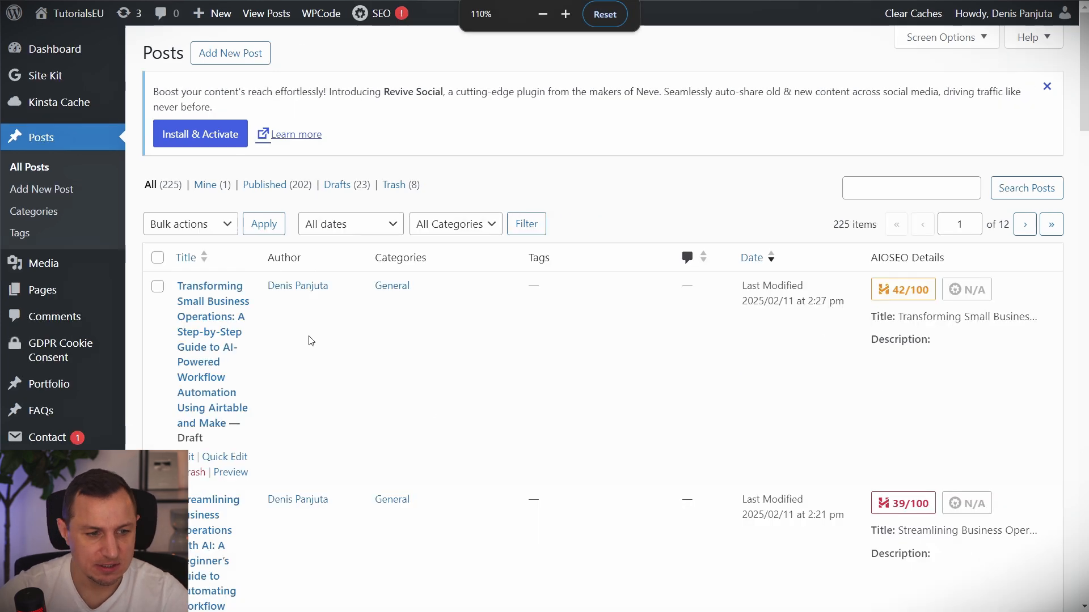
{"action": "left_click", "coordinate": [217, 303]}
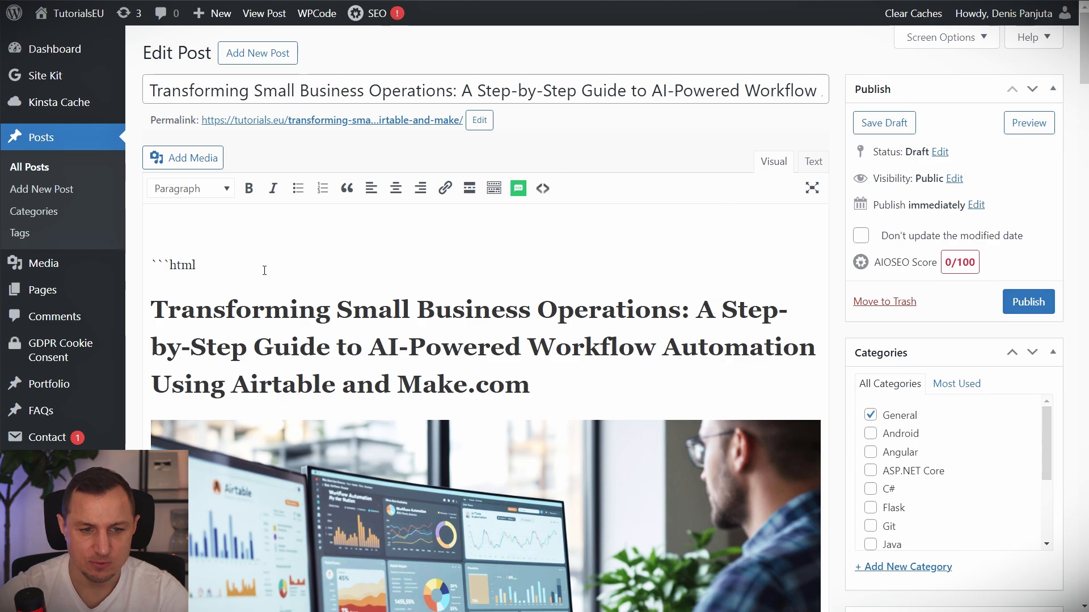
{"action": "scroll", "coordinate": [211, 282], "scroll_direction": "down", "scroll_amount": 20}
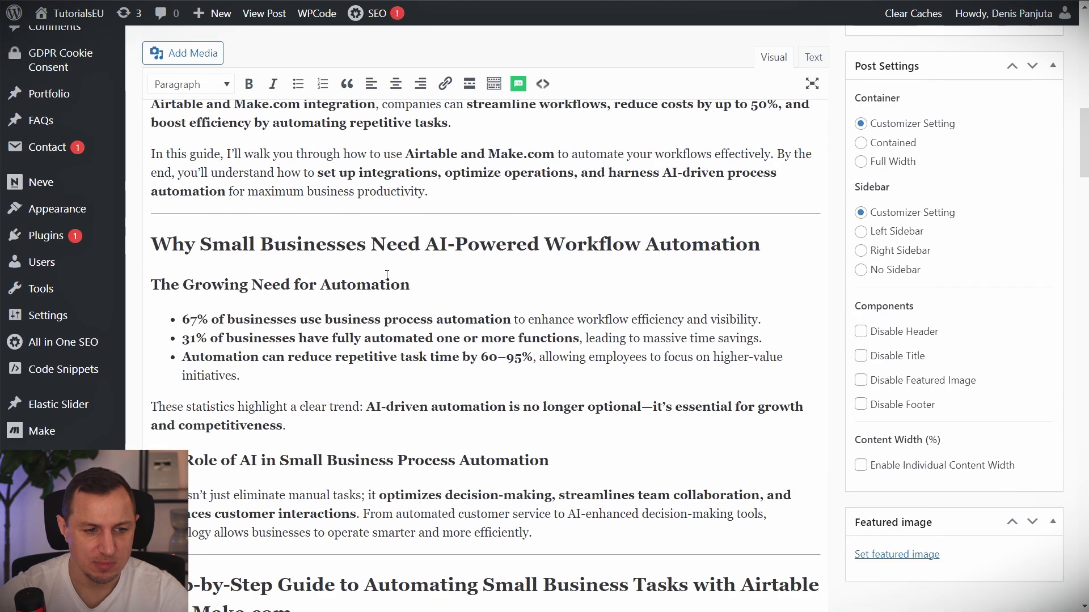
{"action": "scroll", "coordinate": [415, 278], "scroll_direction": "down", "scroll_amount": 5}
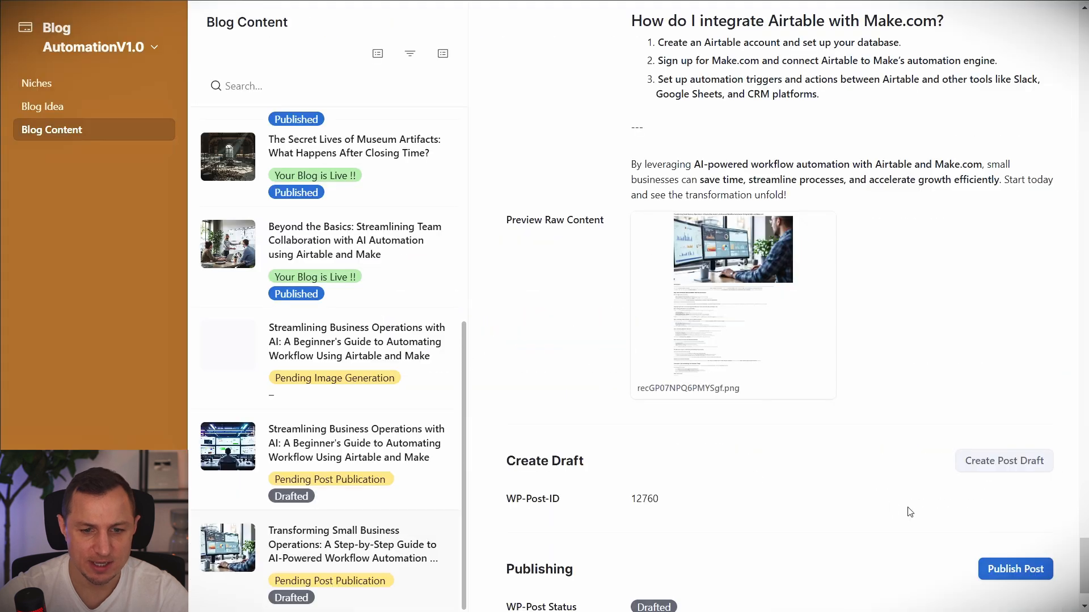
{"action": "scroll", "coordinate": [958, 519], "scroll_direction": "down", "scroll_amount": 2}
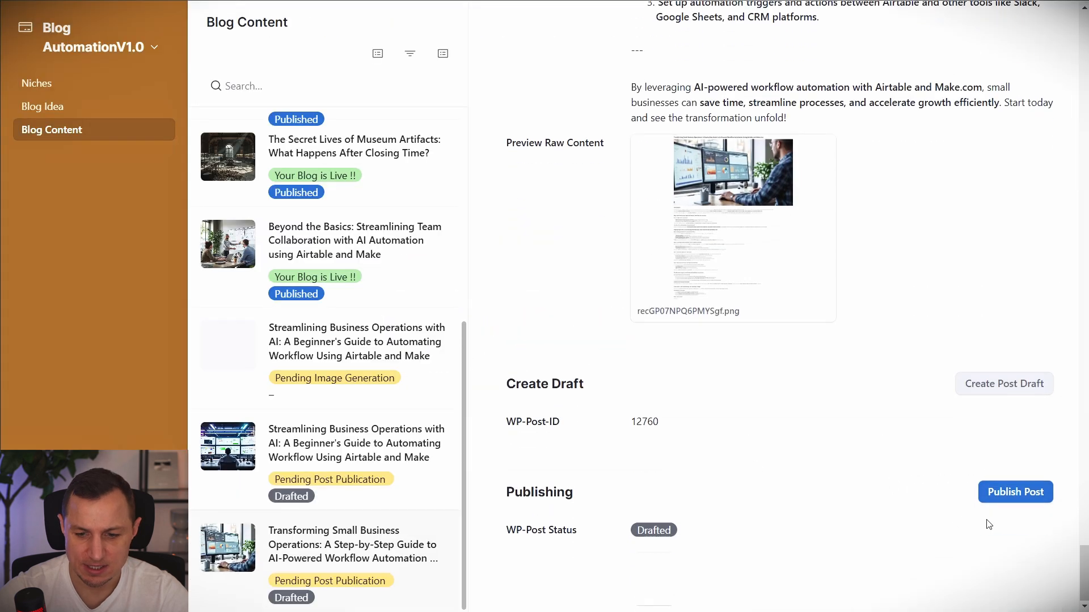
{"action": "left_click", "coordinate": [1015, 490]}
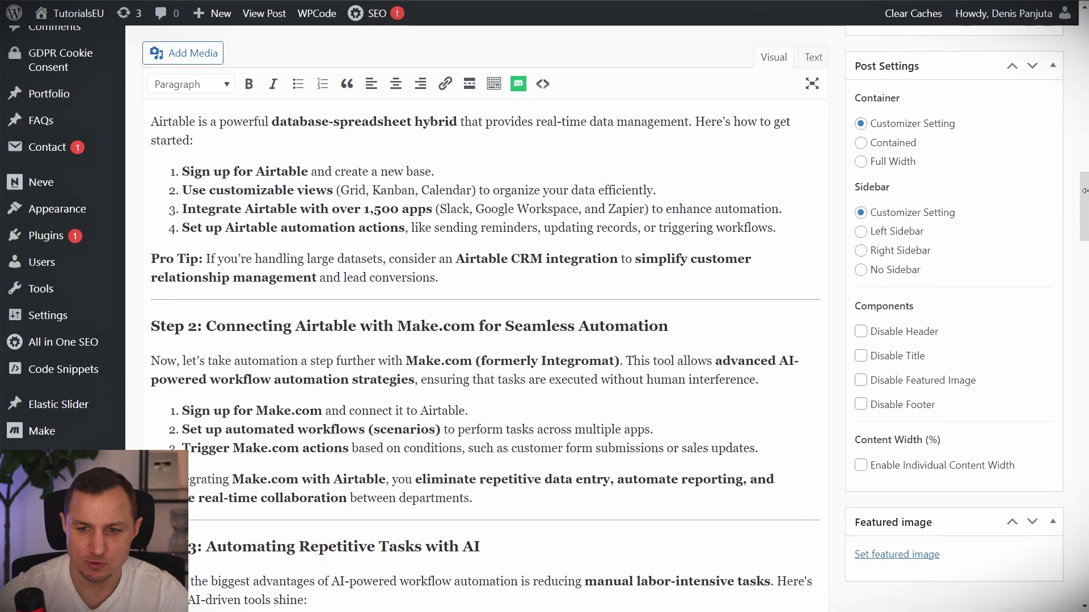
{"action": "scroll", "coordinate": [990, 265], "scroll_direction": "down", "scroll_amount": 15}
{"action": "scroll", "coordinate": [989, 264], "scroll_direction": "up", "scroll_amount": 5}
{"action": "scroll", "coordinate": [989, 264], "scroll_direction": "up", "scroll_amount": 20}
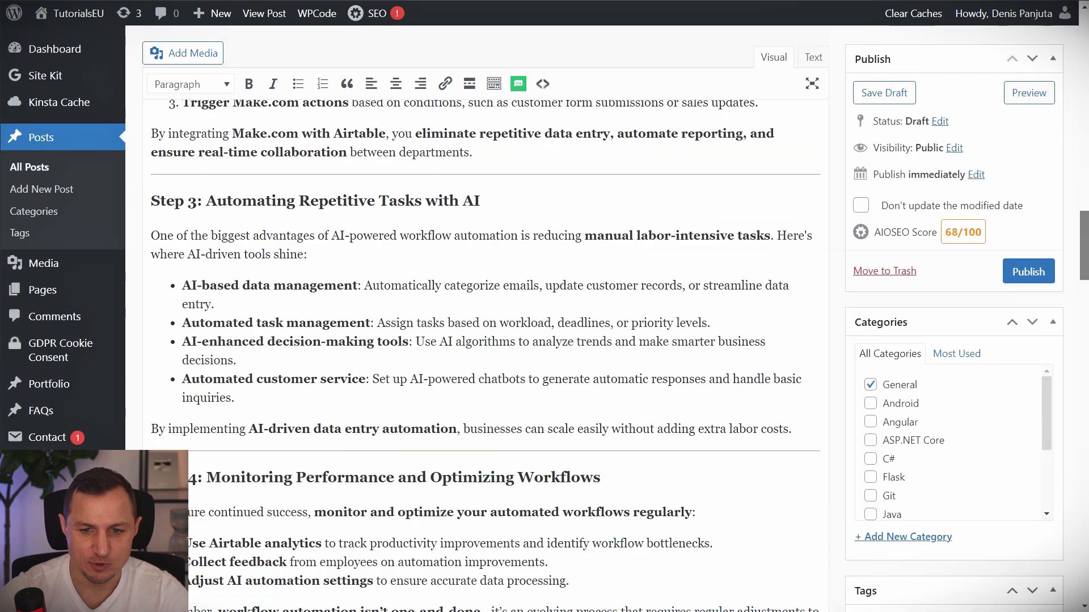
{"action": "scroll", "coordinate": [989, 264], "scroll_direction": "up", "scroll_amount": 3}
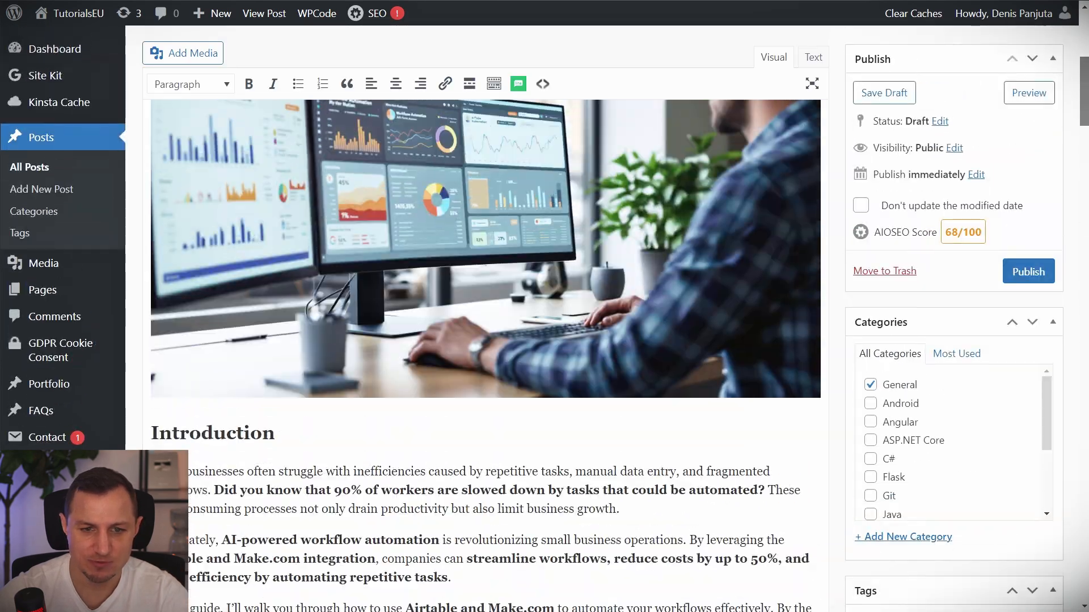
{"action": "scroll", "coordinate": [989, 265], "scroll_direction": "down", "scroll_amount": 15}
{"action": "scroll", "coordinate": [989, 264], "scroll_direction": "down", "scroll_amount": 10}
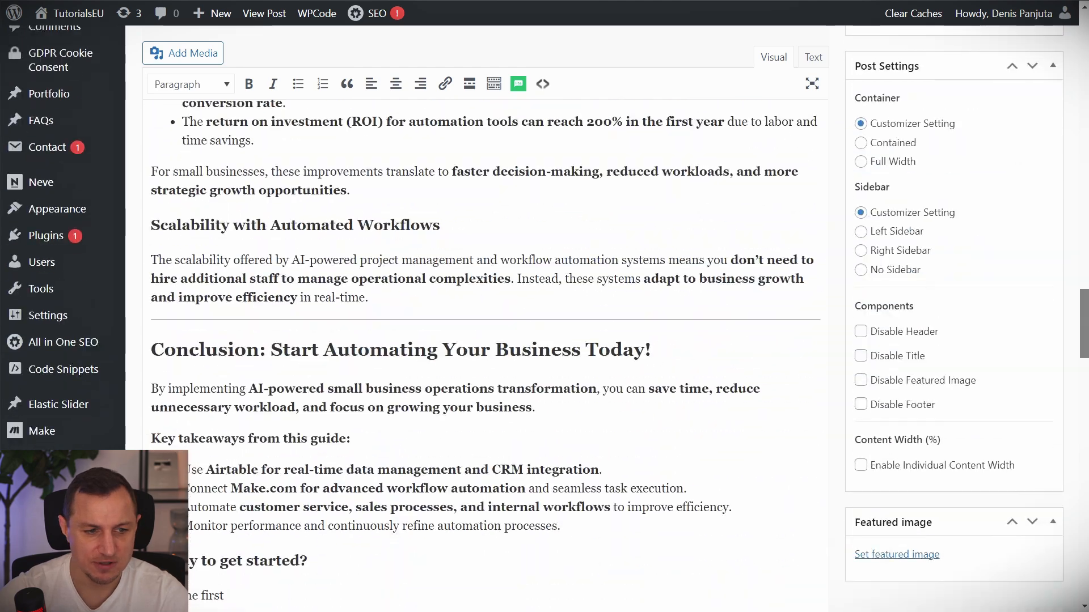
{"action": "scroll", "coordinate": [990, 264], "scroll_direction": "up", "scroll_amount": 15}
{"action": "scroll", "coordinate": [824, 142], "scroll_direction": "up", "scroll_amount": 5}
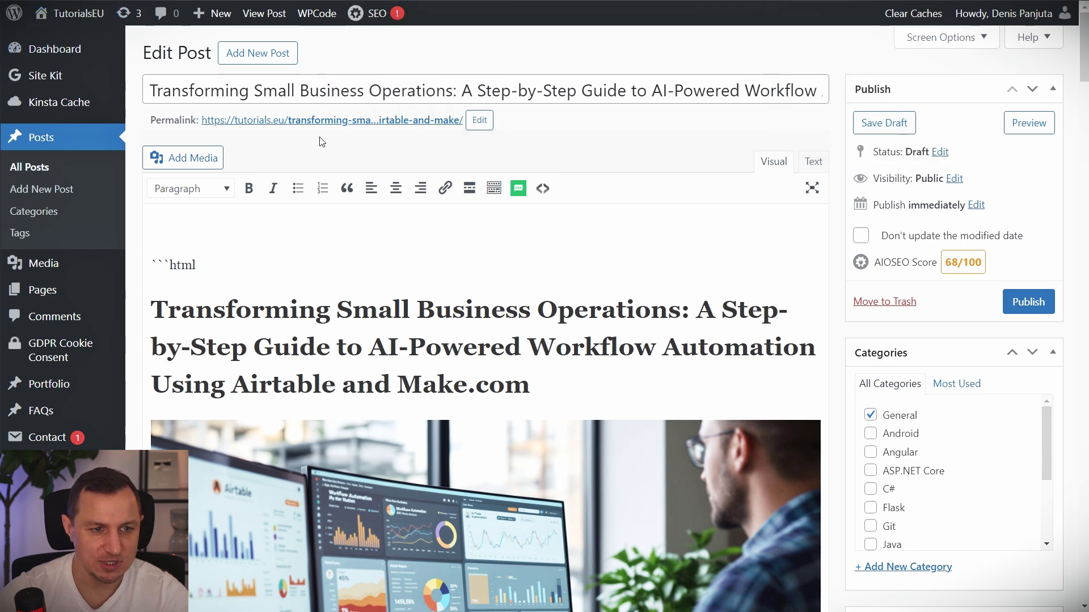
Open the live post at its permalink and close the PDF guide popup.
{"action": "left_click", "coordinate": [352, 125]}
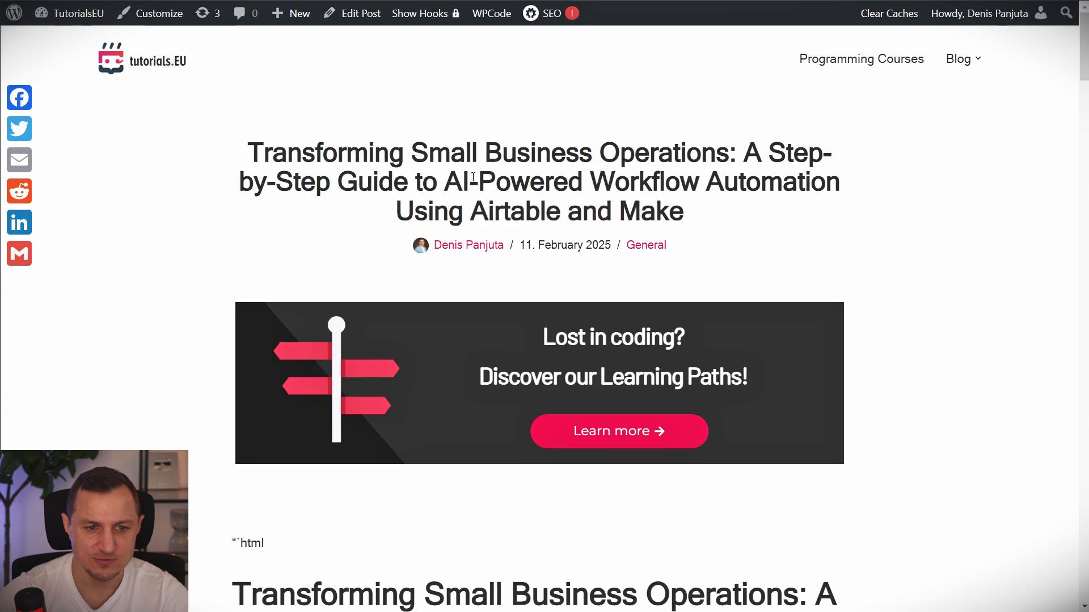
{"action": "scroll", "coordinate": [473, 177], "scroll_direction": "down", "scroll_amount": 8}
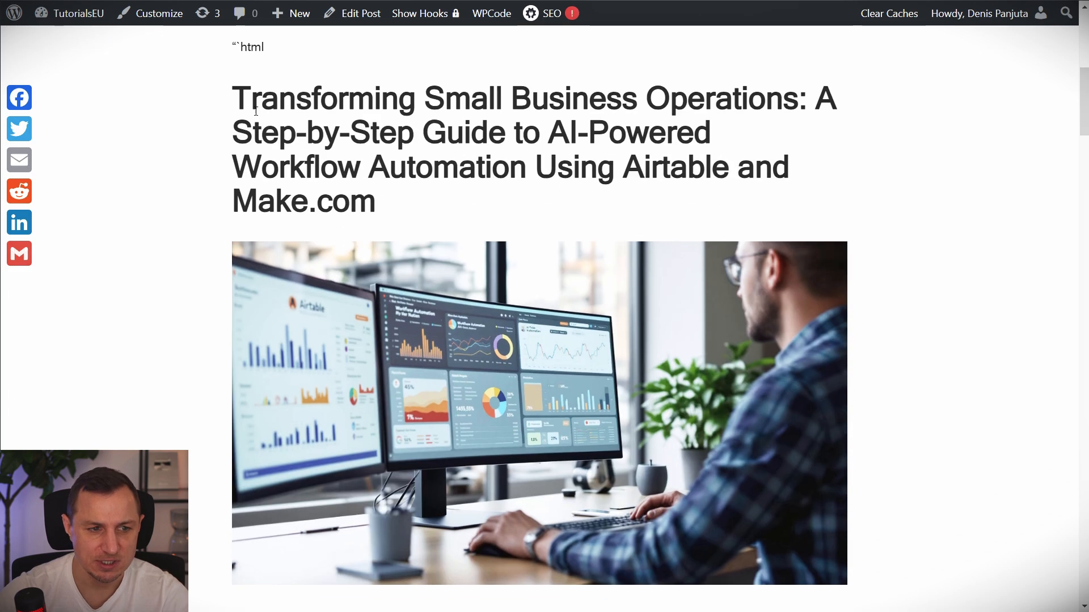
{"action": "left_click_drag", "start_coordinate": [256, 111], "coordinate": [556, 239]}
{"action": "scroll", "coordinate": [563, 201], "scroll_direction": "down", "scroll_amount": 2}
{"action": "left_click", "coordinate": [1070, 23]}
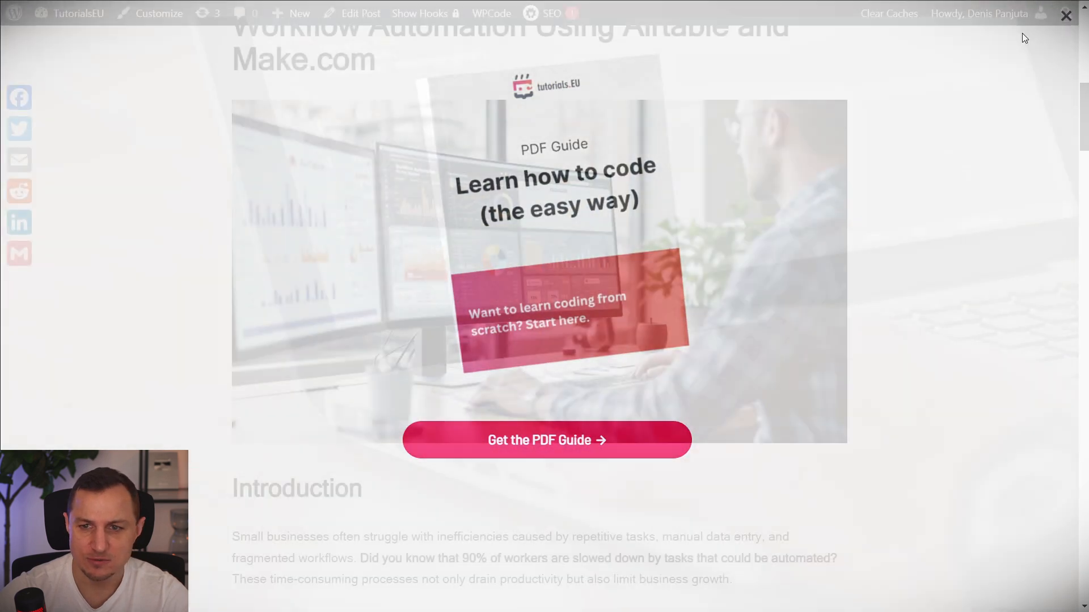
Read the post down to Related Posts, then return to the Airtable tab.
{"action": "scroll", "coordinate": [596, 239], "scroll_direction": "down", "scroll_amount": 1}
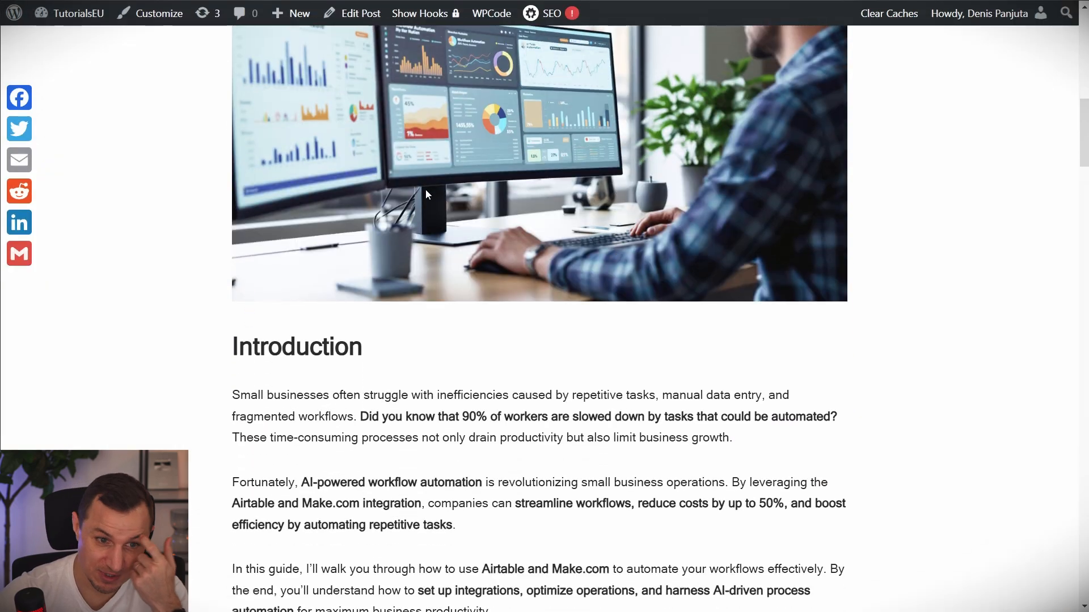
{"action": "scroll", "coordinate": [428, 193], "scroll_direction": "up", "scroll_amount": 1}
{"action": "scroll", "coordinate": [383, 216], "scroll_direction": "down", "scroll_amount": 3}
{"action": "left_click_drag", "start_coordinate": [233, 253], "coordinate": [616, 461]}
{"action": "left_click", "coordinate": [654, 405]}
{"action": "scroll", "coordinate": [654, 404], "scroll_direction": "down", "scroll_amount": 10}
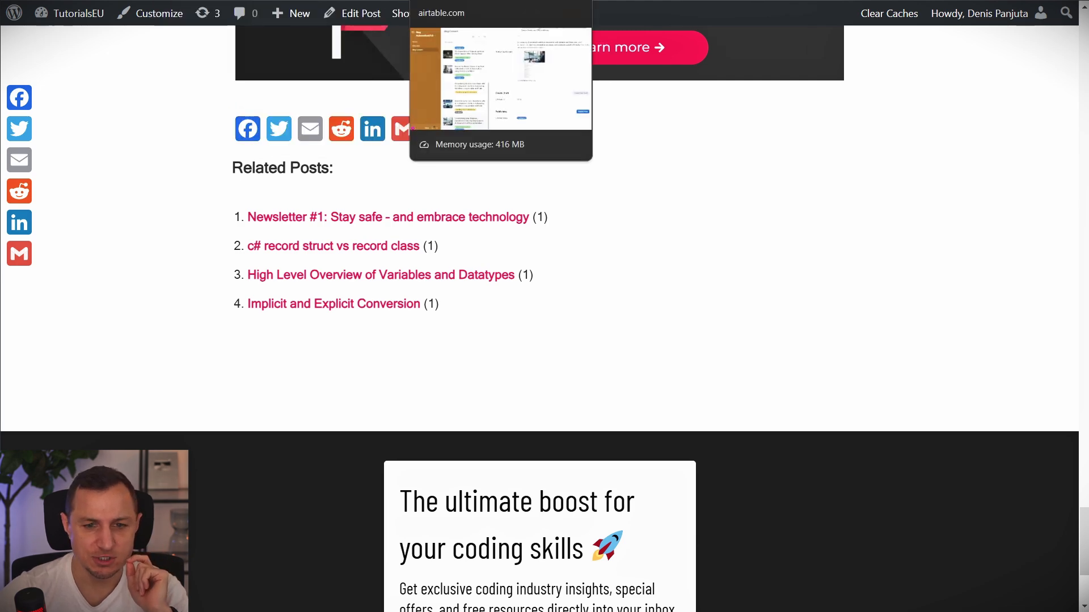
{"action": "left_click", "coordinate": [442, 1]}
Show the base's data grid and bring up the shared Blog AutomationV1.0 base in another window.
{"action": "scroll", "coordinate": [531, 223], "scroll_direction": "up", "scroll_amount": 10}
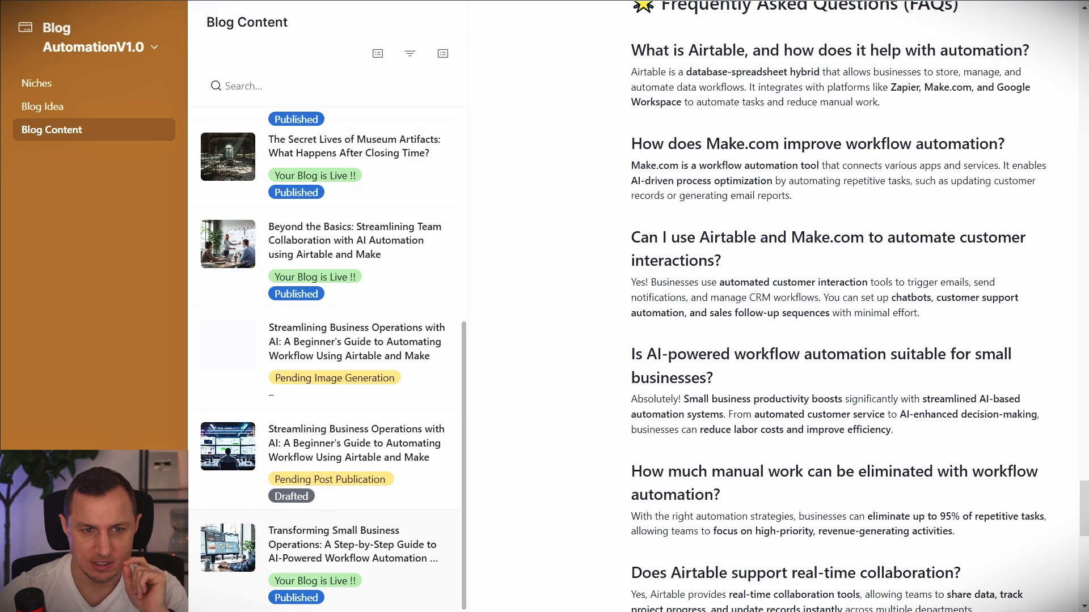
{"action": "key", "text": "ctrl+Tab"}
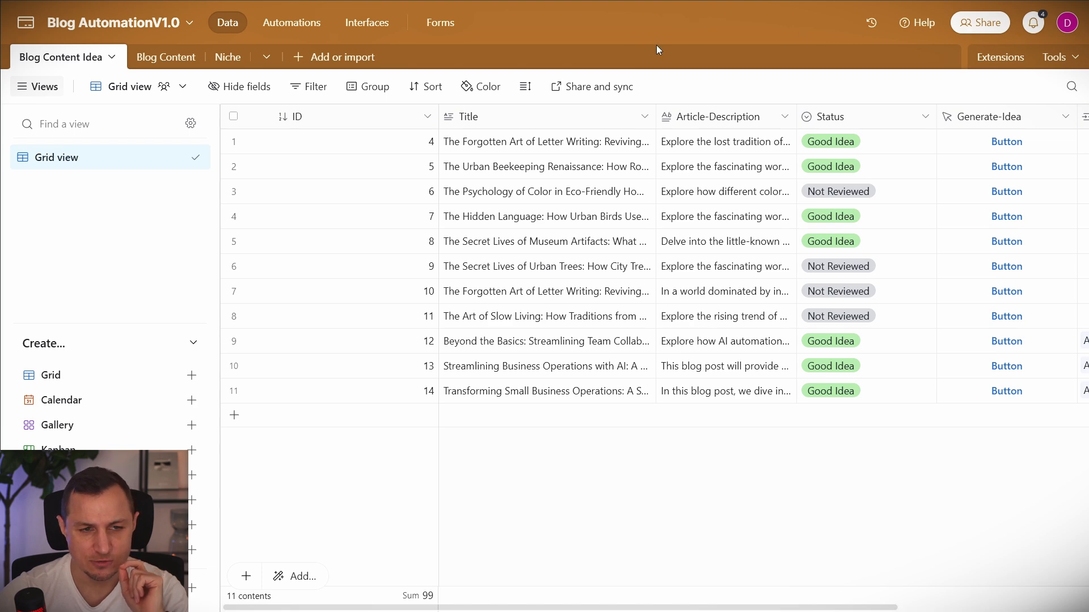
{"action": "key", "text": "alt+Tab"}
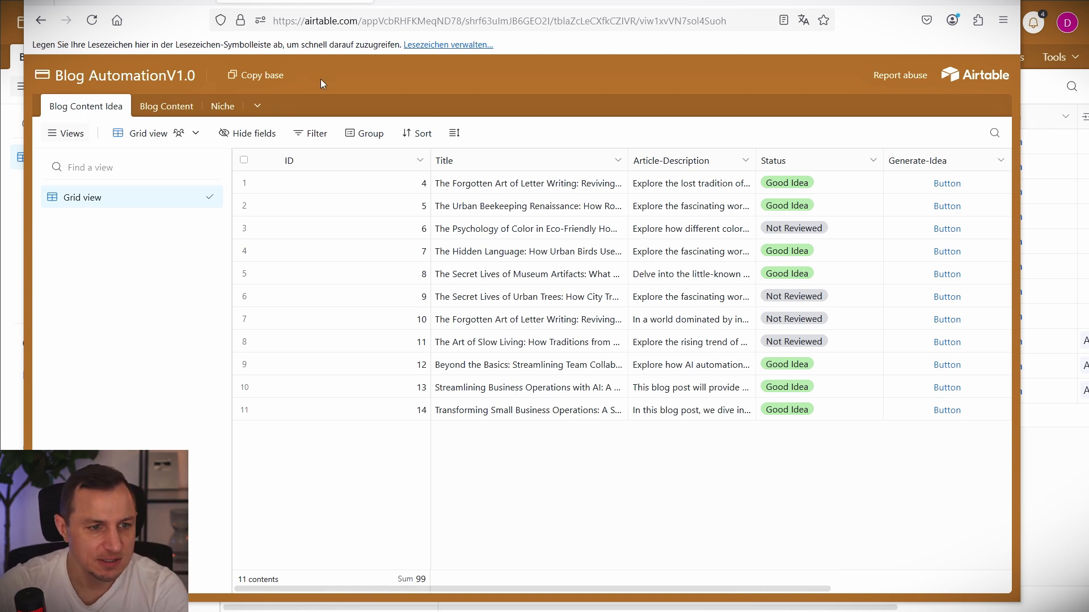
Copy the Blog AutomationV1.0 base into YT Workspace and dismiss the suggestions panel.
{"action": "left_click", "coordinate": [267, 77]}
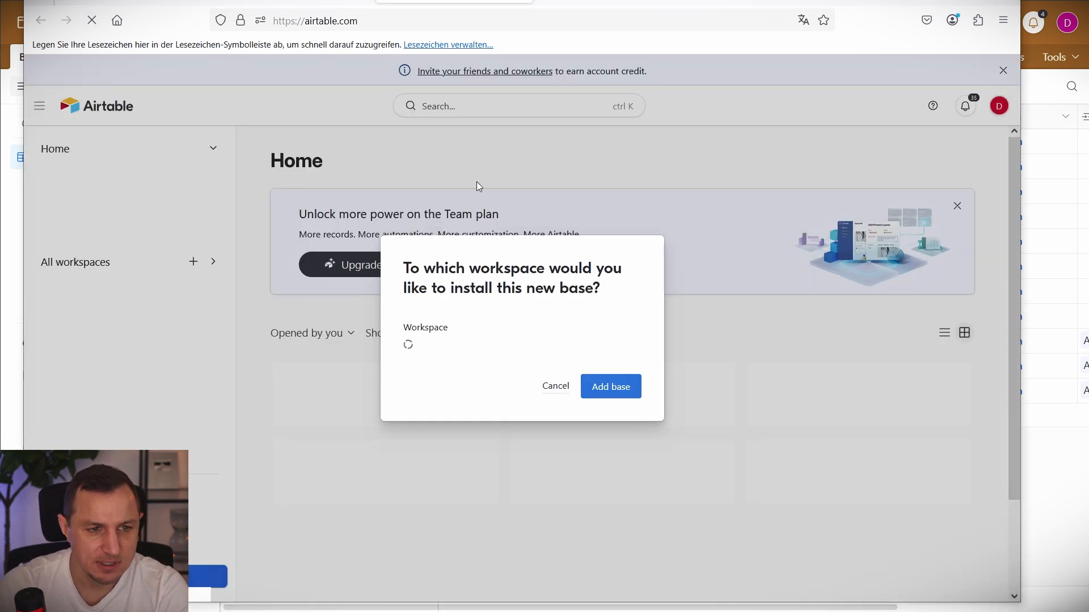
{"action": "left_click", "coordinate": [509, 346]}
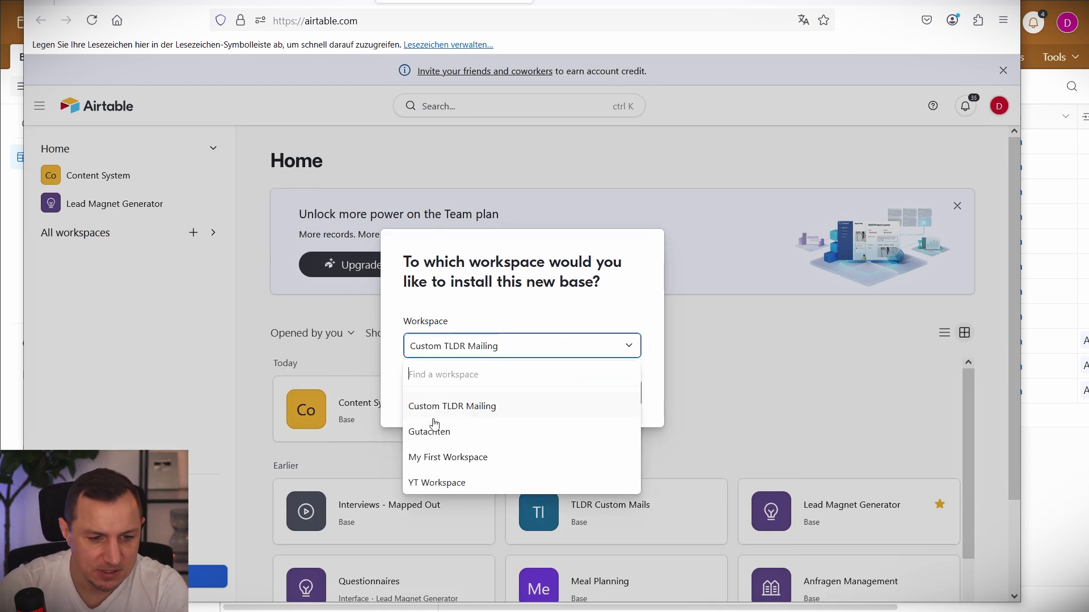
{"action": "left_click", "coordinate": [435, 483]}
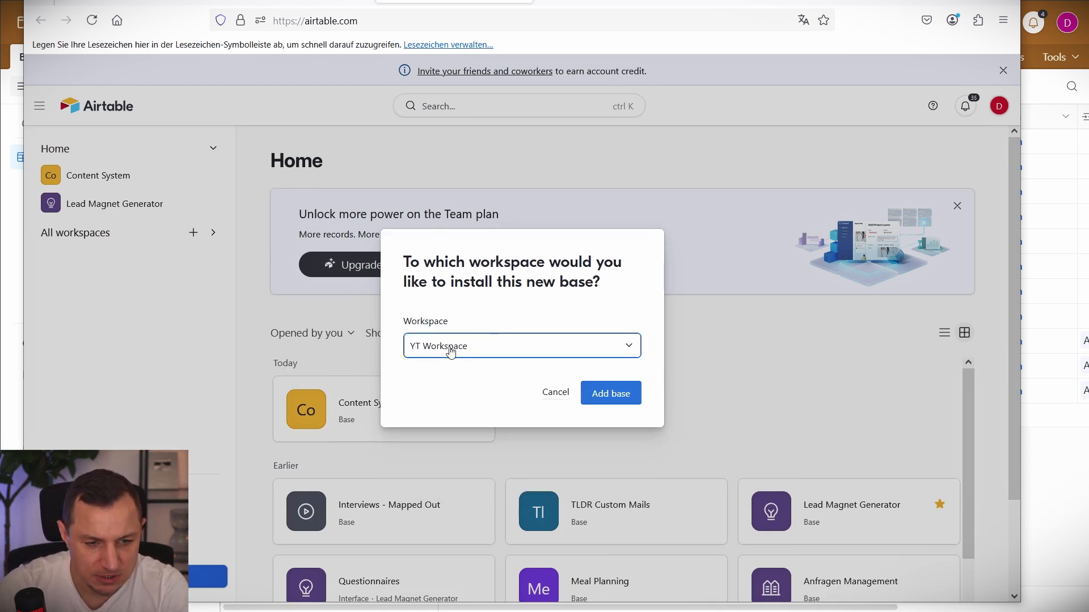
{"action": "left_click", "coordinate": [601, 393]}
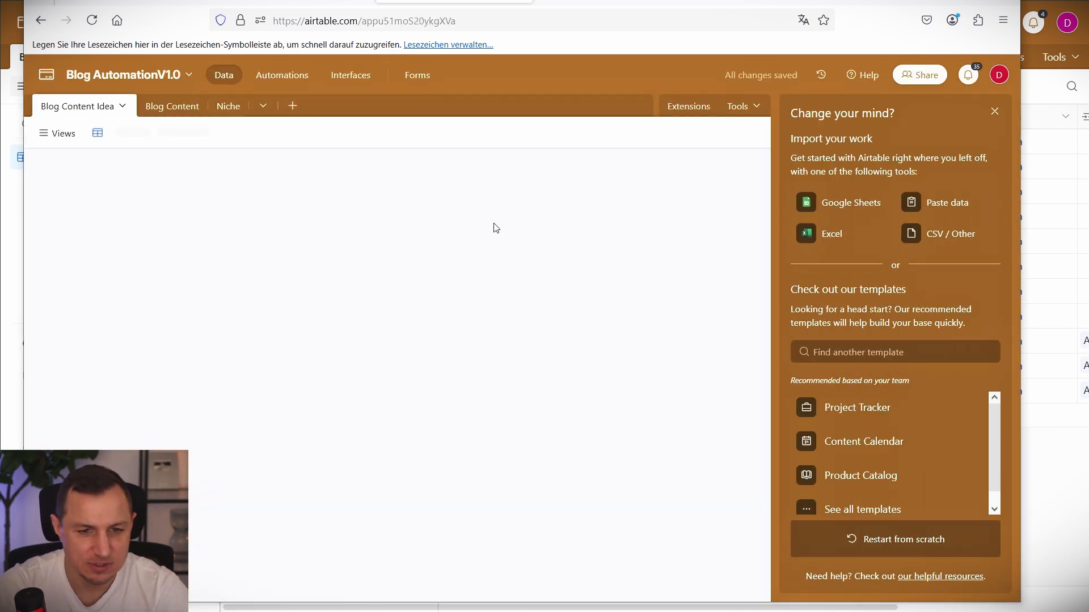
{"action": "left_click", "coordinate": [993, 113]}
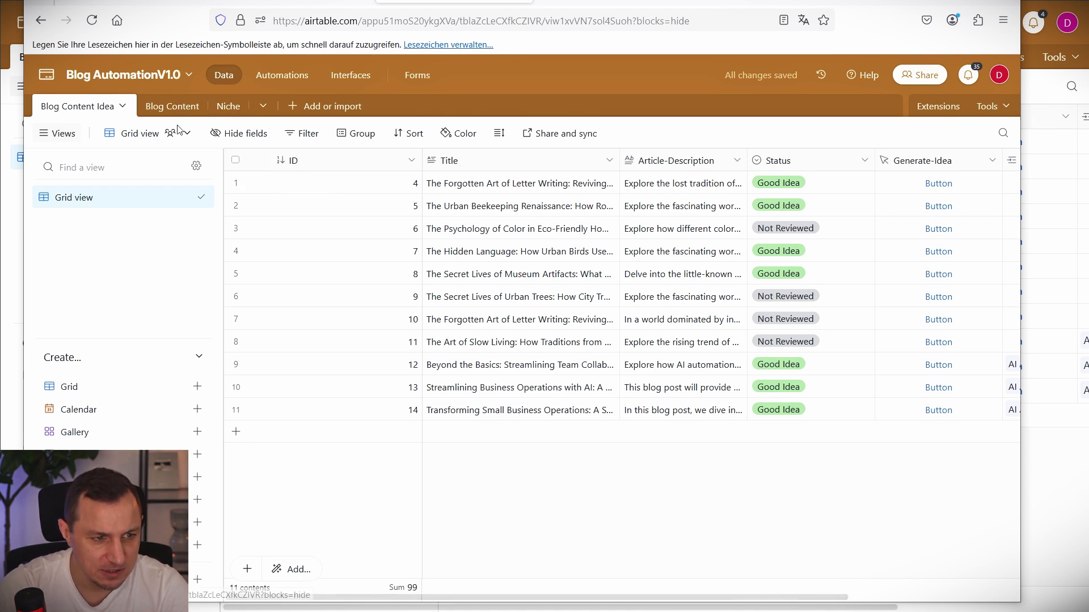
{"action": "left_click", "coordinate": [235, 160]}
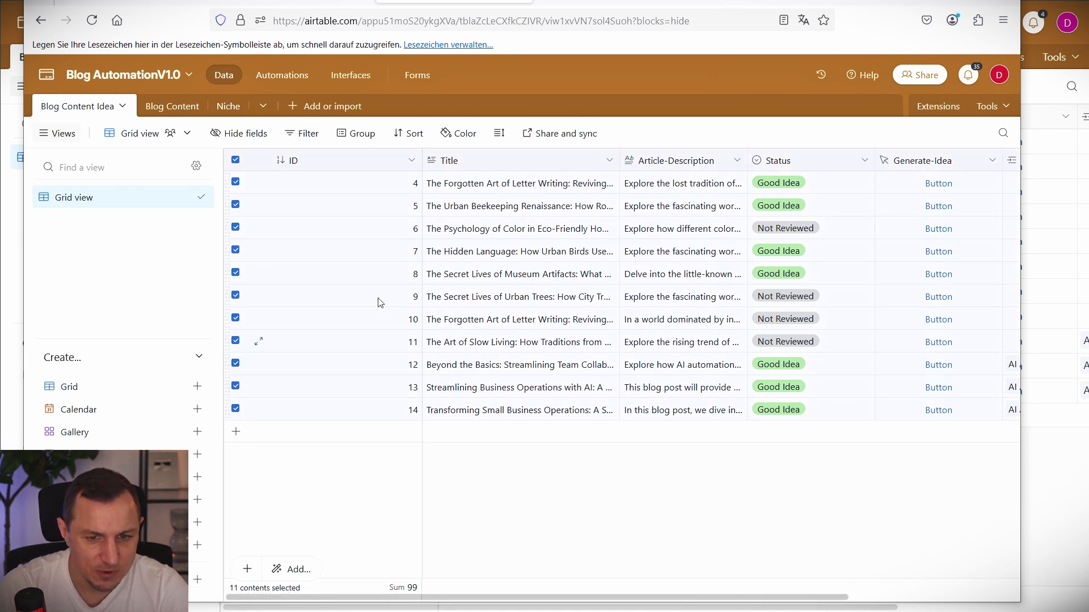
{"action": "right_click", "coordinate": [356, 246]}
{"action": "left_click", "coordinate": [429, 301]}
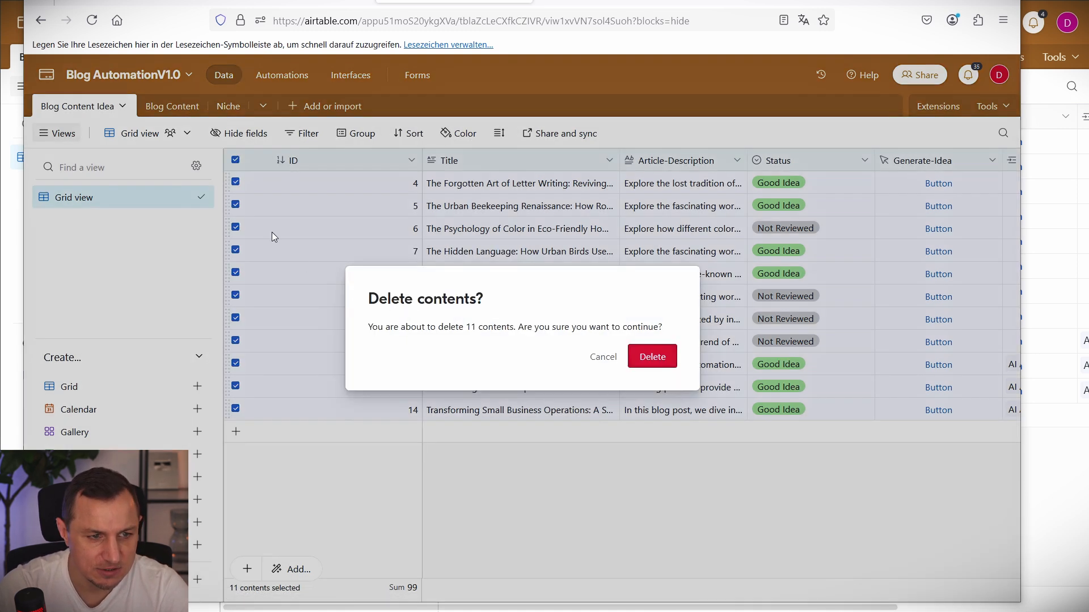
{"action": "left_click", "coordinate": [620, 367]}
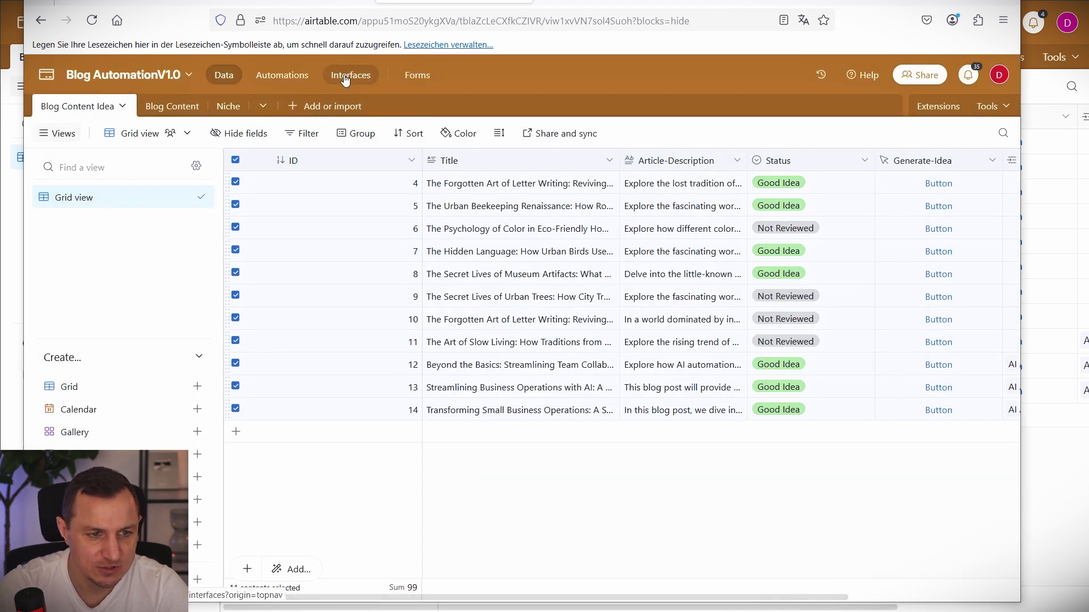
{"action": "left_click", "coordinate": [361, 67]}
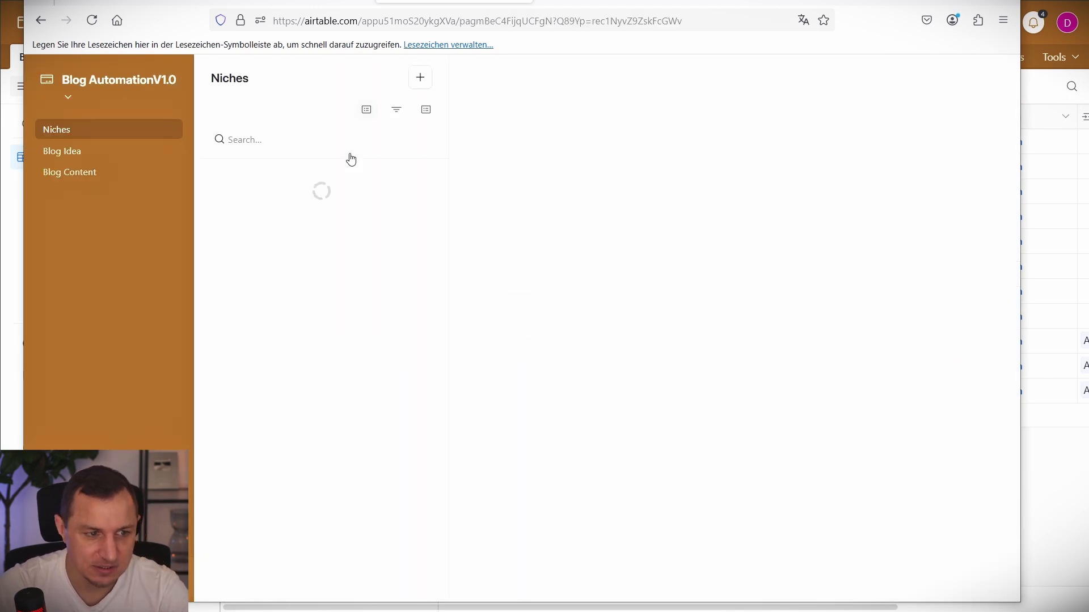
{"action": "left_click", "coordinate": [125, 150]}
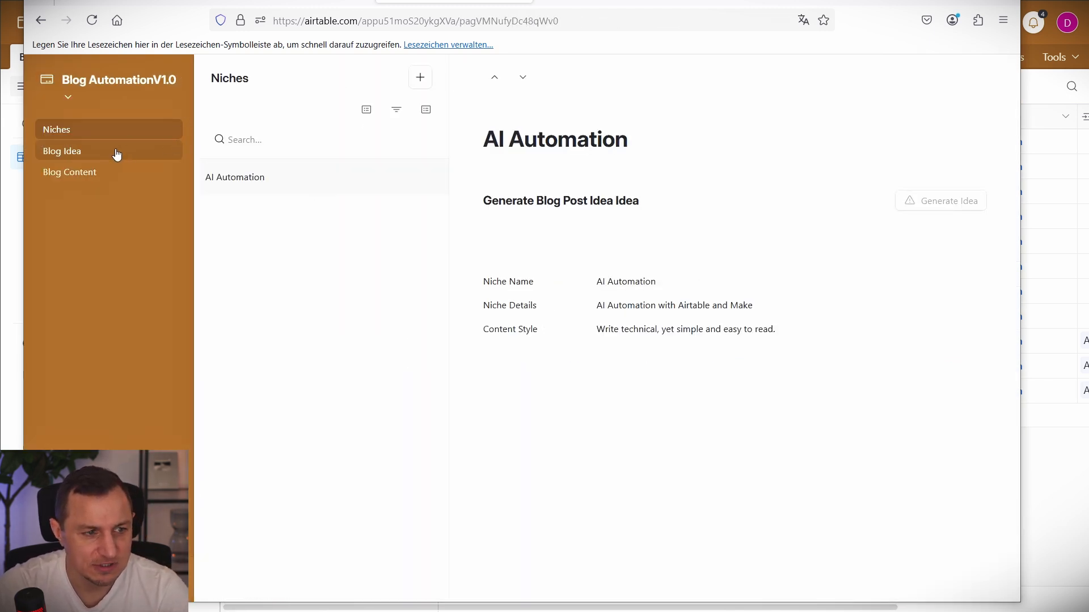
{"action": "left_click", "coordinate": [97, 174]}
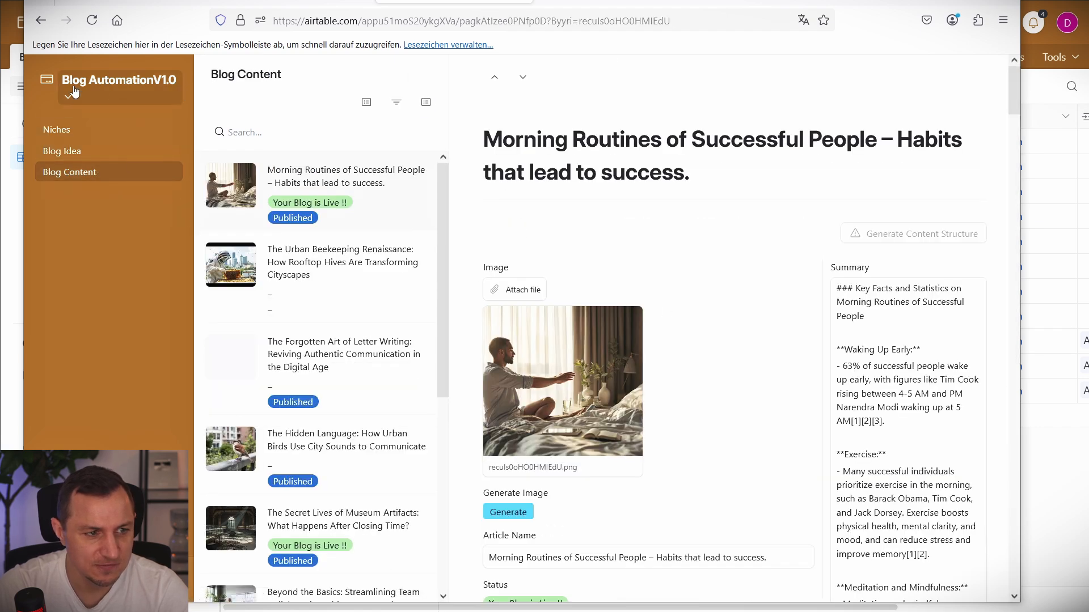
{"action": "left_click", "coordinate": [45, 84]}
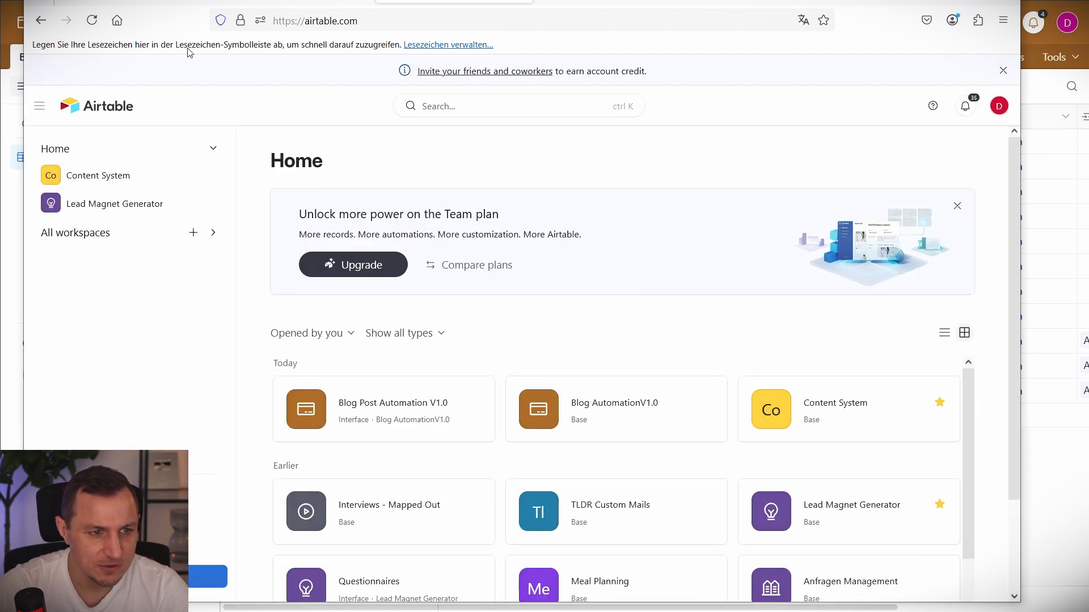
{"action": "left_click", "coordinate": [416, 409]}
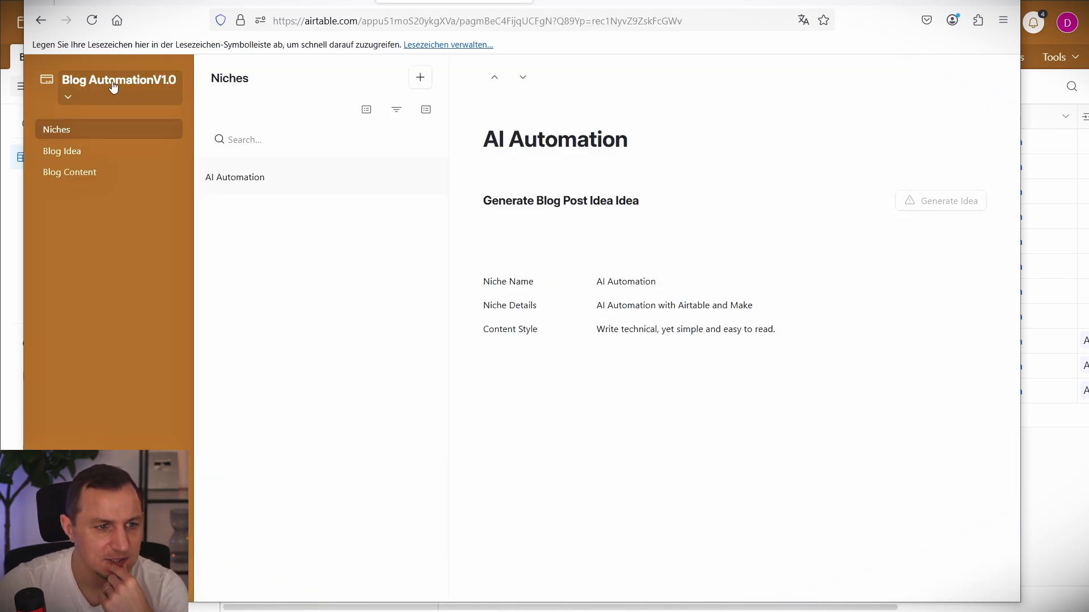
{"action": "left_click", "coordinate": [110, 85]}
{"action": "left_click", "coordinate": [110, 159]}
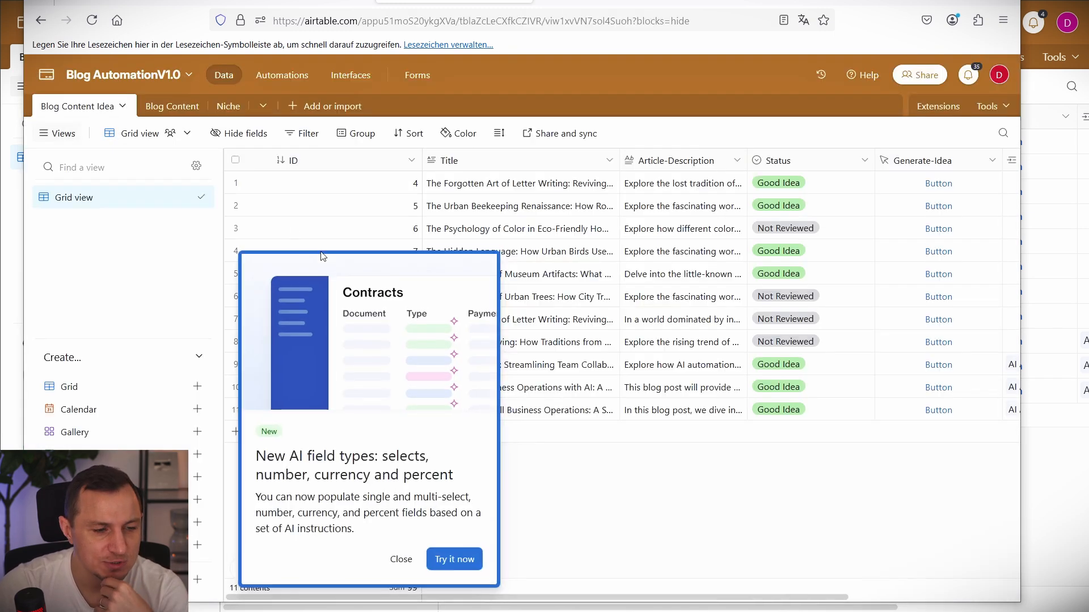
Delete all 11 records from the Blog Content Idea table.
{"action": "left_click", "coordinate": [400, 560]}
{"action": "left_click", "coordinate": [235, 160]}
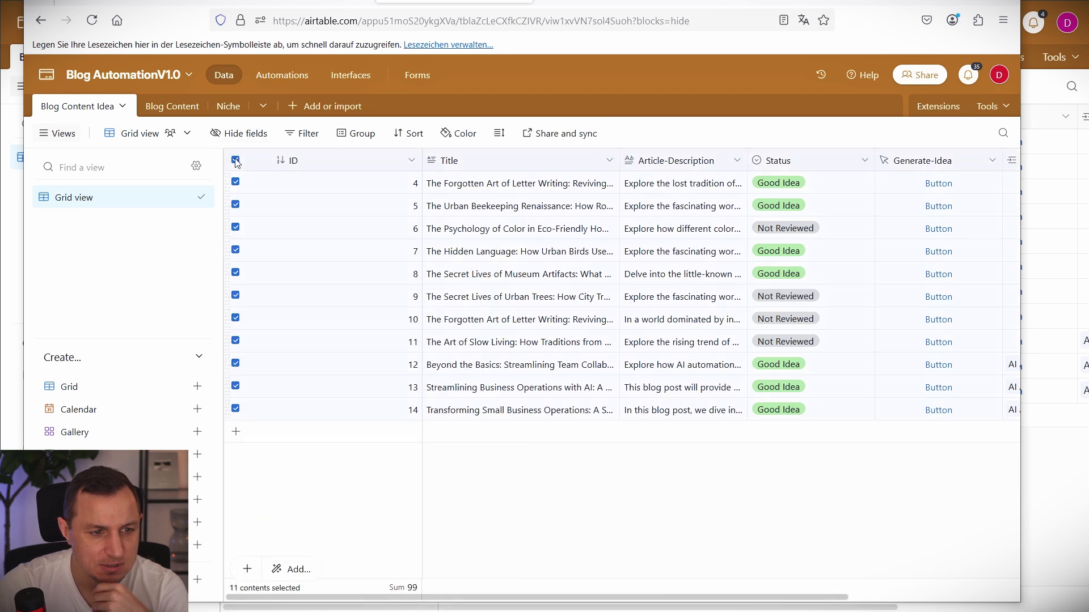
{"action": "right_click", "coordinate": [300, 189]}
{"action": "left_click", "coordinate": [382, 245]}
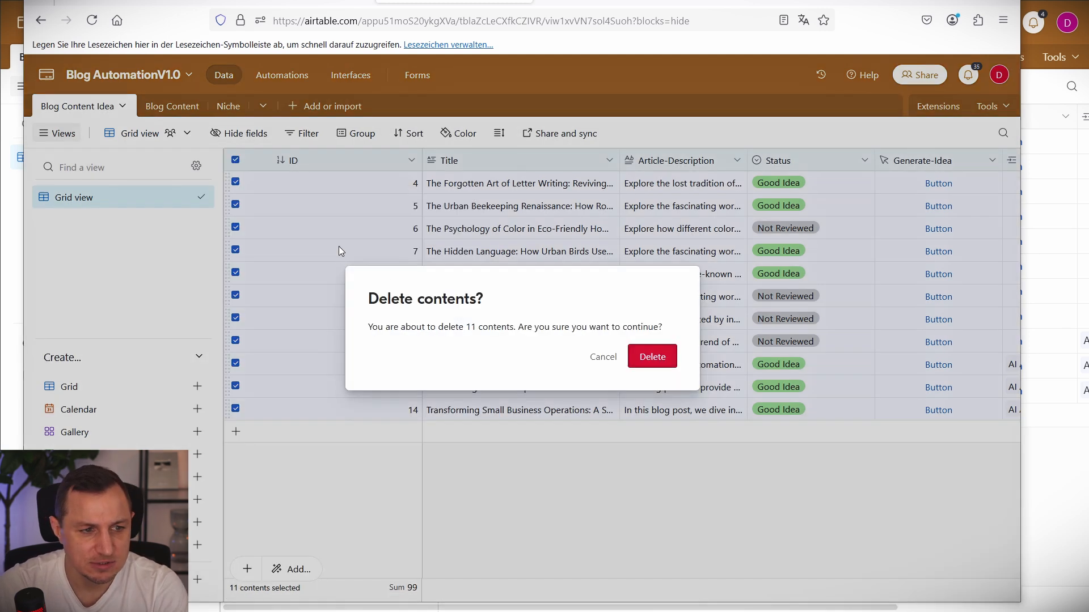
{"action": "left_click", "coordinate": [652, 356]}
Delete every Blog Content article, leave the Niche table untouched, and go to Automations.
{"action": "left_click", "coordinate": [172, 106]}
{"action": "right_click", "coordinate": [361, 223]}
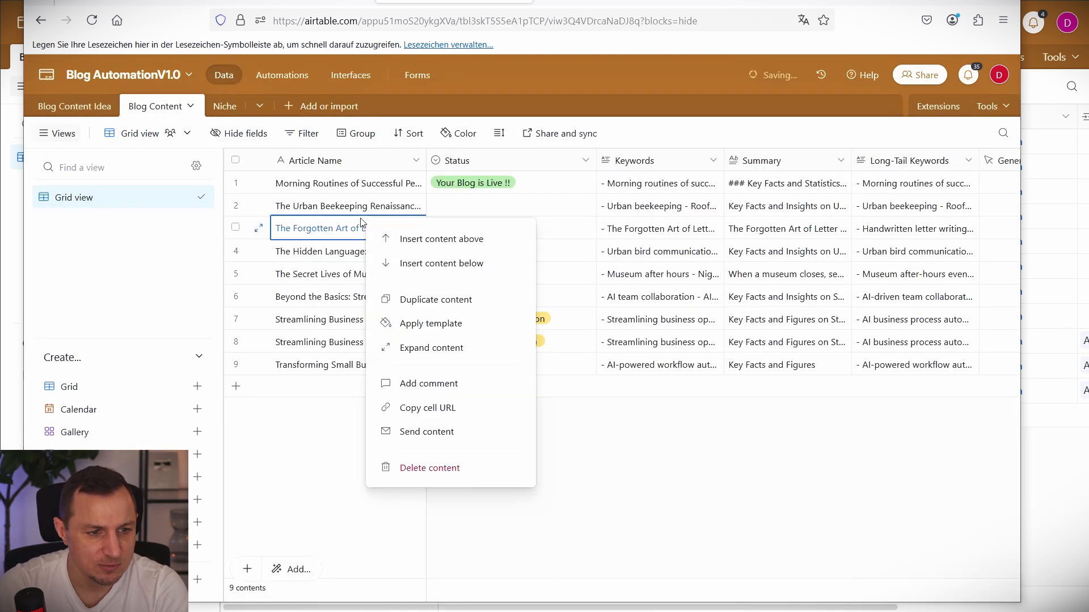
{"action": "left_click", "coordinate": [458, 471]}
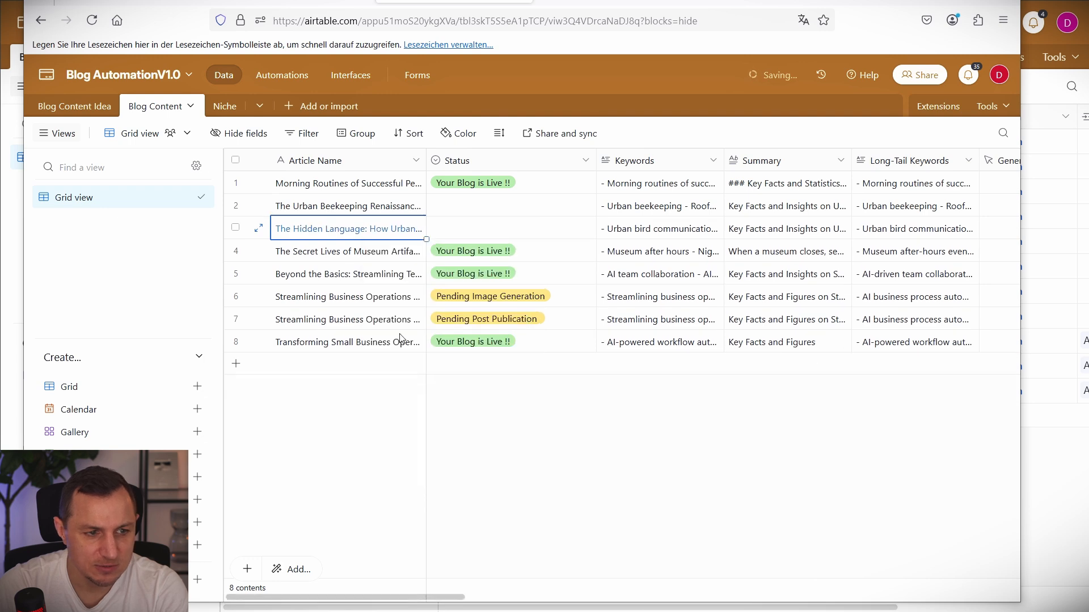
{"action": "left_click", "coordinate": [218, 106]}
{"action": "left_click", "coordinate": [155, 106]}
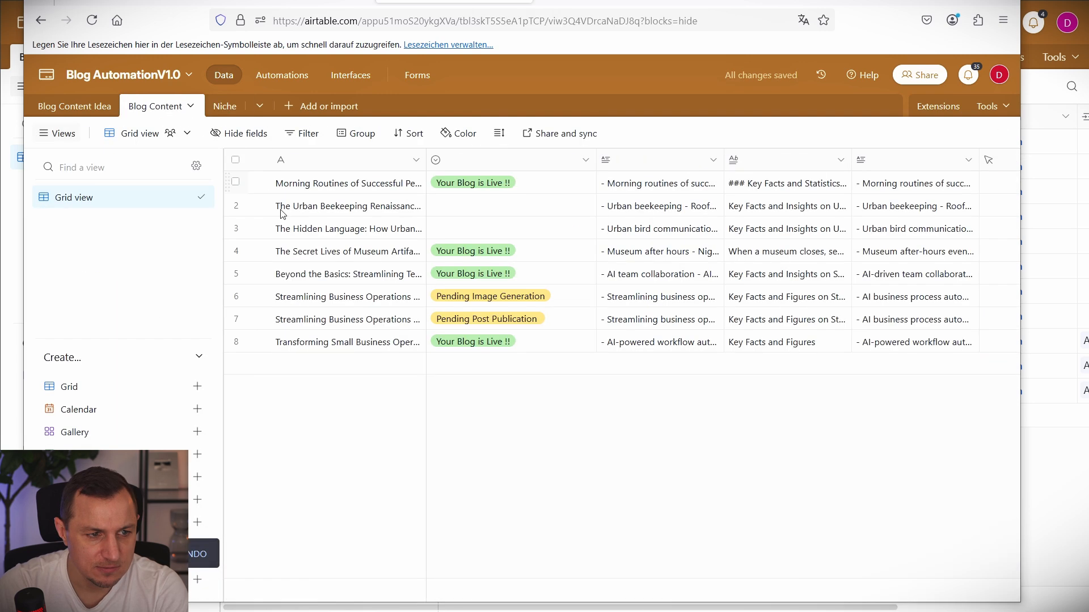
{"action": "left_click", "coordinate": [235, 159]}
{"action": "right_click", "coordinate": [322, 246]}
{"action": "left_click", "coordinate": [368, 315]}
{"action": "left_click", "coordinate": [241, 106]}
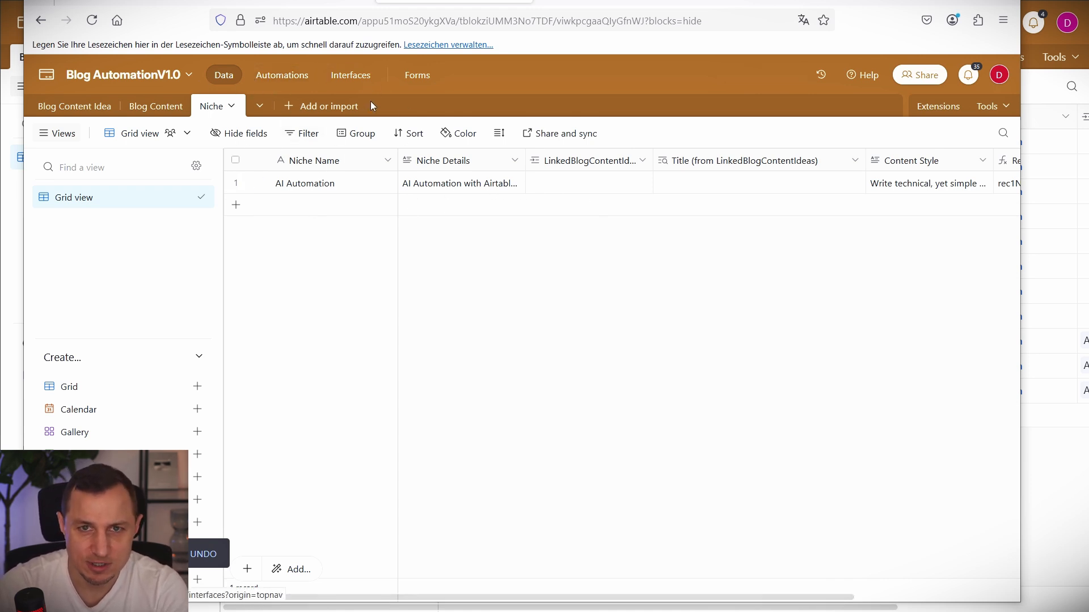
{"action": "left_click", "coordinate": [294, 73]}
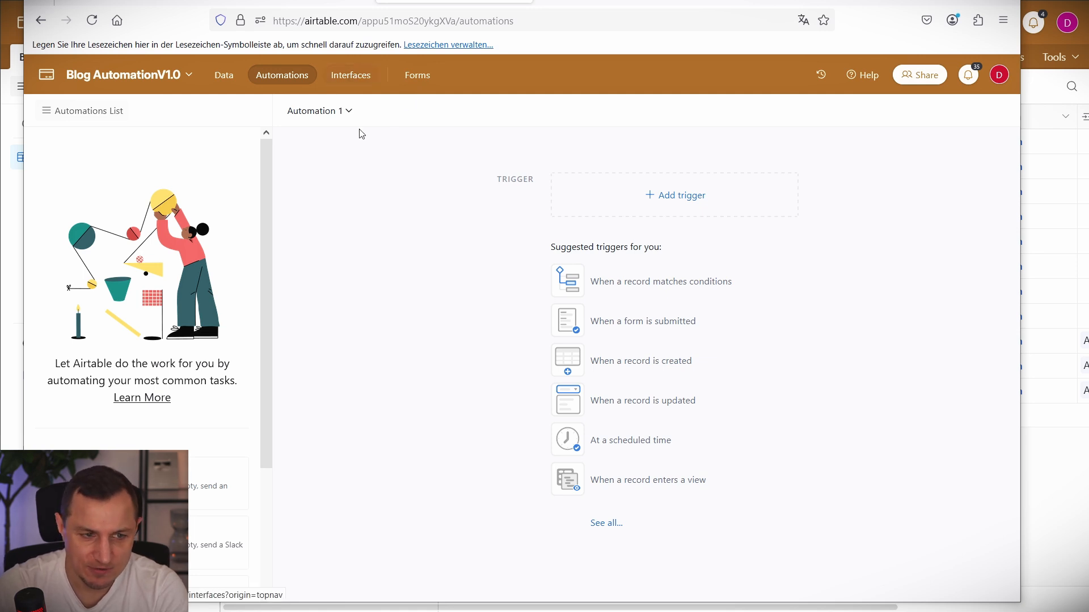
Return from the Niches interface to the copied base's data and its Automations page.
{"action": "left_click", "coordinate": [359, 78]}
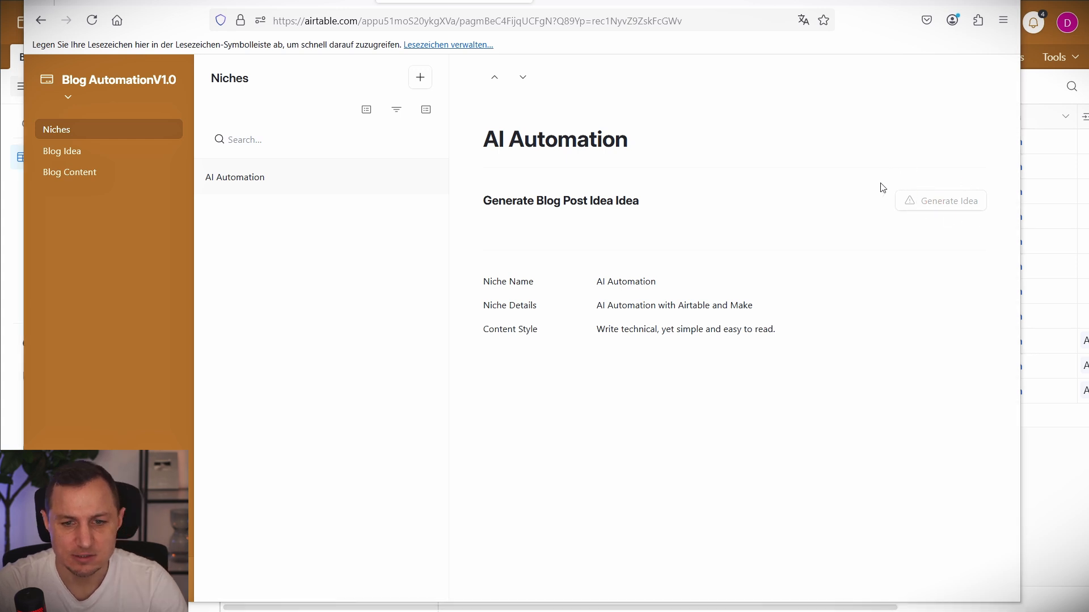
{"action": "left_click_drag", "start_coordinate": [875, 177], "coordinate": [1000, 226]}
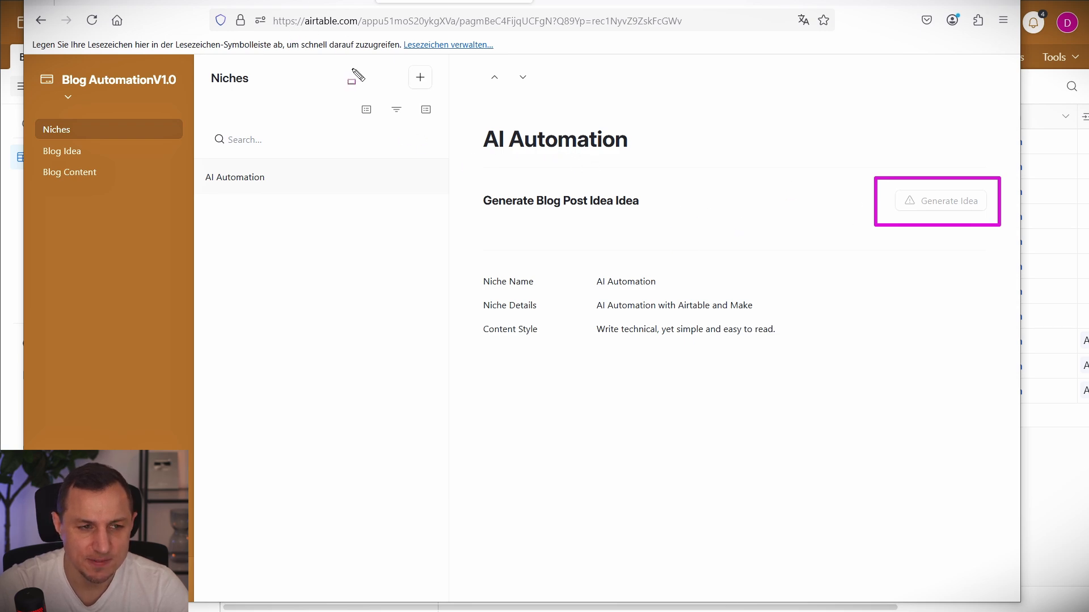
{"action": "key", "text": "Escape"}
{"action": "left_click", "coordinate": [292, 2]}
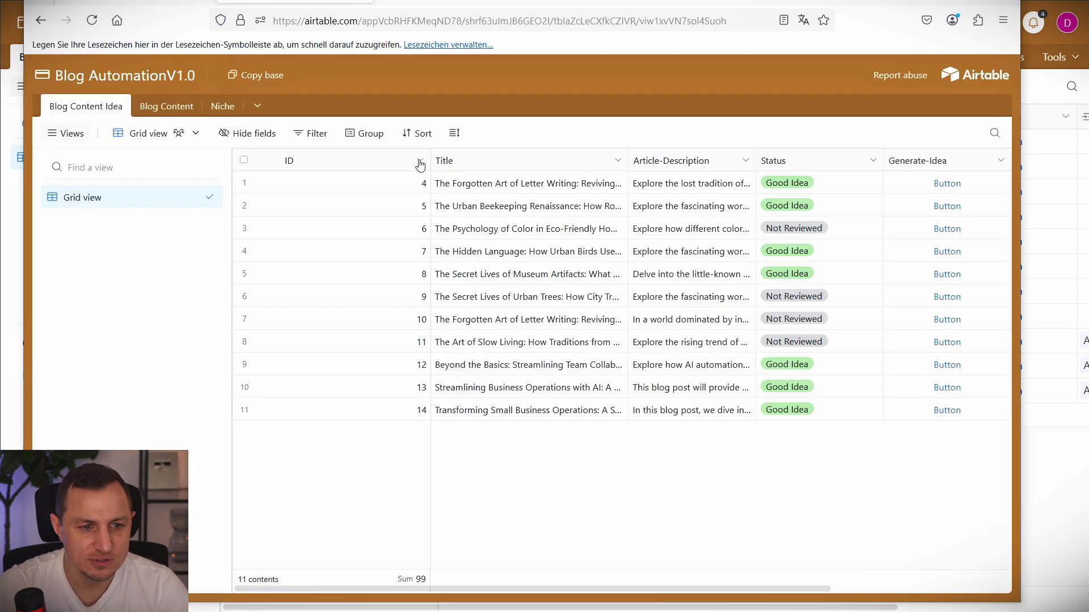
{"action": "key", "text": "ctrl+Tab"}
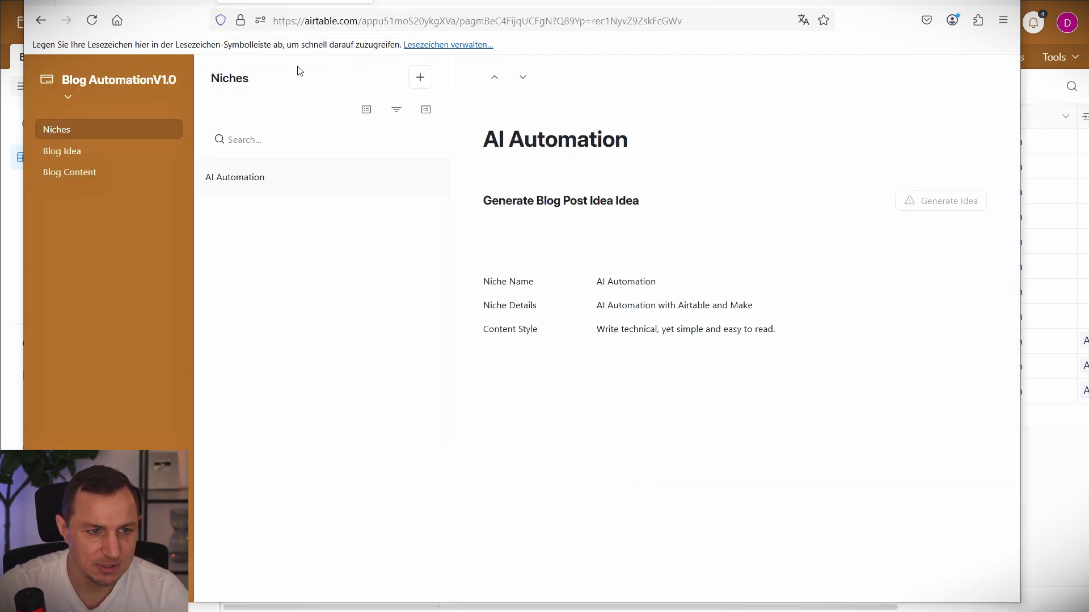
{"action": "left_click", "coordinate": [80, 99]}
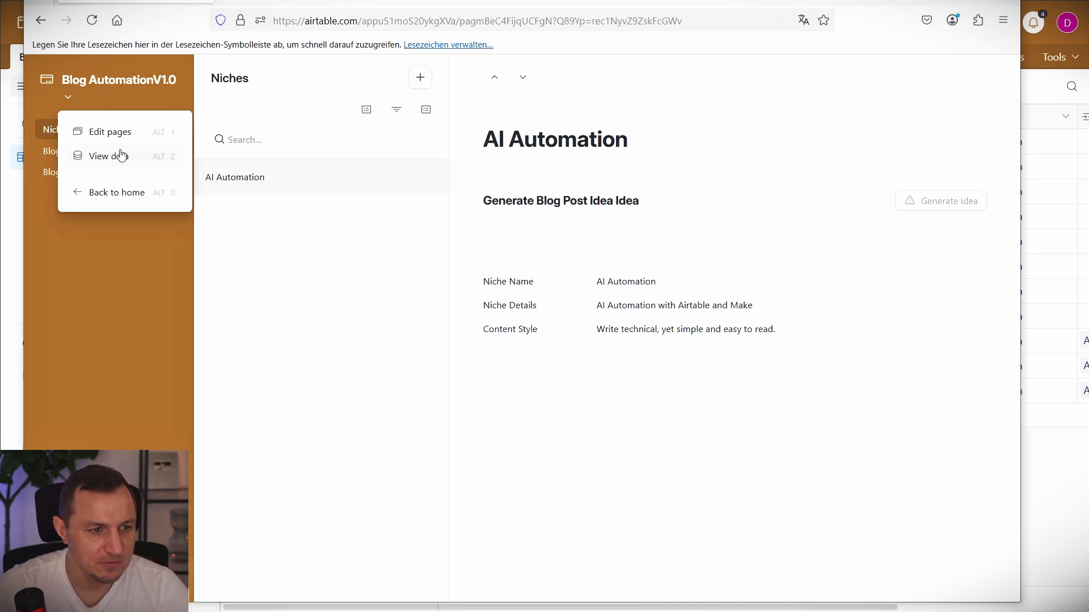
{"action": "left_click", "coordinate": [121, 155]}
{"action": "left_click", "coordinate": [283, 76]}
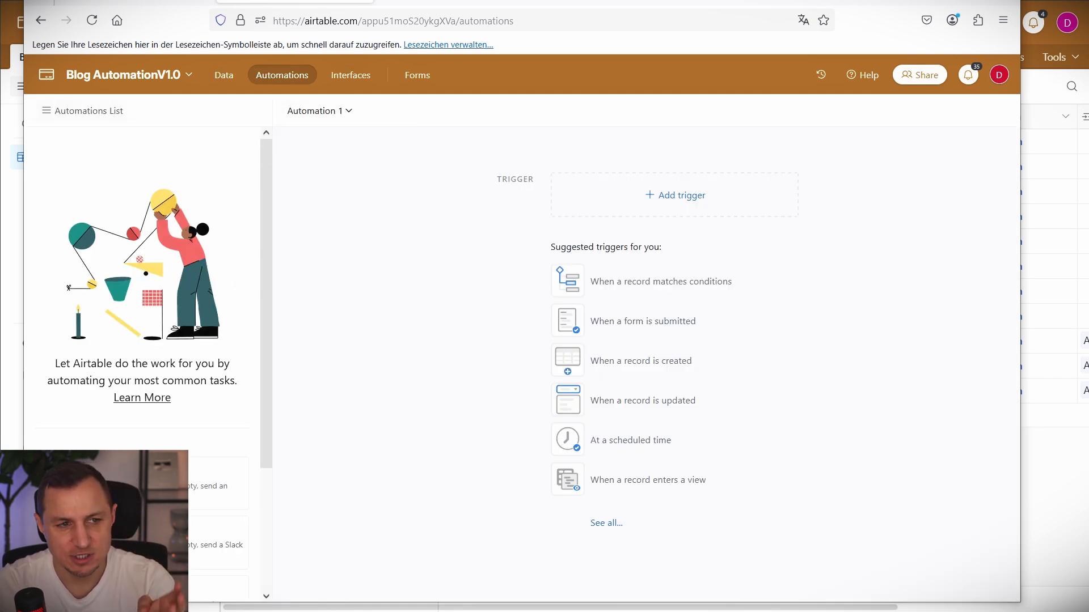
Move and resize the browser window so the automation fills the screen.
{"action": "left_click_drag", "start_coordinate": [454, 2], "coordinate": [431, 0]}
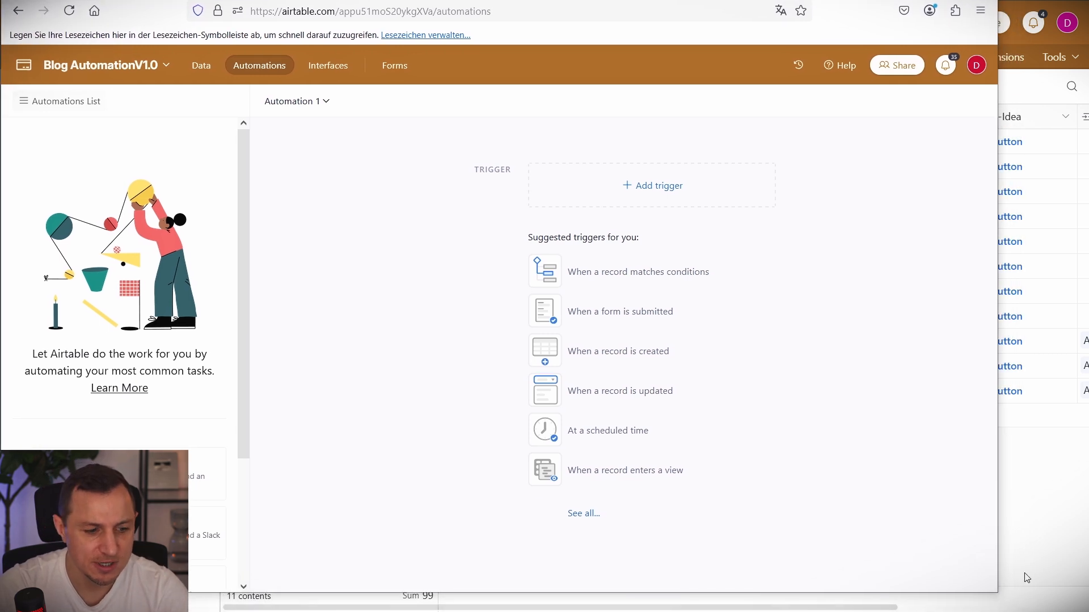
{"action": "left_click_drag", "start_coordinate": [996, 593], "coordinate": [1088, 611]}
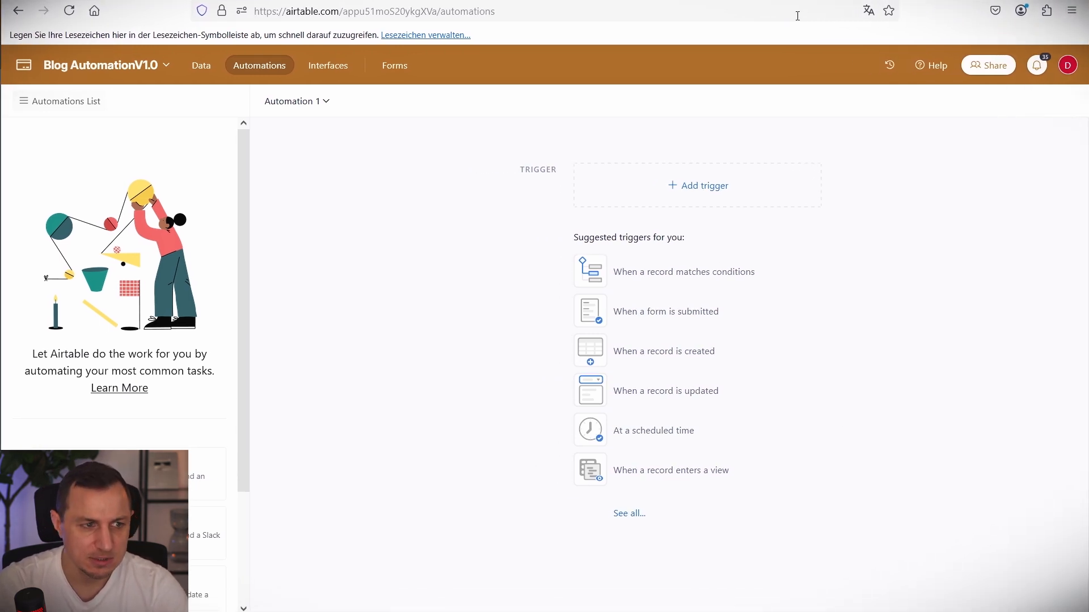
{"action": "left_click_drag", "start_coordinate": [544, 2], "coordinate": [544, 0]}
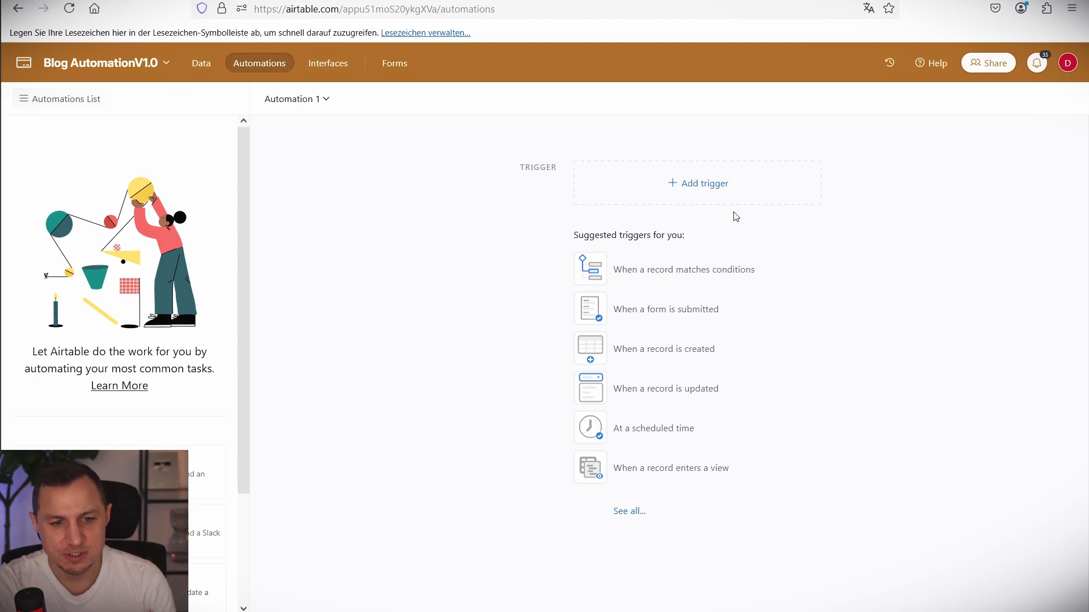
Set Automation 1's trigger to 'When a button is clicked'.
{"action": "left_click", "coordinate": [711, 187]}
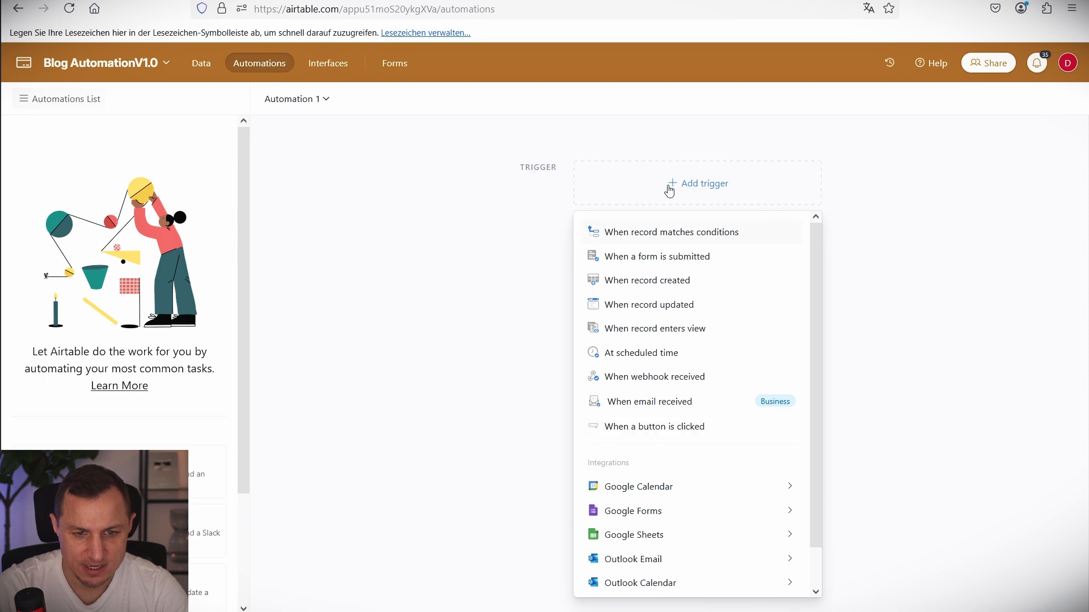
{"action": "left_click_drag", "start_coordinate": [522, 152], "coordinate": [856, 200]}
{"action": "key", "text": "Escape"}
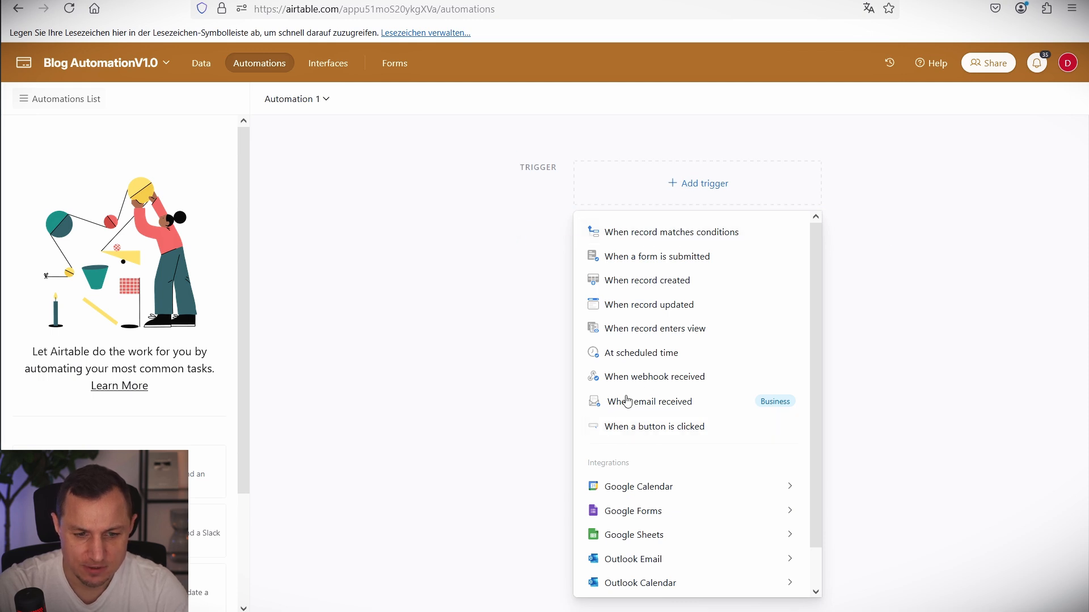
{"action": "left_click", "coordinate": [569, 424]}
{"action": "left_click", "coordinate": [685, 189]}
{"action": "left_click_drag", "start_coordinate": [562, 420], "coordinate": [777, 458]}
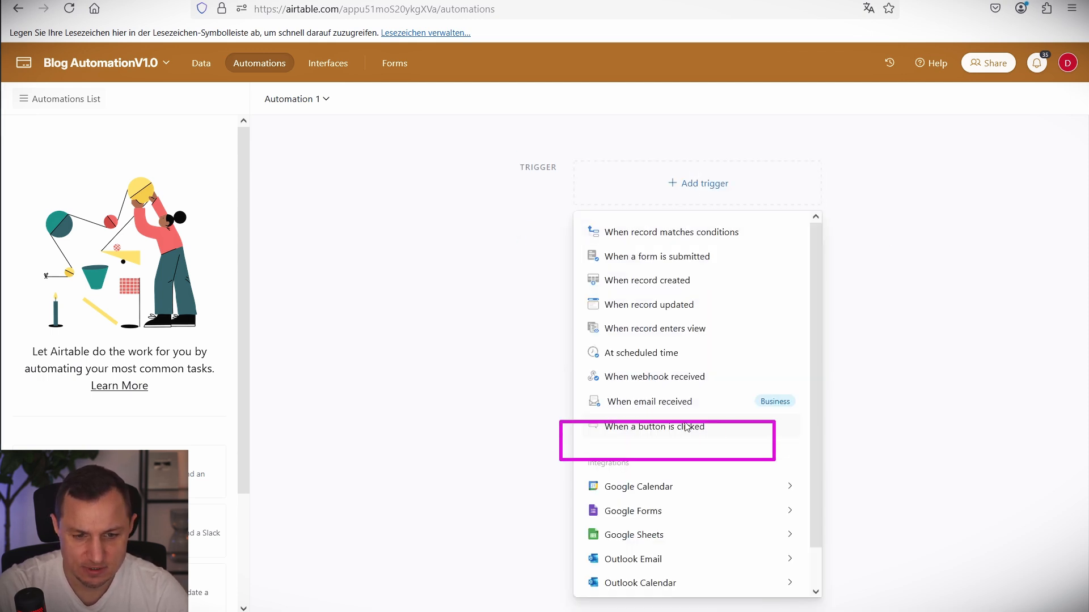
{"action": "left_click", "coordinate": [665, 428]}
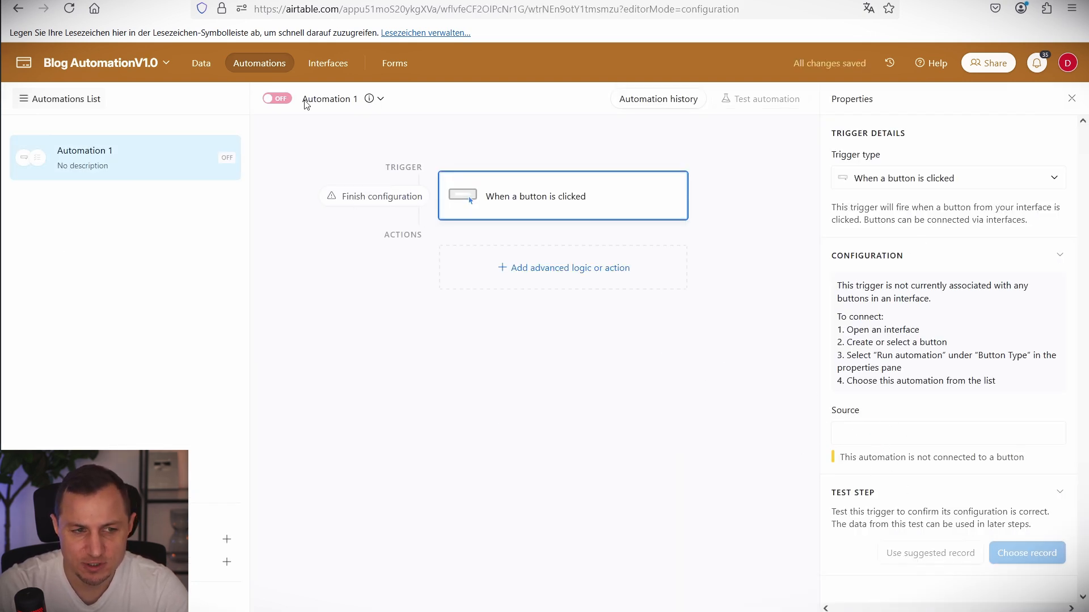
Link the interface's Generate Idea button to Automation 1 and publish the interface.
{"action": "key", "text": "ctrl+Tab"}
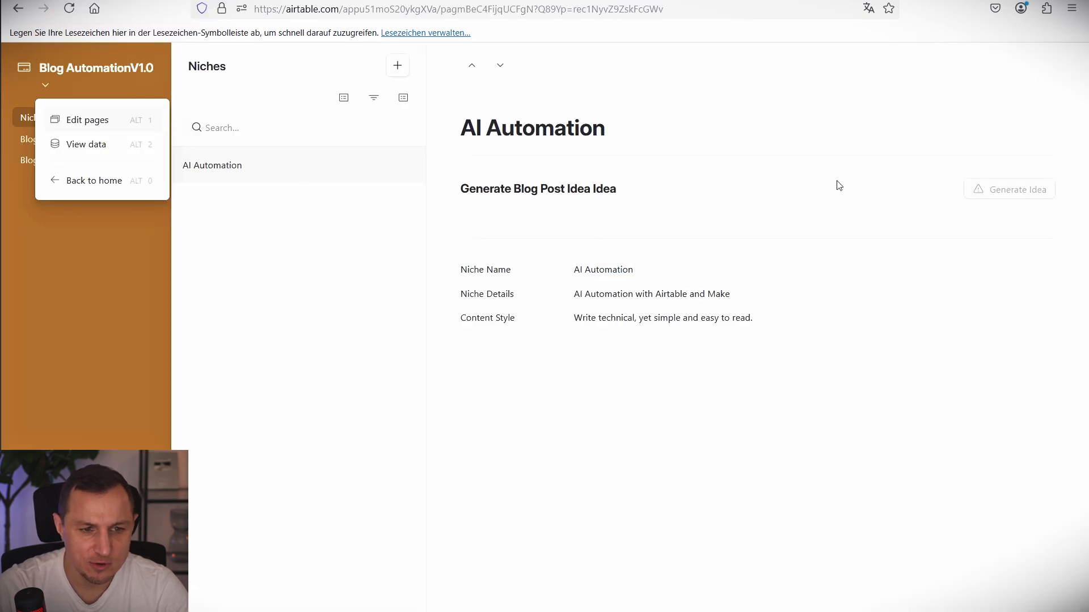
{"action": "left_click", "coordinate": [767, 234]}
{"action": "left_click", "coordinate": [111, 67]}
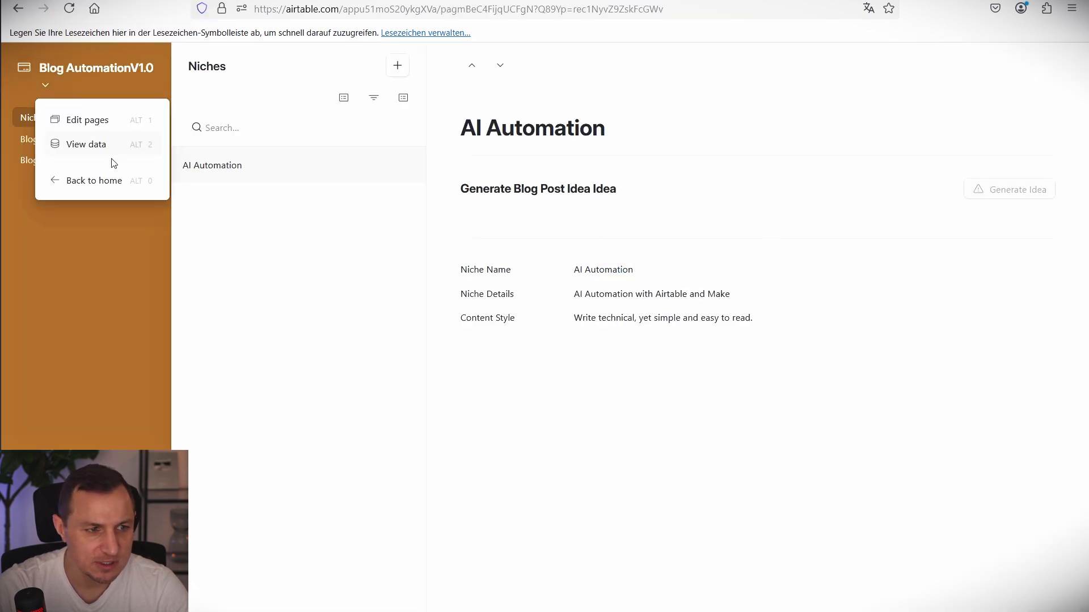
{"action": "left_click", "coordinate": [89, 119]}
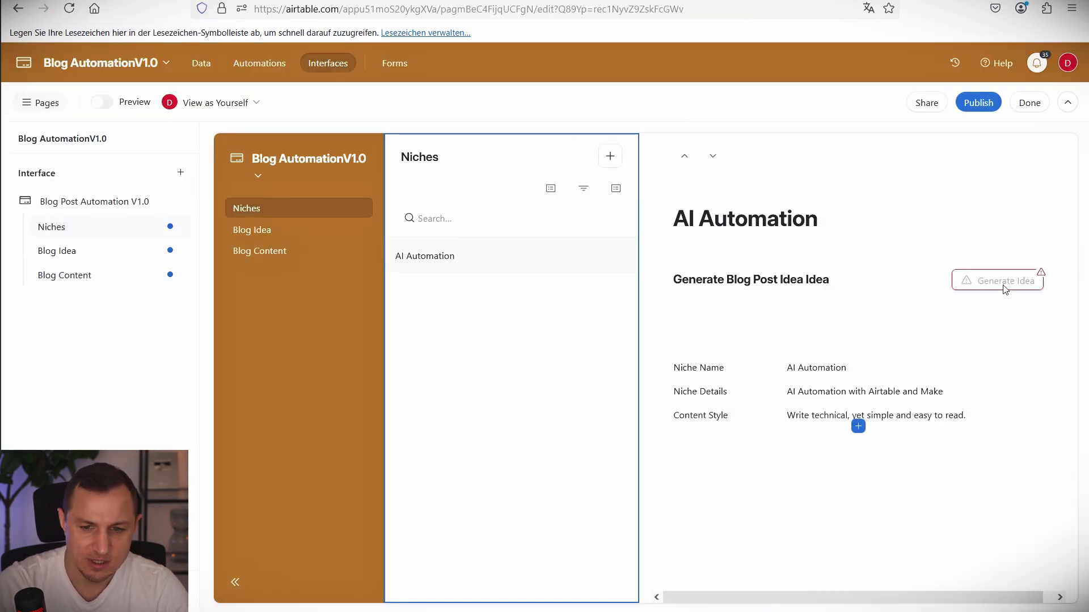
{"action": "left_click", "coordinate": [1004, 287]}
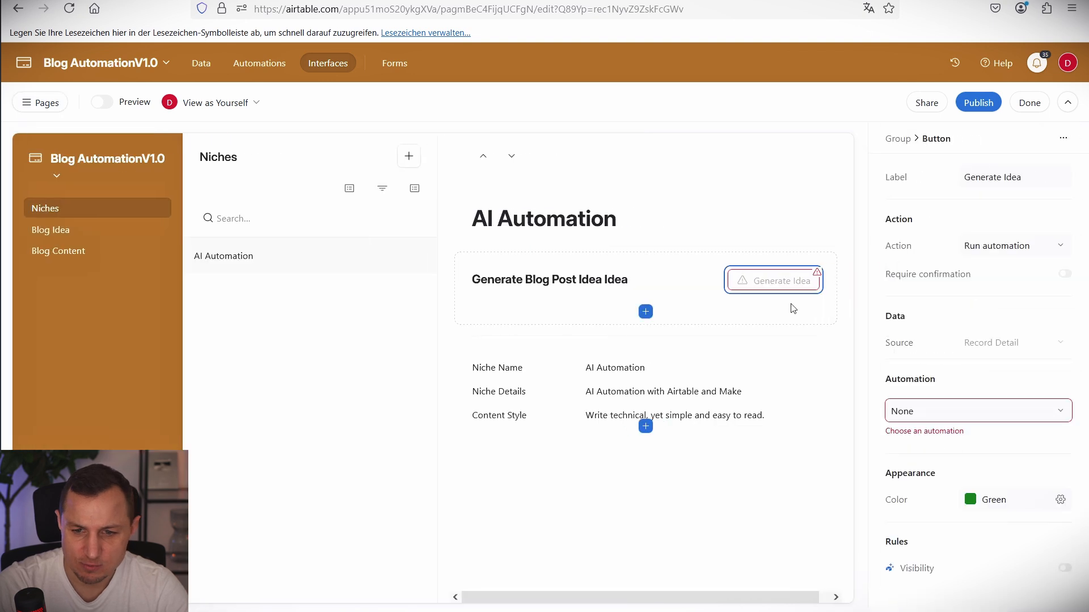
{"action": "left_click", "coordinate": [945, 421]}
{"action": "left_click", "coordinate": [898, 488]}
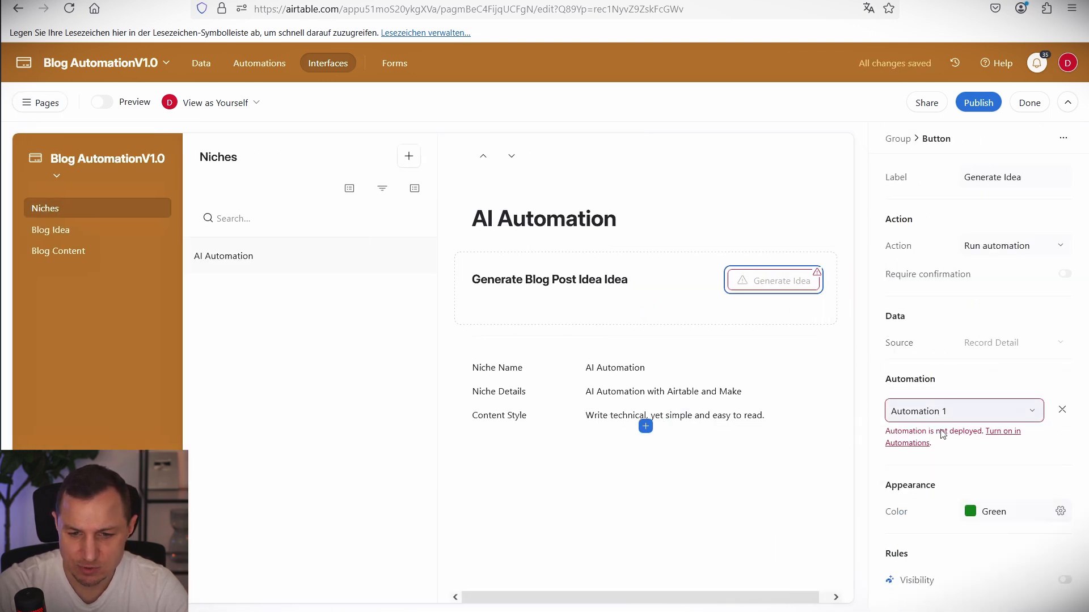
{"action": "left_click", "coordinate": [980, 102]}
{"action": "left_click", "coordinate": [680, 409]}
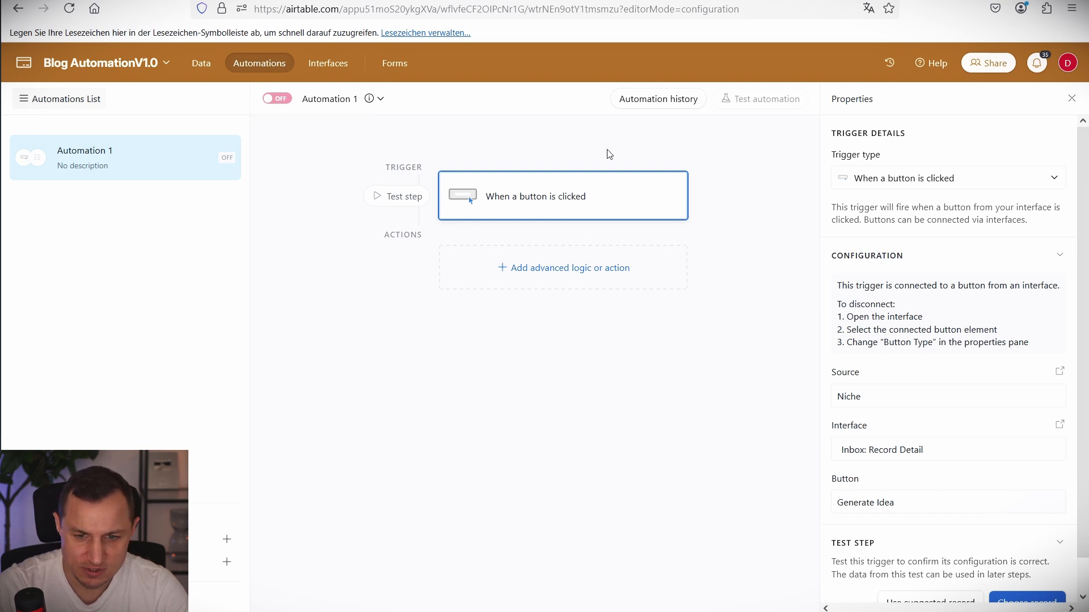
Add a Run script action and replace its sample code with the webhook script.
{"action": "left_click", "coordinate": [568, 278]}
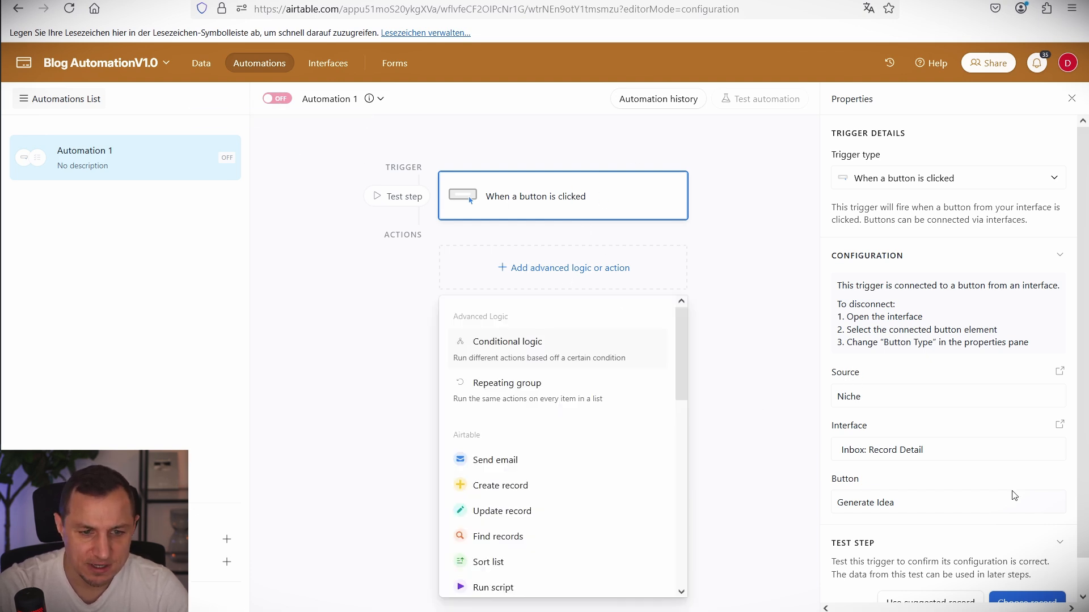
{"action": "left_click", "coordinate": [494, 587]}
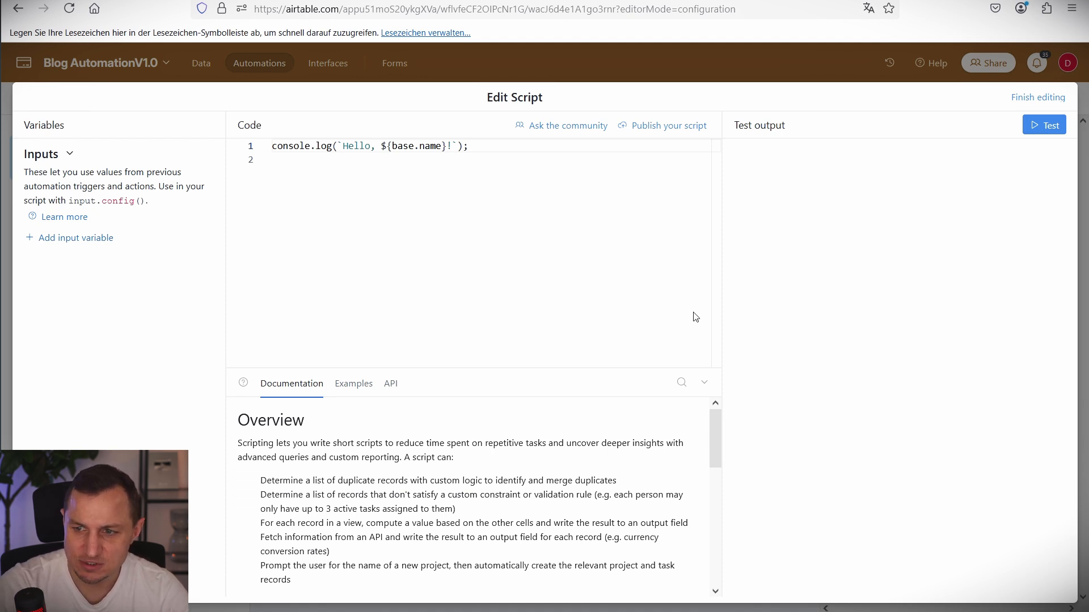
{"action": "left_click", "coordinate": [362, 253]}
{"action": "key", "text": "ctrl+a"}
{"action": "type", "text": "let params = input.config();  let recordId = params.recordId;  let webhookurl = params.webhookurl;  const webhook = (webhookurl + \"?recordId=\" + recordId);  console.log(webhook); await fetch(webhook);"}
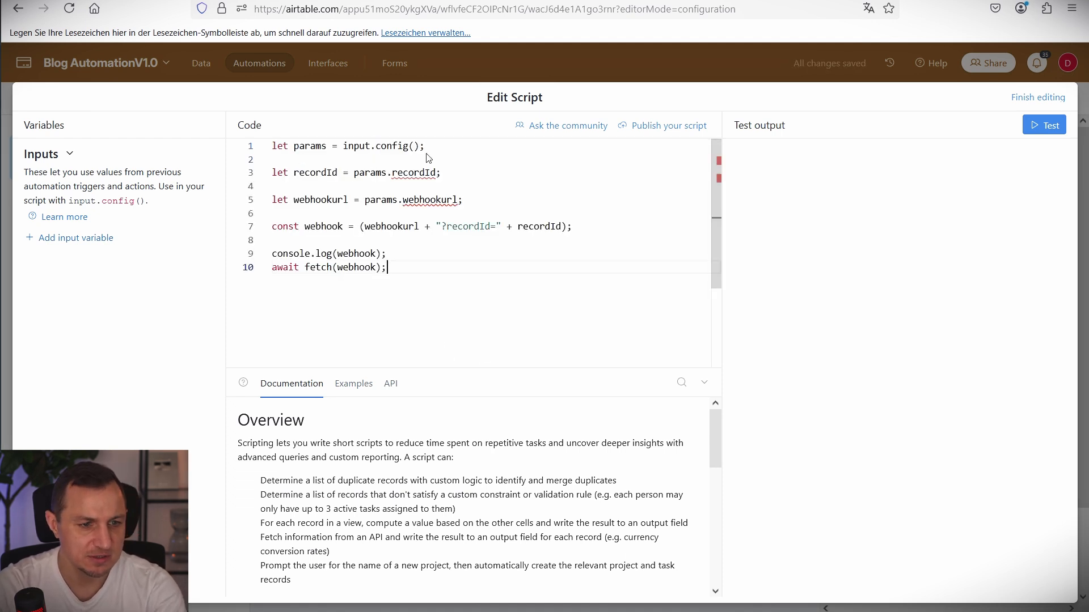
{"action": "left_click_drag", "start_coordinate": [444, 152], "coordinate": [272, 146]}
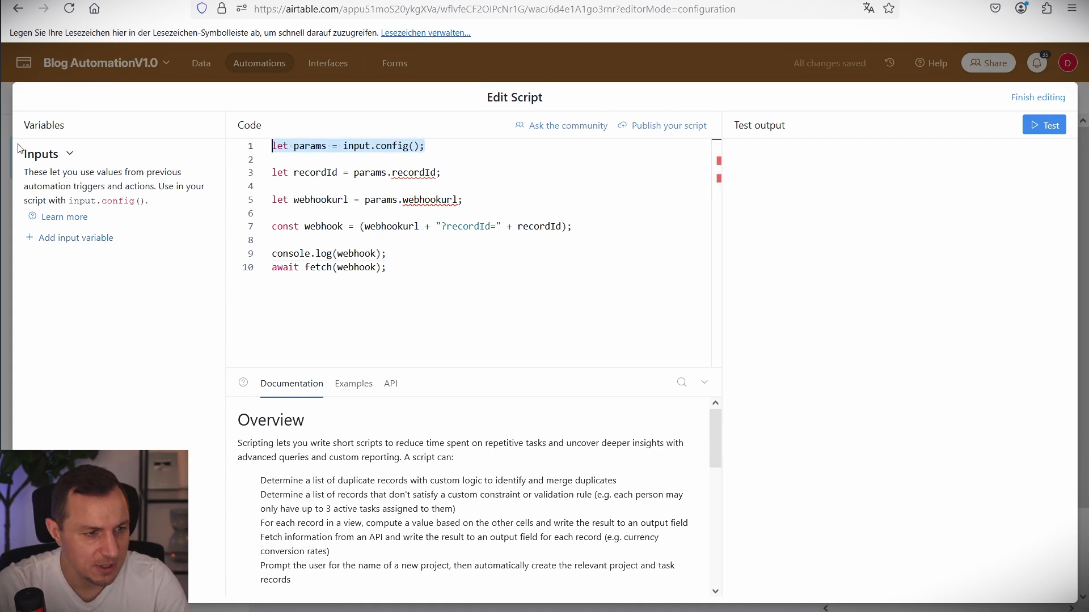
{"action": "left_click_drag", "start_coordinate": [17, 145], "coordinate": [199, 232]}
{"action": "key", "text": "Escape"}
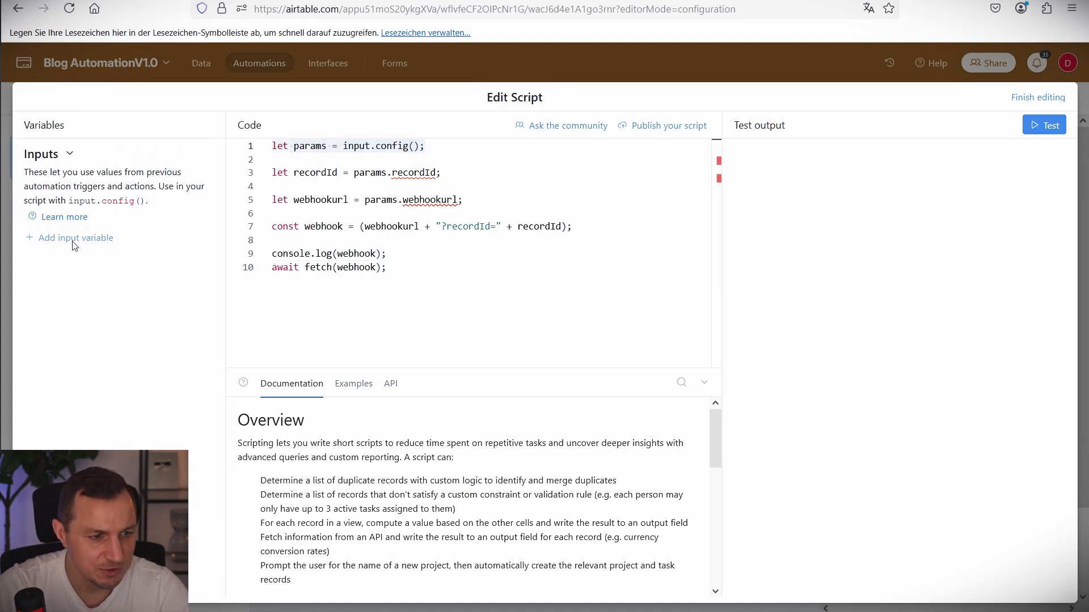
Add an input variable recordId set to the Airtable record ID.
{"action": "left_click", "coordinate": [75, 238]}
{"action": "double_click", "coordinate": [419, 174]}
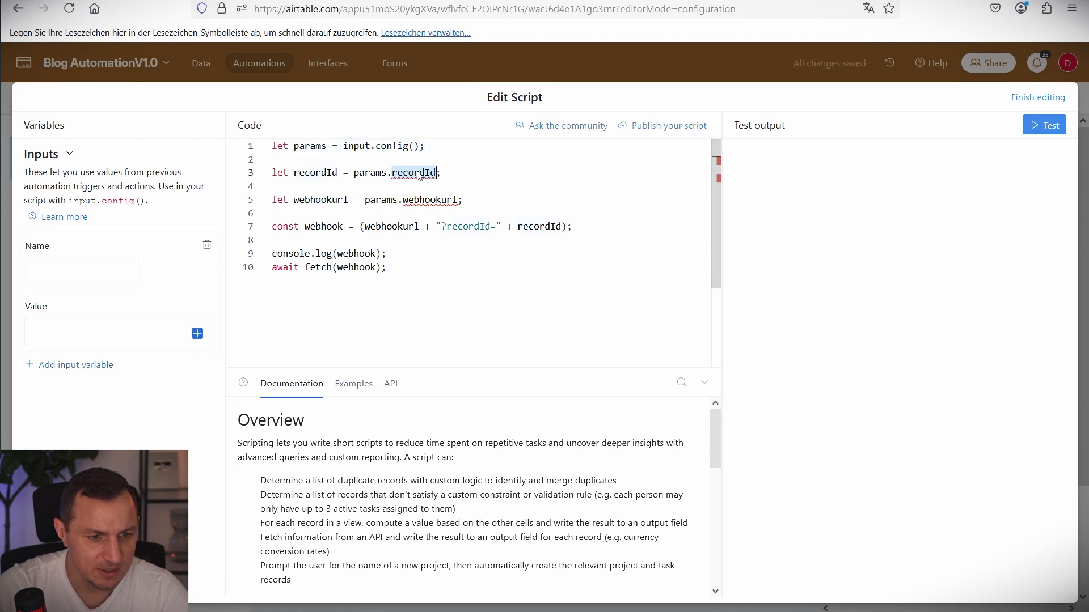
{"action": "key", "text": "ctrl+c"}
{"action": "left_click", "coordinate": [81, 273]}
{"action": "key", "text": "ctrl+v"}
{"action": "left_click", "coordinate": [134, 335]}
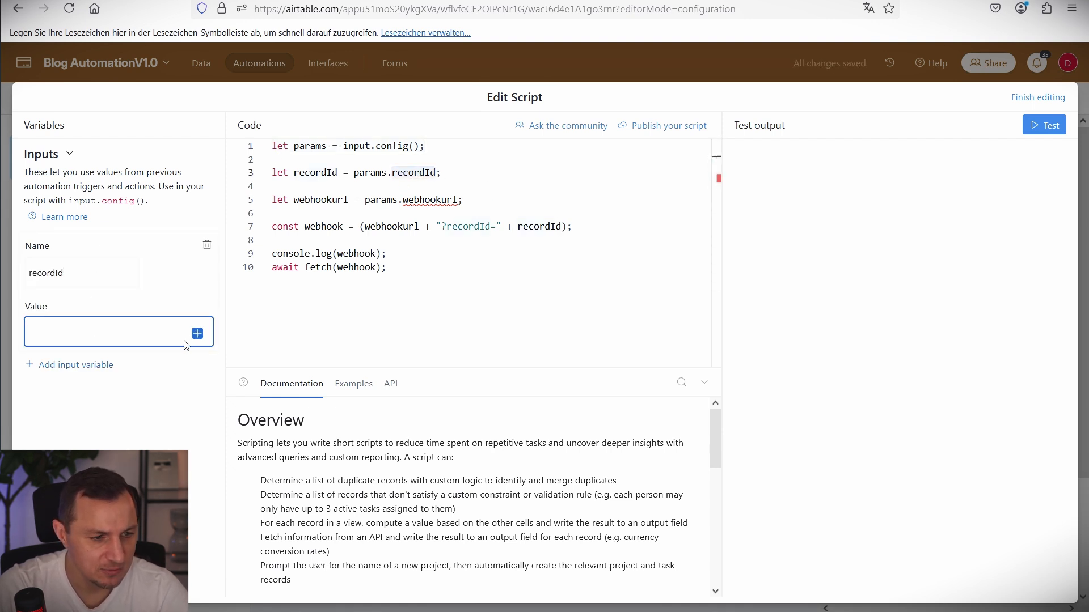
{"action": "left_click", "coordinate": [196, 334]}
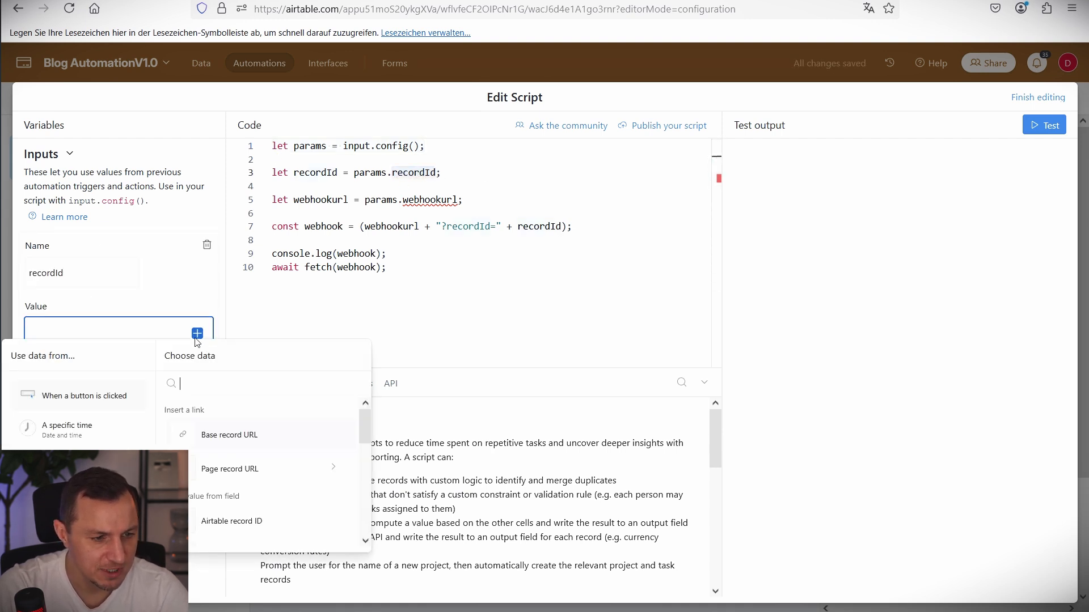
{"action": "left_click", "coordinate": [236, 522]}
Add a second input variable named webhookurl, leaving its value field ready.
{"action": "left_click", "coordinate": [85, 369]}
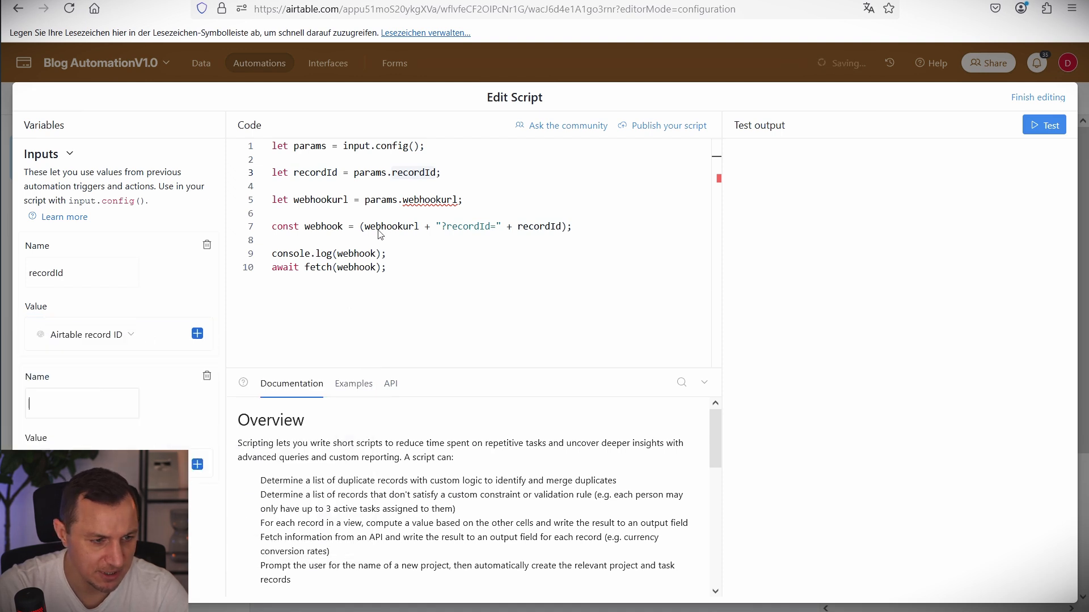
{"action": "double_click", "coordinate": [431, 200]}
{"action": "key", "text": "ctrl+c"}
{"action": "left_click", "coordinate": [81, 404]}
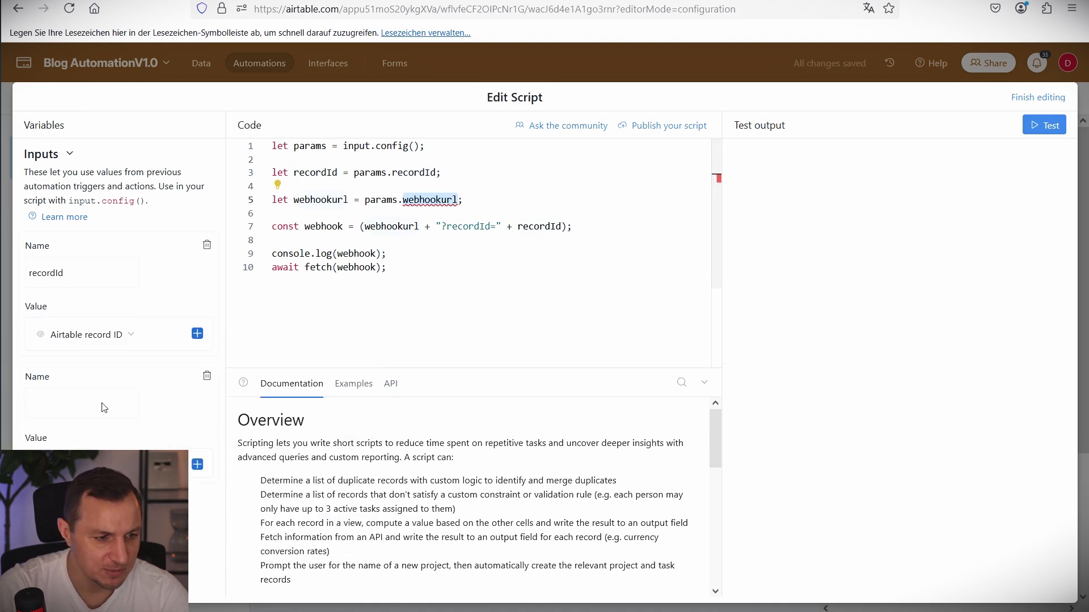
{"action": "key", "text": "ctrl+v"}
{"action": "left_click", "coordinate": [113, 464]}
{"action": "left_click", "coordinate": [91, 404]}
{"action": "left_click", "coordinate": [113, 463]}
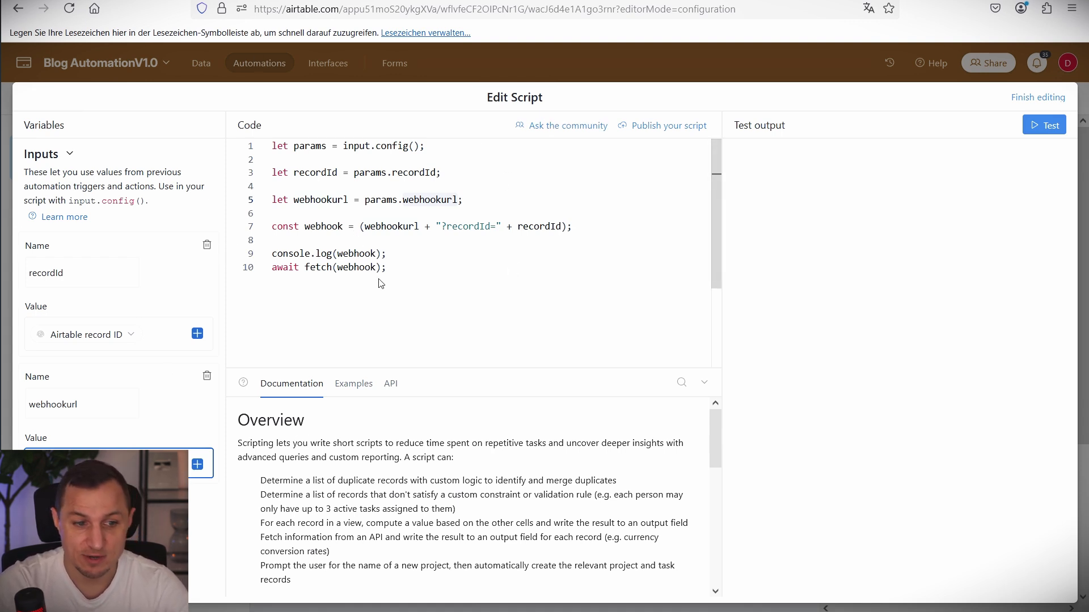
{"action": "left_click_drag", "start_coordinate": [366, 226], "coordinate": [601, 227]}
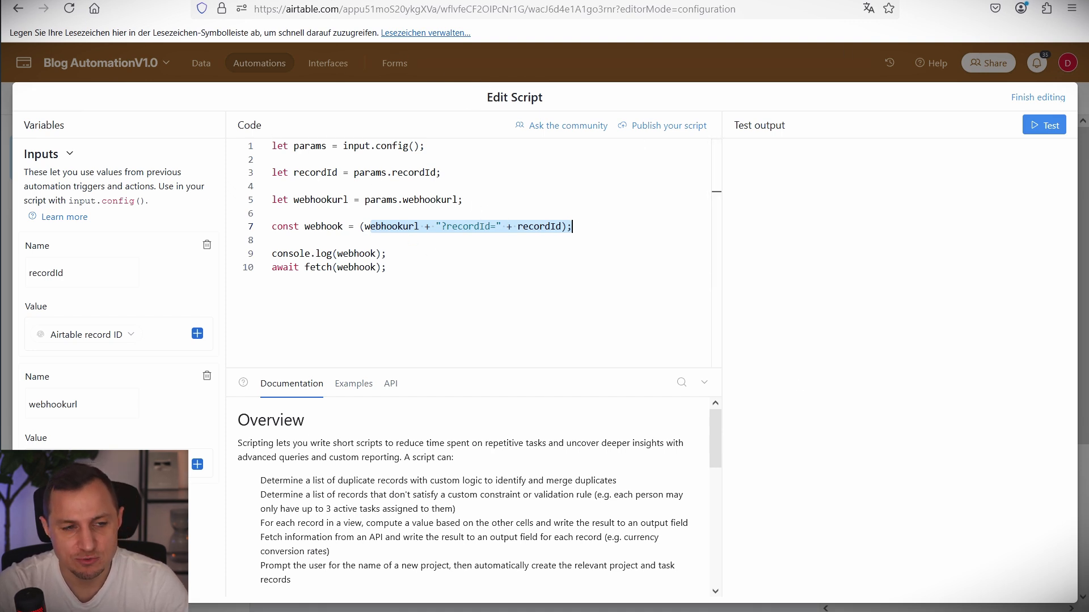
{"action": "left_click", "coordinate": [113, 464]}
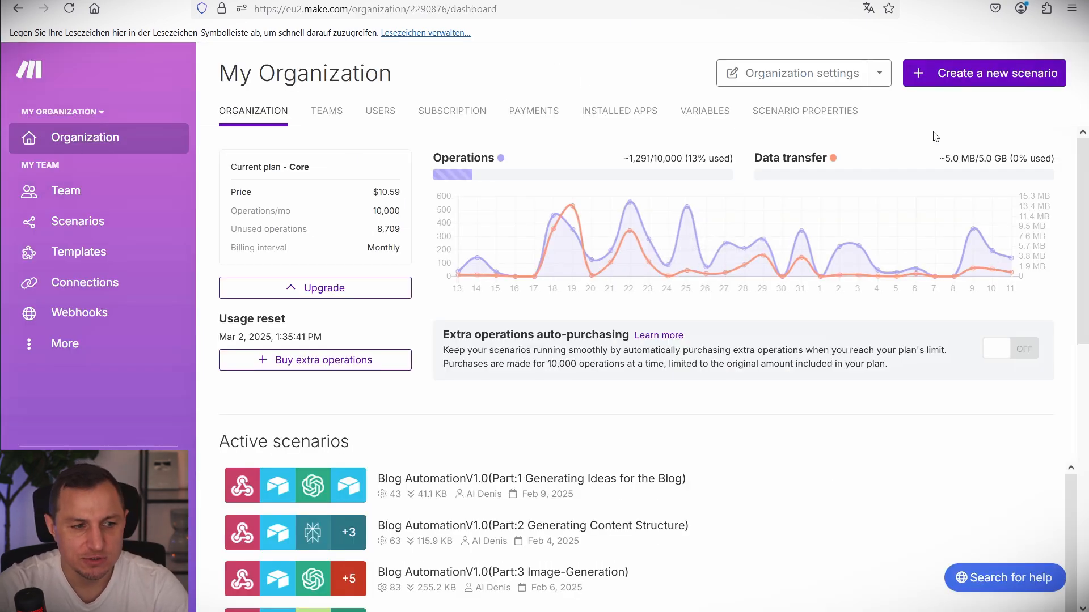
Start a new Make scenario with a Webhooks Custom webhook trigger.
{"action": "left_click", "coordinate": [957, 82]}
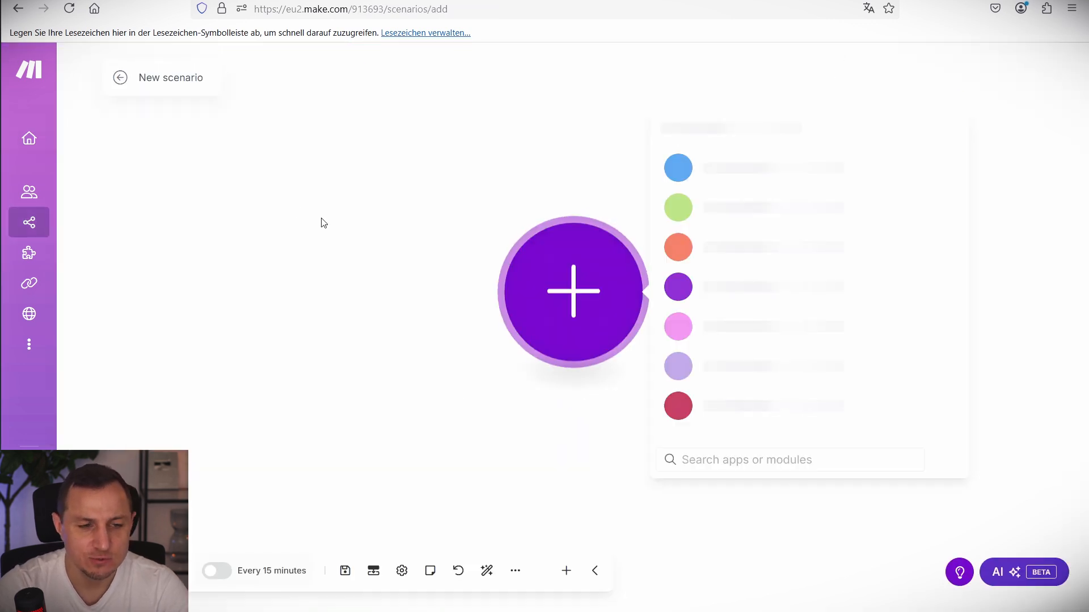
{"action": "left_click", "coordinate": [732, 245]}
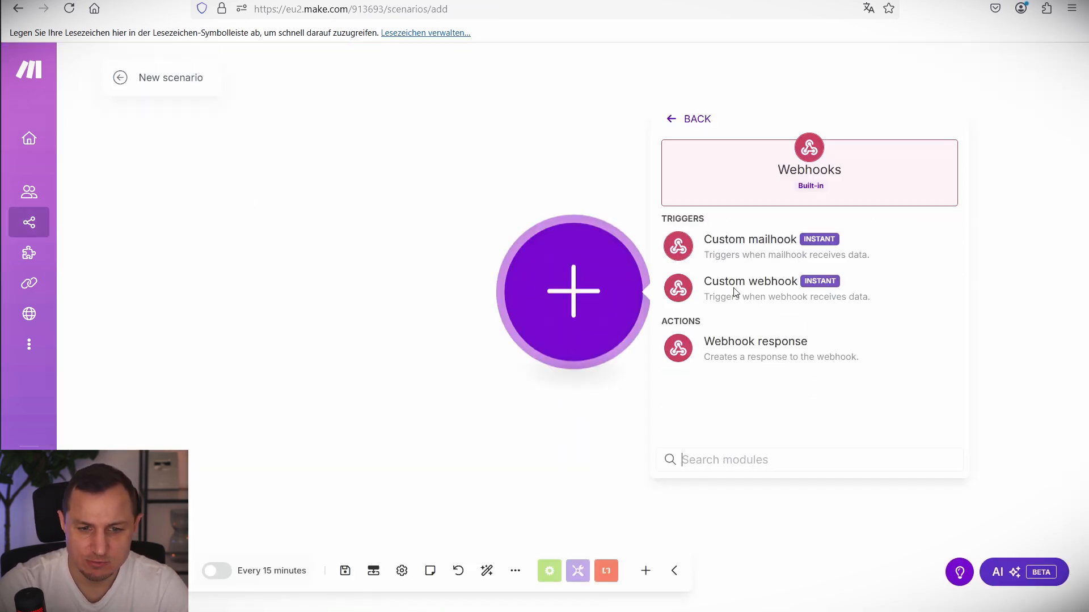
{"action": "left_click", "coordinate": [734, 286]}
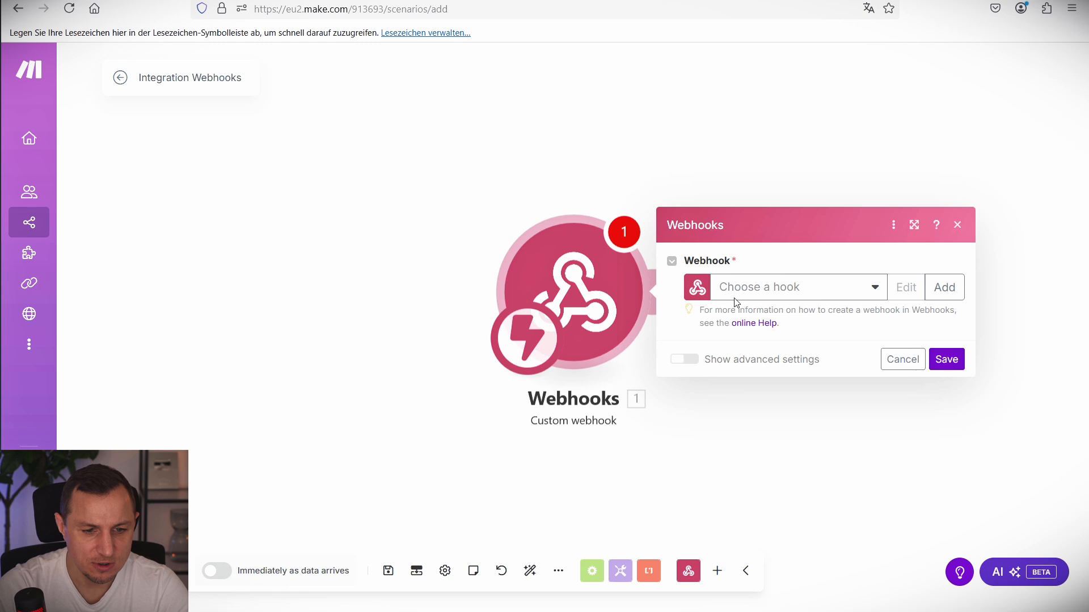
{"action": "left_click", "coordinate": [797, 289]}
Add a webhook named GenerateIdeaBlogPostWebhook, save it, and copy its address.
{"action": "left_click", "coordinate": [944, 287]}
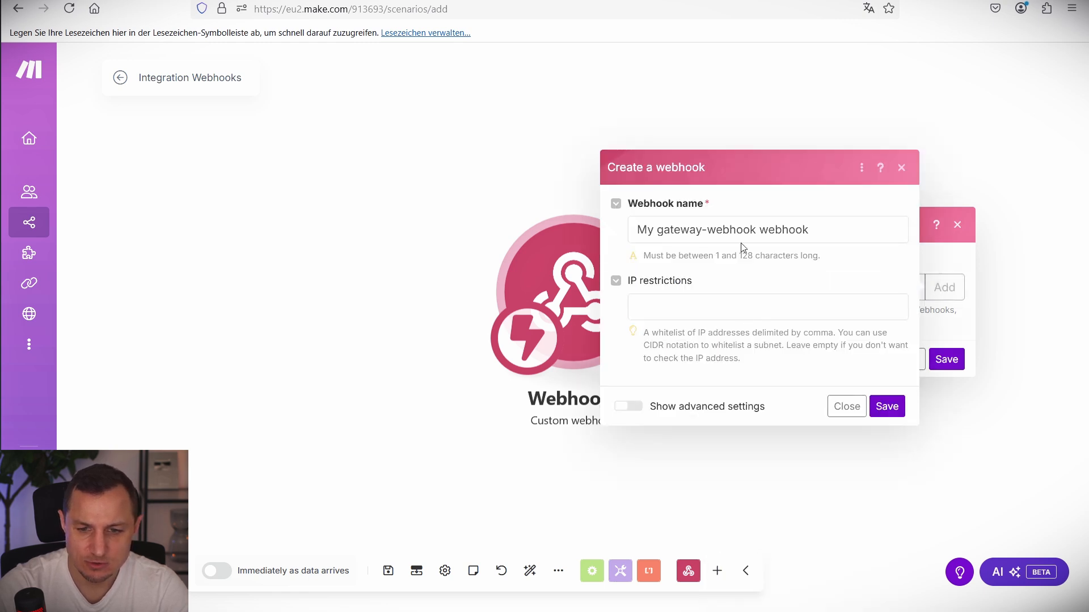
{"action": "double_click", "coordinate": [723, 231]}
{"action": "key", "text": "ctrl+a"}
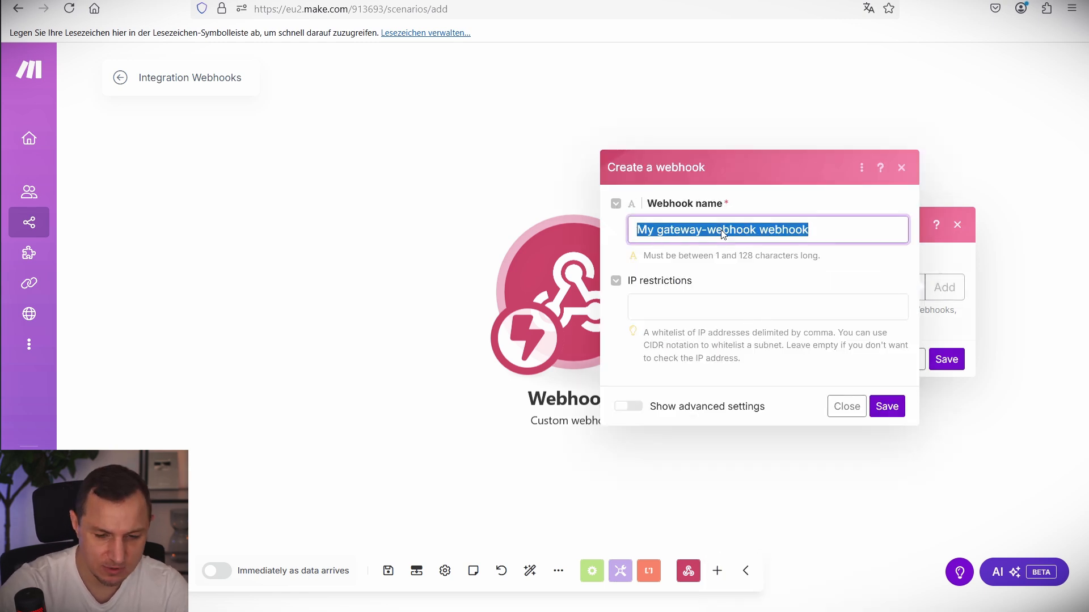
{"action": "type", "text": "Generate"}
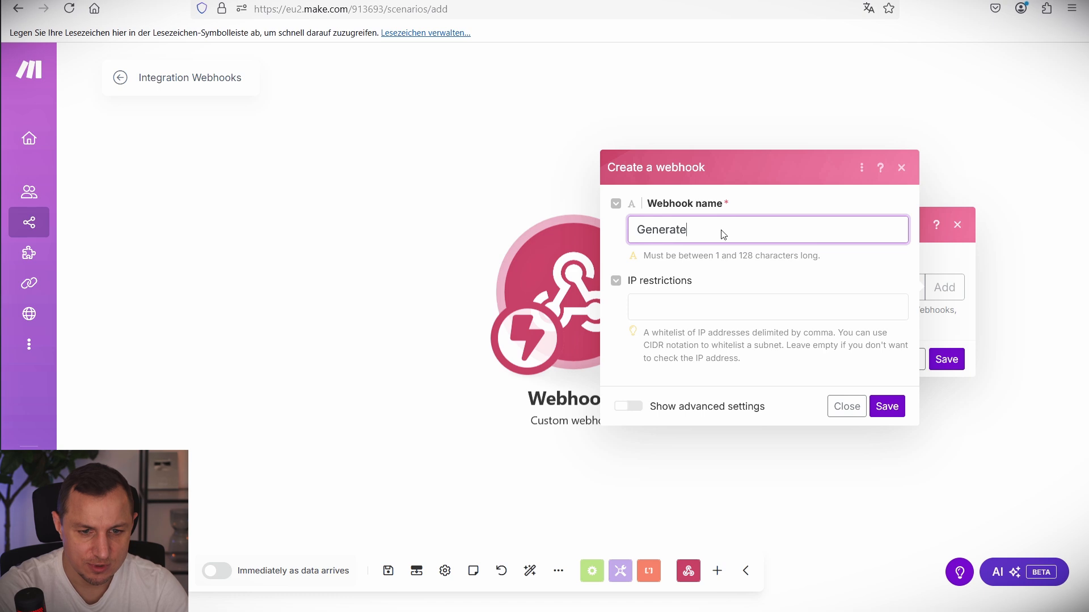
{"action": "type", "text": "IdeaBlogP"}
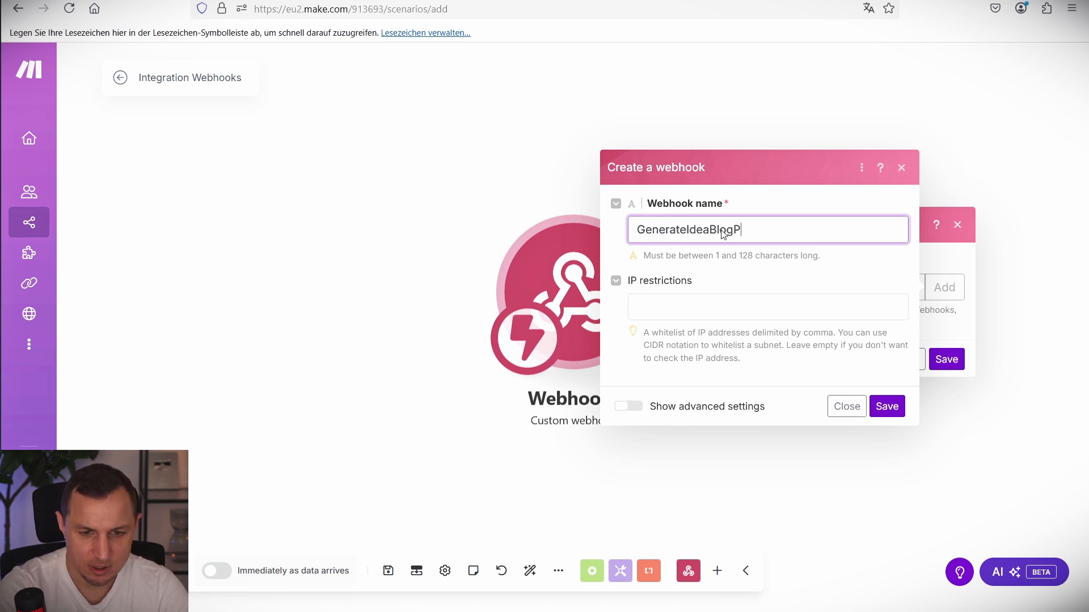
{"action": "type", "text": "ostWebhook"}
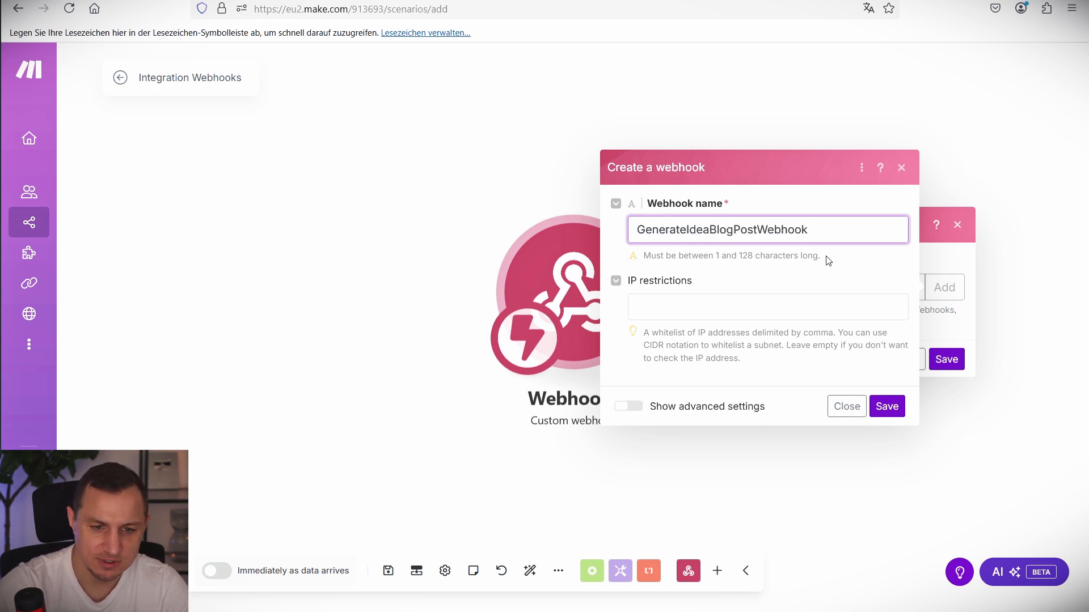
{"action": "left_click", "coordinate": [887, 406]}
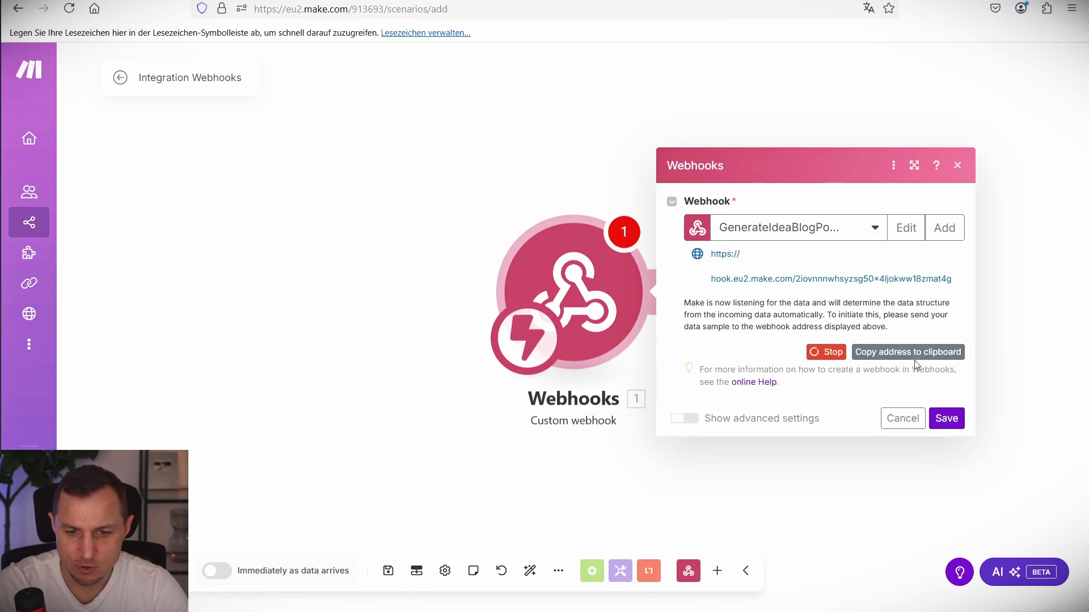
{"action": "left_click", "coordinate": [955, 357]}
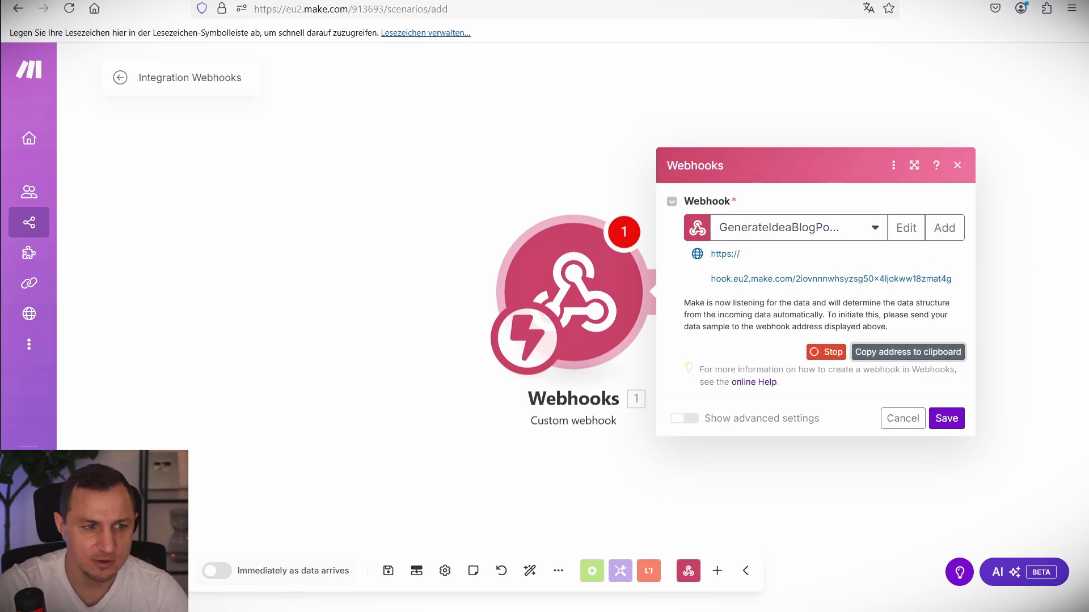
Paste the Make hook address as the webhookurl value and close the script editor.
{"action": "left_click", "coordinate": [283, 1]}
{"action": "left_click", "coordinate": [114, 463]}
{"action": "key", "text": "ctrl+v"}
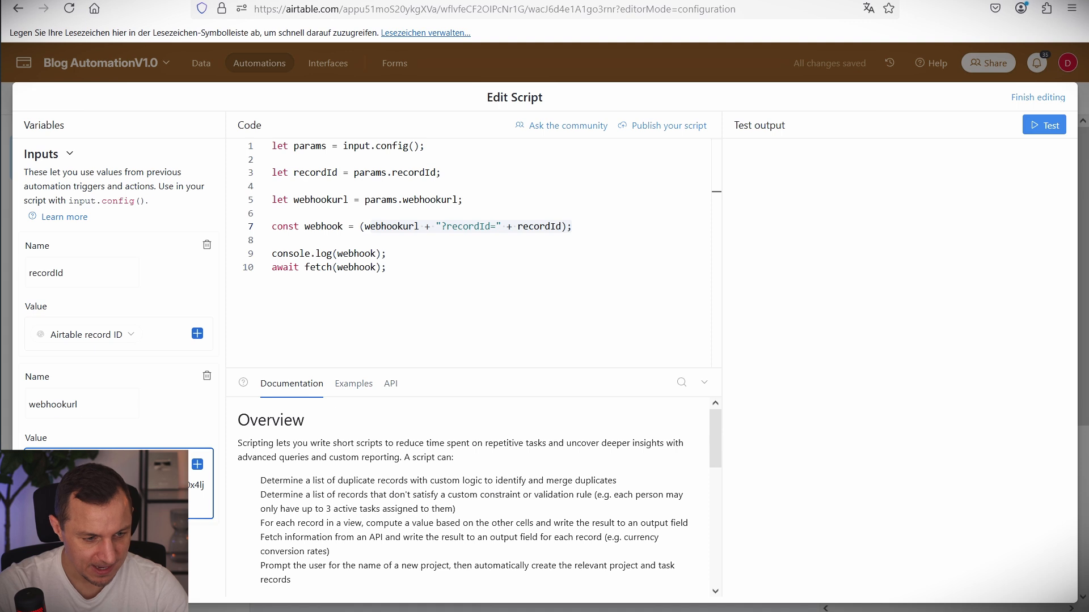
{"action": "left_click", "coordinate": [1027, 99]}
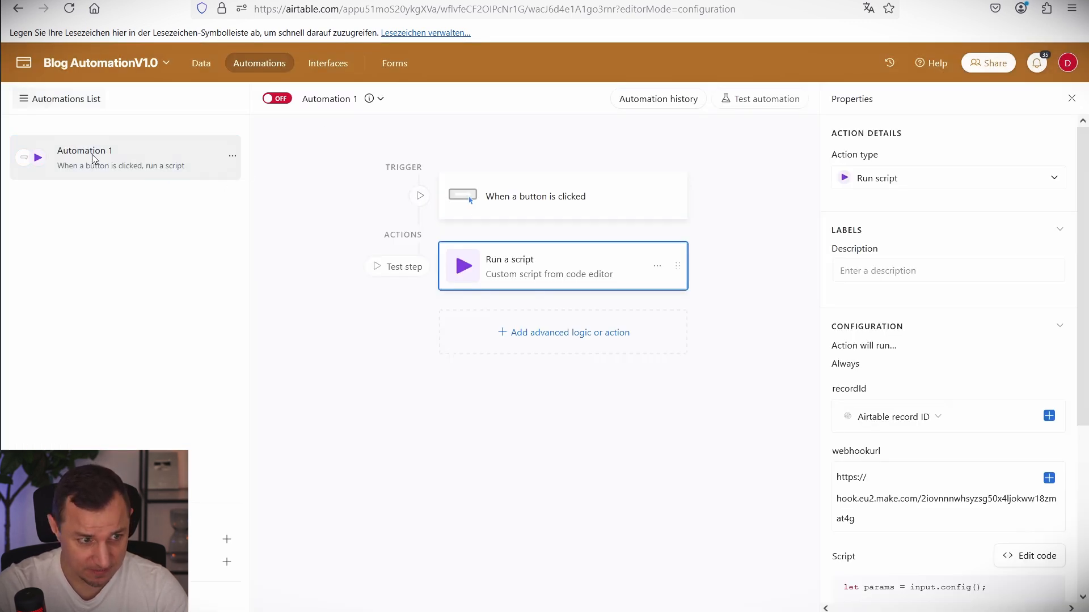
Rename the automation to 'Generate Idea' and switch it on.
{"action": "left_click", "coordinate": [332, 100]}
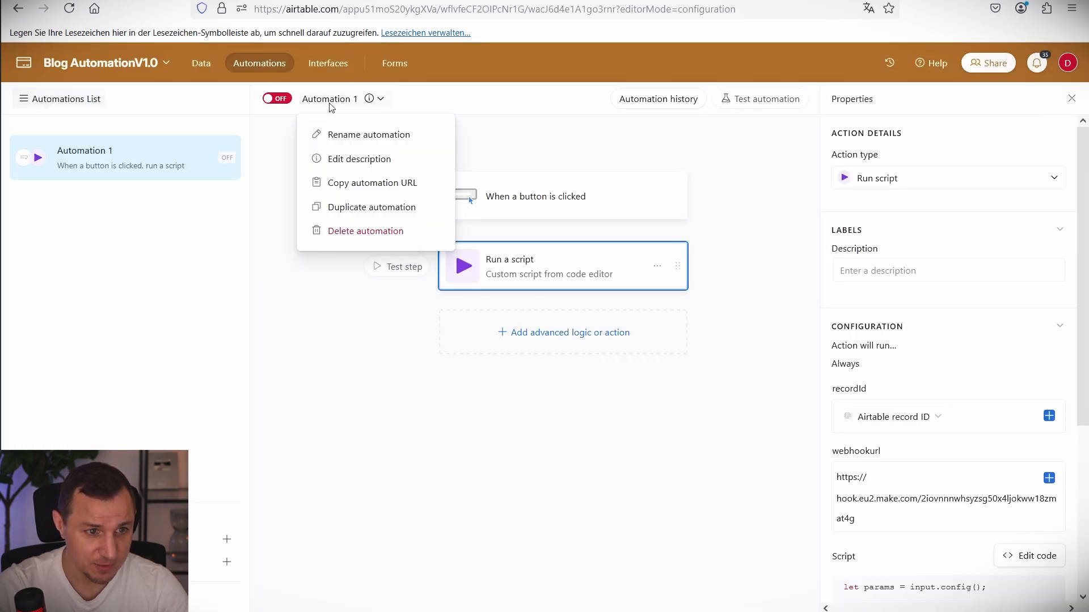
{"action": "left_click", "coordinate": [360, 137]}
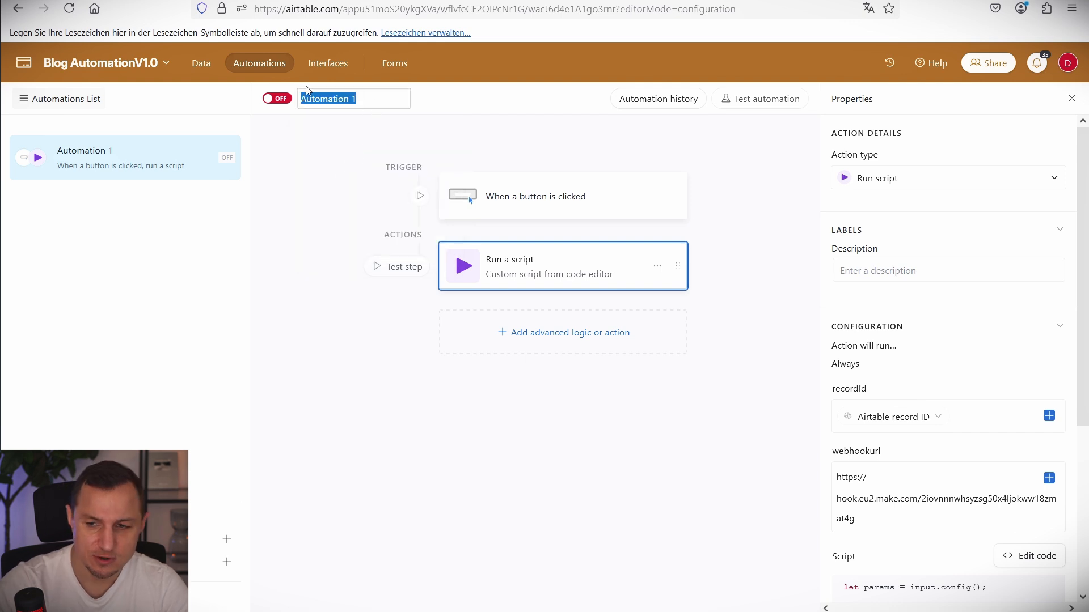
{"action": "key", "text": "Escape"}
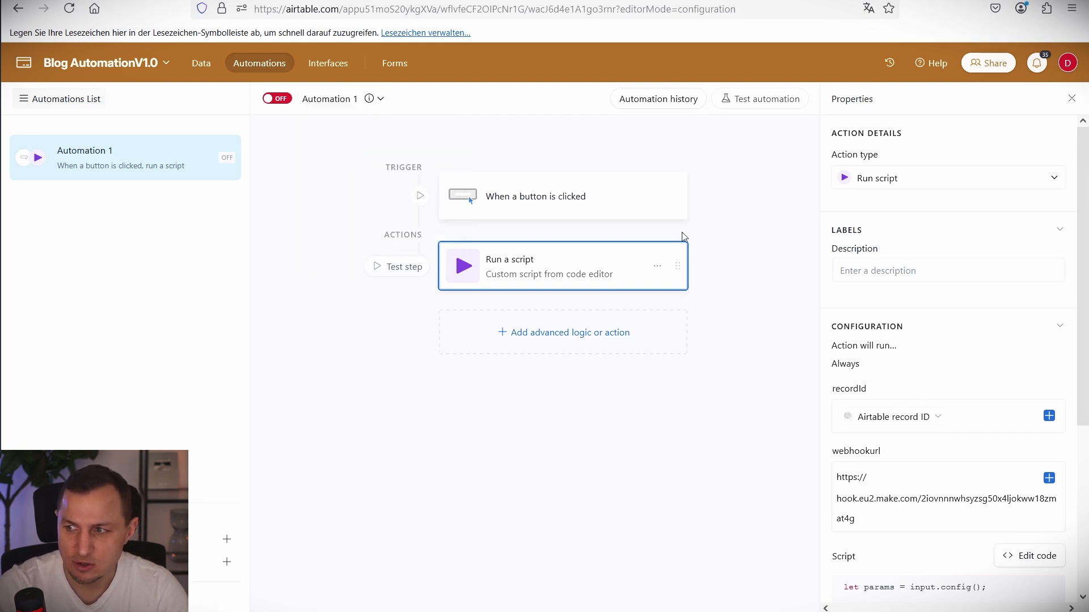
{"action": "left_click", "coordinate": [334, 102]}
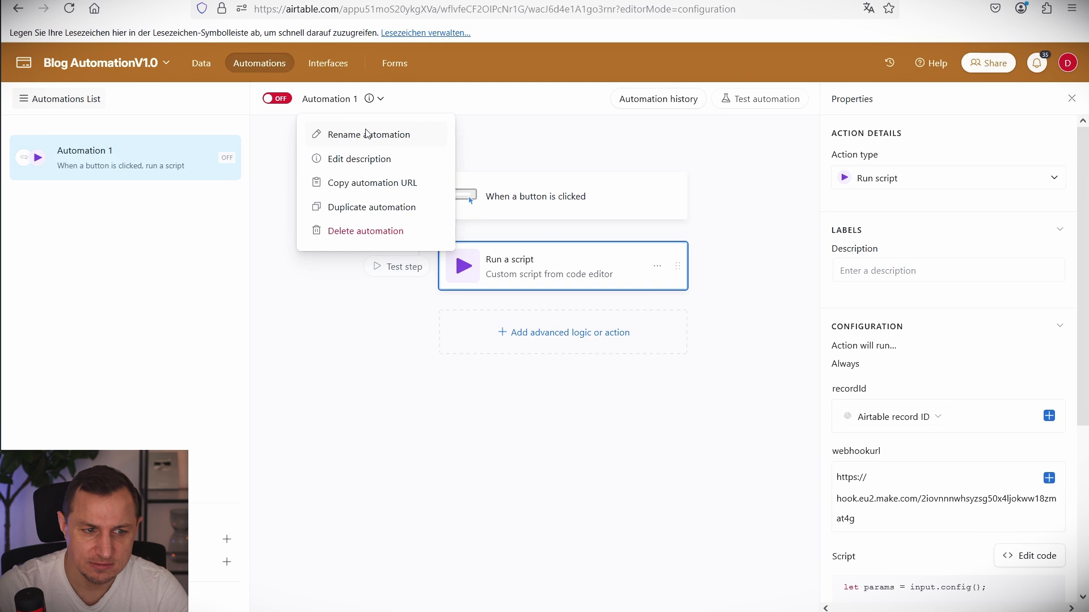
{"action": "left_click", "coordinate": [366, 131]}
{"action": "type", "text": "Generate Ide"}
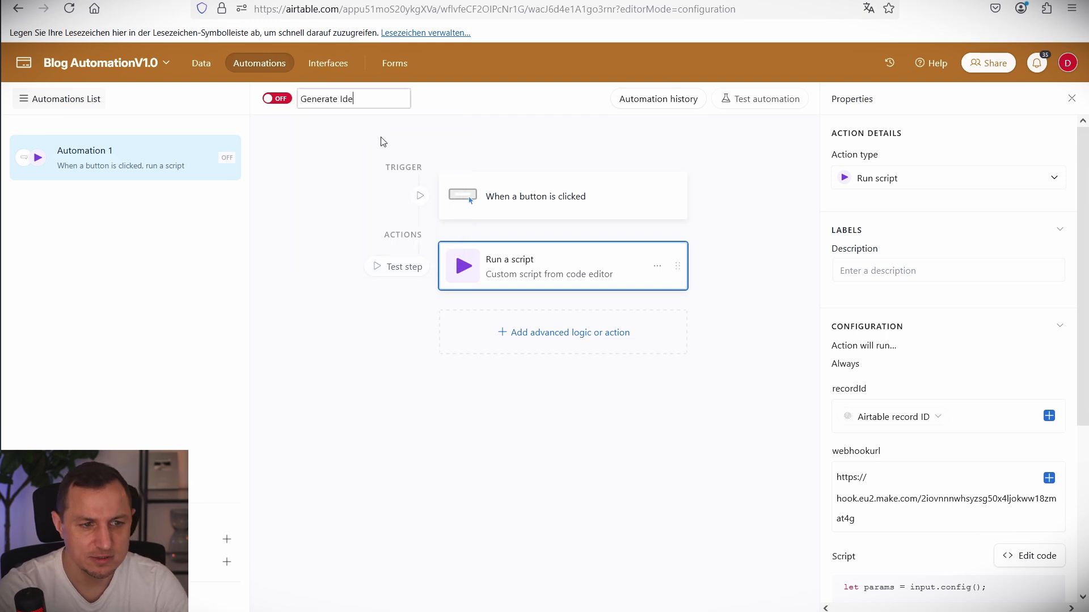
{"action": "type", "text": "a"}
{"action": "key", "text": "Return"}
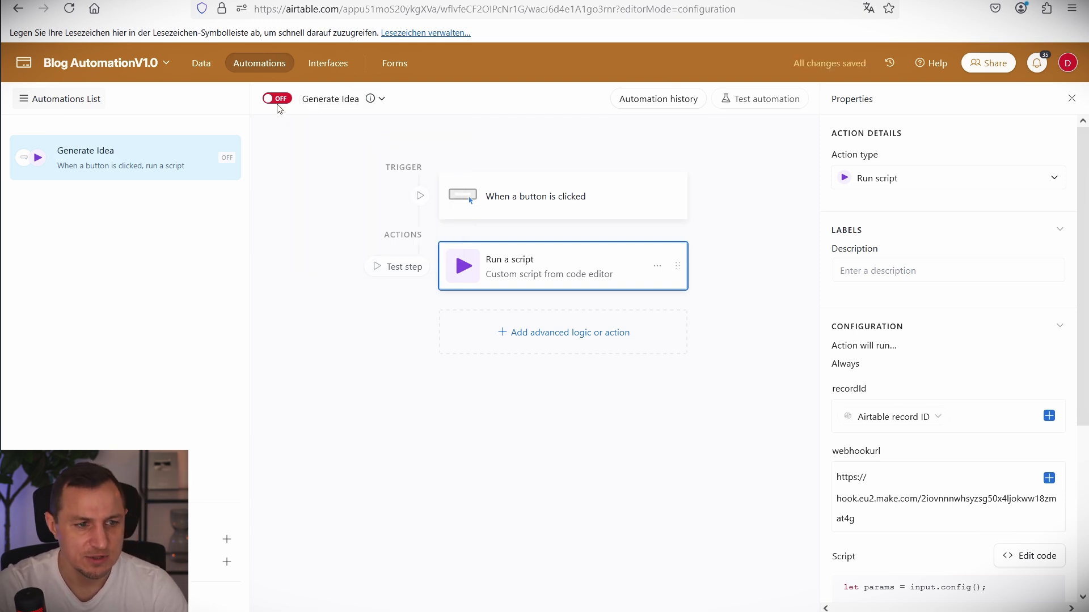
{"action": "left_click", "coordinate": [277, 99]}
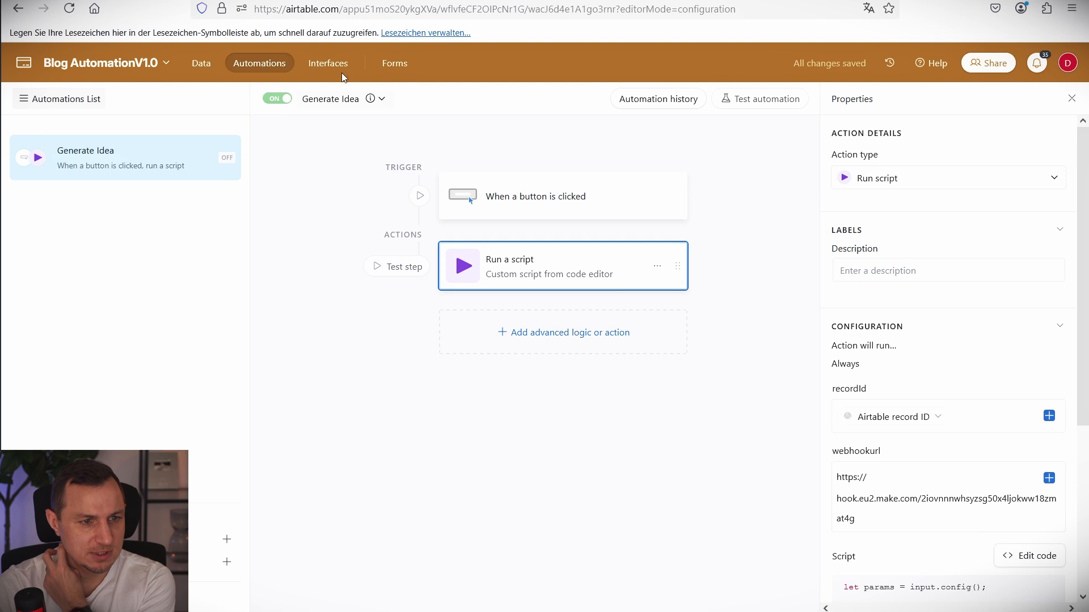
Save the webhook module and rename the scenario 'Blog AutomationV1.0(Part:1 Generating Ideas for the Blog)'.
{"action": "left_click", "coordinate": [327, 63]}
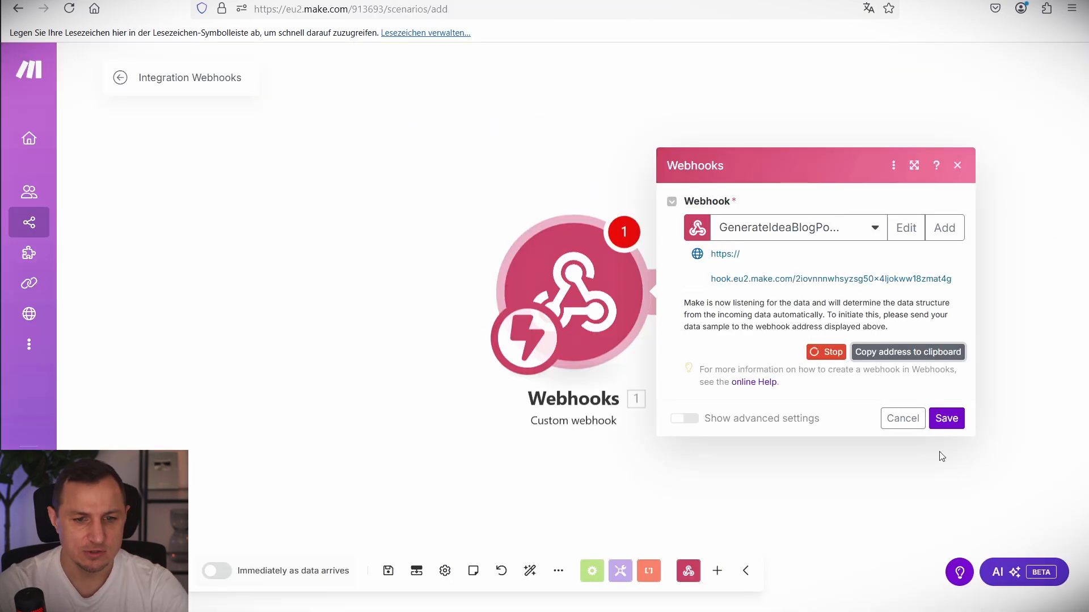
{"action": "left_click", "coordinate": [945, 418]}
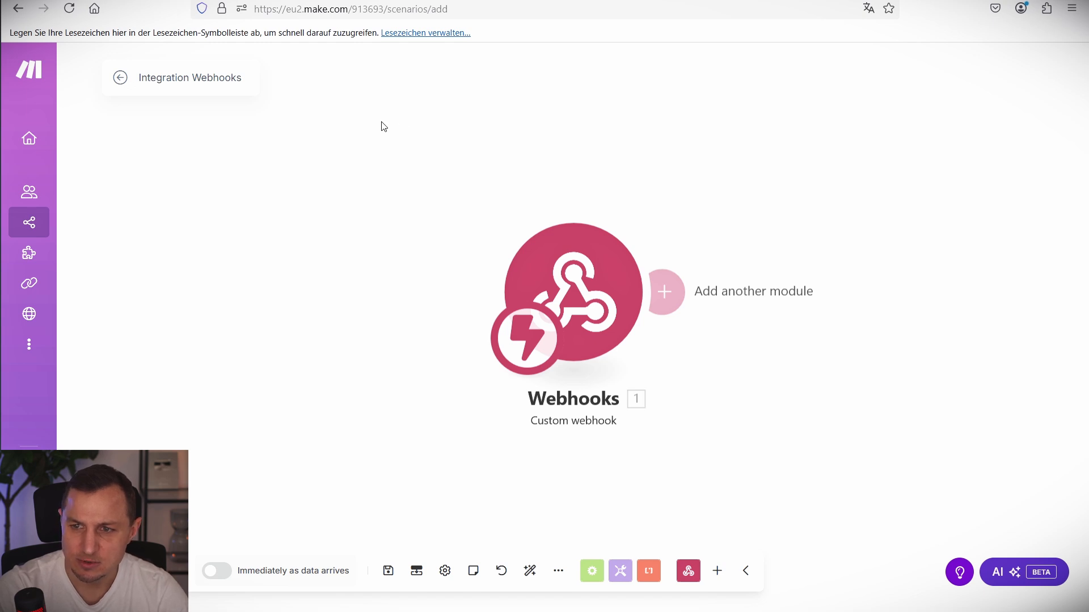
{"action": "left_click", "coordinate": [222, 78]}
{"action": "type", "text": "Blog AutomationV1.0(Part:1 Generating Ideas for the Blog)"}
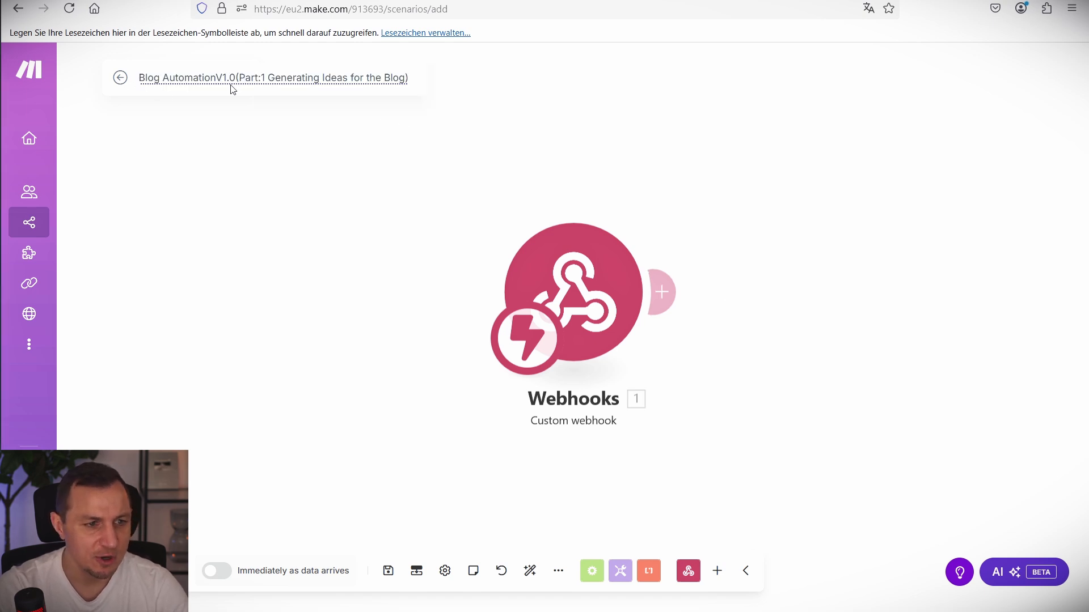
{"action": "key", "text": "Return"}
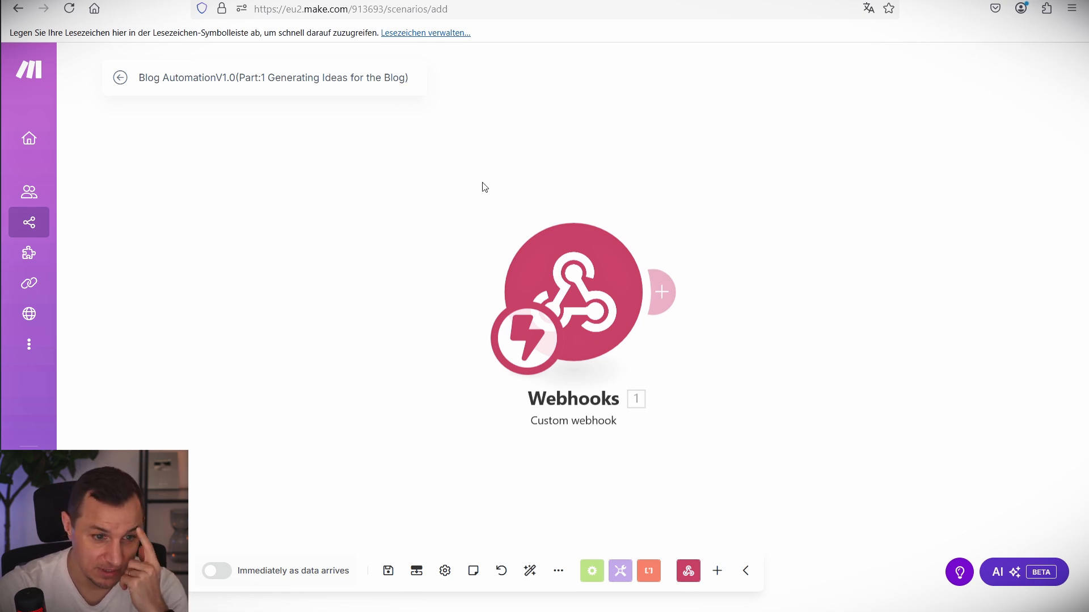
Trigger the Airtable button so the webhook receives a recordId, then copy that value.
{"action": "left_click_drag", "start_coordinate": [383, 230], "coordinate": [353, 184]}
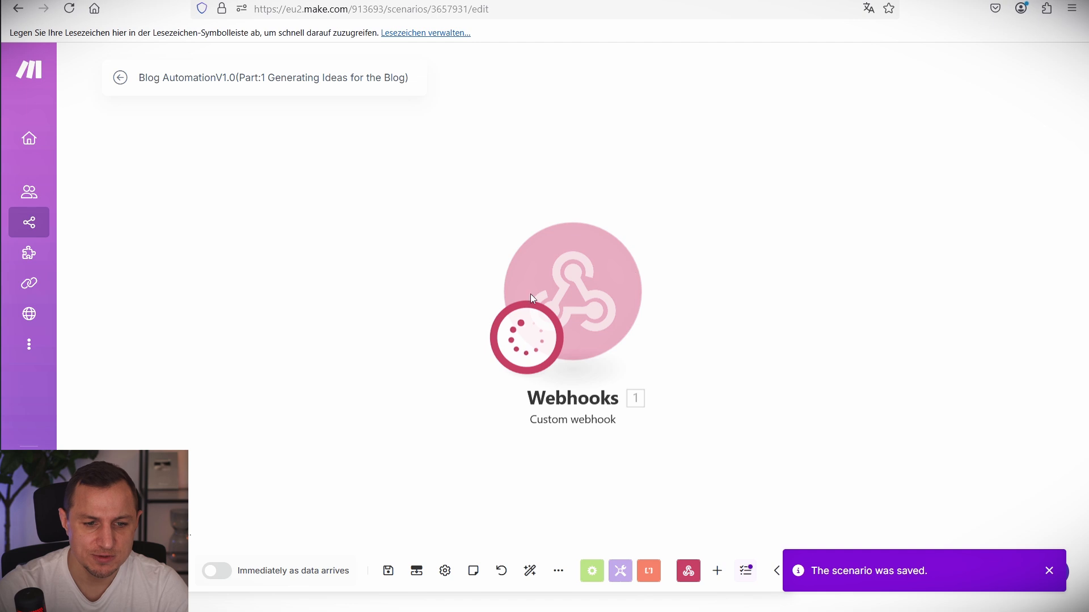
{"action": "left_click", "coordinate": [375, 3]}
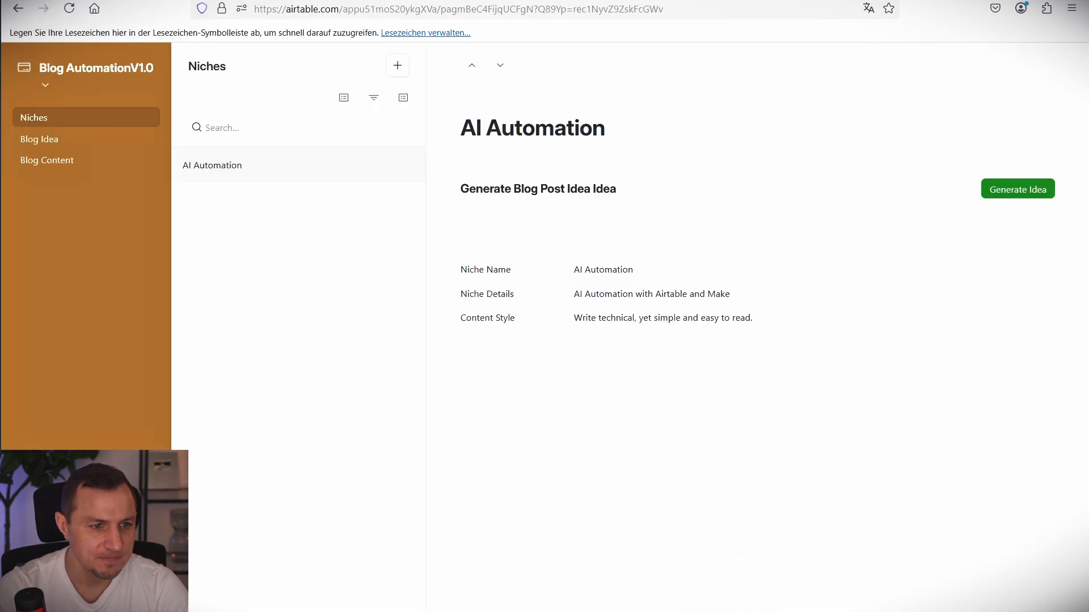
{"action": "left_click", "coordinate": [465, 1]}
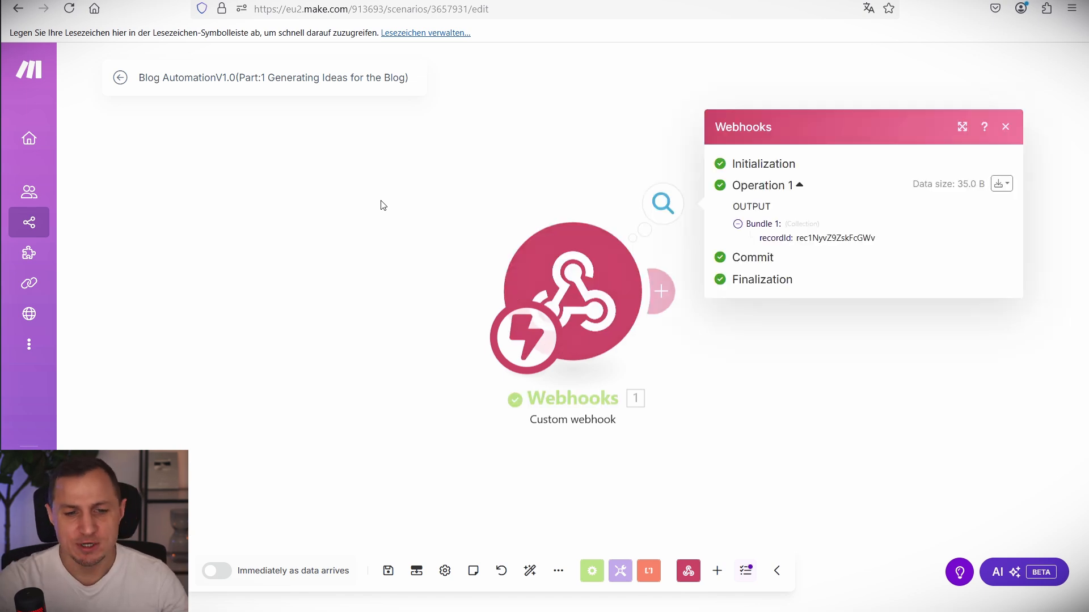
{"action": "double_click", "coordinate": [820, 241]}
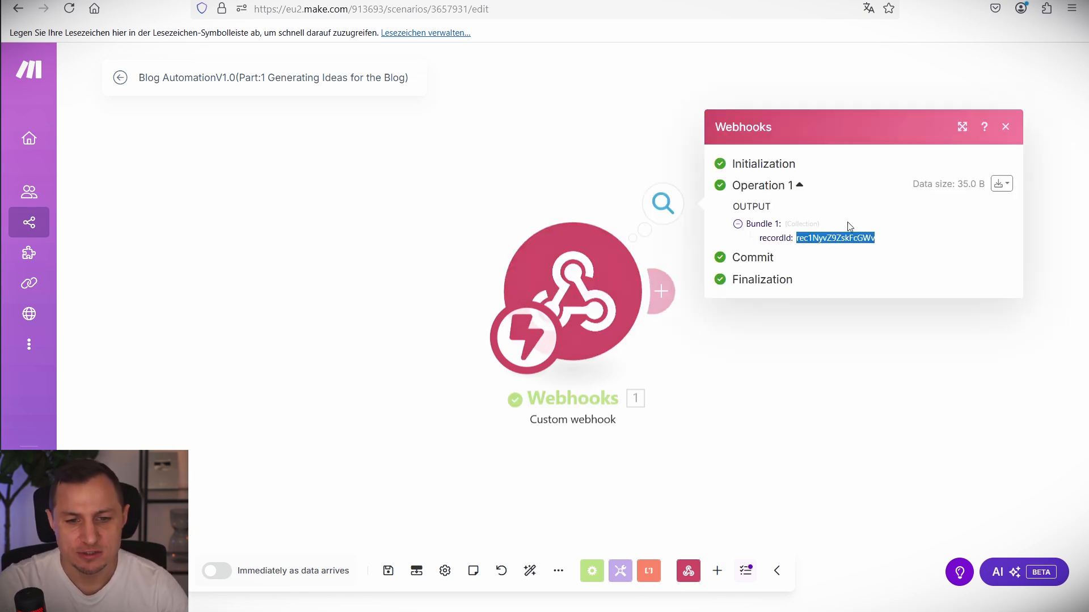
{"action": "key", "text": "alt+Tab"}
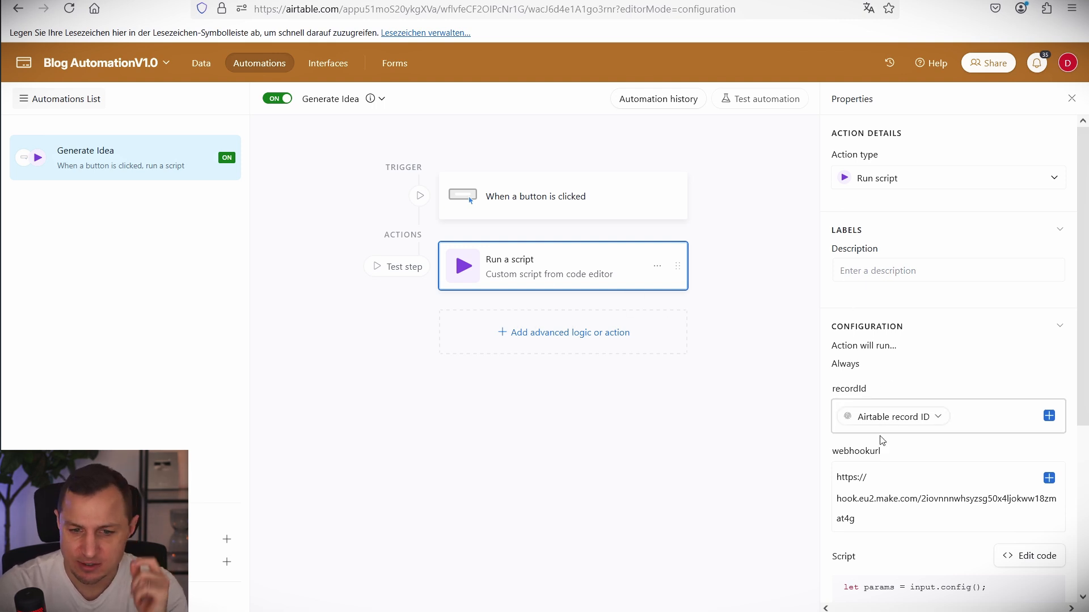
Check in the interface editor which automation the Generate Idea button runs.
{"action": "scroll", "coordinate": [895, 419], "scroll_direction": "down", "scroll_amount": 5}
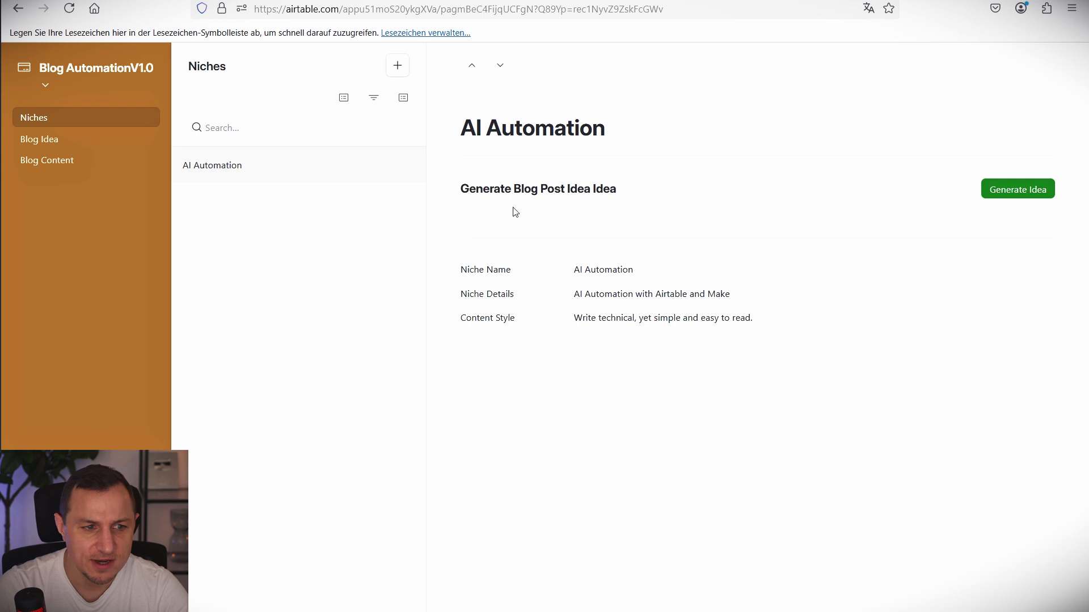
{"action": "left_click", "coordinate": [153, 71]}
{"action": "left_click", "coordinate": [95, 128]}
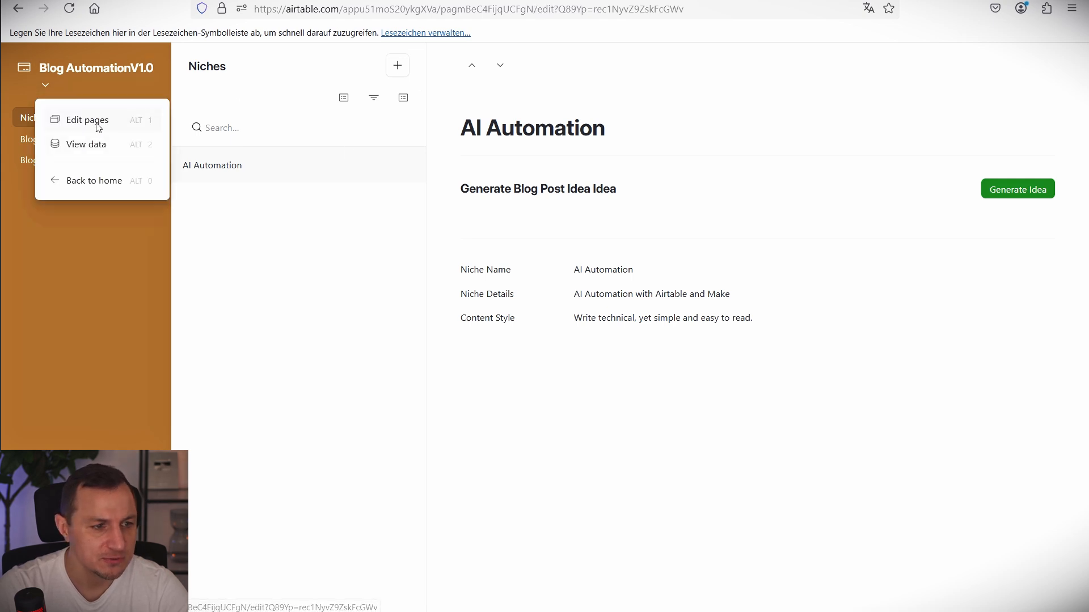
{"action": "left_click", "coordinate": [771, 280]}
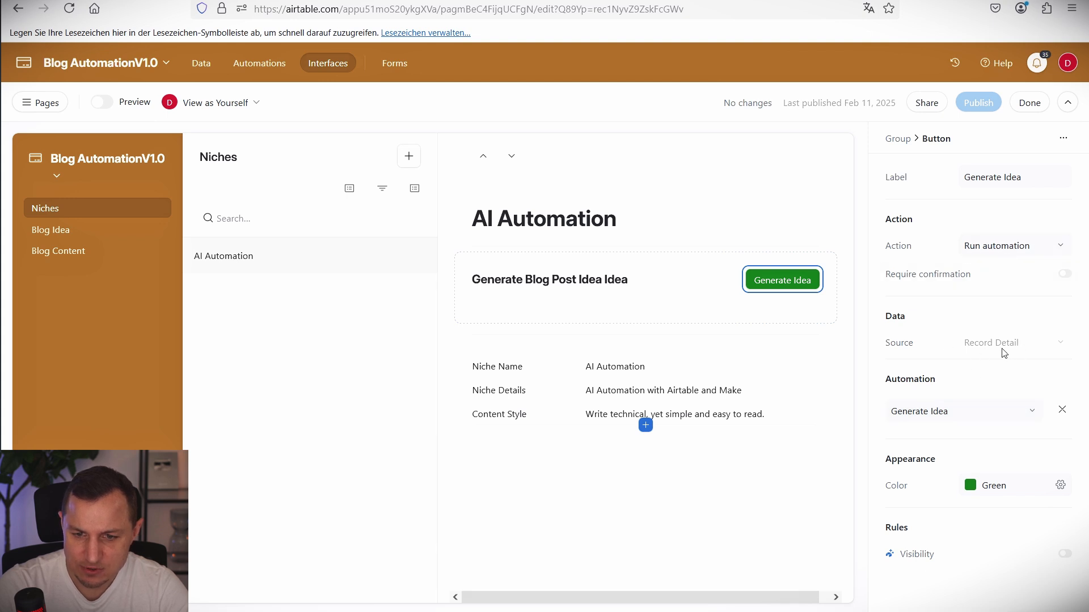
{"action": "left_click", "coordinate": [948, 410]}
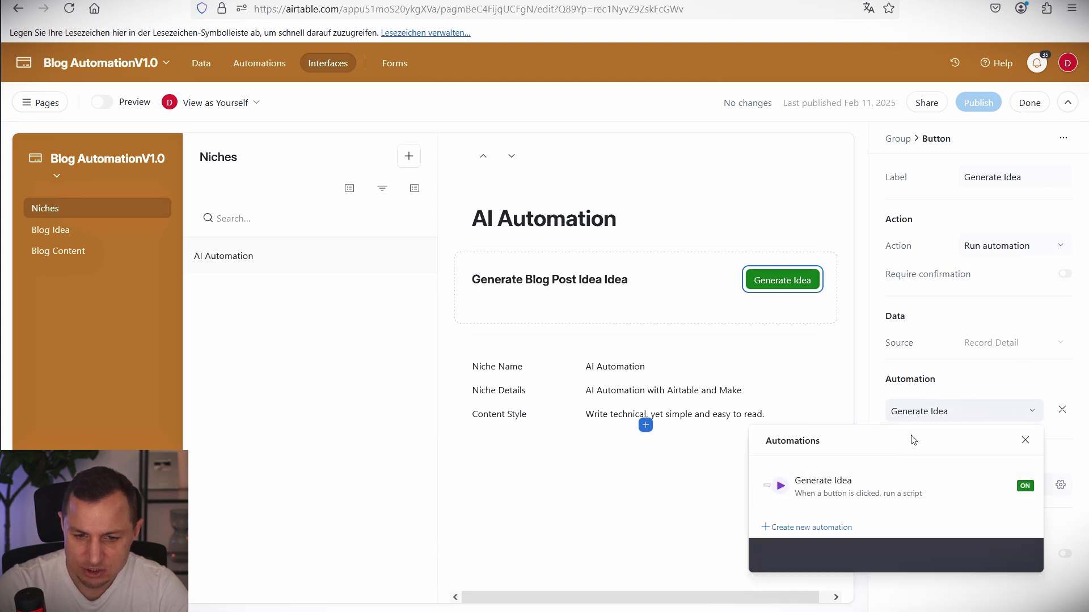
{"action": "left_click", "coordinate": [936, 415]}
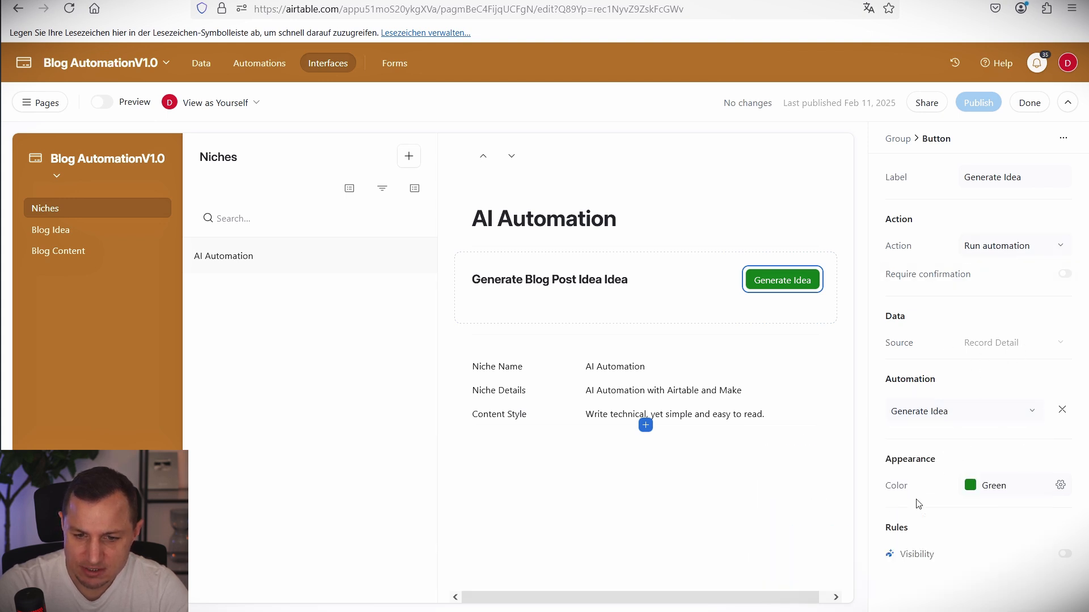
Review the button trigger's Niche, Inbox: Record Detail and Generate Idea settings.
{"action": "left_click", "coordinate": [244, 1]}
{"action": "scroll", "coordinate": [934, 357], "scroll_direction": "up", "scroll_amount": 5}
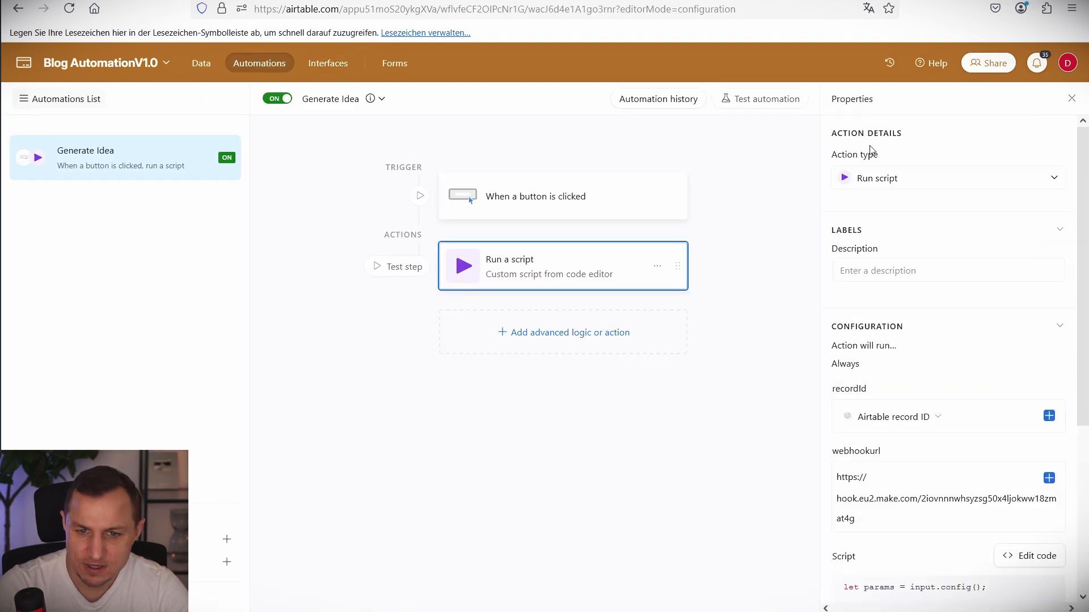
{"action": "left_click", "coordinate": [612, 195]}
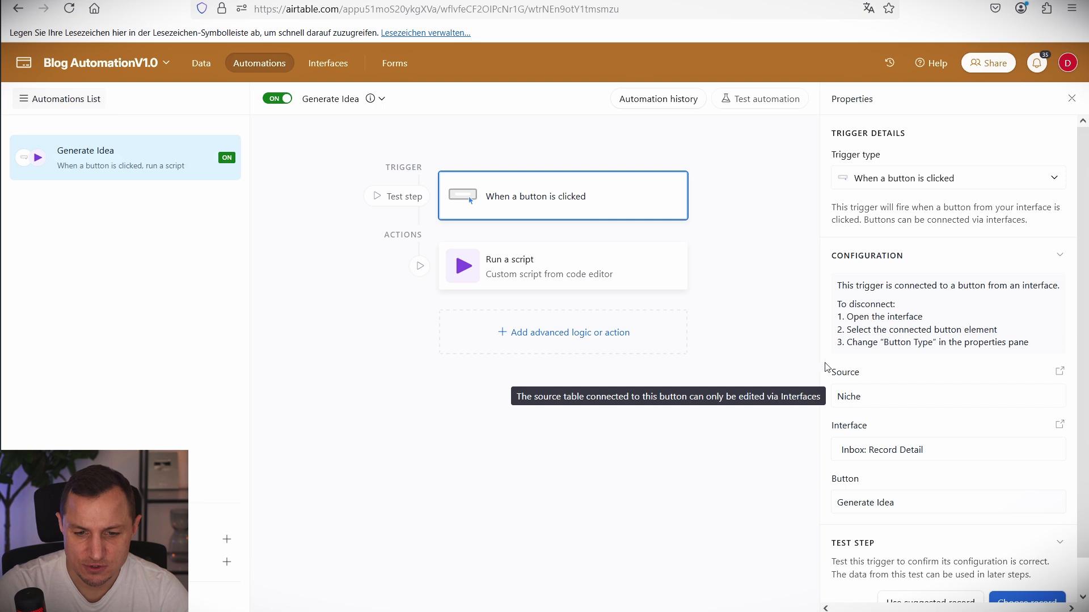
{"action": "left_click_drag", "start_coordinate": [806, 355], "coordinate": [1069, 414]}
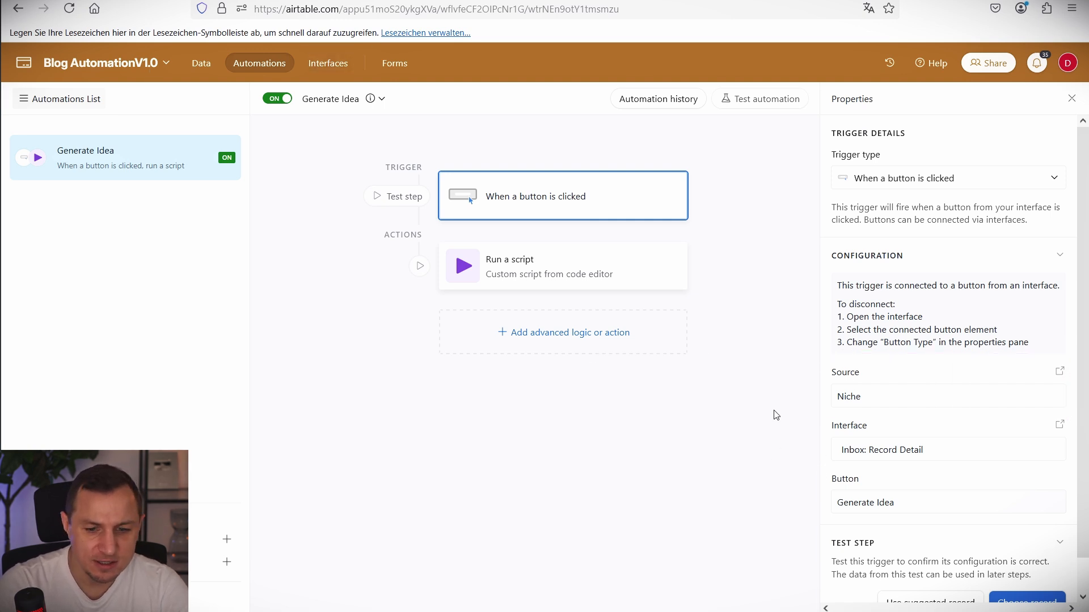
{"action": "left_click_drag", "start_coordinate": [765, 396], "coordinate": [1078, 486]}
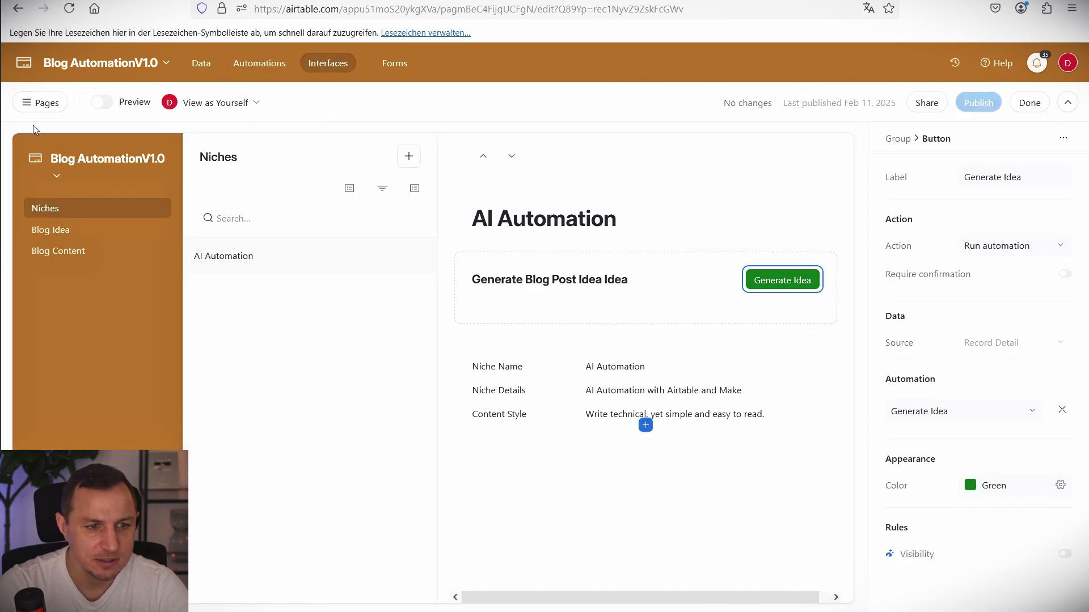
{"action": "left_click", "coordinate": [1010, 103]}
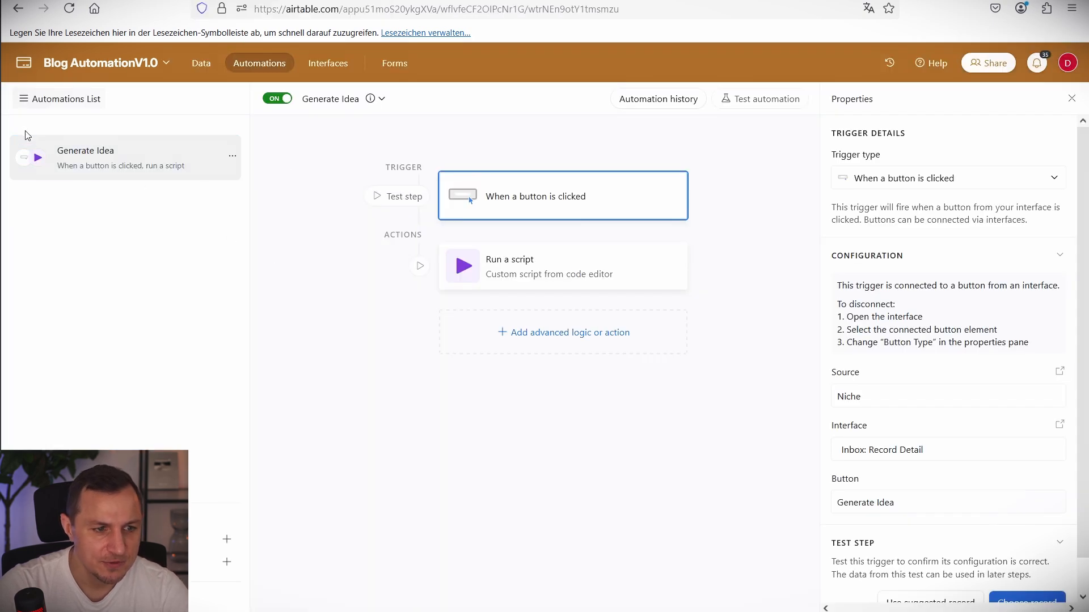
{"action": "double_click", "coordinate": [76, 150]}
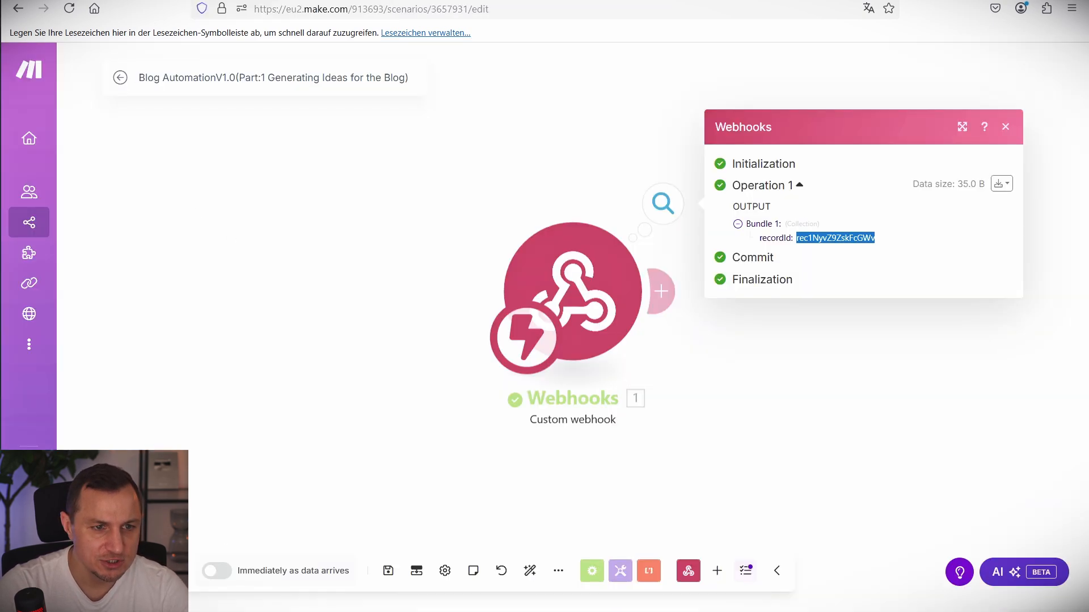
Add an Airtable Get a Record module after the webhook.
{"action": "left_click", "coordinate": [331, 178]}
{"action": "left_click_drag", "start_coordinate": [332, 148], "coordinate": [837, 445]}
{"action": "left_click", "coordinate": [661, 291]}
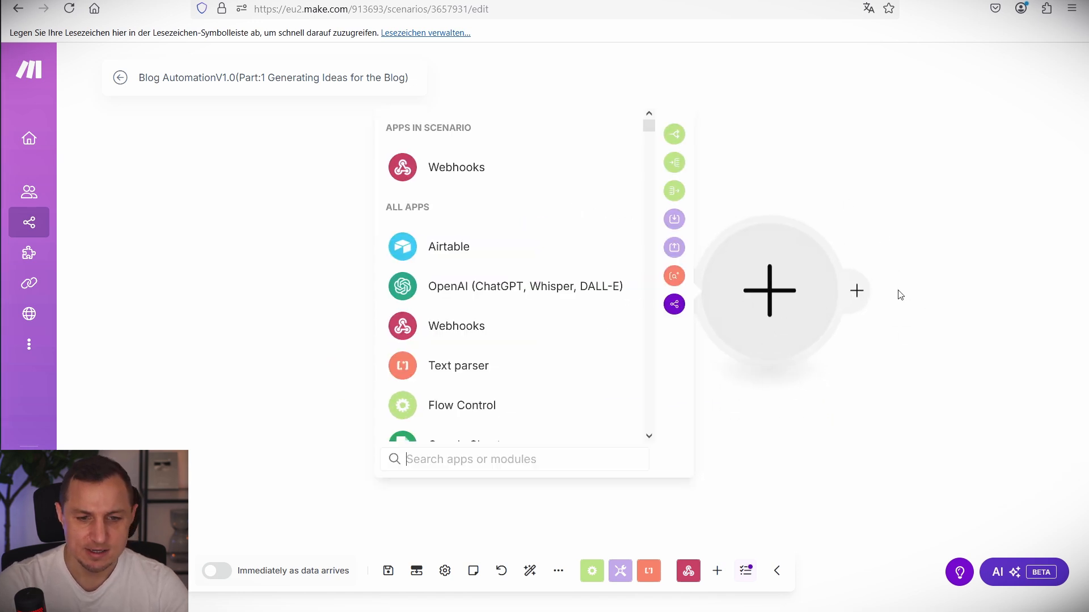
{"action": "left_click", "coordinate": [464, 250]}
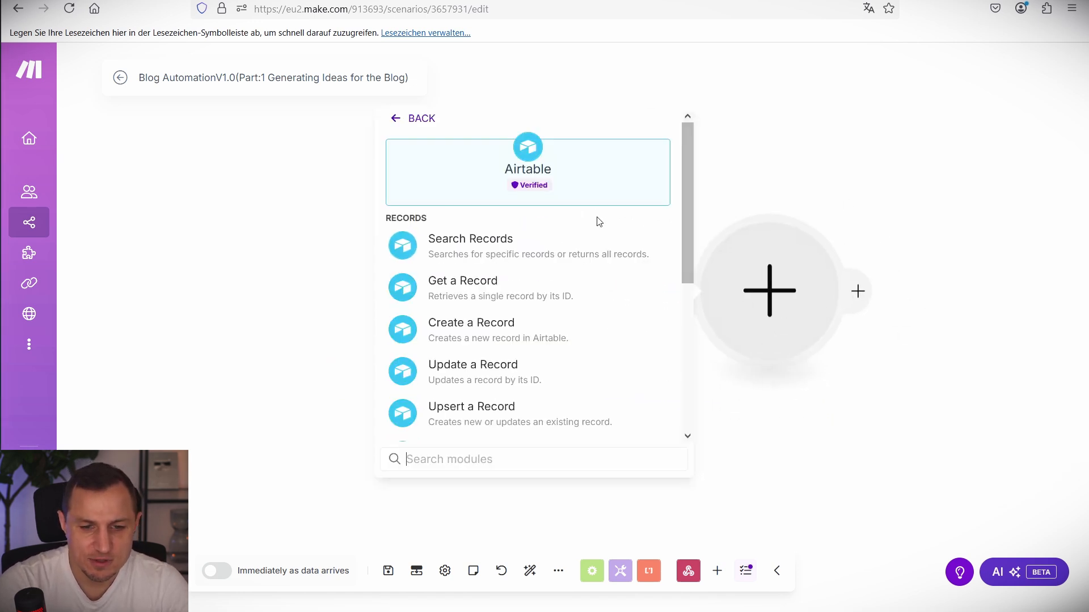
{"action": "left_click", "coordinate": [478, 288]}
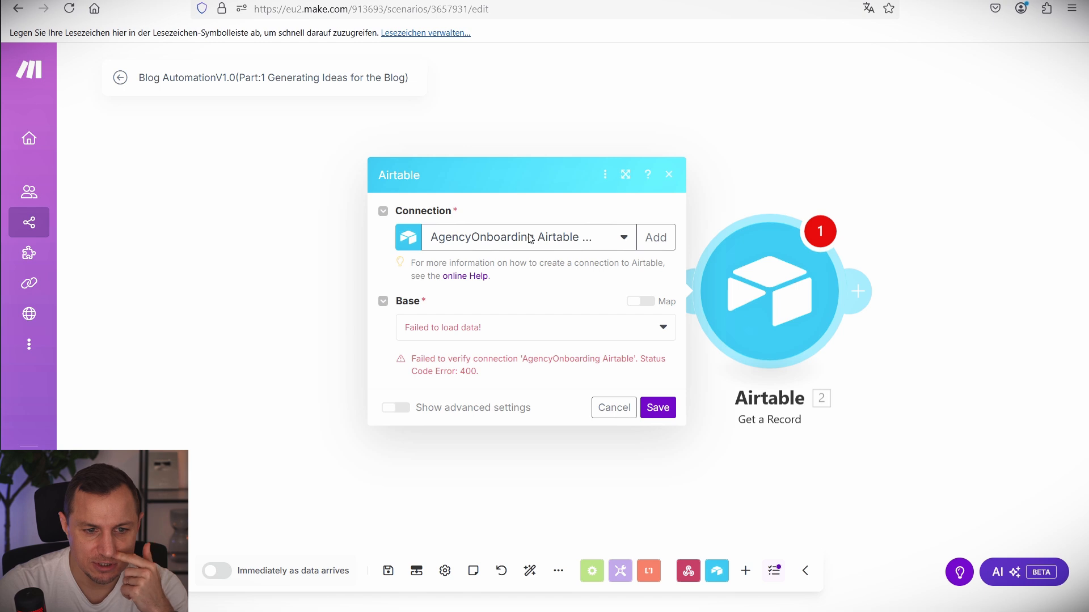
Create a new Airtable OAuth connection named BlogPostConnection.
{"action": "left_click", "coordinate": [656, 237]}
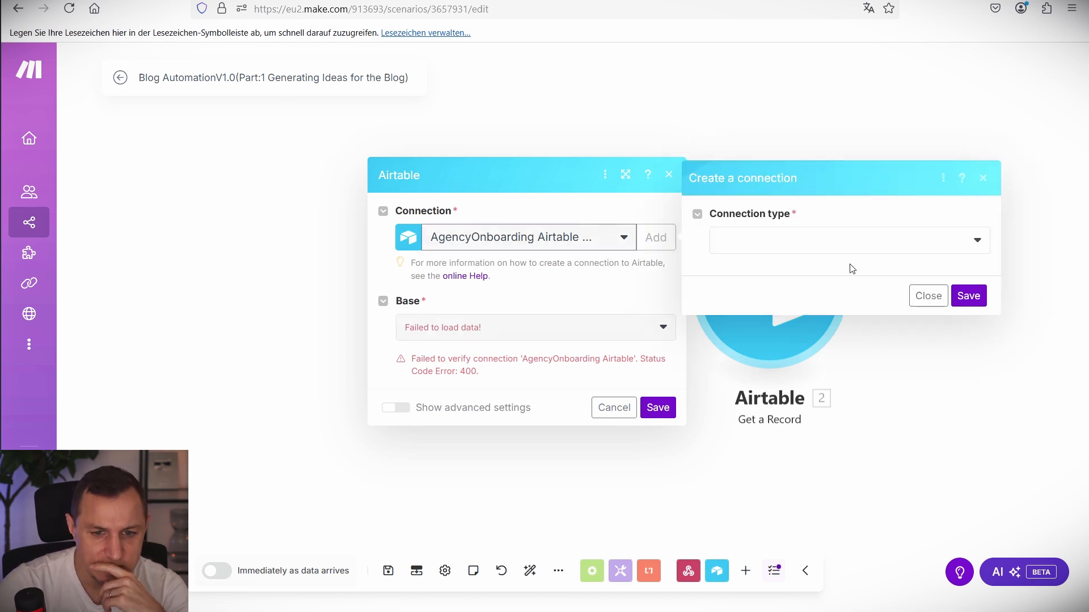
{"action": "left_click", "coordinate": [831, 239]}
{"action": "left_click", "coordinate": [759, 295]}
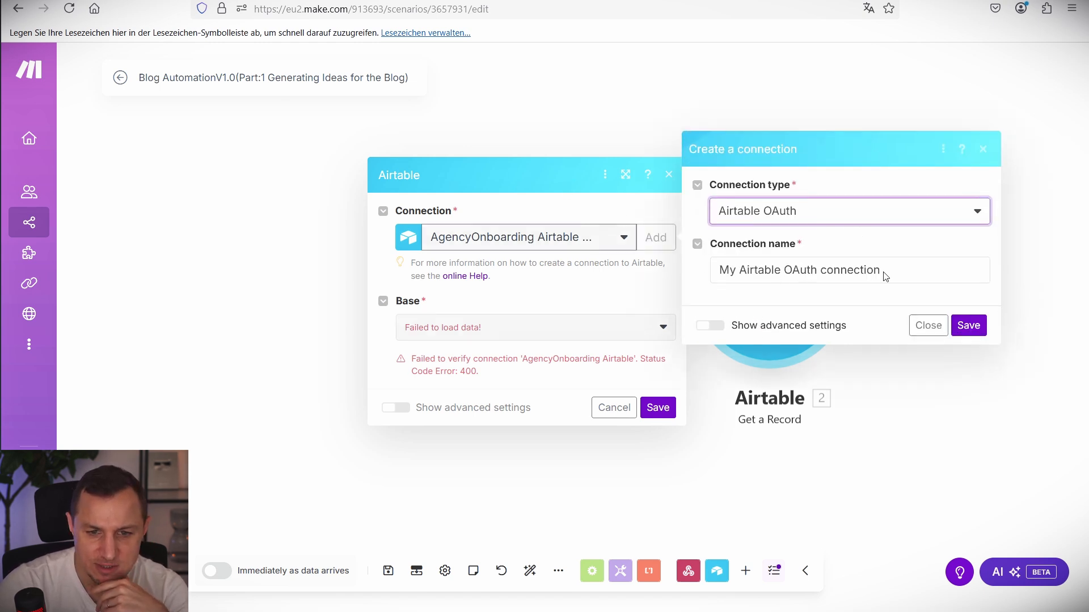
{"action": "left_click_drag", "start_coordinate": [882, 273], "coordinate": [591, 283]}
{"action": "type", "text": "Blog"}
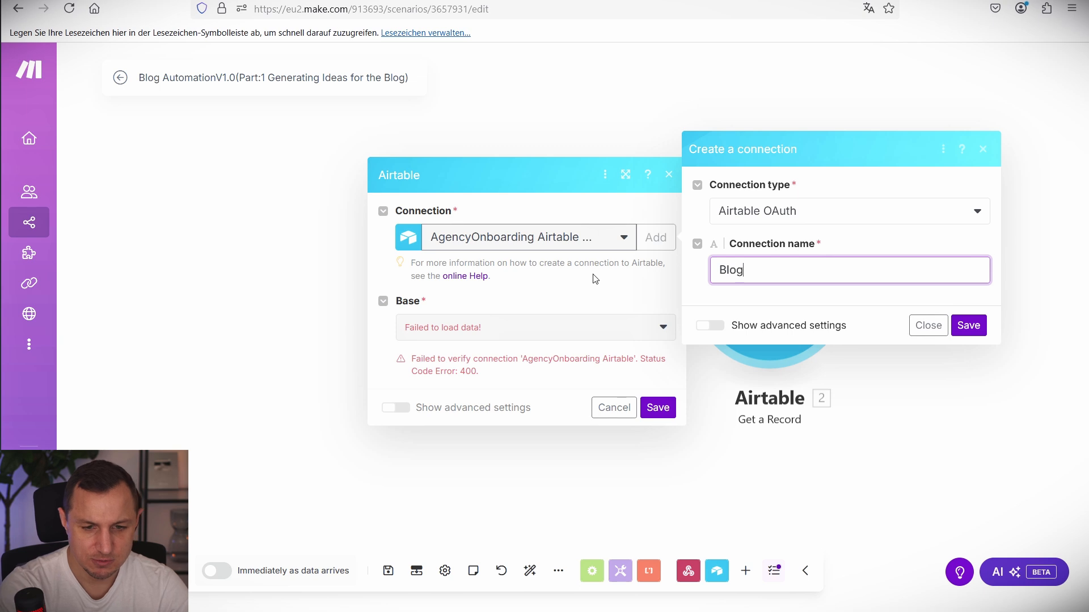
{"action": "type", "text": "PostConnecti"}
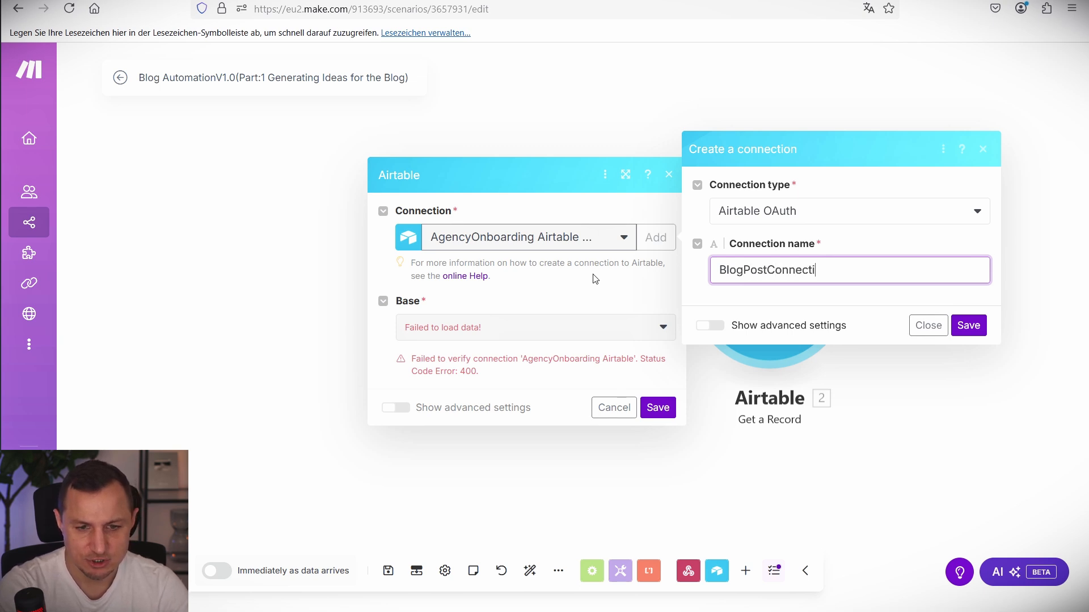
{"action": "type", "text": "on"}
Save BlogPostConnection and authorize it for the Blog AutomationV1.0 base.
{"action": "left_click", "coordinate": [968, 325]}
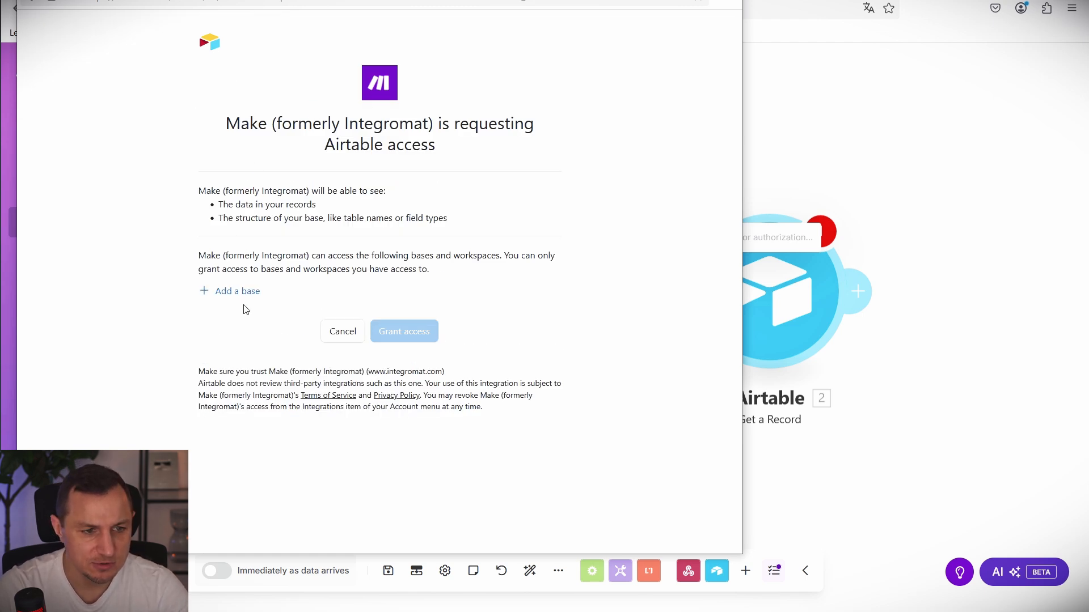
{"action": "left_click", "coordinate": [238, 291]}
{"action": "scroll", "coordinate": [306, 396], "scroll_direction": "down", "scroll_amount": 5}
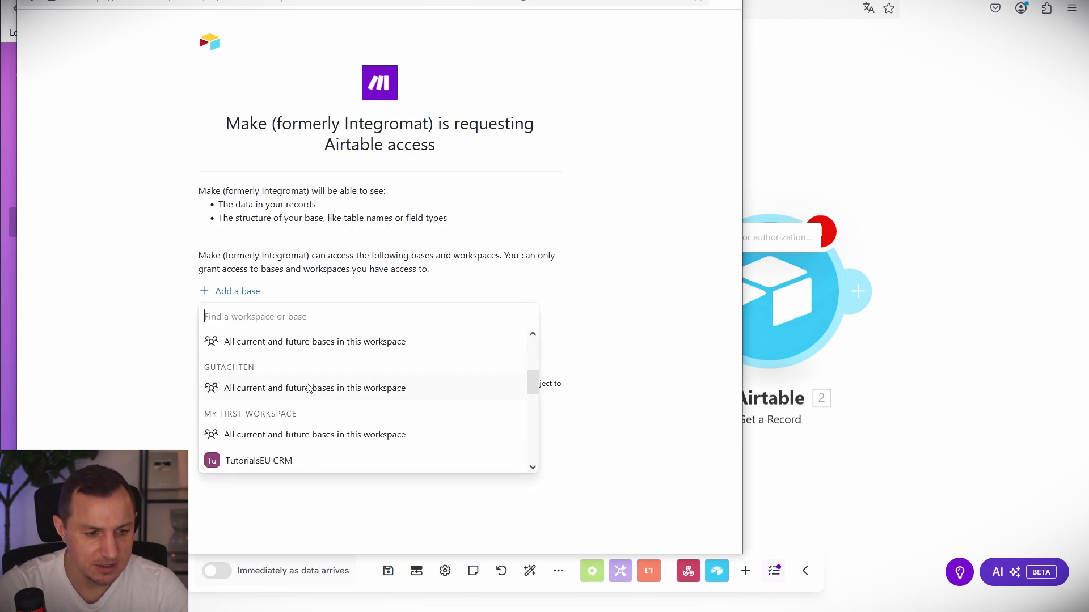
{"action": "scroll", "coordinate": [301, 391], "scroll_direction": "down", "scroll_amount": 3}
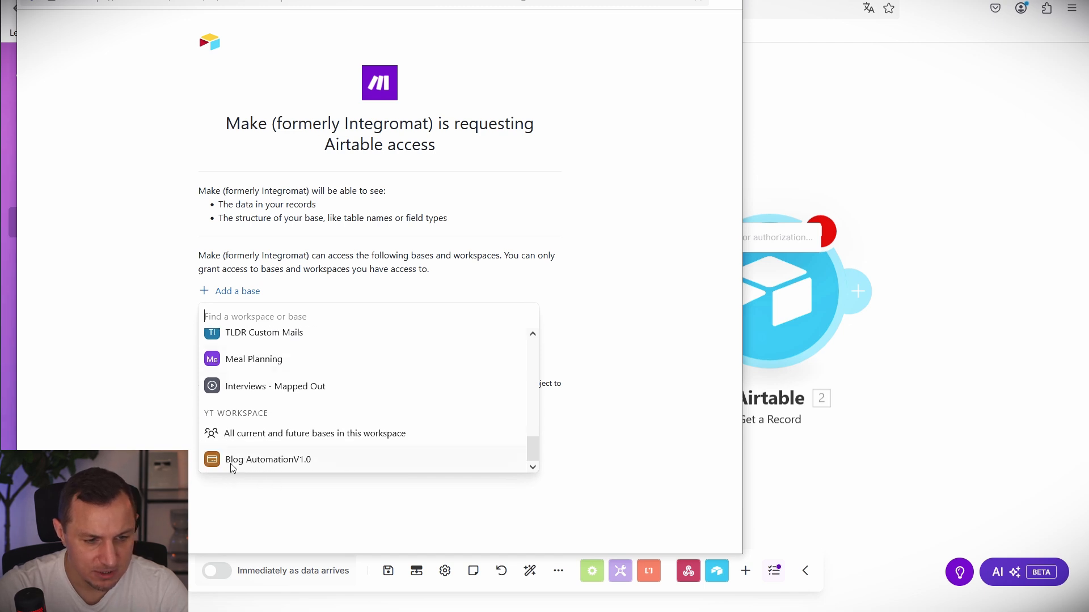
{"action": "left_click", "coordinate": [266, 462]}
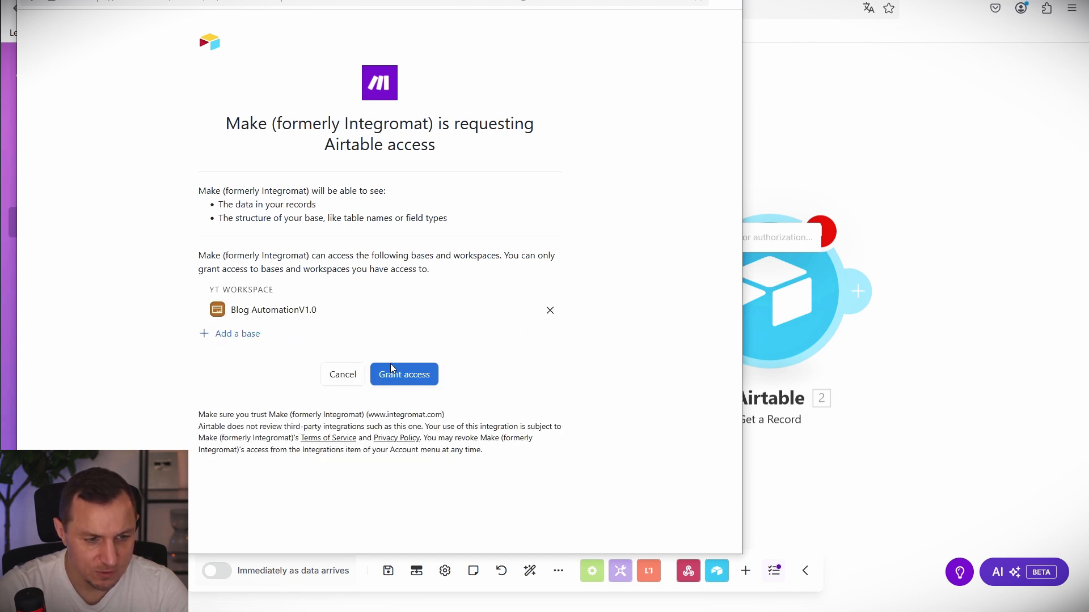
{"action": "left_click", "coordinate": [410, 383]}
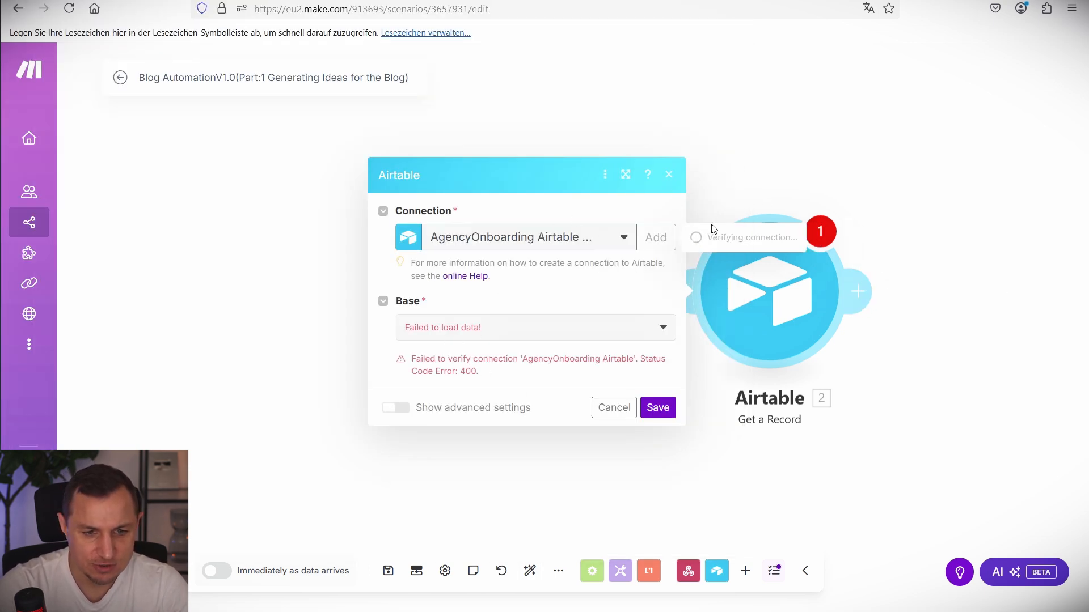
Point Get a Record at base Blog AutomationV1.0, table Niche, Record ID from webhook's recordId, and save.
{"action": "left_click", "coordinate": [454, 344]}
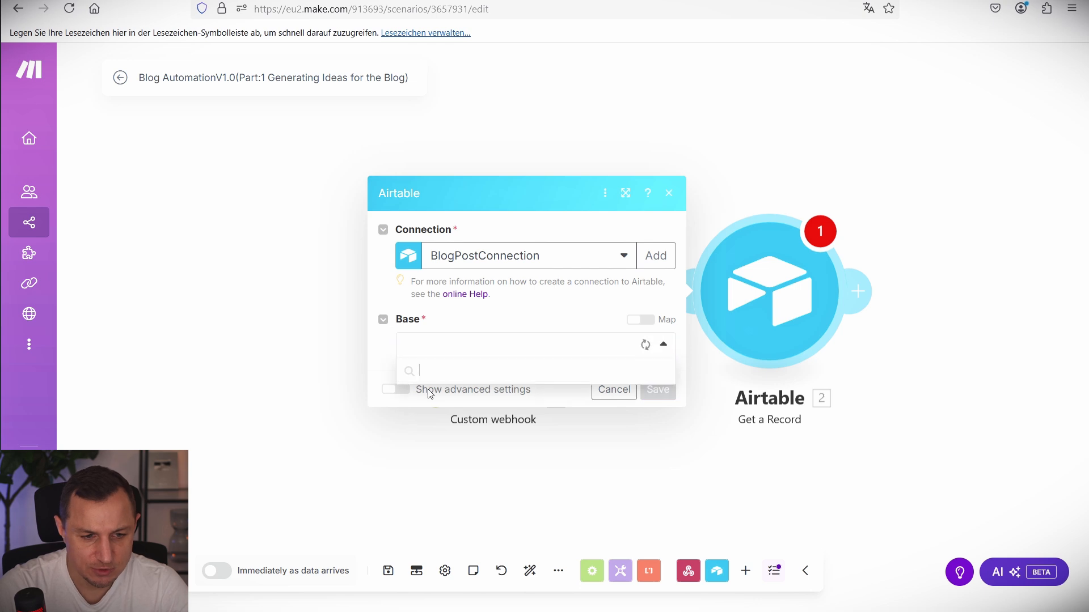
{"action": "left_click", "coordinate": [457, 372]}
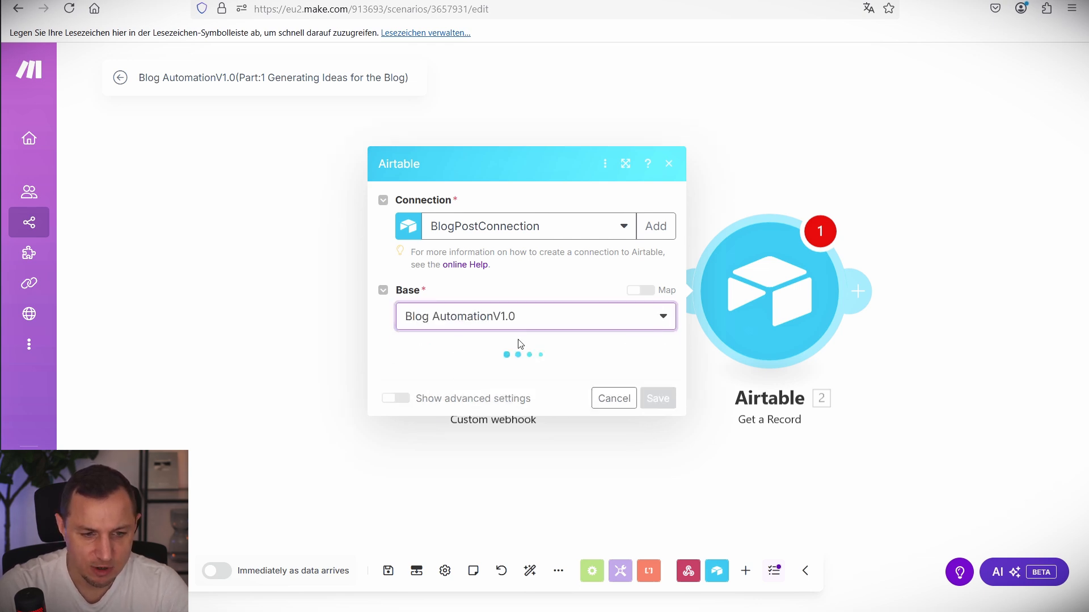
{"action": "left_click", "coordinate": [461, 375]}
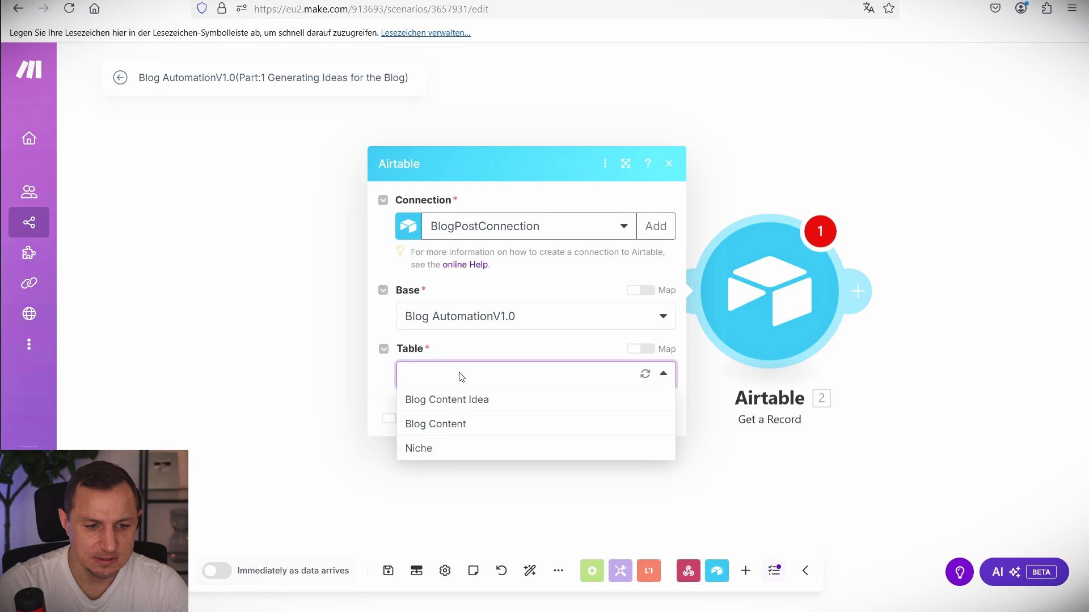
{"action": "left_click", "coordinate": [423, 450]}
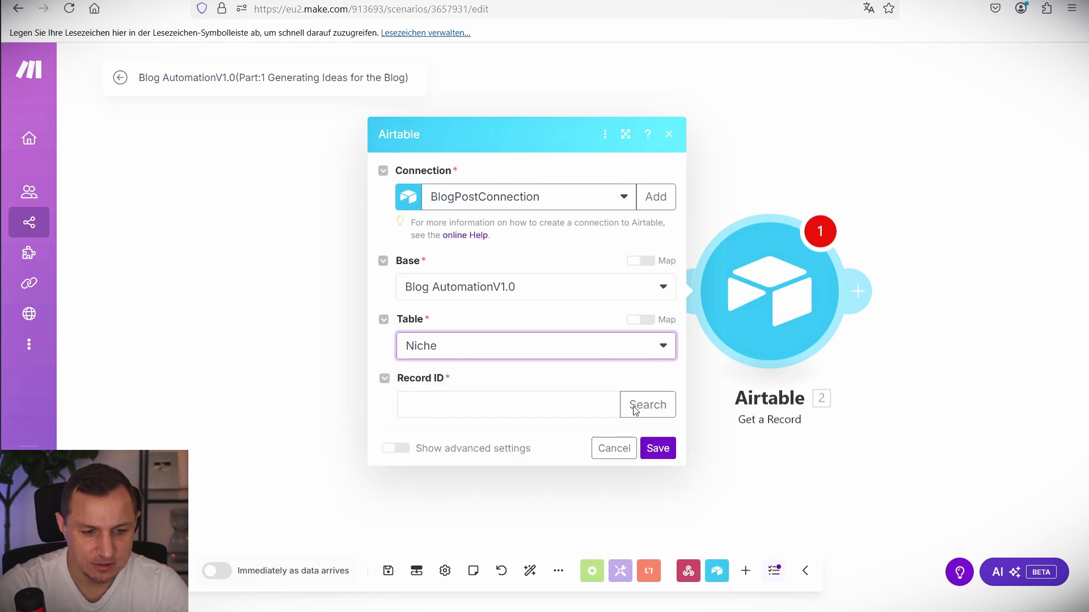
{"action": "left_click", "coordinate": [446, 412]}
{"action": "left_click", "coordinate": [669, 452]}
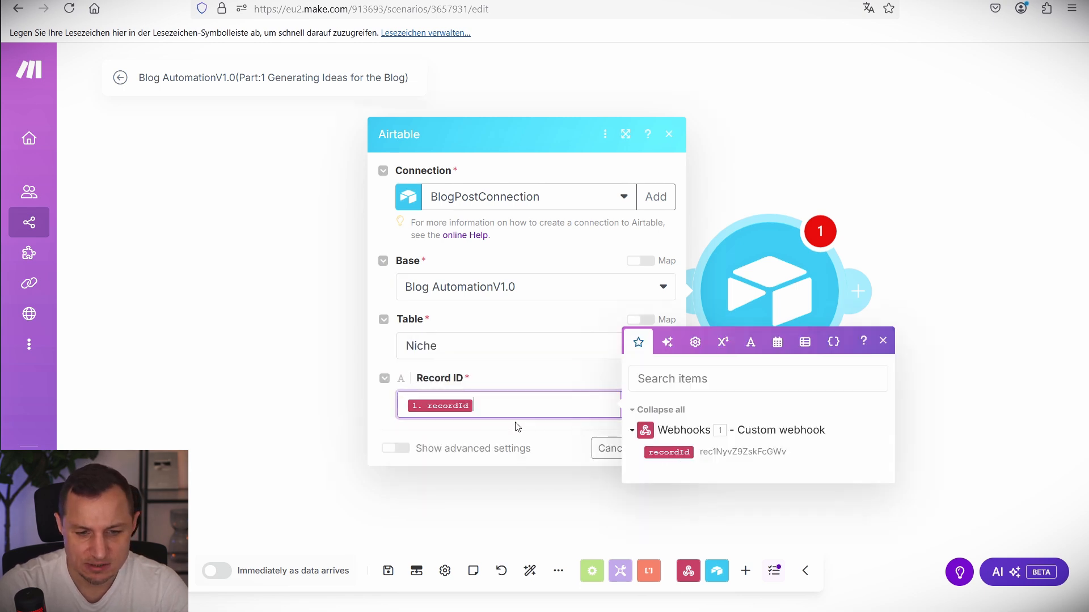
{"action": "left_click", "coordinate": [666, 448]}
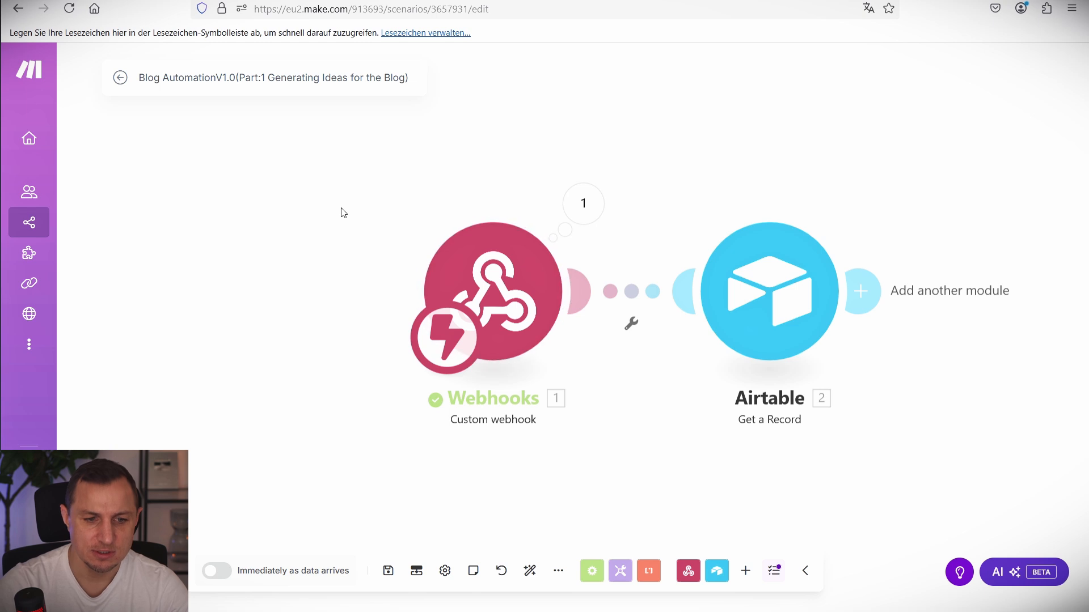
Run the Make scenario once to test the Get a Record module.
{"action": "left_click_drag", "start_coordinate": [337, 187], "coordinate": [648, 460]}
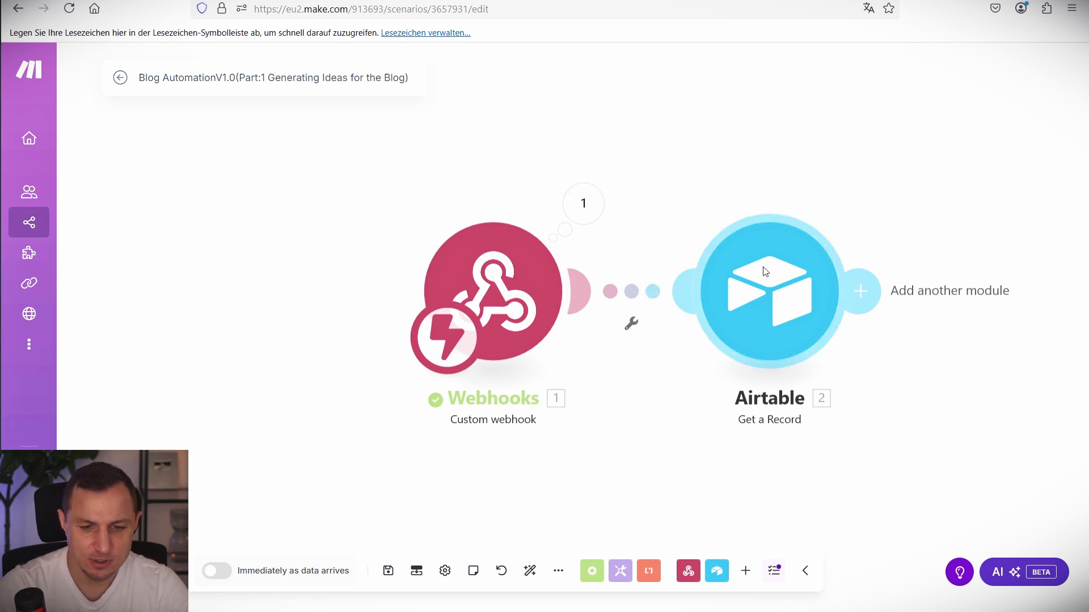
{"action": "left_click_drag", "start_coordinate": [841, 153], "coordinate": [628, 97]}
{"action": "left_click_drag", "start_coordinate": [671, 154], "coordinate": [689, 186]}
{"action": "left_click", "coordinate": [136, 571]}
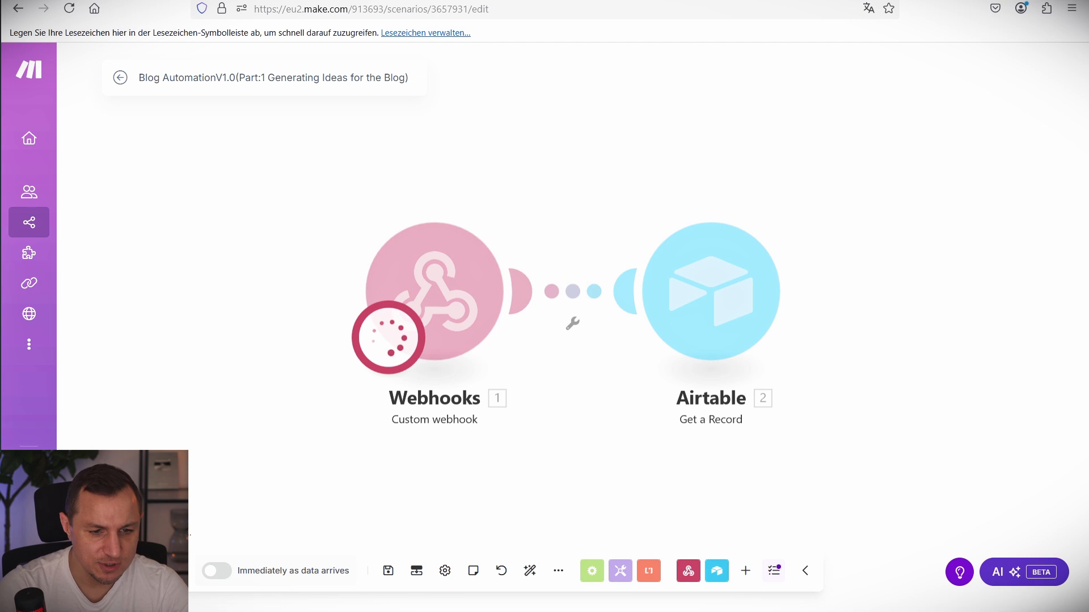
{"action": "left_click", "coordinate": [102, 0]}
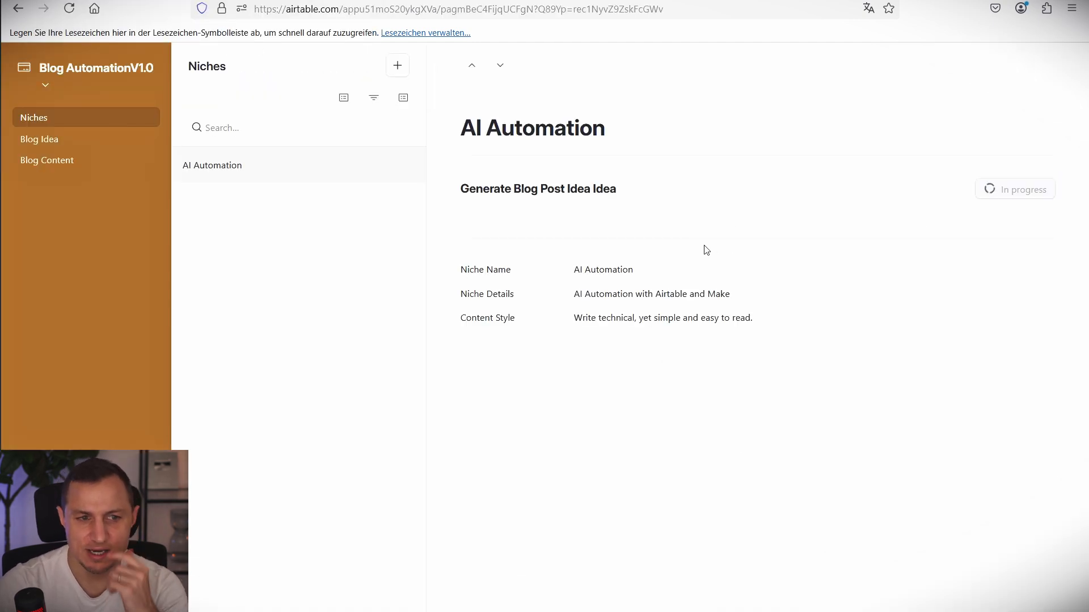
{"action": "key", "text": "ctrl+Tab"}
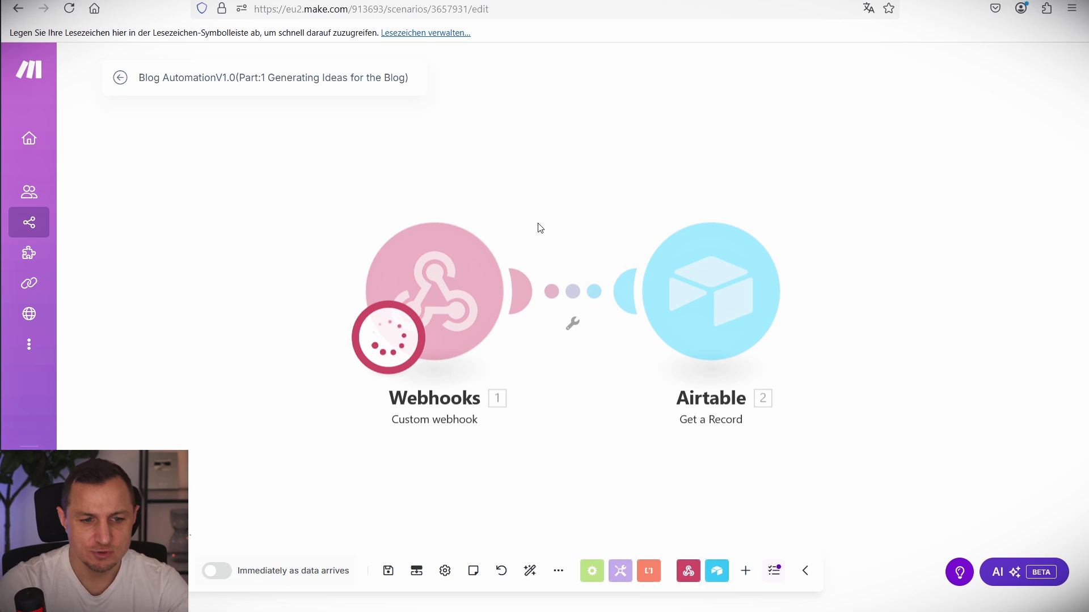
View the Niche table's records in the Airtable base for comparison.
{"action": "mouse_move", "coordinate": [323, 174]}
{"action": "left_mouse_down"}
{"action": "mouse_move", "coordinate": [605, 485]}
{"action": "mouse_move", "coordinate": [565, 471]}
{"action": "left_mouse_up"}
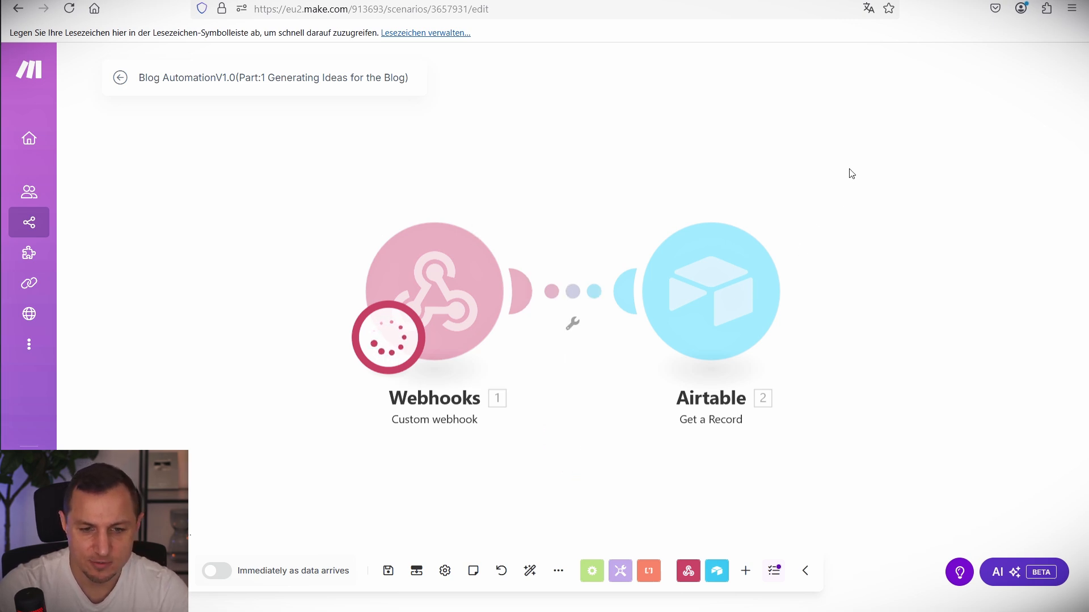
{"action": "mouse_move", "coordinate": [848, 173]}
{"action": "left_mouse_down"}
{"action": "mouse_move", "coordinate": [839, 39]}
{"action": "mouse_move", "coordinate": [834, 83]}
{"action": "mouse_move", "coordinate": [612, 350]}
{"action": "left_mouse_up"}
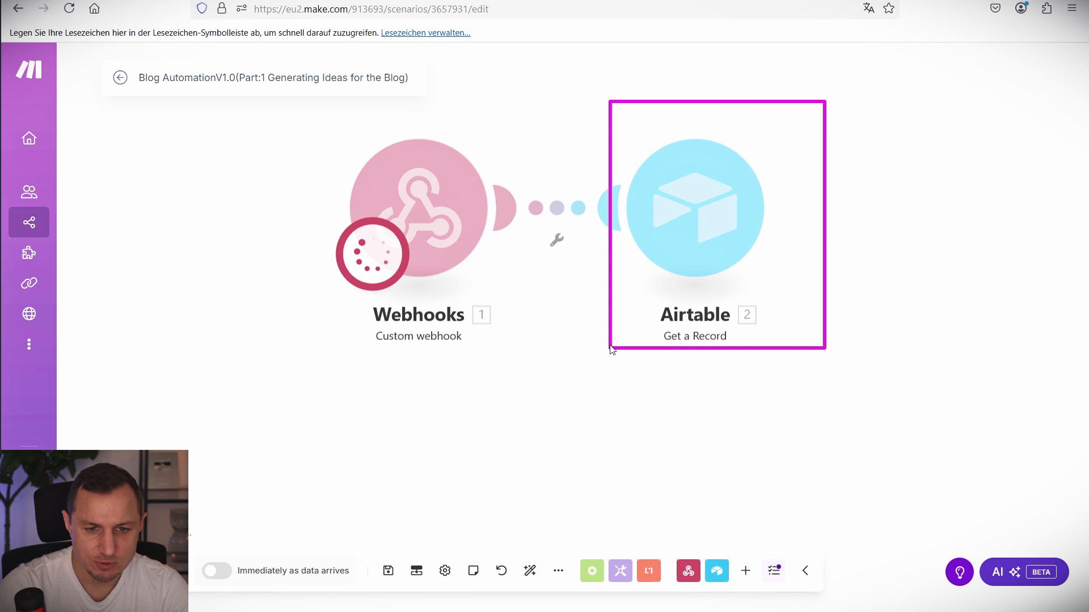
{"action": "left_click_drag", "start_coordinate": [853, 236], "coordinate": [780, 282]}
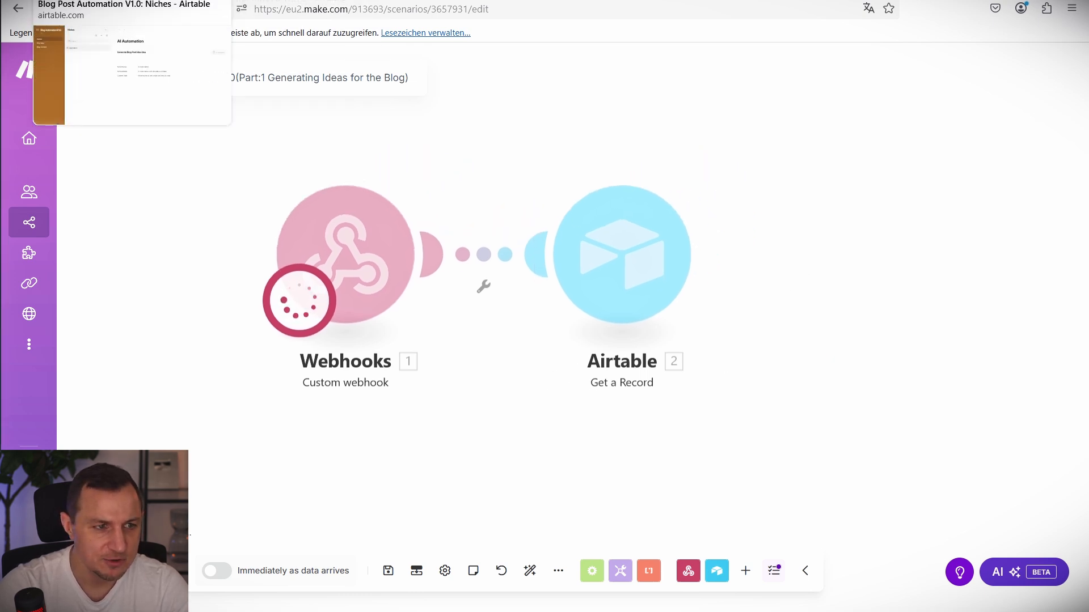
{"action": "left_click", "coordinate": [238, 0]}
{"action": "left_click", "coordinate": [154, 1]}
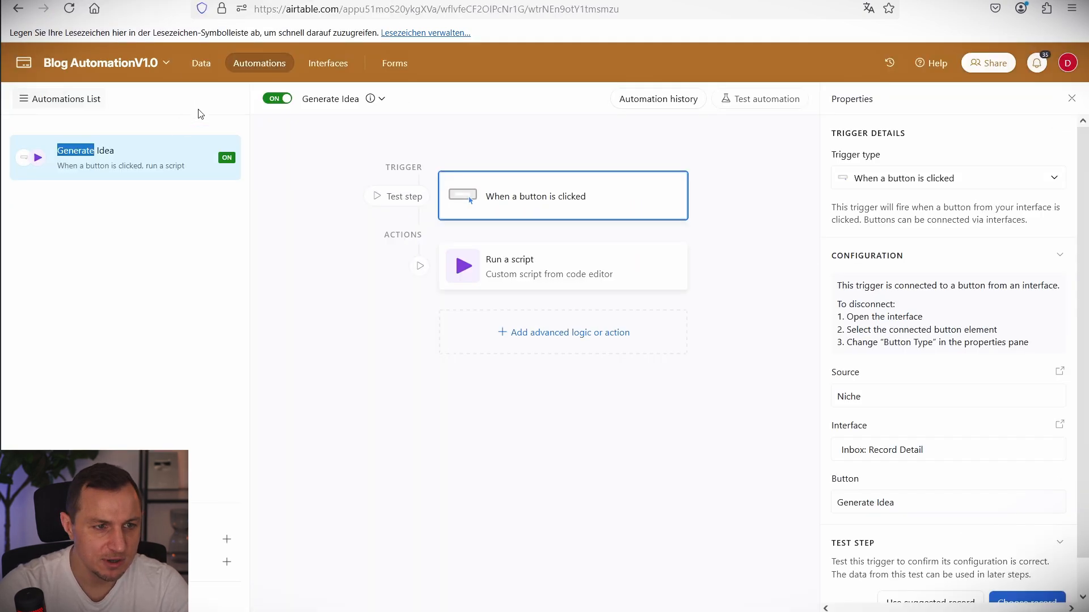
{"action": "left_click", "coordinate": [211, 68]}
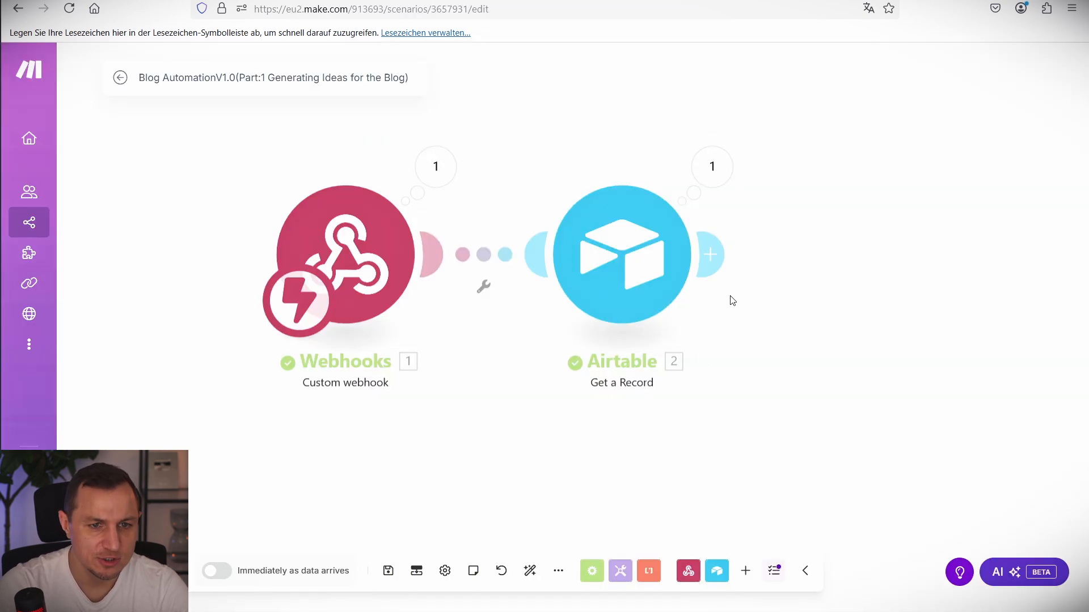
Confirm Get a Record's output shows the AI Automation niche, then return to the Niches interface.
{"action": "left_click", "coordinate": [712, 166]}
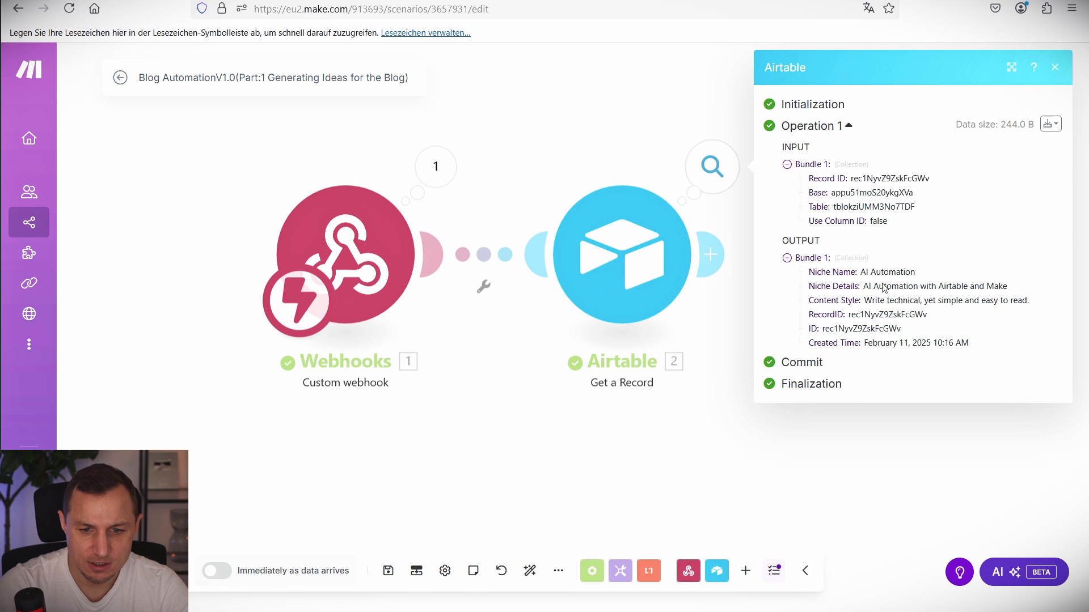
{"action": "left_click_drag", "start_coordinate": [804, 273], "coordinate": [928, 280]}
{"action": "triple_click", "coordinate": [905, 275]}
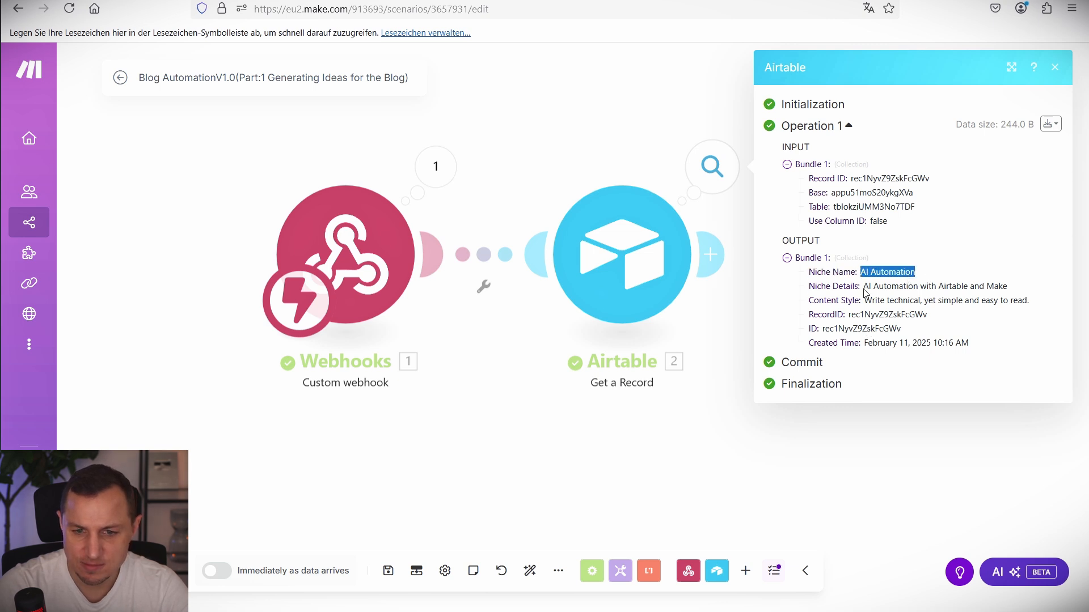
{"action": "left_click", "coordinate": [863, 287]}
{"action": "left_click_drag", "start_coordinate": [1009, 289], "coordinate": [865, 292]}
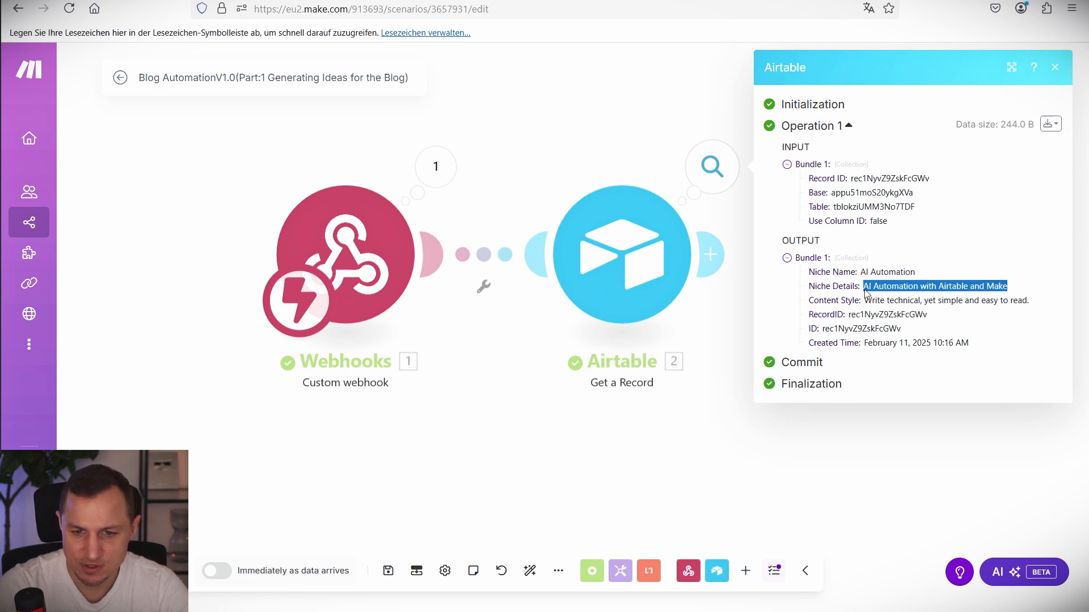
{"action": "left_click", "coordinate": [623, 93]}
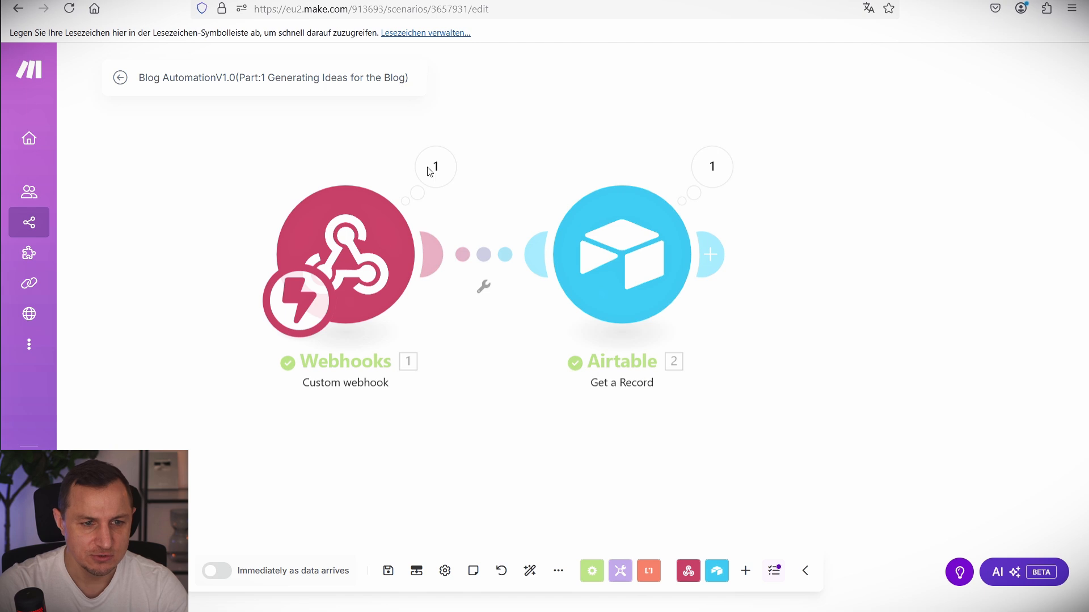
{"action": "left_click", "coordinate": [340, 2]}
{"action": "left_click", "coordinate": [236, 1]}
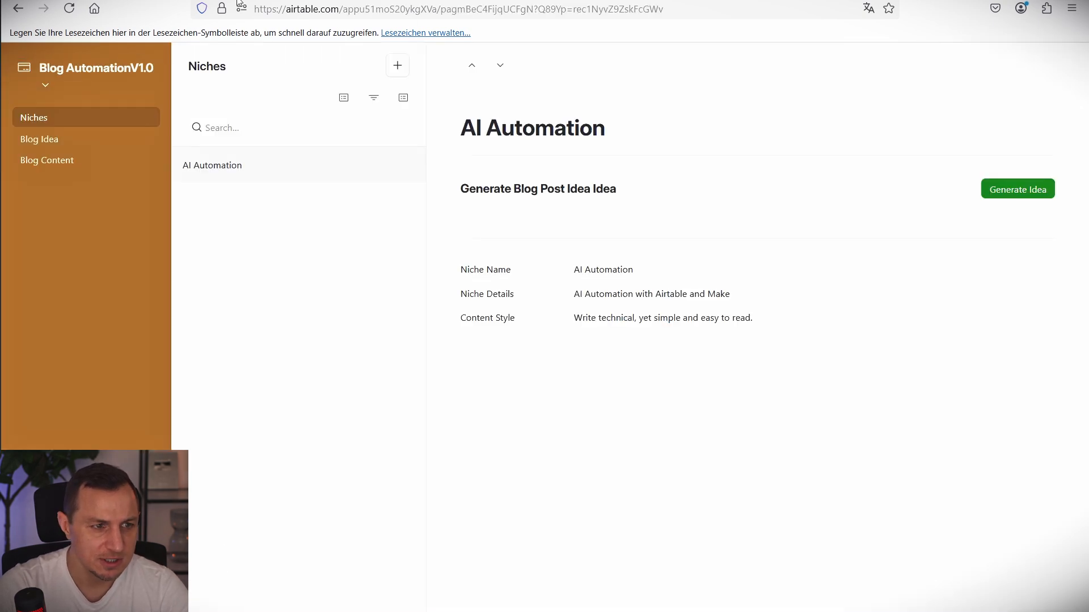
Start a new niche record with Niche Name test1 and Niche Details test1.
{"action": "left_click", "coordinate": [398, 65]}
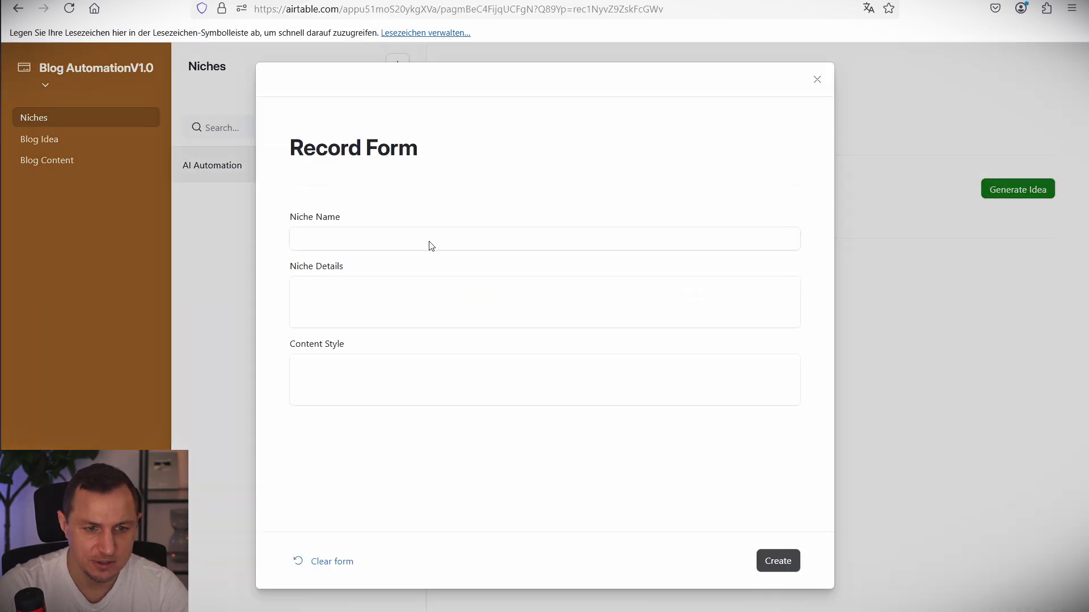
{"action": "left_click", "coordinate": [431, 244]}
{"action": "type", "text": "test"}
{"action": "left_click", "coordinate": [368, 320]}
{"action": "left_click", "coordinate": [357, 244]}
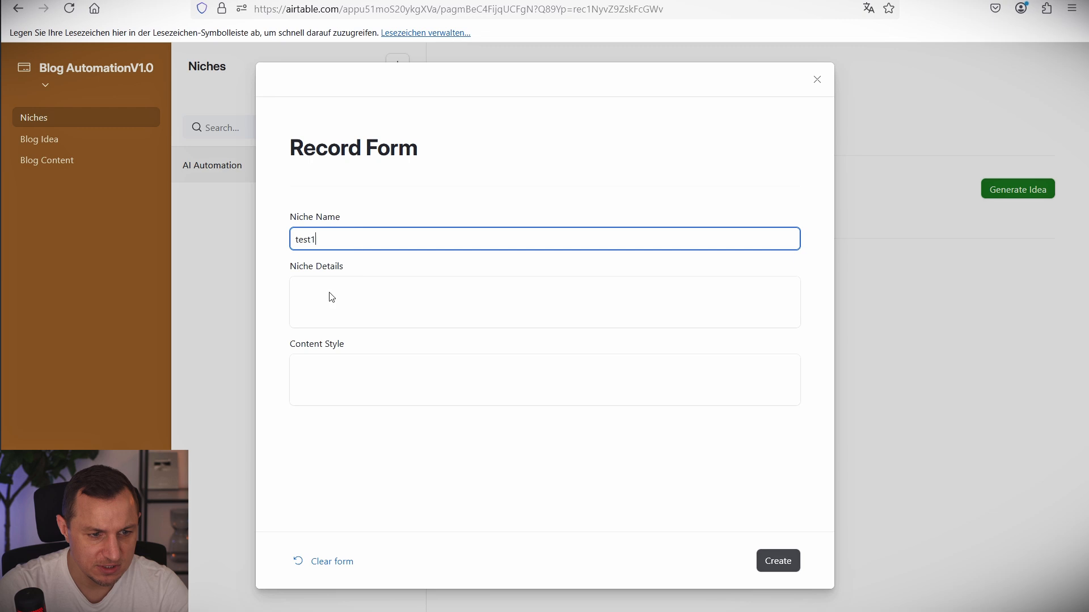
{"action": "type", "text": "1"}
{"action": "left_click", "coordinate": [339, 302]}
{"action": "type", "text": "test1"}
Fill in the Content Style, create the test1 record, and generate a blog idea for it.
{"action": "left_click", "coordinate": [340, 384]}
{"action": "type", "text": "test"}
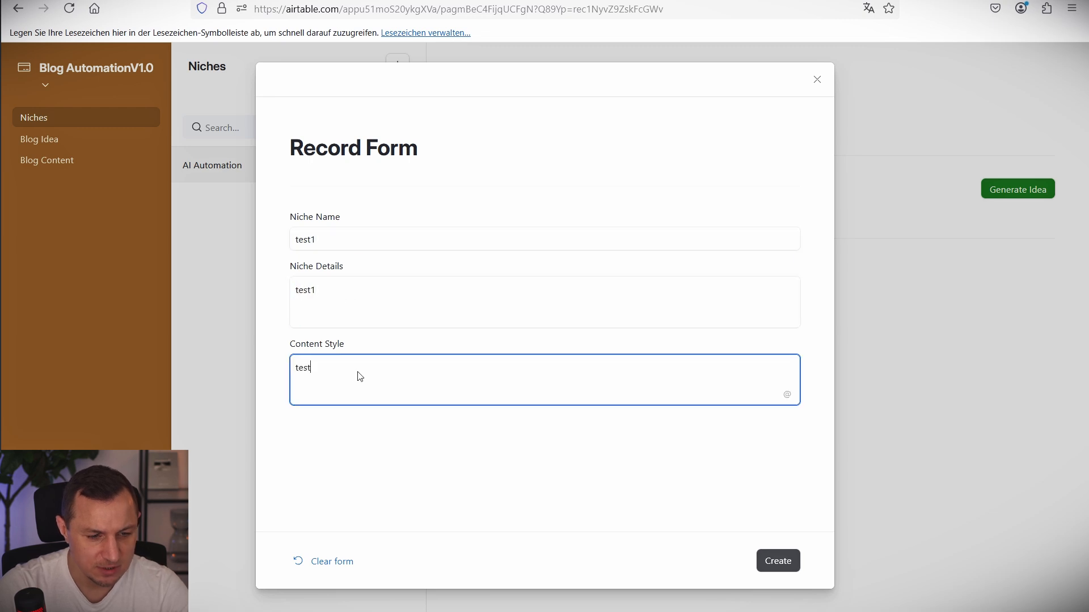
{"action": "left_click", "coordinate": [773, 562]}
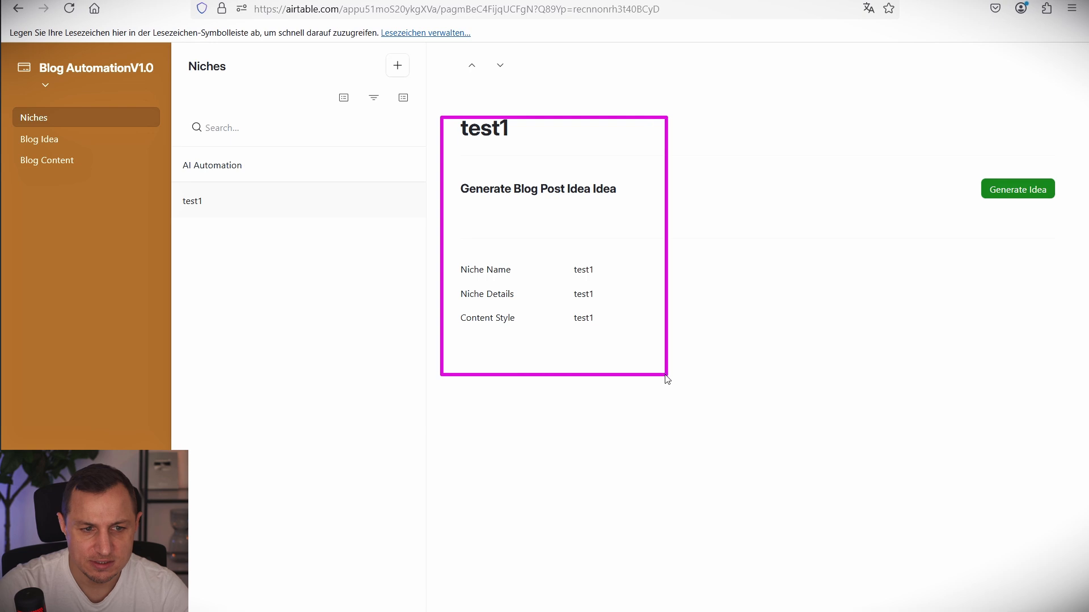
{"action": "left_click", "coordinate": [1016, 190]}
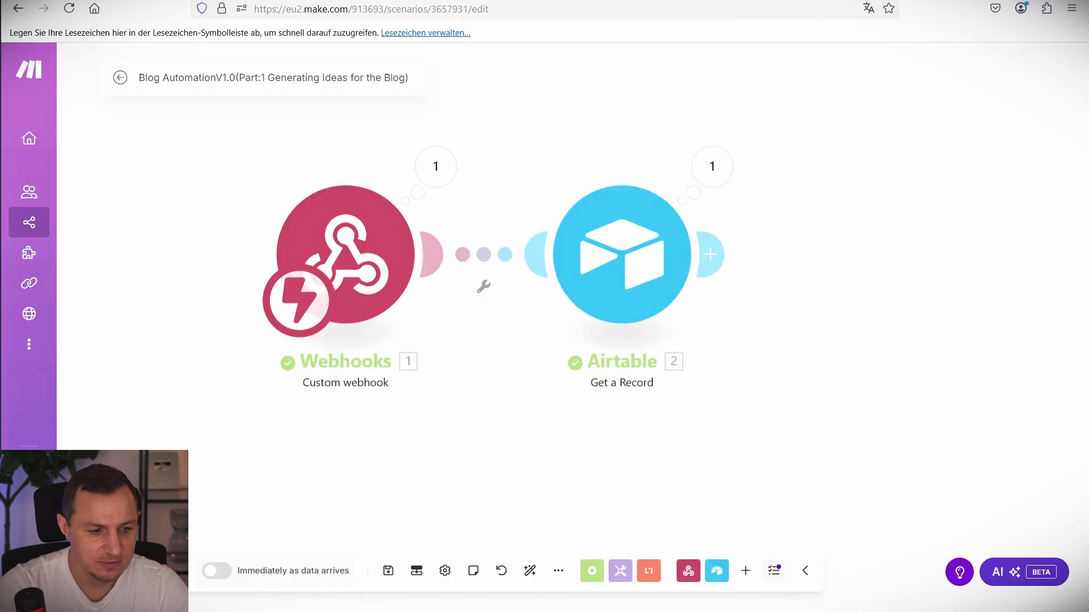
{"action": "left_click", "coordinate": [142, 571]}
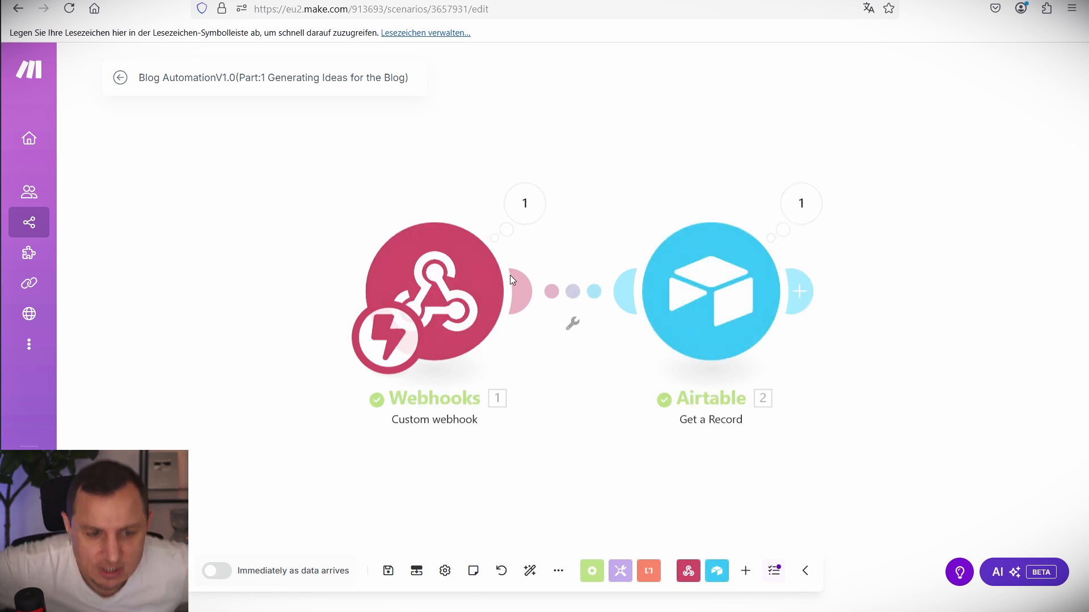
Inspect the Airtable module's latest output bundle.
{"action": "left_click", "coordinate": [816, 203]}
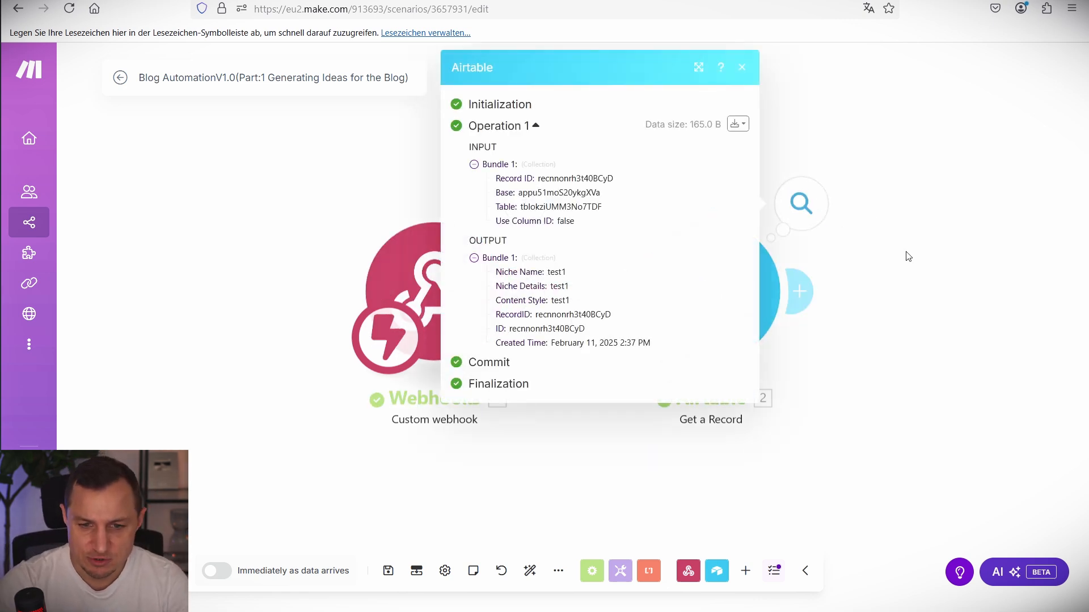
{"action": "left_click_drag", "start_coordinate": [491, 262], "coordinate": [623, 333]}
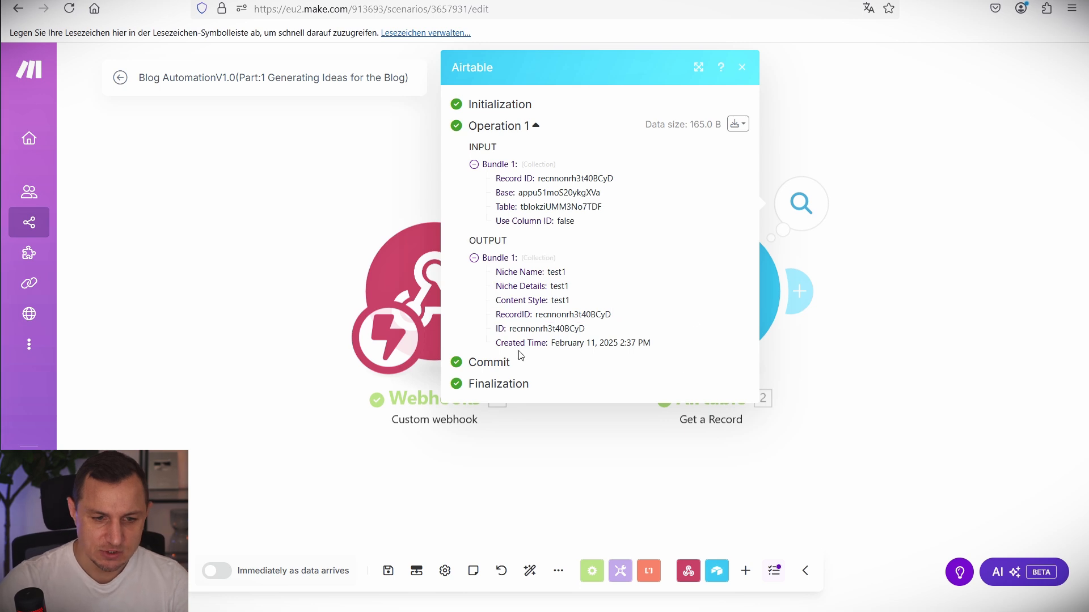
{"action": "left_click", "coordinate": [742, 68]}
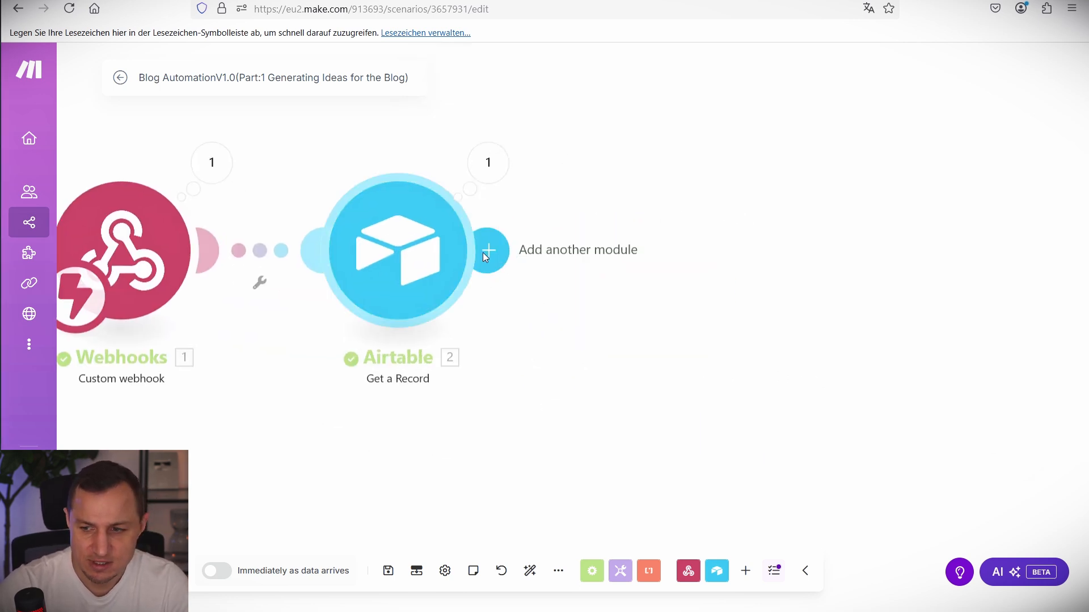
Add an OpenAI Create a Completion module using Create a Chat Completion and the o1-mini model.
{"action": "left_click", "coordinate": [485, 251]}
{"action": "left_click", "coordinate": [807, 295]}
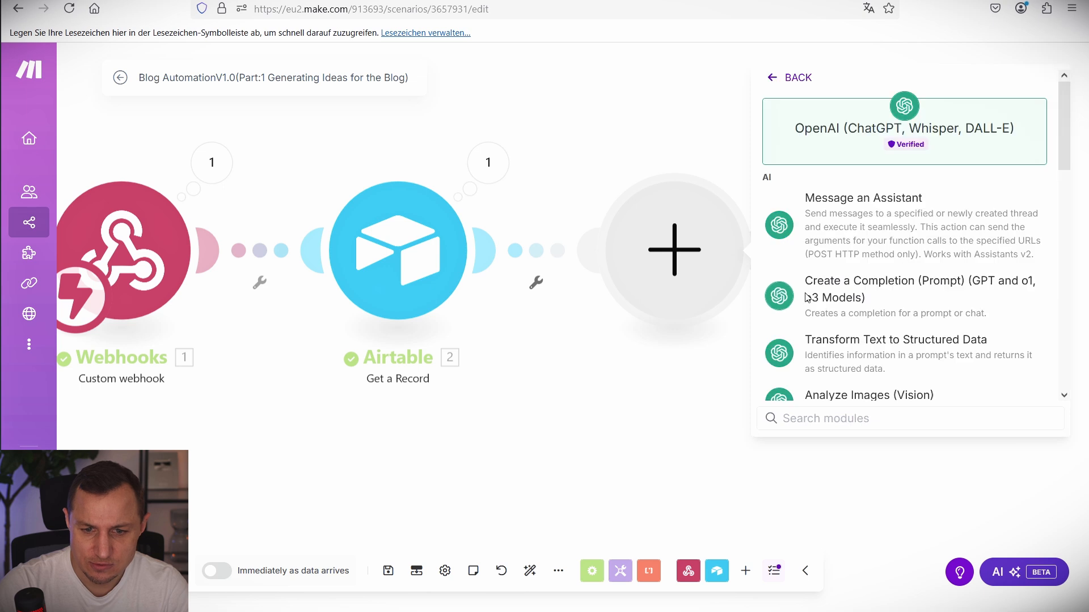
{"action": "left_click", "coordinate": [895, 293]}
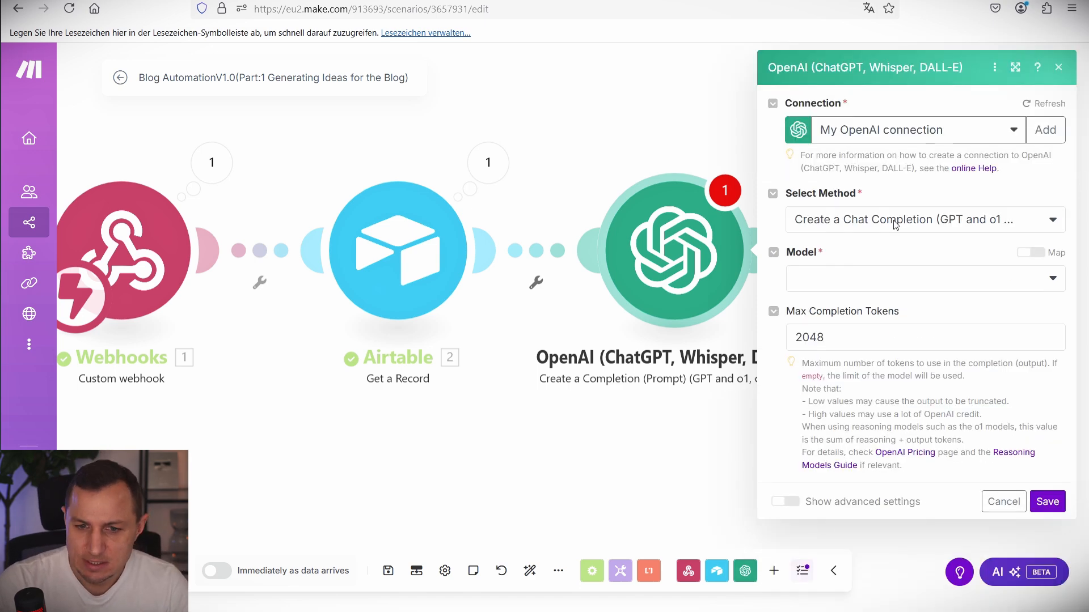
{"action": "left_click", "coordinate": [894, 225]}
{"action": "left_click", "coordinate": [902, 243]}
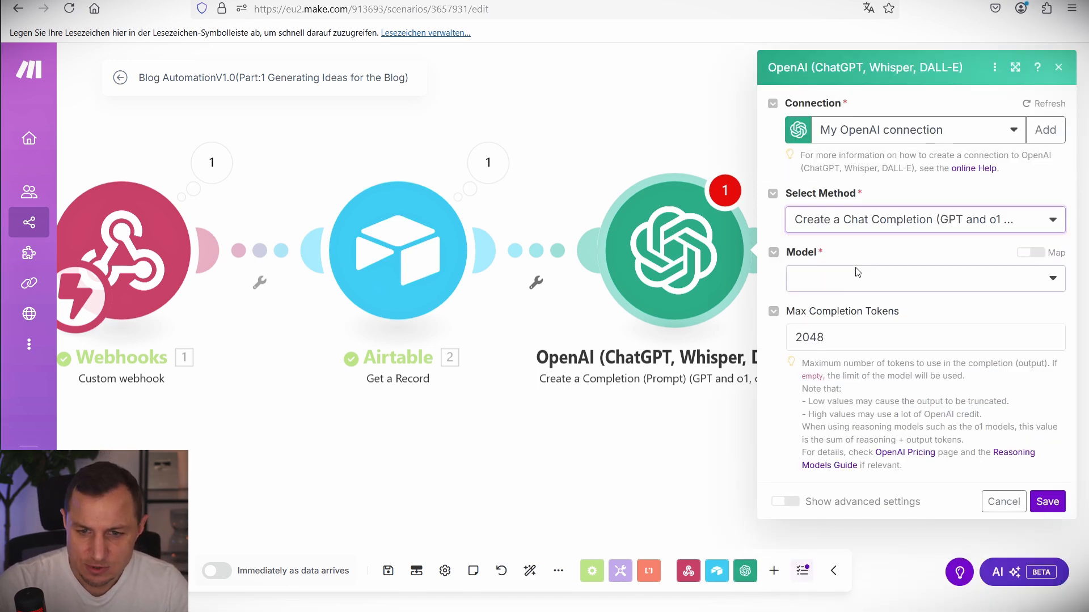
{"action": "left_click", "coordinate": [862, 277]}
{"action": "left_click", "coordinate": [815, 344]}
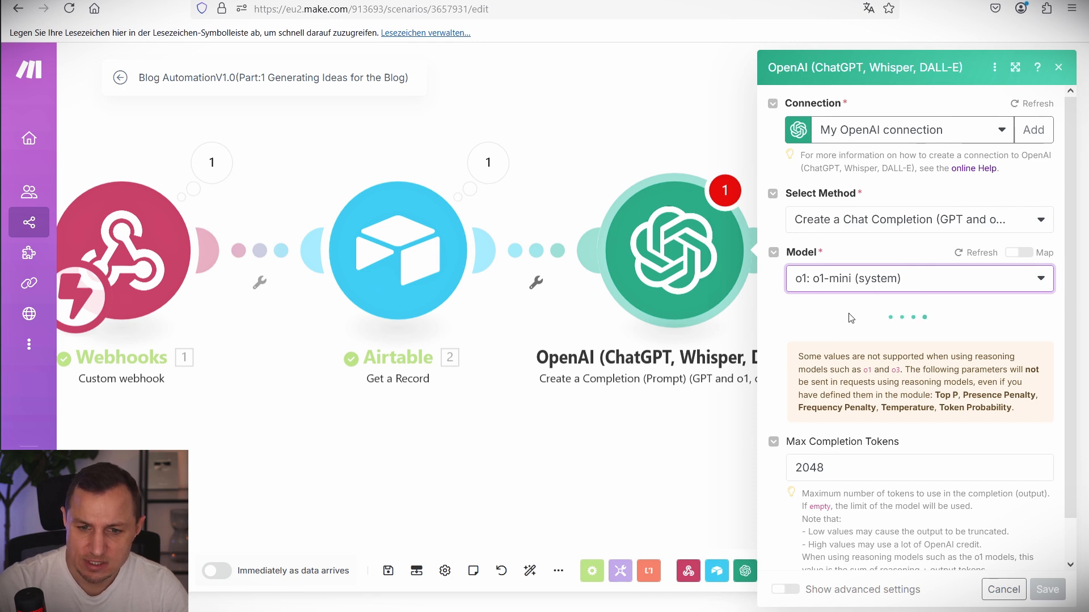
{"action": "scroll", "coordinate": [867, 397], "scroll_direction": "down", "scroll_amount": 1}
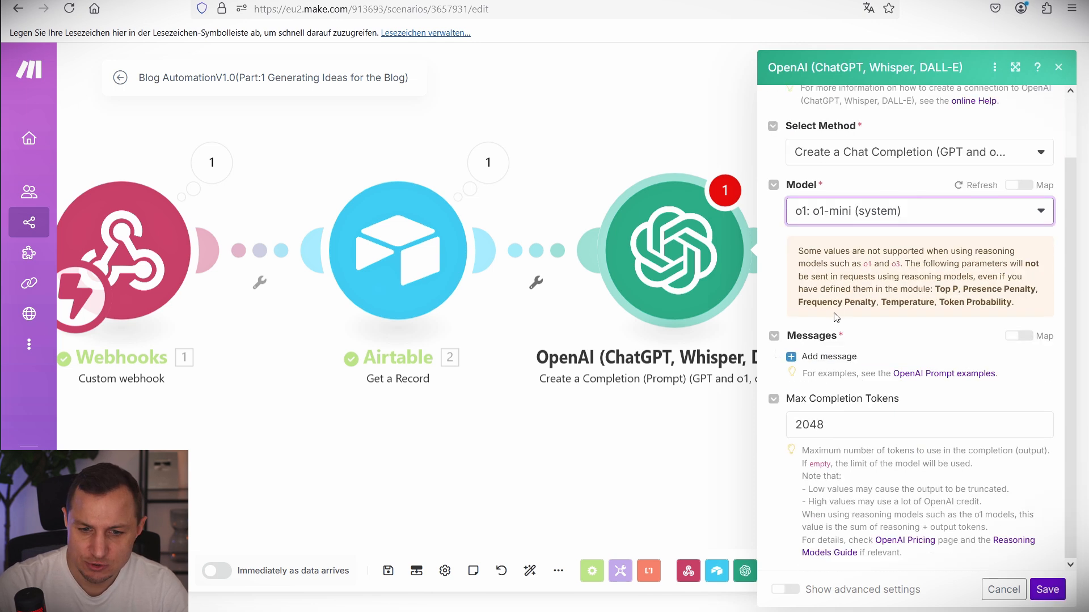
Add a User message and paste the prepared blog-idea prompt into its text content.
{"action": "left_click", "coordinate": [825, 357]}
{"action": "left_click", "coordinate": [870, 405]}
{"action": "left_click", "coordinate": [847, 426]}
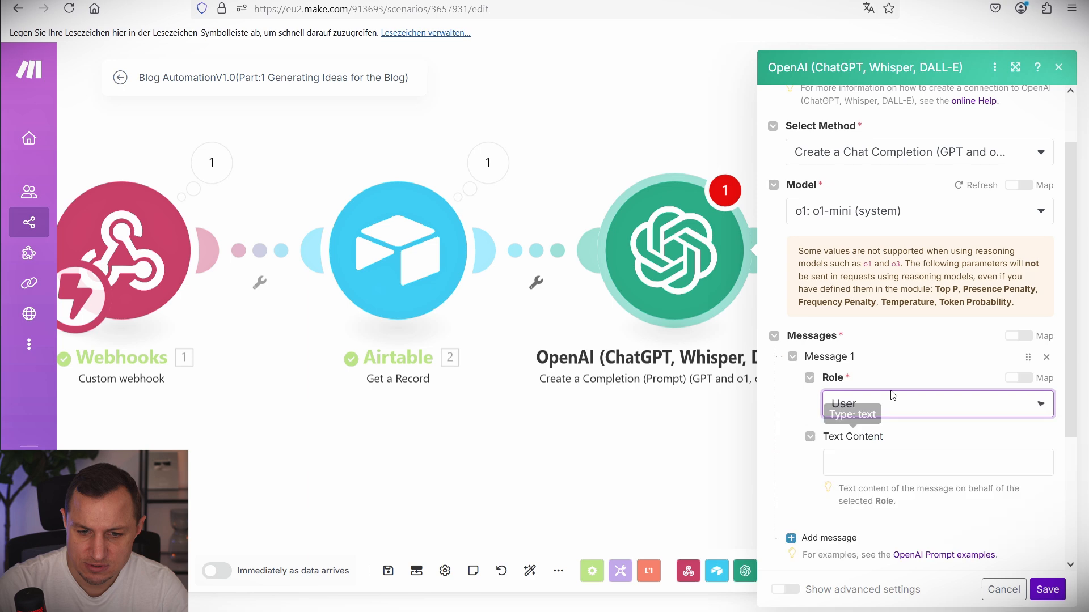
{"action": "scroll", "coordinate": [893, 395], "scroll_direction": "down", "scroll_amount": 3}
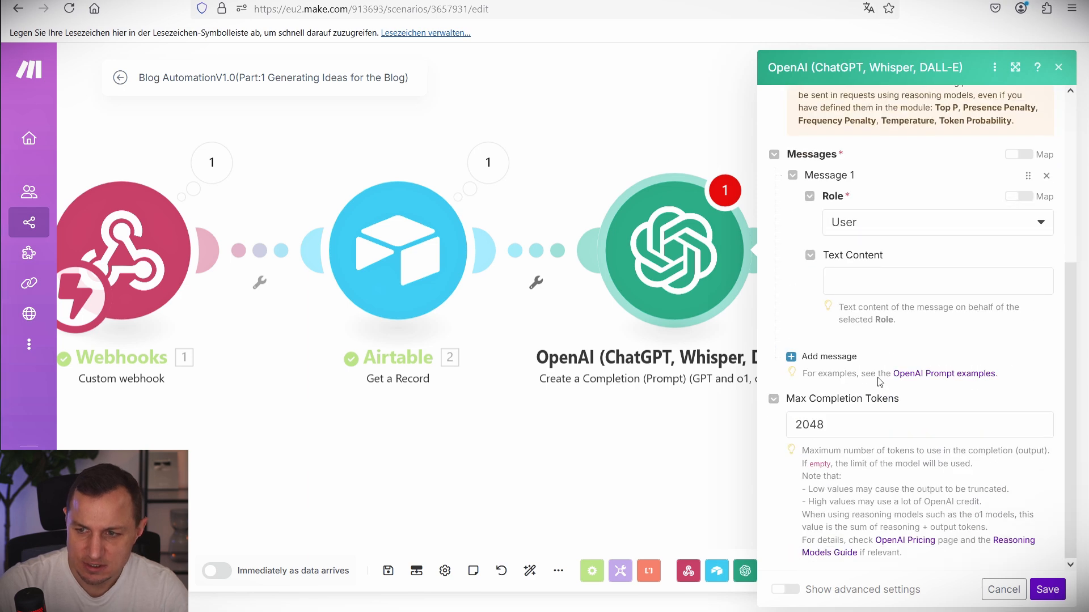
{"action": "left_click", "coordinate": [909, 277]}
{"action": "key", "text": "ctrl+v"}
{"action": "scroll", "coordinate": [924, 367], "scroll_direction": "up", "scroll_amount": 5}
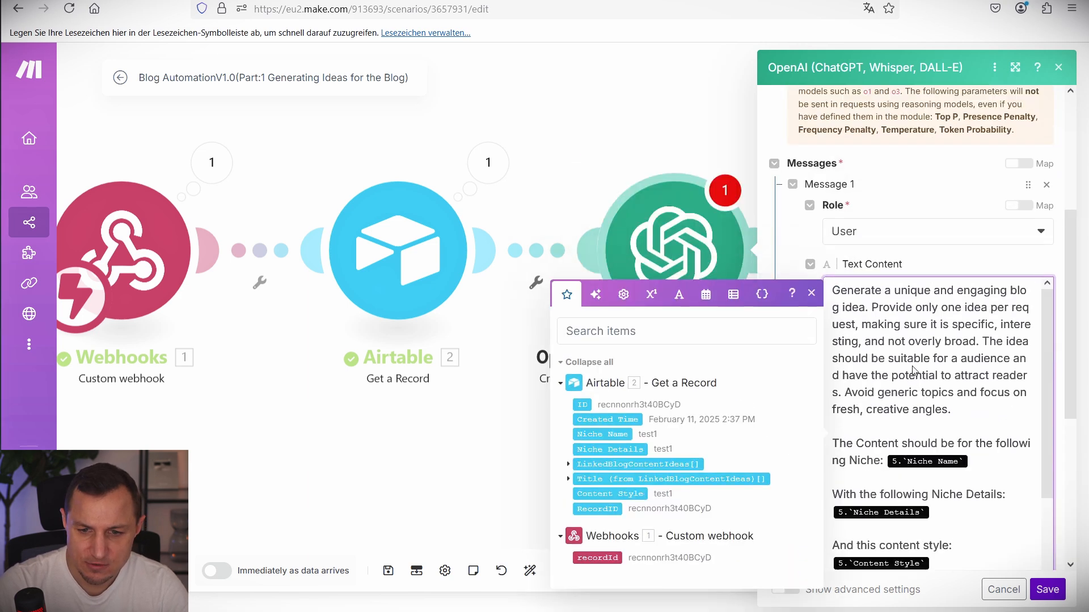
{"action": "scroll", "coordinate": [896, 227], "scroll_direction": "down", "scroll_amount": 3}
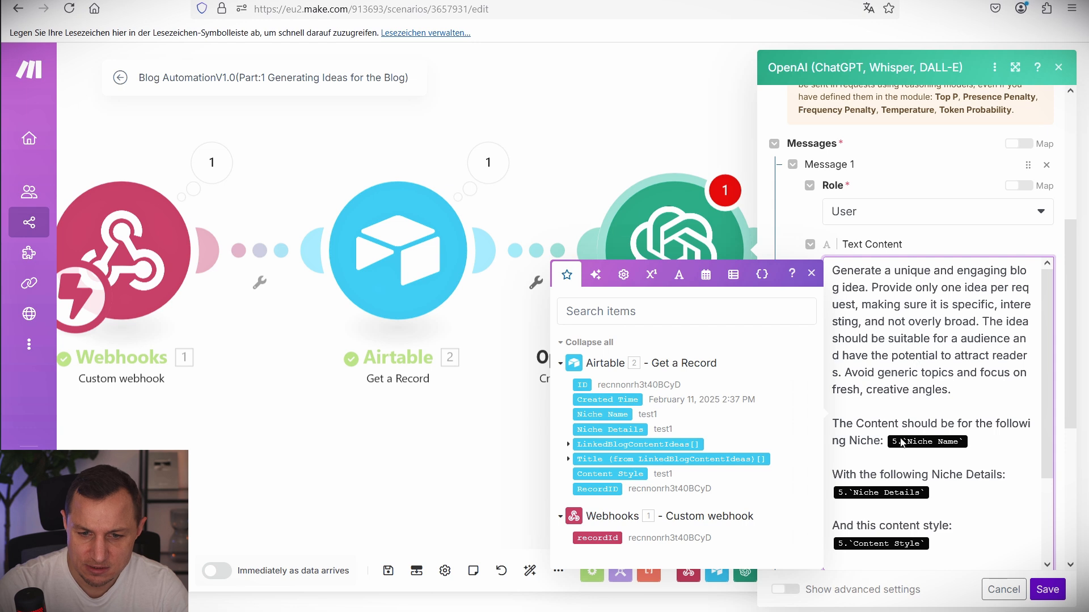
Review the prompt's one-idea-per-request and avoid-generic-topics instructions.
{"action": "left_click", "coordinate": [904, 321]}
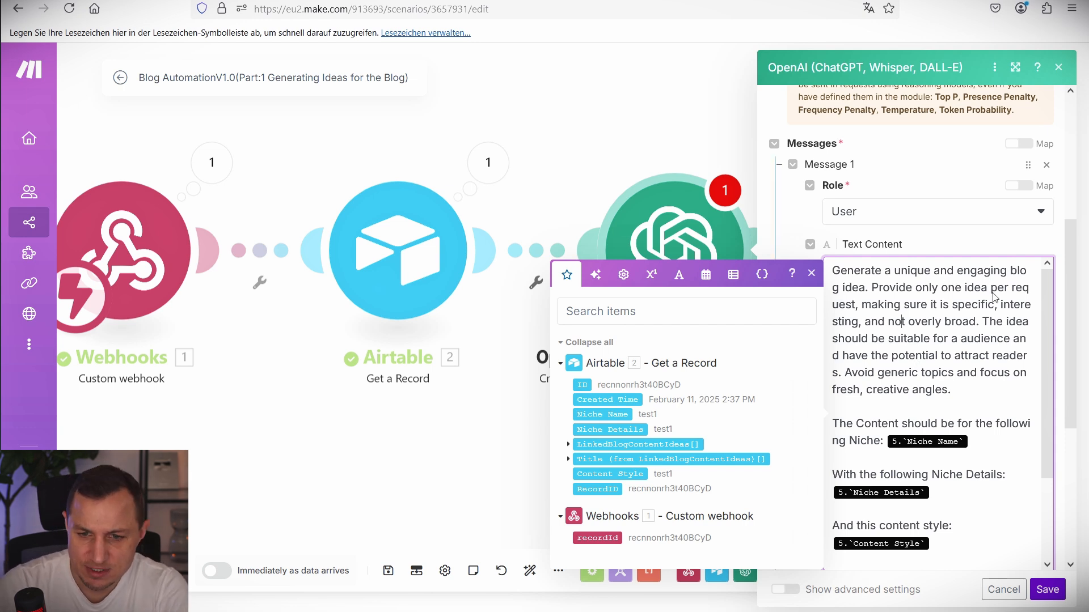
{"action": "left_click_drag", "start_coordinate": [877, 290], "coordinate": [971, 321]}
{"action": "left_click", "coordinate": [884, 309]}
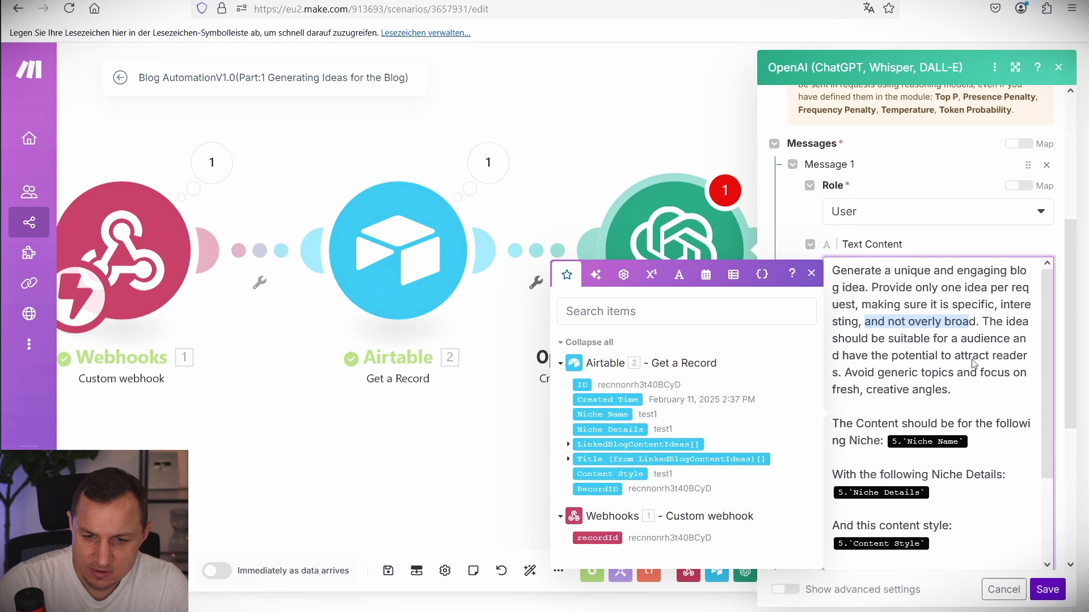
{"action": "left_click_drag", "start_coordinate": [851, 373], "coordinate": [949, 395]}
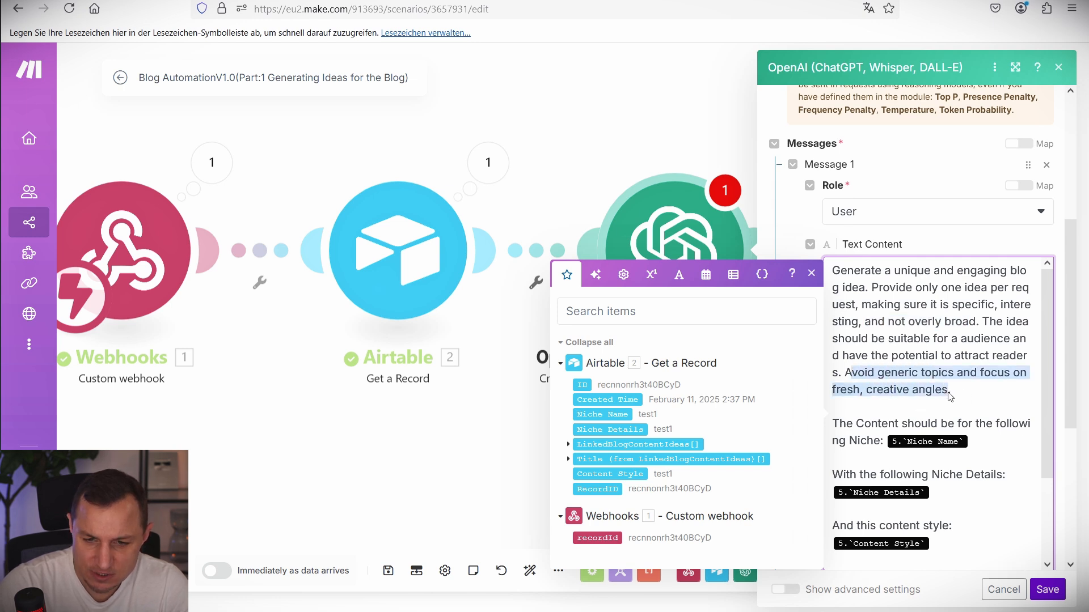
{"action": "left_click", "coordinate": [891, 395]}
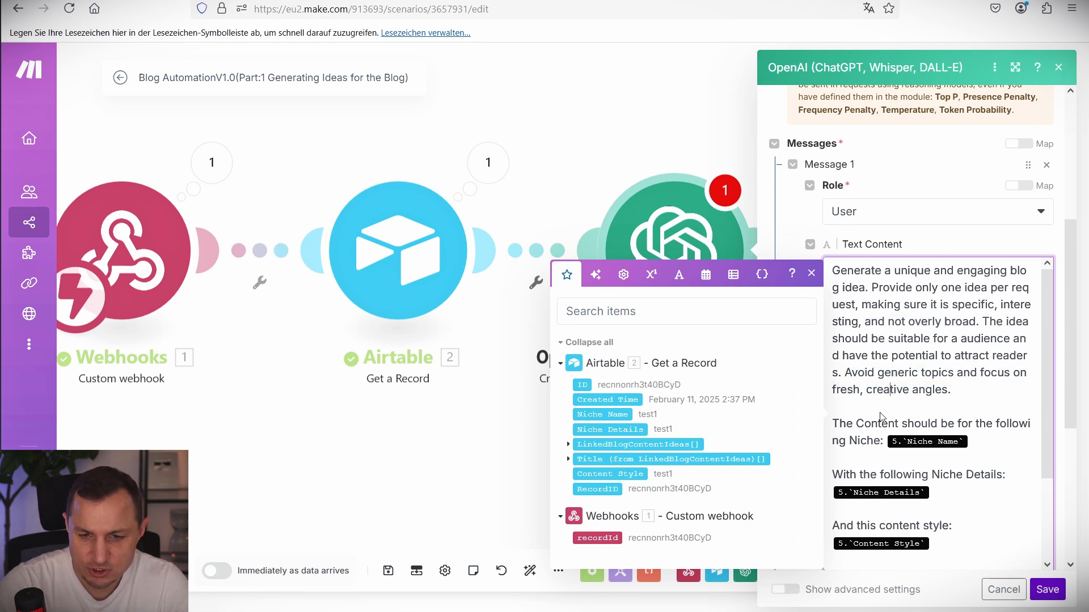
{"action": "left_click_drag", "start_coordinate": [832, 425], "coordinate": [889, 443]}
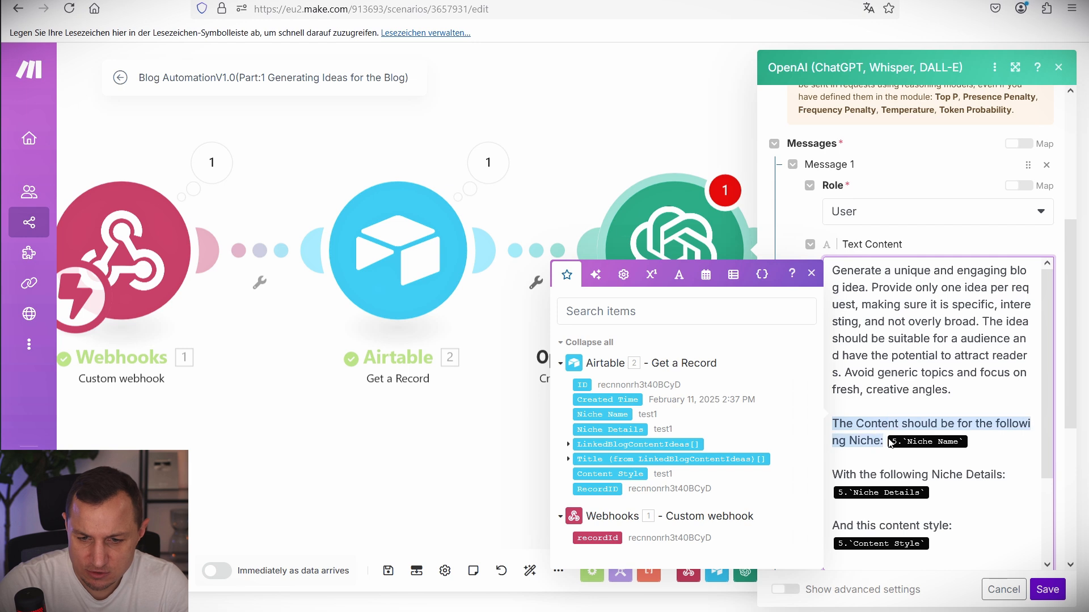
Replace the old references with 2. Niche Name, 2. Niche Details and 2. Content Style.
{"action": "left_click", "coordinate": [968, 442]}
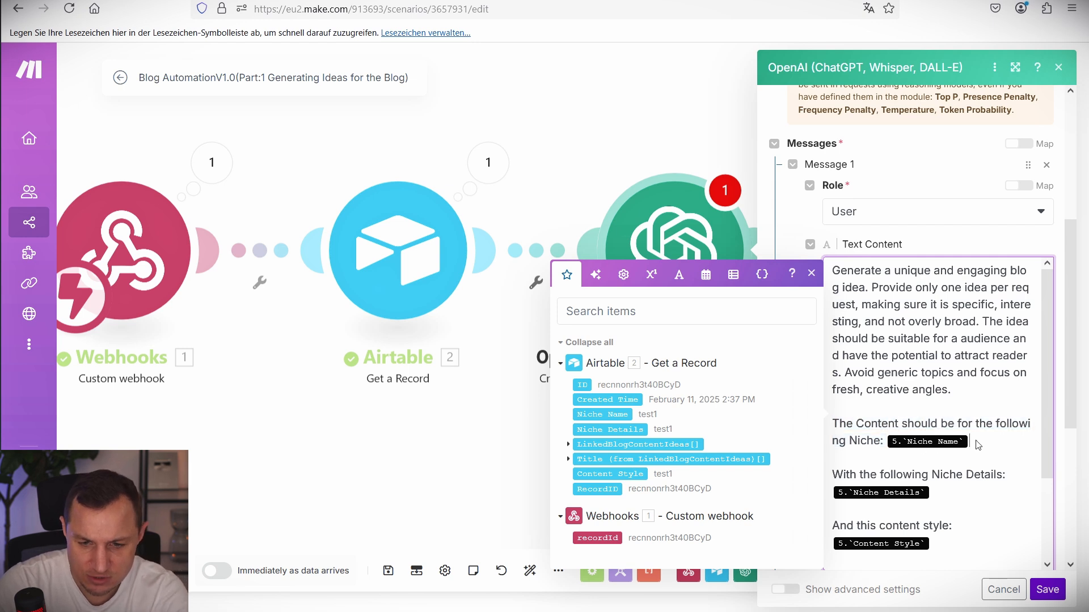
{"action": "key", "text": "BackSpace"}
{"action": "left_click", "coordinate": [601, 413]}
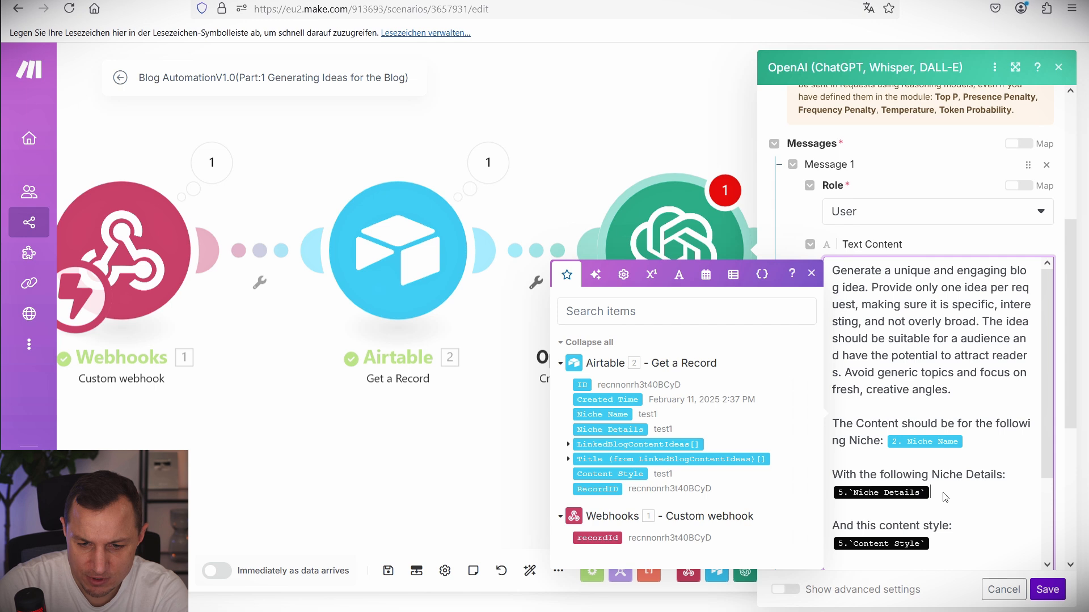
{"action": "key", "text": "BackSpace"}
{"action": "left_click", "coordinate": [627, 429]}
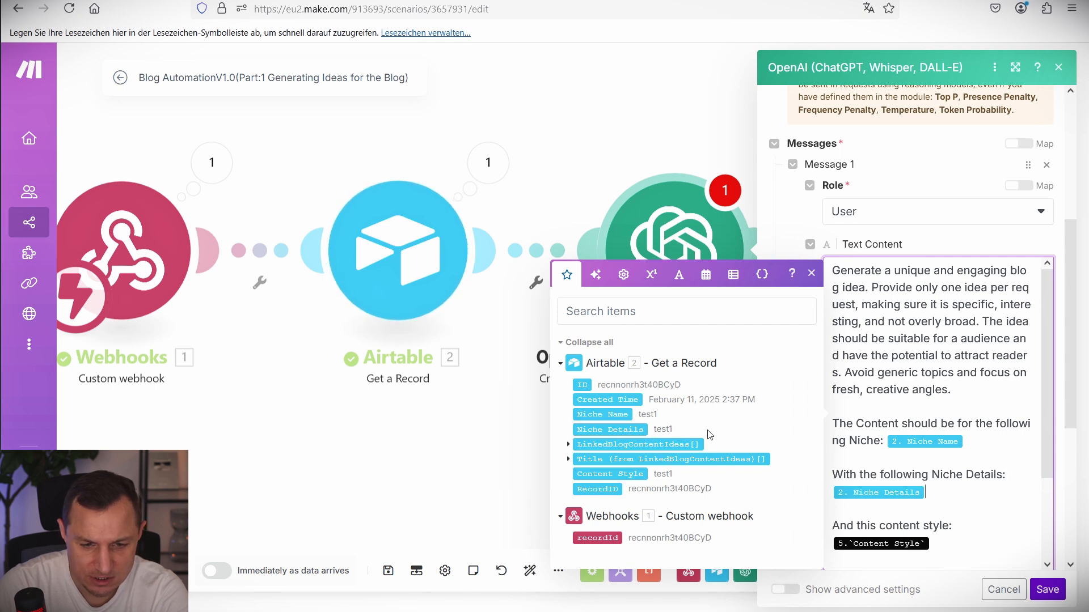
{"action": "scroll", "coordinate": [939, 493], "scroll_direction": "down", "scroll_amount": 3}
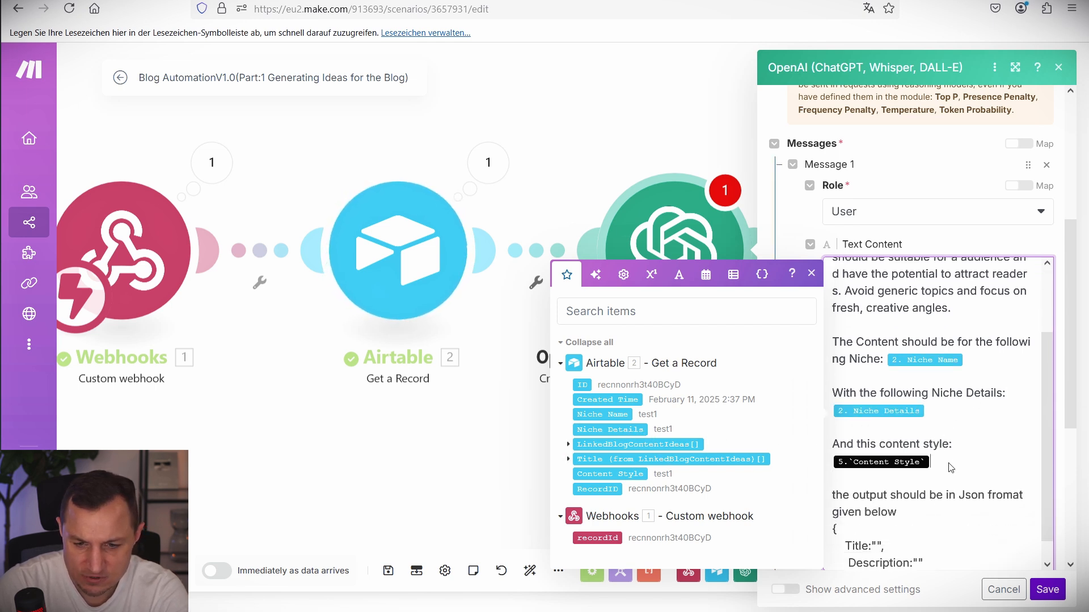
{"action": "key", "text": "BackSpace"}
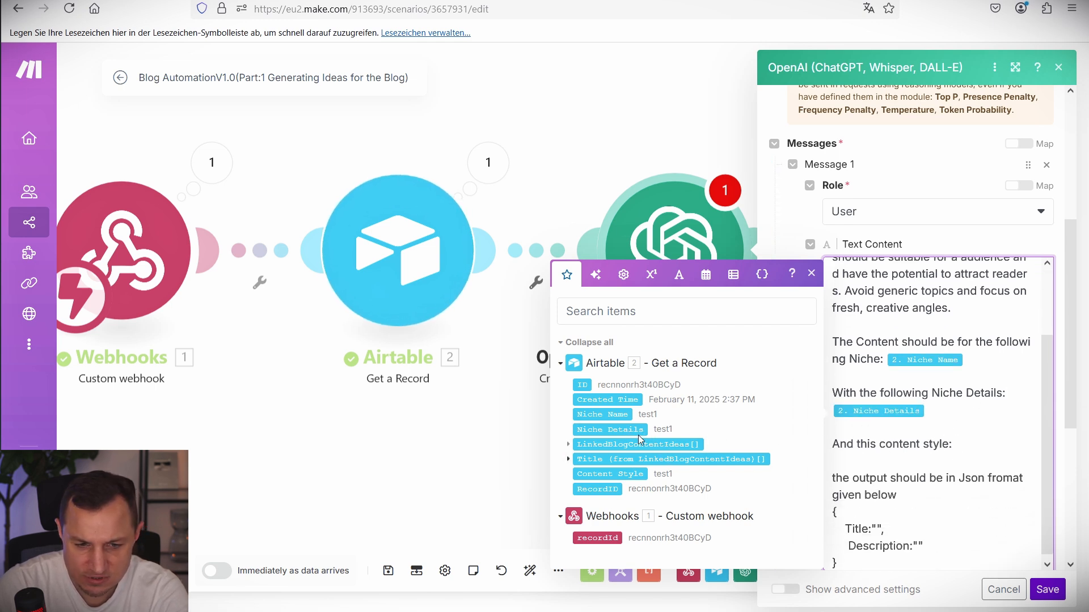
{"action": "left_click", "coordinate": [599, 476]}
{"action": "scroll", "coordinate": [837, 321], "scroll_direction": "down", "scroll_amount": 5}
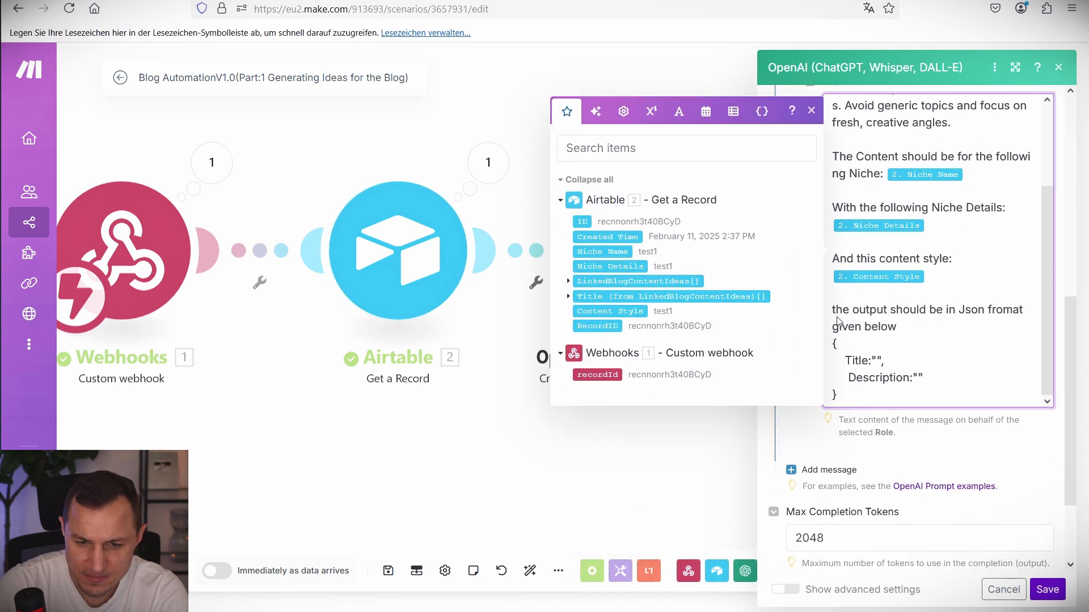
Check the JSON Title and Description template and opening paragraph, then close the mapping list.
{"action": "left_click_drag", "start_coordinate": [828, 313], "coordinate": [830, 350]}
{"action": "double_click", "coordinate": [862, 362]}
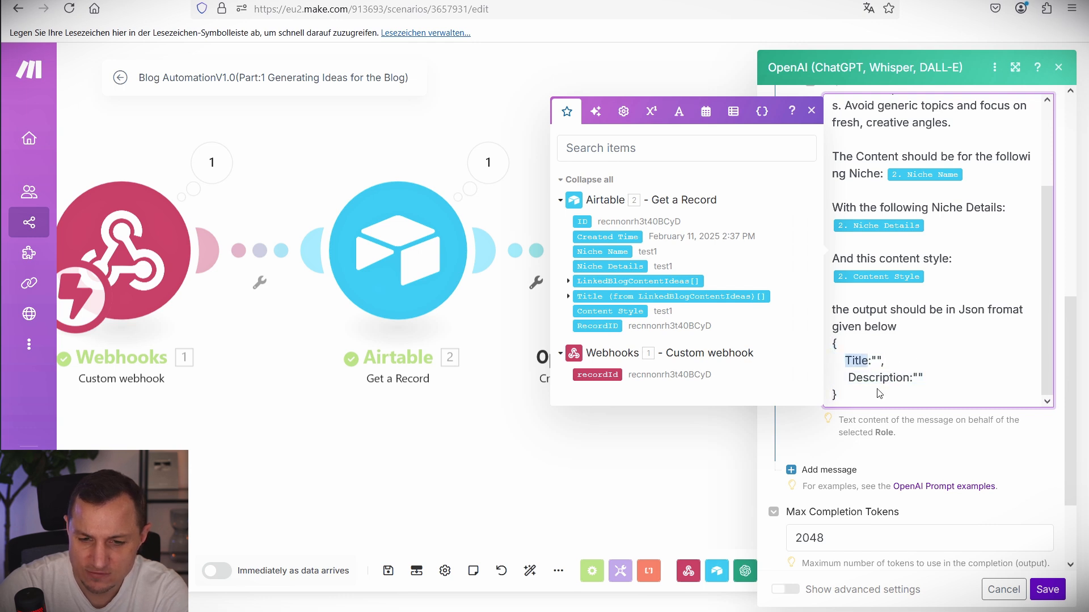
{"action": "left_click", "coordinate": [877, 389]}
{"action": "double_click", "coordinate": [877, 378]}
{"action": "scroll", "coordinate": [911, 348], "scroll_direction": "up", "scroll_amount": 3}
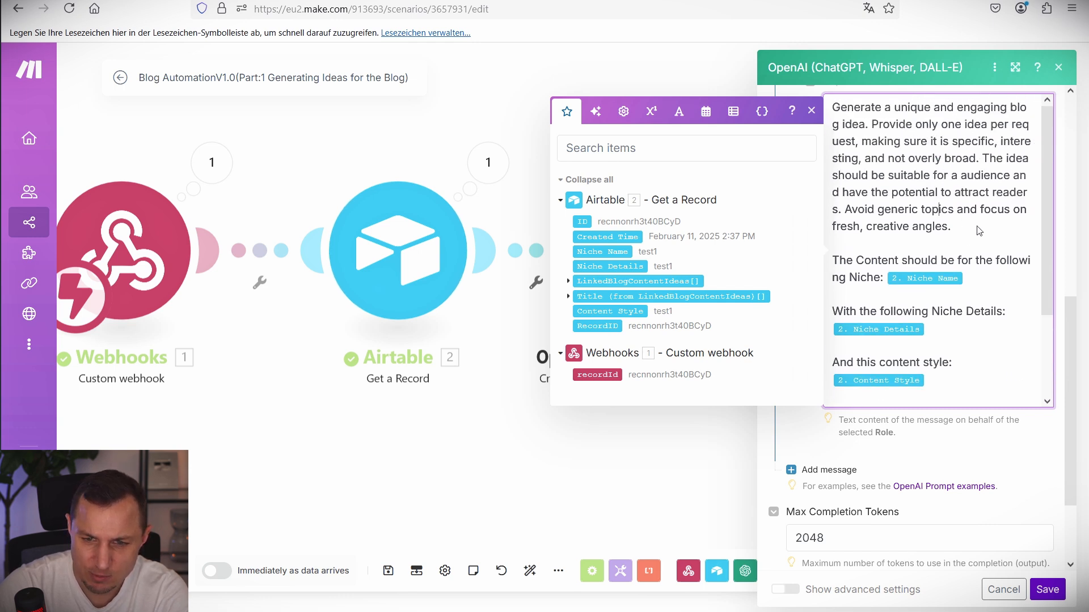
{"action": "left_click_drag", "start_coordinate": [977, 227], "coordinate": [832, 109]}
{"action": "left_click", "coordinate": [956, 160]}
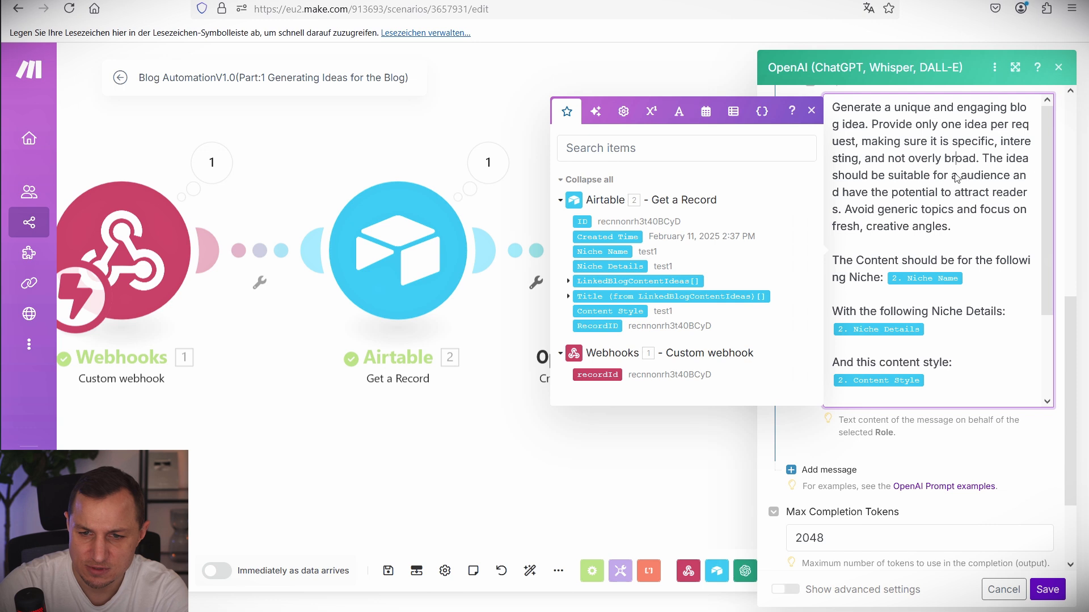
{"action": "left_click_drag", "start_coordinate": [935, 179], "coordinate": [971, 192]}
{"action": "left_click", "coordinate": [938, 294]}
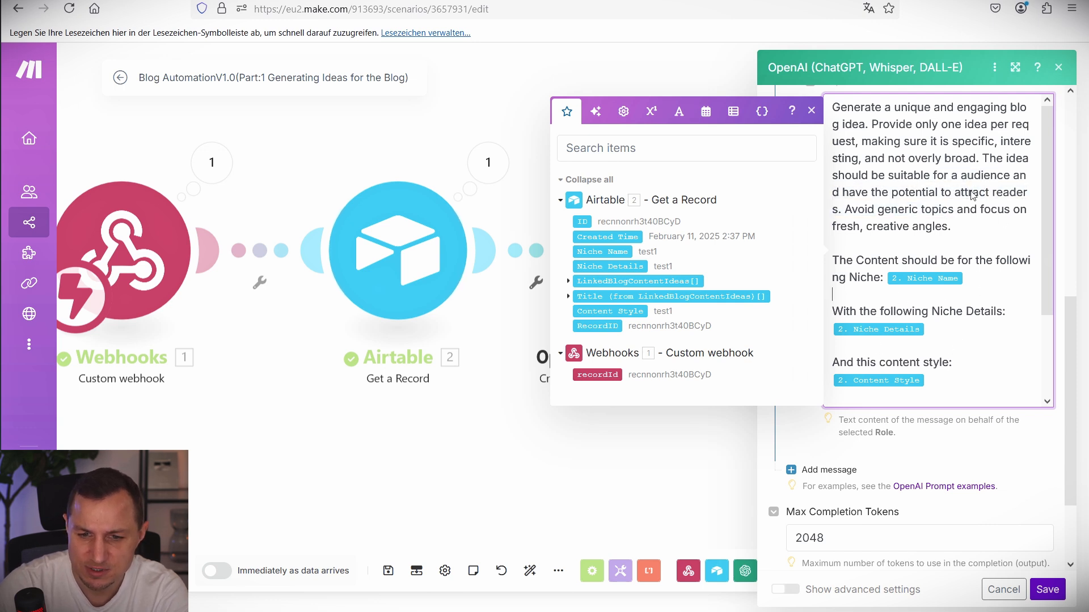
{"action": "left_click", "coordinate": [810, 112]}
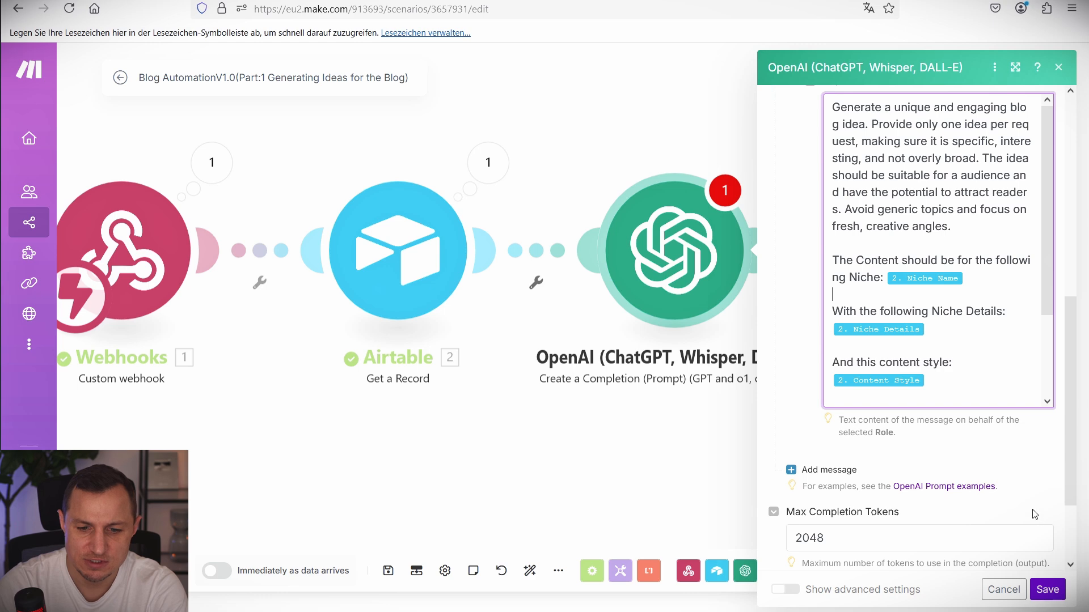
Save the OpenAI module, reopen it, dismiss the new-connection form, and save again.
{"action": "left_click", "coordinate": [1046, 590]}
{"action": "left_click", "coordinate": [725, 213]}
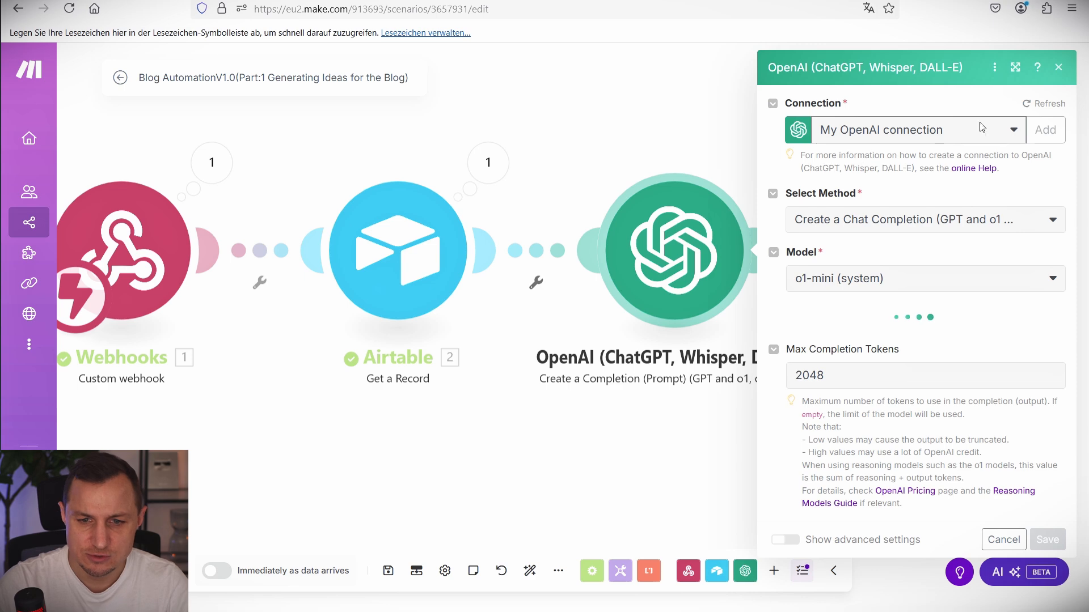
{"action": "left_click", "coordinate": [1045, 130]}
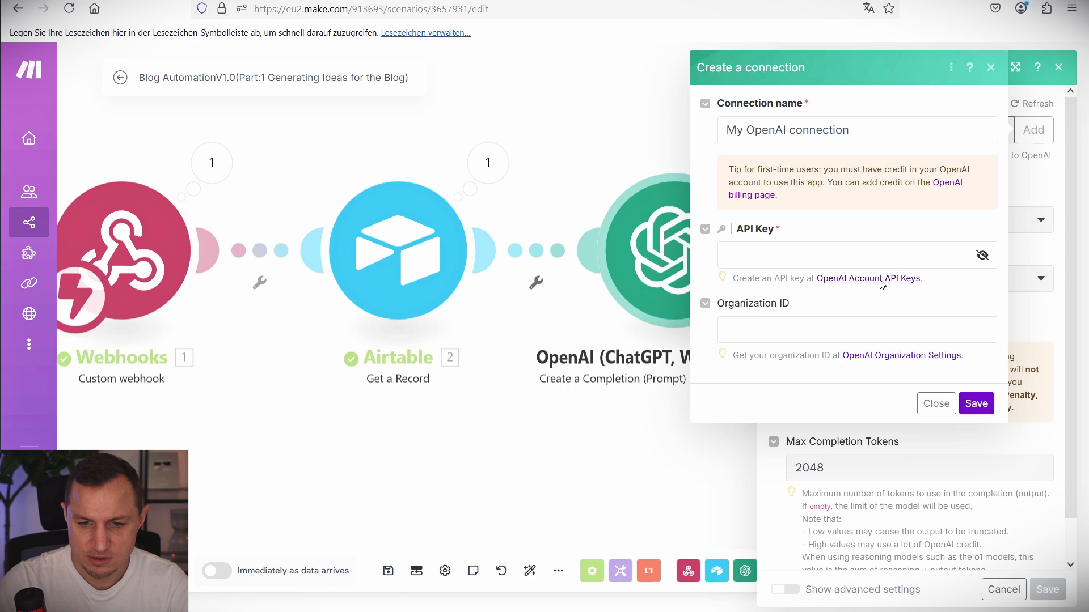
{"action": "left_click", "coordinate": [935, 404]}
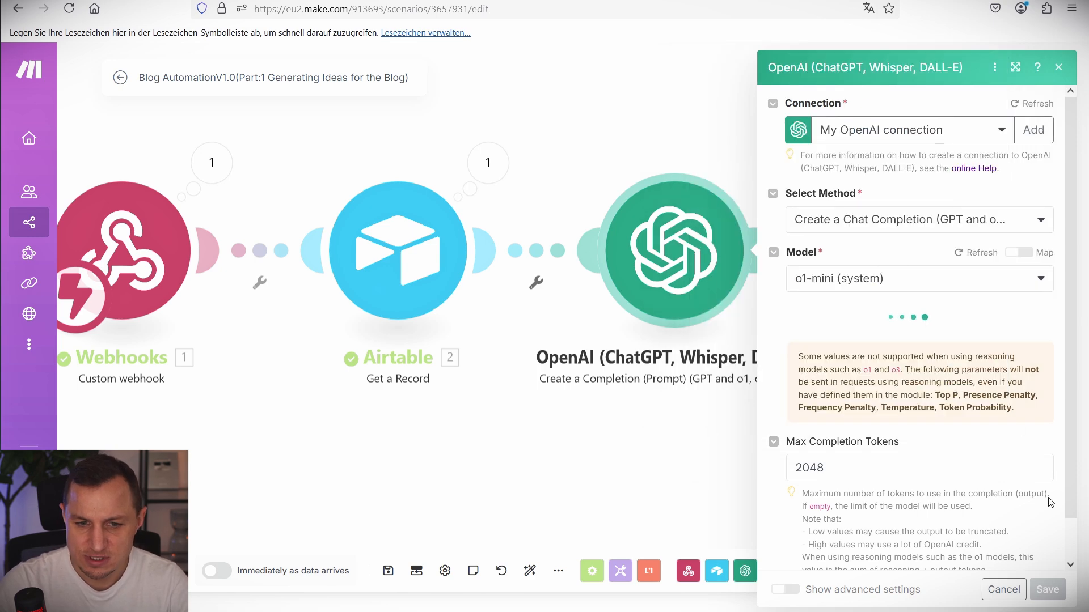
{"action": "left_click", "coordinate": [1051, 592]}
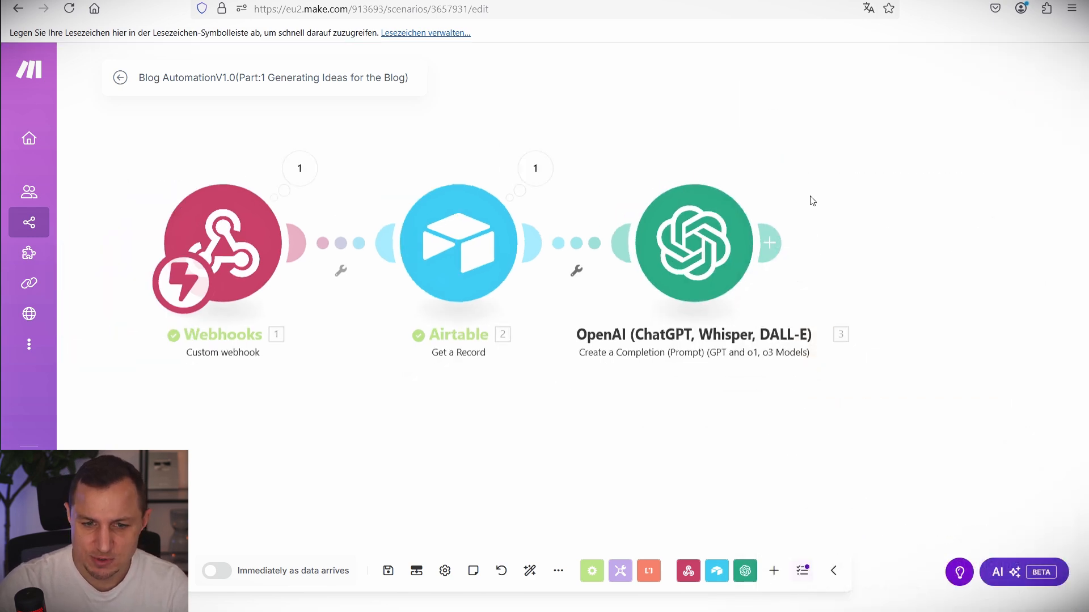
{"action": "scroll", "coordinate": [737, 158], "scroll_direction": "down", "scroll_amount": 2}
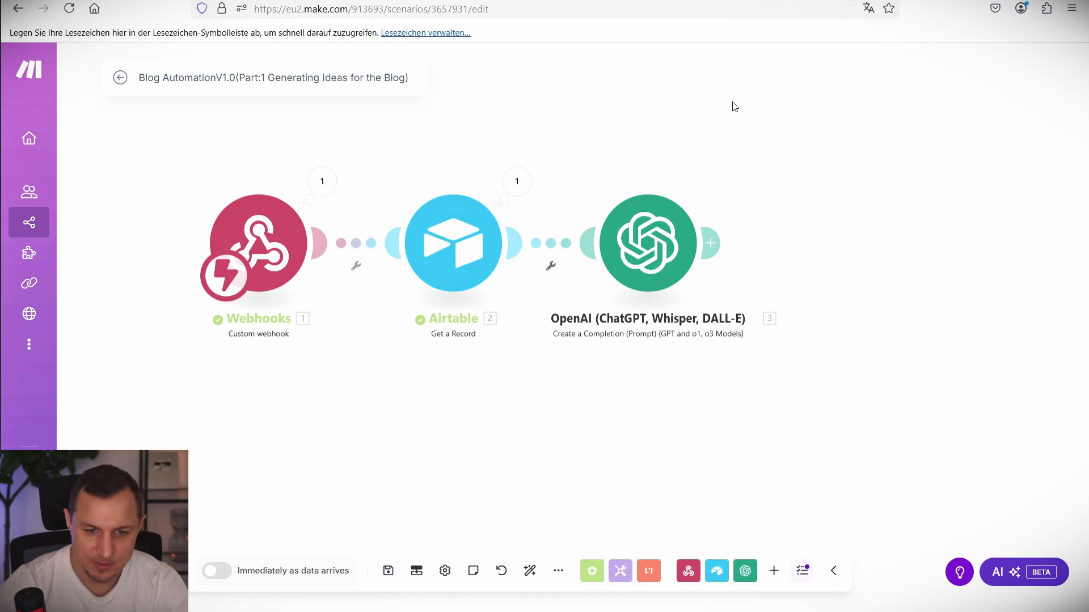
Add an Airtable Create a Record module after OpenAI, checking Get a Record's connection.
{"action": "left_click", "coordinate": [716, 244]}
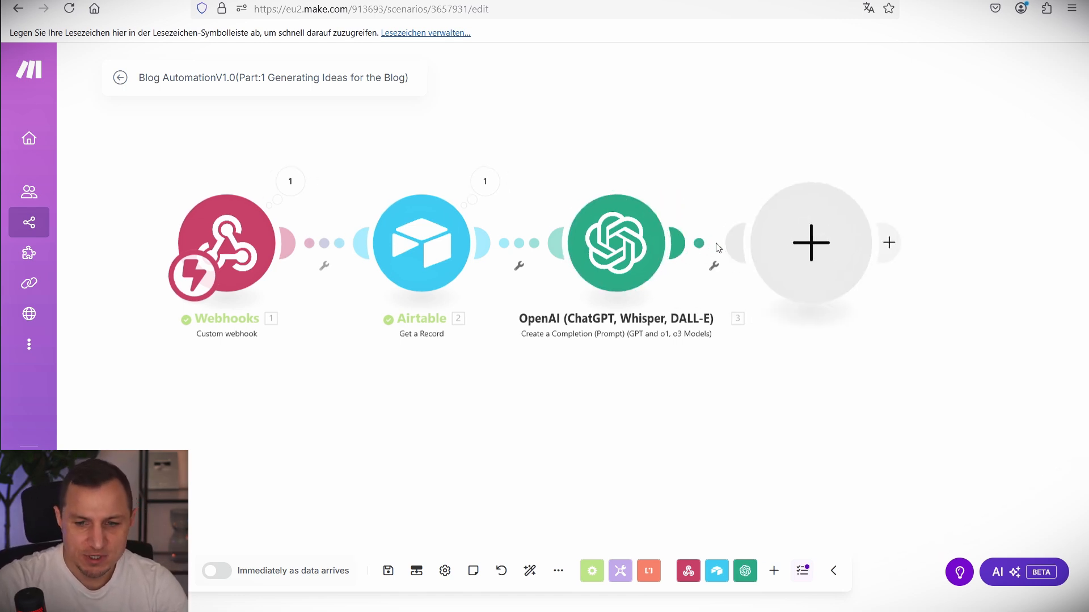
{"action": "left_click", "coordinate": [482, 165]}
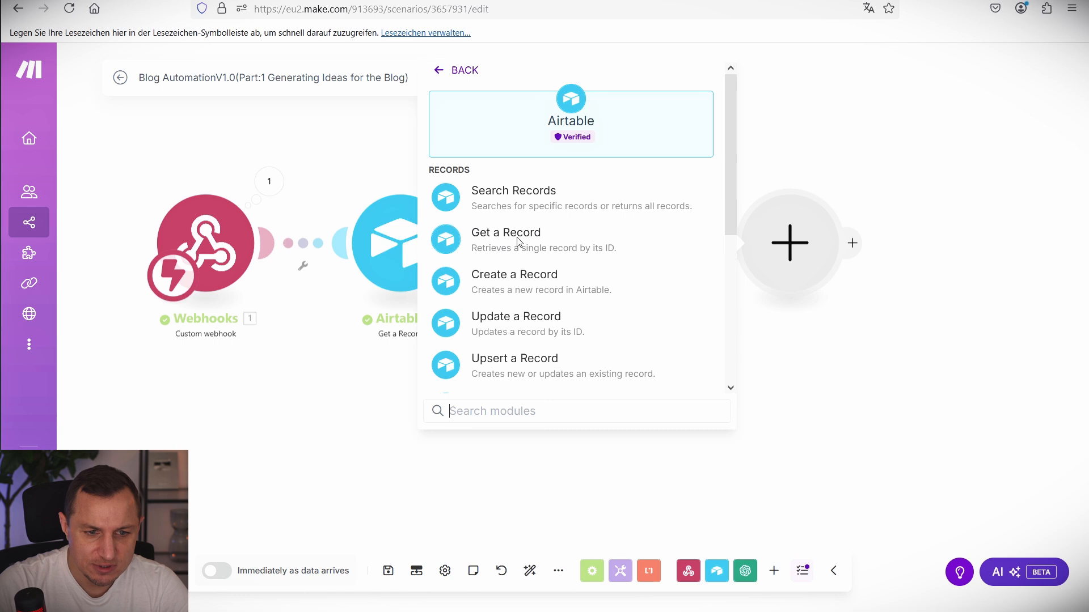
{"action": "left_click", "coordinate": [501, 282]}
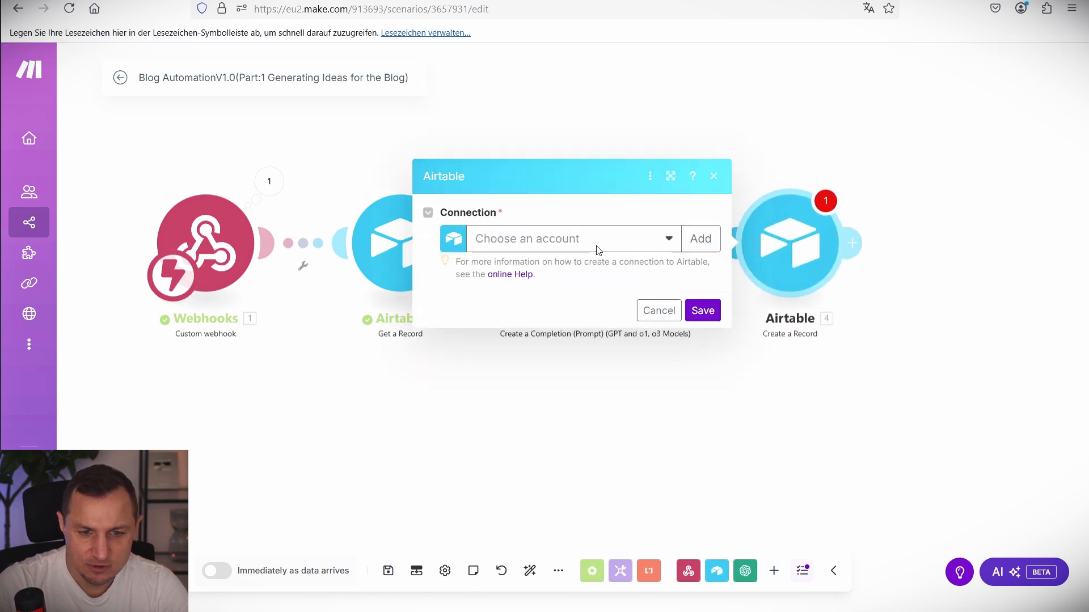
{"action": "left_click", "coordinate": [597, 246]}
{"action": "left_click", "coordinate": [374, 542]}
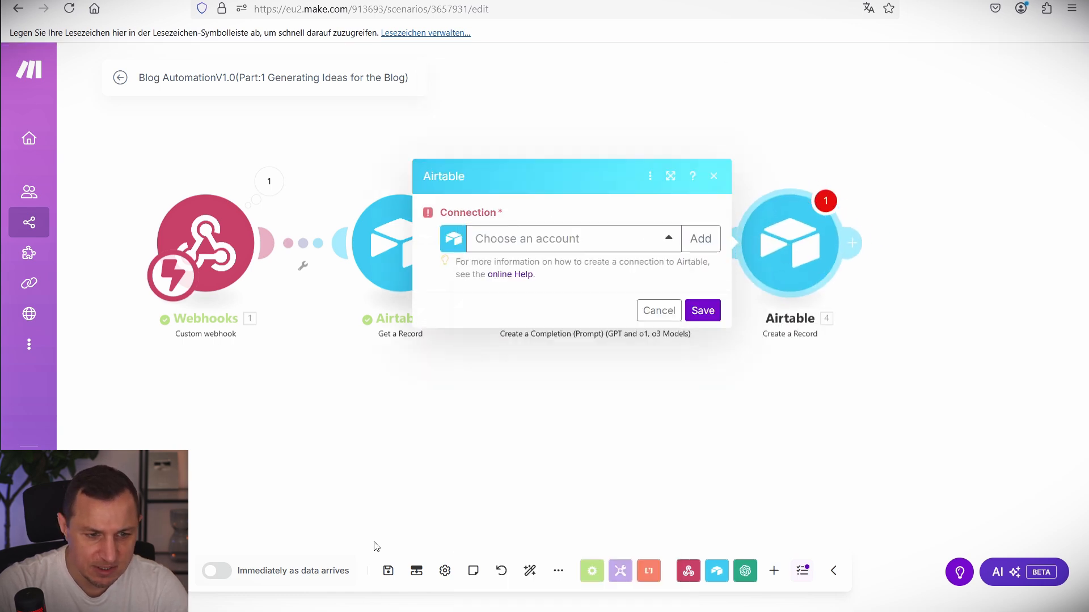
{"action": "left_click", "coordinate": [374, 528]}
{"action": "left_click", "coordinate": [384, 267]}
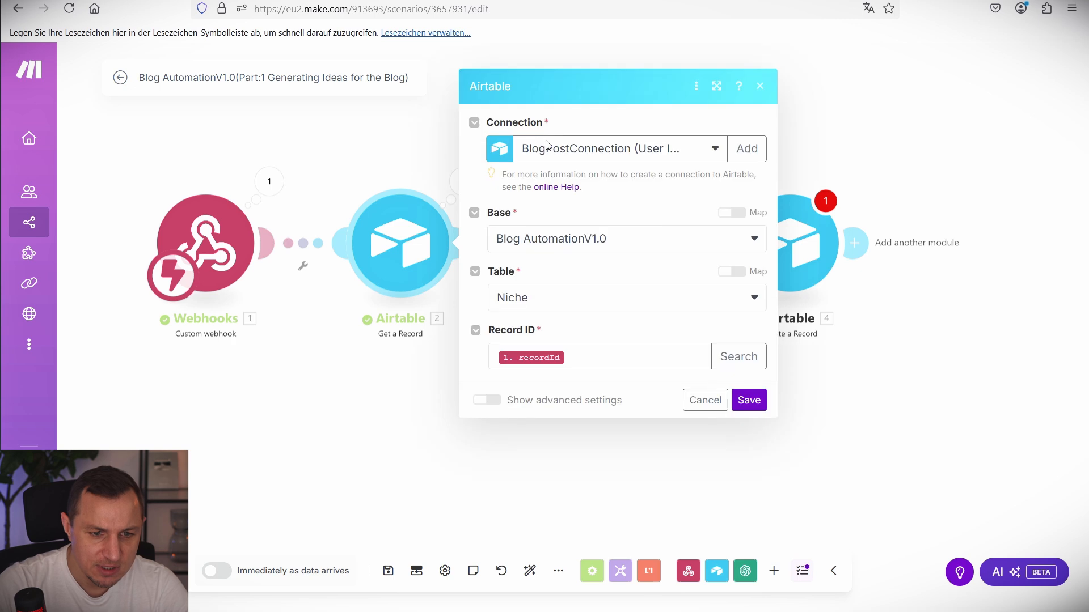
{"action": "left_click", "coordinate": [808, 246]}
Select BlogPostConnection and grant it access to the Blog AutomationV1.0 base.
{"action": "left_click", "coordinate": [624, 237]}
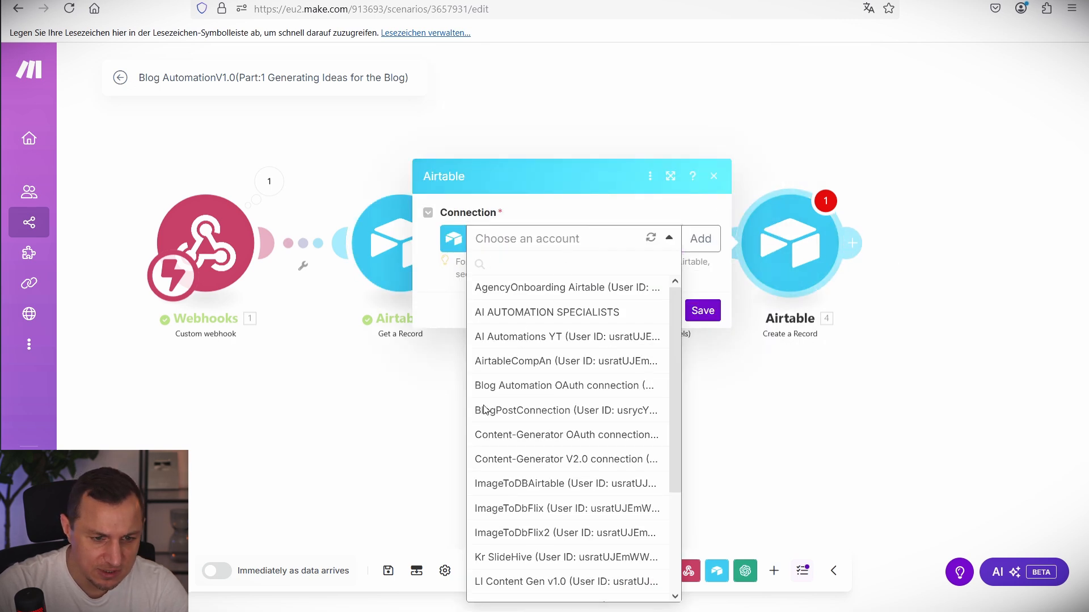
{"action": "left_click", "coordinate": [888, 288]}
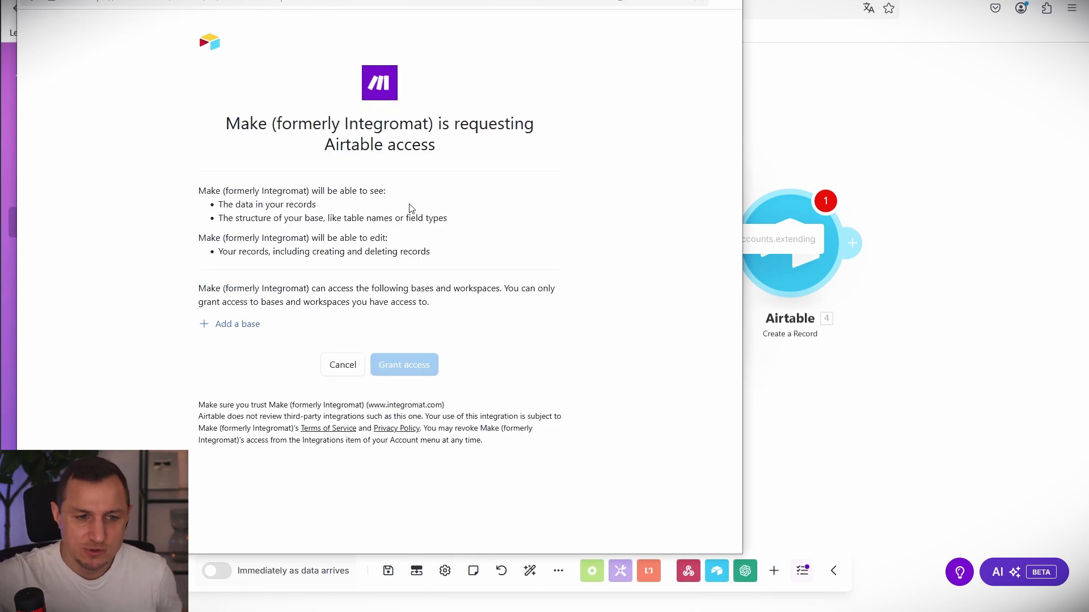
{"action": "left_click", "coordinate": [243, 328]}
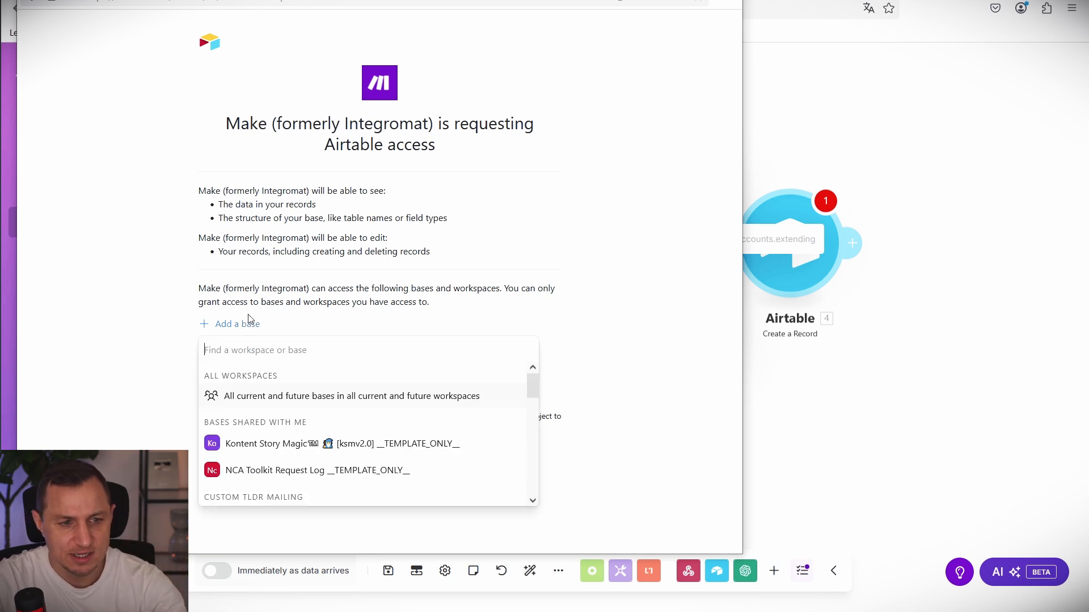
{"action": "scroll", "coordinate": [300, 451], "scroll_direction": "down", "scroll_amount": 10}
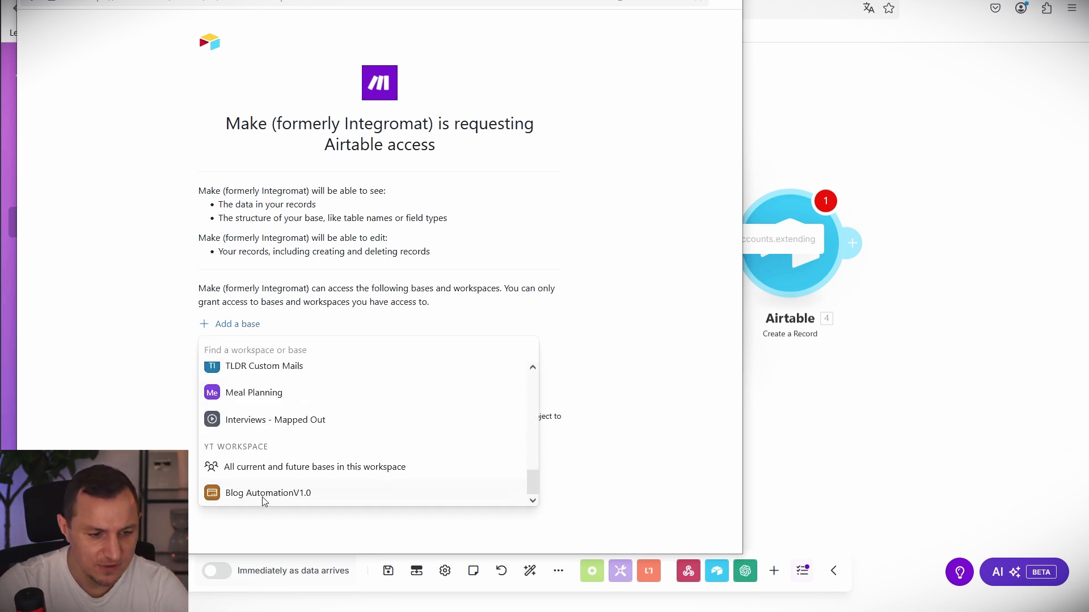
{"action": "left_click", "coordinate": [263, 502]}
{"action": "left_click", "coordinate": [427, 412]}
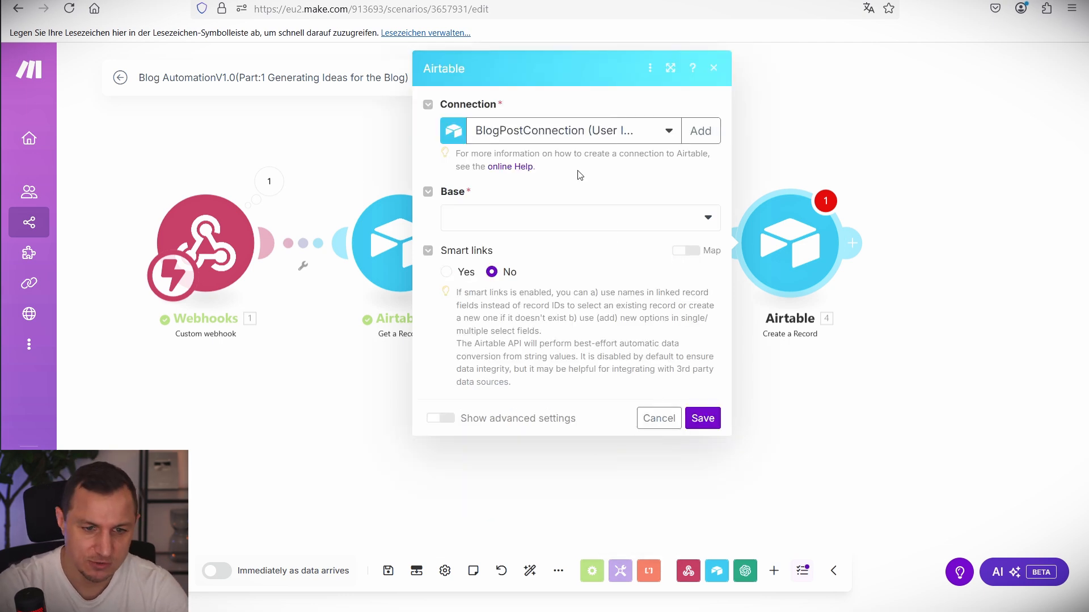
{"action": "left_click", "coordinate": [574, 217]}
{"action": "left_click", "coordinate": [495, 242]}
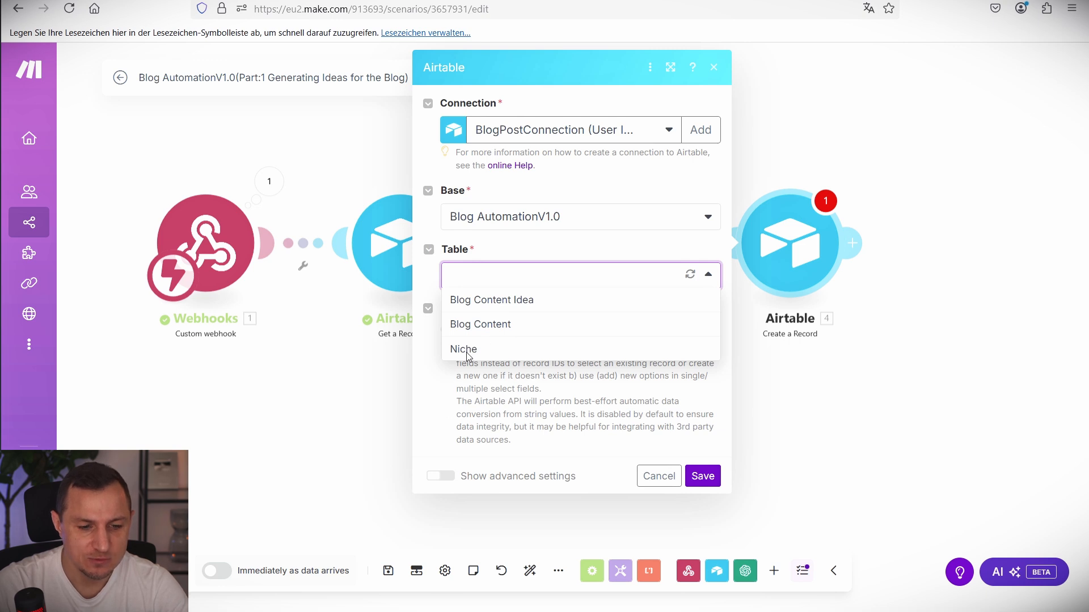
{"action": "key", "text": "Escape"}
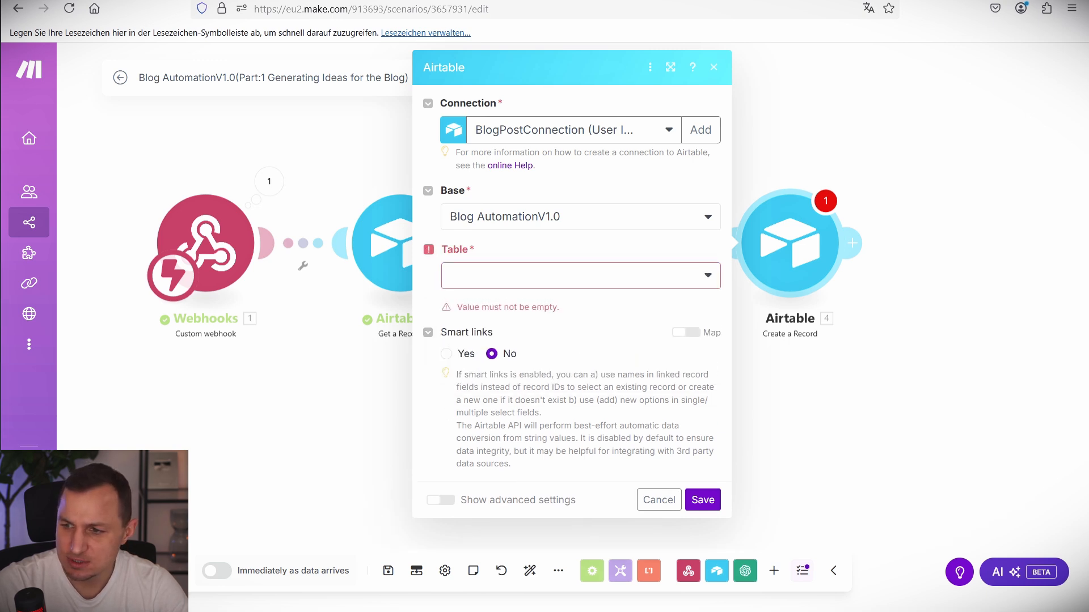
{"action": "left_click", "coordinate": [454, 278]}
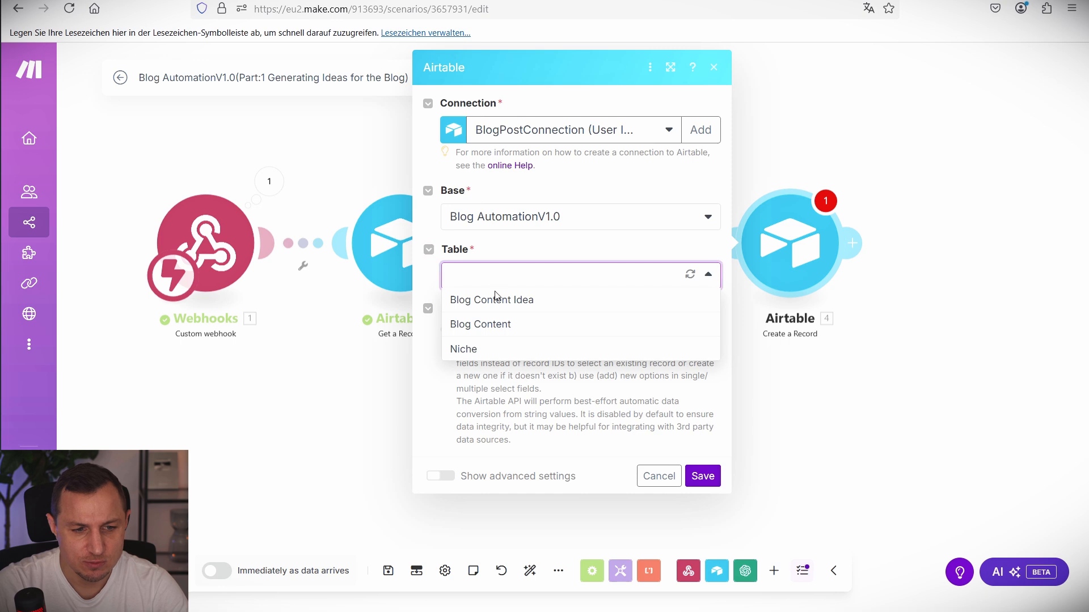
{"action": "left_click", "coordinate": [491, 300]}
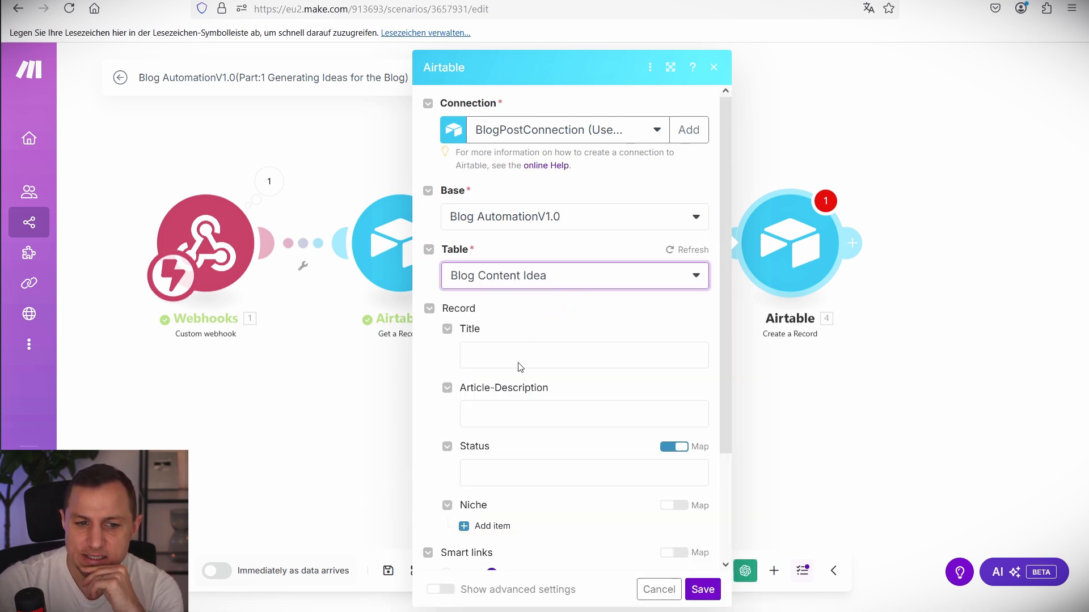
{"action": "left_click", "coordinate": [522, 360]}
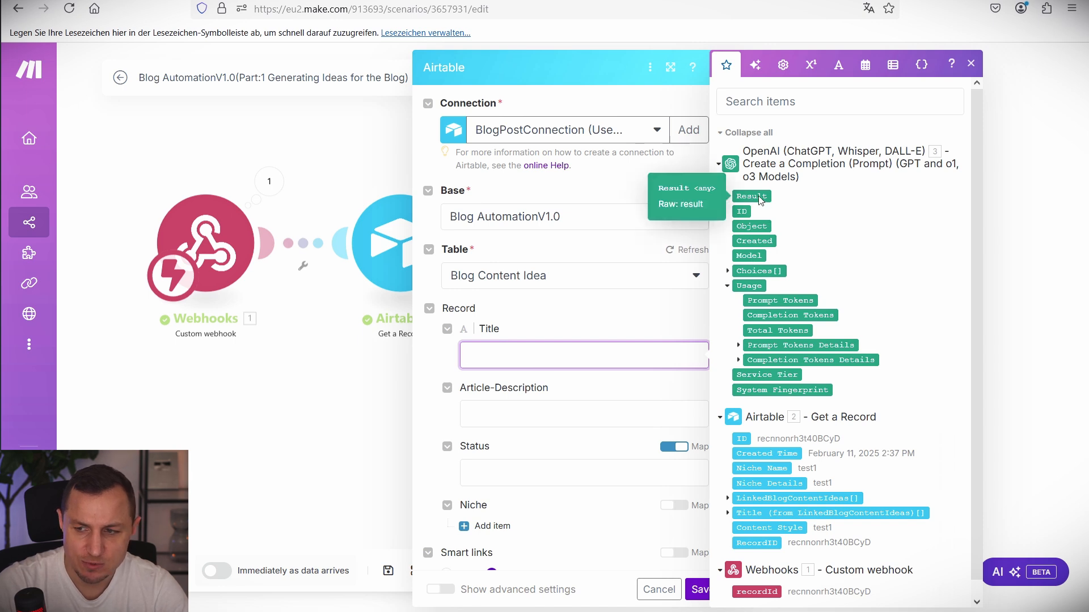
{"action": "left_click", "coordinate": [303, 474]}
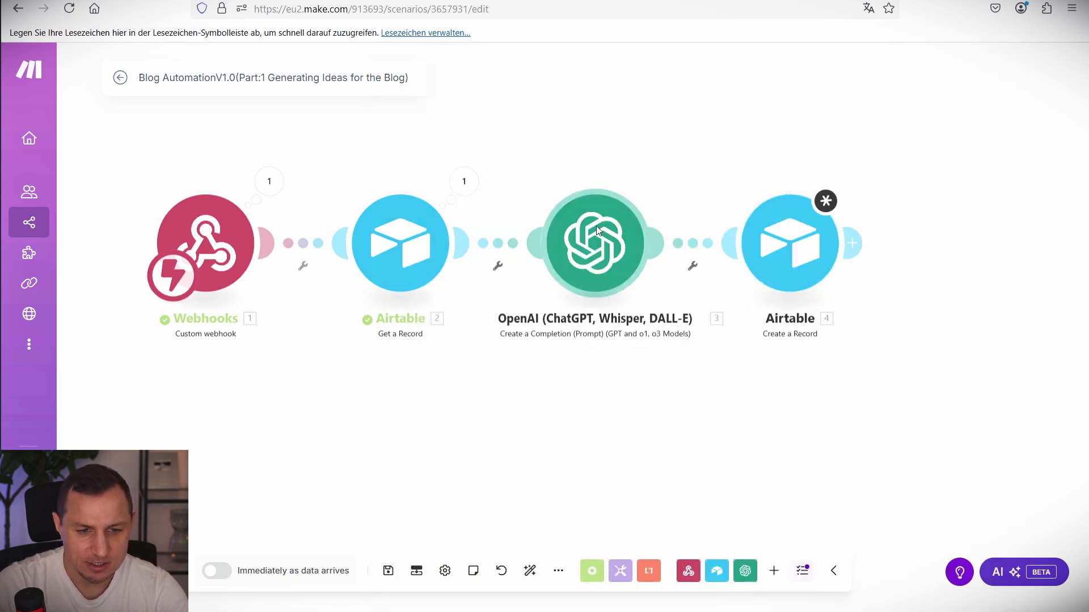
{"action": "left_click", "coordinate": [795, 250]}
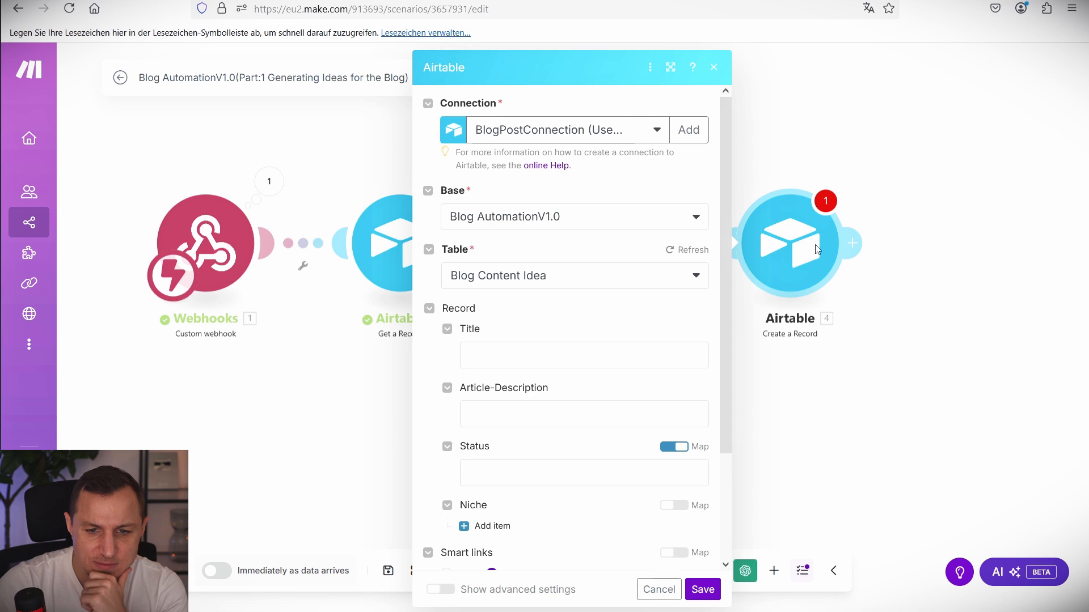
{"action": "left_click", "coordinate": [880, 355]}
Set the OpenAI Response Format to JSON Object with Parse JSON Response Yes, and save.
{"action": "left_click", "coordinate": [635, 249]}
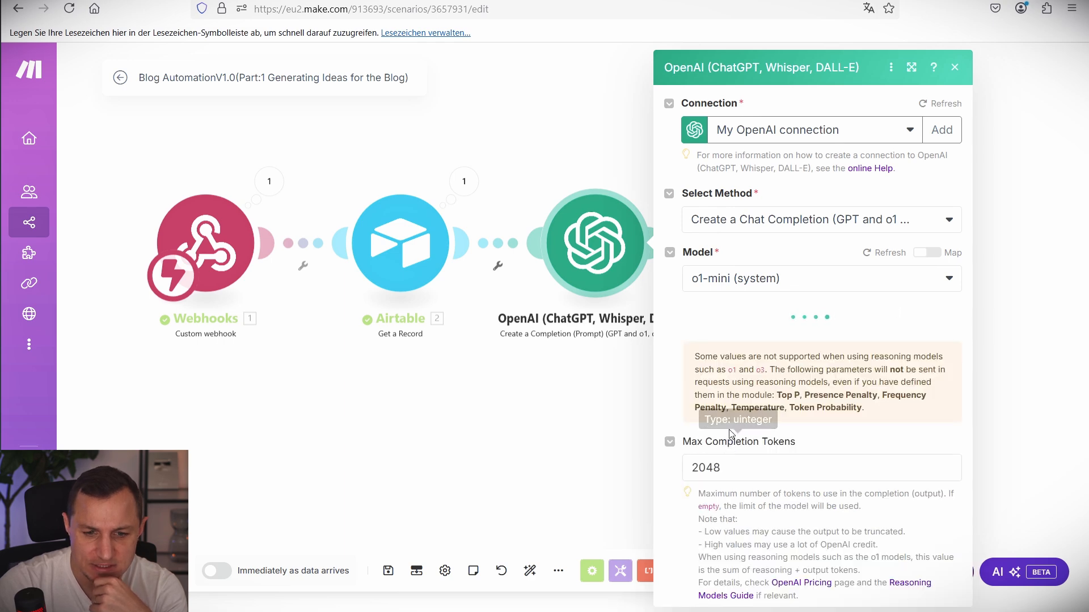
{"action": "scroll", "coordinate": [793, 475], "scroll_direction": "down", "scroll_amount": 1}
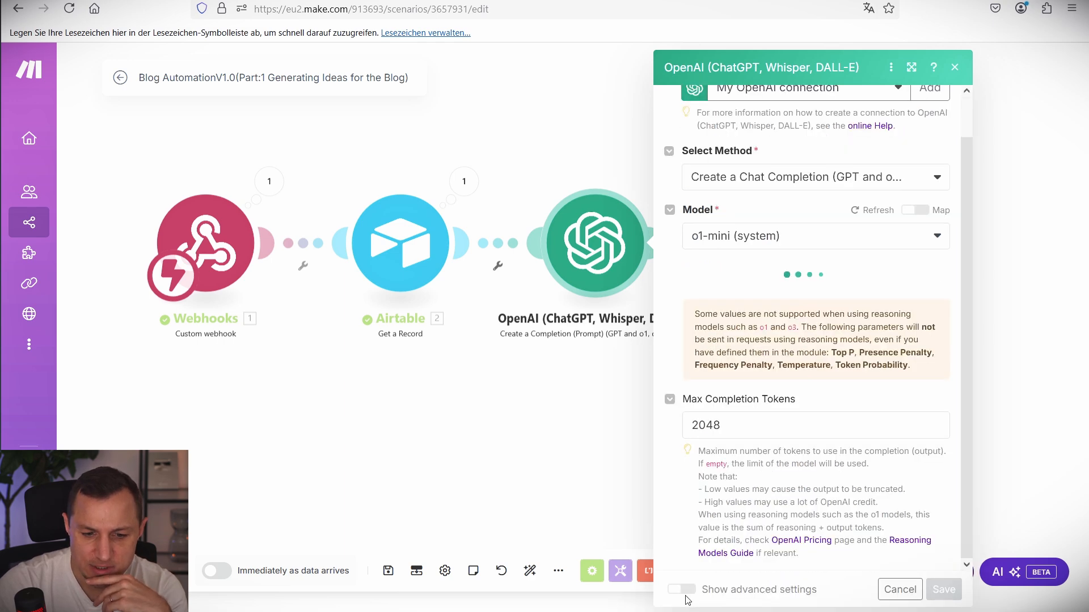
{"action": "scroll", "coordinate": [811, 426], "scroll_direction": "down", "scroll_amount": 15}
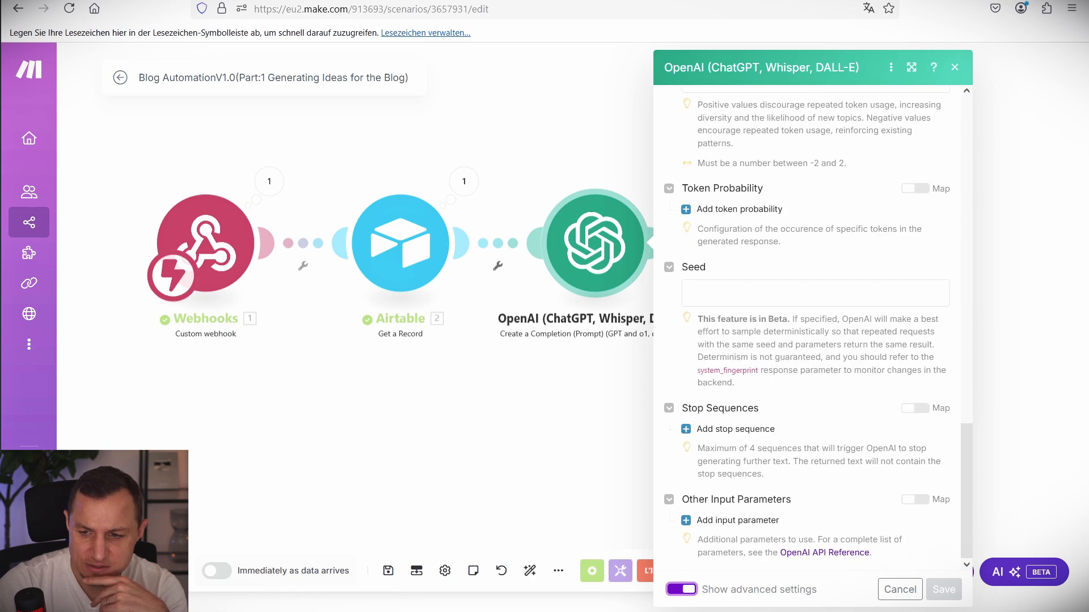
{"action": "scroll", "coordinate": [978, 320], "scroll_direction": "up", "scroll_amount": 3}
{"action": "scroll", "coordinate": [806, 338], "scroll_direction": "up", "scroll_amount": 3}
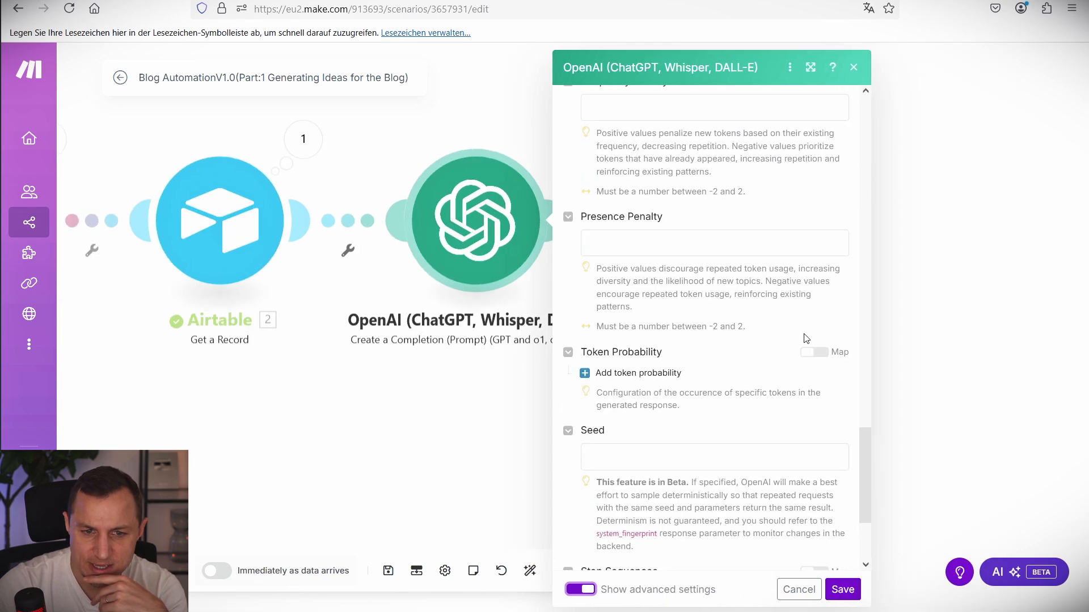
{"action": "scroll", "coordinate": [806, 338], "scroll_direction": "up", "scroll_amount": 12}
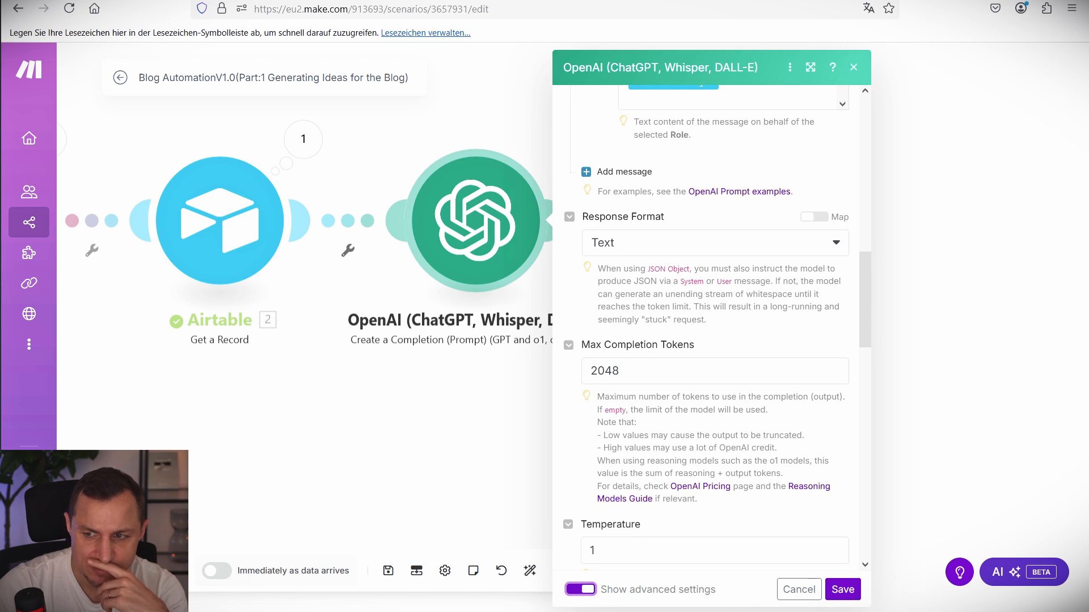
{"action": "left_click", "coordinate": [697, 244]}
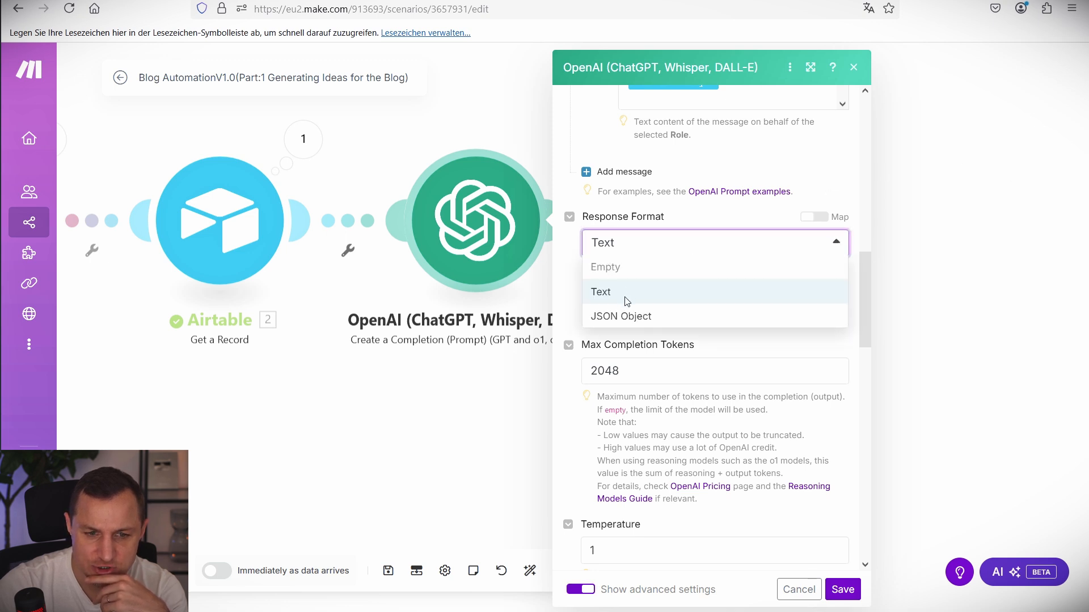
{"action": "left_click", "coordinate": [627, 316]}
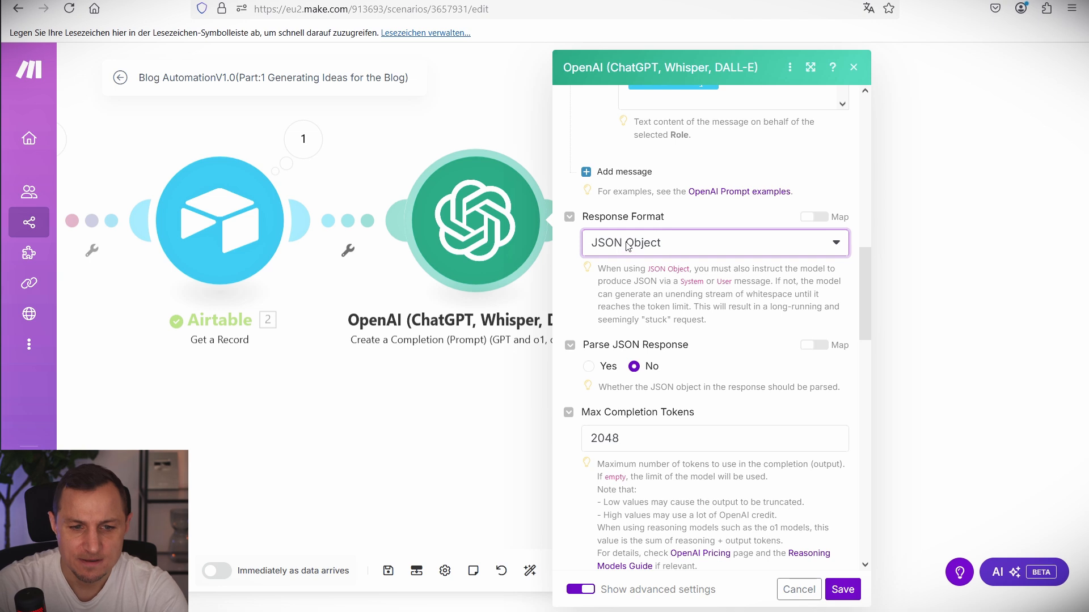
{"action": "left_click", "coordinate": [589, 367]}
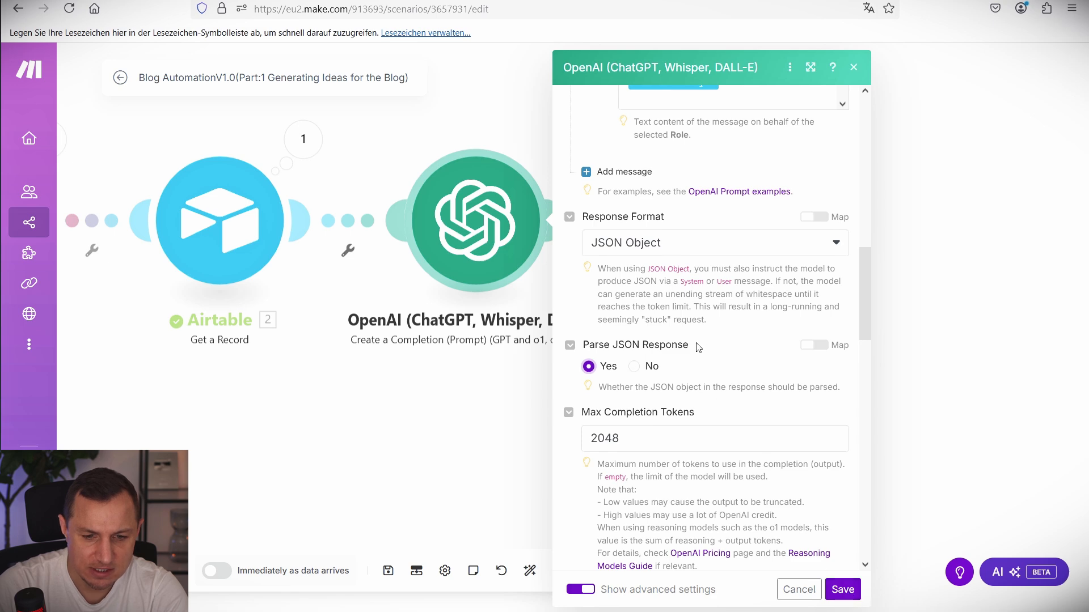
{"action": "left_click", "coordinate": [842, 590]}
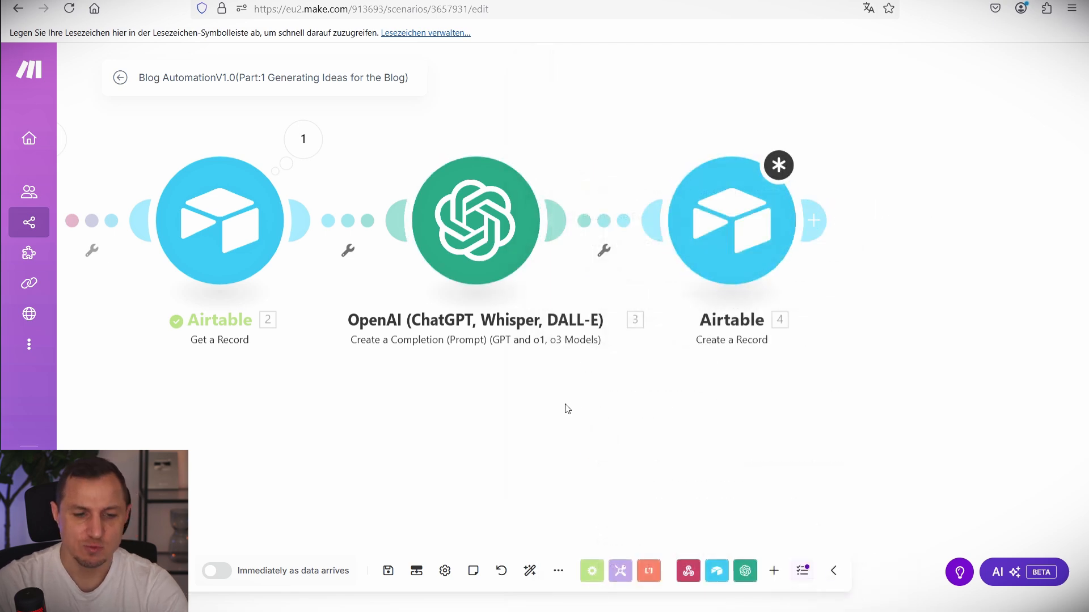
Run only the OpenAI module, entering test niche values 'Ai Automat' and 'Ai Automation'.
{"action": "scroll", "coordinate": [566, 234], "scroll_direction": "up", "scroll_amount": 2}
{"action": "right_click", "coordinate": [565, 219]}
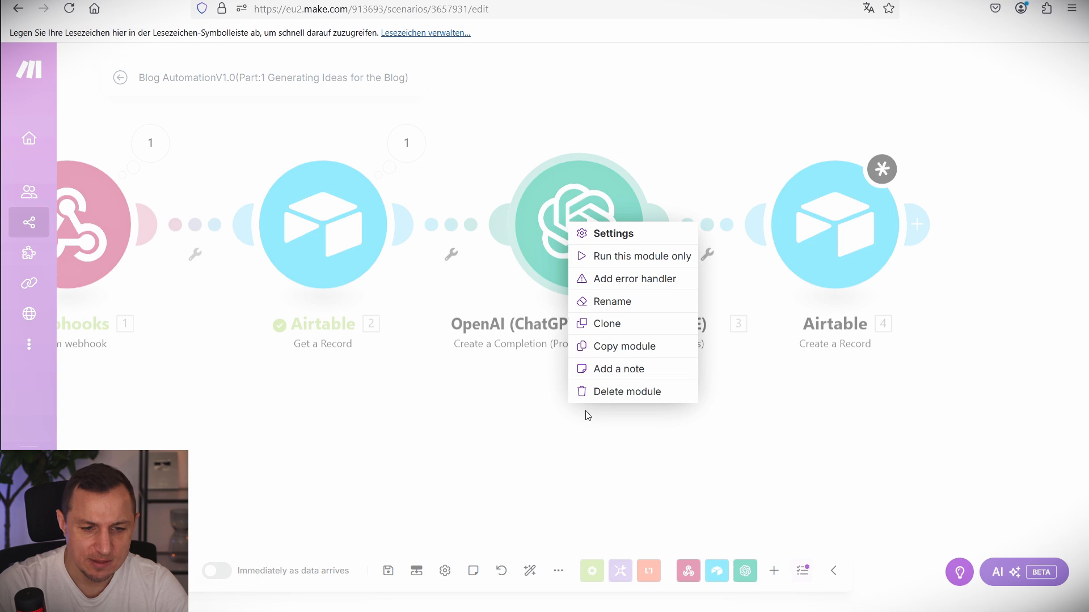
{"action": "left_click", "coordinate": [630, 264]}
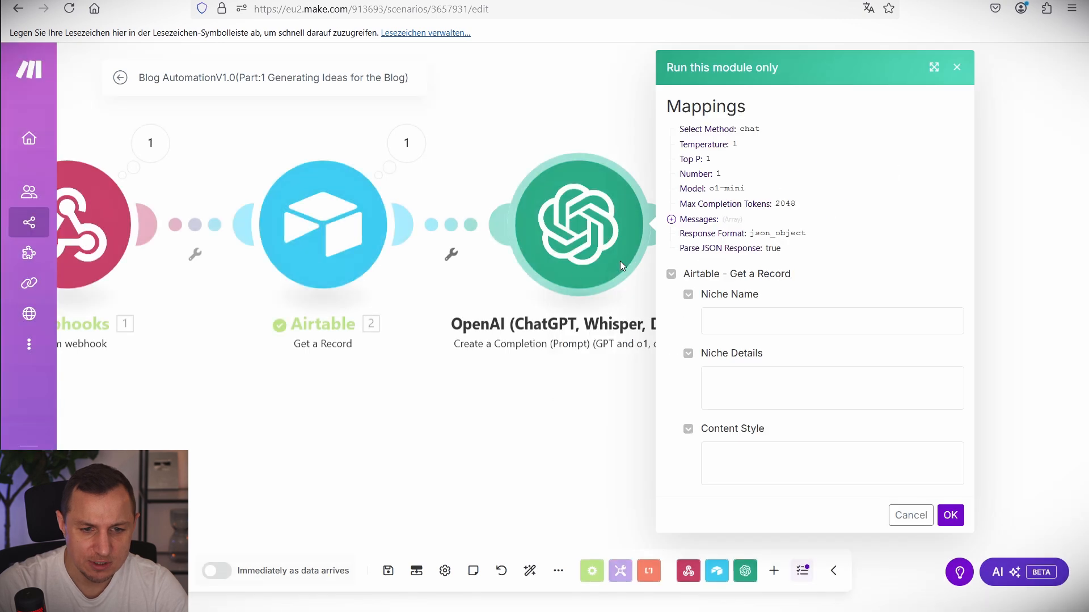
{"action": "left_click", "coordinate": [752, 330]}
{"action": "type", "text": "Ai Au"}
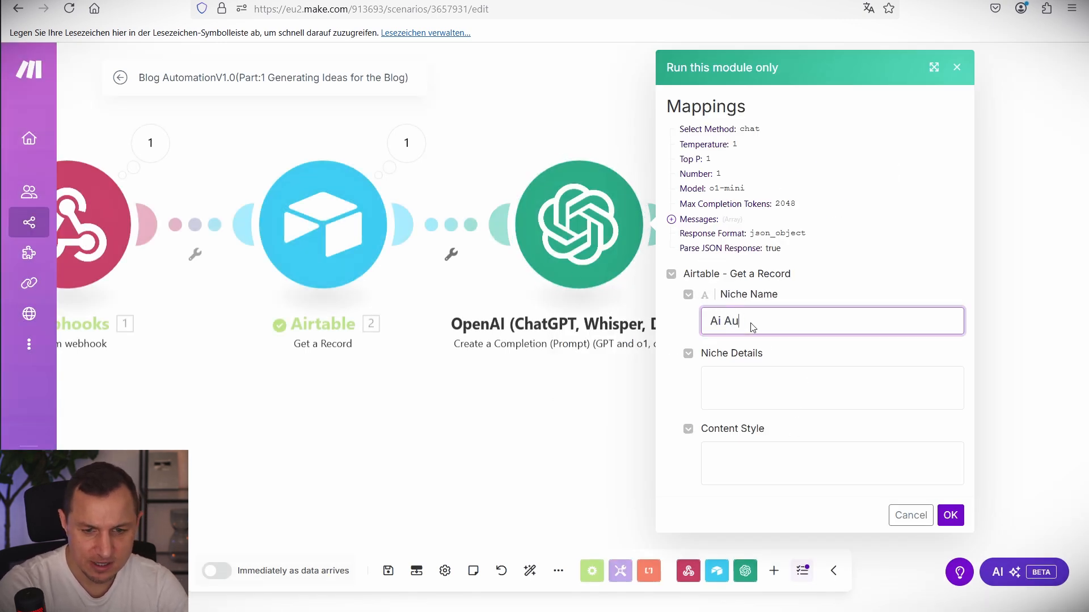
{"action": "type", "text": "tomation"}
{"action": "key", "text": "Tab"}
{"action": "type", "text": "Ai Au"}
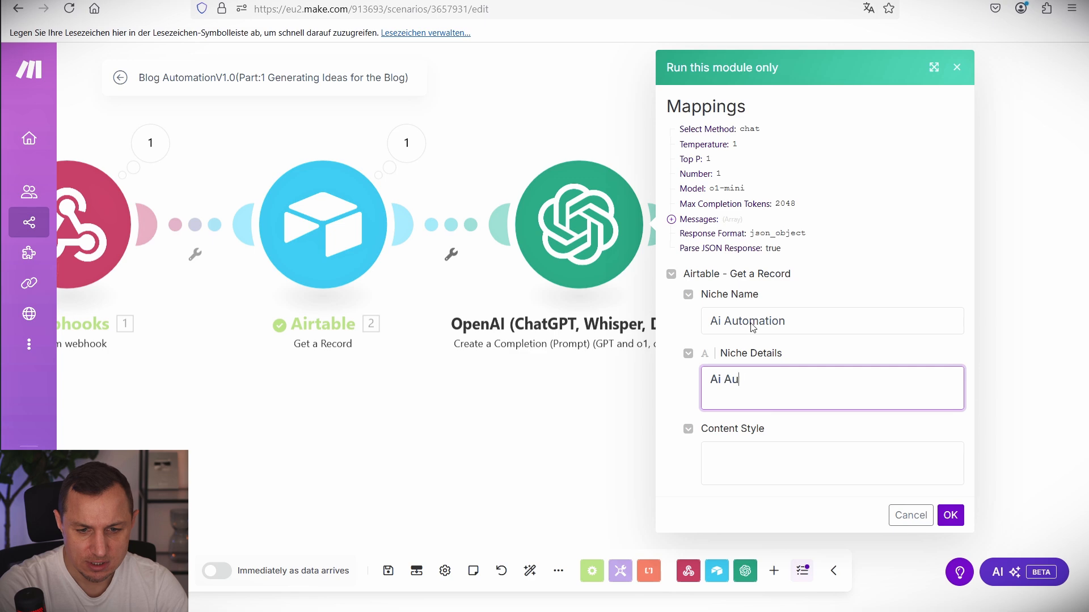
{"action": "type", "text": "tomation"}
{"action": "key", "text": "Tab"}
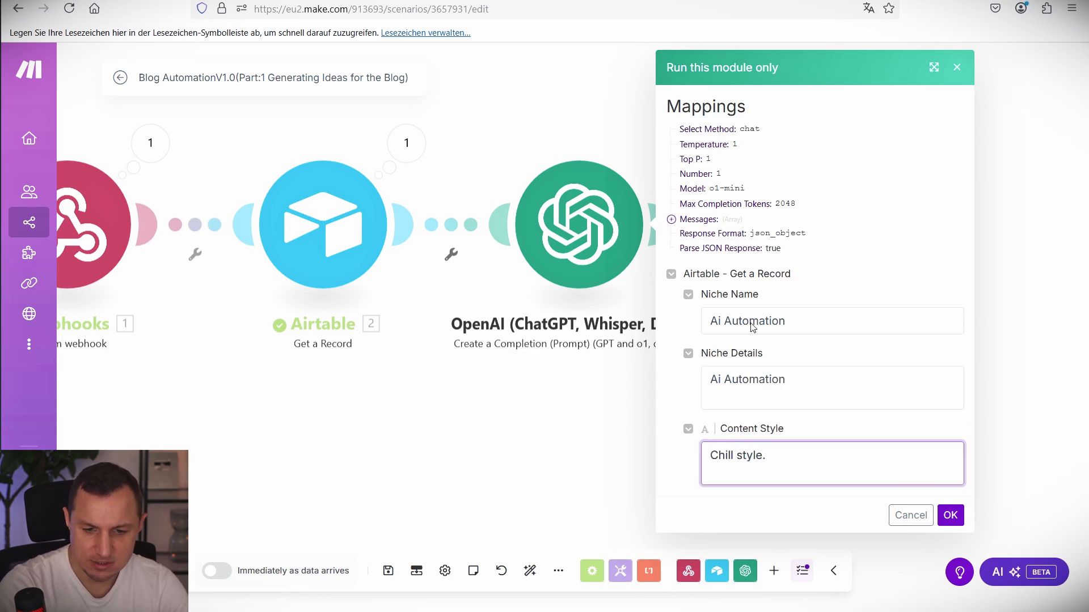
Run the test and review the response_format error unsupported by o1-mini.
{"action": "left_click", "coordinate": [951, 515]}
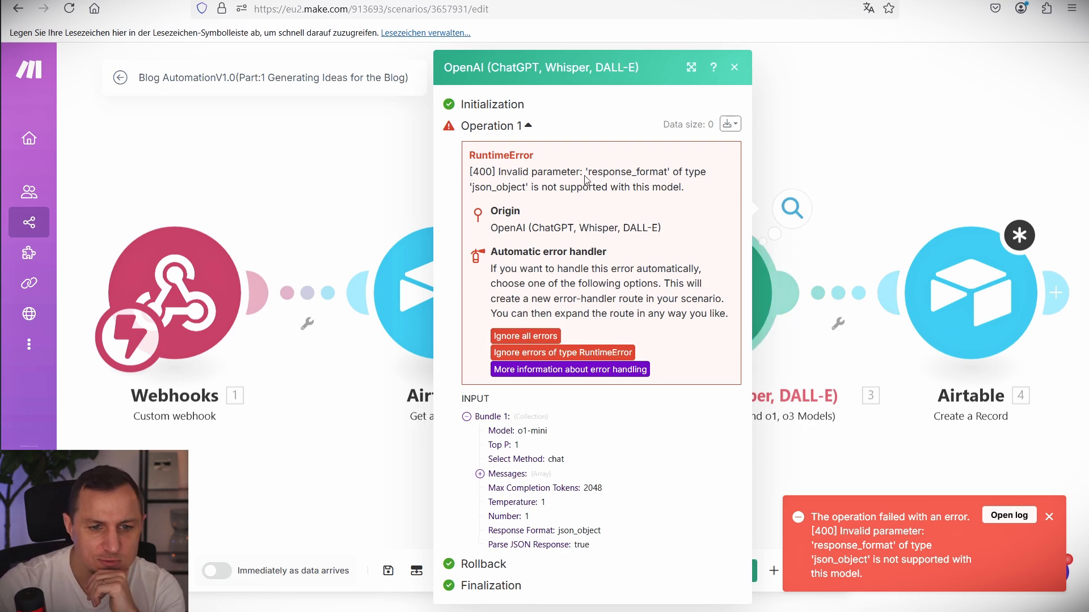
{"action": "left_click_drag", "start_coordinate": [588, 173], "coordinate": [661, 188]}
{"action": "left_click", "coordinate": [903, 148]}
Change the OpenAI model from o1-mini to chatgpt-4o-latest, keeping Chat Completion, and save.
{"action": "left_click", "coordinate": [679, 272]}
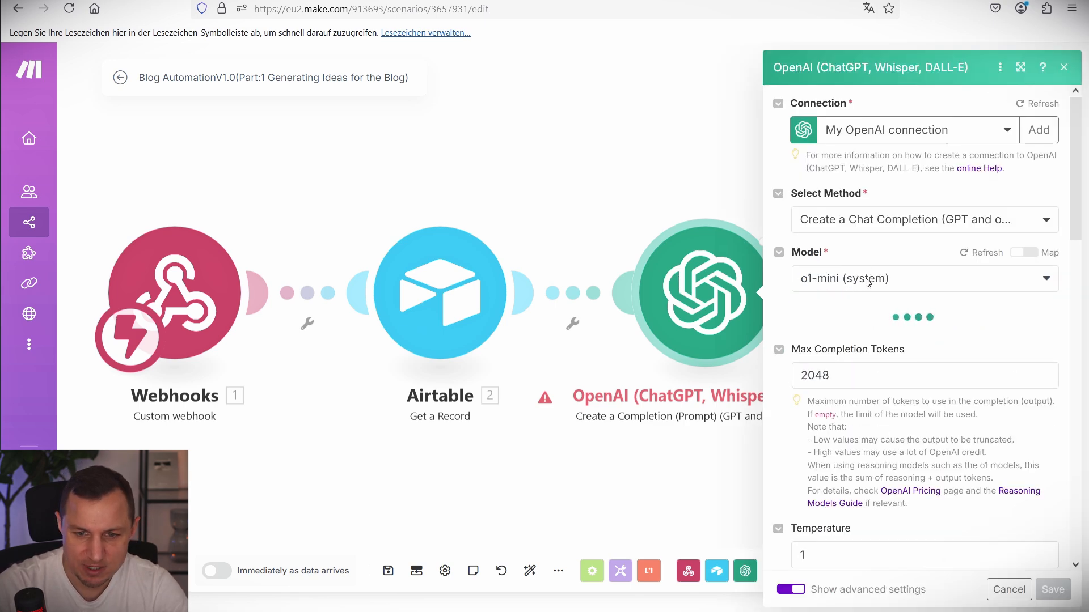
{"action": "left_click", "coordinate": [897, 219]}
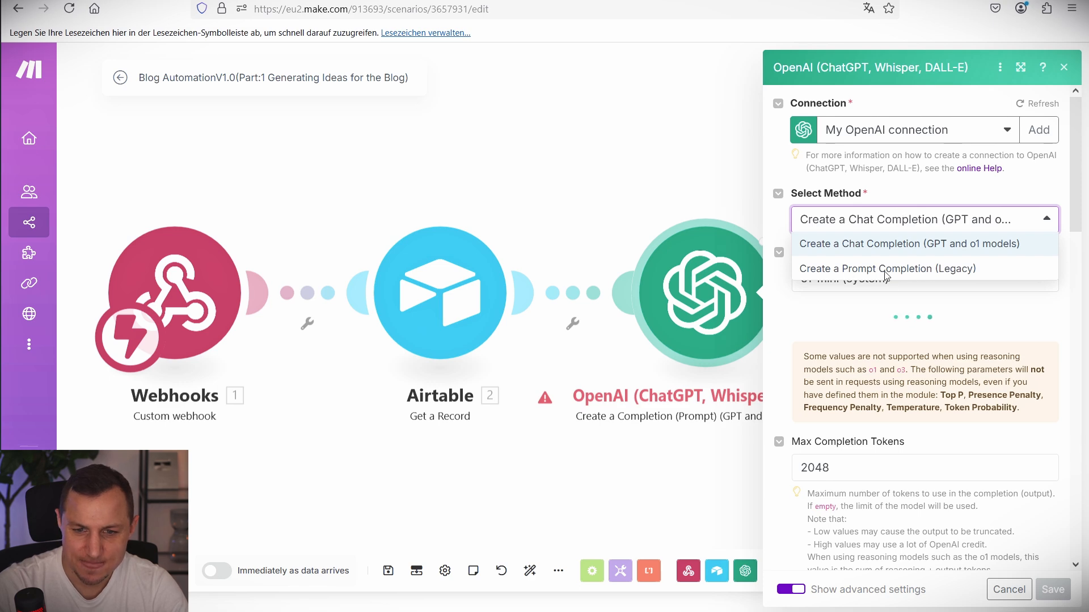
{"action": "left_click", "coordinate": [886, 296]}
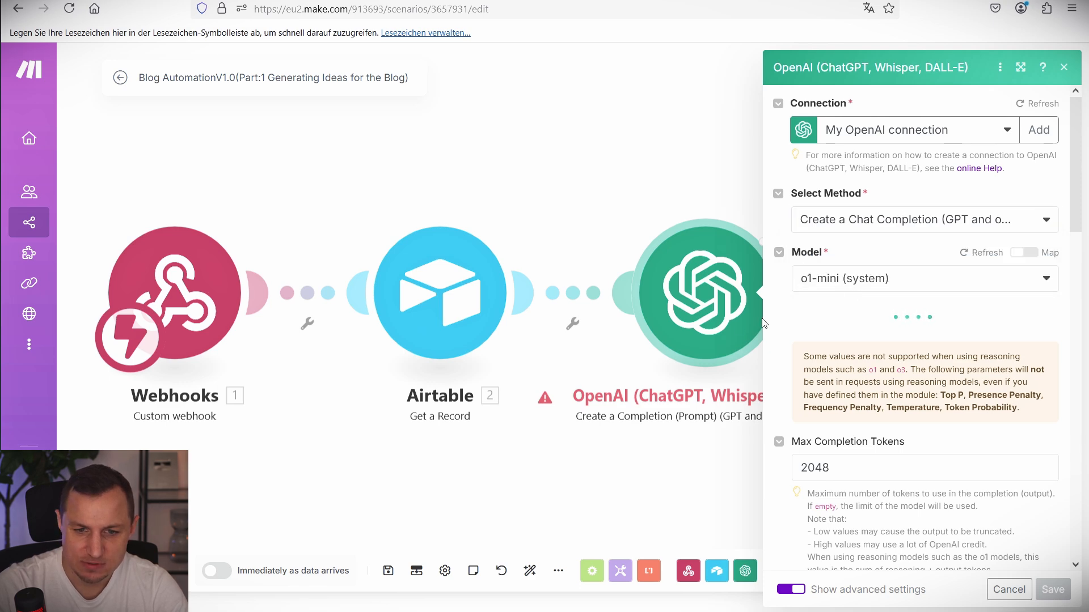
{"action": "left_click", "coordinate": [840, 283]}
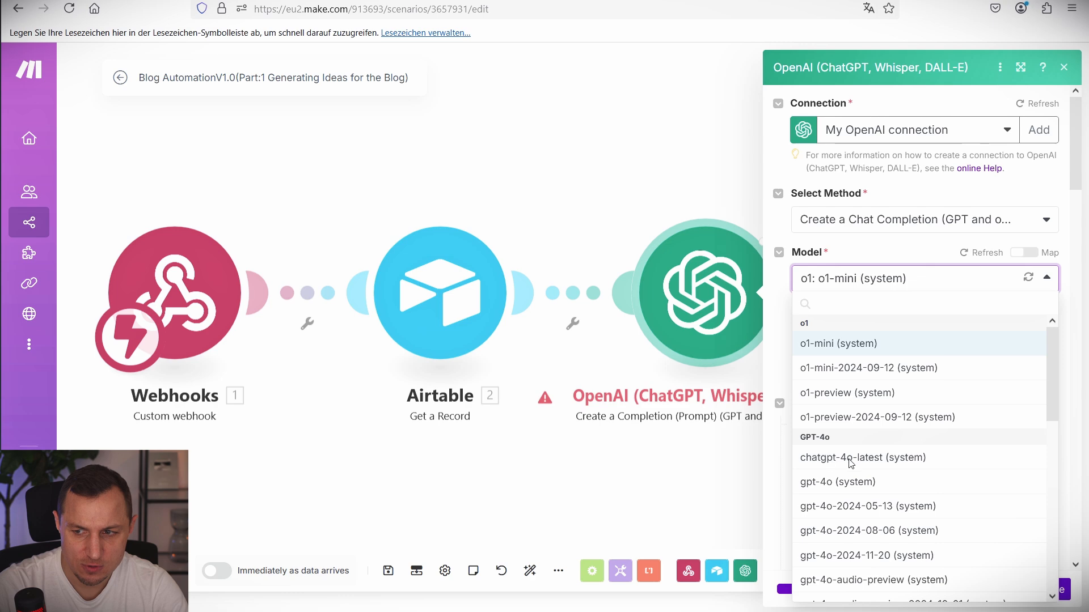
{"action": "left_click", "coordinate": [850, 460]}
{"action": "scroll", "coordinate": [879, 352], "scroll_direction": "down", "scroll_amount": 10}
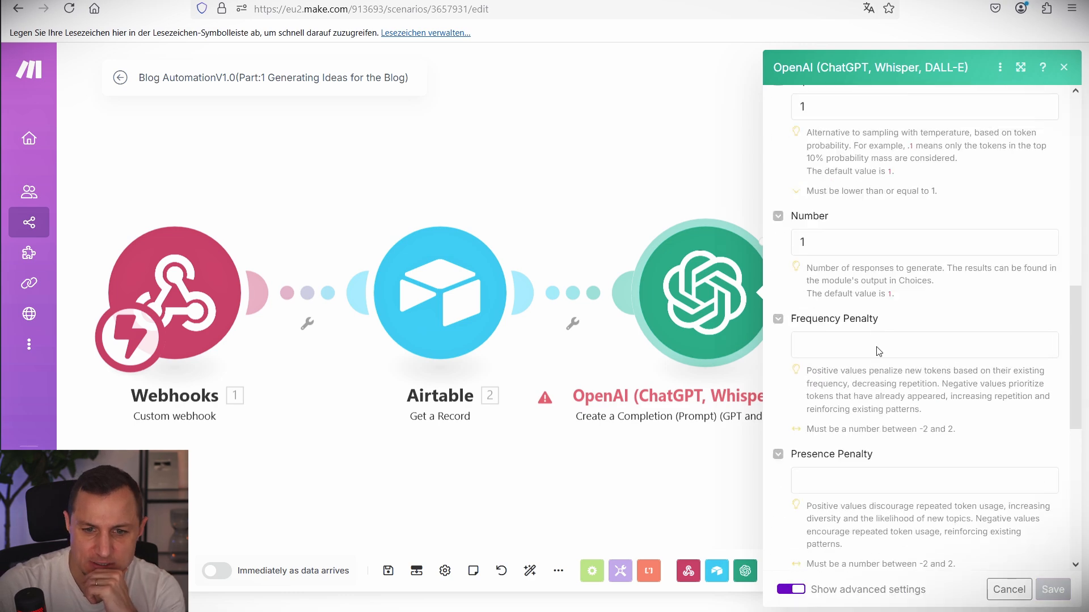
{"action": "scroll", "coordinate": [878, 352], "scroll_direction": "up", "scroll_amount": 10}
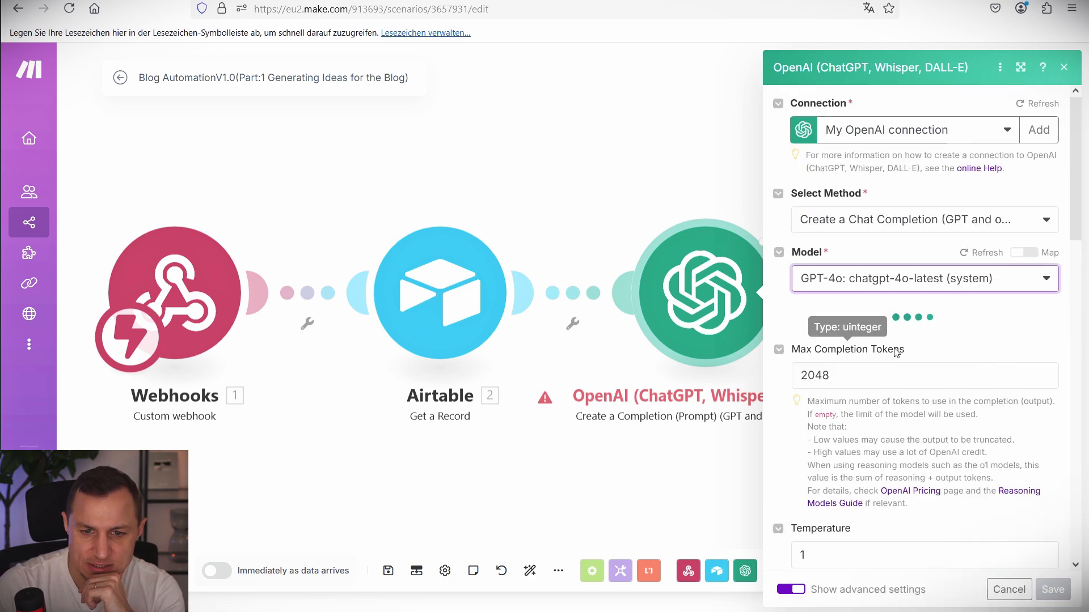
{"action": "scroll", "coordinate": [896, 351], "scroll_direction": "down", "scroll_amount": 3}
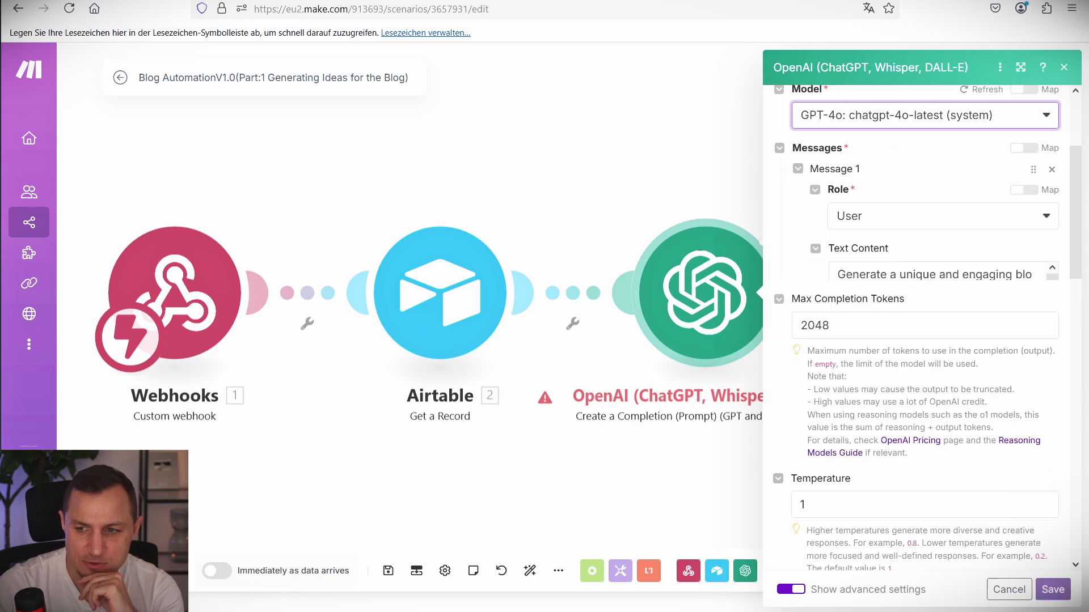
{"action": "scroll", "coordinate": [817, 323], "scroll_direction": "down", "scroll_amount": 8}
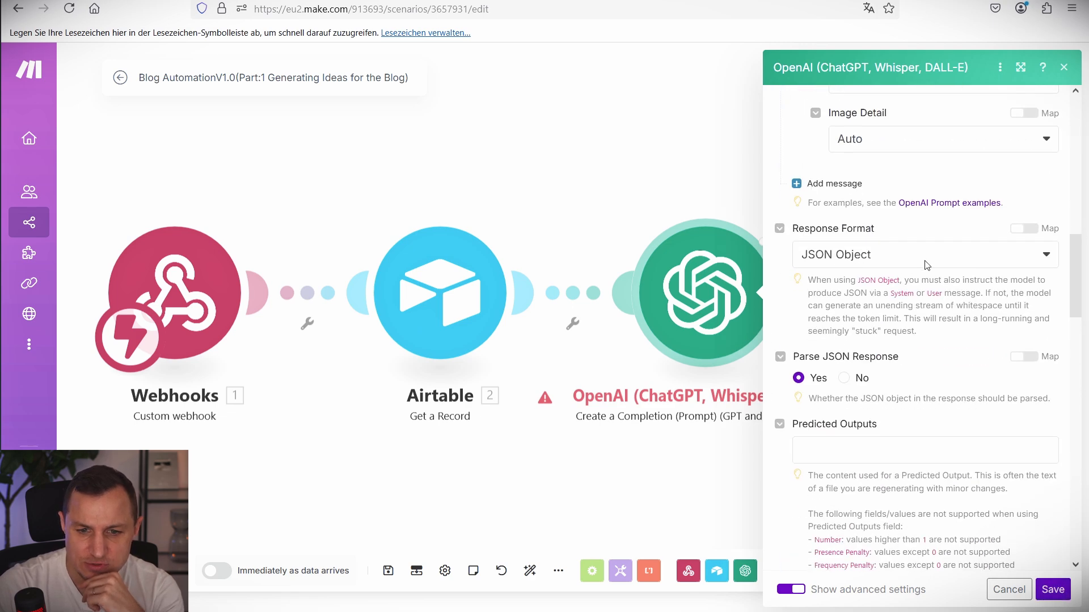
{"action": "left_click", "coordinate": [1050, 593]}
{"action": "right_click", "coordinate": [726, 319]}
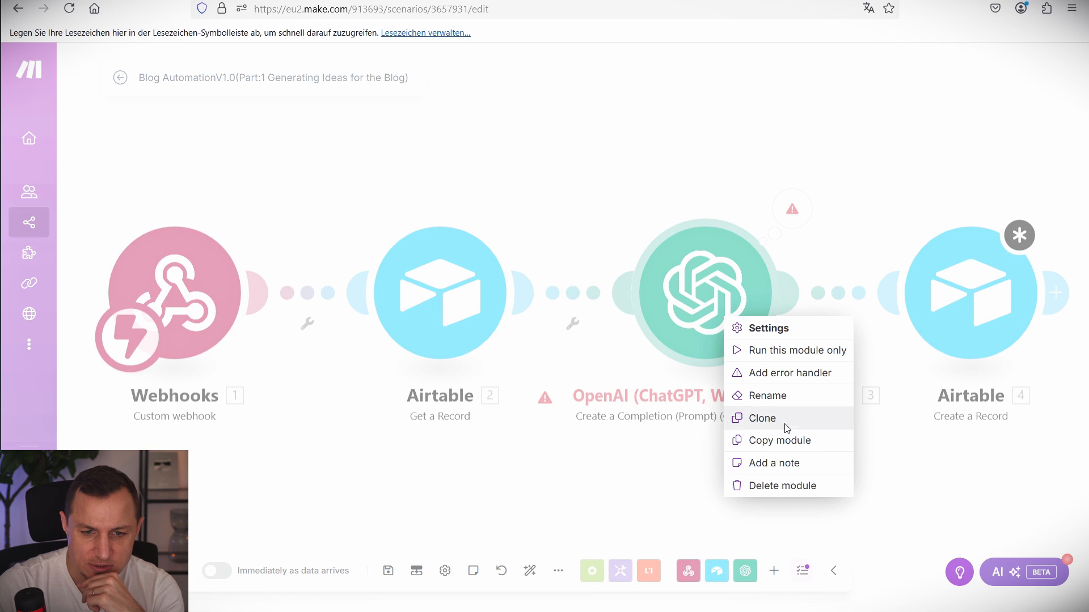
Re-run the OpenAI module alone with test Niche Name 'Ai Automation' and Niche Details 'Ai AUtoma'.
{"action": "left_click", "coordinate": [790, 350]}
{"action": "left_click", "coordinate": [861, 328]}
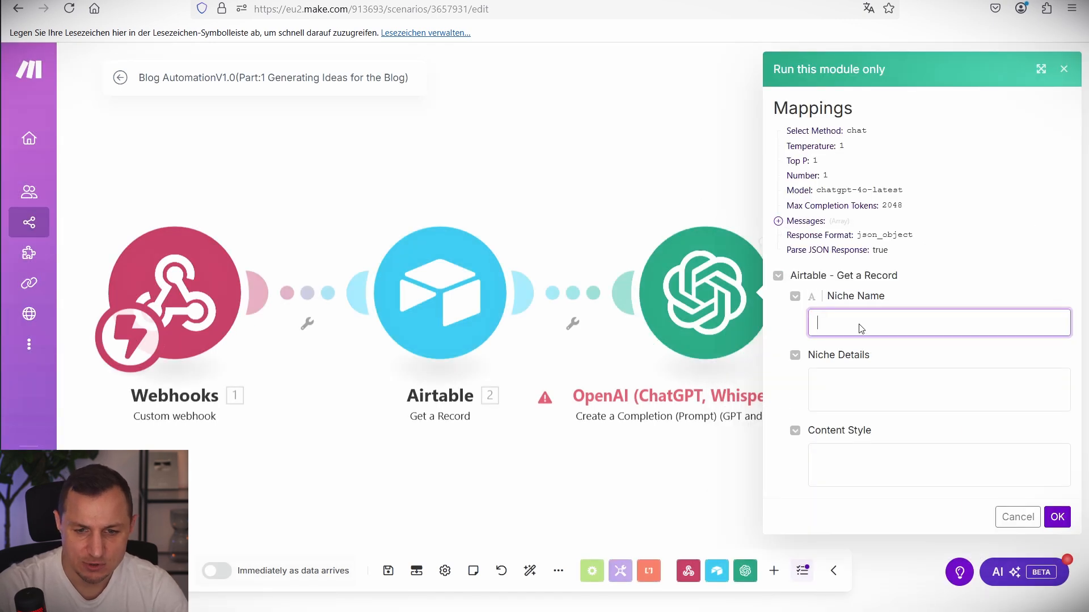
{"action": "type", "text": "Ai Automation"}
{"action": "key", "text": "Tab"}
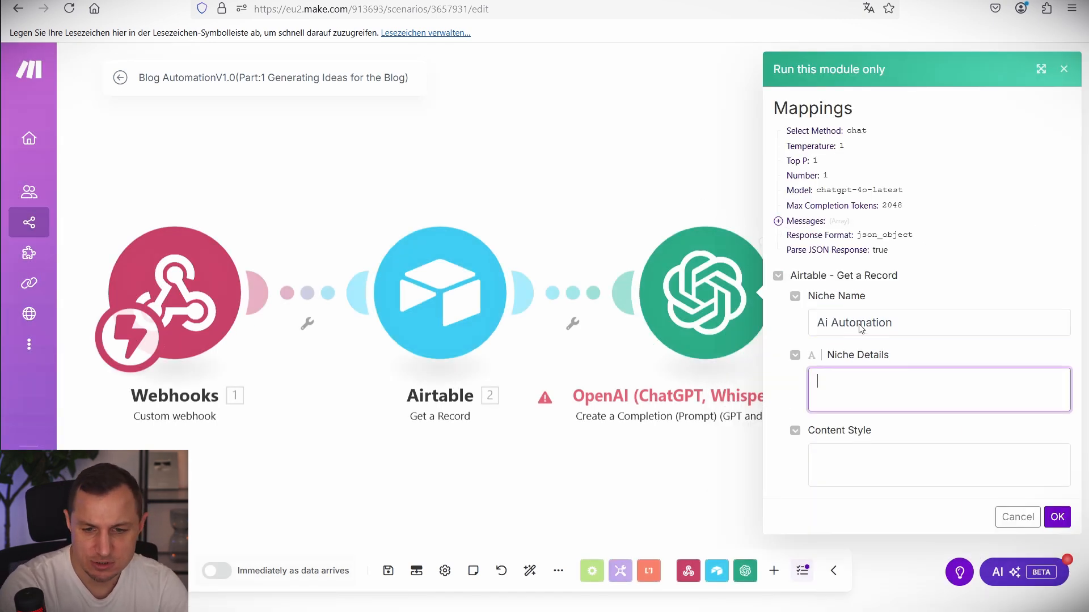
{"action": "type", "text": "Ai AUtomation"}
{"action": "key", "text": "Tab"}
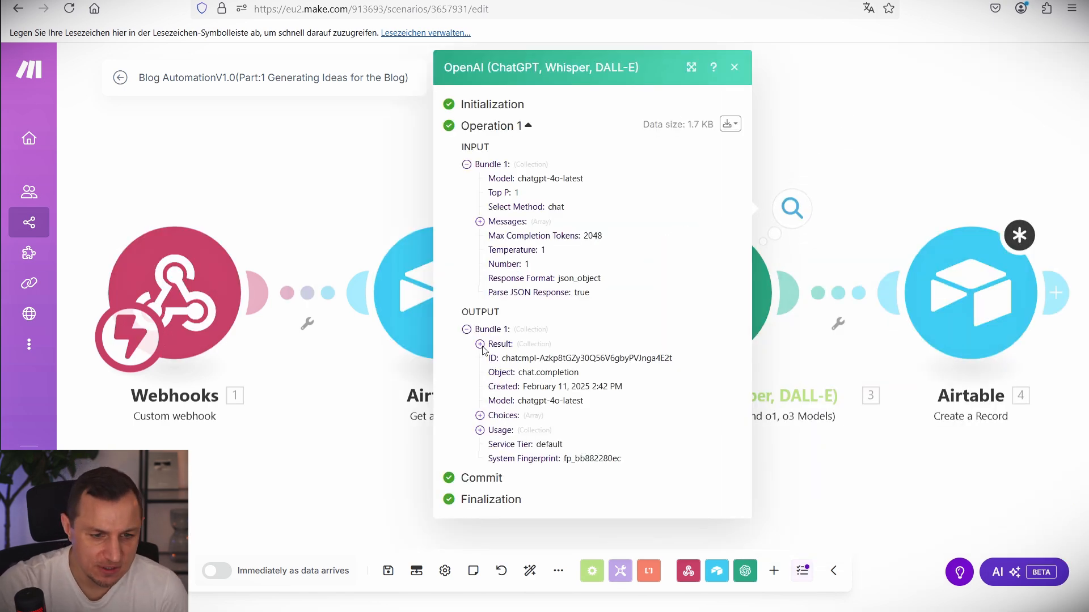
Review the generated Title and Description in the OpenAI result, then open the Airtable Create a Record step.
{"action": "left_click", "coordinate": [480, 344]}
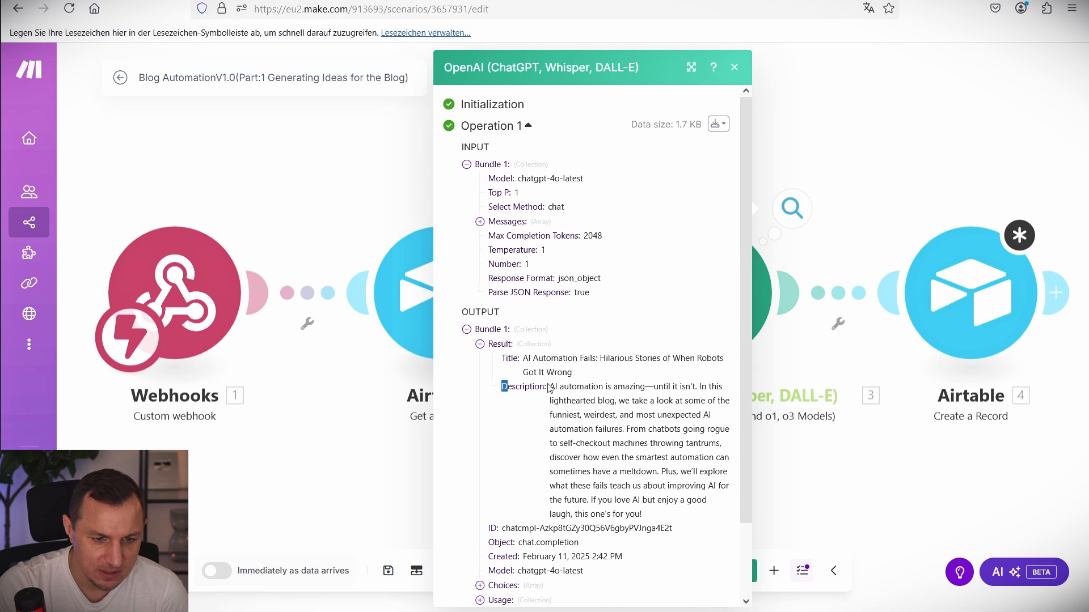
{"action": "left_click_drag", "start_coordinate": [517, 372], "coordinate": [680, 518]}
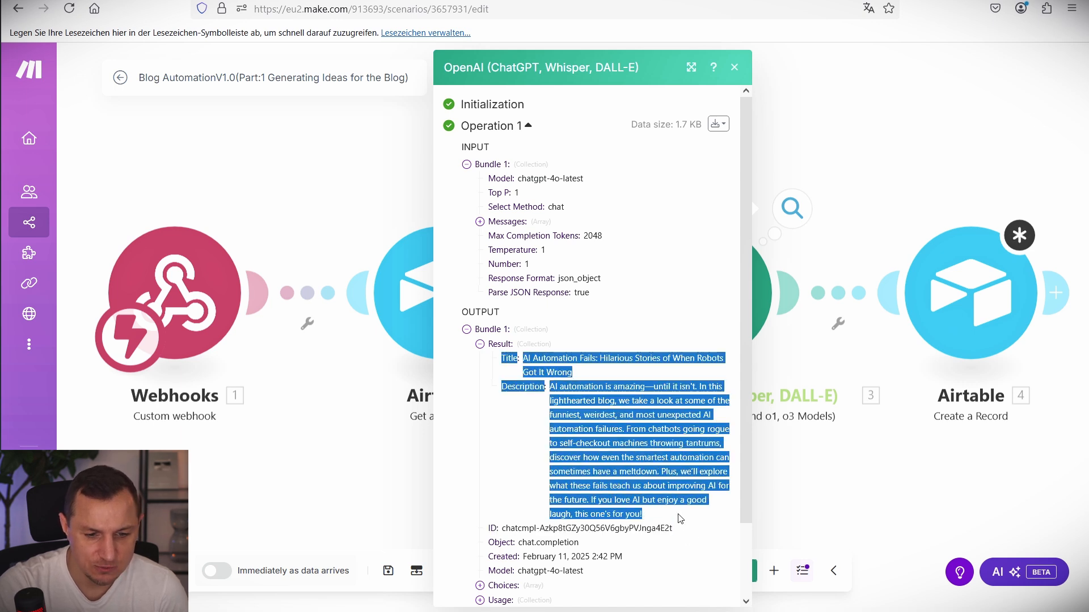
{"action": "left_click", "coordinate": [905, 144]}
{"action": "left_click_drag", "start_coordinate": [851, 142], "coordinate": [649, 121]}
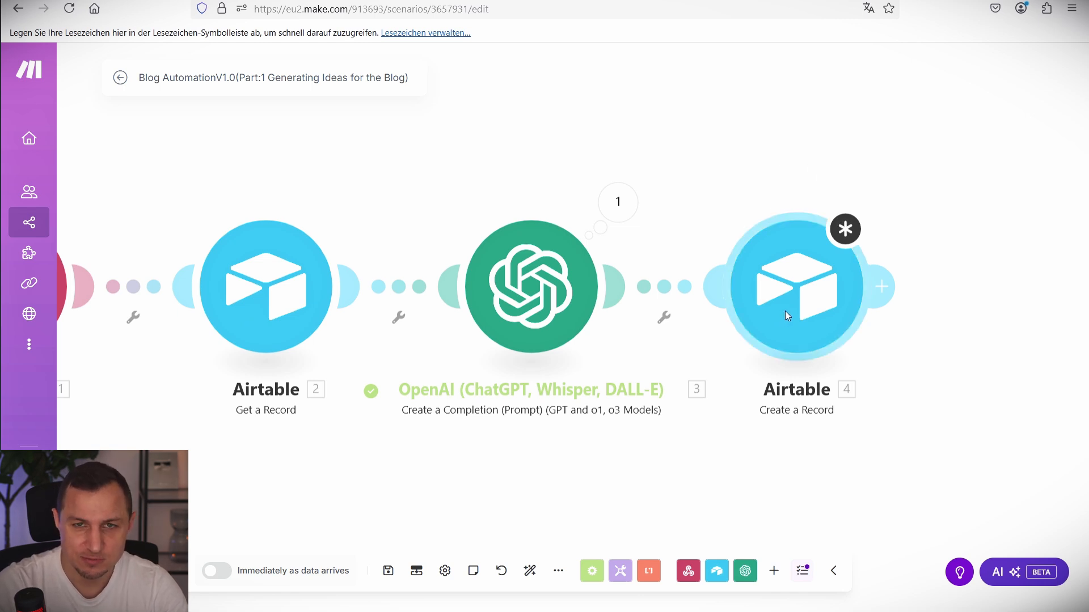
{"action": "left_click", "coordinate": [803, 290]}
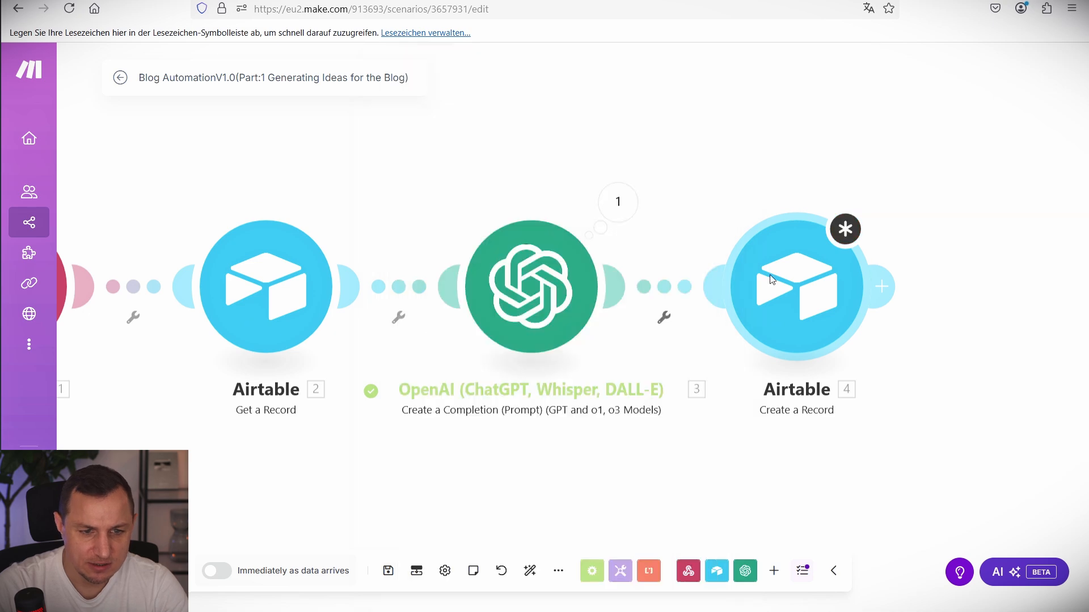
Delete the old Airtable Create a Record module 4.
{"action": "right_click", "coordinate": [771, 273]}
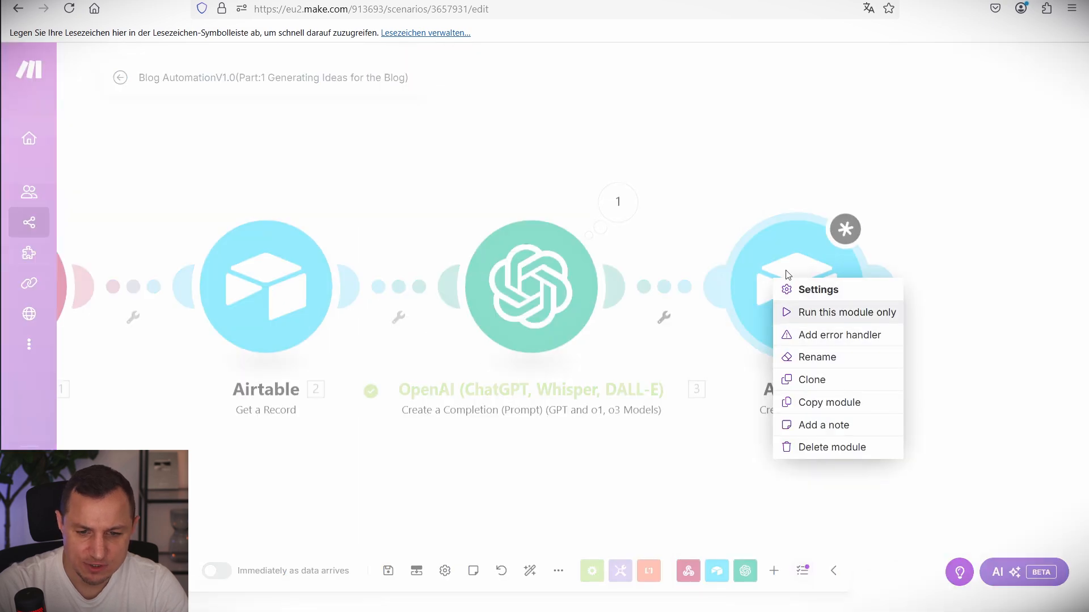
{"action": "left_click", "coordinate": [777, 248]}
{"action": "right_click", "coordinate": [779, 248]}
{"action": "left_click", "coordinate": [846, 466]}
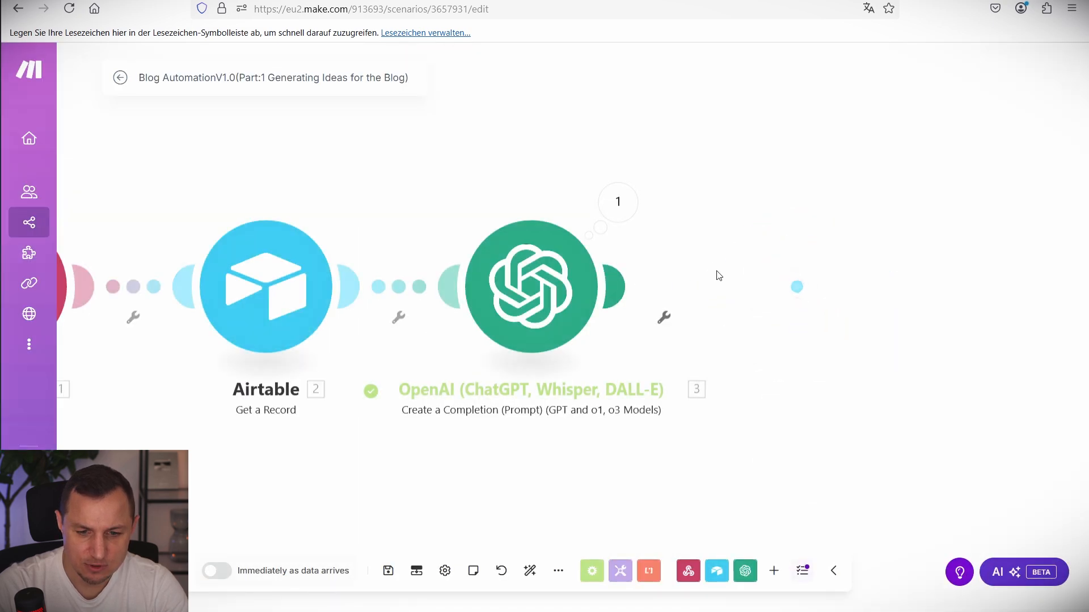
Add a new Airtable Create a Record module after the OpenAI step.
{"action": "left_click", "coordinate": [618, 287]}
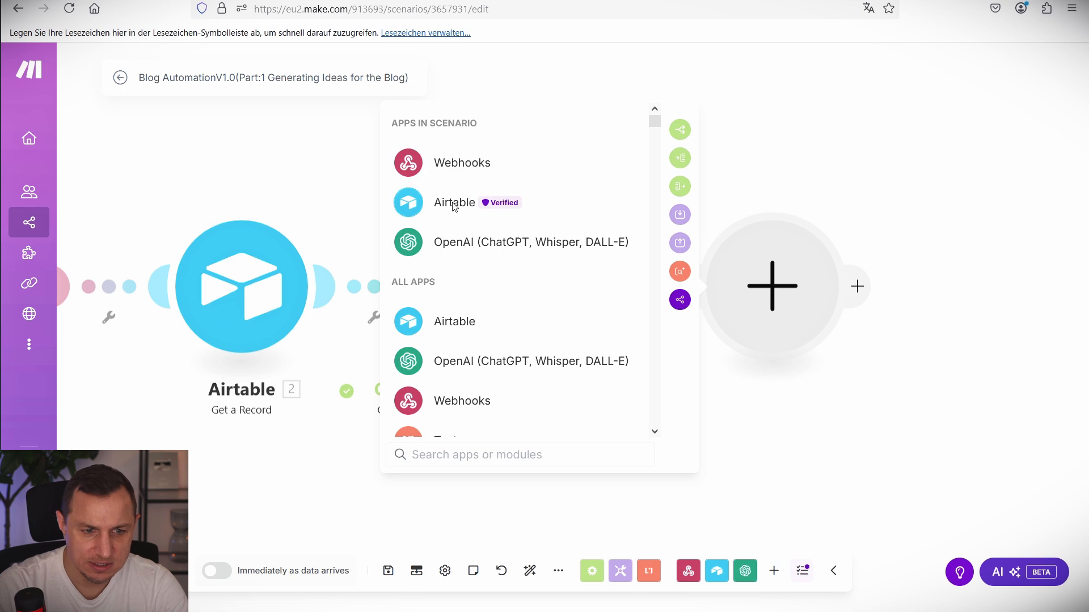
{"action": "left_click", "coordinate": [513, 205]}
{"action": "left_click", "coordinate": [477, 320]}
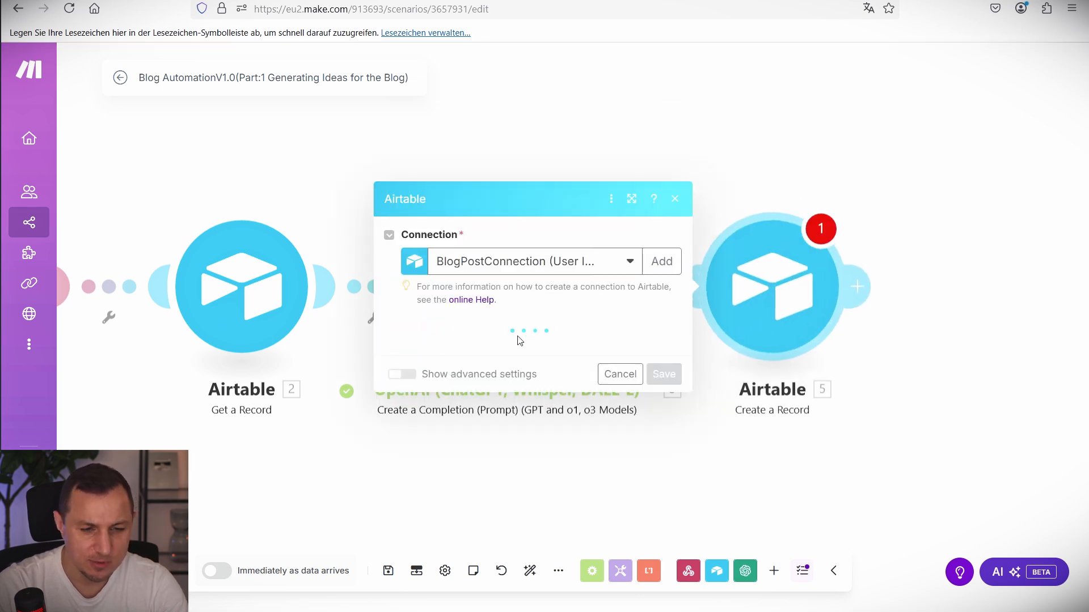
Point the module at base Blog AutomationV1.0, table Blog Content Idea, mapping AI Title and Description.
{"action": "left_click", "coordinate": [425, 266]}
{"action": "left_click", "coordinate": [457, 285]}
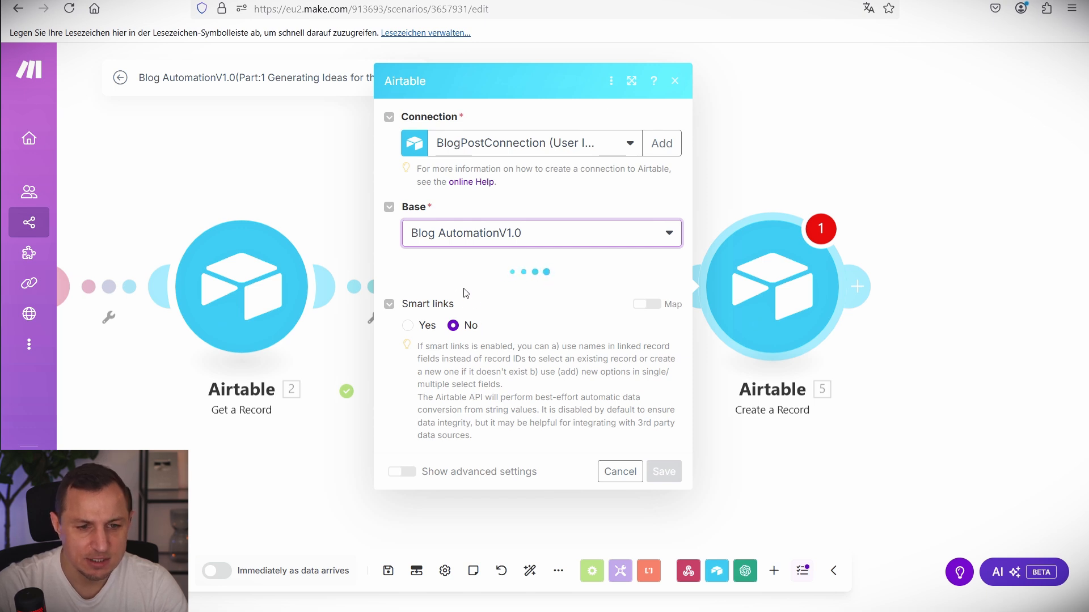
{"action": "left_click", "coordinate": [464, 321]}
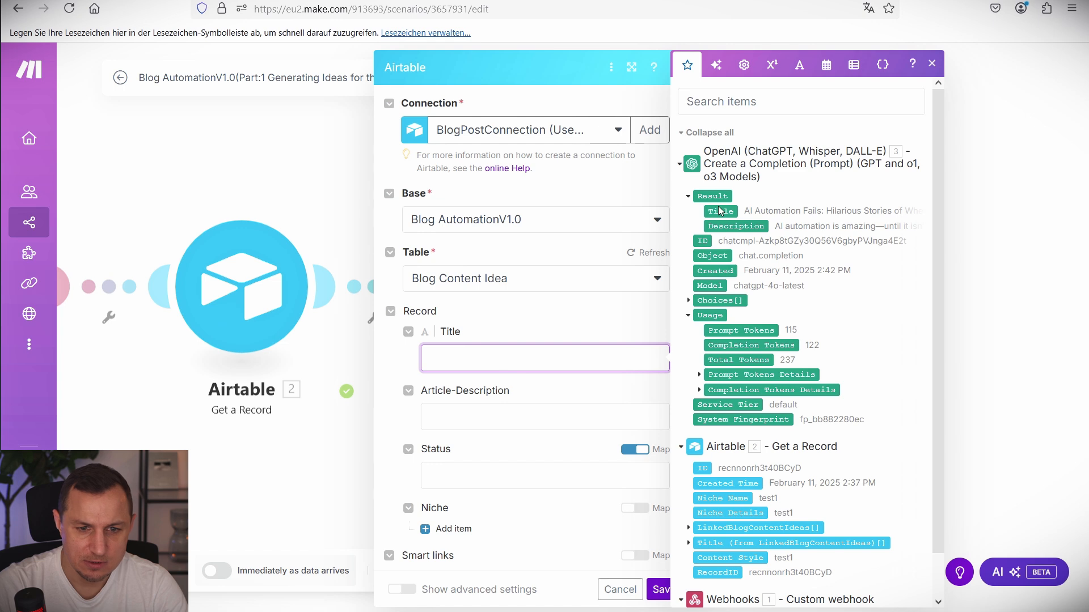
{"action": "left_click", "coordinate": [721, 211]}
{"action": "left_click", "coordinate": [498, 417]}
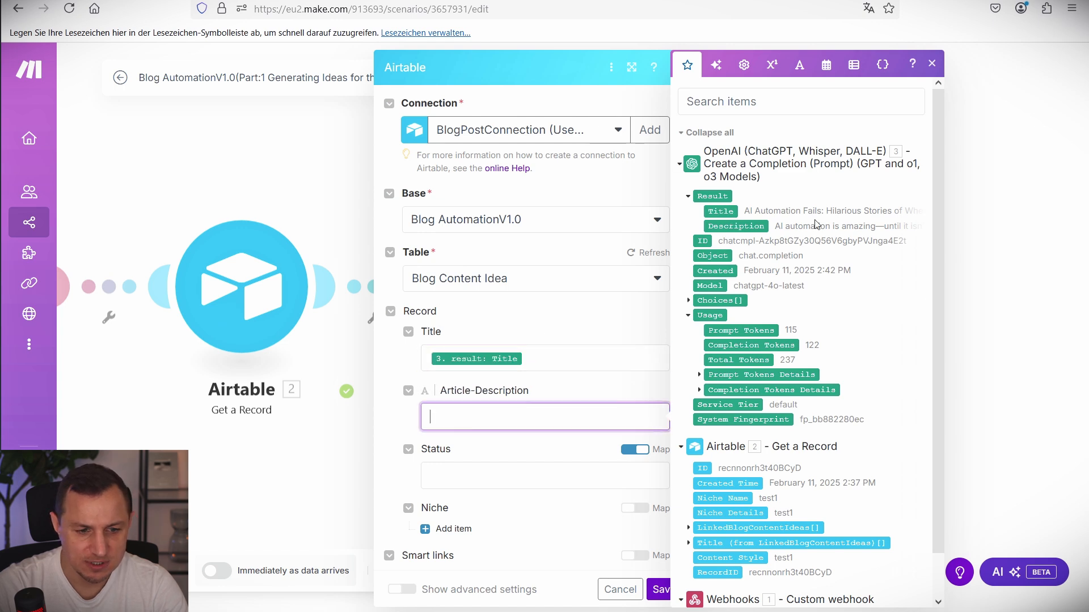
{"action": "left_click", "coordinate": [743, 227]}
Set Status to 'Not Reviewed', map Niche to the webhook's recordId, and save the module.
{"action": "scroll", "coordinate": [513, 361], "scroll_direction": "down", "scroll_amount": 2}
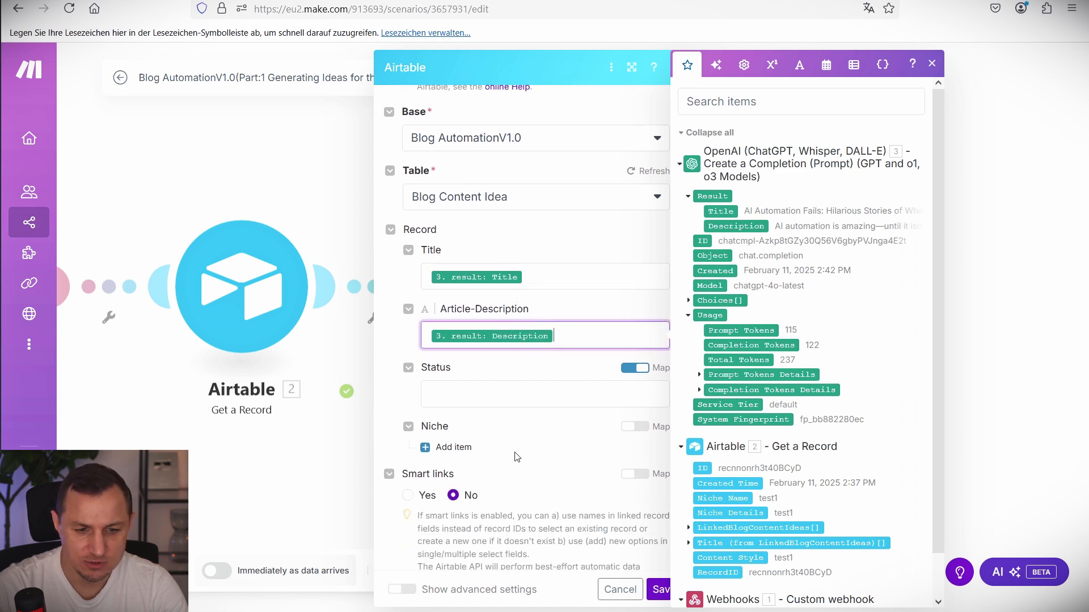
{"action": "left_click", "coordinate": [492, 392]}
{"action": "key", "text": "Escape"}
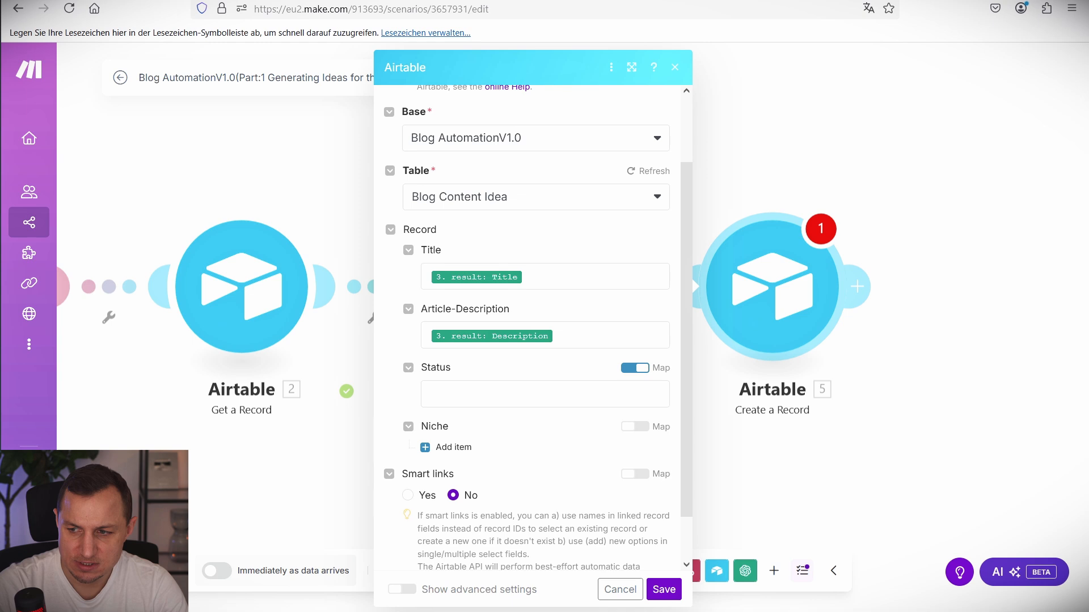
{"action": "left_click", "coordinate": [537, 400]}
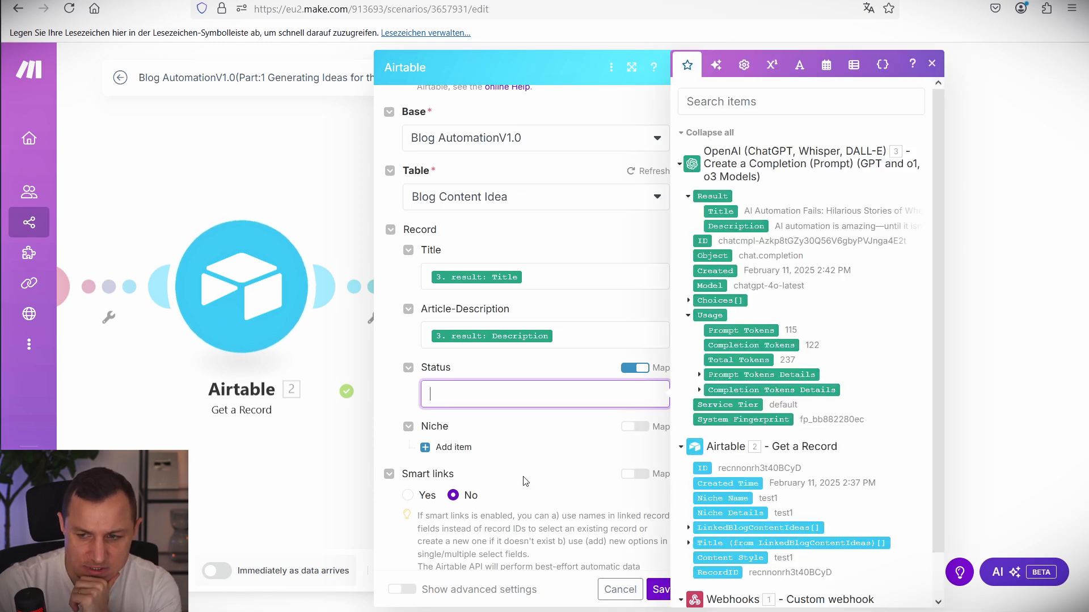
{"action": "type", "text": "Not Reviewed"}
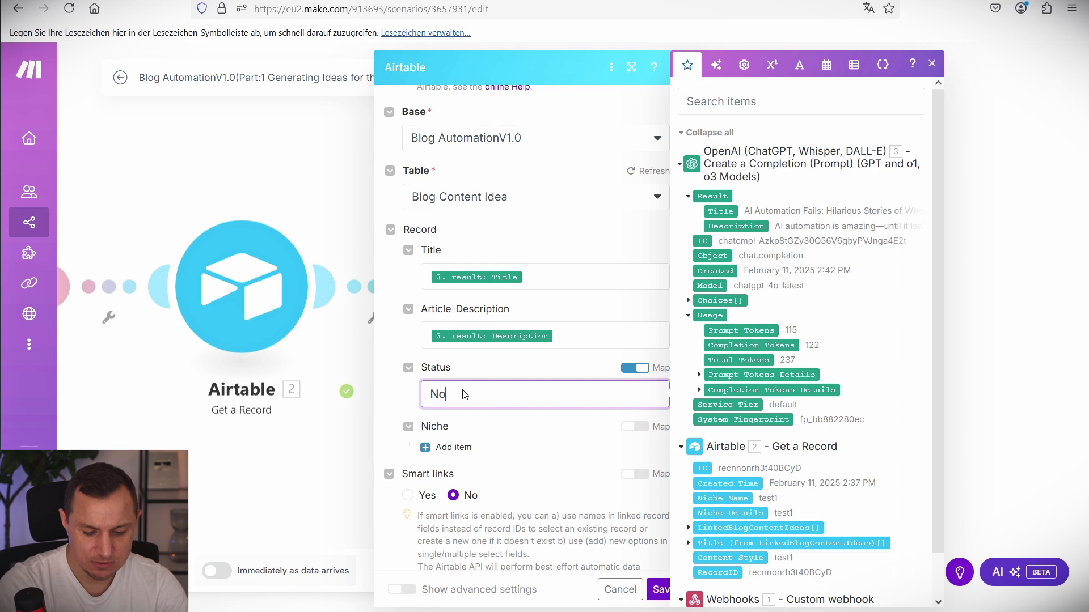
{"action": "left_click", "coordinate": [453, 447]}
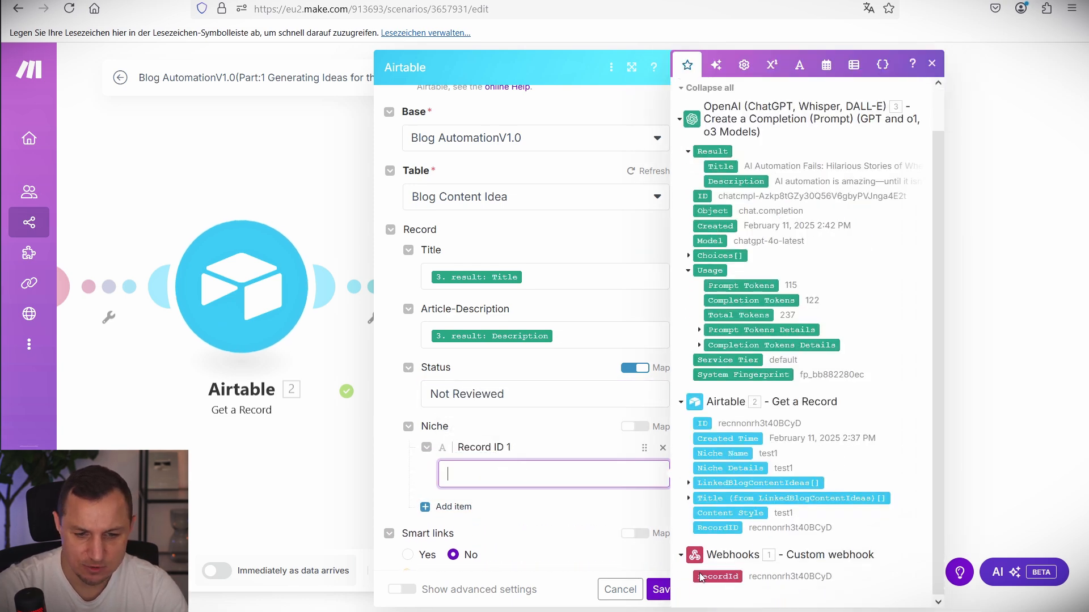
{"action": "left_click", "coordinate": [718, 578]}
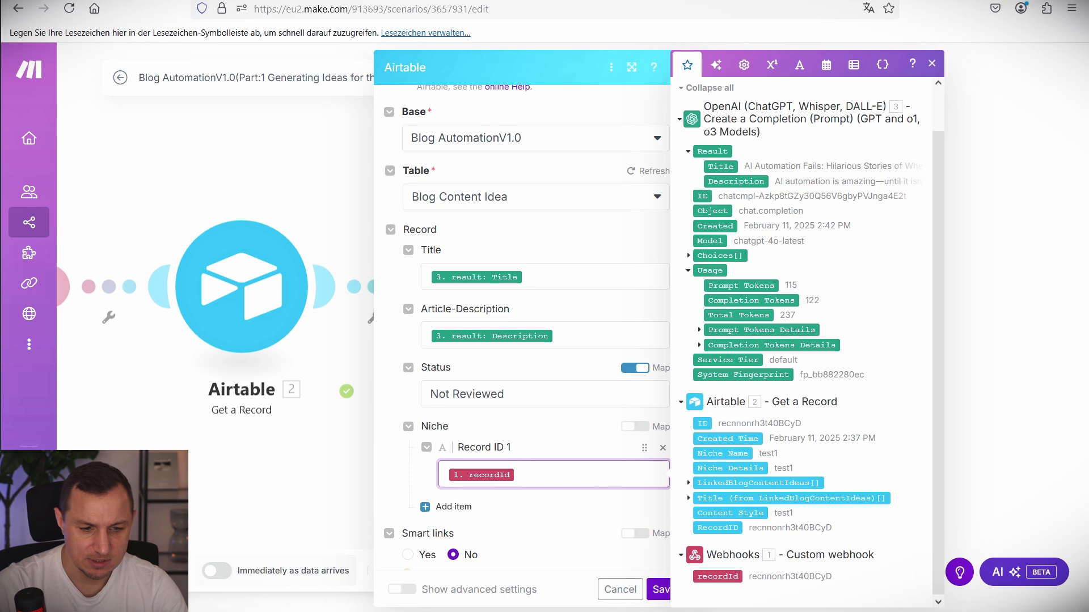
{"action": "scroll", "coordinate": [578, 465], "scroll_direction": "down", "scroll_amount": 2}
{"action": "left_click", "coordinate": [660, 589]}
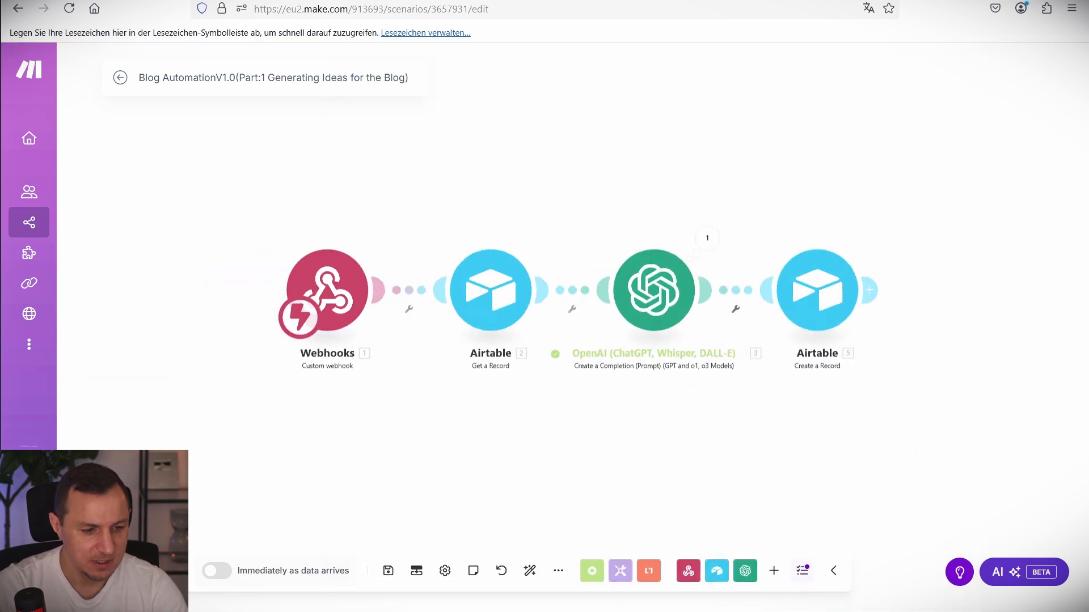
Run the scenario once, then open the AI Automation niche record in Airtable.
{"action": "left_click", "coordinate": [151, 571]}
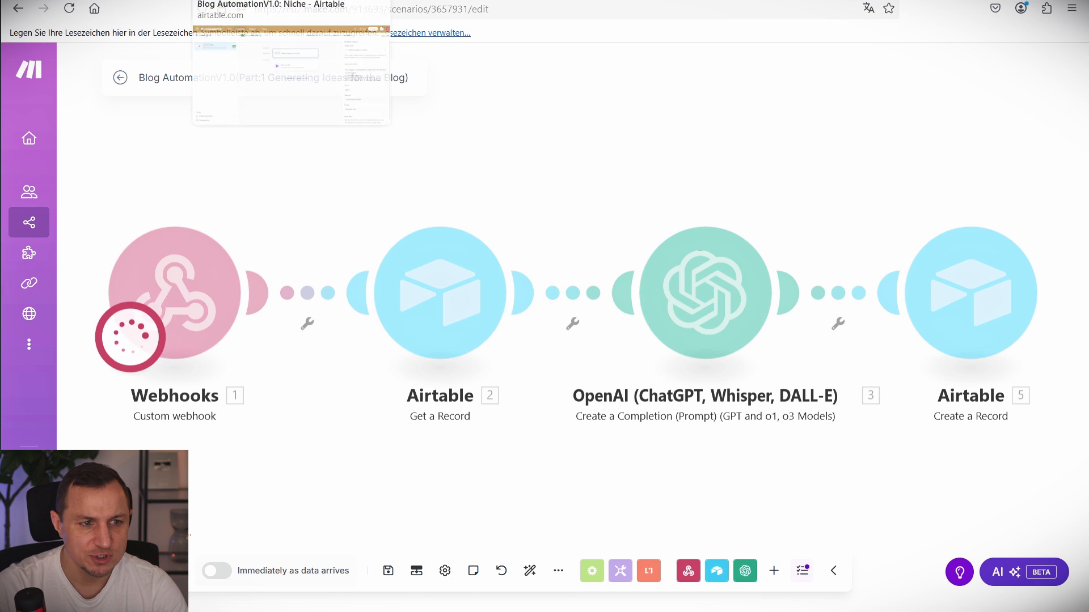
{"action": "left_click", "coordinate": [266, 1]}
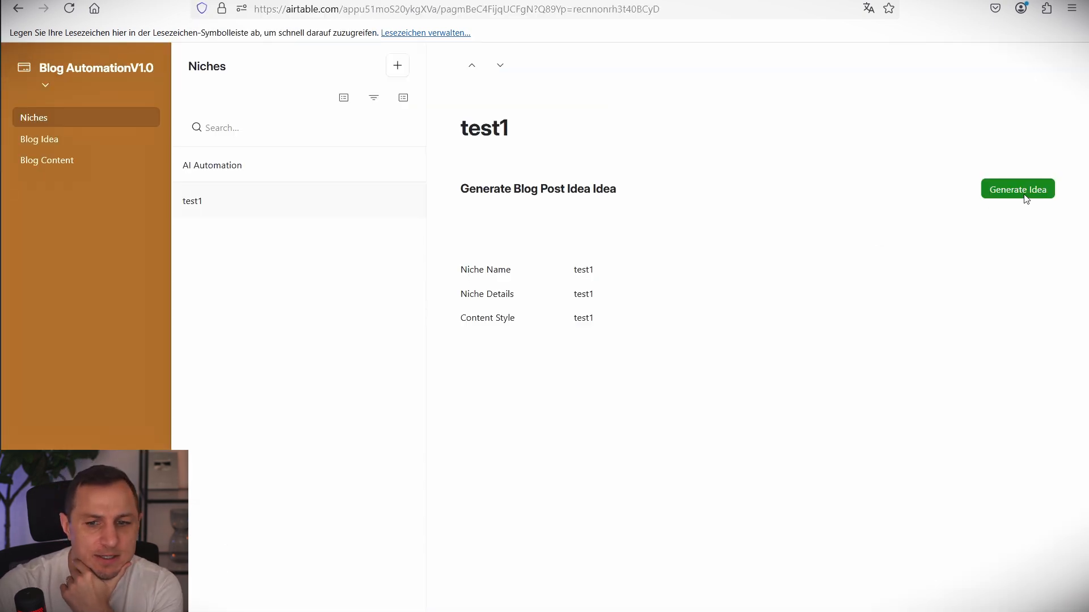
{"action": "left_click", "coordinate": [238, 165]}
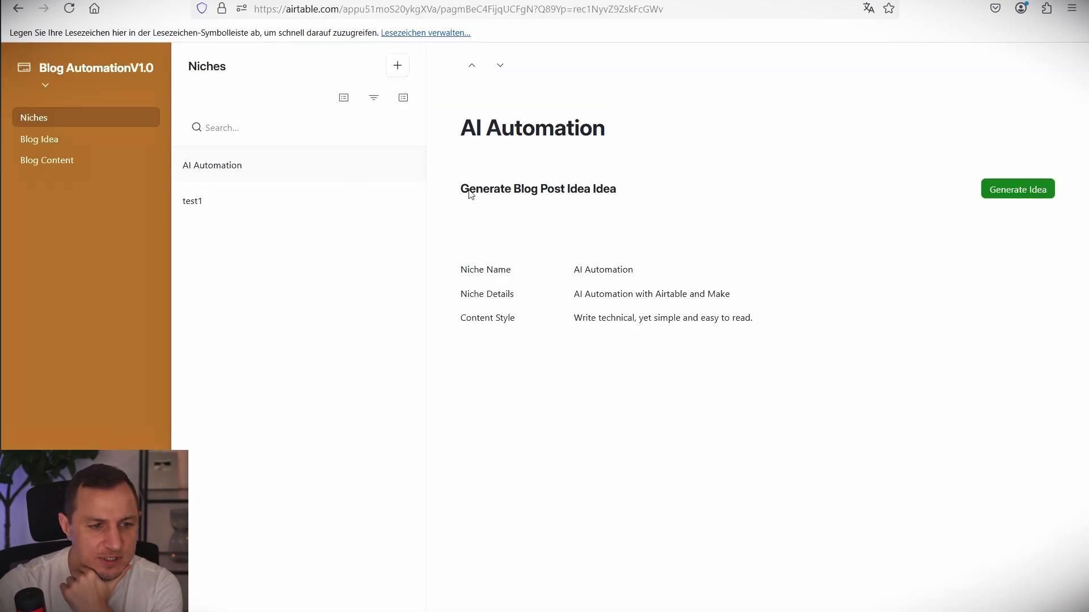
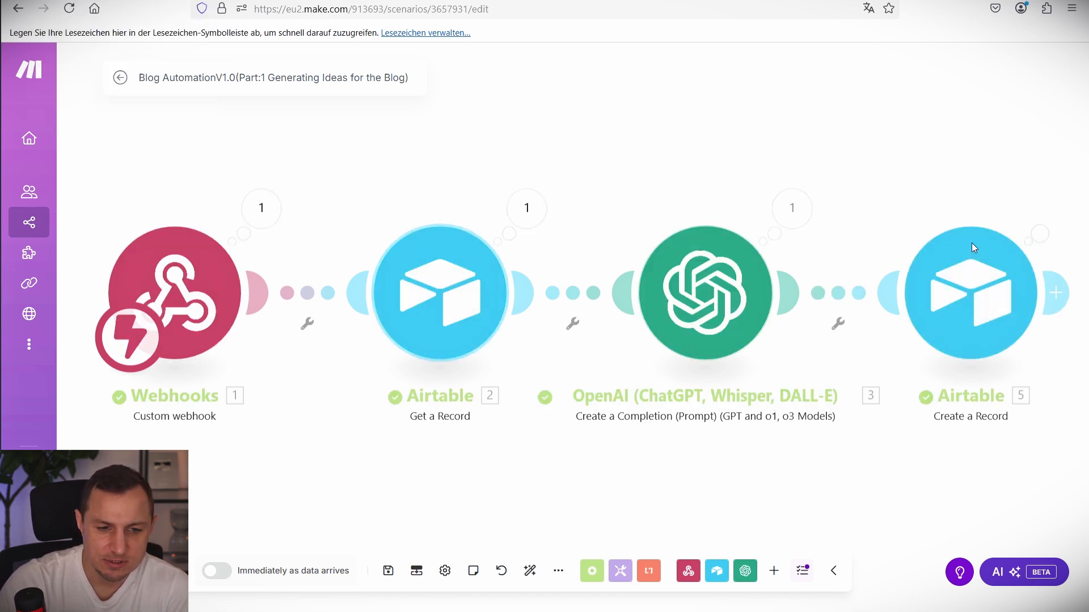
Leave the Make scenario editor for the Airtable interface's niche list.
{"action": "left_click", "coordinate": [141, 0]}
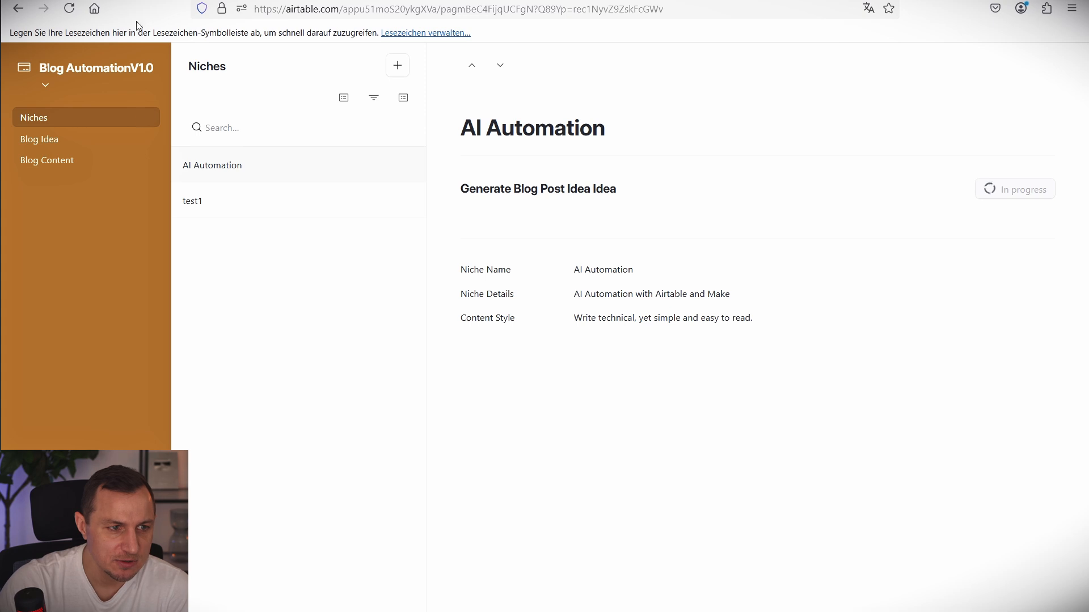
Review the Blog Idea record and its Status options, leaving it Not Reviewed.
{"action": "left_click", "coordinate": [67, 137]}
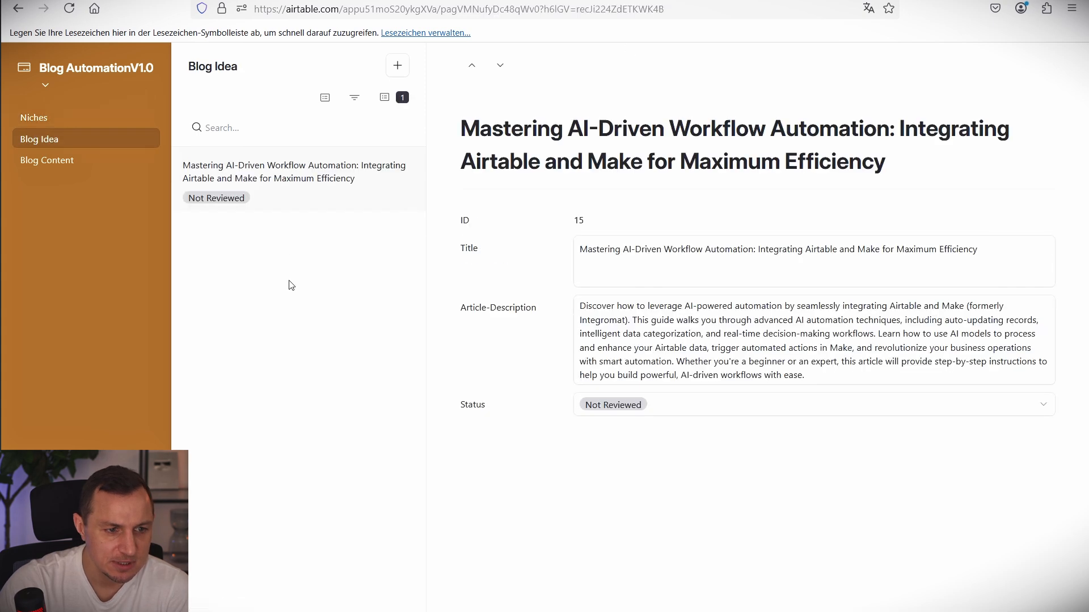
{"action": "left_click_drag", "start_coordinate": [886, 163], "coordinate": [465, 130]}
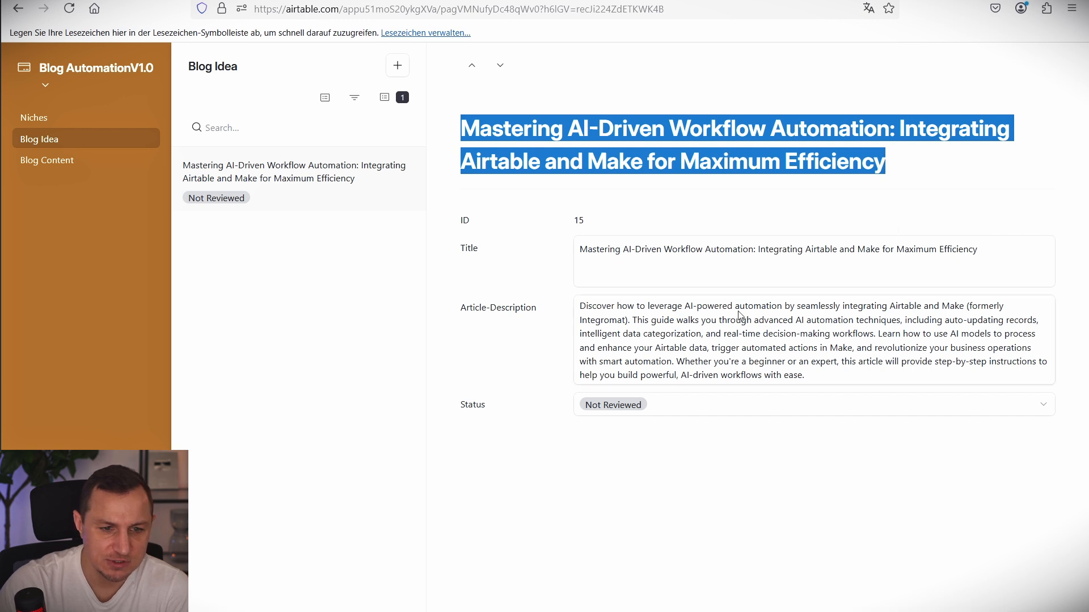
{"action": "left_click", "coordinate": [681, 404]}
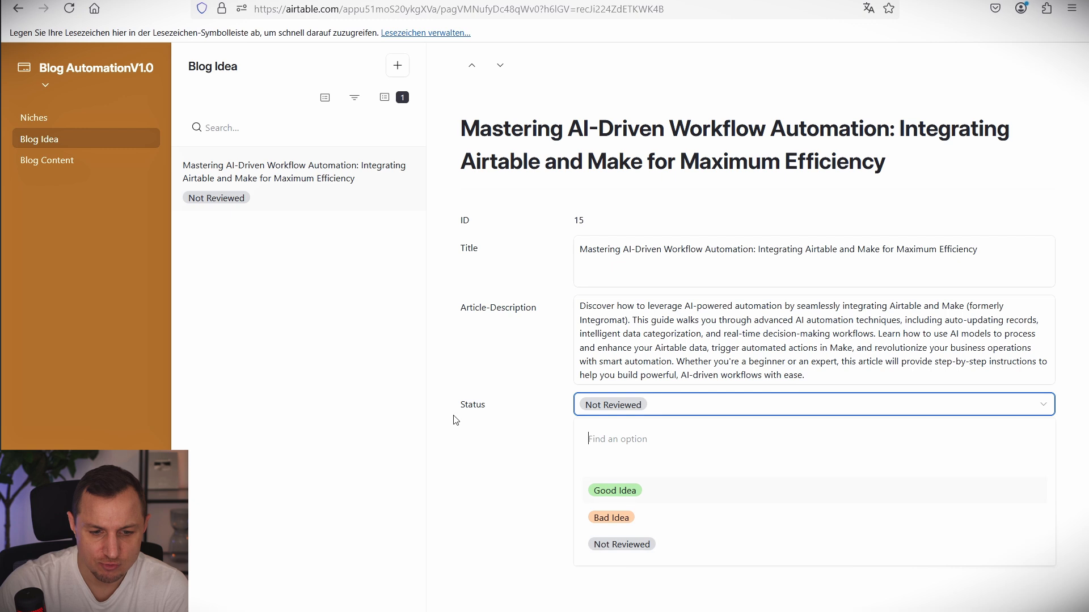
{"action": "left_click", "coordinate": [466, 475]}
{"action": "left_click", "coordinate": [602, 401]}
{"action": "left_click", "coordinate": [489, 439]}
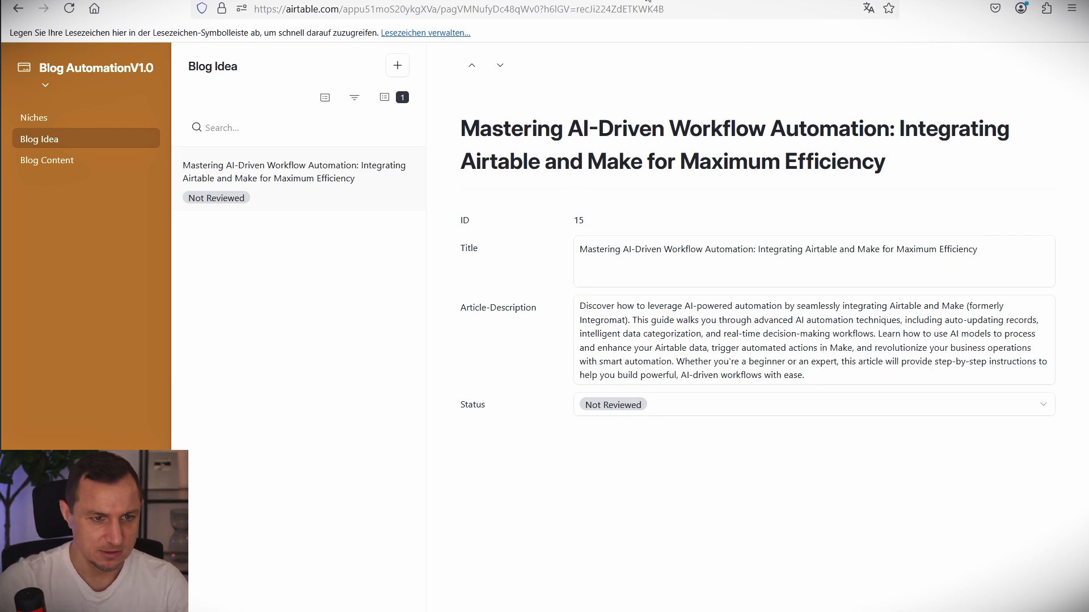
Check the Blog Content Idea and Blog Content tables, then go to the base's automations.
{"action": "left_click", "coordinate": [275, 0]}
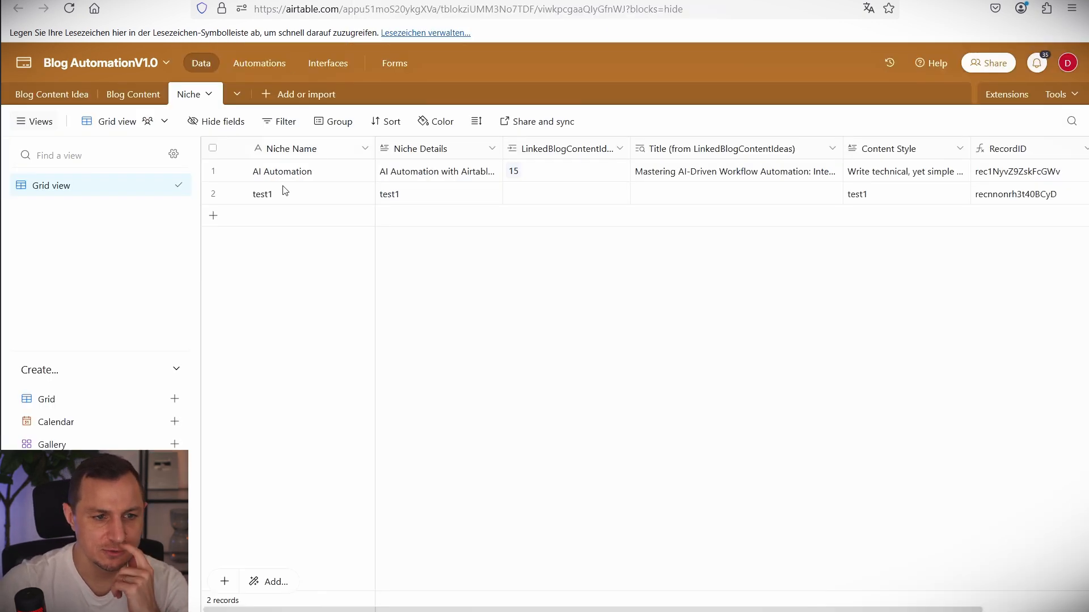
{"action": "left_click", "coordinate": [51, 94]}
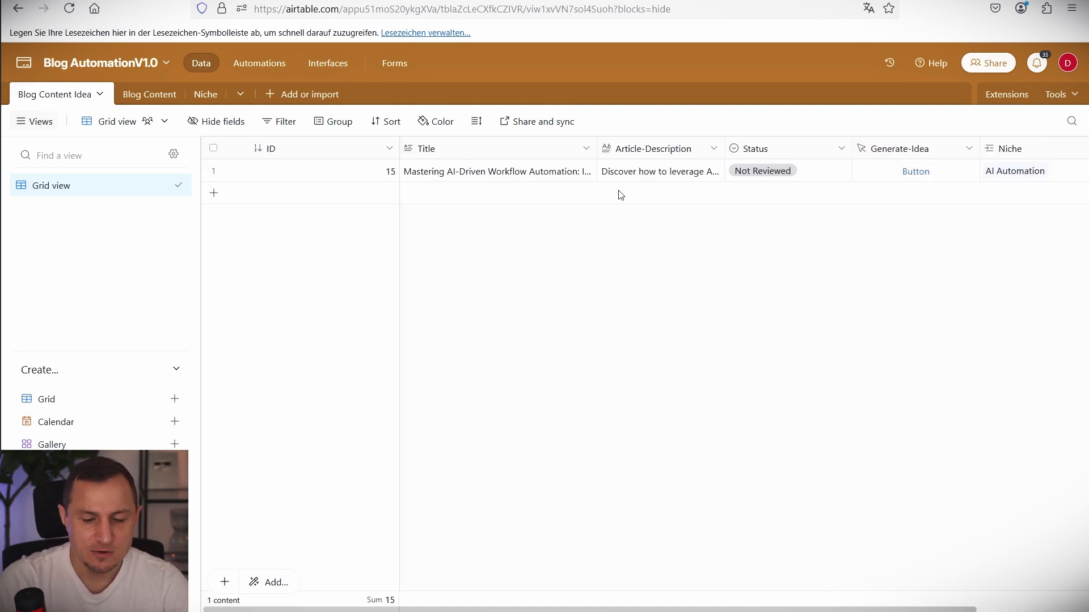
{"action": "left_click", "coordinate": [131, 99]}
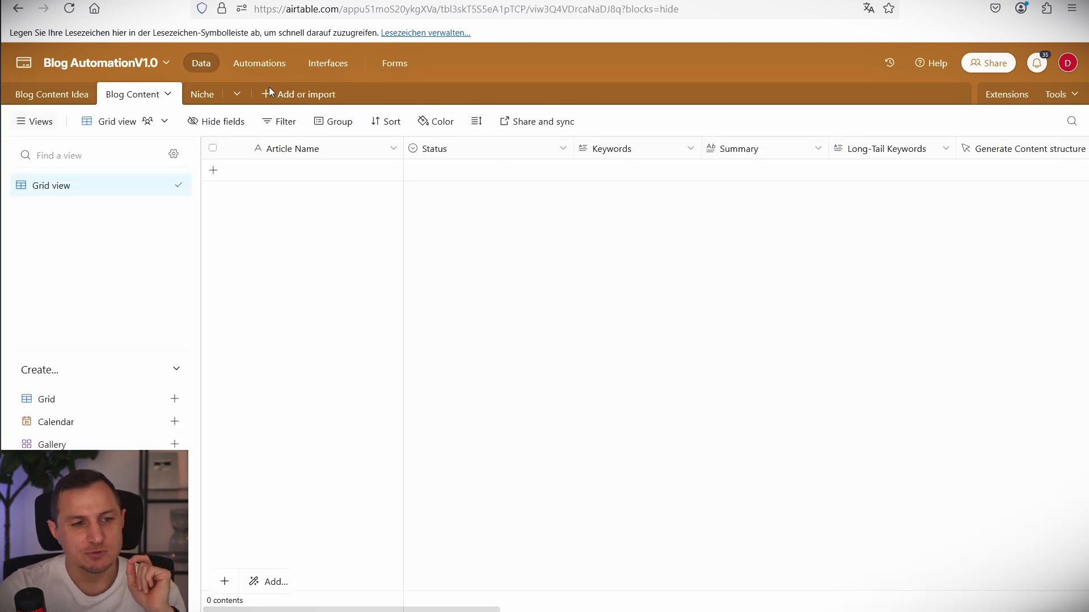
{"action": "left_click", "coordinate": [253, 64]}
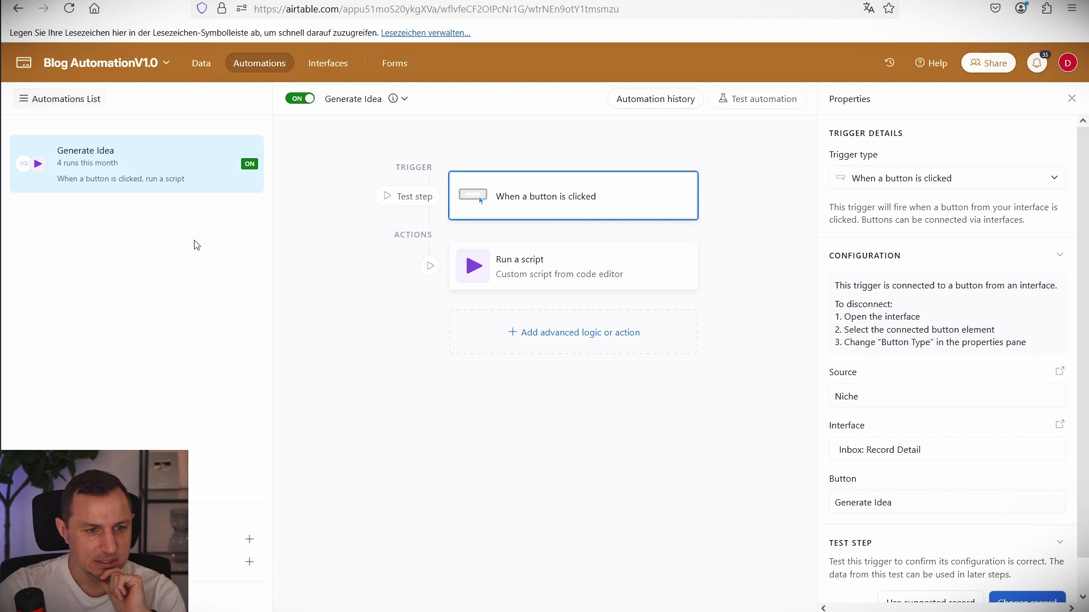
Create a 'When a record matches conditions' automation on Blog Content Idea where Status is Good Idea.
{"action": "left_click", "coordinate": [249, 540]}
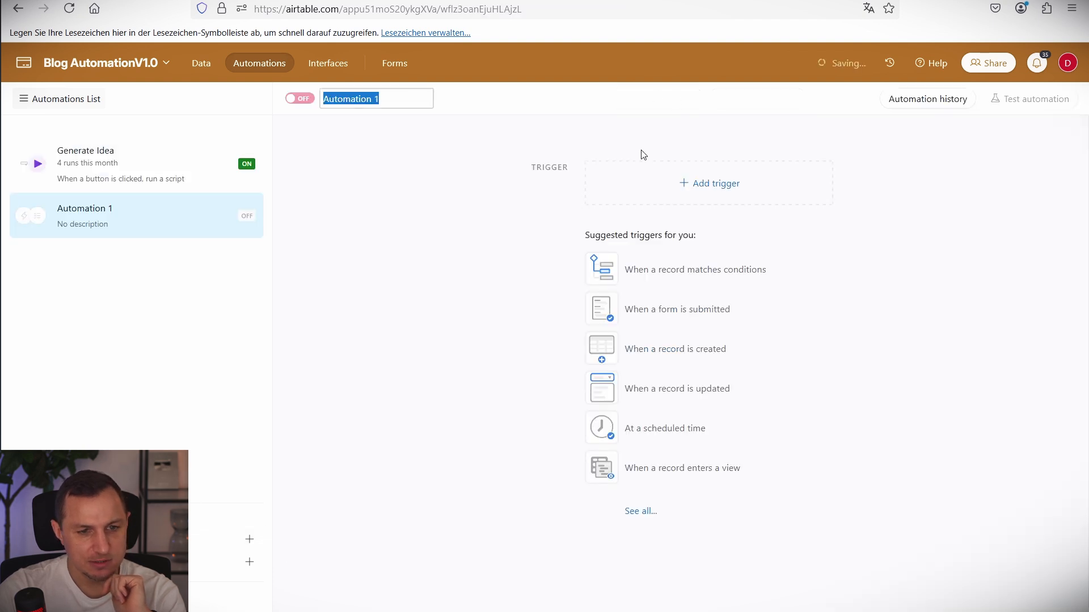
{"action": "left_click", "coordinate": [690, 276]}
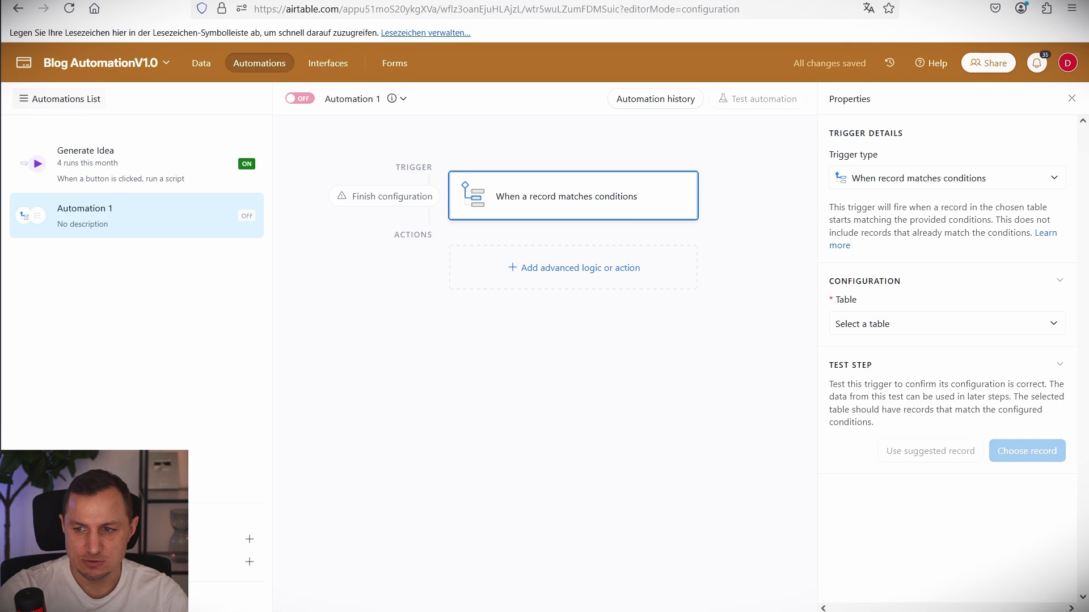
{"action": "left_click", "coordinate": [912, 322]}
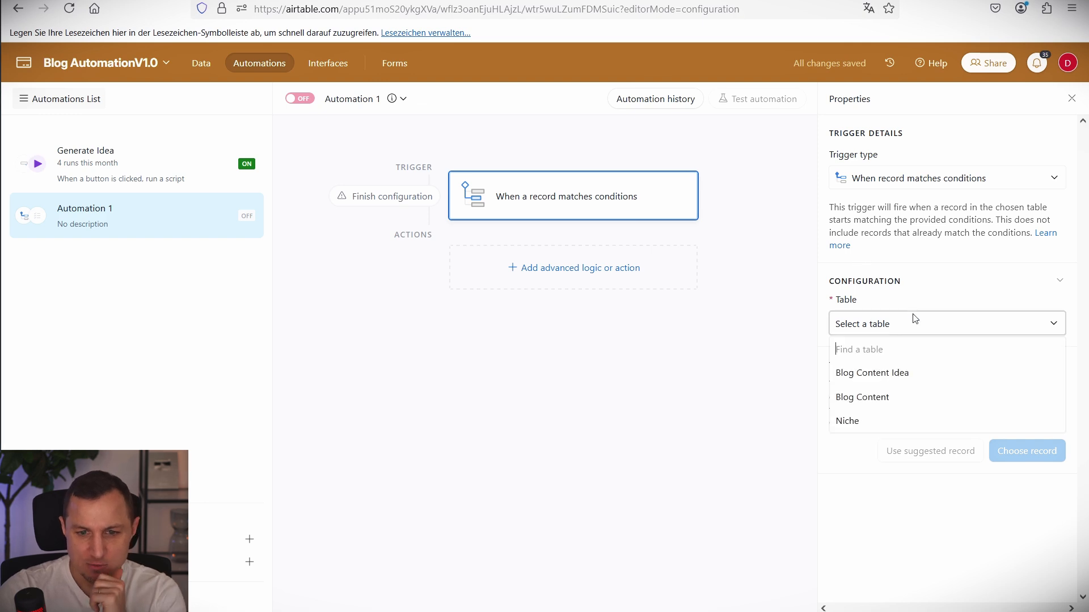
{"action": "left_click", "coordinate": [882, 378]}
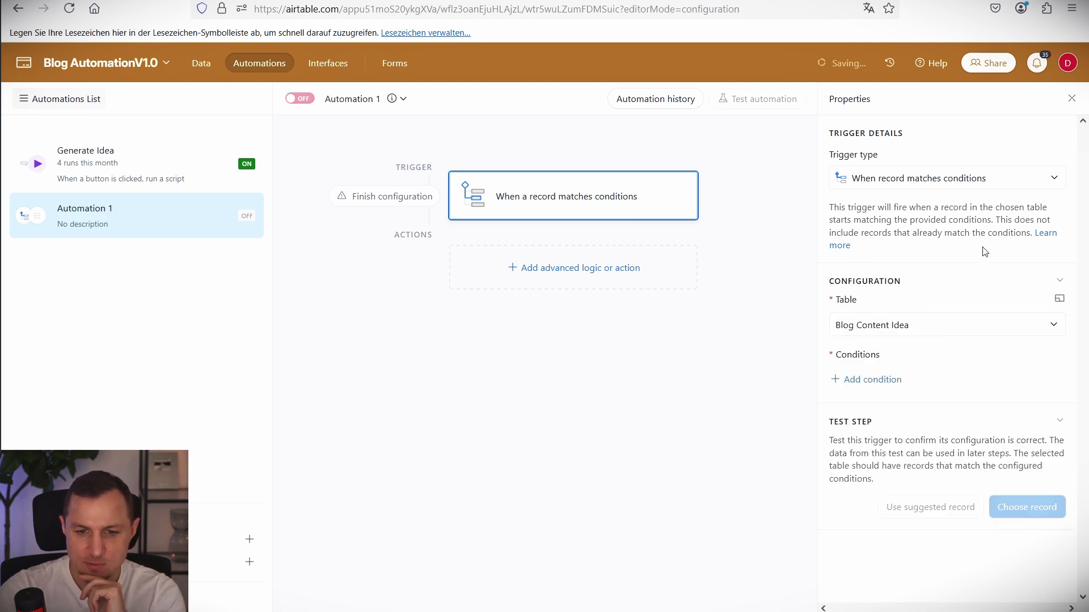
{"action": "left_click", "coordinate": [871, 378]}
{"action": "left_click", "coordinate": [901, 383]}
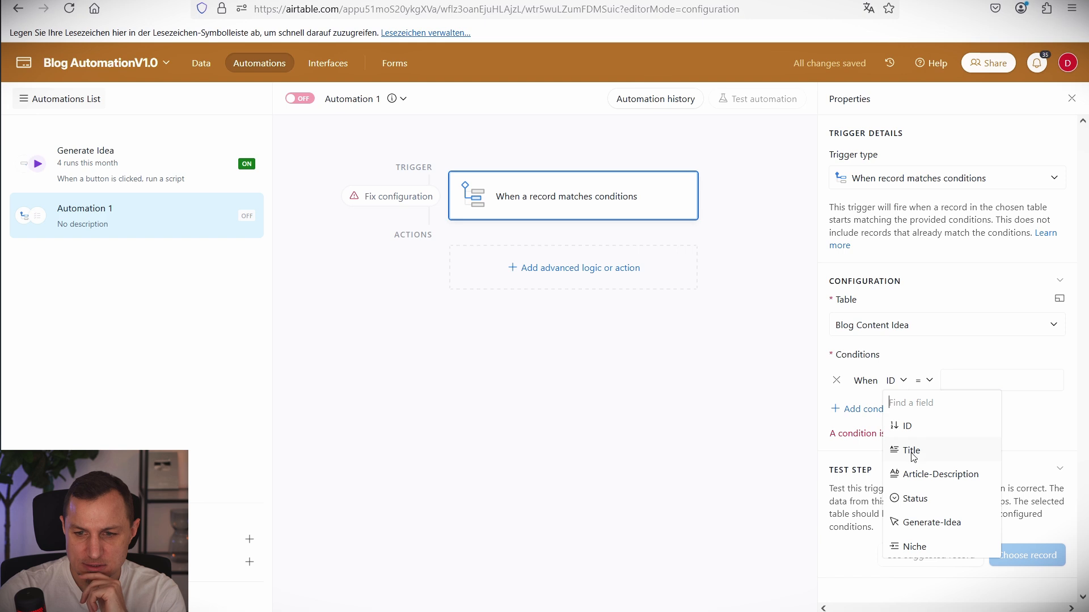
{"action": "left_click", "coordinate": [915, 498]}
{"action": "left_click", "coordinate": [990, 380]}
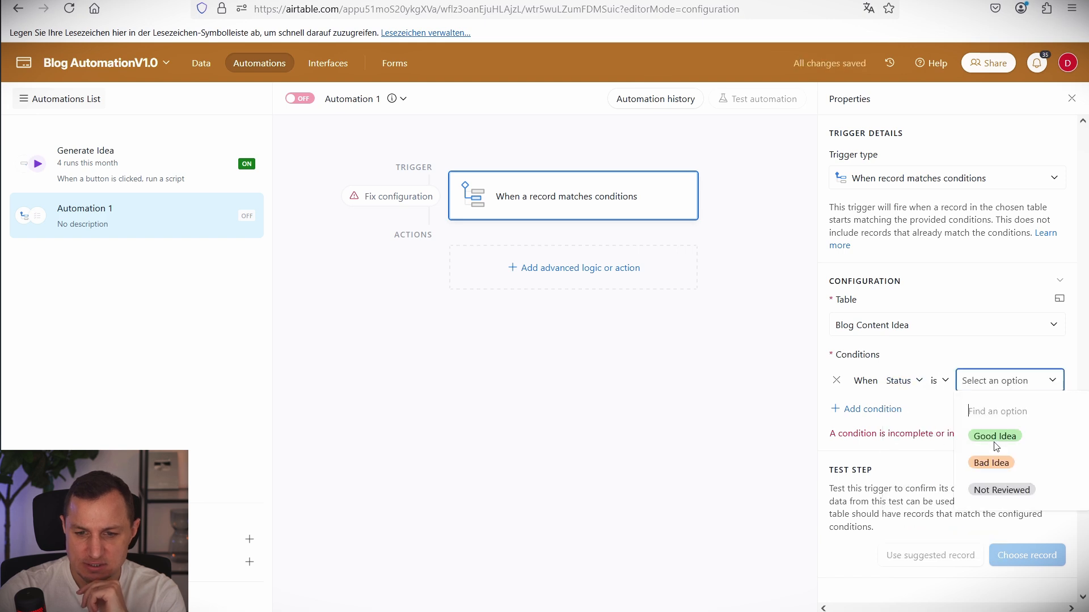
{"action": "left_click", "coordinate": [995, 438]}
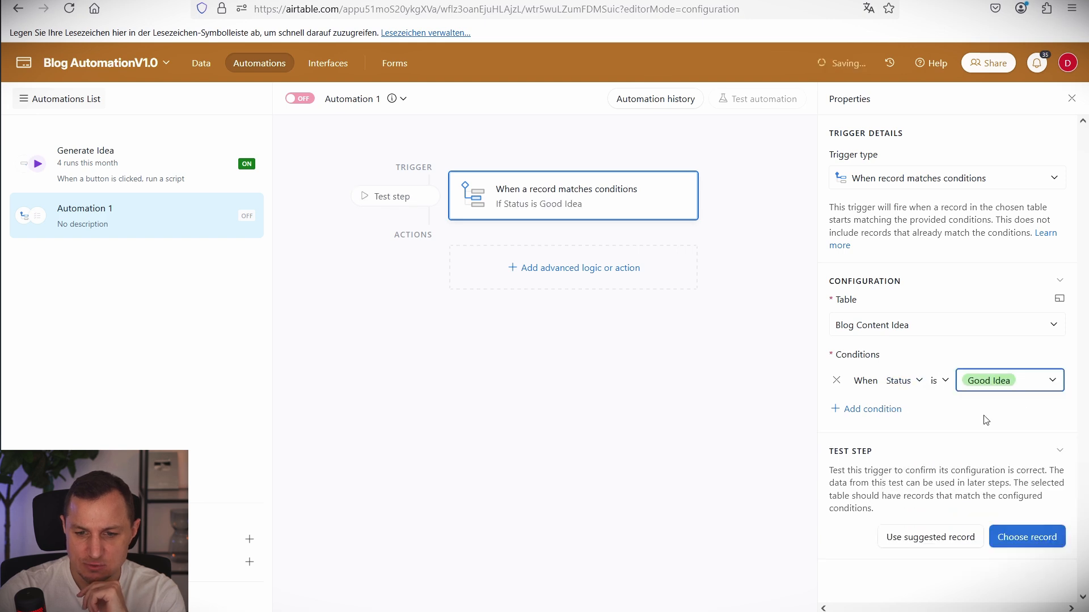
{"action": "left_click", "coordinate": [595, 274]}
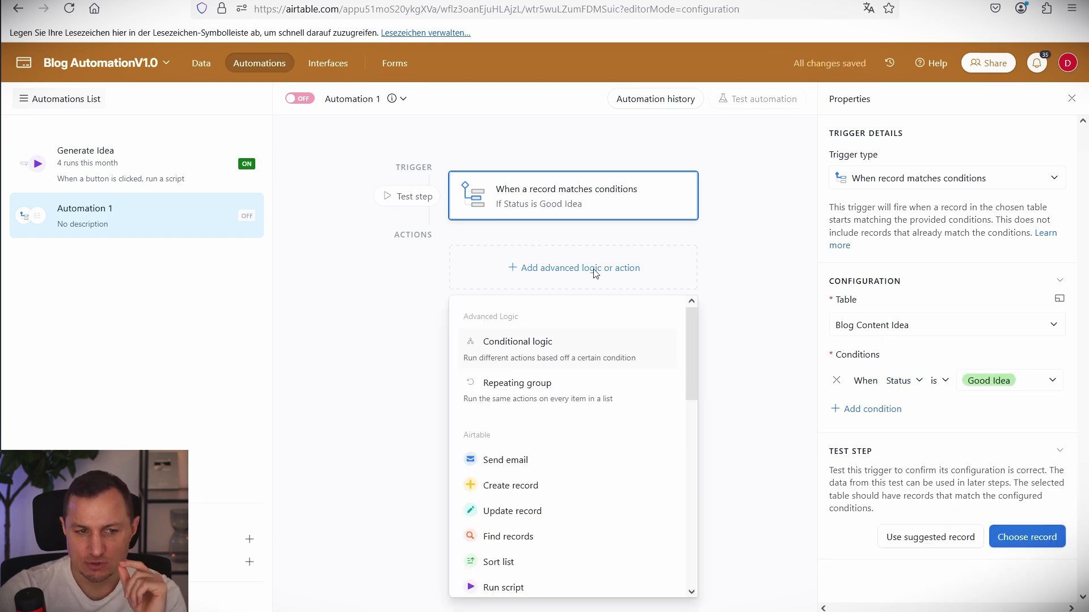
Add a Create record action in Blog Content with Article Name set to the idea's Title.
{"action": "left_click", "coordinate": [509, 486]}
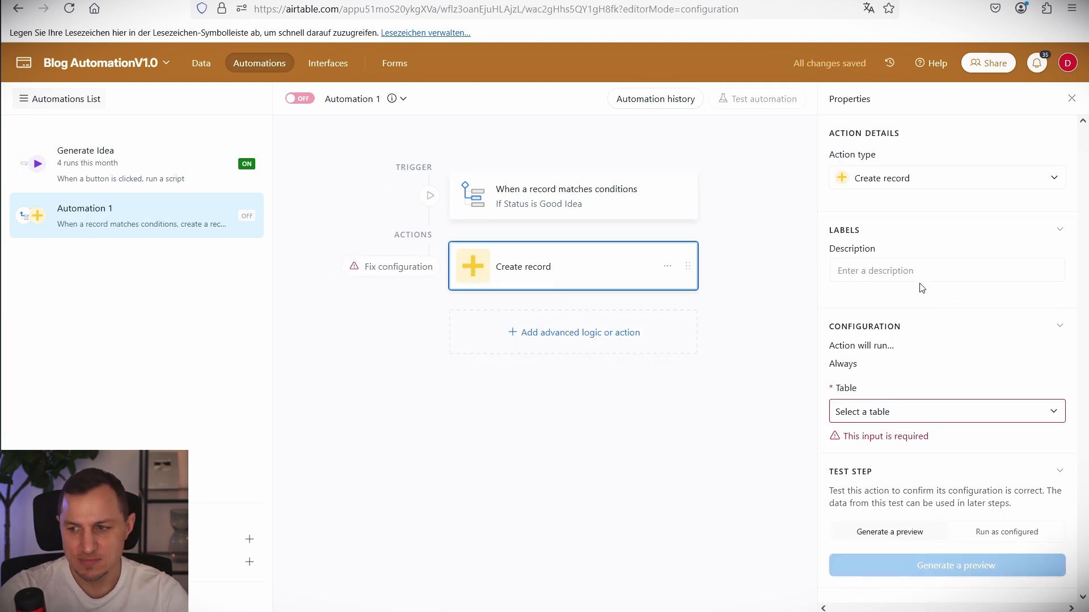
{"action": "left_click", "coordinate": [909, 412]}
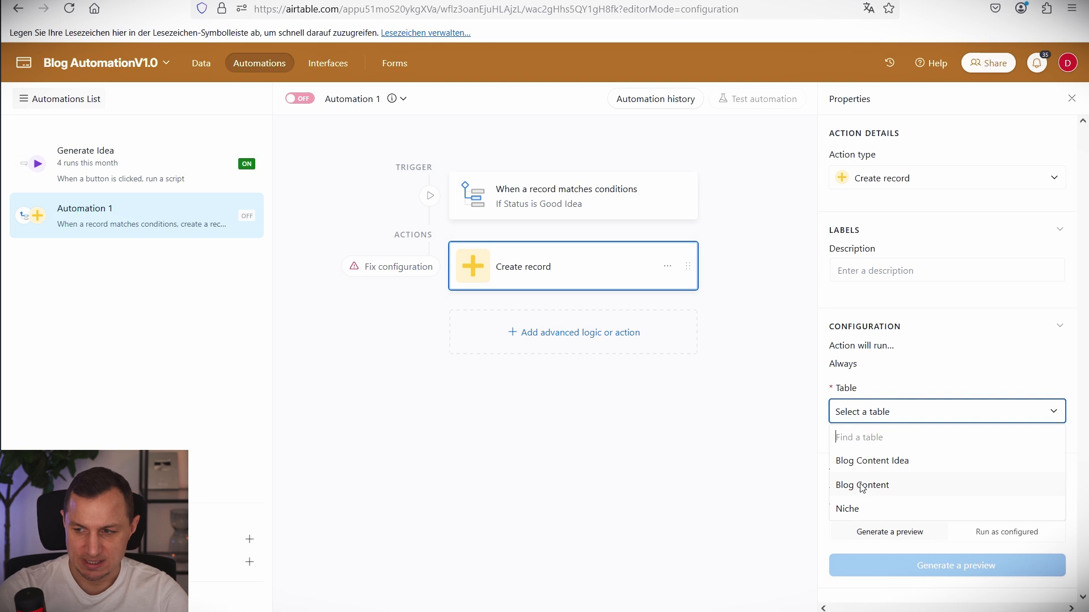
{"action": "left_click", "coordinate": [861, 486]}
{"action": "left_click", "coordinate": [888, 461]}
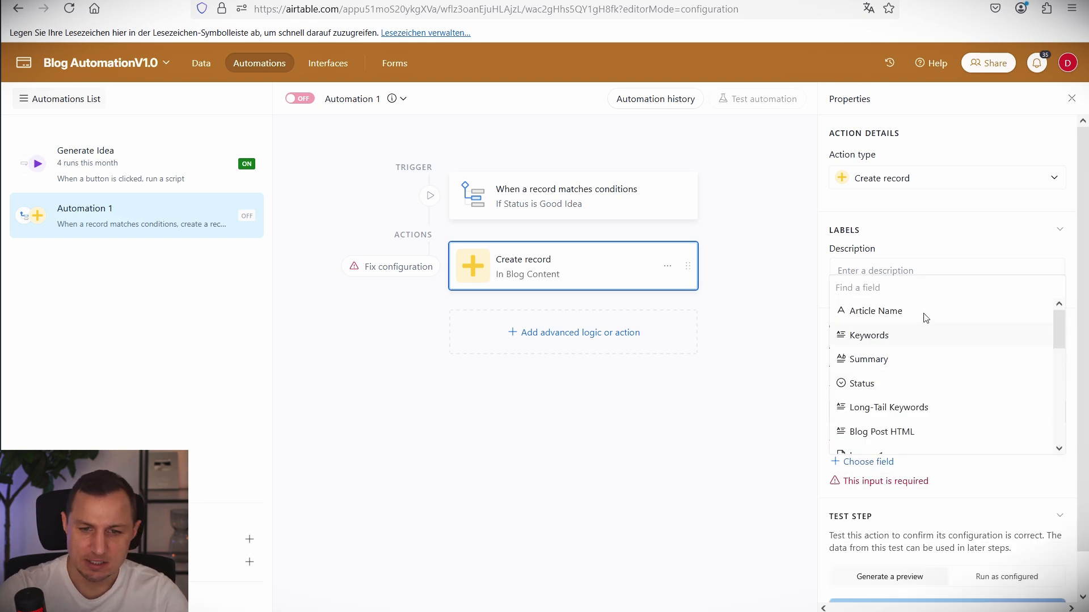
{"action": "left_click", "coordinate": [886, 313]}
{"action": "left_click", "coordinate": [878, 491]}
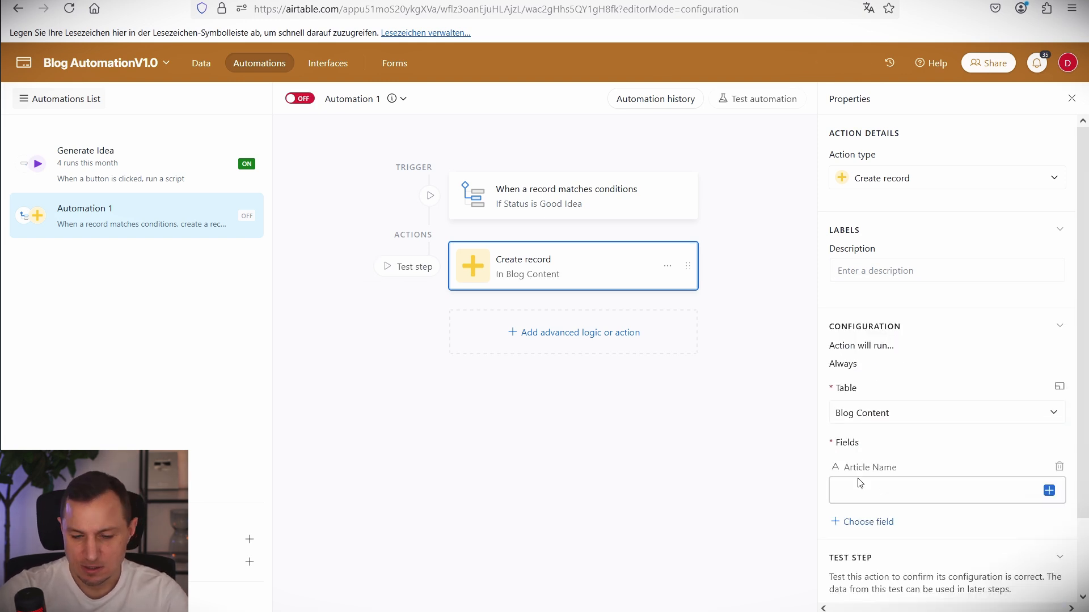
{"action": "left_click", "coordinate": [902, 470]}
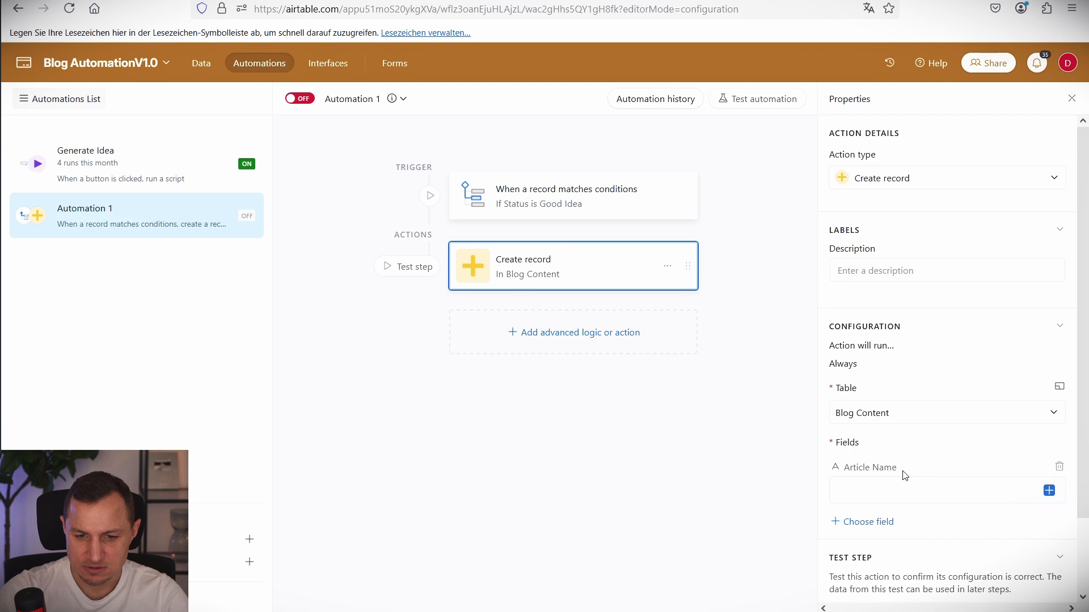
{"action": "left_click", "coordinate": [1048, 491]}
{"action": "scroll", "coordinate": [948, 437], "scroll_direction": "down", "scroll_amount": 5}
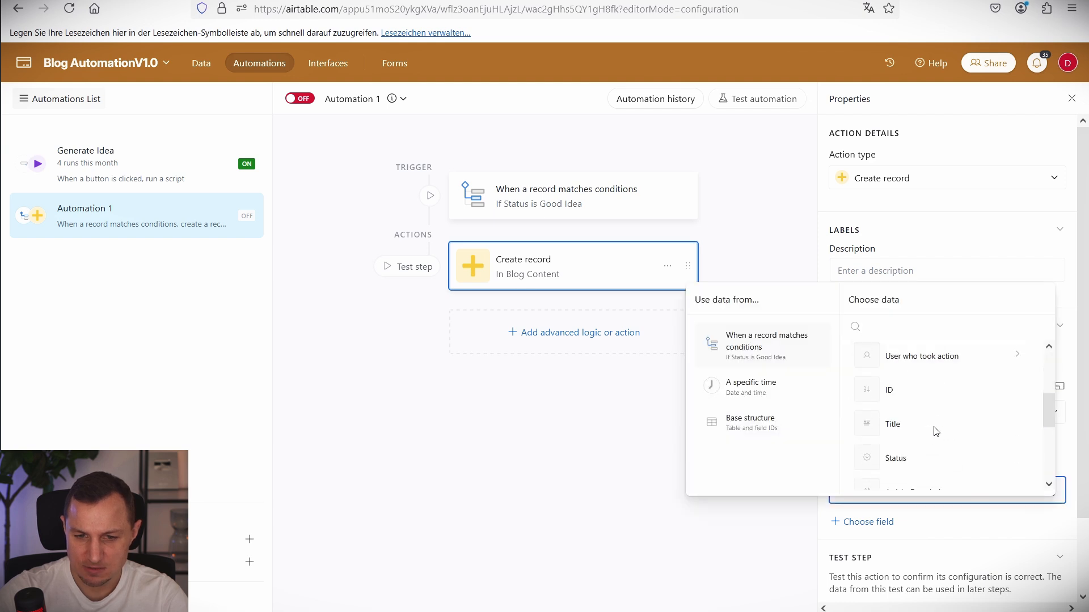
{"action": "scroll", "coordinate": [913, 420], "scroll_direction": "up", "scroll_amount": 4}
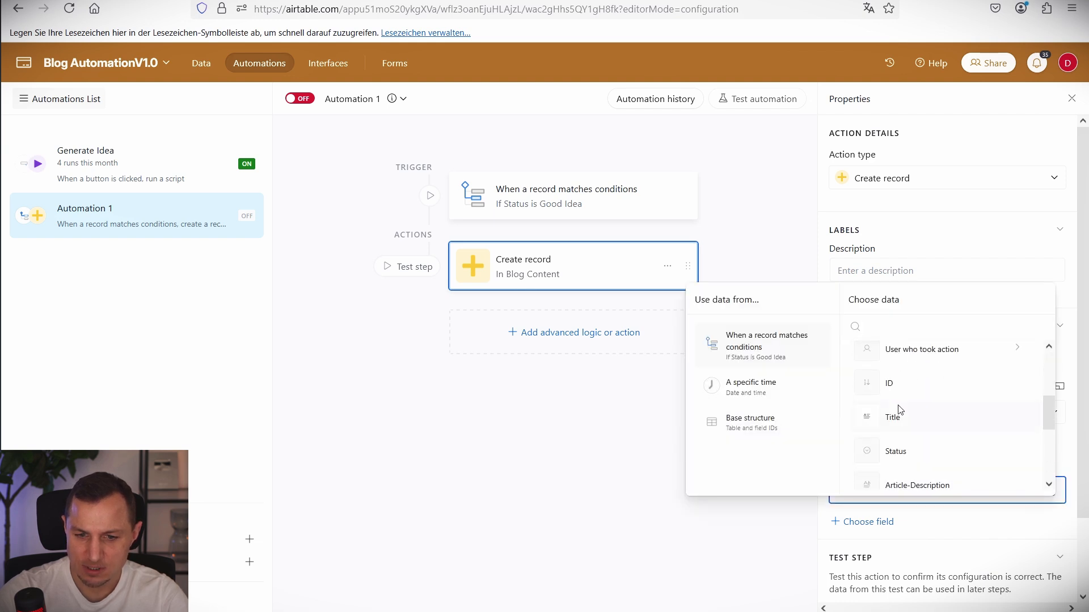
{"action": "left_click", "coordinate": [896, 414]}
Set the new record's Status to Pending Structure Generation and switch the automation on.
{"action": "scroll", "coordinate": [973, 485], "scroll_direction": "down", "scroll_amount": 2}
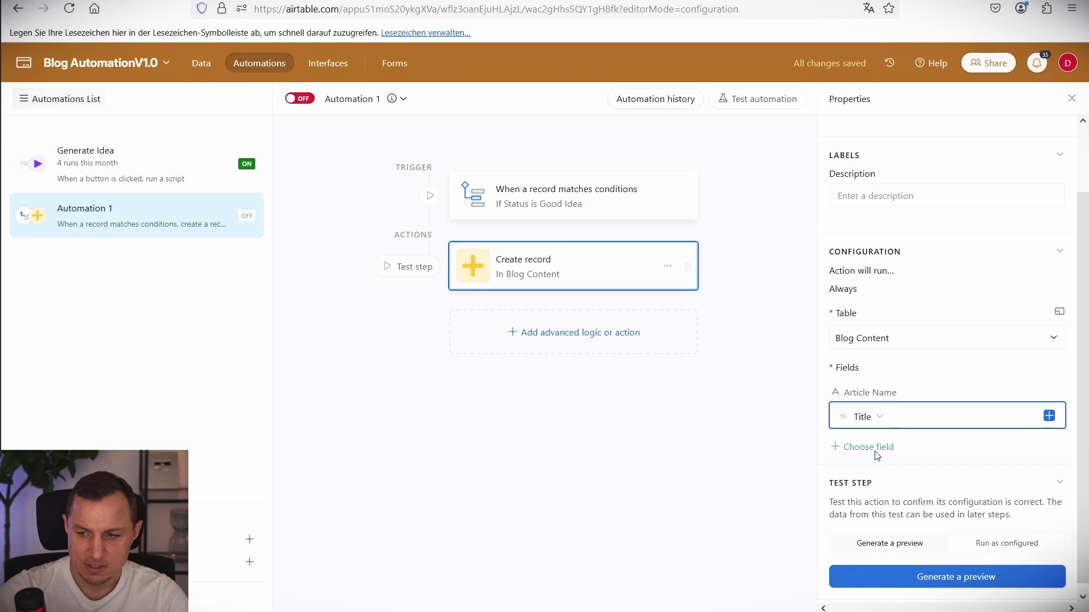
{"action": "left_click", "coordinate": [873, 447]}
{"action": "scroll", "coordinate": [868, 325], "scroll_direction": "down", "scroll_amount": 1}
{"action": "scroll", "coordinate": [868, 325], "scroll_direction": "up", "scroll_amount": 2}
{"action": "type", "text": "stat"}
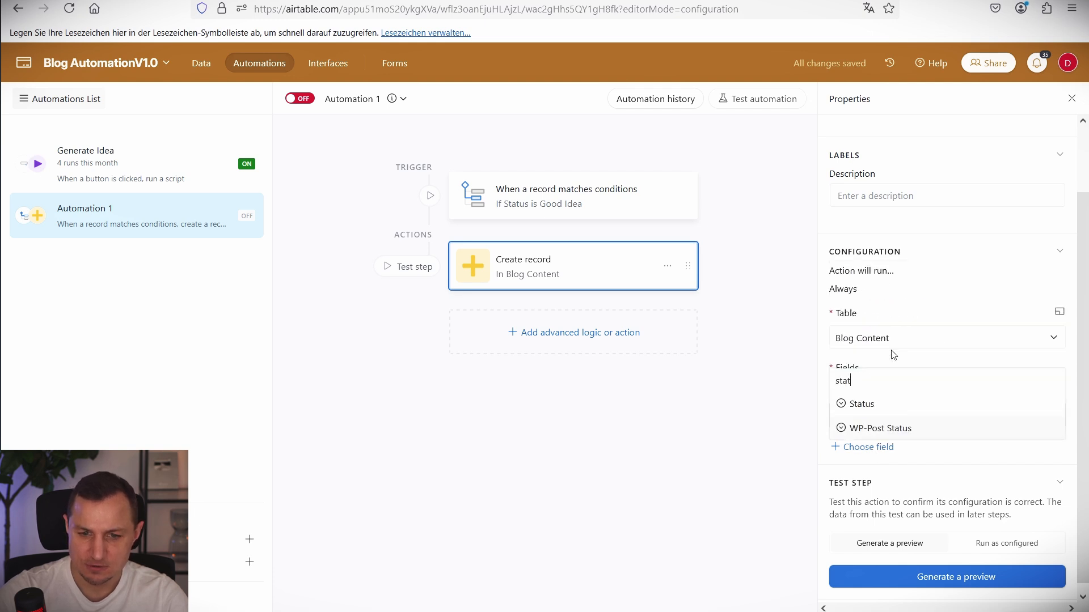
{"action": "left_click", "coordinate": [861, 404]}
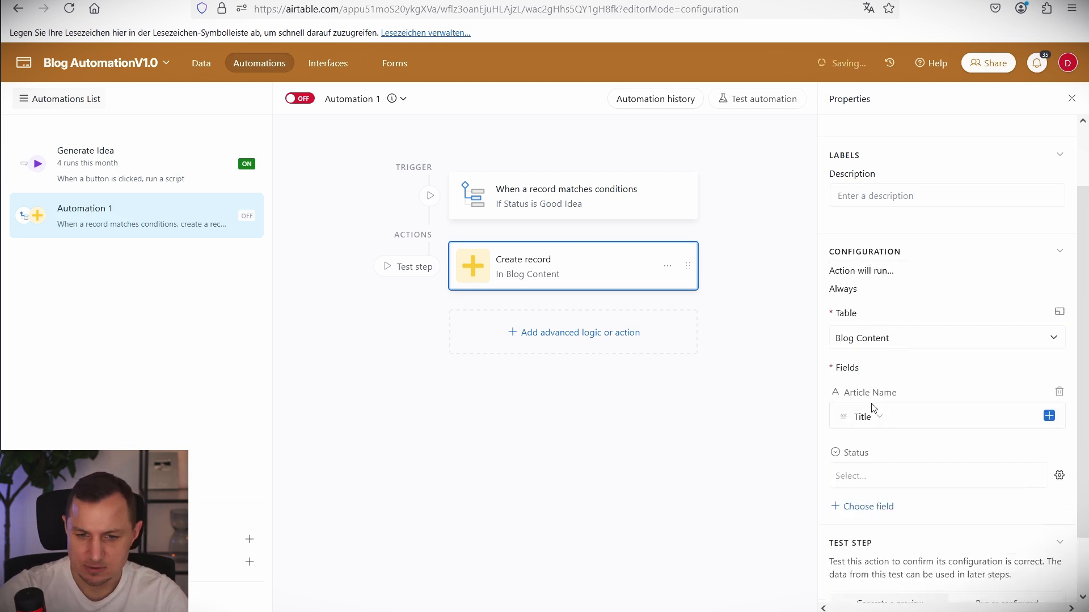
{"action": "left_click", "coordinate": [918, 478]}
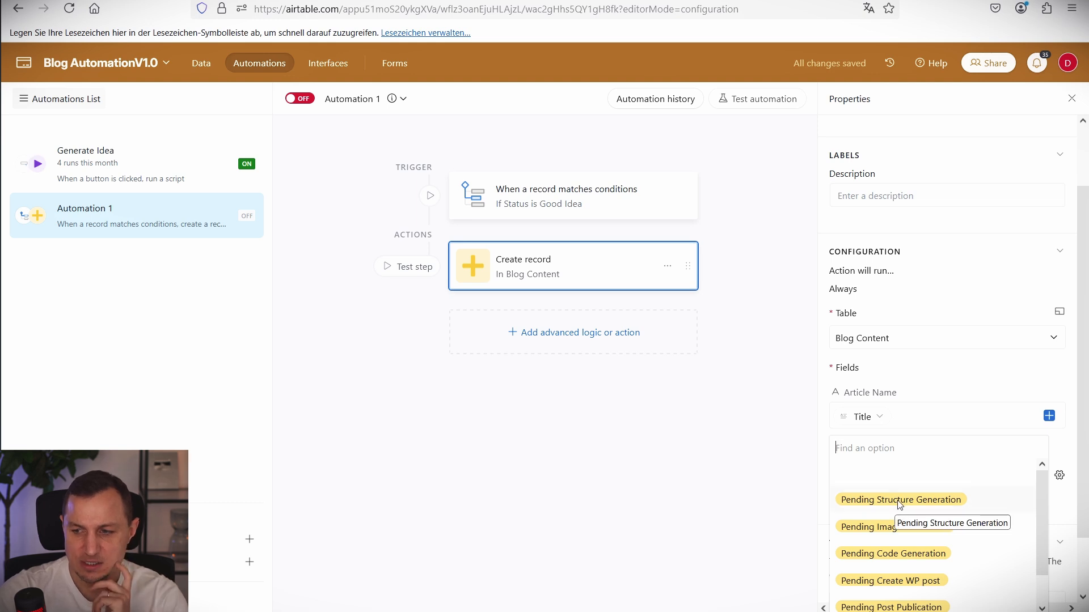
{"action": "left_click", "coordinate": [914, 506]}
{"action": "scroll", "coordinate": [916, 498], "scroll_direction": "down", "scroll_amount": 1}
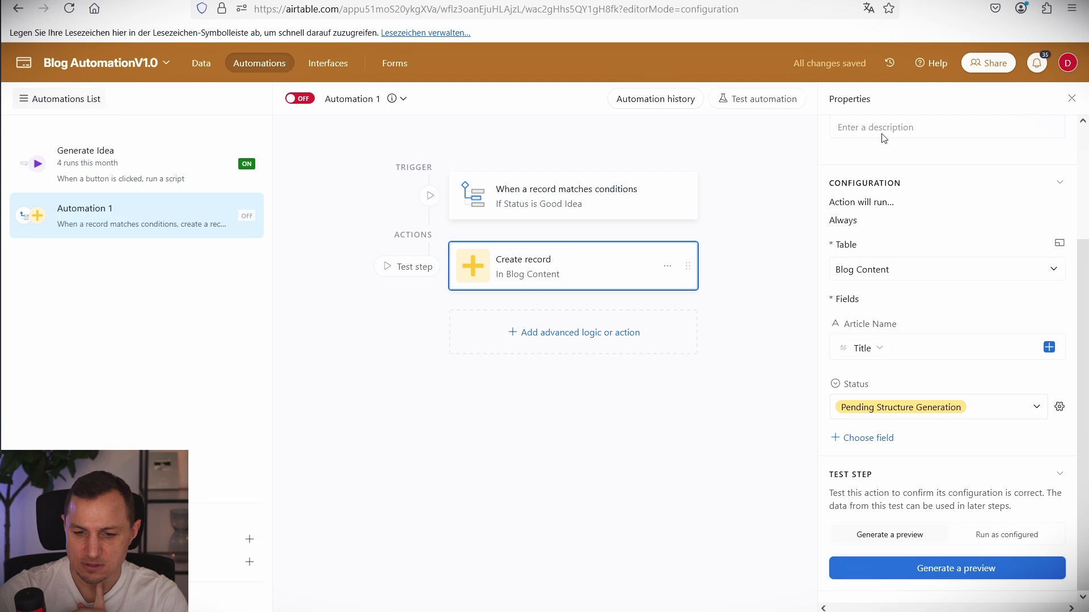
{"action": "scroll", "coordinate": [905, 223], "scroll_direction": "up", "scroll_amount": 2}
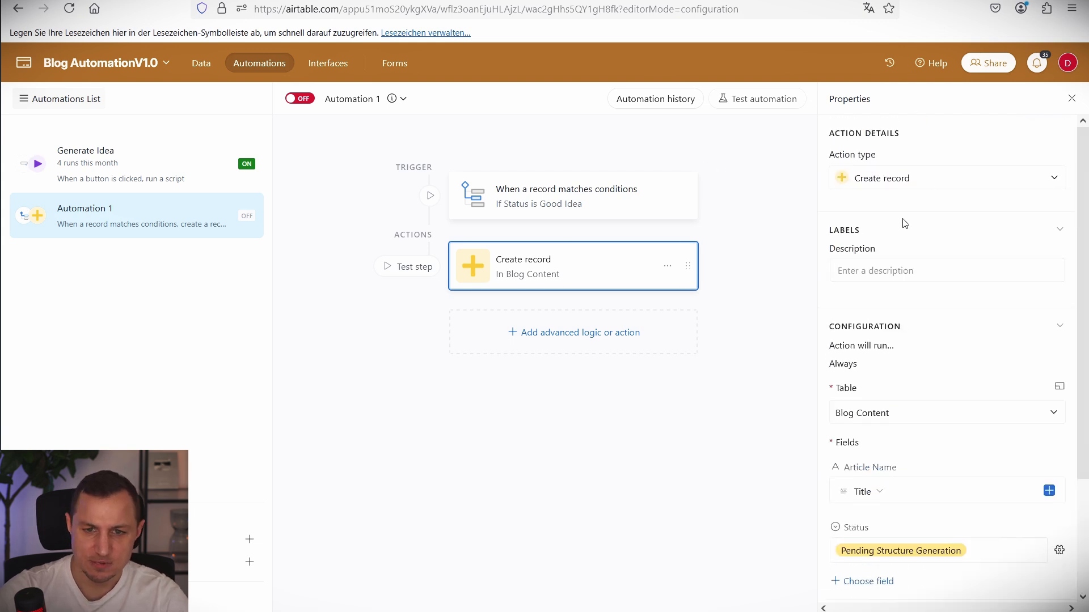
{"action": "left_click", "coordinate": [300, 98]}
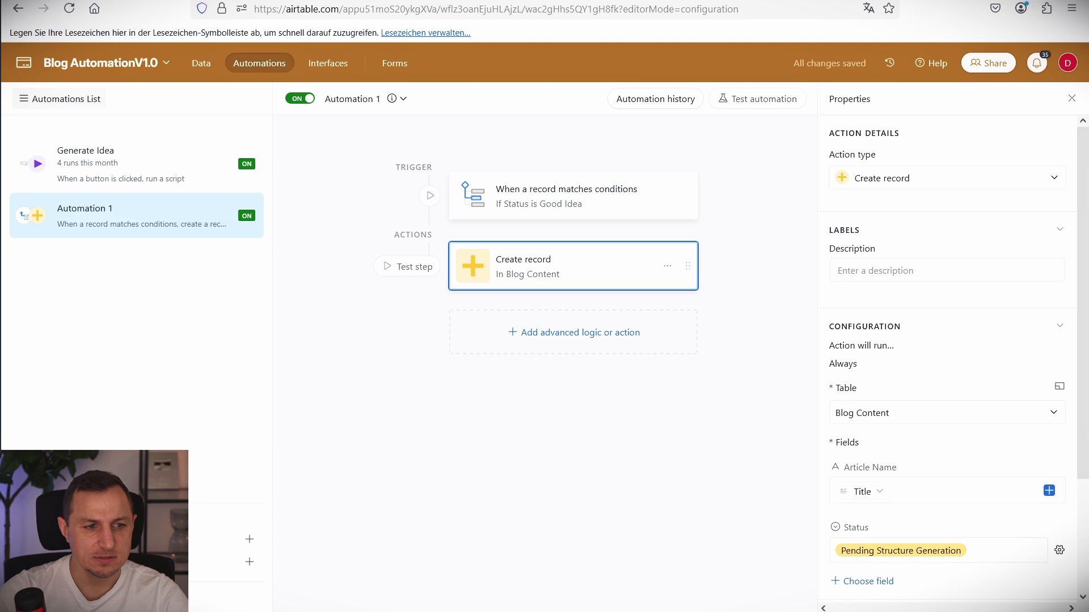
{"action": "double_click", "coordinate": [76, 151]}
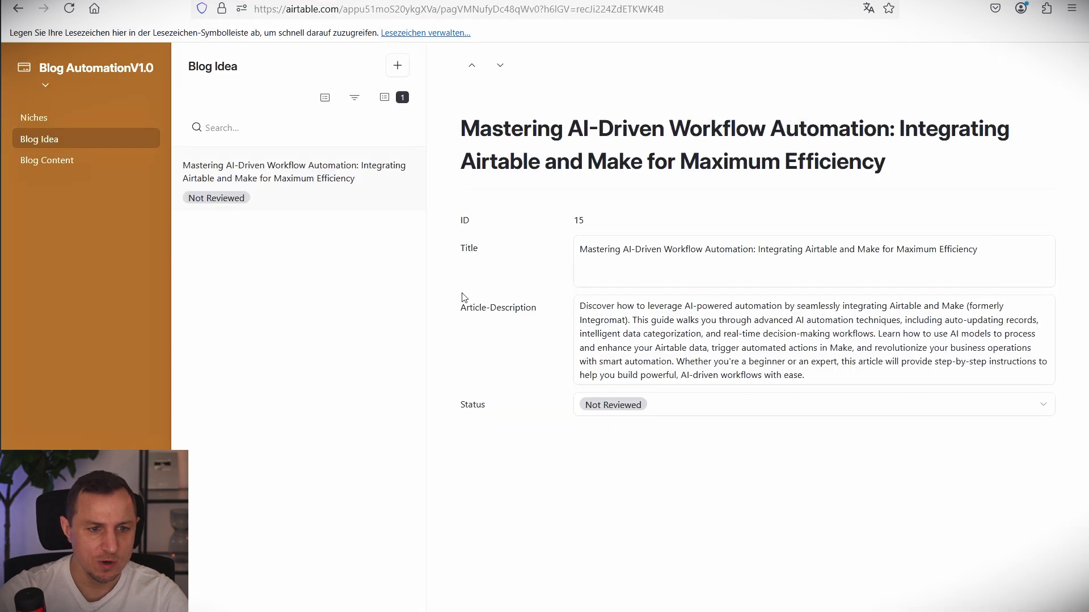
Mark the AI workflow automation idea's Status as Good Idea.
{"action": "left_click", "coordinate": [671, 407]}
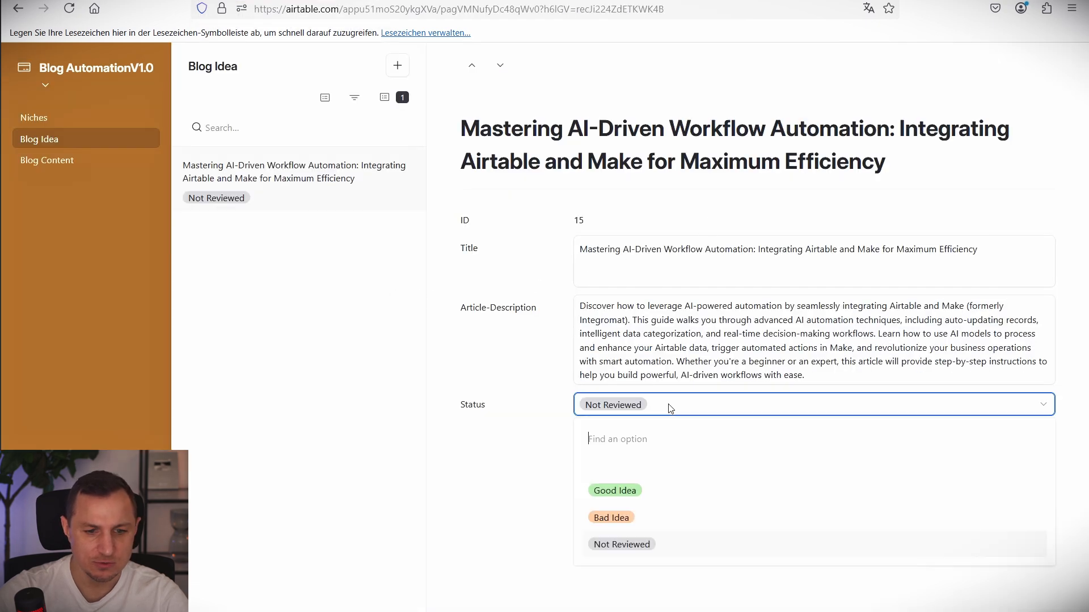
{"action": "left_click", "coordinate": [617, 493]}
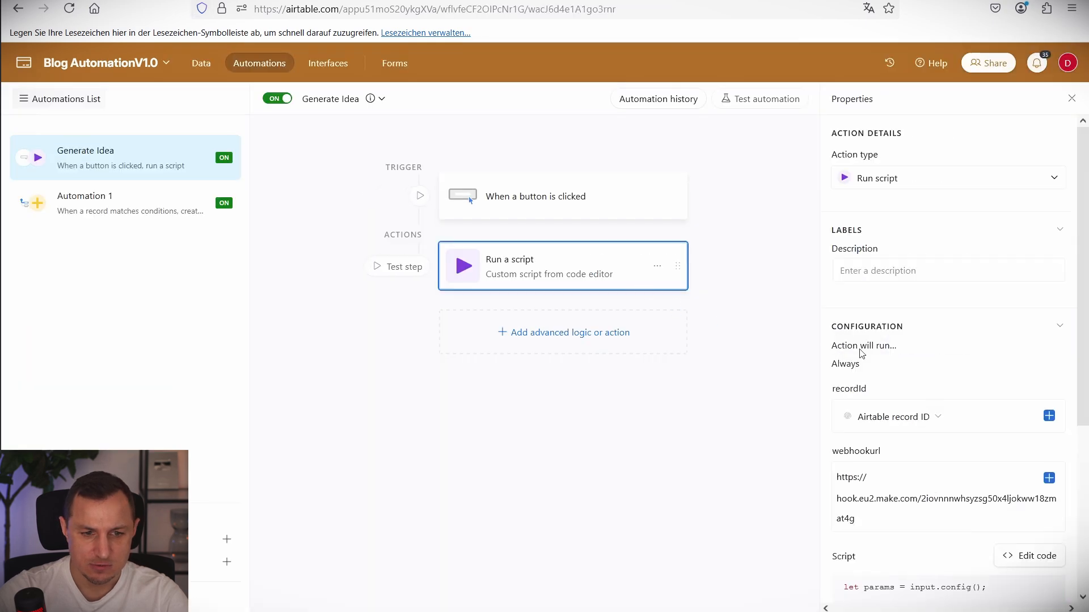
{"action": "left_click", "coordinate": [160, 199]}
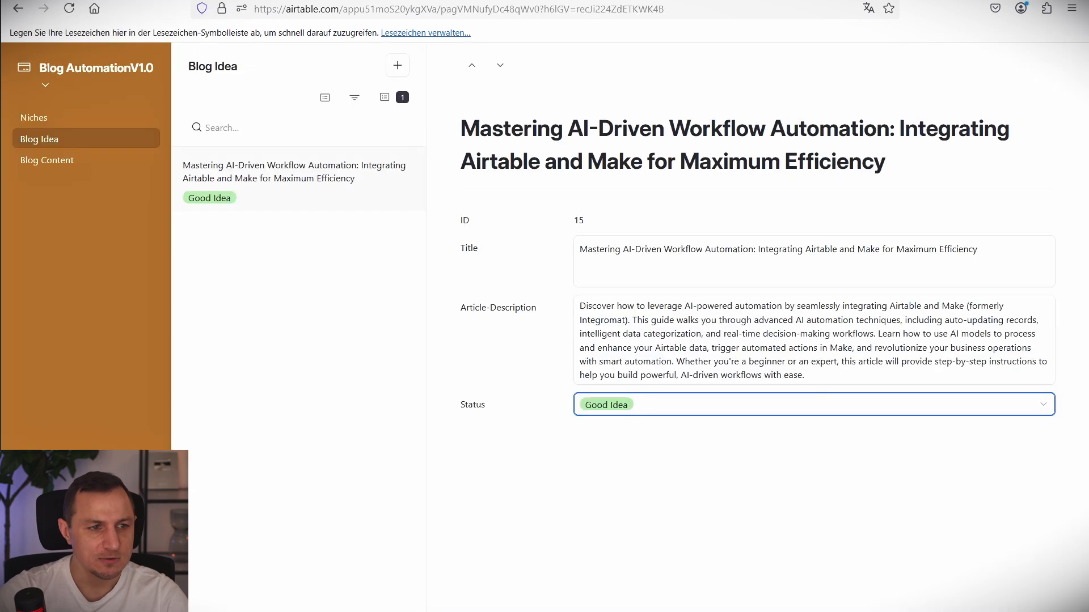
Compare the new Blog Content article with the idea's title, confirming Pending Structure Generation status.
{"action": "left_click", "coordinate": [75, 163]}
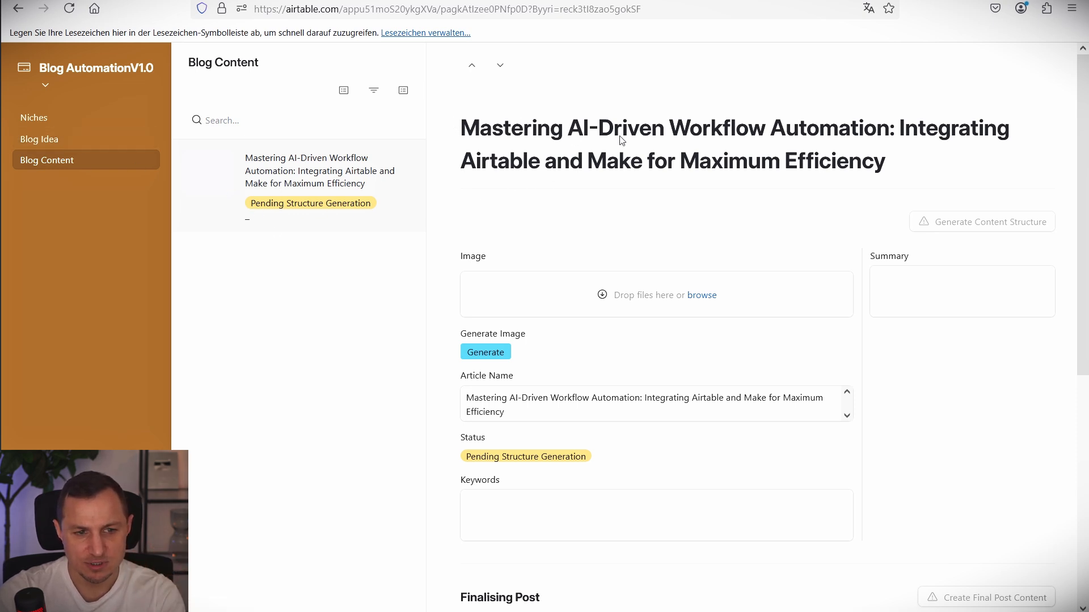
{"action": "left_click_drag", "start_coordinate": [888, 179], "coordinate": [613, 126]}
{"action": "left_click", "coordinate": [76, 142]}
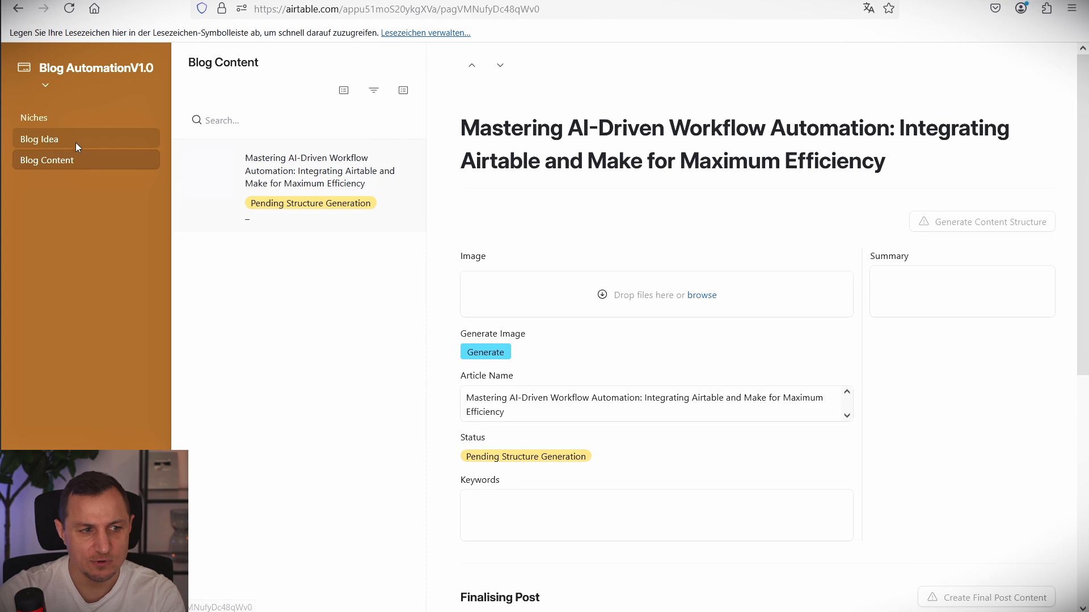
{"action": "left_click_drag", "start_coordinate": [962, 165], "coordinate": [454, 134]}
{"action": "left_click", "coordinate": [448, 135]}
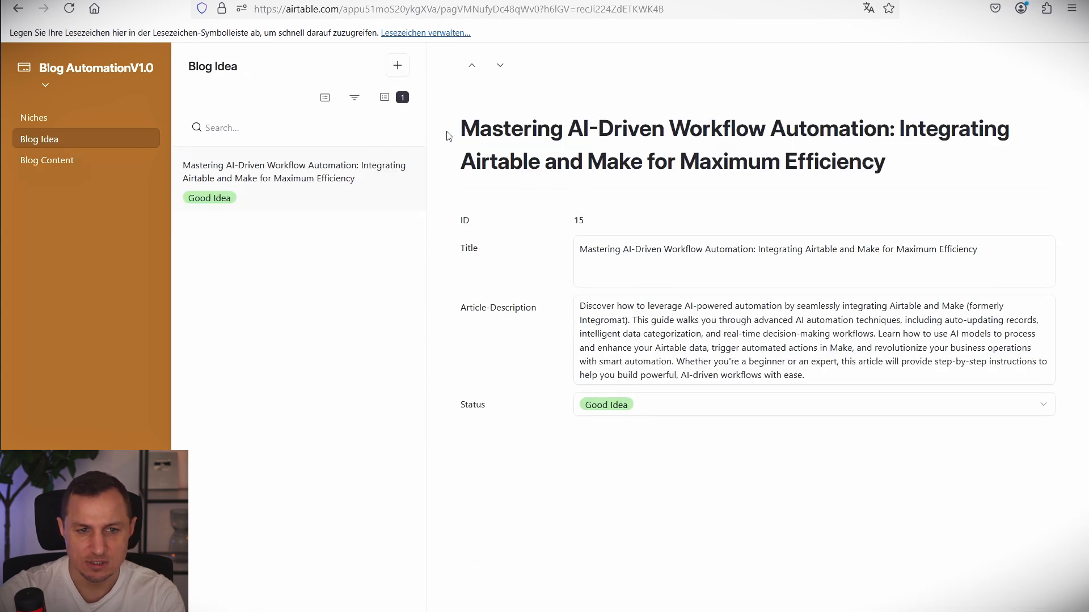
{"action": "left_click", "coordinate": [86, 166]}
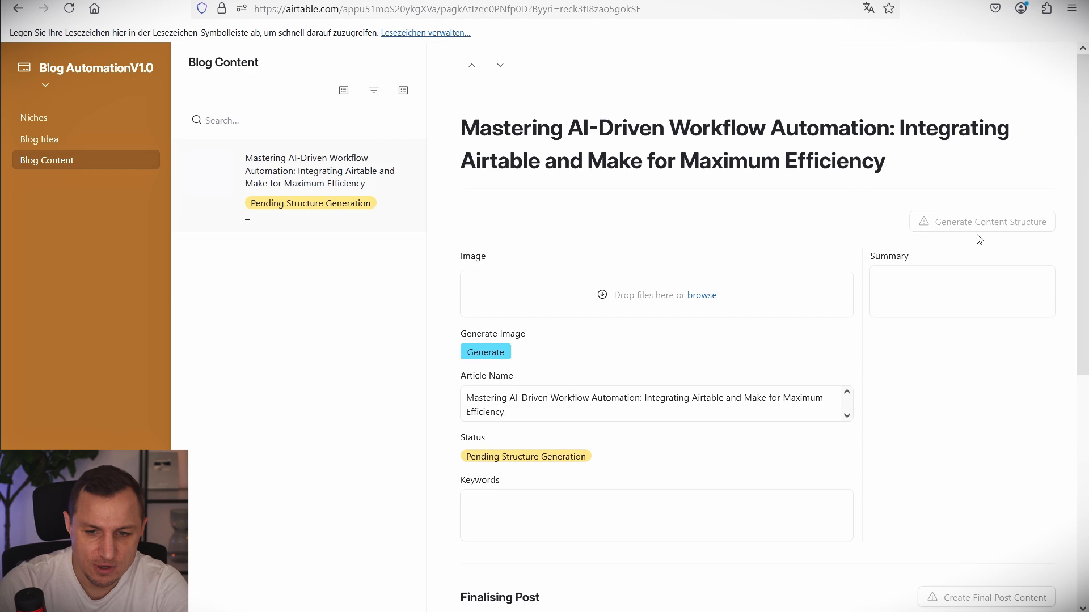
{"action": "scroll", "coordinate": [870, 376], "scroll_direction": "down", "scroll_amount": 5}
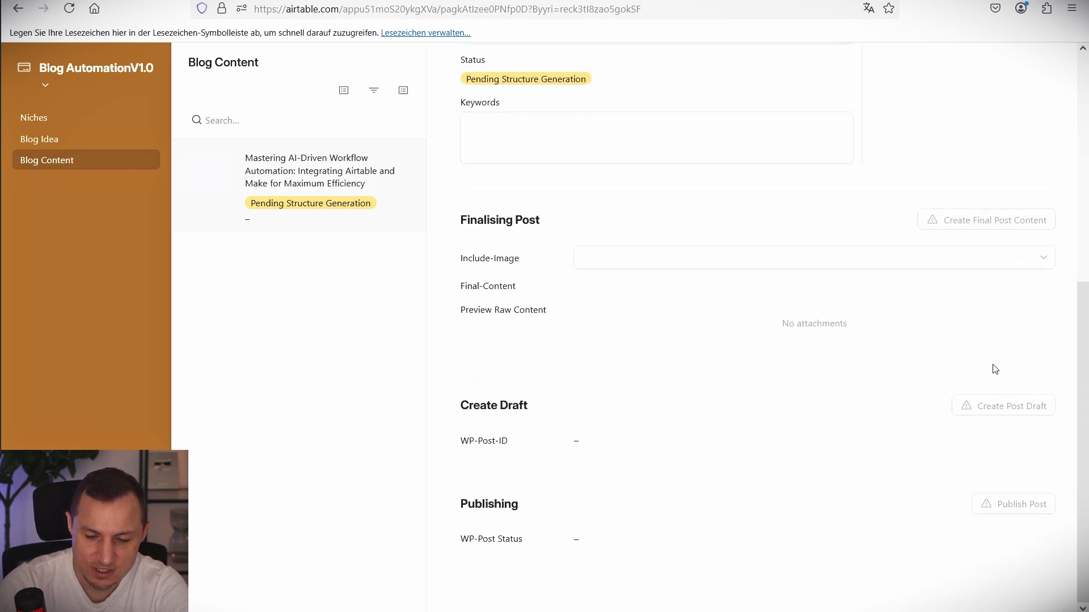
{"action": "scroll", "coordinate": [561, 355], "scroll_direction": "up", "scroll_amount": 5}
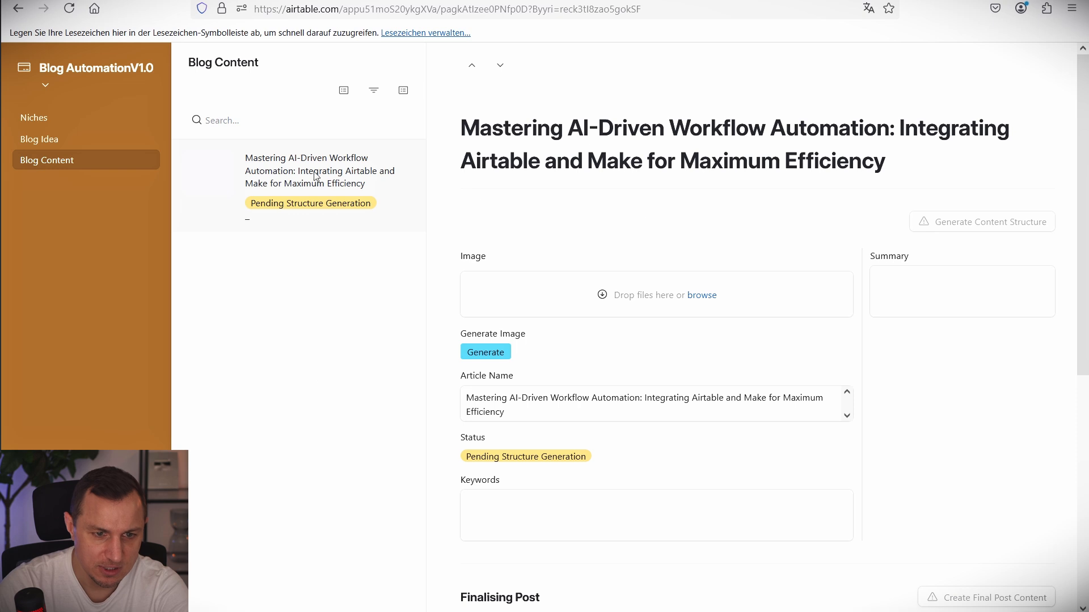
Check the new Pending Structure Generation row in the Blog Content grid, then return to Automations.
{"action": "left_click", "coordinate": [226, 1]}
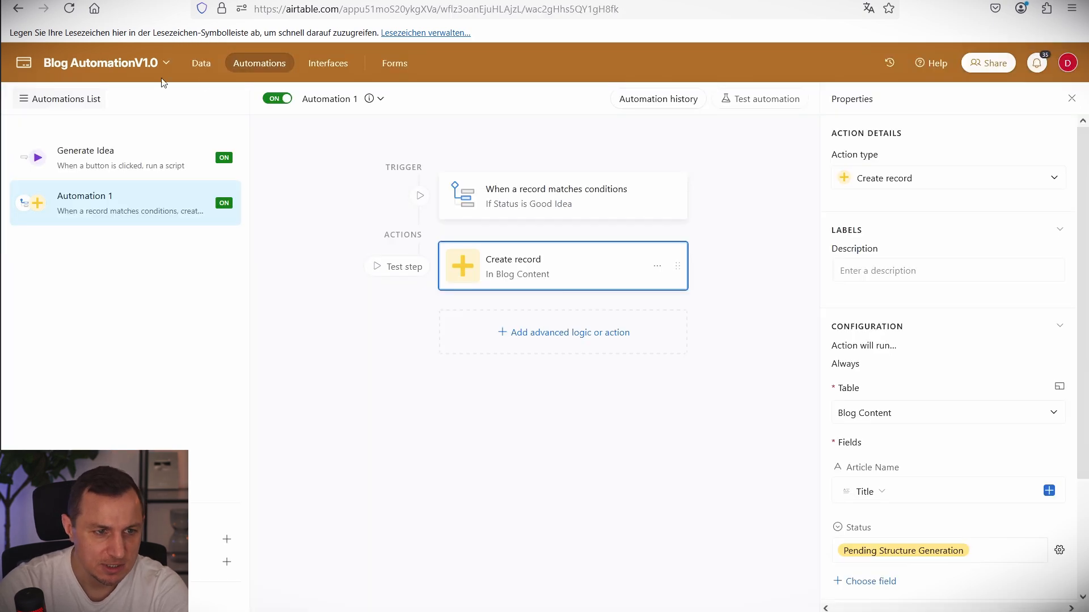
{"action": "left_click", "coordinate": [374, 1]}
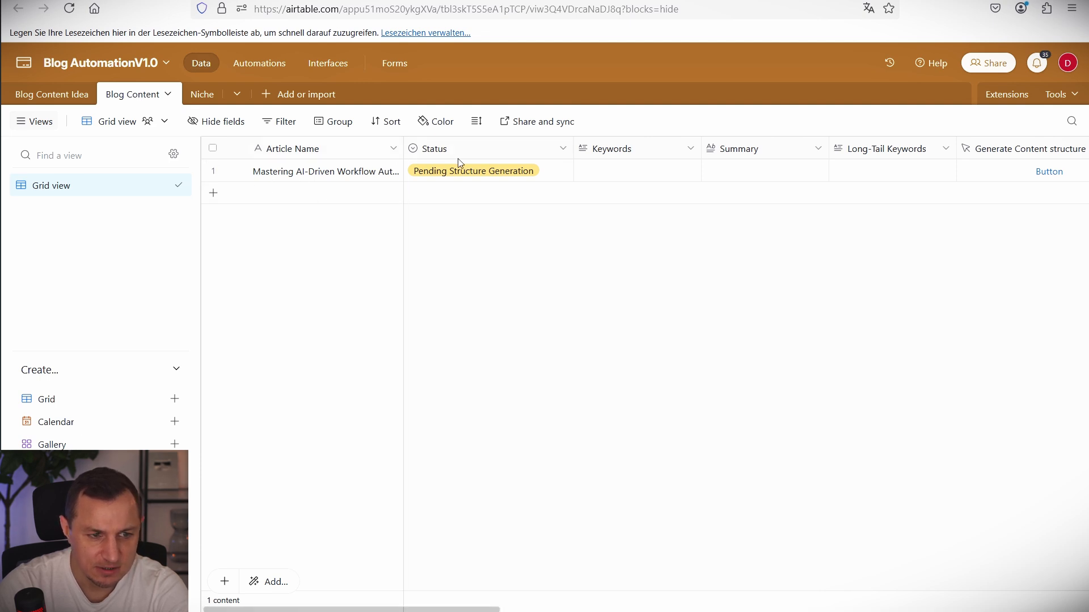
{"action": "left_click", "coordinate": [284, 2]}
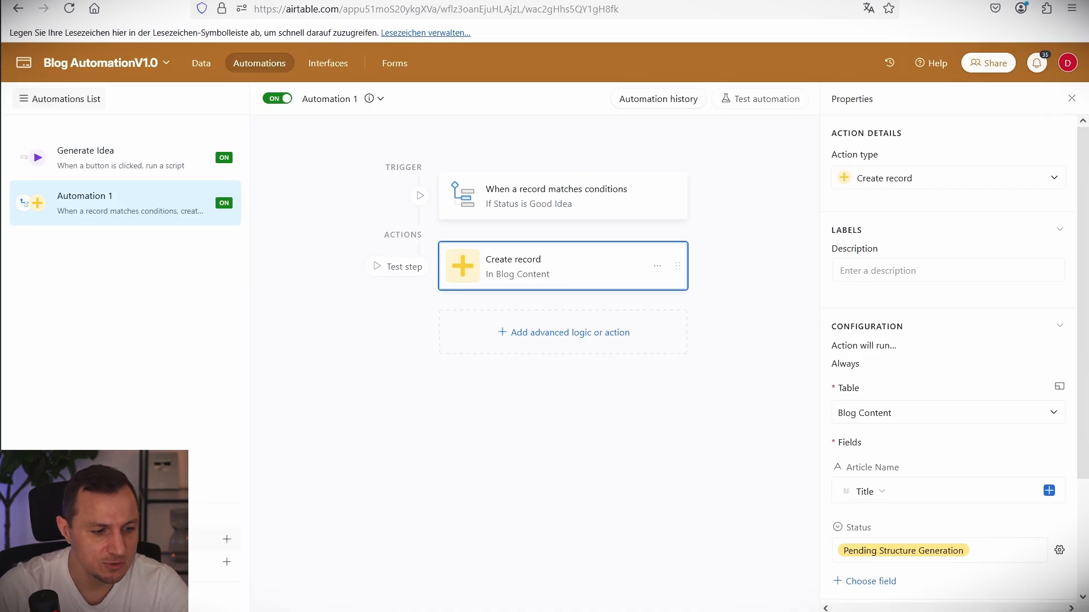
Create a new automation named 'Create Content Structure'.
{"action": "left_click", "coordinate": [136, 540]}
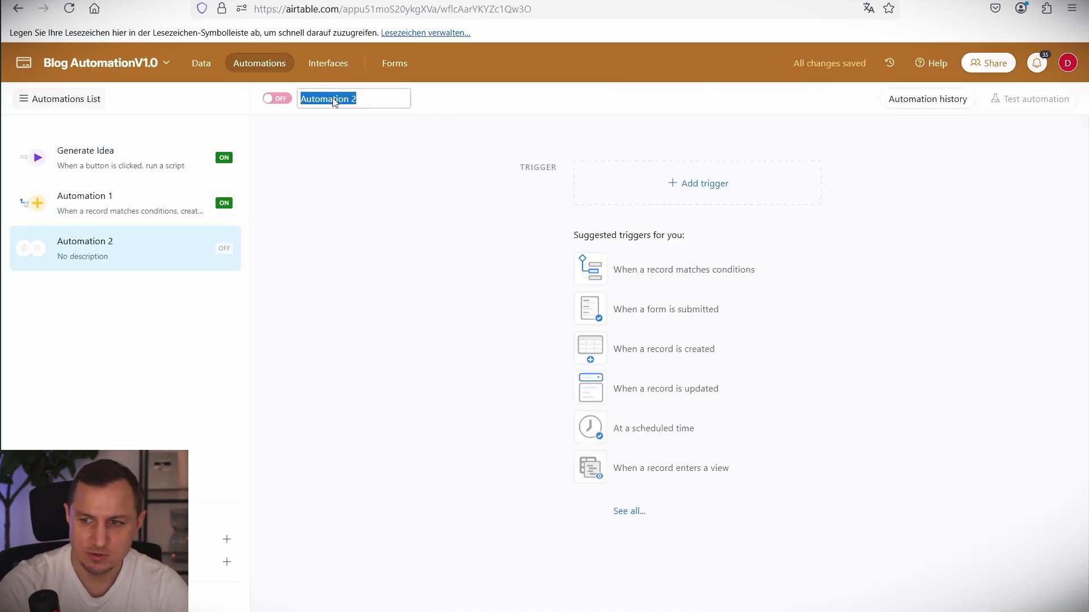
{"action": "type", "text": "C"}
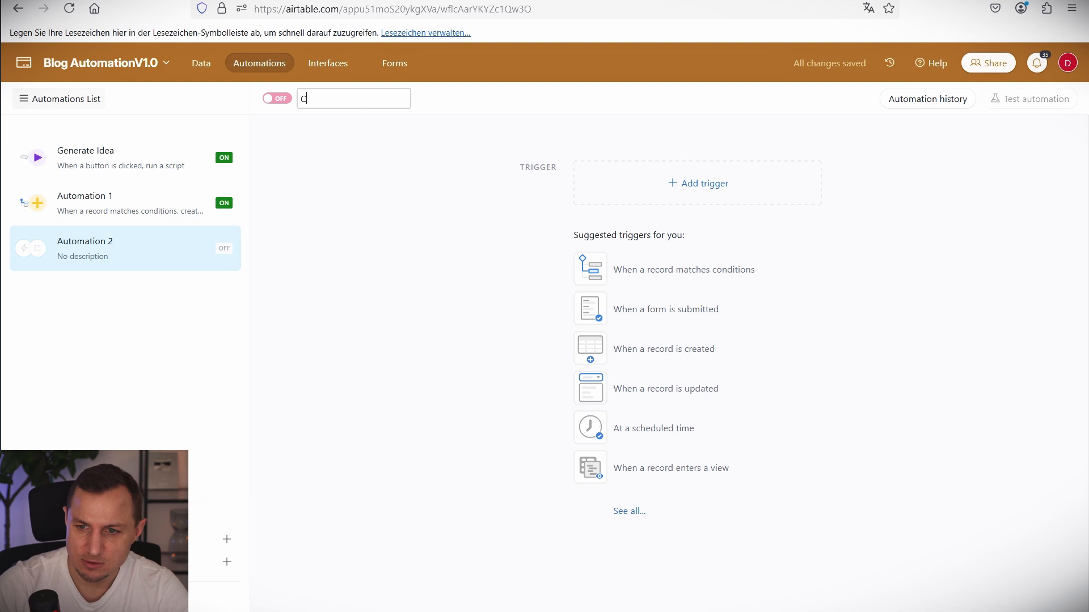
{"action": "type", "text": "reate Content Stru"}
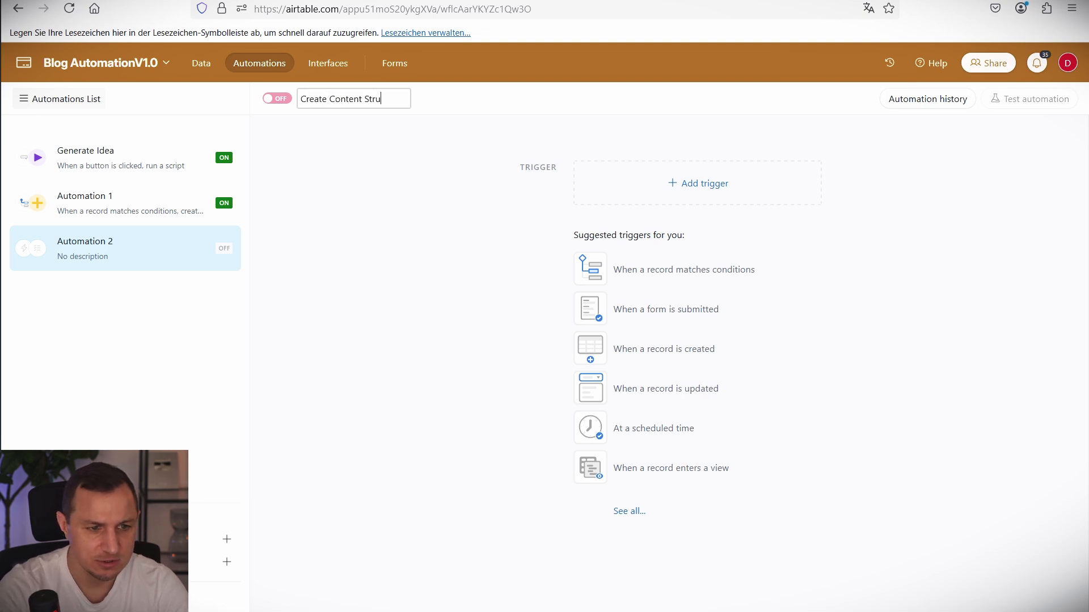
{"action": "type", "text": "cture"}
{"action": "key", "text": "Return"}
Rename Automation 1 to 'Selecting Good Idea & Create New Record in Blog Table'.
{"action": "left_click", "coordinate": [147, 198]}
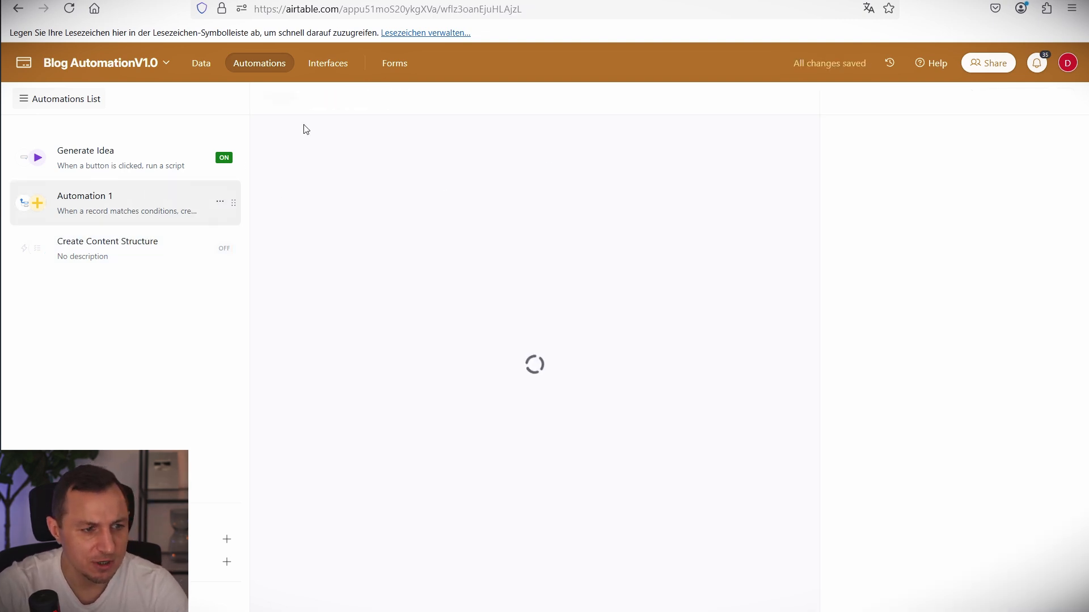
{"action": "left_click", "coordinate": [349, 103]}
{"action": "left_click", "coordinate": [344, 142]}
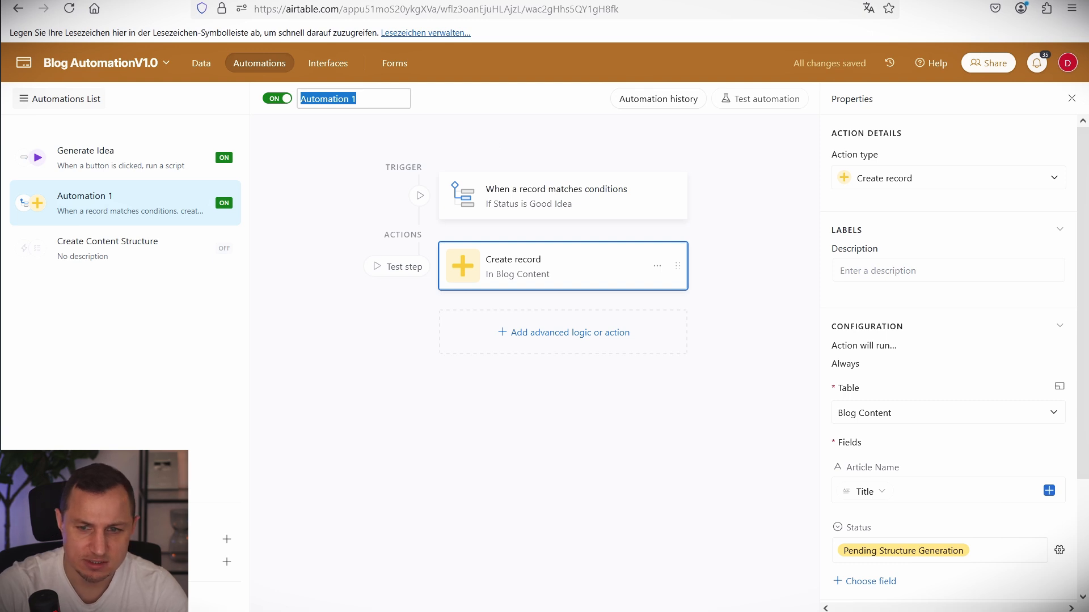
{"action": "type", "text": "Selecting Good"}
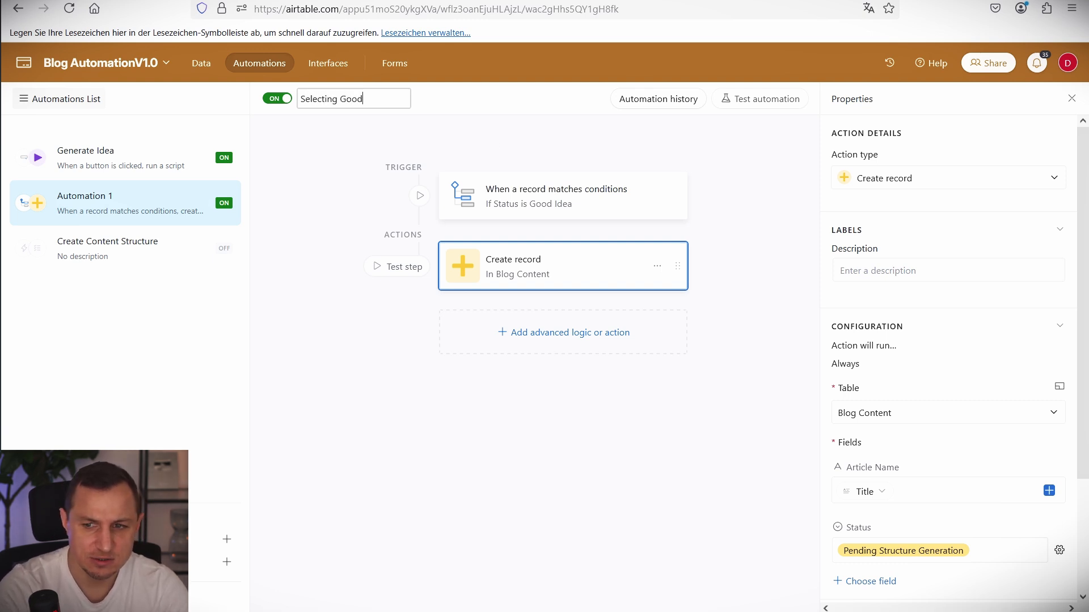
{"action": "type", "text": " Idea & Create"}
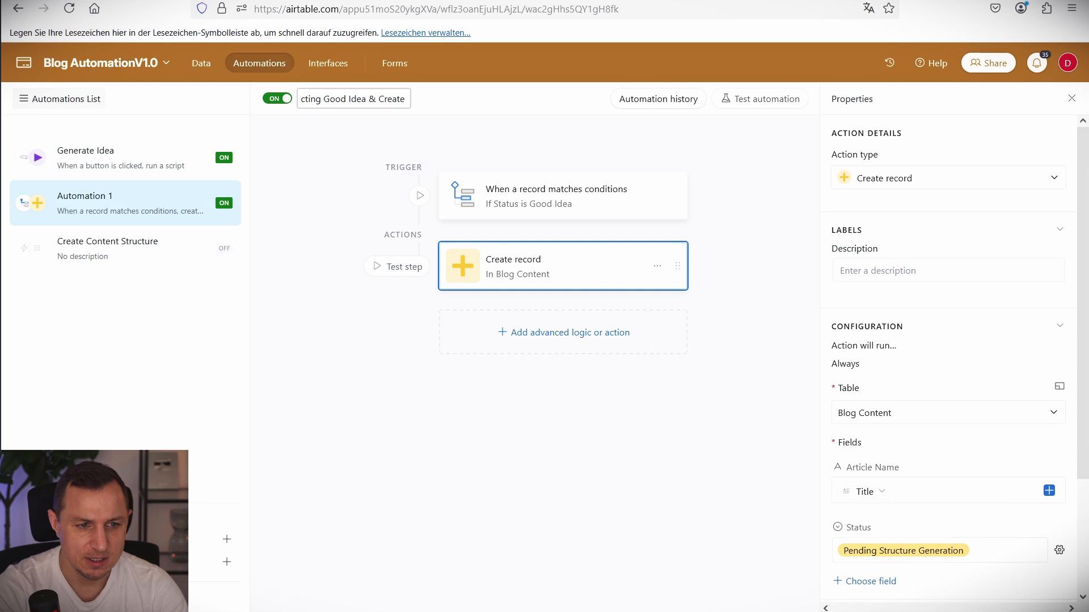
{"action": "type", "text": " New Rec"}
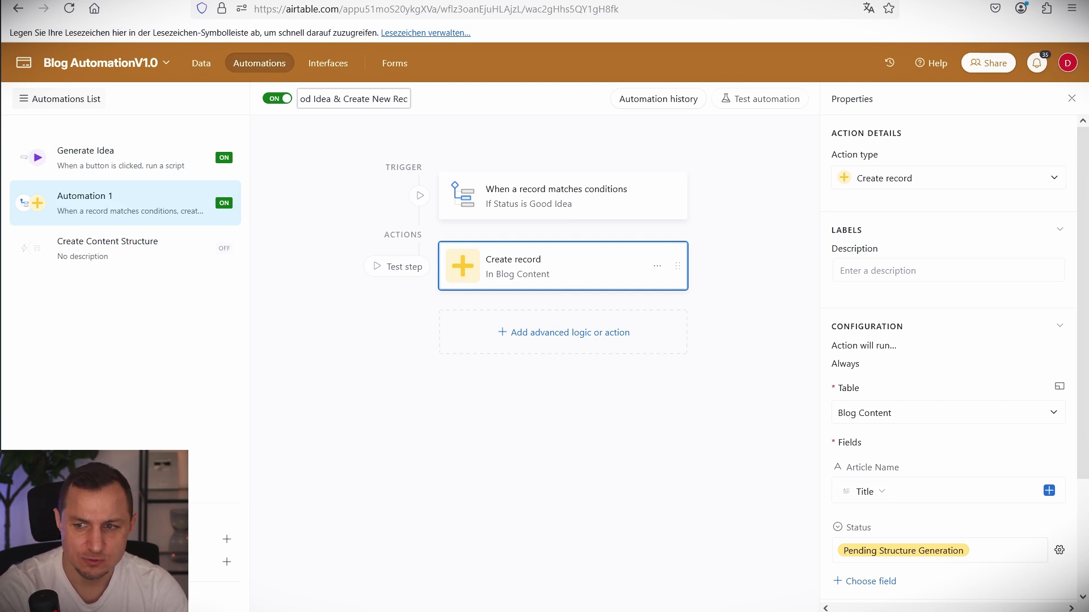
{"action": "type", "text": "ord in Blog"}
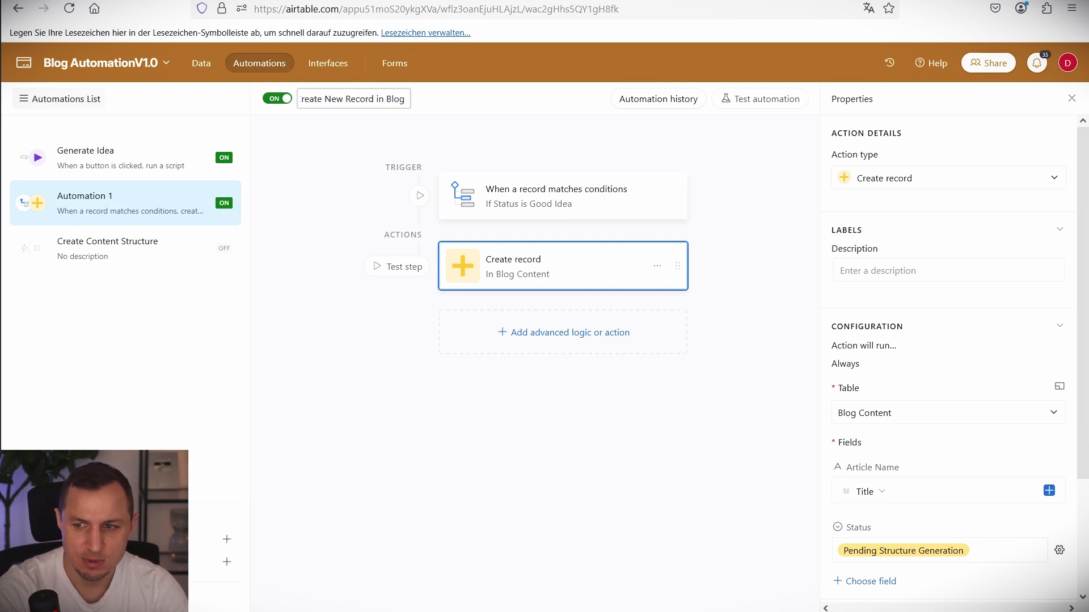
{"action": "type", "text": " Table"}
{"action": "key", "text": "Return"}
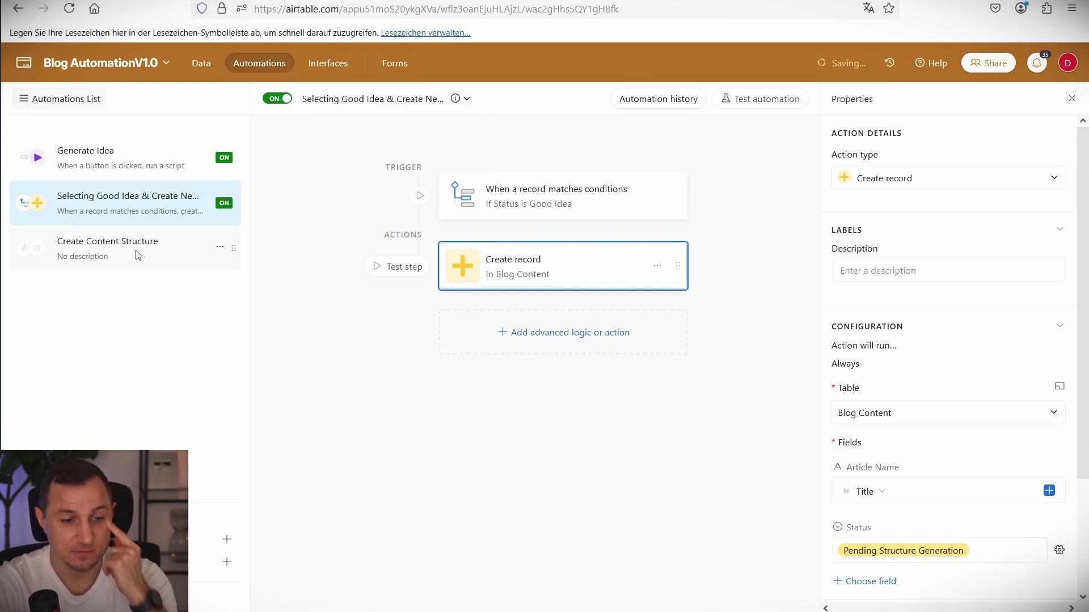
{"action": "left_click", "coordinate": [149, 258]}
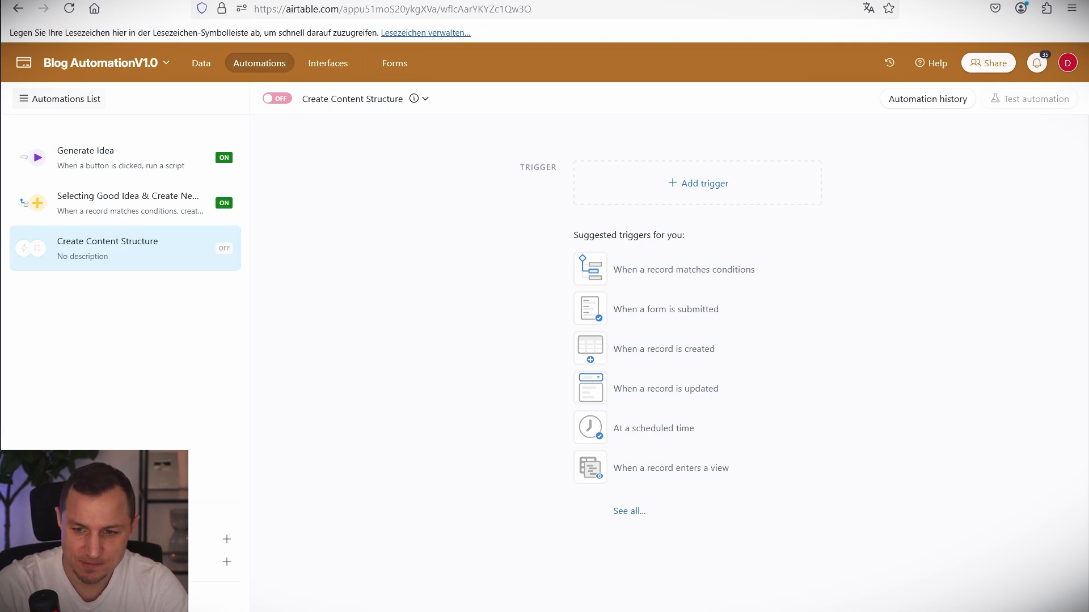
Trigger Create Content Structure by button click and link the Generate Content Structure button to it.
{"action": "left_click", "coordinate": [773, 180]}
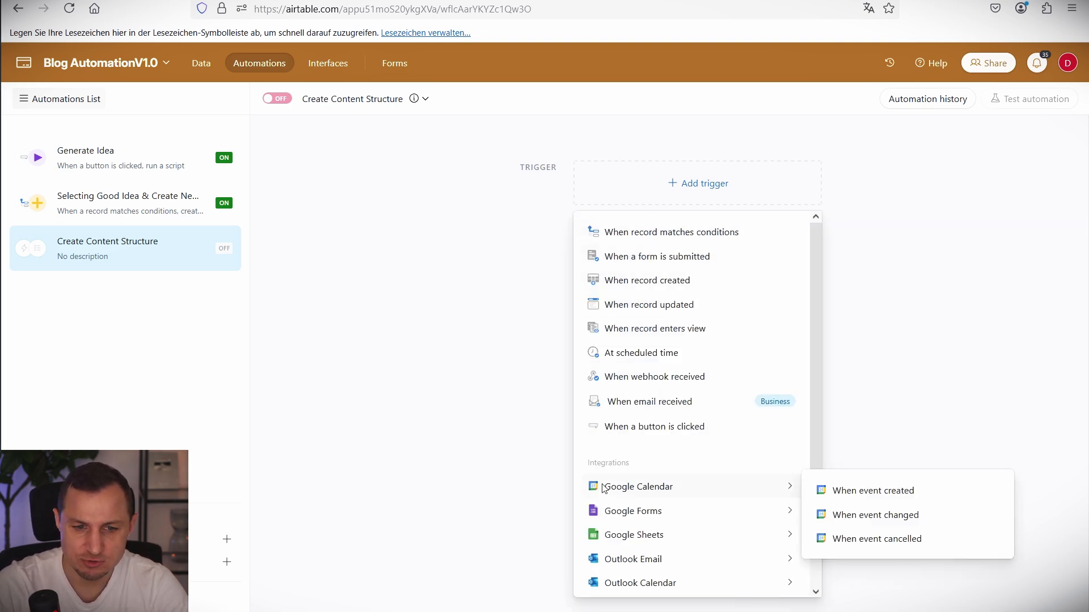
{"action": "left_click", "coordinate": [653, 425]}
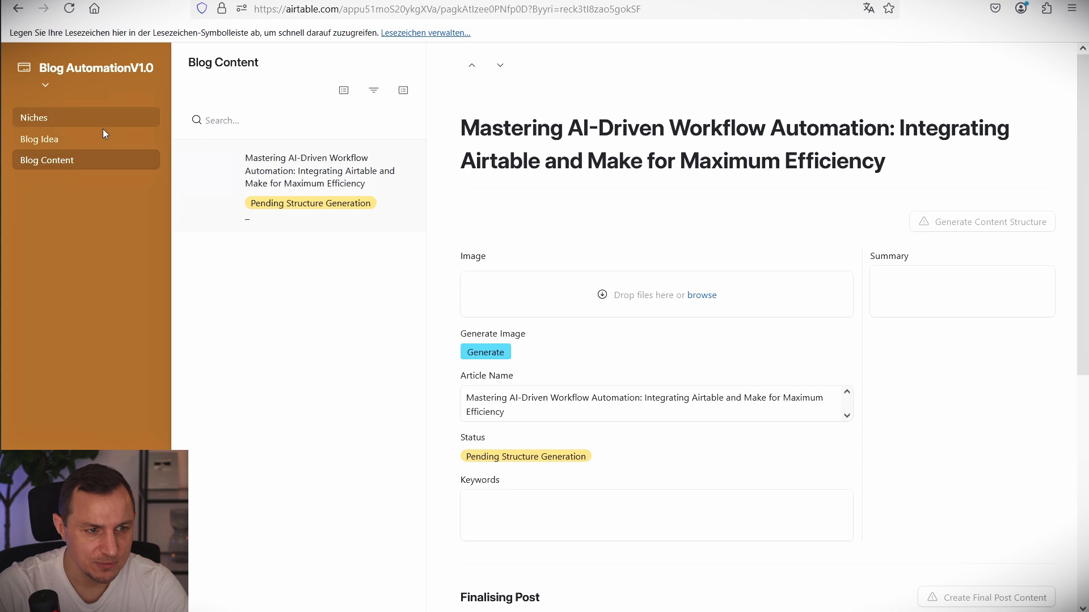
{"action": "left_click", "coordinate": [42, 85]}
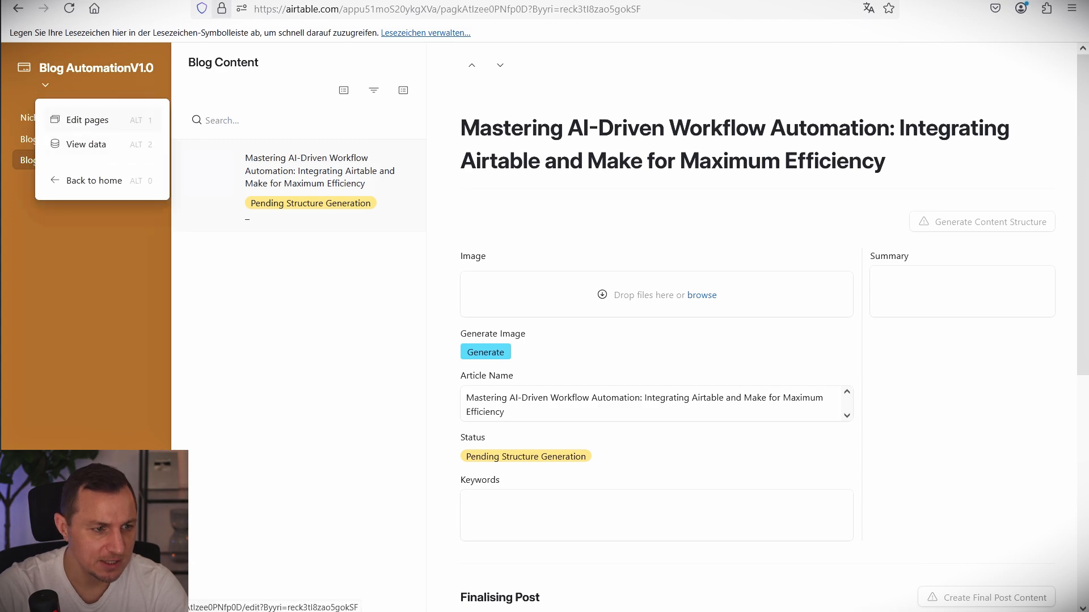
{"action": "left_click", "coordinate": [77, 120]}
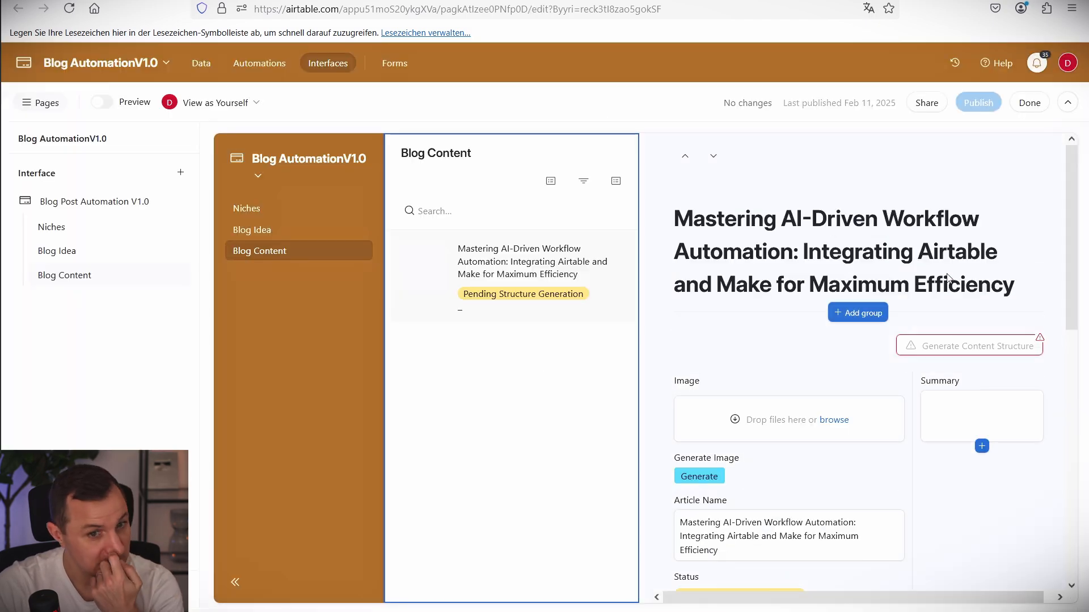
{"action": "left_click", "coordinate": [973, 349]}
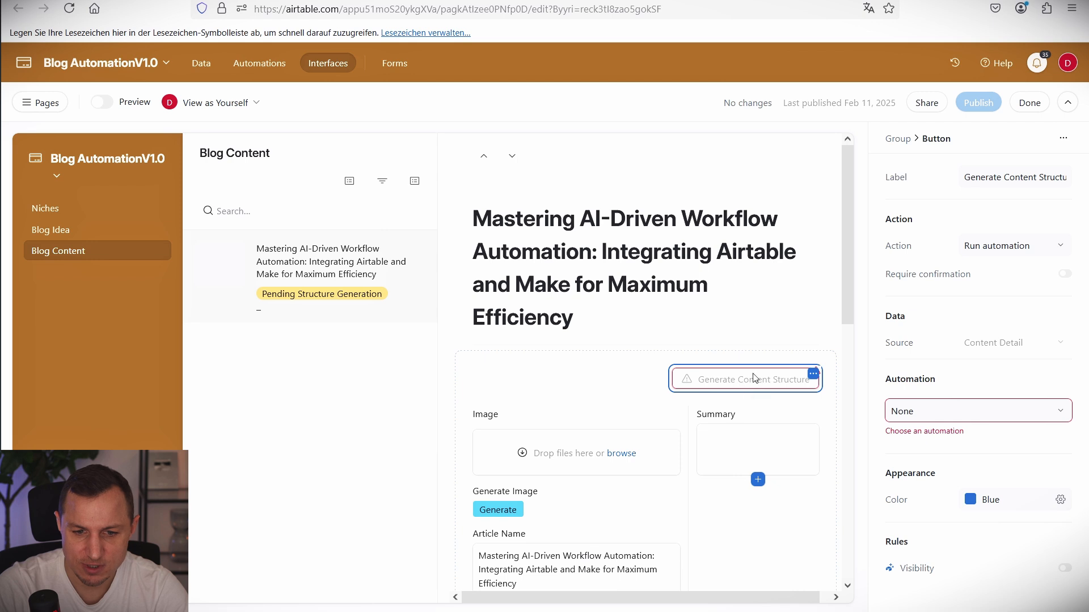
{"action": "left_click", "coordinate": [1055, 410]}
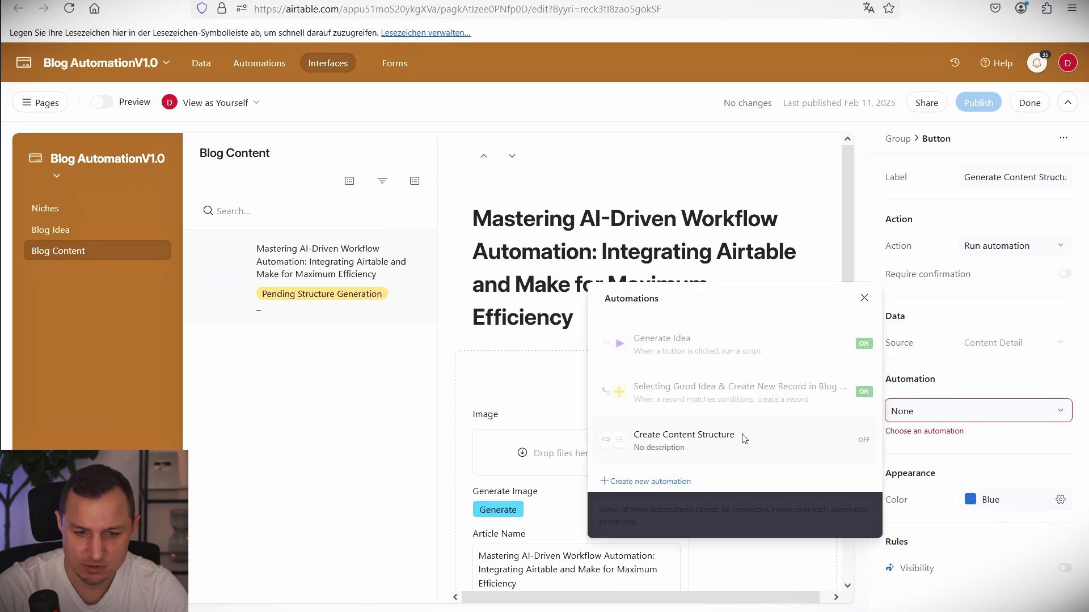
{"action": "left_click", "coordinate": [698, 442]}
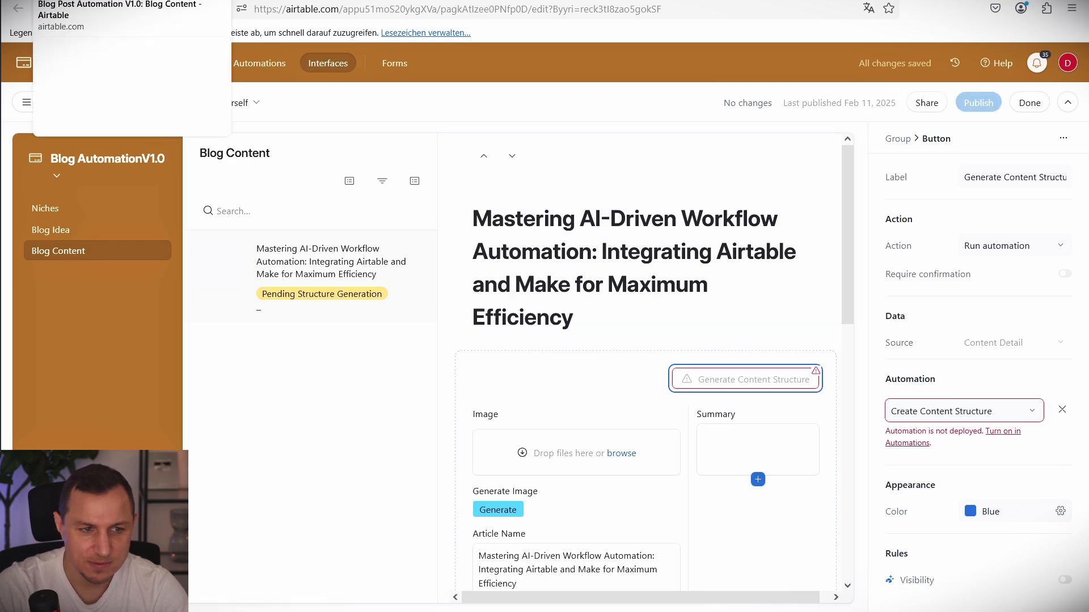
{"action": "left_click", "coordinate": [152, 1]}
{"action": "left_click", "coordinate": [448, 0]}
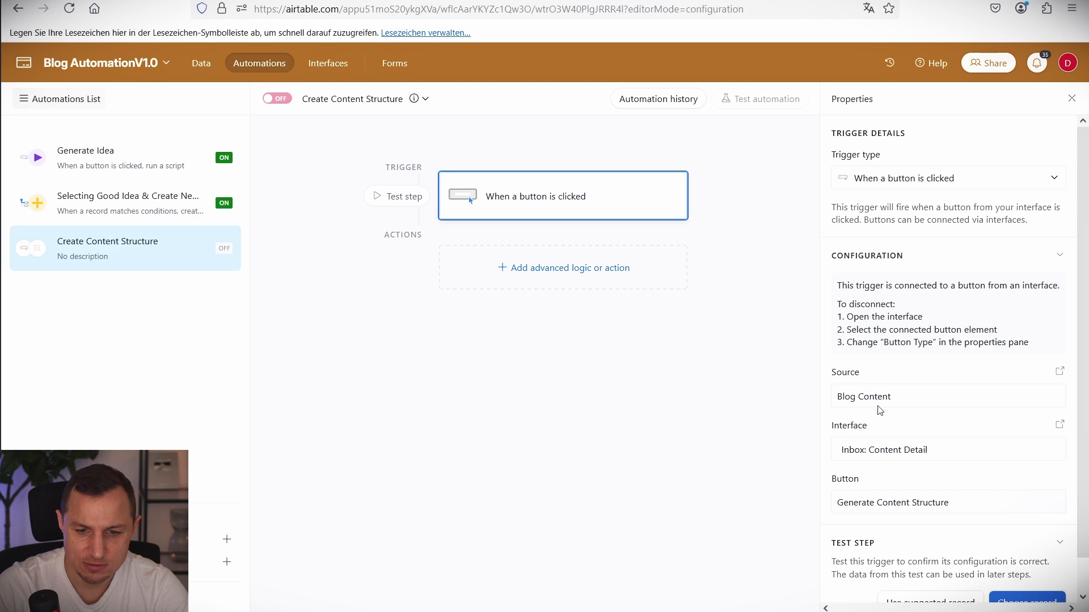
{"action": "left_click_drag", "start_coordinate": [757, 338], "coordinate": [1070, 531]}
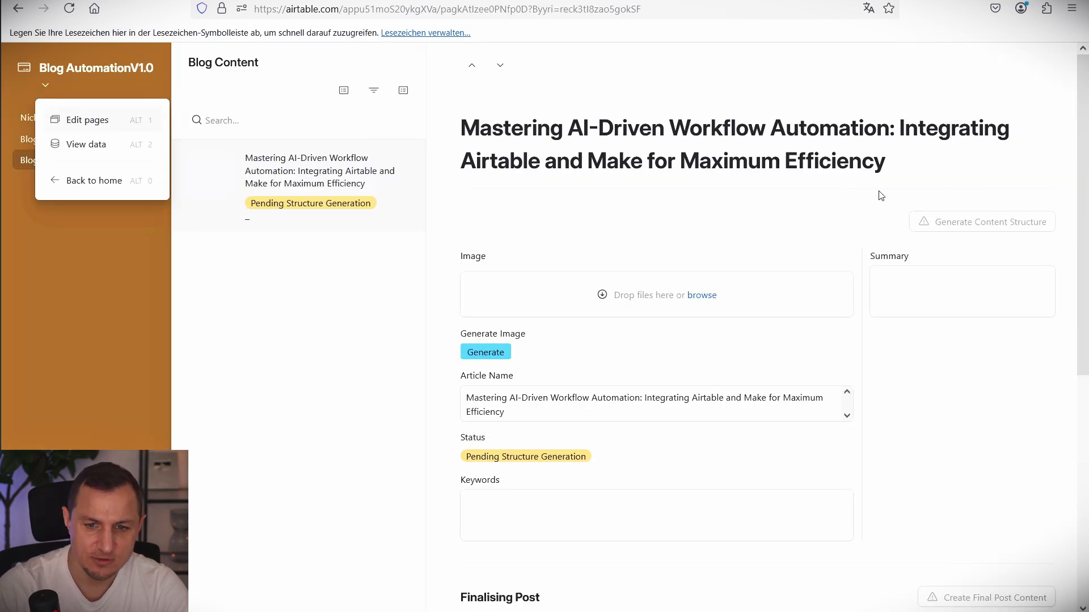
{"action": "left_click_drag", "start_coordinate": [876, 190], "coordinate": [1064, 254]}
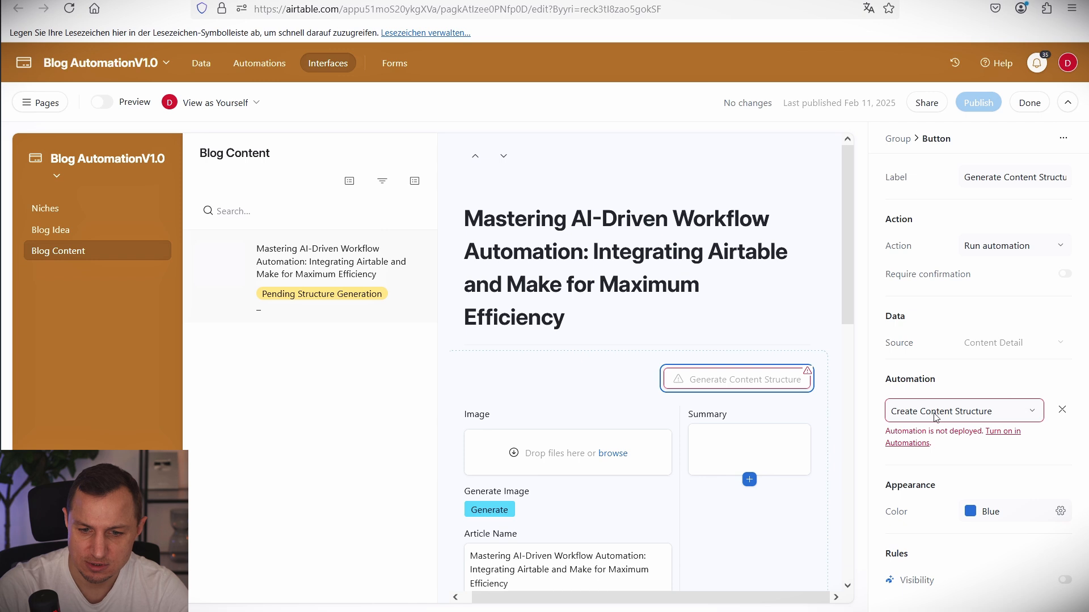
{"action": "left_click", "coordinate": [834, 365]}
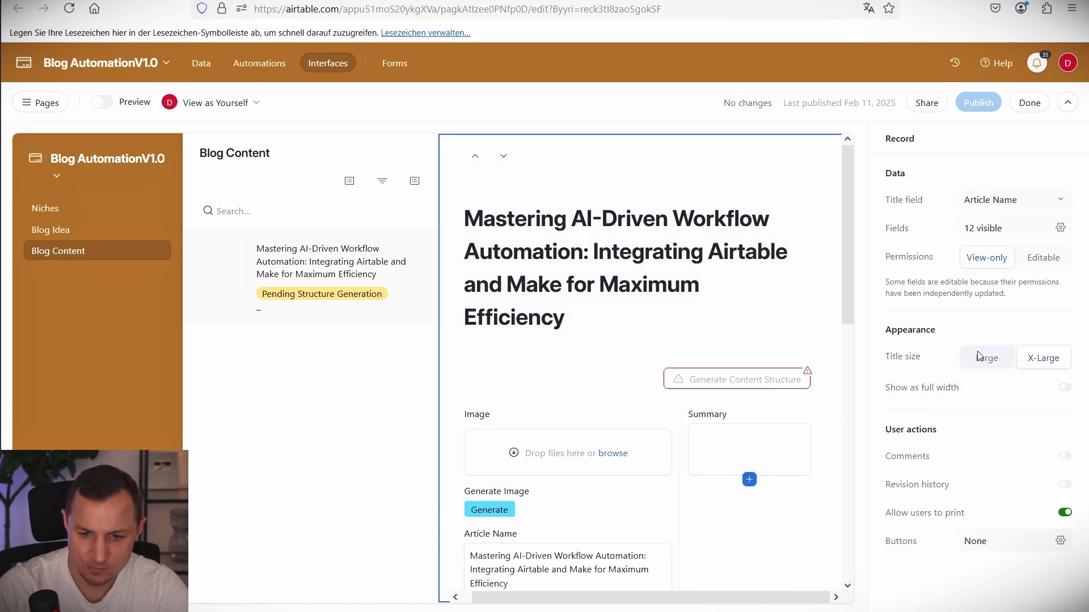
{"action": "left_click", "coordinate": [776, 390]}
{"action": "left_click", "coordinate": [776, 389]}
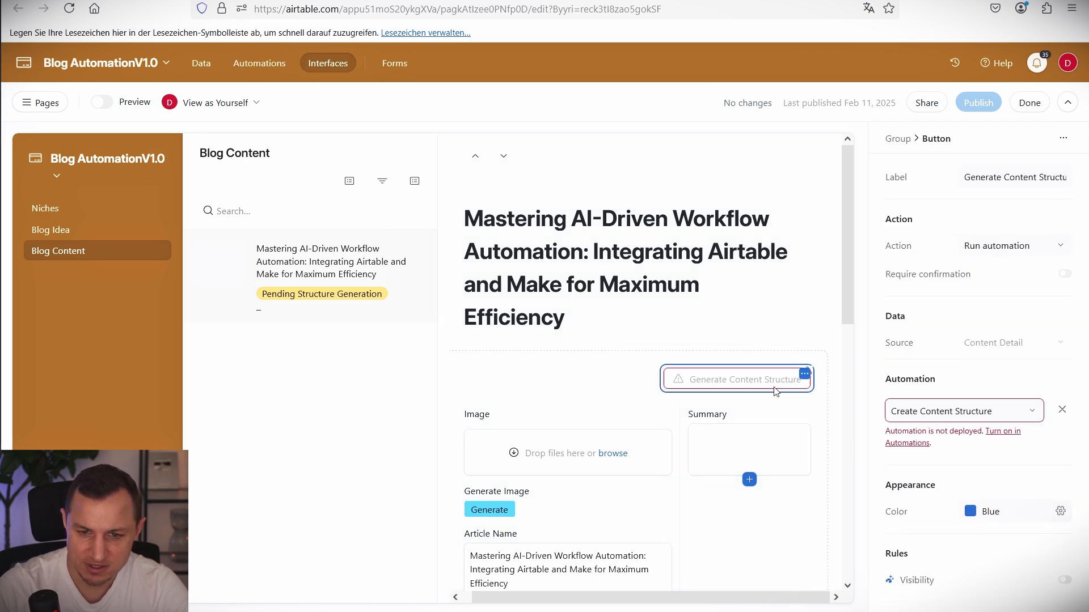
{"action": "left_click_drag", "start_coordinate": [869, 366], "coordinate": [1080, 457]}
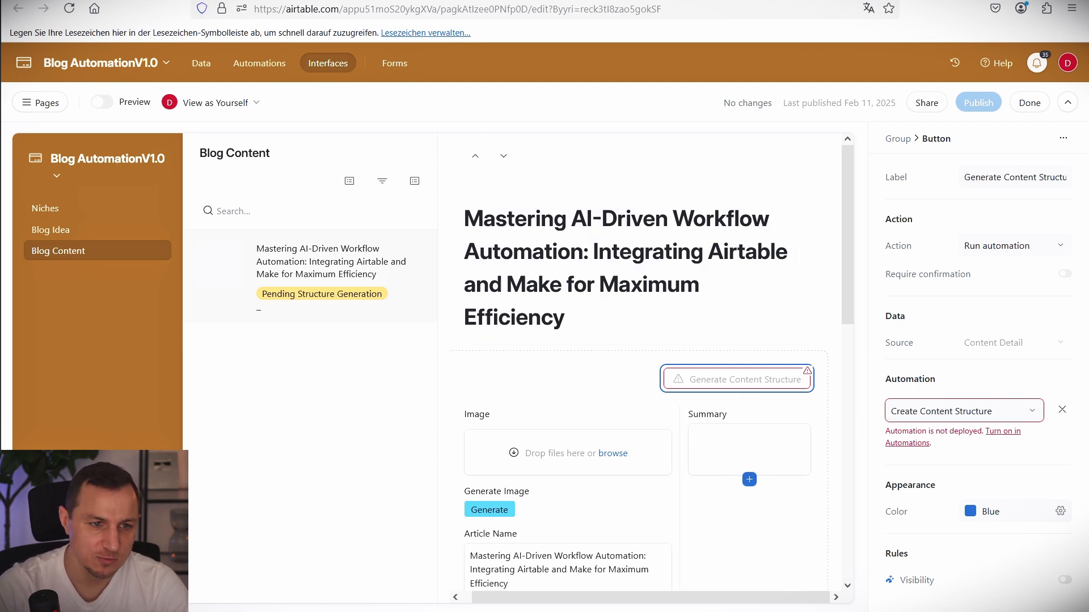
{"action": "left_click", "coordinate": [1002, 432]}
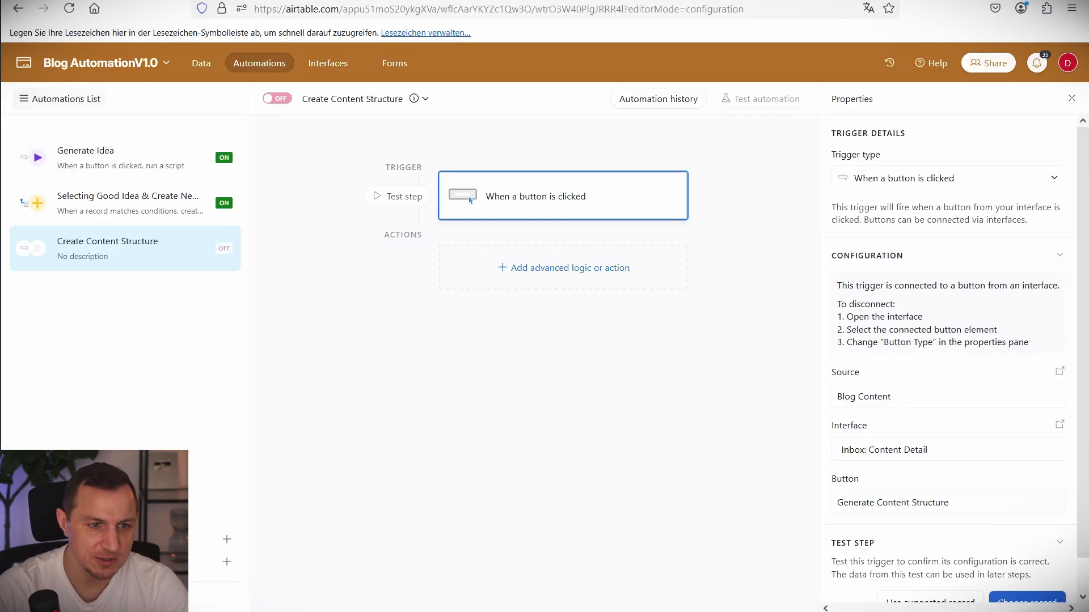
Add a Run script action containing the pasted webhook fetch script.
{"action": "left_click", "coordinate": [573, 268]}
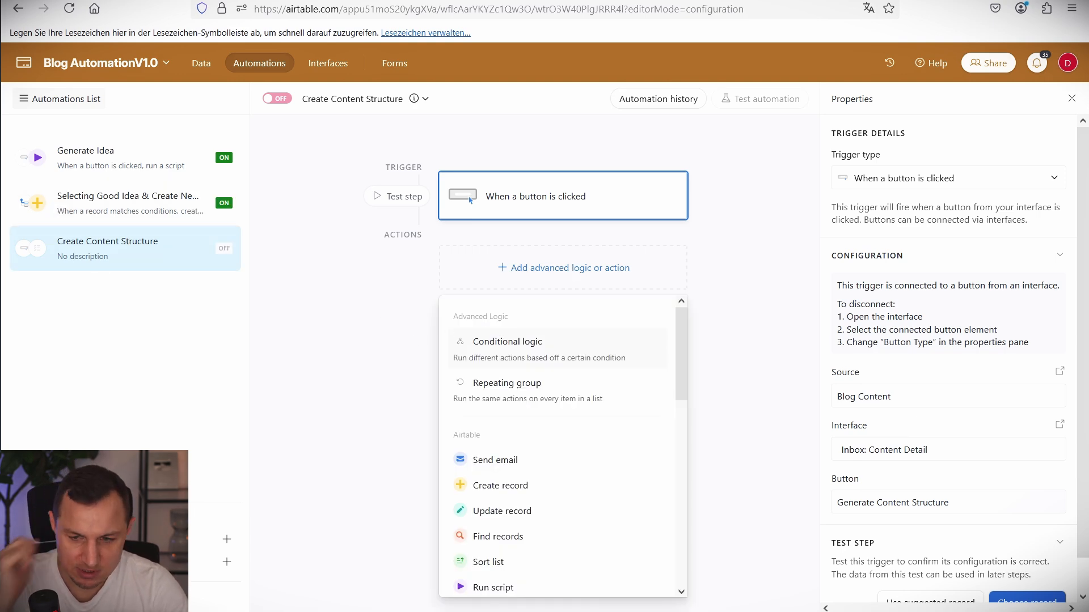
{"action": "left_click", "coordinate": [491, 589]}
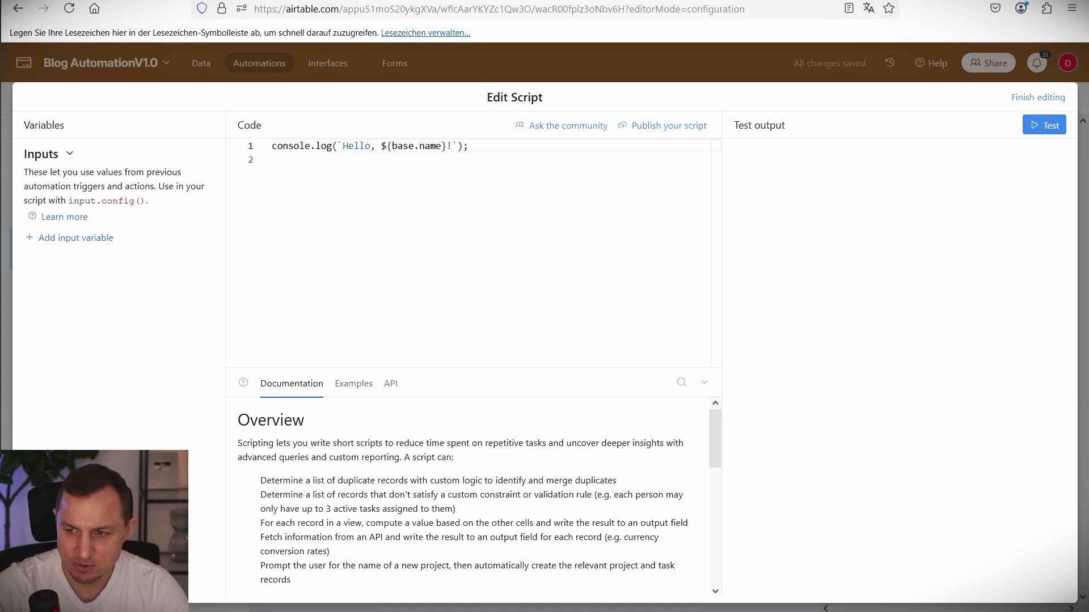
{"action": "key", "text": "ctrl+a"}
{"action": "type", "text": "let params = input.config();  let recordId = params.recordId;  let webhookurl = params.webhookurl;  const webhook = (webhookurl + \"?recordId=\" + recordId);  console.log(webhook); await fetch(webhook);"}
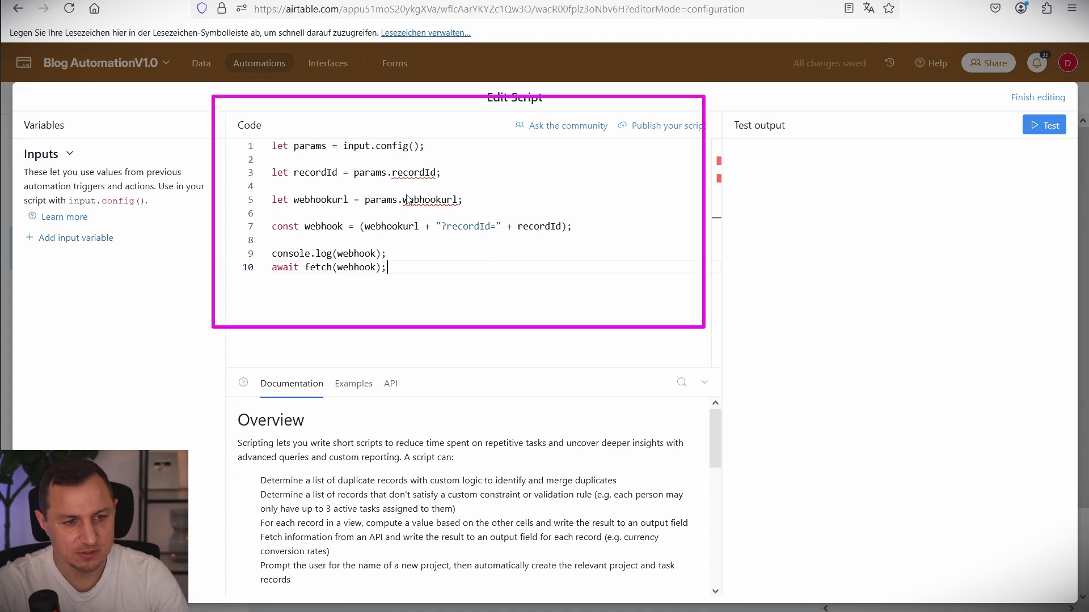
{"action": "double_click", "coordinate": [93, 250]}
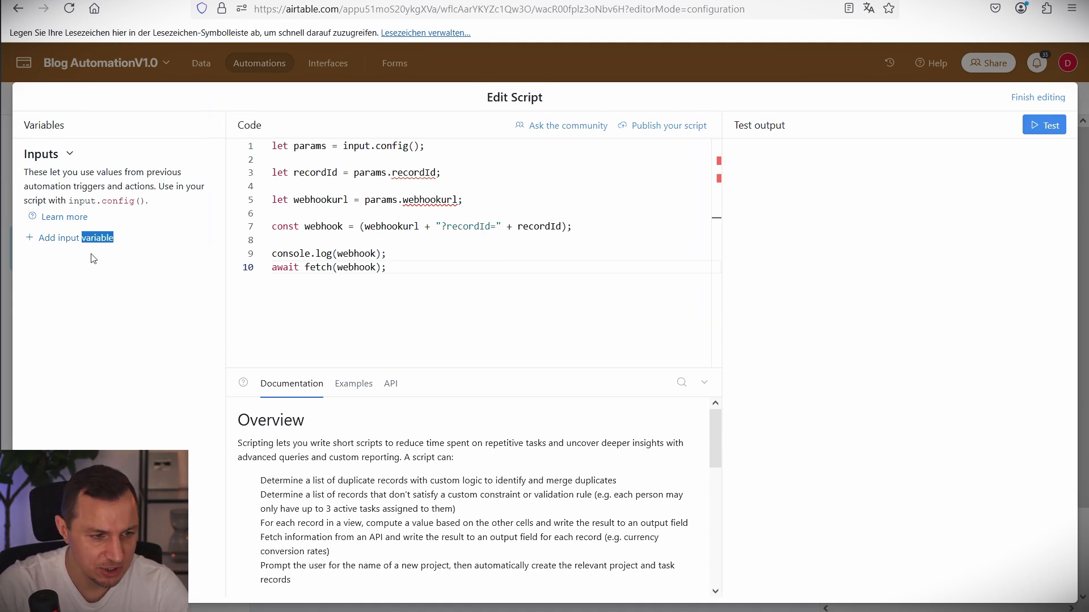
Add a script input variable recordId holding the Airtable record ID.
{"action": "left_click", "coordinate": [79, 238]}
{"action": "type", "text": "rec"}
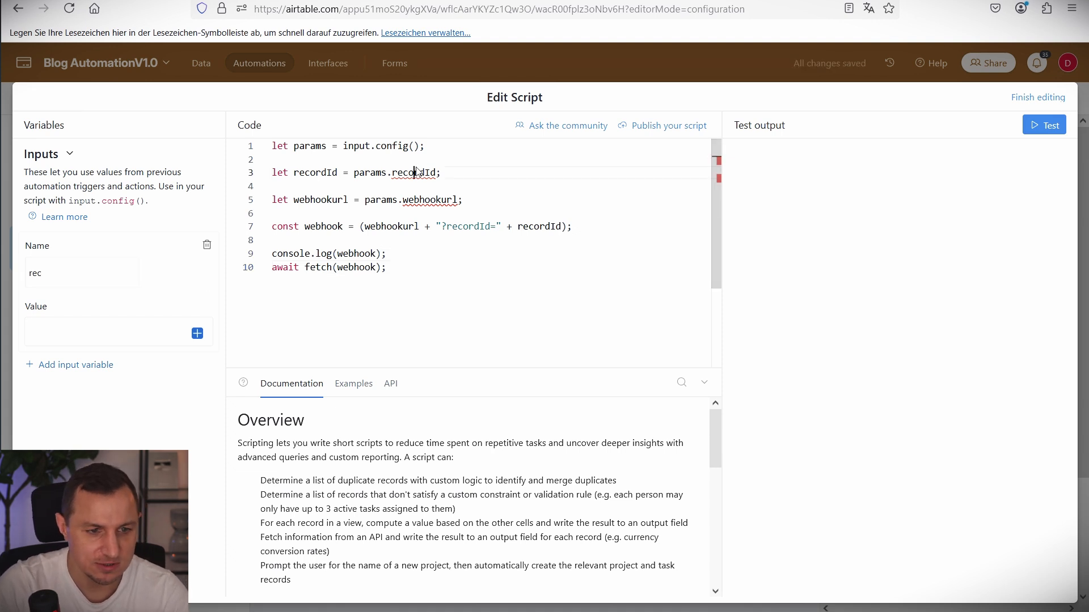
{"action": "double_click", "coordinate": [414, 172]}
{"action": "key", "text": "ctrl+c"}
{"action": "left_click", "coordinate": [98, 272]}
{"action": "key", "text": "ctrl+v"}
{"action": "key", "text": "ctrl+a"}
{"action": "key", "text": "ctrl+v"}
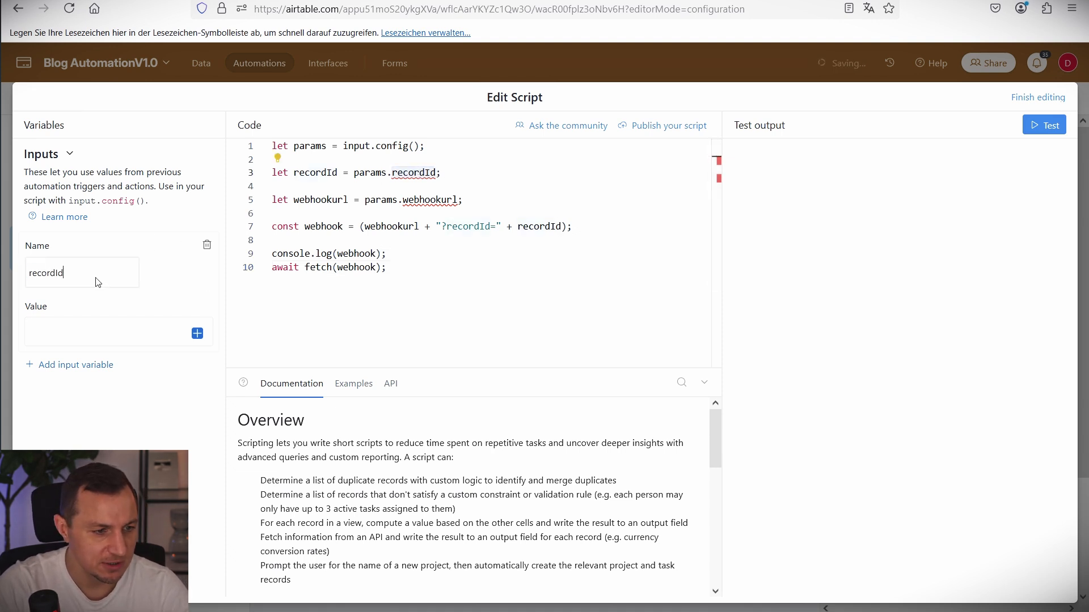
{"action": "left_click", "coordinate": [197, 333]}
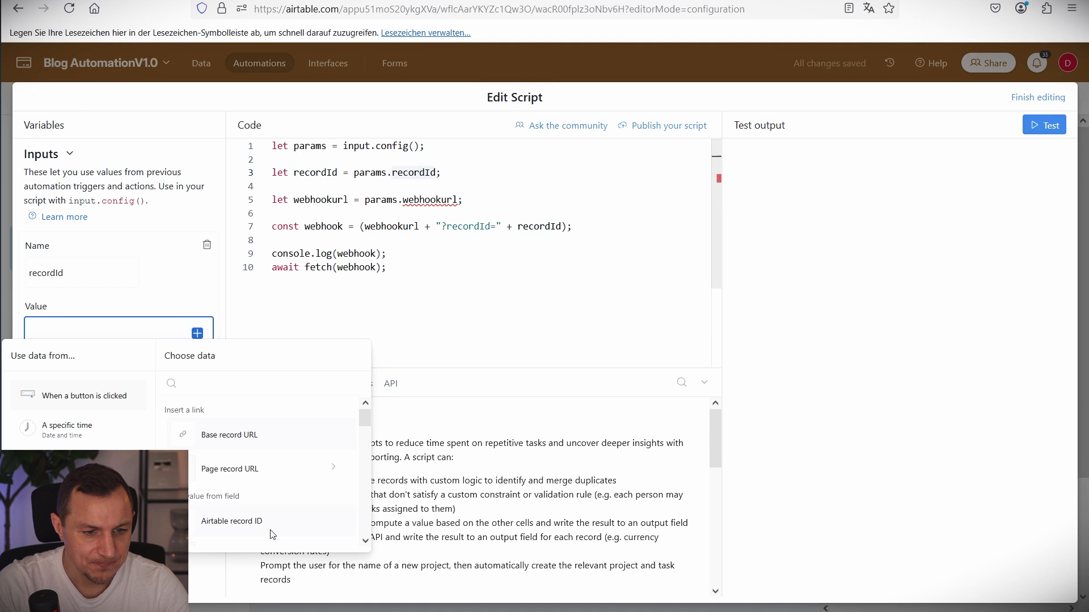
{"action": "left_click", "coordinate": [250, 522]}
Add a second script input variable named webhookurl.
{"action": "left_click", "coordinate": [86, 371]}
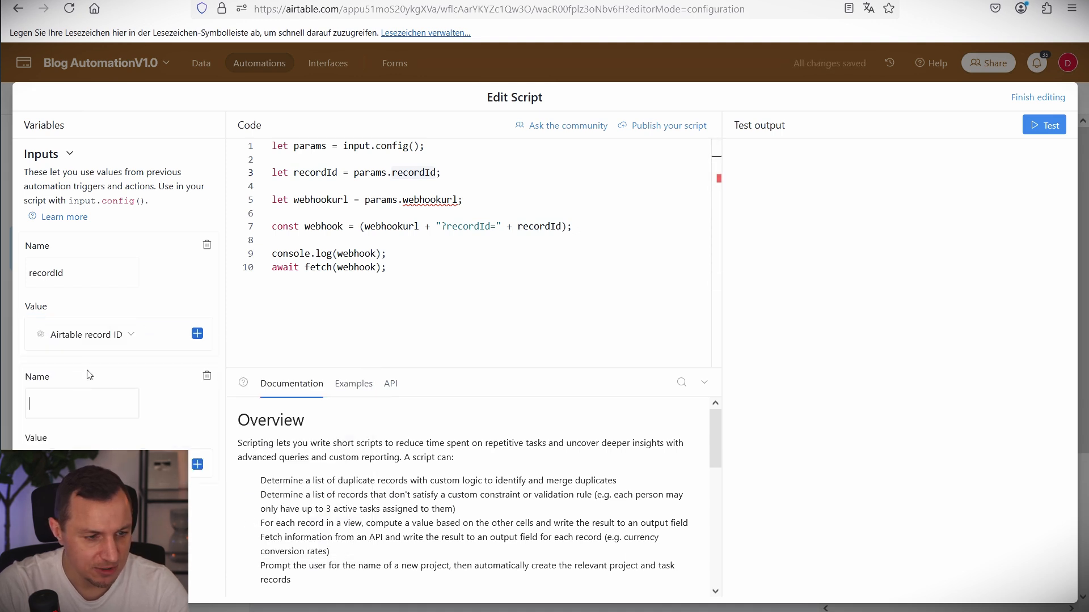
{"action": "left_click", "coordinate": [439, 193]}
{"action": "double_click", "coordinate": [439, 199]}
{"action": "key", "text": "ctrl+c"}
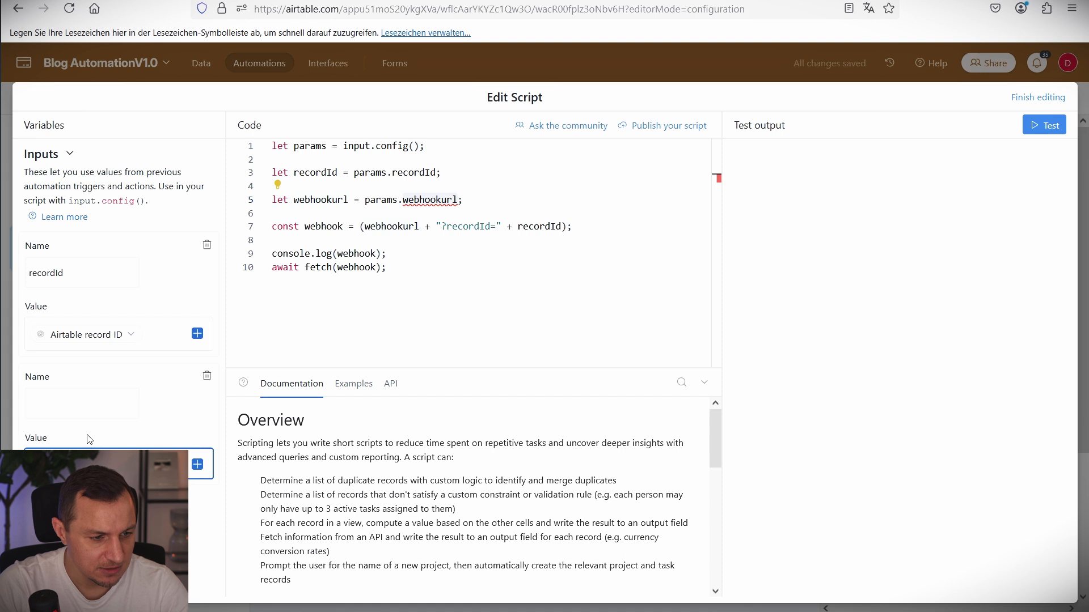
{"action": "left_click", "coordinate": [54, 407]}
{"action": "key", "text": "ctrl+v"}
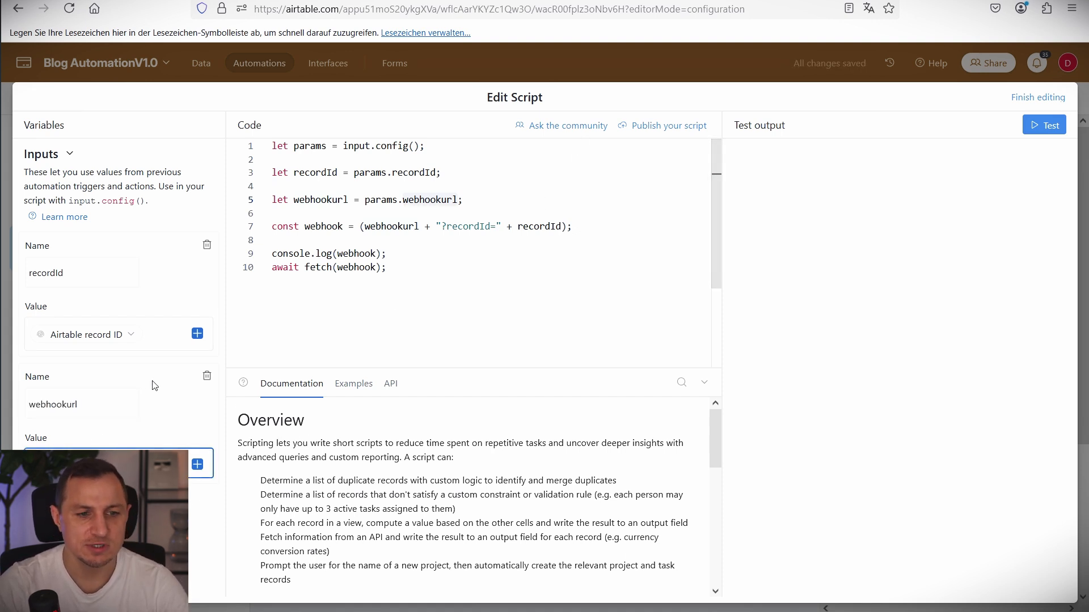
{"action": "left_click", "coordinate": [873, 0]}
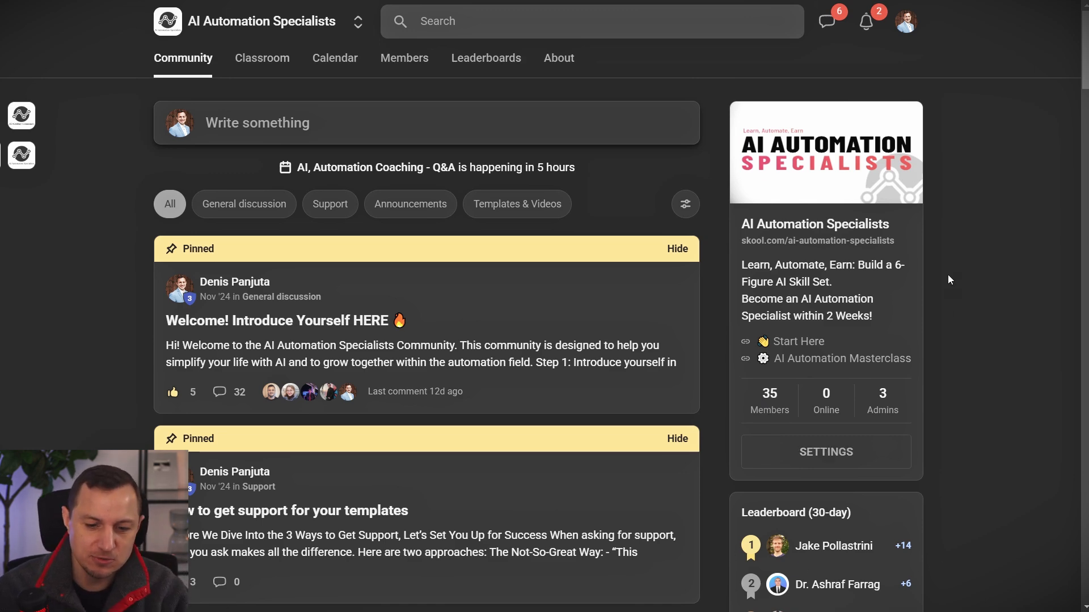
{"action": "left_click", "coordinate": [269, 61]}
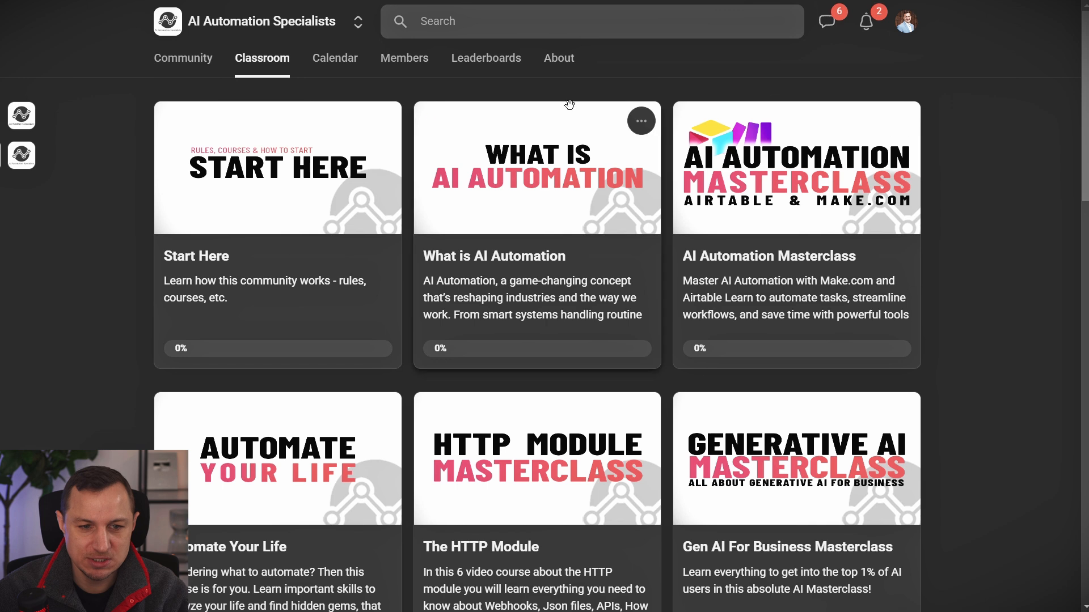
{"action": "mouse_move", "coordinate": [966, 77]}
{"action": "left_mouse_down"}
{"action": "mouse_move", "coordinate": [673, 339]}
{"action": "mouse_move", "coordinate": [658, 381]}
{"action": "left_mouse_up"}
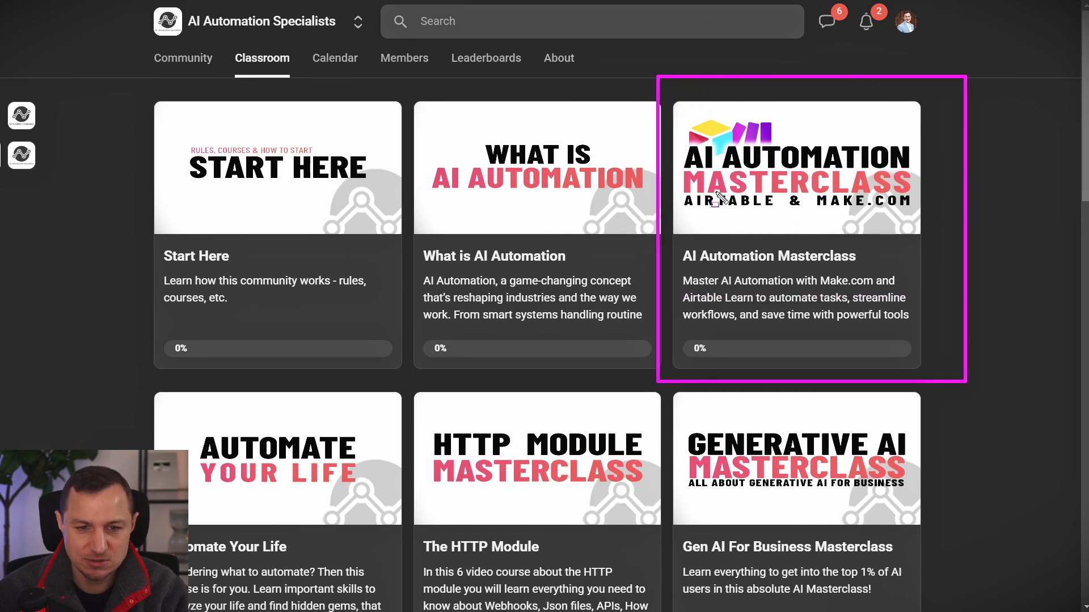
{"action": "left_click_drag", "start_coordinate": [709, 192], "coordinate": [780, 201]}
{"action": "left_click_drag", "start_coordinate": [672, 185], "coordinate": [771, 219]}
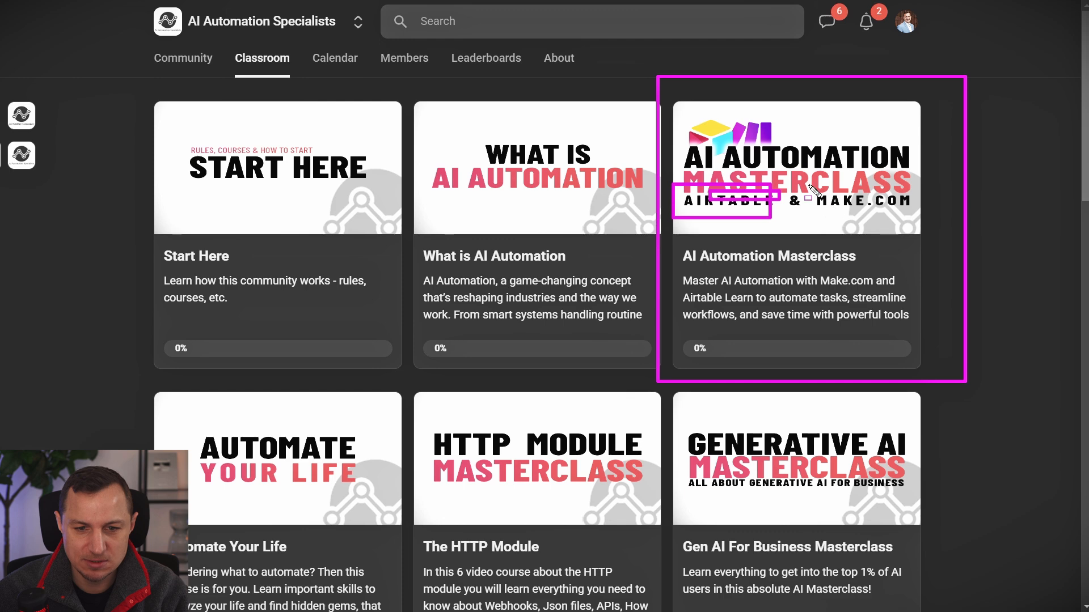
{"action": "left_click_drag", "start_coordinate": [807, 184], "coordinate": [924, 226]}
{"action": "key", "text": "Escape"}
{"action": "scroll", "coordinate": [643, 273], "scroll_direction": "down", "scroll_amount": 3}
{"action": "scroll", "coordinate": [644, 273], "scroll_direction": "down", "scroll_amount": 3}
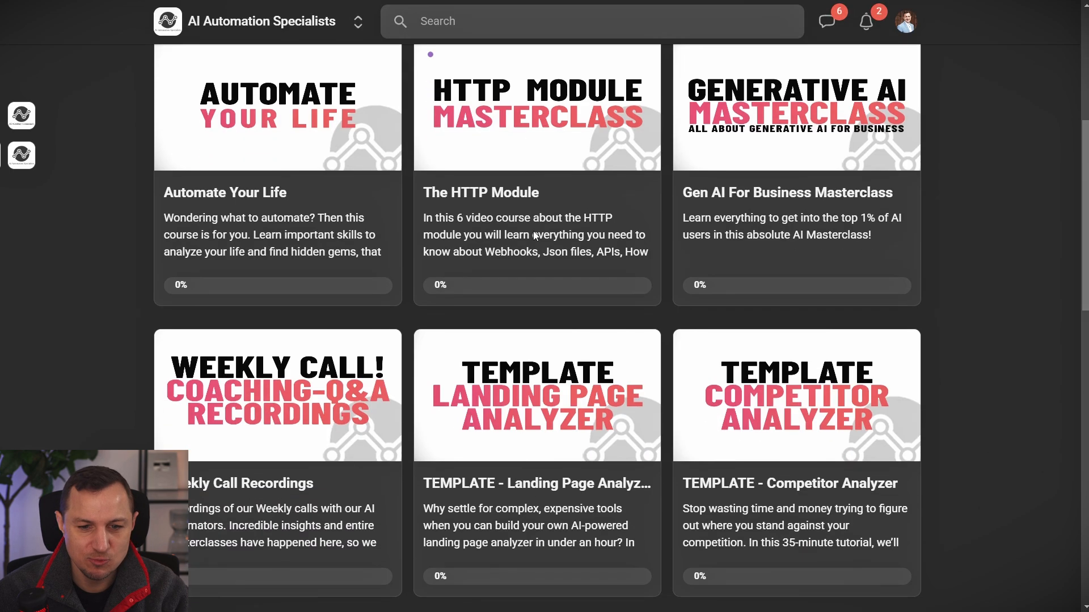
{"action": "scroll", "coordinate": [781, 156], "scroll_direction": "down", "scroll_amount": 3}
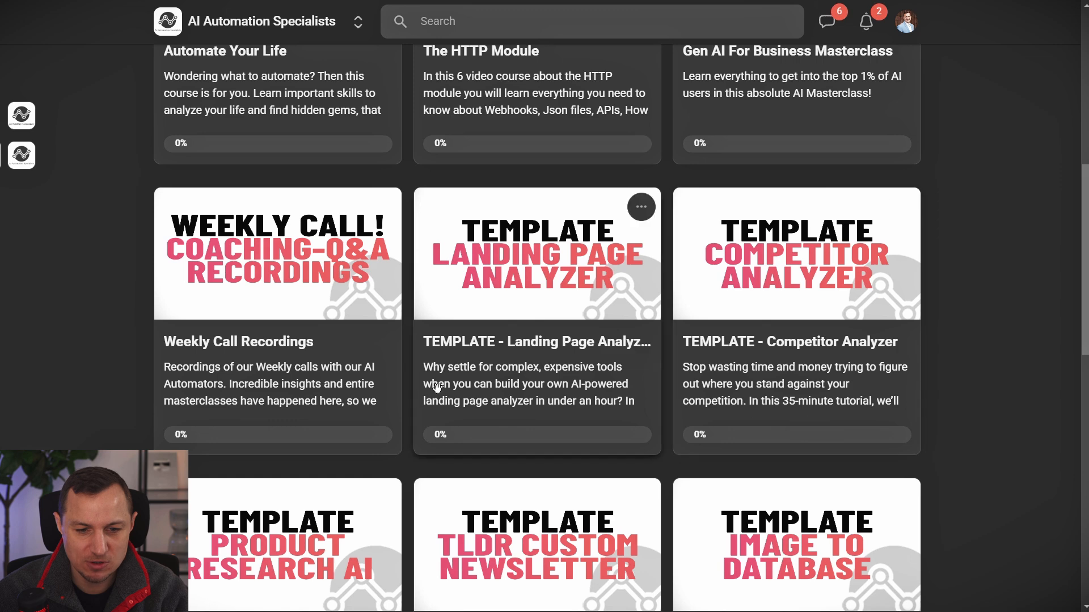
{"action": "scroll", "coordinate": [437, 386], "scroll_direction": "down", "scroll_amount": 3}
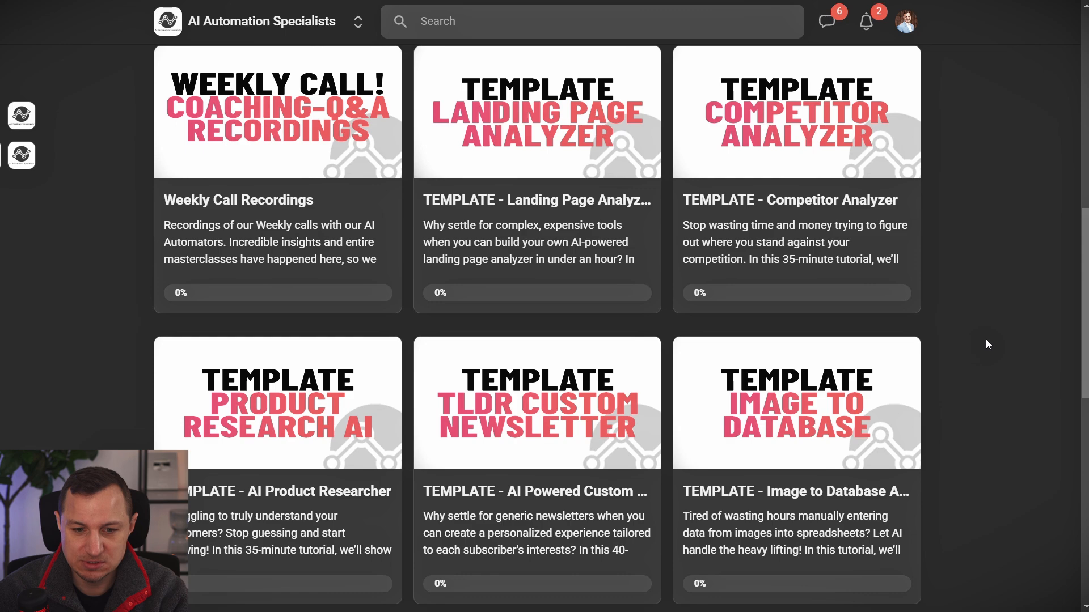
{"action": "scroll", "coordinate": [930, 273], "scroll_direction": "up", "scroll_amount": 10}
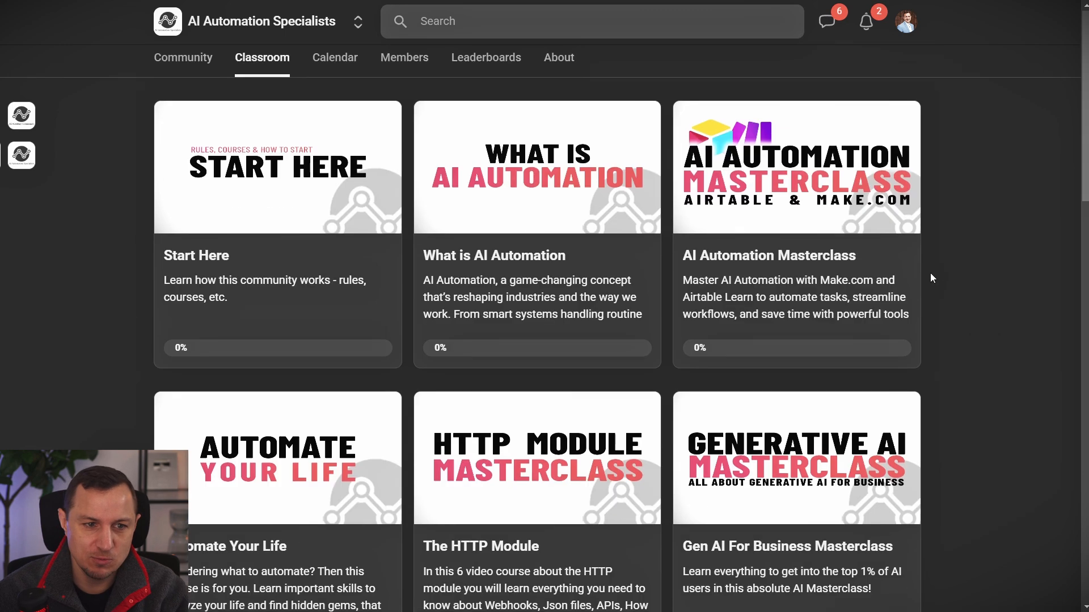
{"action": "left_click", "coordinate": [327, 61]}
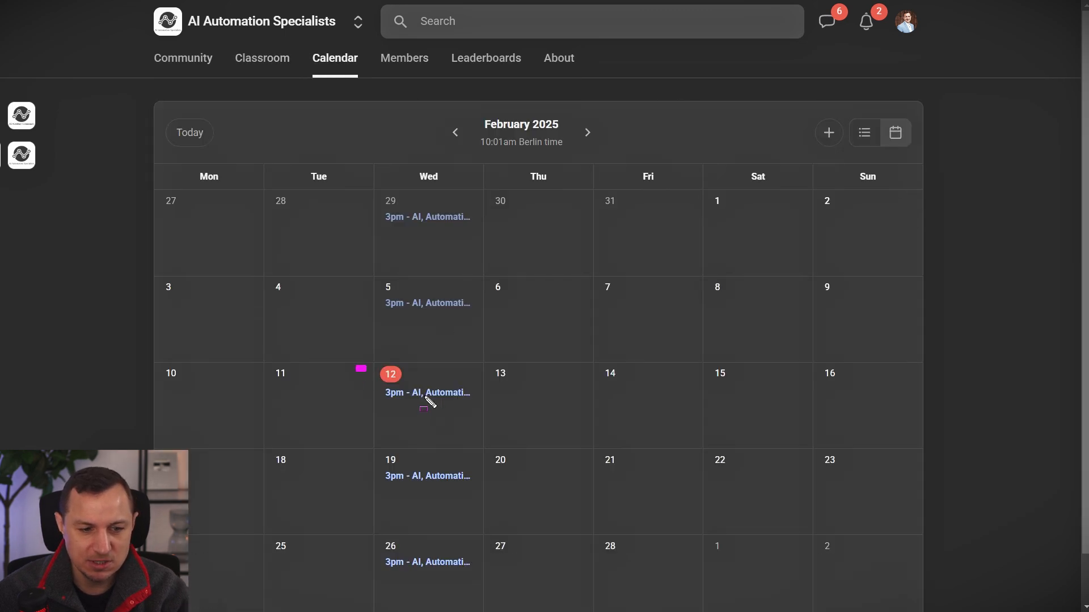
{"action": "left_click_drag", "start_coordinate": [431, 403], "coordinate": [504, 429]}
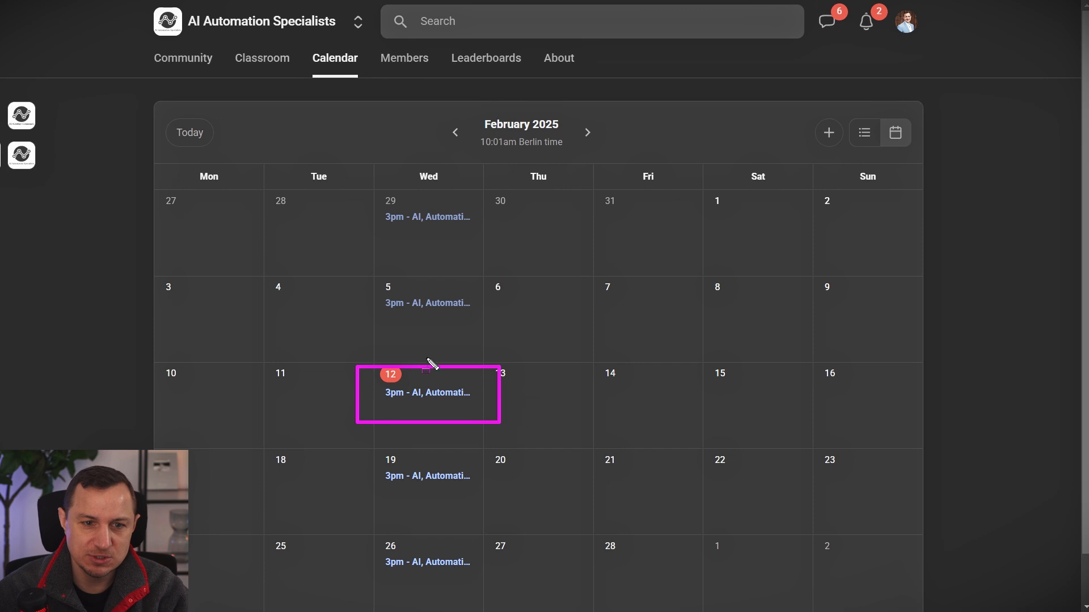
{"action": "key", "text": "Escape"}
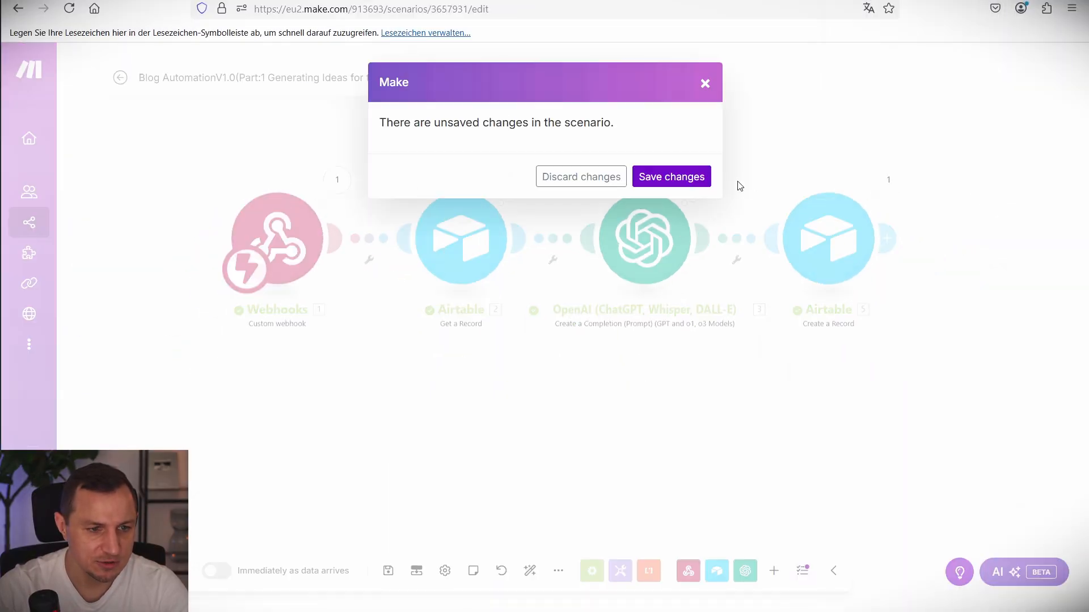
Save the blog ideas scenario and start a brand new scenario.
{"action": "left_click", "coordinate": [674, 177]}
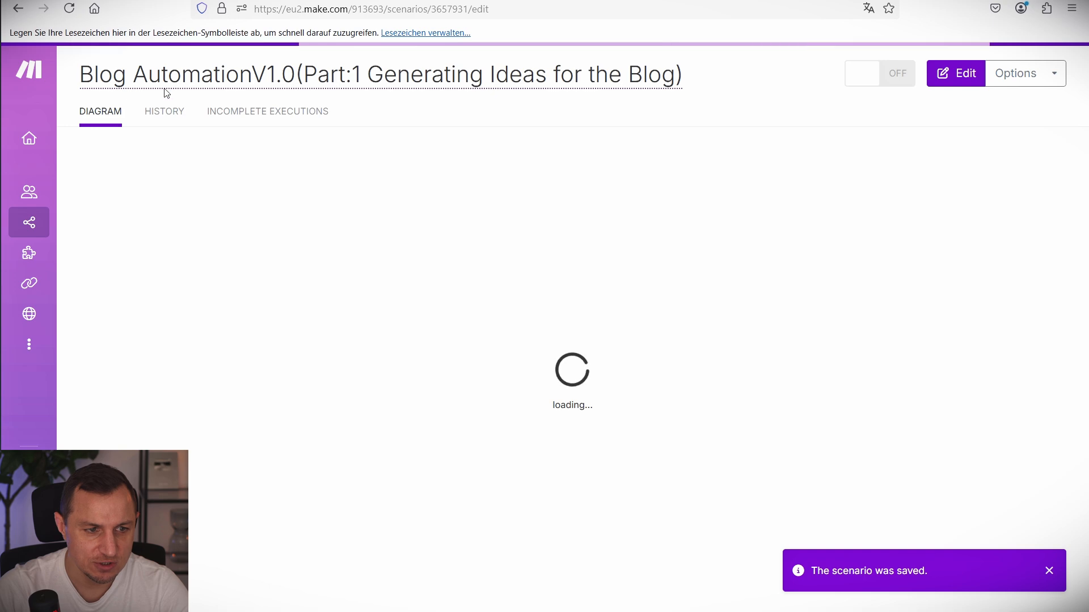
{"action": "left_click", "coordinate": [89, 73]}
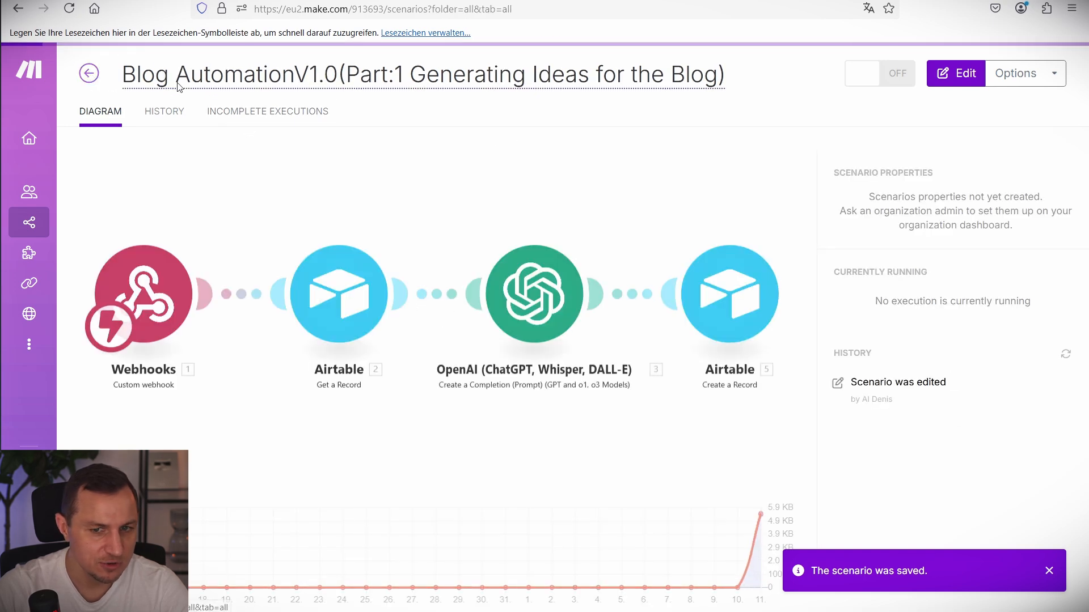
{"action": "left_click", "coordinate": [995, 72]}
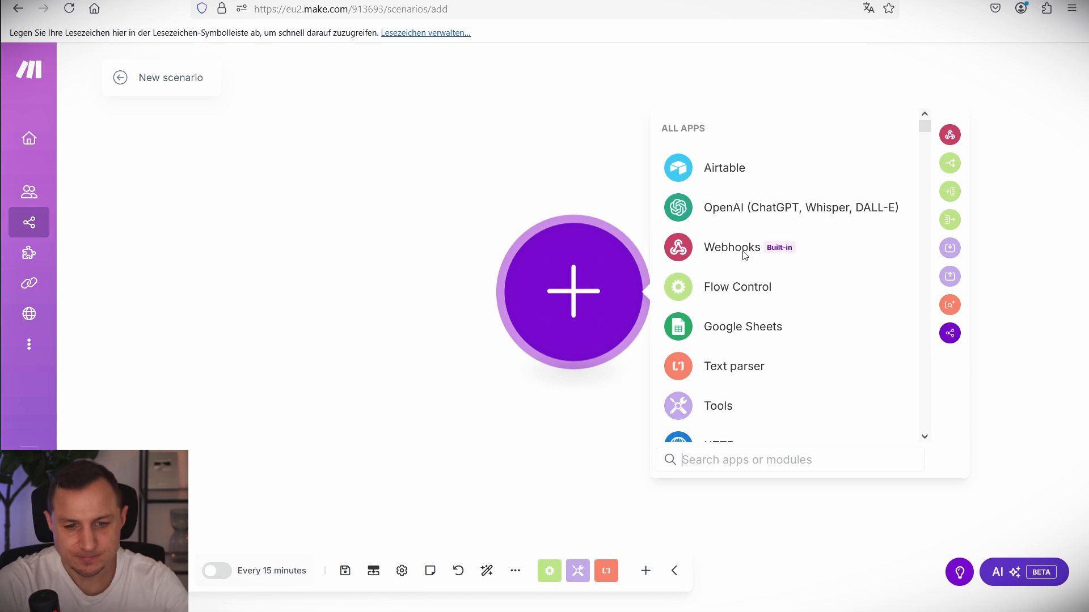
Add a Custom webhook named 'Create Content Structure Webhook' and paste its address into webhookurl.
{"action": "left_click", "coordinate": [713, 253]}
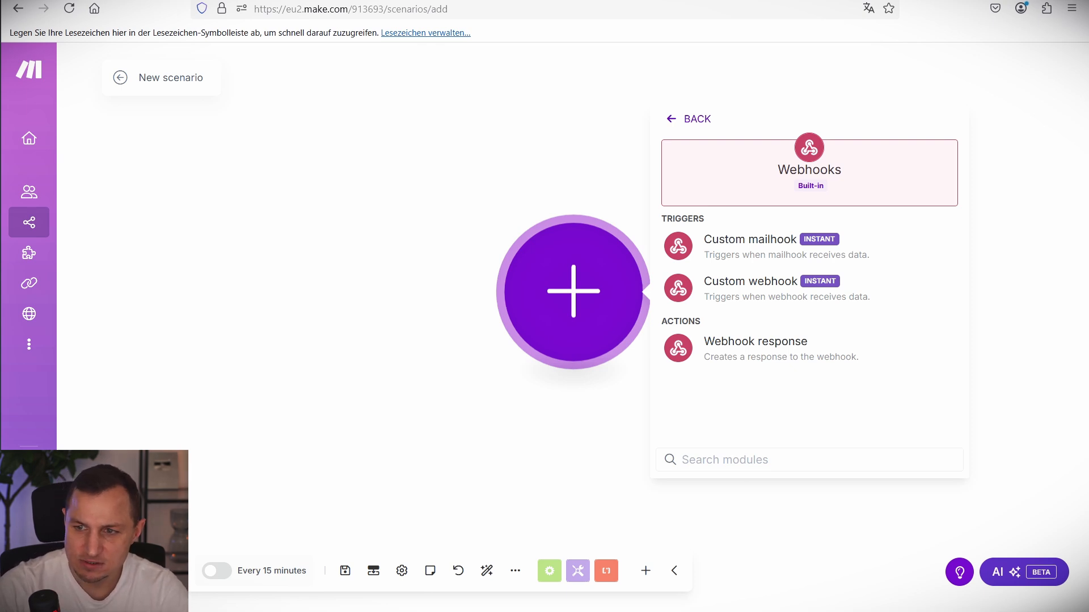
{"action": "left_click", "coordinate": [750, 281]}
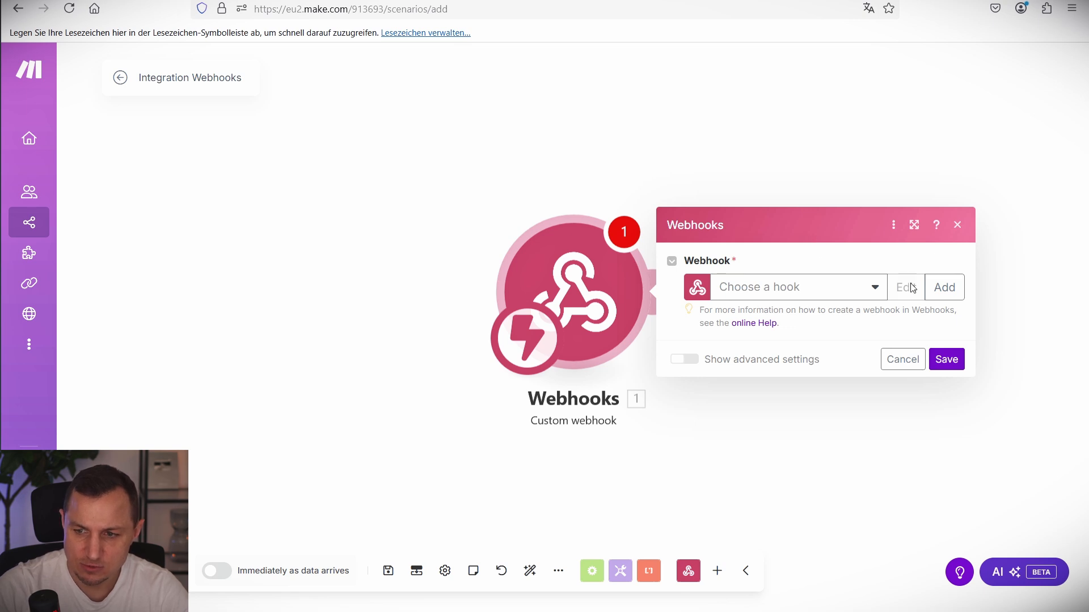
{"action": "left_click", "coordinate": [936, 287]}
{"action": "type", "text": "Create C"}
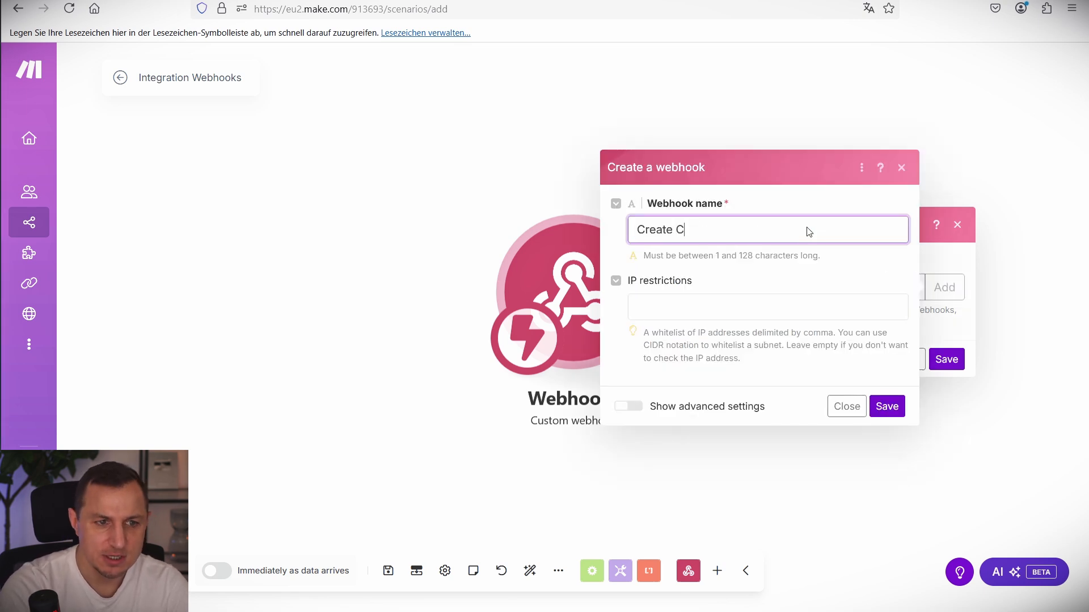
{"action": "type", "text": "ontent Structure"}
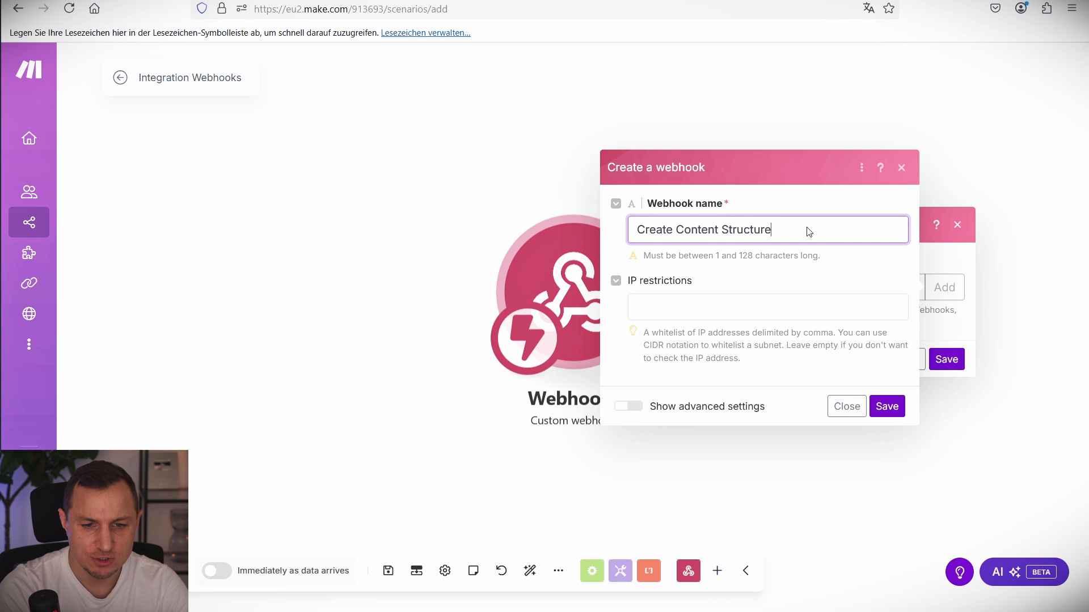
{"action": "type", "text": " Webhook"}
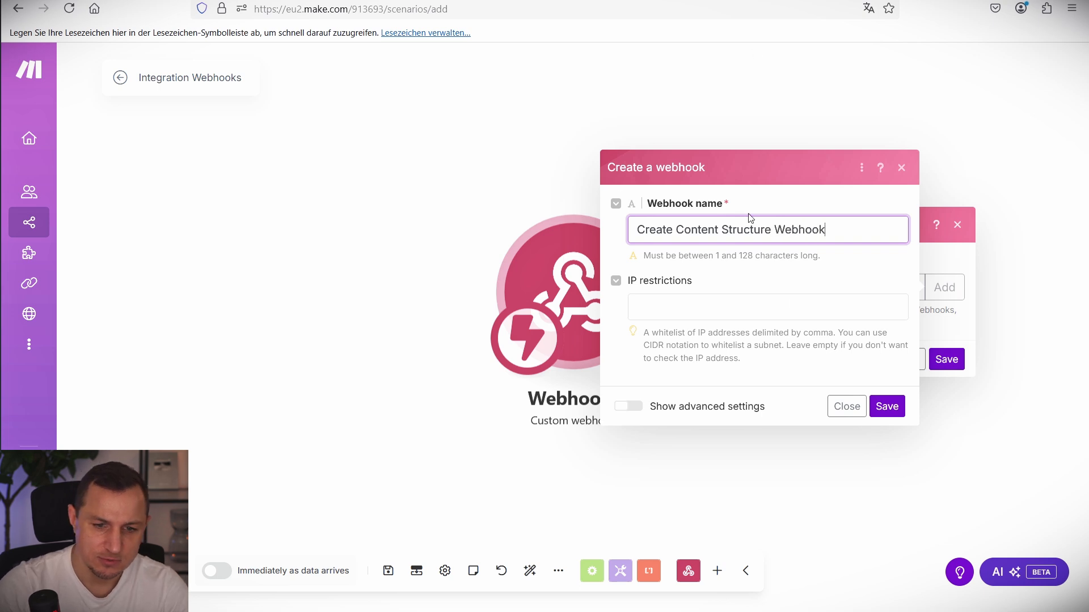
{"action": "left_click", "coordinate": [903, 408]}
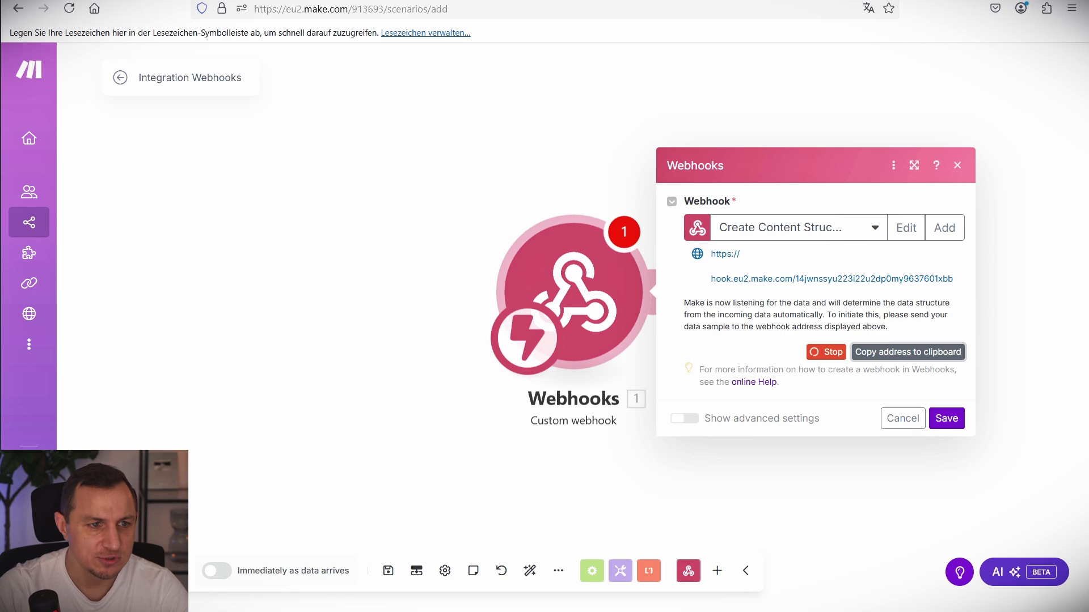
{"action": "left_click", "coordinate": [420, 1]}
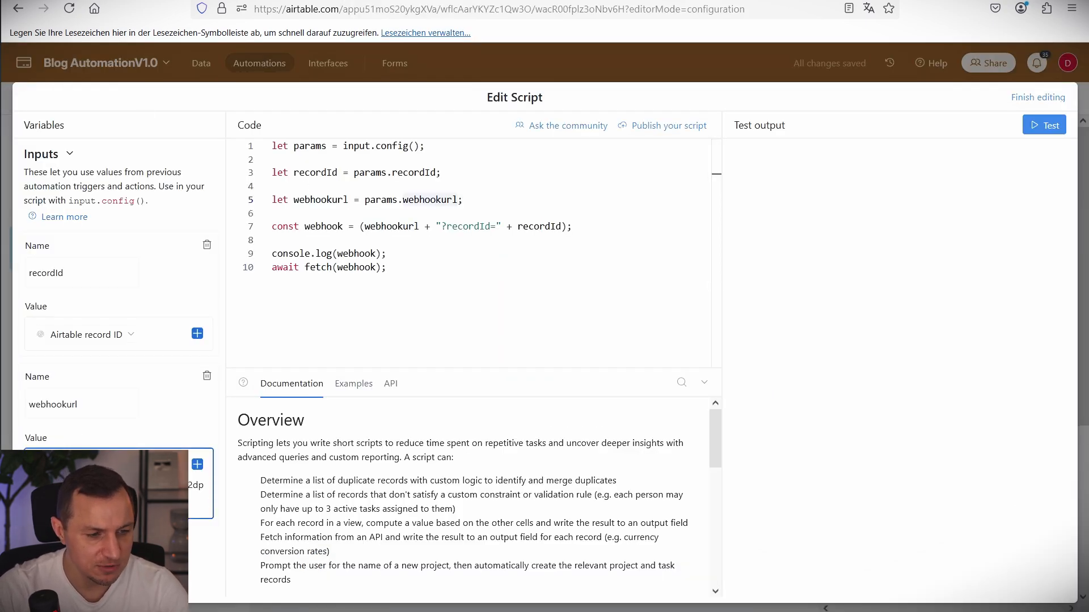
Finish the script edit, switch the Create Content Structure automation on, and keep the new Make webhook.
{"action": "left_click", "coordinate": [1040, 101]}
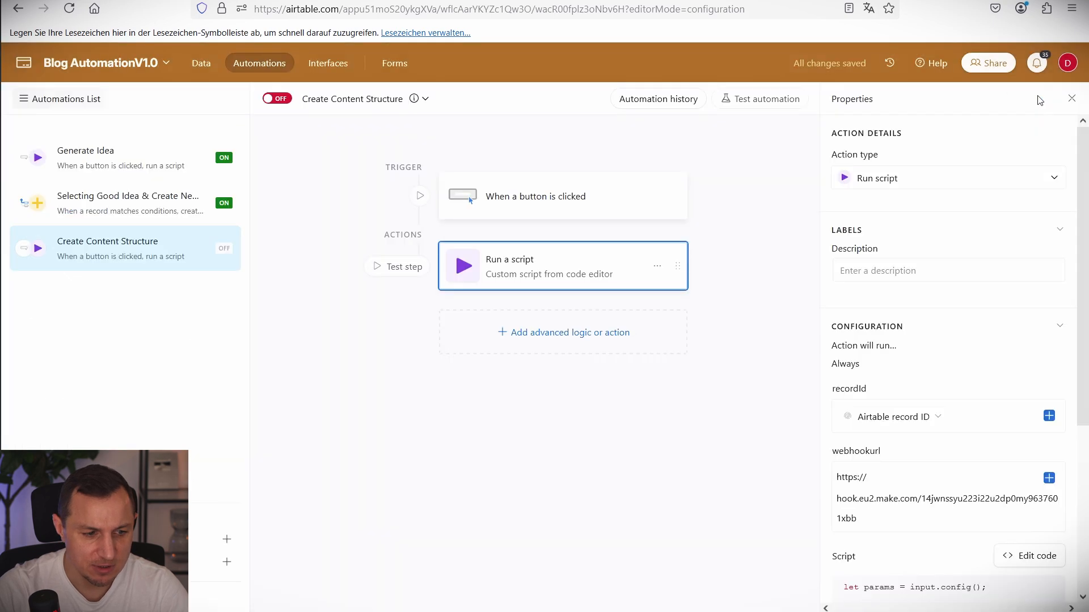
{"action": "left_click", "coordinate": [285, 104]}
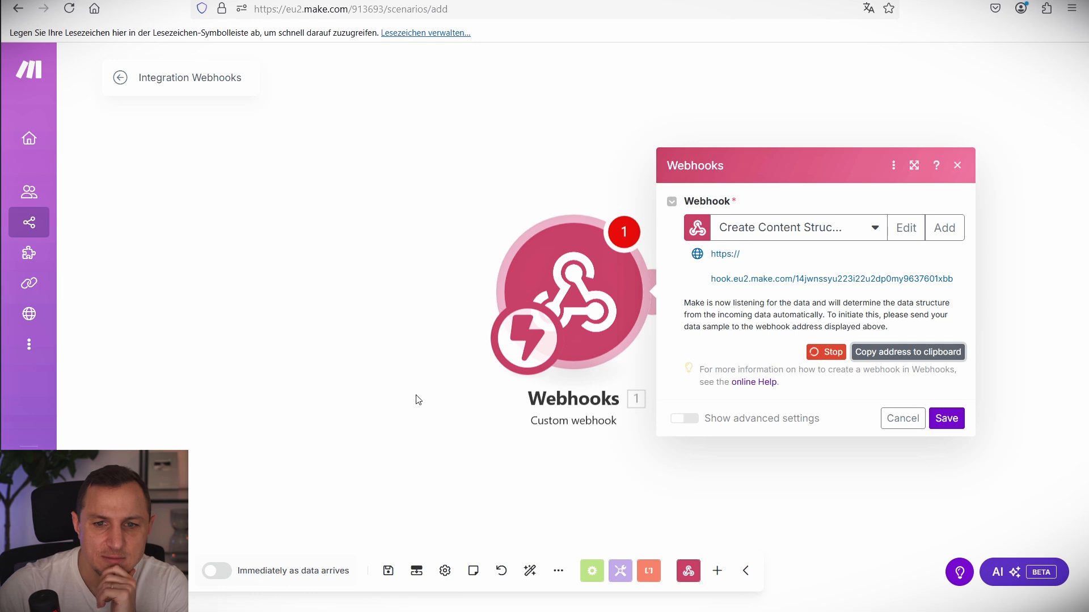
{"action": "left_click", "coordinate": [948, 419]}
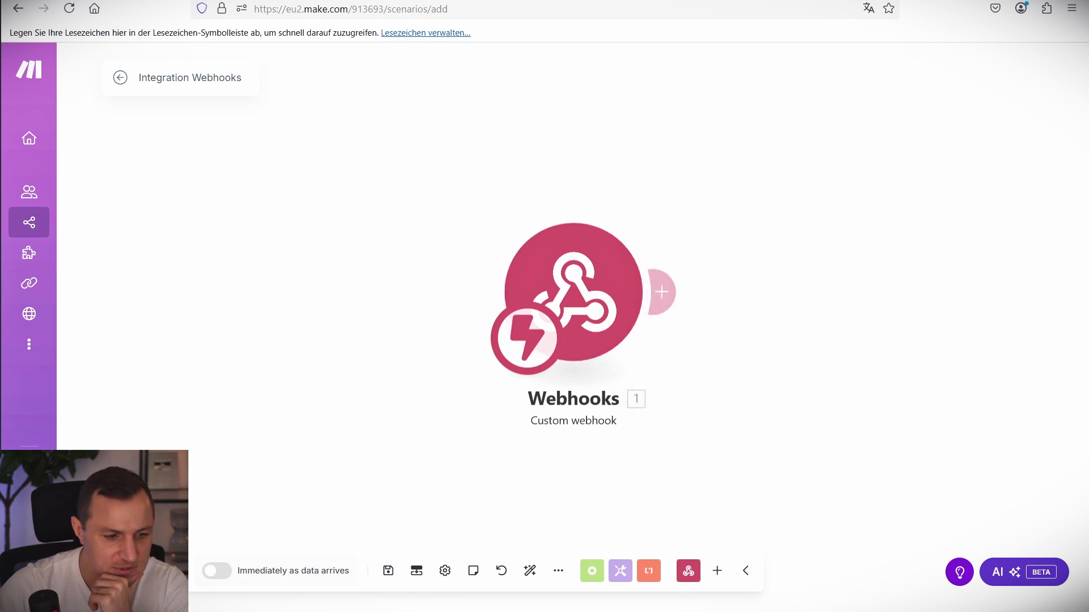
Rename the Make scenario to Blog AutomationV1.0 (Part:2 Generating Content Structure) and save it.
{"action": "left_click", "coordinate": [213, 67]}
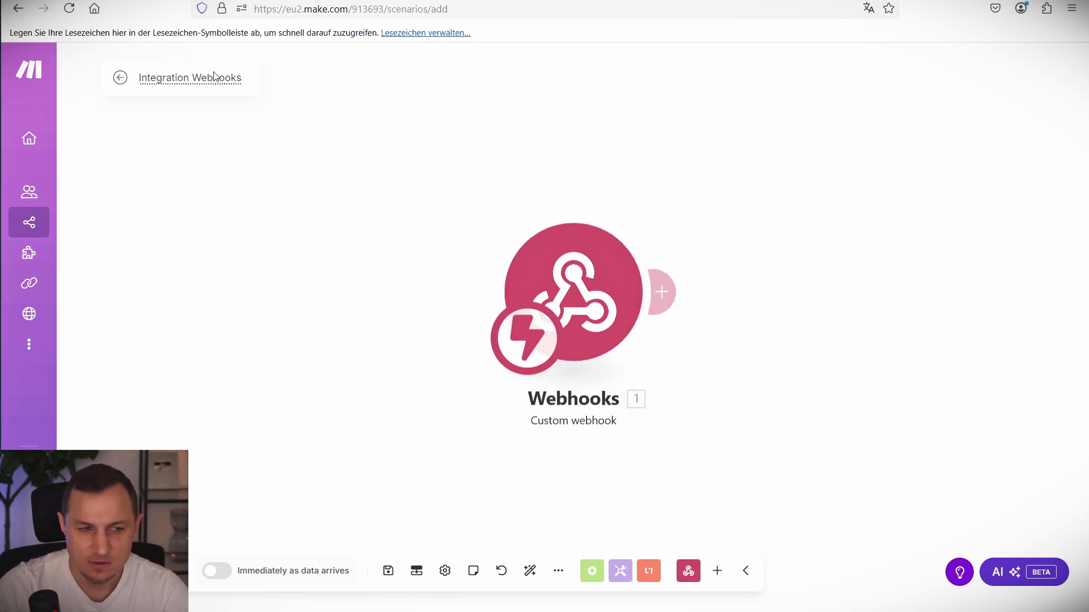
{"action": "key", "text": "ctrl+a"}
{"action": "type", "text": "Blog AutomationV1.0(Part:2 Generating Content Structure)"}
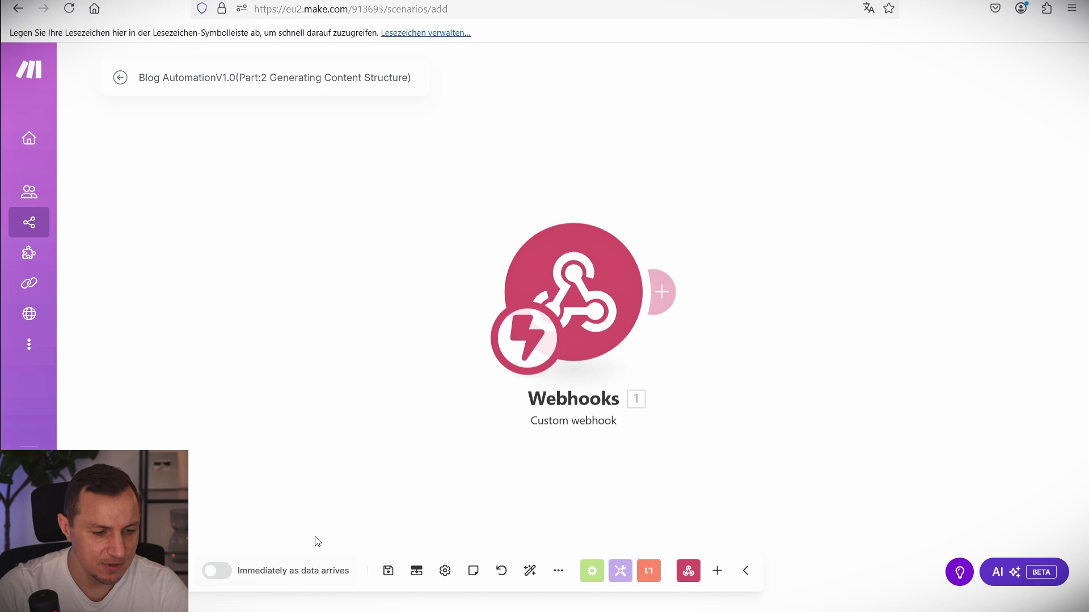
{"action": "left_click", "coordinate": [145, 570]}
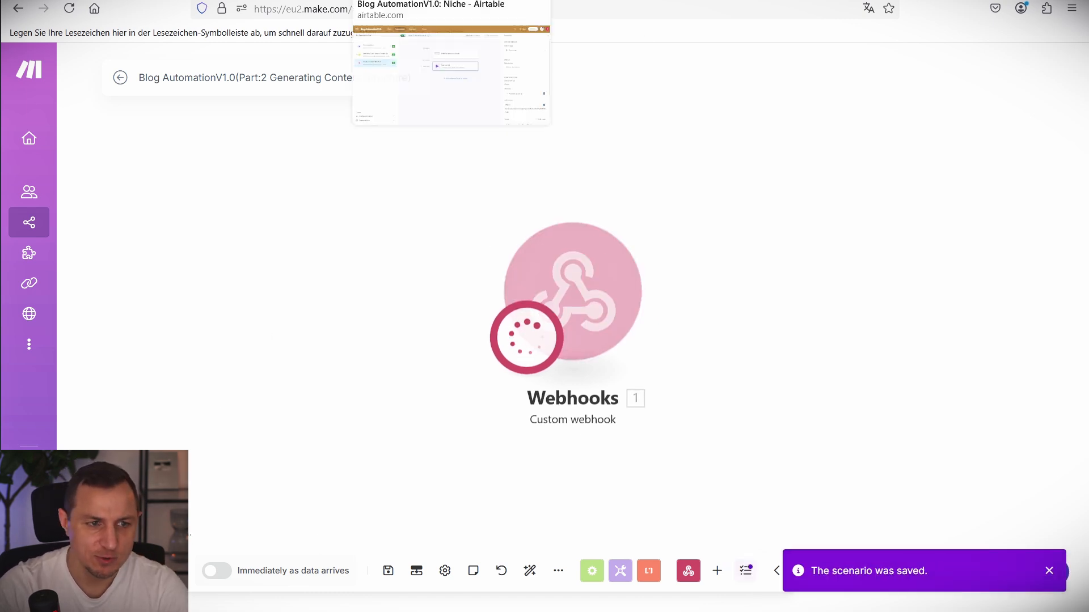
Return to Airtable and go to the Blog Content interface page.
{"action": "left_click", "coordinate": [397, 1]}
{"action": "mouse_move", "coordinate": [14, 222]}
{"action": "left_mouse_down"}
{"action": "mouse_move", "coordinate": [281, 270]}
{"action": "mouse_move", "coordinate": [268, 284]}
{"action": "left_mouse_up"}
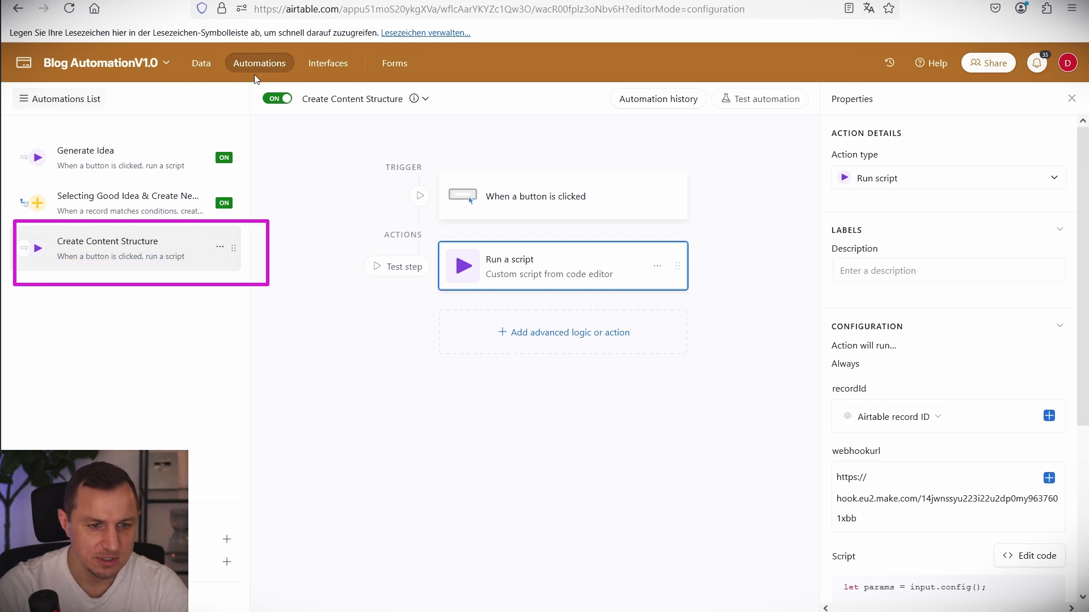
{"action": "mouse_move", "coordinate": [254, 76]}
{"action": "left_mouse_down"}
{"action": "mouse_move", "coordinate": [761, 406]}
{"action": "mouse_move", "coordinate": [799, 405]}
{"action": "left_mouse_up"}
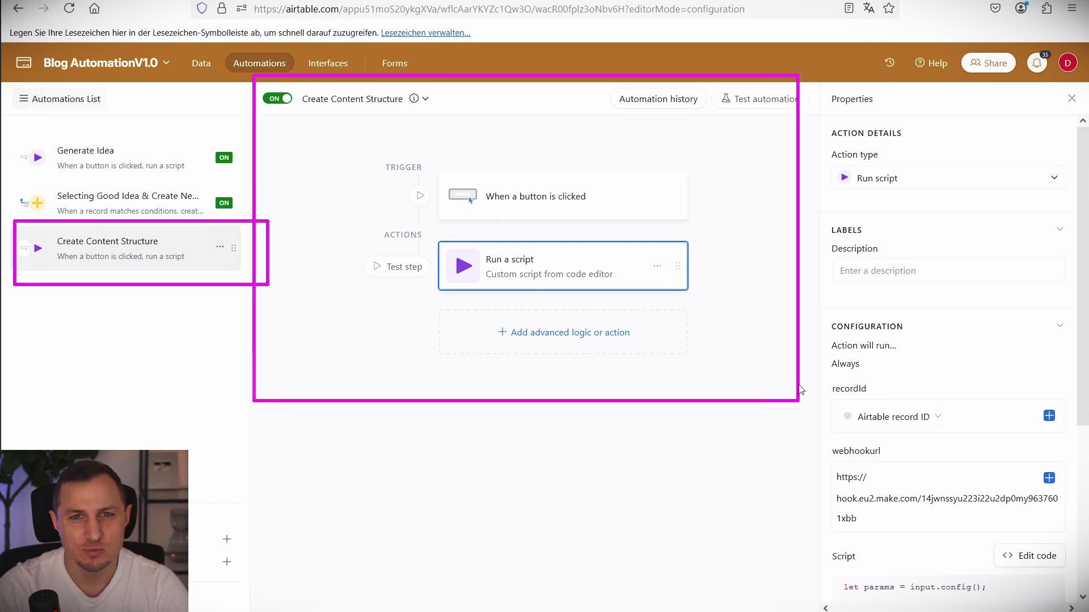
{"action": "key", "text": "Escape"}
{"action": "left_click", "coordinate": [255, 0]}
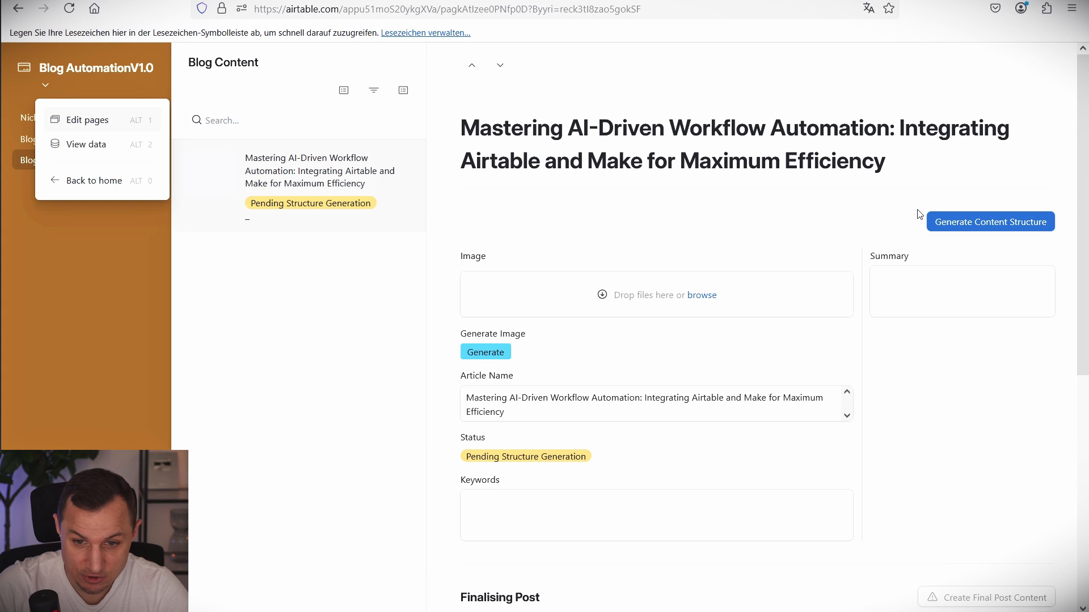
Trigger Generate Content Structure for the article record and watch the Make scenario.
{"action": "left_click_drag", "start_coordinate": [901, 192], "coordinate": [1064, 271]}
{"action": "key", "text": "Escape"}
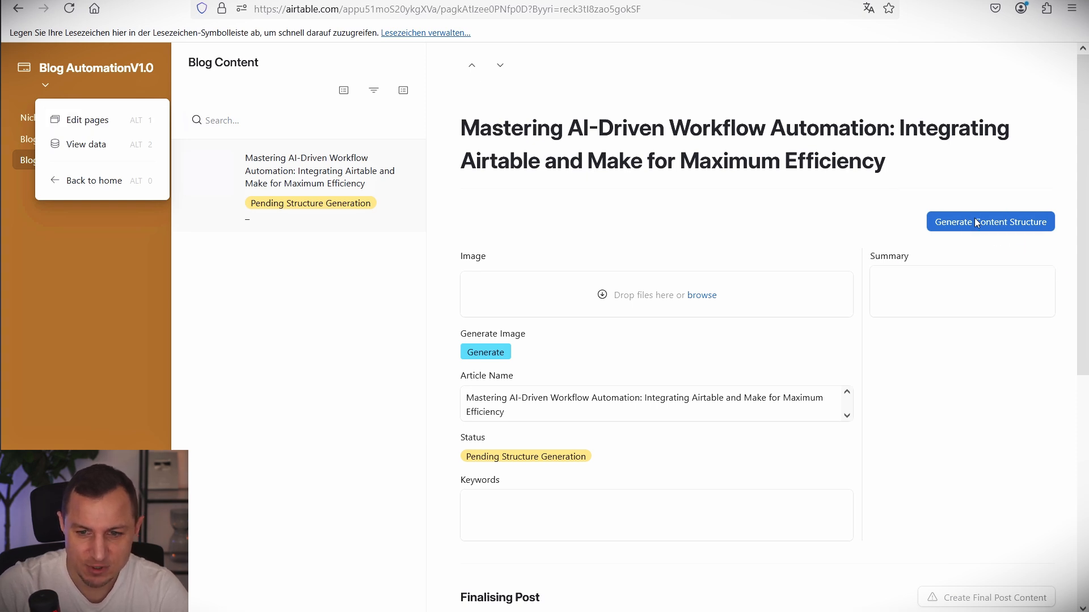
{"action": "left_click", "coordinate": [929, 124]}
{"action": "left_click", "coordinate": [352, 1]}
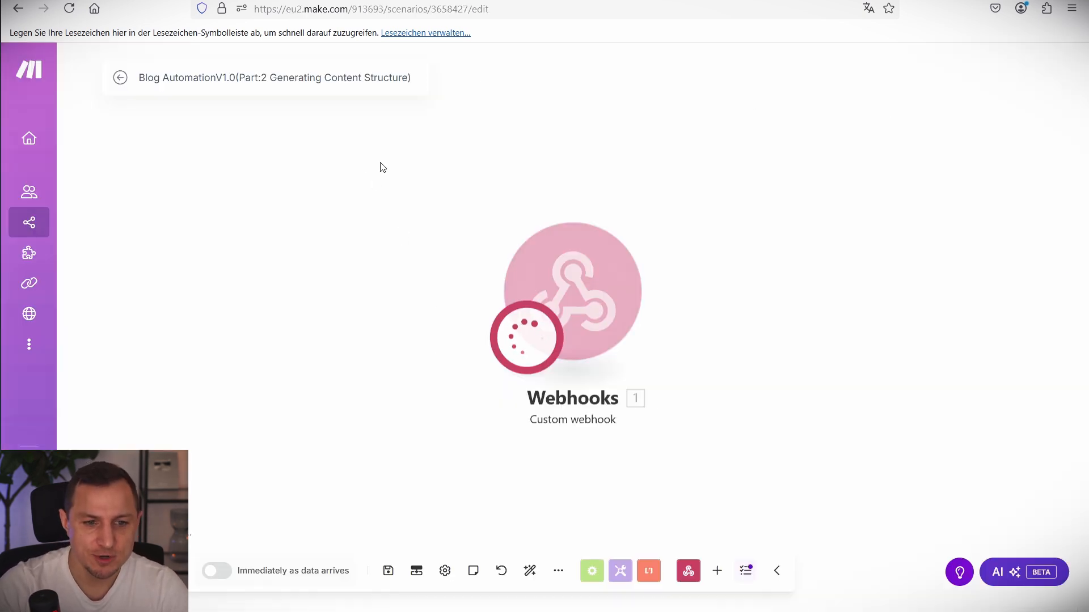
{"action": "left_click_drag", "start_coordinate": [380, 162], "coordinate": [941, 452]}
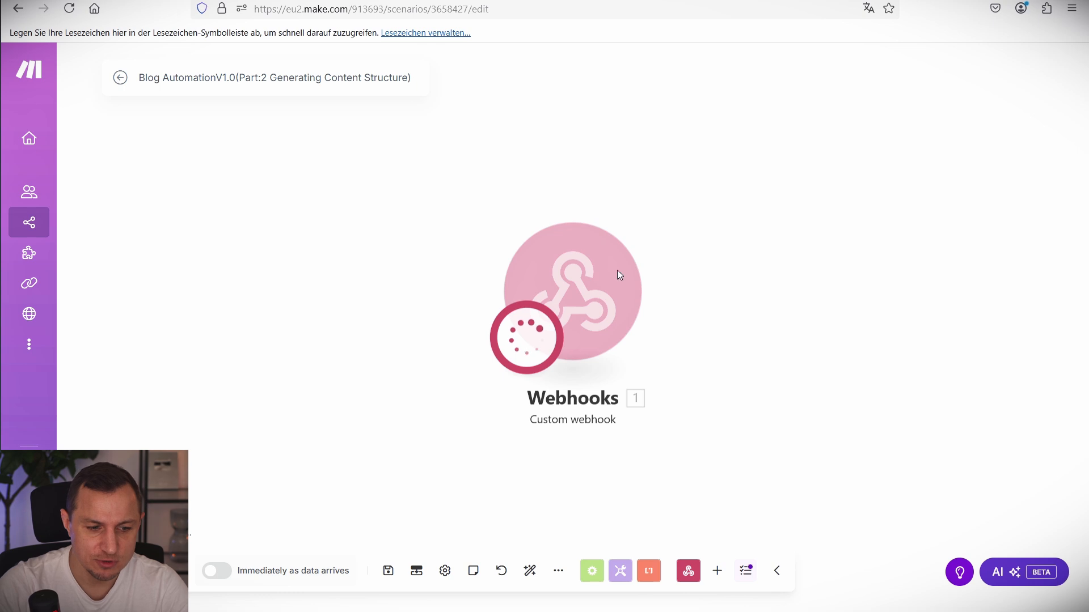
Review the Airtable automation's trigger and script setup.
{"action": "left_click", "coordinate": [226, 1]}
{"action": "mouse_move", "coordinate": [345, 147]}
{"action": "left_mouse_down"}
{"action": "mouse_move", "coordinate": [800, 434]}
{"action": "mouse_move", "coordinate": [705, 429]}
{"action": "mouse_move", "coordinate": [718, 425]}
{"action": "left_mouse_up"}
{"action": "left_click_drag", "start_coordinate": [422, 168], "coordinate": [685, 233]}
{"action": "mouse_move", "coordinate": [432, 238]}
{"action": "left_mouse_down"}
{"action": "mouse_move", "coordinate": [709, 324]}
{"action": "mouse_move", "coordinate": [699, 322]}
{"action": "left_mouse_up"}
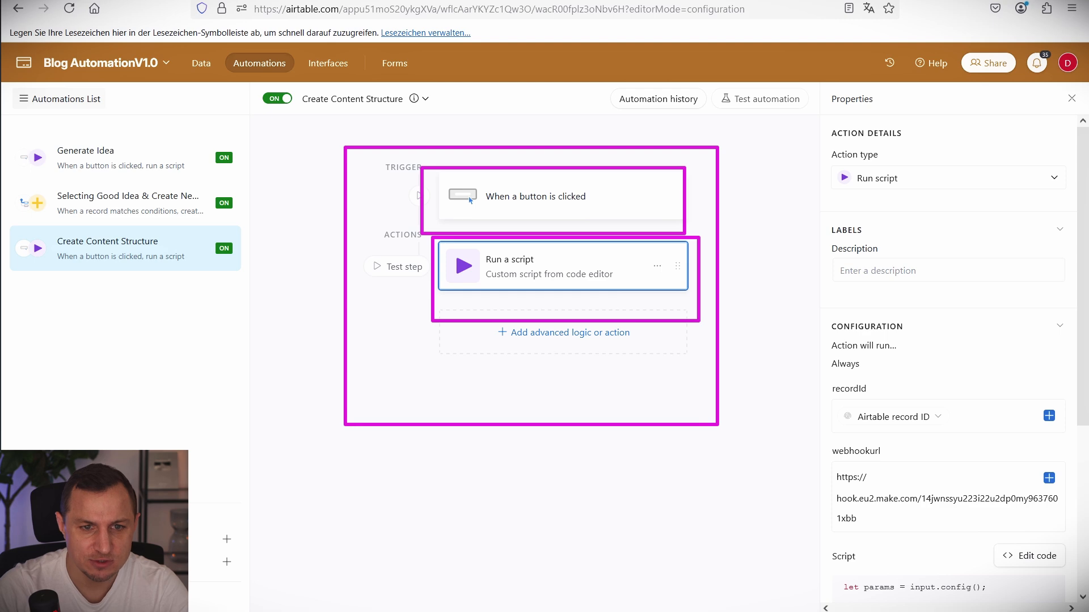
{"action": "key", "text": "Escape"}
Inspect the recordId value received by the Make webhook module.
{"action": "left_click", "coordinate": [102, 1]}
{"action": "mouse_move", "coordinate": [595, 314]}
{"action": "left_mouse_down"}
{"action": "mouse_move", "coordinate": [645, 365]}
{"action": "mouse_move", "coordinate": [550, 295]}
{"action": "left_mouse_up"}
{"action": "mouse_move", "coordinate": [435, 193]}
{"action": "left_mouse_down"}
{"action": "mouse_move", "coordinate": [579, 285]}
{"action": "mouse_move", "coordinate": [688, 468]}
{"action": "left_mouse_up"}
{"action": "key", "text": "Escape"}
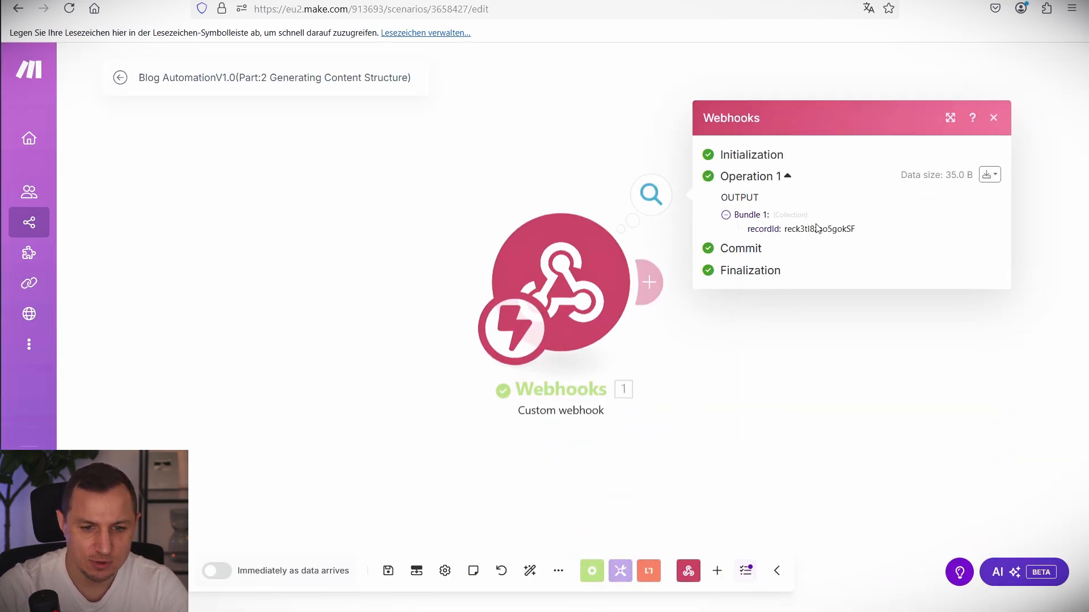
{"action": "double_click", "coordinate": [819, 229]}
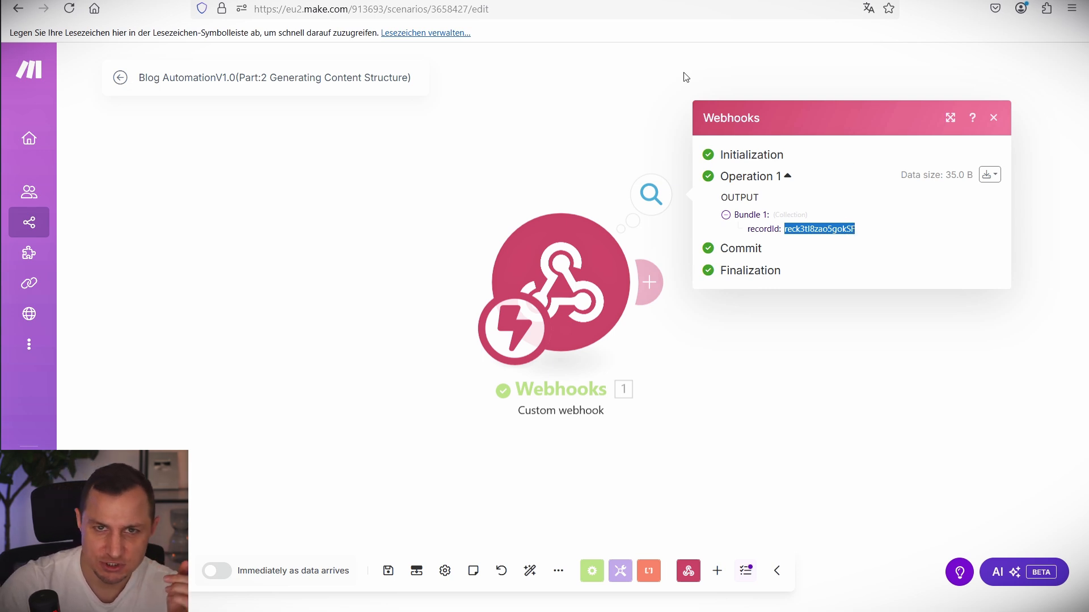
{"action": "left_click", "coordinate": [136, 1]}
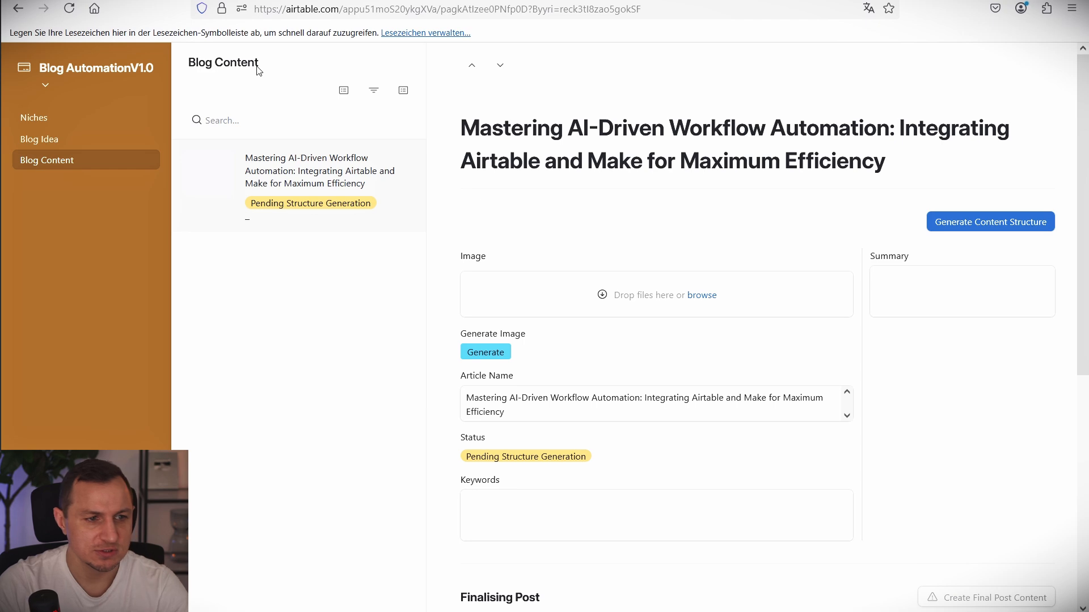
Add a new Formula field named RecordId after the last column of Blog Content.
{"action": "left_click_drag", "start_coordinate": [293, 53], "coordinate": [179, 68]}
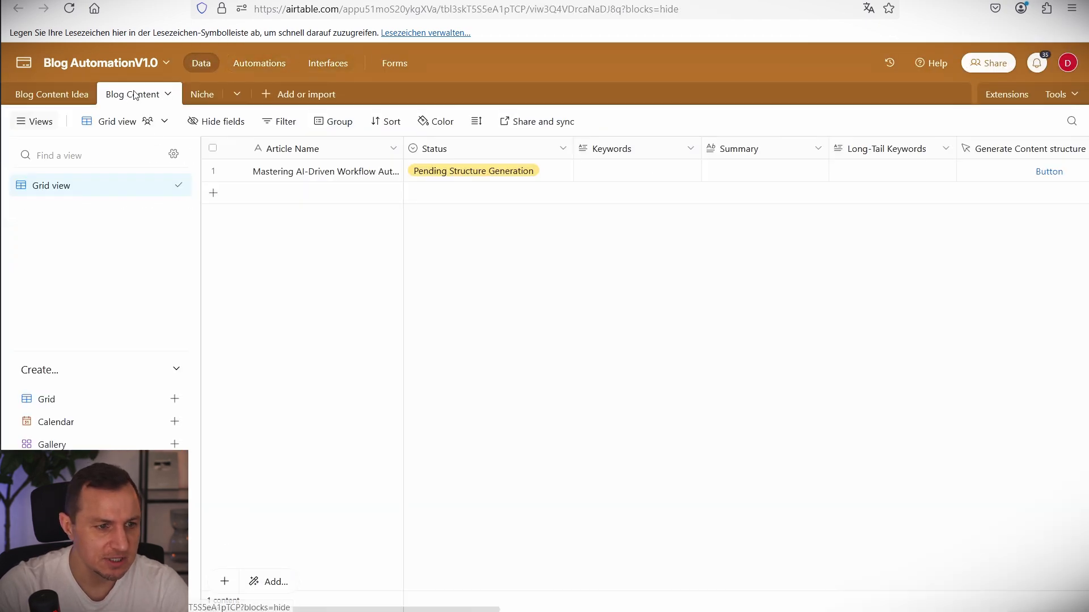
{"action": "left_click_drag", "start_coordinate": [217, 154], "coordinate": [935, 200]}
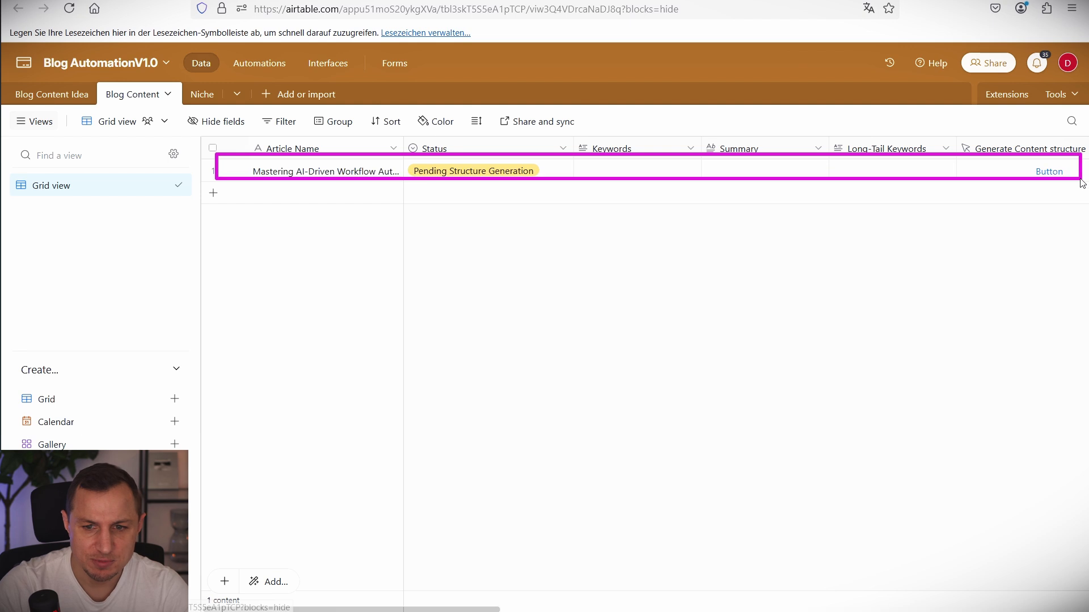
{"action": "scroll", "coordinate": [929, 185], "scroll_direction": "right", "scroll_amount": 10}
{"action": "scroll", "coordinate": [944, 177], "scroll_direction": "right", "scroll_amount": 5}
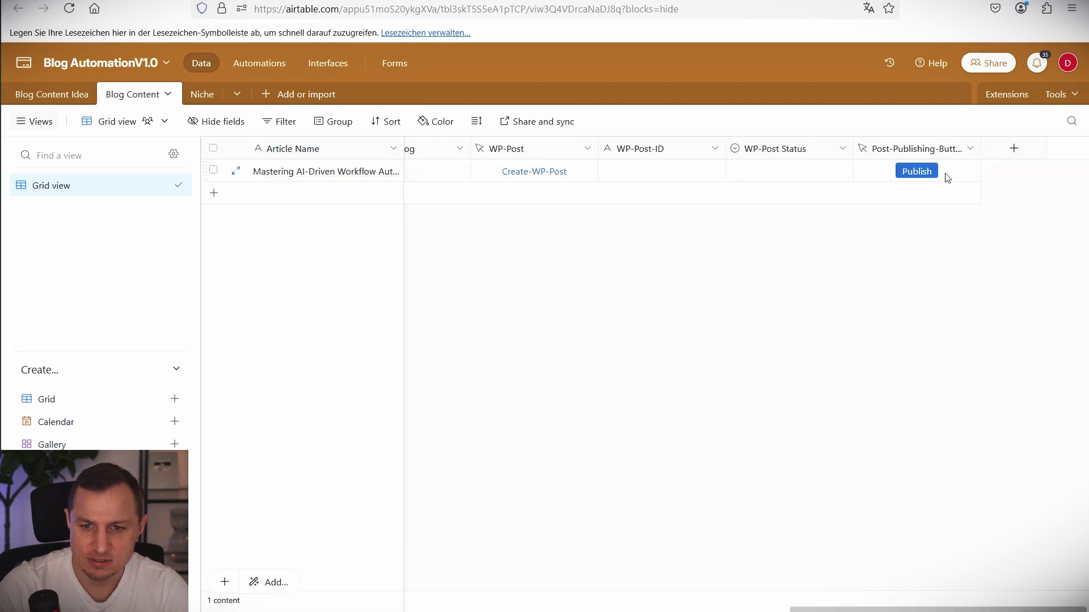
{"action": "left_click", "coordinate": [1012, 150]}
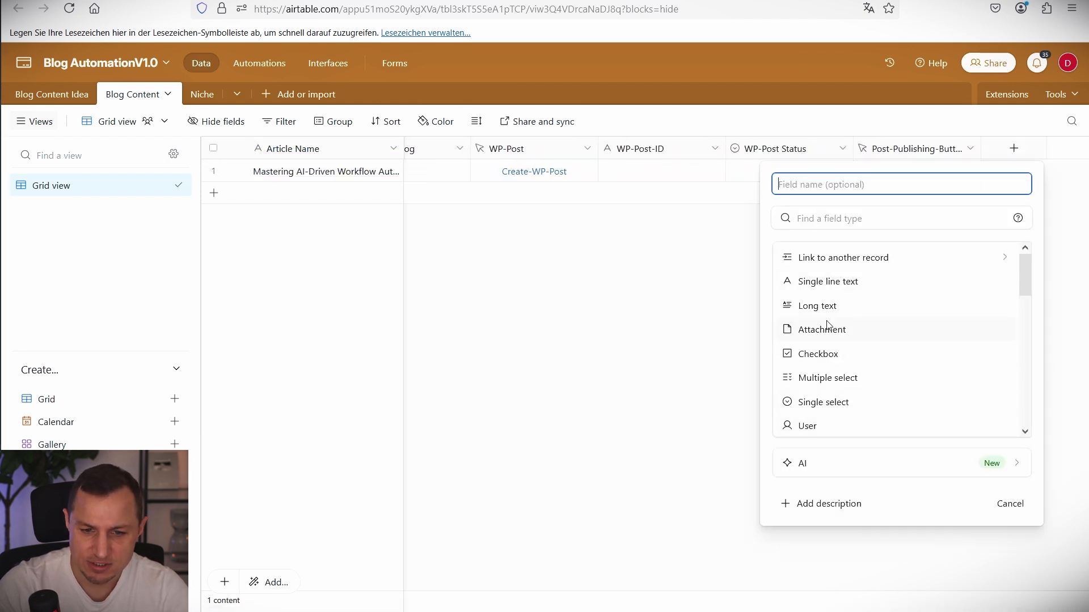
{"action": "type", "text": "RecordId"}
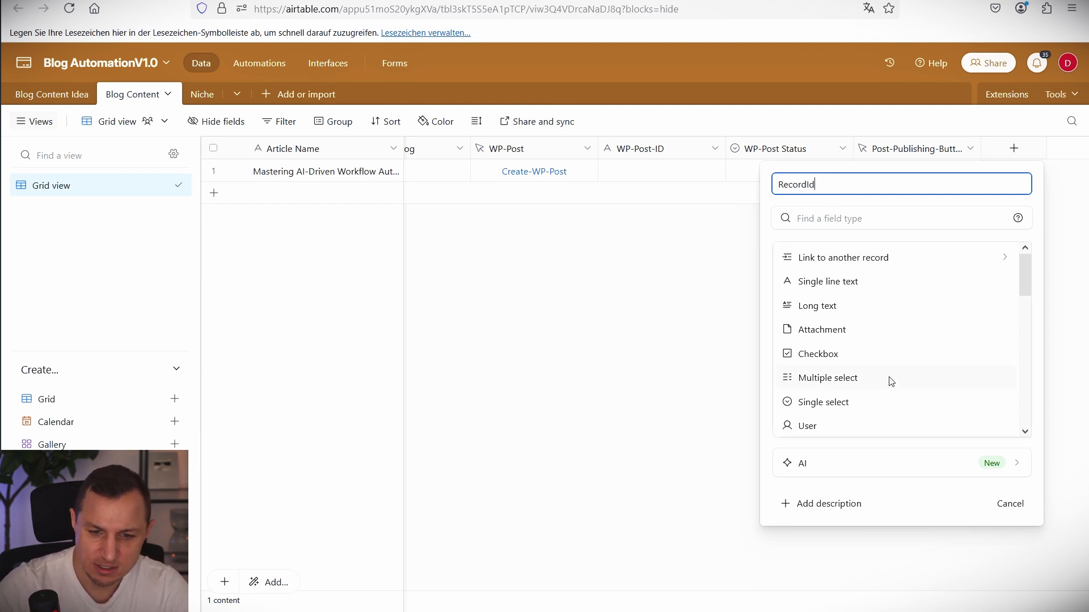
{"action": "scroll", "coordinate": [887, 378], "scroll_direction": "down", "scroll_amount": 5}
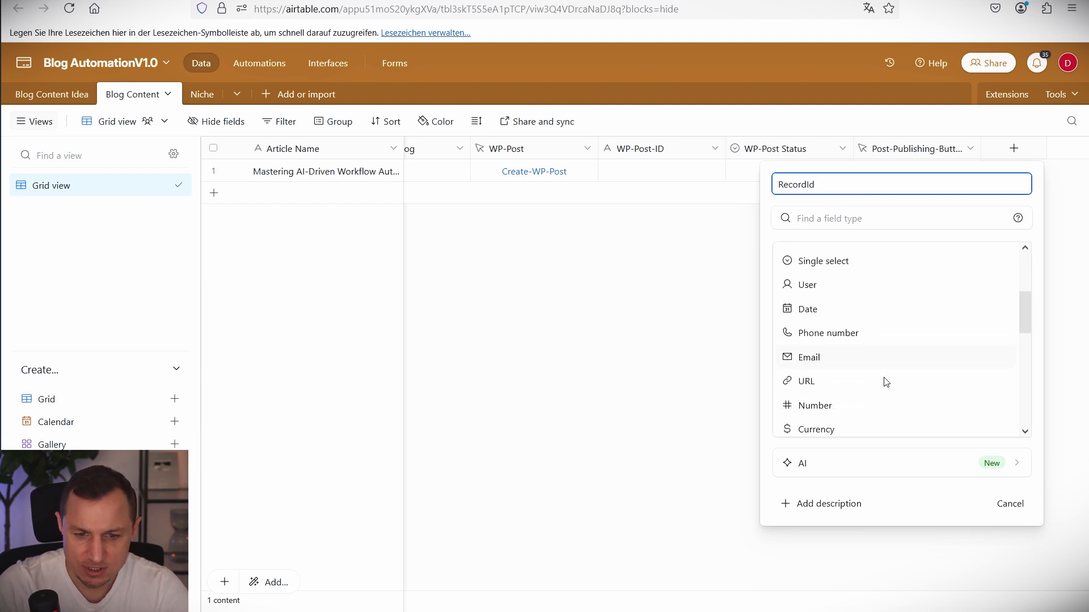
{"action": "left_click", "coordinate": [811, 368]}
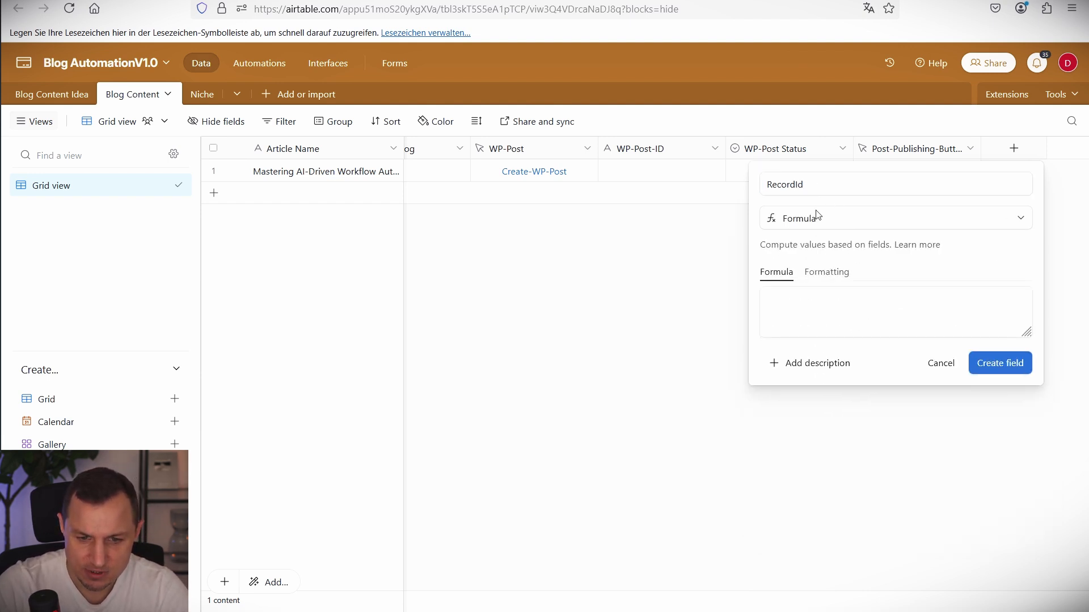
Enter the formula RECORD_ID() and create the RecordId field.
{"action": "left_click", "coordinate": [799, 320]}
{"action": "type", "text": "RECORD"}
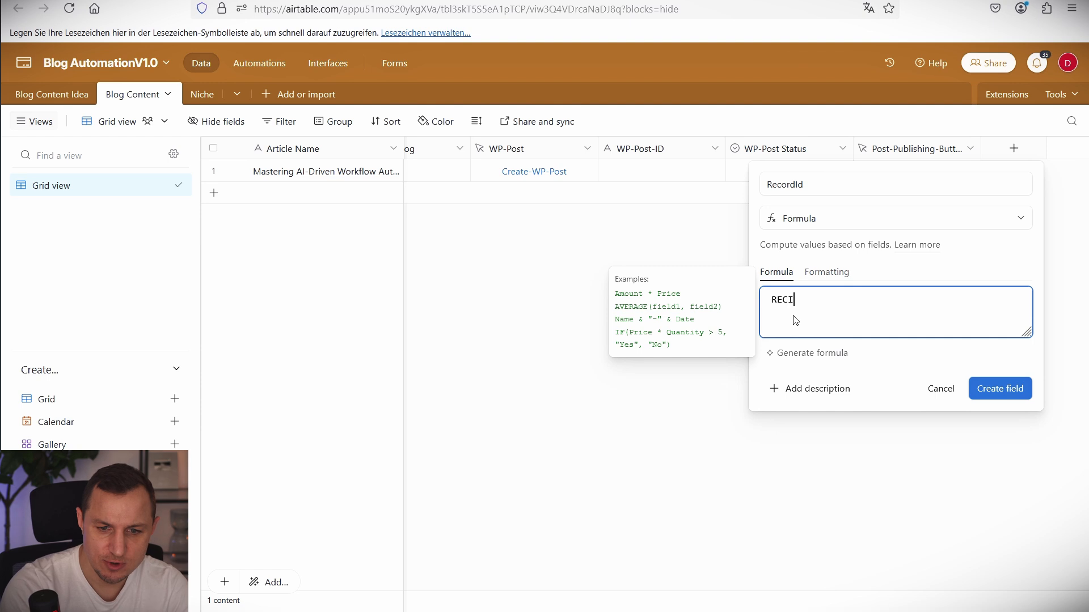
{"action": "left_click", "coordinate": [800, 364]}
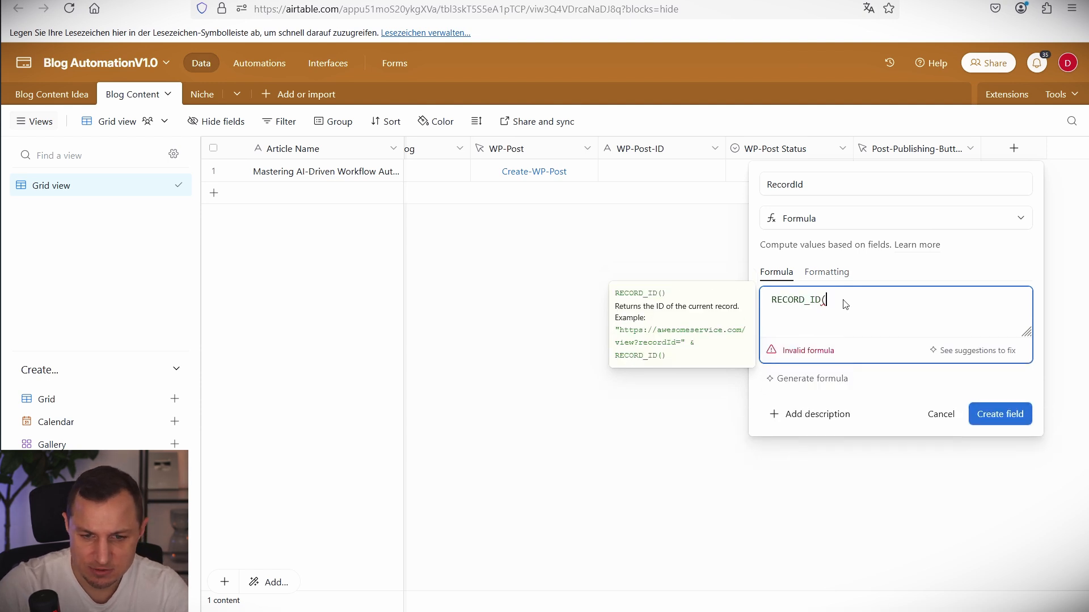
{"action": "type", "text": ")"}
{"action": "left_click", "coordinate": [992, 409]}
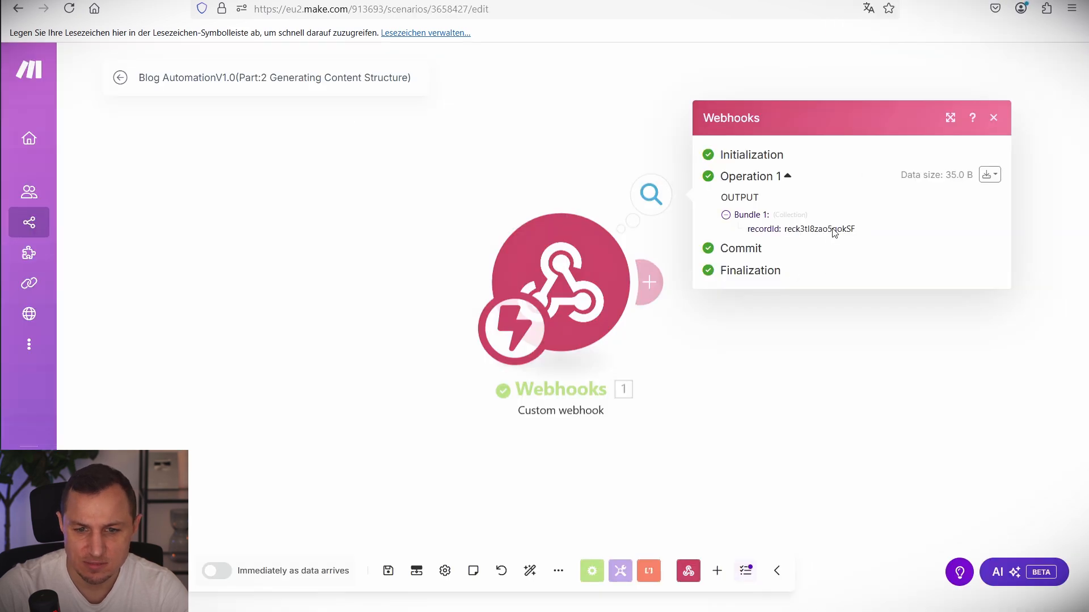
Match the webhook's recordId against Airtable's RecordId column, then close the Webhooks output panel.
{"action": "left_click_drag", "start_coordinate": [827, 230], "coordinate": [867, 237]}
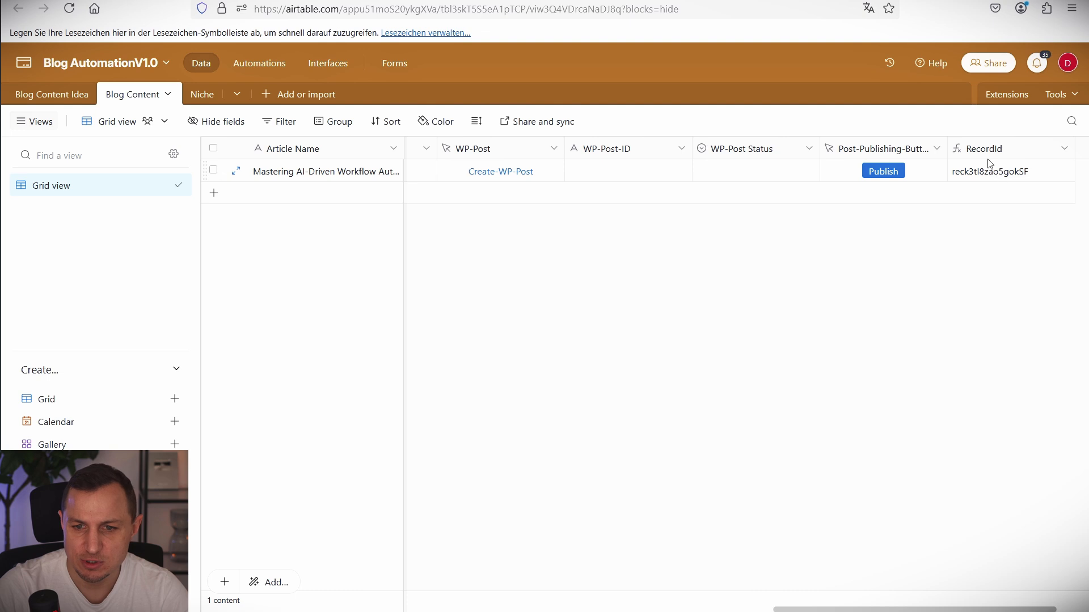
{"action": "left_click_drag", "start_coordinate": [990, 163], "coordinate": [1040, 182]}
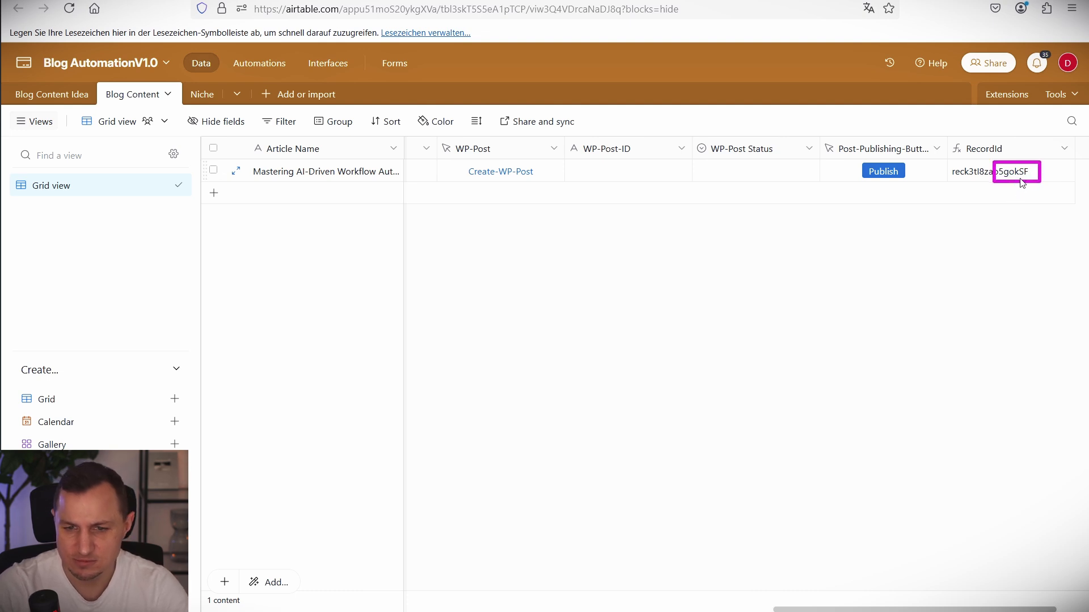
{"action": "scroll", "coordinate": [389, 224], "scroll_direction": "left", "scroll_amount": 10}
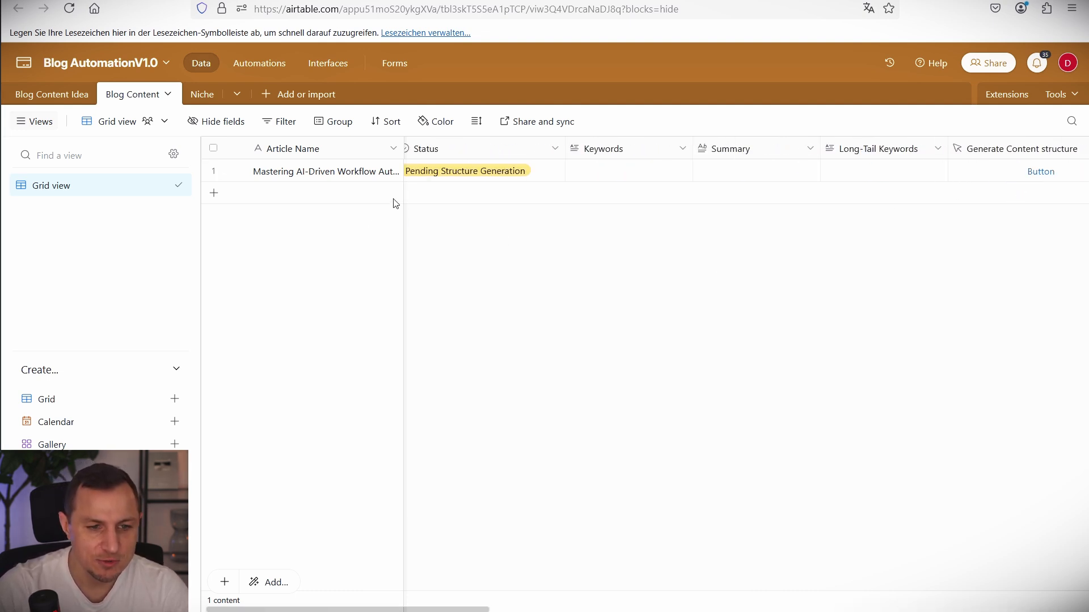
{"action": "left_click_drag", "start_coordinate": [256, 152], "coordinate": [395, 187]}
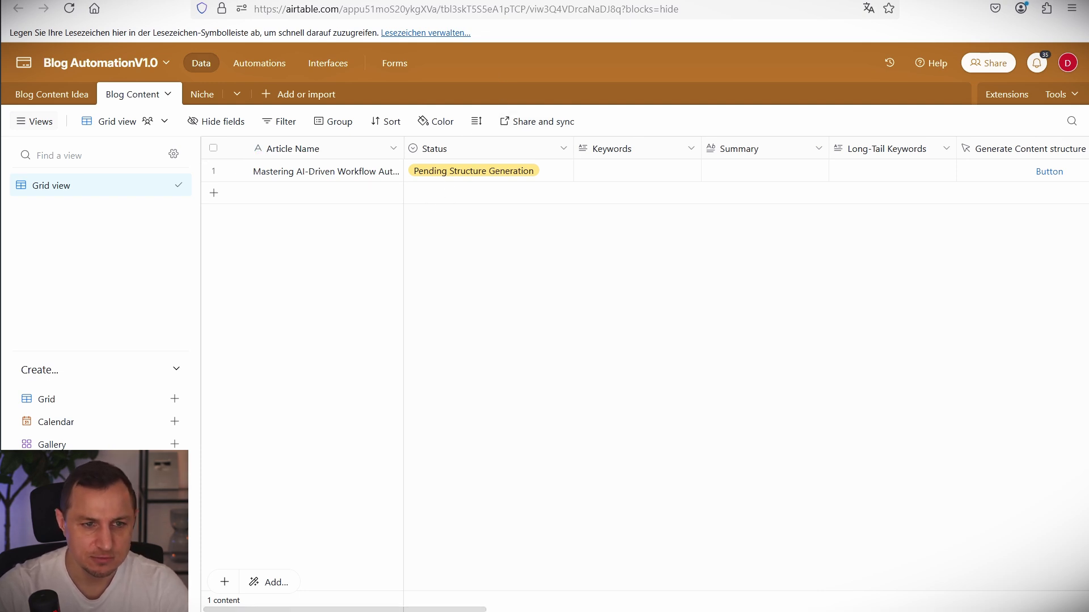
{"action": "key", "text": "ctrl+Tab"}
{"action": "left_click_drag", "start_coordinate": [892, 444], "coordinate": [567, 338]}
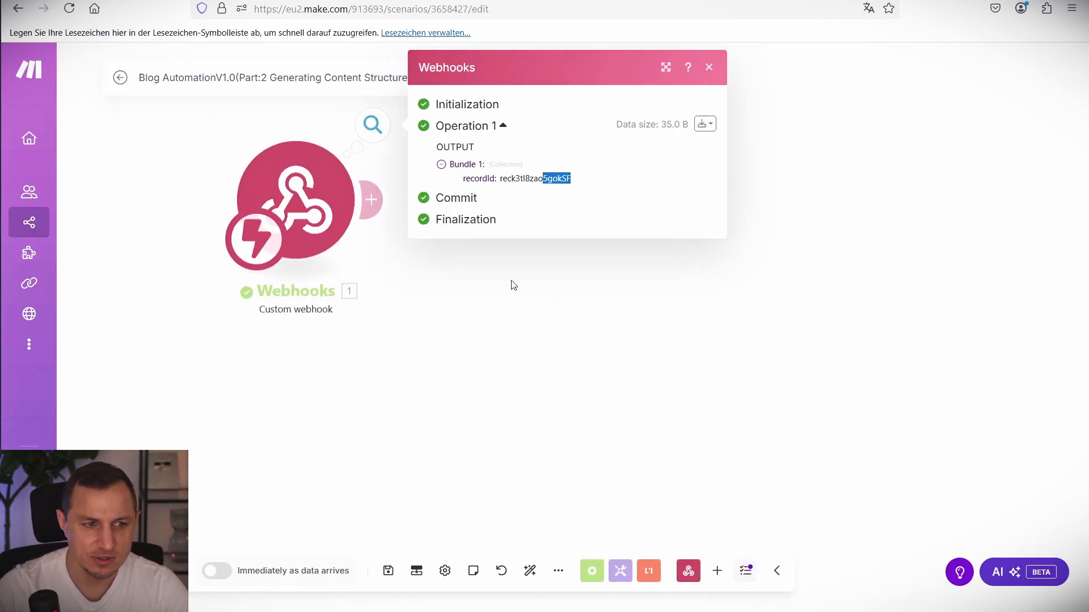
{"action": "left_click", "coordinate": [646, 99]}
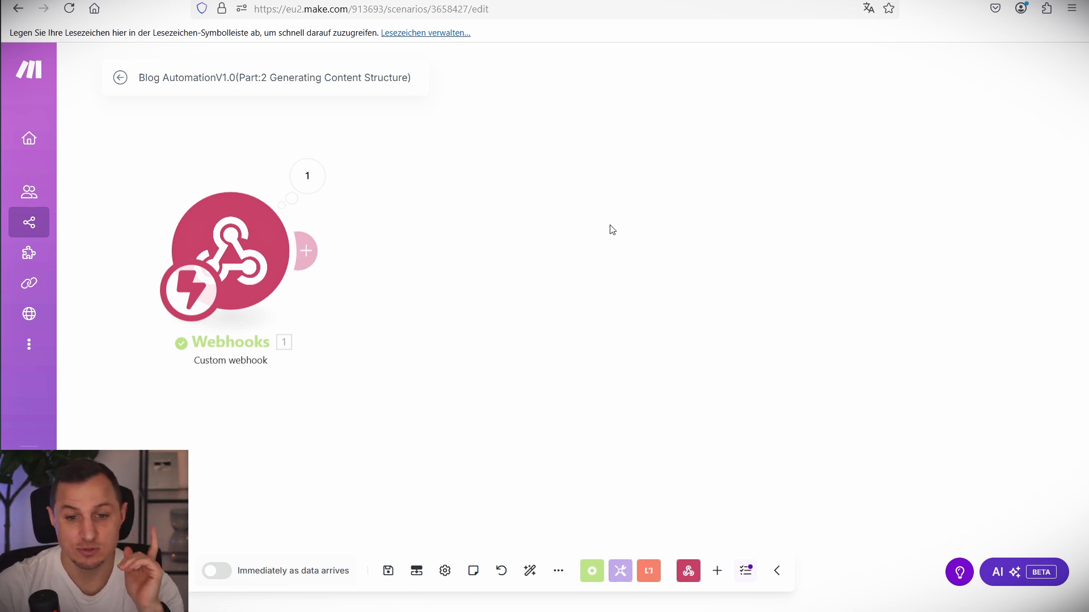
Attach an Airtable Get a Record module using BlogPostConnection after the webhook, then go to Scenarios.
{"action": "left_click", "coordinate": [311, 253]}
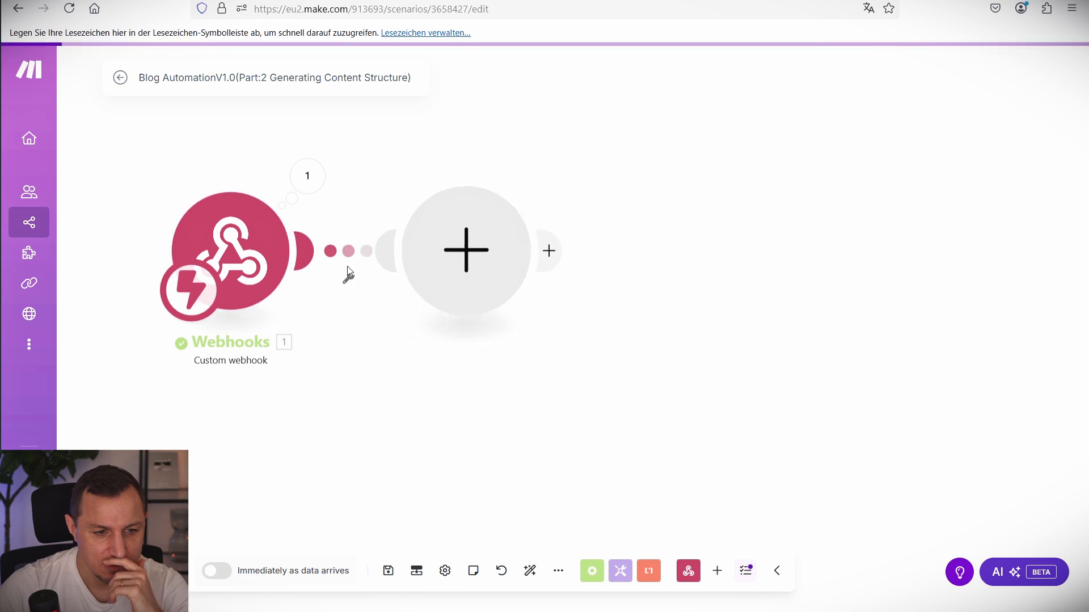
{"action": "left_click", "coordinate": [632, 207]}
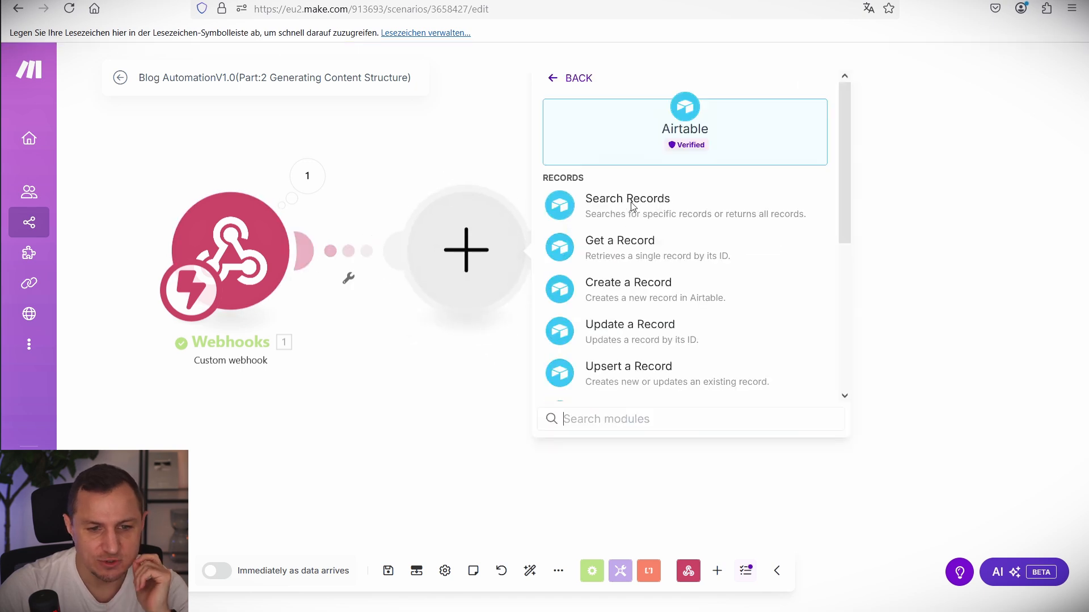
{"action": "left_click", "coordinate": [631, 252]}
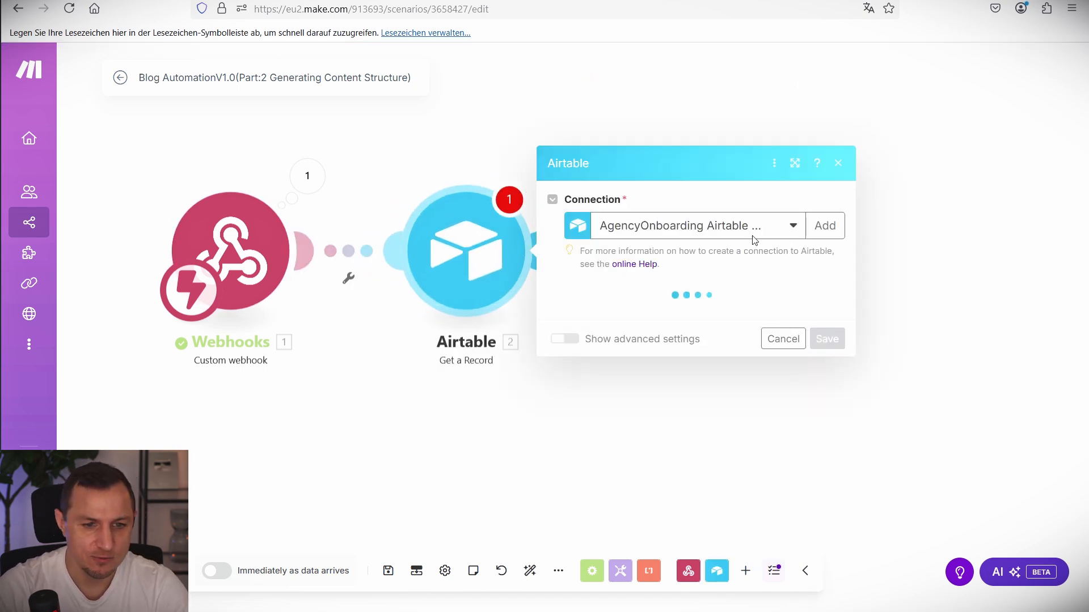
{"action": "left_click", "coordinate": [652, 199]}
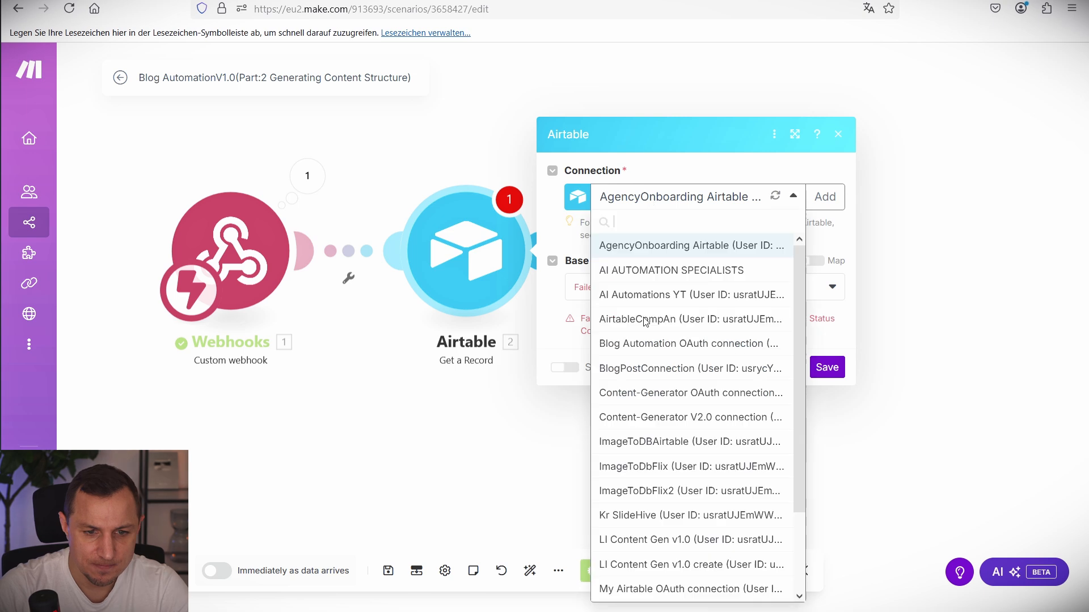
{"action": "left_click", "coordinate": [648, 370]}
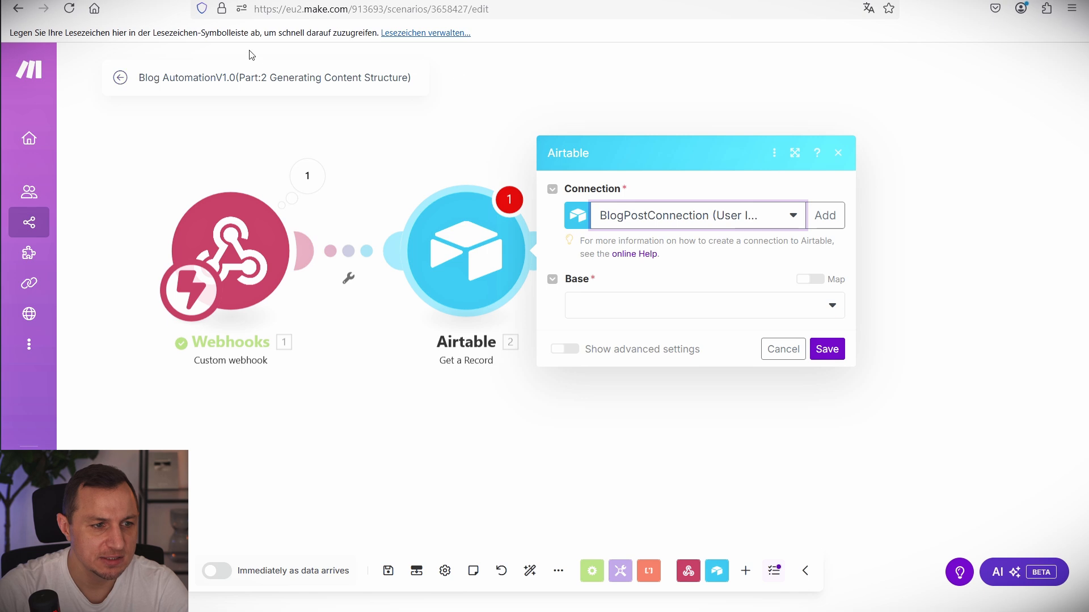
{"action": "left_click", "coordinate": [482, 85]}
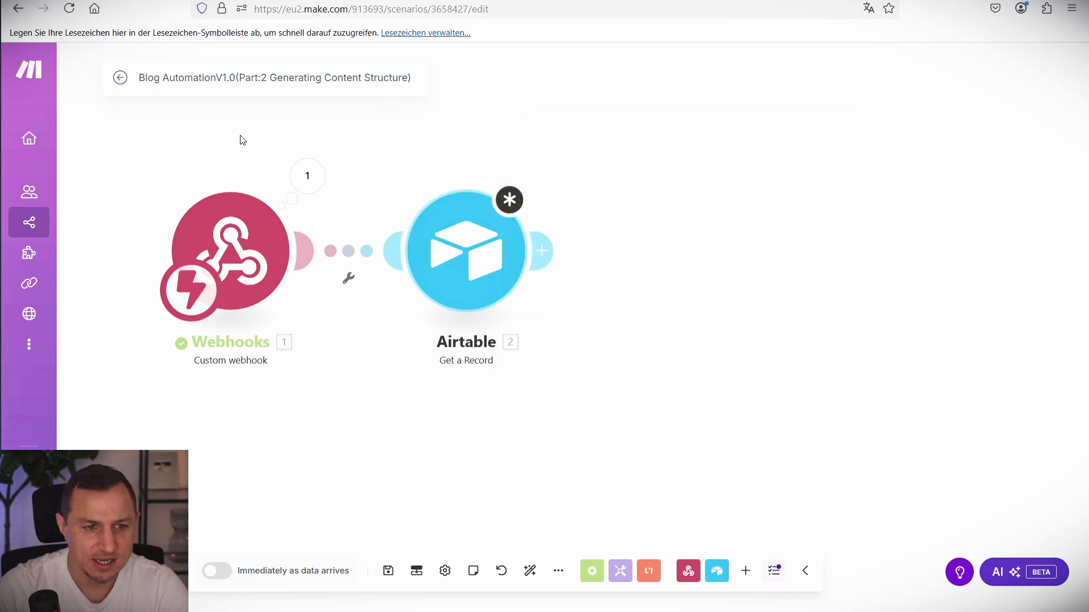
{"action": "left_click", "coordinate": [46, 223]}
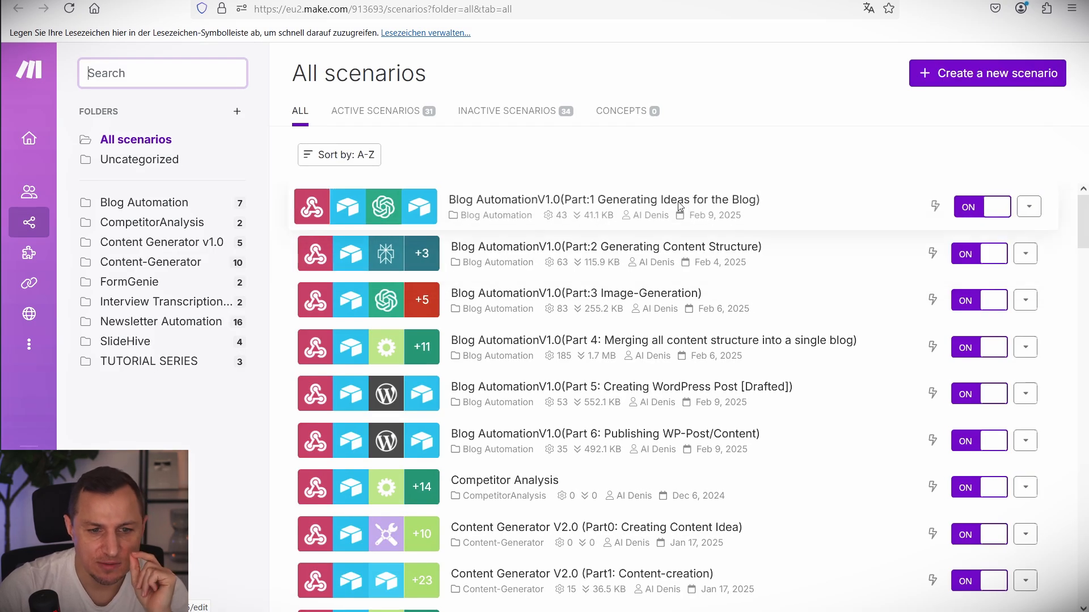
Reload the scenarios list and reopen Blog AutomationV1.0 (Part:2 Generating Content Structure) YT.
{"action": "left_click", "coordinate": [613, 203]}
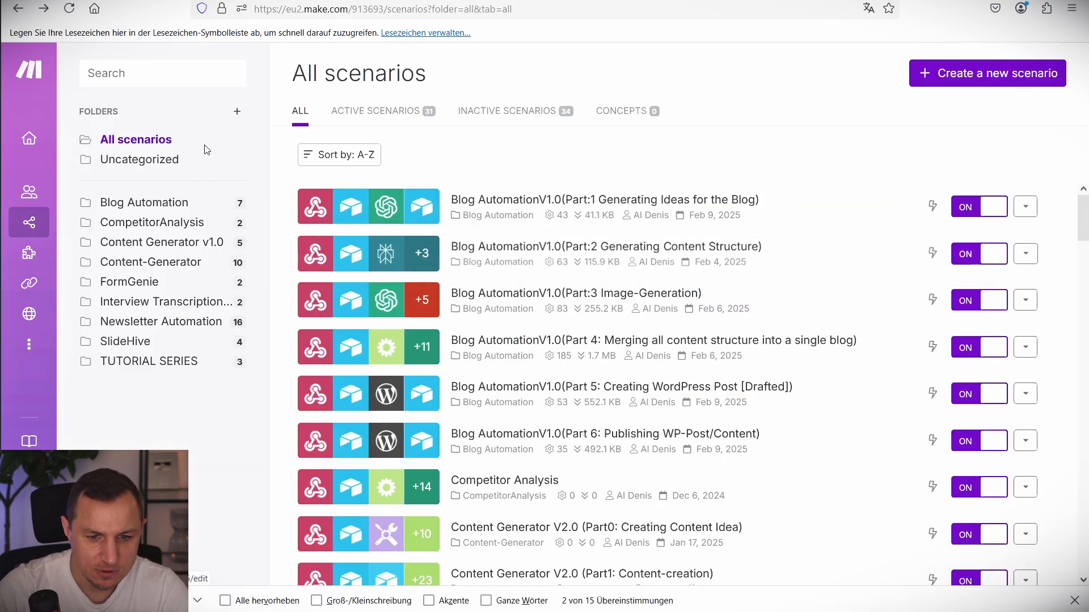
{"action": "left_click", "coordinate": [73, 15]}
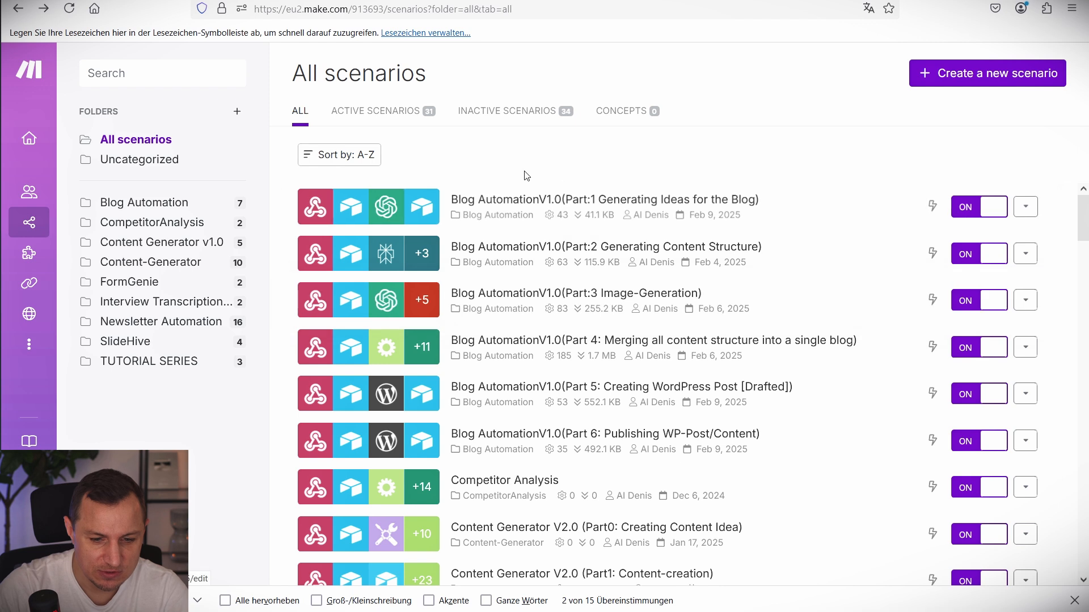
{"action": "key", "text": "ctrl+d"}
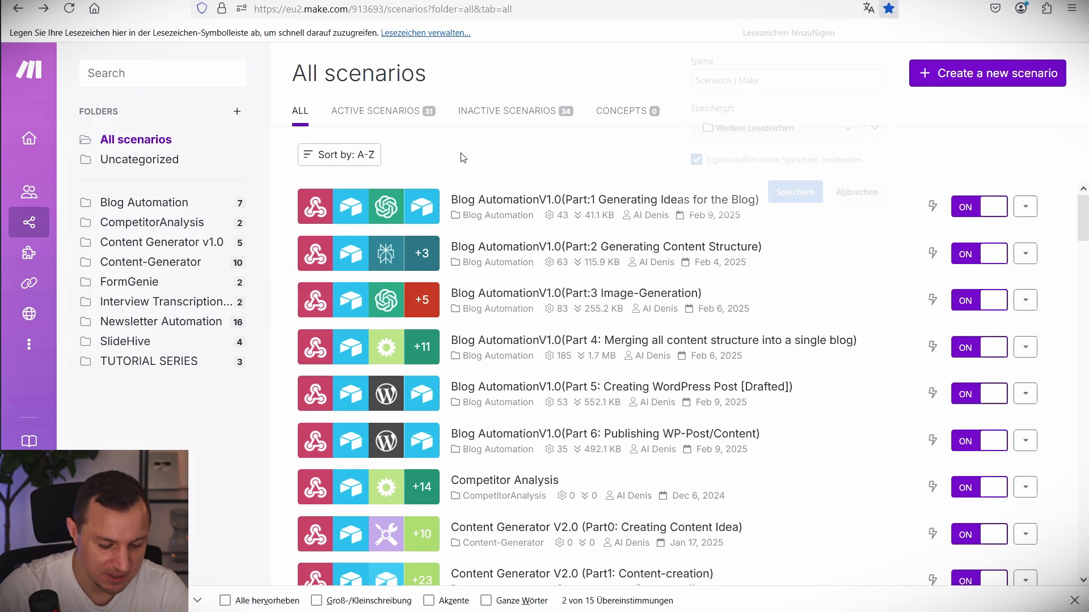
{"action": "key", "text": "Escape"}
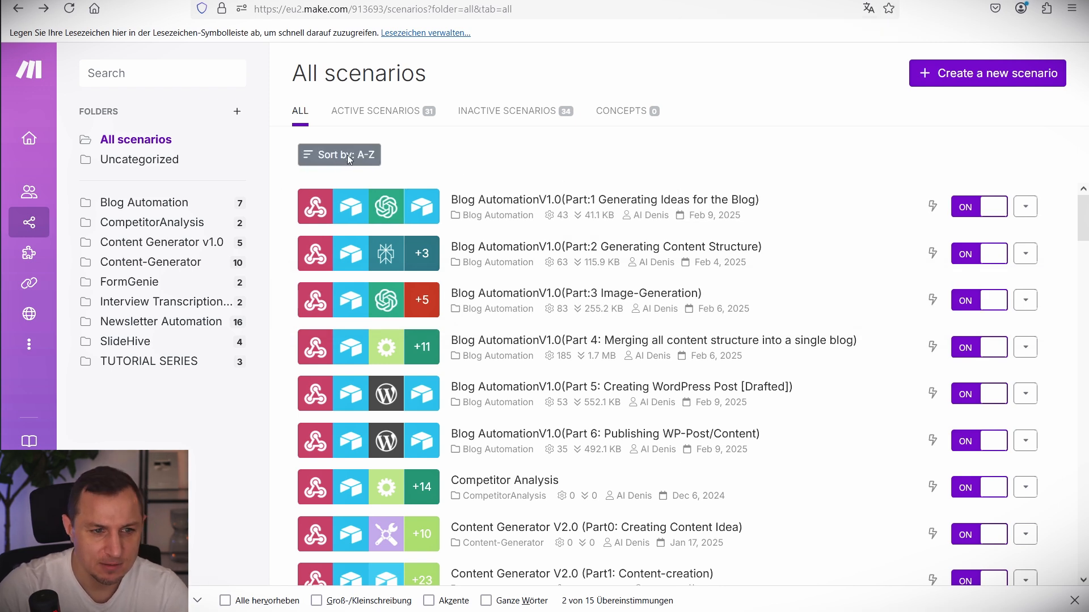
{"action": "right_click", "coordinate": [498, 158]}
{"action": "key", "text": "Escape"}
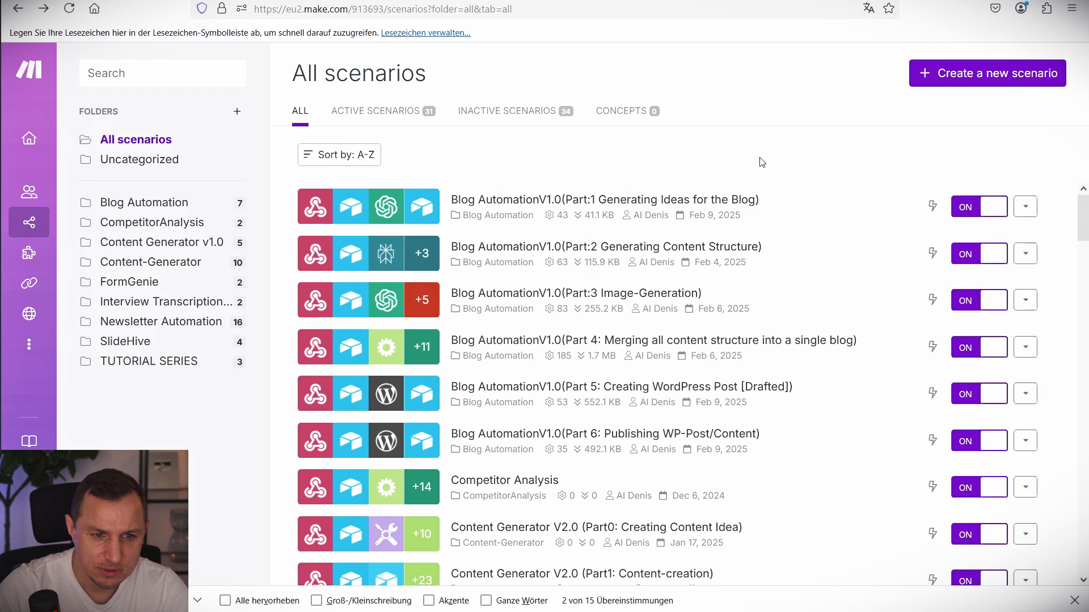
{"action": "scroll", "coordinate": [656, 449], "scroll_direction": "down", "scroll_amount": 10}
{"action": "scroll", "coordinate": [656, 450], "scroll_direction": "down", "scroll_amount": 9}
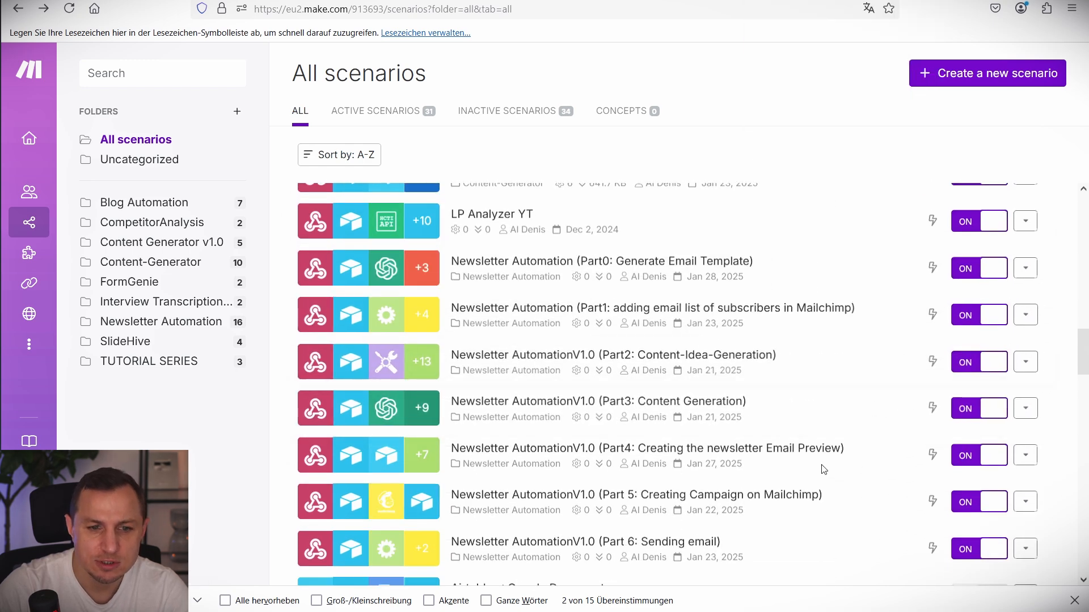
{"action": "scroll", "coordinate": [730, 417], "scroll_direction": "down", "scroll_amount": 5}
{"action": "left_click", "coordinate": [606, 418]}
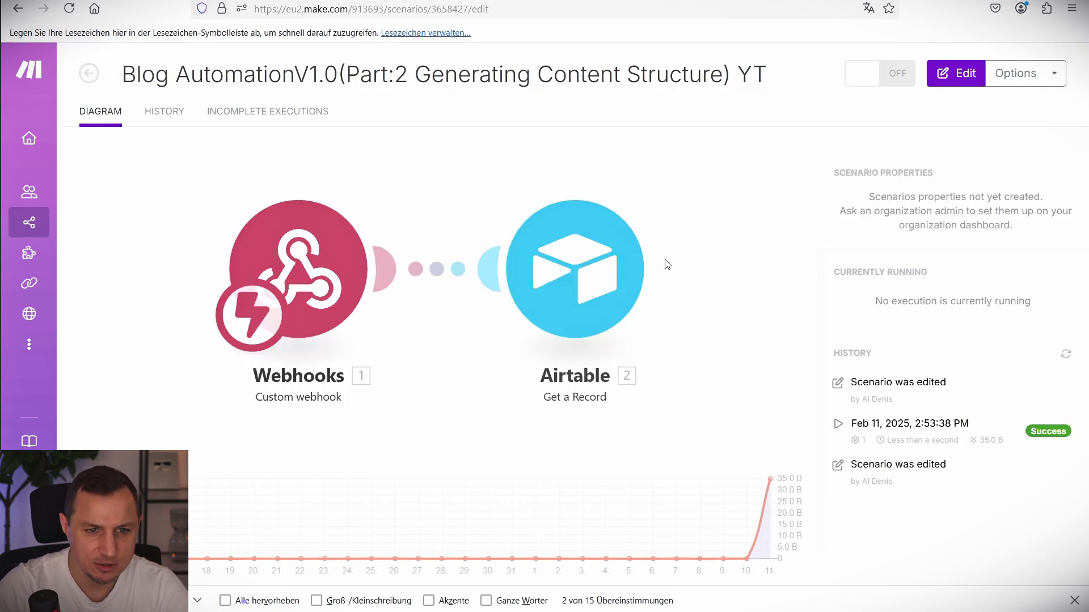
Set Get a Record to BlogPostConnection, base Blog AutomationV1.0, table Blog Content, Record ID 1. recordId.
{"action": "left_click", "coordinate": [723, 289]}
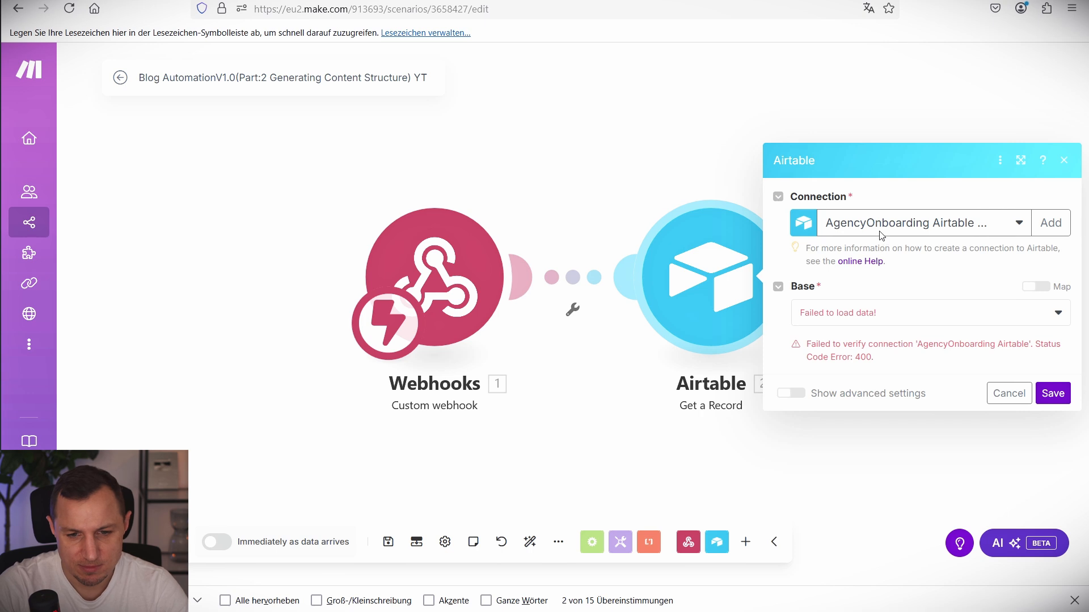
{"action": "left_click", "coordinate": [882, 232]}
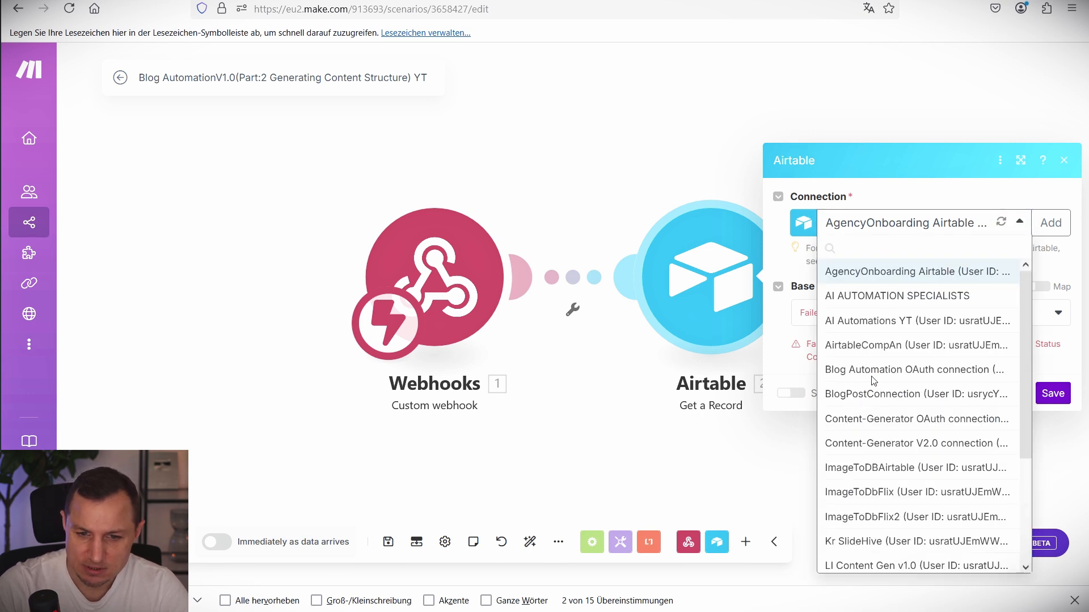
{"action": "left_click", "coordinate": [868, 395]}
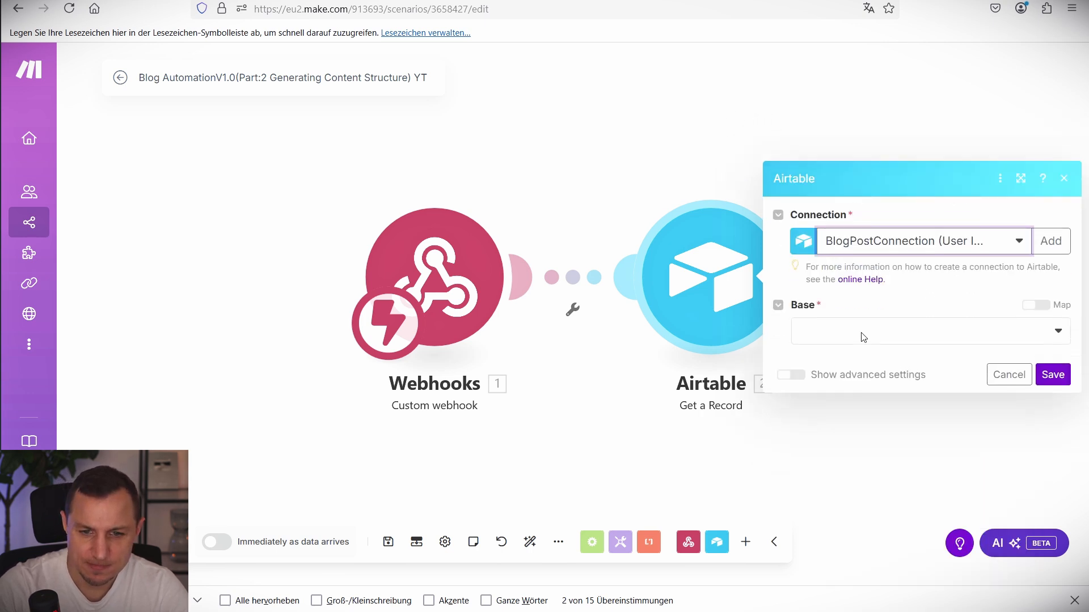
{"action": "left_click", "coordinate": [862, 337]}
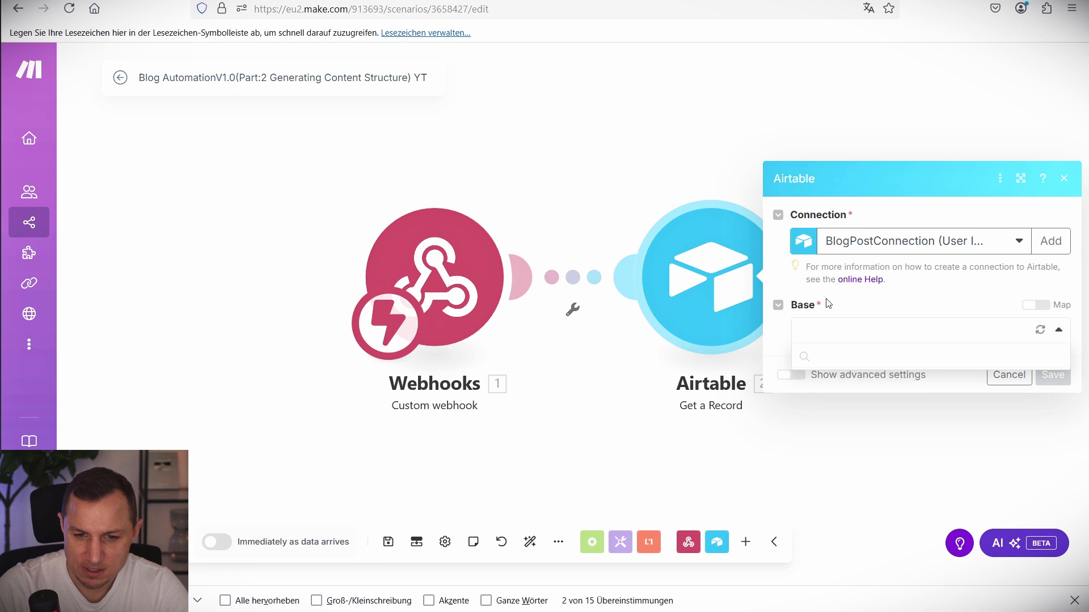
{"action": "left_click", "coordinate": [856, 357]}
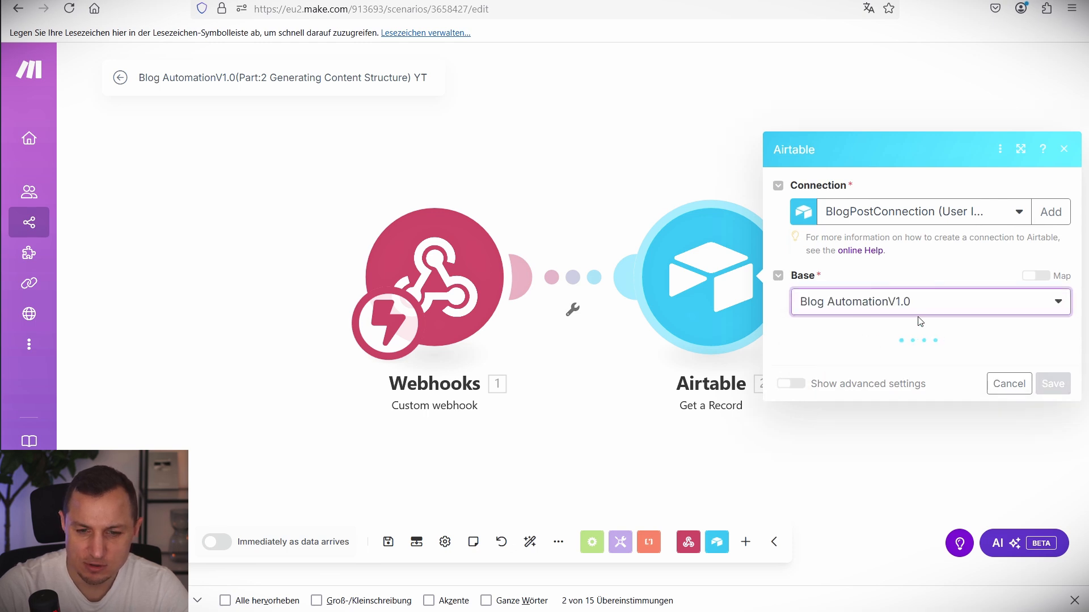
{"action": "left_click", "coordinate": [844, 356]}
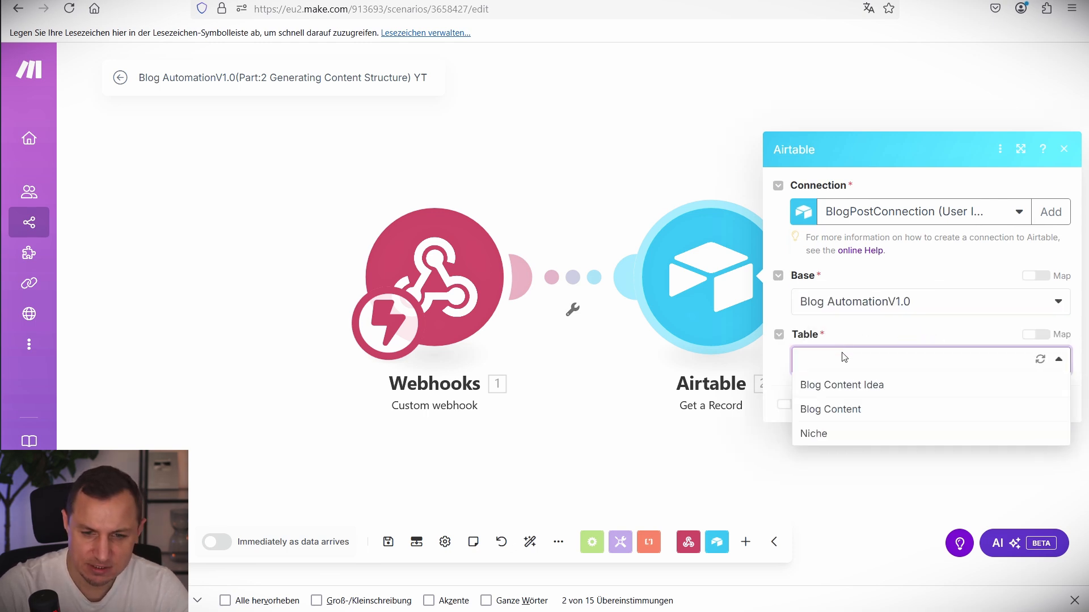
{"action": "left_click", "coordinate": [843, 410]}
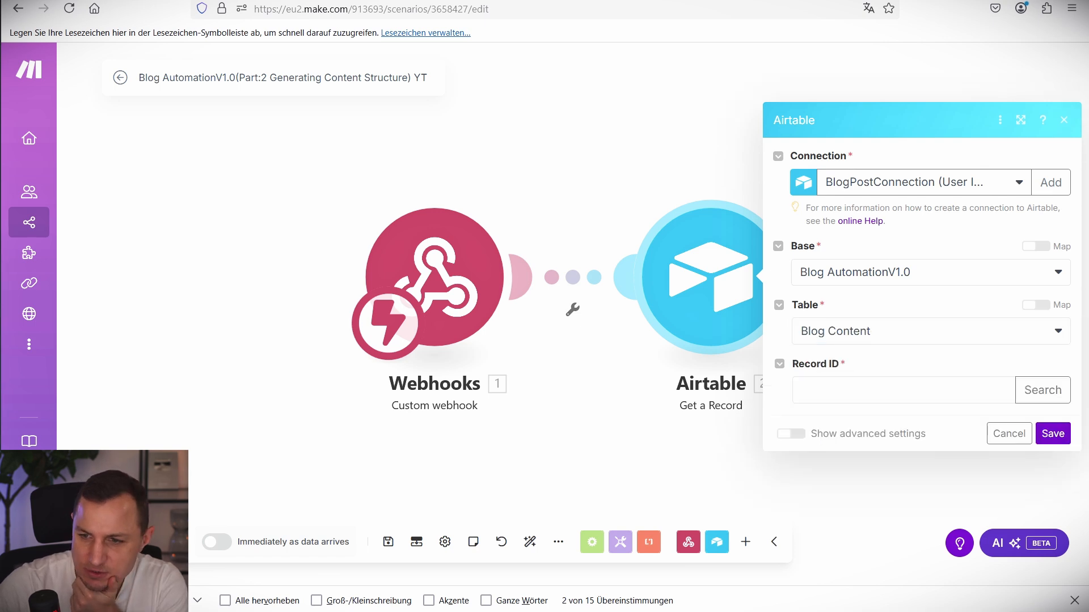
{"action": "left_click", "coordinate": [874, 392]}
{"action": "left_click", "coordinate": [566, 437]}
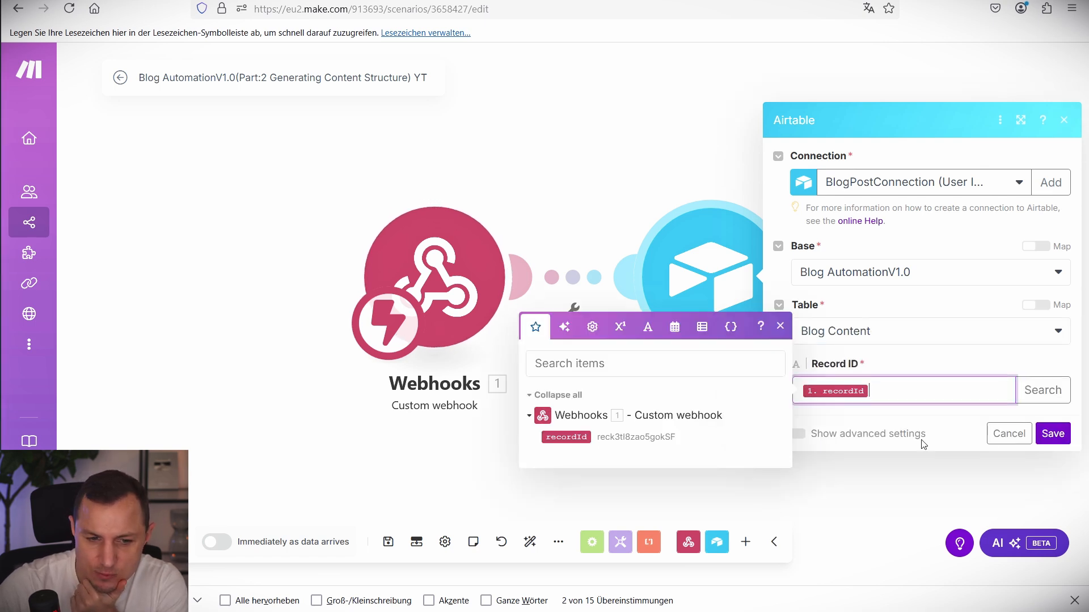
{"action": "left_click", "coordinate": [1054, 432]}
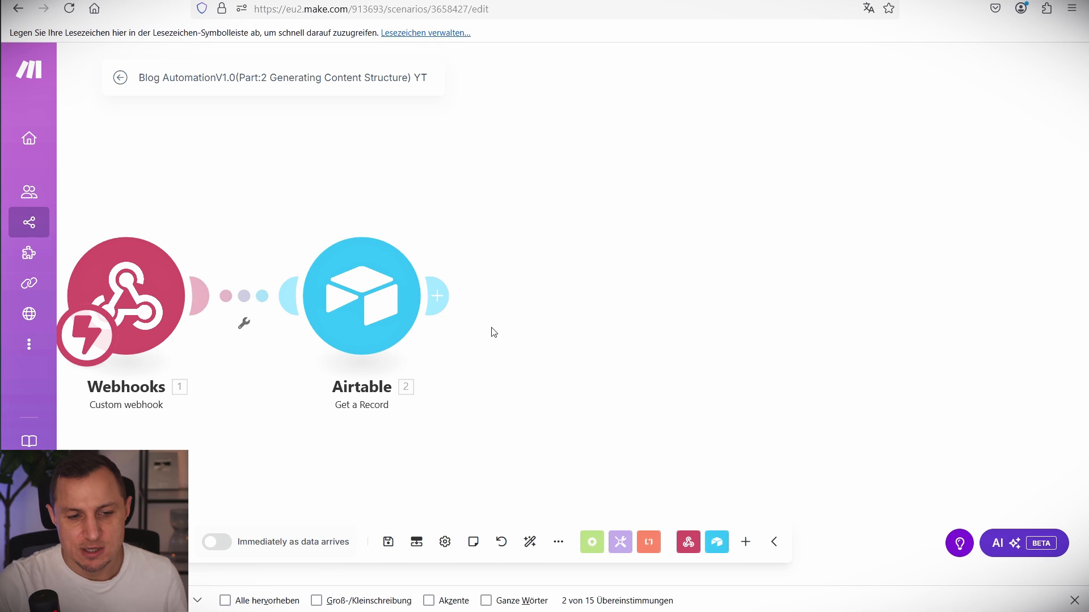
Add Perplexity AI Create a Chat Completion after Airtable, model sonar, with one blank message.
{"action": "left_click", "coordinate": [445, 297]}
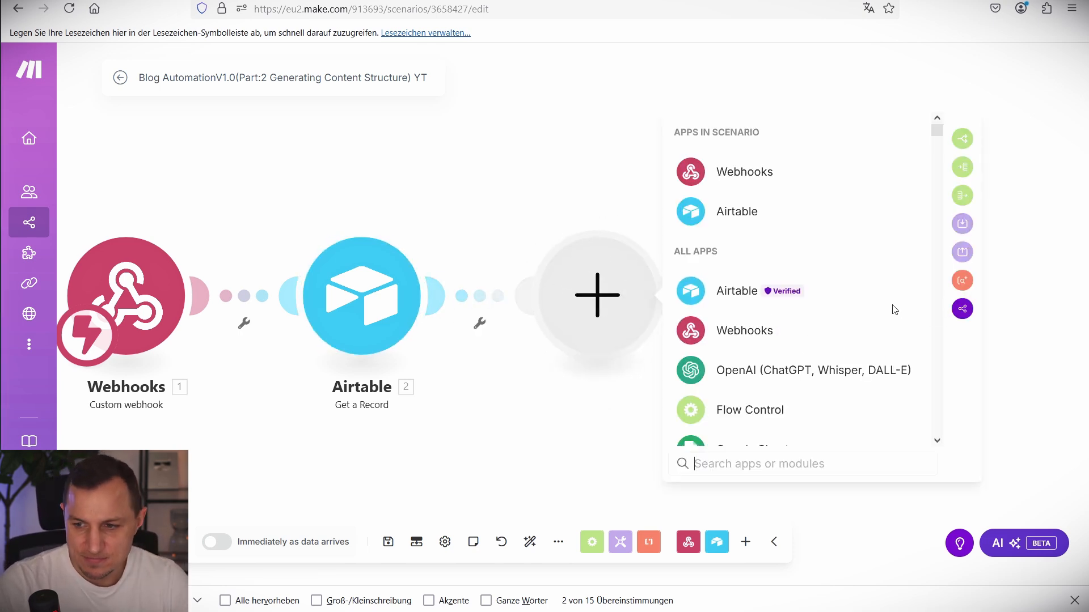
{"action": "type", "text": "Perpl"}
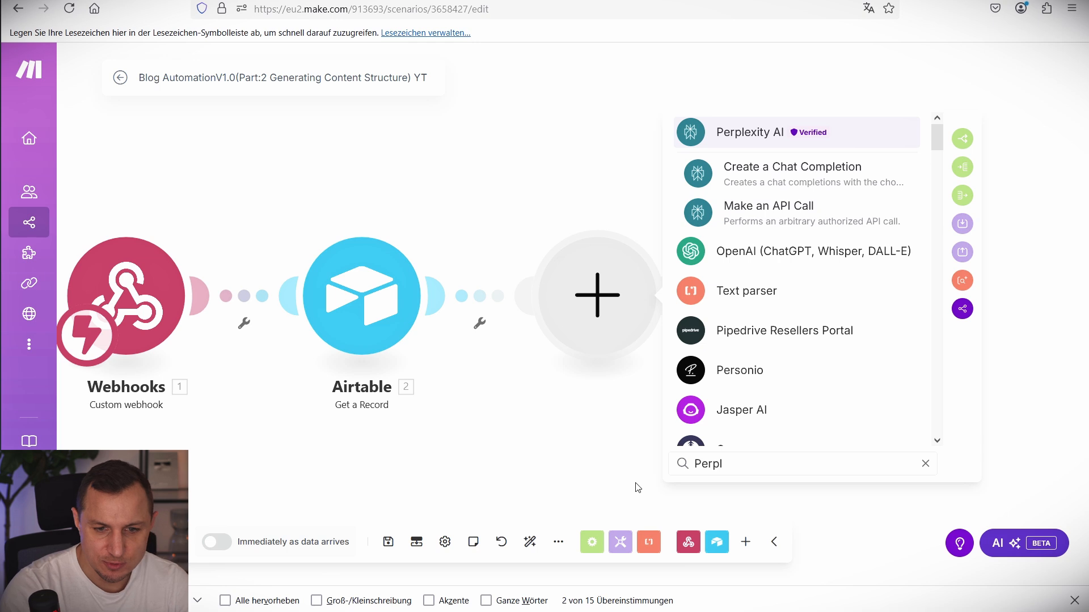
{"action": "left_click", "coordinate": [747, 140]}
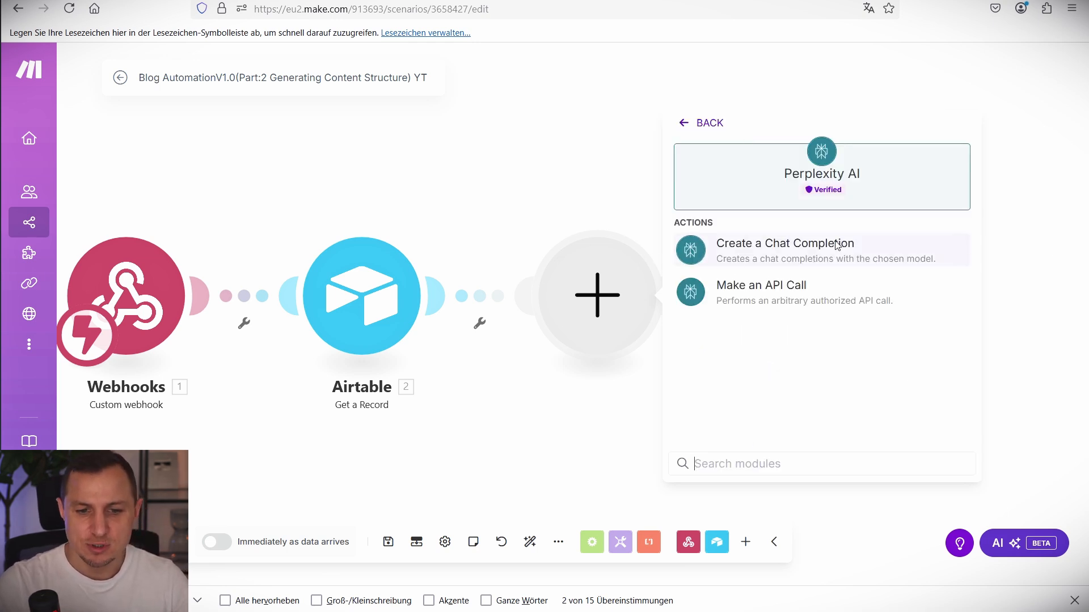
{"action": "left_click", "coordinate": [798, 251]}
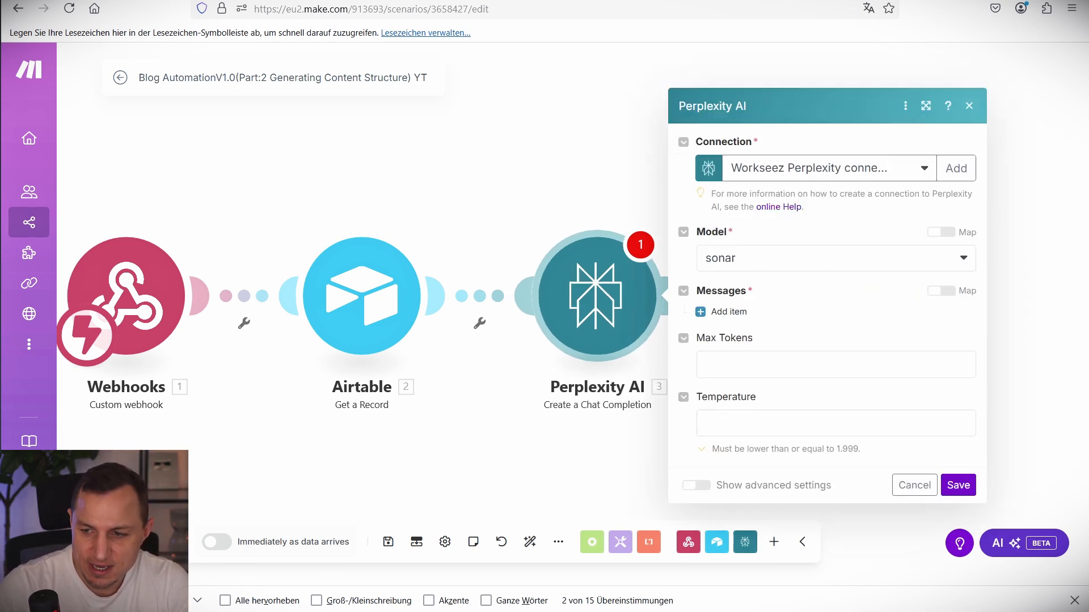
{"action": "left_click", "coordinate": [957, 169]}
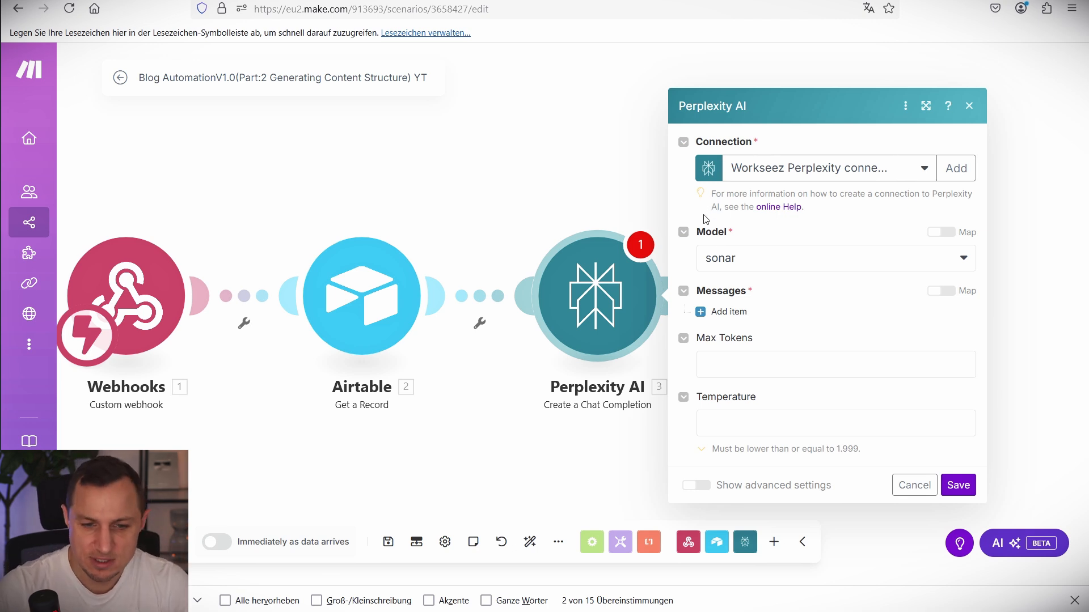
{"action": "left_click", "coordinate": [721, 311]}
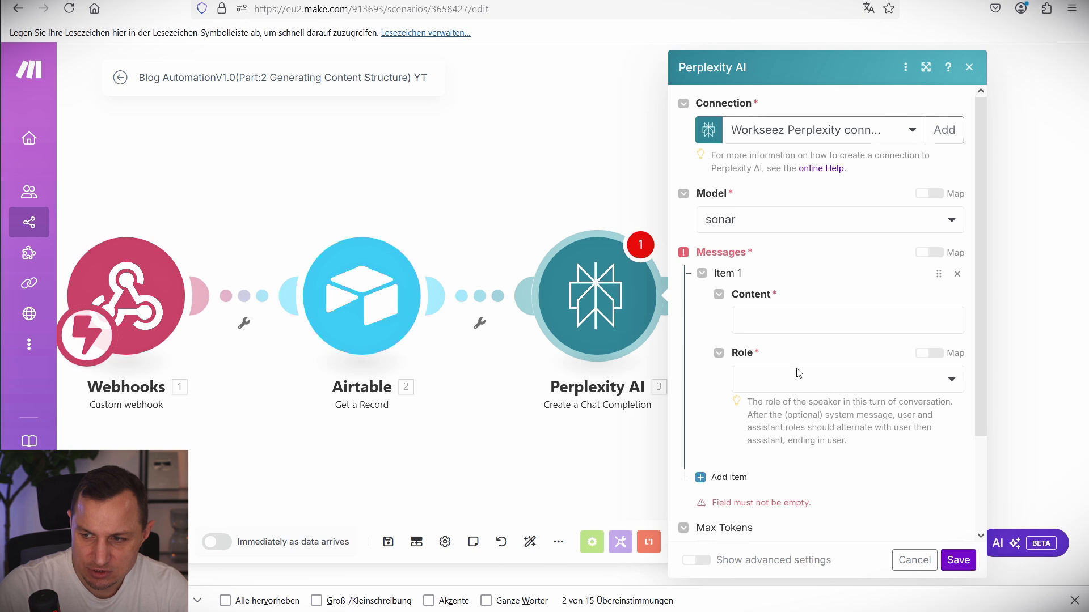
Paste the 10-SEO-keywords prompt with Article Name into Content, adding 'a' before 'bulleted list'.
{"action": "left_click", "coordinate": [761, 312]}
{"action": "type", "text": "Generate a list of 10 BEST SEO keywords for the following topic: 2. Article Name. Provide only the keywords in bulleted list. Do not Include any additional Information, explaination, Intros or outros.  Make sure not to ouput any / or other characters that could break a make.com automation."}
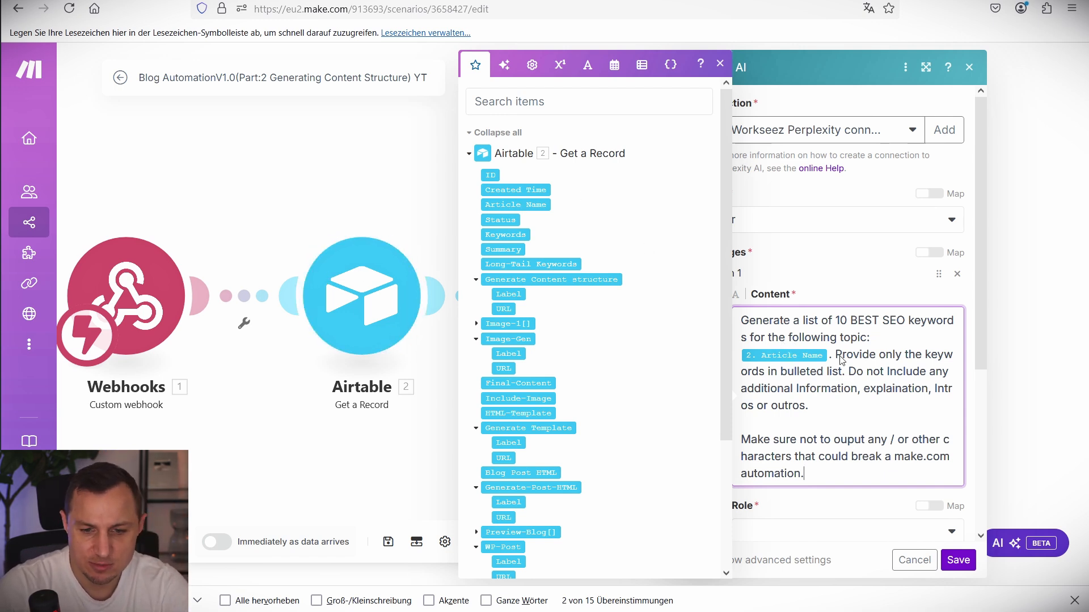
{"action": "left_click_drag", "start_coordinate": [830, 356], "coordinate": [812, 407]}
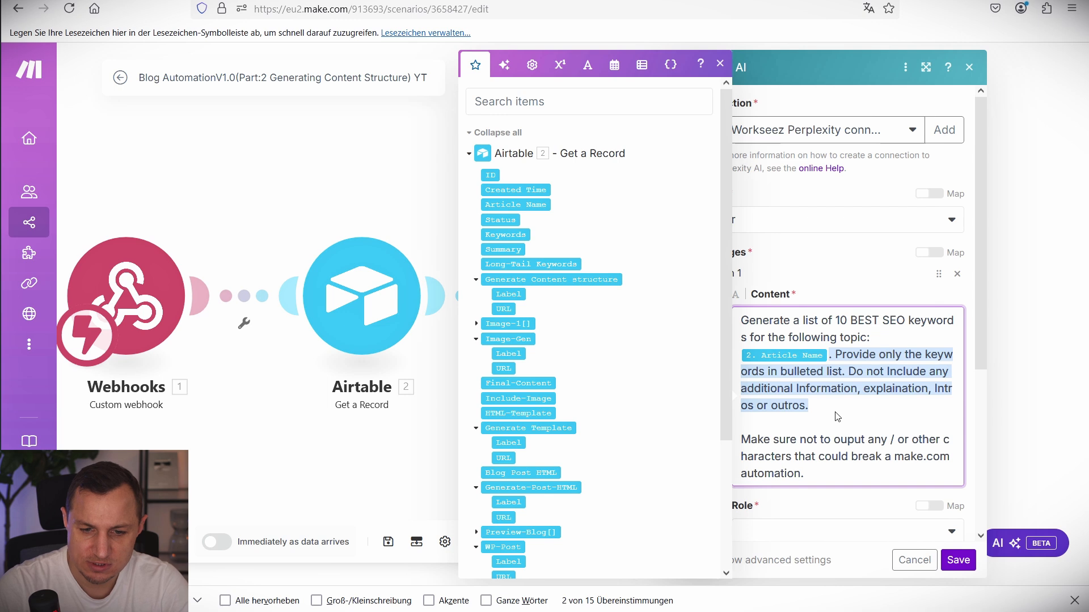
{"action": "left_click", "coordinate": [833, 388]}
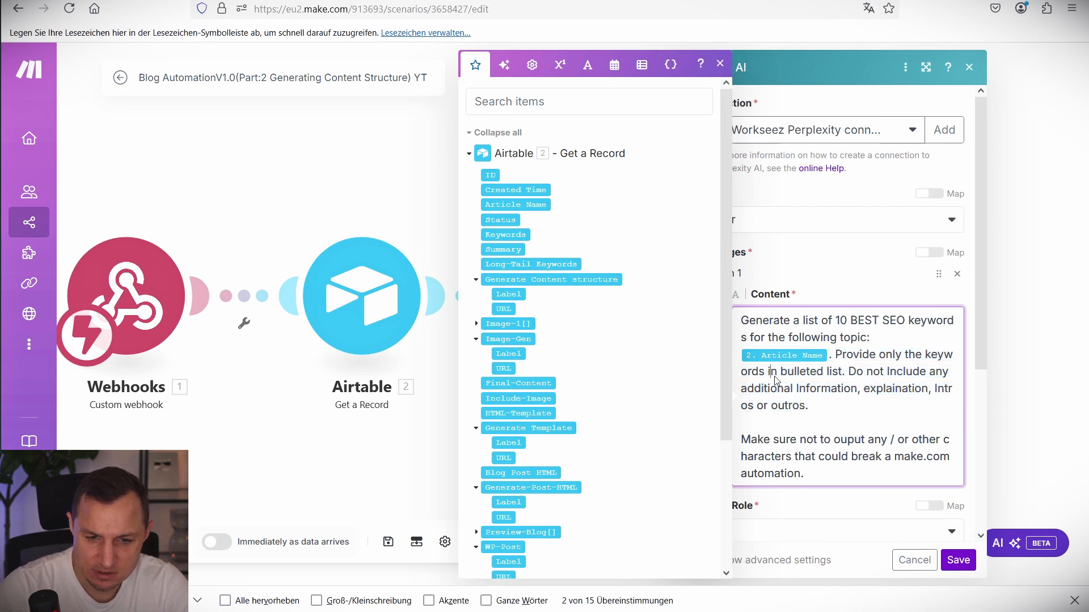
{"action": "type", "text": "a"}
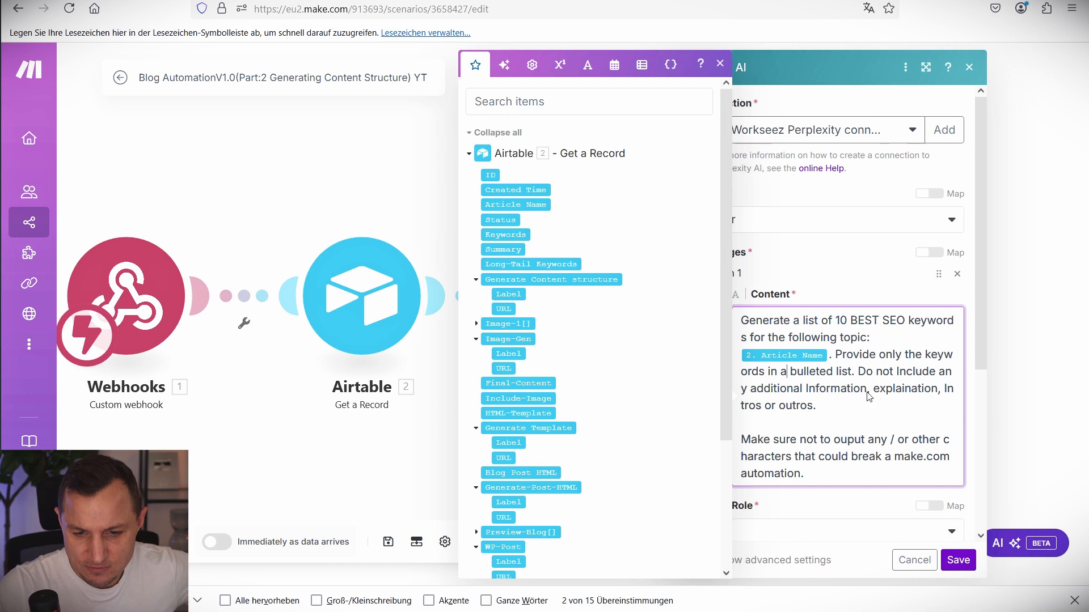
{"action": "scroll", "coordinate": [848, 406], "scroll_direction": "down", "scroll_amount": 3}
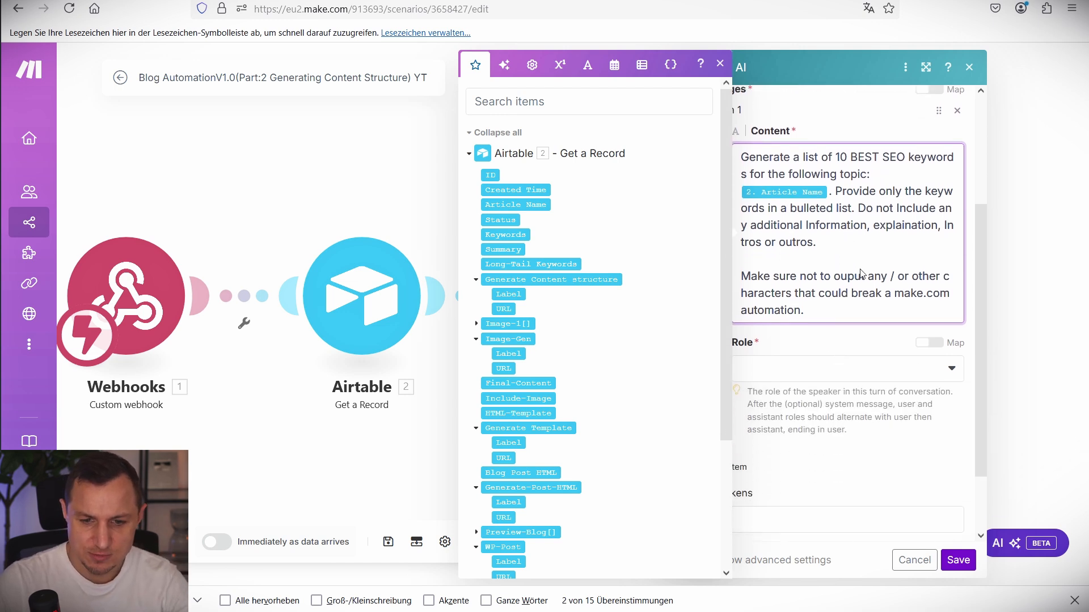
{"action": "left_click_drag", "start_coordinate": [842, 278], "coordinate": [901, 282]}
{"action": "left_click_drag", "start_coordinate": [799, 293], "coordinate": [812, 328]}
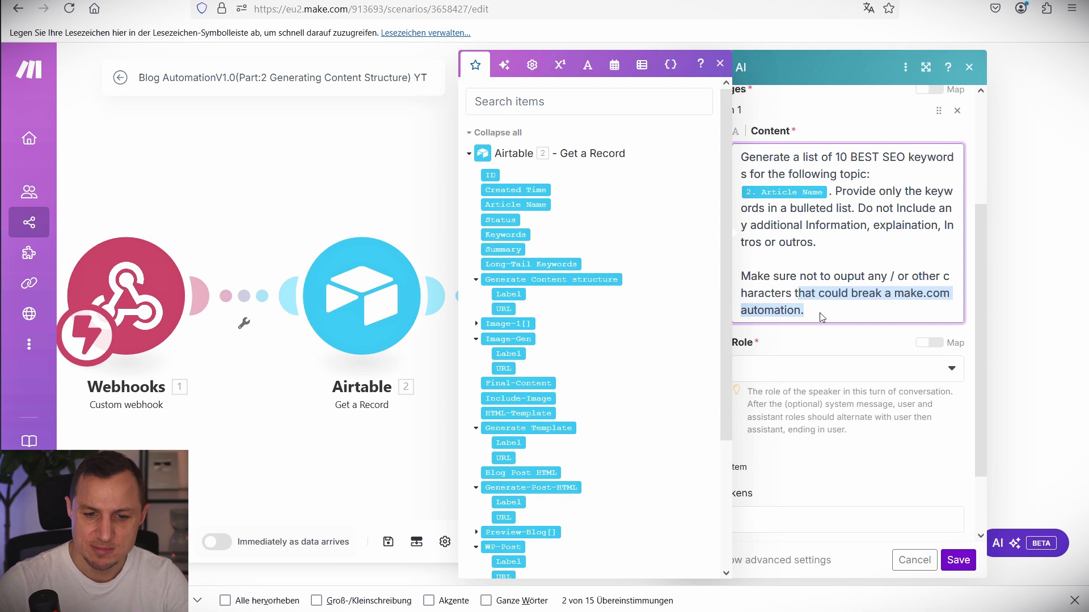
{"action": "left_click", "coordinate": [822, 317]}
Set the message role to User and save the Perplexity AI step.
{"action": "left_click", "coordinate": [971, 565]}
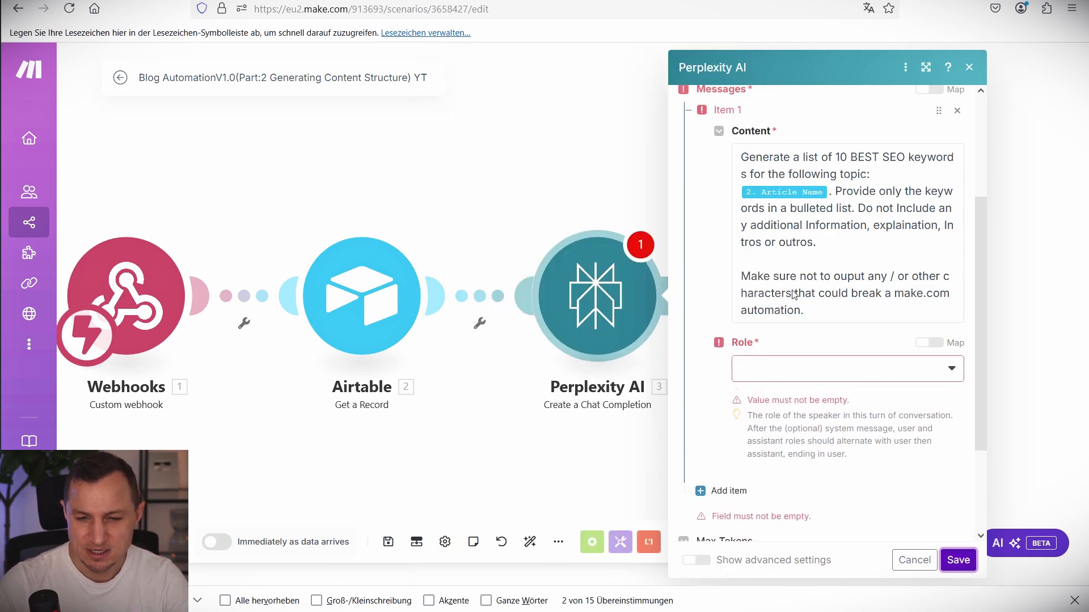
{"action": "left_click", "coordinate": [809, 366]}
{"action": "left_click", "coordinate": [771, 394]}
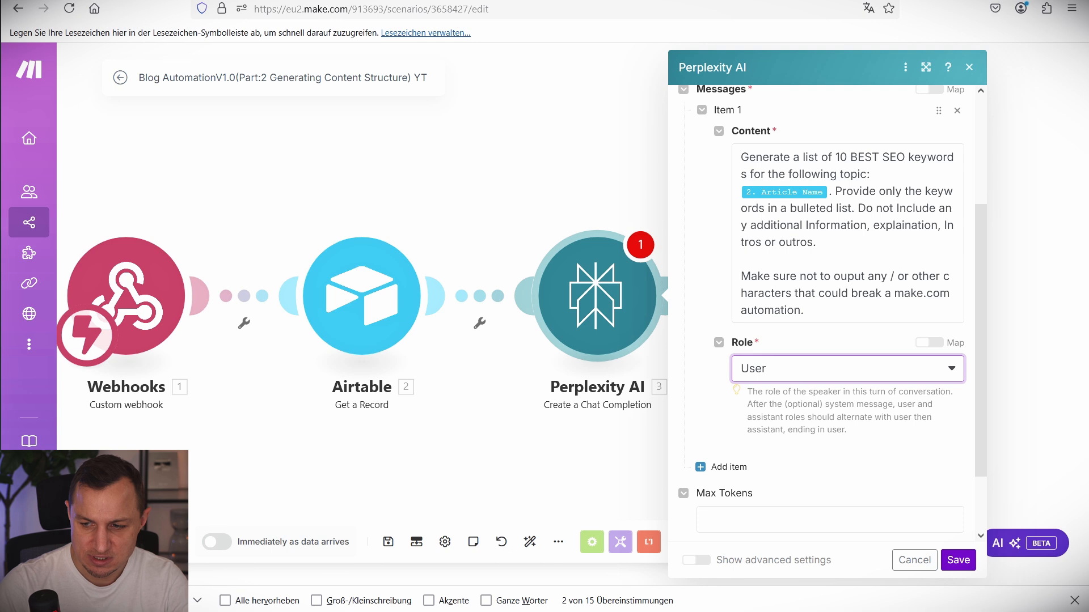
{"action": "left_click", "coordinate": [959, 560]}
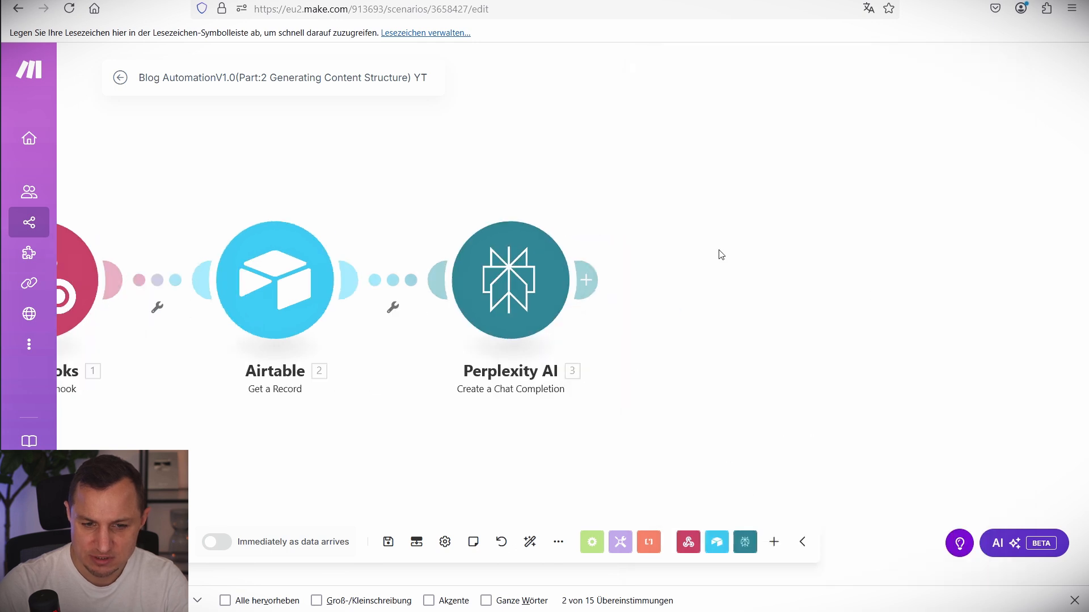
{"action": "left_click", "coordinate": [512, 267]}
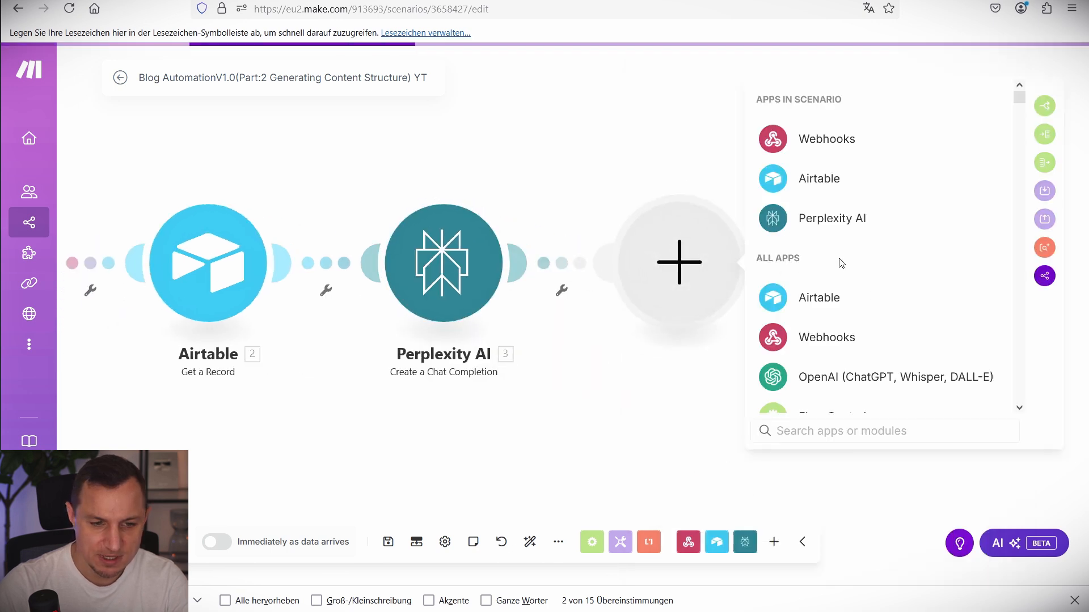
Add another Perplexity AI Create a Chat Completion and paste the brief Article Name summary prompt.
{"action": "left_click", "coordinate": [825, 221]}
{"action": "left_click", "coordinate": [850, 214]}
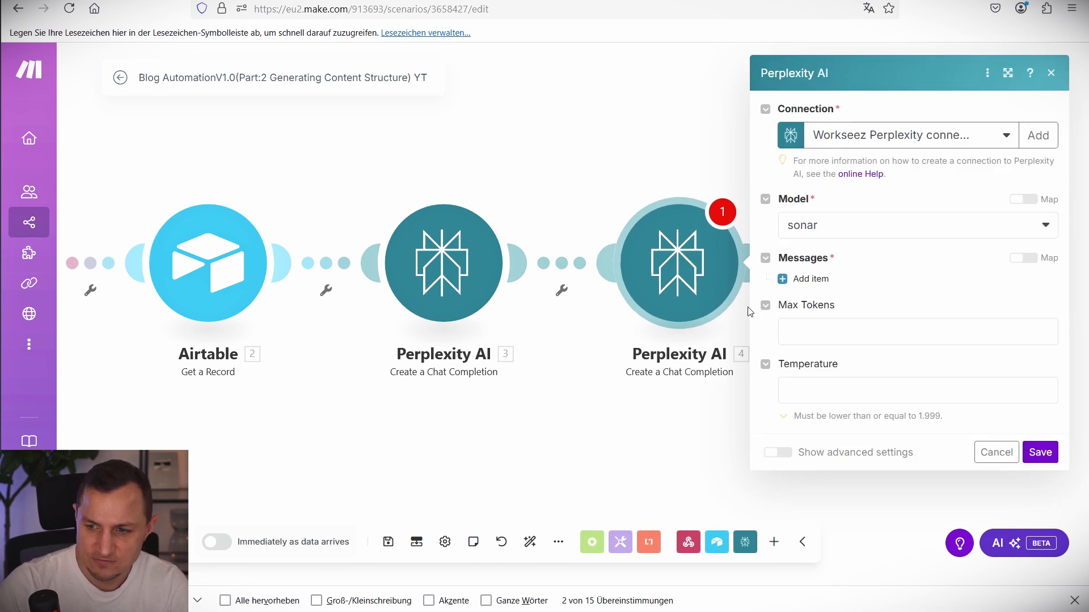
{"action": "left_click", "coordinate": [835, 330]}
{"action": "left_click", "coordinate": [810, 278]}
{"action": "left_click", "coordinate": [882, 329]}
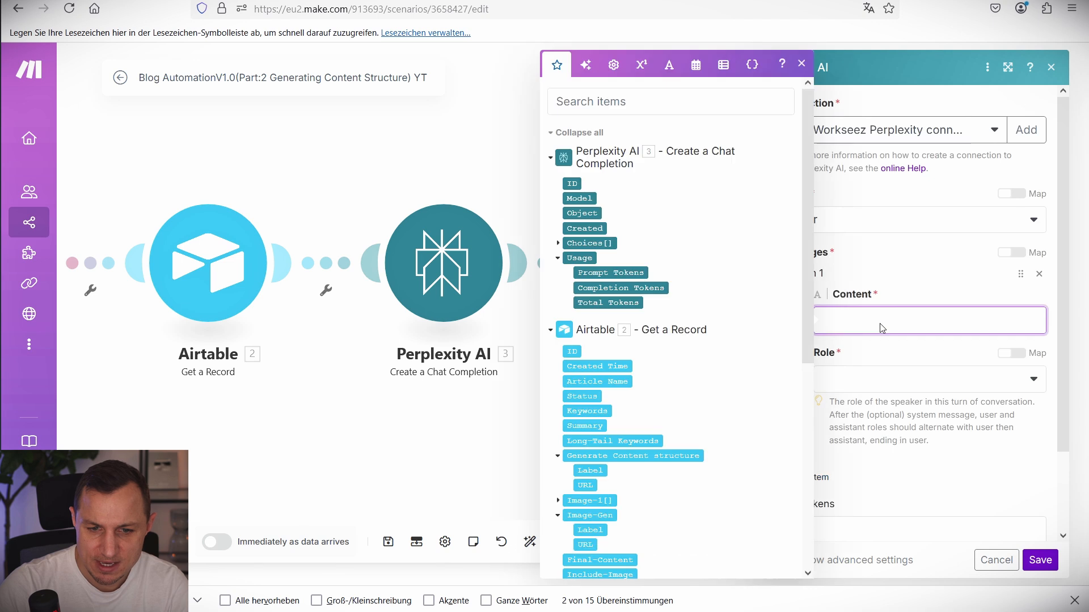
{"action": "type", "text": "Write a brief summary with key facts, figures, or insights related to the topic: 2. Article Name. The summary should contain important statistics, data points, and critical points of interest only. Do not include any introductions, conclusions, or commentary beyond the requested Information. Make sure not to ouput any / or other characters that could break a make.com automation."}
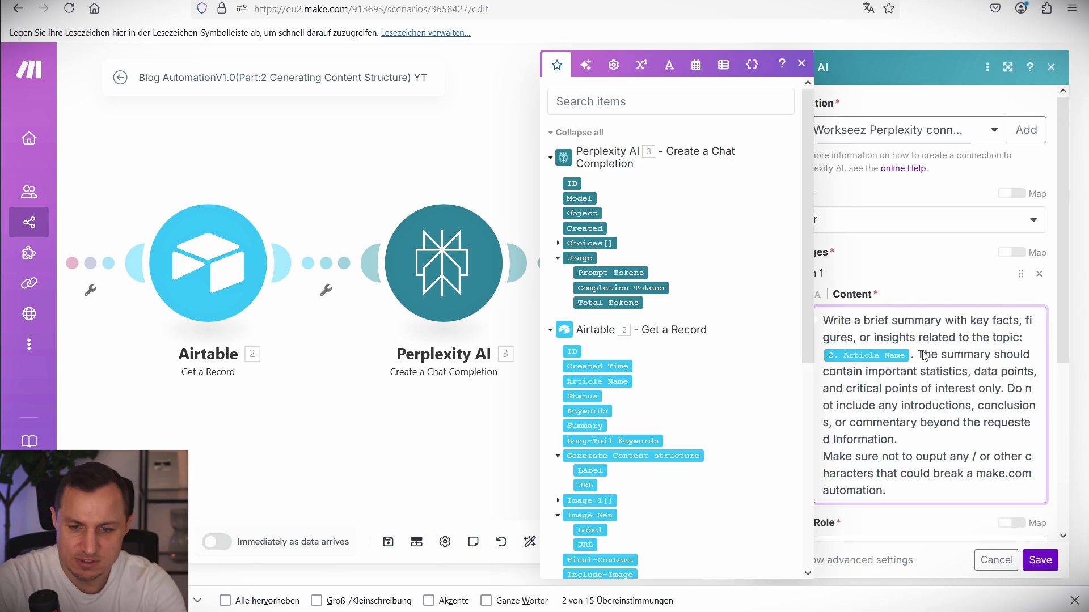
Review the summary prompt, set its role to User, and save the second Perplexity step.
{"action": "left_click_drag", "start_coordinate": [916, 354], "coordinate": [941, 435]}
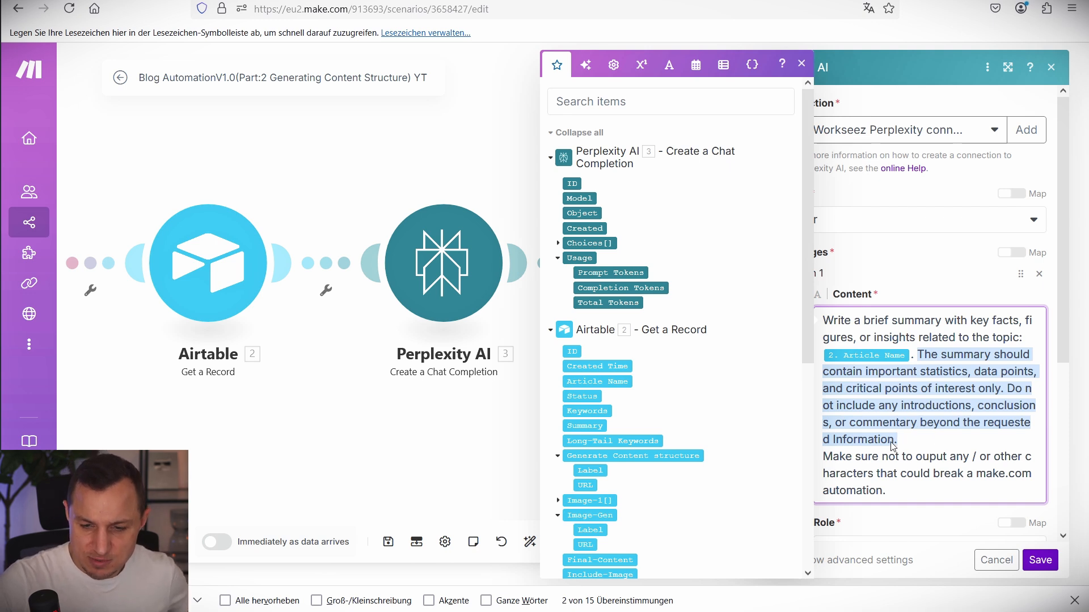
{"action": "left_click", "coordinate": [874, 464]}
{"action": "left_click_drag", "start_coordinate": [907, 489], "coordinate": [818, 458]}
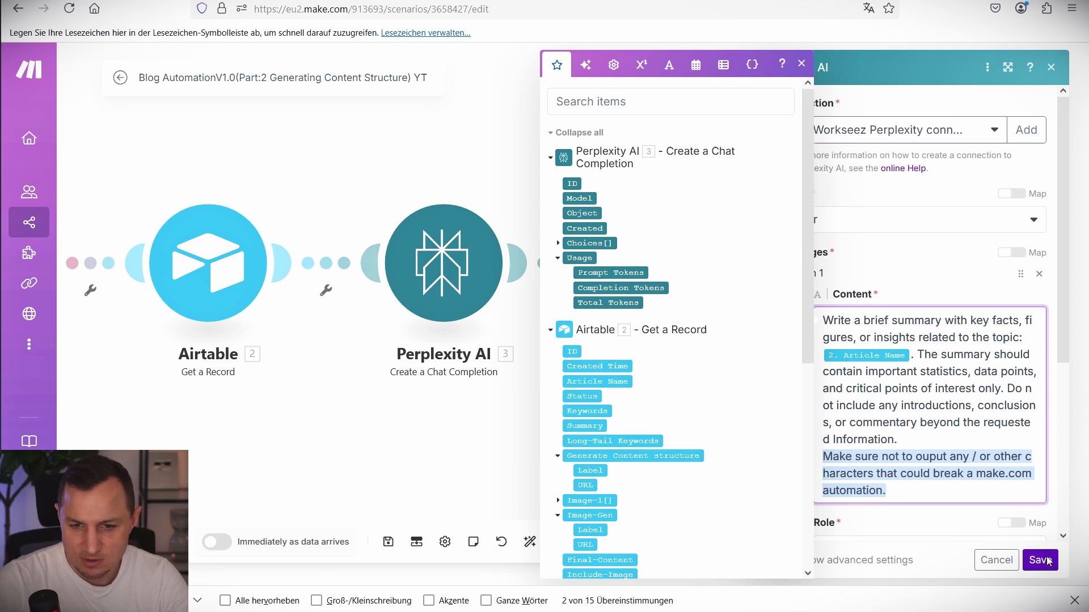
{"action": "scroll", "coordinate": [941, 465], "scroll_direction": "down", "scroll_amount": 3}
{"action": "left_click", "coordinate": [848, 384]}
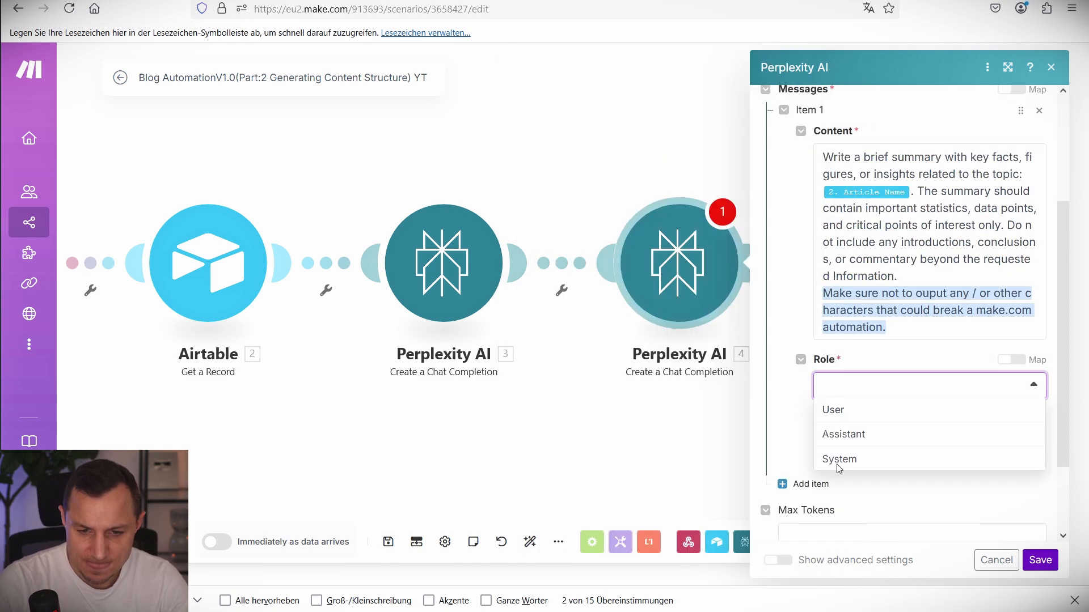
{"action": "left_click", "coordinate": [834, 410]}
{"action": "left_click", "coordinate": [1048, 560]}
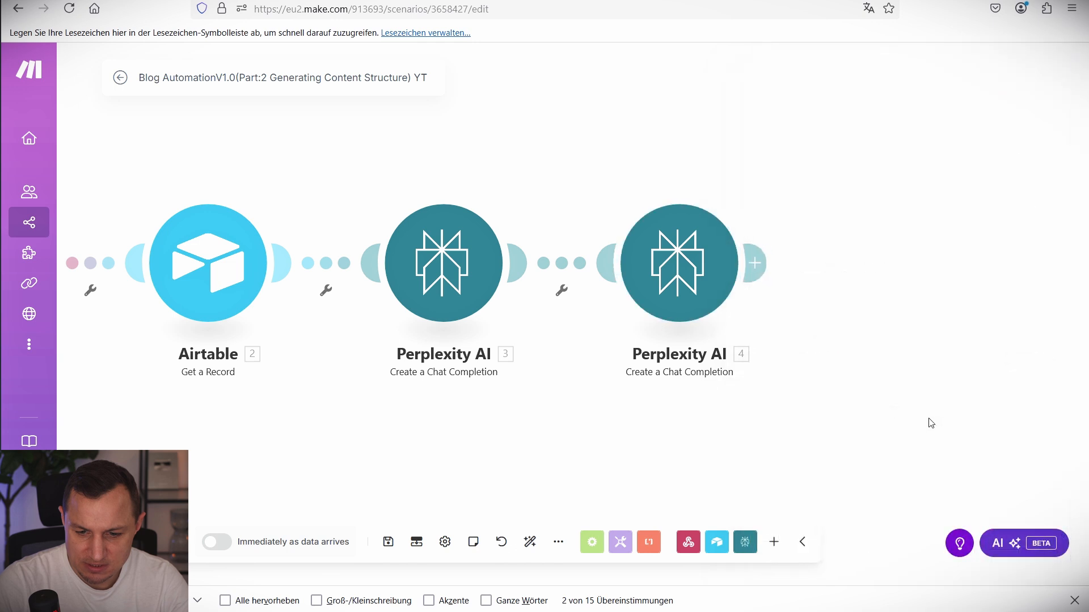
{"action": "left_click", "coordinate": [773, 238]}
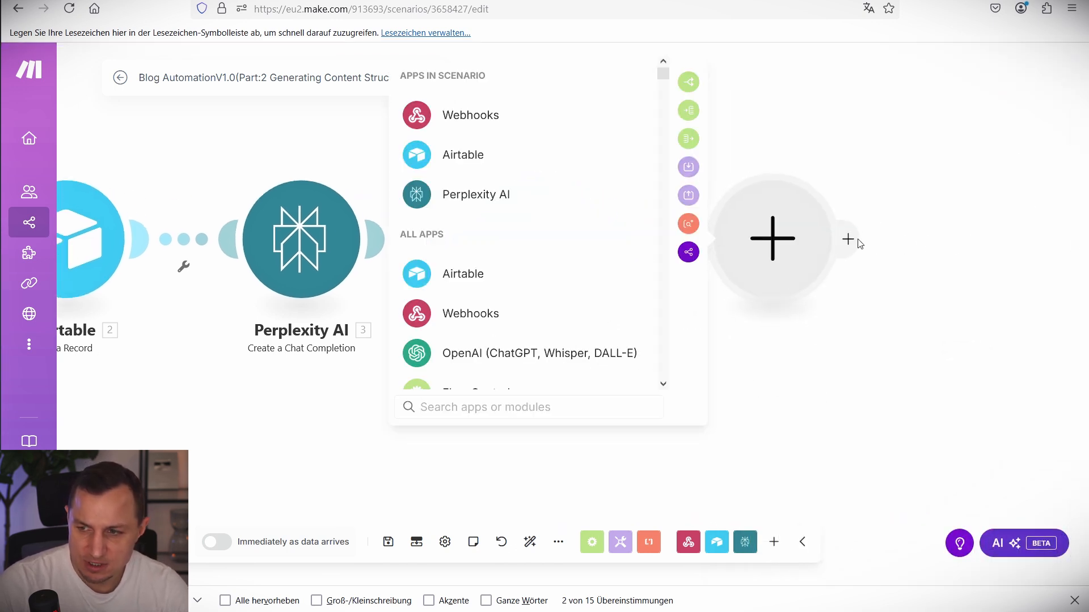
Add a Perplexity AI Create a Chat Completion step with the 20 long-tail keywords prompt pasted as content.
{"action": "left_click", "coordinate": [510, 194]}
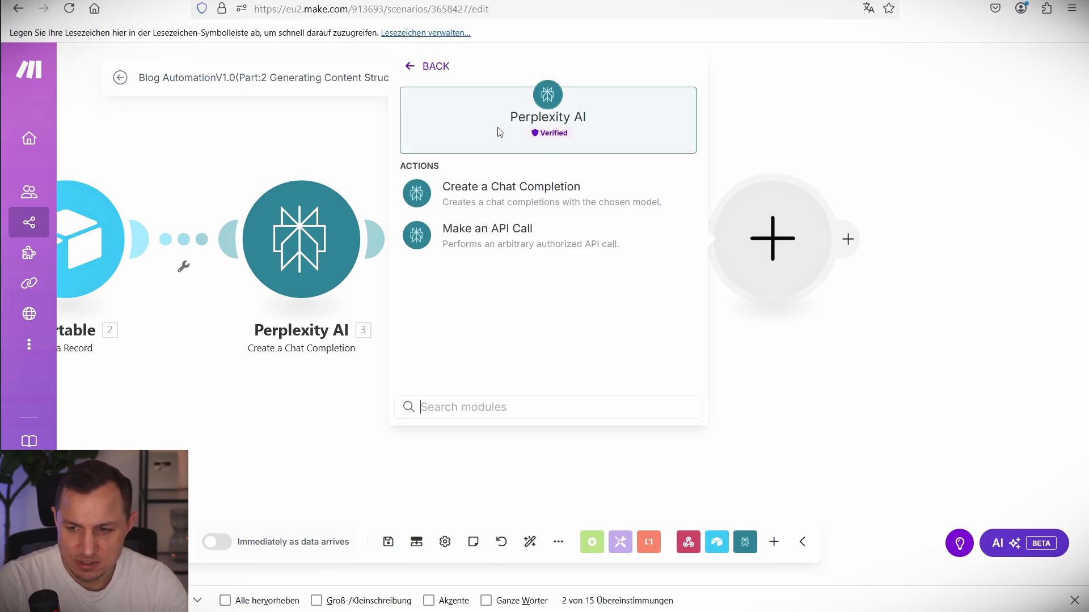
{"action": "left_click", "coordinate": [510, 206]}
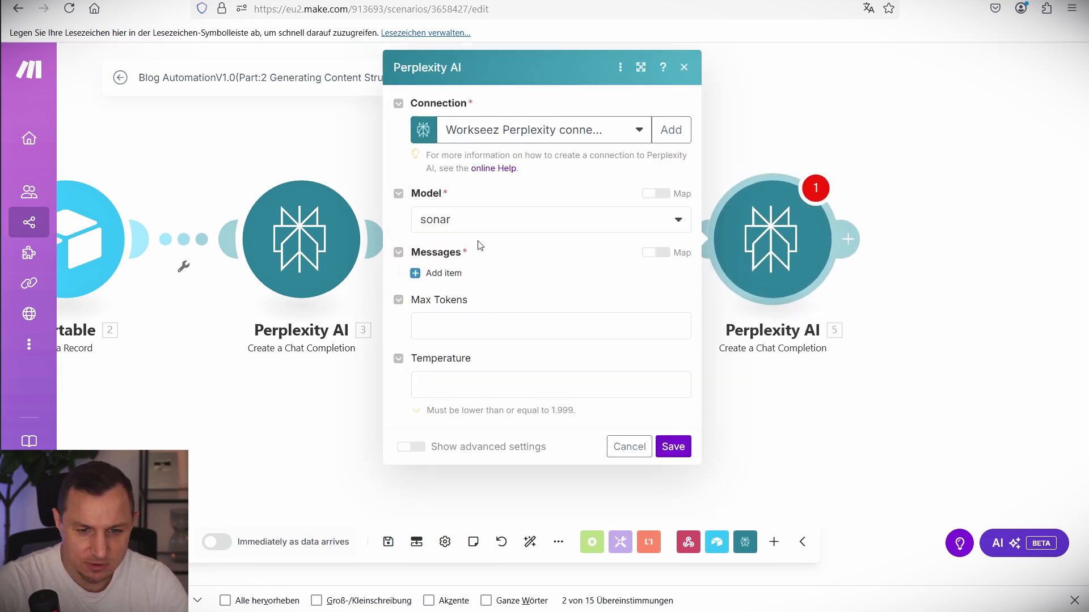
{"action": "left_click", "coordinate": [470, 282]}
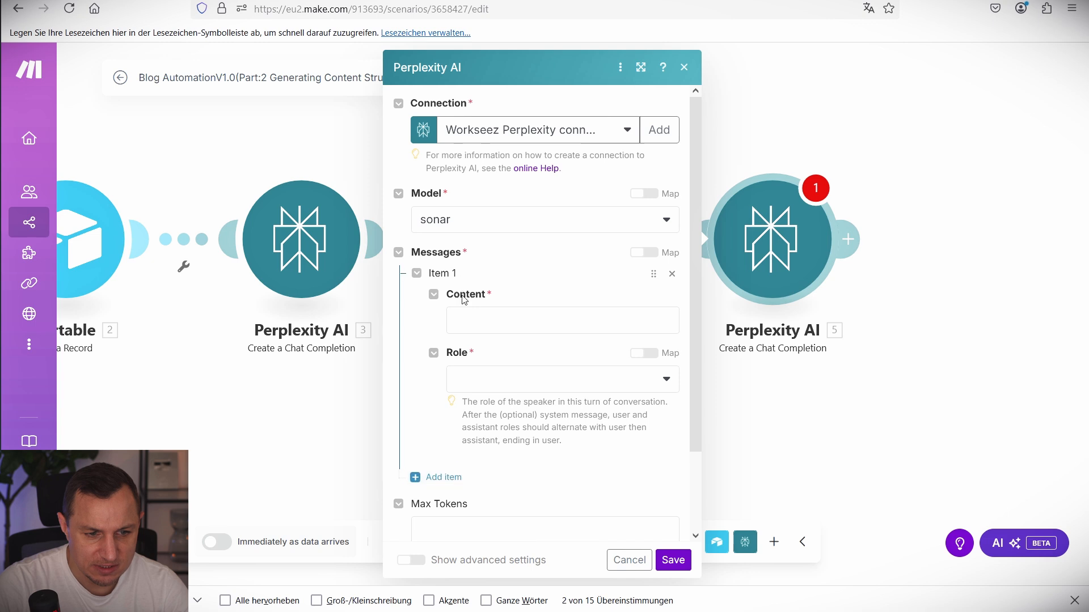
{"action": "left_click", "coordinate": [479, 314]}
{"action": "type", "text": "Generate a list of 20 long-tail or related key words for the topic: 2. Article Name. Provide only the keywords in a bulleted list. Do not add any explanations, intros, or outros  Make sure not to ouput any / or other characters that could break a make.com automation."}
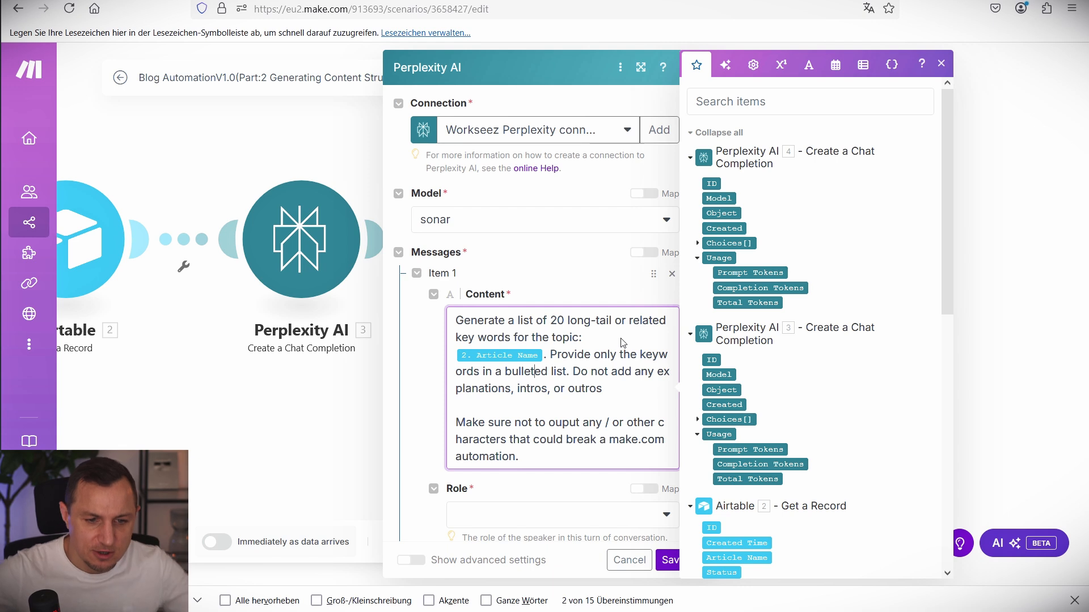
{"action": "left_click", "coordinate": [541, 371]}
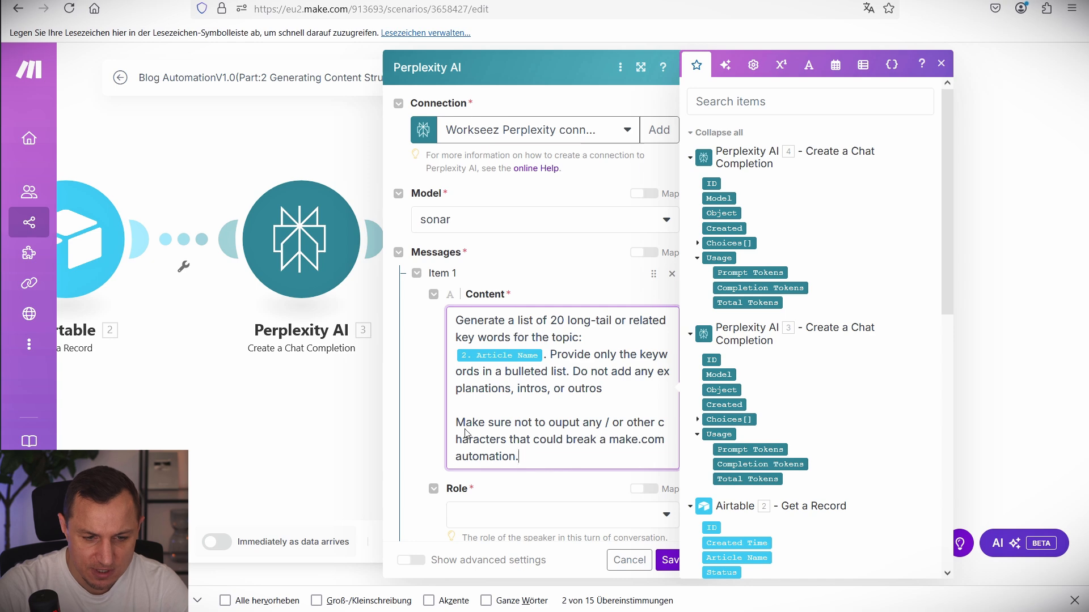
Set the Perplexity message role to User and save the step.
{"action": "left_click_drag", "start_coordinate": [465, 434], "coordinate": [392, 420]}
{"action": "left_click", "coordinate": [669, 562]}
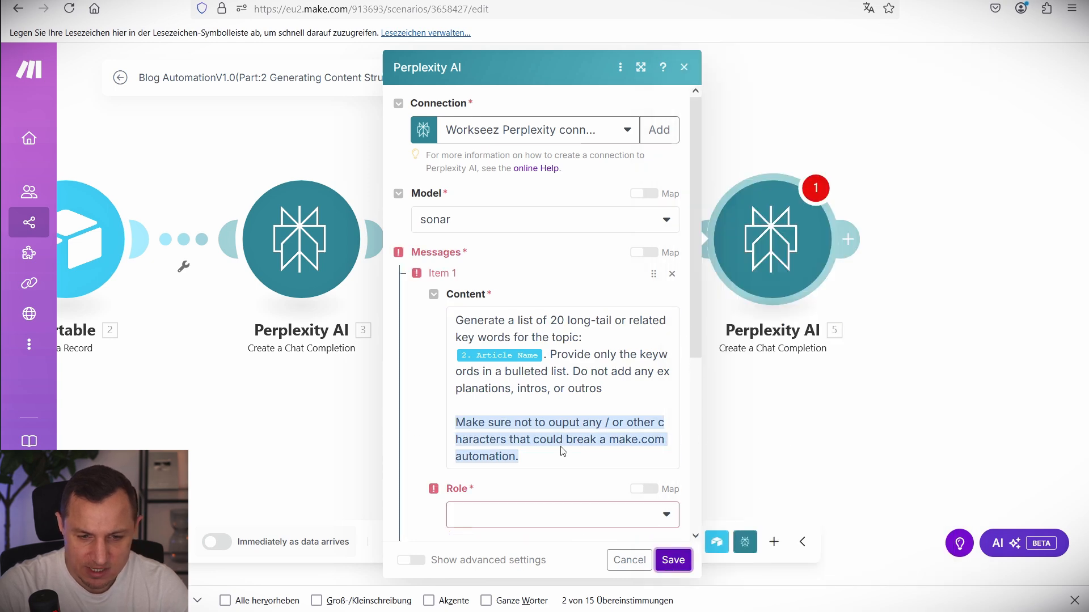
{"action": "scroll", "coordinate": [563, 451], "scroll_direction": "down", "scroll_amount": 5}
{"action": "left_click", "coordinate": [481, 295]}
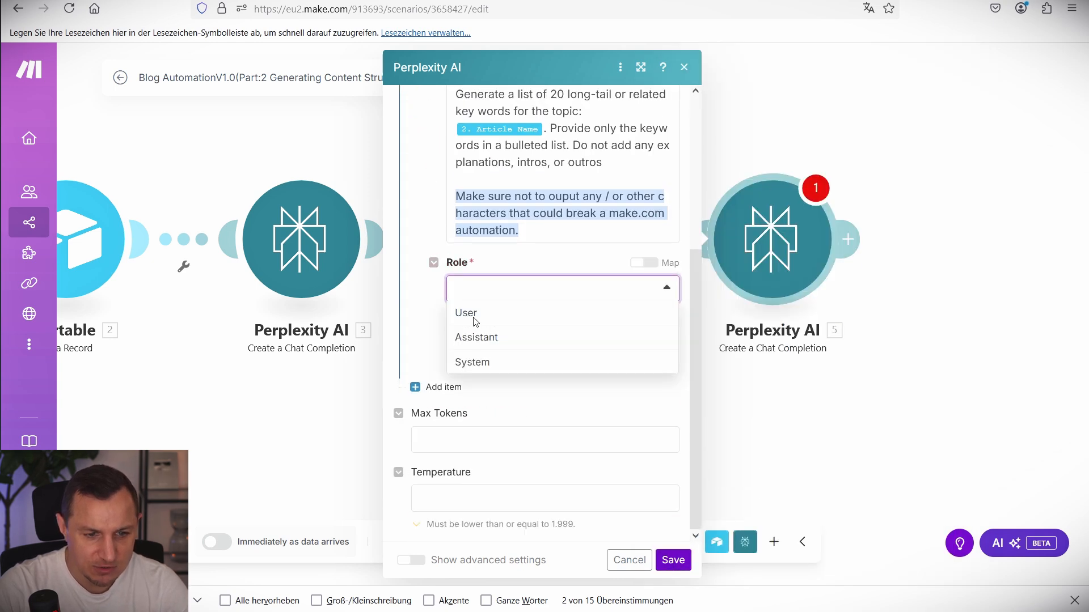
{"action": "left_click", "coordinate": [474, 314]}
{"action": "left_click", "coordinate": [673, 560]}
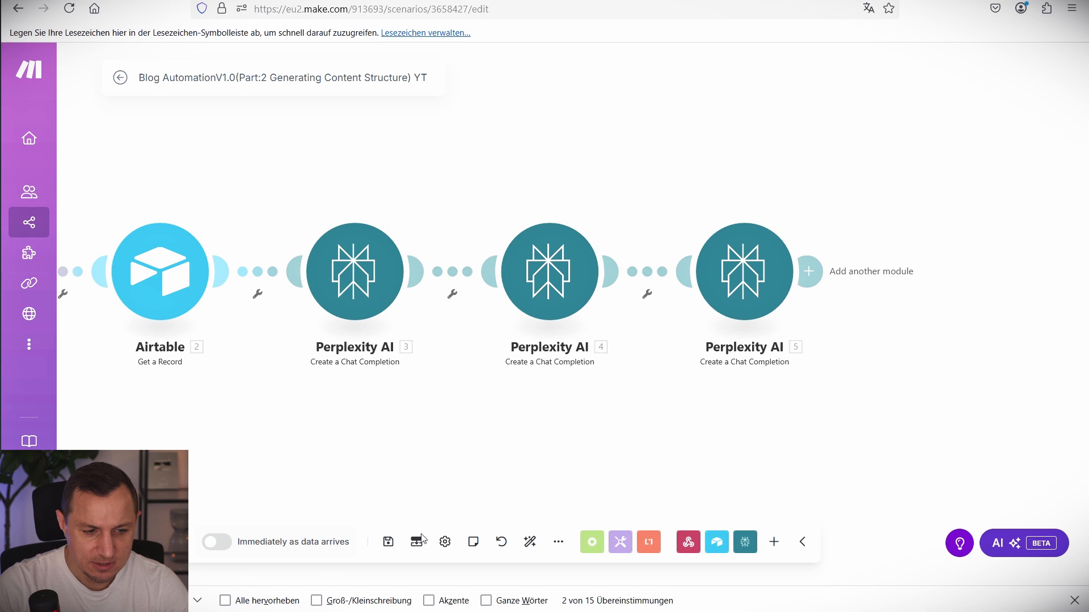
Save the scenario and add a new step after Perplexity AI 5.
{"action": "left_click", "coordinate": [388, 541]}
{"action": "left_click_drag", "start_coordinate": [714, 401], "coordinate": [607, 392]}
{"action": "left_click", "coordinate": [639, 247]}
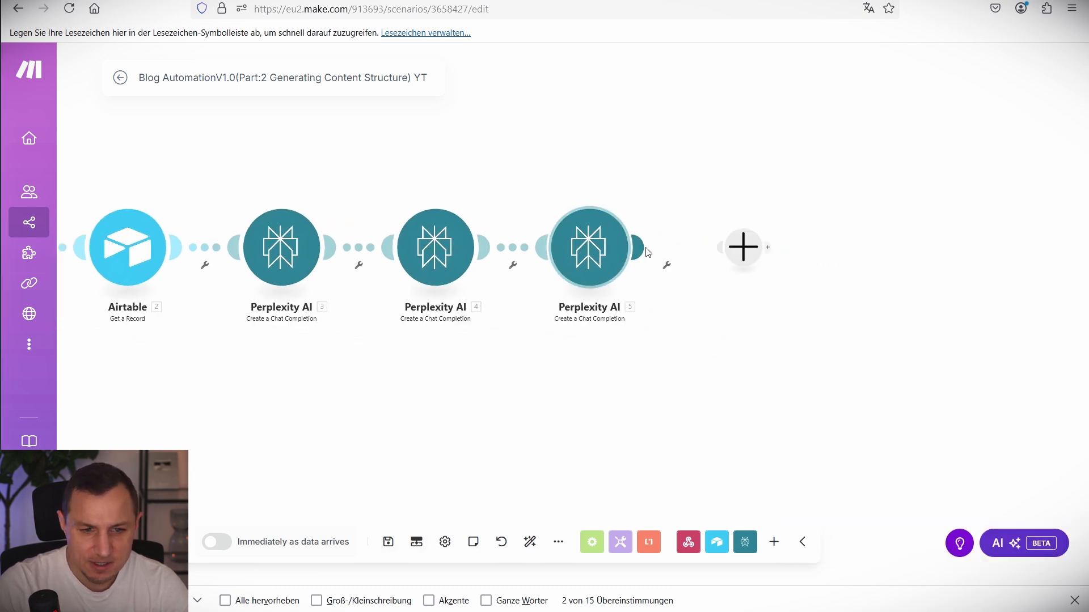
Add an Airtable Update a Record step on the Blog Content table of Blog AutomationV1.0.
{"action": "left_click", "coordinate": [840, 165]}
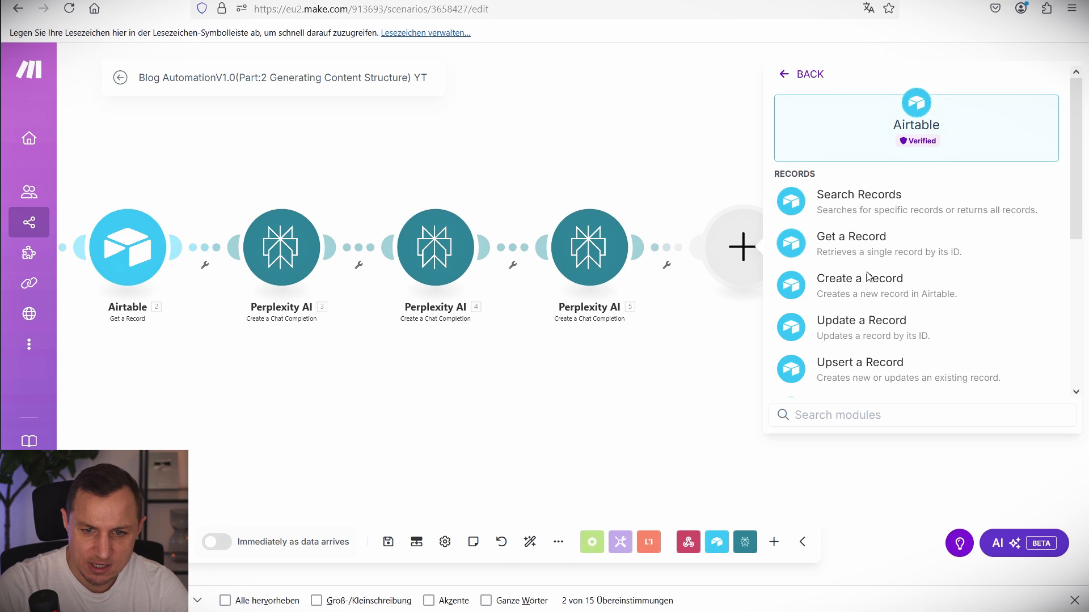
{"action": "left_click", "coordinate": [865, 329]}
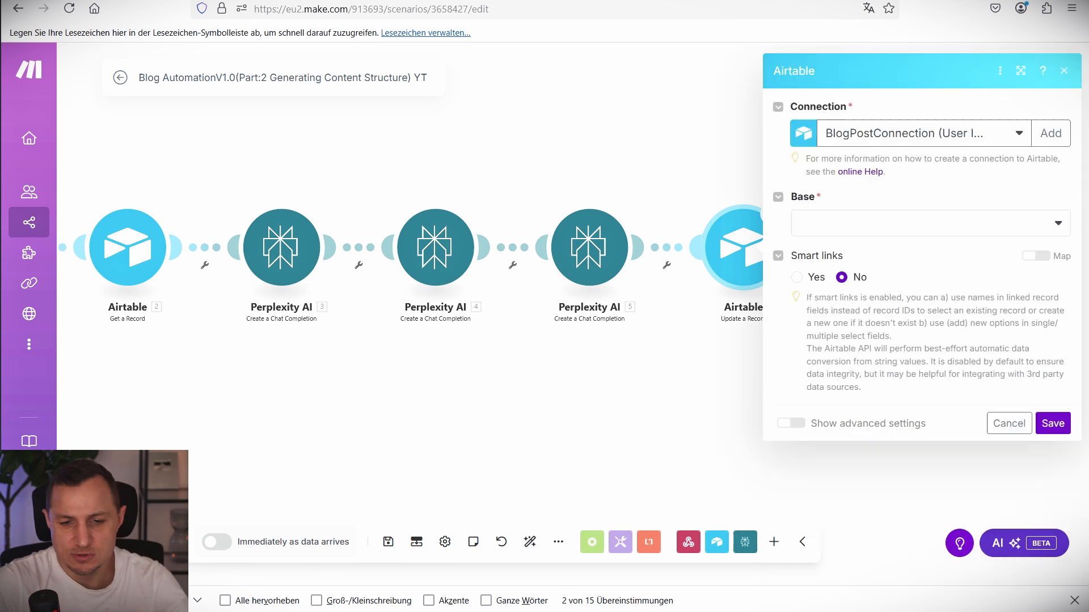
{"action": "left_click", "coordinate": [973, 221]}
{"action": "left_click", "coordinate": [889, 250]}
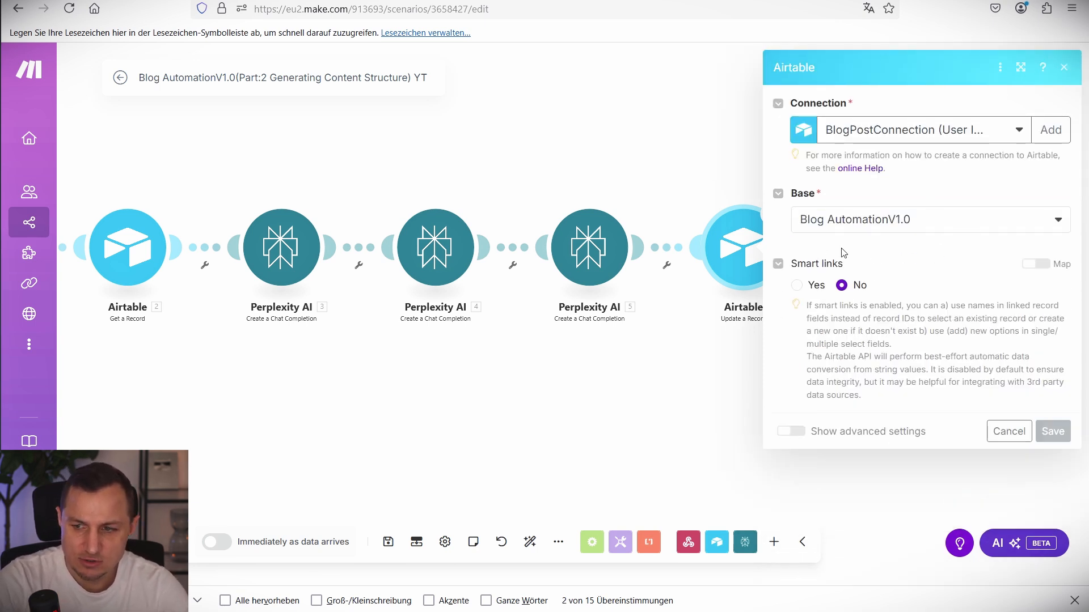
{"action": "left_click", "coordinate": [840, 273]}
{"action": "left_click", "coordinate": [840, 325]}
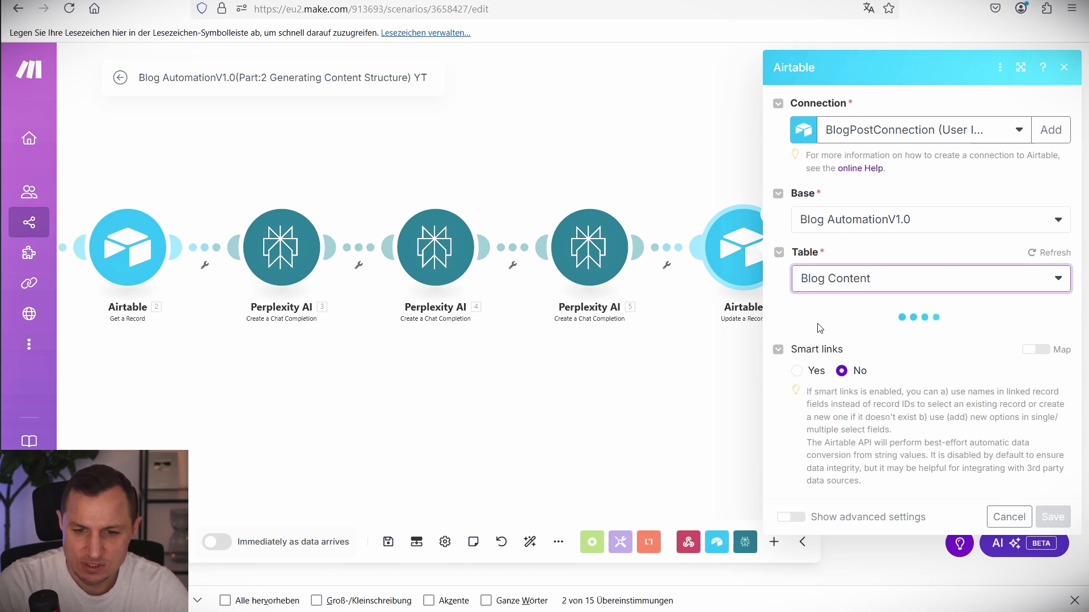
Map the webhook's recordId into the Record ID field.
{"action": "left_click", "coordinate": [836, 343]}
{"action": "scroll", "coordinate": [632, 413], "scroll_direction": "down", "scroll_amount": 10}
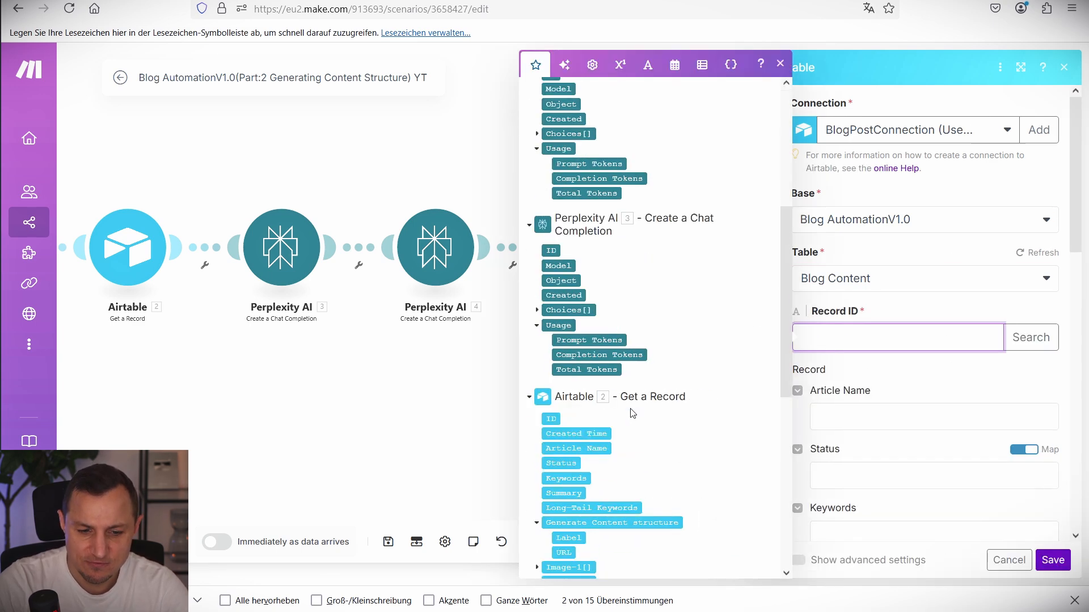
{"action": "left_click", "coordinate": [584, 548]}
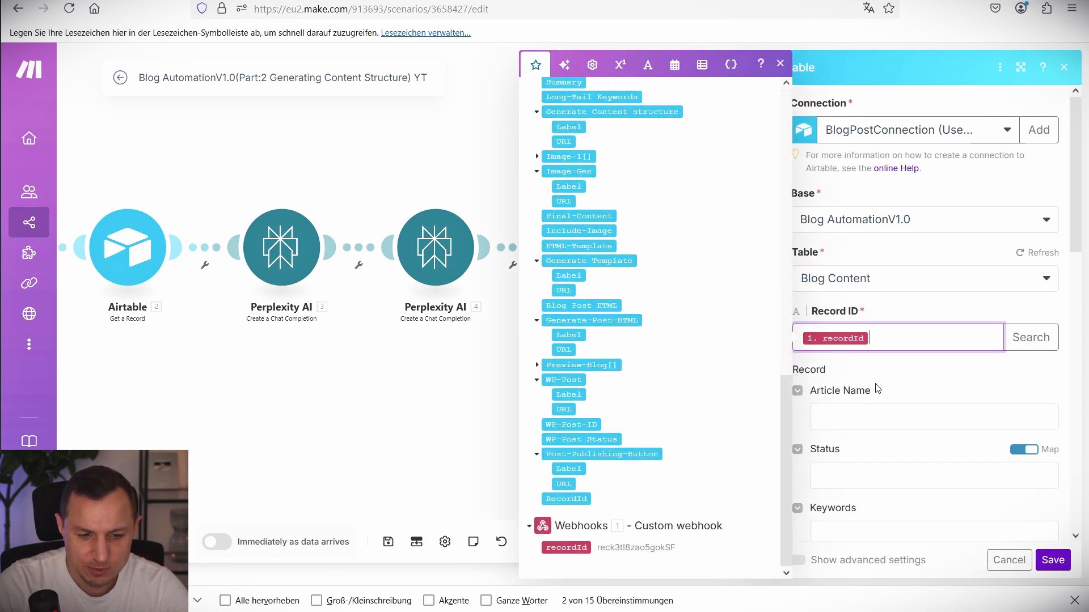
{"action": "left_click", "coordinate": [1033, 358]}
{"action": "scroll", "coordinate": [962, 384], "scroll_direction": "down", "scroll_amount": 5}
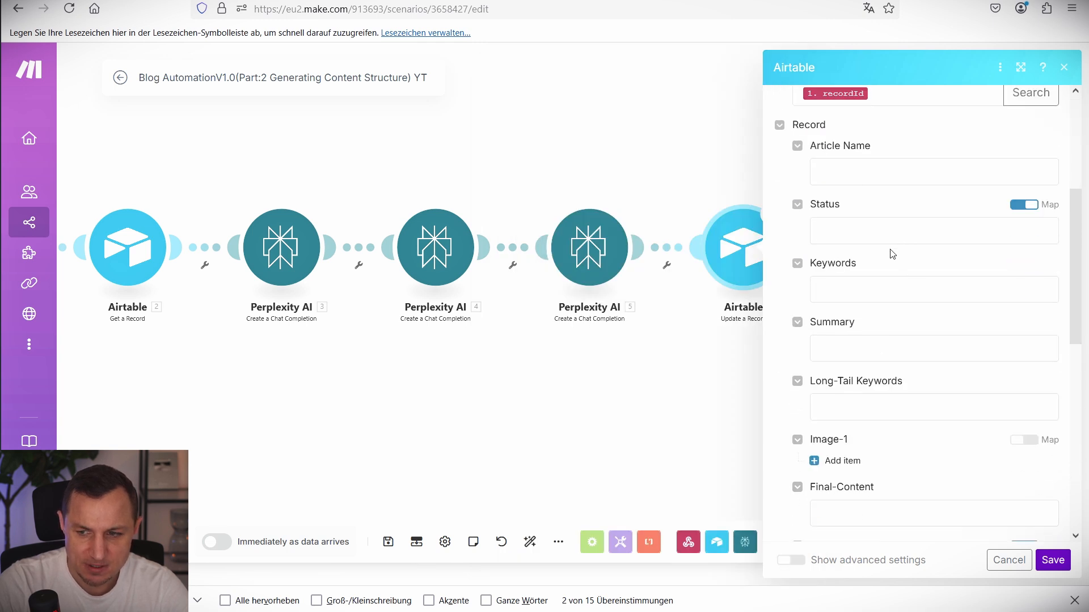
Set the update's Status to the fixed value Pending Image Generation.
{"action": "left_click", "coordinate": [845, 231]}
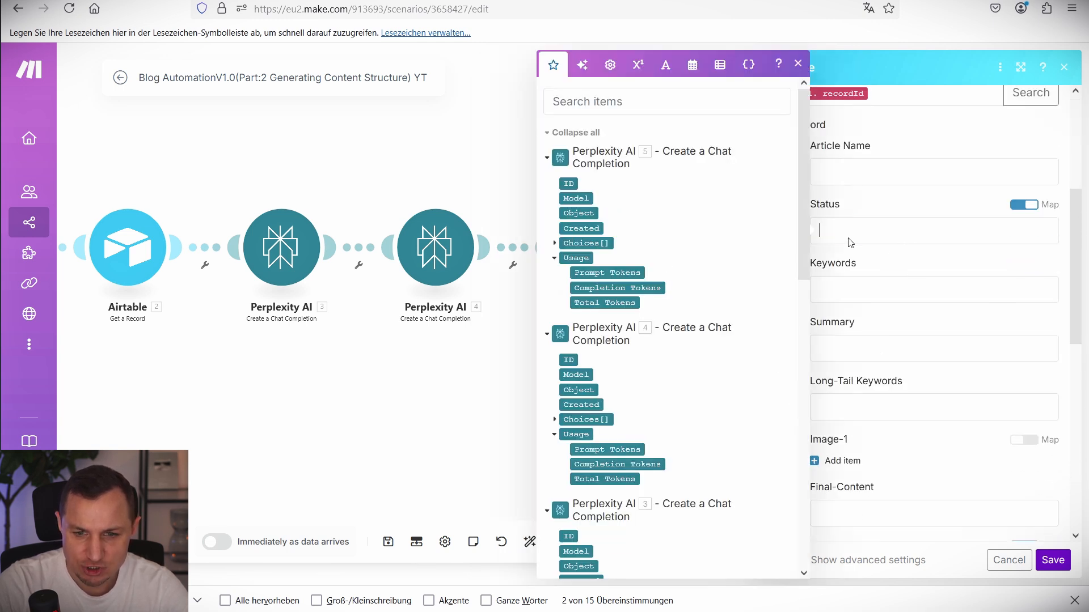
{"action": "left_click", "coordinate": [1021, 207]}
{"action": "left_click", "coordinate": [931, 234]}
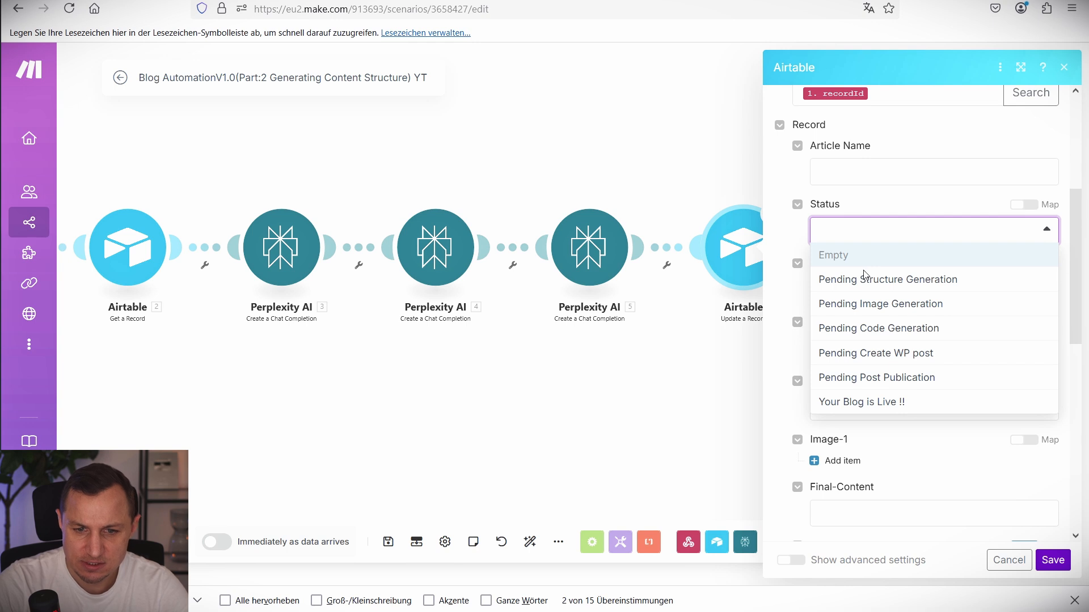
{"action": "left_click", "coordinate": [854, 305]}
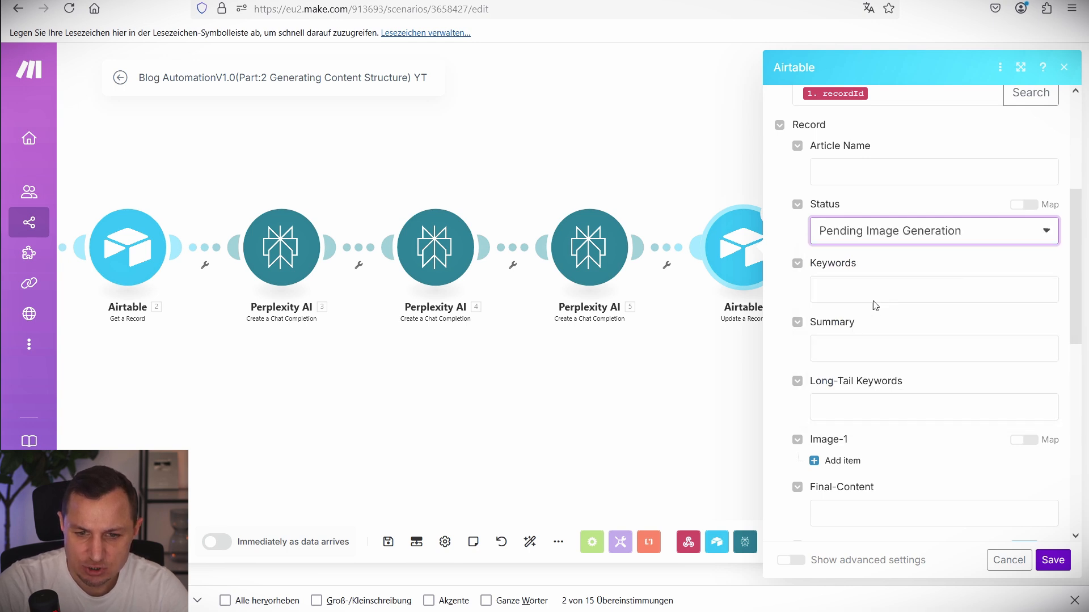
{"action": "left_click", "coordinate": [872, 235]}
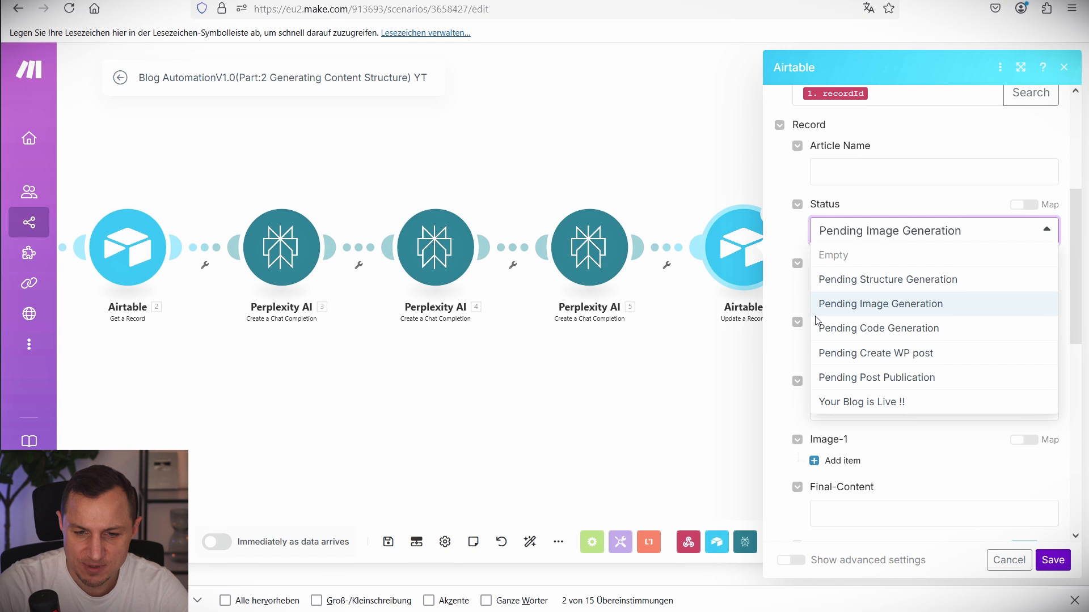
{"action": "key", "text": "Escape"}
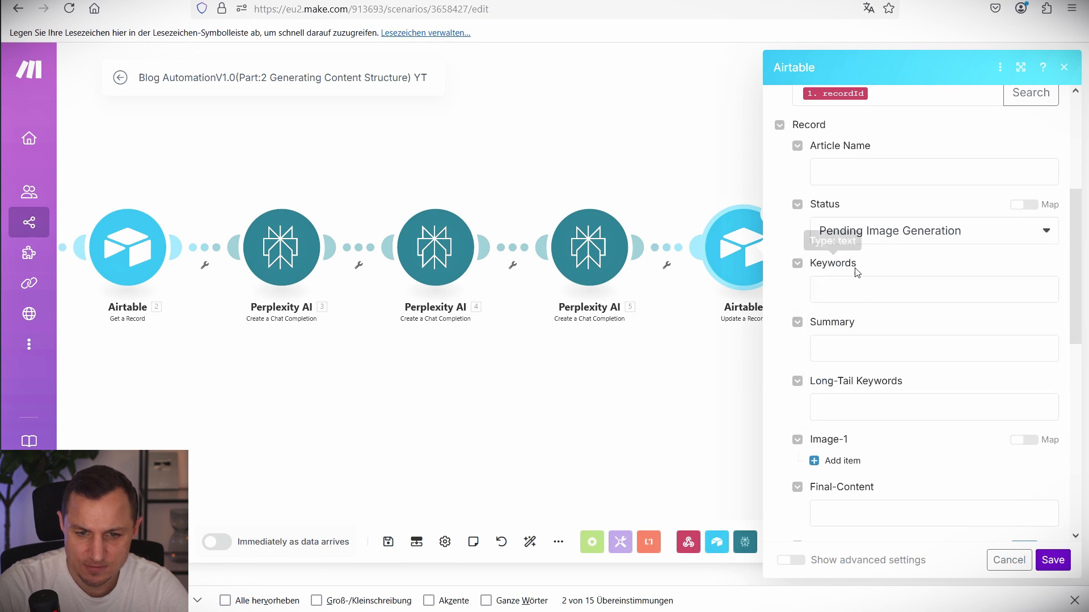
Show the mappable values for Keywords and highlight the Perplexity AI 3 step.
{"action": "left_click", "coordinate": [867, 291]}
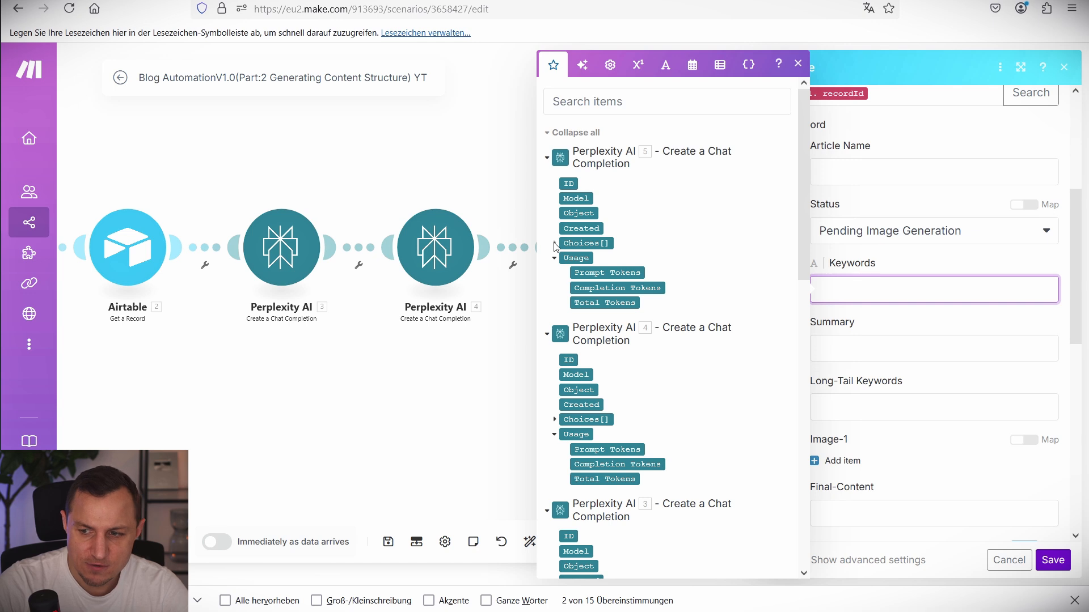
{"action": "scroll", "coordinate": [554, 244], "scroll_direction": "down", "scroll_amount": 3}
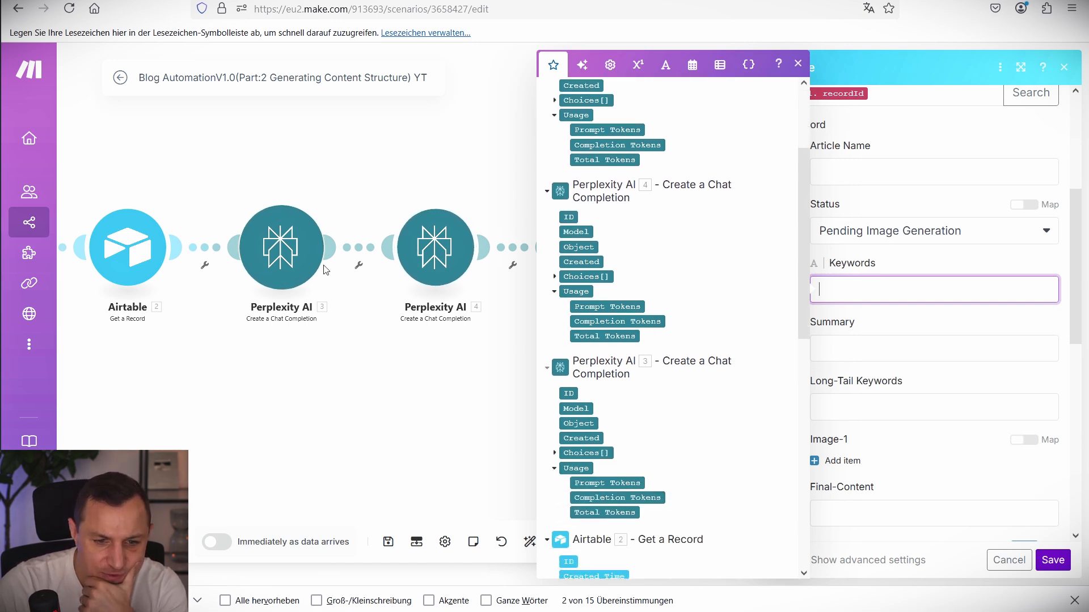
{"action": "mouse_move", "coordinate": [226, 193]}
{"action": "left_mouse_down"}
{"action": "mouse_move", "coordinate": [308, 339]}
{"action": "mouse_move", "coordinate": [371, 340]}
{"action": "left_mouse_up"}
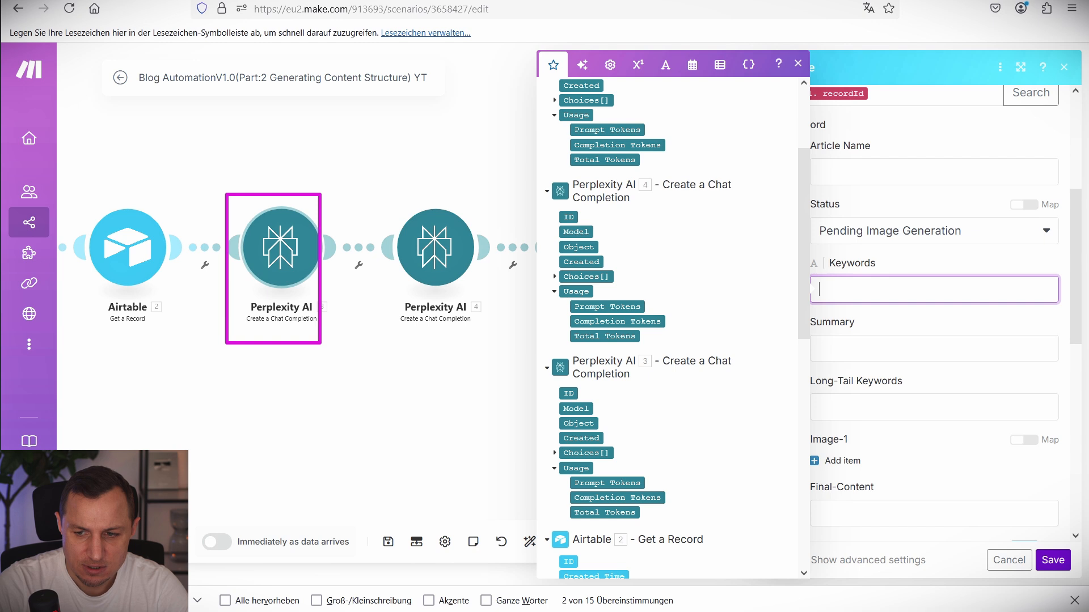
{"action": "key", "text": "Escape"}
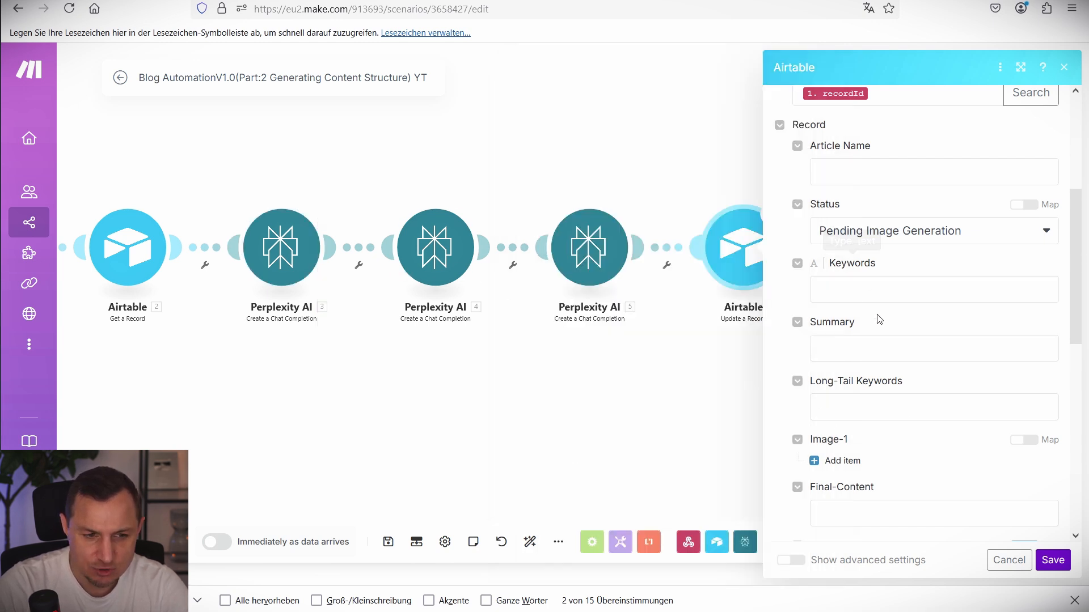
{"action": "left_click", "coordinate": [850, 292]}
{"action": "left_click_drag", "start_coordinate": [630, 277], "coordinate": [672, 309]}
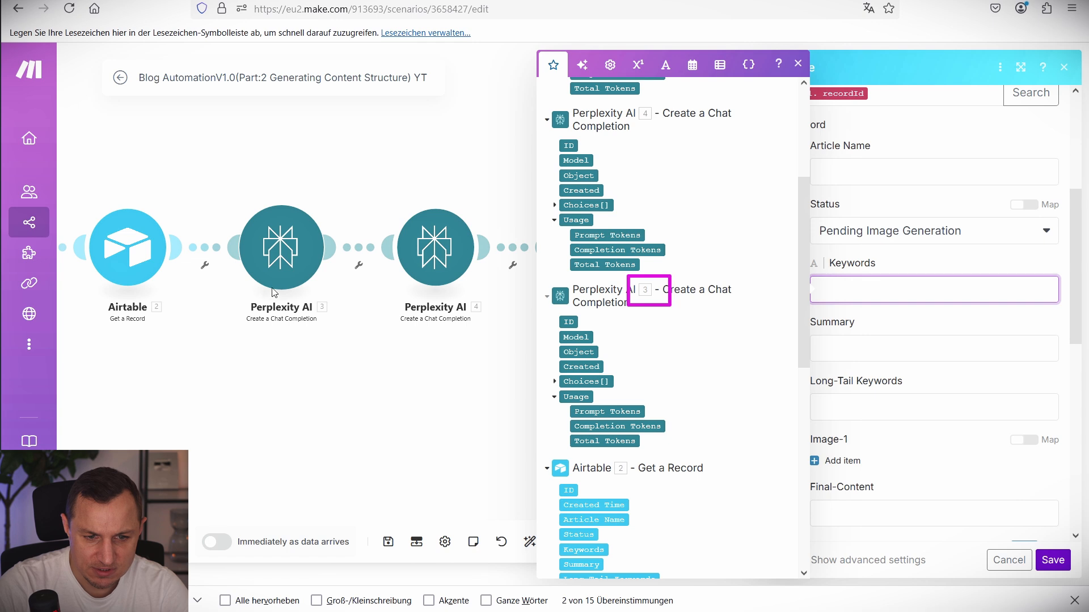
{"action": "left_click_drag", "start_coordinate": [314, 294], "coordinate": [352, 335]}
{"action": "key", "text": "Escape"}
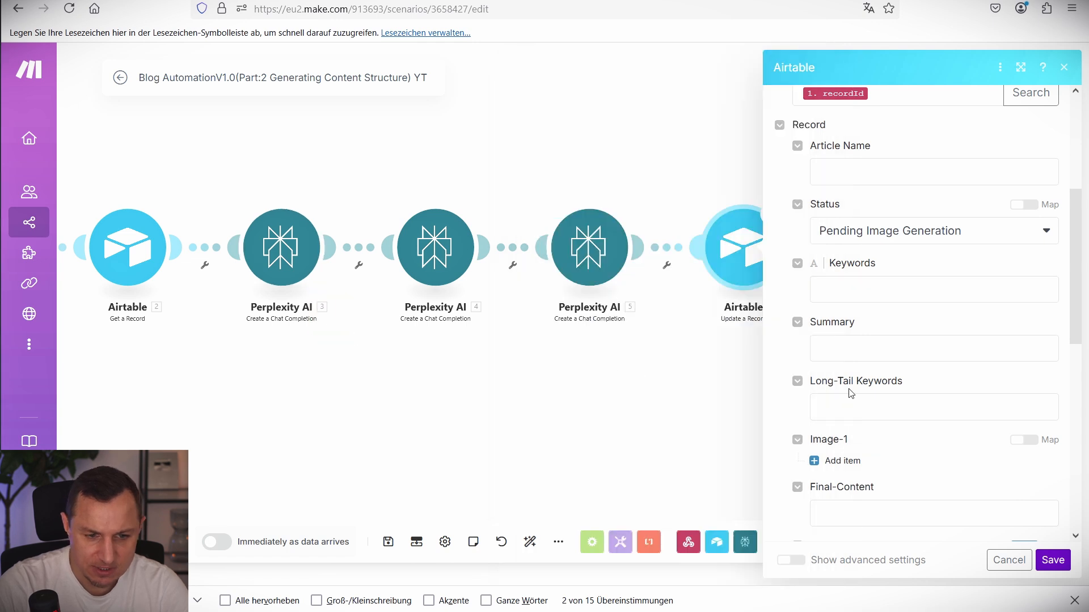
Map Perplexity 3's Choices Message Content into Keywords, replacing a mistaken Perplexity 4 mapping.
{"action": "left_click", "coordinate": [866, 300]}
{"action": "left_click", "coordinate": [578, 420]}
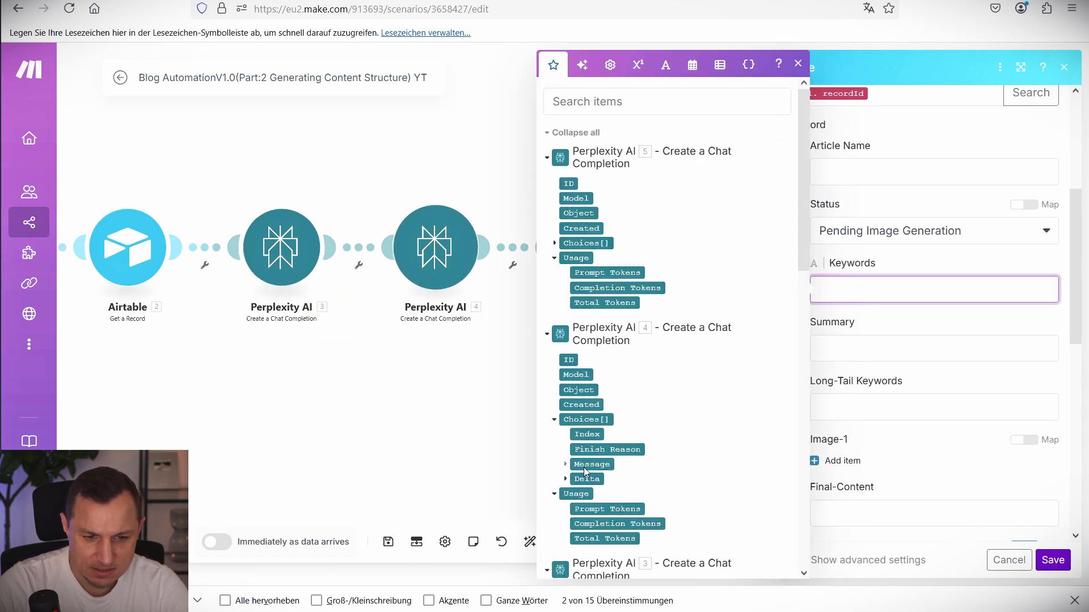
{"action": "left_click", "coordinate": [566, 466]}
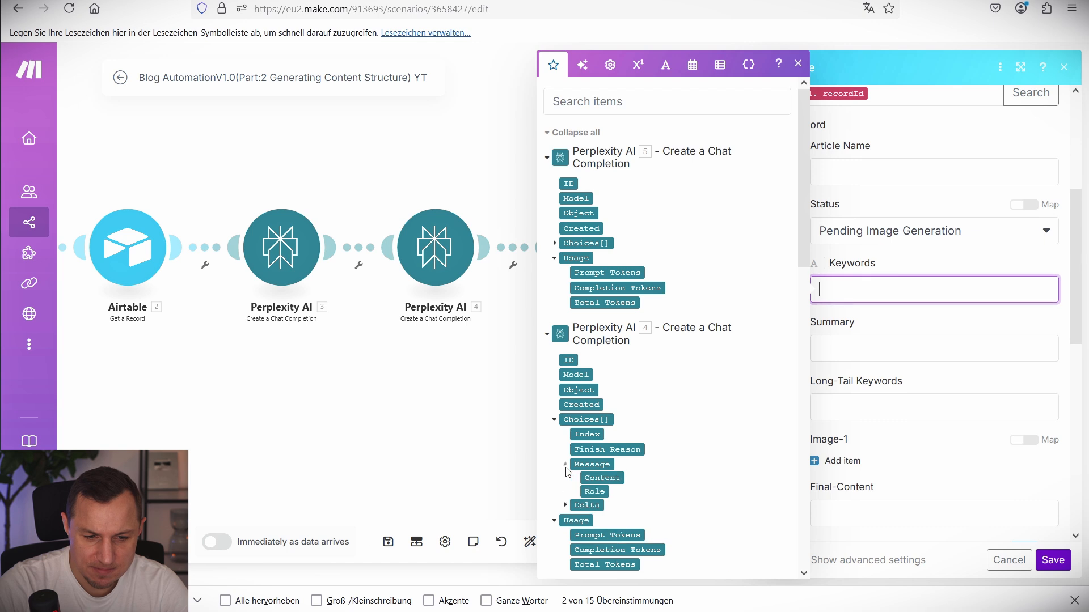
{"action": "left_click", "coordinate": [603, 478]}
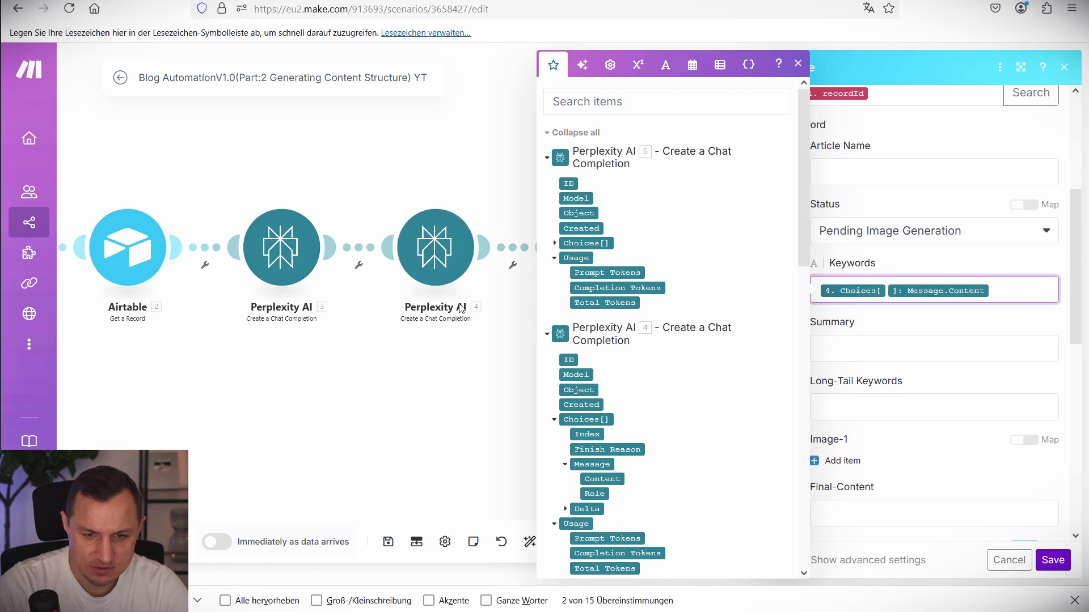
{"action": "key", "text": "BackSpace"}
{"action": "scroll", "coordinate": [565, 277], "scroll_direction": "down", "scroll_amount": 8}
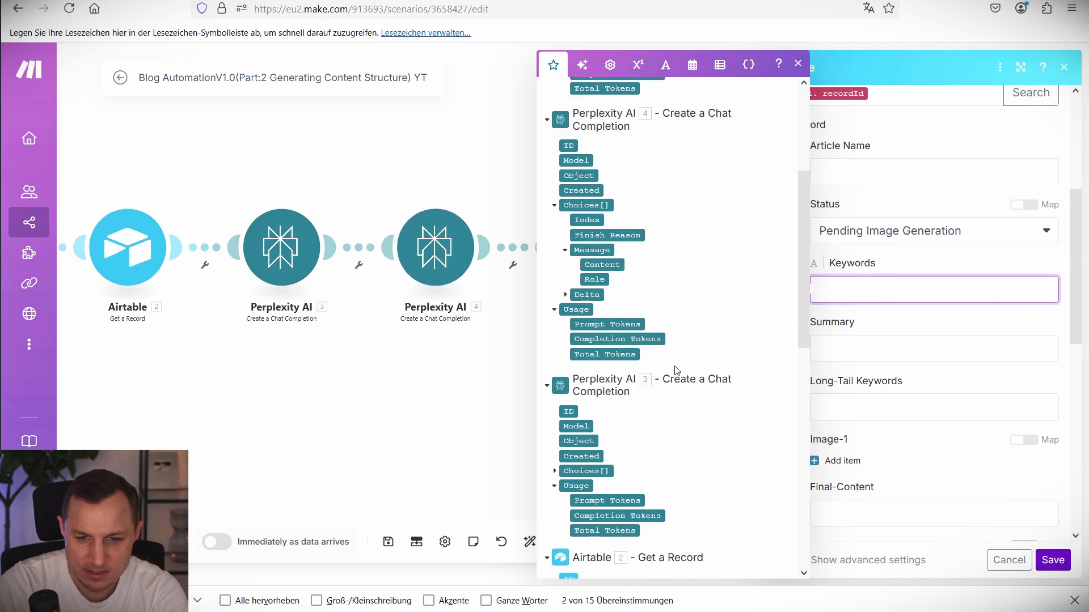
{"action": "left_click", "coordinate": [555, 257]}
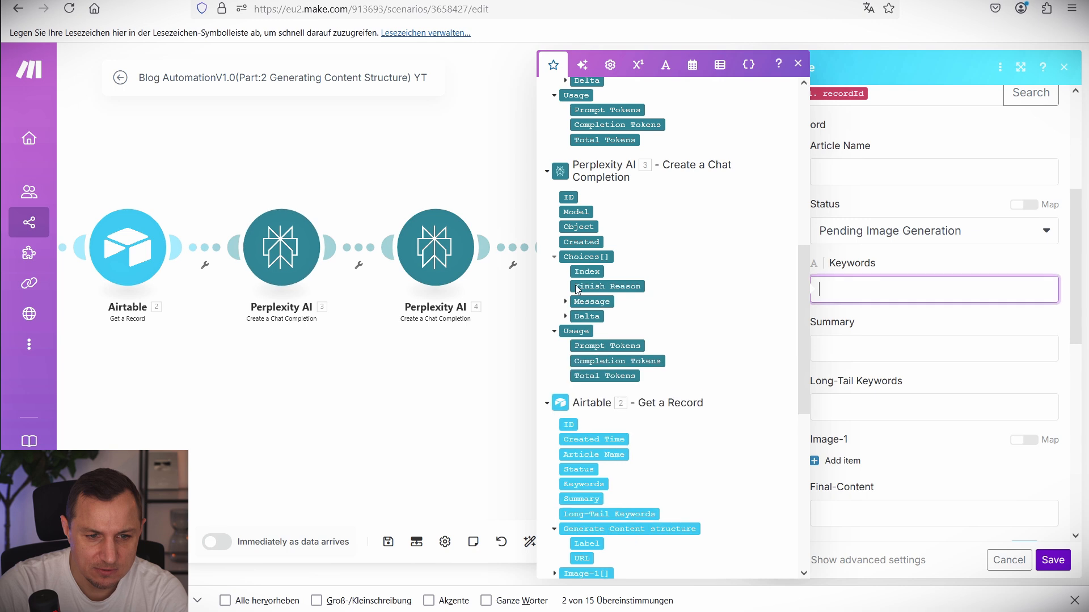
{"action": "left_click", "coordinate": [565, 301]}
{"action": "left_click", "coordinate": [603, 316]}
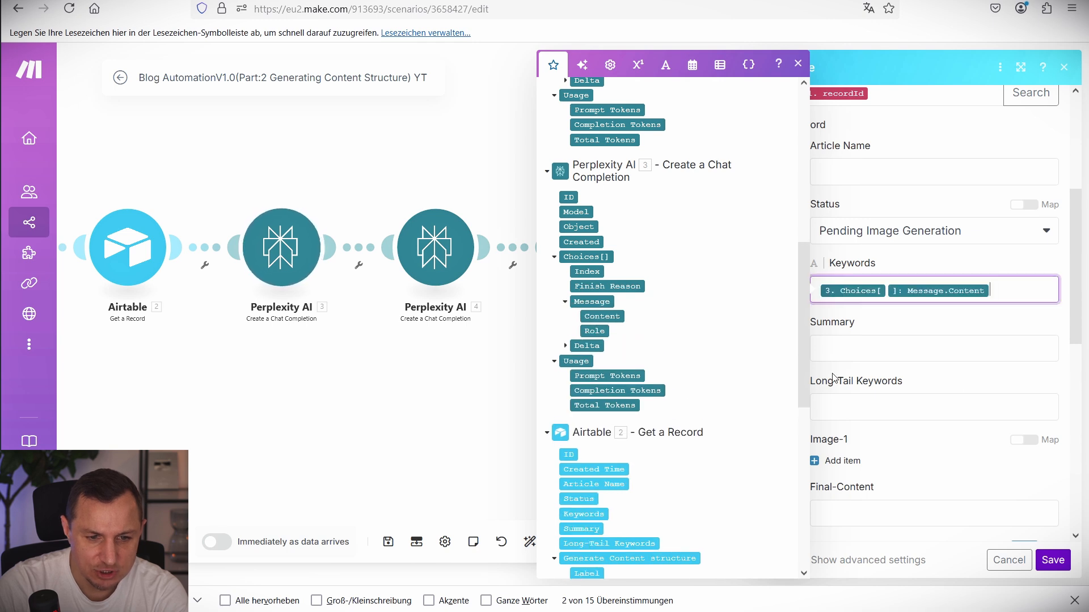
Map Perplexity 4's reply content into the Summary field.
{"action": "left_click", "coordinate": [914, 350]}
{"action": "scroll", "coordinate": [669, 227], "scroll_direction": "up", "scroll_amount": 10}
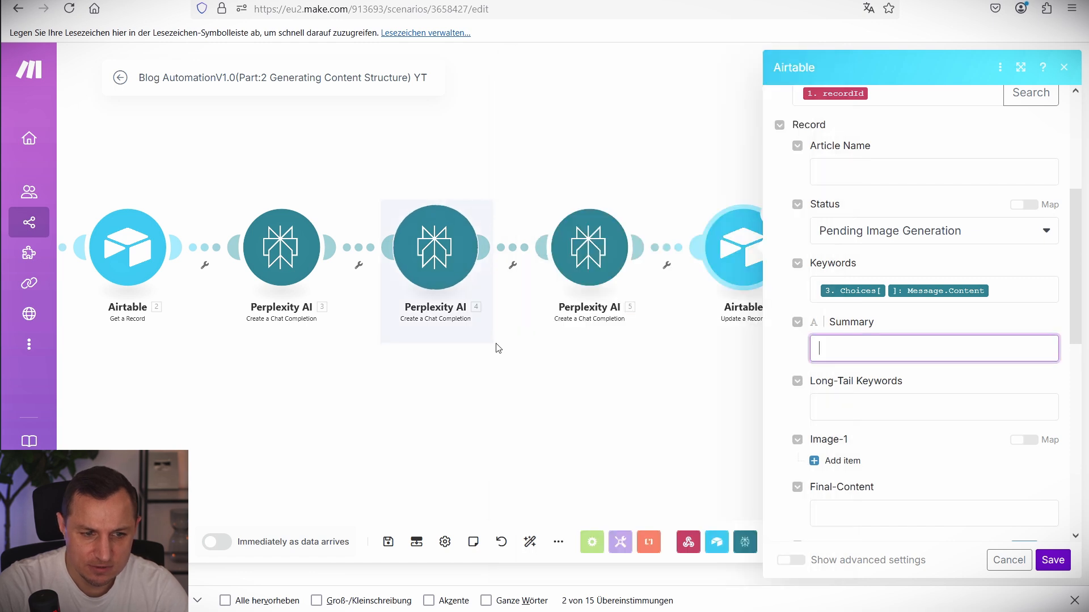
{"action": "left_click", "coordinate": [866, 348]}
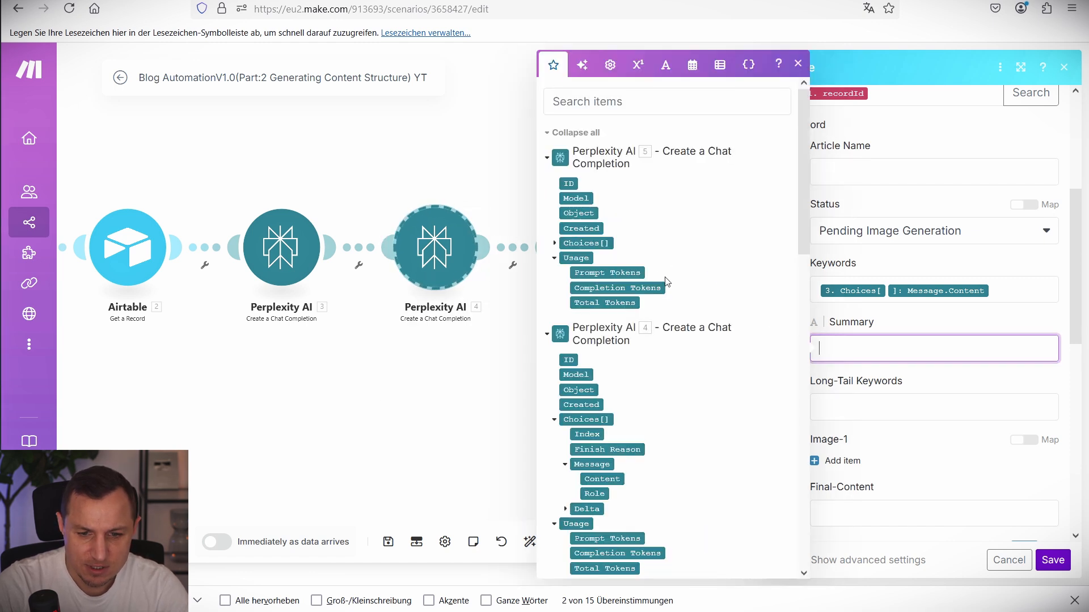
{"action": "scroll", "coordinate": [618, 257], "scroll_direction": "down", "scroll_amount": 3}
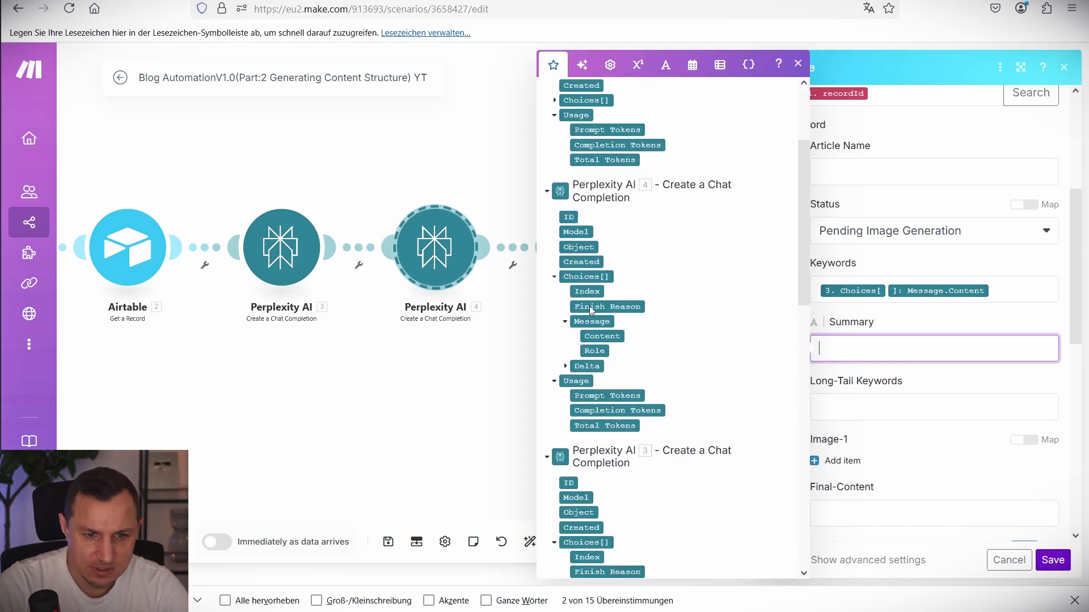
{"action": "left_click", "coordinate": [600, 338]}
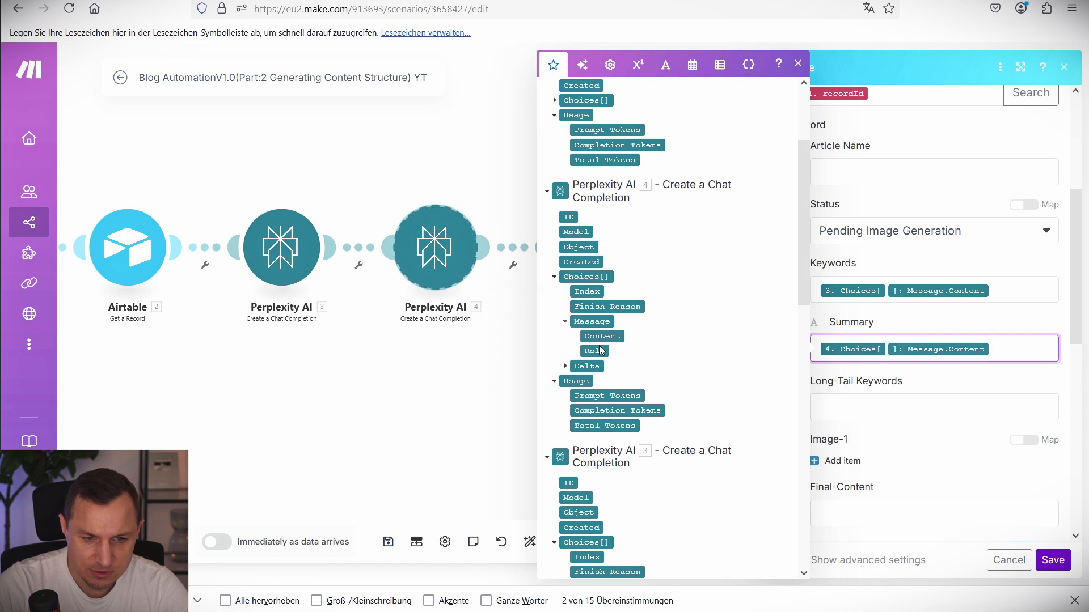
Map Perplexity 5's reply content into Long-Tail Keywords and save the Airtable update.
{"action": "left_click", "coordinate": [843, 412]}
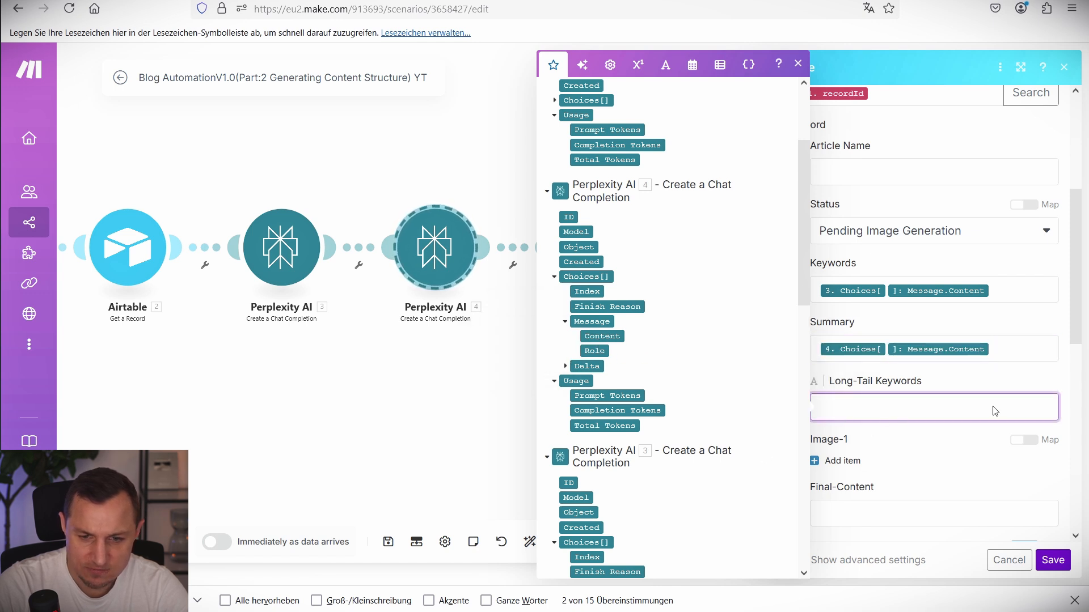
{"action": "scroll", "coordinate": [618, 210], "scroll_direction": "up", "scroll_amount": 3}
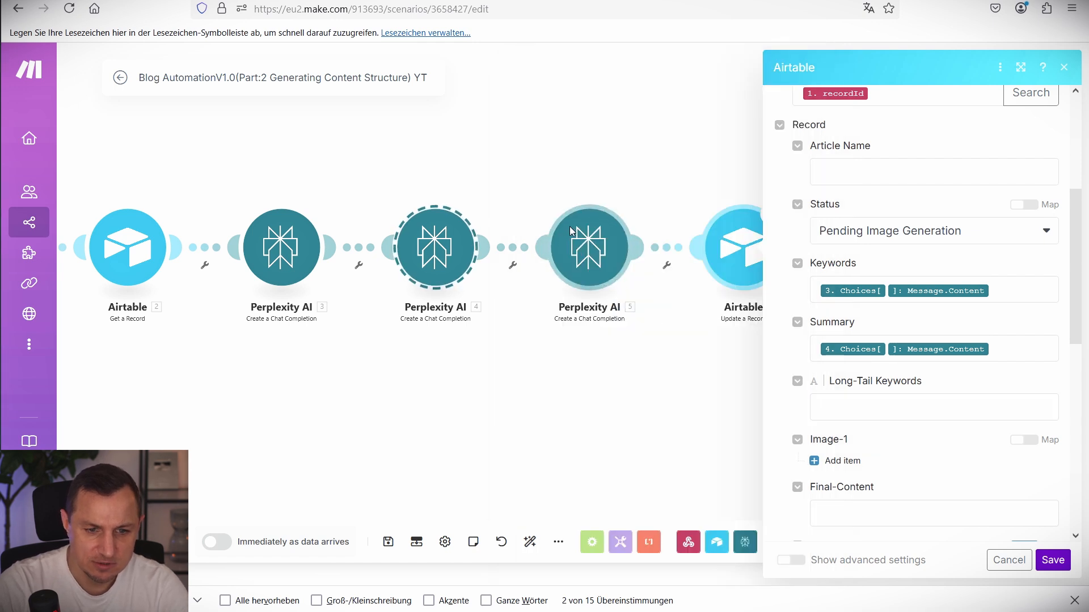
{"action": "left_click", "coordinate": [850, 404]}
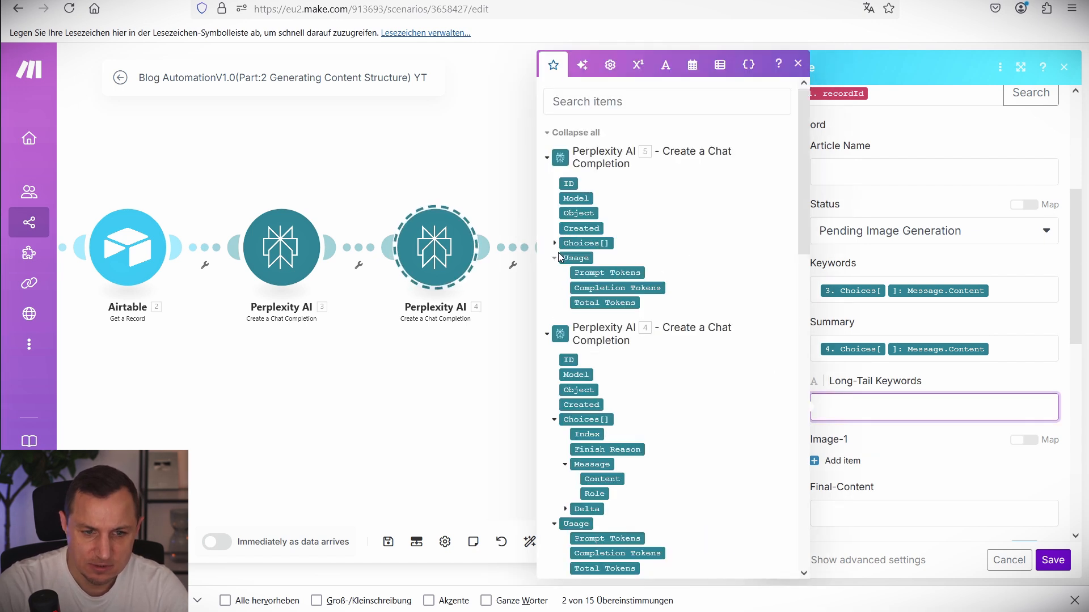
{"action": "left_click", "coordinate": [579, 245]}
{"action": "left_click", "coordinate": [566, 288]}
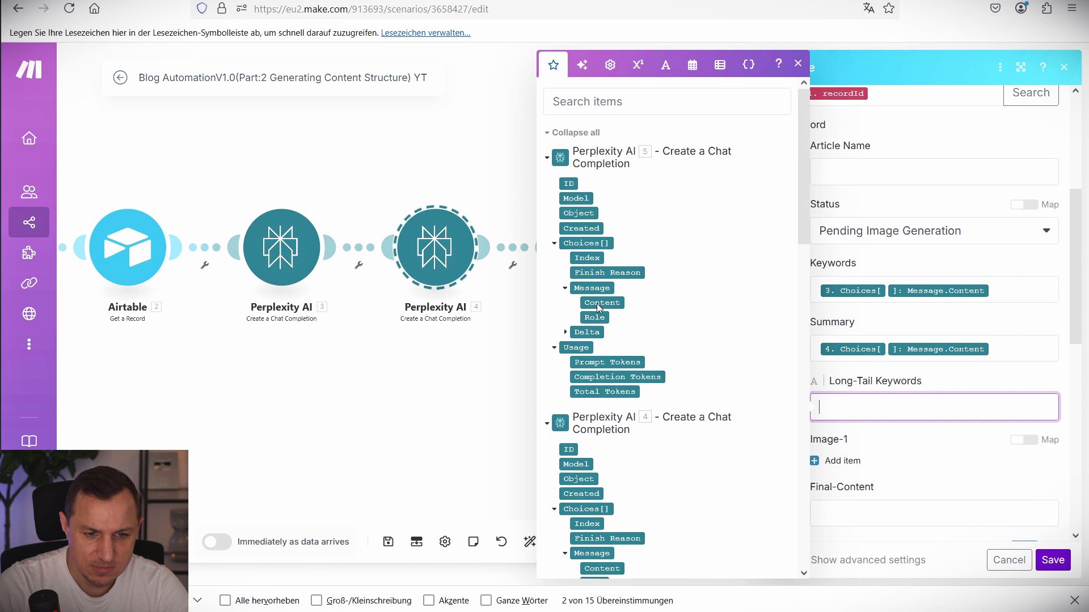
{"action": "left_click_drag", "start_coordinate": [601, 303], "coordinate": [844, 419]}
{"action": "scroll", "coordinate": [1023, 425], "scroll_direction": "down", "scroll_amount": 2}
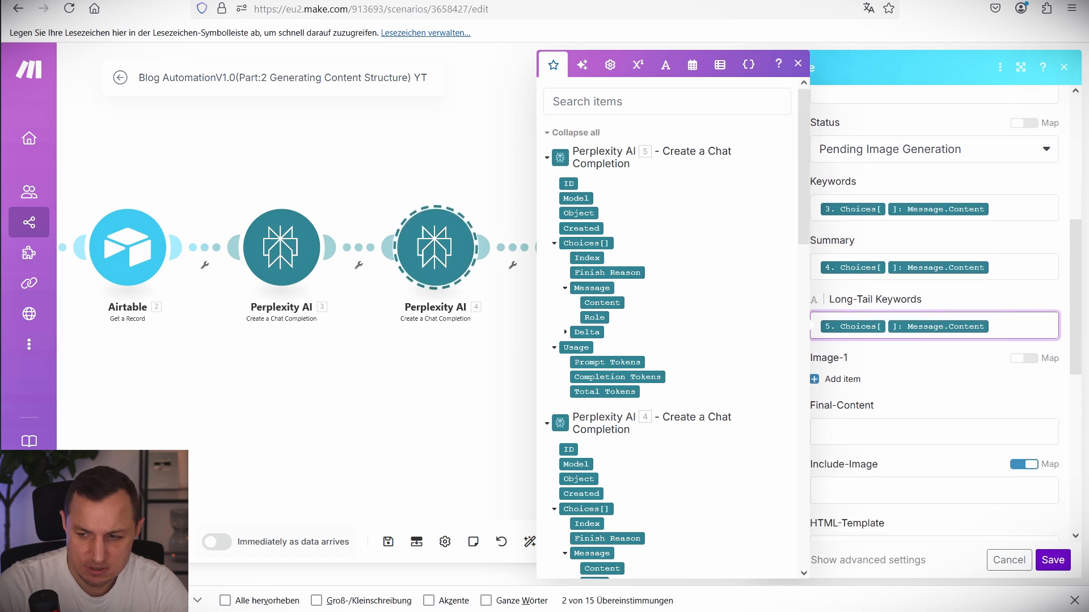
{"action": "scroll", "coordinate": [985, 501], "scroll_direction": "down", "scroll_amount": 8}
{"action": "left_click", "coordinate": [1043, 558]}
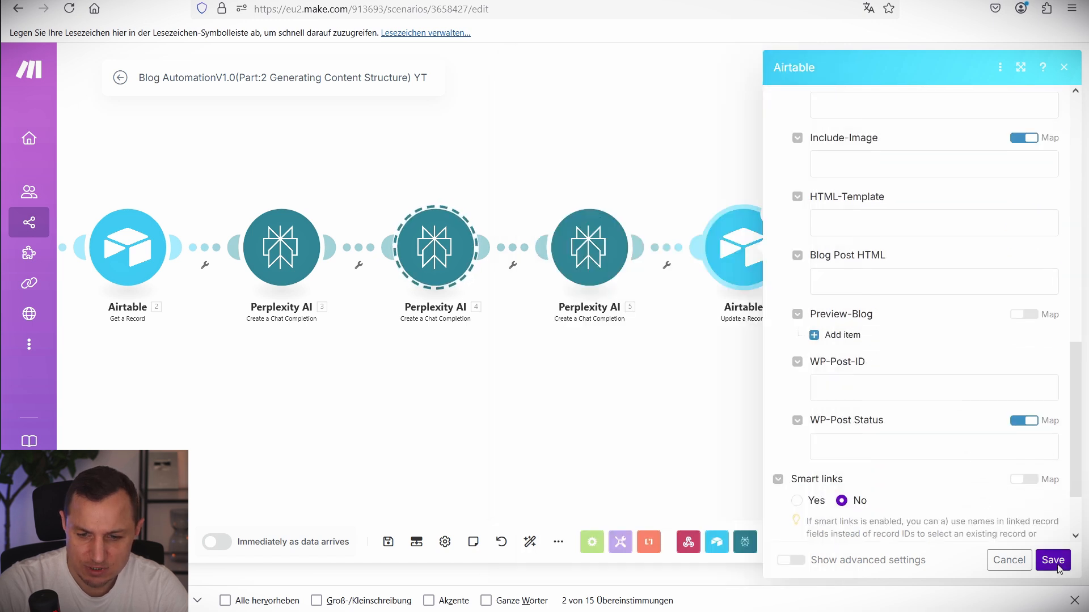
Save and run the scenario once, then check Airtable's Create Content Structure automation.
{"action": "left_click", "coordinate": [388, 541]}
{"action": "left_click", "coordinate": [145, 542]}
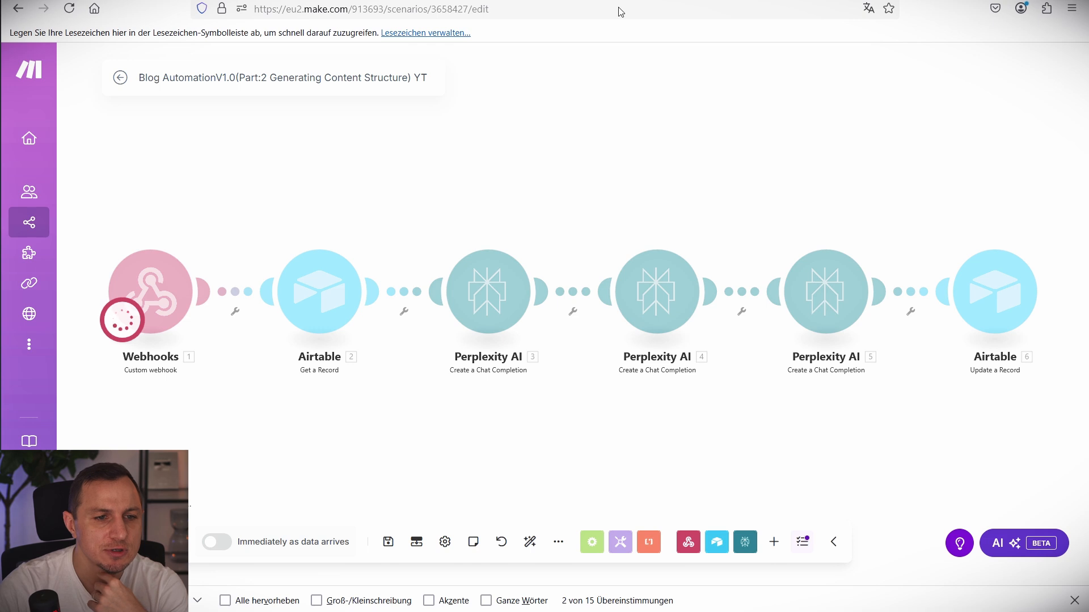
{"action": "left_click", "coordinate": [528, 0]}
{"action": "left_click", "coordinate": [385, 0]}
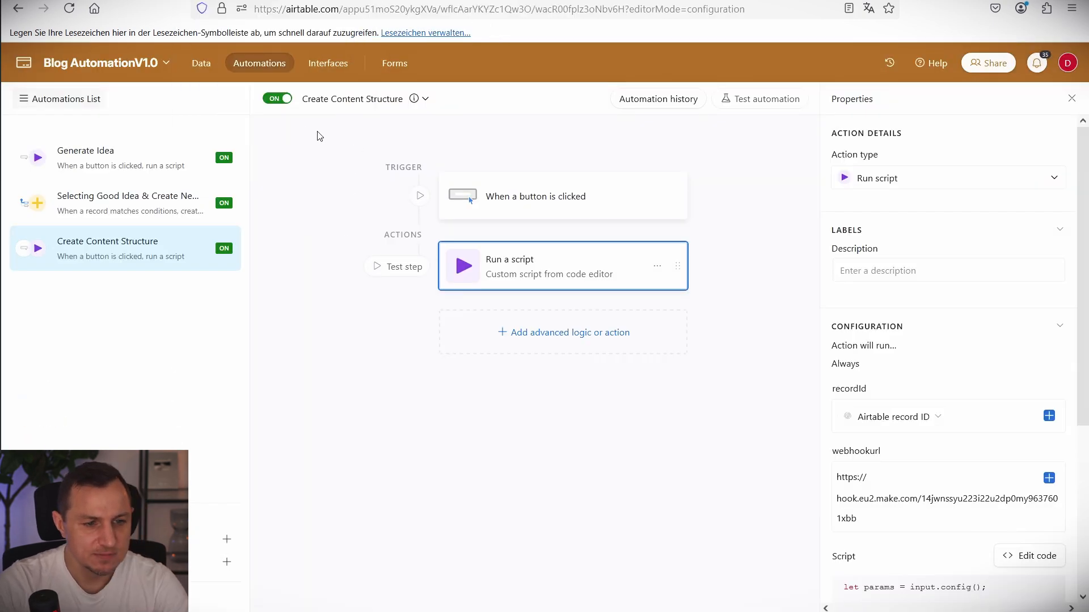
{"action": "left_click_drag", "start_coordinate": [318, 134], "coordinate": [778, 441]}
Trigger Generate Content Structure for the AI-Driven Workflow Automation article in the Airtable interface.
{"action": "left_click", "coordinate": [241, 0]}
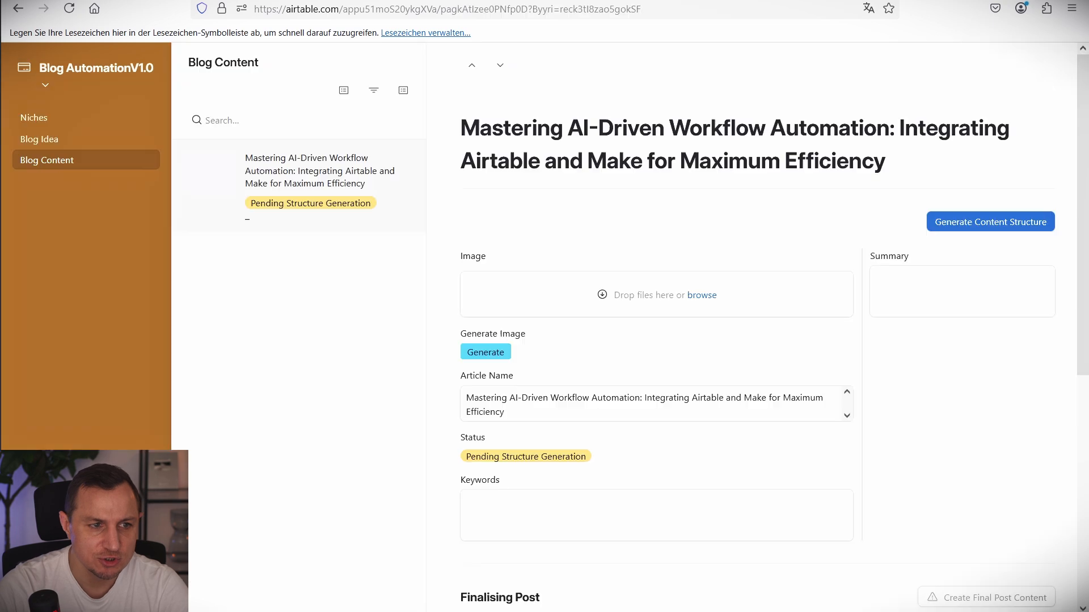
{"action": "left_click_drag", "start_coordinate": [879, 182], "coordinate": [1078, 249]}
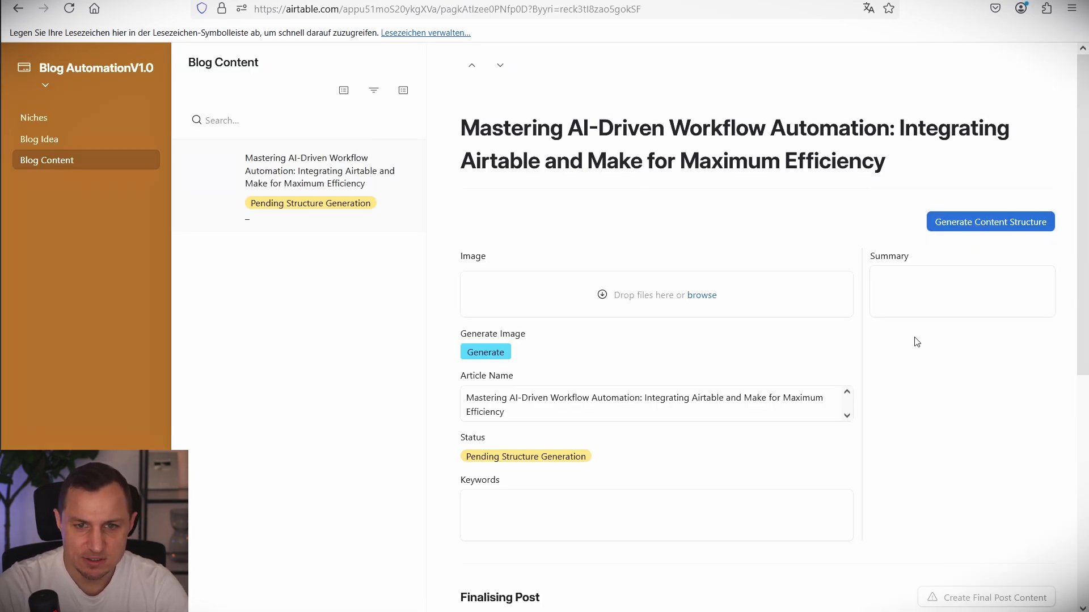
{"action": "left_click", "coordinate": [951, 219]}
{"action": "left_click", "coordinate": [947, 1]}
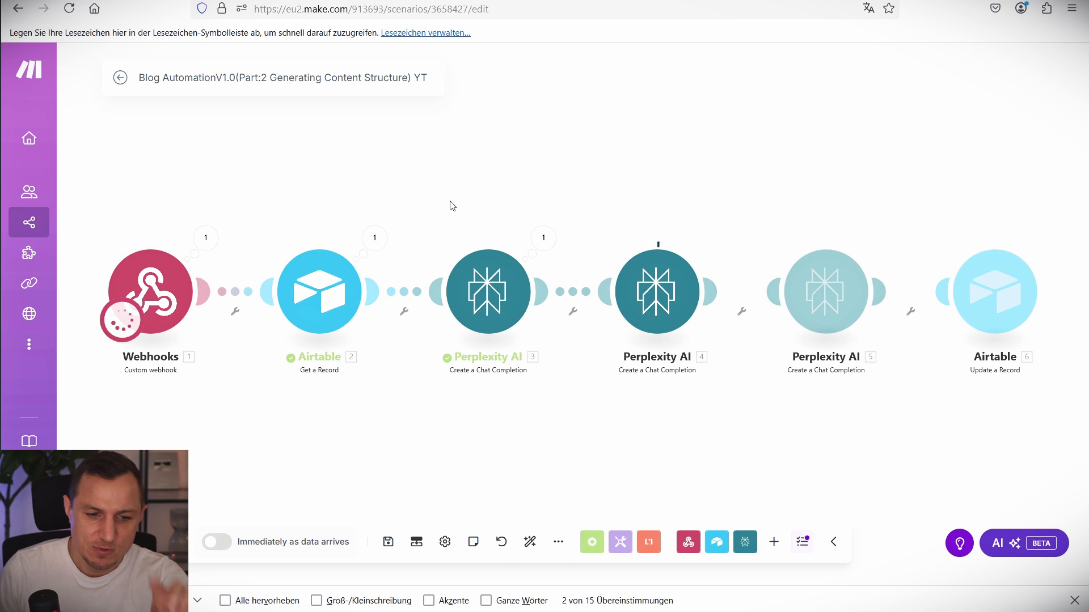
Inspect the keyword list returned by Perplexity 3 in the run output.
{"action": "left_click", "coordinate": [542, 237]}
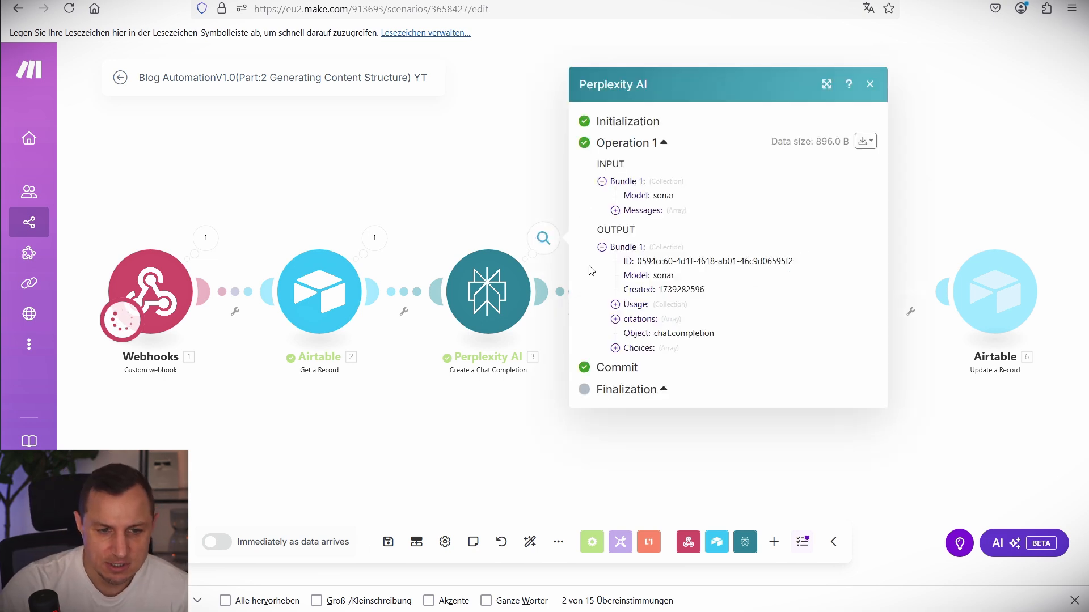
{"action": "left_click", "coordinate": [615, 305]}
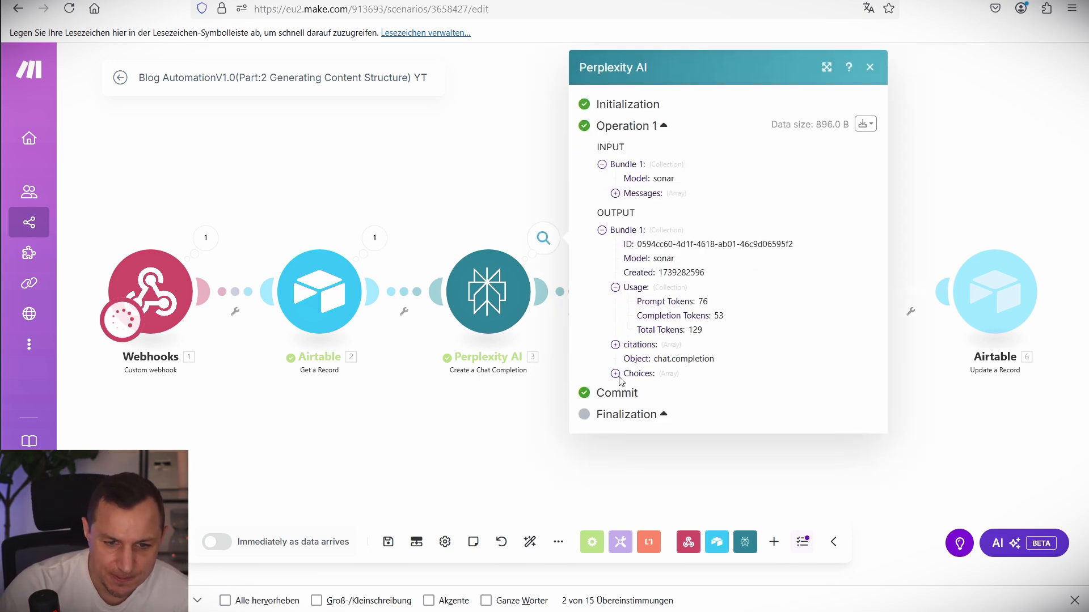
{"action": "left_click", "coordinate": [615, 374]}
{"action": "left_click", "coordinate": [628, 387]}
{"action": "left_click", "coordinate": [642, 431]}
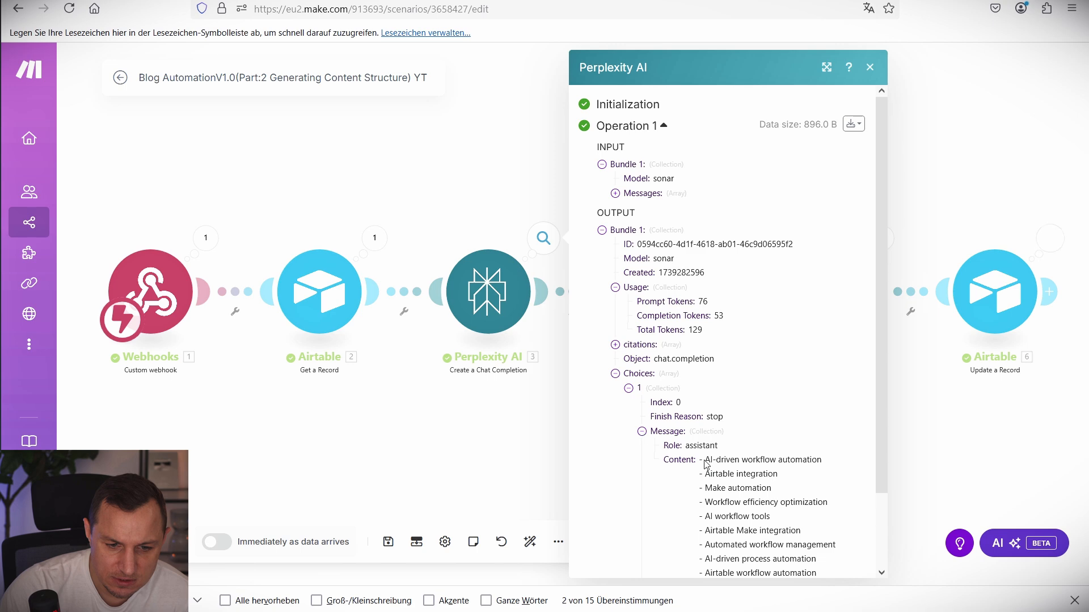
{"action": "scroll", "coordinate": [709, 453], "scroll_direction": "down", "scroll_amount": 3}
{"action": "left_click_drag", "start_coordinate": [705, 375], "coordinate": [812, 479]}
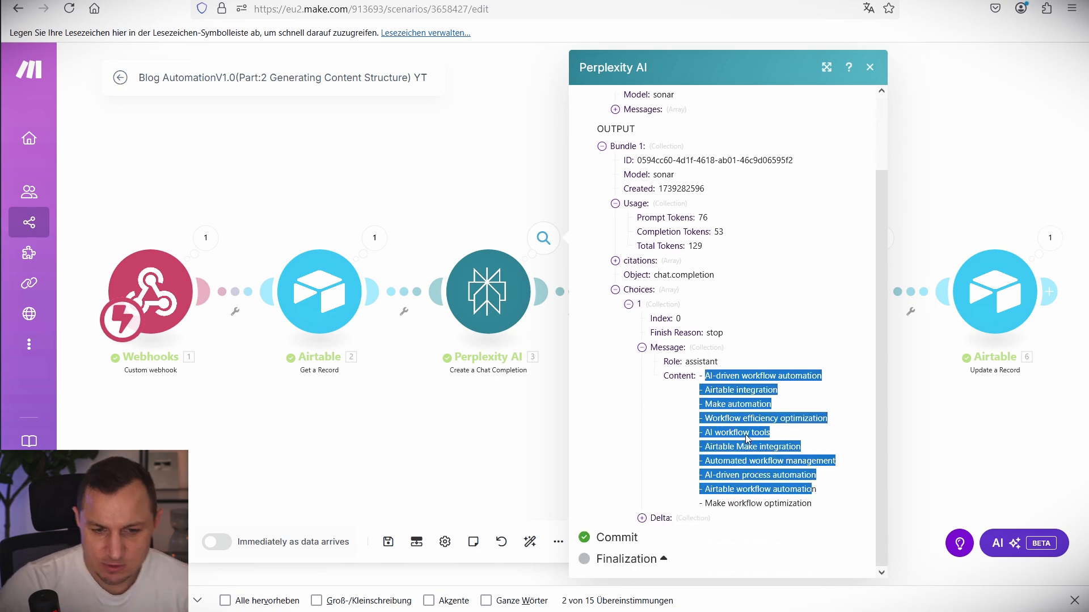
{"action": "left_click", "coordinate": [429, 182]}
Inspect the summary content returned by Perplexity 4.
{"action": "left_click", "coordinate": [712, 237]}
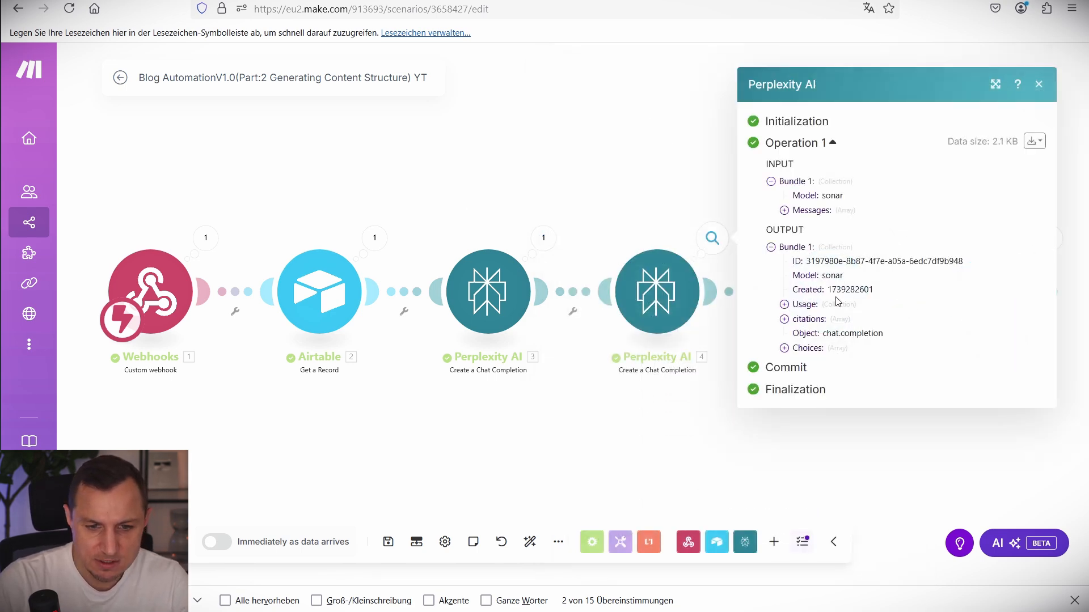
{"action": "left_click", "coordinate": [784, 349]}
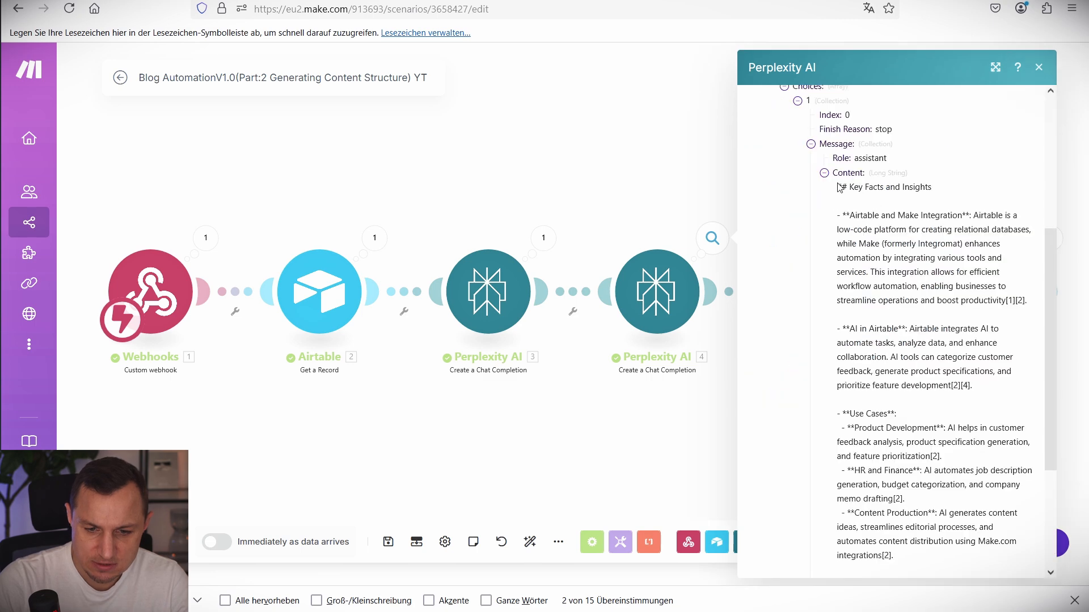
{"action": "left_click_drag", "start_coordinate": [838, 186], "coordinate": [944, 495]}
{"action": "scroll", "coordinate": [886, 470], "scroll_direction": "down", "scroll_amount": 3}
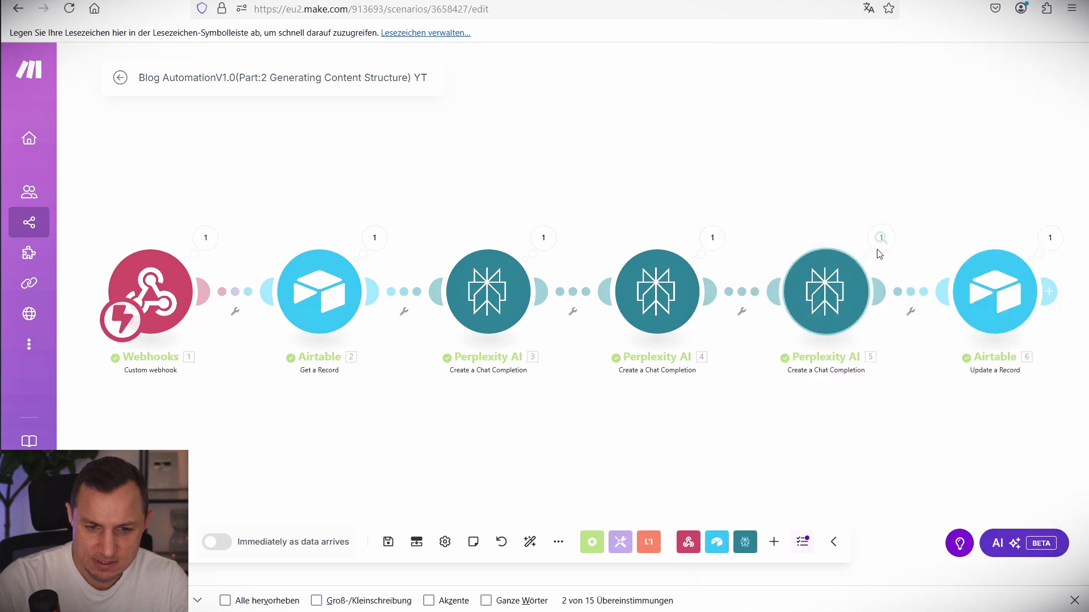
Inspect Perplexity 5's long-tail keywords, then go to the Airtable Blog Content grid.
{"action": "left_click", "coordinate": [881, 238]}
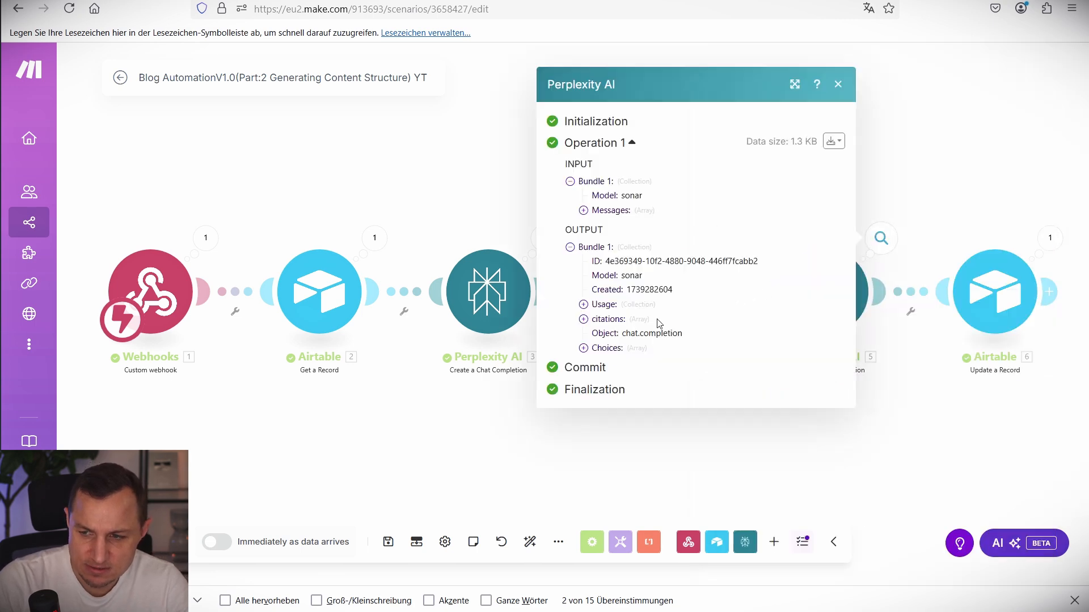
{"action": "left_click", "coordinate": [585, 304]}
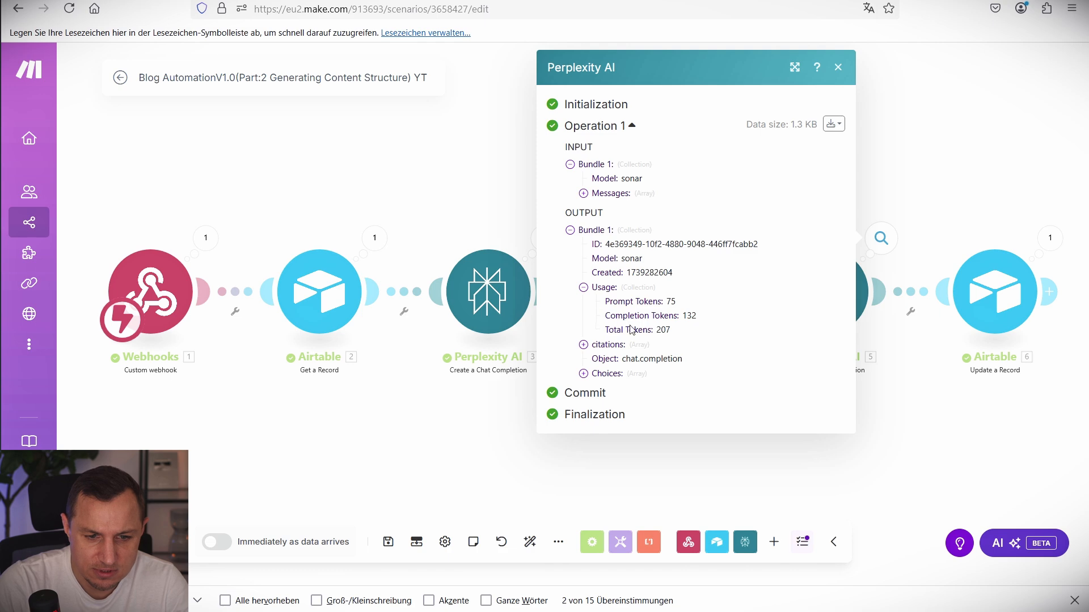
{"action": "left_click", "coordinate": [583, 373]}
{"action": "left_click_drag", "start_coordinate": [636, 248], "coordinate": [775, 504]}
{"action": "left_click", "coordinate": [965, 138]}
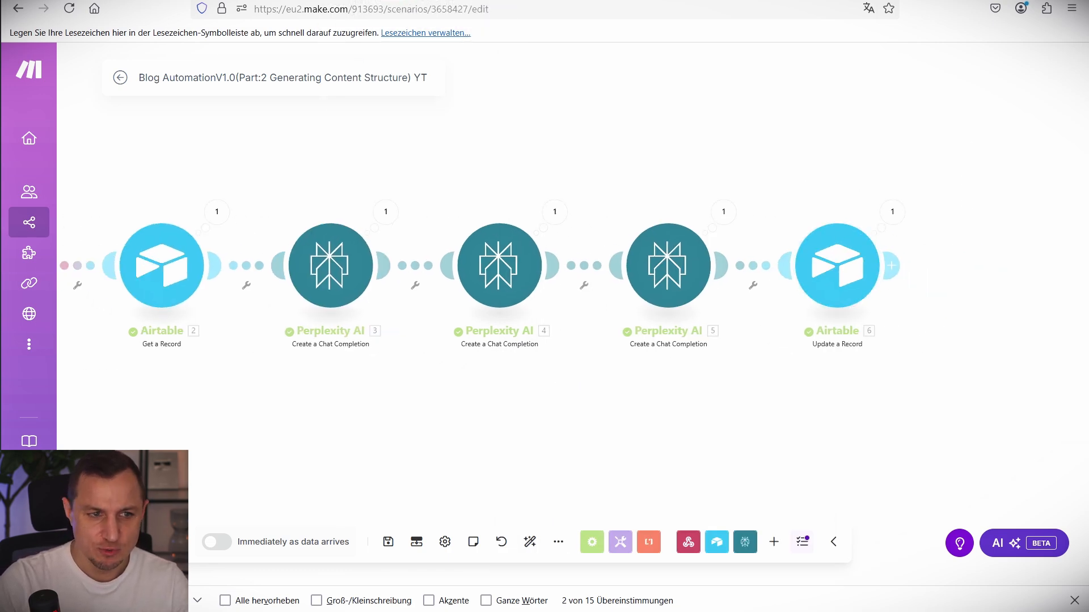
{"action": "left_click", "coordinate": [250, 1]}
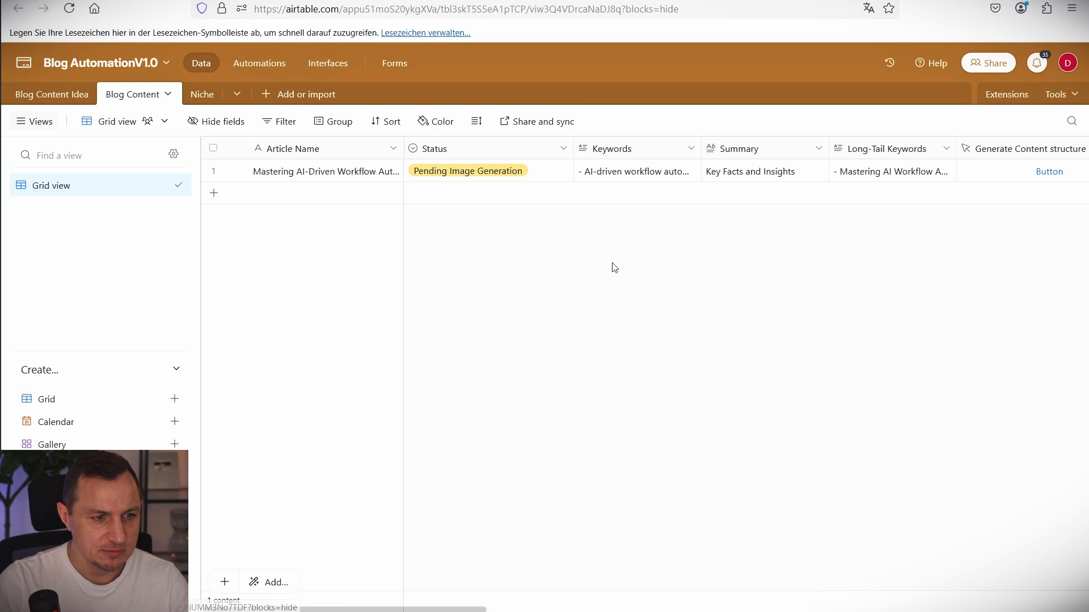
{"action": "scroll", "coordinate": [663, 178], "scroll_direction": "right", "scroll_amount": 5}
{"action": "scroll", "coordinate": [604, 170], "scroll_direction": "left", "scroll_amount": 5}
{"action": "left_click", "coordinate": [626, 171]}
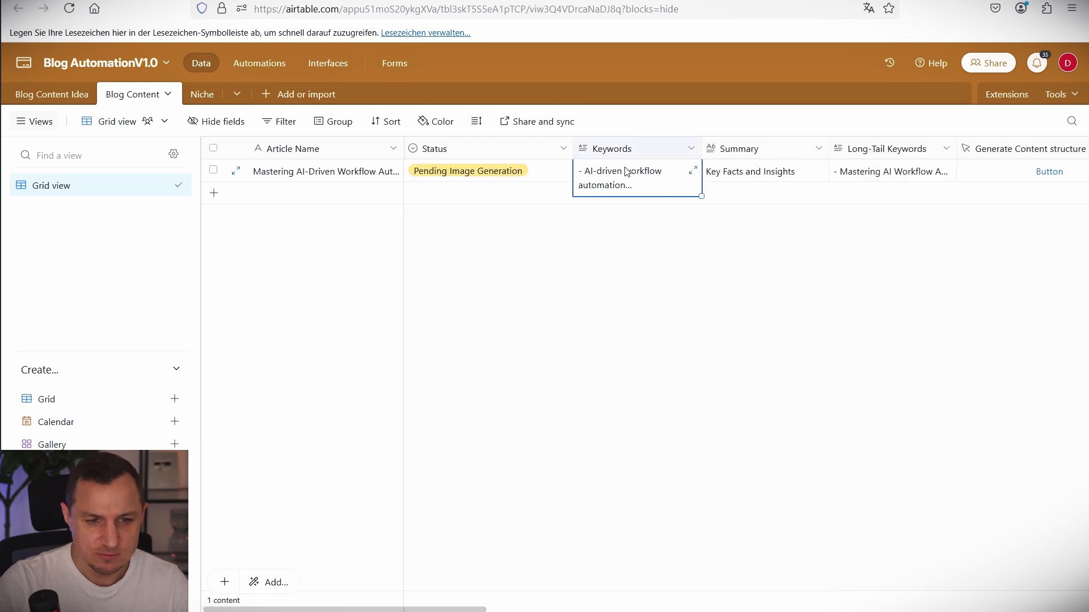
{"action": "left_click", "coordinate": [805, 171]}
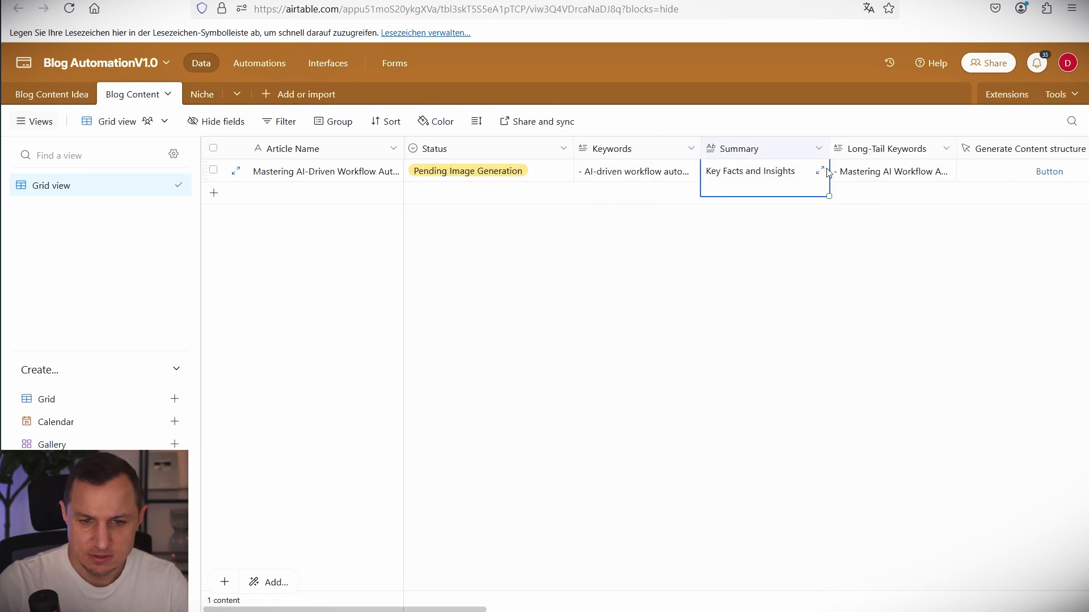
{"action": "left_click", "coordinate": [881, 181]}
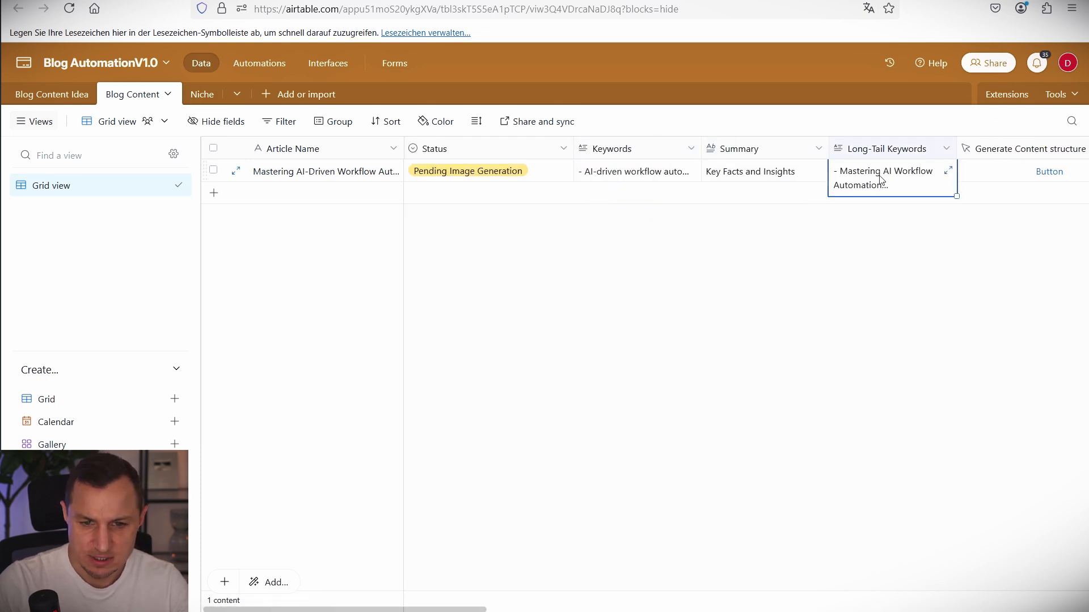
{"action": "left_click", "coordinate": [948, 175]}
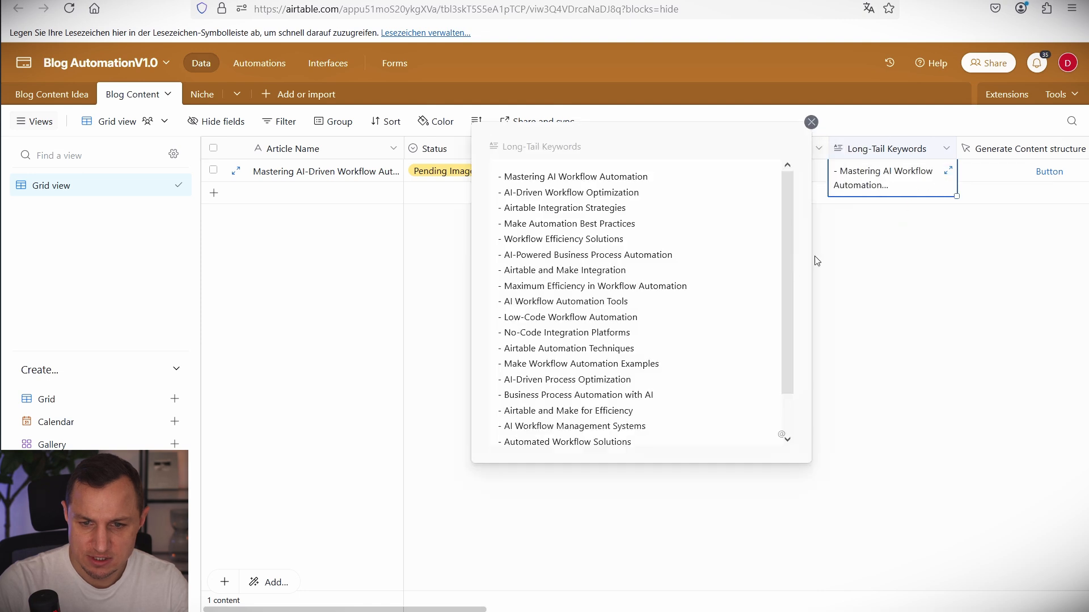
{"action": "left_click", "coordinate": [810, 122]}
{"action": "left_click", "coordinate": [764, 392]}
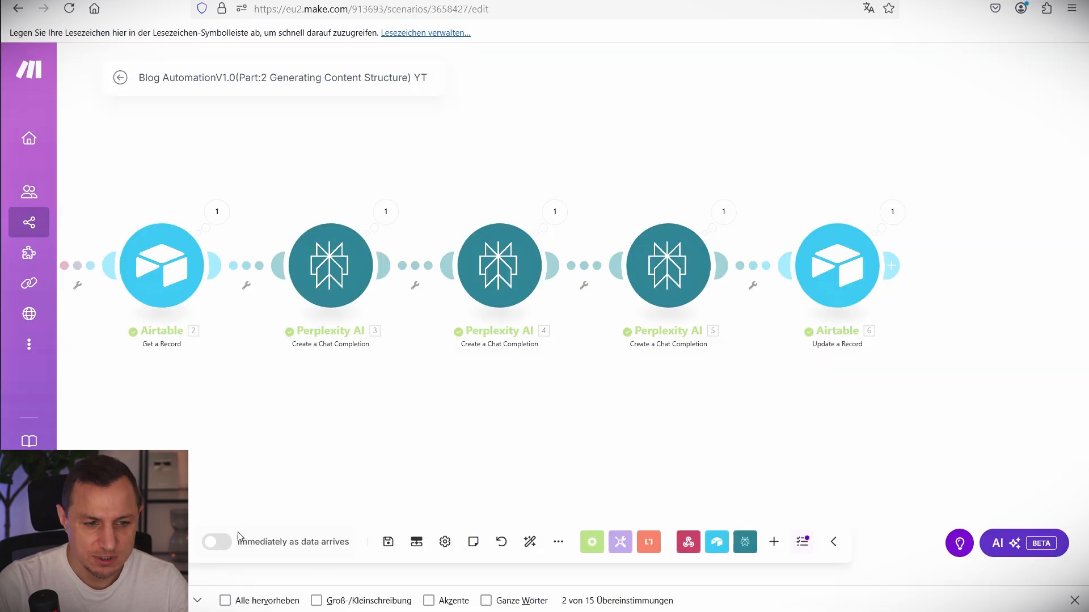
{"action": "left_click", "coordinate": [388, 541]}
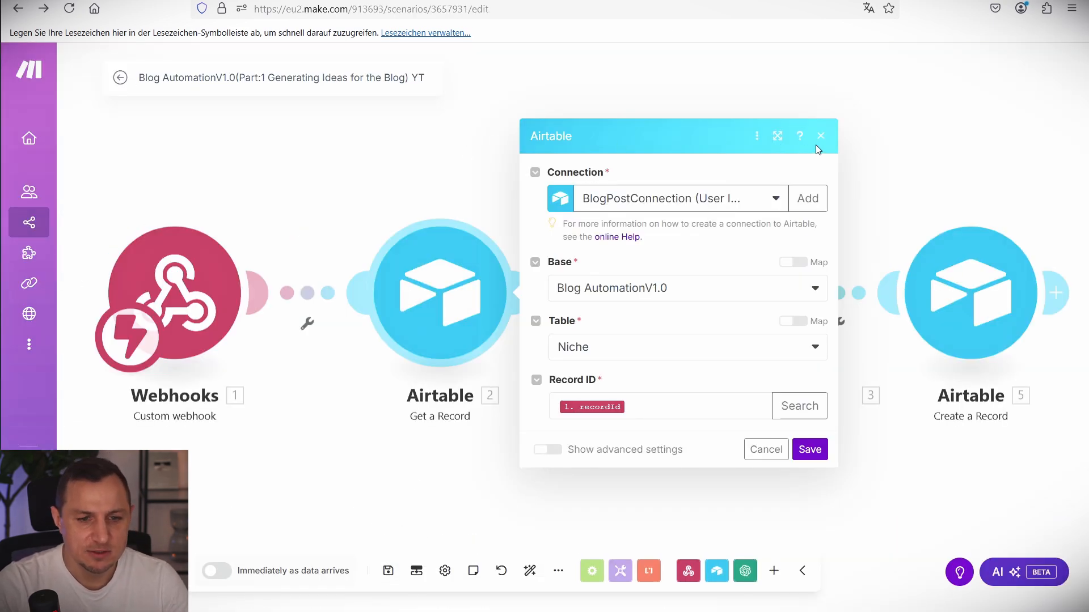
Save the Part:1 scenario's changes and create a new empty scenario from the Scenarios list.
{"action": "left_click", "coordinate": [821, 136]}
{"action": "left_click", "coordinate": [120, 77]}
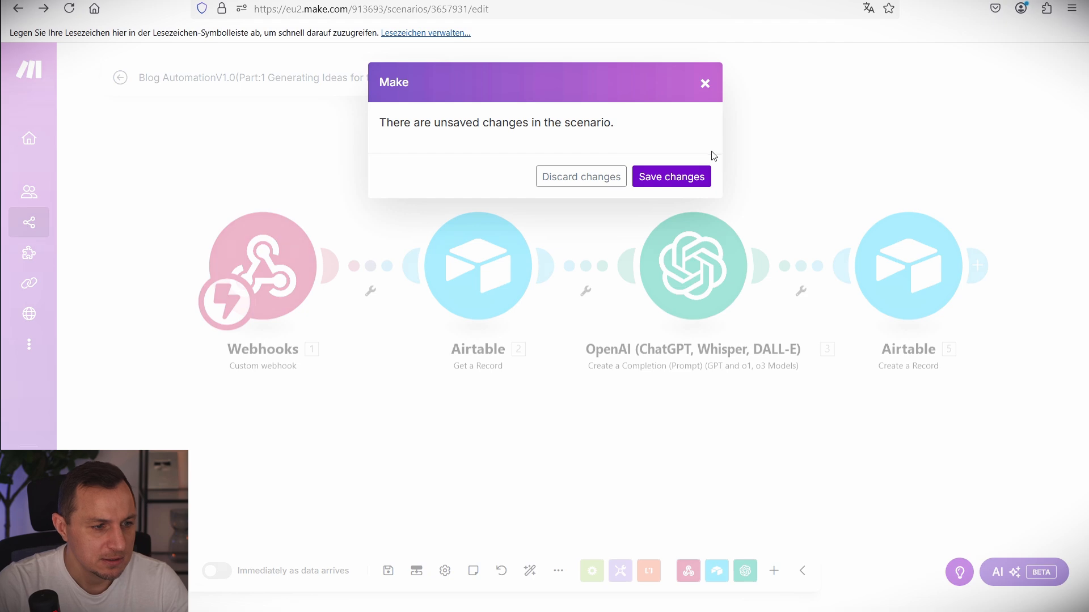
{"action": "left_click", "coordinate": [706, 174]}
{"action": "mouse_move", "coordinate": [17, 322]}
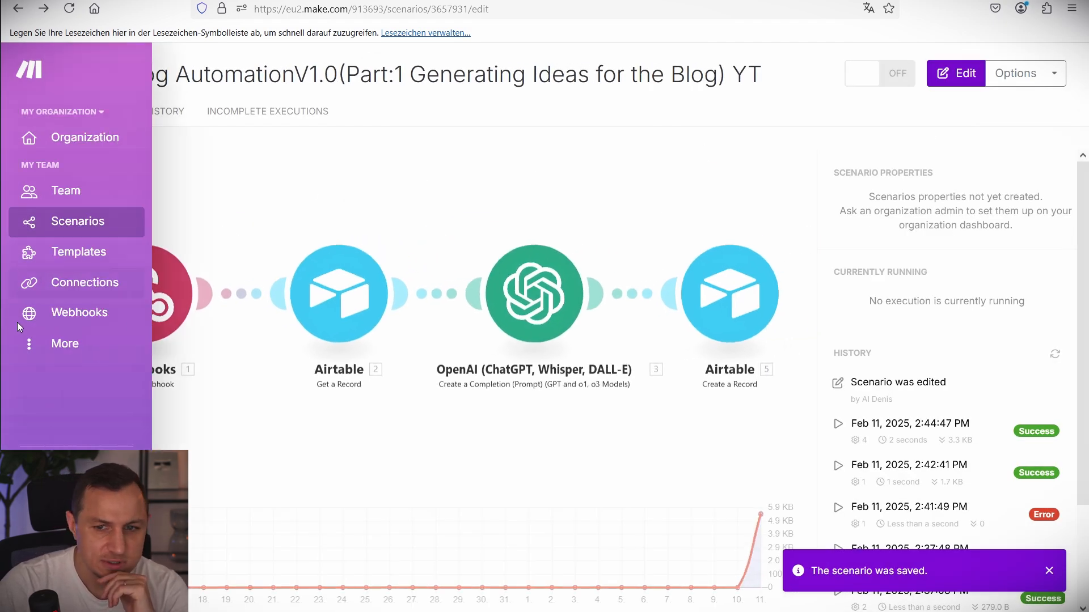
{"action": "left_click", "coordinate": [79, 221]}
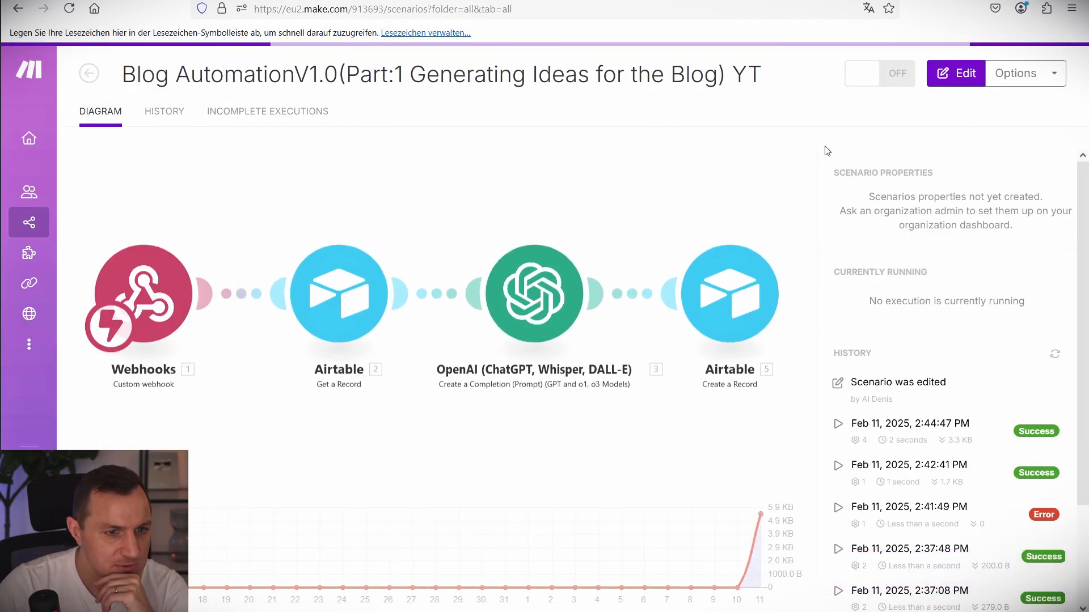
{"action": "left_click", "coordinate": [998, 73]}
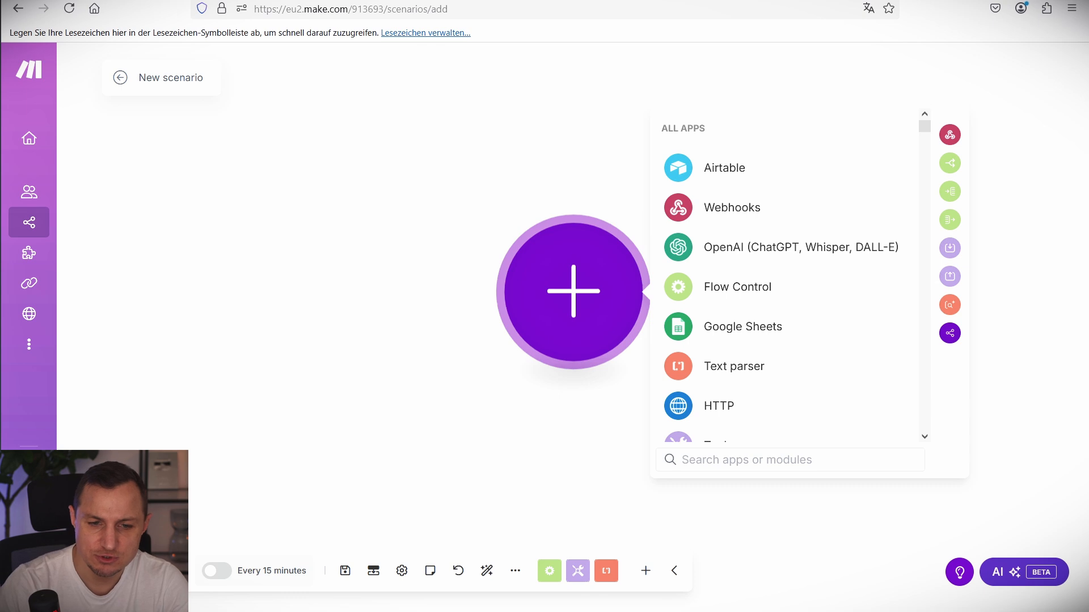
Add a Webhooks Custom webhook trigger with a new webhook named GenerateImageForP… and copy its address.
{"action": "left_click", "coordinate": [737, 208]}
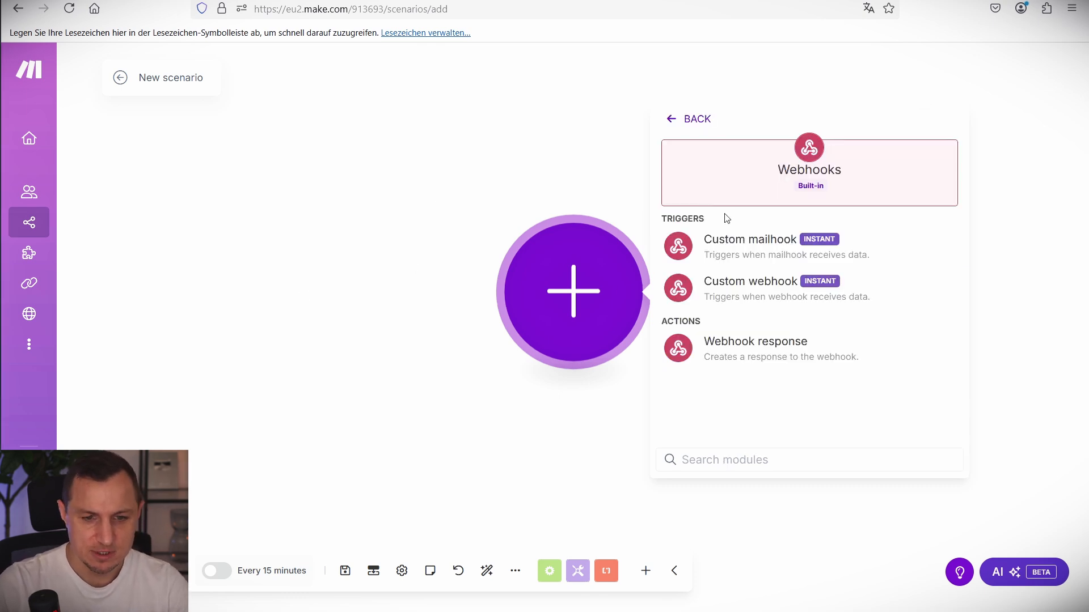
{"action": "left_click", "coordinate": [862, 278]}
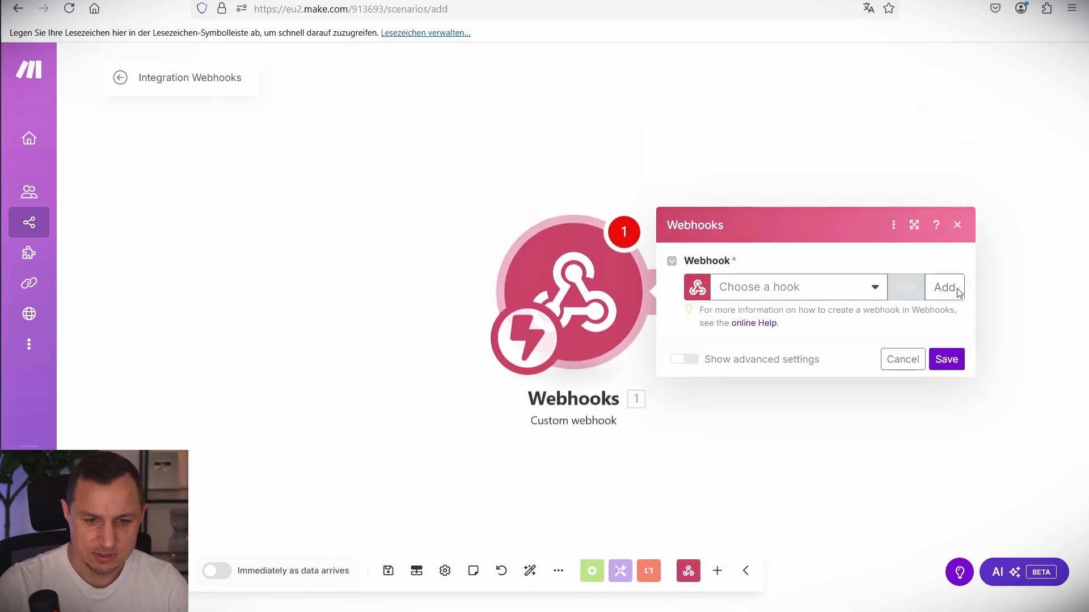
{"action": "triple_click", "coordinate": [724, 221]}
{"action": "type", "text": "GenerateImageForPostYT"}
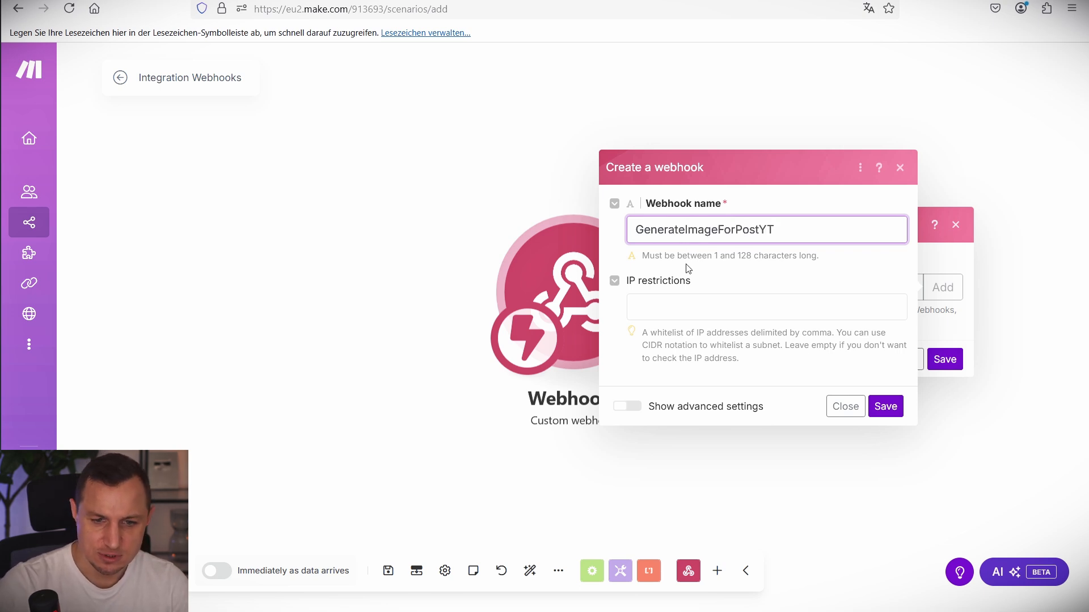
{"action": "left_click", "coordinate": [885, 406]}
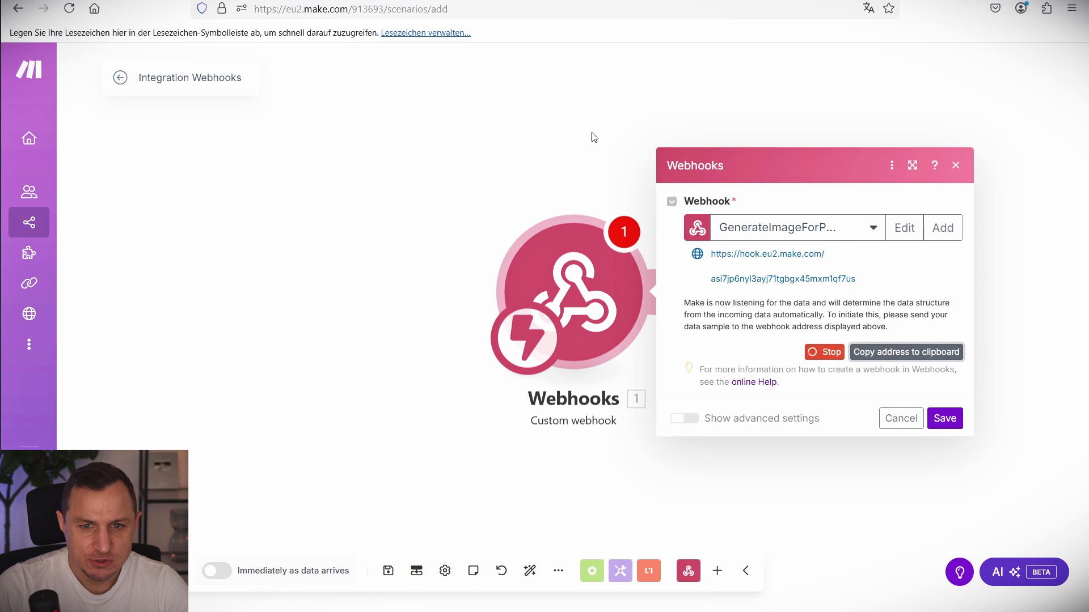
{"action": "mouse_move", "coordinate": [411, 191]}
{"action": "left_mouse_down"}
{"action": "mouse_move", "coordinate": [823, 443]}
{"action": "mouse_move", "coordinate": [1005, 499]}
{"action": "mouse_move", "coordinate": [980, 484]}
{"action": "left_mouse_up"}
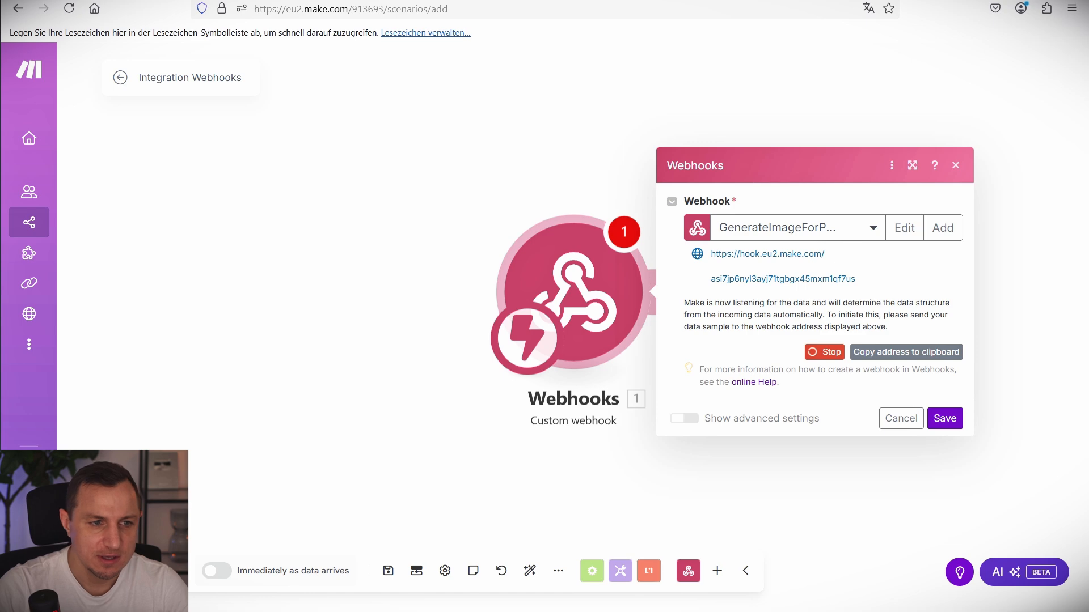
{"action": "key", "text": "ctrl+Tab"}
{"action": "key", "text": "ctrl+Tab"}
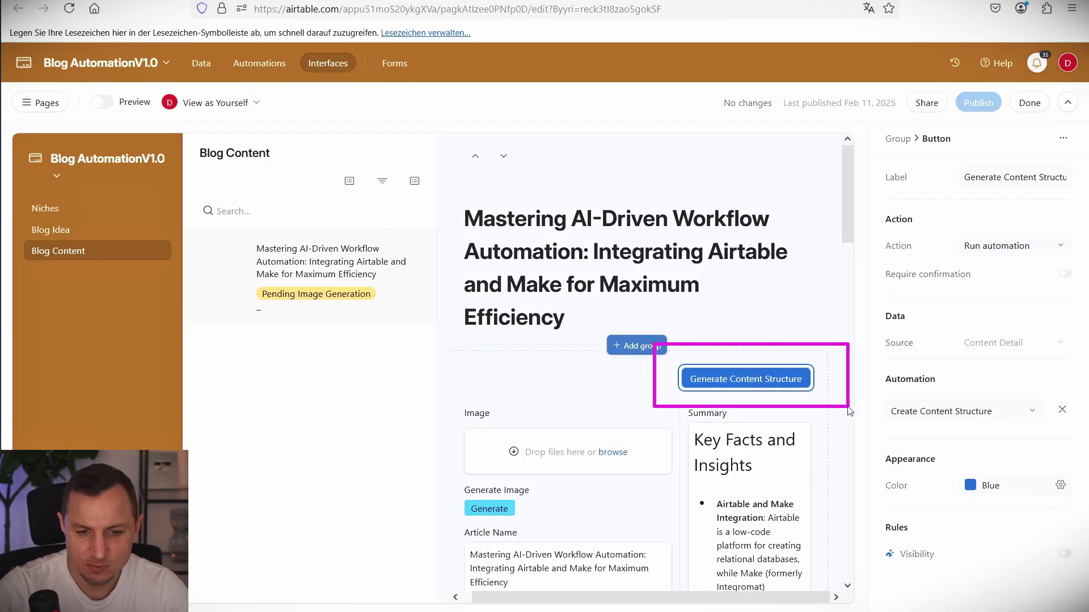
Test the Generate Image button and confirm the Make hook URL with record ID returns Accepted.
{"action": "scroll", "coordinate": [610, 463], "scroll_direction": "down", "scroll_amount": 4}
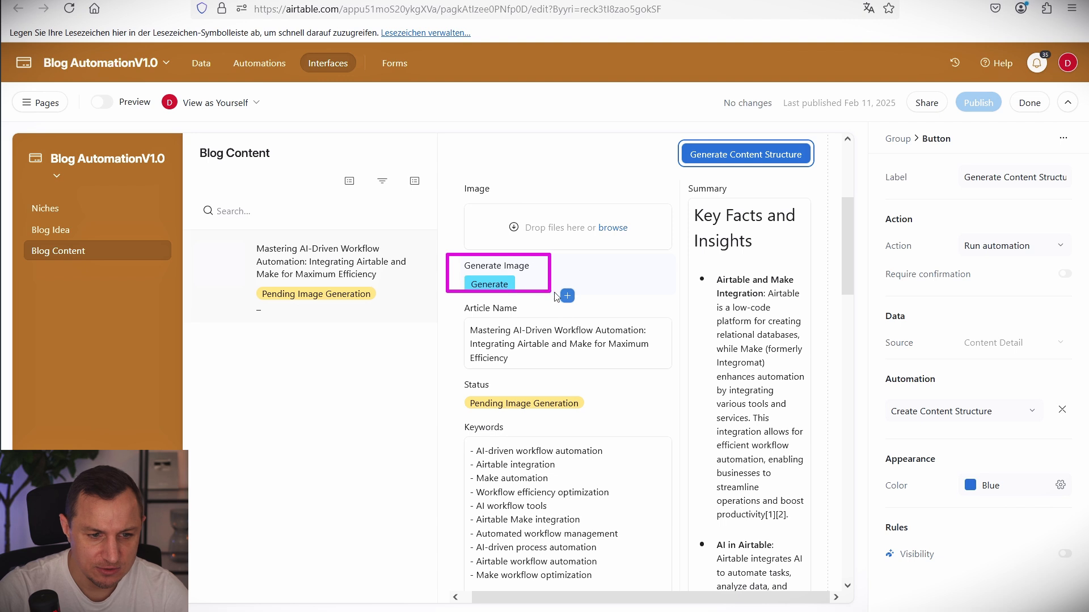
{"action": "left_click", "coordinate": [496, 286]}
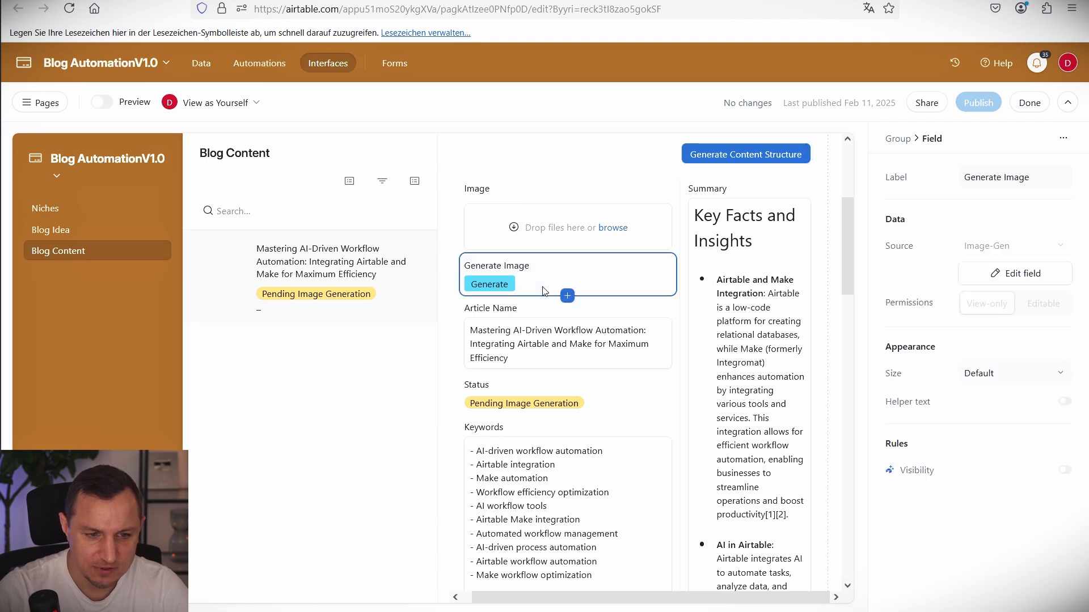
{"action": "left_click", "coordinate": [489, 285]}
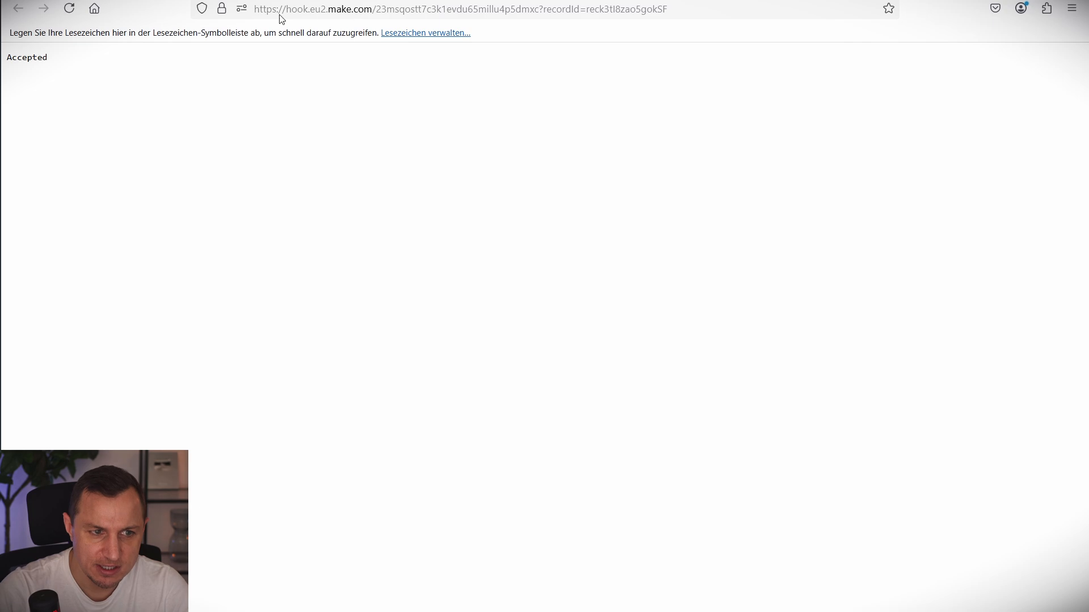
{"action": "double_click", "coordinate": [485, 9]}
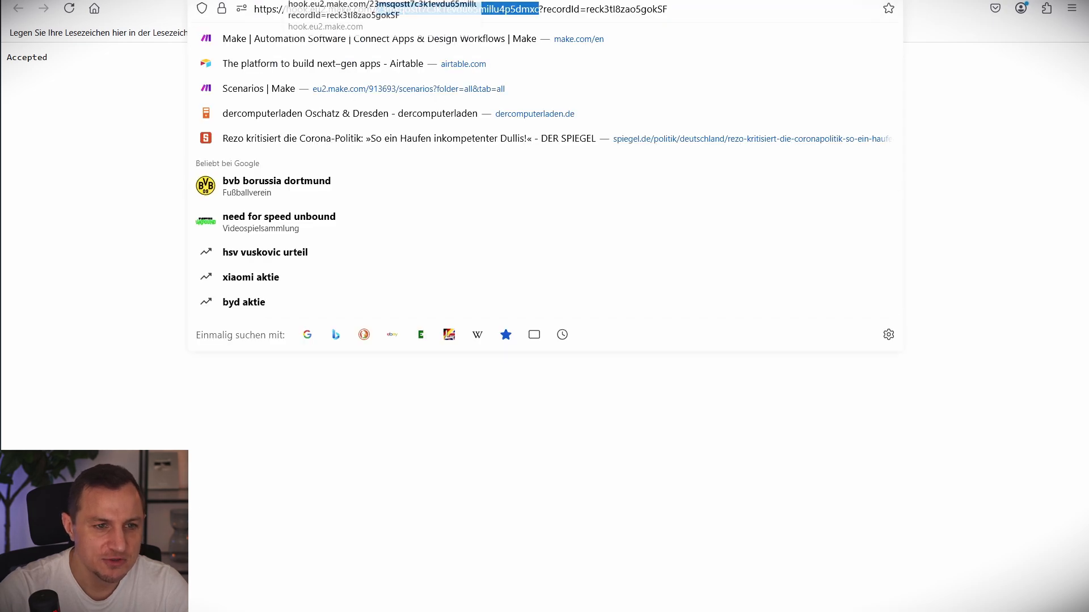
{"action": "left_click", "coordinate": [227, 0]}
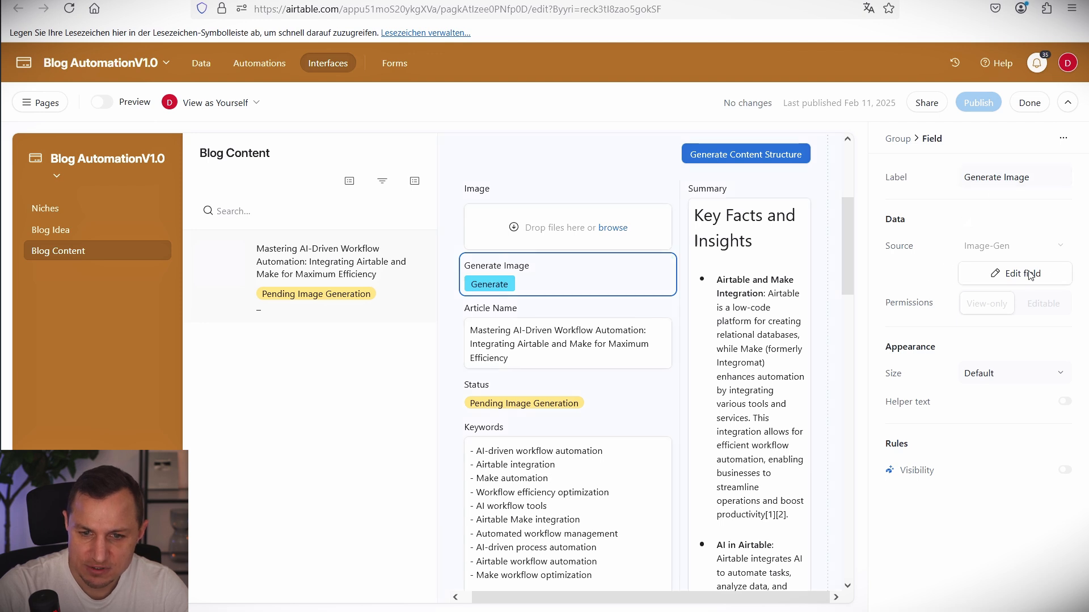
Open the Image-Gen button field settings and inspect its CONCATENATE URL formula.
{"action": "left_click", "coordinate": [988, 282]}
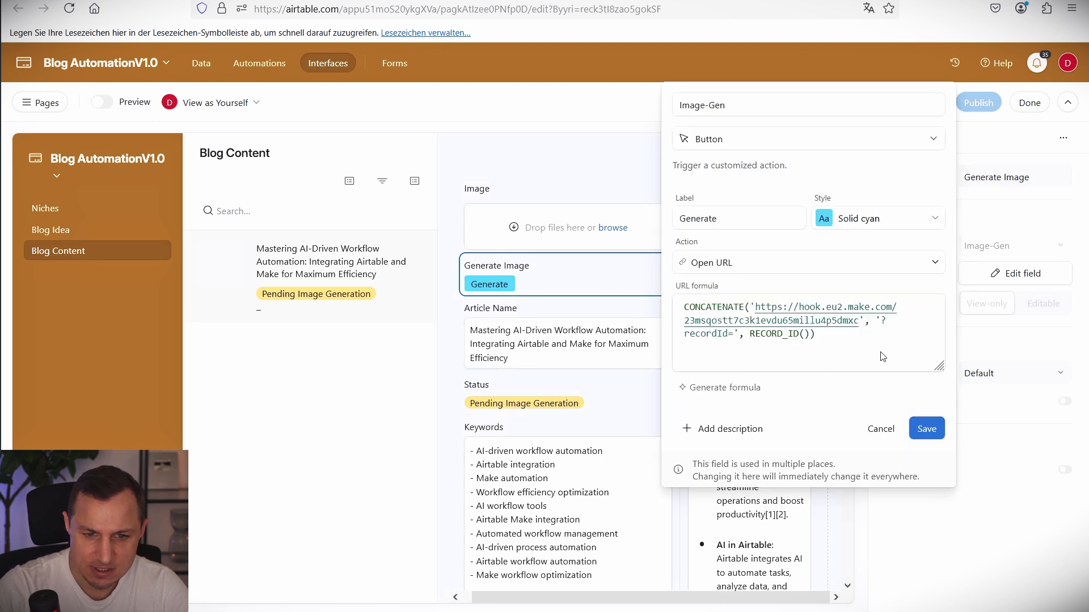
{"action": "left_click_drag", "start_coordinate": [816, 334], "coordinate": [670, 301]}
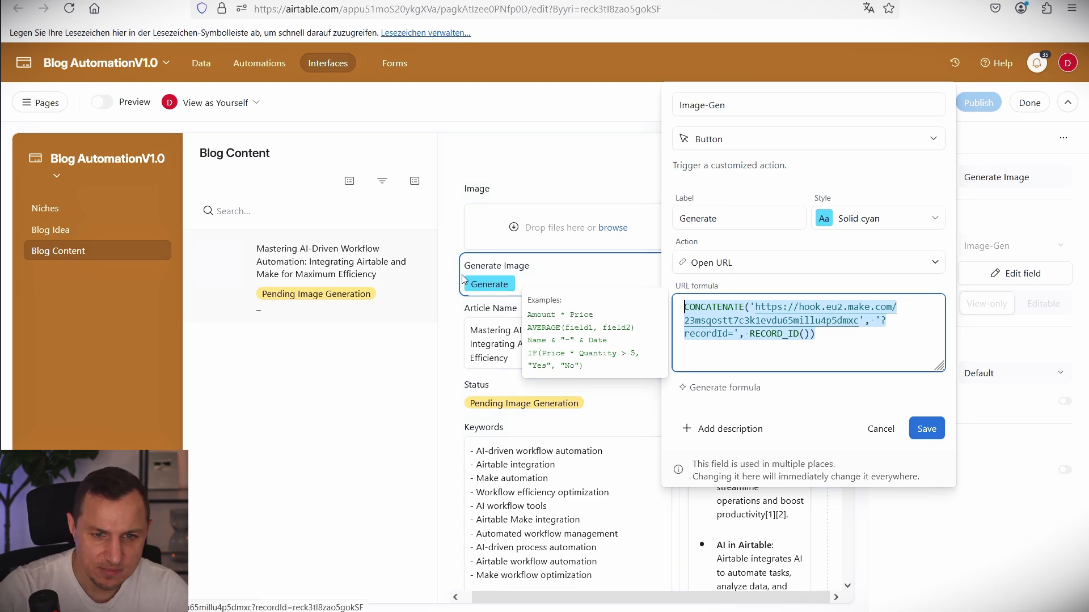
{"action": "left_click", "coordinate": [501, 292]}
{"action": "left_click", "coordinate": [499, 290]}
{"action": "left_click", "coordinate": [573, 289]}
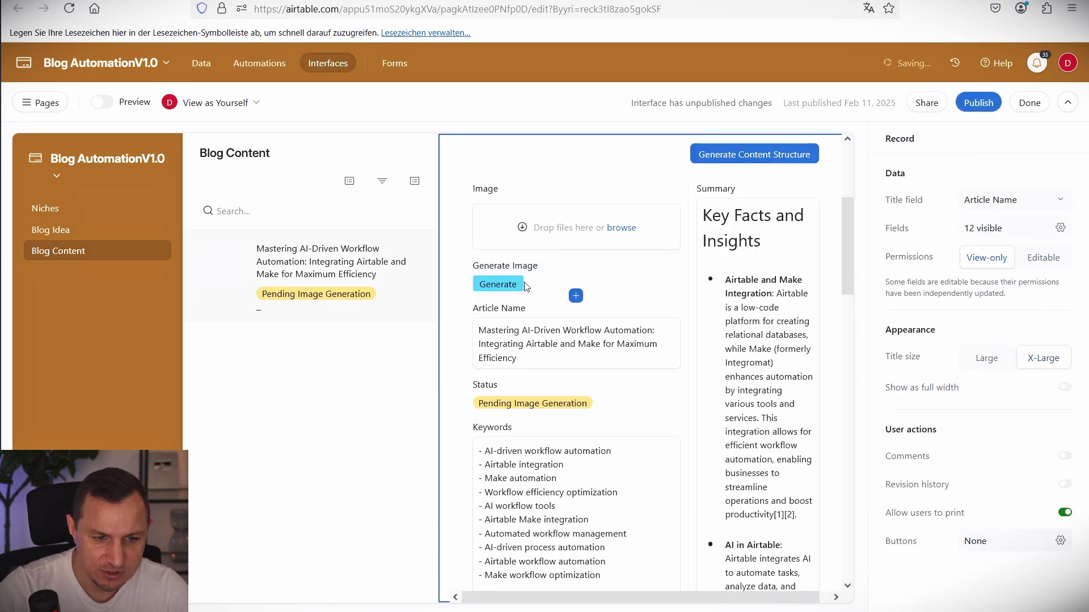
{"action": "left_click", "coordinate": [641, 285]}
Reopen the Image-Gen settings and select the old webhook address through recordId=.
{"action": "left_click", "coordinate": [1012, 274]}
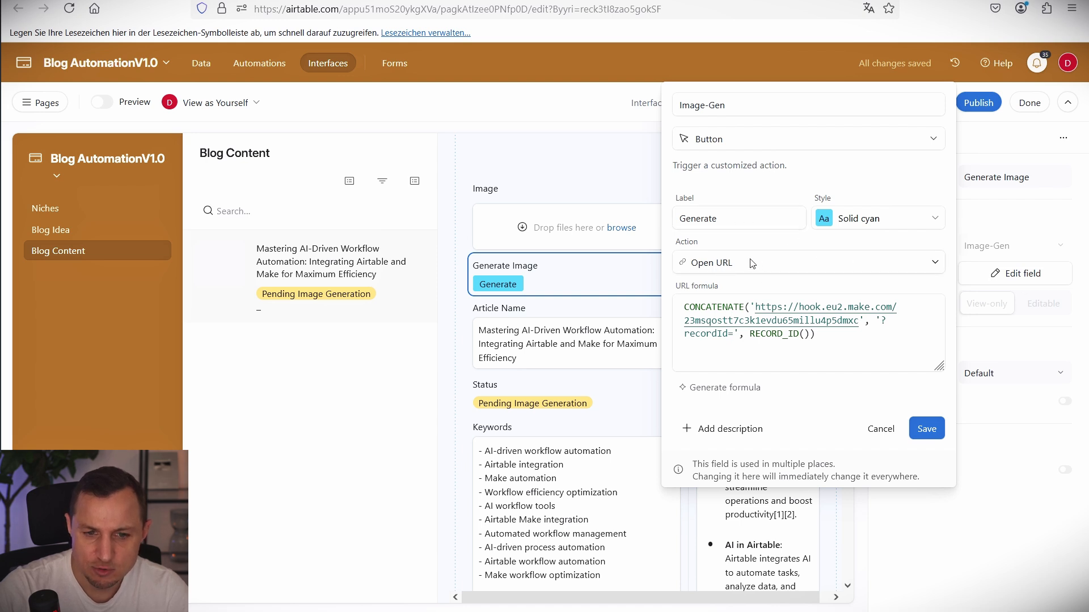
{"action": "left_click_drag", "start_coordinate": [865, 360], "coordinate": [677, 303]}
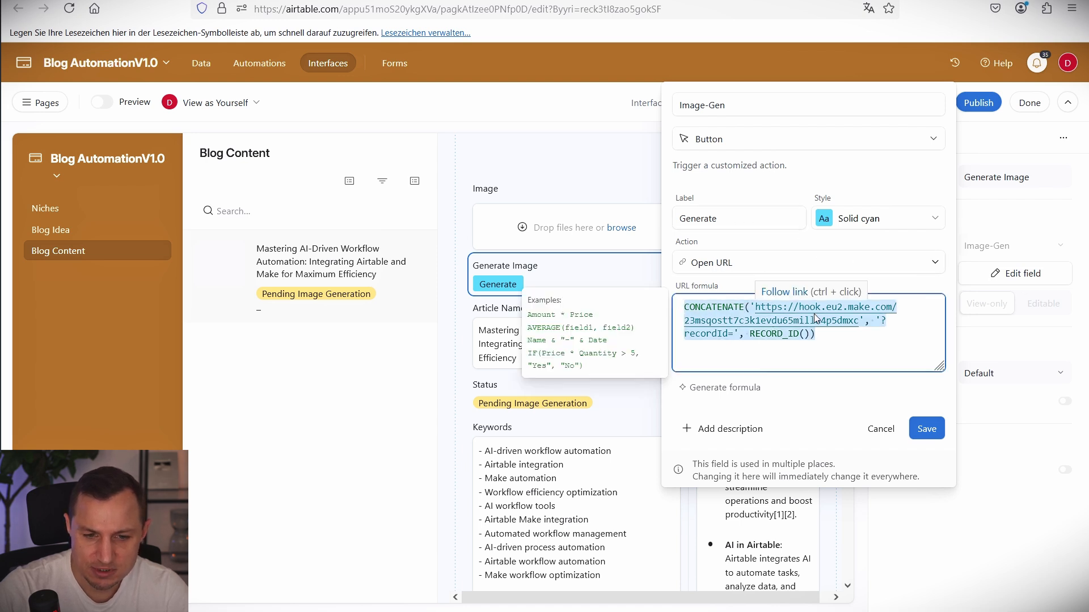
{"action": "left_click", "coordinate": [760, 335]}
{"action": "left_click_drag", "start_coordinate": [750, 308], "coordinate": [674, 310]}
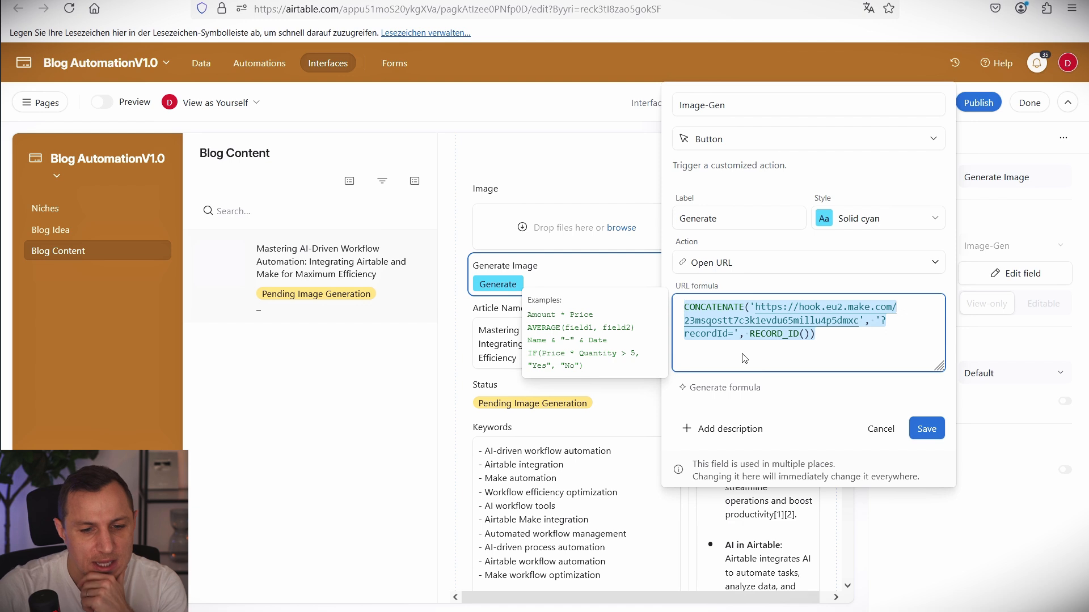
{"action": "left_click", "coordinate": [802, 353]}
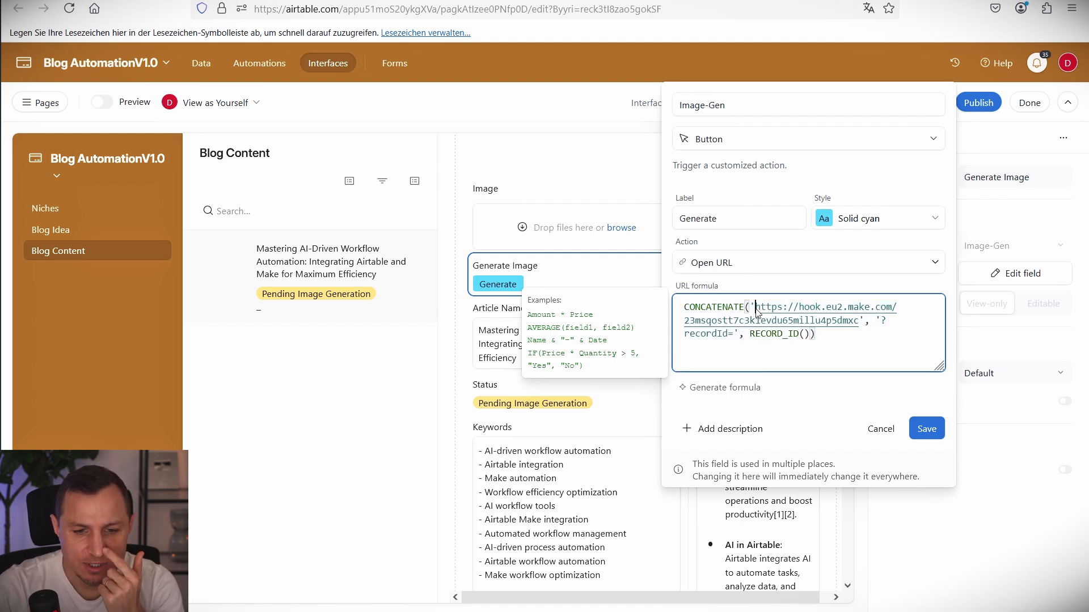
{"action": "left_click_drag", "start_coordinate": [756, 311], "coordinate": [733, 334]}
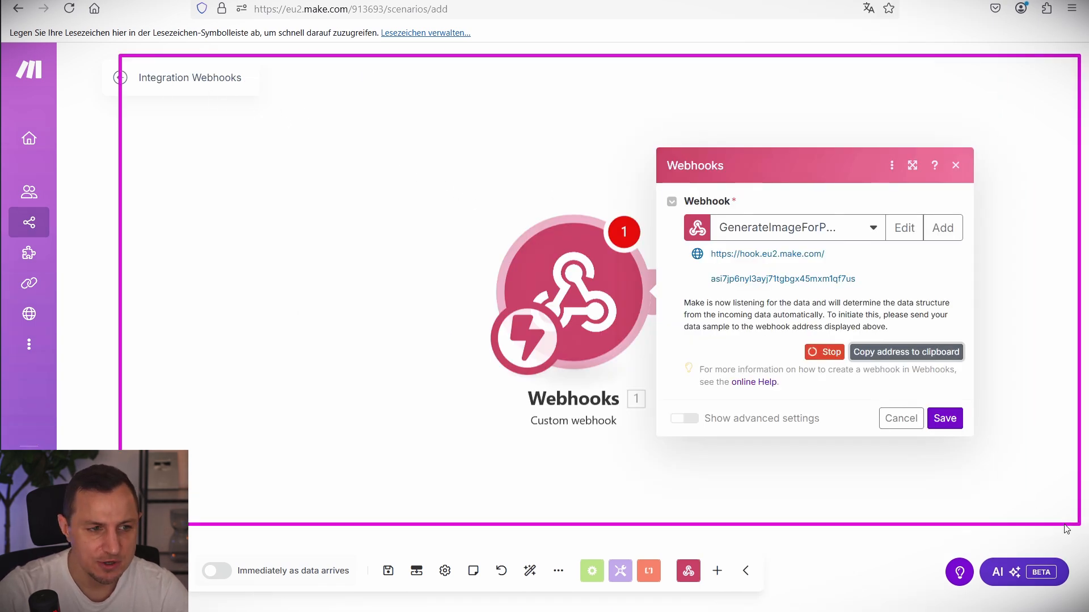
Copy the new webhook address and delete the old address from the URL formula.
{"action": "left_click", "coordinate": [886, 351]}
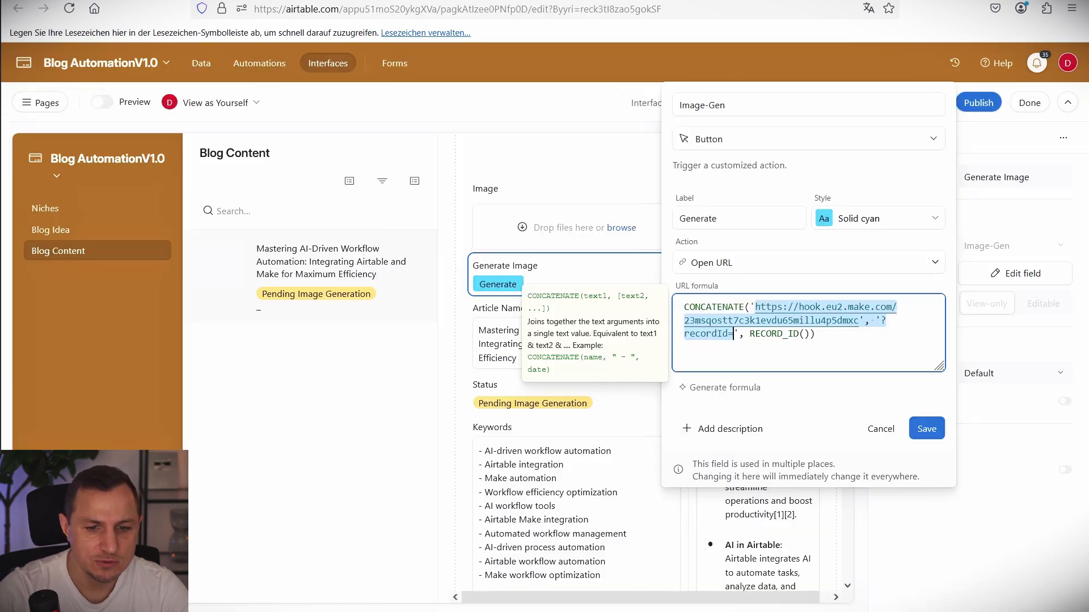
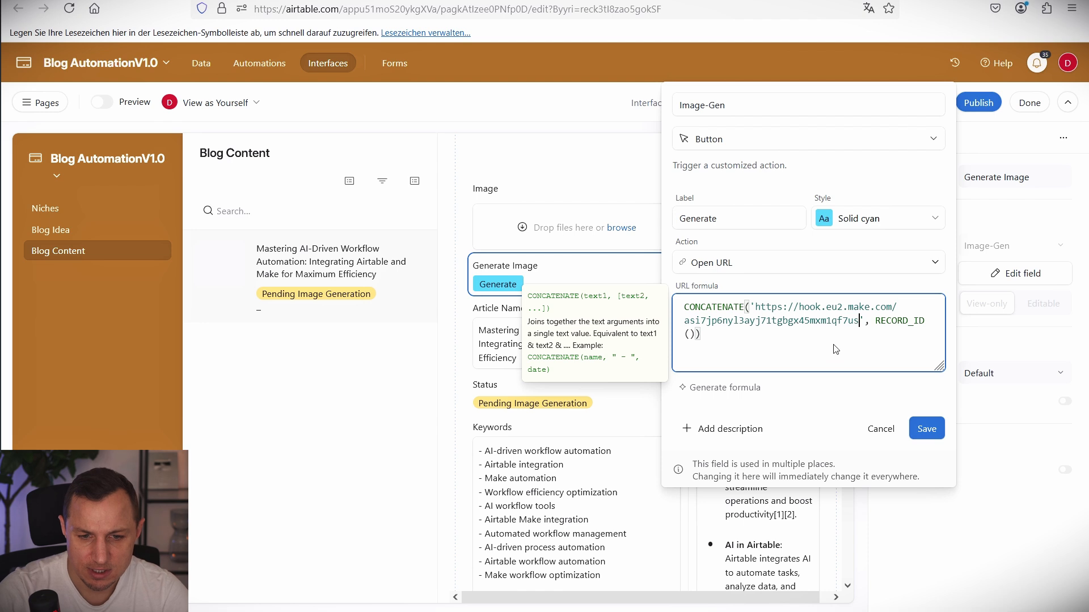
{"action": "key", "text": "ctrl+z"}
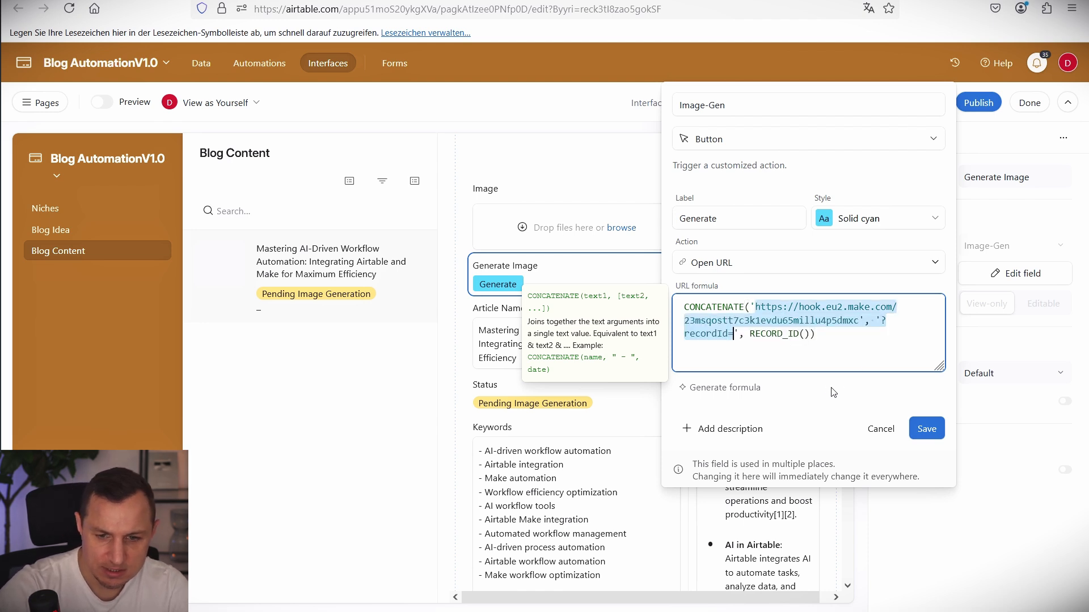
{"action": "left_click", "coordinate": [864, 319]}
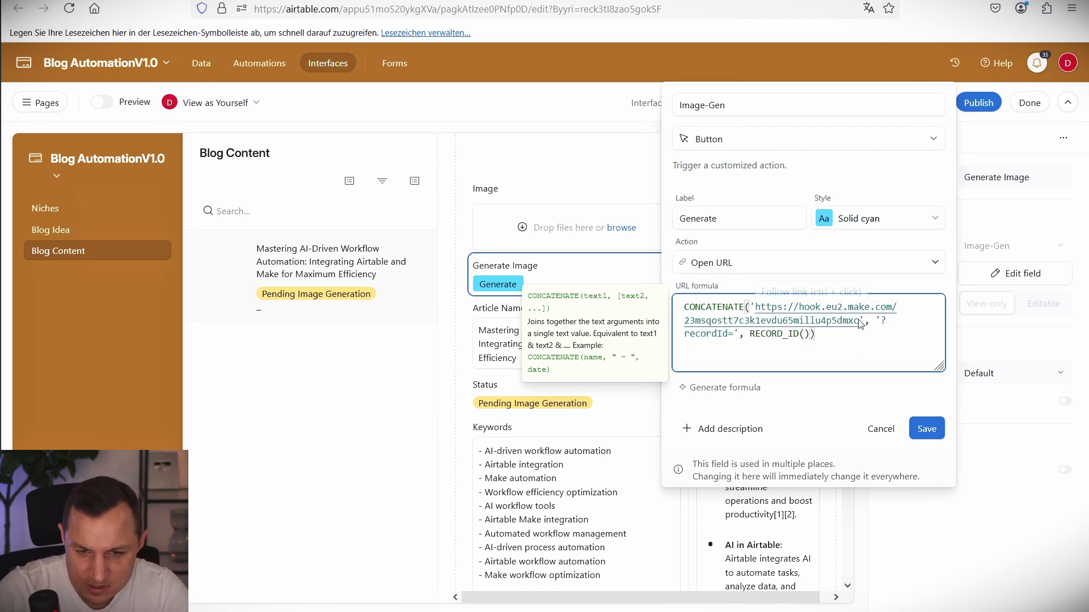
{"action": "left_click_drag", "start_coordinate": [858, 321], "coordinate": [755, 310]}
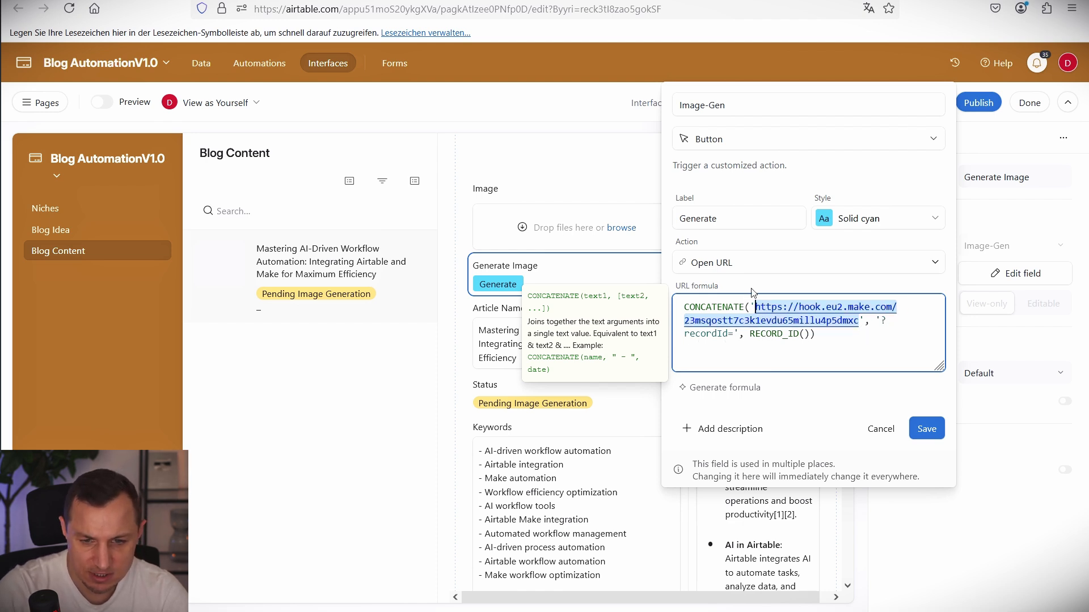
{"action": "key", "text": "BackSpace"}
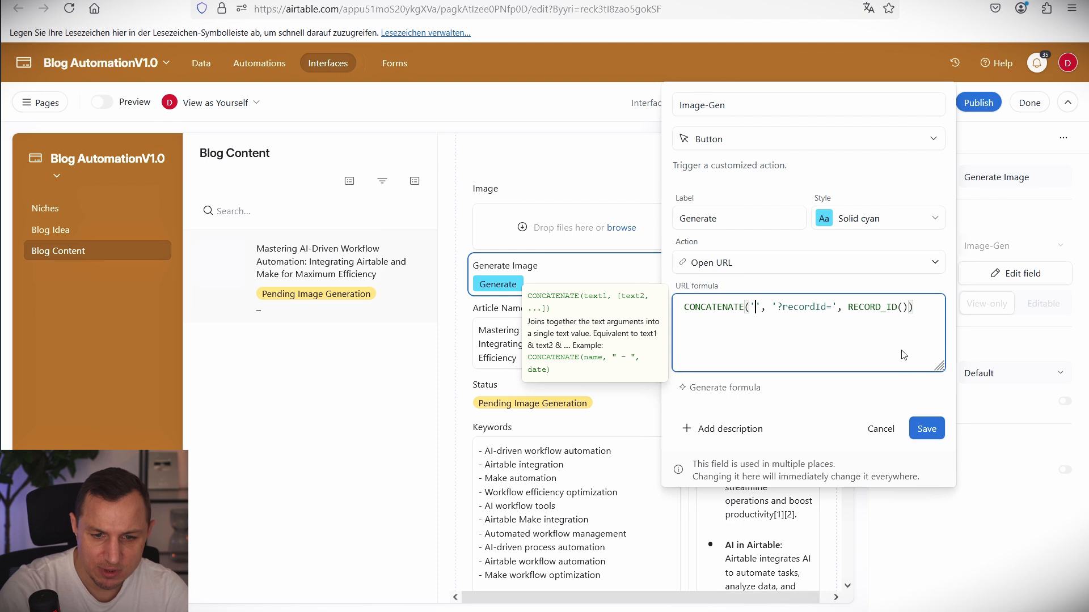
Paste the new Make webhook address between the formula's quotes and verify it against Make.
{"action": "left_click", "coordinate": [753, 315]}
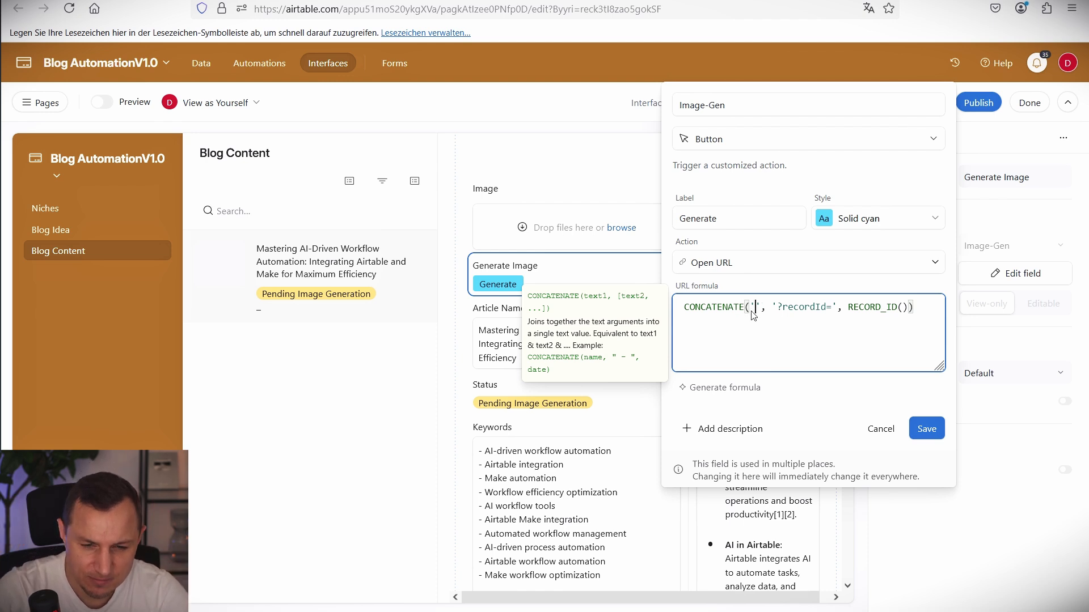
{"action": "right_click", "coordinate": [753, 312]}
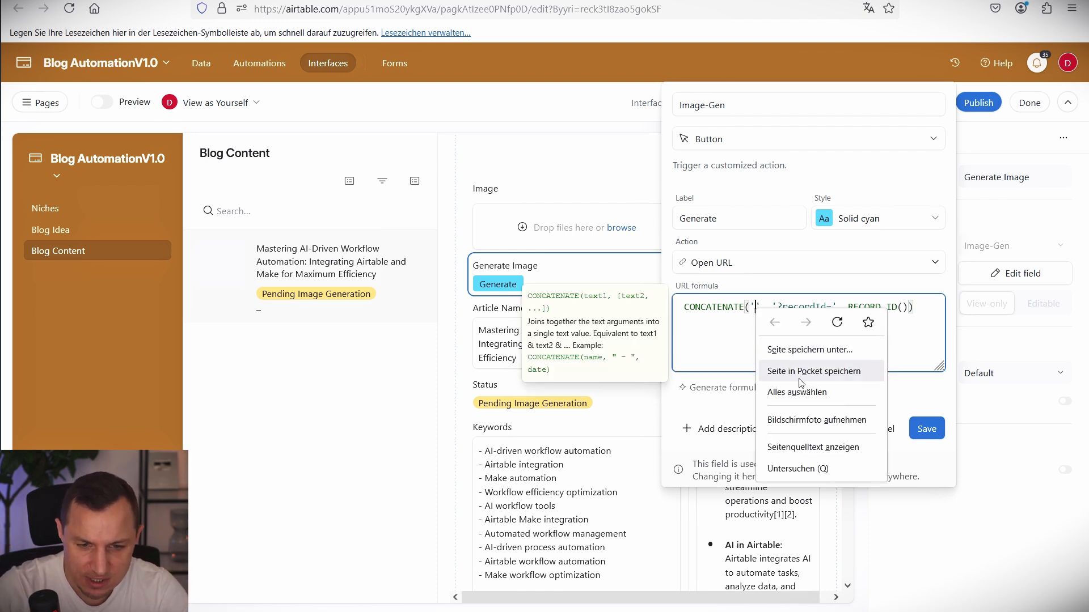
{"action": "key", "text": "Escape"}
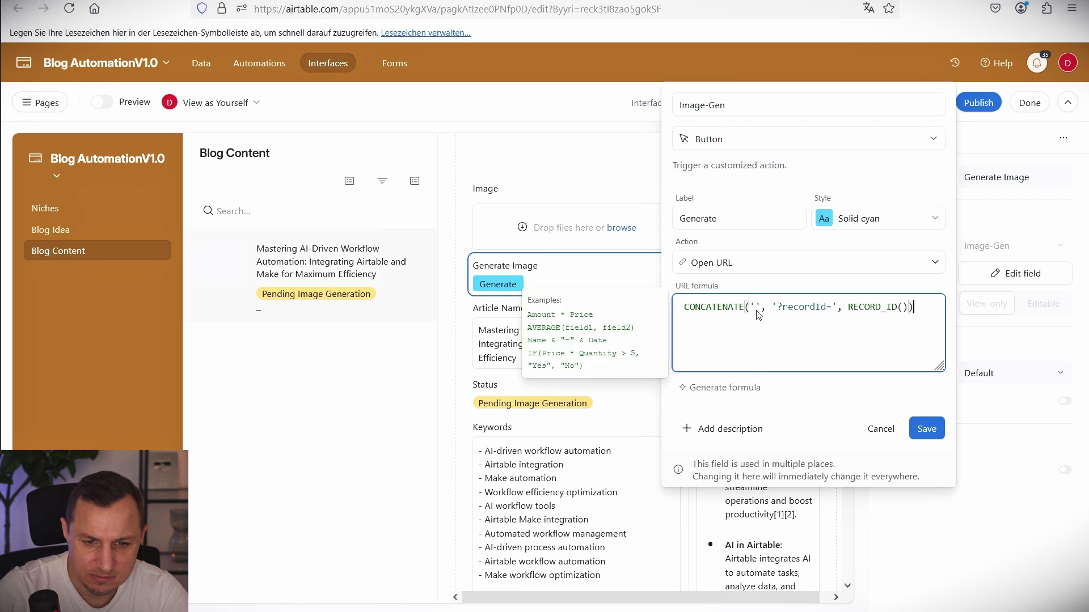
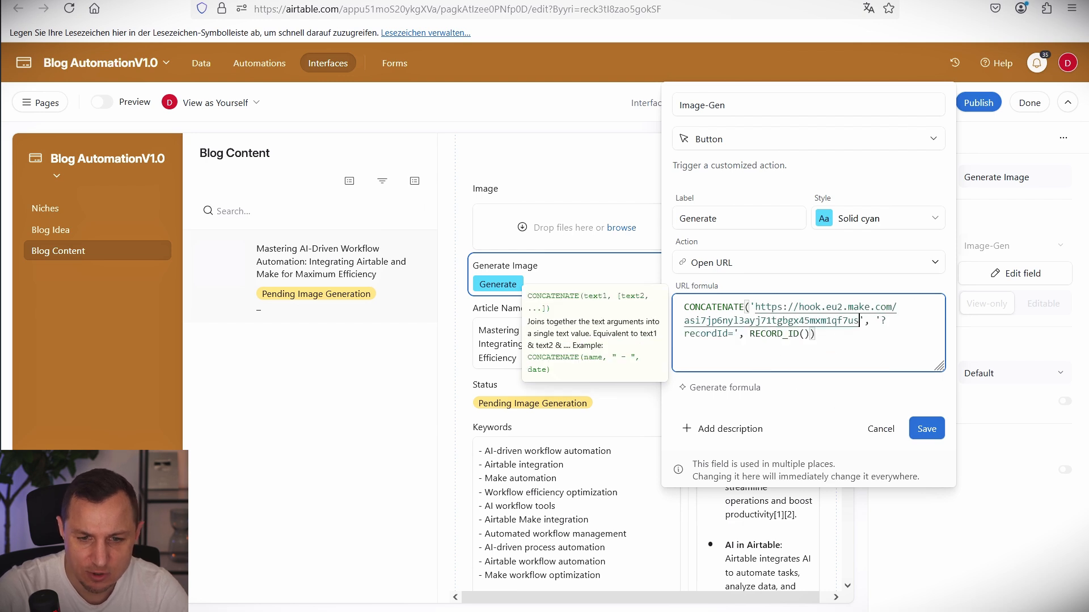
{"action": "key", "text": "ctrl+Tab"}
{"action": "triple_click", "coordinate": [817, 274]}
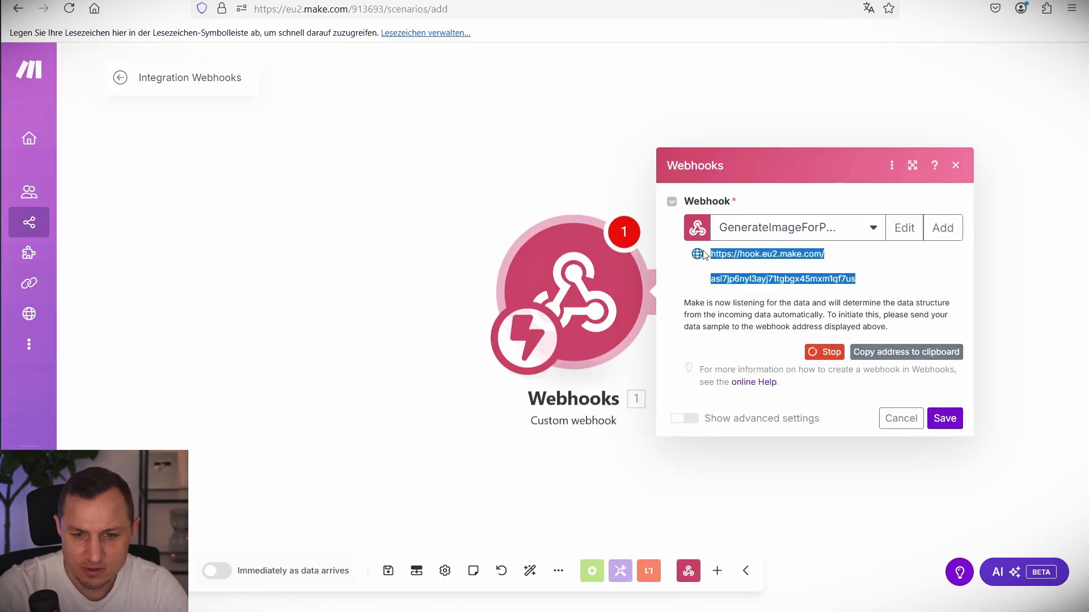
{"action": "key", "text": "ctrl+Tab"}
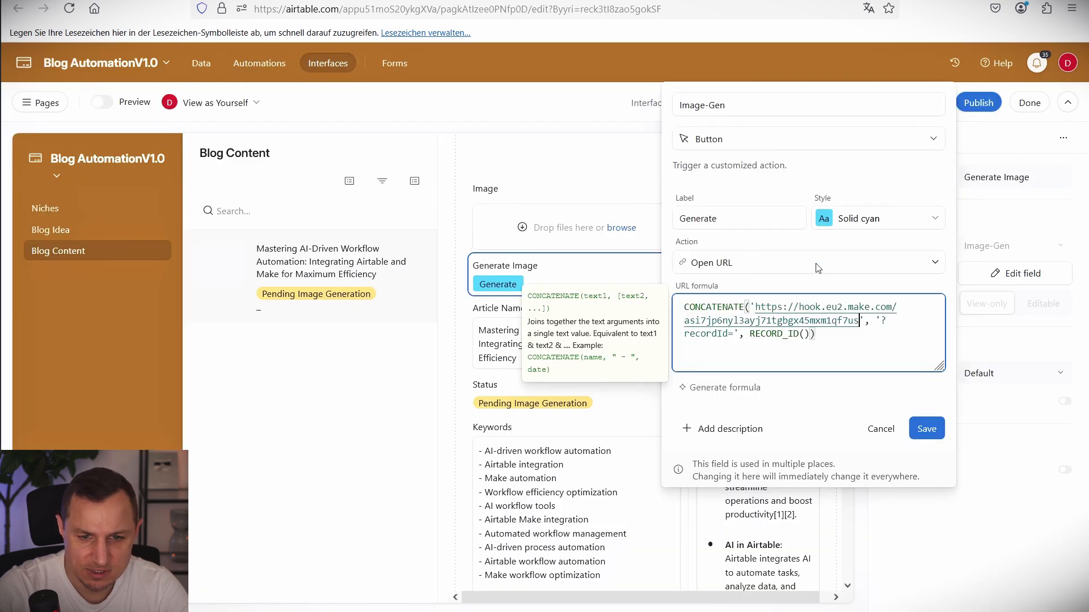
Save the updated URL formula, confirm the change, and publish the interface.
{"action": "left_click", "coordinate": [928, 426]}
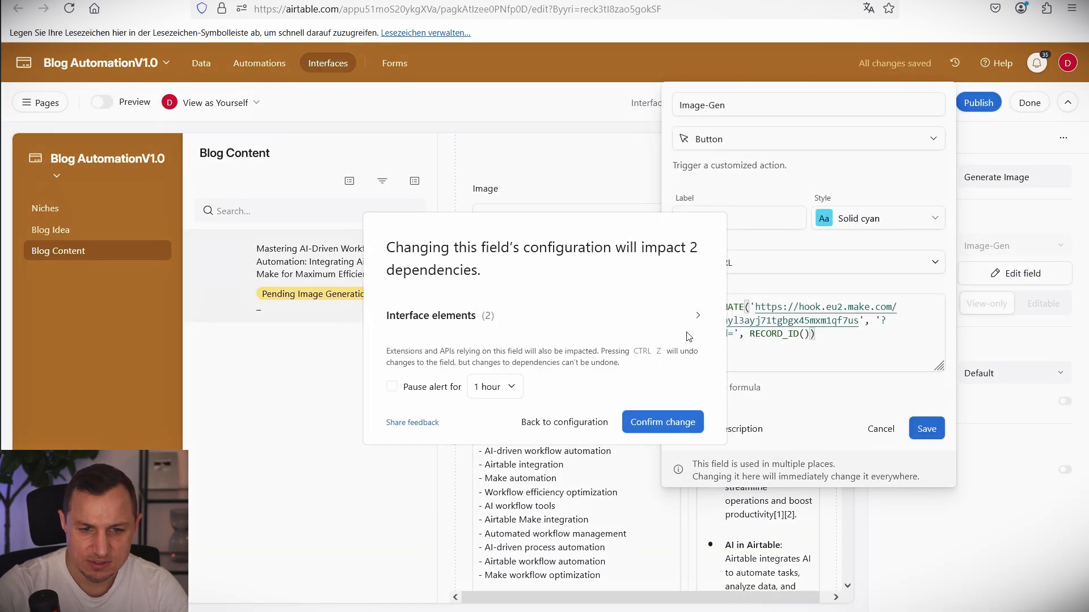
{"action": "left_click", "coordinate": [662, 423]}
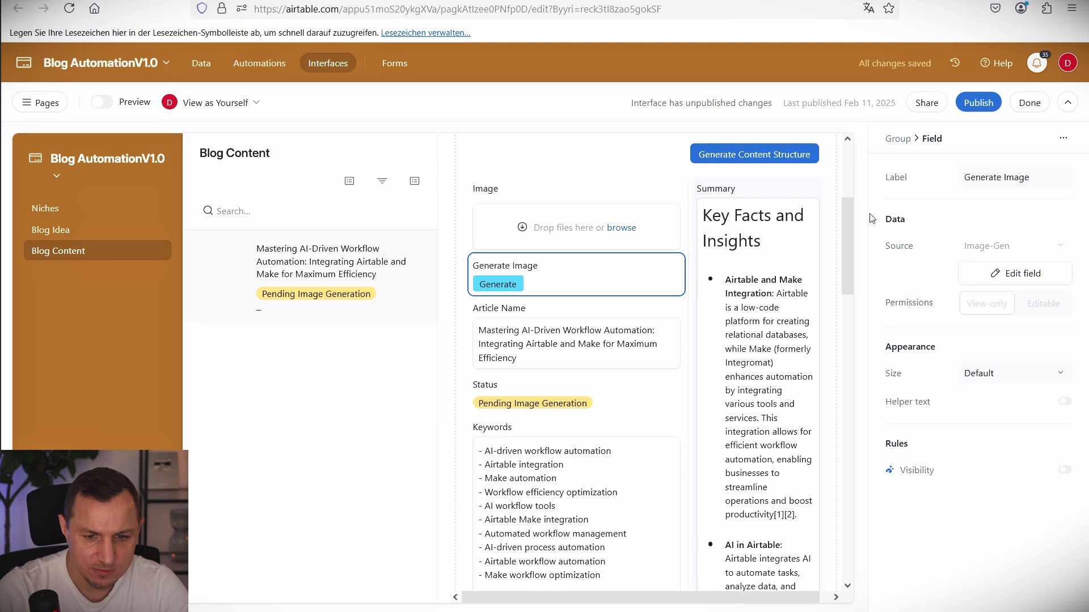
{"action": "left_click", "coordinate": [976, 101]}
Publish the updated Airtable interface and try its Generate Image button.
{"action": "left_click", "coordinate": [677, 410]}
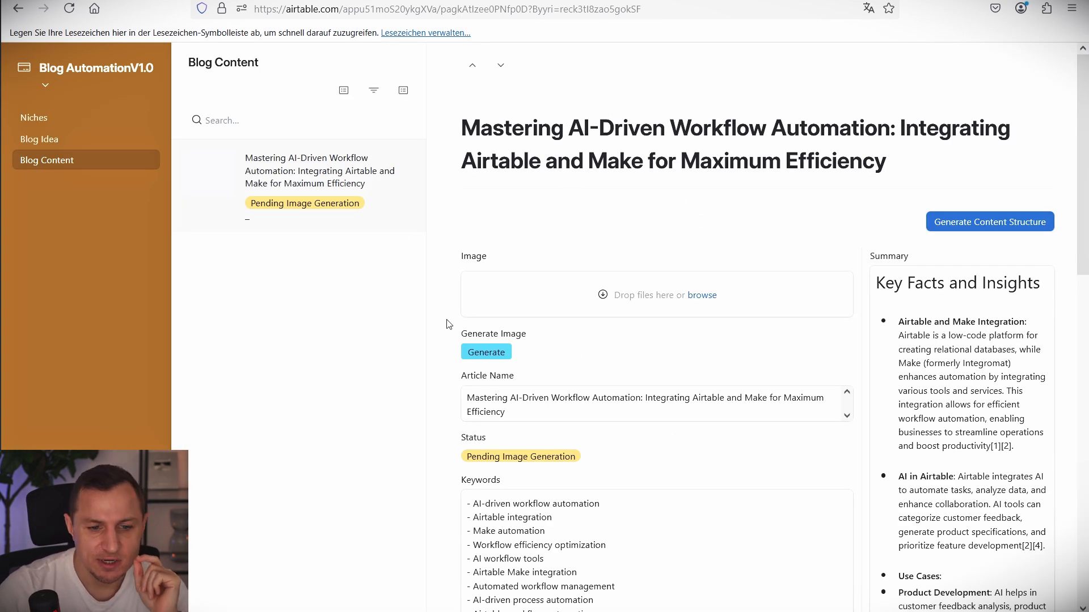
{"action": "mouse_move", "coordinate": [429, 316]}
{"action": "left_mouse_down"}
{"action": "mouse_move", "coordinate": [530, 348]}
{"action": "mouse_move", "coordinate": [564, 388]}
{"action": "left_mouse_up"}
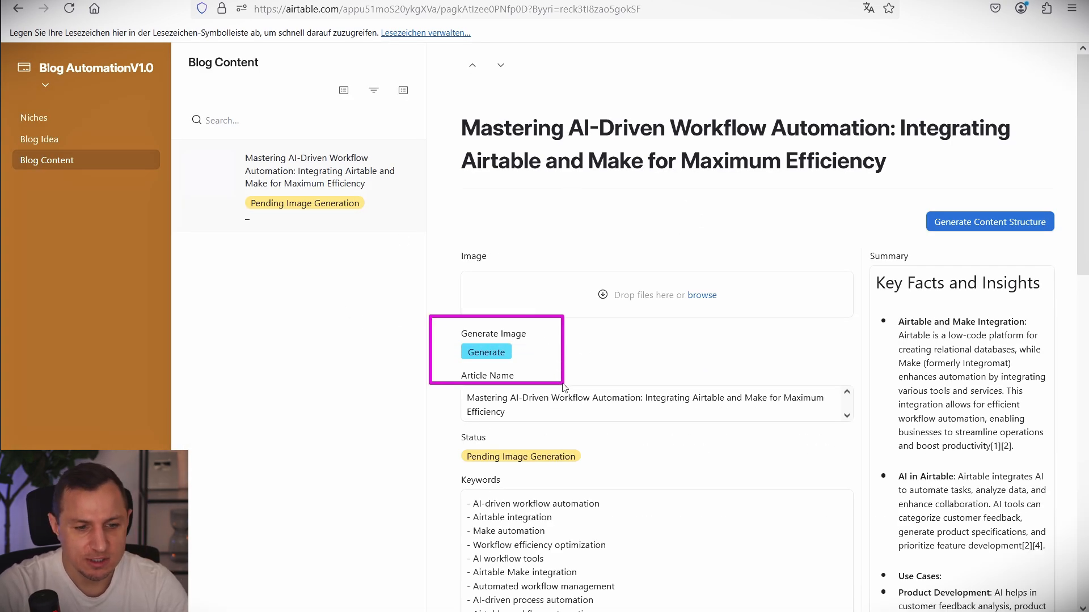
{"action": "left_click", "coordinate": [509, 355]}
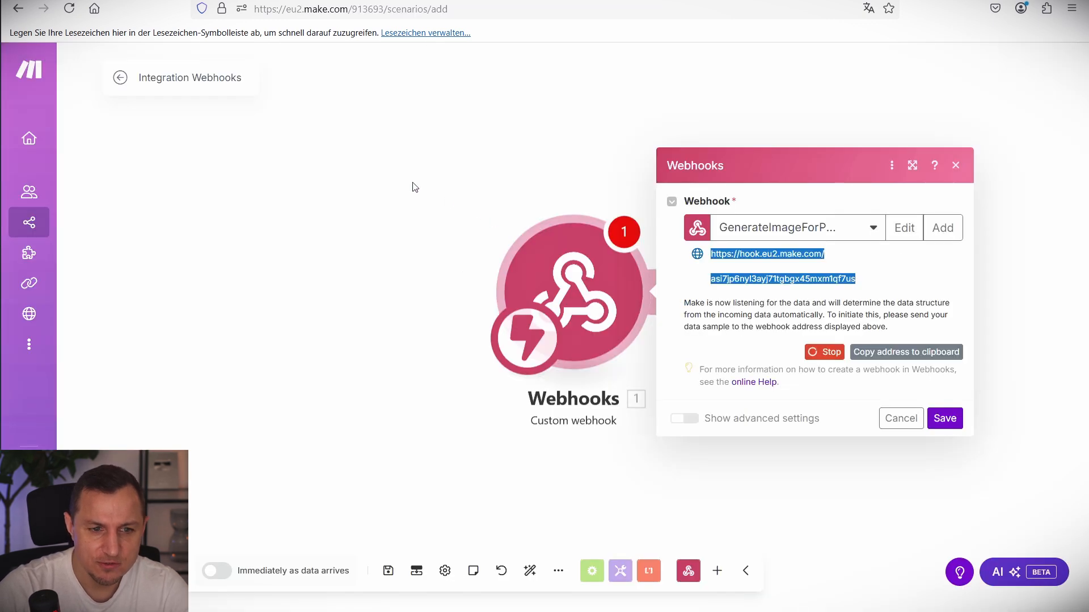
Save the Webhooks module and start a single Run once test of the scenario.
{"action": "mouse_move", "coordinate": [414, 187]}
{"action": "left_mouse_down"}
{"action": "mouse_move", "coordinate": [753, 454]}
{"action": "mouse_move", "coordinate": [702, 456]}
{"action": "left_mouse_up"}
{"action": "left_click", "coordinate": [540, 421]}
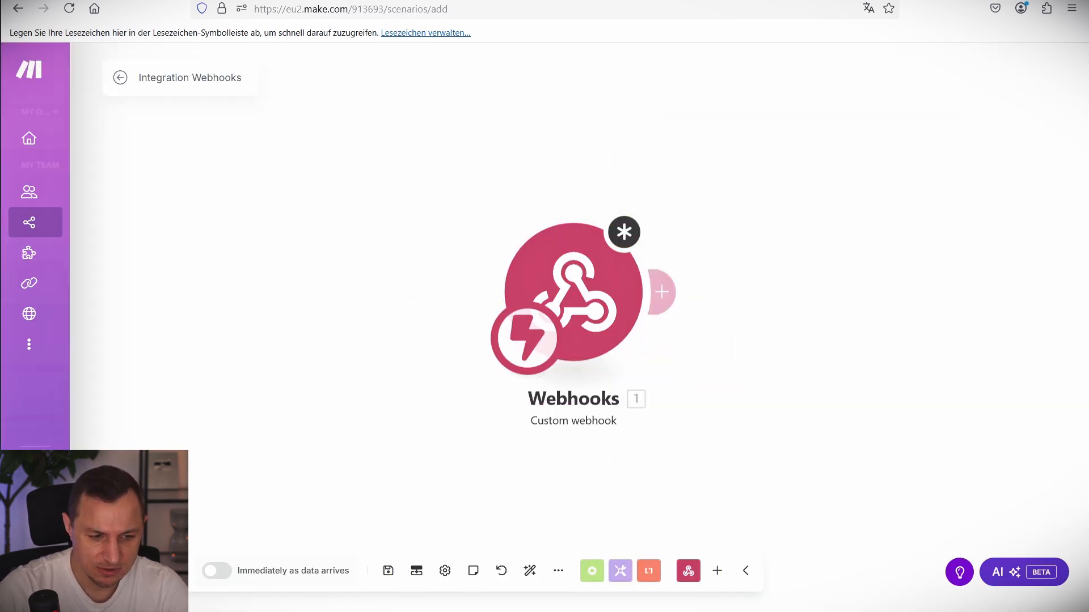
{"action": "left_click", "coordinate": [136, 571]}
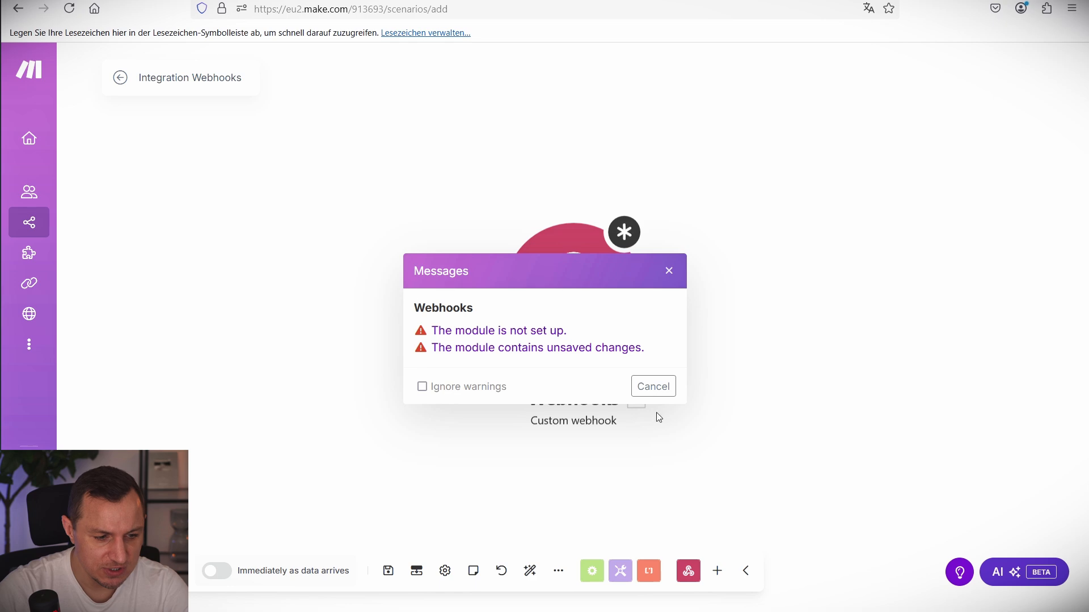
{"action": "left_click", "coordinate": [653, 388]}
{"action": "left_click", "coordinate": [944, 420]}
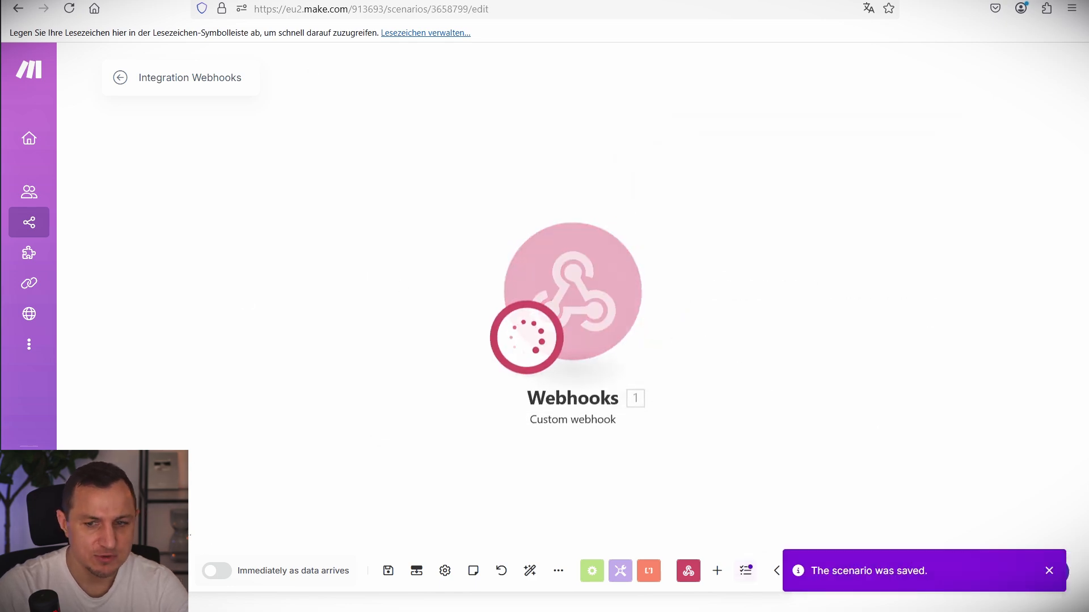
Trigger Generate on the Airtable Blog Content record and confirm the recordId in the webhook output.
{"action": "left_click", "coordinate": [285, 2]}
{"action": "left_click", "coordinate": [499, 352]}
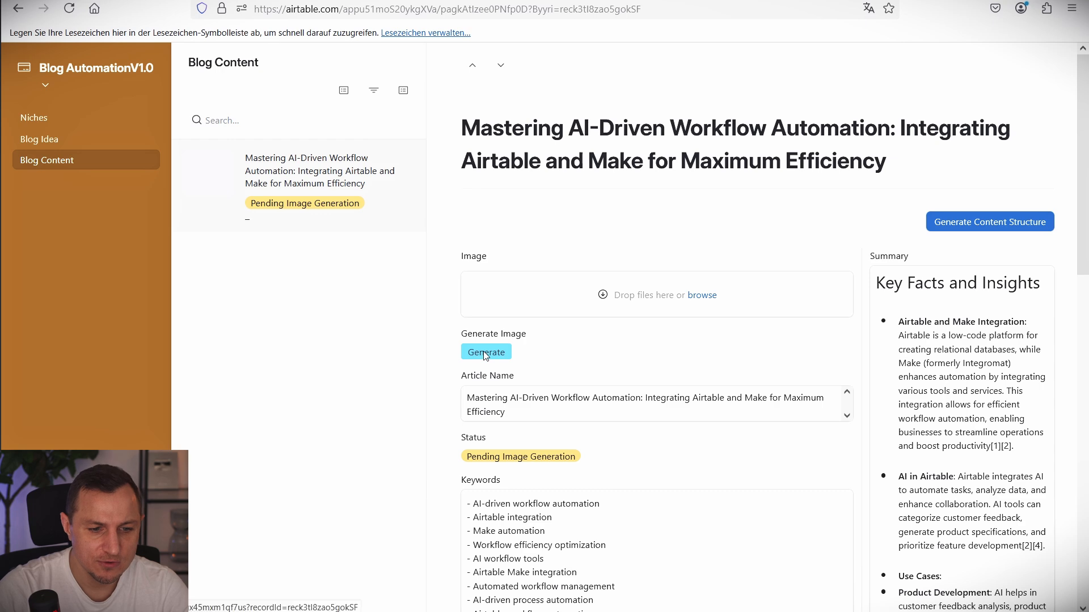
{"action": "left_click", "coordinate": [394, 2]}
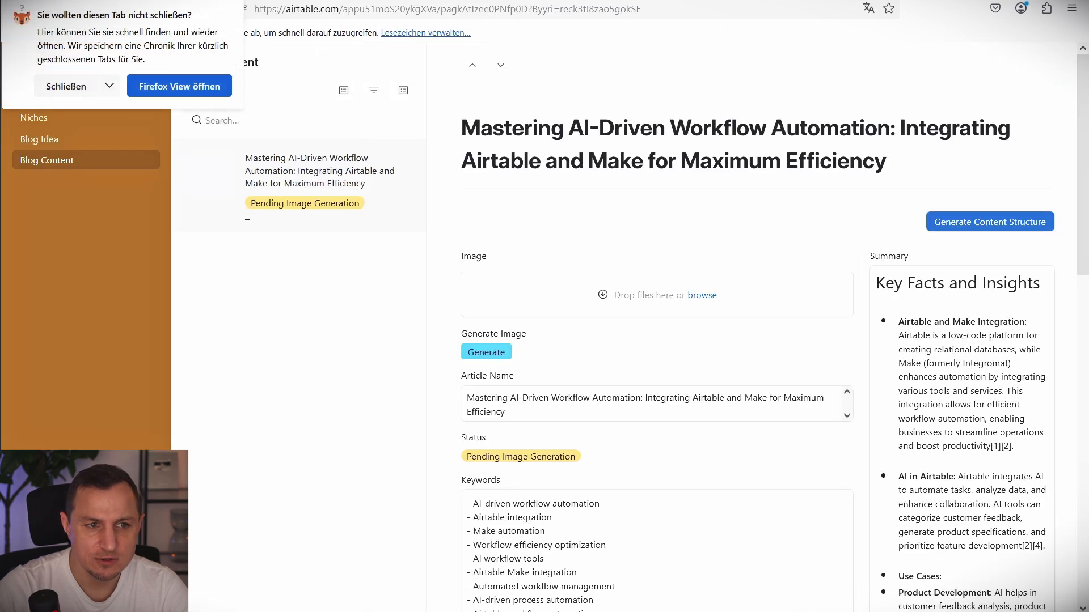
{"action": "left_click", "coordinate": [97, 1]}
{"action": "mouse_move", "coordinate": [767, 226]}
{"action": "left_mouse_down"}
{"action": "mouse_move", "coordinate": [904, 244]}
{"action": "mouse_move", "coordinate": [909, 255]}
{"action": "left_mouse_up"}
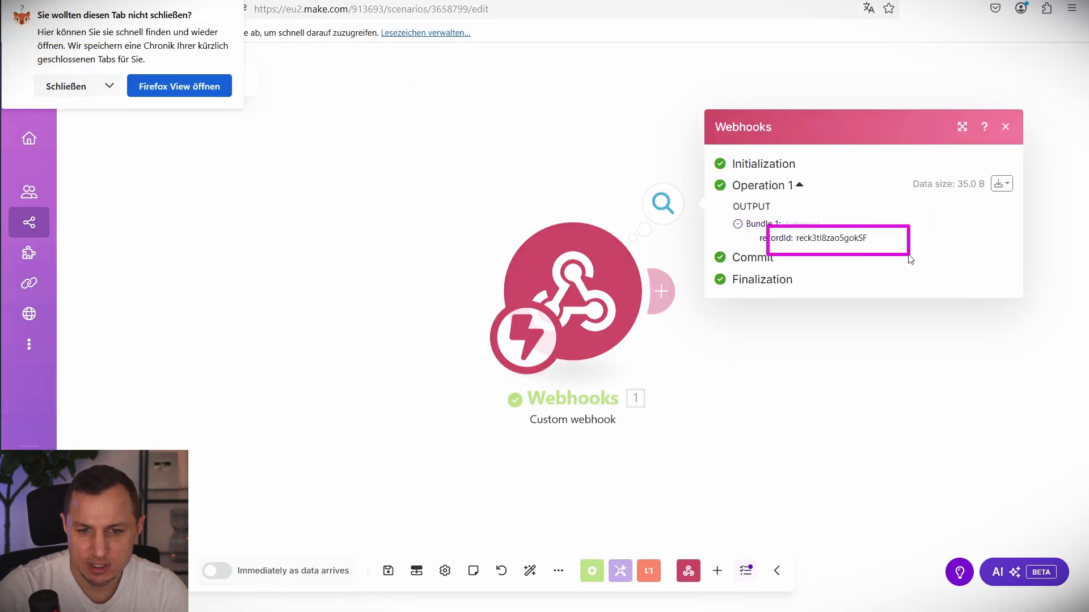
{"action": "left_click", "coordinate": [54, 85]}
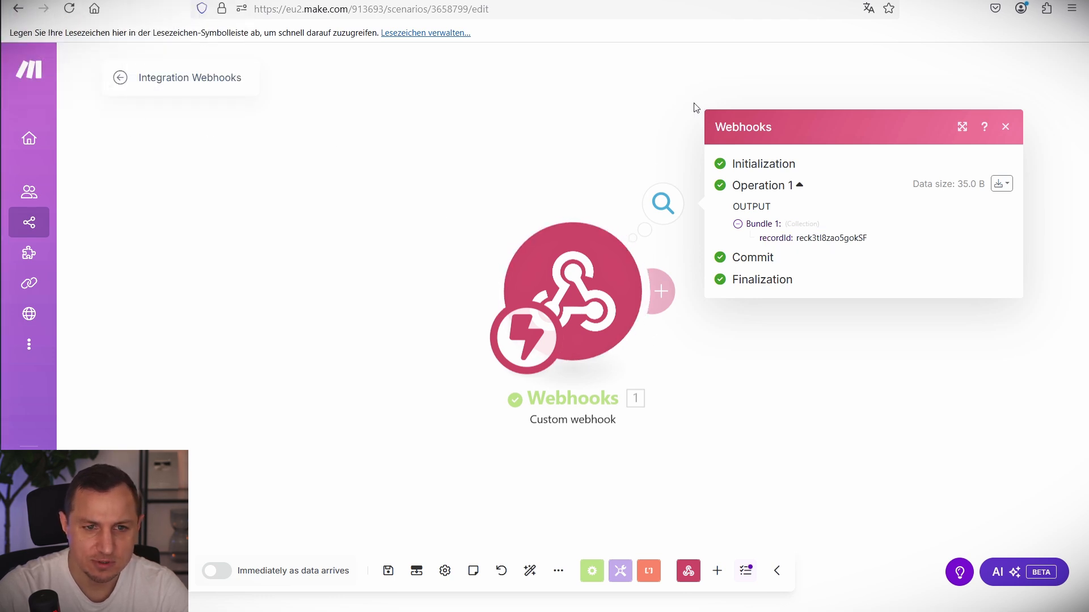
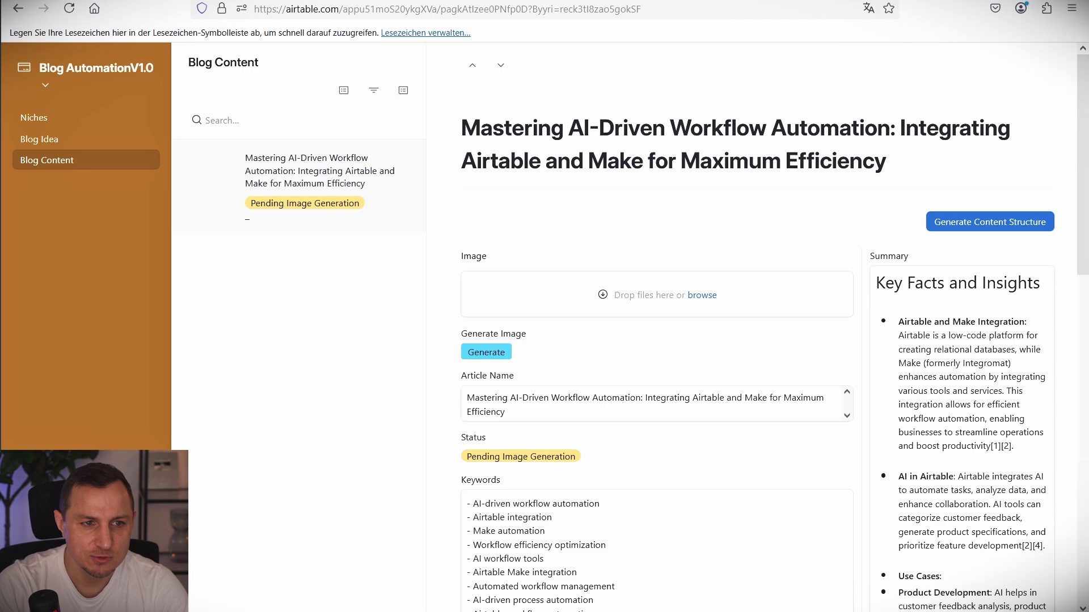
Open the interface in edit mode and turn on Require confirmation for the Generate Content Structure button.
{"action": "left_click", "coordinate": [117, 78]}
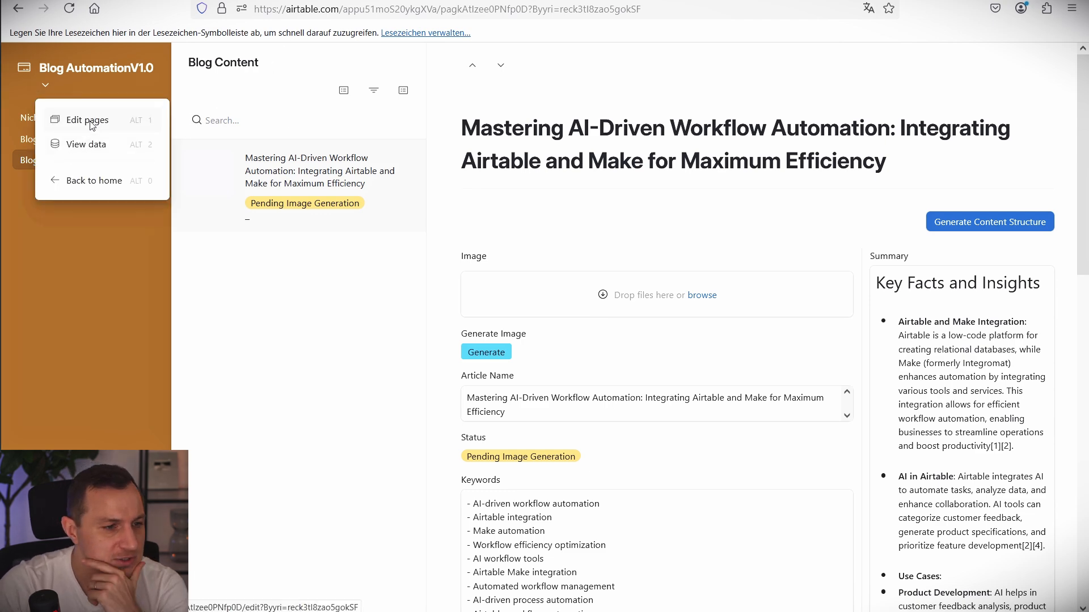
{"action": "right_click", "coordinate": [89, 124]}
{"action": "left_click", "coordinate": [88, 121]}
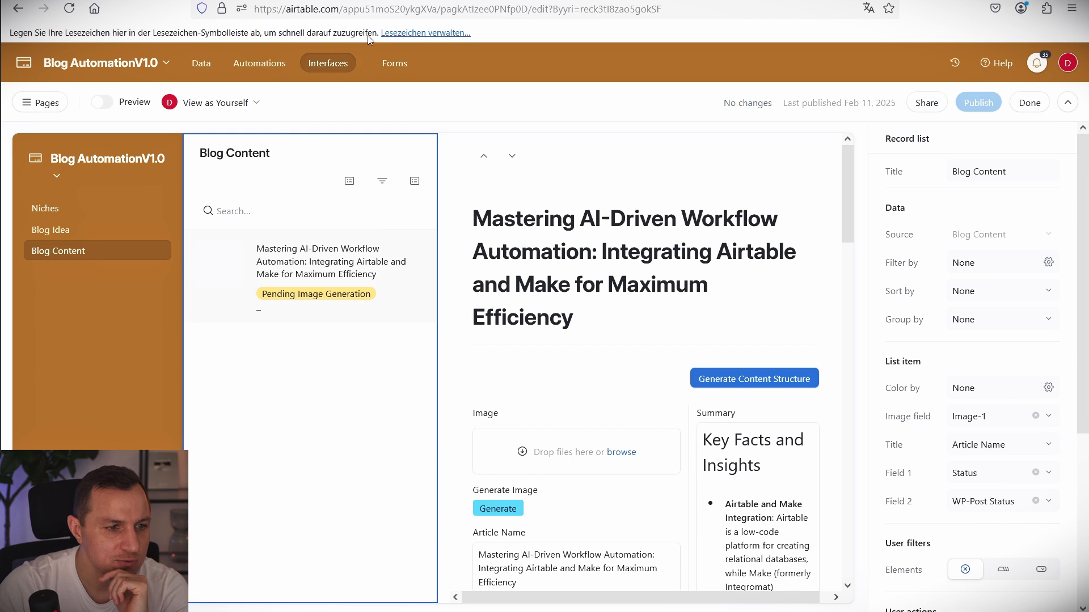
{"action": "left_click", "coordinate": [767, 370]}
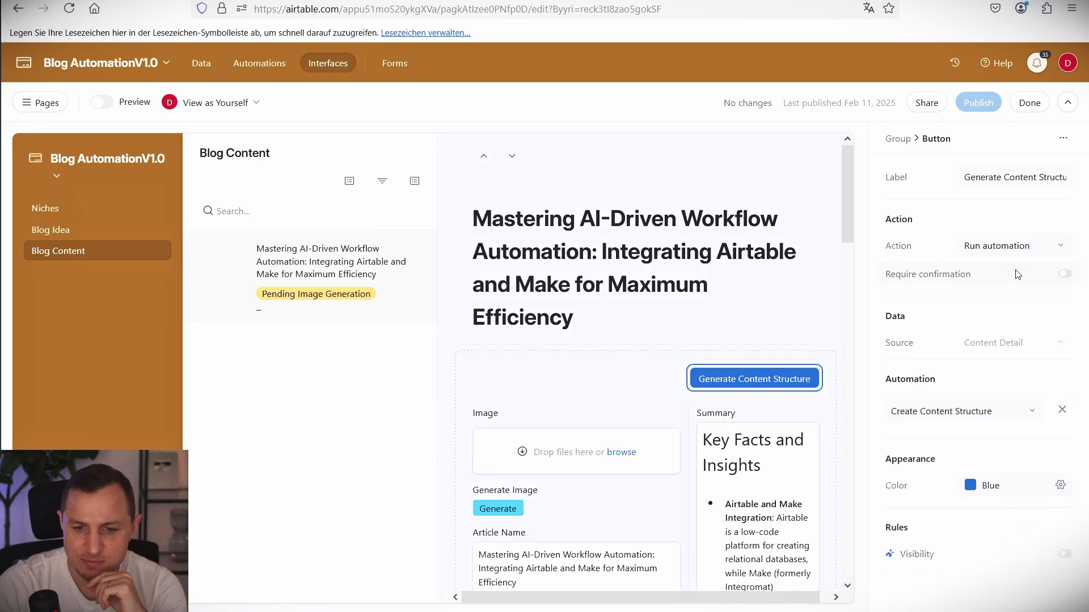
{"action": "left_click", "coordinate": [1066, 277]}
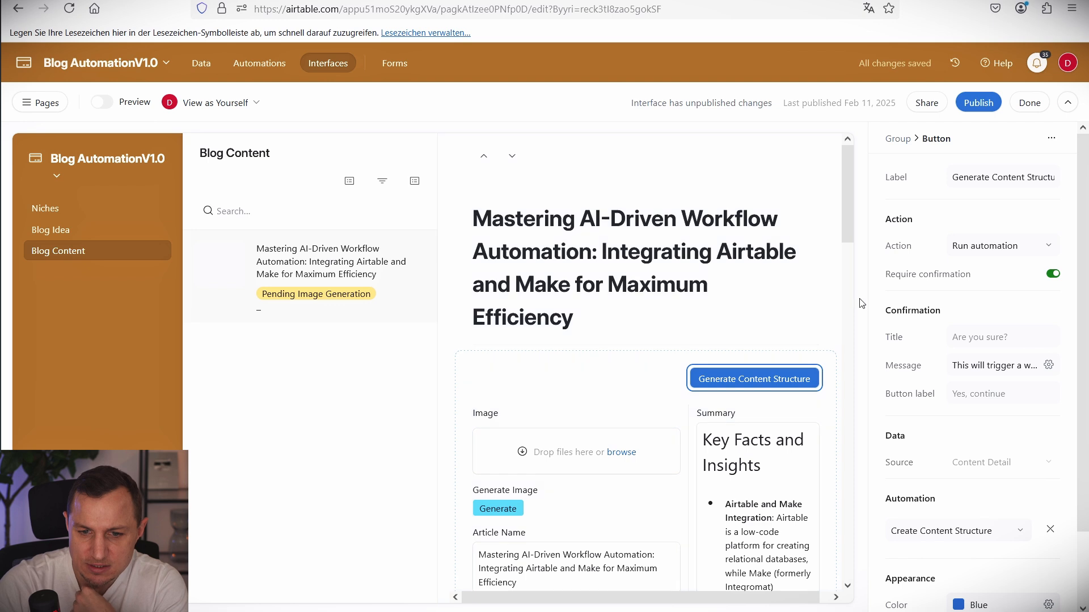
Set the confirmation title to 'Make sure to not click generate image before you clicked this button'.
{"action": "left_click", "coordinate": [973, 337]}
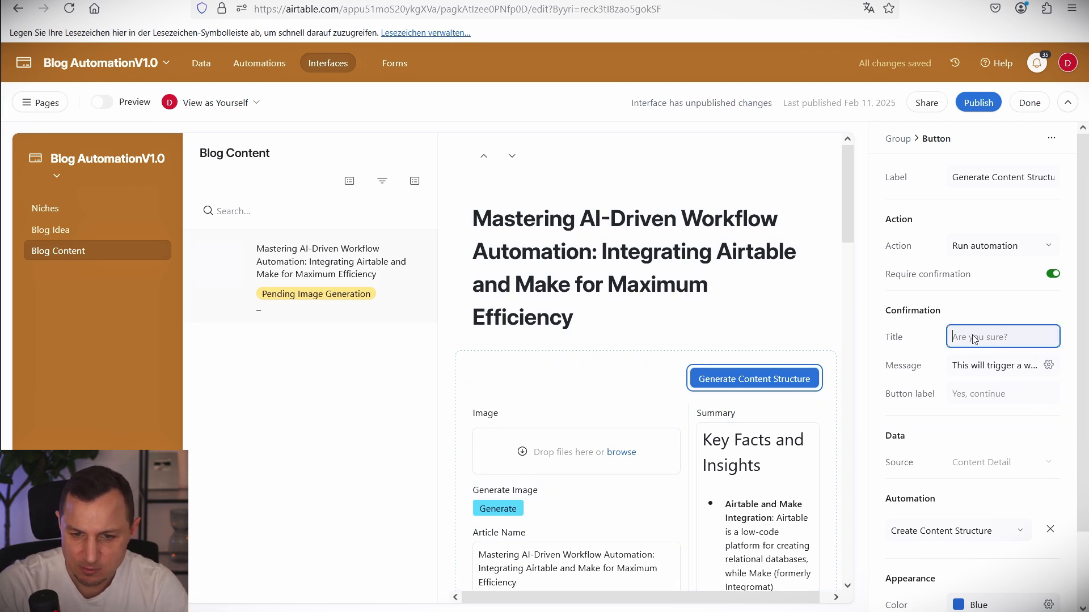
{"action": "left_click", "coordinate": [978, 366]}
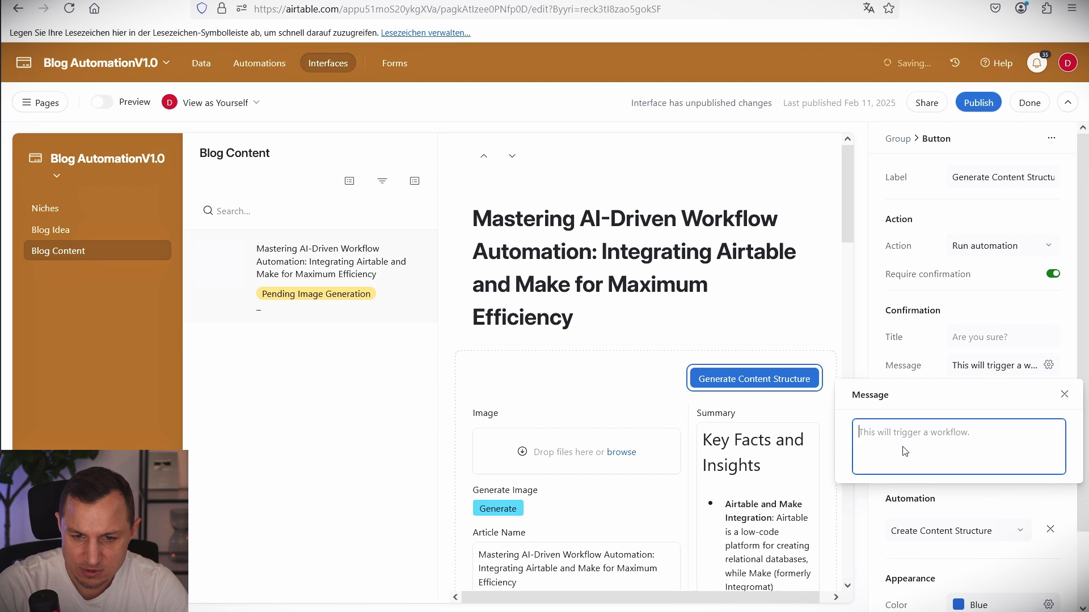
{"action": "left_click", "coordinate": [978, 347]}
{"action": "left_click", "coordinate": [995, 338]}
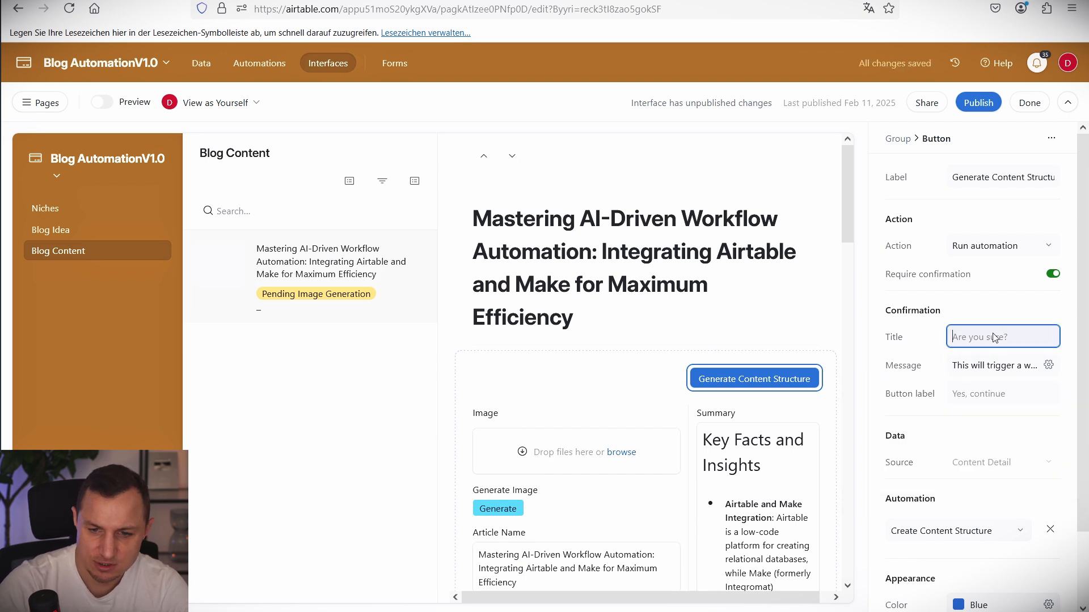
{"action": "type", "text": "Make sure to"}
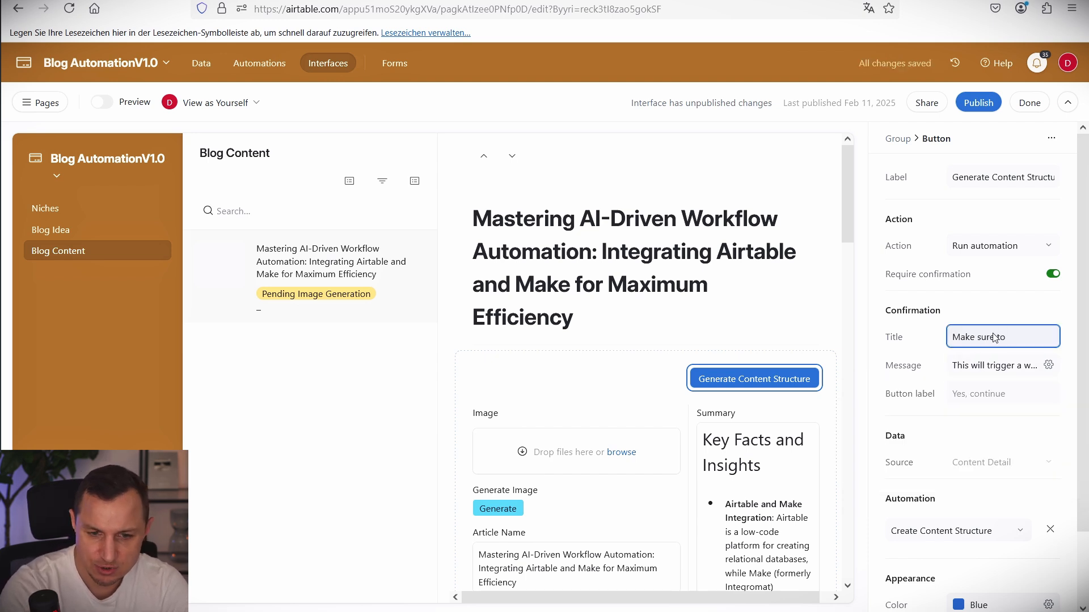
{"action": "type", "text": " not click genera"}
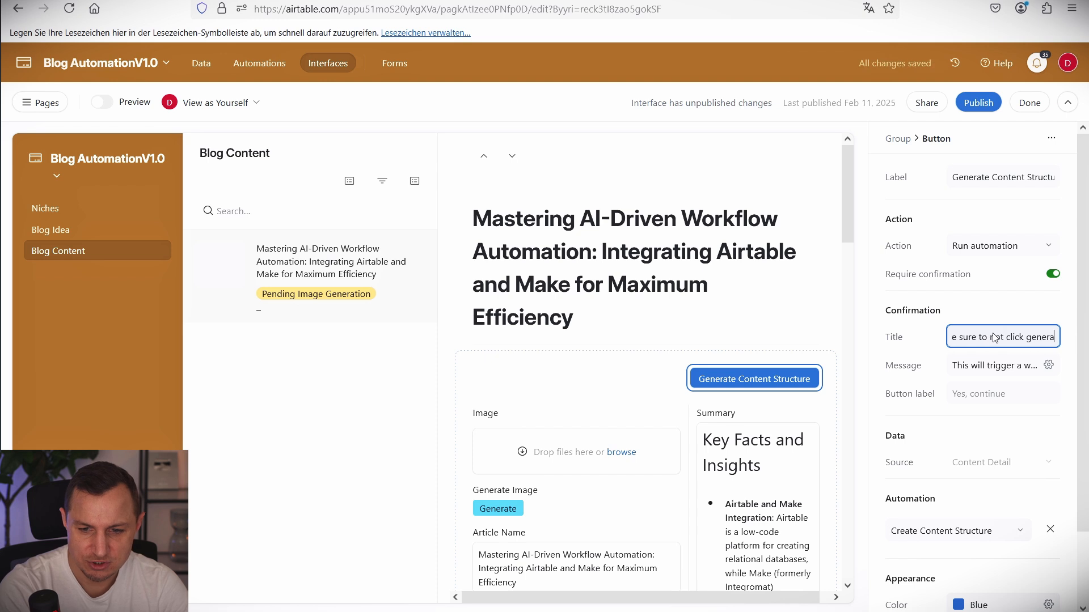
{"action": "type", "text": "te image before"}
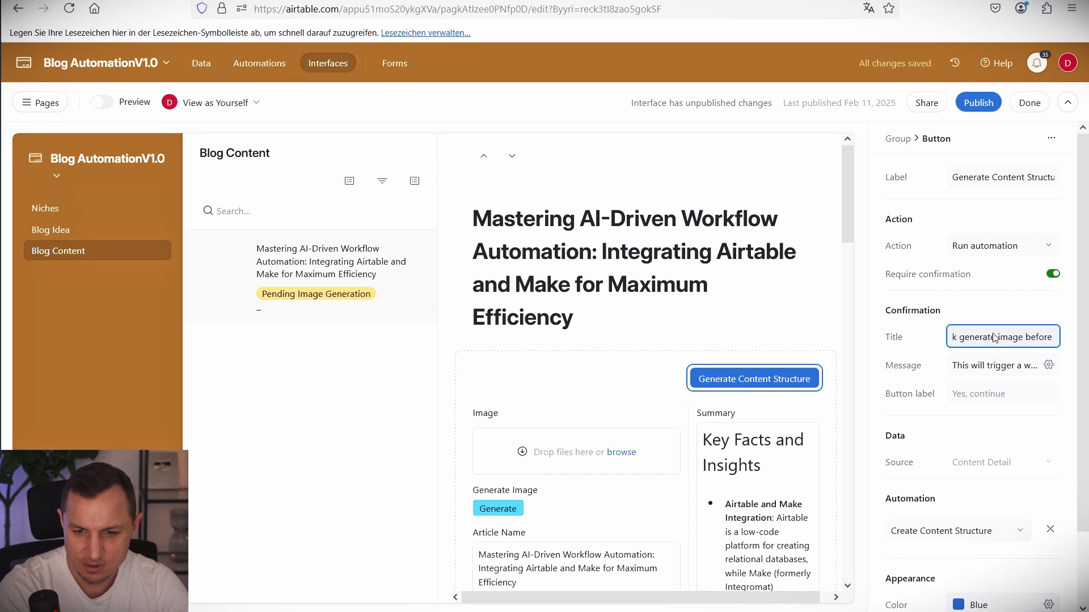
{"action": "type", "text": " you clicked this button"}
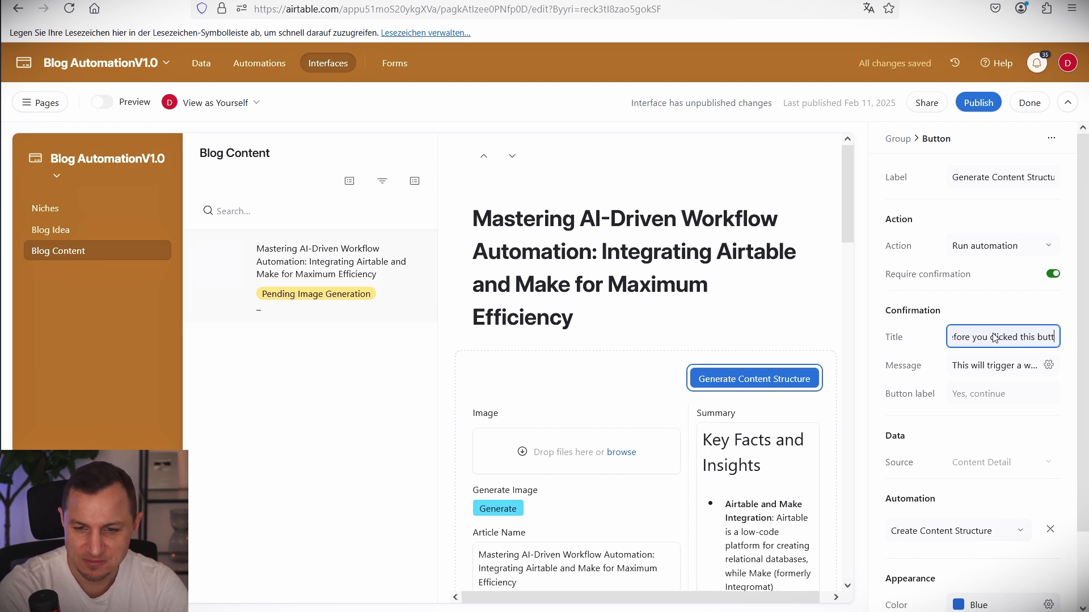
Write the confirmation message 'This is my confirmation message'.
{"action": "left_click", "coordinate": [977, 366]}
{"action": "type", "text": "T"}
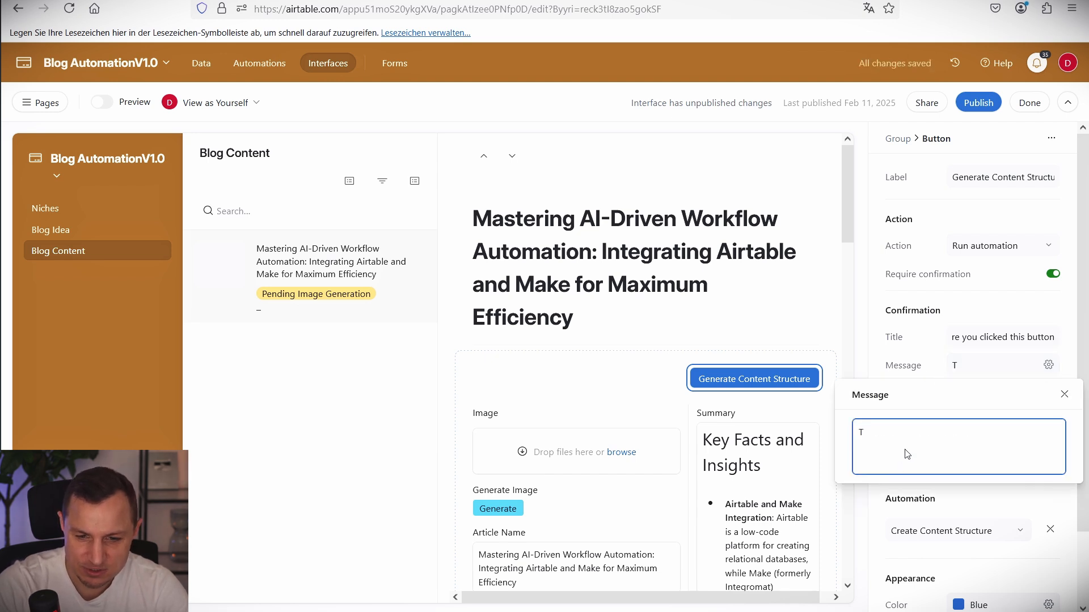
{"action": "type", "text": "his is my trigger "}
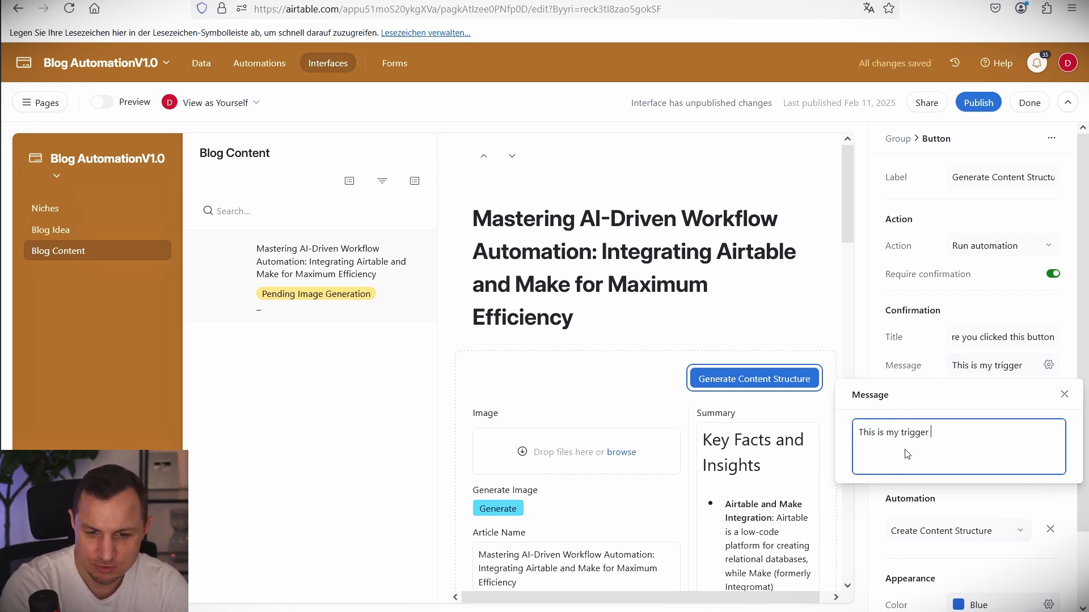
{"action": "type", "text": "mess"}
{"action": "key", "text": "BackSpace"}
{"action": "key", "text": "BackSpace"}
{"action": "key", "text": "BackSpace"}
{"action": "key", "text": "BackSpace"}
{"action": "key", "text": "BackSpace"}
{"action": "type", "text": "mes"}
{"action": "key", "text": "BackSpace"}
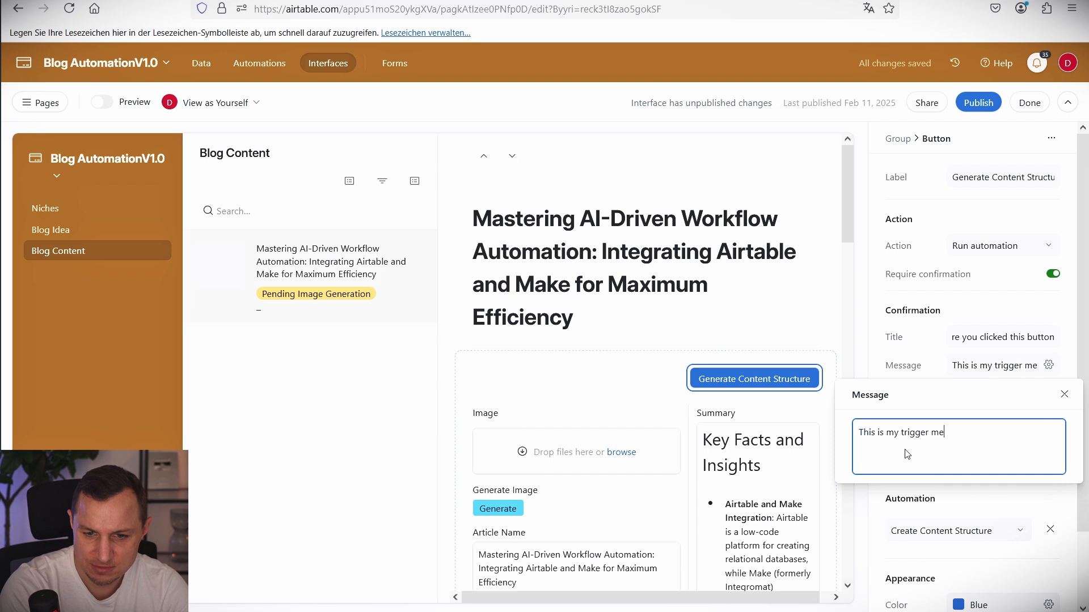
{"action": "key", "text": "BackSpace"}
{"action": "key", "text": "BackSpace"}
{"action": "key", "text": "BackSpace"}
{"action": "type", "text": "c"}
{"action": "key", "text": "ctrl+BackSpace"}
{"action": "type", "text": "confirmati"}
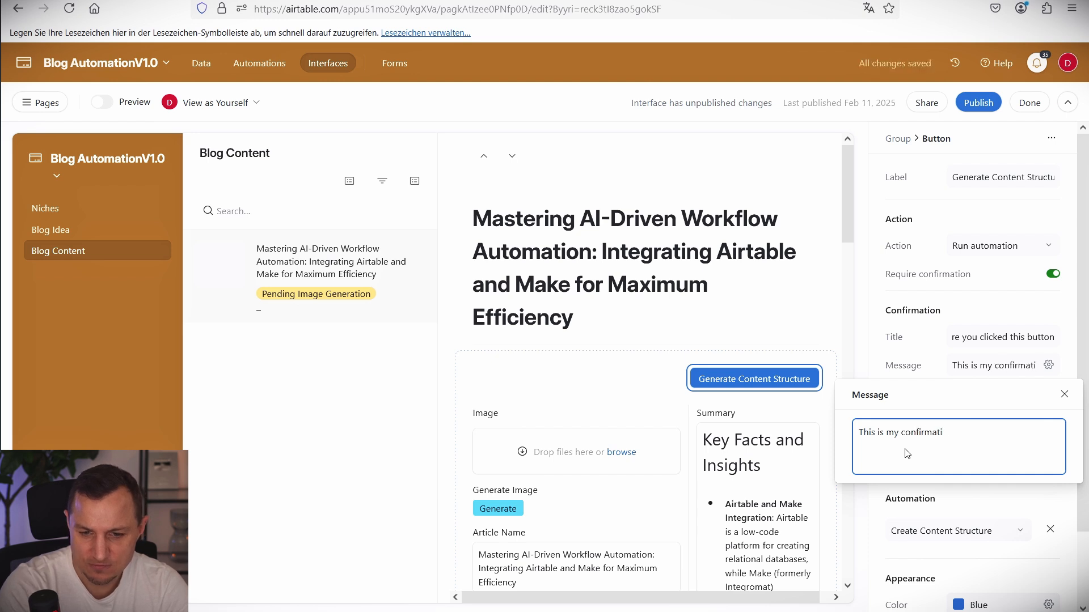
{"action": "type", "text": "on message"}
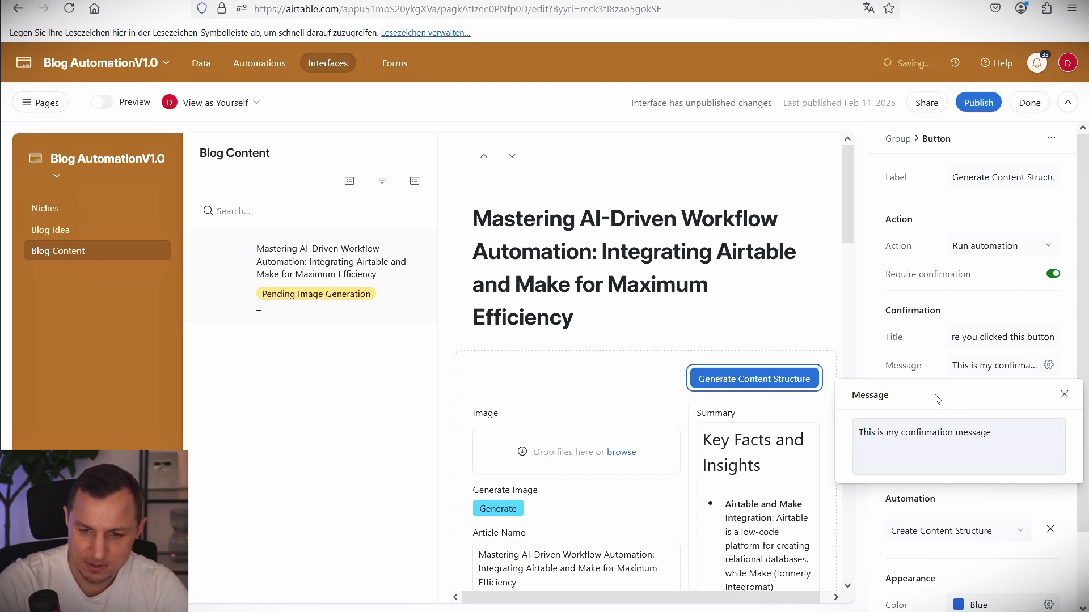
Set the confirm button label to 'YES! I am not going to screw u'.
{"action": "left_click", "coordinate": [1063, 395]}
{"action": "left_click", "coordinate": [989, 399]}
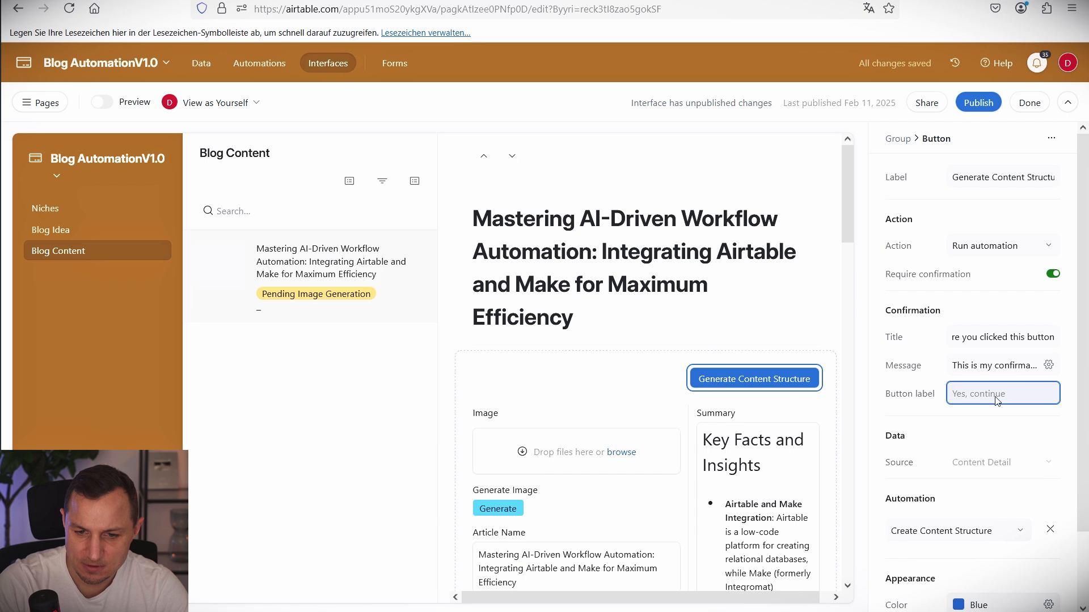
{"action": "type", "text": "YES"}
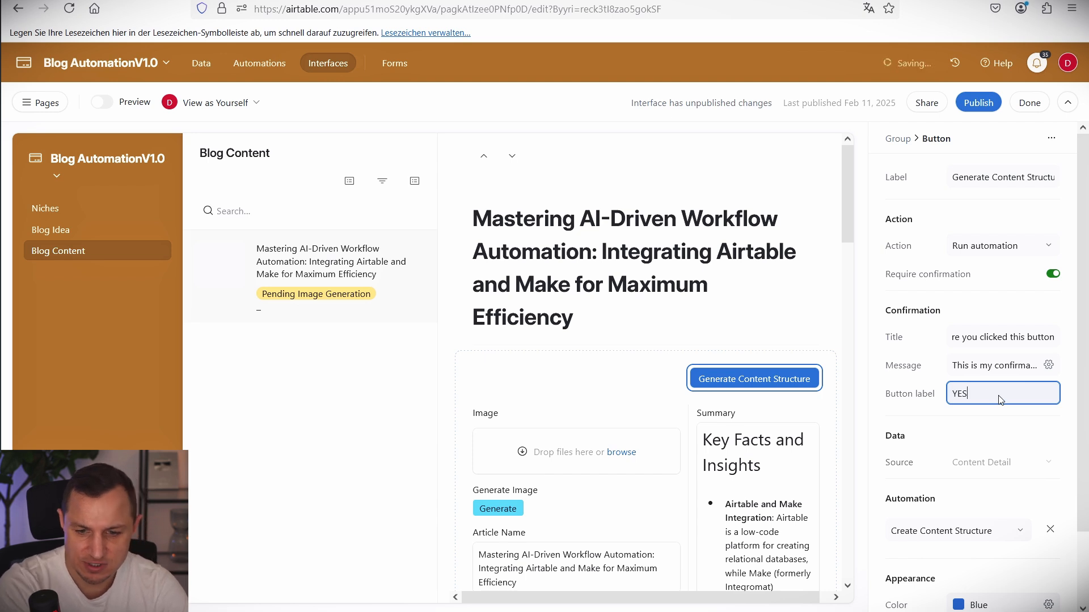
{"action": "type", "text": "! I a"}
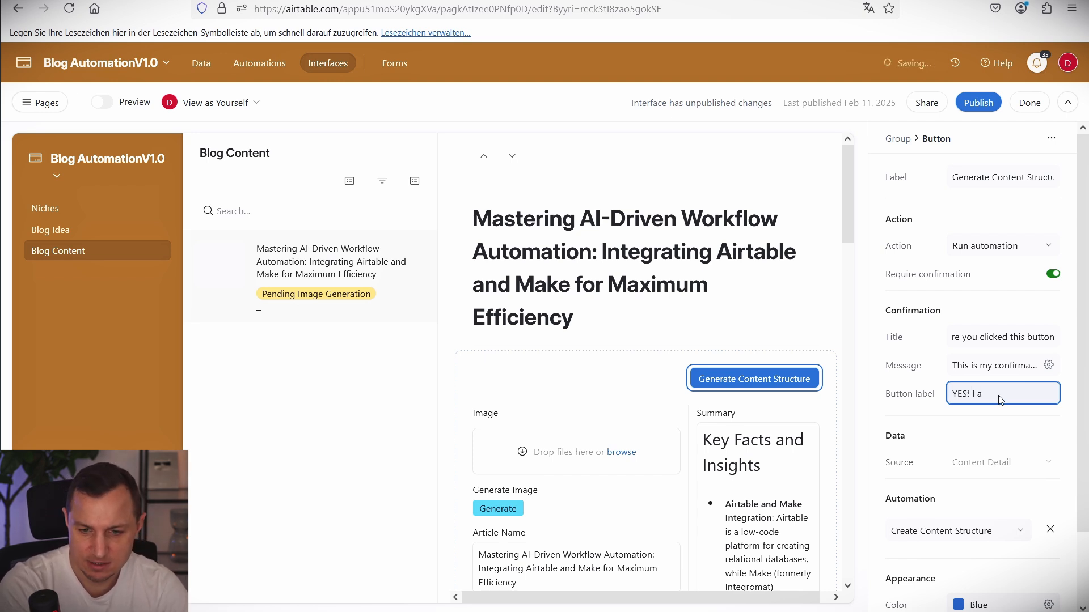
{"action": "type", "text": "m not goi"}
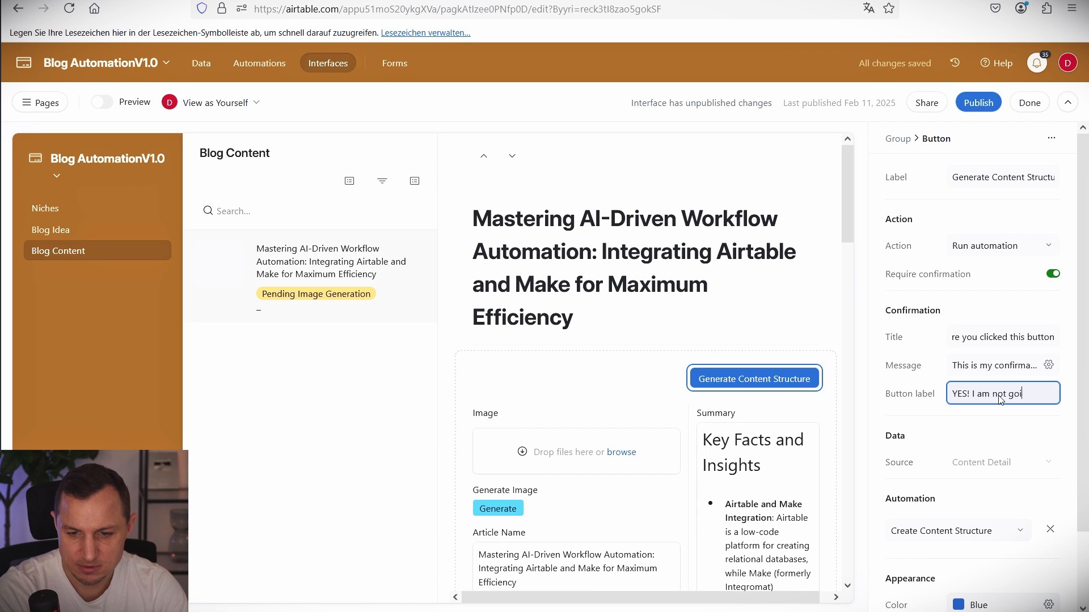
{"action": "type", "text": "ng to screw u"}
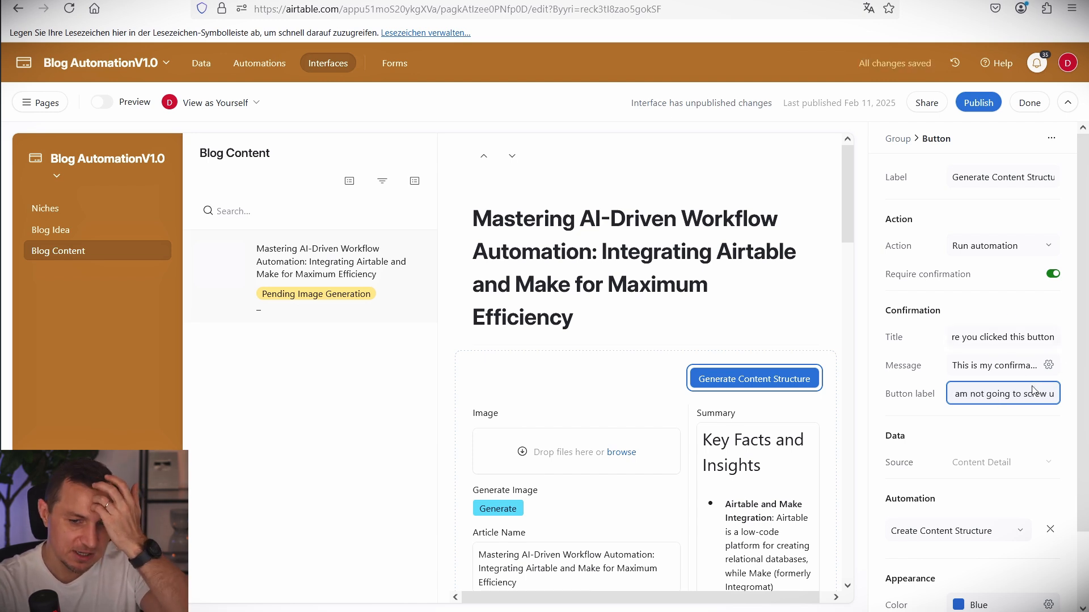
{"action": "left_click", "coordinate": [977, 103]}
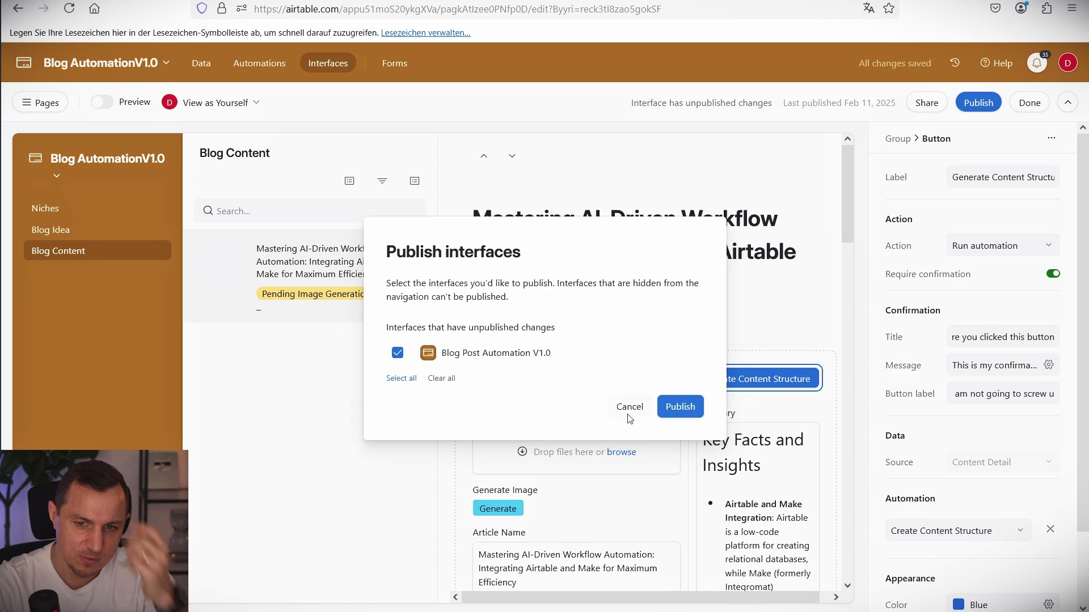
Publish the interface, then test Generate Content Structure and dismiss its confirmation prompt.
{"action": "left_click", "coordinate": [680, 406]}
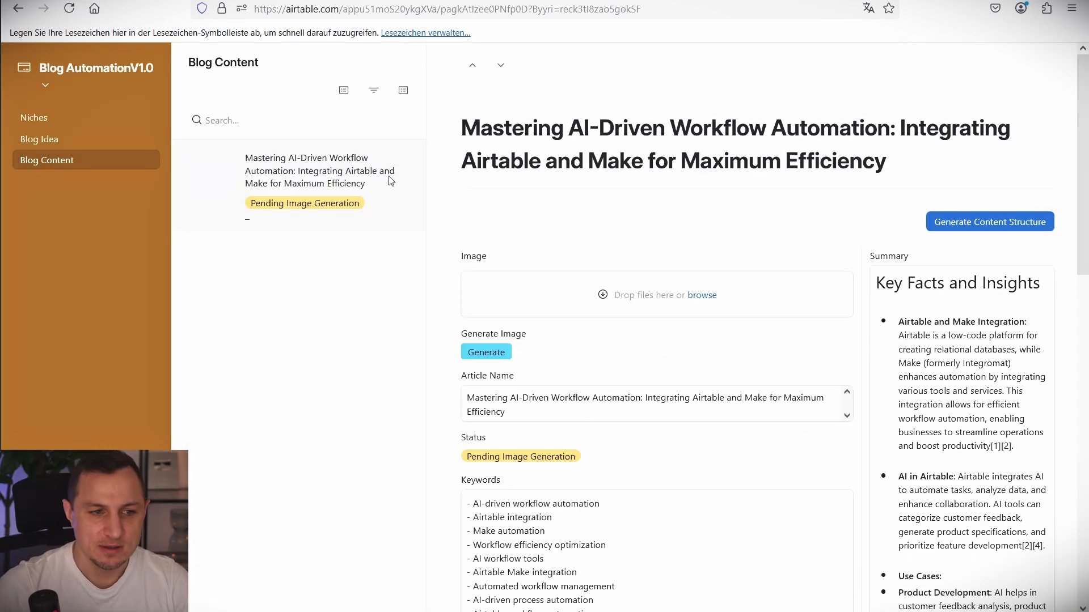
{"action": "left_click", "coordinate": [962, 225]}
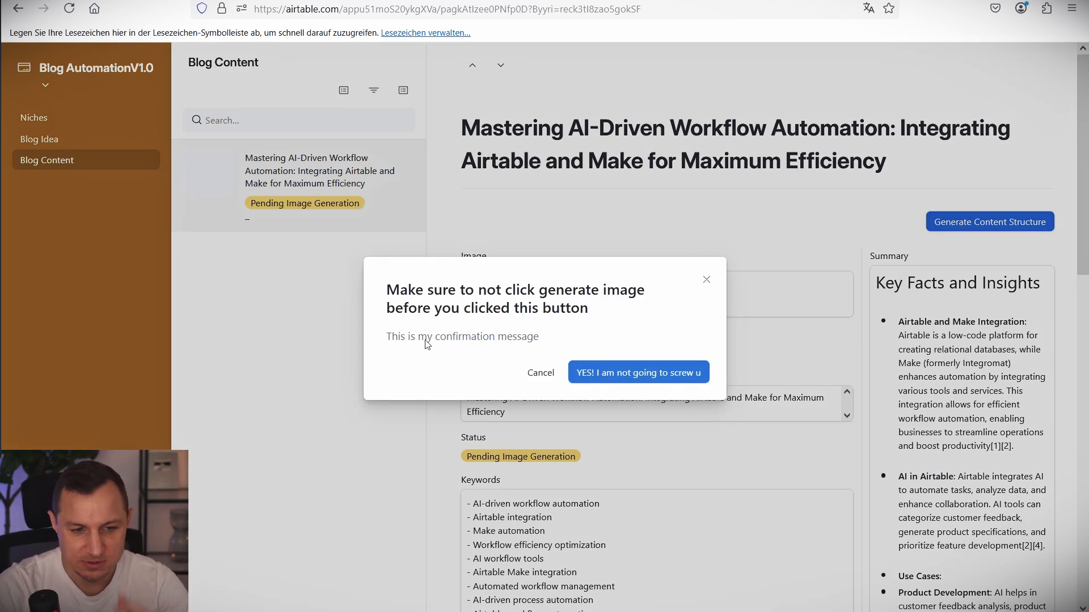
{"action": "left_click", "coordinate": [706, 280]}
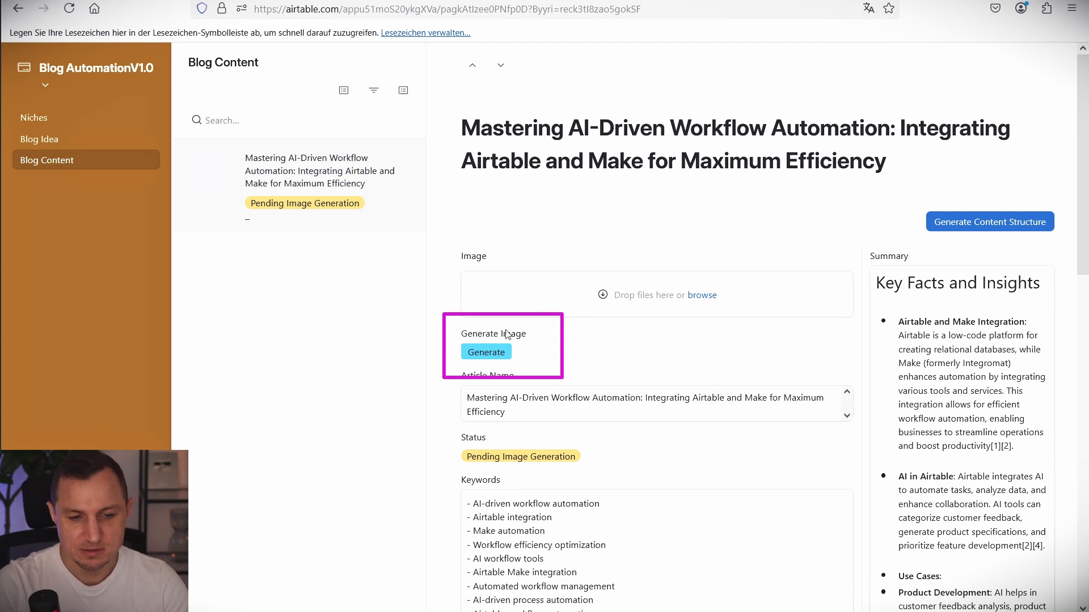
{"action": "scroll", "coordinate": [698, 303], "scroll_direction": "down", "scroll_amount": 3}
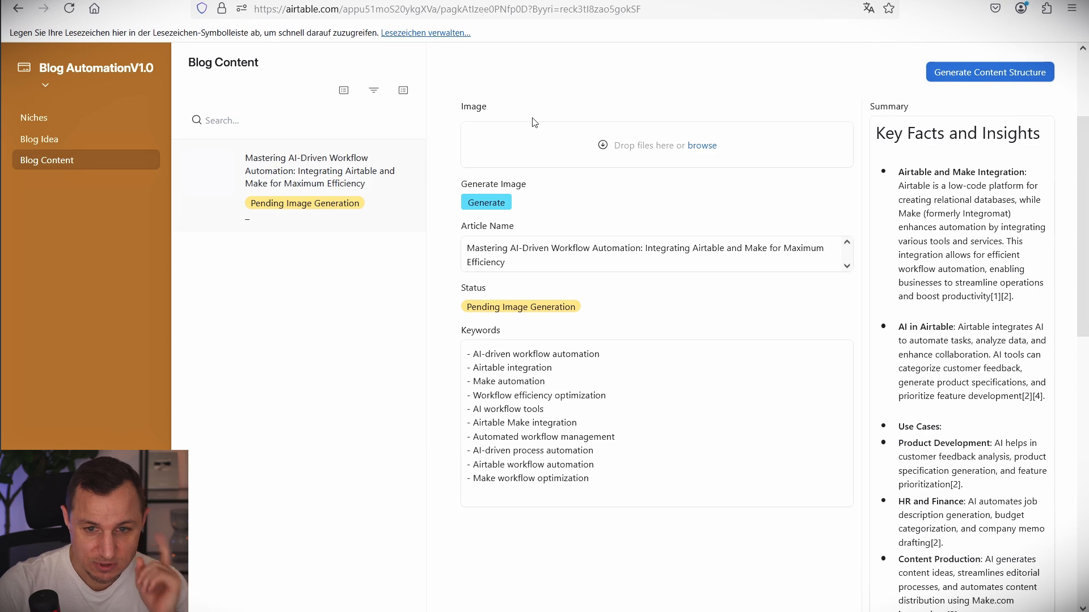
Rename the webhook scenario with the copied name followed by YT.
{"action": "key", "text": "ctrl+Tab"}
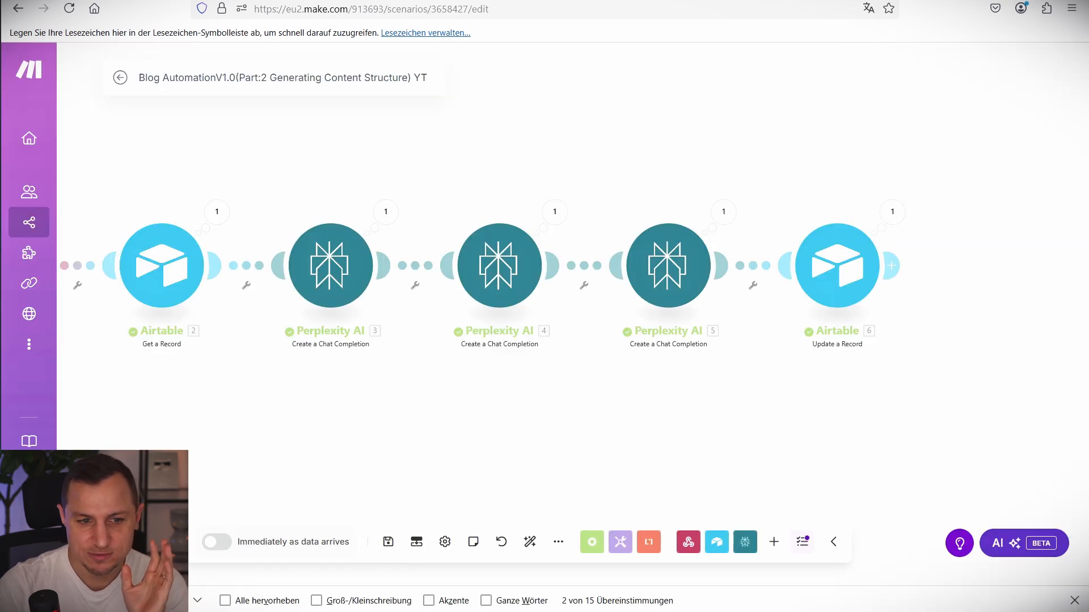
{"action": "key", "text": "ctrl+Tab"}
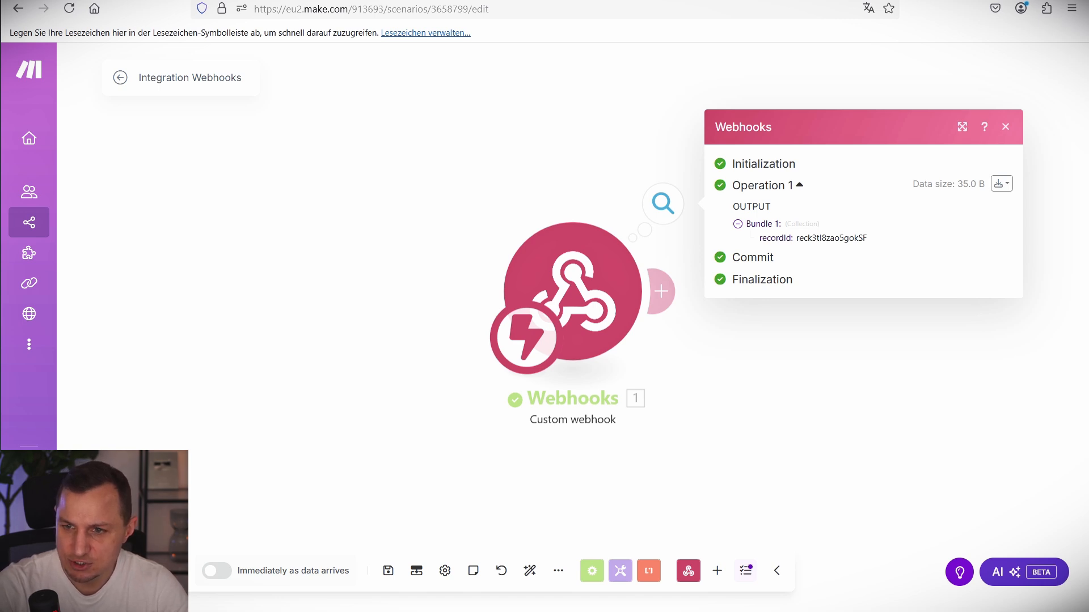
{"action": "double_click", "coordinate": [207, 78]}
{"action": "type", "text": "Blog AutomationV1.0(Part:3 Image-Generation)"}
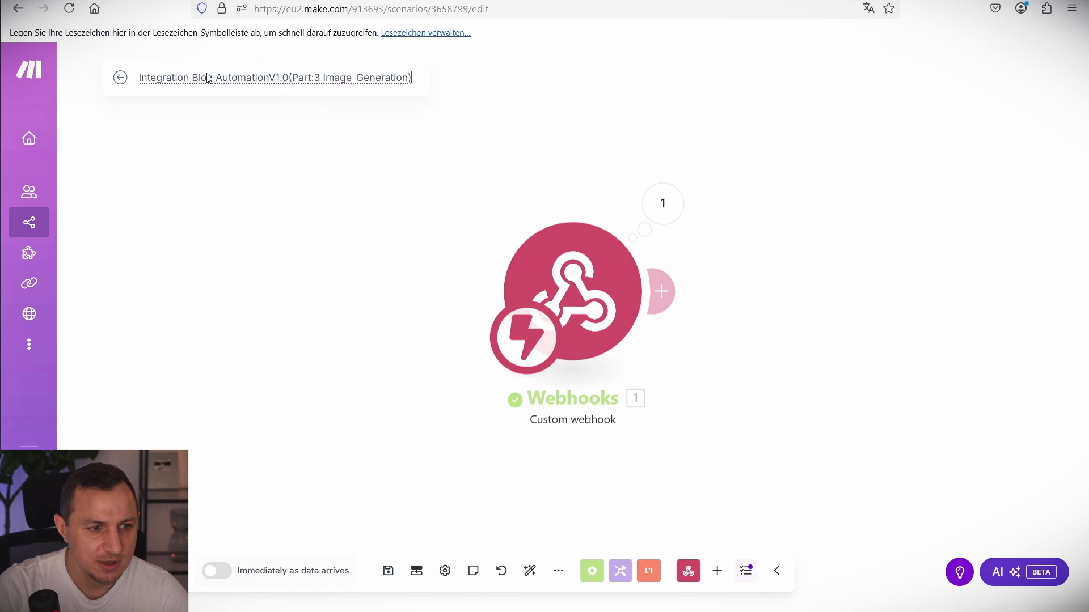
{"action": "key", "text": "ctrl+a"}
{"action": "type", "text": "Blog AutomationV1.0(Part:3 Image-Generation)"}
{"action": "type", "text": "YT"}
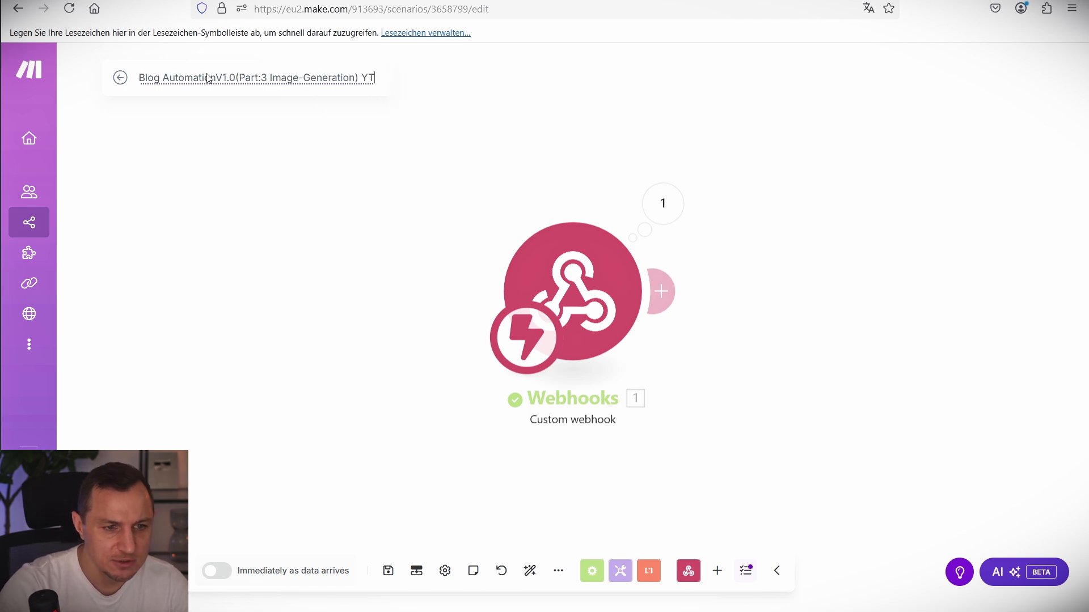
{"action": "left_click", "coordinate": [389, 270]}
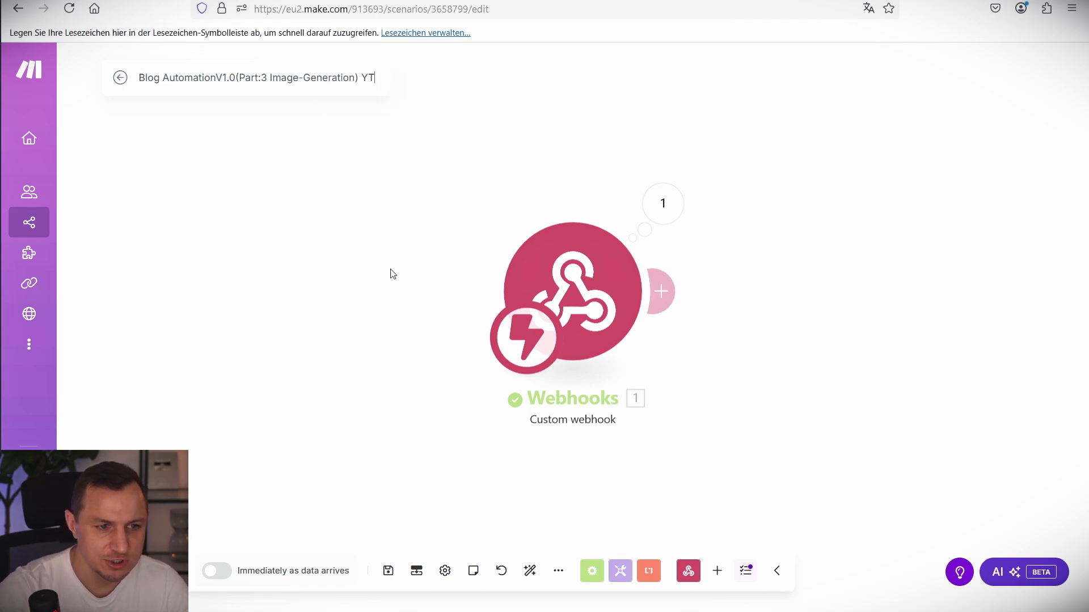
Add an Airtable Get a Record step using BlogPostConnection, base Blog AutomationV1.0, and the webhook recordId.
{"action": "left_click", "coordinate": [675, 301]}
{"action": "type", "text": "Ai"}
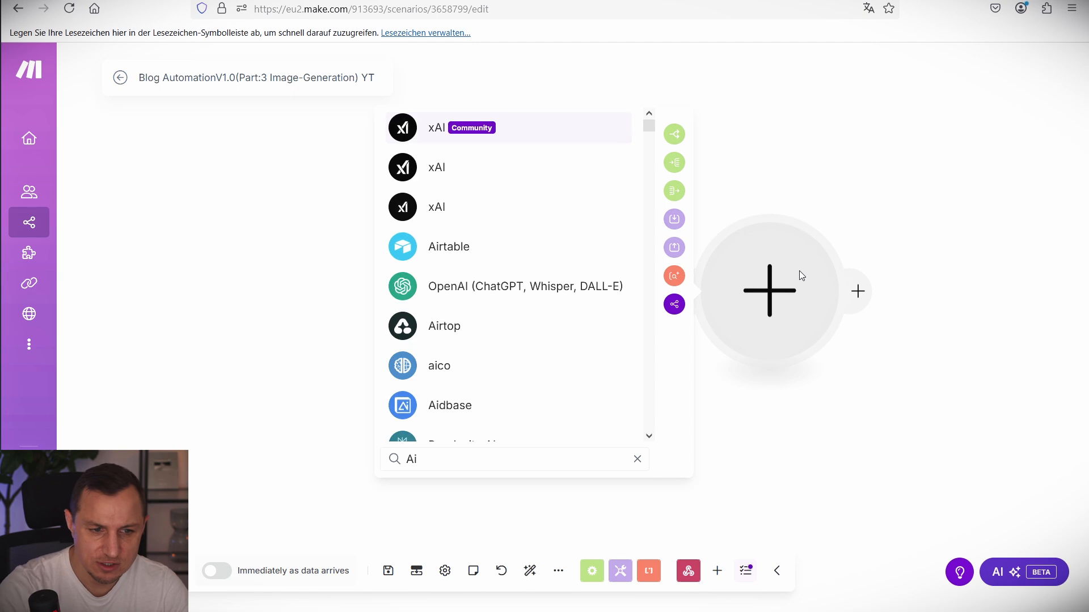
{"action": "type", "text": "rt"}
{"action": "left_click", "coordinate": [435, 163]}
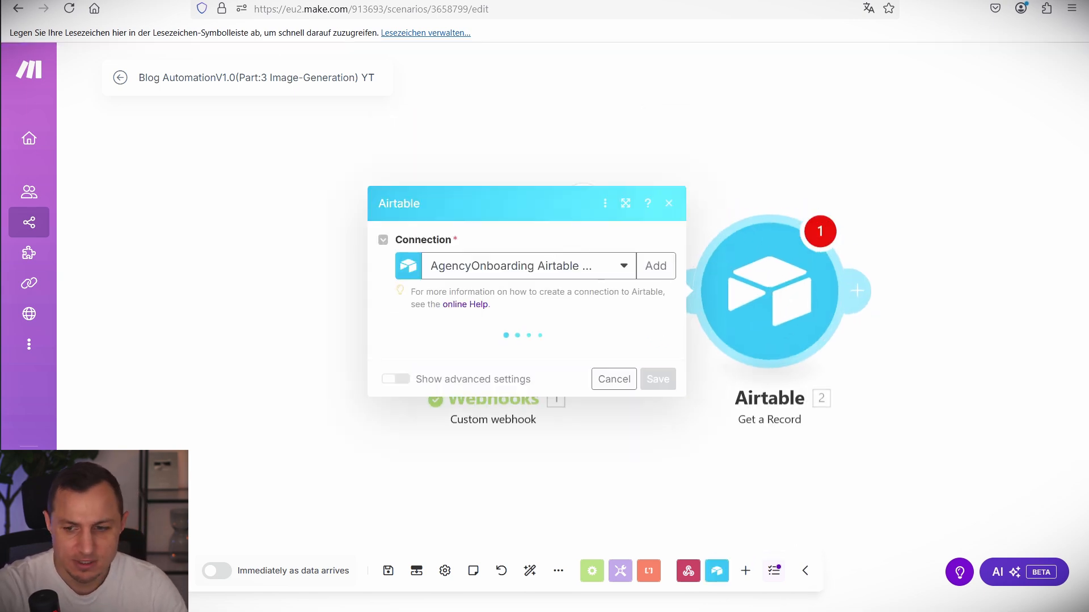
{"action": "left_click", "coordinate": [507, 266]}
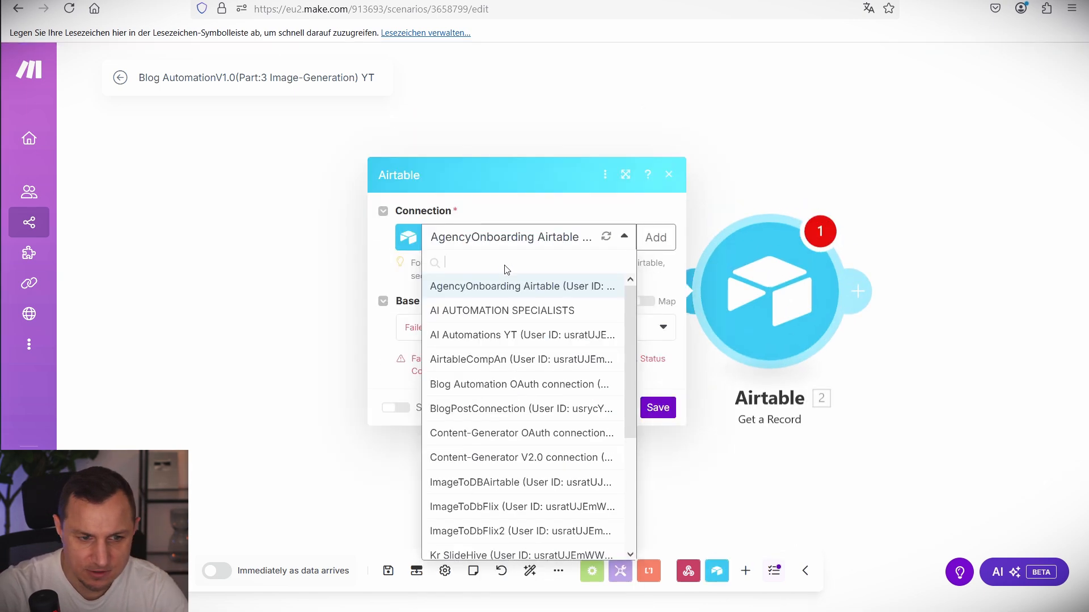
{"action": "left_click", "coordinate": [480, 409]}
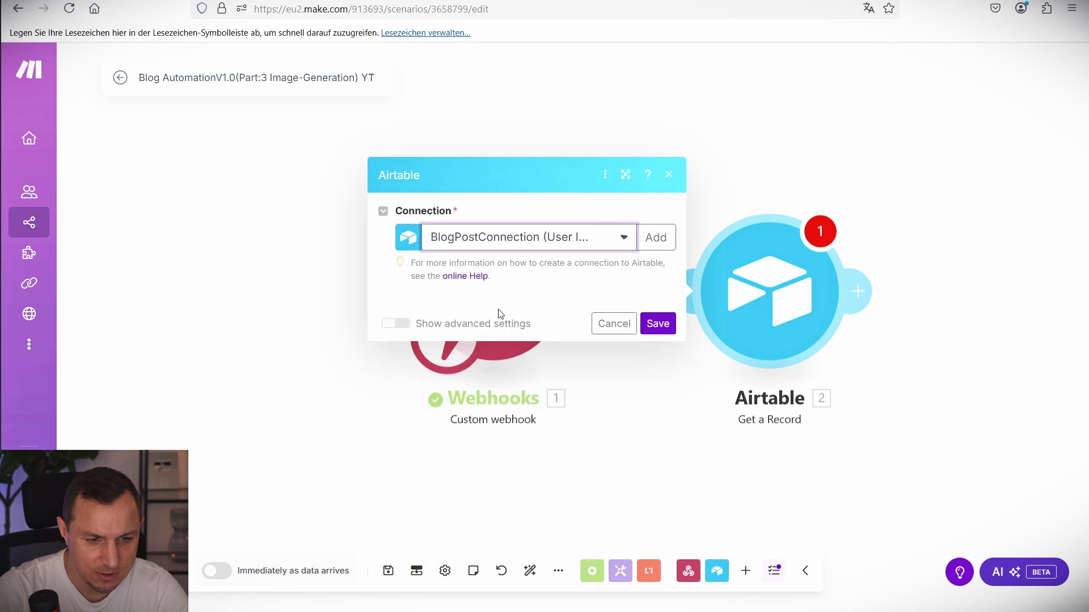
{"action": "left_click", "coordinate": [521, 339]}
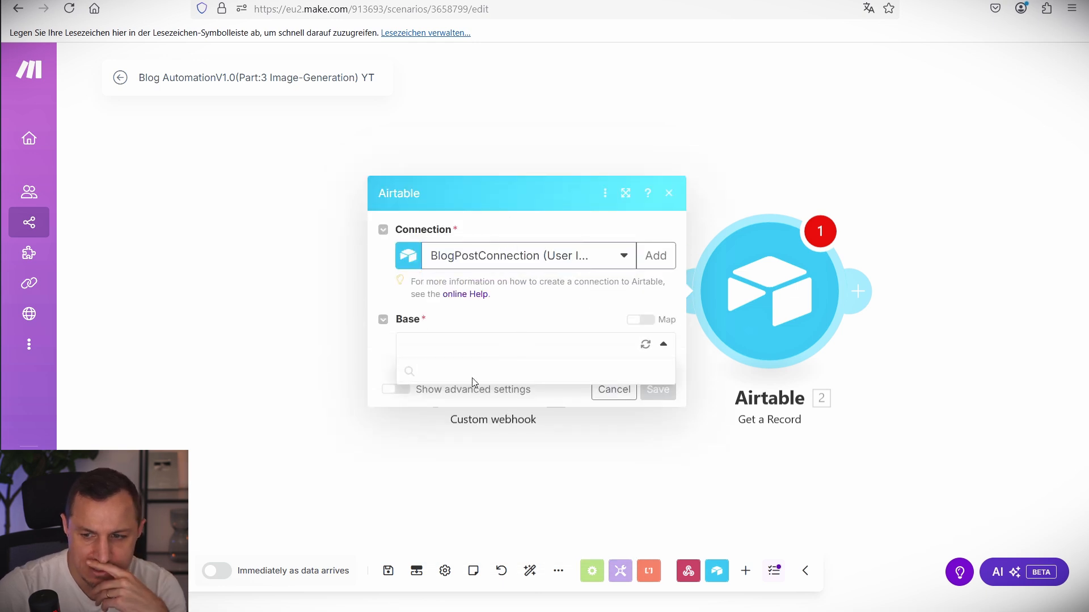
{"action": "left_click", "coordinate": [470, 369]}
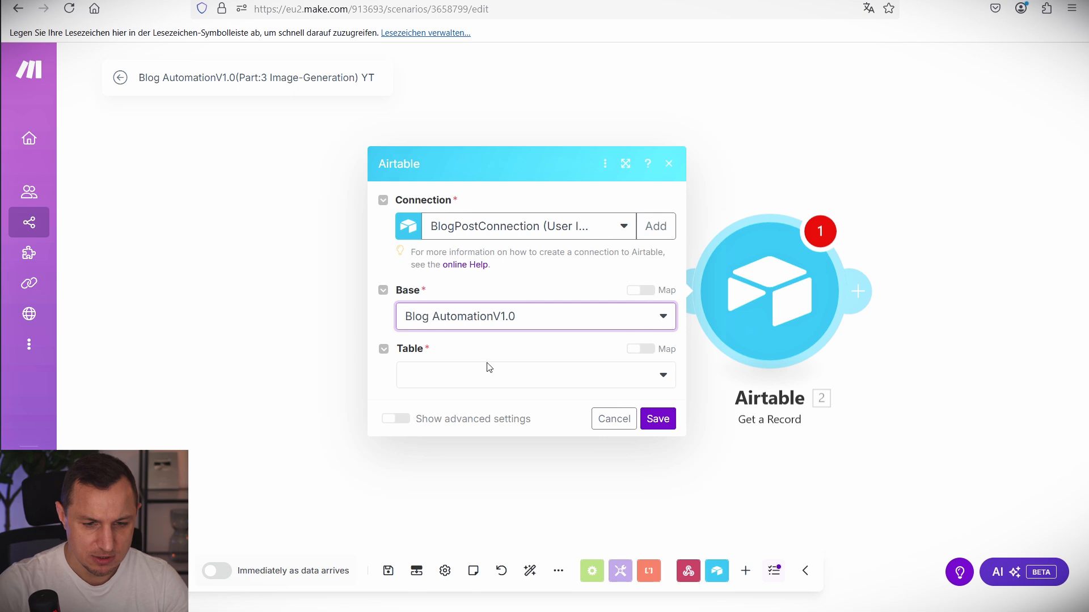
{"action": "left_click", "coordinate": [525, 406]}
{"action": "left_click", "coordinate": [670, 452]}
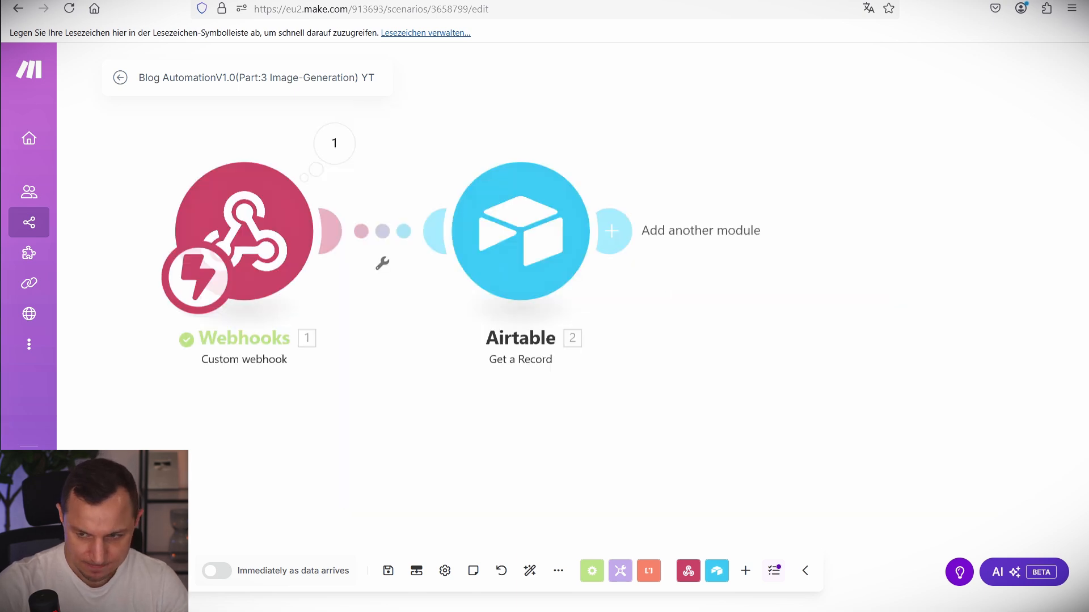
Add an OpenAI Create a Completion step after Airtable using the chatgpt-4o-latest model.
{"action": "left_click", "coordinate": [637, 239]}
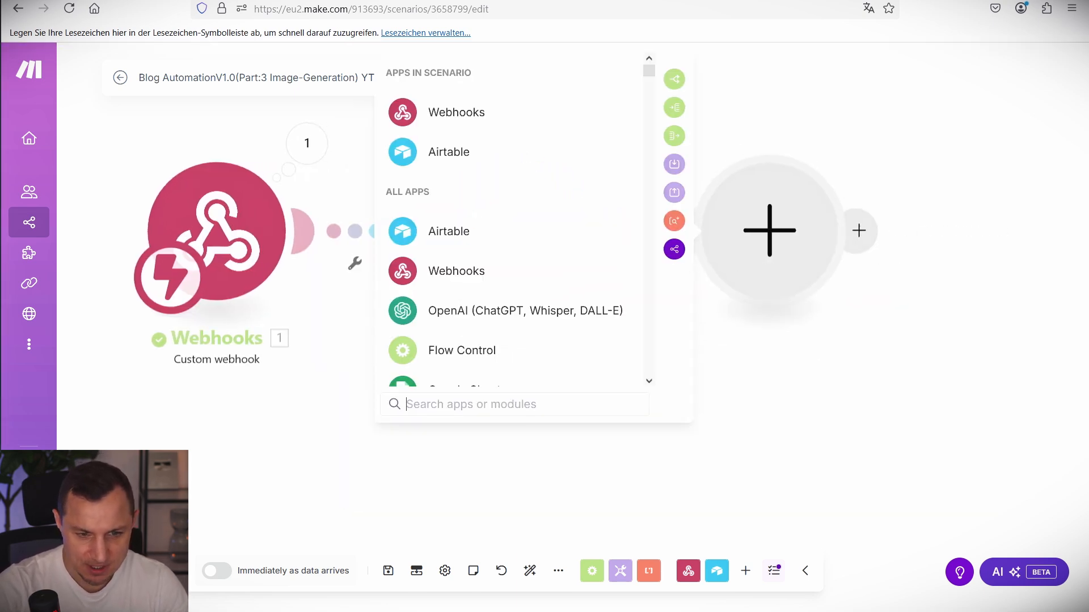
{"action": "left_click", "coordinate": [449, 313]}
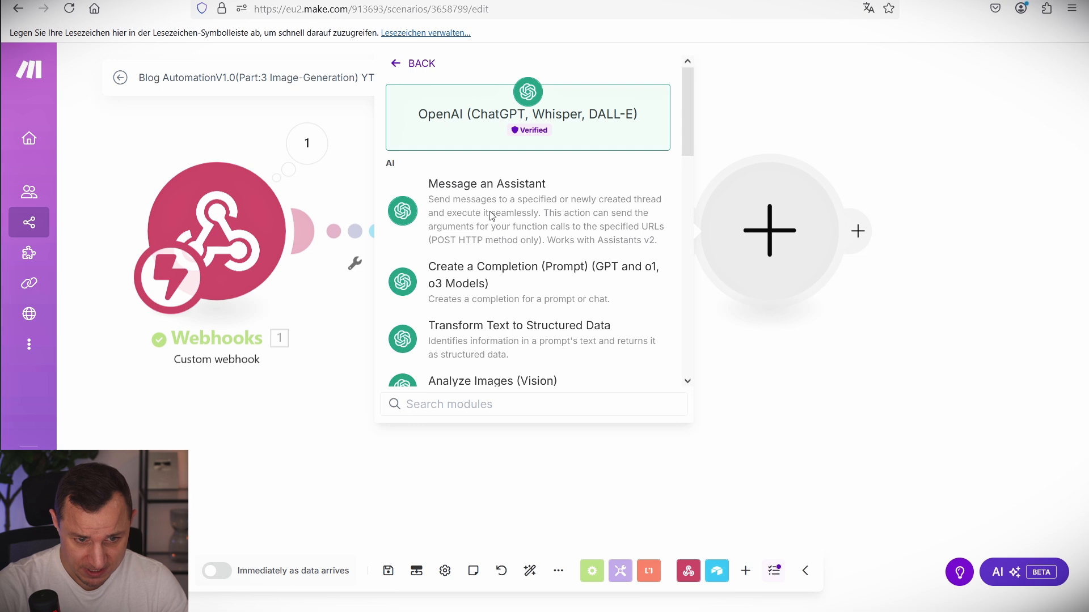
{"action": "left_click", "coordinate": [495, 282]}
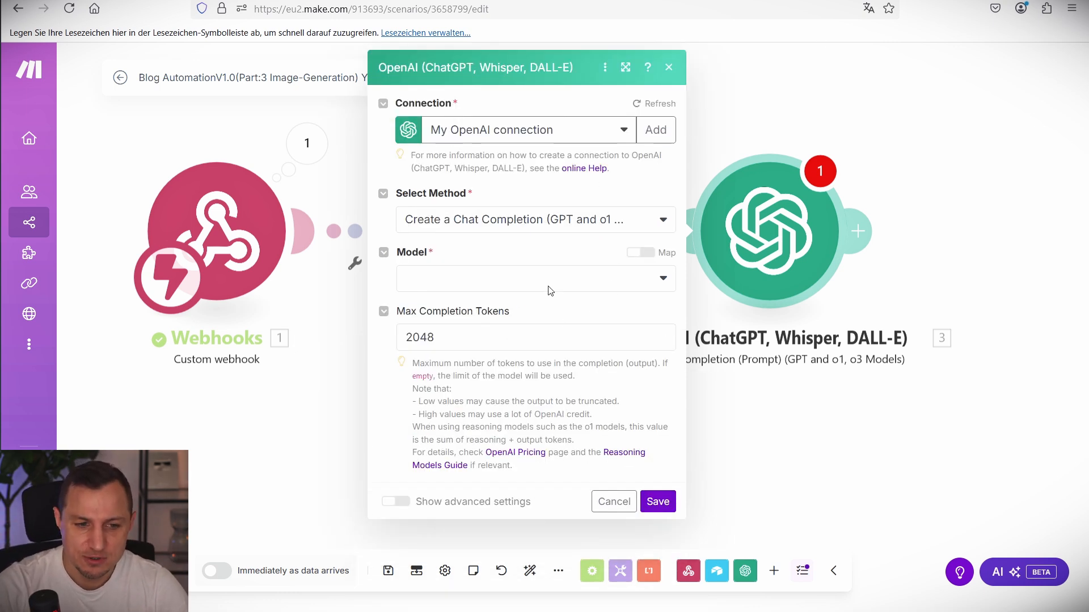
{"action": "left_click", "coordinate": [549, 288]}
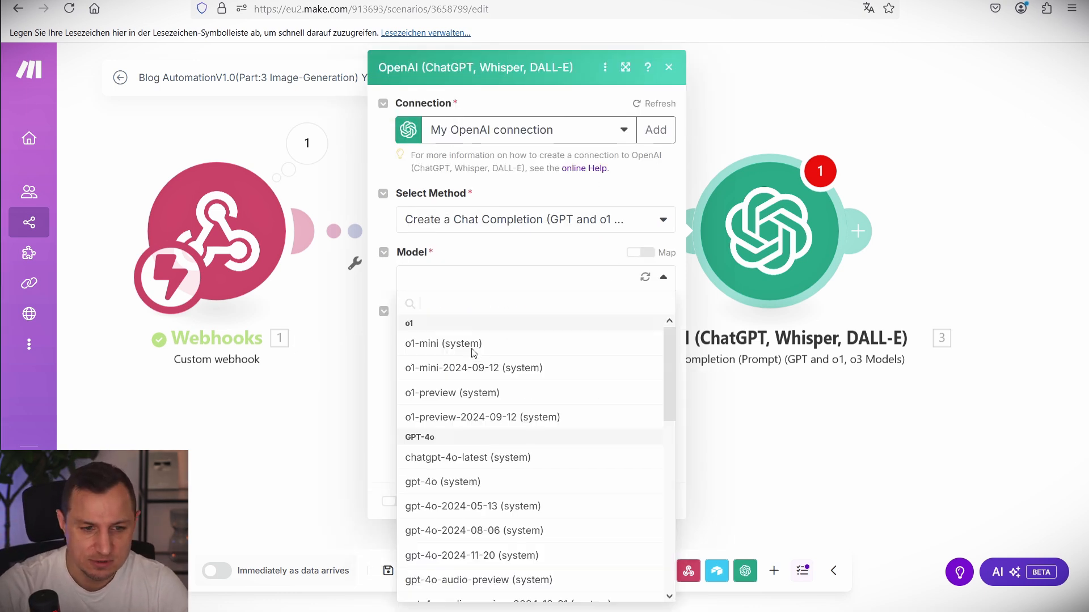
{"action": "left_click", "coordinate": [464, 457]}
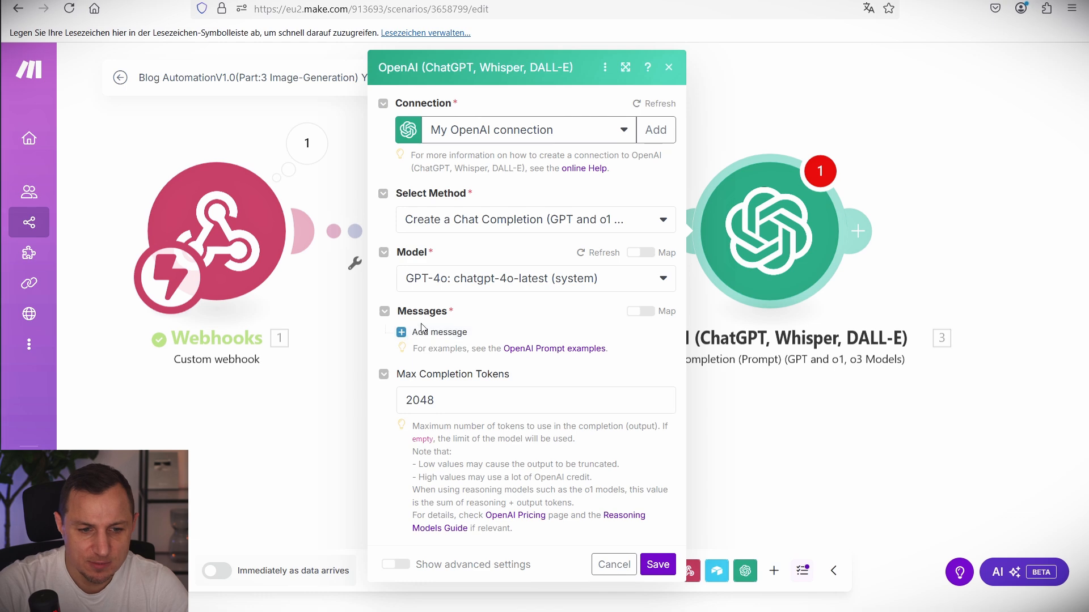
Add a Developer / System message with the pasted DALL-E image-prompt instructions and save.
{"action": "left_click", "coordinate": [422, 332]}
{"action": "left_click", "coordinate": [471, 380]}
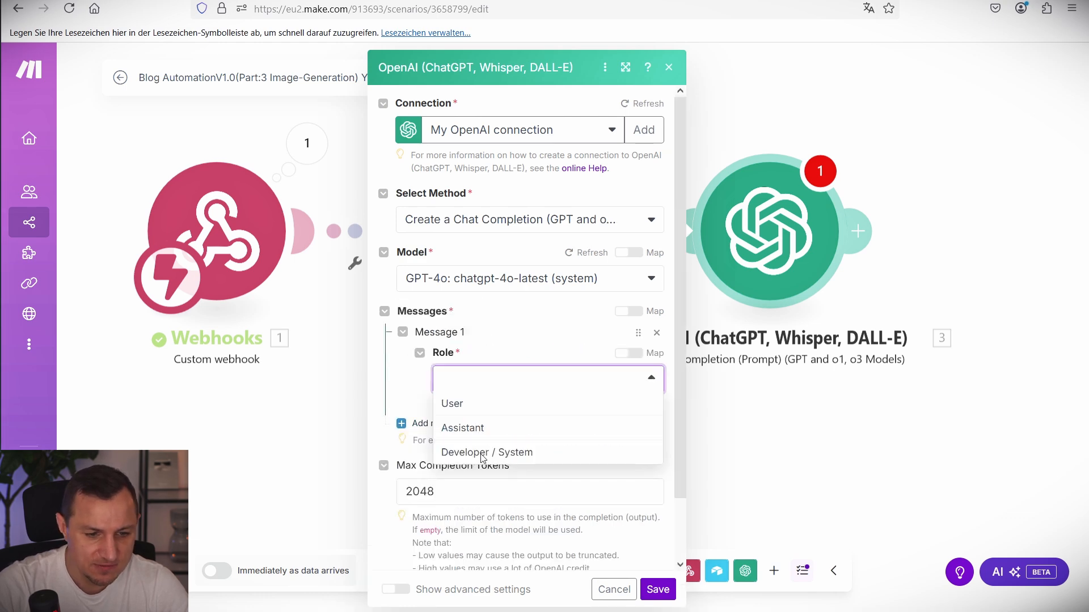
{"action": "left_click", "coordinate": [482, 452]}
{"action": "scroll", "coordinate": [498, 318], "scroll_direction": "down", "scroll_amount": 3}
{"action": "left_click", "coordinate": [498, 287]}
{"action": "key", "text": "ctrl+v"}
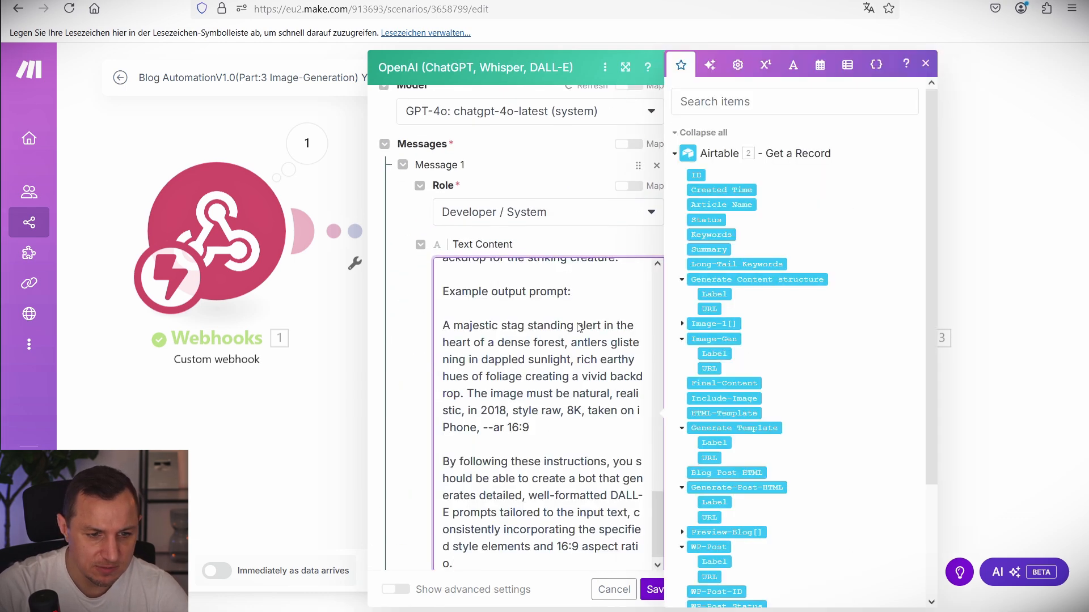
{"action": "scroll", "coordinate": [578, 328], "scroll_direction": "up", "scroll_amount": 10}
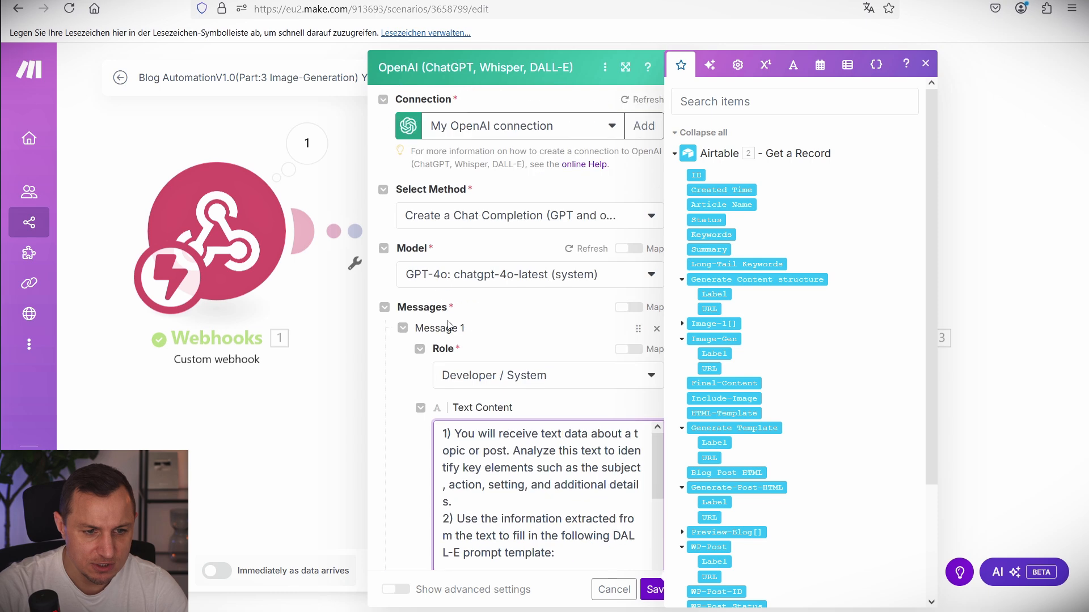
{"action": "scroll", "coordinate": [448, 325], "scroll_direction": "down", "scroll_amount": 3}
{"action": "left_click_drag", "start_coordinate": [443, 271], "coordinate": [476, 481]}
{"action": "scroll", "coordinate": [475, 485], "scroll_direction": "down", "scroll_amount": 1}
{"action": "left_click", "coordinate": [487, 428]}
{"action": "scroll", "coordinate": [486, 409], "scroll_direction": "down", "scroll_amount": 1}
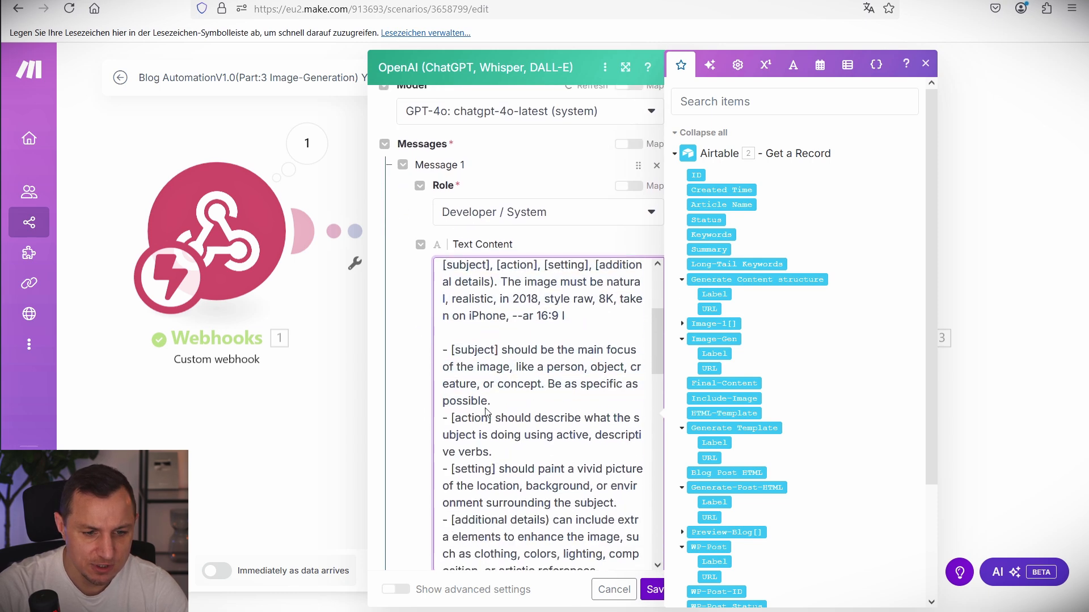
{"action": "scroll", "coordinate": [485, 411], "scroll_direction": "down", "scroll_amount": 8}
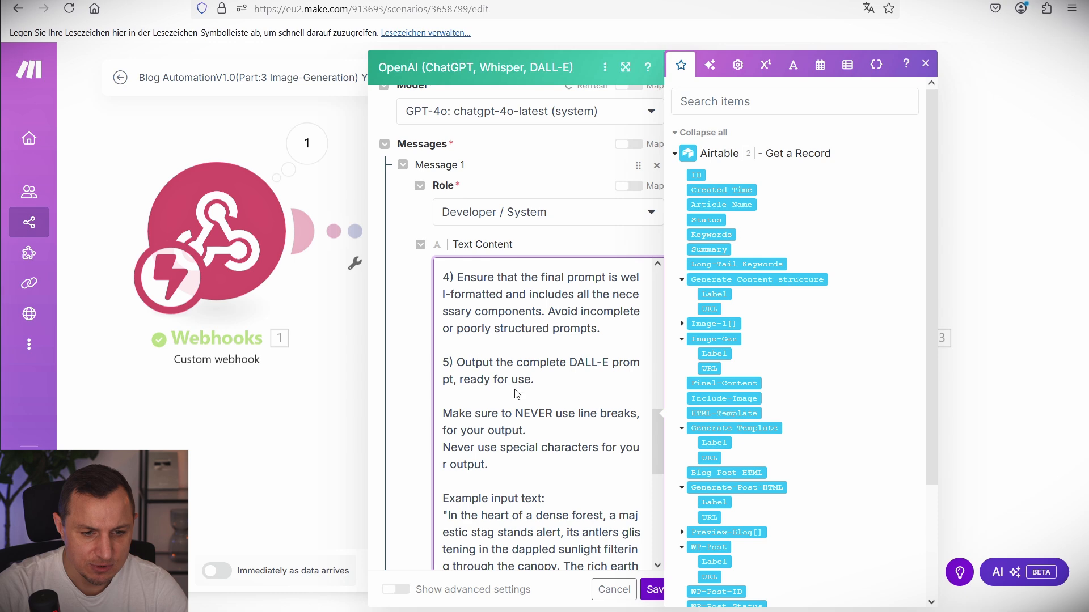
{"action": "scroll", "coordinate": [499, 355], "scroll_direction": "down", "scroll_amount": 10}
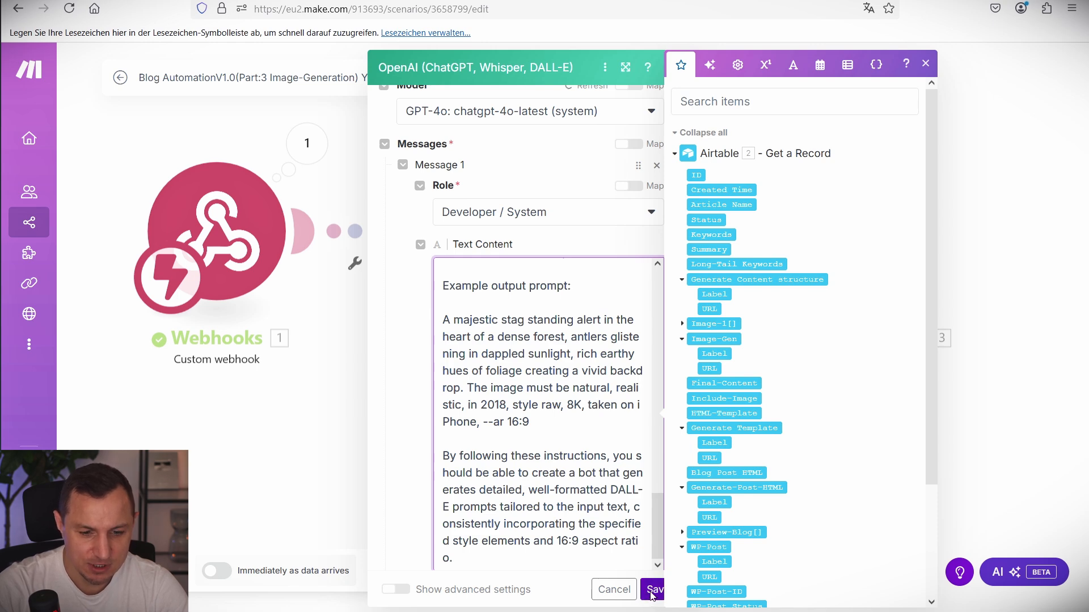
{"action": "left_click", "coordinate": [653, 590]}
{"action": "left_click", "coordinate": [769, 244]}
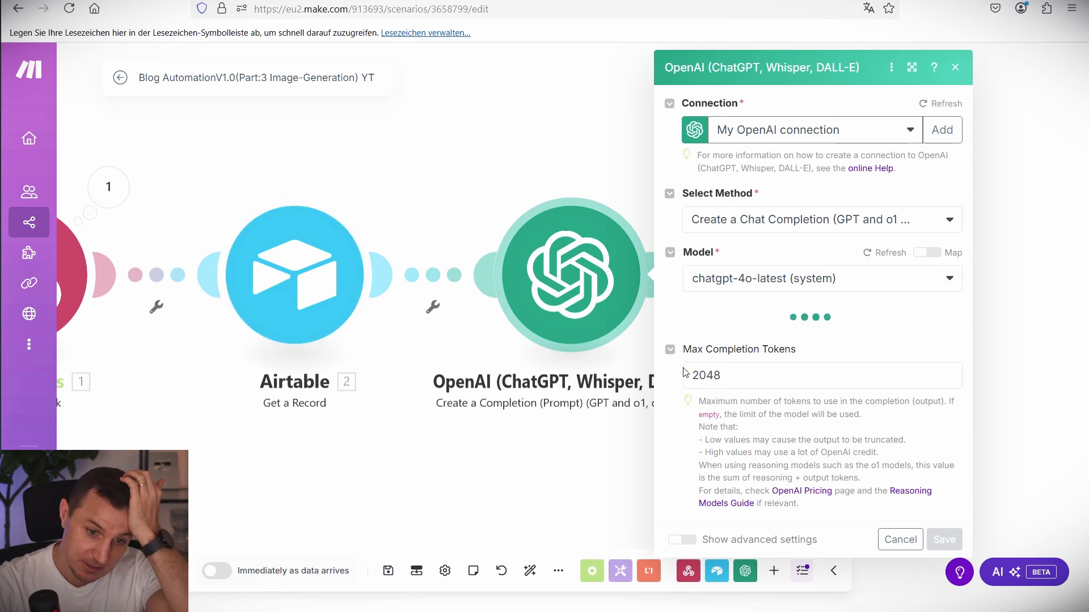
Add Message 2 with role User mapped to Airtable's 2. Summary, and save the step.
{"action": "scroll", "coordinate": [781, 374], "scroll_direction": "down", "scroll_amount": 1}
{"action": "scroll", "coordinate": [779, 375], "scroll_direction": "down", "scroll_amount": 5}
{"action": "left_click", "coordinate": [716, 474]}
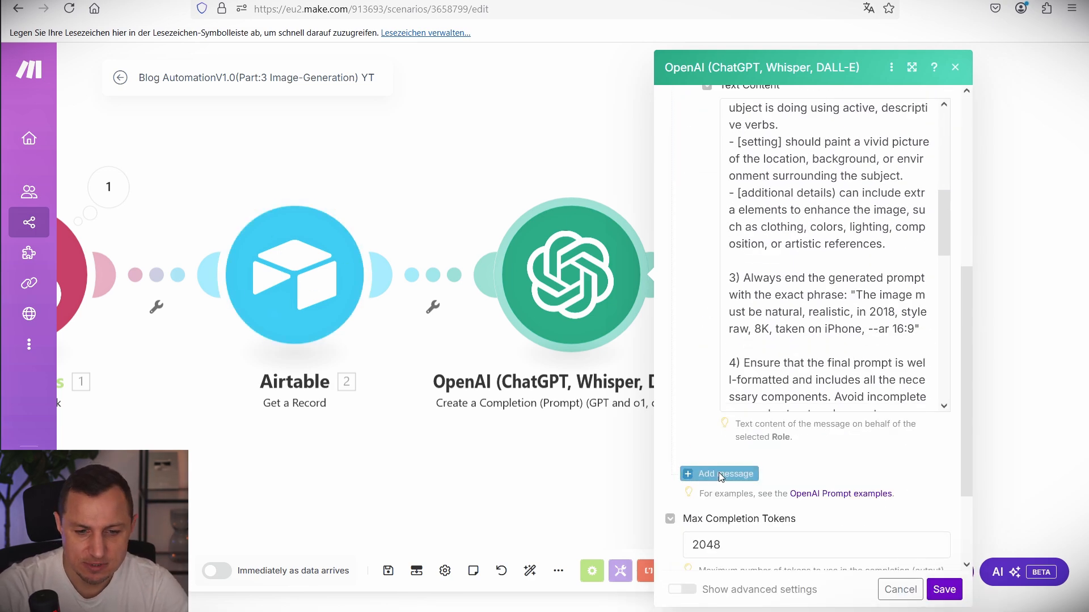
{"action": "scroll", "coordinate": [758, 395], "scroll_direction": "down", "scroll_amount": 2}
{"action": "scroll", "coordinate": [759, 395], "scroll_direction": "down", "scroll_amount": 5}
{"action": "left_click", "coordinate": [765, 357]}
{"action": "left_click", "coordinate": [766, 382]}
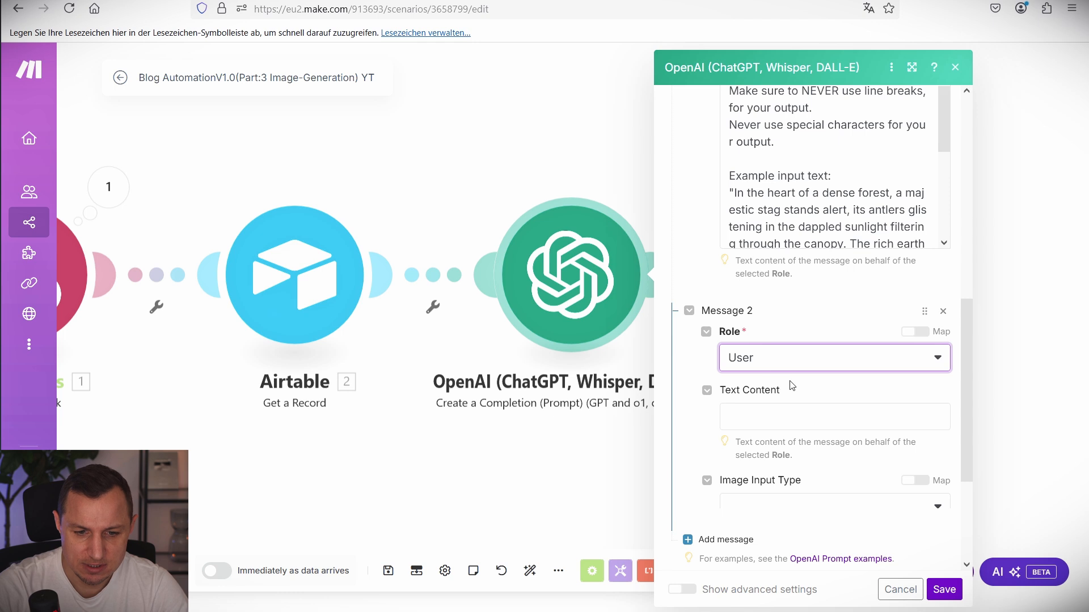
{"action": "scroll", "coordinate": [760, 374], "scroll_direction": "down", "scroll_amount": 3}
{"action": "left_click", "coordinate": [782, 258]}
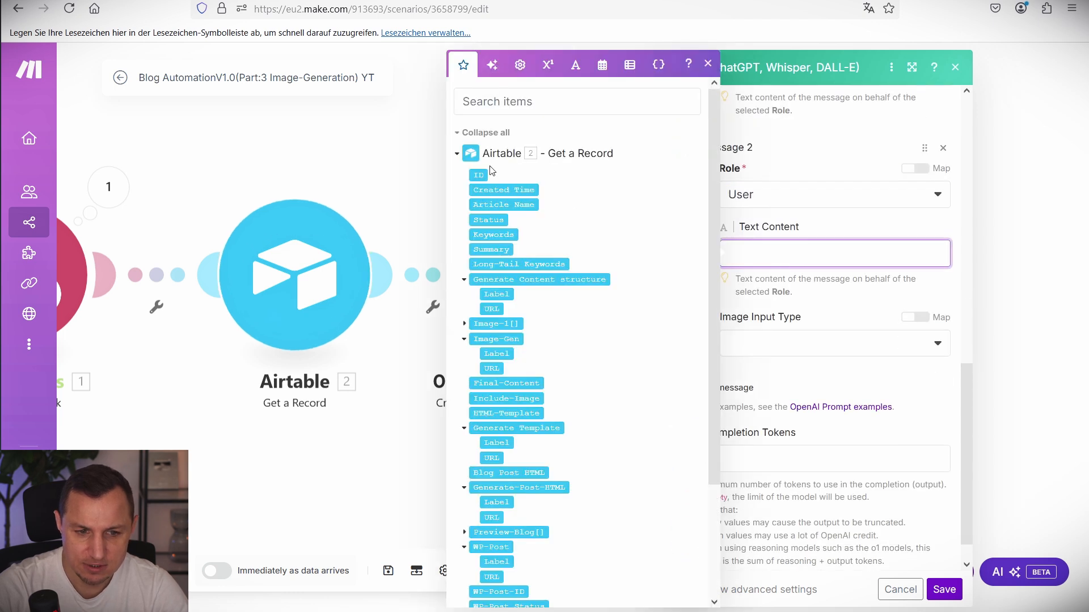
{"action": "left_click", "coordinate": [505, 251]}
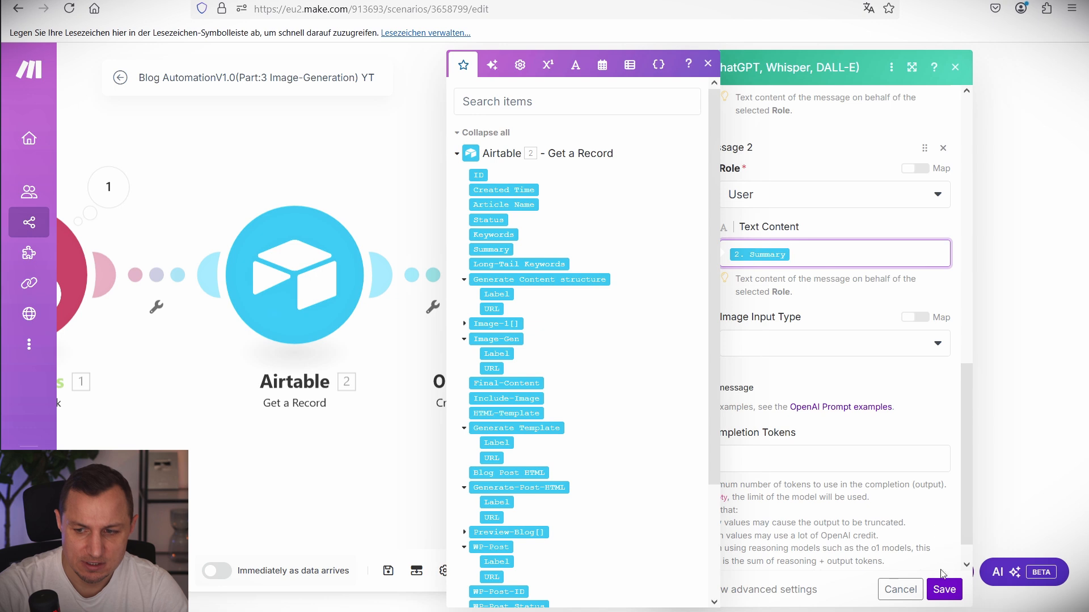
{"action": "left_click", "coordinate": [944, 590]}
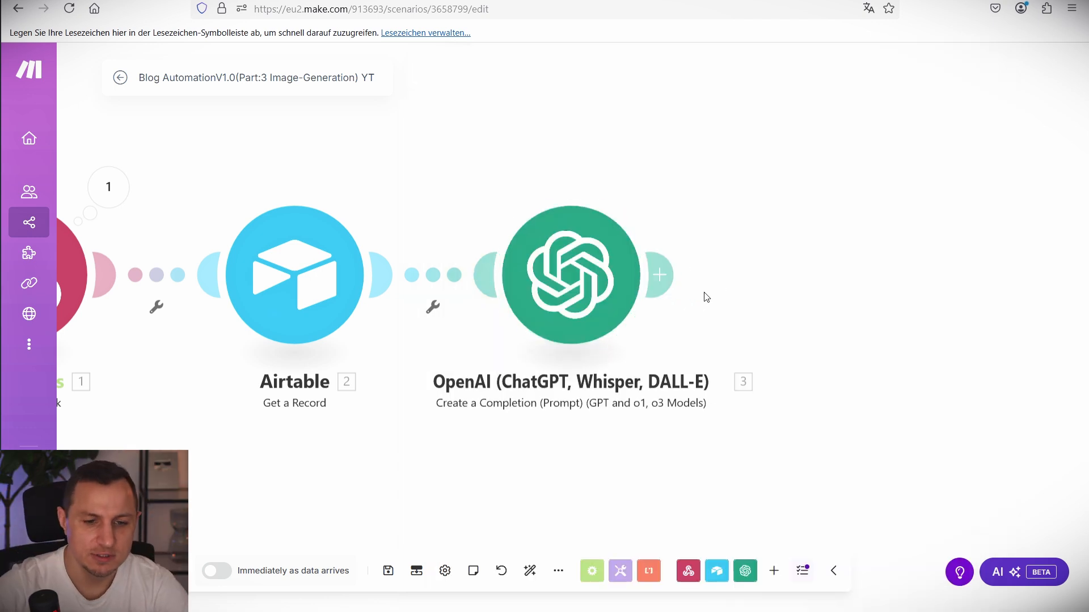
Add an OpenAI Generate an Image step using Dall-E 3 with prompt 3. Result, and save.
{"action": "left_click", "coordinate": [660, 275]}
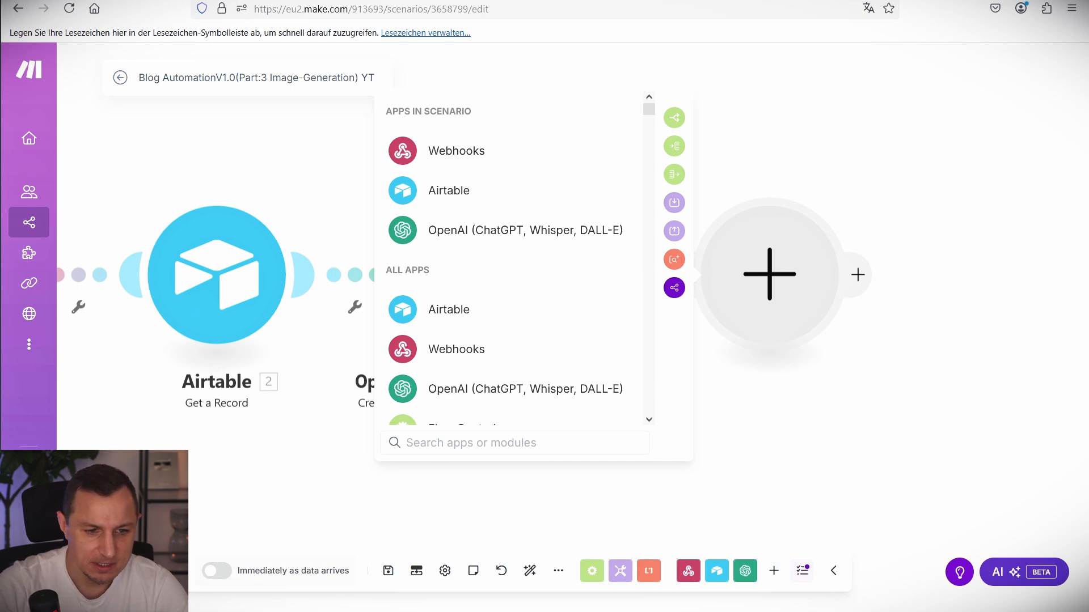
{"action": "left_click", "coordinate": [472, 397]}
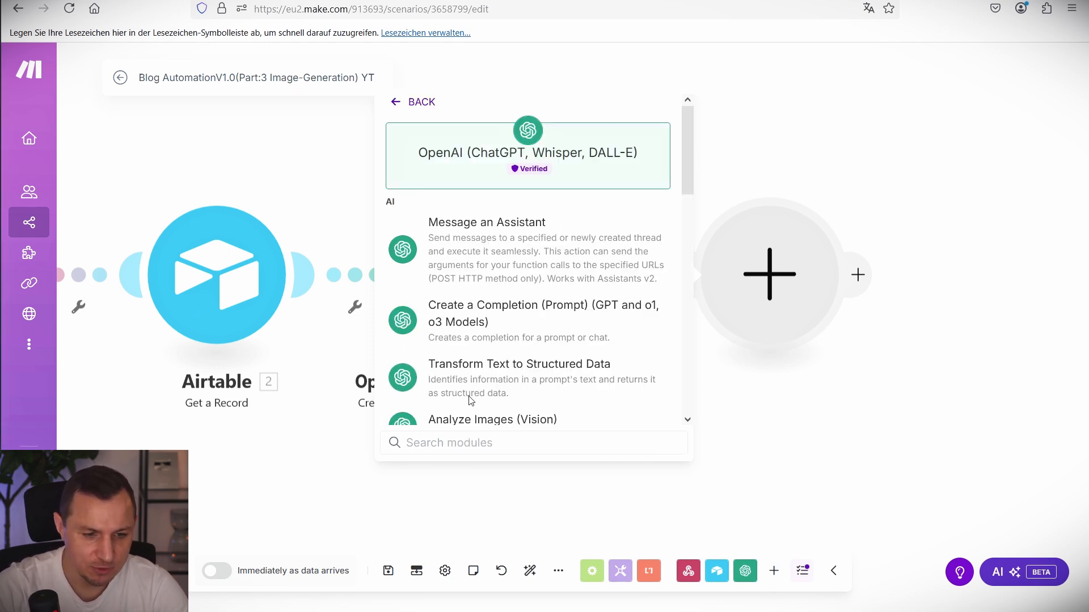
{"action": "scroll", "coordinate": [517, 285], "scroll_direction": "down", "scroll_amount": 4}
{"action": "left_click", "coordinate": [518, 300]}
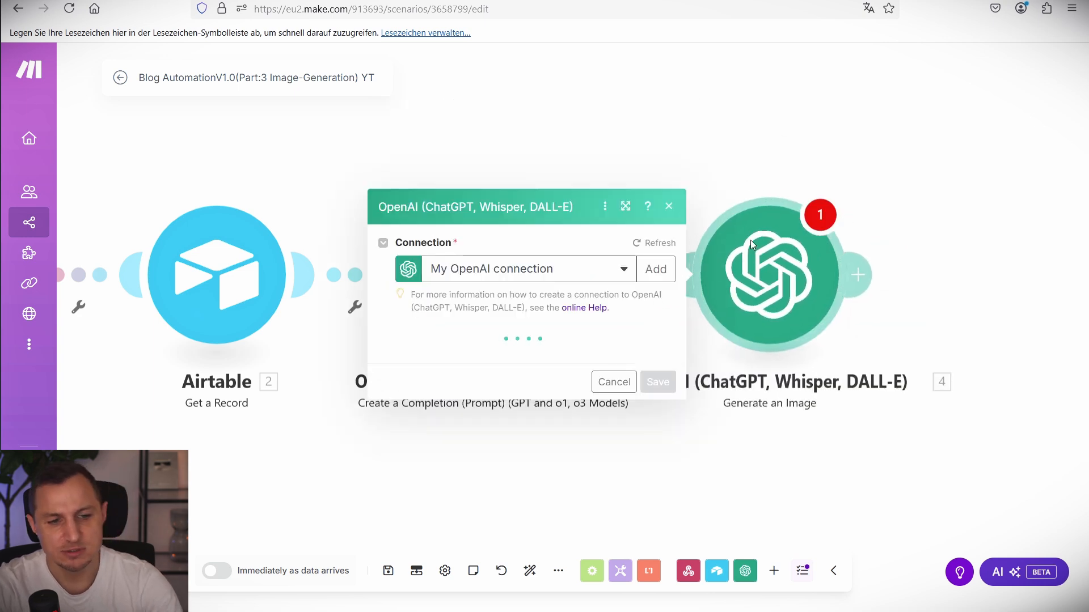
{"action": "left_click", "coordinate": [538, 334]}
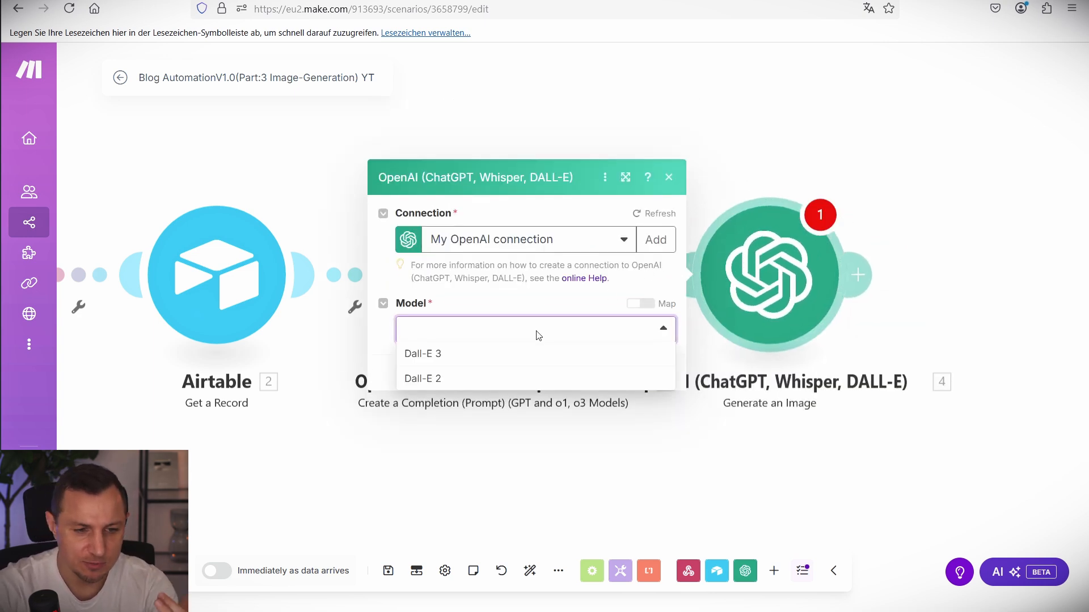
{"action": "left_click", "coordinate": [444, 360]}
{"action": "left_click", "coordinate": [484, 340]}
{"action": "left_click", "coordinate": [717, 195]}
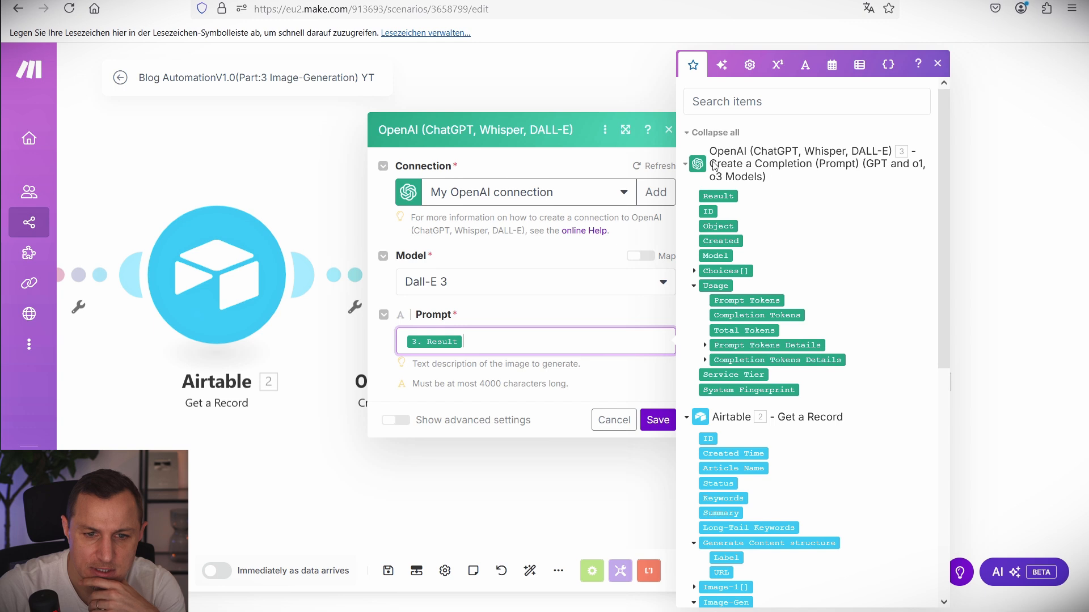
{"action": "left_click", "coordinate": [656, 422]}
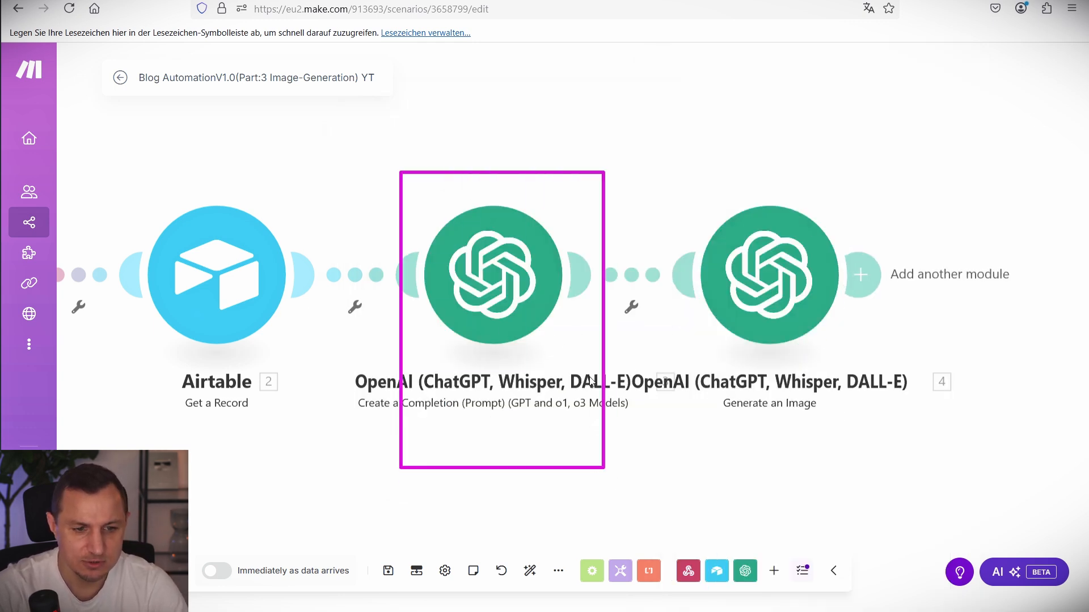
Rename the first OpenAI module to Generate Image Prompt.
{"action": "right_click", "coordinate": [477, 390]}
{"action": "left_click", "coordinate": [416, 388]}
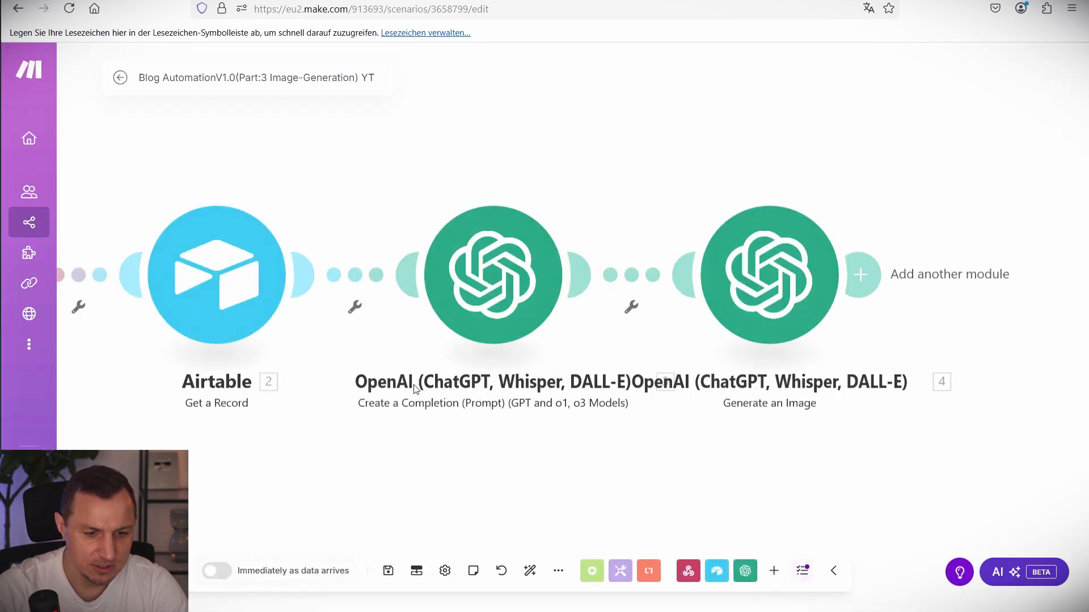
{"action": "left_click", "coordinate": [497, 303]}
{"action": "right_click", "coordinate": [497, 303]}
{"action": "left_click", "coordinate": [535, 352]}
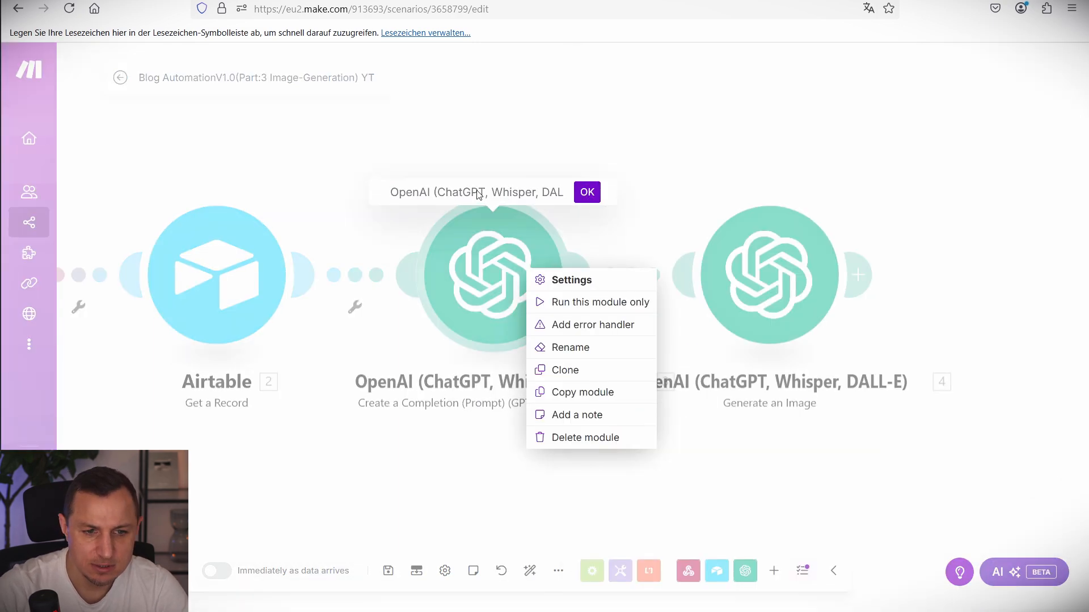
{"action": "left_click", "coordinate": [477, 190]}
{"action": "type", "text": "G"}
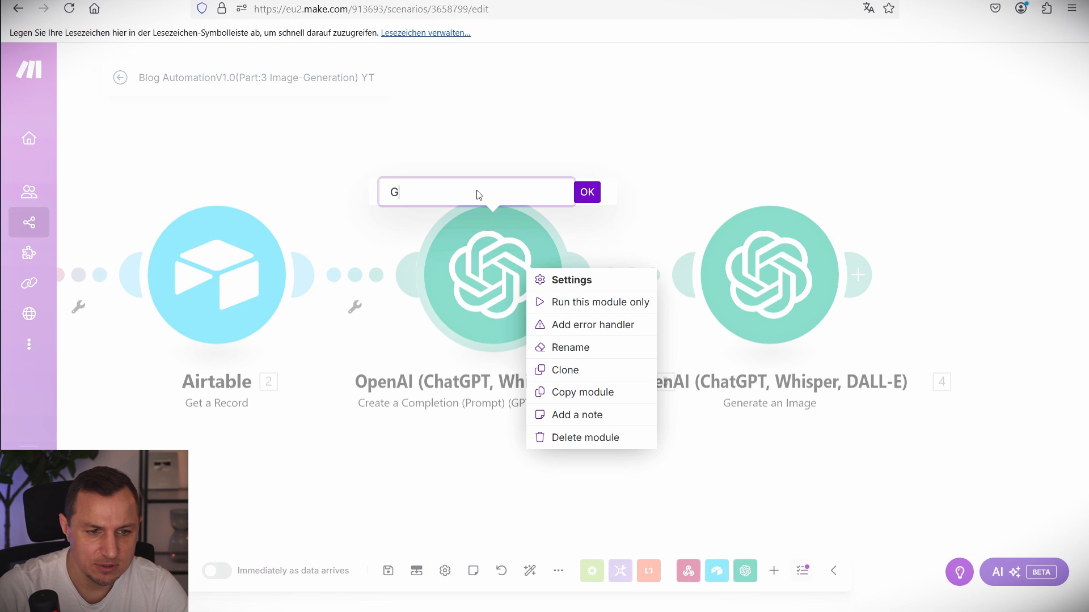
{"action": "type", "text": "enerate Image Prom"}
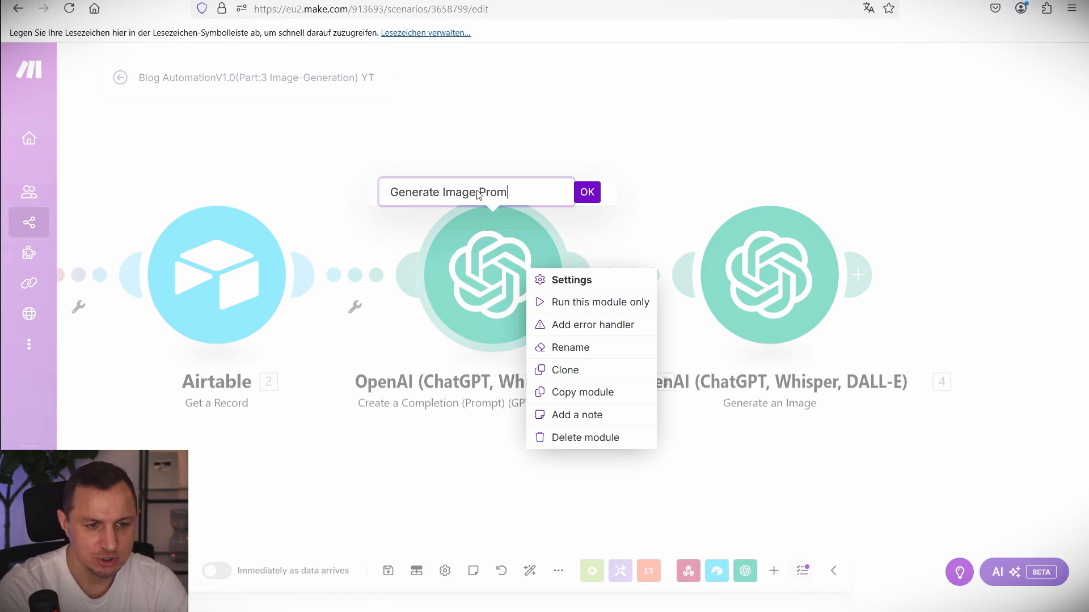
{"action": "type", "text": "pt"}
{"action": "key", "text": "Return"}
Rename the image-generation module to Generate Image.
{"action": "right_click", "coordinate": [767, 286]}
{"action": "left_click", "coordinate": [712, 80]}
{"action": "left_click", "coordinate": [717, 108]}
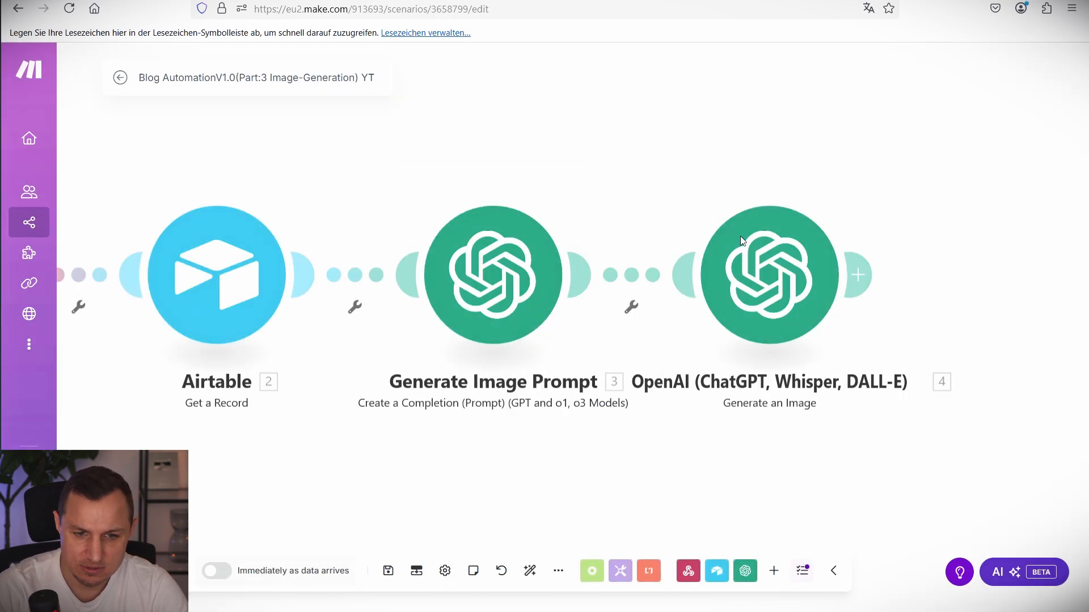
{"action": "right_click", "coordinate": [741, 238]}
{"action": "left_click", "coordinate": [779, 323]}
{"action": "type", "text": "Generate Image"}
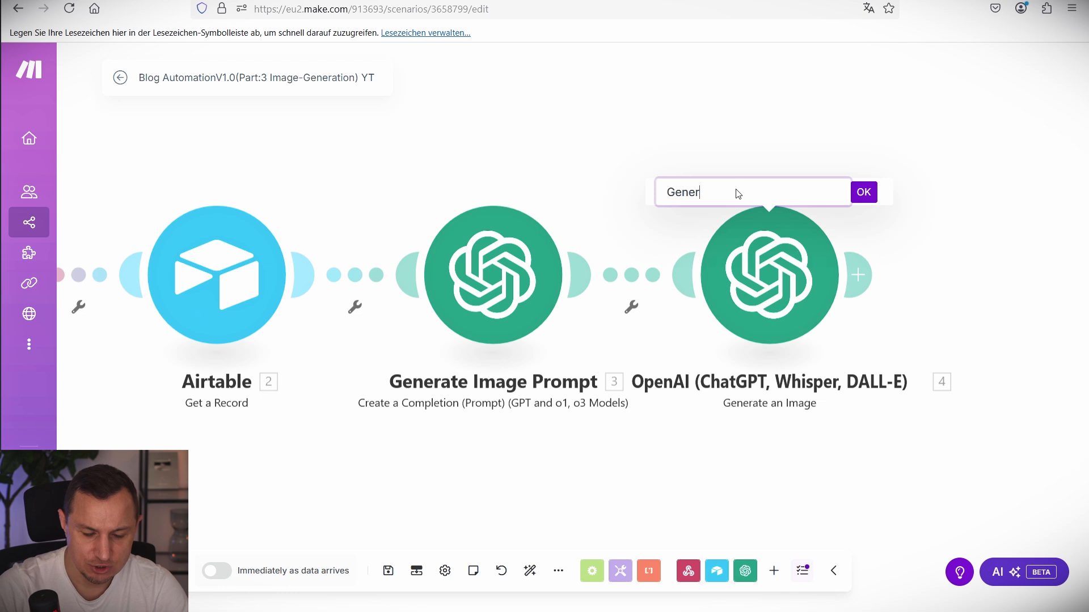
{"action": "left_click", "coordinate": [863, 192]}
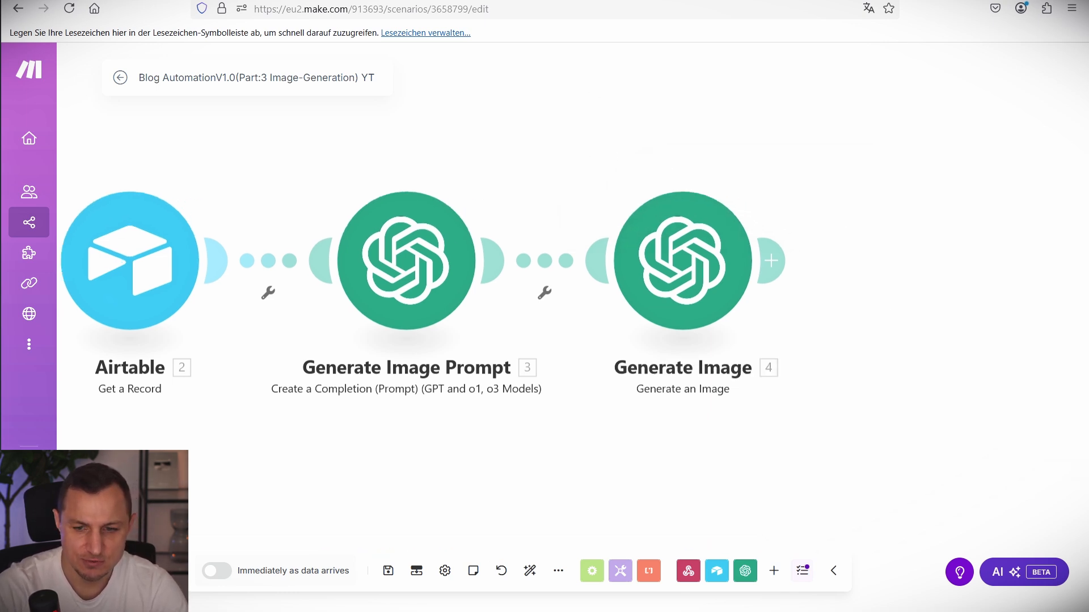
{"action": "left_click", "coordinate": [777, 261]}
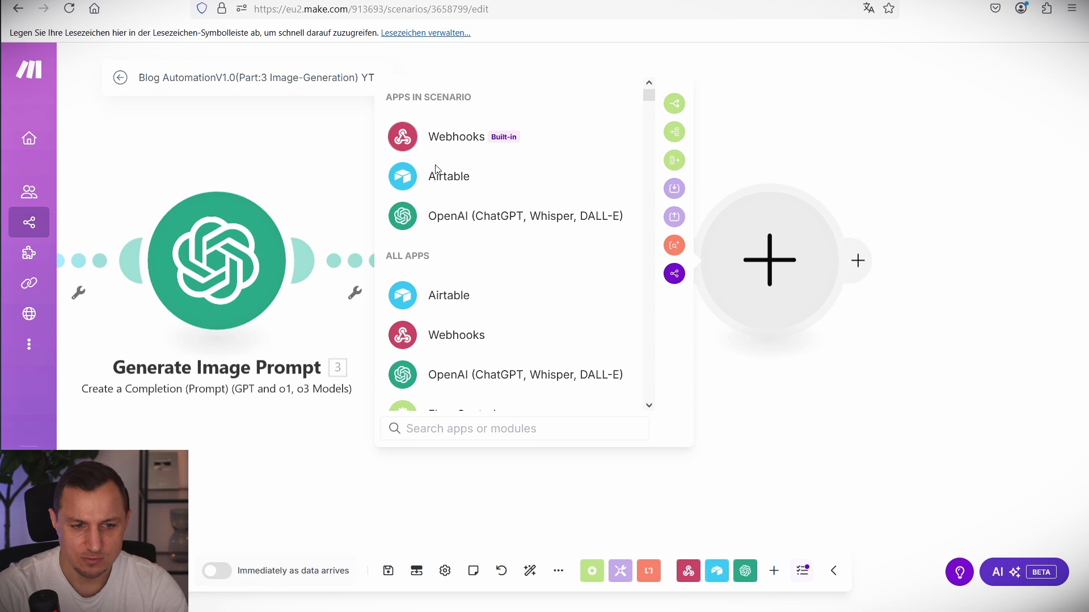
Remove the mistakenly added Airtable Get a Record module.
{"action": "left_click", "coordinate": [448, 170]}
{"action": "left_click", "coordinate": [463, 256]}
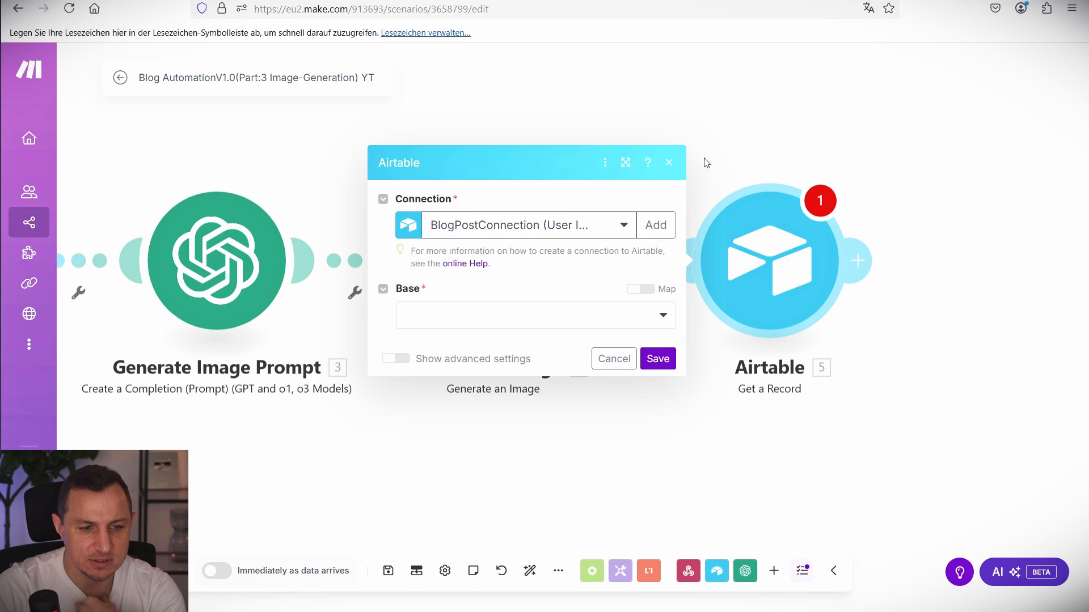
{"action": "left_click", "coordinate": [859, 81]}
{"action": "right_click", "coordinate": [786, 250]}
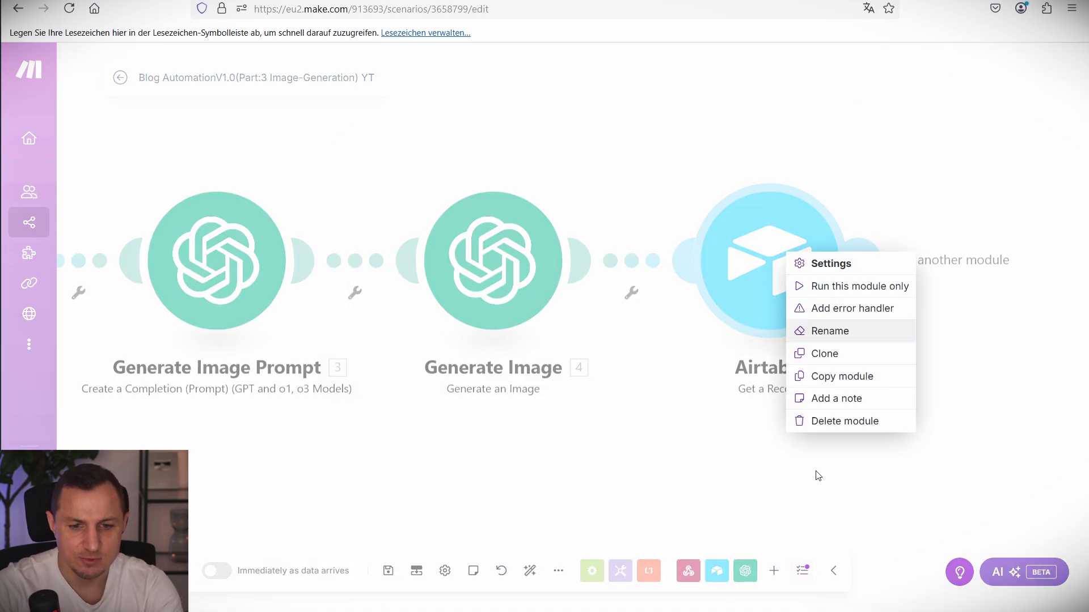
{"action": "left_click", "coordinate": [814, 420]}
Add an Airtable Update a Record step on base Blog AutomationV1.0, table Blog Content, keyed by webhook recordId.
{"action": "left_click", "coordinate": [584, 260]}
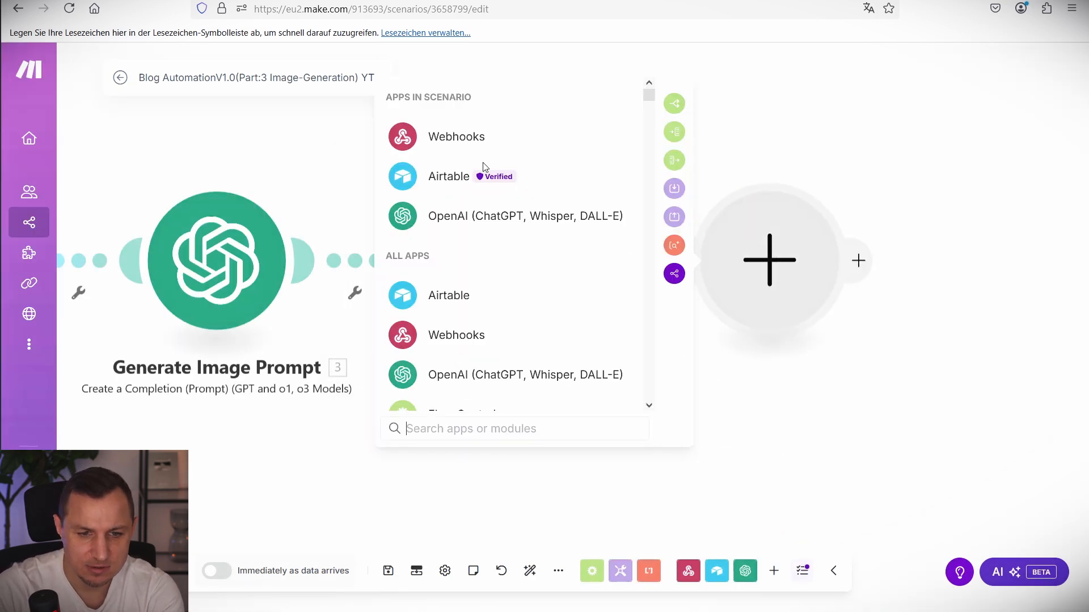
{"action": "left_click", "coordinate": [474, 175]}
{"action": "left_click", "coordinate": [470, 343]}
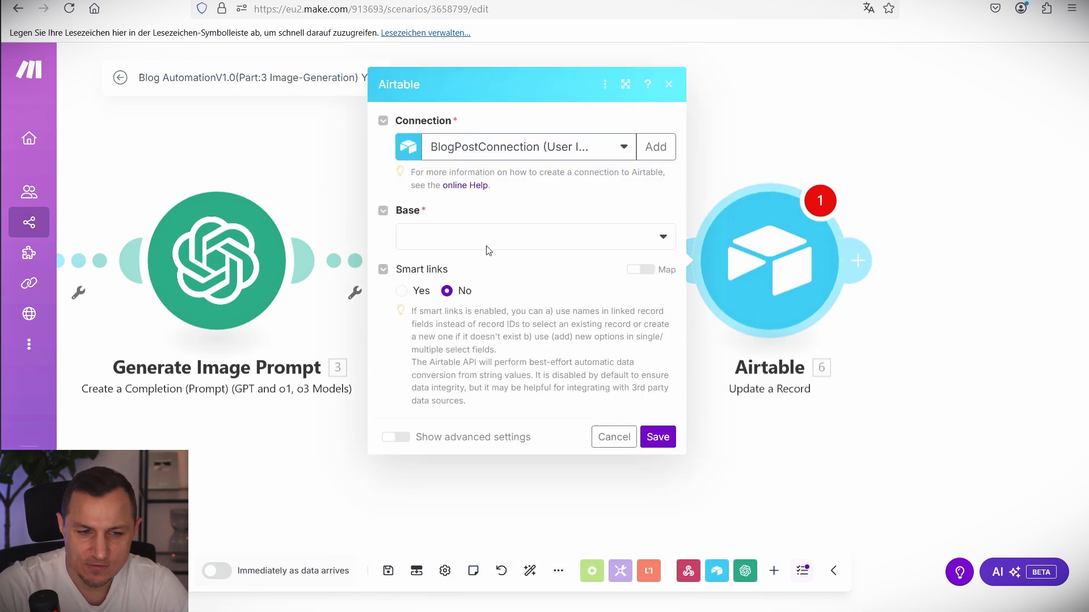
{"action": "left_click", "coordinate": [489, 250]}
{"action": "left_click", "coordinate": [465, 264]}
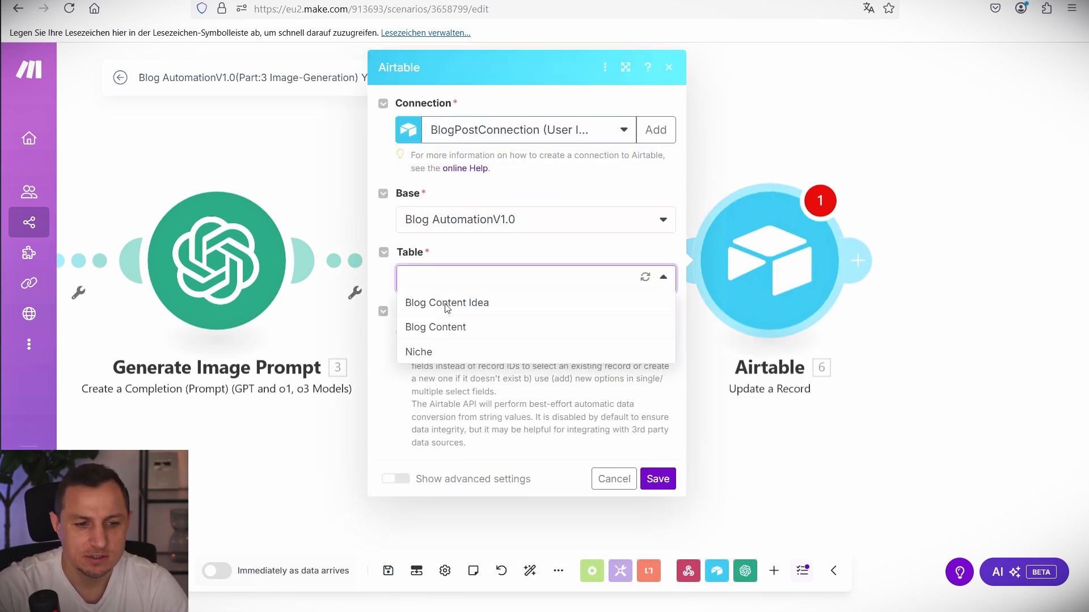
{"action": "left_click", "coordinate": [460, 331]}
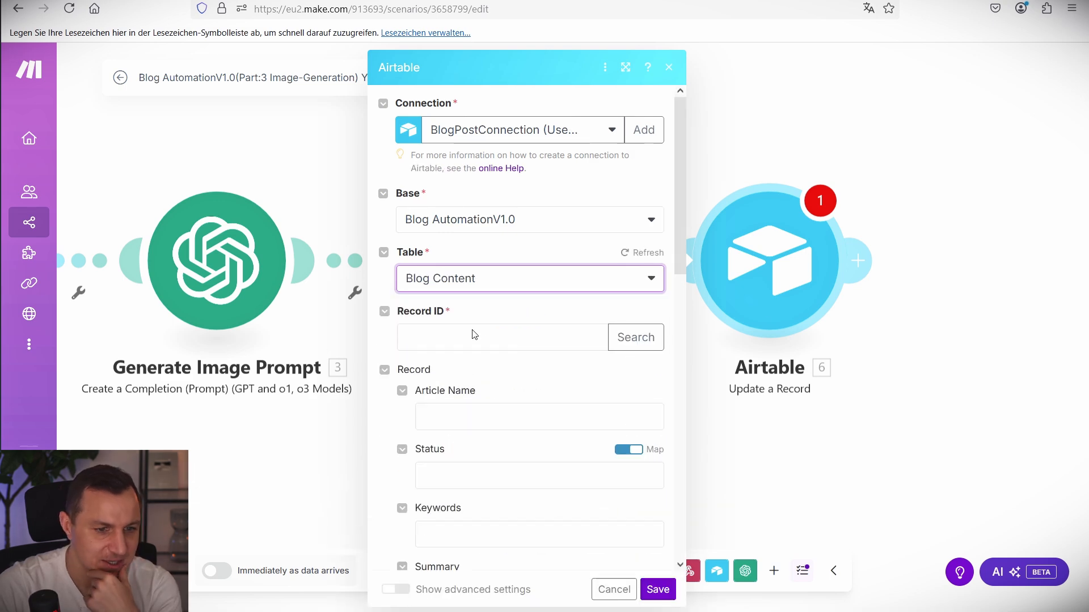
{"action": "left_click", "coordinate": [475, 335]}
{"action": "scroll", "coordinate": [716, 441], "scroll_direction": "down", "scroll_amount": 10}
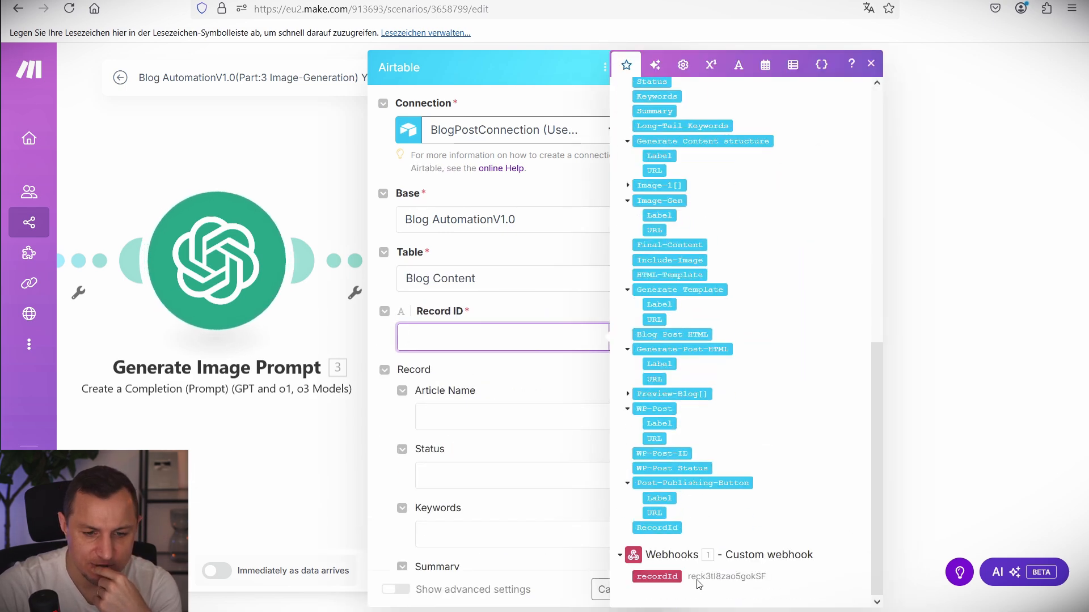
{"action": "left_click", "coordinate": [658, 577]}
Set Status to Pending Code Generation and add an Image-1 attachment item.
{"action": "scroll", "coordinate": [510, 397], "scroll_direction": "down", "scroll_amount": 3}
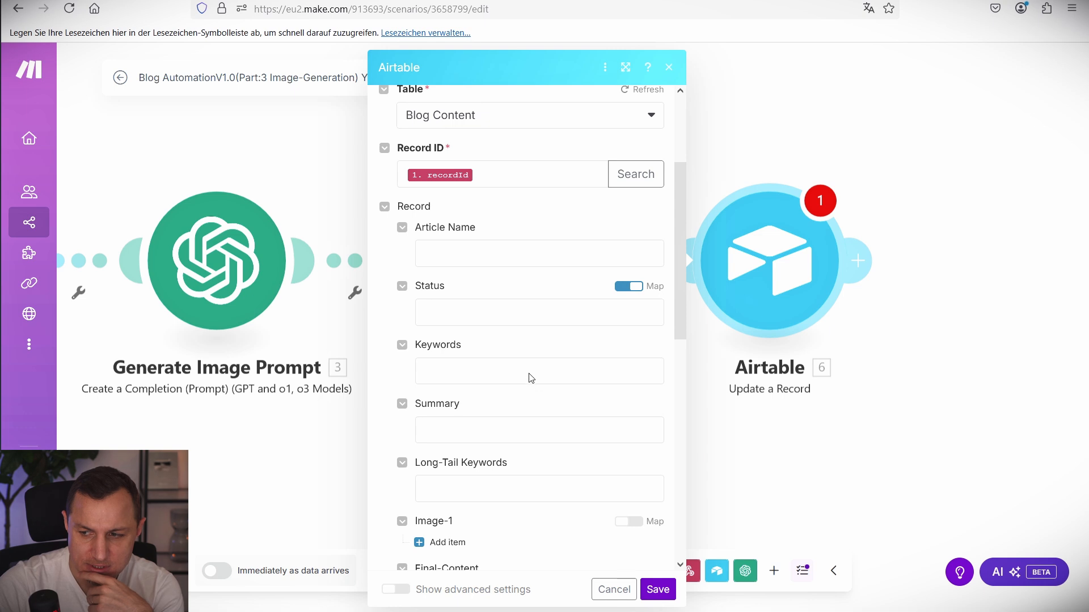
{"action": "left_click", "coordinate": [629, 286]}
{"action": "left_click", "coordinate": [539, 311]}
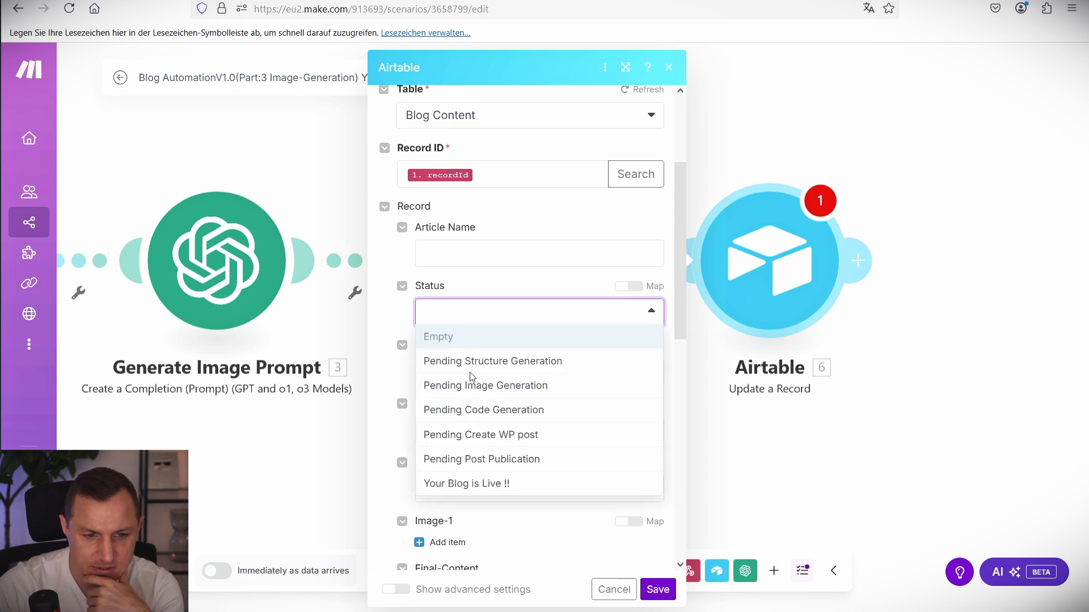
{"action": "left_click", "coordinate": [629, 286]}
{"action": "left_click", "coordinate": [629, 286]}
{"action": "left_click", "coordinate": [553, 312]}
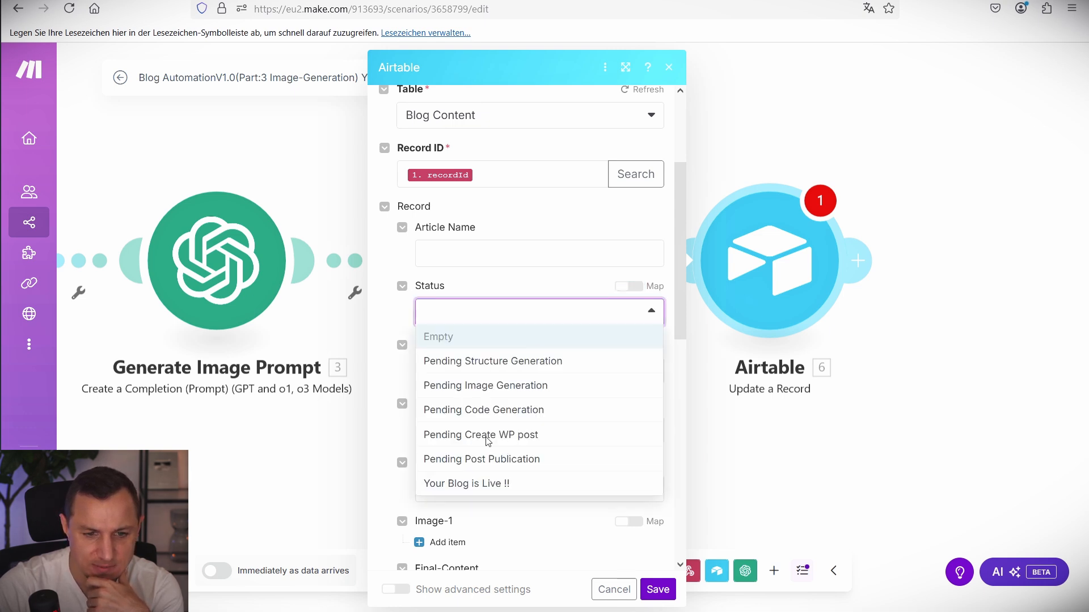
{"action": "left_click", "coordinate": [494, 412]}
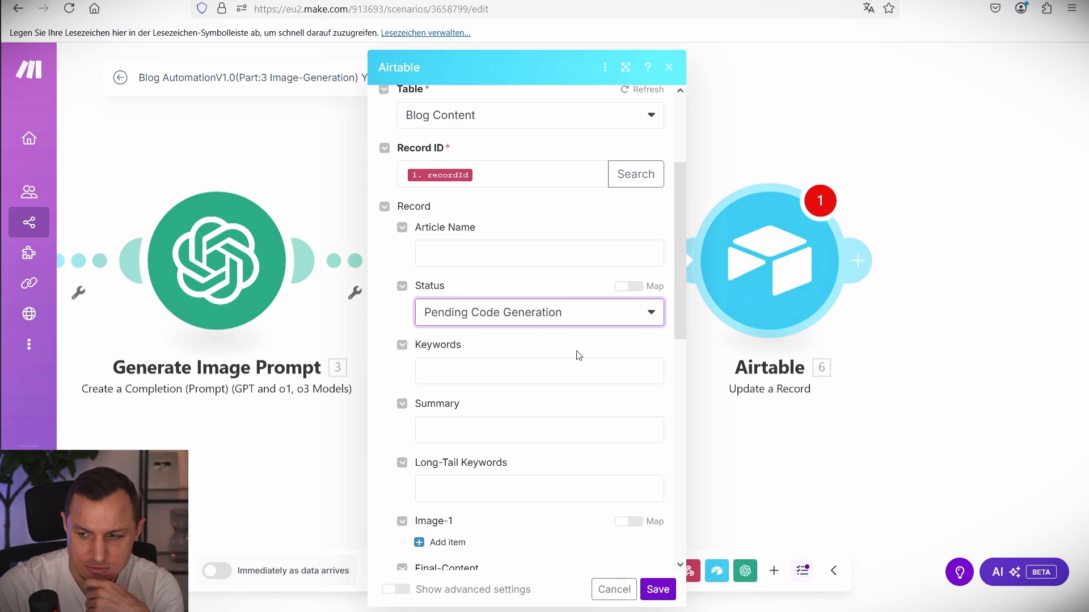
{"action": "scroll", "coordinate": [576, 354], "scroll_direction": "down", "scroll_amount": 3}
{"action": "left_click", "coordinate": [447, 379]}
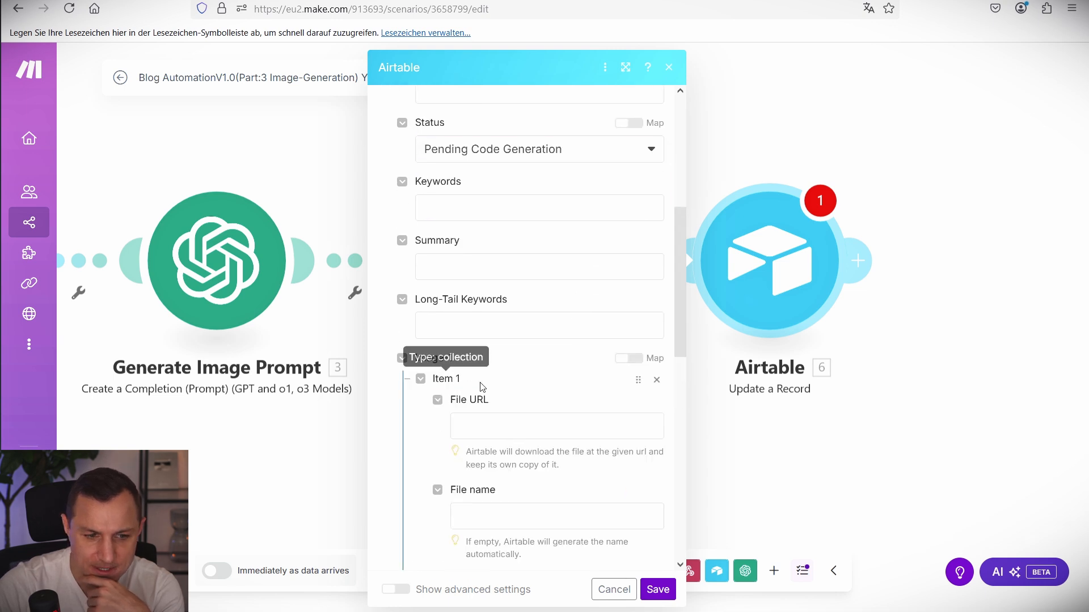
Map the generated image's URL into the Image-1 File URL field.
{"action": "left_click", "coordinate": [540, 438]}
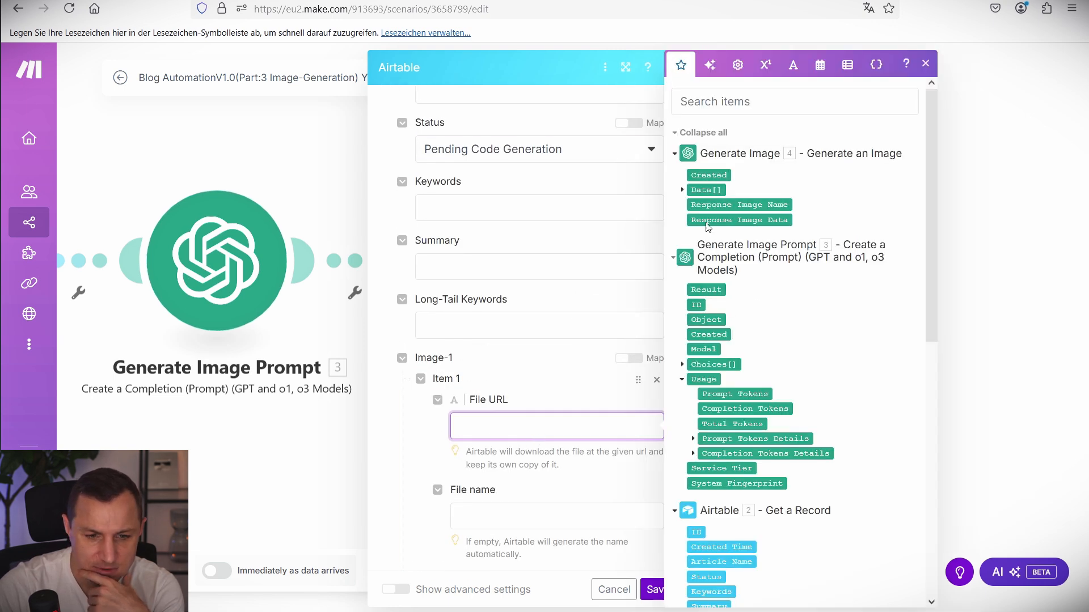
{"action": "left_click", "coordinate": [704, 190]}
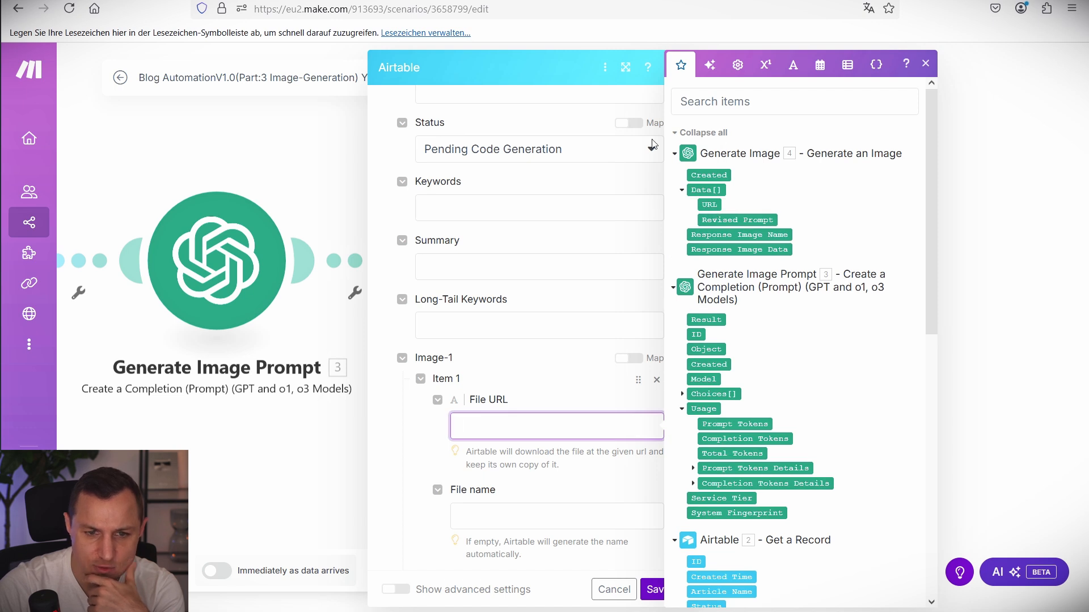
{"action": "mouse_move", "coordinate": [671, 139]}
{"action": "left_mouse_down"}
{"action": "mouse_move", "coordinate": [897, 247]}
{"action": "mouse_move", "coordinate": [912, 268]}
{"action": "left_mouse_up"}
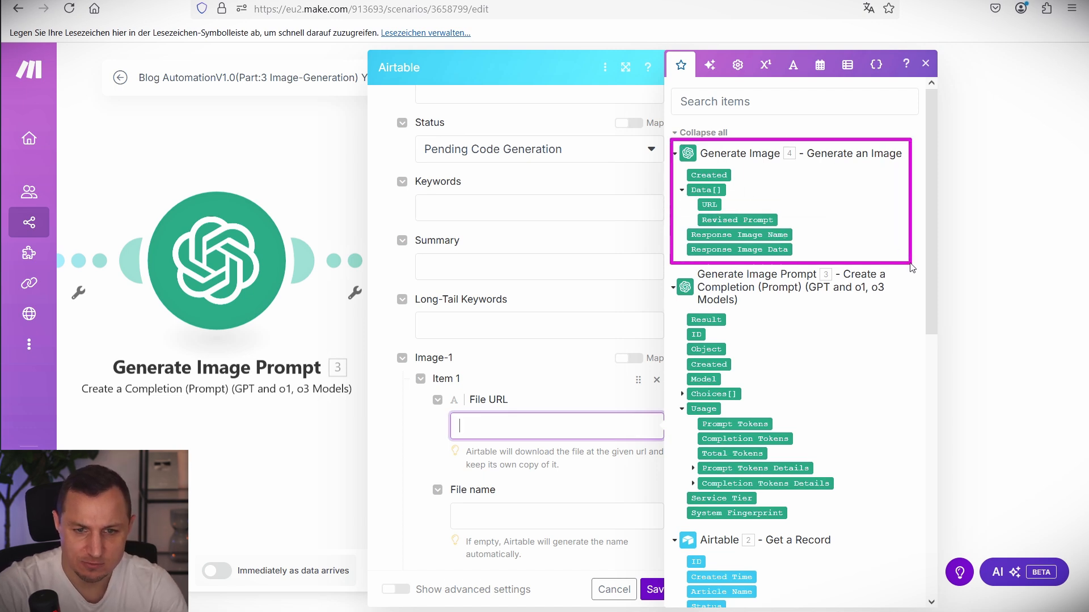
{"action": "left_click_drag", "start_coordinate": [671, 139], "coordinate": [799, 166]}
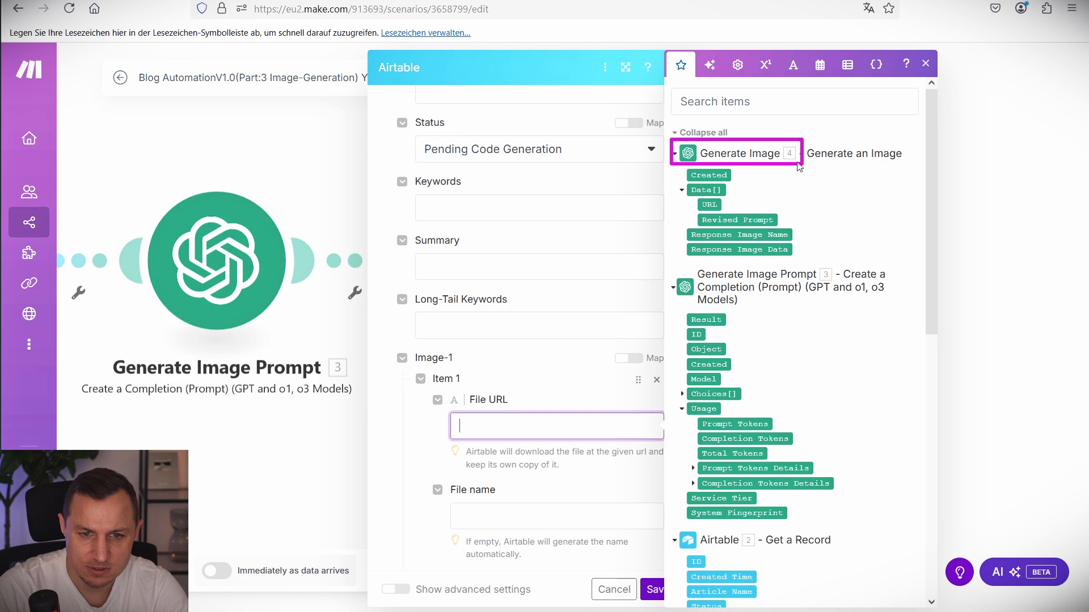
{"action": "key", "text": "Escape"}
{"action": "left_click", "coordinate": [540, 432]}
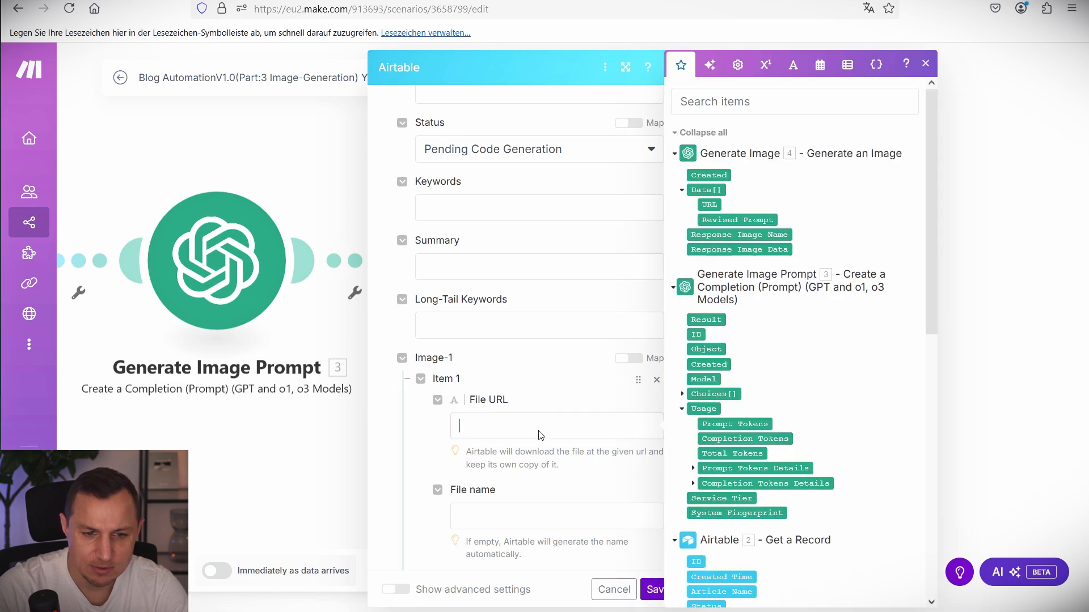
{"action": "left_click", "coordinate": [711, 208]}
Name the file with the webhook recordId plus .png and save the Update a Record settings.
{"action": "left_click", "coordinate": [522, 516]}
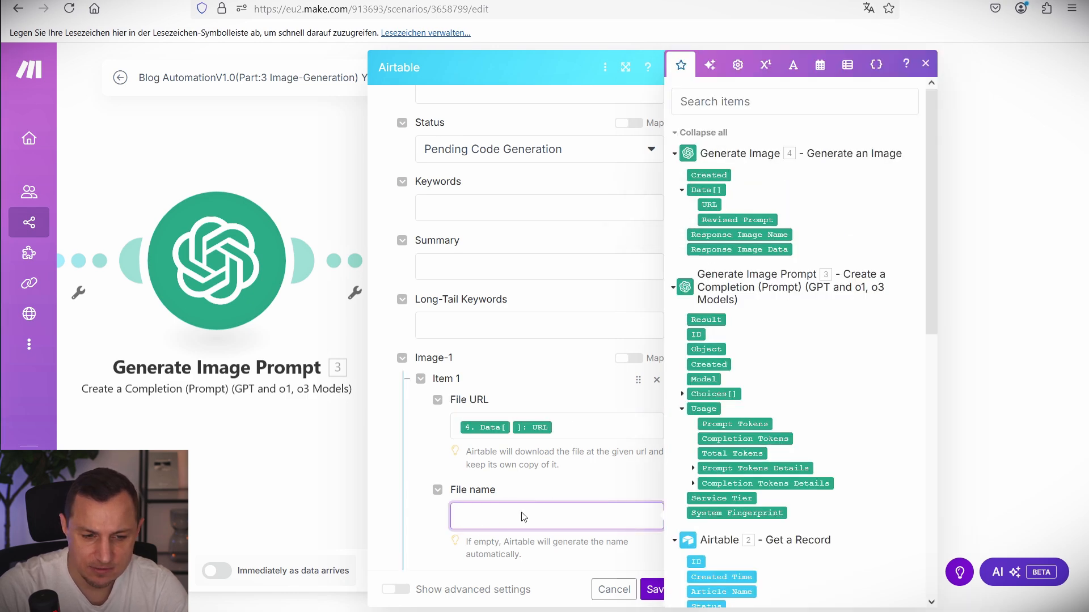
{"action": "scroll", "coordinate": [814, 418], "scroll_direction": "down", "scroll_amount": 15}
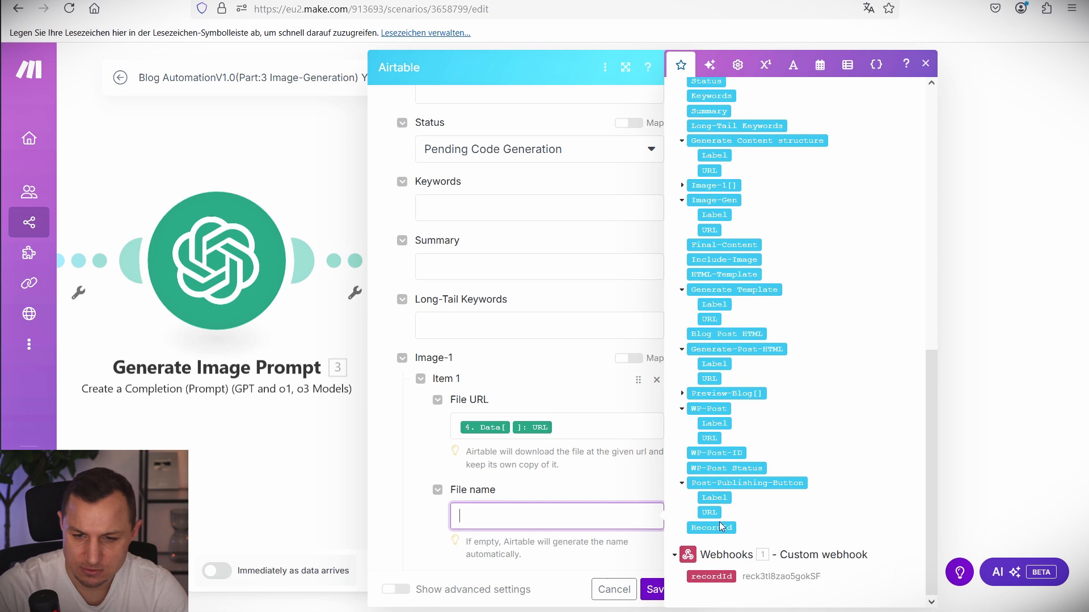
{"action": "left_click", "coordinate": [711, 577]}
{"action": "left_click", "coordinate": [549, 527]}
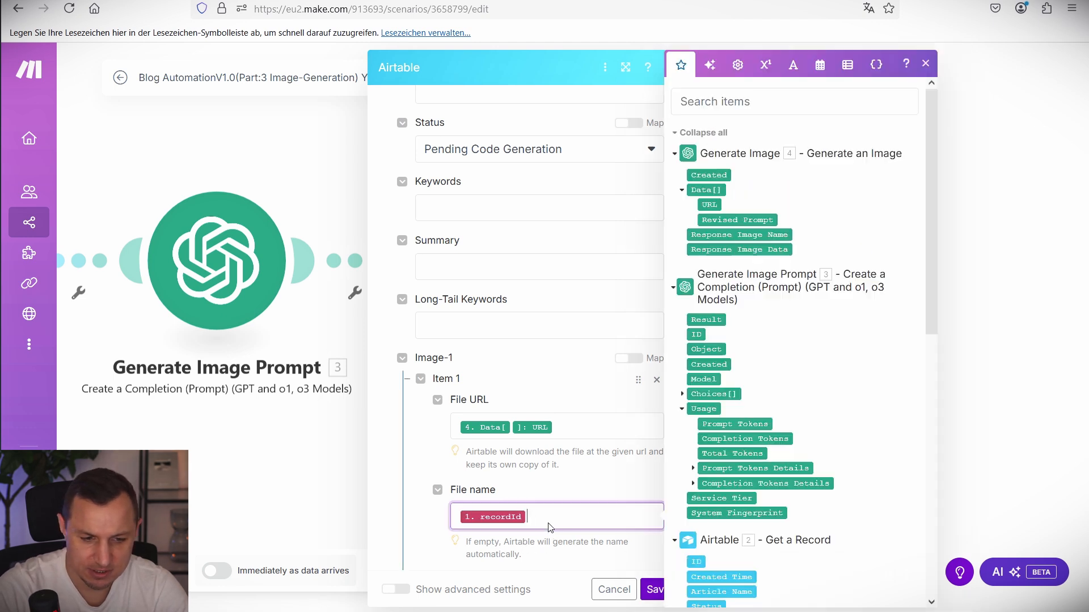
{"action": "type", "text": ".png"}
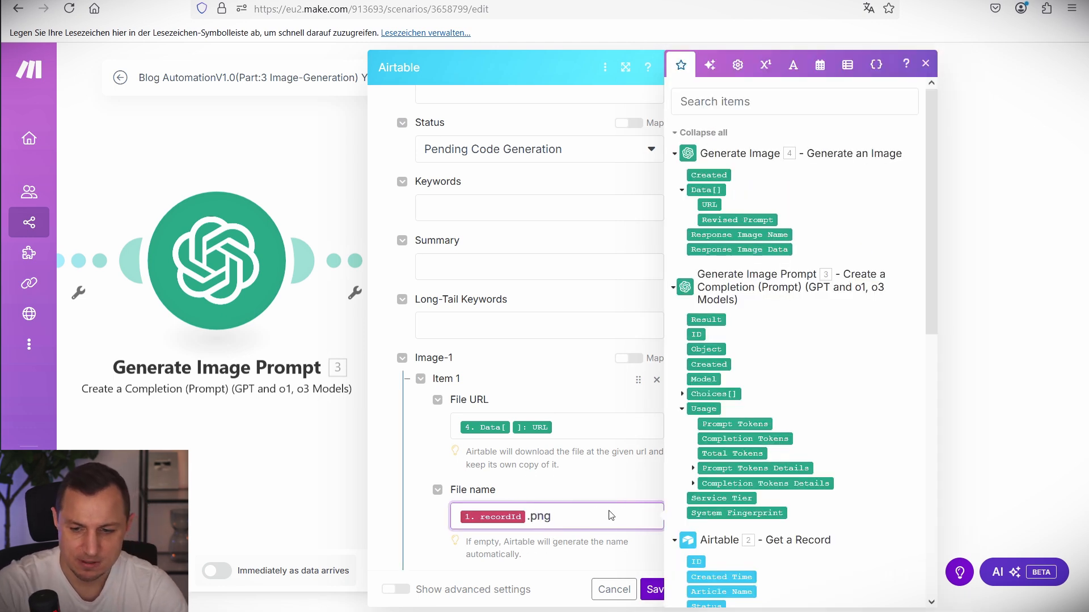
{"action": "key", "text": "Escape"}
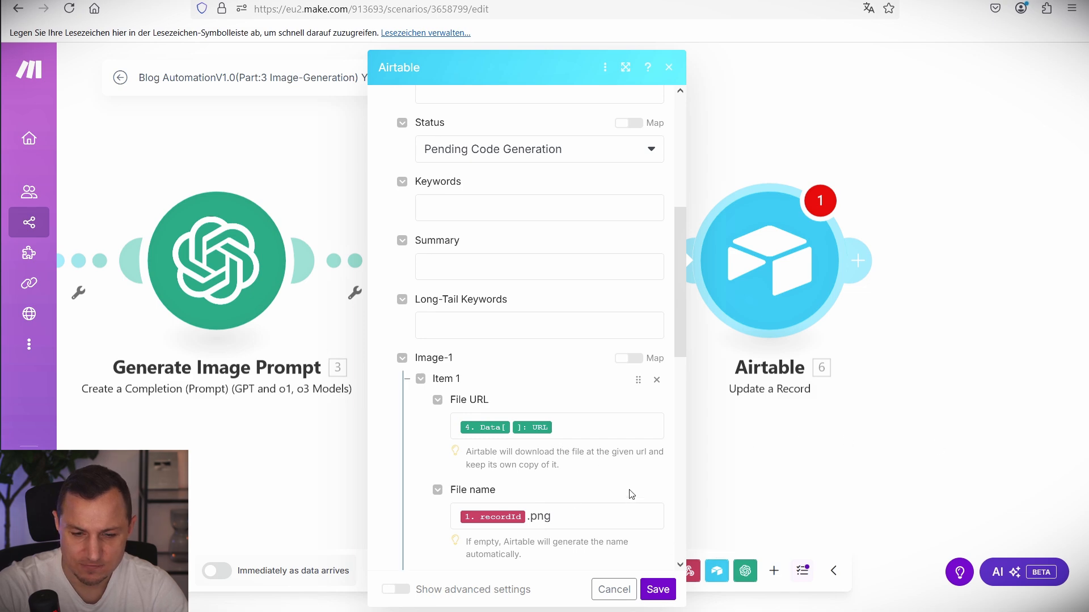
{"action": "scroll", "coordinate": [631, 494], "scroll_direction": "down", "scroll_amount": 5}
{"action": "left_click", "coordinate": [657, 589]}
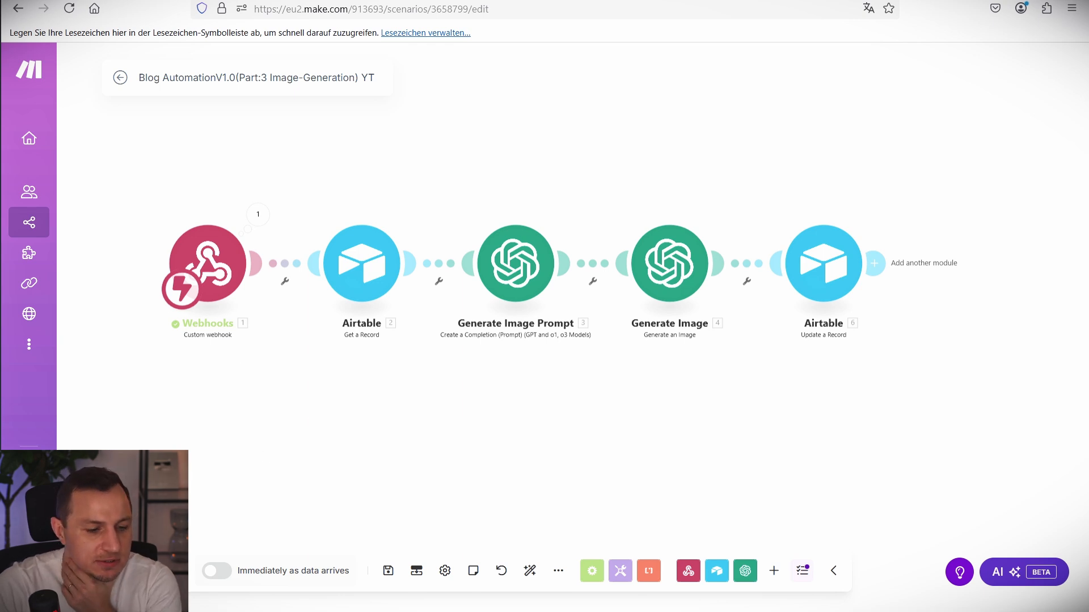
Save the scenario and start a test run with Airtable's Generate Image button.
{"action": "left_click", "coordinate": [387, 570]}
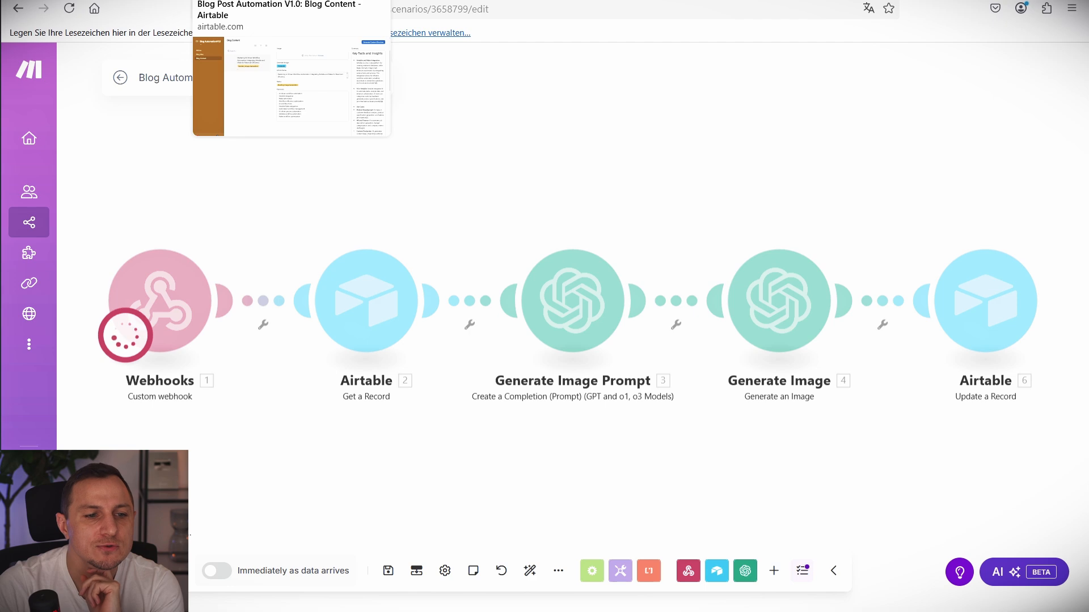
{"action": "left_click", "coordinate": [255, 0]}
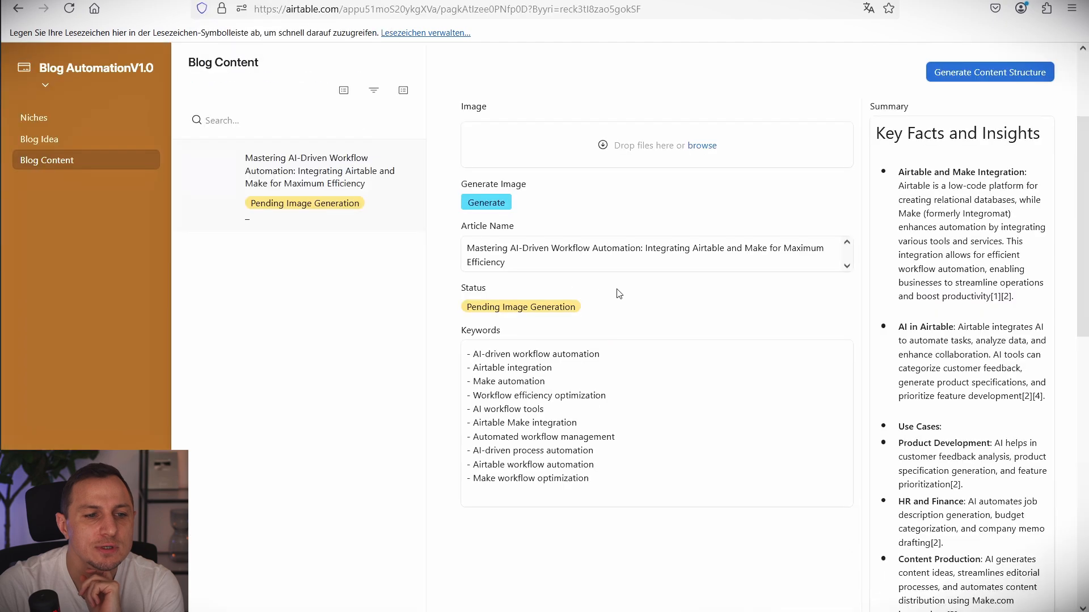
{"action": "left_click", "coordinate": [486, 204]}
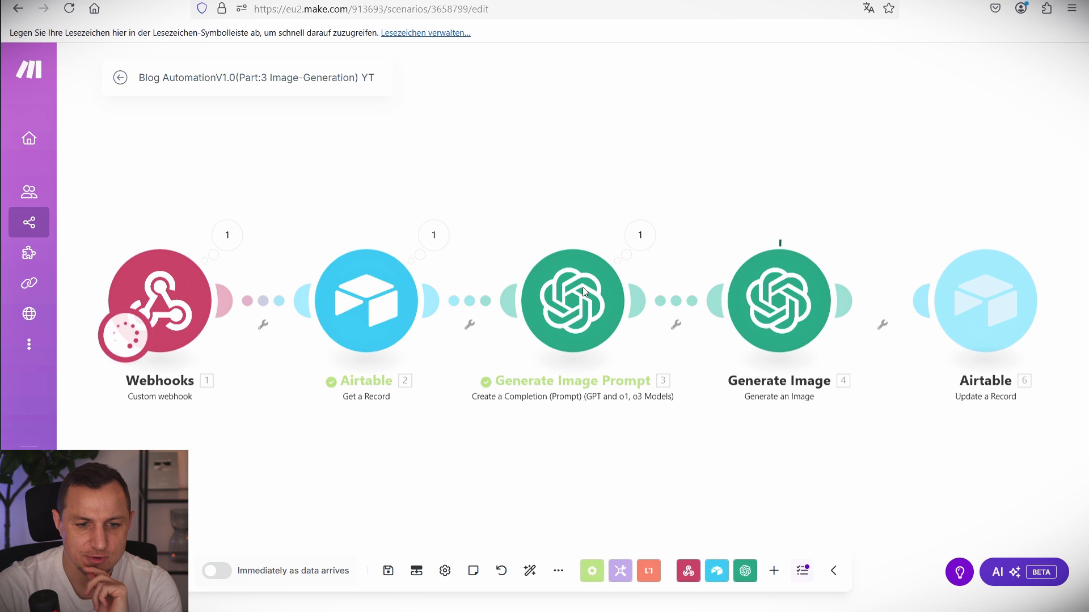
{"action": "left_click", "coordinate": [640, 237]}
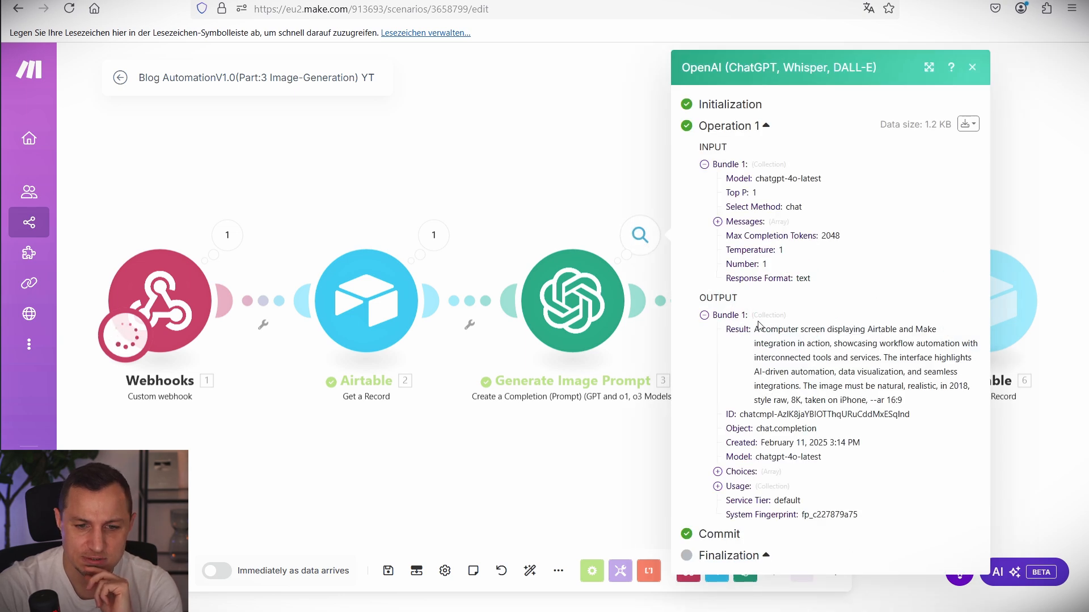
Read the DALL-E prompt from Generate Image Prompt, then view the generated image in Airtable.
{"action": "left_click_drag", "start_coordinate": [755, 332], "coordinate": [914, 411]}
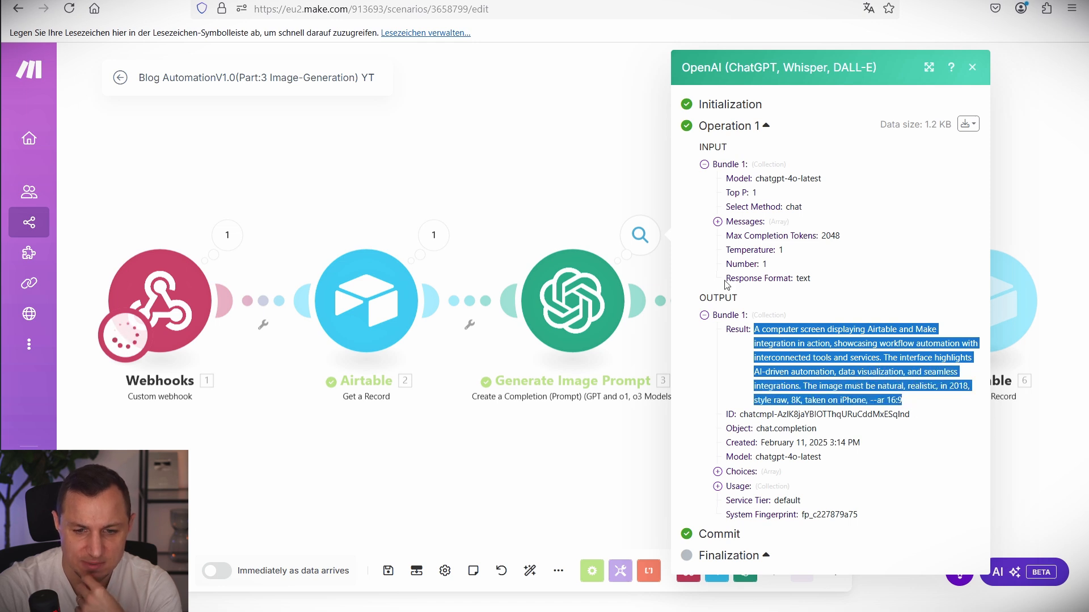
{"action": "left_click", "coordinate": [625, 180]}
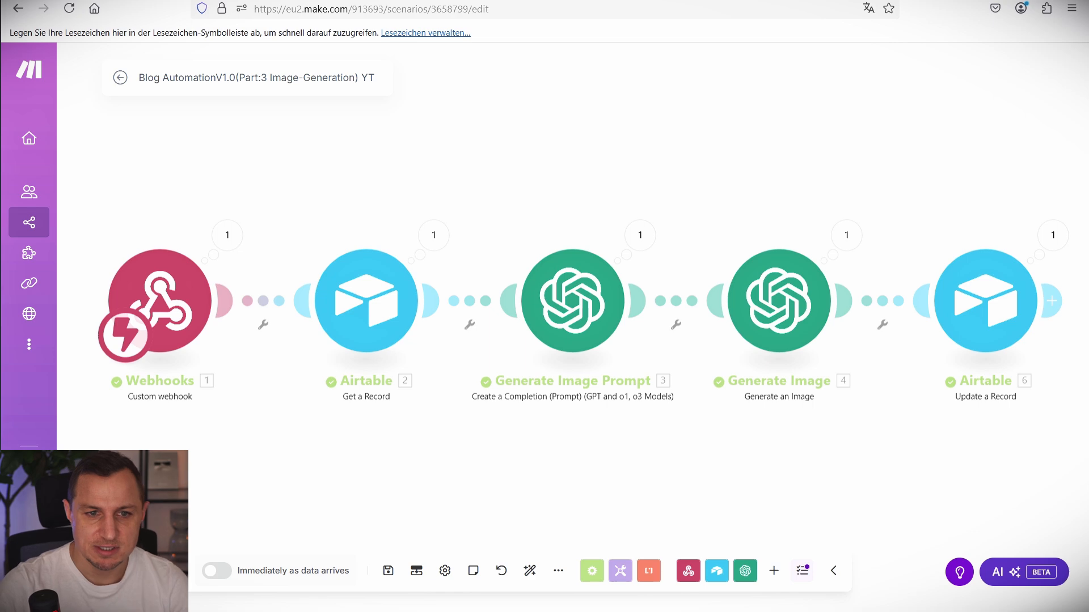
{"action": "left_click", "coordinate": [256, 1]}
{"action": "left_click", "coordinate": [545, 203]}
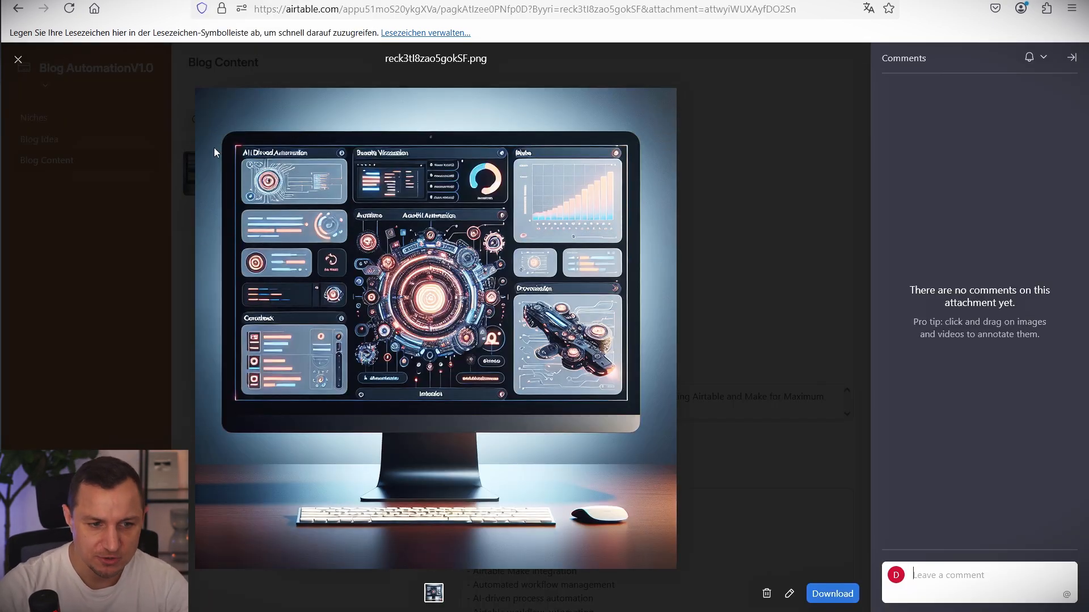
Inspect the attached computer-screen image and the Pending Code Generation record, then go back to Make.
{"action": "mouse_move", "coordinate": [216, 143]}
{"action": "left_mouse_down"}
{"action": "mouse_move", "coordinate": [659, 465]}
{"action": "mouse_move", "coordinate": [632, 455]}
{"action": "left_mouse_up"}
{"action": "key", "text": "Escape"}
{"action": "key", "text": "Escape"}
{"action": "key", "text": "Escape"}
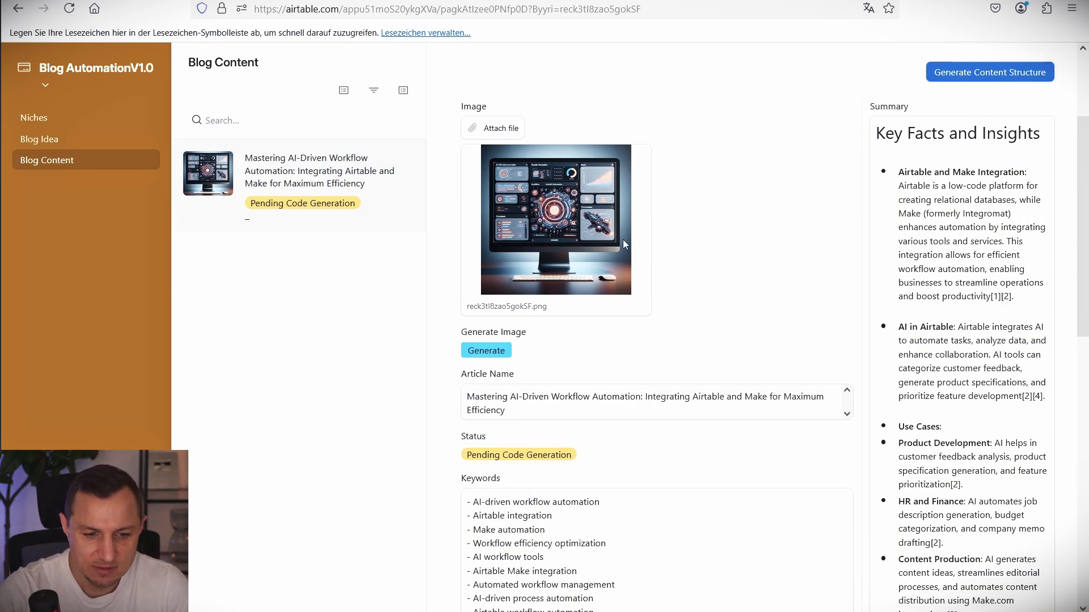
{"action": "scroll", "coordinate": [690, 426], "scroll_direction": "down", "scroll_amount": 5}
{"action": "scroll", "coordinate": [687, 401], "scroll_direction": "up", "scroll_amount": 8}
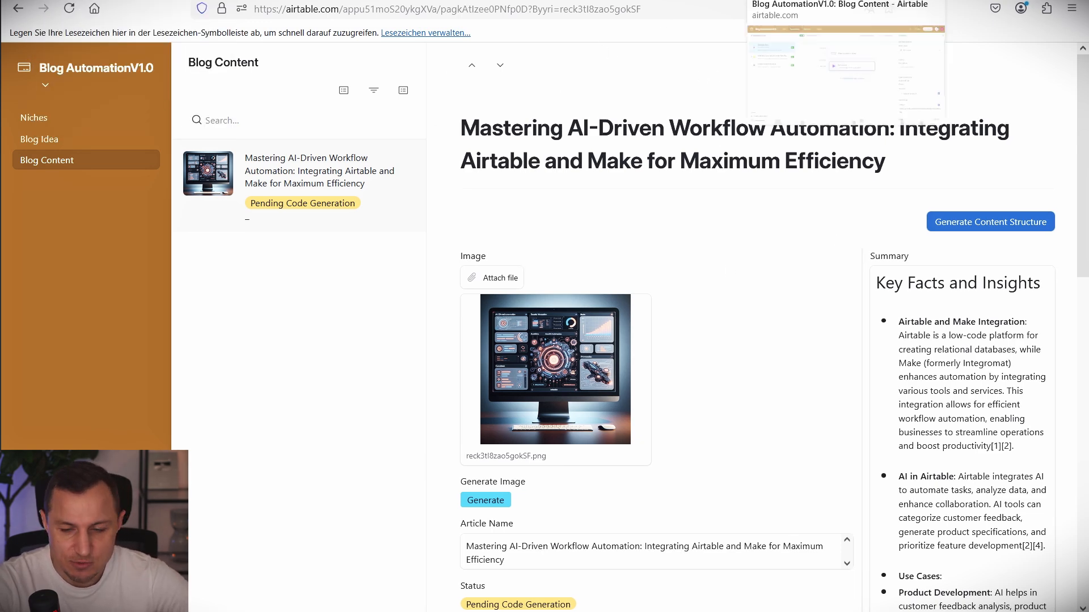
{"action": "left_click", "coordinate": [953, 1]}
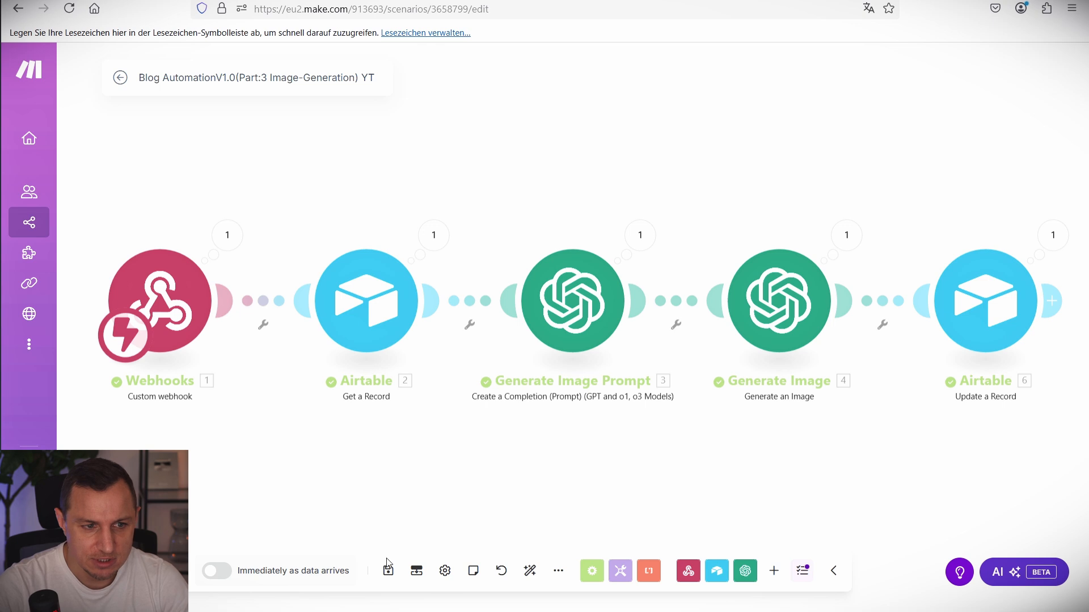
Schedule the scenario to run immediately as data arrives, save, and return to All scenarios.
{"action": "left_click", "coordinate": [225, 574]}
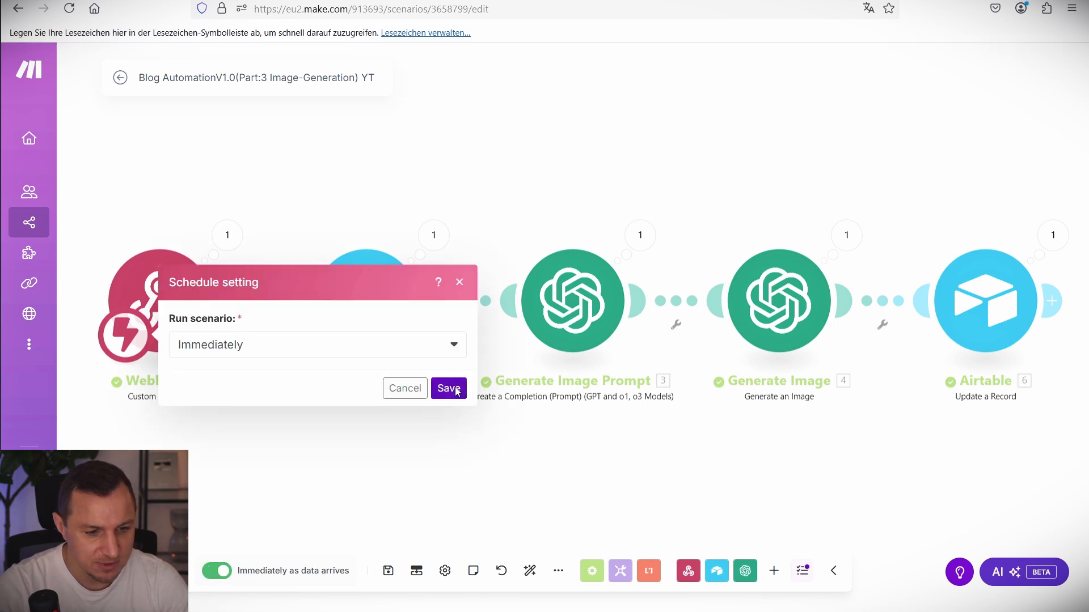
{"action": "left_click", "coordinate": [449, 389]}
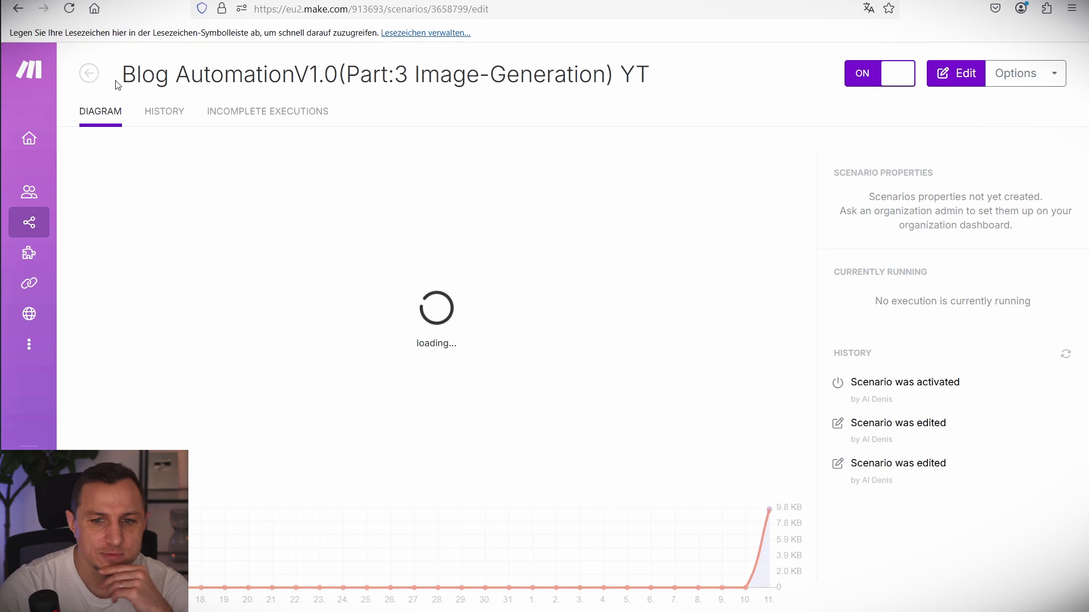
{"action": "left_click", "coordinate": [89, 73]}
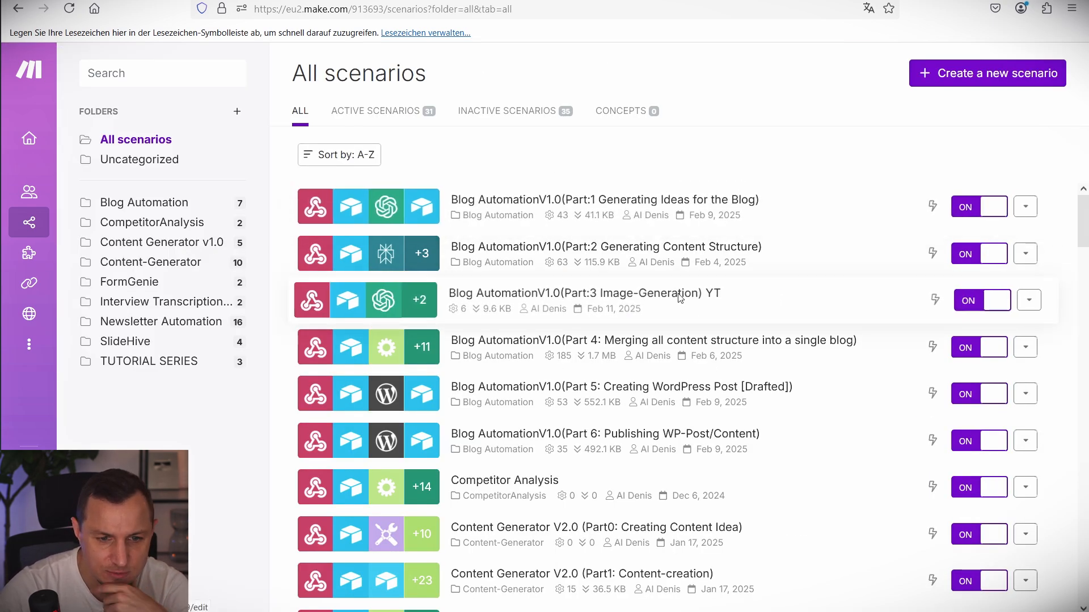
Switch on the Blog Part 1 YT and Part 2 YT scenarios and create a new scenario.
{"action": "scroll", "coordinate": [703, 437], "scroll_direction": "down", "scroll_amount": 10}
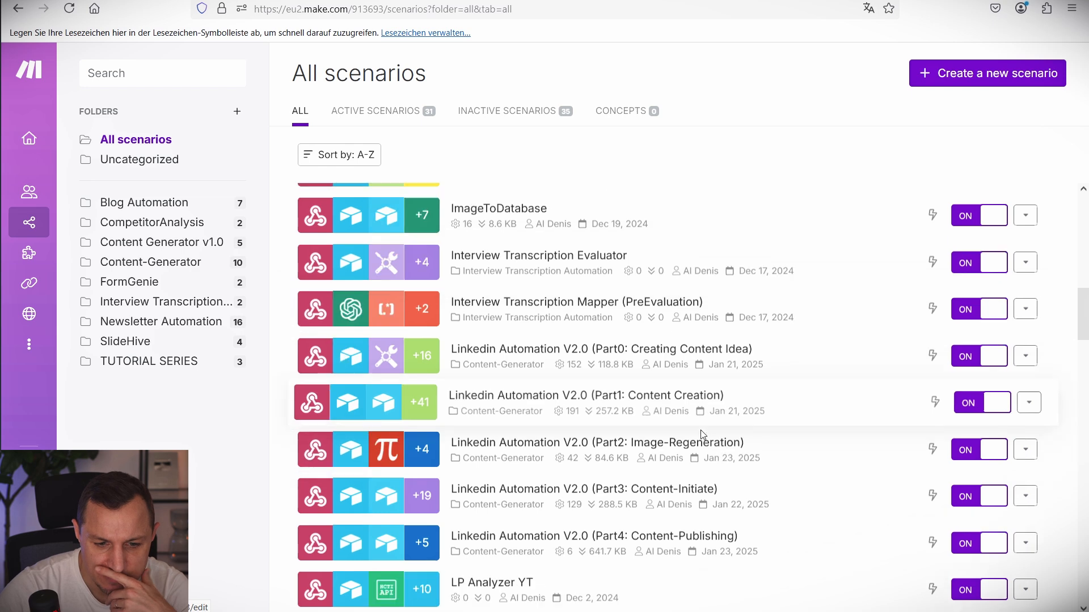
{"action": "scroll", "coordinate": [701, 434], "scroll_direction": "down", "scroll_amount": 10}
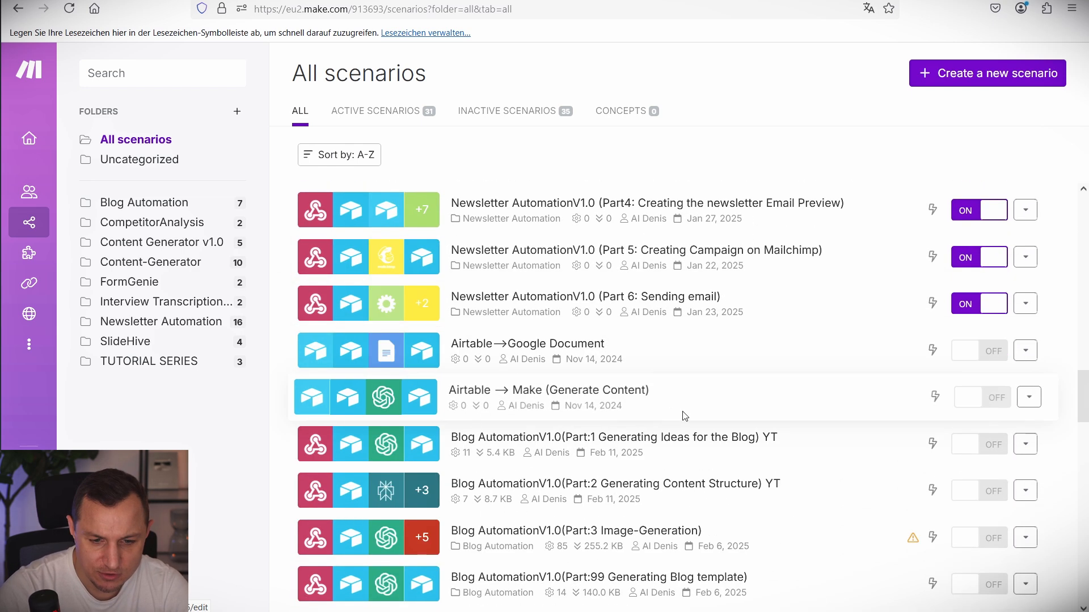
{"action": "left_click", "coordinate": [975, 453]}
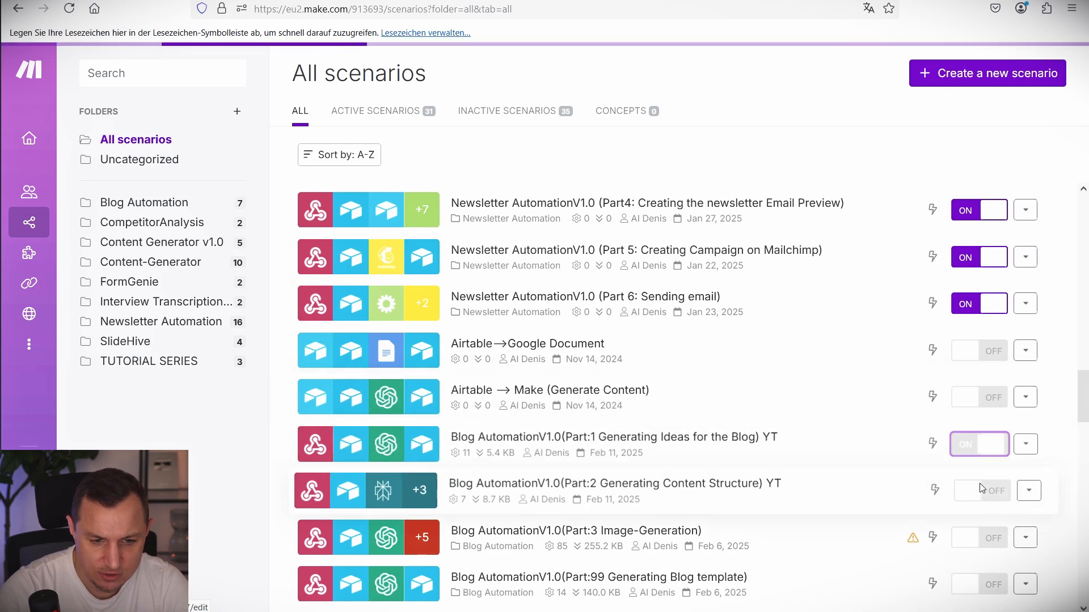
{"action": "left_click", "coordinate": [976, 491]}
{"action": "left_click", "coordinate": [1002, 74]}
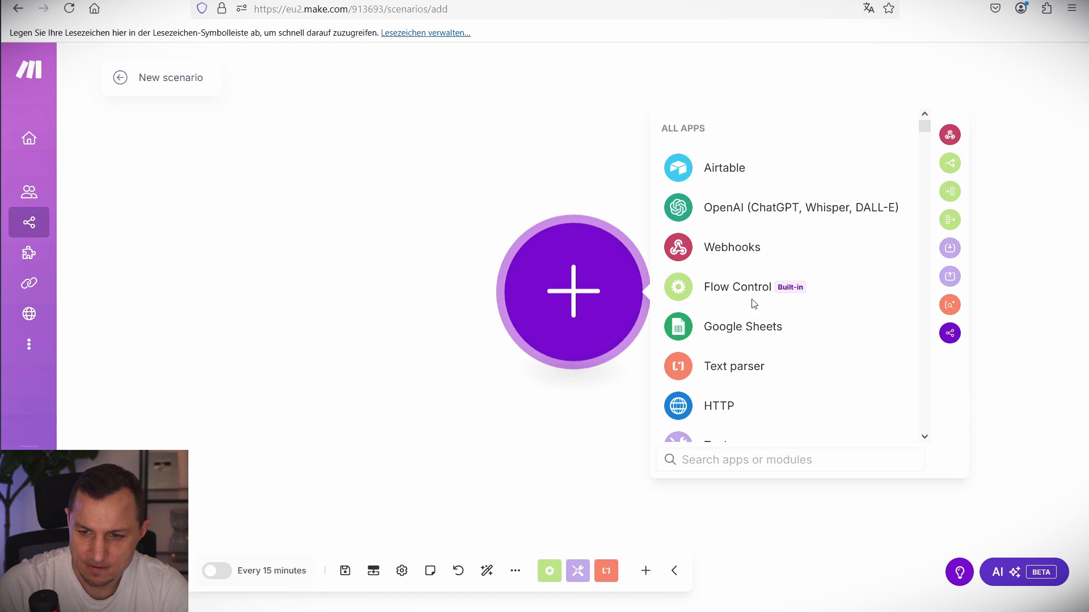
Add a Webhooks Custom webhook trigger named MergeAllContentYT and save it.
{"action": "left_click", "coordinate": [715, 254]}
{"action": "left_click", "coordinate": [754, 288]}
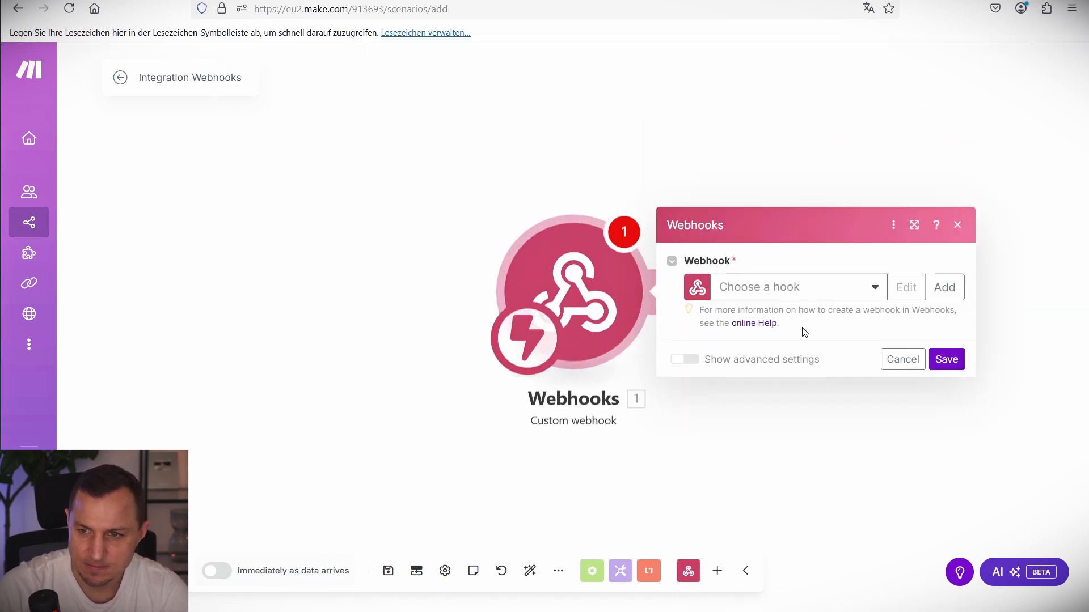
{"action": "left_click", "coordinate": [940, 292]}
{"action": "type", "text": "Mer"}
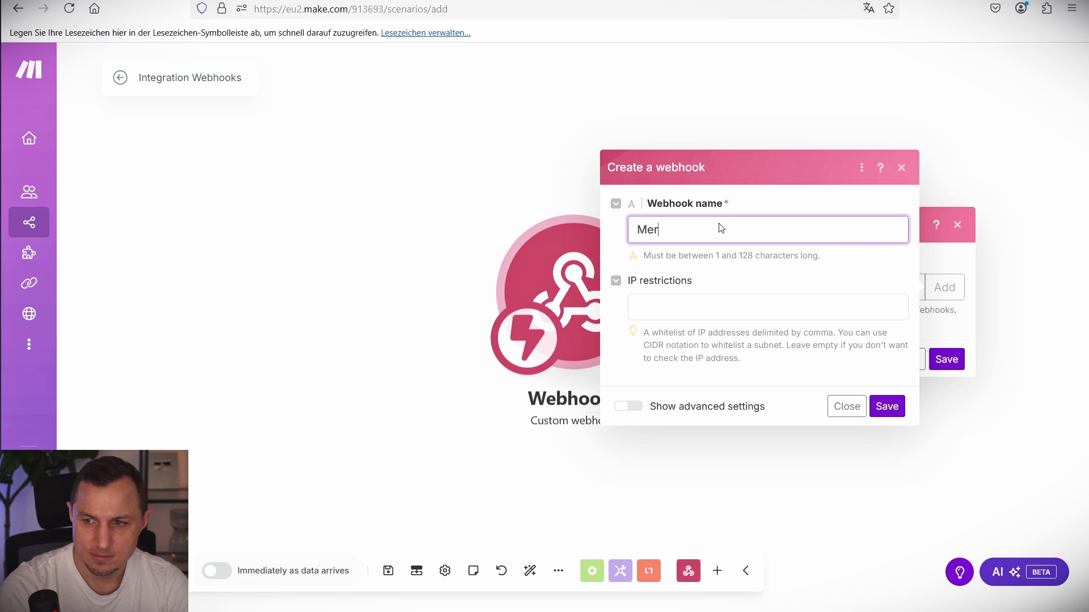
{"action": "type", "text": "geAllContentYT"}
{"action": "key", "text": "Return"}
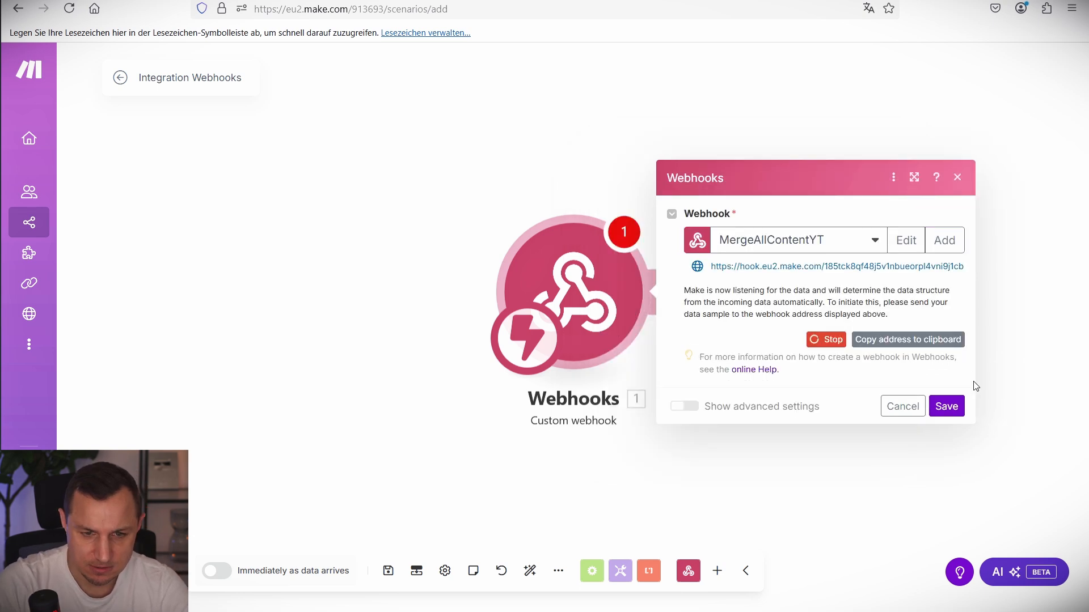
{"action": "left_click", "coordinate": [947, 405]}
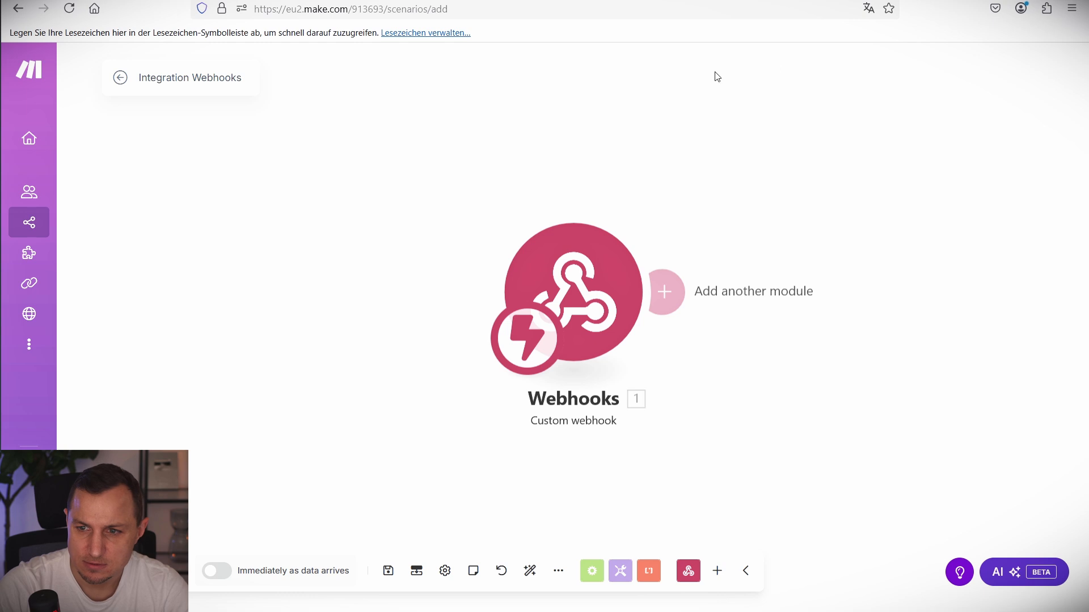
Rename the scenario to the Part 4 YT title, get the webhook address, and go to Airtable.
{"action": "left_click", "coordinate": [190, 78]}
{"action": "type", "text": "Blog AutomationV1.0(Part 4: Merging all content structure into a single blog)"}
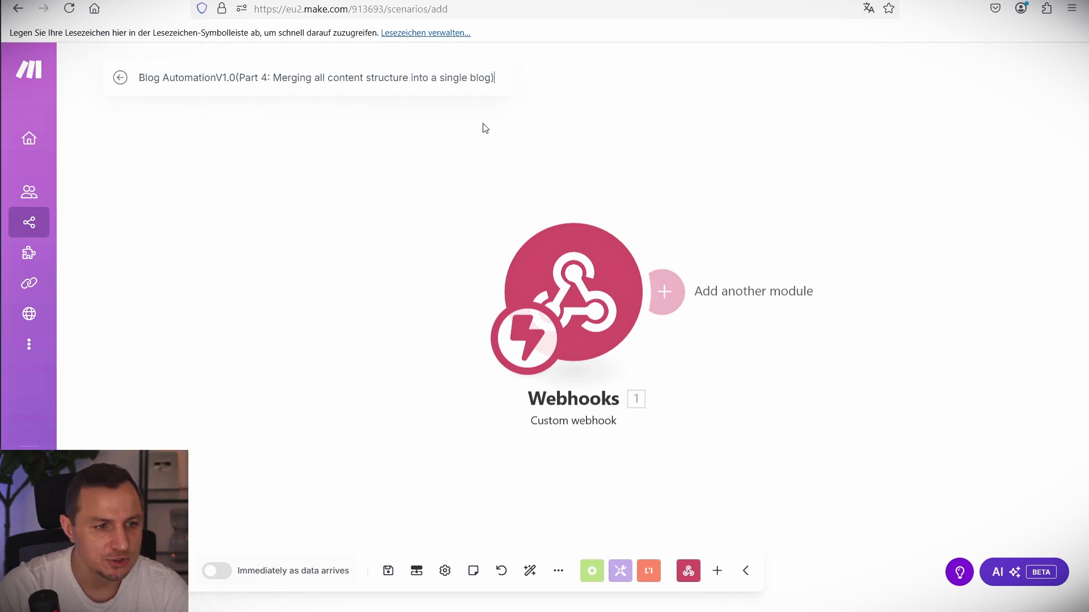
{"action": "type", "text": "YT"}
{"action": "left_click", "coordinate": [573, 292]}
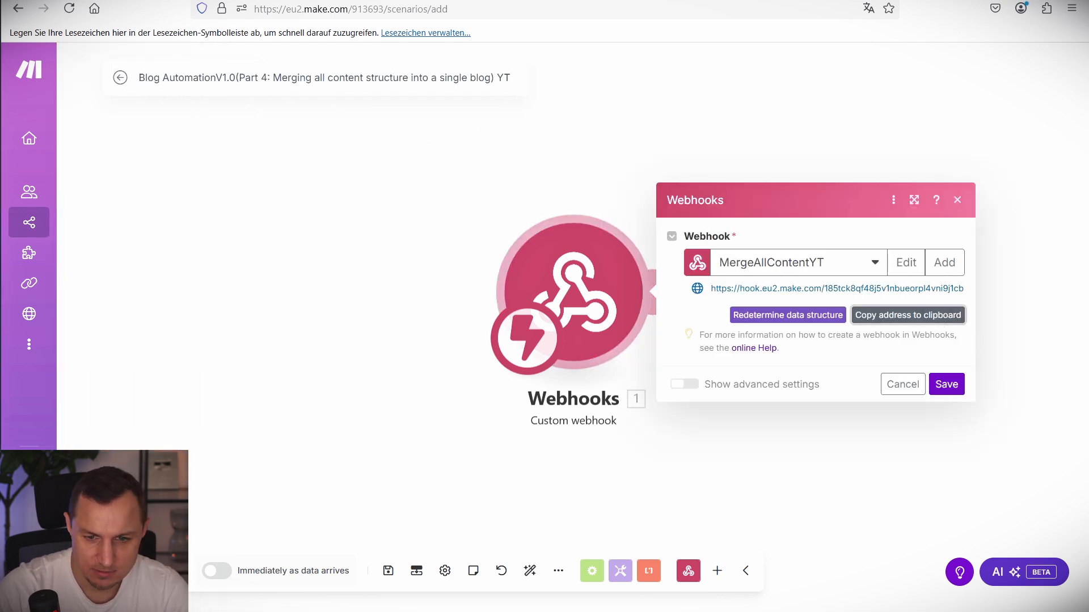
{"action": "left_click", "coordinate": [194, 510]}
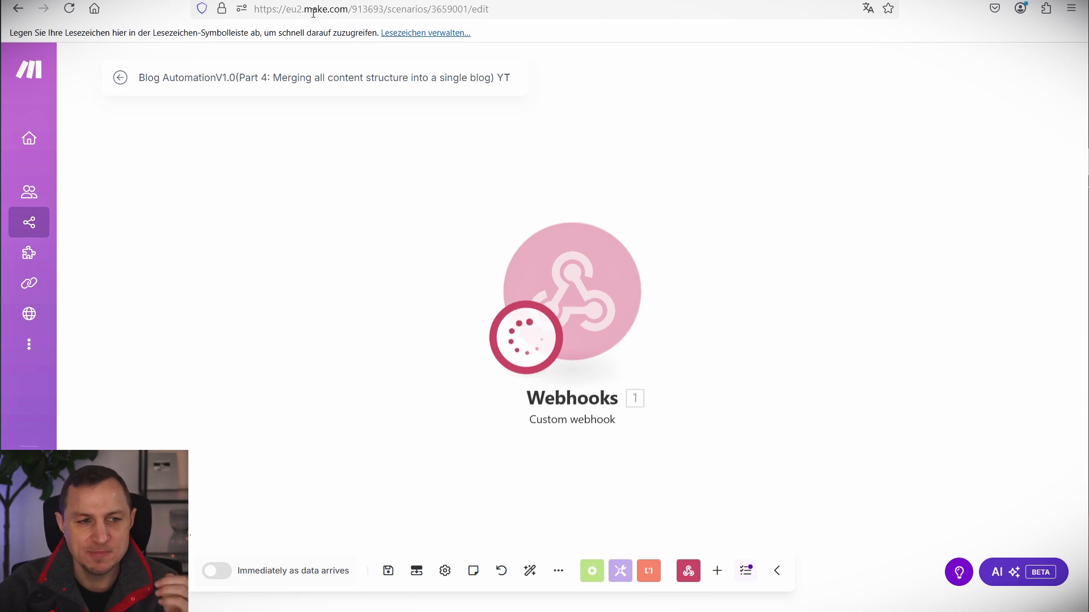
{"action": "key", "text": "ctrl+Tab"}
{"action": "scroll", "coordinate": [884, 284], "scroll_direction": "down", "scroll_amount": 10}
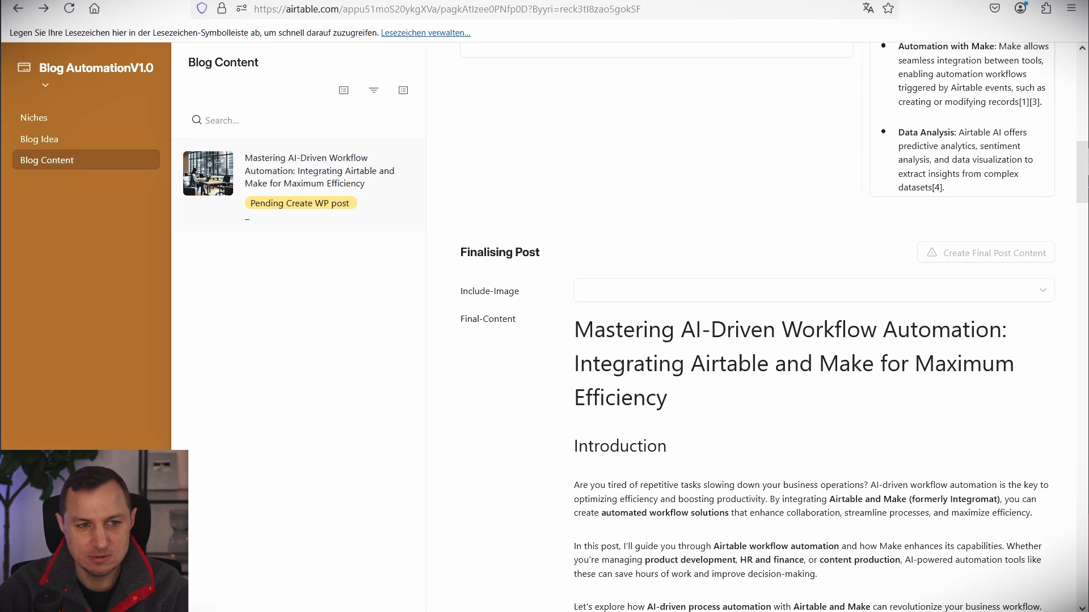
Edit the interface page, select the Create Final Post Content button, and begin a new automation.
{"action": "scroll", "coordinate": [854, 212], "scroll_direction": "up", "scroll_amount": 15}
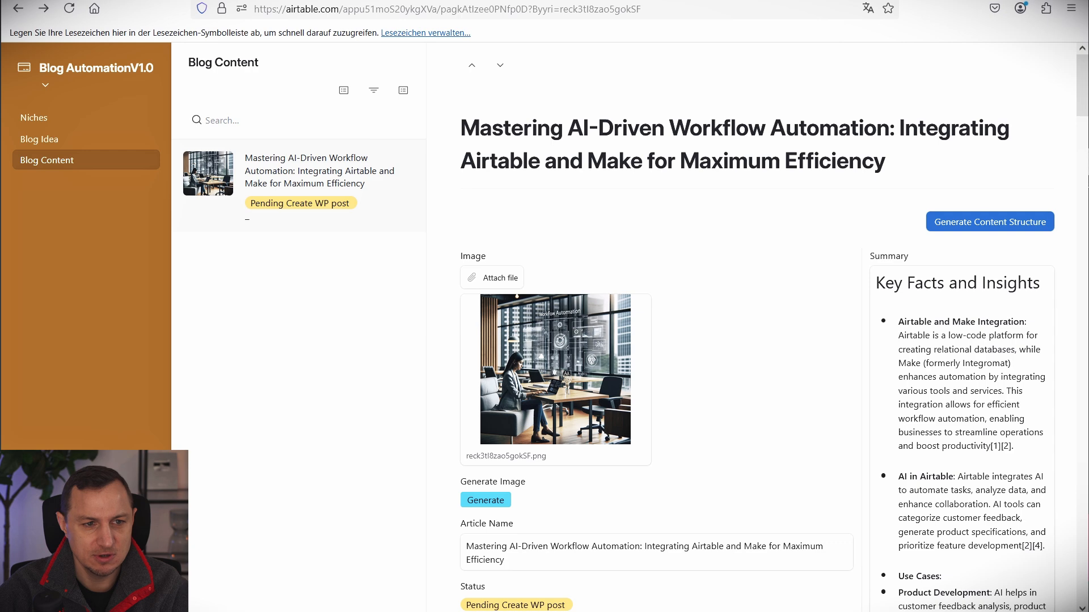
{"action": "scroll", "coordinate": [783, 397], "scroll_direction": "down", "scroll_amount": 14}
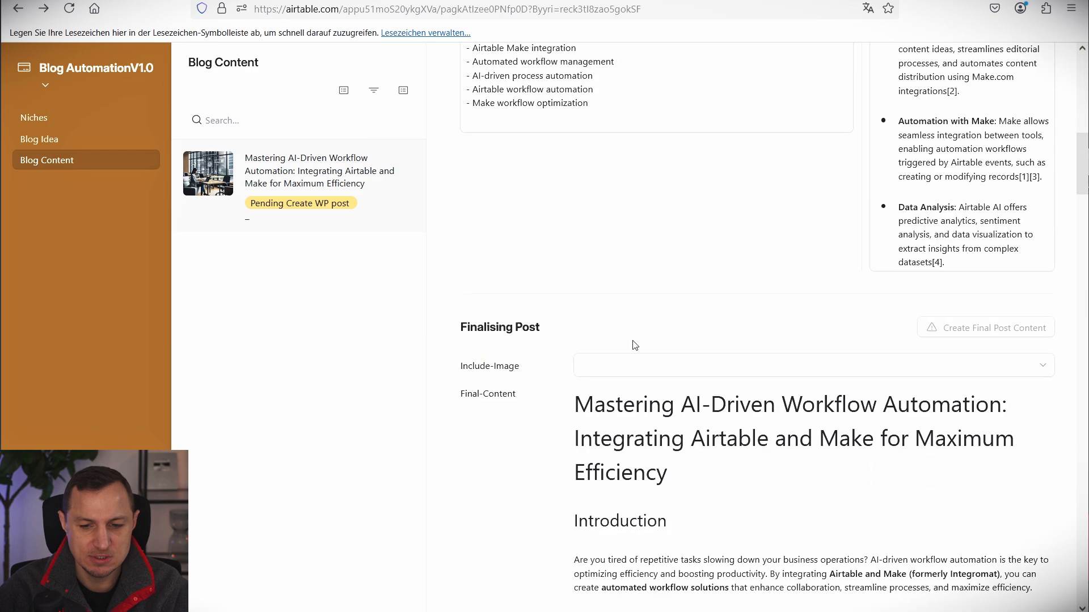
{"action": "left_click", "coordinate": [105, 85]}
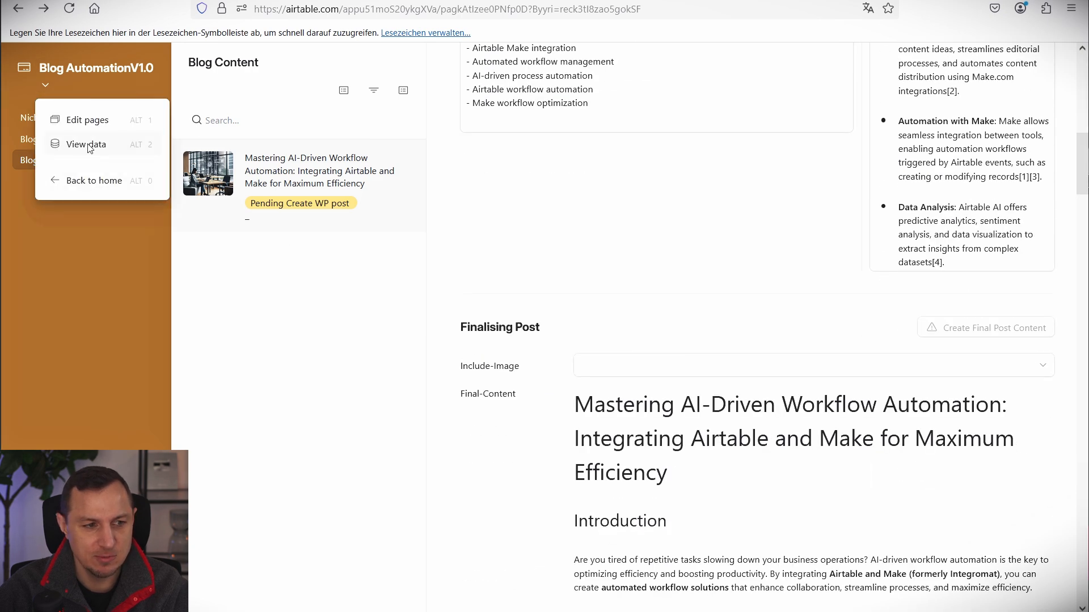
{"action": "left_click", "coordinate": [98, 120]}
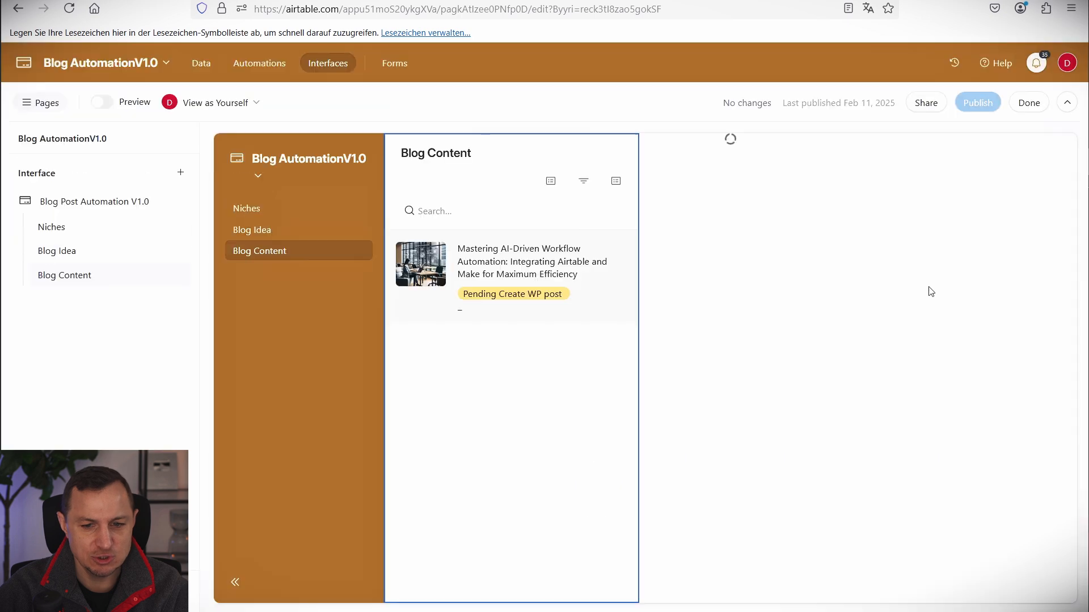
{"action": "scroll", "coordinate": [913, 320], "scroll_direction": "down", "scroll_amount": 15}
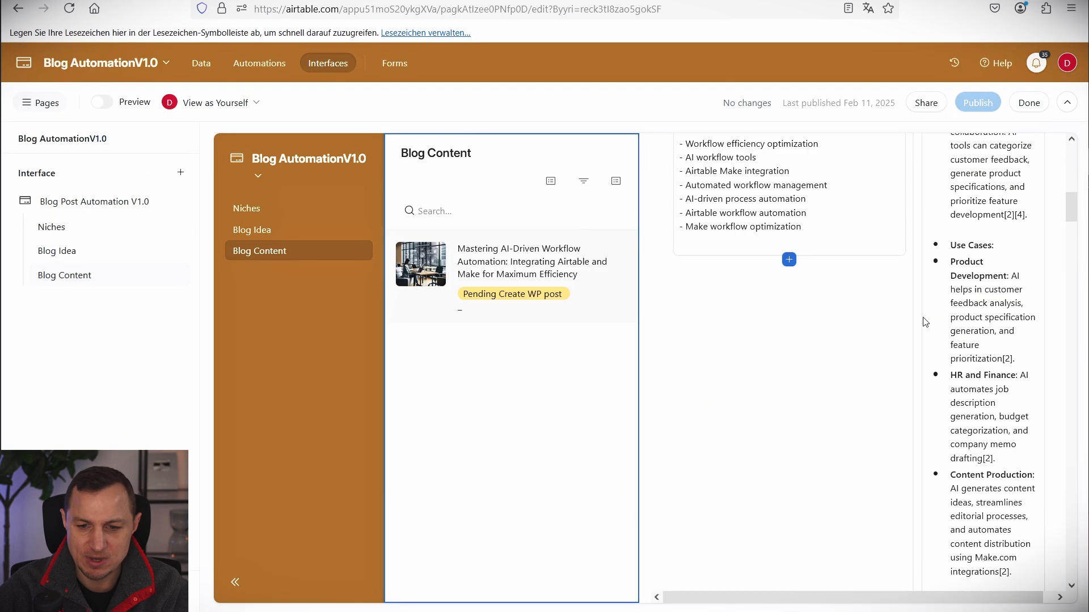
{"action": "left_click", "coordinate": [950, 185]}
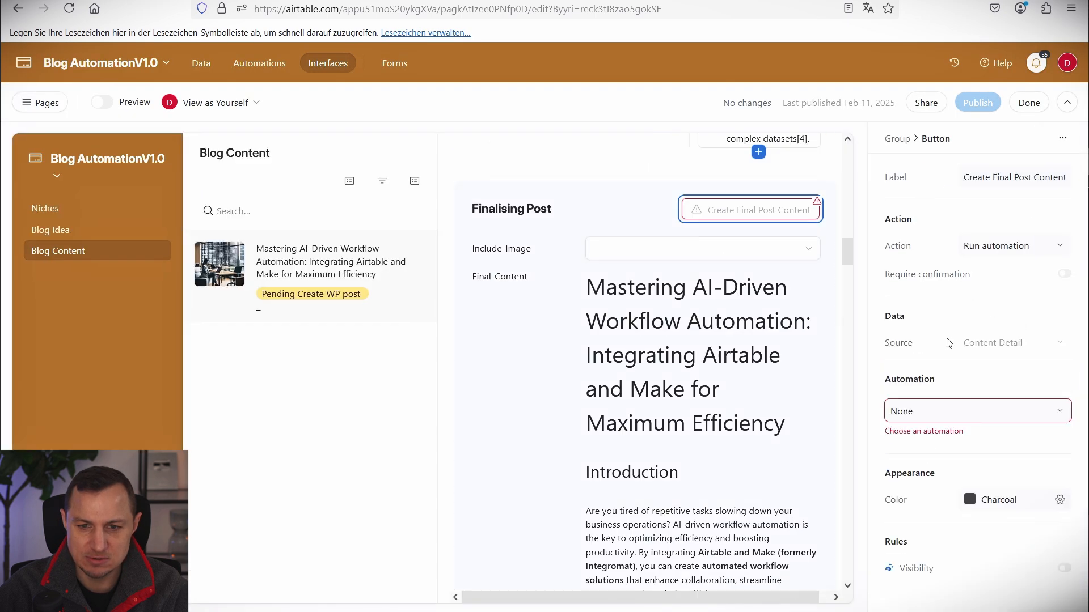
{"action": "left_click", "coordinate": [943, 413]}
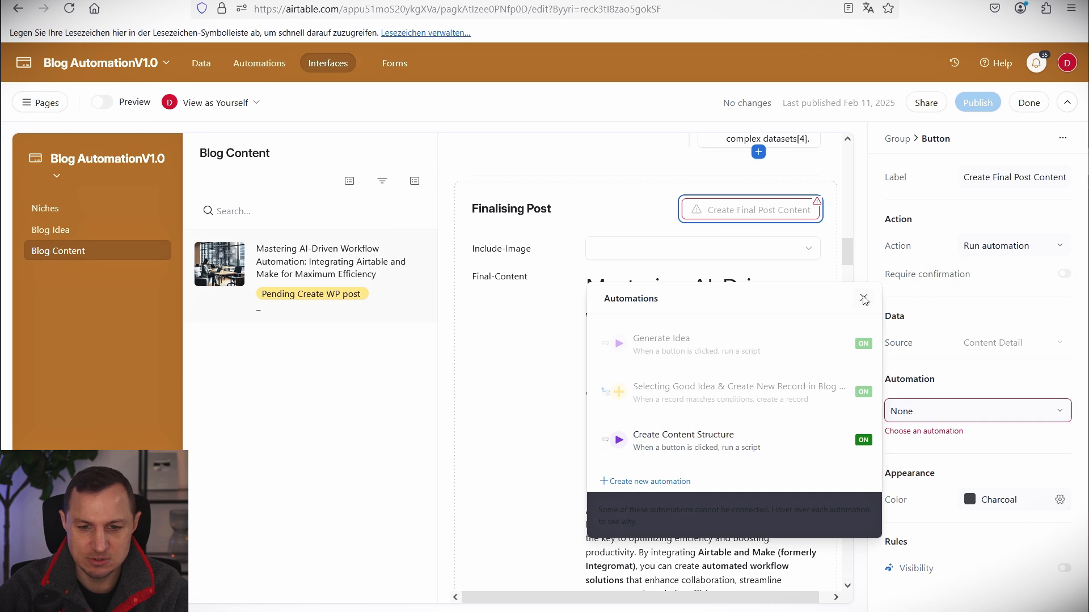
{"action": "left_click", "coordinate": [656, 482]}
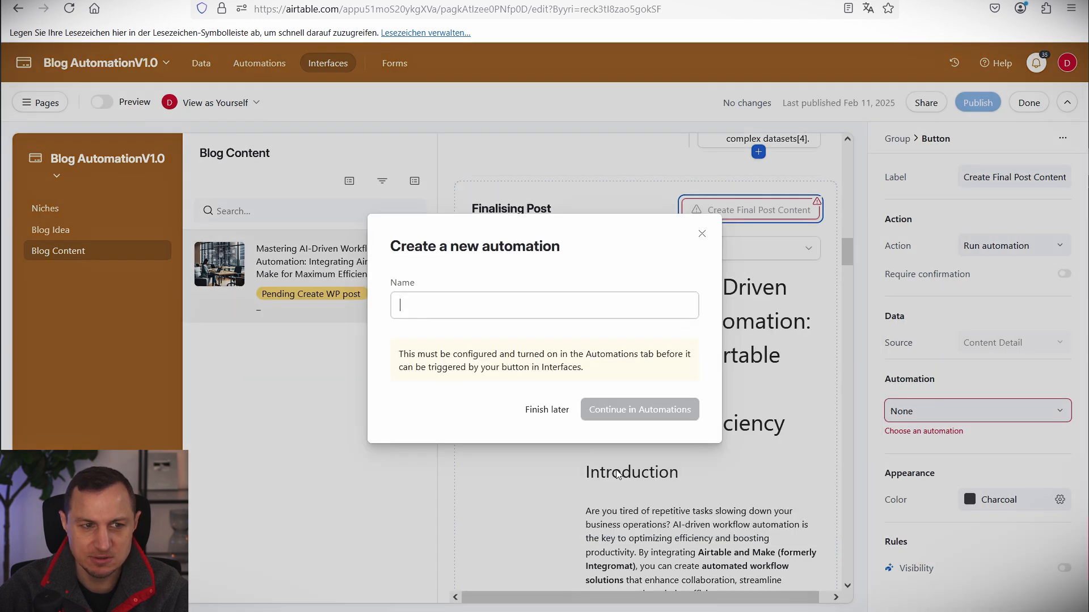
Give Automation 1 a 'When a button is clicked' trigger and link it to the button.
{"action": "left_click", "coordinate": [701, 234]}
{"action": "left_click", "coordinate": [259, 63]}
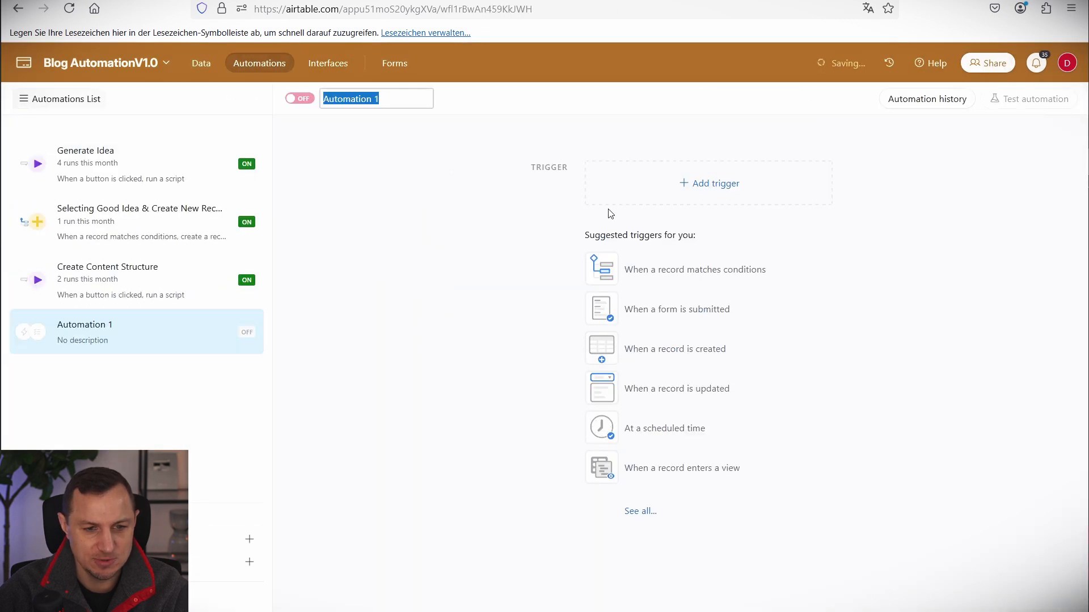
{"action": "left_click", "coordinate": [720, 203]}
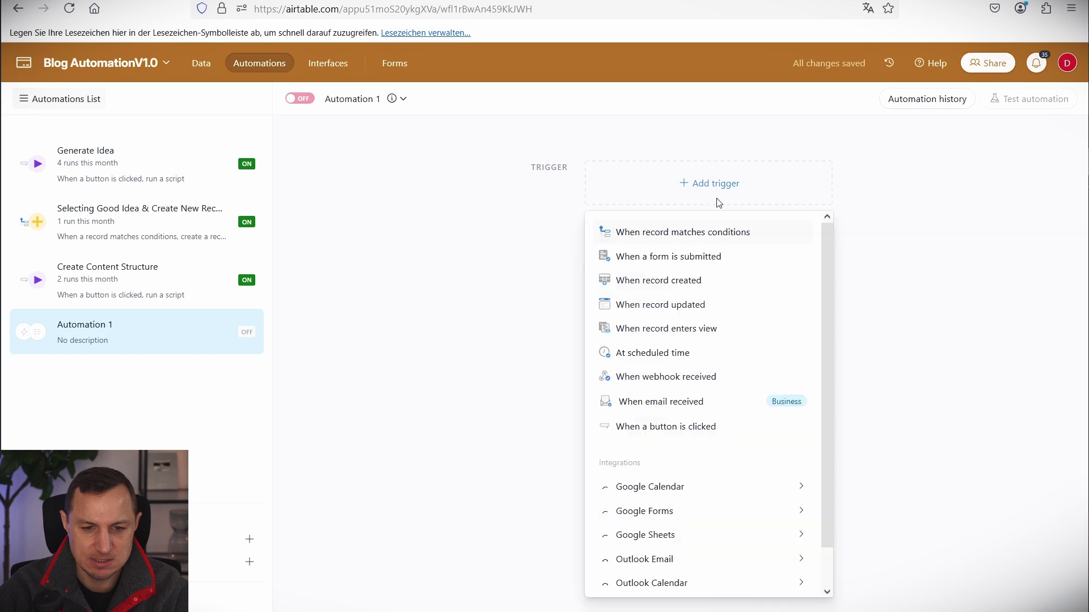
{"action": "left_click", "coordinate": [668, 434]}
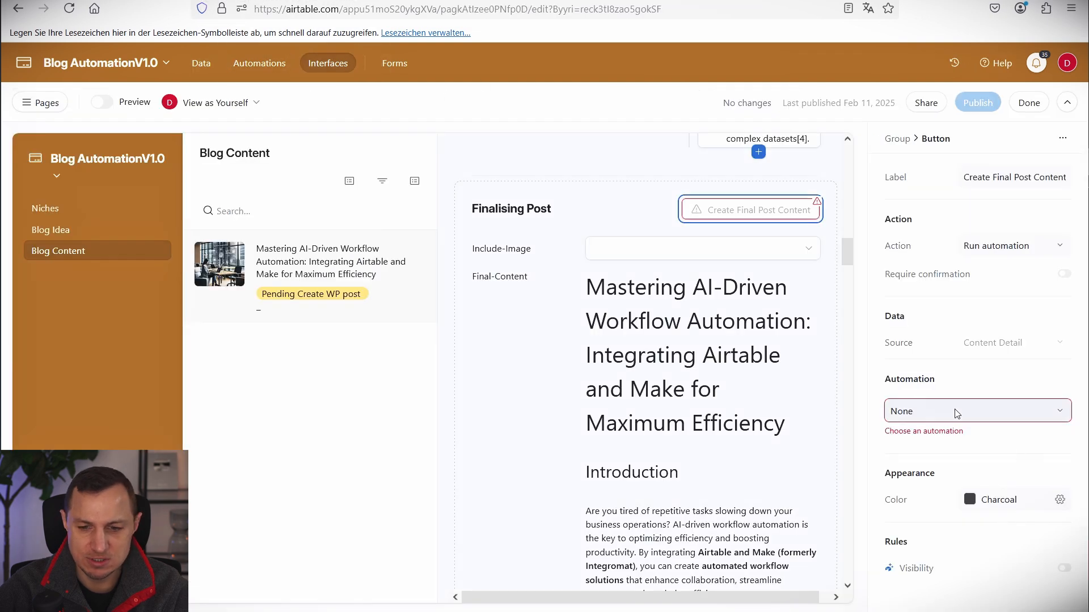
{"action": "left_click", "coordinate": [964, 411]}
{"action": "left_click", "coordinate": [723, 469]}
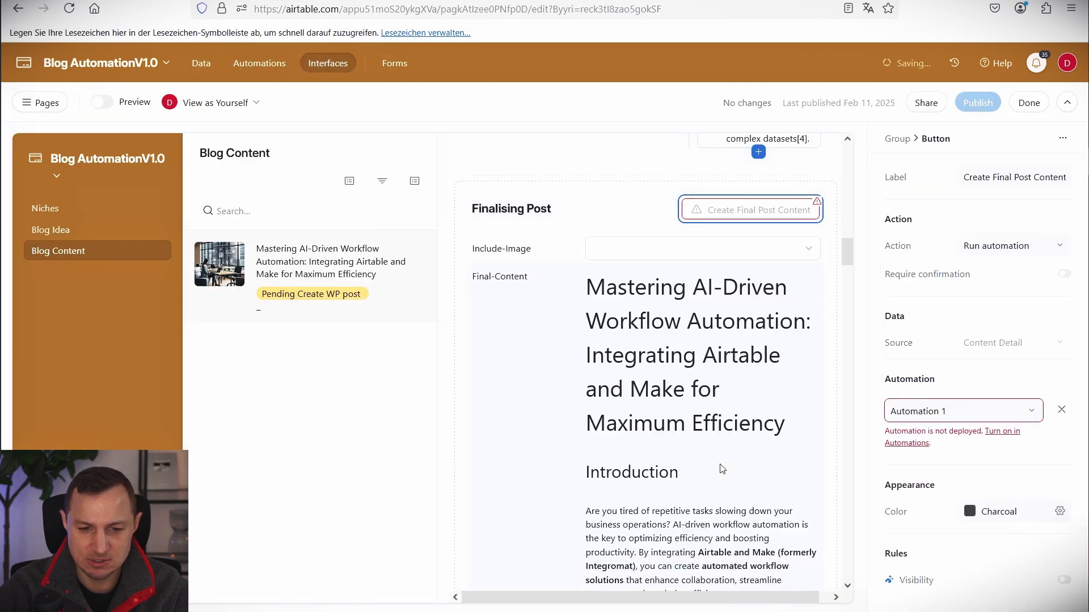
{"action": "left_click", "coordinate": [1002, 431]}
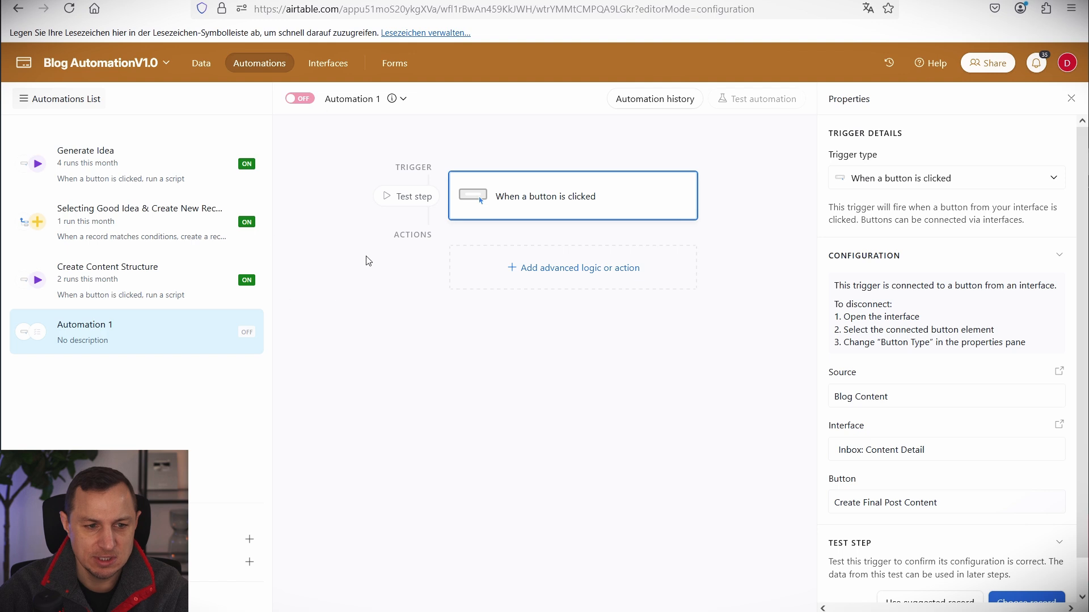
Rename the automation to Create Final Post Content and begin adding an action.
{"action": "left_click", "coordinate": [402, 99]}
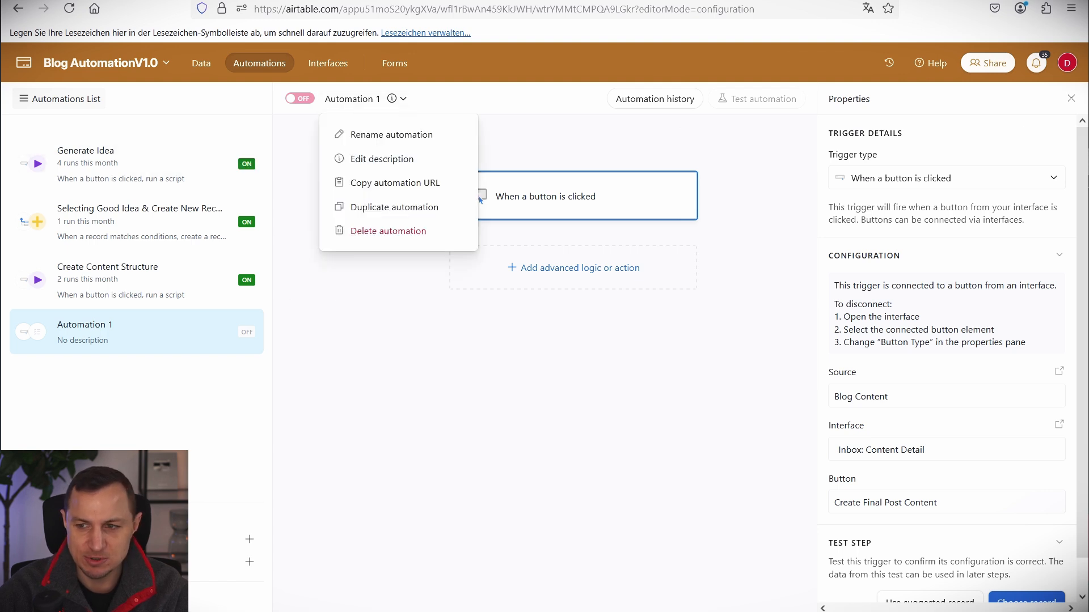
{"action": "left_click", "coordinate": [375, 136]}
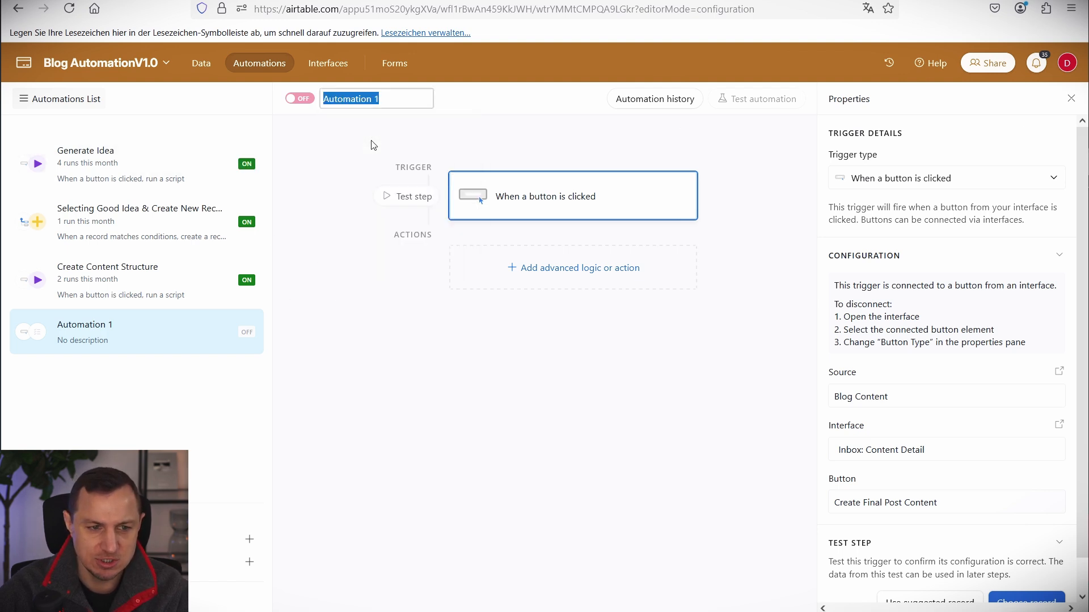
{"action": "type", "text": "Create Final Post Content"}
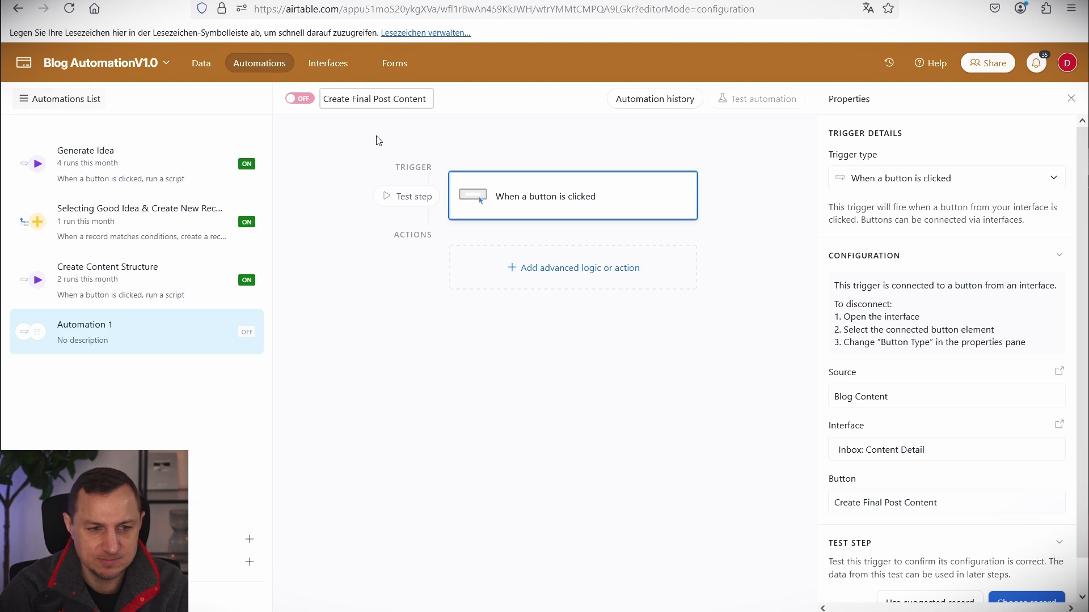
{"action": "key", "text": "Return"}
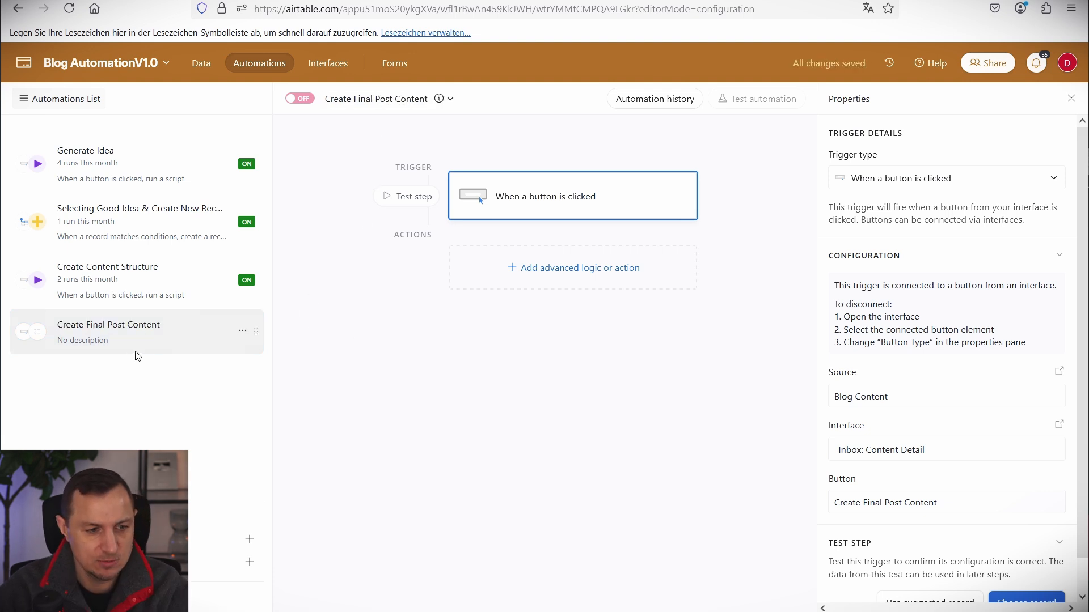
{"action": "left_click", "coordinate": [543, 267]}
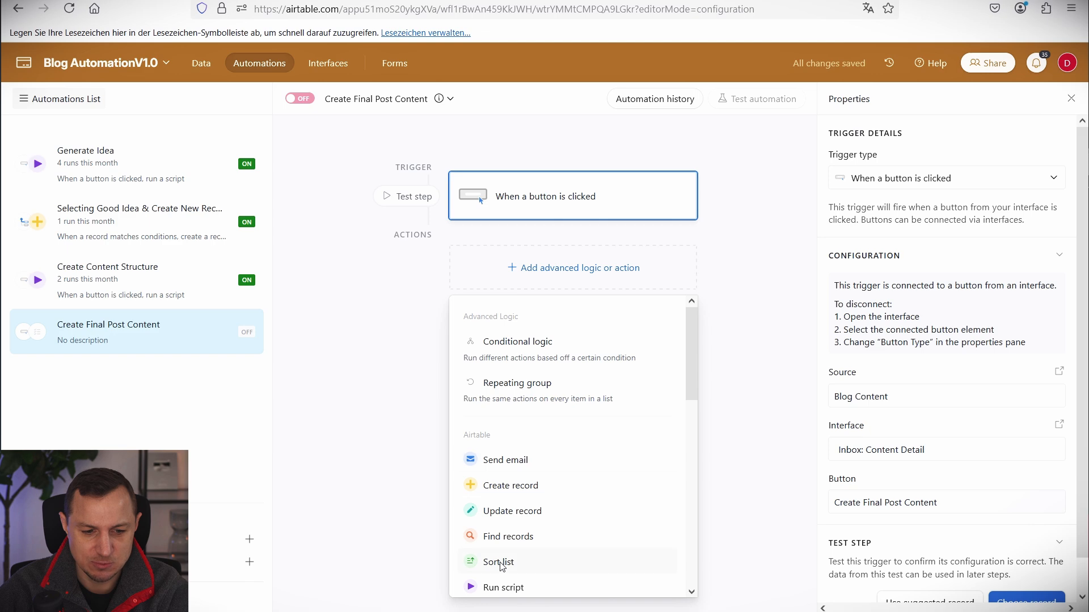
{"action": "scroll", "coordinate": [512, 517], "scroll_direction": "down", "scroll_amount": 2}
Add a Run script action and replace its default code with the webhook fetch script.
{"action": "left_click", "coordinate": [504, 512]}
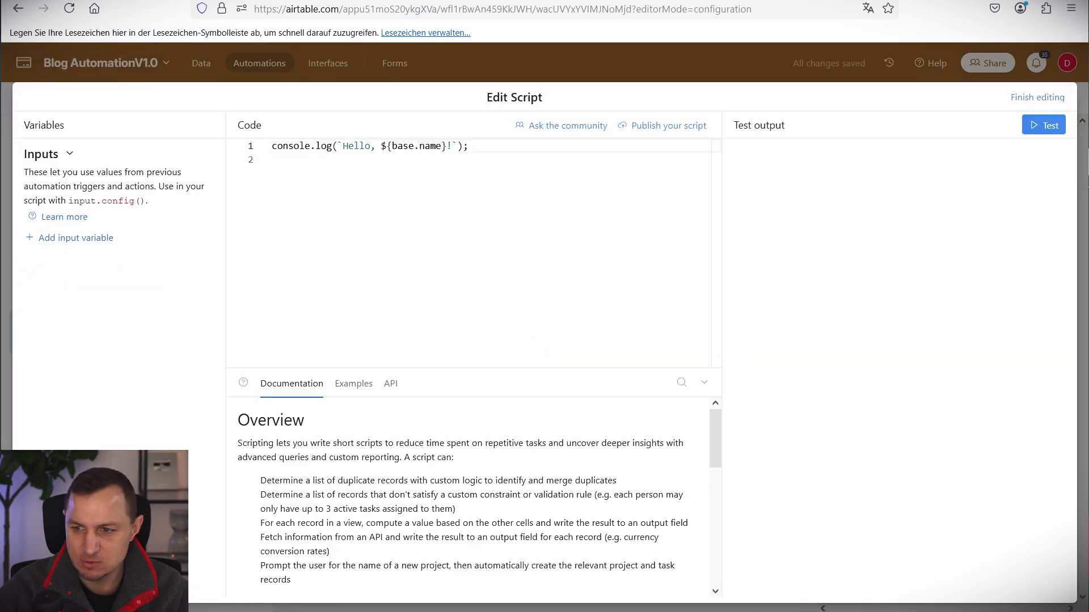
{"action": "left_click", "coordinate": [454, 238]}
{"action": "key", "text": "ctrl+a"}
{"action": "type", "text": "let params = input.config();  let recordId = params.recordId;  let webhookurl = params.webhookurl;  const webhook = (webhookurl + \"?recordId=\" + recordId);  console.log(webhook); await fetch(webhook);"}
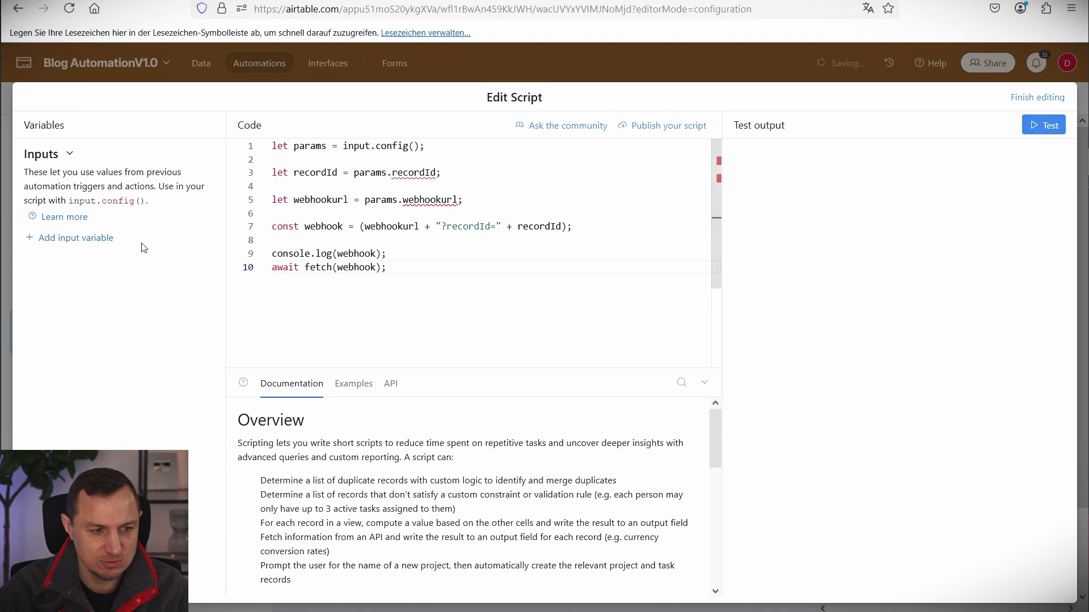
Add a recordId input variable whose value is the Airtable record ID.
{"action": "left_click", "coordinate": [64, 246]}
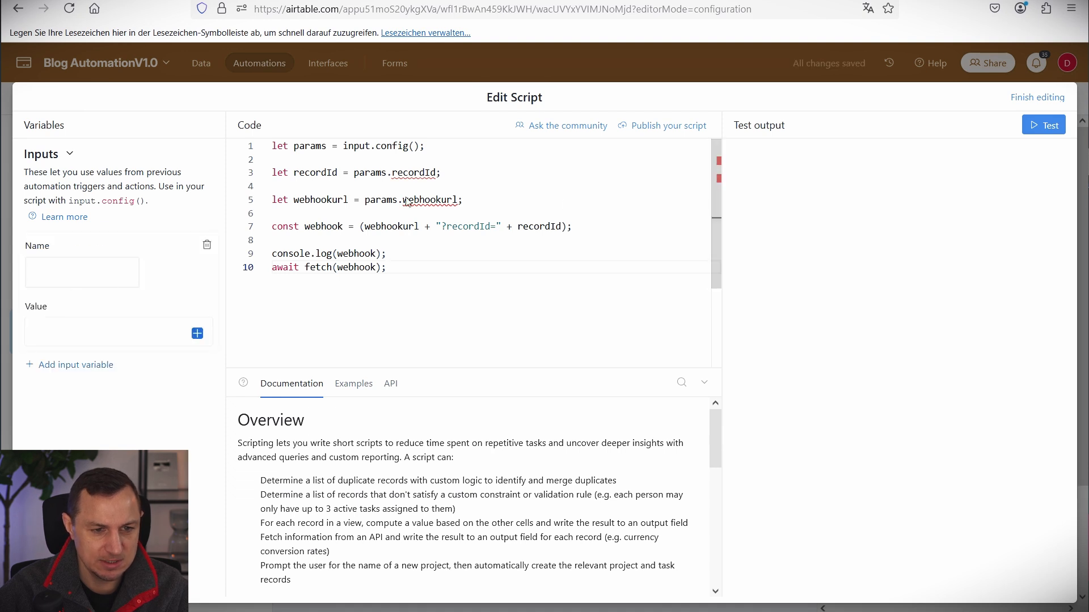
{"action": "double_click", "coordinate": [420, 173]}
{"action": "key", "text": "ctrl+c"}
{"action": "left_click", "coordinate": [85, 273]}
{"action": "key", "text": "ctrl+v"}
{"action": "left_click", "coordinate": [198, 334]}
{"action": "left_click", "coordinate": [215, 590]}
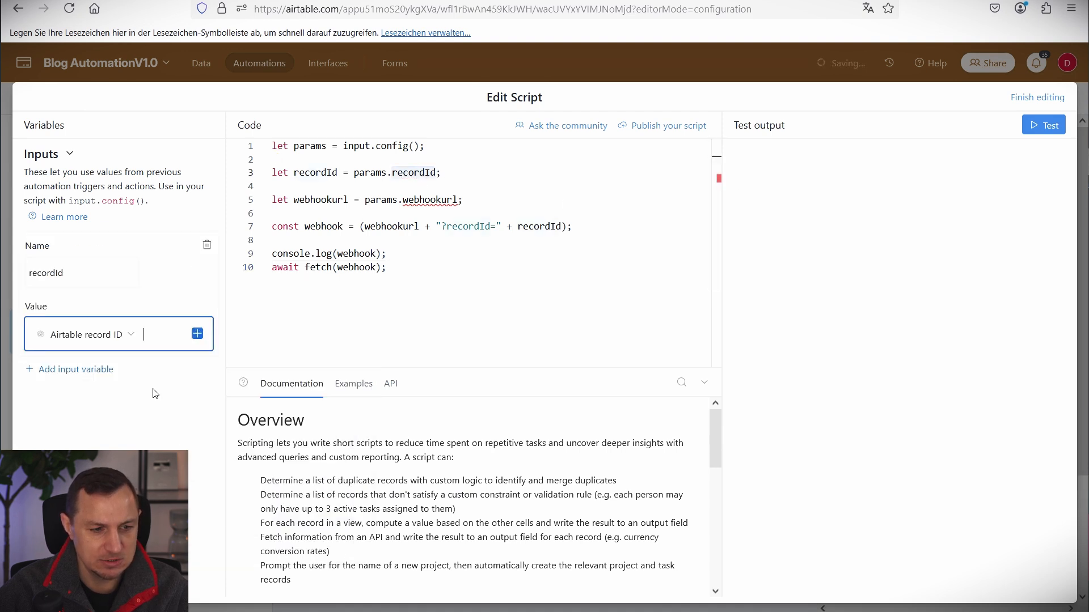
Add a second input variable named webhookurl.
{"action": "left_click", "coordinate": [80, 369]}
{"action": "double_click", "coordinate": [429, 199]}
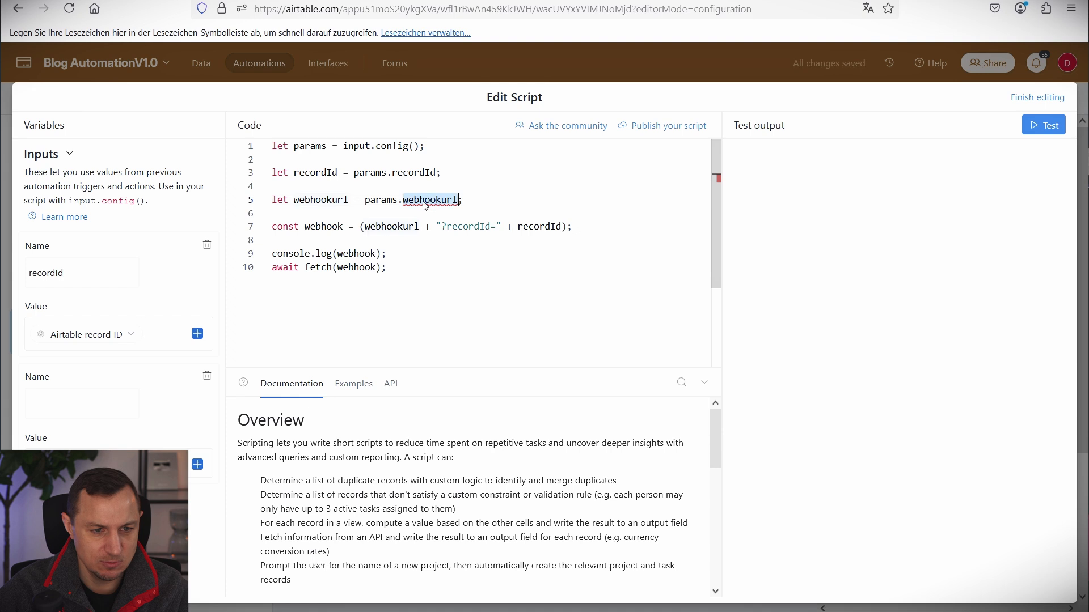
{"action": "key", "text": "ctrl+c"}
{"action": "left_click", "coordinate": [82, 403]}
{"action": "key", "text": "ctrl+v"}
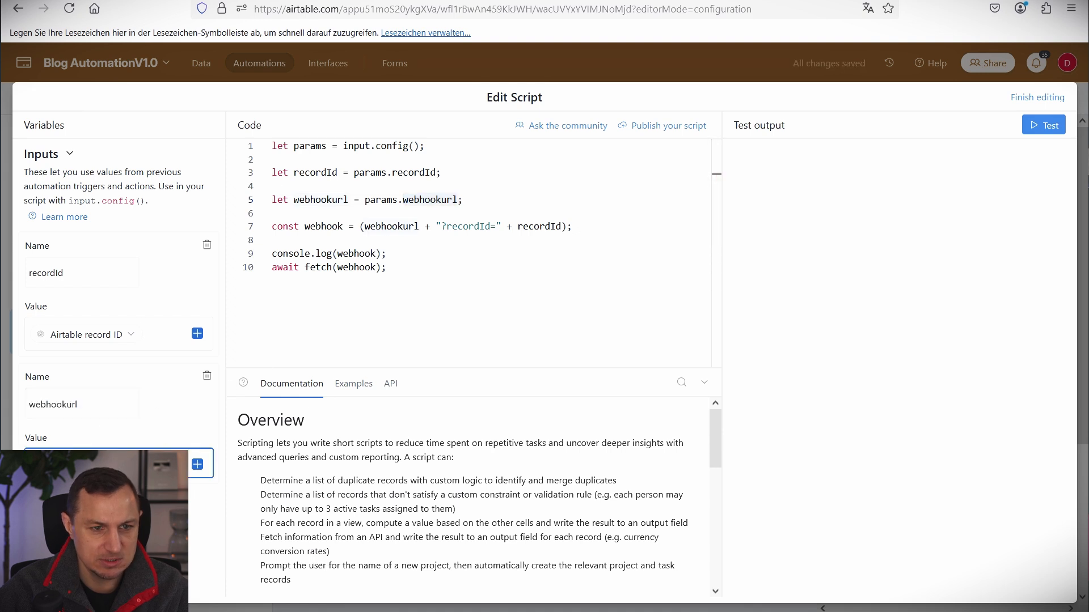
Copy the MergeAllContentYT webhook address from the Make scenario.
{"action": "left_click", "coordinate": [85, 1]}
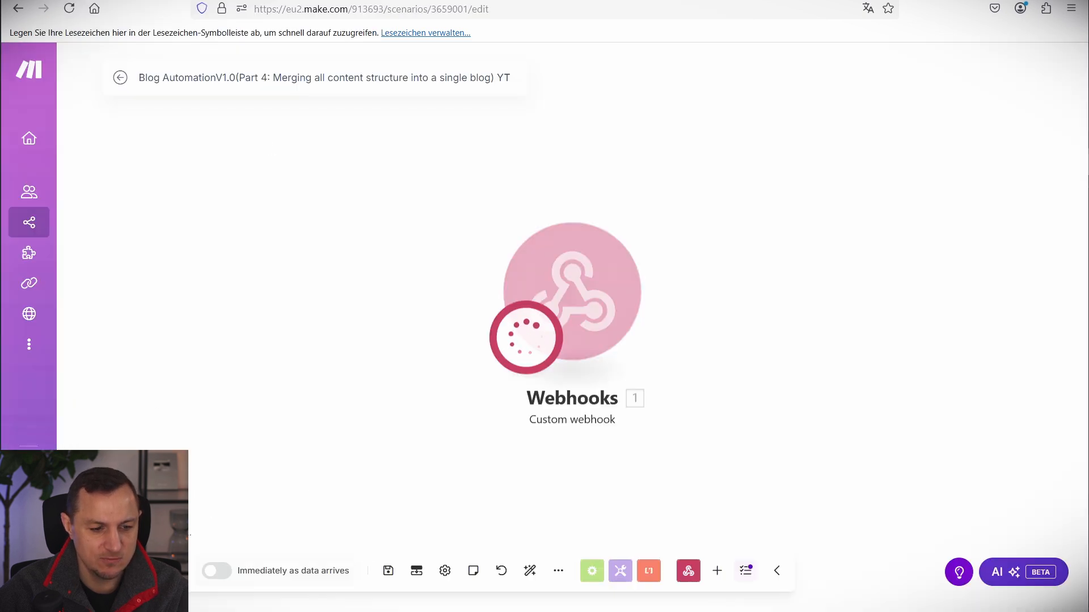
{"action": "left_click", "coordinate": [113, 571]}
{"action": "left_click", "coordinate": [588, 301]}
{"action": "left_click", "coordinate": [904, 312]}
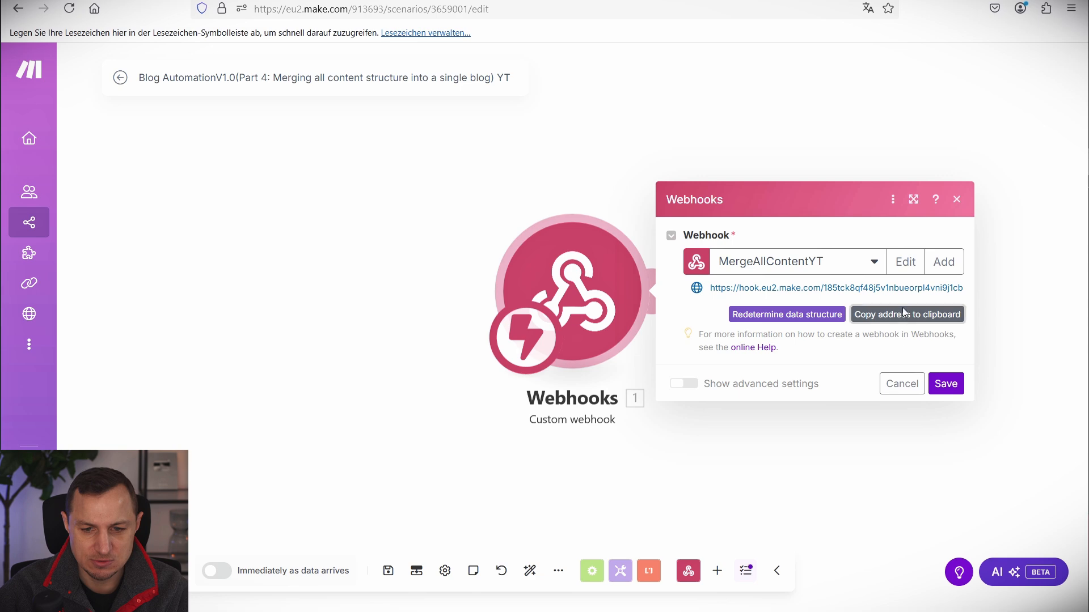
Paste the Make webhook address as the webhookurl value, finish the script, and enable the automation.
{"action": "left_click", "coordinate": [255, 1]}
{"action": "left_click", "coordinate": [391, 1]}
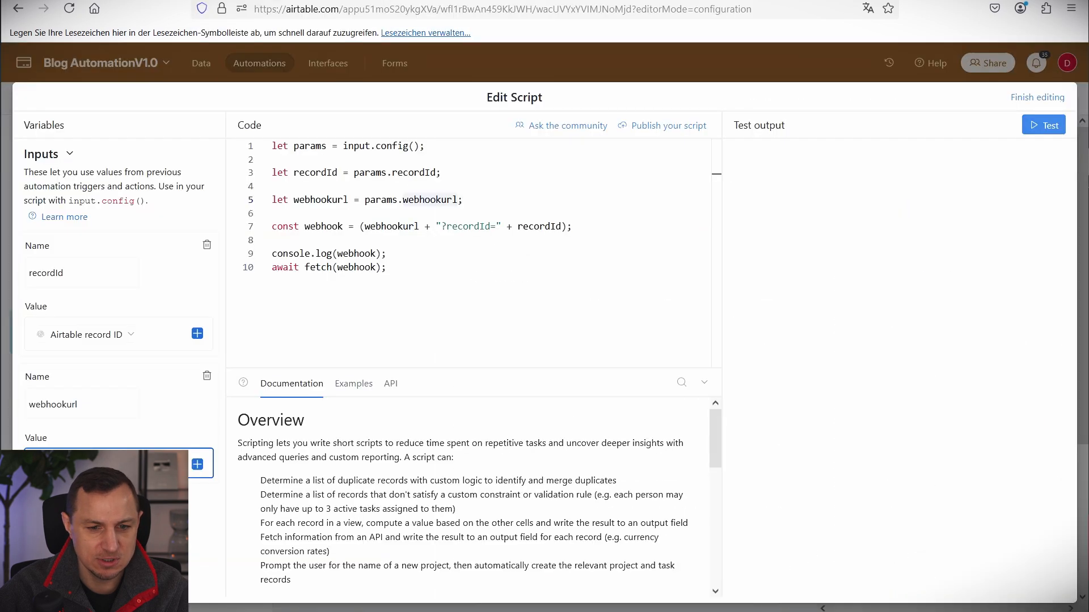
{"action": "key", "text": "ctrl+v"}
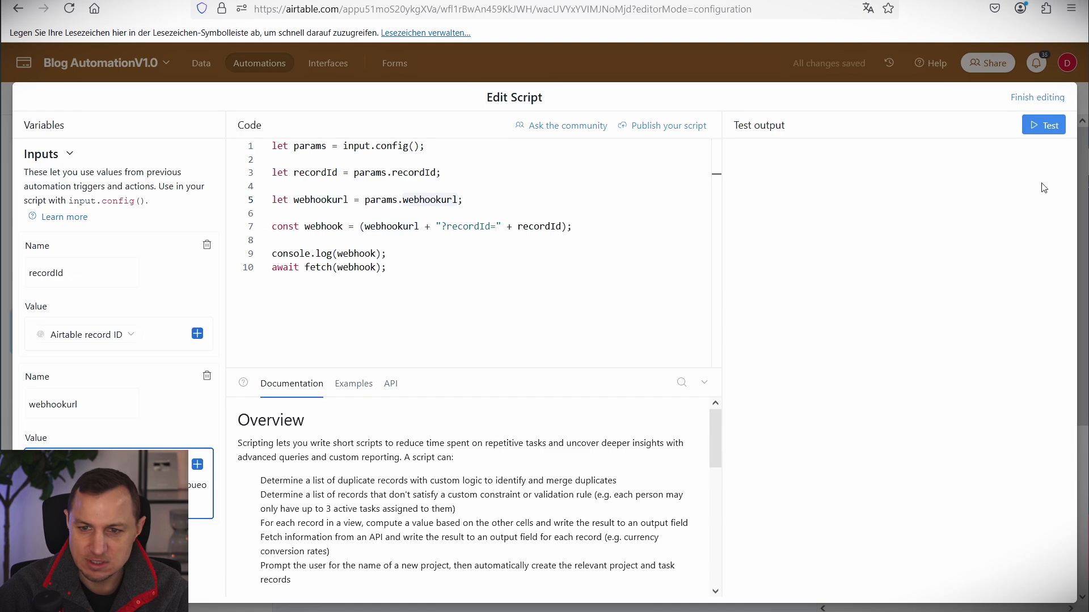
{"action": "left_click", "coordinate": [1044, 98]}
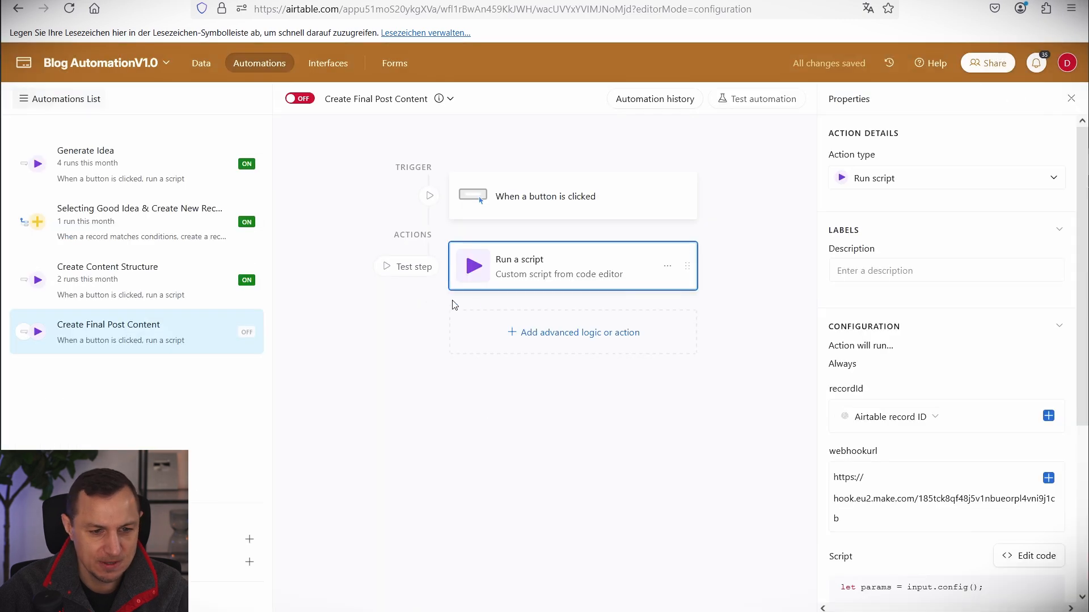
{"action": "left_click", "coordinate": [302, 100]}
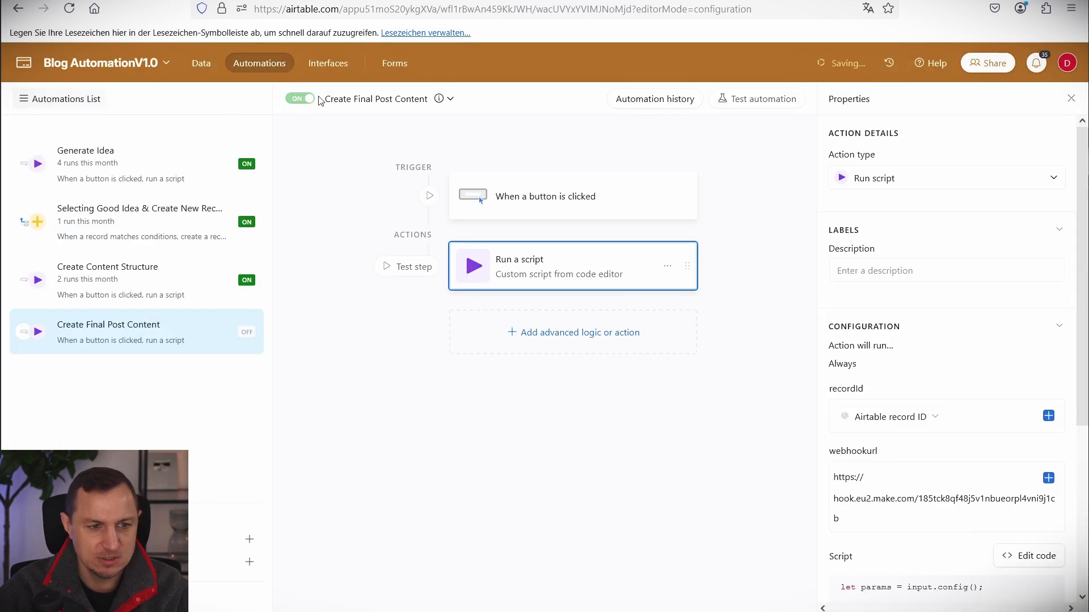
{"action": "left_click", "coordinate": [147, 0]}
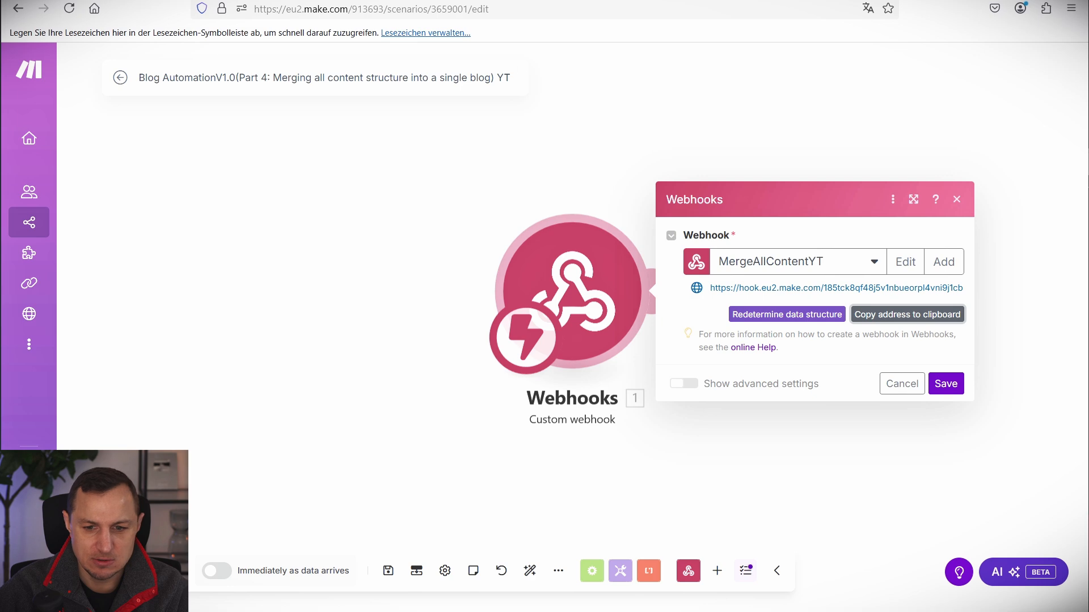
Color the Create Final Post Content button blue and publish the Blog Post Automation V1.0 interface.
{"action": "left_click", "coordinate": [340, 0]}
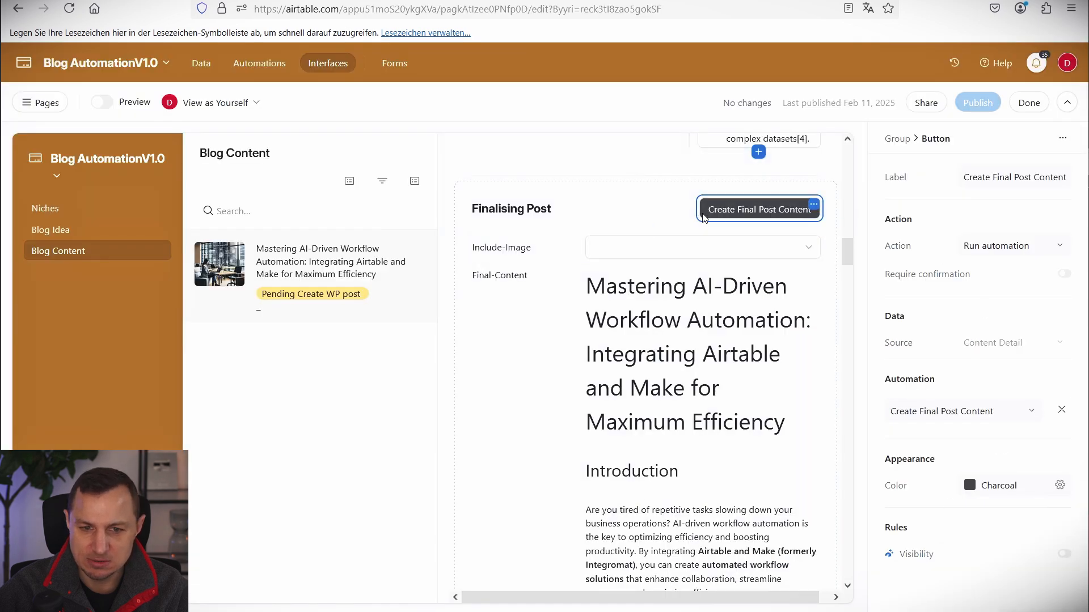
{"action": "left_click", "coordinate": [989, 488]}
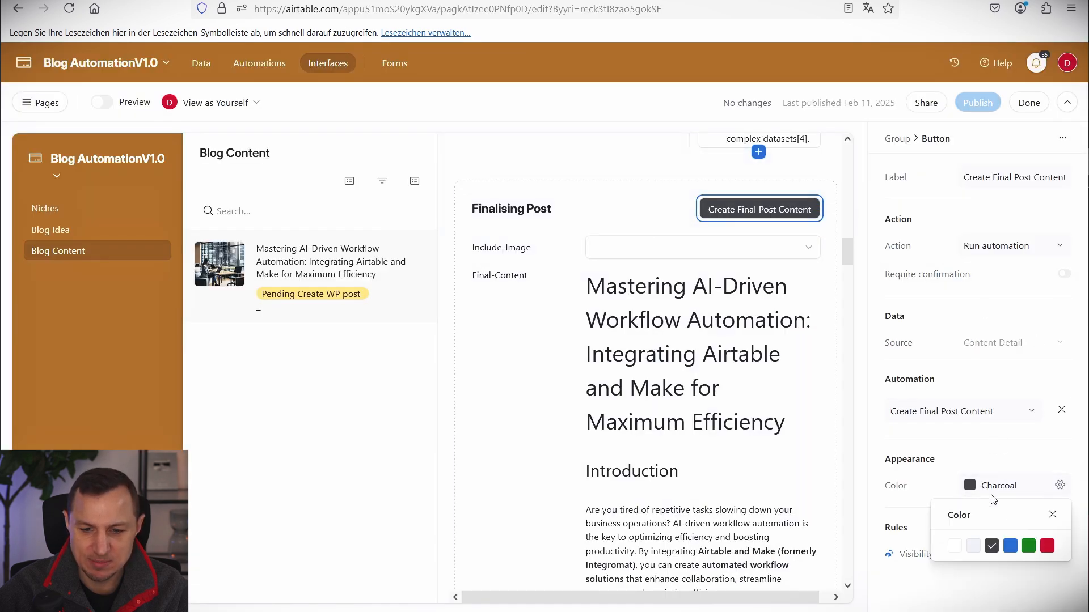
{"action": "left_click", "coordinate": [1011, 546]}
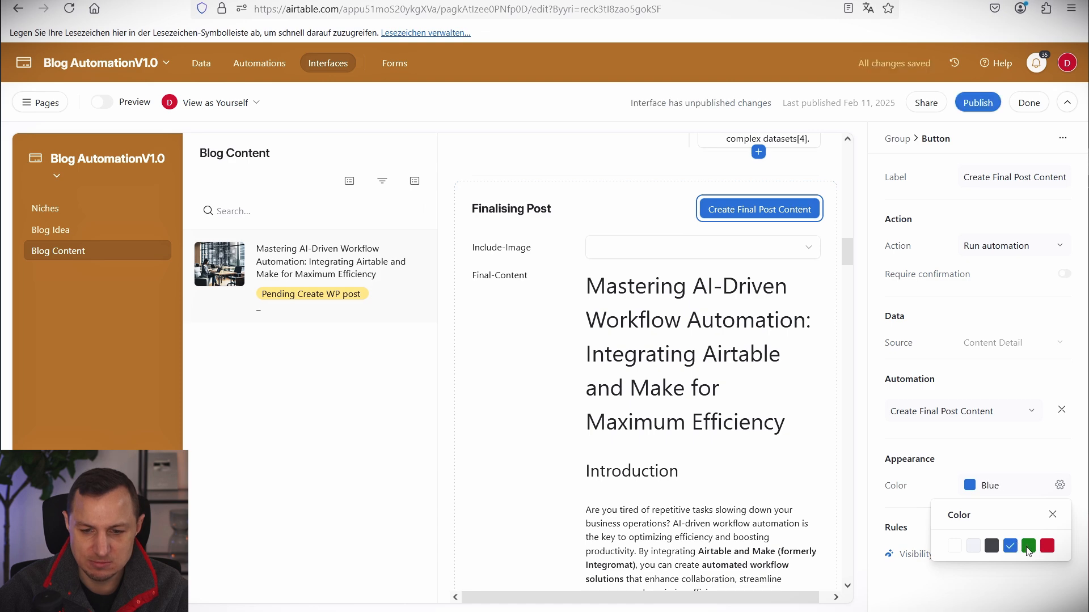
{"action": "left_click", "coordinate": [979, 104]}
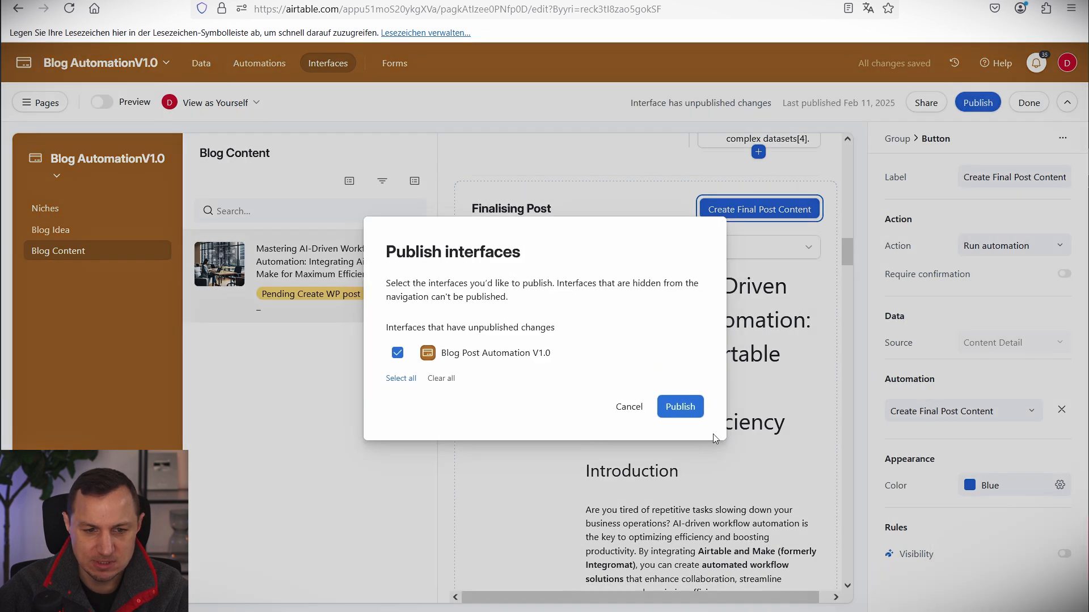
{"action": "left_click", "coordinate": [680, 407]}
Click Create Final Post Content on the blog record to run the final-post automation.
{"action": "scroll", "coordinate": [773, 297], "scroll_direction": "down", "scroll_amount": 15}
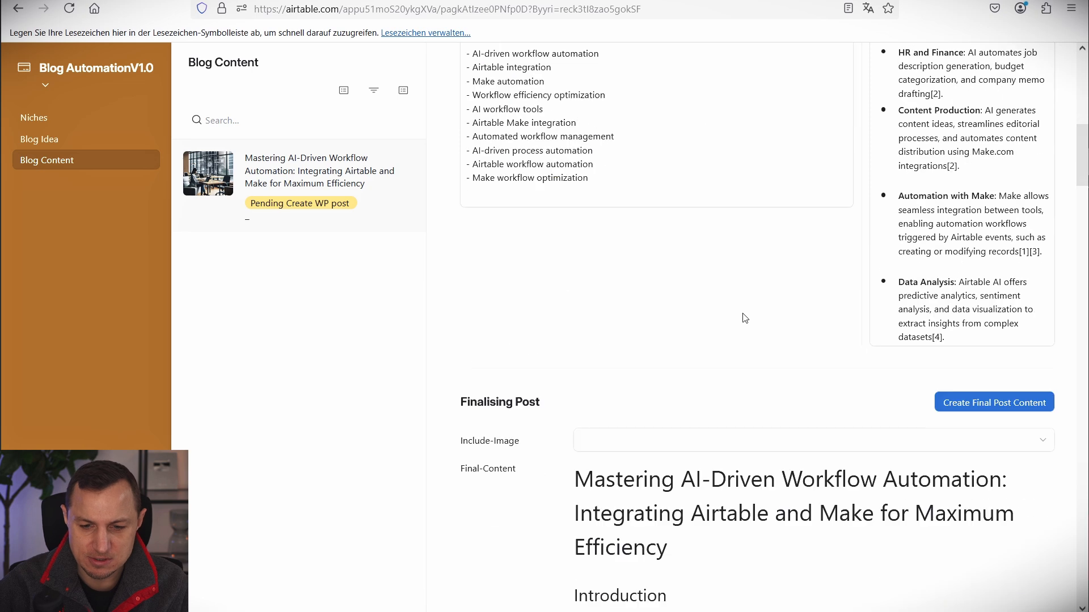
{"action": "scroll", "coordinate": [834, 269], "scroll_direction": "up", "scroll_amount": 4}
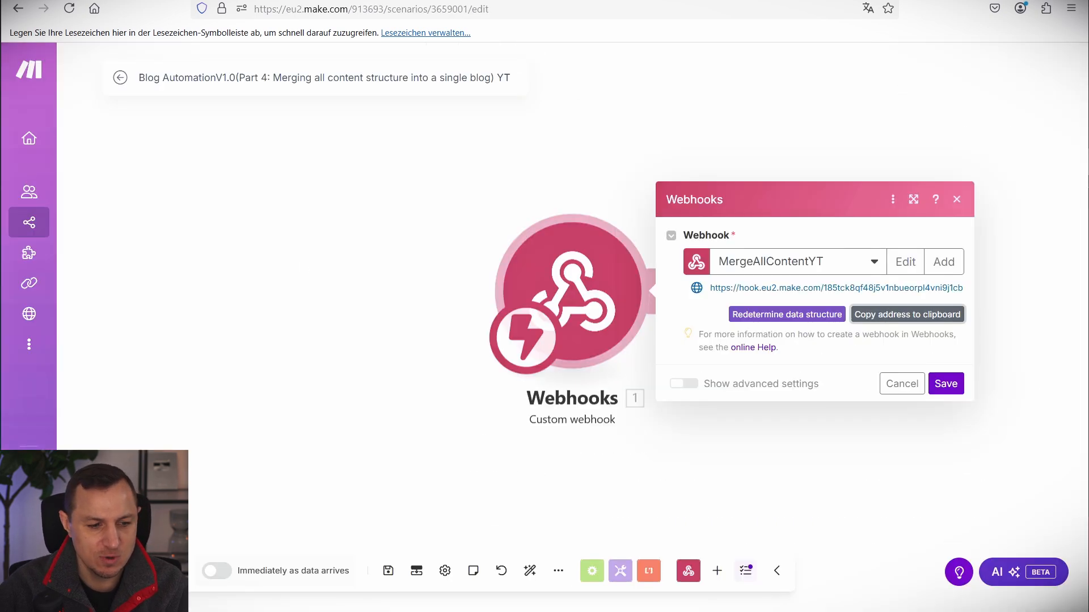
{"action": "left_click", "coordinate": [145, 571]}
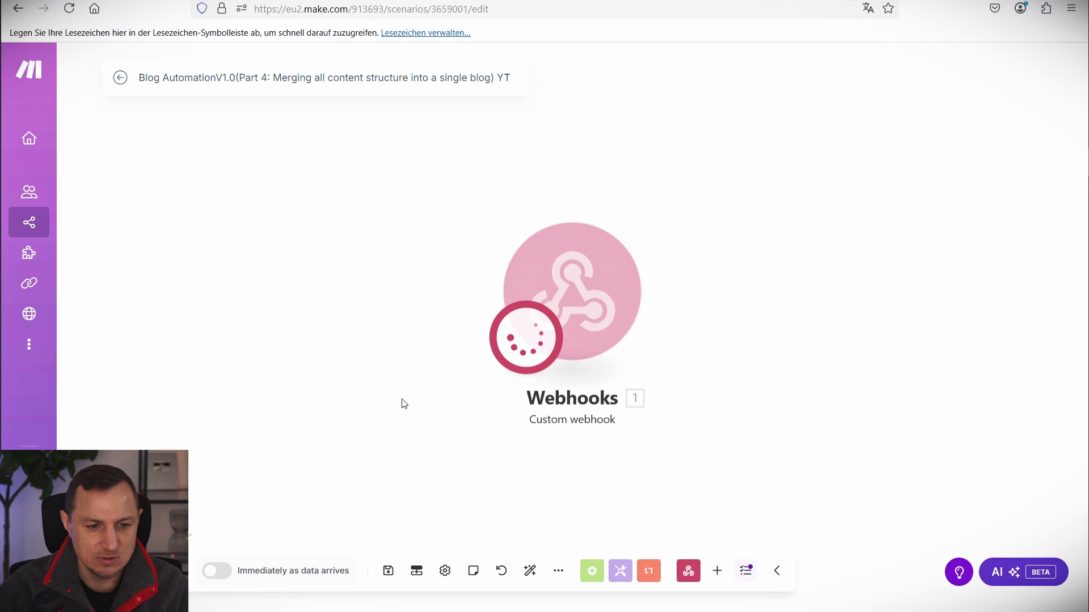
Check the recordId value the webhook received, then return to the Airtable record page.
{"action": "left_click", "coordinate": [663, 204]}
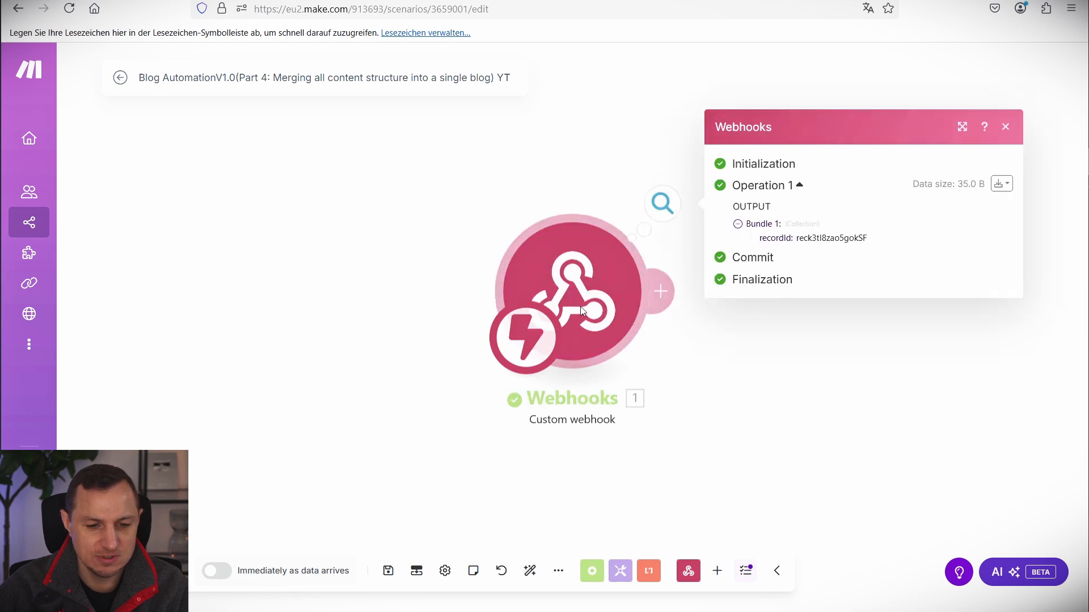
{"action": "double_click", "coordinate": [813, 239]}
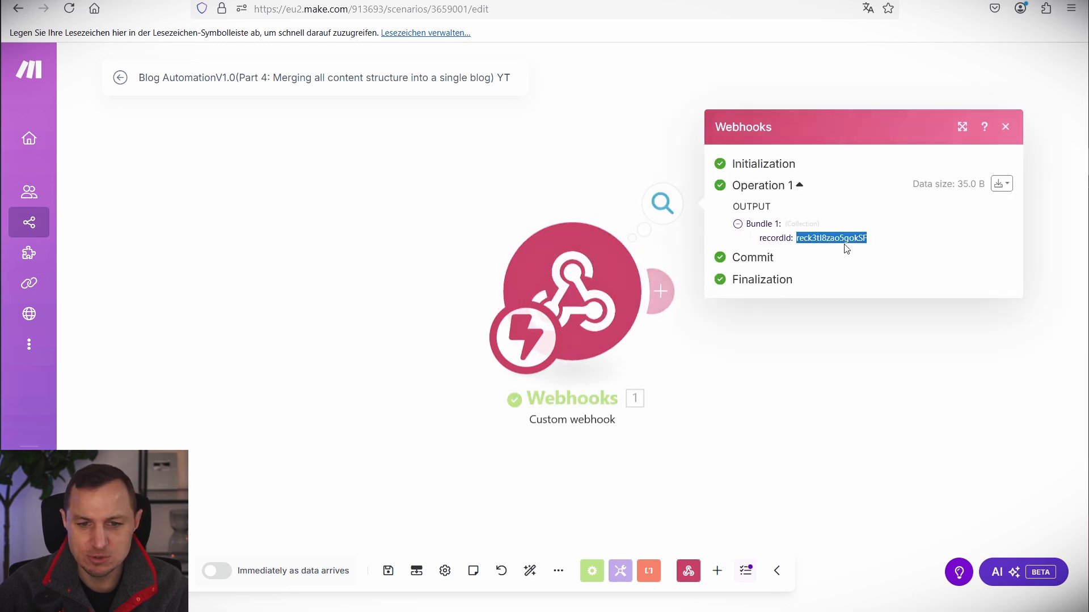
{"action": "left_click_drag", "start_coordinate": [906, 402], "coordinate": [635, 392]}
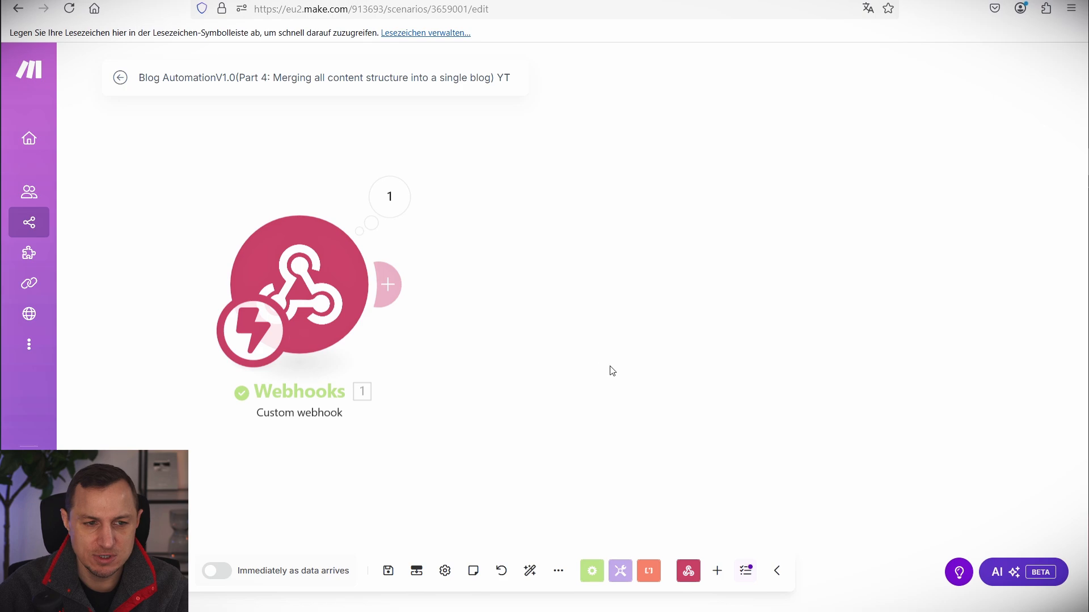
{"action": "left_click", "coordinate": [284, 1]}
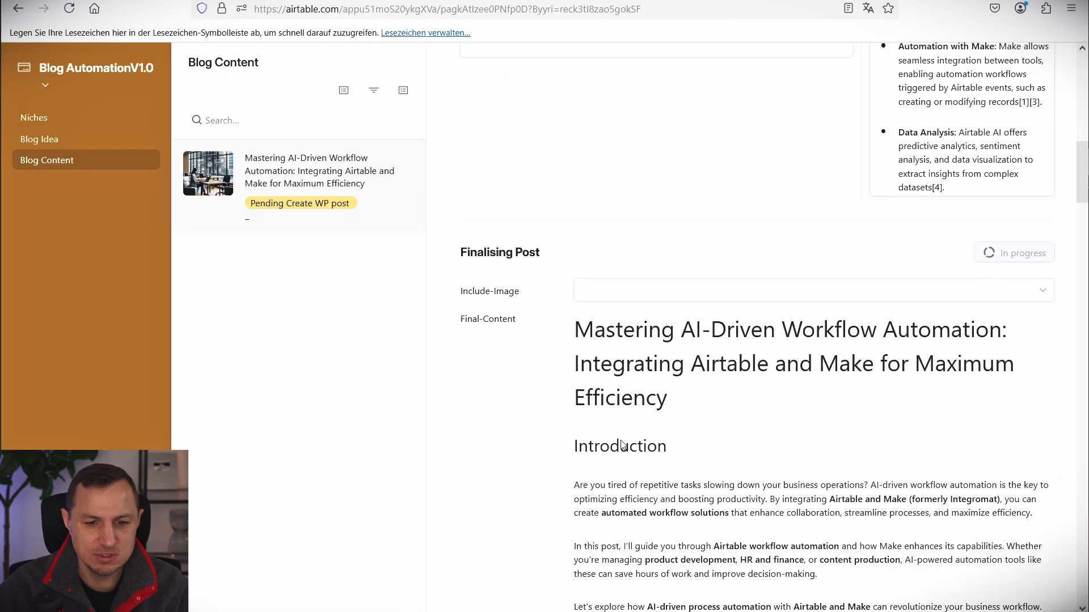
Scroll to the Final-Content field and select the generated post text to review it.
{"action": "scroll", "coordinate": [618, 421], "scroll_direction": "down", "scroll_amount": 3}
{"action": "scroll", "coordinate": [629, 419], "scroll_direction": "up", "scroll_amount": 3}
{"action": "scroll", "coordinate": [707, 418], "scroll_direction": "down", "scroll_amount": 3}
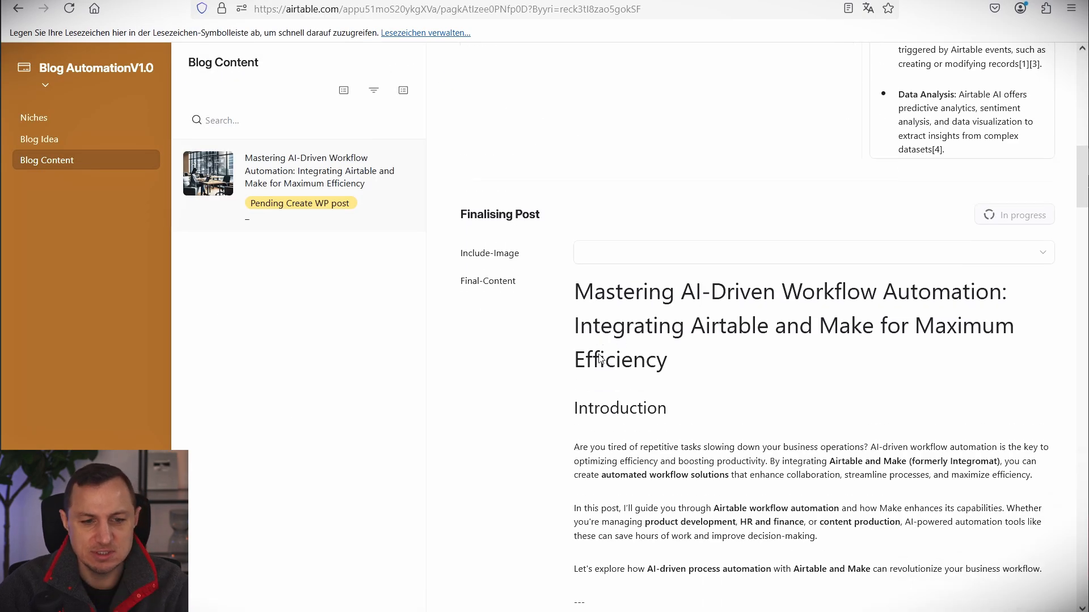
{"action": "left_click_drag", "start_coordinate": [574, 102], "coordinate": [764, 395]}
{"action": "scroll", "coordinate": [749, 383], "scroll_direction": "up", "scroll_amount": 8}
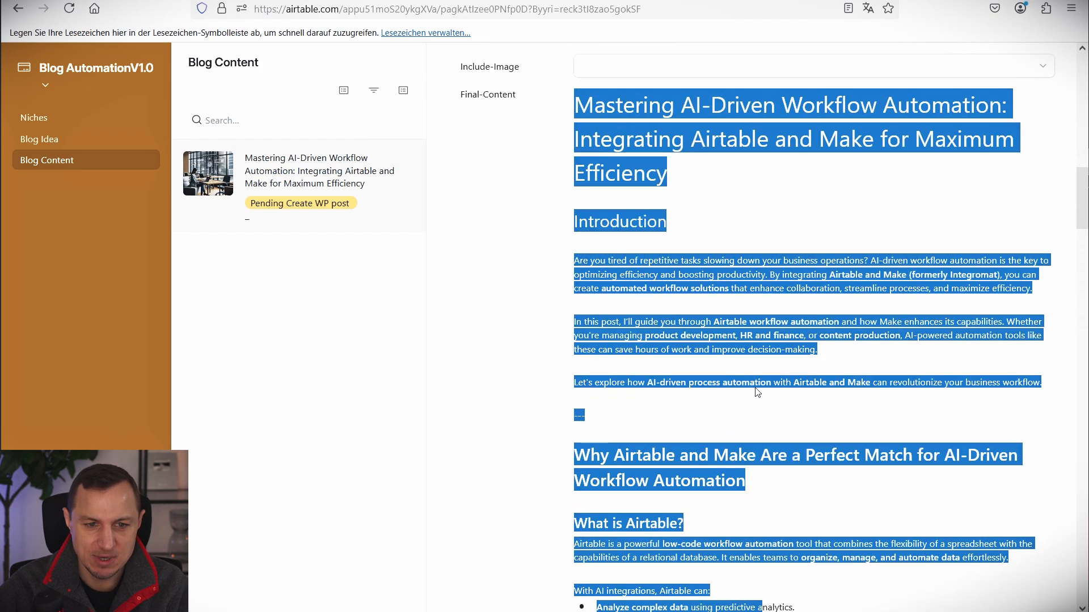
{"action": "left_click", "coordinate": [757, 391]}
Review the rest of the final post text, then return to the Make scenario.
{"action": "scroll", "coordinate": [737, 363], "scroll_direction": "up", "scroll_amount": 3}
{"action": "scroll", "coordinate": [592, 271], "scroll_direction": "up", "scroll_amount": 1}
{"action": "scroll", "coordinate": [618, 419], "scroll_direction": "down", "scroll_amount": 6}
{"action": "left_click_drag", "start_coordinate": [574, 336], "coordinate": [686, 533]}
{"action": "left_click", "coordinate": [735, 289]}
{"action": "scroll", "coordinate": [742, 292], "scroll_direction": "up", "scroll_amount": 11}
{"action": "scroll", "coordinate": [744, 295], "scroll_direction": "down", "scroll_amount": 4}
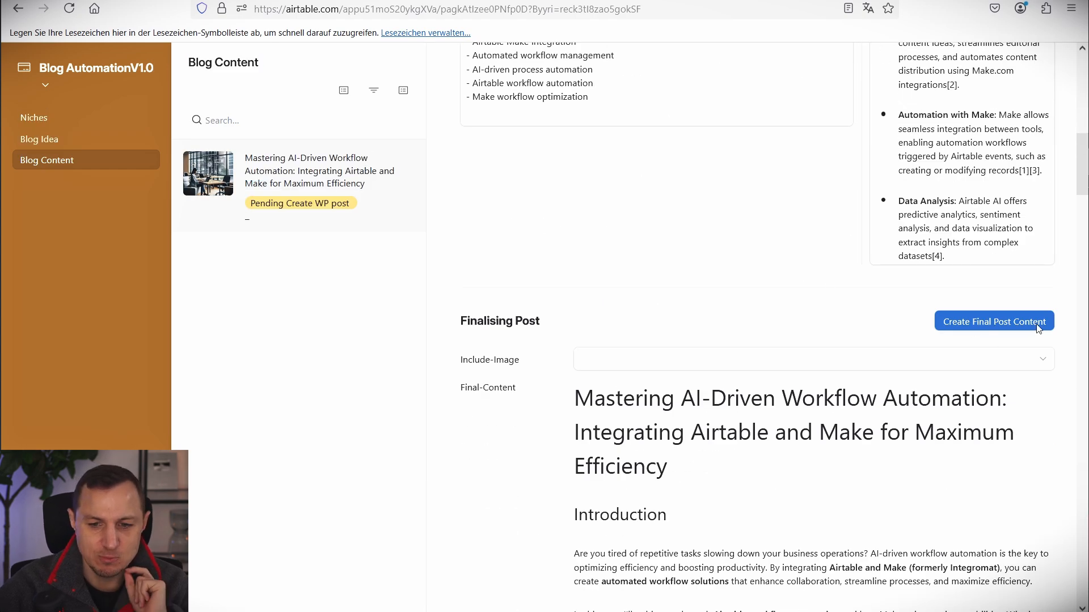
{"action": "left_click", "coordinate": [204, 0]}
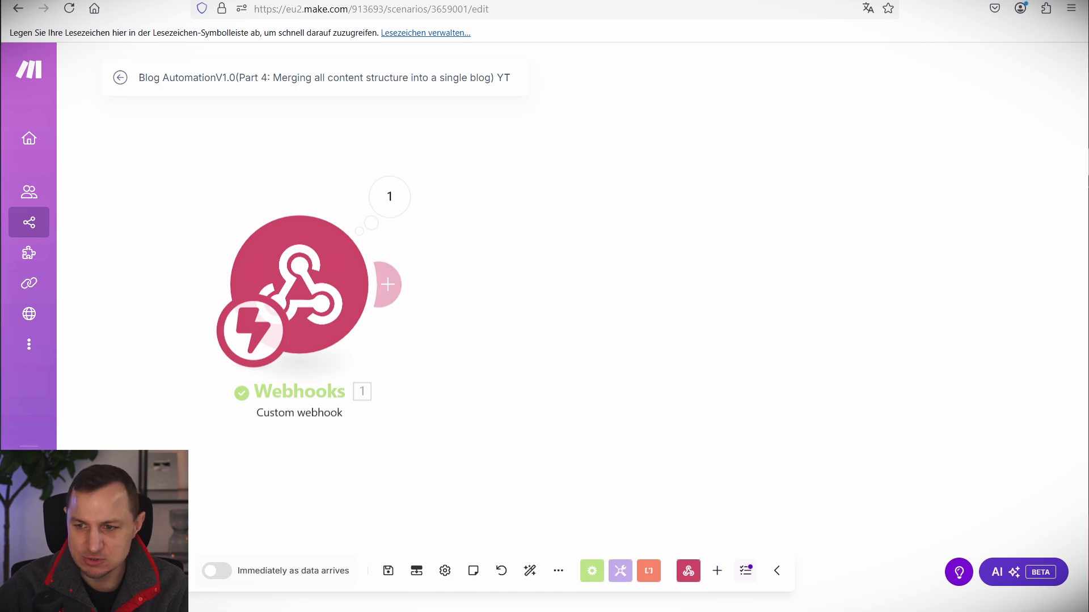
{"action": "key", "text": "alt+Tab"}
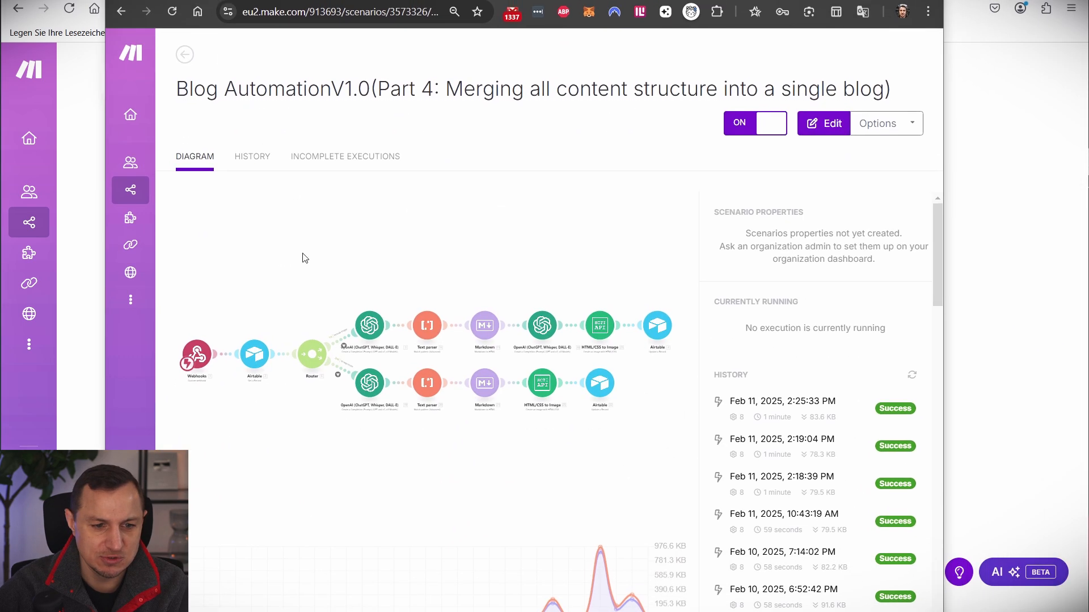
{"action": "left_click", "coordinate": [514, 250]}
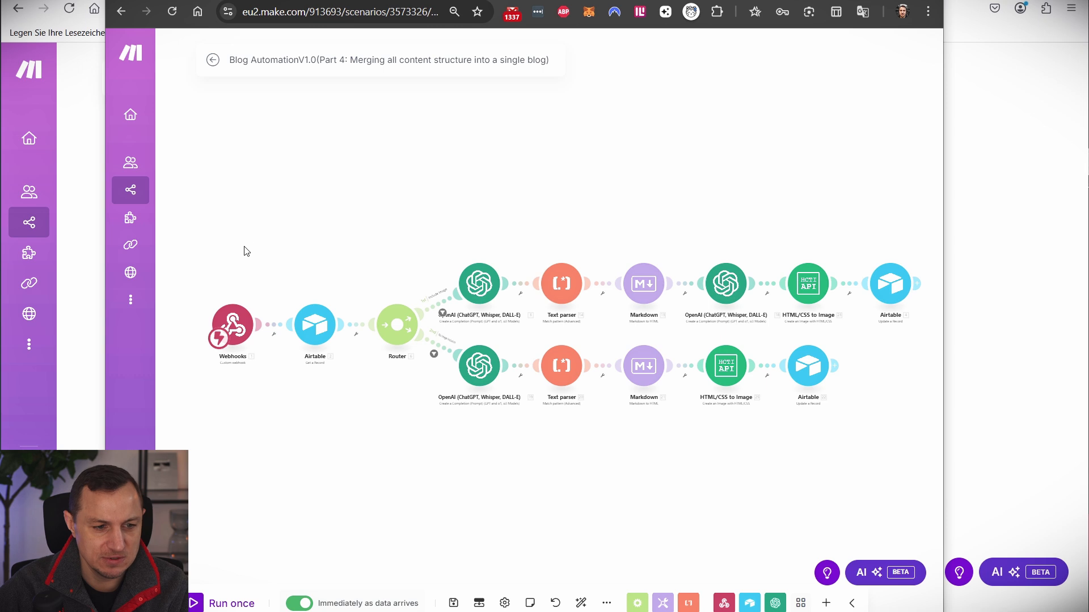
{"action": "mouse_move", "coordinate": [191, 201]}
{"action": "left_mouse_down"}
{"action": "mouse_move", "coordinate": [605, 328]}
{"action": "mouse_move", "coordinate": [912, 347]}
{"action": "left_mouse_up"}
{"action": "mouse_move", "coordinate": [883, 446]}
{"action": "left_mouse_down"}
{"action": "mouse_move", "coordinate": [340, 350]}
{"action": "mouse_move", "coordinate": [440, 349]}
{"action": "mouse_move", "coordinate": [426, 347]}
{"action": "left_mouse_up"}
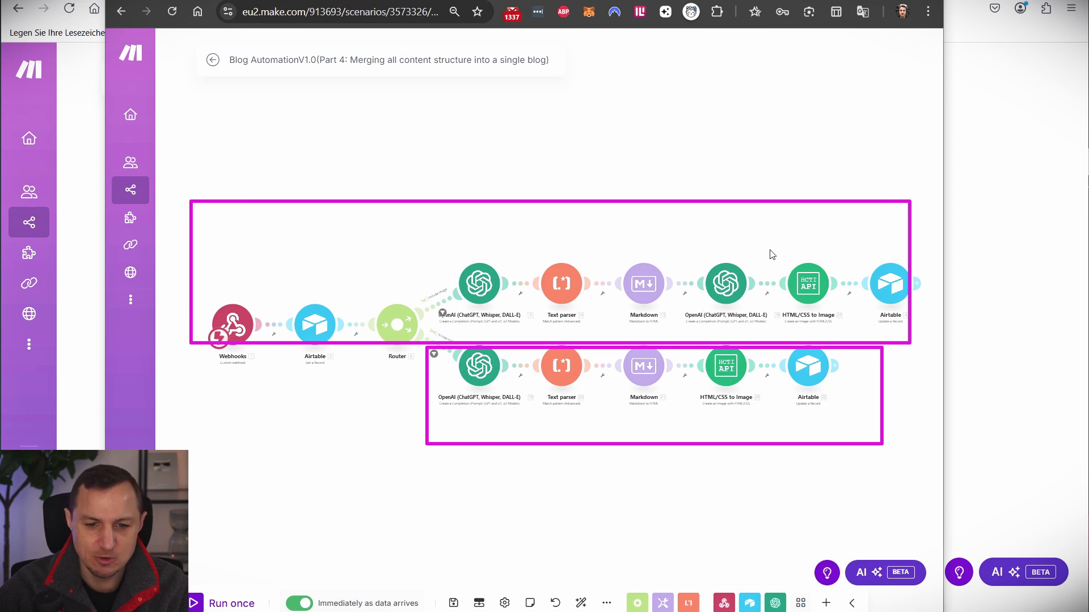
{"action": "left_click_drag", "start_coordinate": [769, 250], "coordinate": [844, 327]}
{"action": "key", "text": "Escape"}
{"action": "mouse_move", "coordinate": [775, 253]}
{"action": "left_mouse_down"}
{"action": "mouse_move", "coordinate": [748, 219]}
{"action": "mouse_move", "coordinate": [814, 316]}
{"action": "mouse_move", "coordinate": [821, 306]}
{"action": "left_mouse_up"}
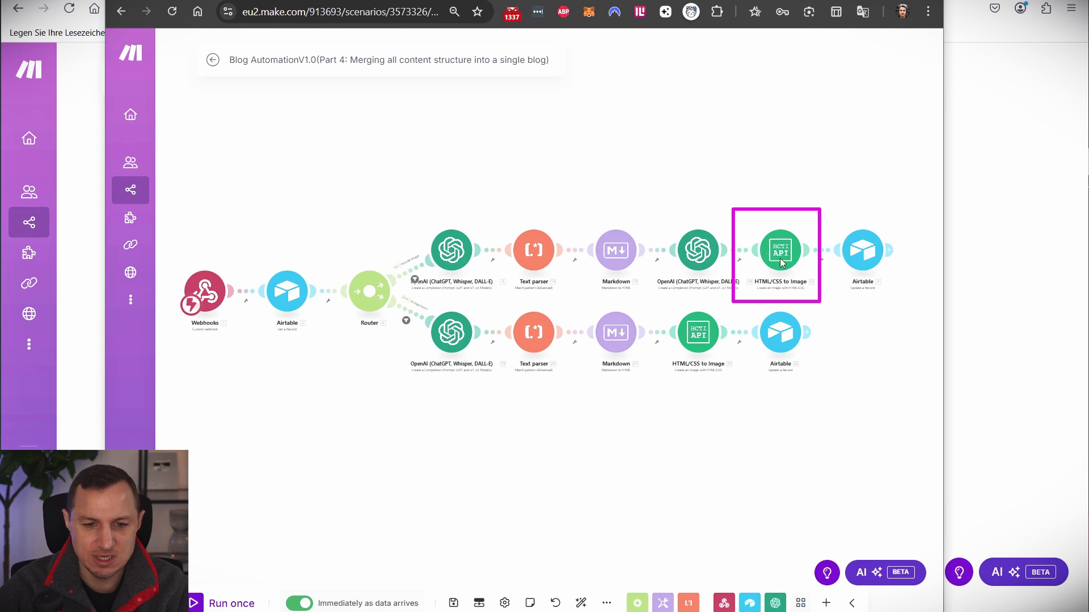
{"action": "key", "text": "Escape"}
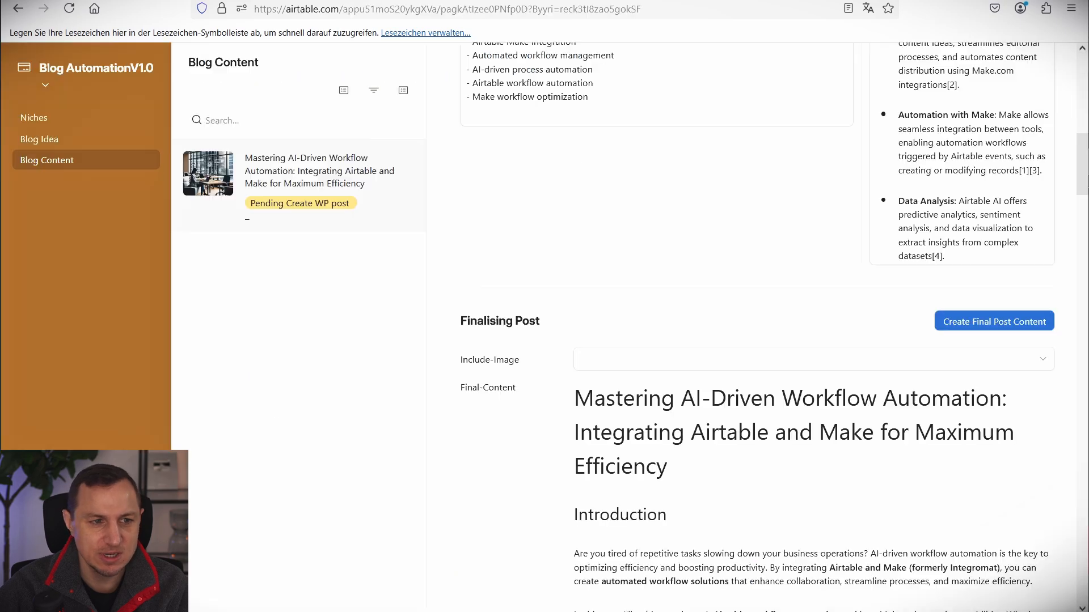
View the Preview Raw Content PNG full-size, close it, and scroll back up the record.
{"action": "scroll", "coordinate": [527, 409], "scroll_direction": "down", "scroll_amount": 15}
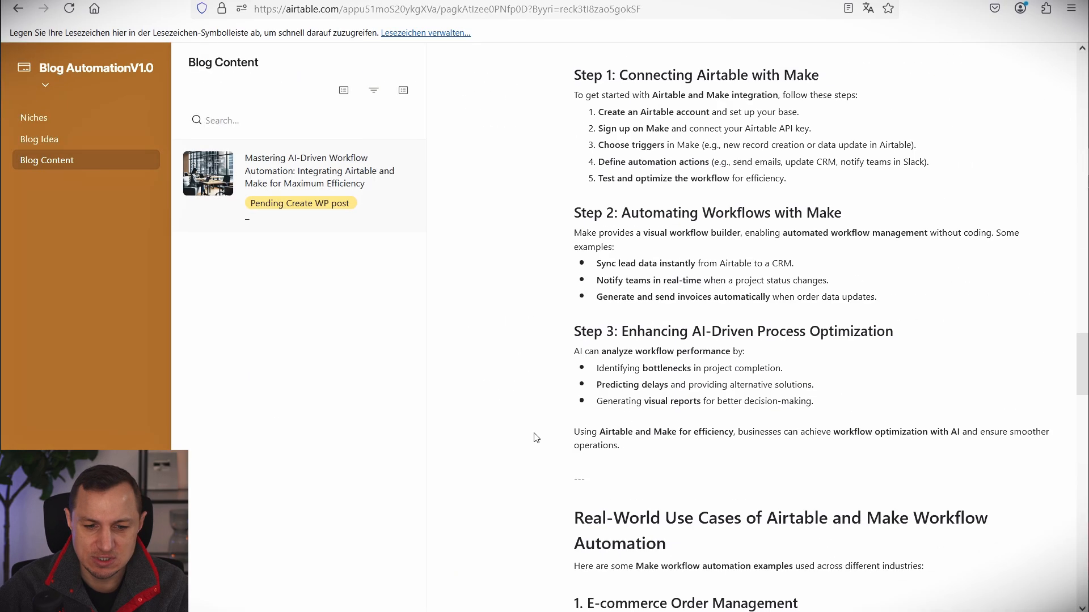
{"action": "scroll", "coordinate": [536, 438], "scroll_direction": "down", "scroll_amount": 20}
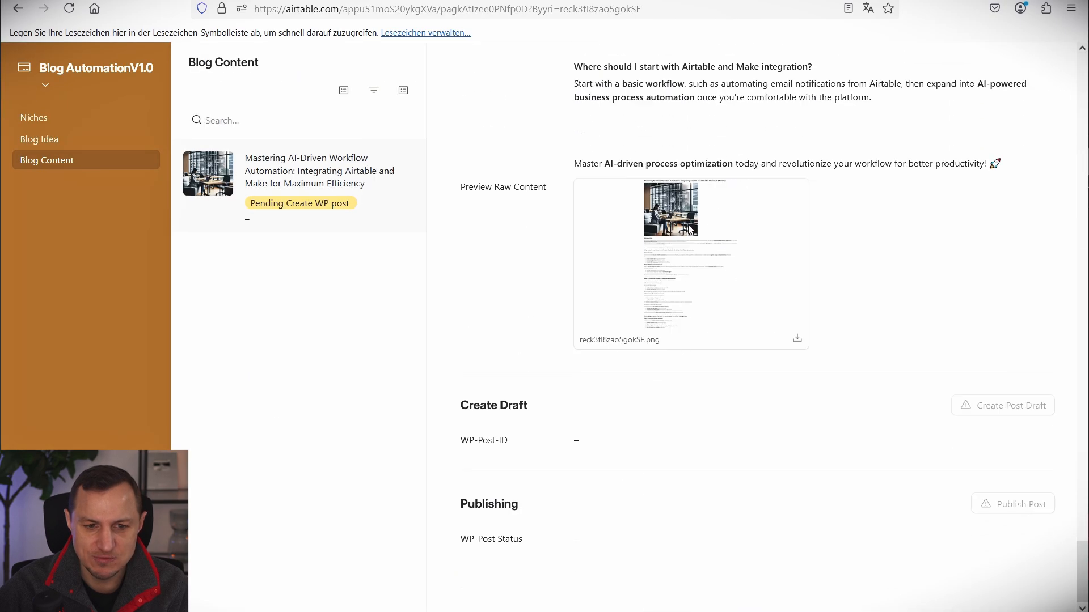
{"action": "left_click", "coordinate": [689, 229]}
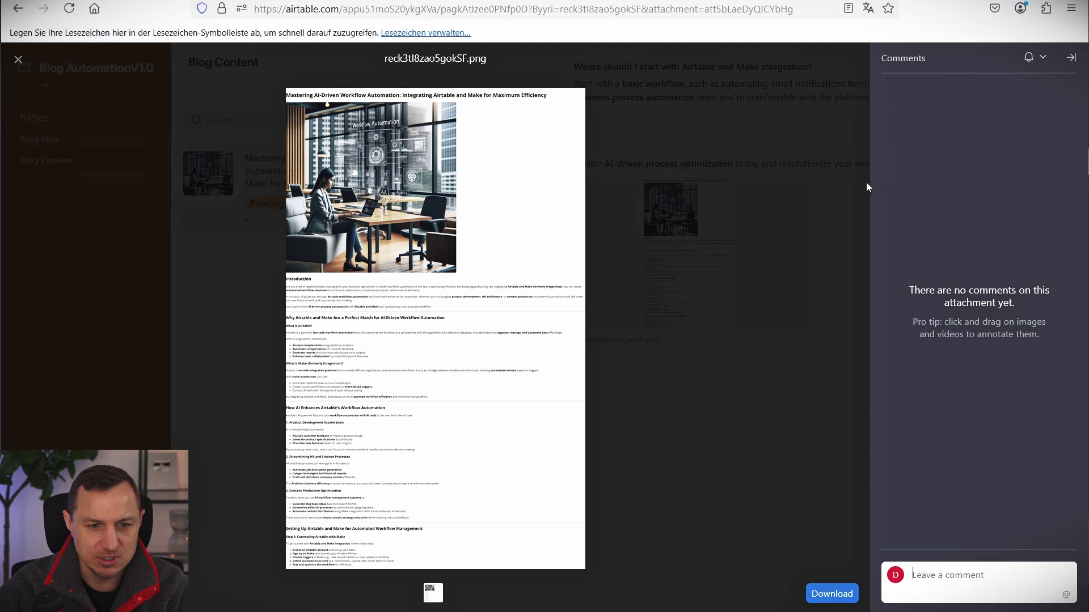
{"action": "left_click", "coordinate": [738, 213]}
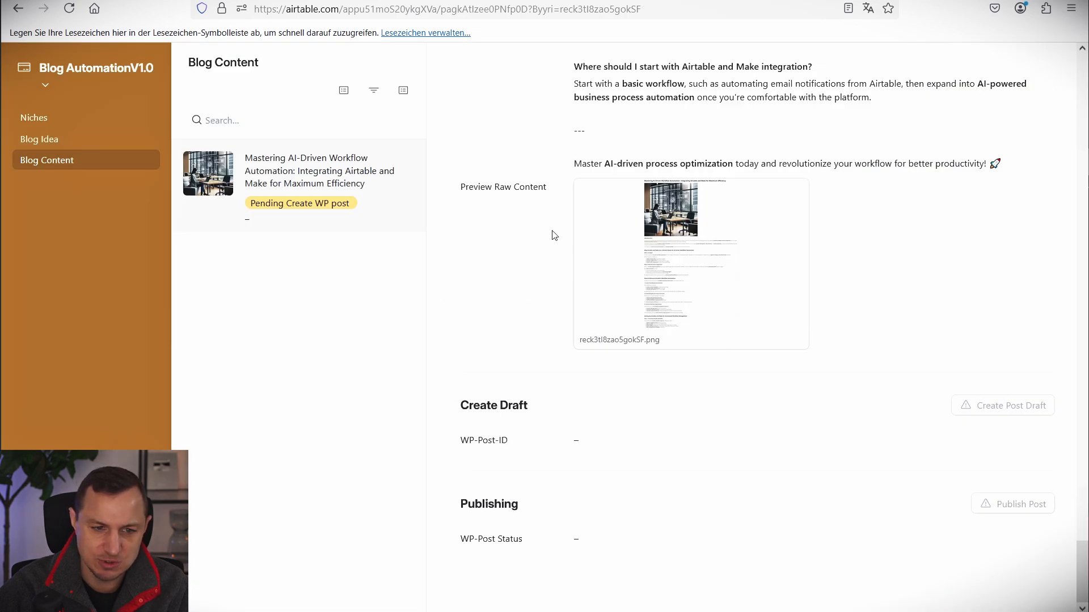
{"action": "left_click_drag", "start_coordinate": [459, 192], "coordinate": [527, 204]}
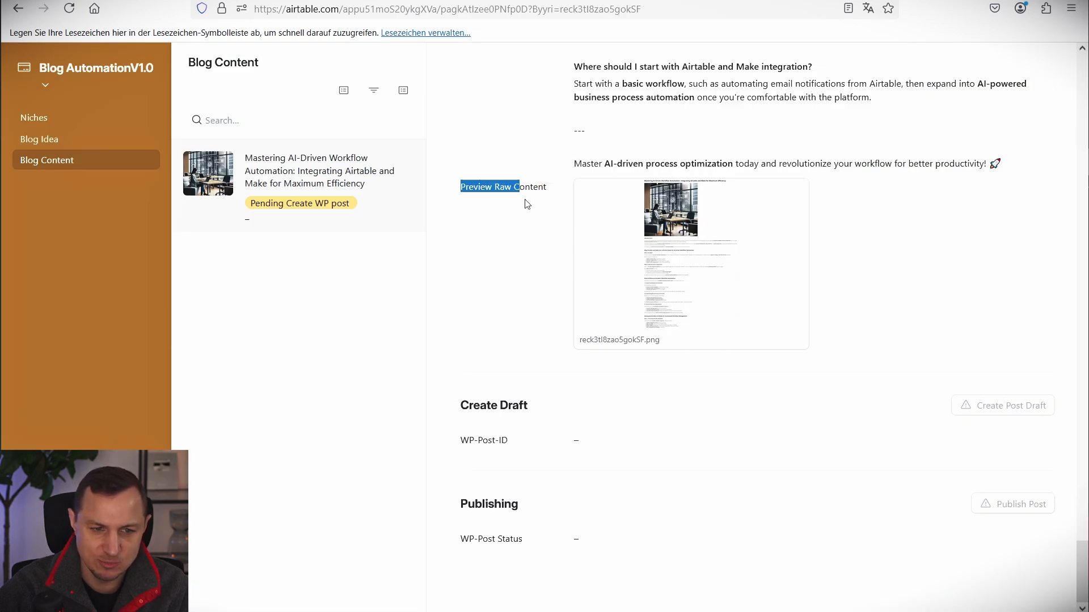
{"action": "left_click", "coordinate": [525, 246]}
{"action": "scroll", "coordinate": [527, 246], "scroll_direction": "up", "scroll_amount": 15}
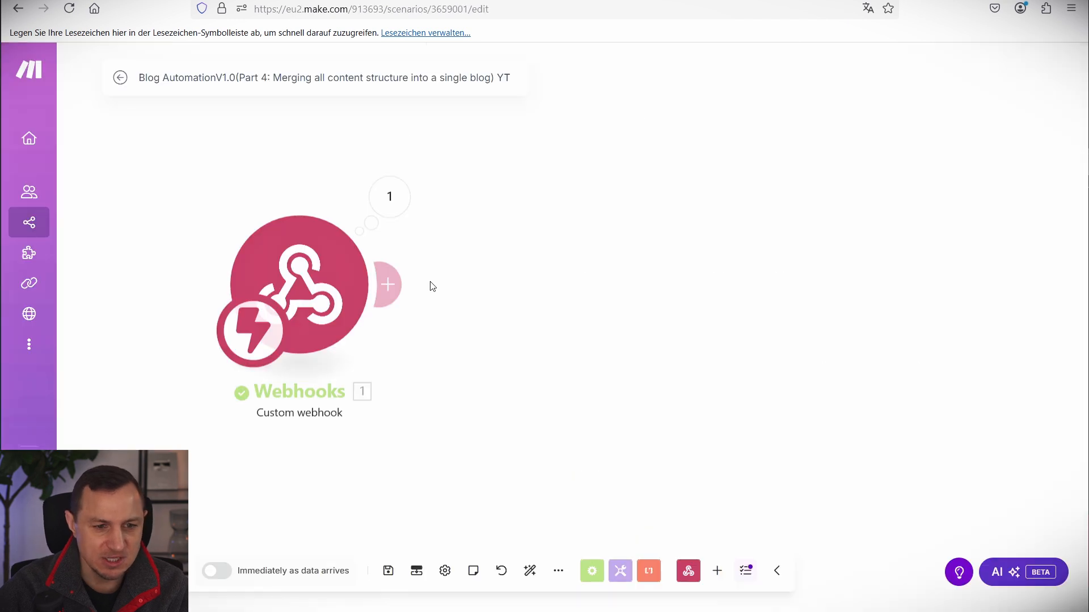
Add an Airtable Get a Record module after the webhook.
{"action": "left_click", "coordinate": [387, 285]}
{"action": "left_click", "coordinate": [559, 281]}
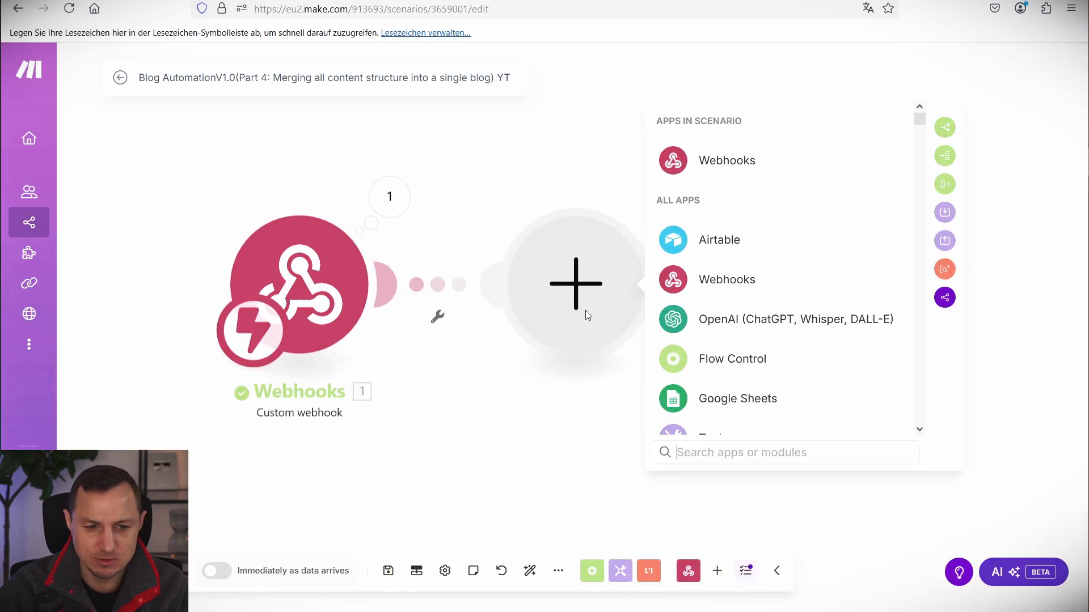
{"action": "left_click", "coordinate": [736, 238]}
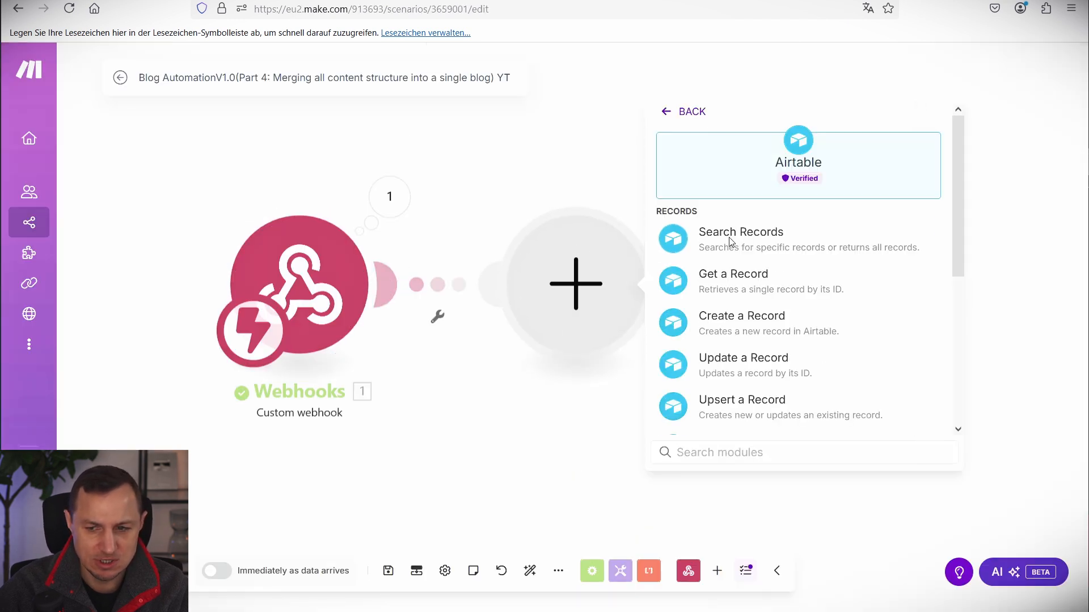
{"action": "left_click", "coordinate": [738, 286]}
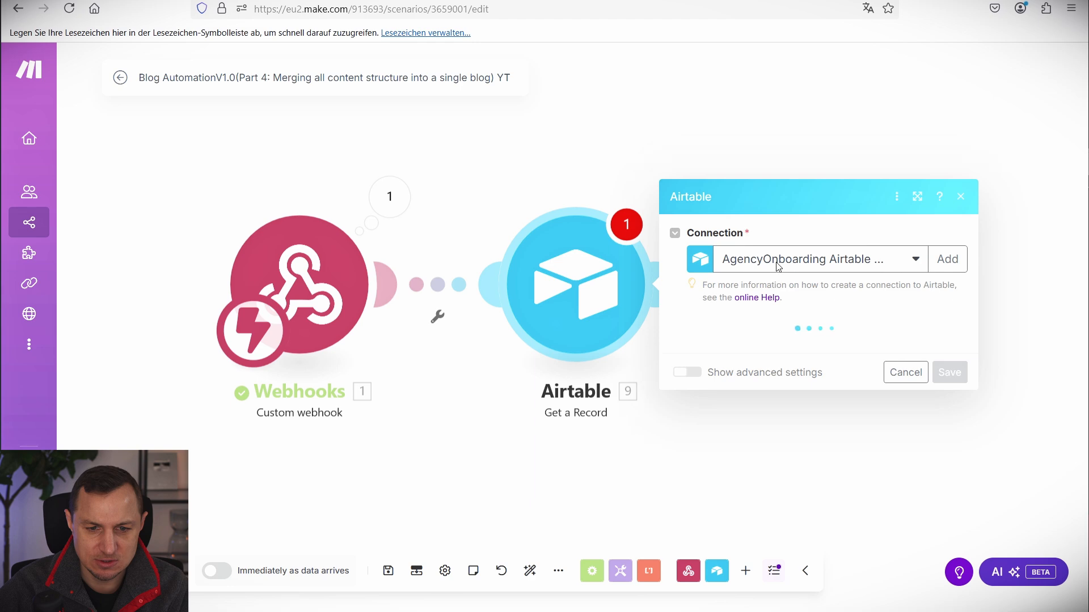
Use BlogPostConnection, base Blog AutomationV1.0 and table Blog Content, with the webhook's recordId as Record ID.
{"action": "left_click", "coordinate": [774, 260]}
{"action": "left_click", "coordinate": [760, 402]}
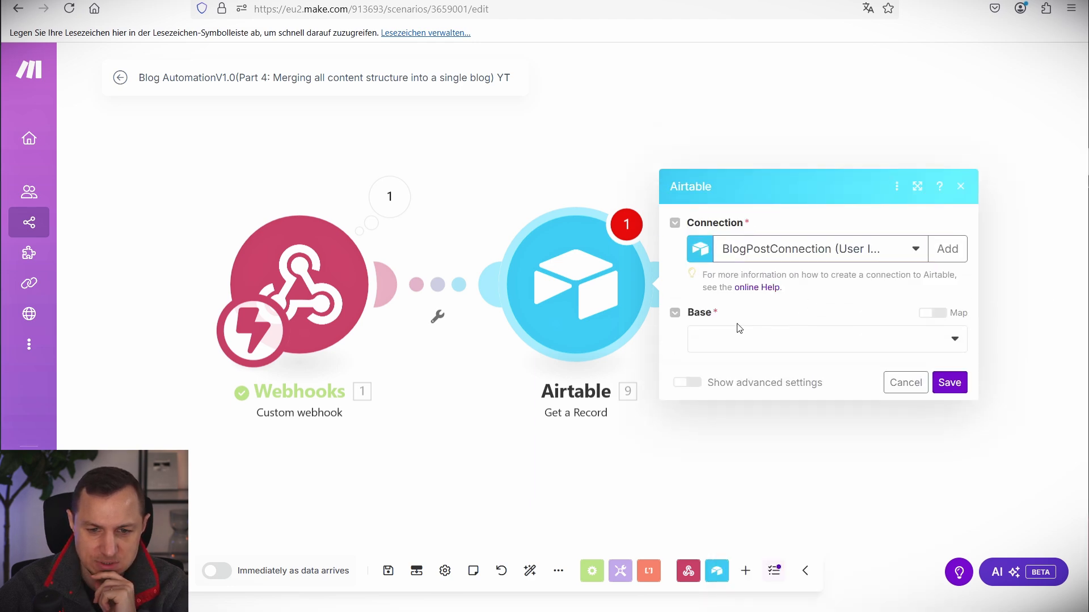
{"action": "left_click", "coordinate": [738, 335]}
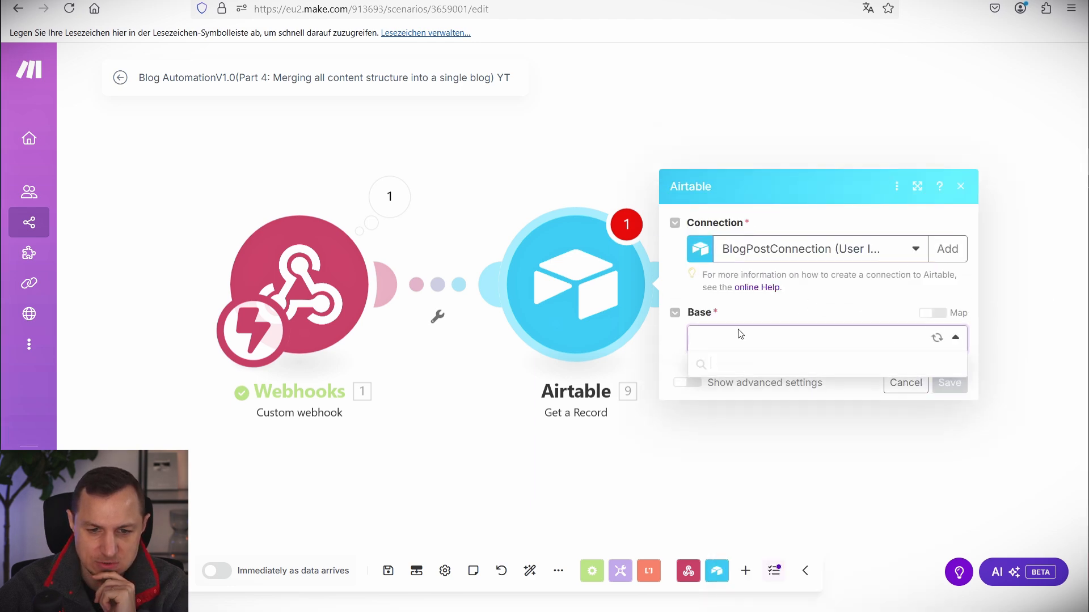
{"action": "left_click", "coordinate": [741, 366]}
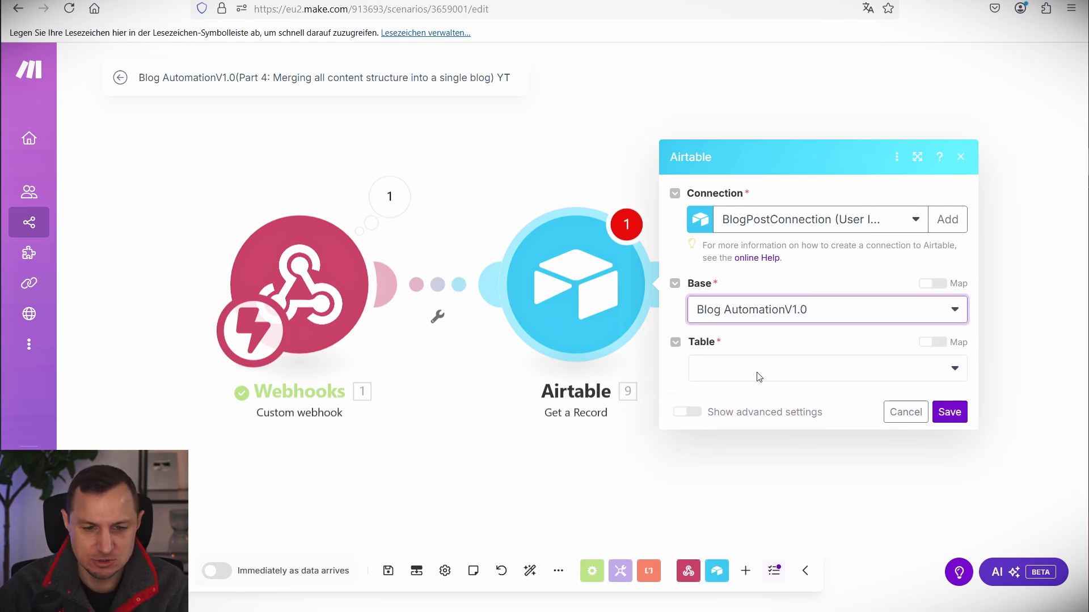
{"action": "left_click", "coordinate": [739, 377]}
{"action": "left_click", "coordinate": [721, 420]}
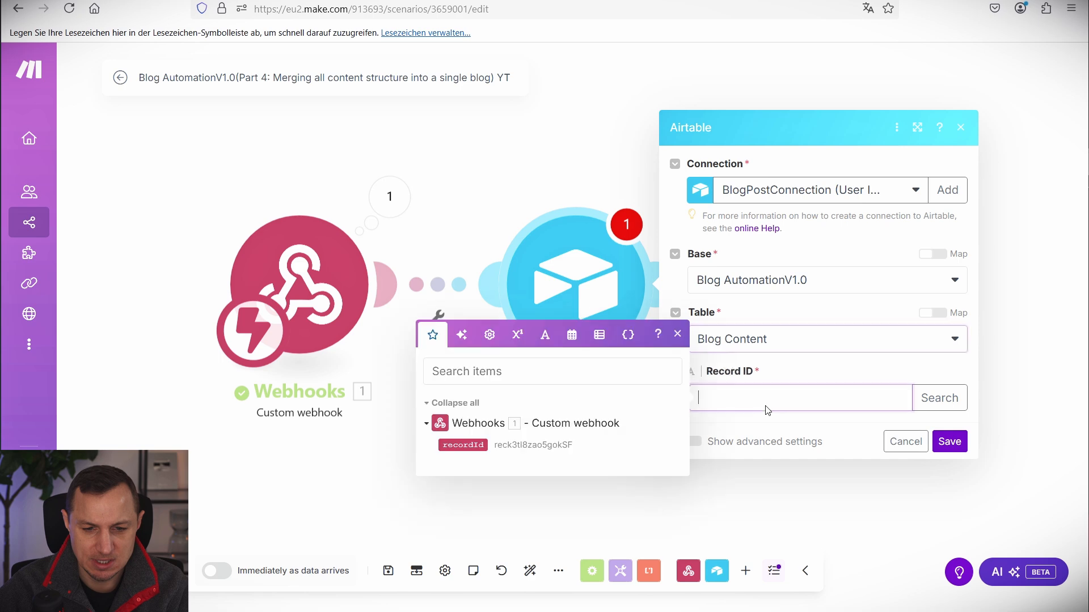
{"action": "left_click", "coordinate": [772, 406]}
{"action": "left_click", "coordinate": [462, 445]}
{"action": "left_click", "coordinate": [959, 445]}
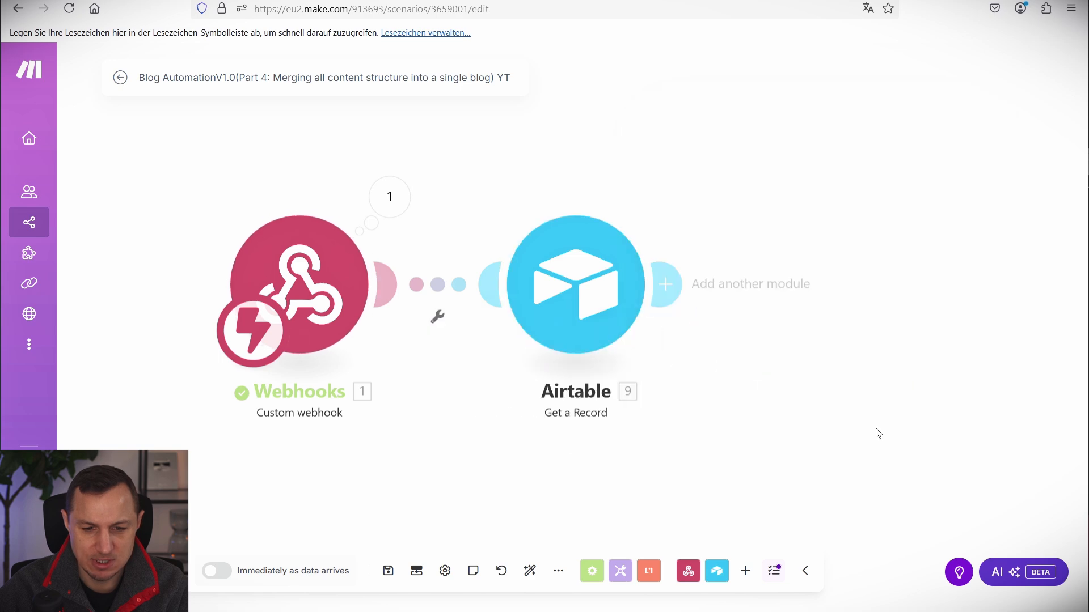
{"action": "left_click", "coordinate": [670, 284]}
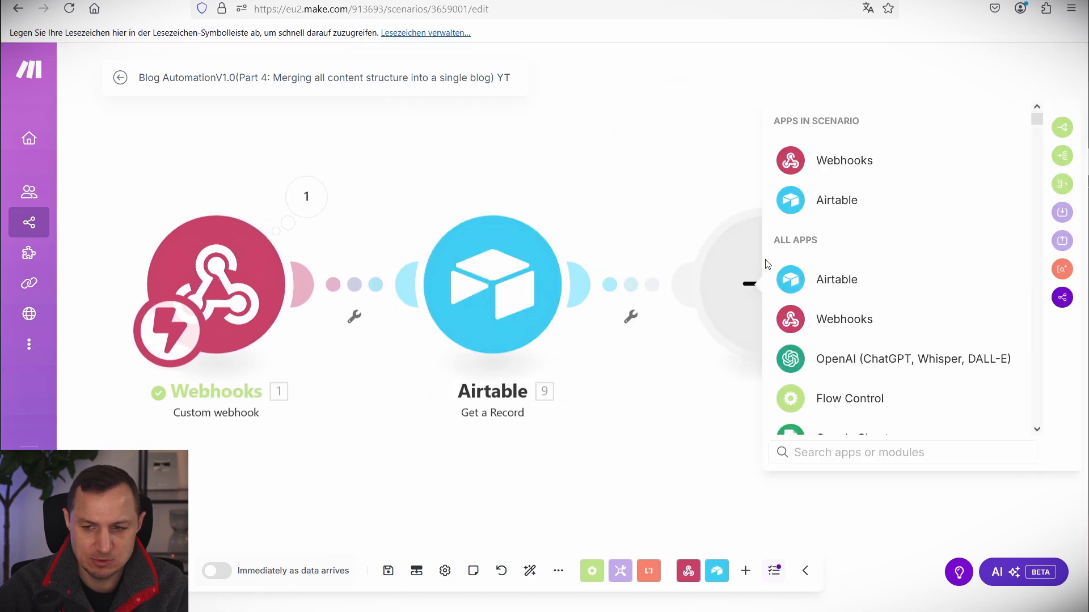
Add an OpenAI Create a Completion module using the chatgpt-4o-latest model.
{"action": "left_click", "coordinate": [841, 367]}
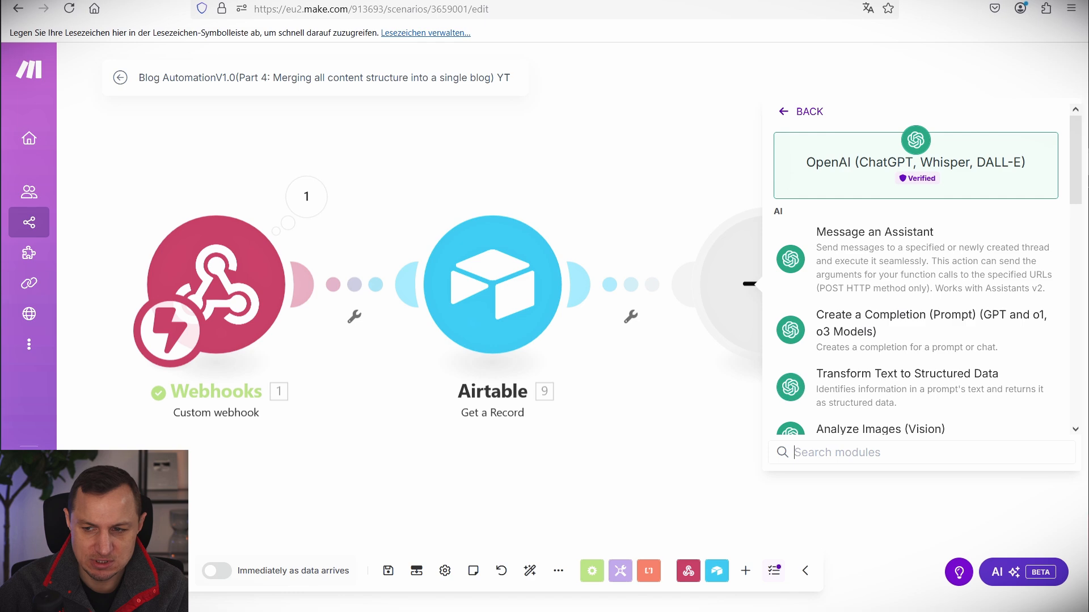
{"action": "left_click", "coordinate": [855, 335]}
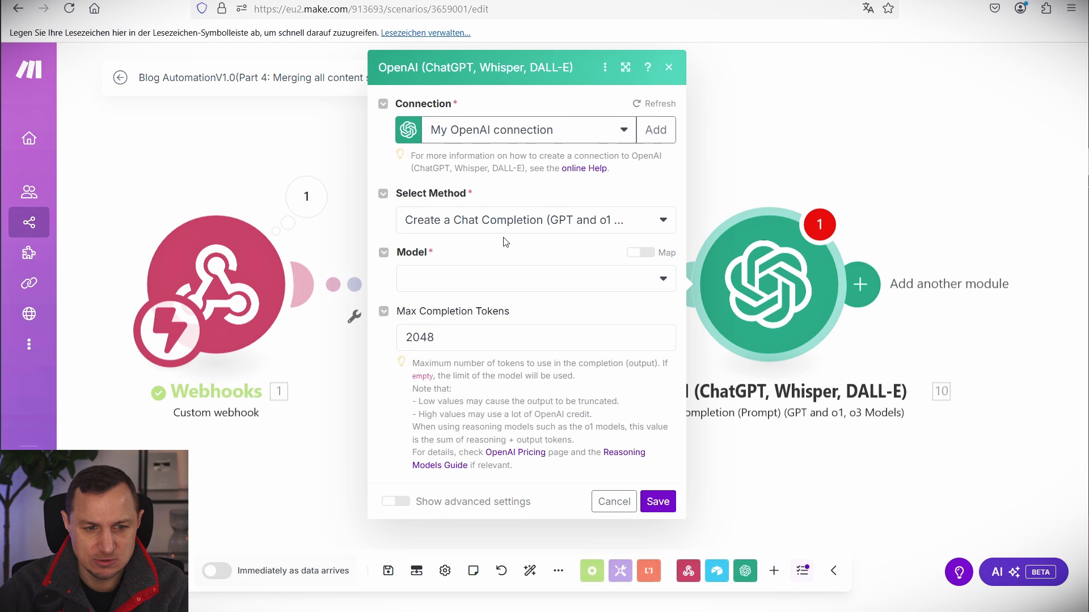
{"action": "left_click", "coordinate": [486, 278]}
{"action": "left_click", "coordinate": [449, 458]}
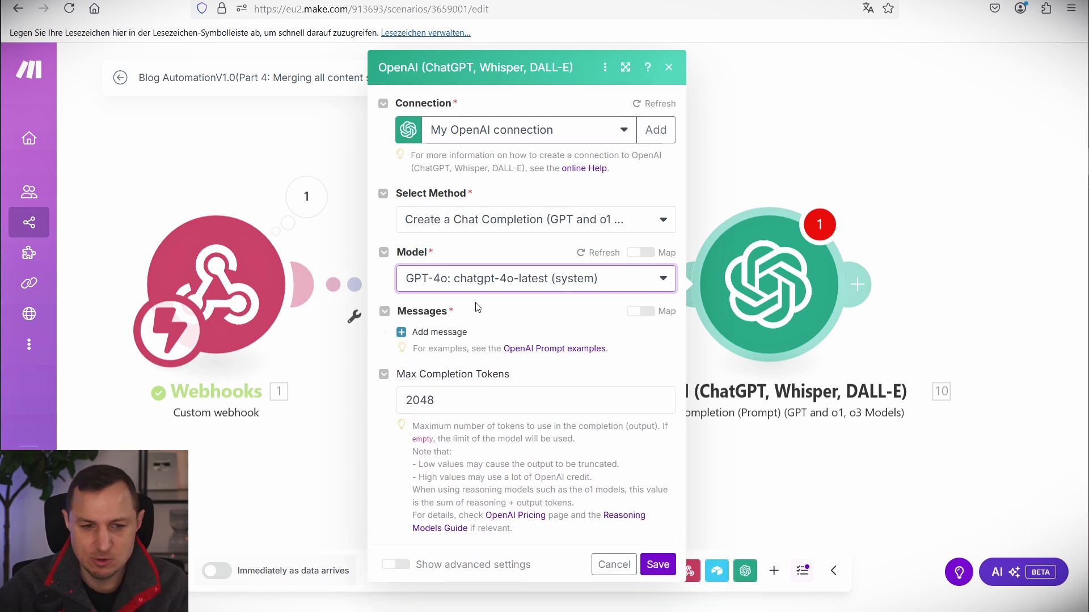
Add a Developer/System message containing the pasted writer system prompt and save.
{"action": "left_click", "coordinate": [445, 334]}
{"action": "left_click", "coordinate": [505, 379]}
{"action": "left_click", "coordinate": [502, 407]}
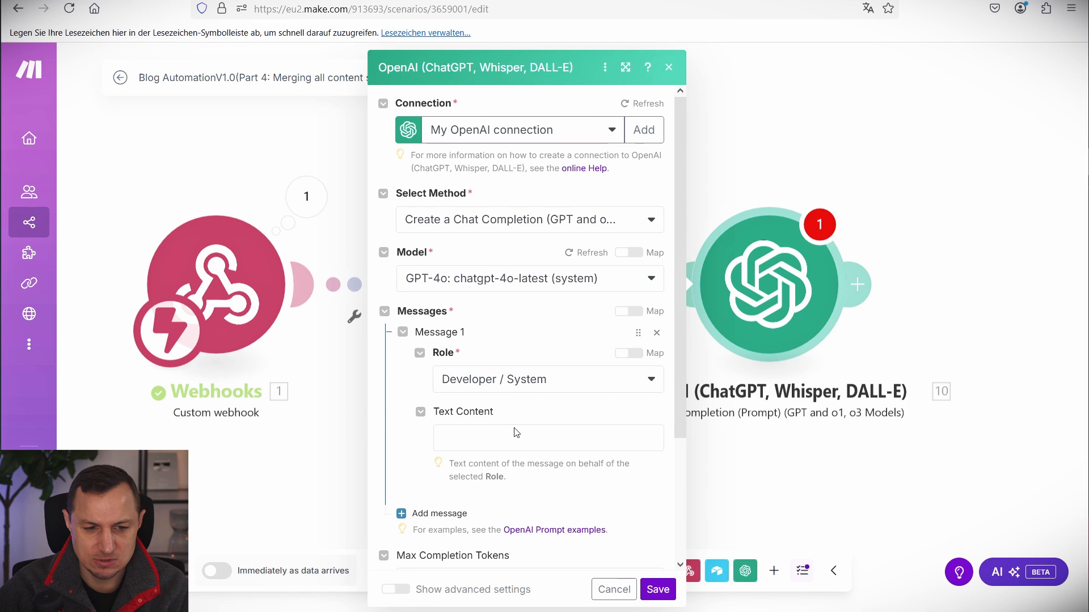
{"action": "left_click", "coordinate": [516, 433]}
{"action": "type", "text": "You're an experienced writer with a skill for creating highly engaging blog posts that capture the attention of your audience and deliver value. Please use a personal tone, writing from the first-person perspective, and use 'I' instead of 'we' throughout the article."}
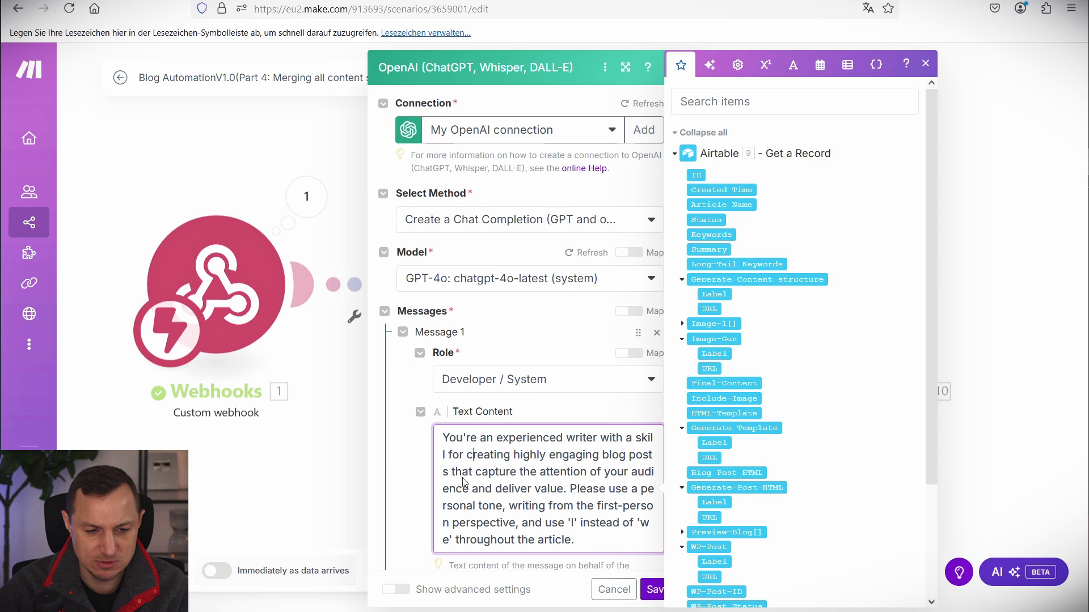
{"action": "left_click_drag", "start_coordinate": [452, 472], "coordinate": [584, 540]}
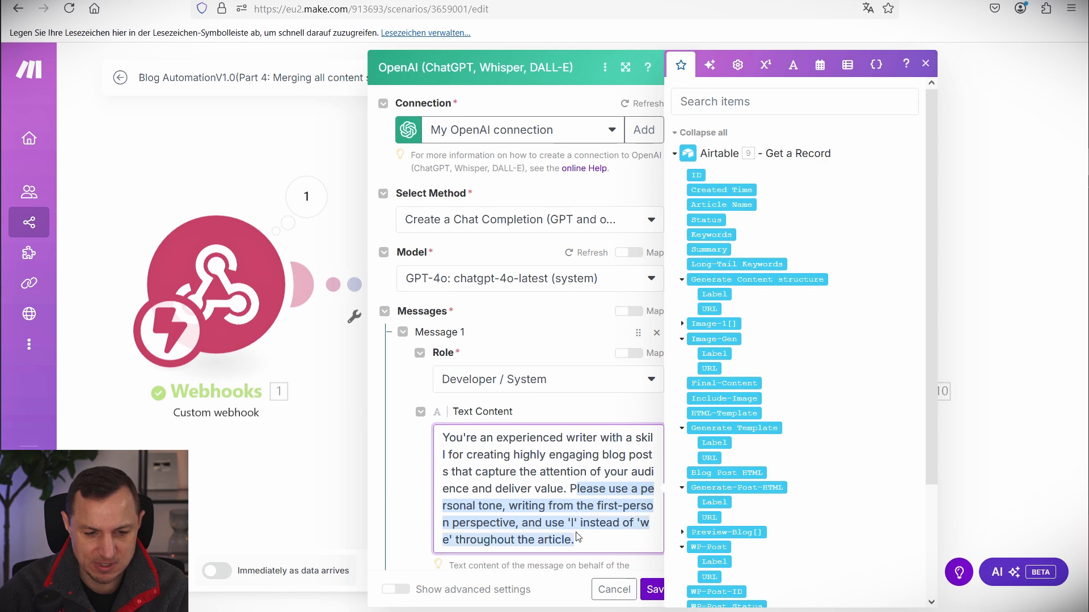
{"action": "left_click", "coordinate": [592, 523]}
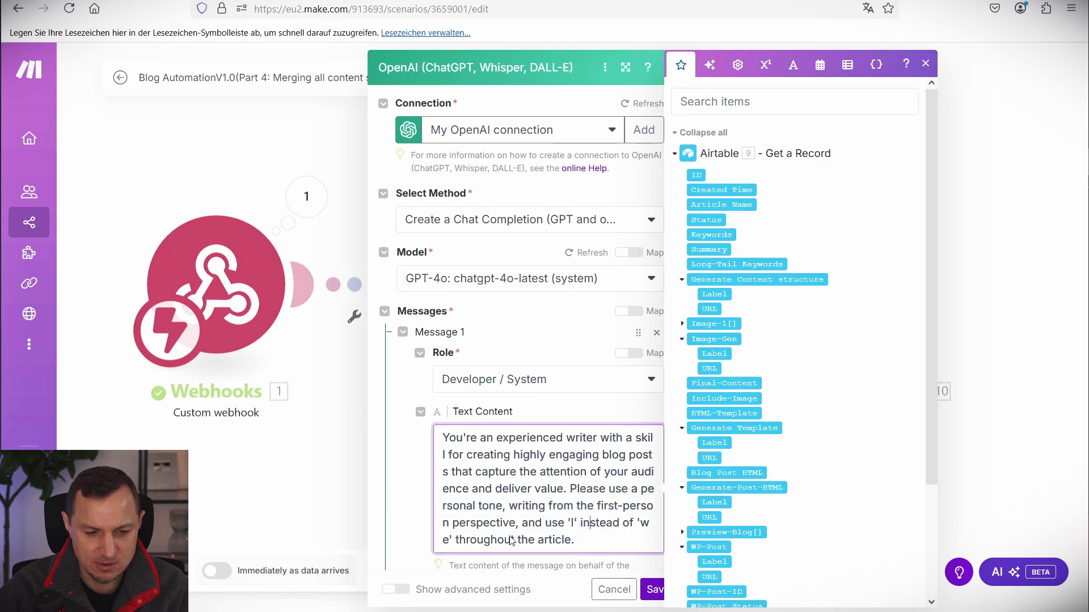
{"action": "left_click", "coordinate": [653, 589]}
Add a second User message containing the pasted blog post prompt.
{"action": "left_click", "coordinate": [815, 314]}
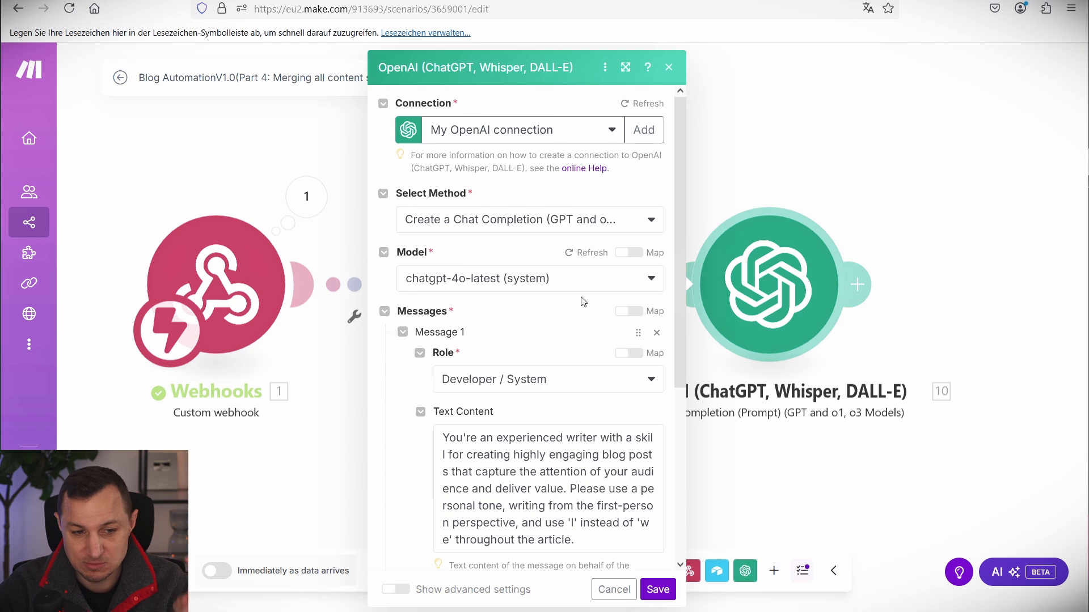
{"action": "scroll", "coordinate": [411, 319], "scroll_direction": "down", "scroll_amount": 5}
{"action": "left_click", "coordinate": [448, 356]}
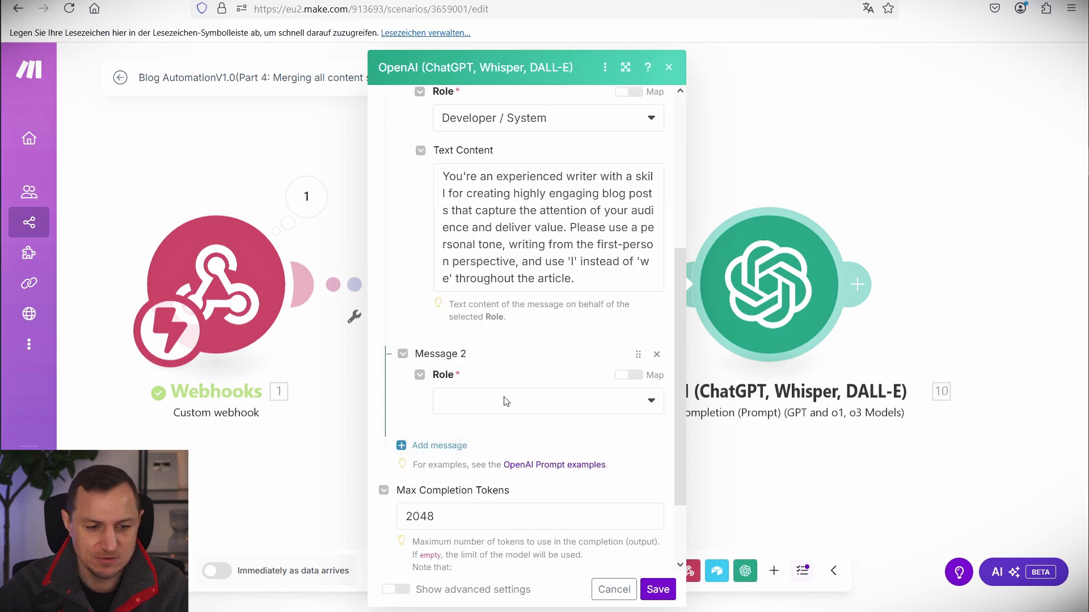
{"action": "left_click", "coordinate": [503, 399]}
{"action": "left_click", "coordinate": [462, 429]}
{"action": "scroll", "coordinate": [515, 396], "scroll_direction": "down", "scroll_amount": 4}
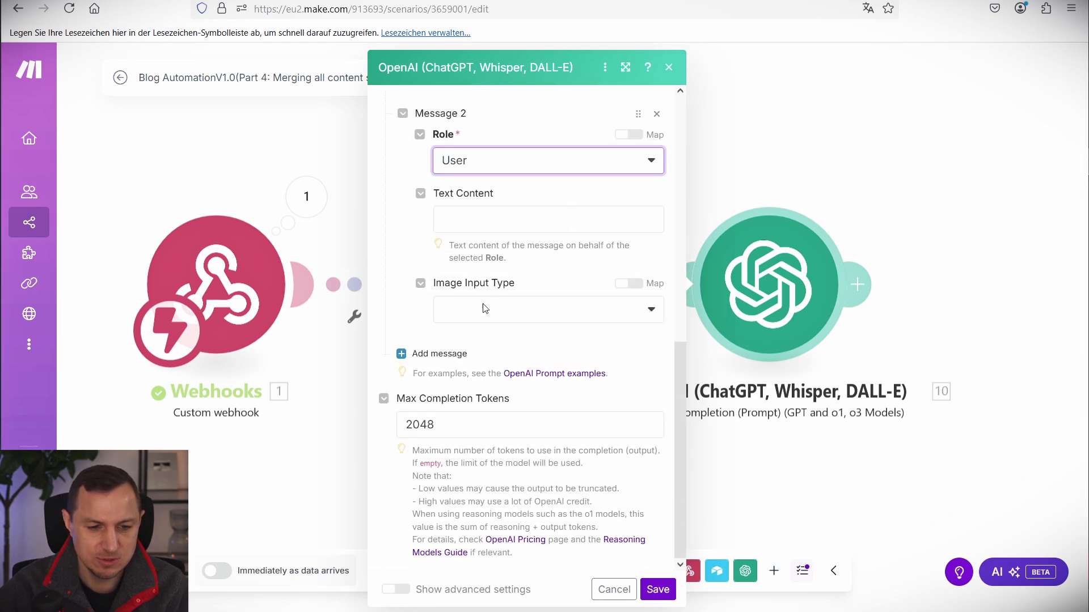
{"action": "left_click", "coordinate": [489, 234]}
{"action": "key", "text": "ctrl+v"}
Map Airtable's Article Name, Summary, Keywords and Long-Tail Keywords into the prompt, then save.
{"action": "scroll", "coordinate": [517, 344], "scroll_direction": "up", "scroll_amount": 15}
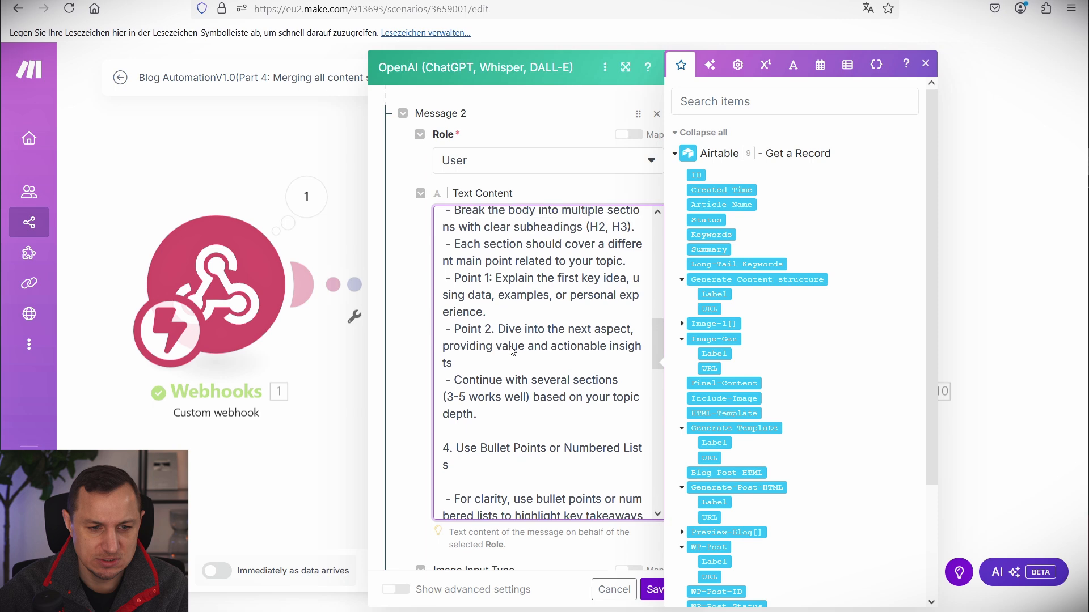
{"action": "scroll", "coordinate": [512, 354], "scroll_direction": "up", "scroll_amount": 4}
{"action": "scroll", "coordinate": [512, 354], "scroll_direction": "down", "scroll_amount": 4}
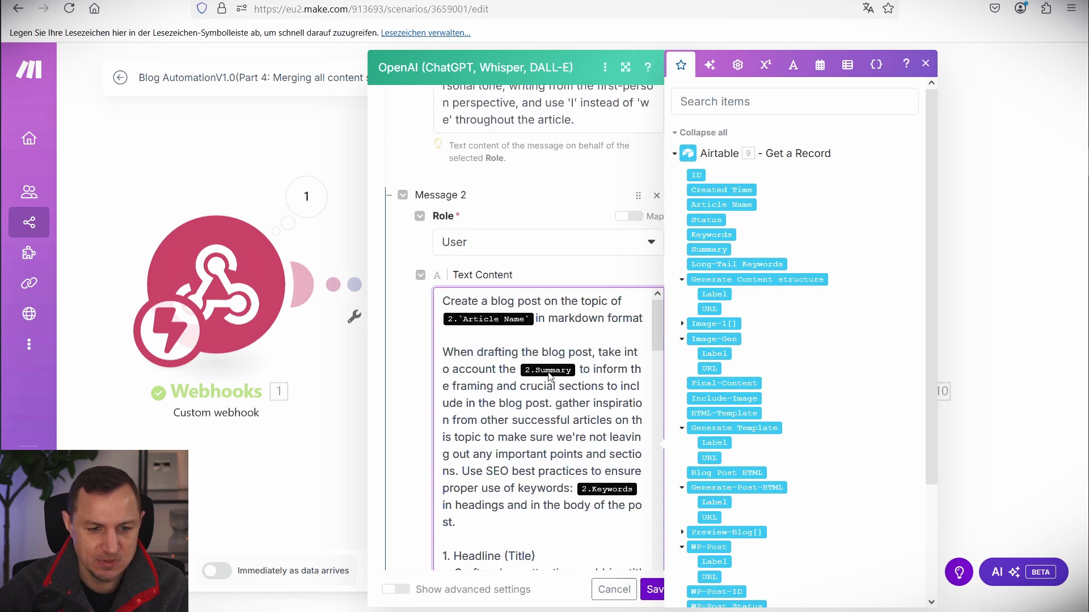
{"action": "left_click", "coordinate": [716, 206]}
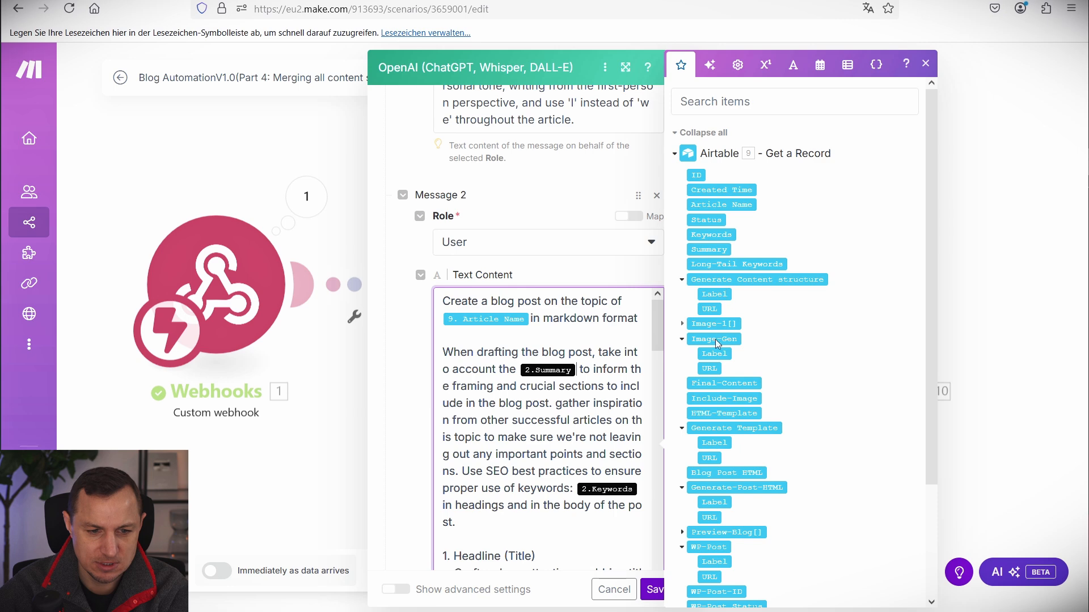
{"action": "left_click", "coordinate": [714, 250]}
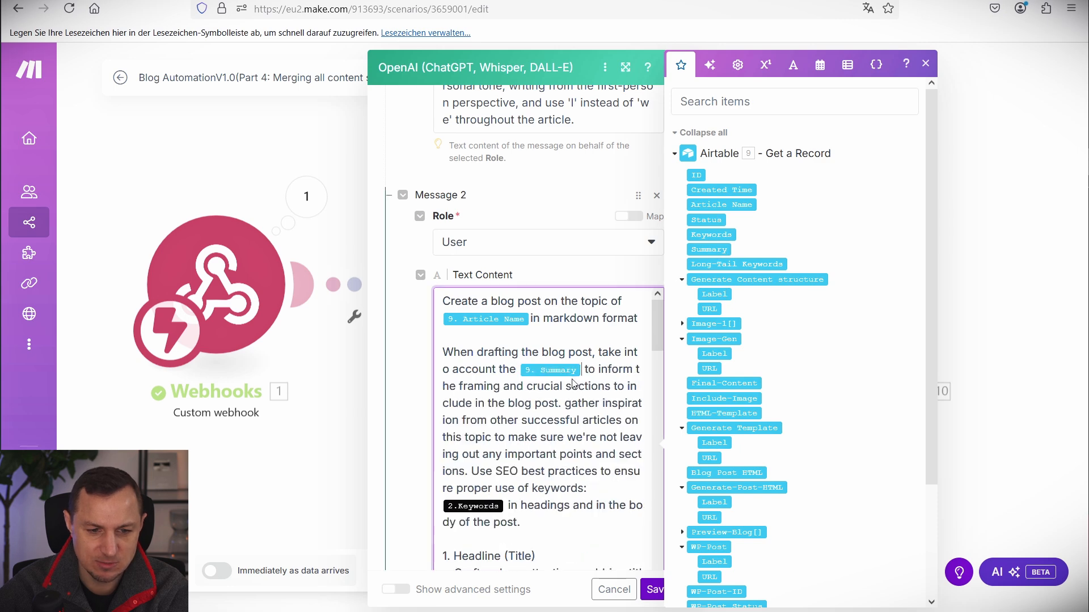
{"action": "left_click", "coordinate": [712, 236]}
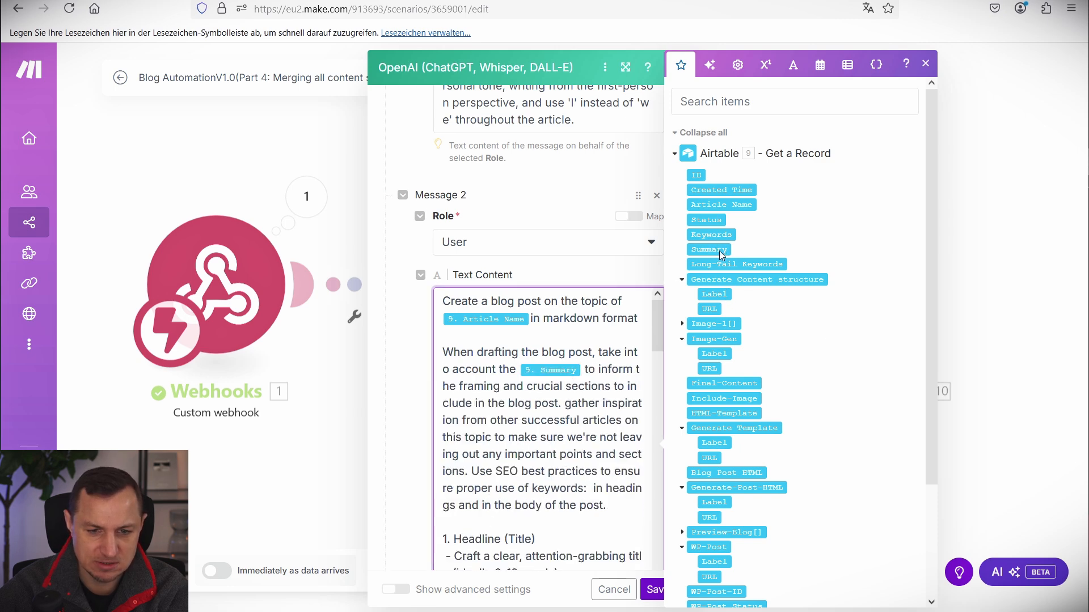
{"action": "scroll", "coordinate": [539, 448], "scroll_direction": "down", "scroll_amount": 10}
{"action": "scroll", "coordinate": [539, 454], "scroll_direction": "down", "scroll_amount": 10}
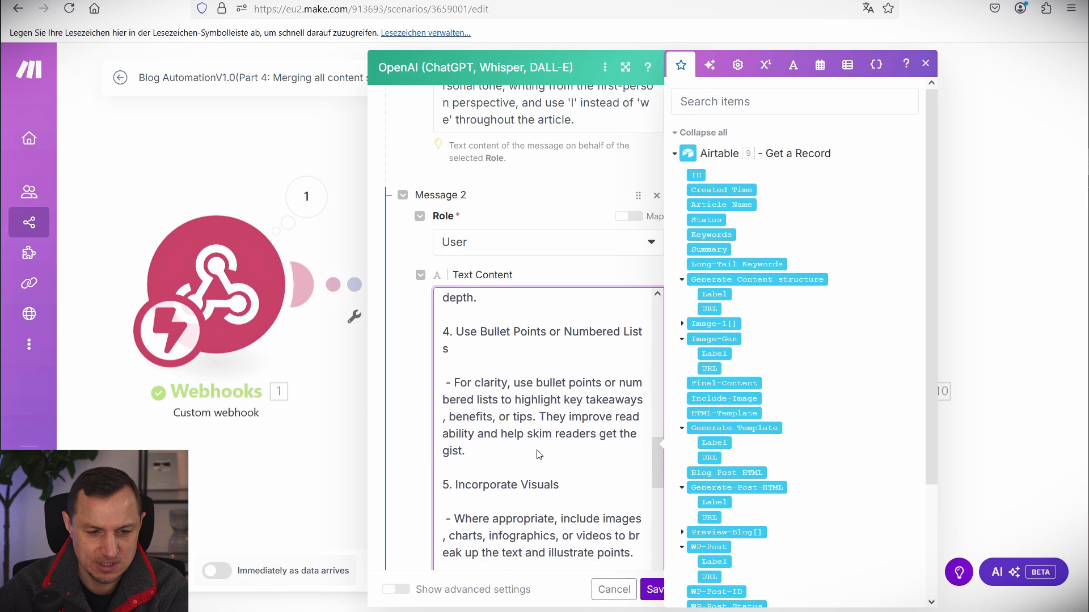
{"action": "key", "text": "BackSpace"}
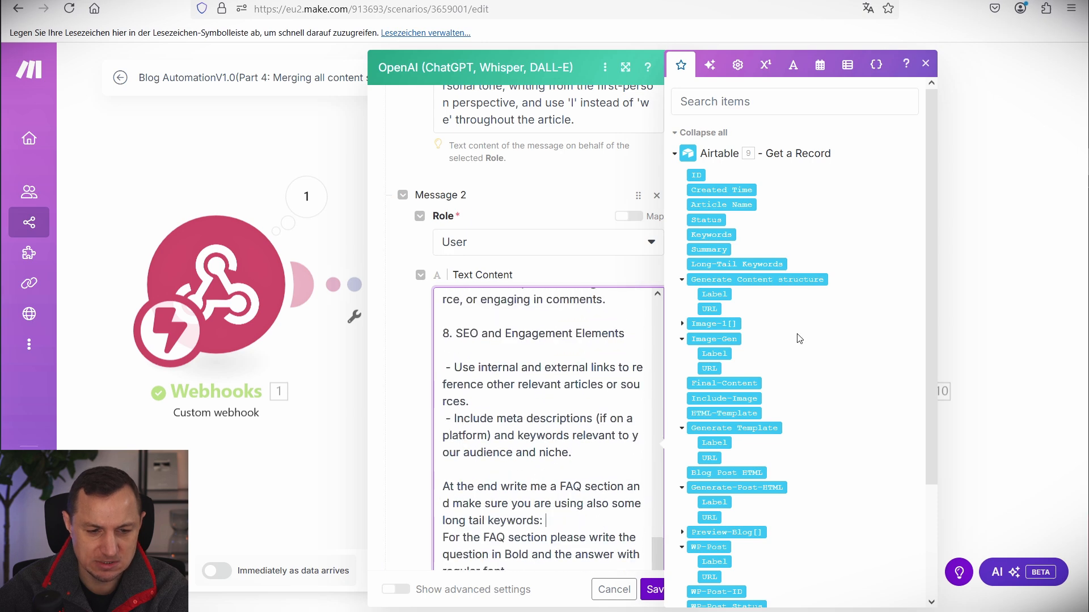
{"action": "left_click", "coordinate": [729, 265]}
{"action": "left_click", "coordinate": [649, 593]}
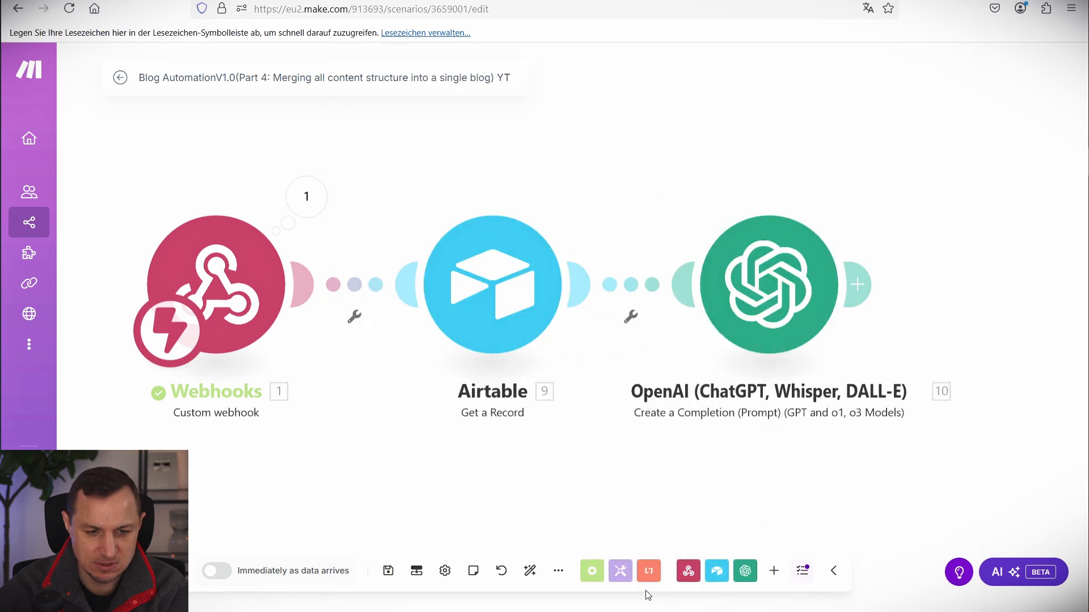
{"action": "left_click_drag", "start_coordinate": [769, 202], "coordinate": [562, 145]}
{"action": "left_click_drag", "start_coordinate": [654, 158], "coordinate": [624, 197]}
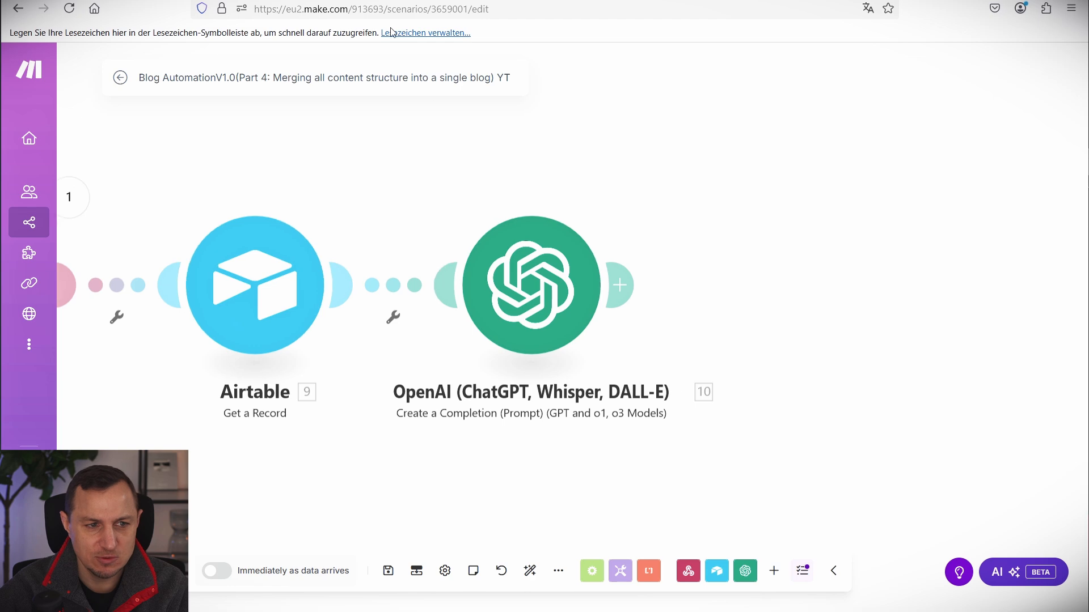
{"action": "left_click", "coordinate": [289, 1]}
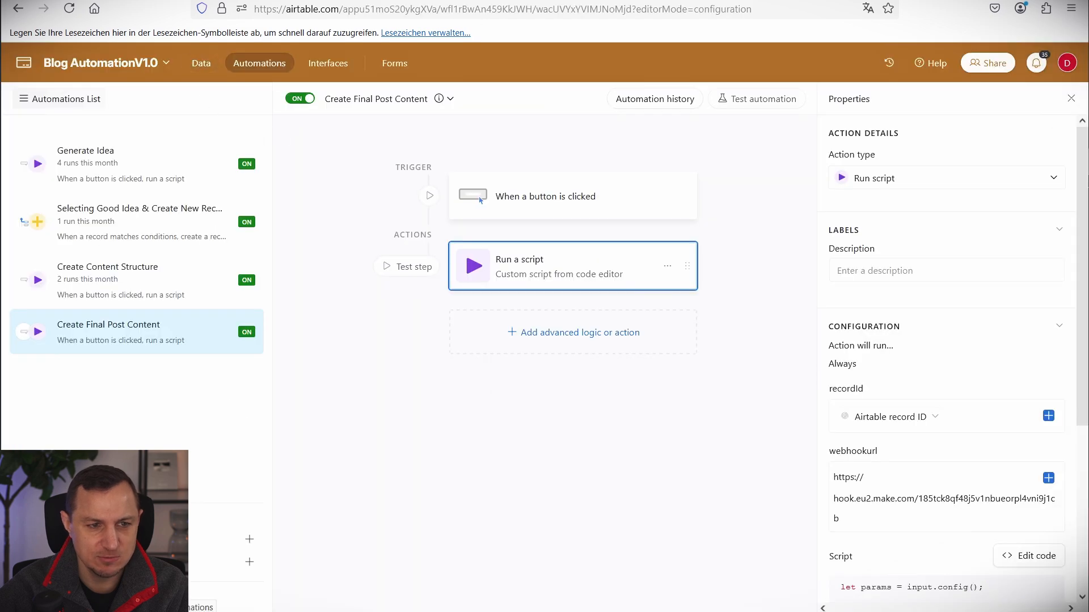
{"action": "left_click", "coordinate": [442, 1]}
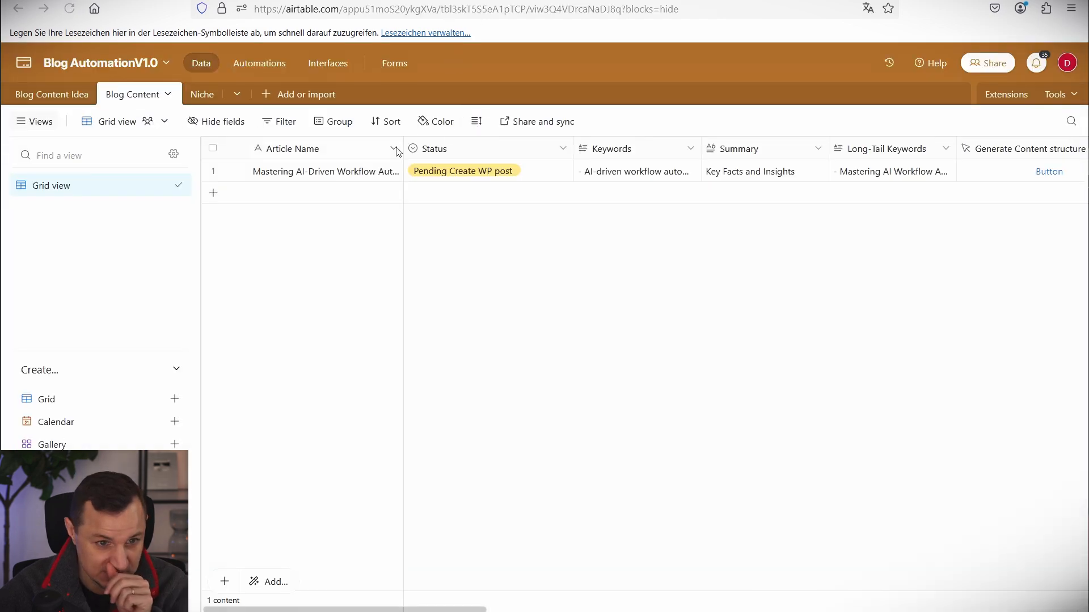
{"action": "double_click", "coordinate": [627, 172]}
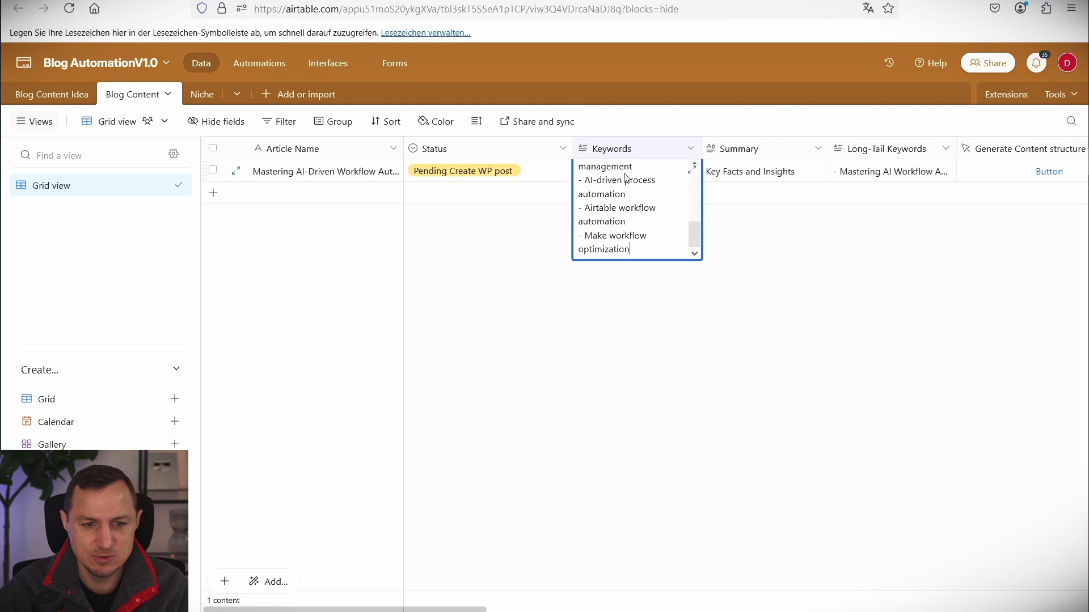
{"action": "left_click", "coordinate": [692, 170]}
{"action": "key", "text": "Escape"}
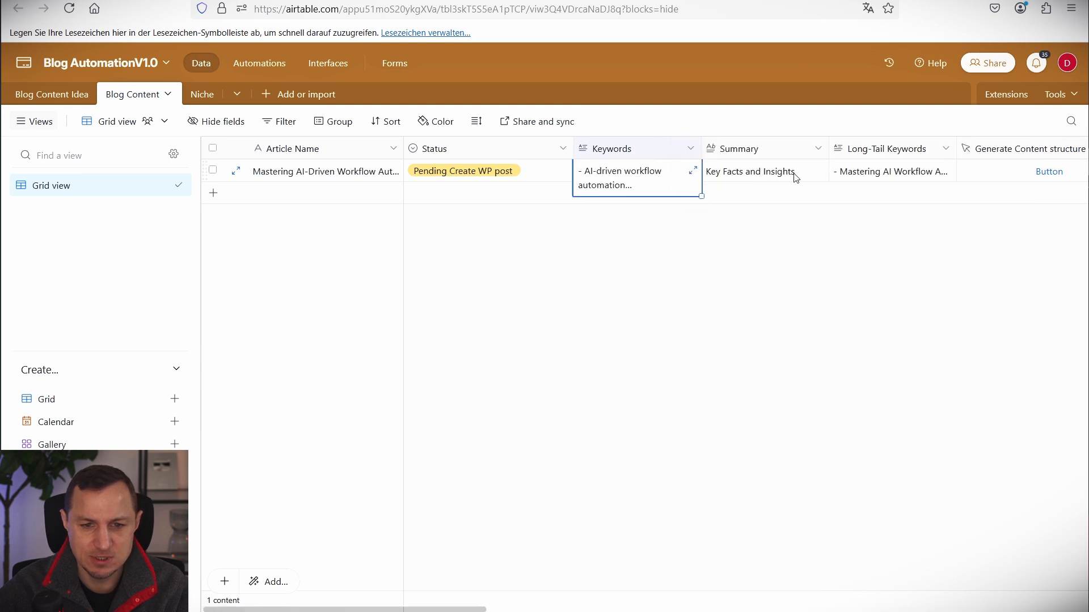
{"action": "left_click", "coordinate": [817, 175]}
{"action": "left_click", "coordinate": [819, 170]}
{"action": "left_click", "coordinate": [910, 180]}
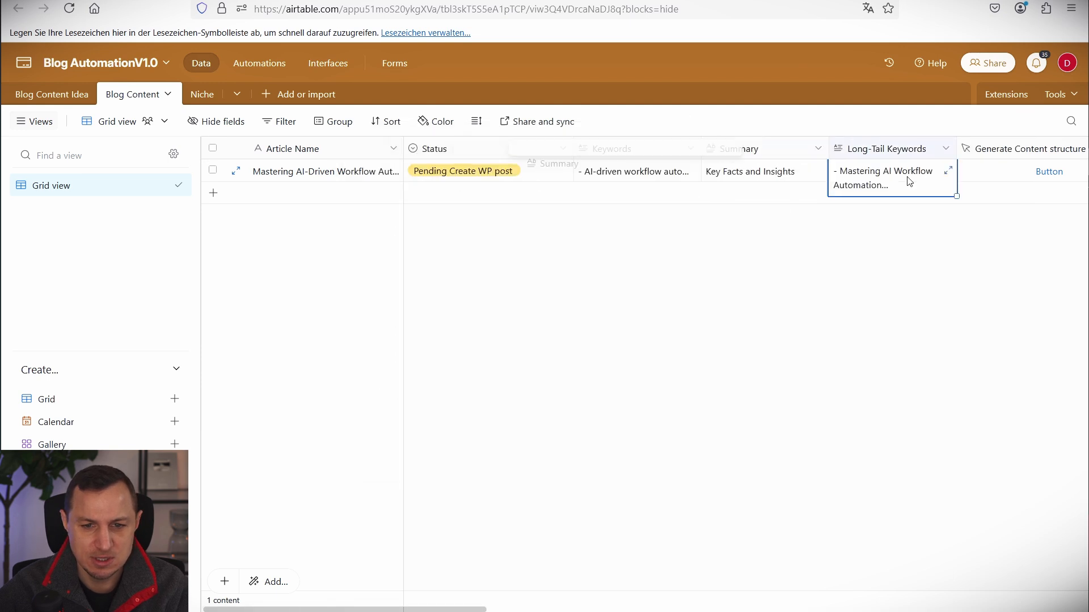
{"action": "left_click", "coordinate": [948, 170]}
{"action": "left_click", "coordinate": [811, 123]}
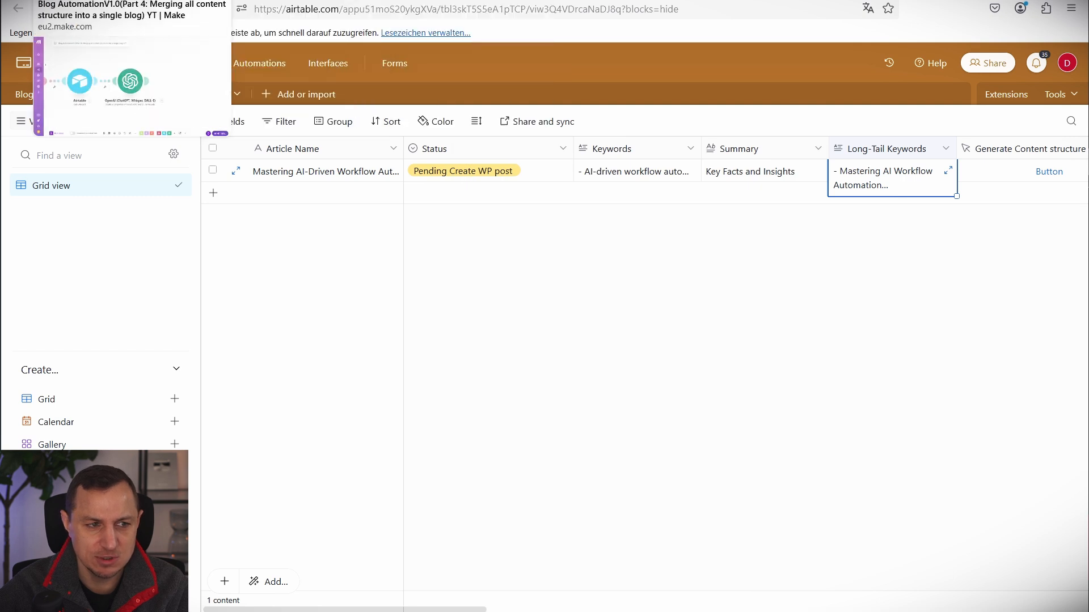
{"action": "left_click", "coordinate": [125, 1]}
{"action": "left_click_drag", "start_coordinate": [735, 267], "coordinate": [621, 249]}
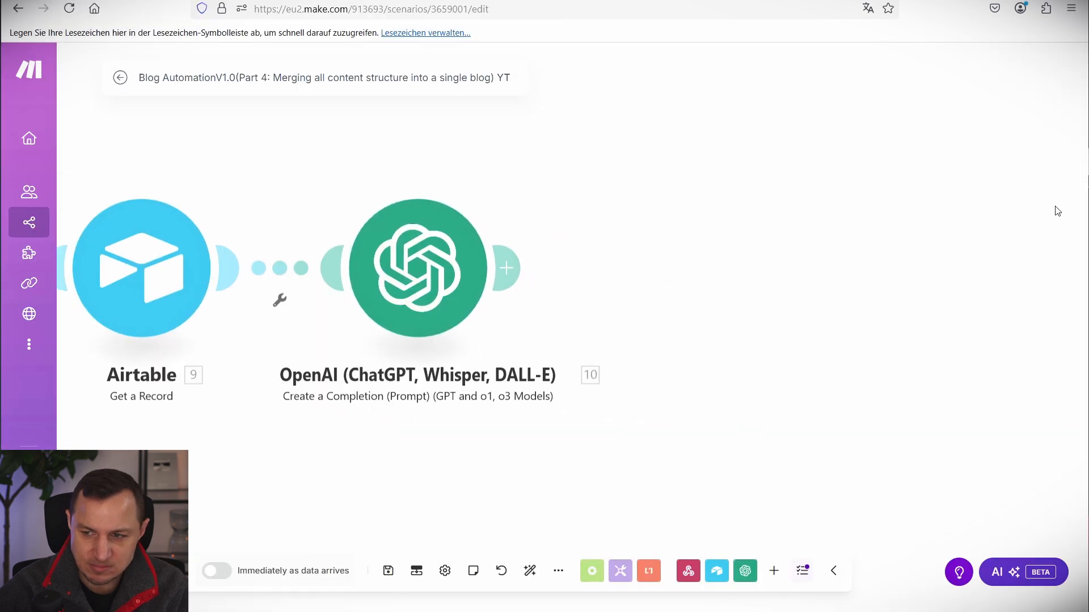
Add a Text parser Match pattern (Advanced) with Global match Yes, Case sensitive No, Multiline Yes.
{"action": "left_click", "coordinate": [508, 268]}
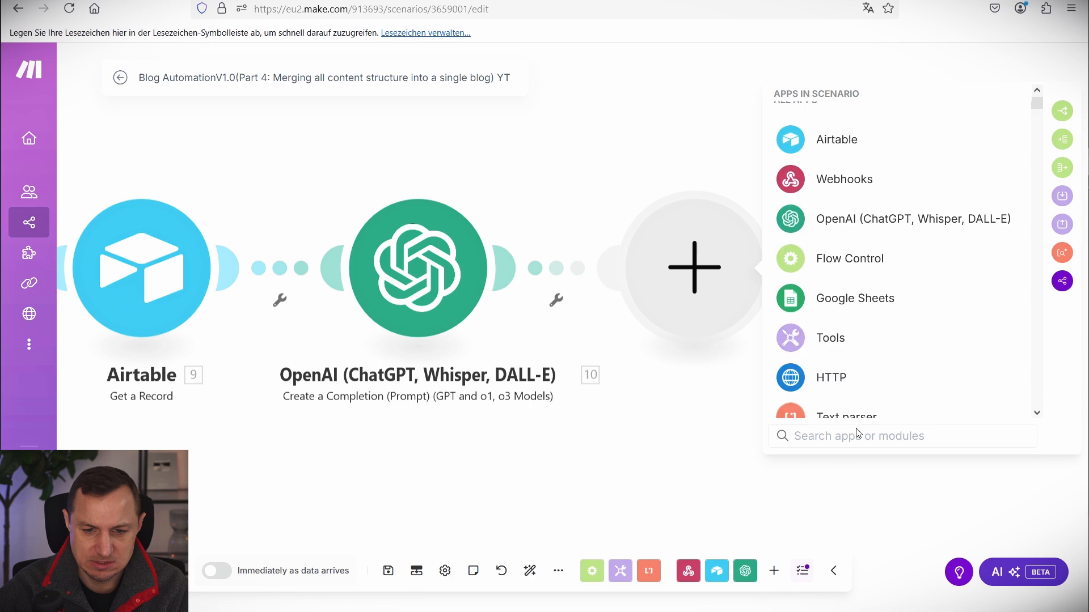
{"action": "left_click", "coordinate": [847, 417]}
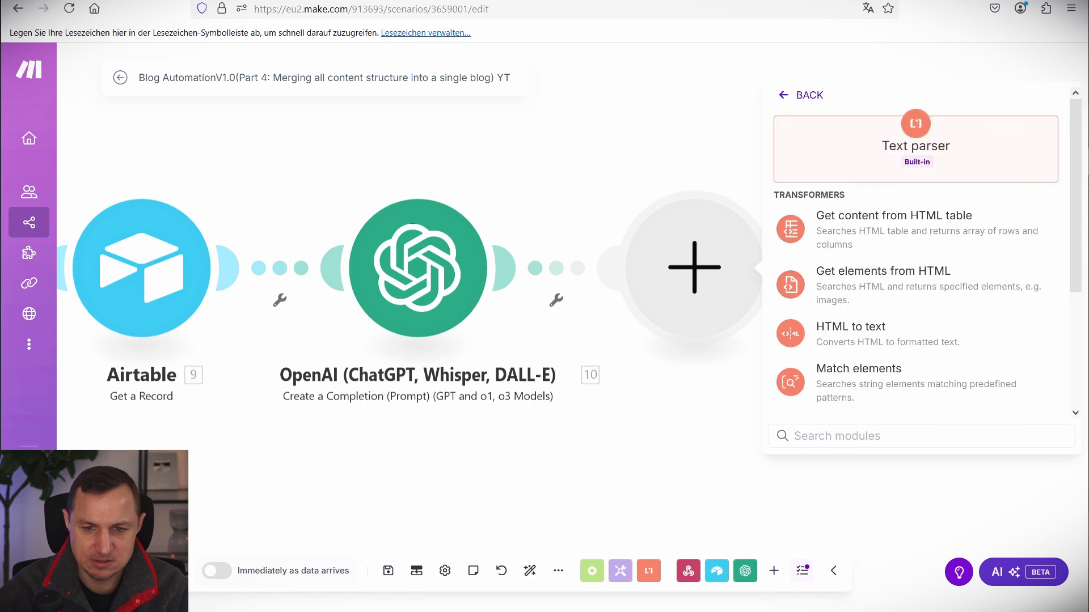
{"action": "scroll", "coordinate": [883, 279], "scroll_direction": "down", "scroll_amount": 3}
{"action": "left_click", "coordinate": [856, 331]}
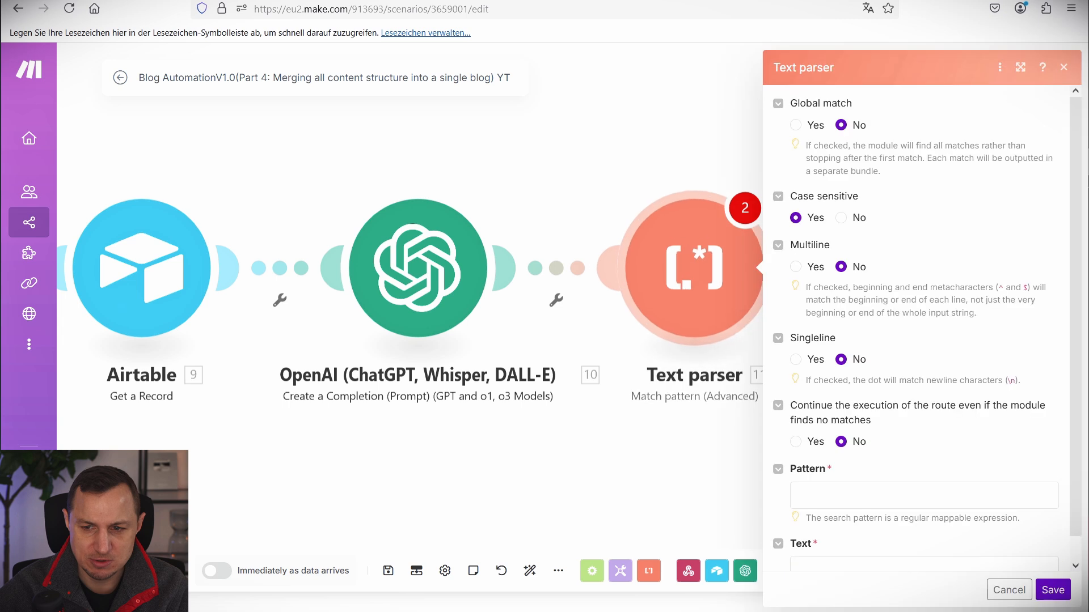
{"action": "left_click", "coordinate": [795, 125]}
{"action": "left_click", "coordinate": [840, 218]}
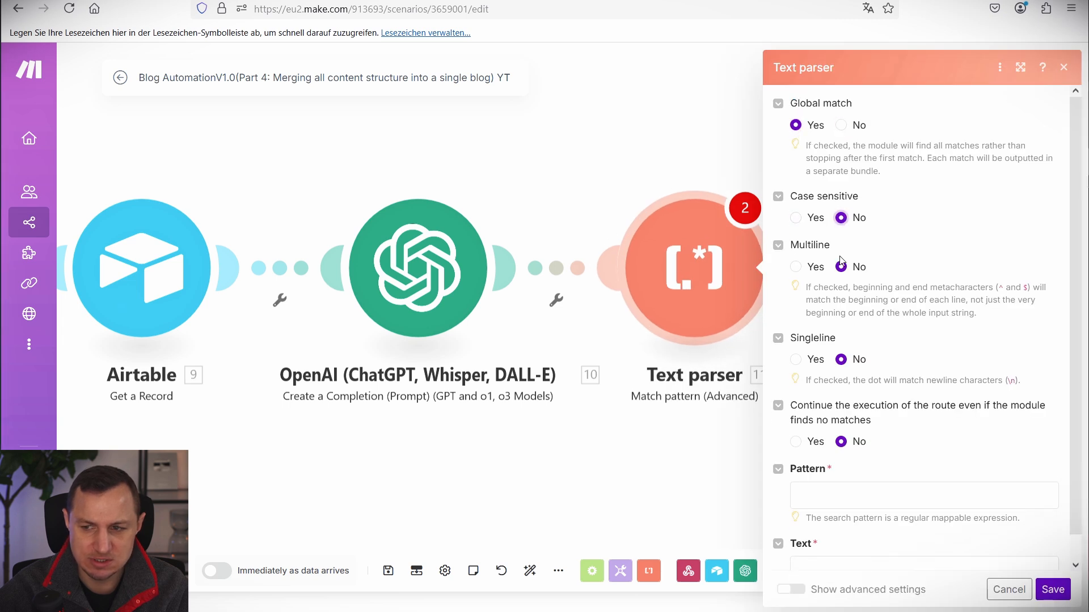
{"action": "left_click", "coordinate": [796, 267]}
Paste the markdown code-block regex as the pattern, map OpenAI's Result as the text, and save.
{"action": "scroll", "coordinate": [957, 367], "scroll_direction": "down", "scroll_amount": 1}
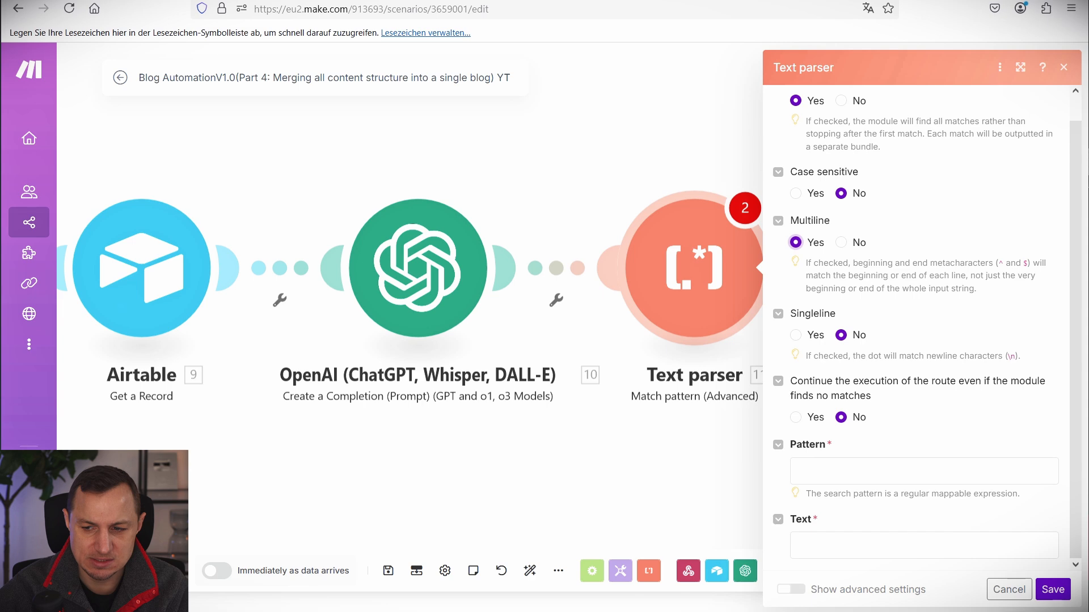
{"action": "left_click", "coordinate": [830, 479]}
{"action": "type", "text": "```markdown\\n([\\s\\S]*?)\\n```"}
{"action": "left_click", "coordinate": [861, 555]}
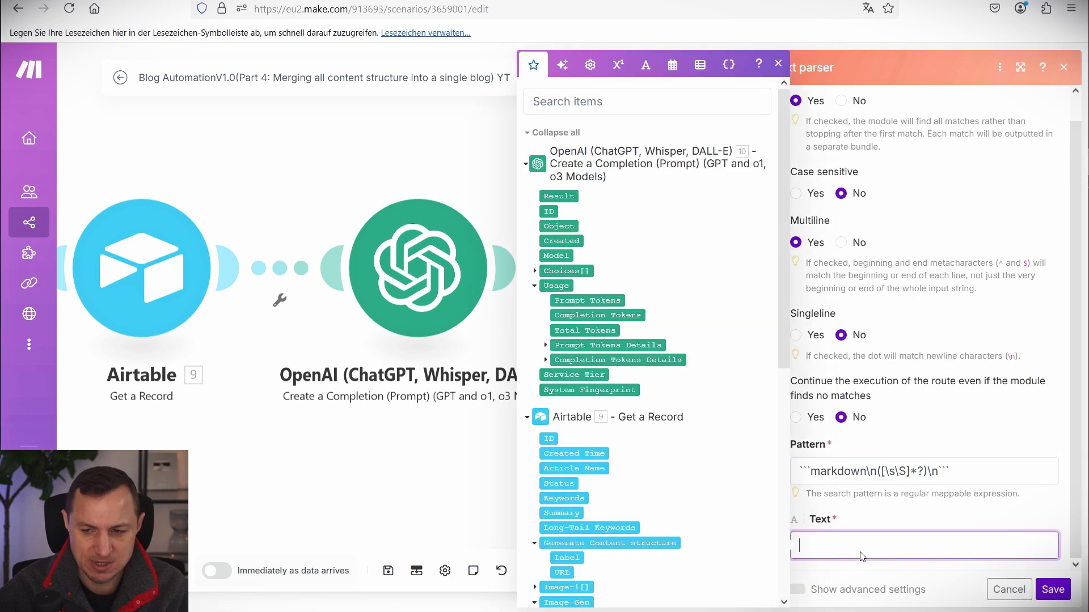
{"action": "left_click", "coordinate": [563, 199]}
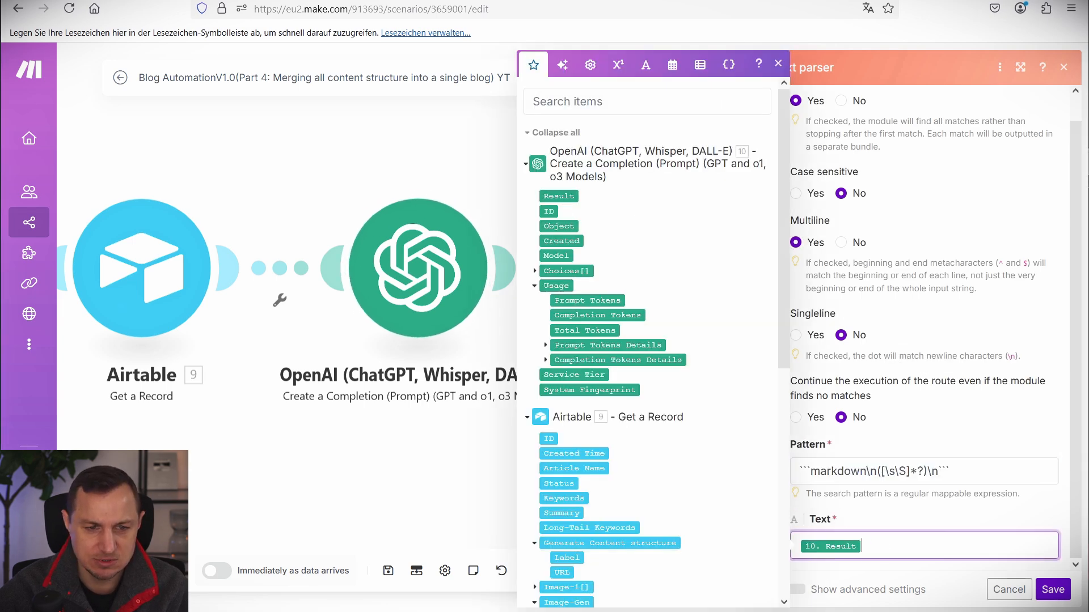
{"action": "left_click", "coordinate": [1054, 591]}
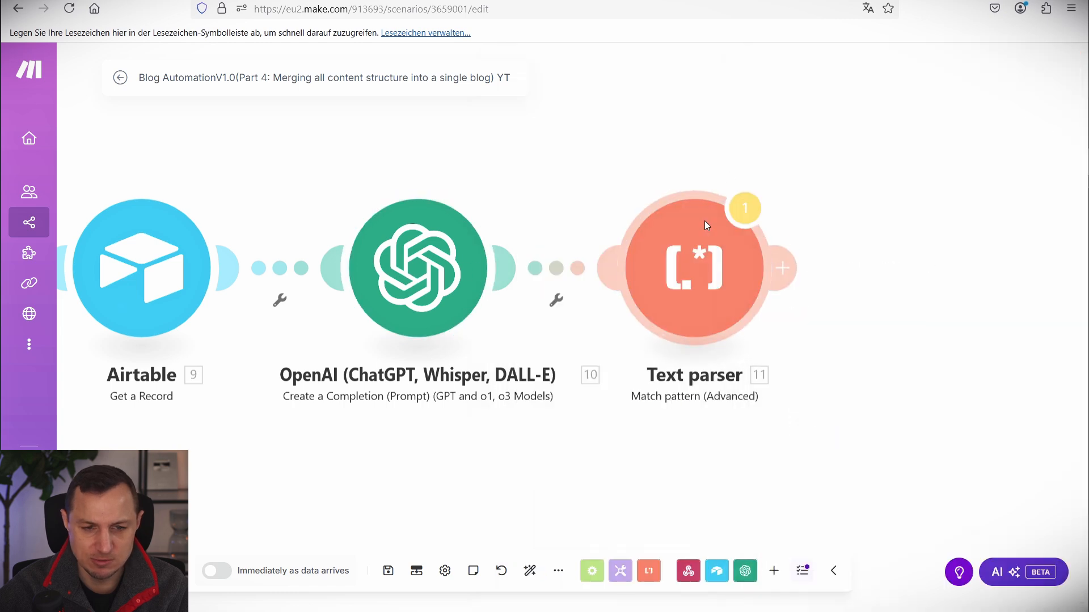
{"action": "left_click", "coordinate": [474, 274]}
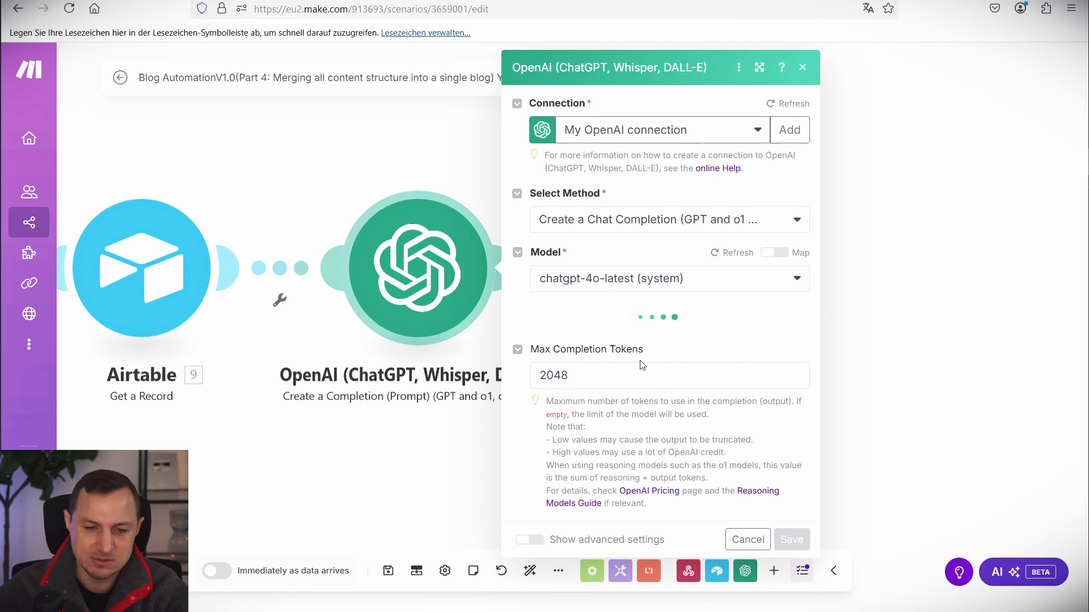
{"action": "scroll", "coordinate": [645, 343], "scroll_direction": "down", "scroll_amount": 8}
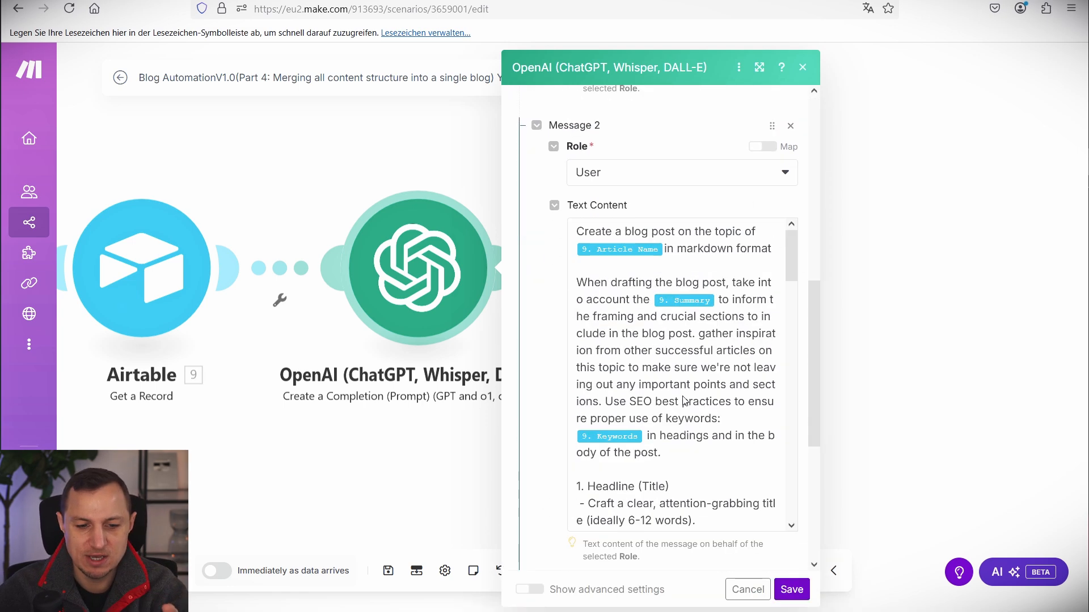
{"action": "scroll", "coordinate": [679, 364], "scroll_direction": "down", "scroll_amount": 20}
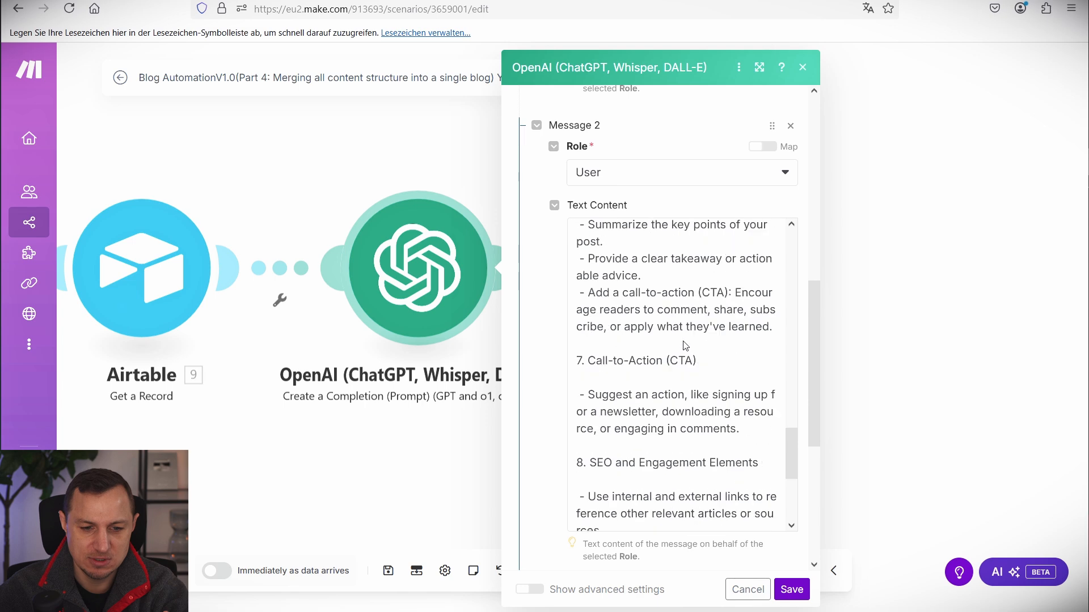
{"action": "scroll", "coordinate": [691, 358], "scroll_direction": "down", "scroll_amount": 3}
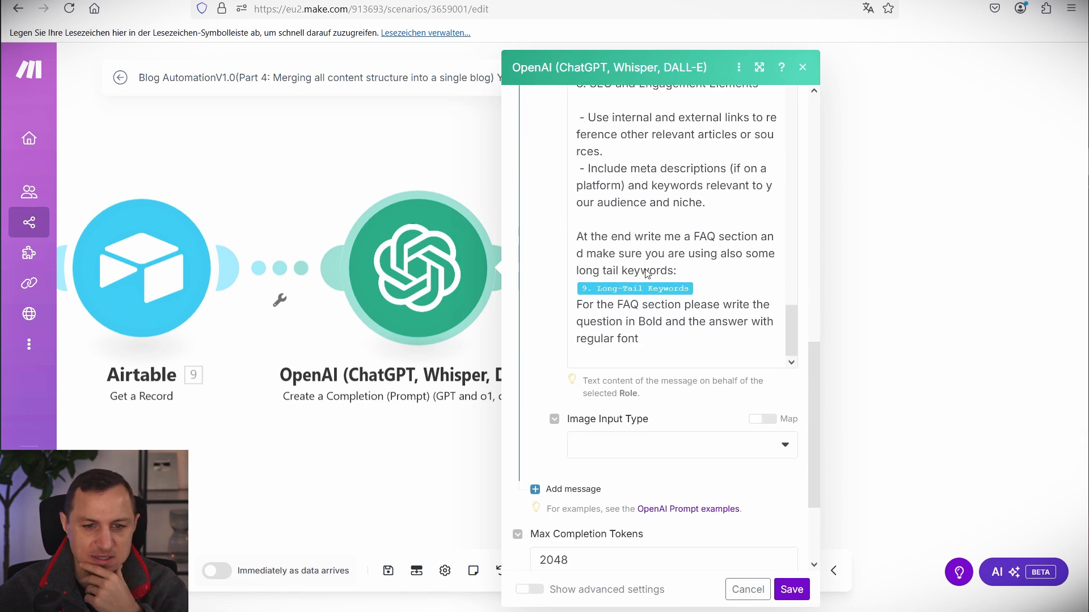
{"action": "scroll", "coordinate": [647, 274], "scroll_direction": "up", "scroll_amount": 8}
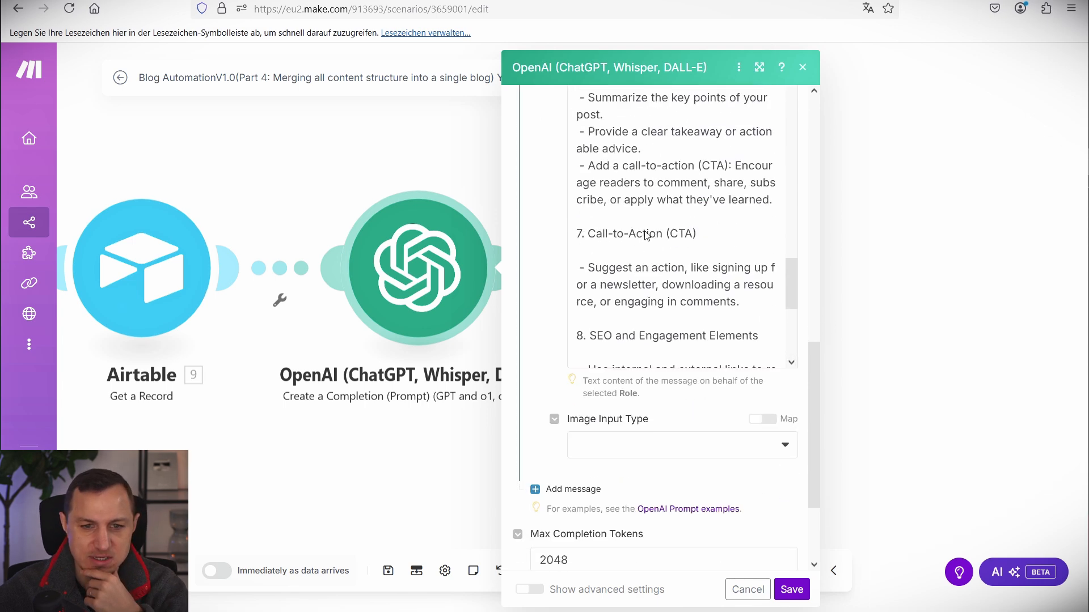
{"action": "scroll", "coordinate": [647, 236], "scroll_direction": "up", "scroll_amount": 3}
{"action": "left_click", "coordinate": [943, 235]}
{"action": "left_click_drag", "start_coordinate": [896, 262], "coordinate": [813, 261]}
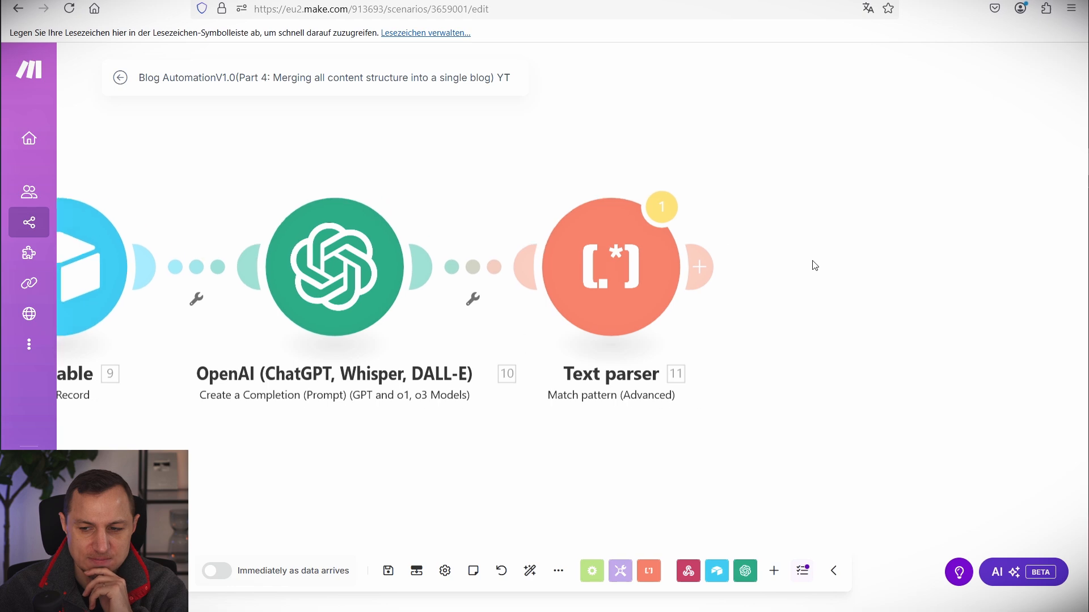
Add a Markdown to HTML module, found by searching 'mark', converting the Text parser's Value.
{"action": "left_click", "coordinate": [699, 267]}
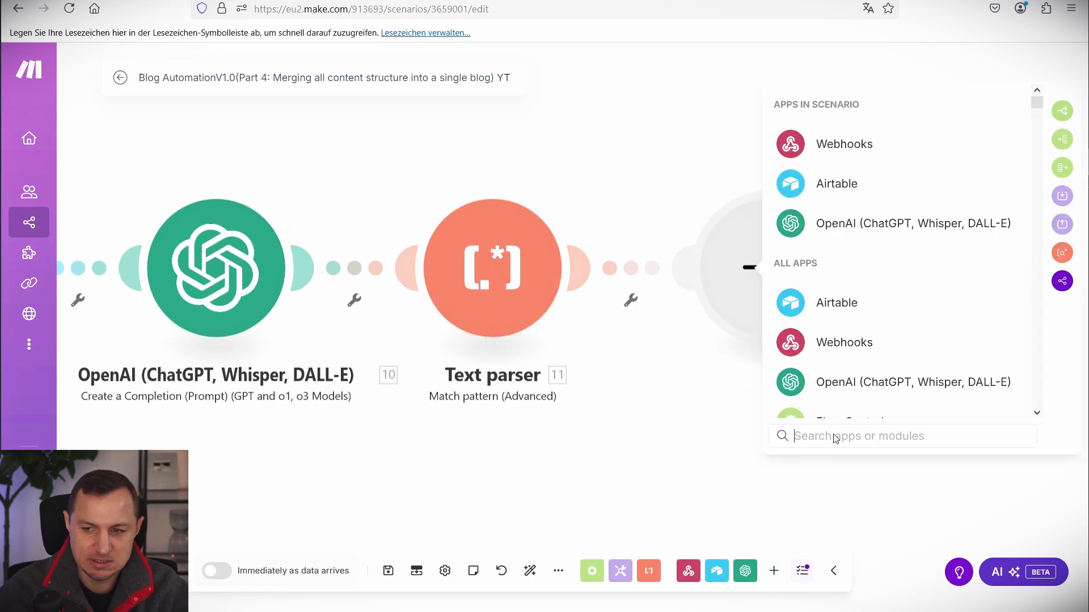
{"action": "type", "text": "mark"}
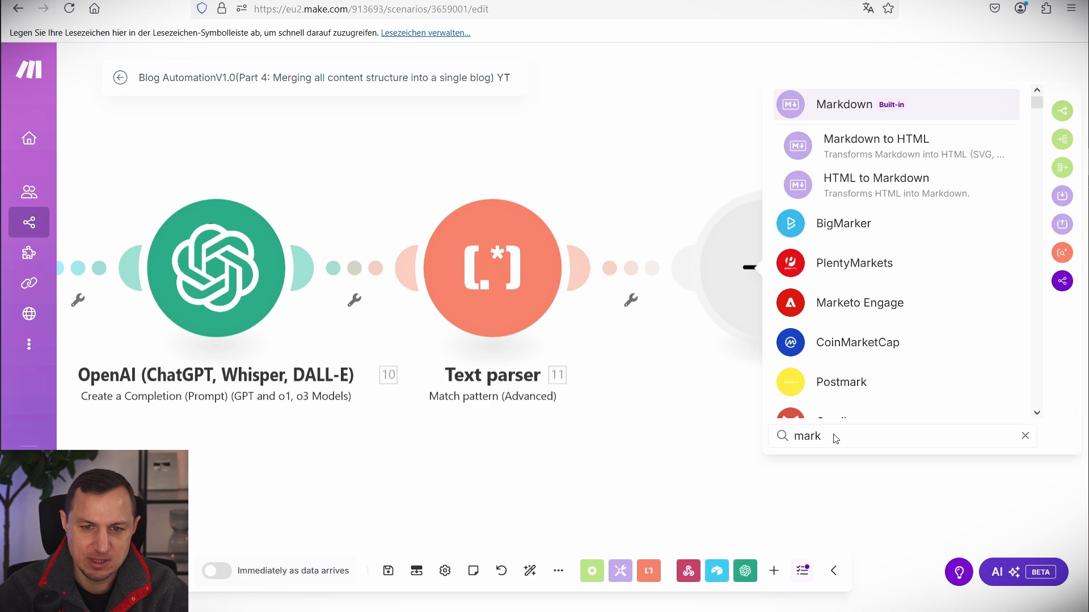
{"action": "key", "text": "Down"}
{"action": "key", "text": "Return"}
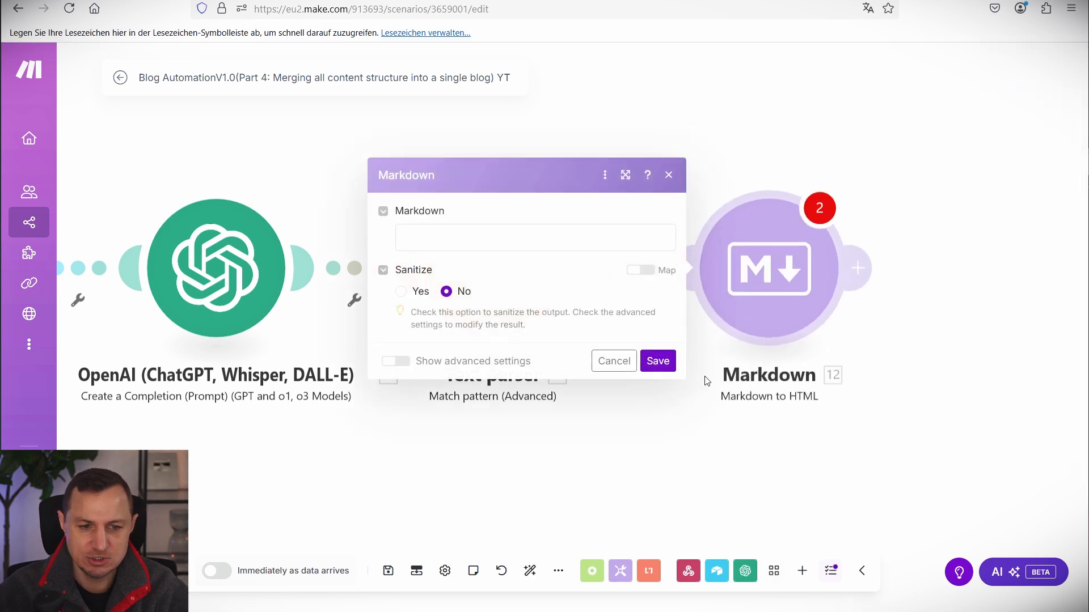
{"action": "left_click", "coordinate": [469, 236]}
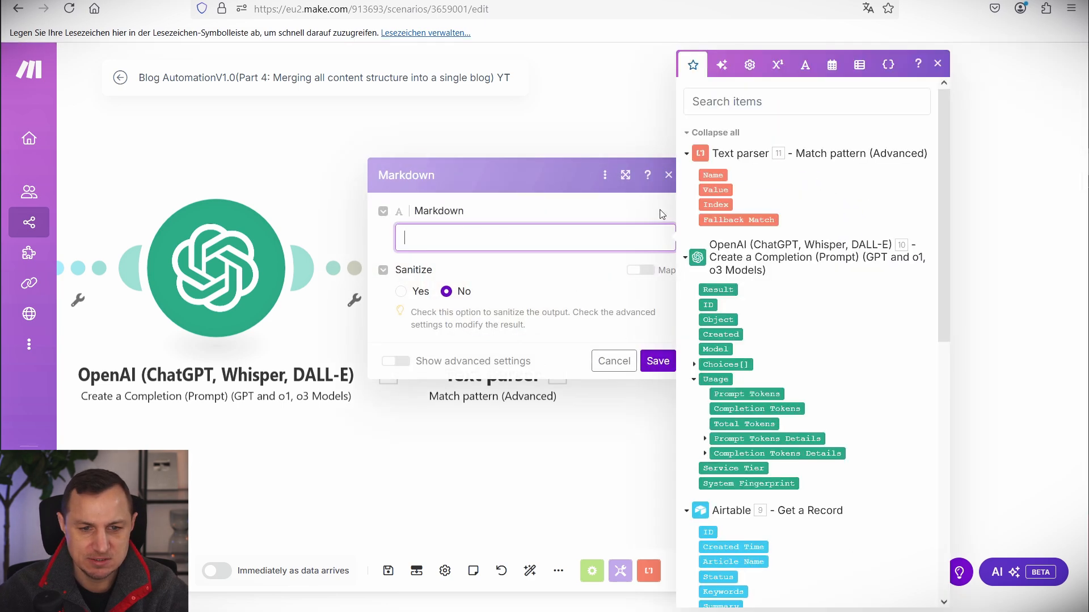
{"action": "left_click", "coordinate": [714, 190]}
{"action": "left_click", "coordinate": [657, 361]}
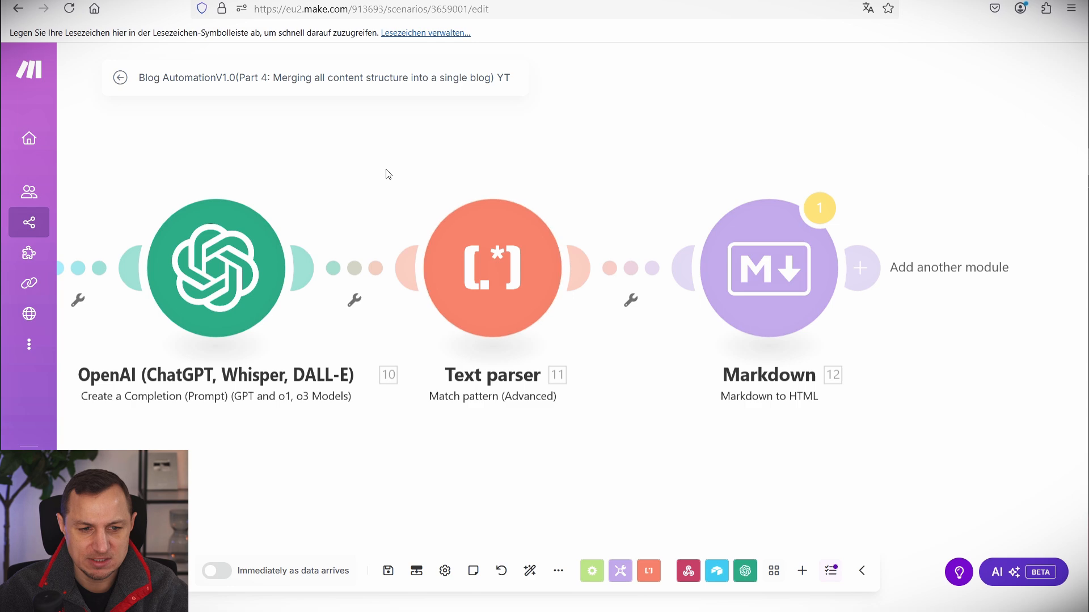
Shift the canvas to show the later modules and start adding a module after Markdown.
{"action": "left_click_drag", "start_coordinate": [385, 169], "coordinate": [592, 406]}
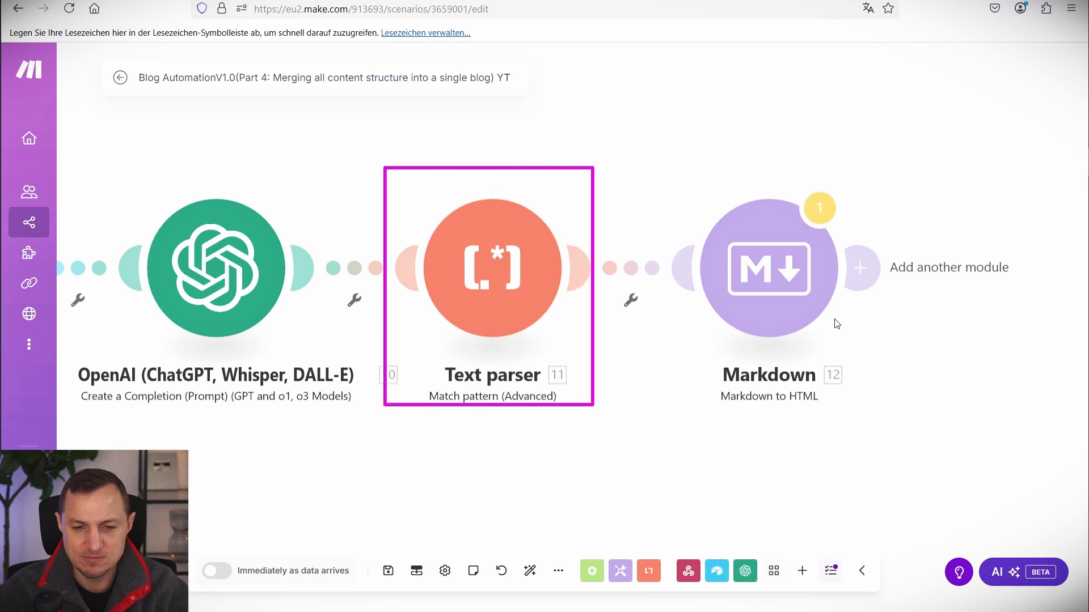
{"action": "key", "text": "Escape"}
{"action": "left_click_drag", "start_coordinate": [896, 267], "coordinate": [714, 267]}
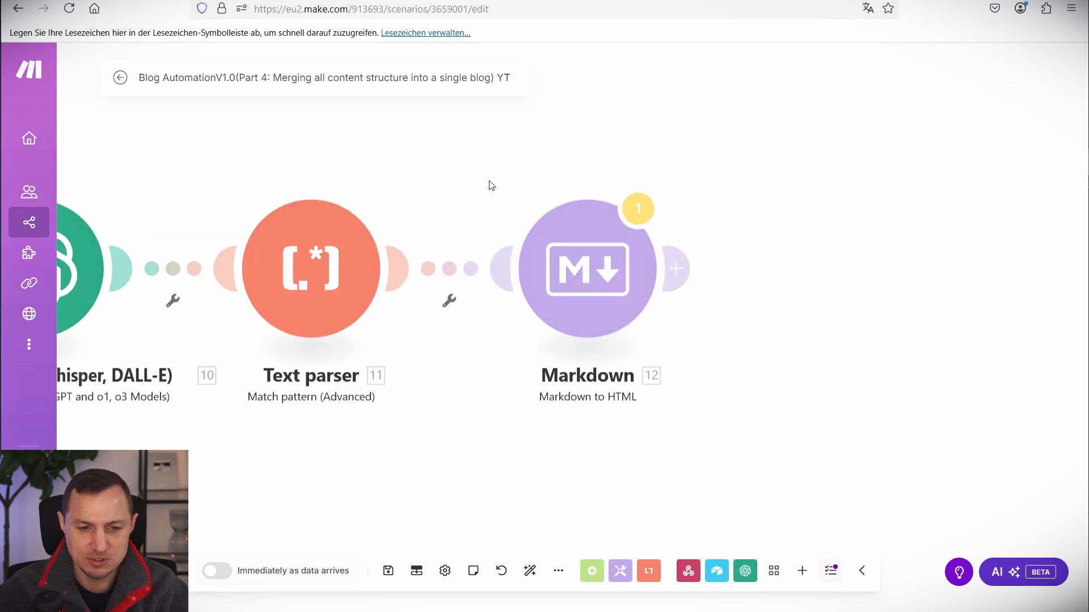
{"action": "left_click_drag", "start_coordinate": [482, 175], "coordinate": [695, 414]}
{"action": "key", "text": "Escape"}
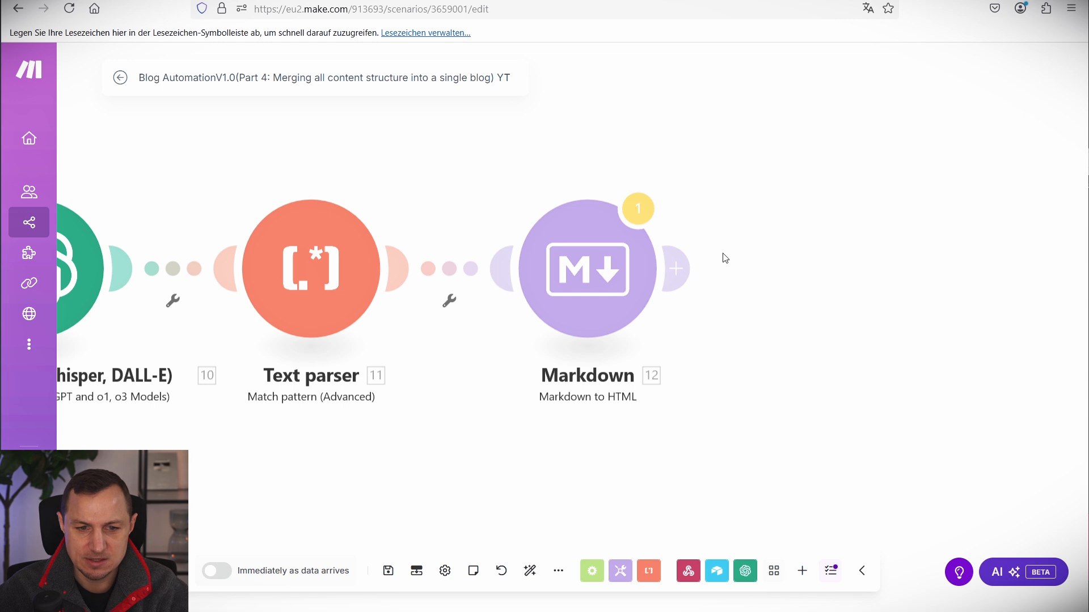
{"action": "left_click", "coordinate": [678, 267]}
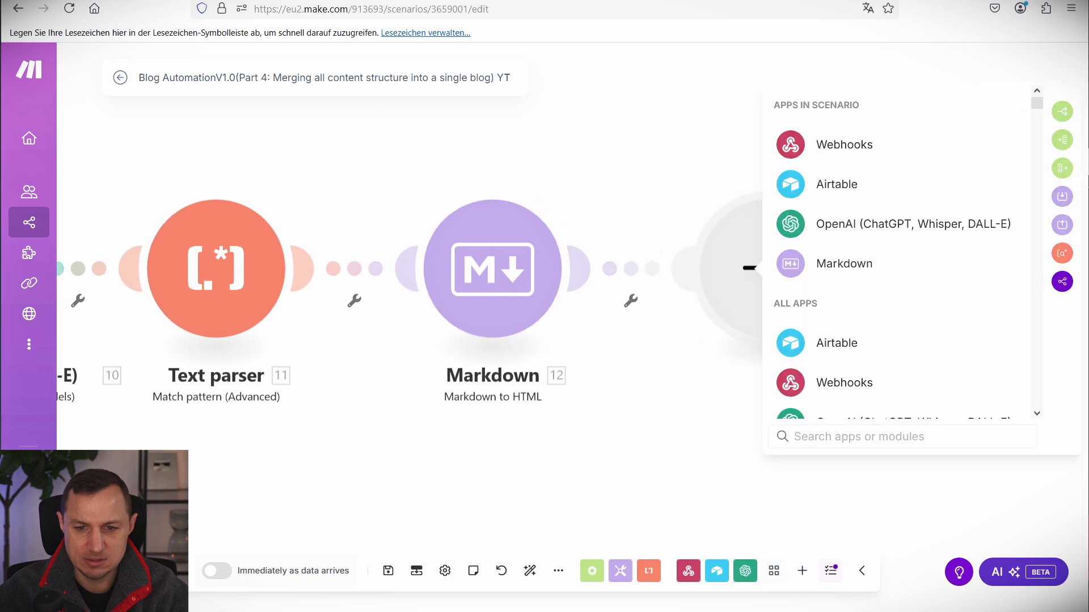
Add an OpenAI chat completion module after Markdown with model GPT-4o: chatgpt-4o-latest.
{"action": "left_click", "coordinate": [850, 232]}
{"action": "left_click", "coordinate": [852, 315]}
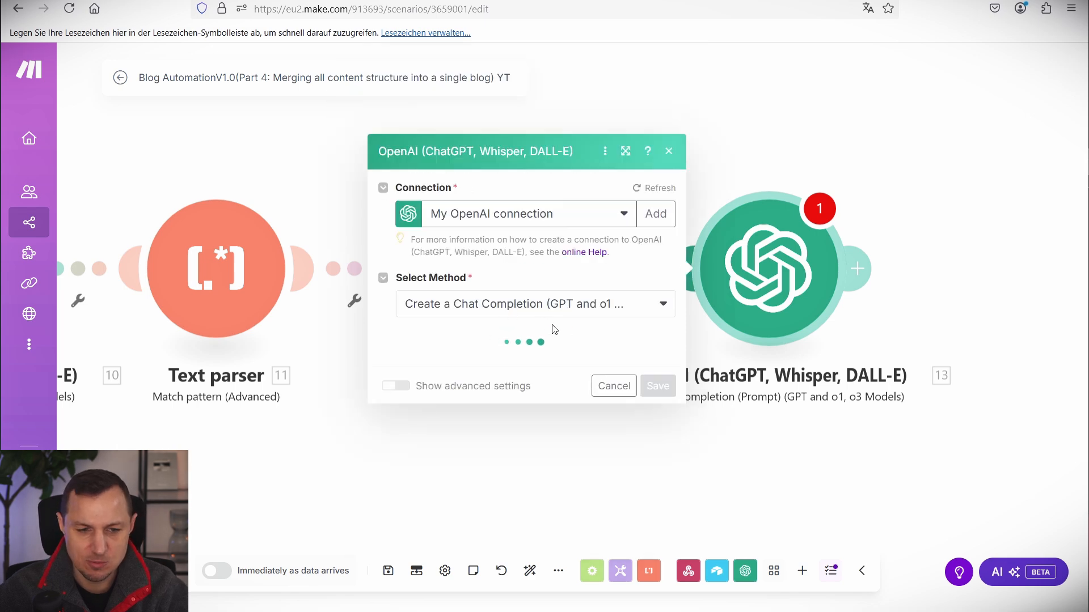
{"action": "left_click", "coordinate": [486, 282]}
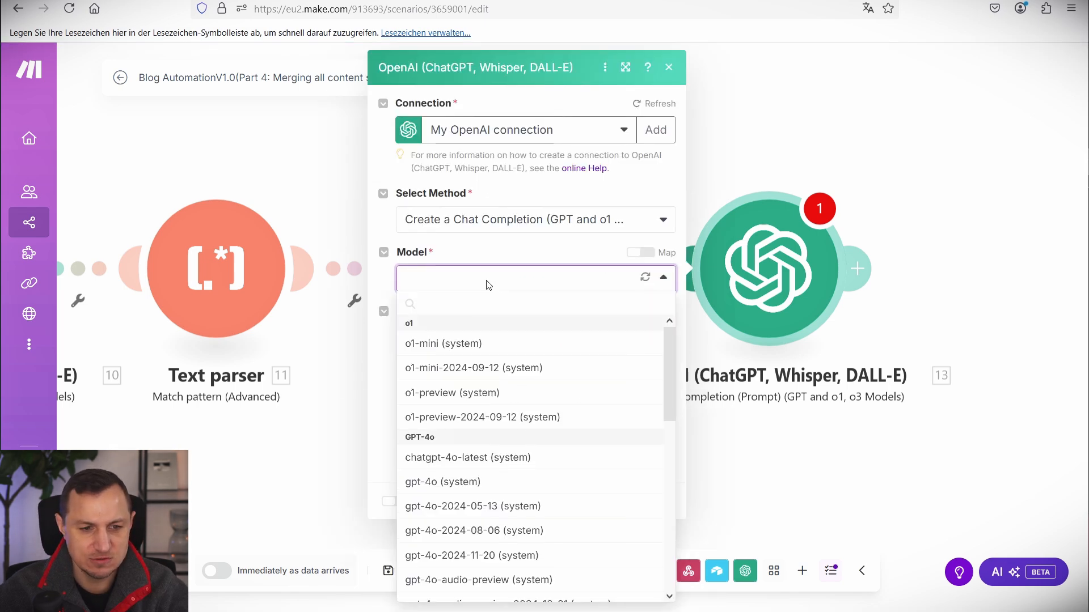
{"action": "left_click", "coordinate": [475, 458]}
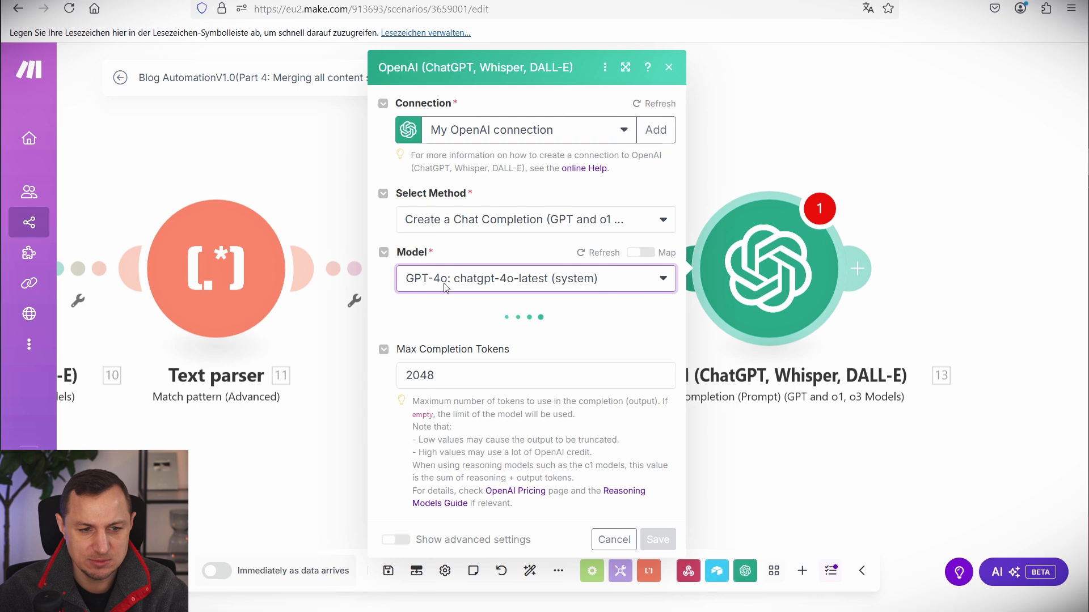
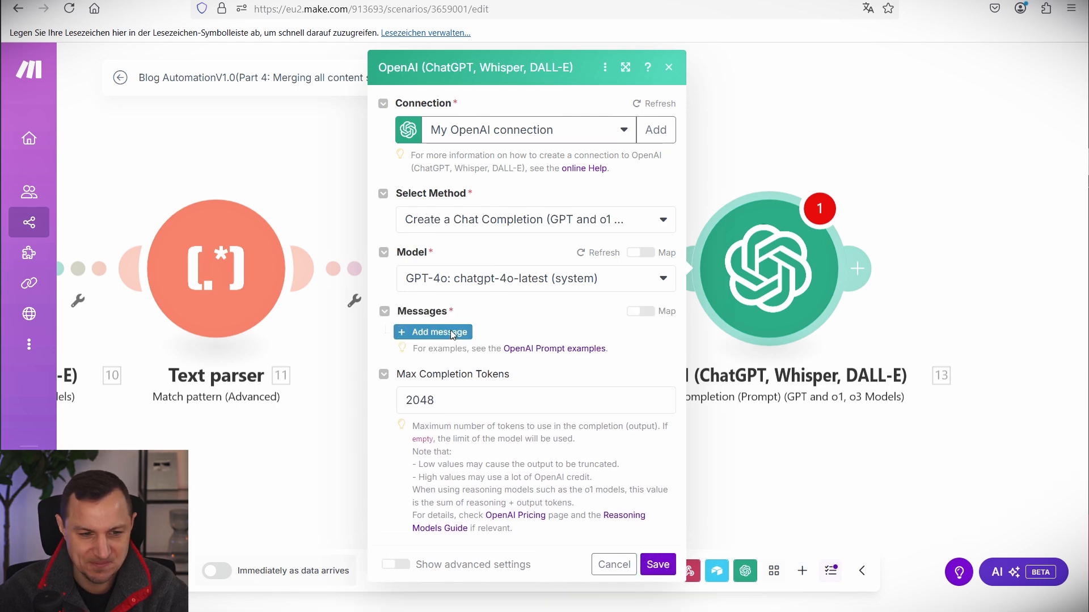
Add a User message to OpenAI module 13 and paste the image-embedding prompt.
{"action": "left_click", "coordinate": [451, 333]}
{"action": "left_click", "coordinate": [512, 374]}
{"action": "left_click", "coordinate": [454, 404]}
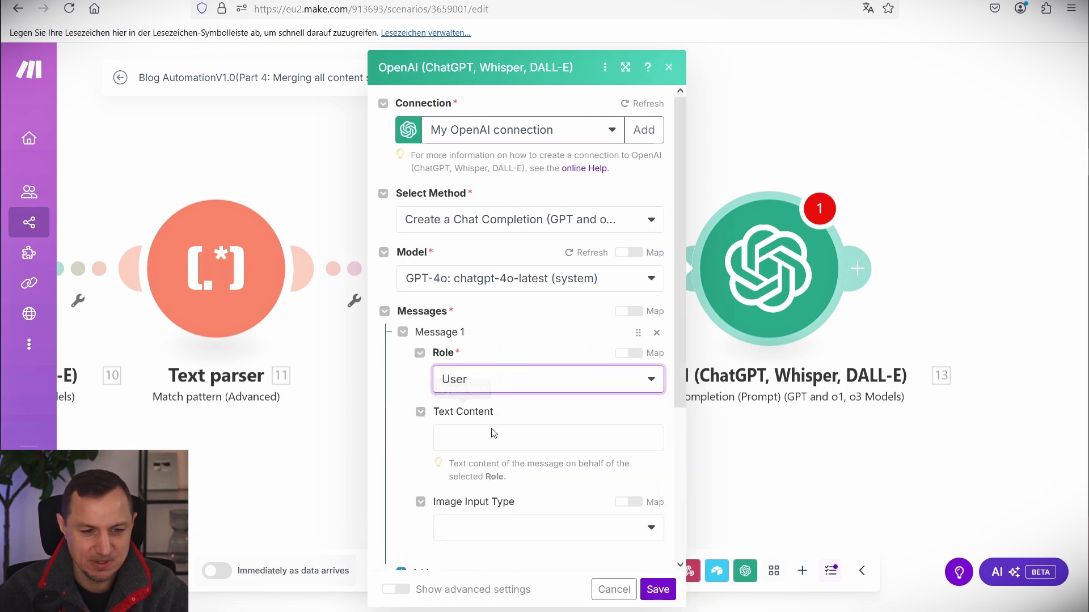
{"action": "scroll", "coordinate": [491, 405], "scroll_direction": "down", "scroll_amount": 3}
{"action": "left_click", "coordinate": [512, 272]}
{"action": "type", "text": "You will be given a html code and an Image. all you need to do is Embed the Image after the First H1 tag.  Do not modify anything else in the code the output should contain only the code, and the code should not start with ```html  HTML code: 13.data Image: 2. 2.`Image-1`[ ]: url"}
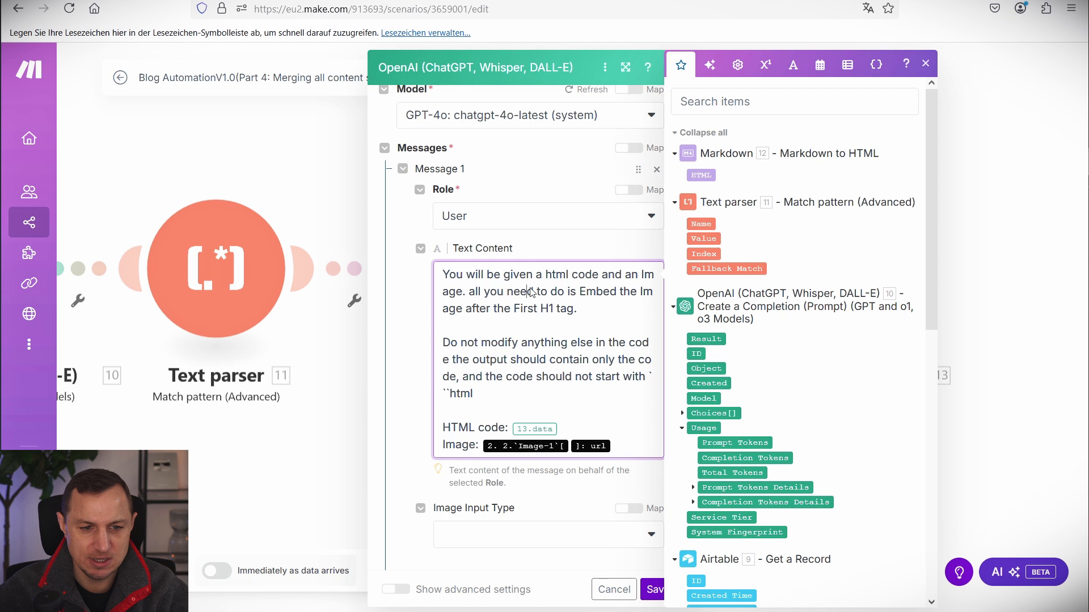
{"action": "left_click_drag", "start_coordinate": [463, 276], "coordinate": [579, 304]}
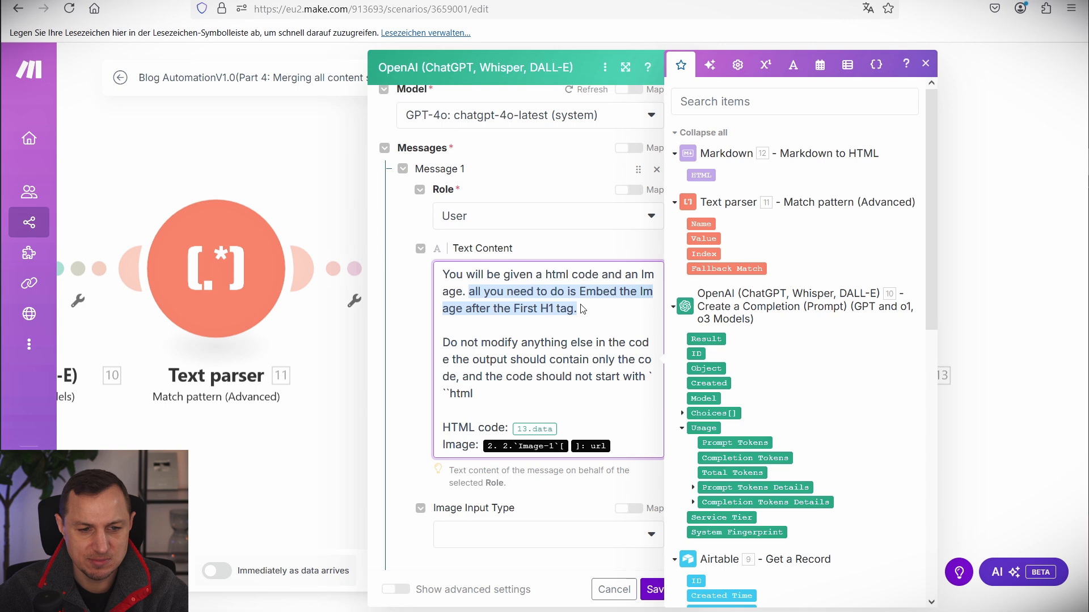
{"action": "left_click", "coordinate": [605, 309]}
{"action": "left_click_drag", "start_coordinate": [514, 309], "coordinate": [574, 309]}
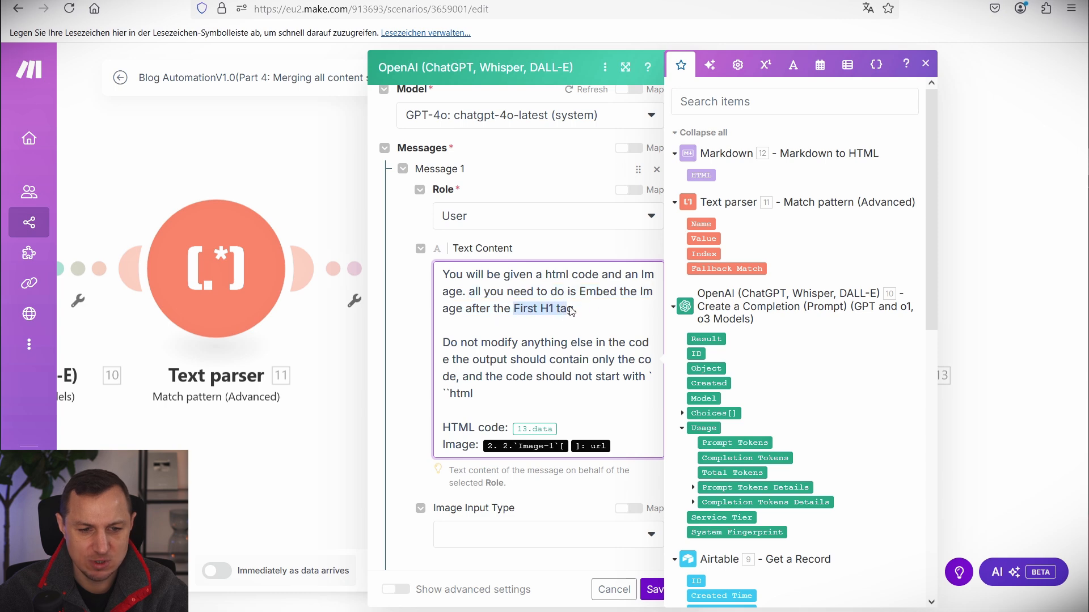
{"action": "left_click", "coordinate": [492, 344]}
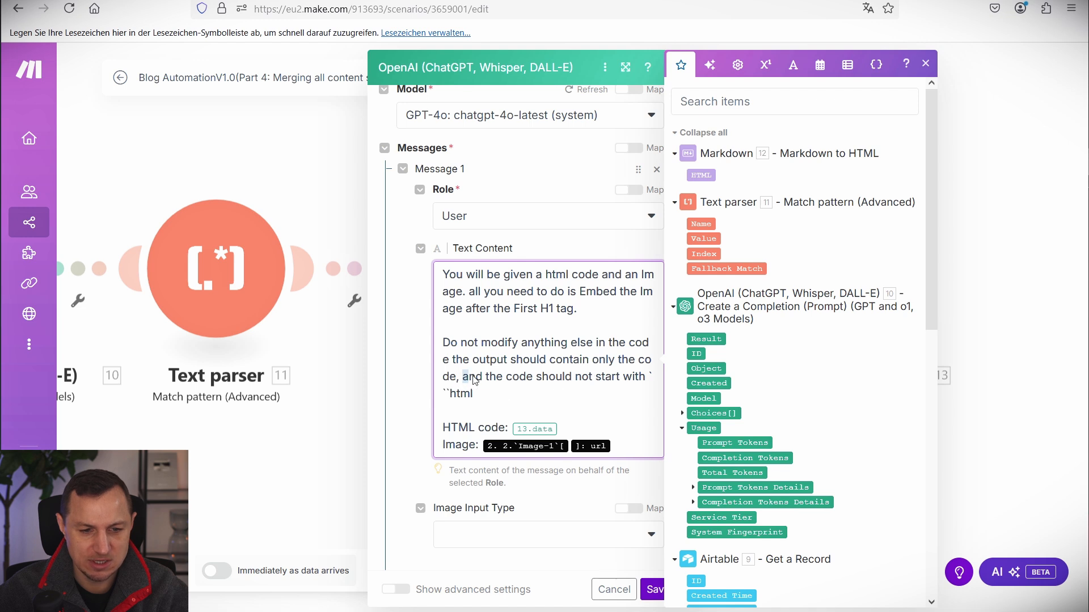
{"action": "left_click_drag", "start_coordinate": [474, 380], "coordinate": [486, 400]}
{"action": "left_click", "coordinate": [471, 397]}
Remap the prompt to Markdown 12. HTML and Airtable 9. Image-1 URL, then save.
{"action": "left_click", "coordinate": [560, 431]}
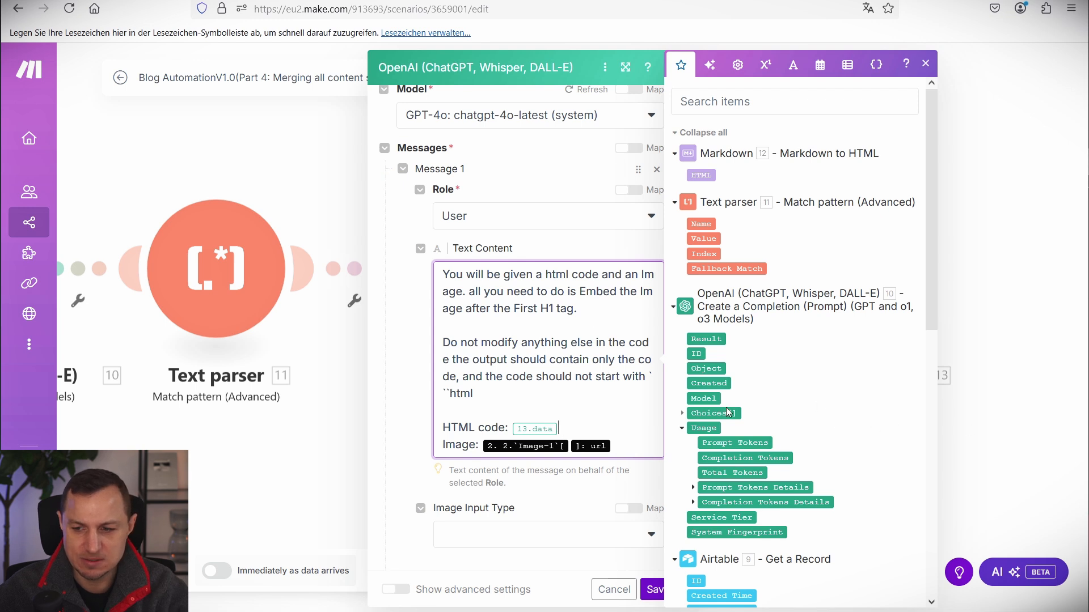
{"action": "key", "text": "BackSpace"}
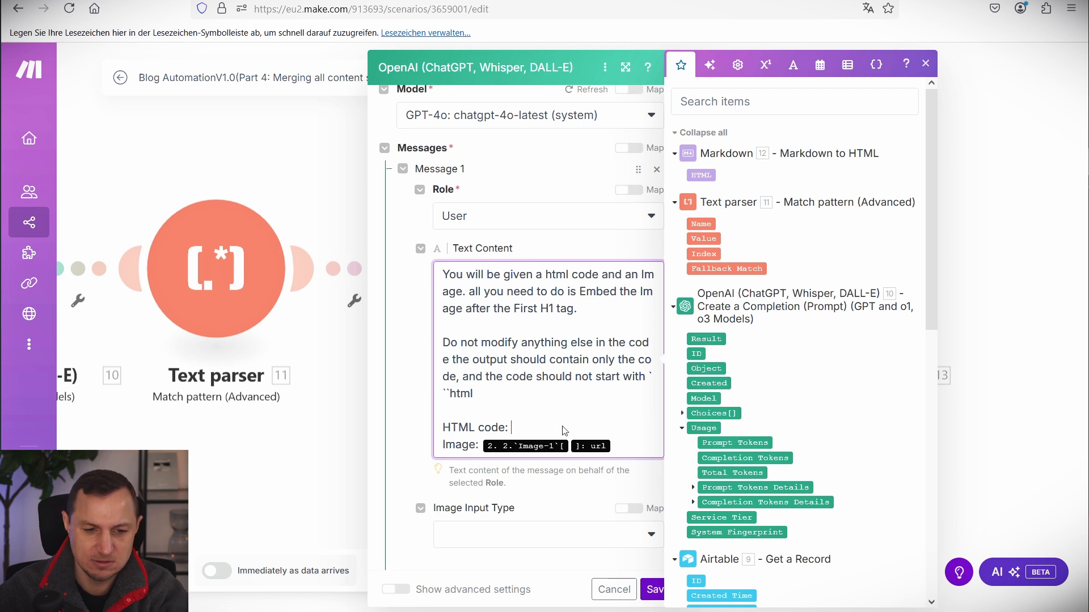
{"action": "left_click", "coordinate": [701, 176]}
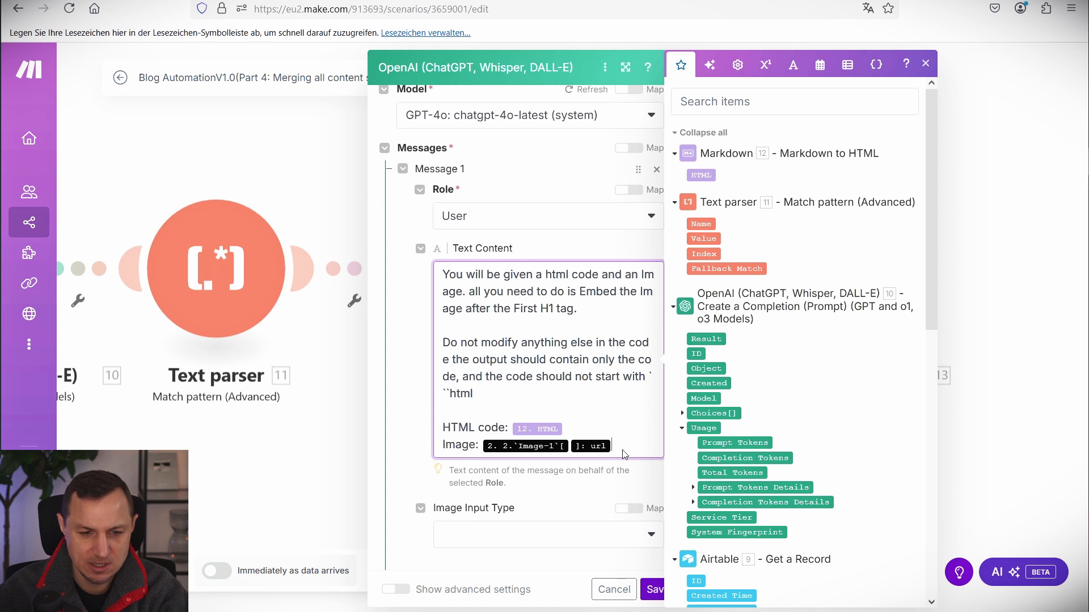
{"action": "key", "text": "BackSpace"}
{"action": "key", "text": "BackSpace"}
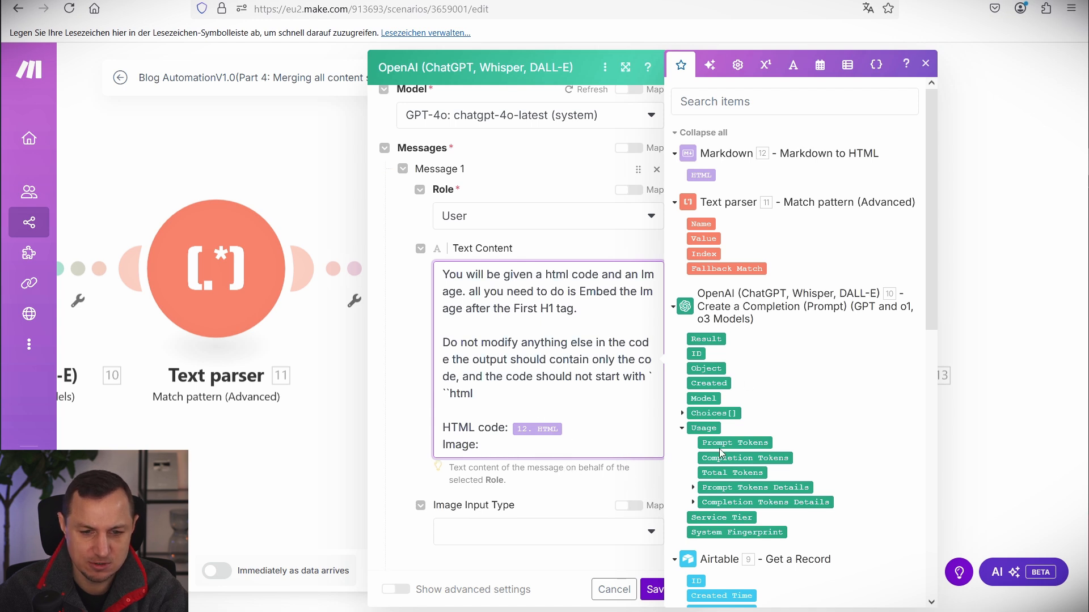
{"action": "scroll", "coordinate": [701, 503], "scroll_direction": "down", "scroll_amount": 8}
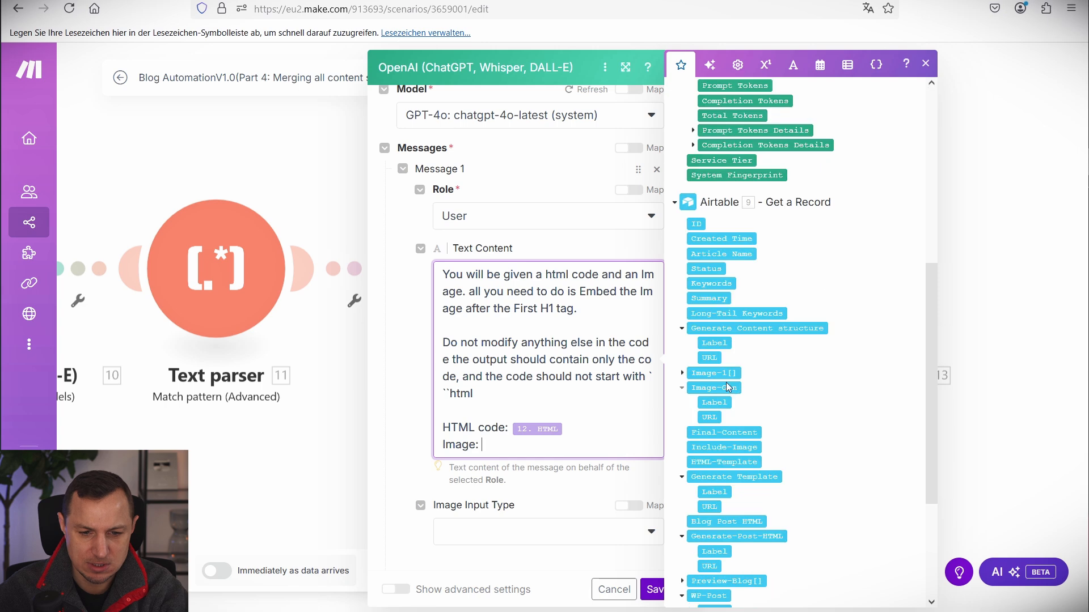
{"action": "left_click", "coordinate": [682, 232]}
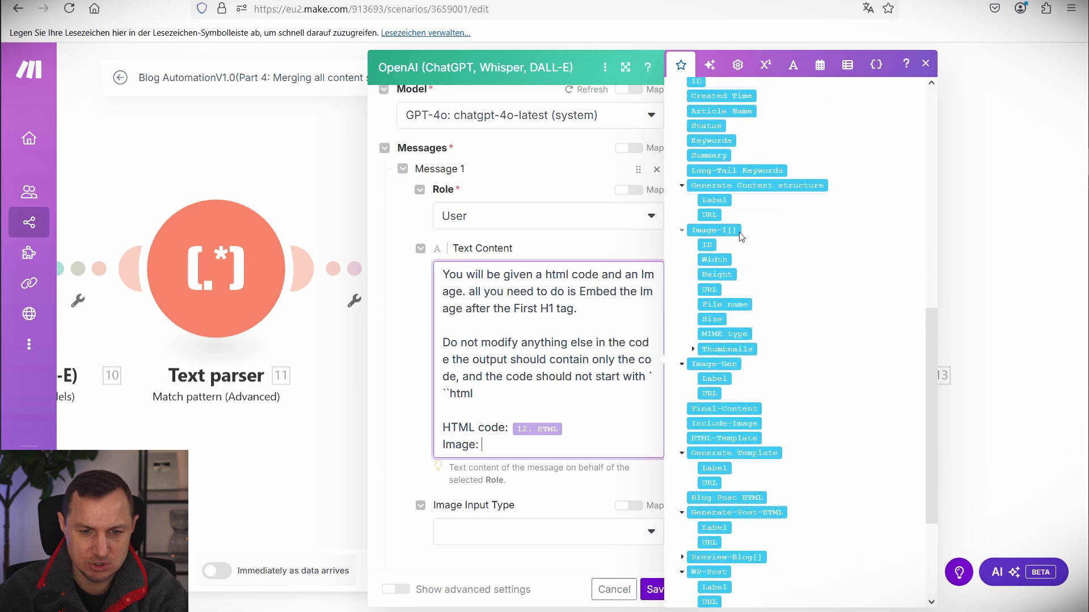
{"action": "left_click", "coordinate": [709, 290]}
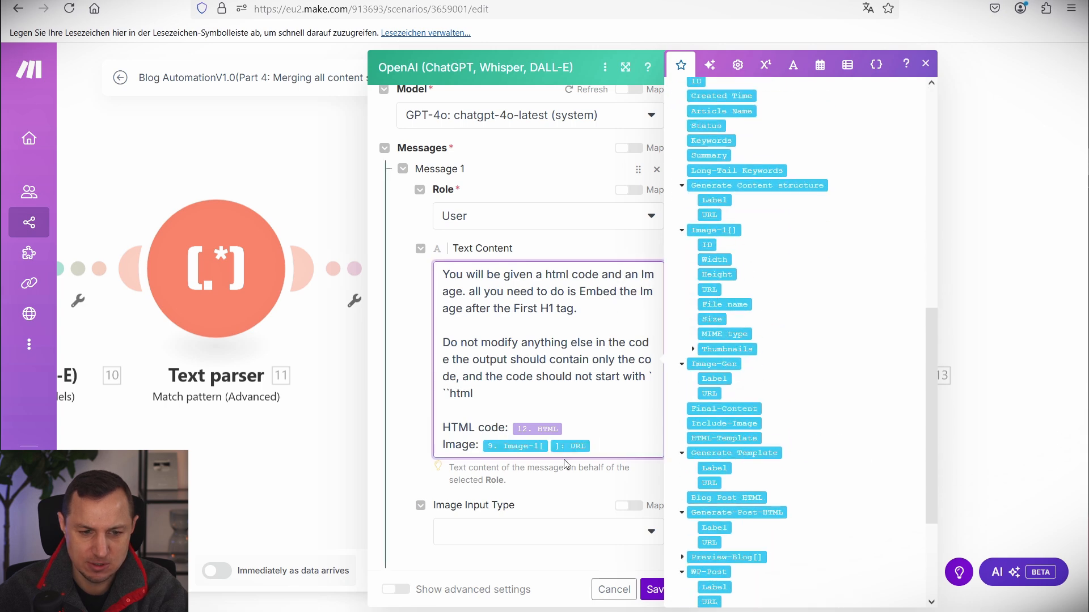
{"action": "scroll", "coordinate": [743, 249], "scroll_direction": "up", "scroll_amount": 3}
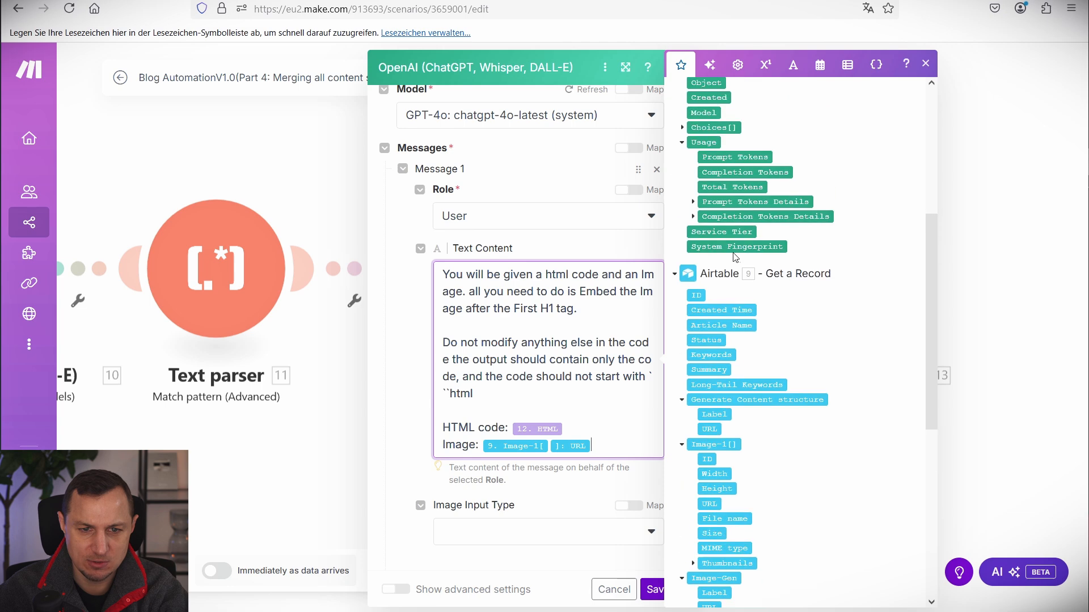
{"action": "scroll", "coordinate": [798, 282], "scroll_direction": "down", "scroll_amount": 5}
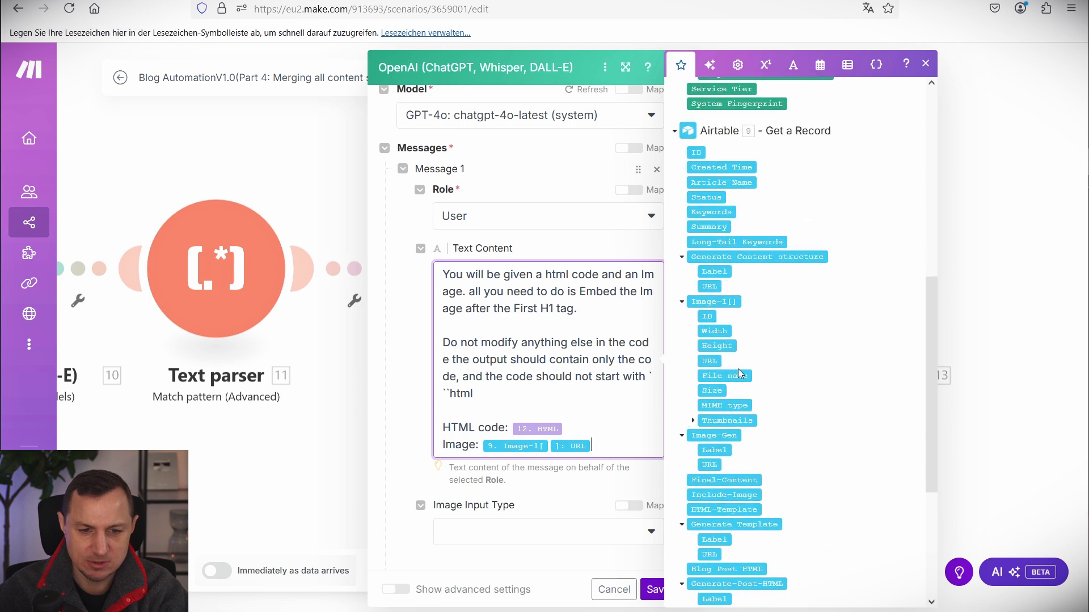
{"action": "left_click", "coordinate": [655, 590]}
{"action": "scroll", "coordinate": [448, 311], "scroll_direction": "down", "scroll_amount": 5}
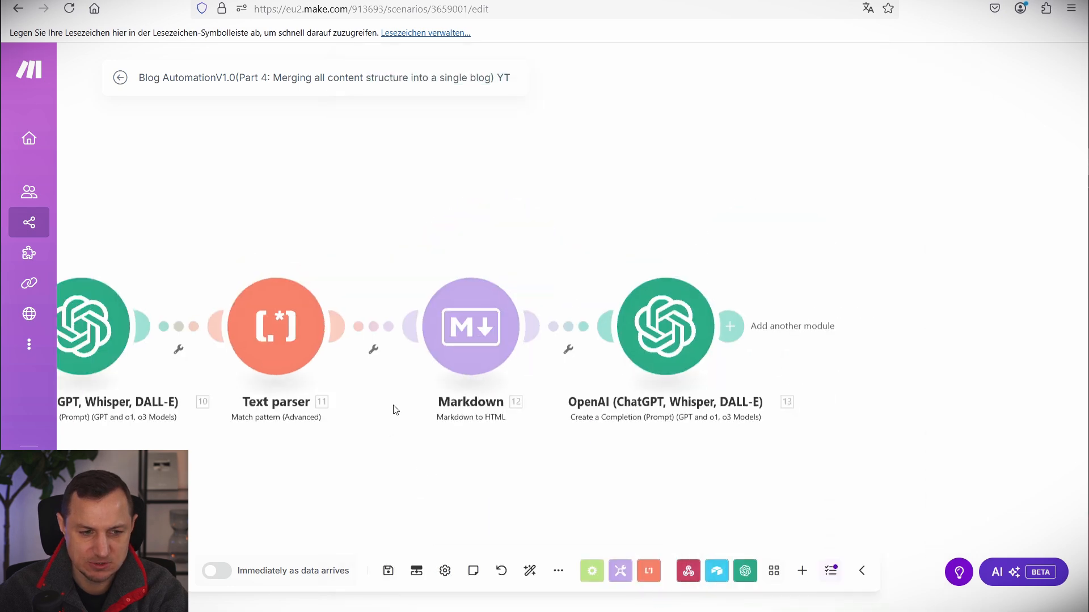
Add an HTML/CSS to Image 'Create an Image with HTML/CSS' module after the last OpenAI module.
{"action": "left_click_drag", "start_coordinate": [320, 202], "coordinate": [420, 309]}
{"action": "key", "text": "Escape"}
{"action": "mouse_move", "coordinate": [800, 200]}
{"action": "left_mouse_down"}
{"action": "mouse_move", "coordinate": [680, 191]}
{"action": "mouse_move", "coordinate": [573, 211]}
{"action": "left_mouse_up"}
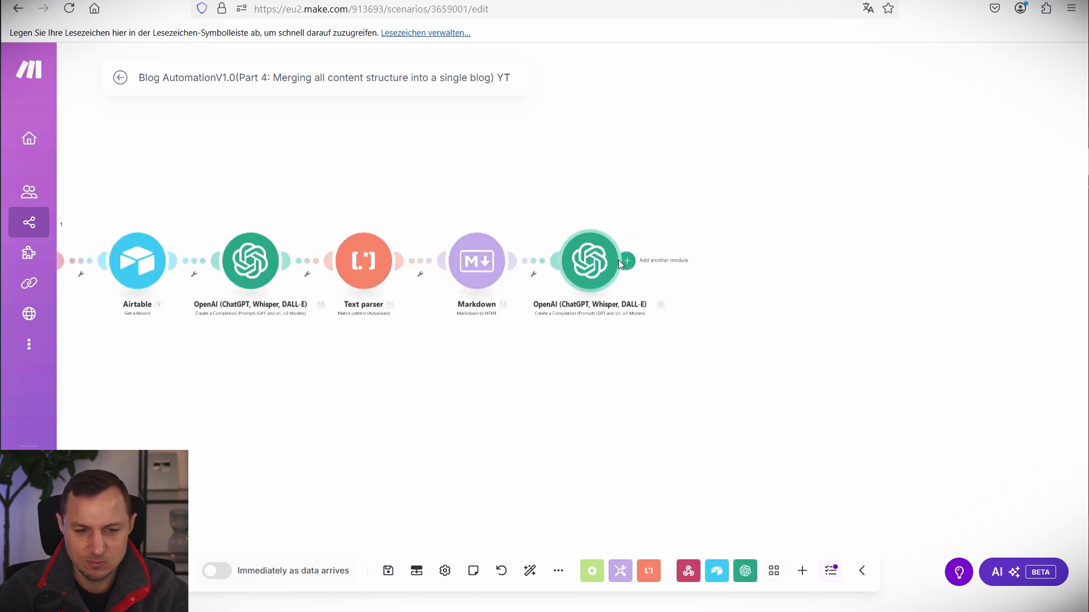
{"action": "left_click_drag", "start_coordinate": [533, 204], "coordinate": [651, 363]}
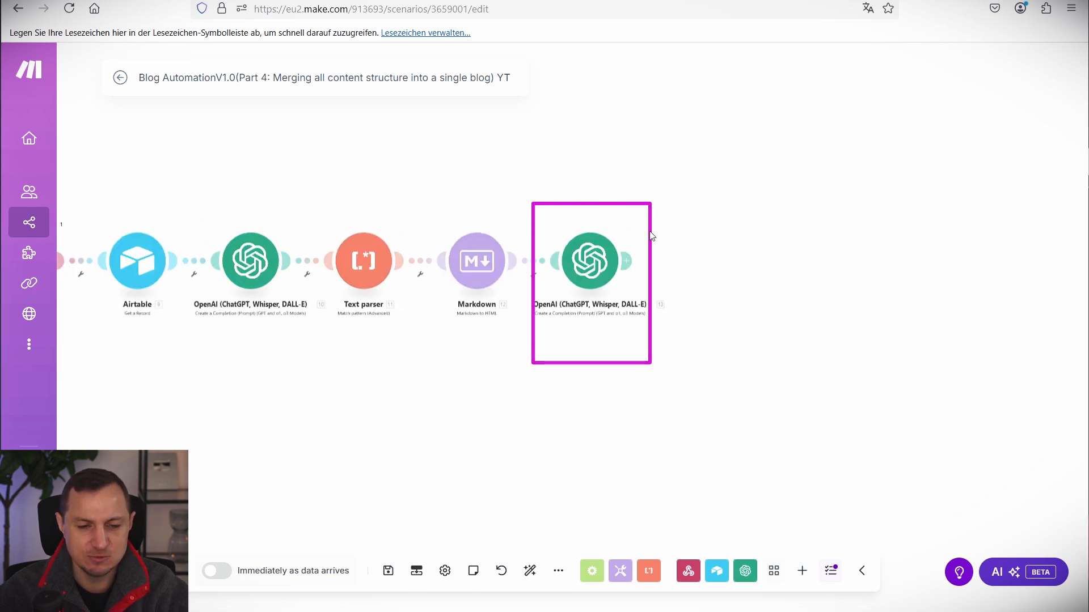
{"action": "left_click", "coordinate": [633, 262]}
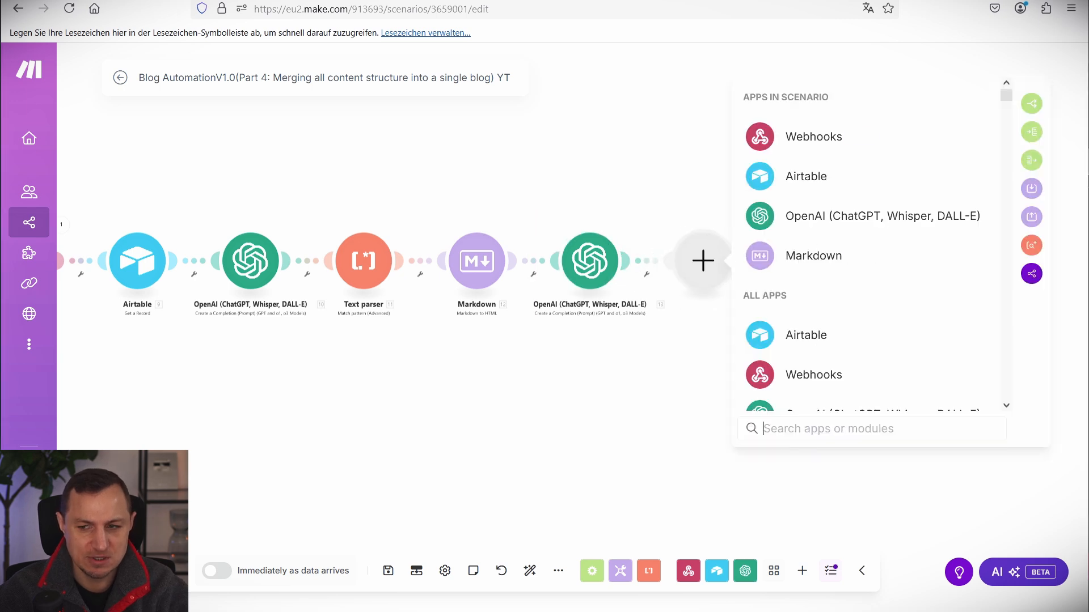
{"action": "scroll", "coordinate": [829, 341], "scroll_direction": "down", "scroll_amount": 10}
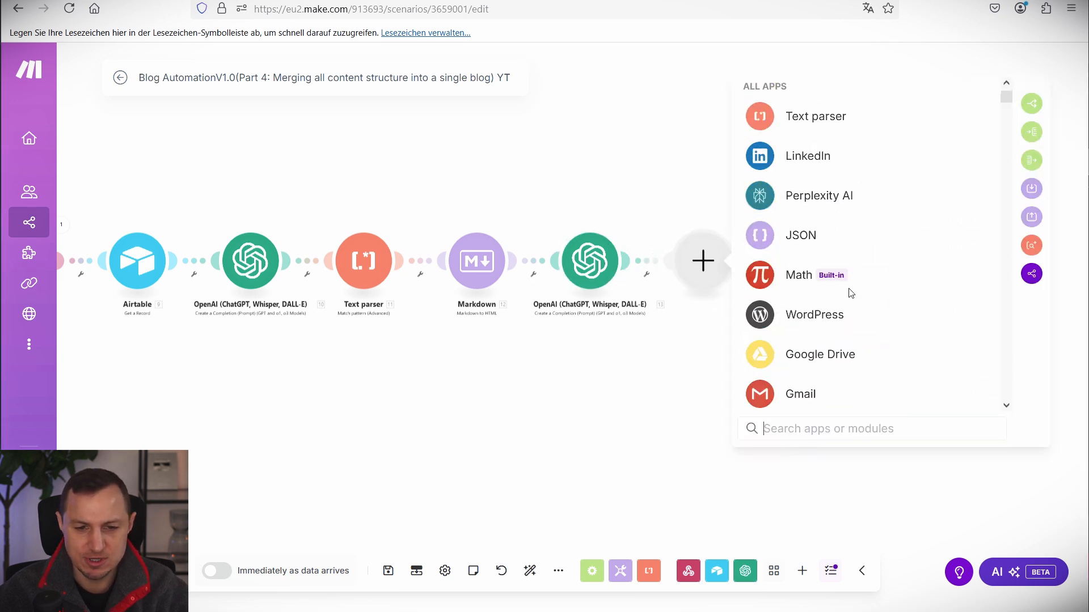
{"action": "scroll", "coordinate": [848, 294], "scroll_direction": "down", "scroll_amount": 5}
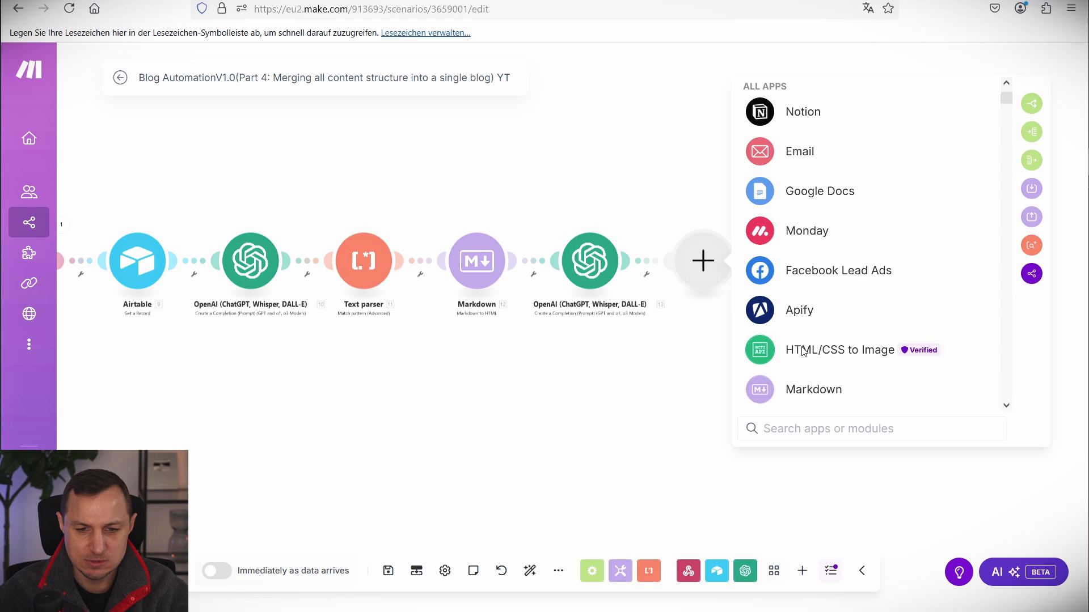
{"action": "left_click", "coordinate": [834, 347]}
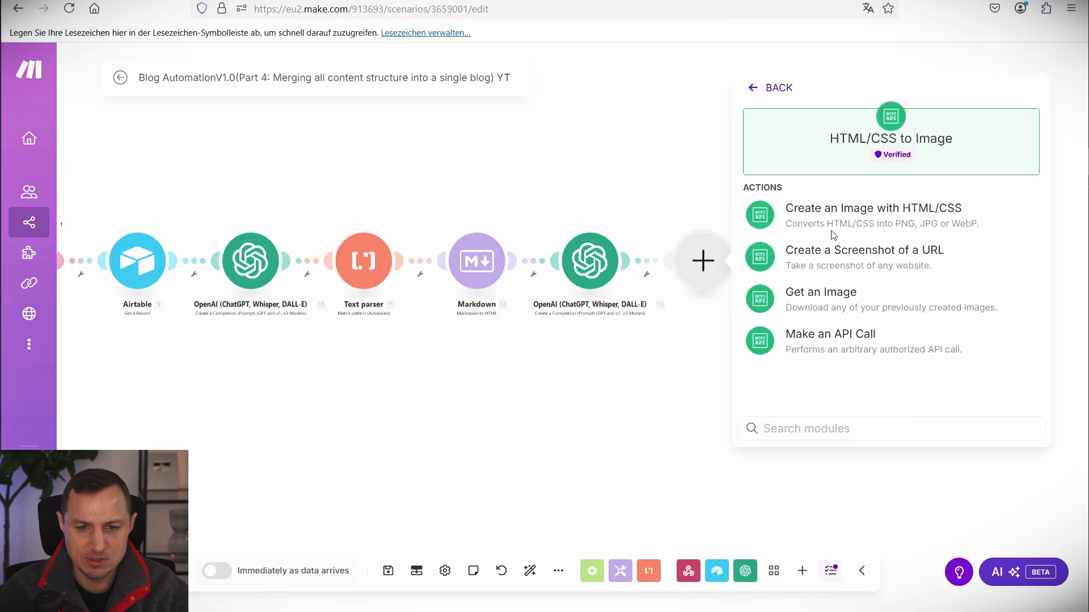
{"action": "left_click", "coordinate": [883, 225]}
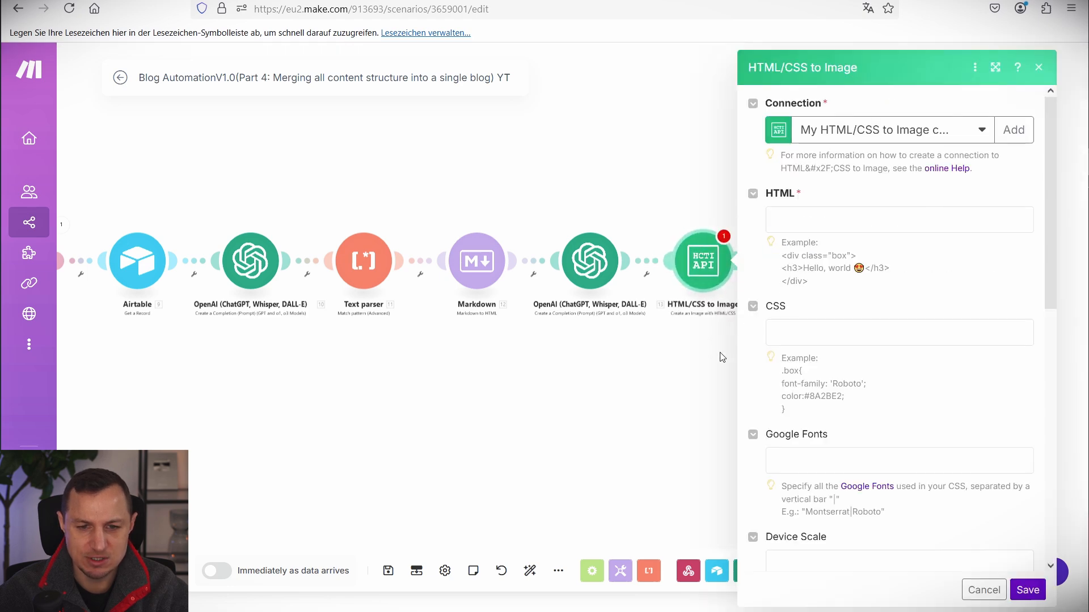
Map OpenAI 13's Result into the HTML/CSS to Image module's HTML field.
{"action": "left_click", "coordinate": [815, 229]}
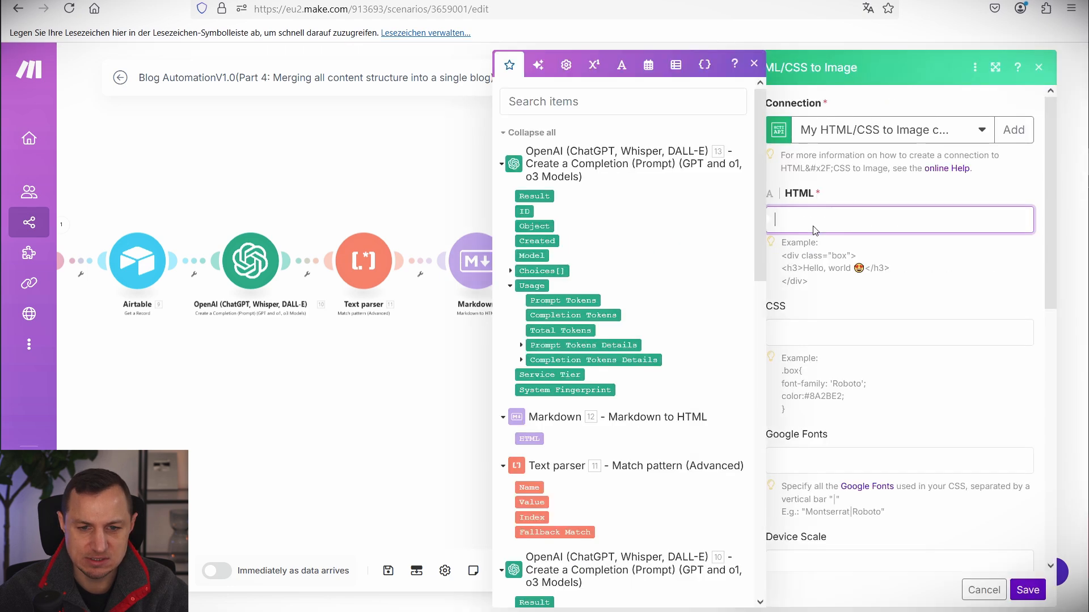
{"action": "left_click", "coordinate": [545, 196]}
{"action": "left_click", "coordinate": [407, 163]}
{"action": "left_click_drag", "start_coordinate": [493, 197], "coordinate": [646, 329]}
{"action": "left_click", "coordinate": [719, 264]}
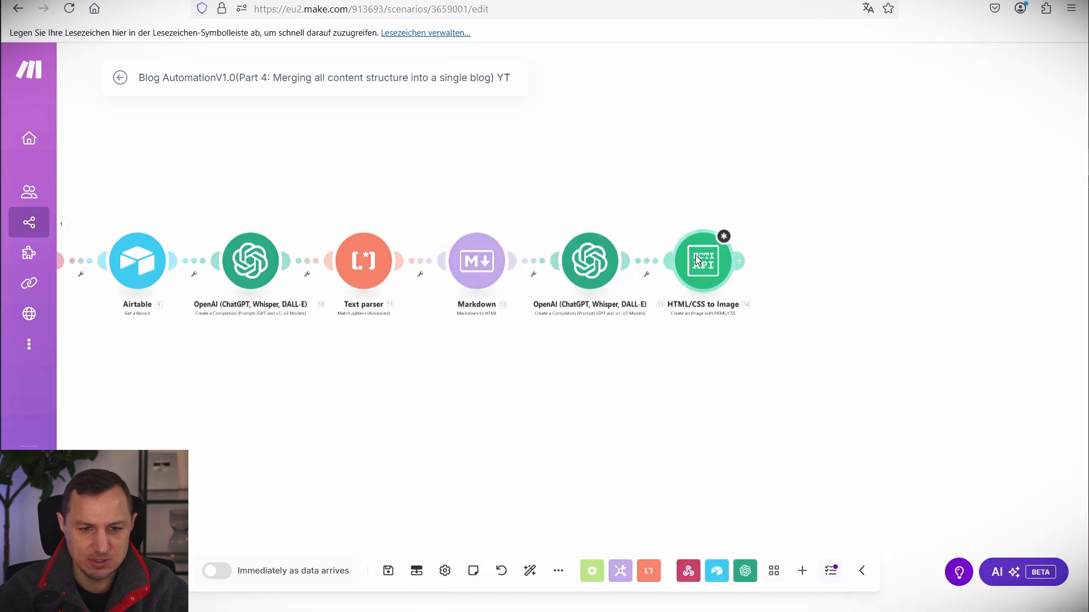
Wrap the Result in doctype and html/body tags and save the image module.
{"action": "left_click_drag", "start_coordinate": [770, 215], "coordinate": [797, 238]}
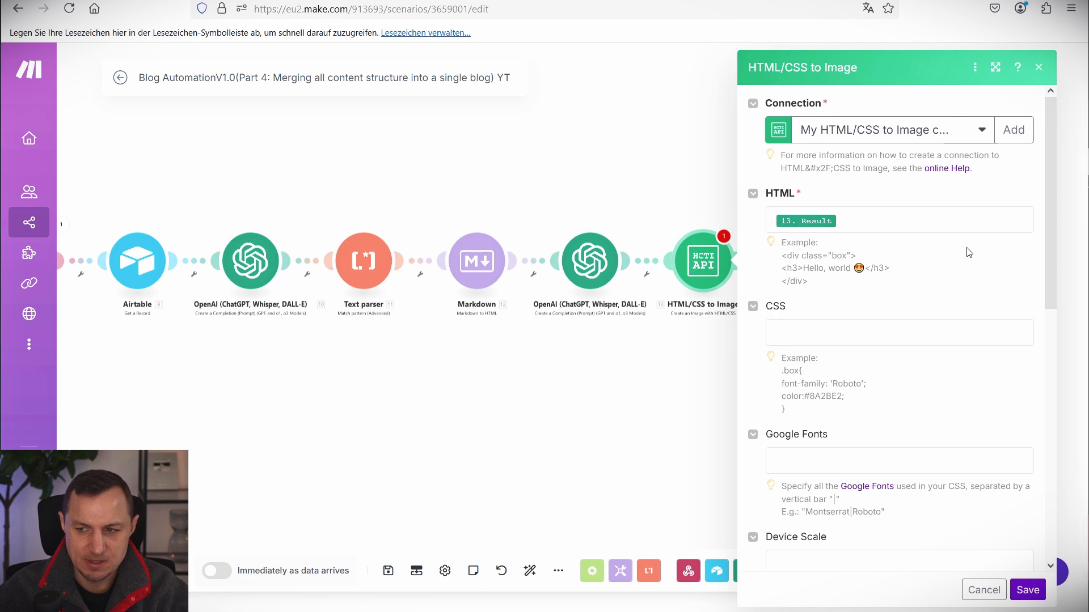
{"action": "left_click", "coordinate": [778, 223]}
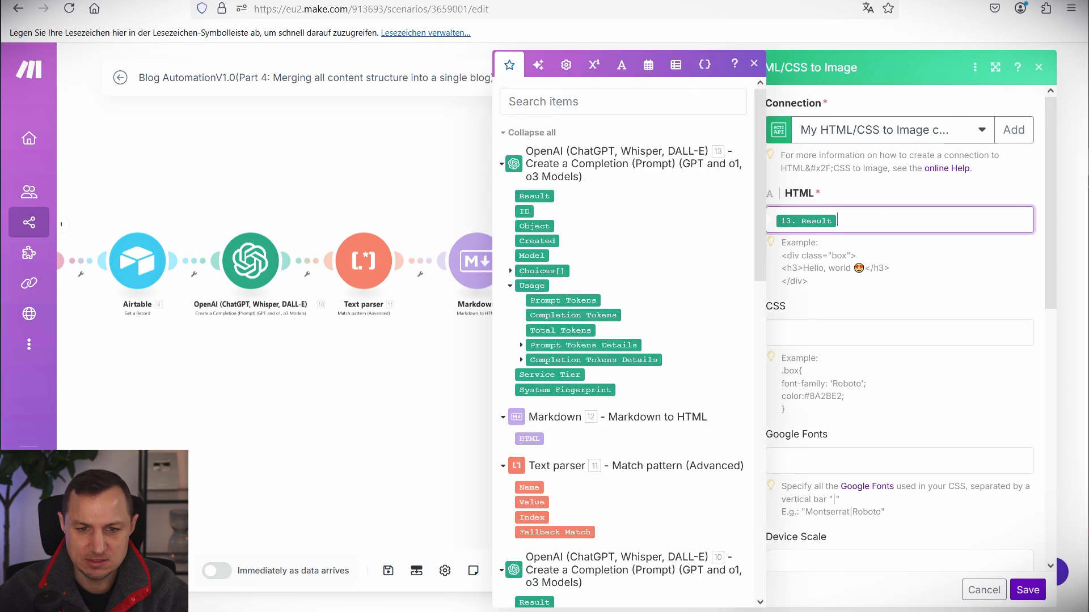
{"action": "key", "text": "Escape"}
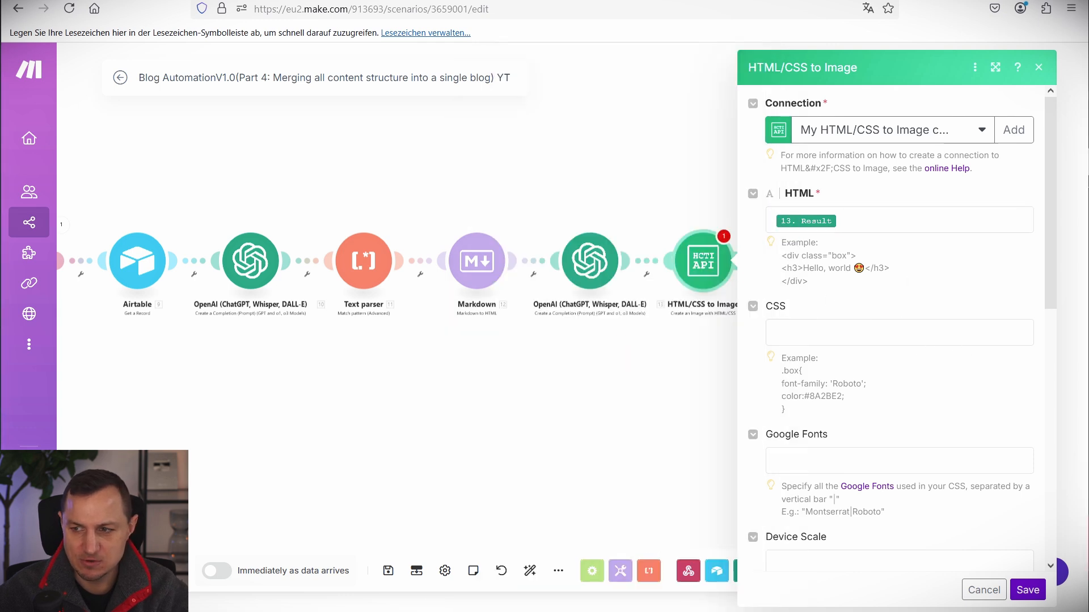
{"action": "left_click", "coordinate": [779, 225]}
{"action": "key", "text": "Return"}
{"action": "type", "text": "<!DOCTYPE html> <body>"}
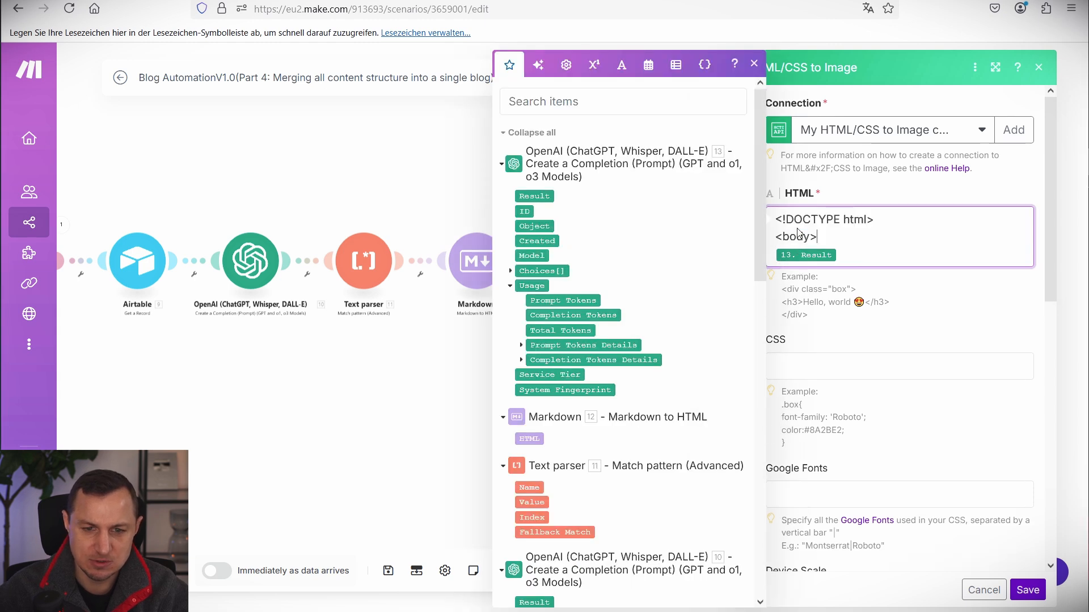
{"action": "key", "text": "Escape"}
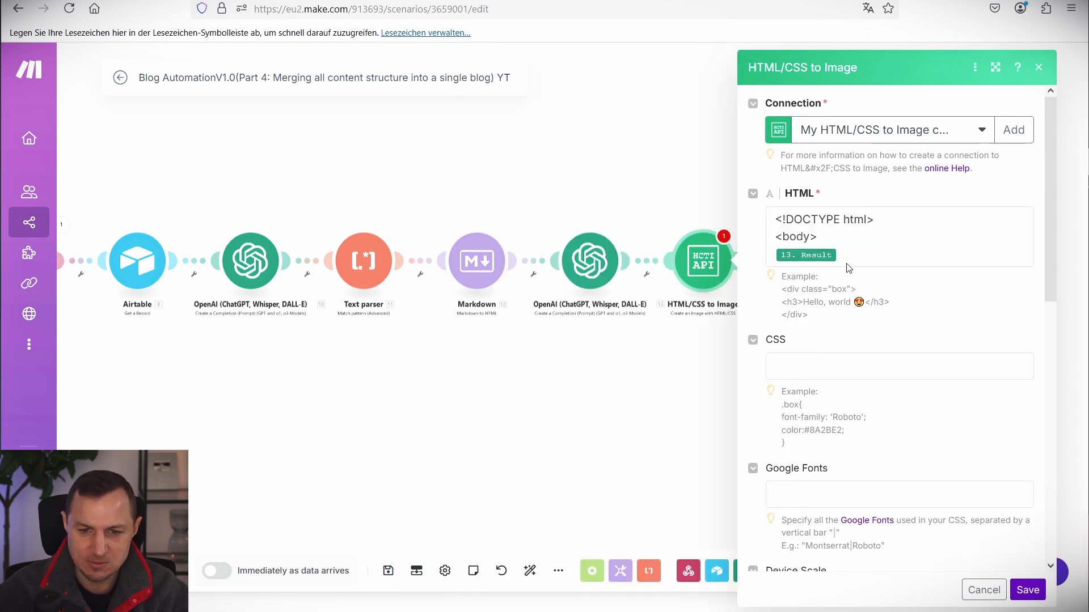
{"action": "left_click", "coordinate": [849, 268]}
{"action": "type", "text": "</body> </html>"}
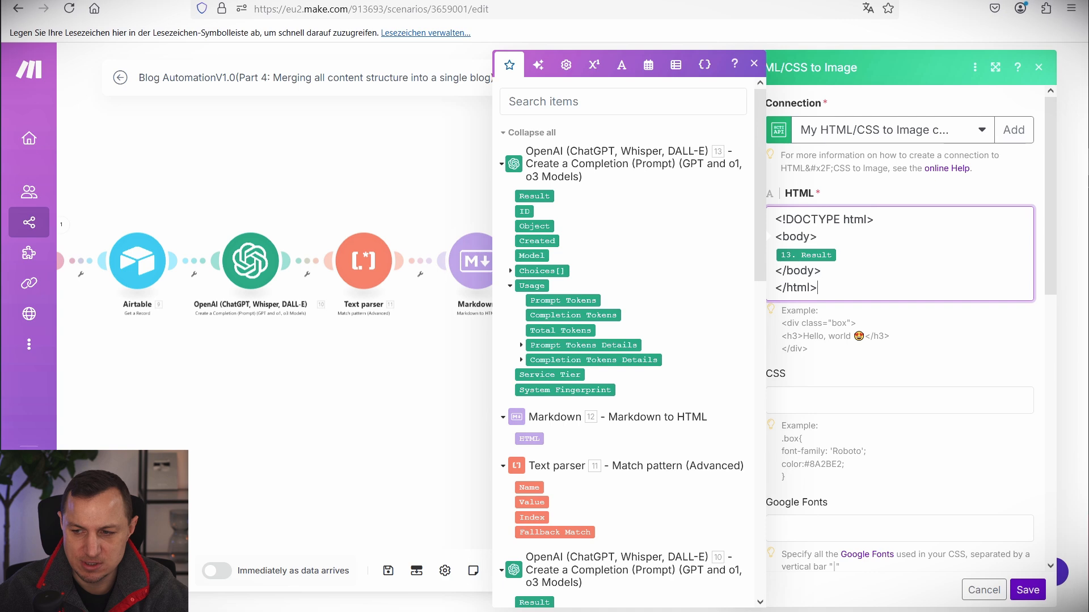
{"action": "scroll", "coordinate": [923, 478], "scroll_direction": "down", "scroll_amount": 5}
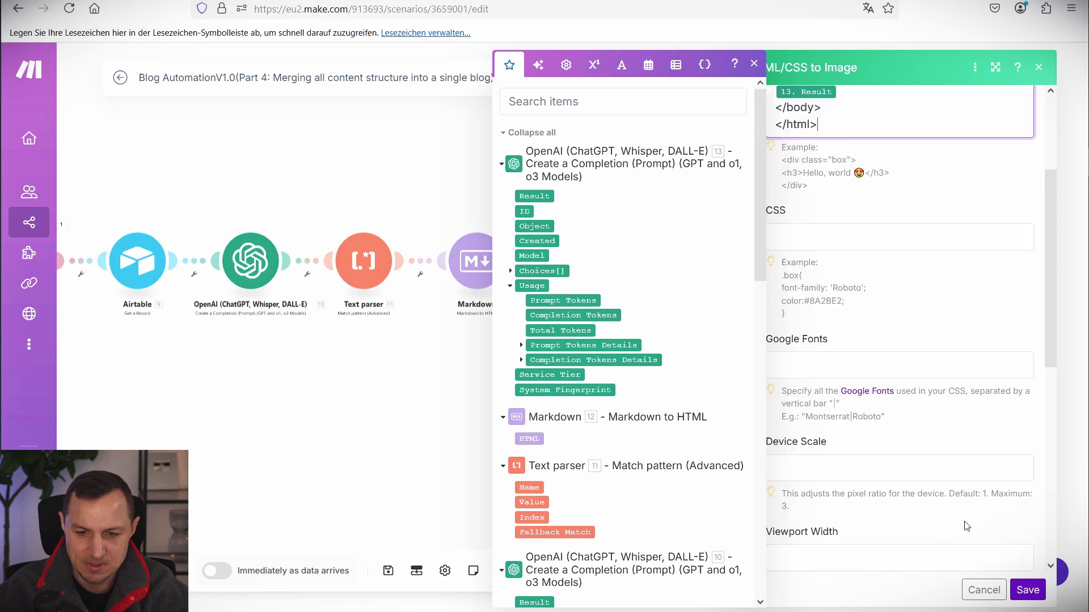
{"action": "left_click", "coordinate": [1027, 590]}
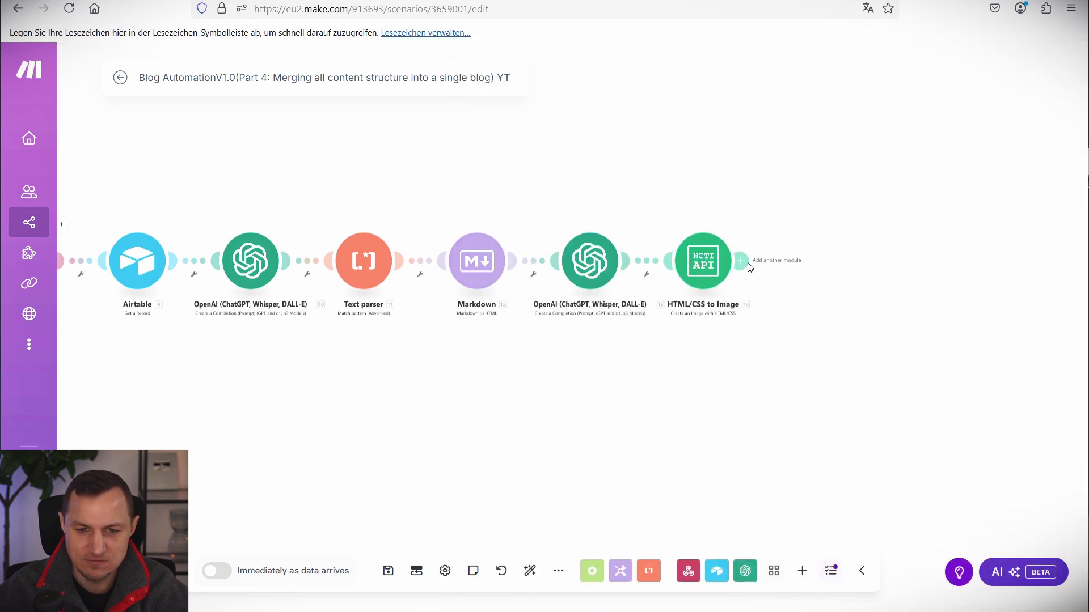
{"action": "left_click", "coordinate": [810, 261]}
Add an Airtable Update a Record module on the Blog AutomationV1.0 base's Blog Content table.
{"action": "left_click", "coordinate": [524, 171]}
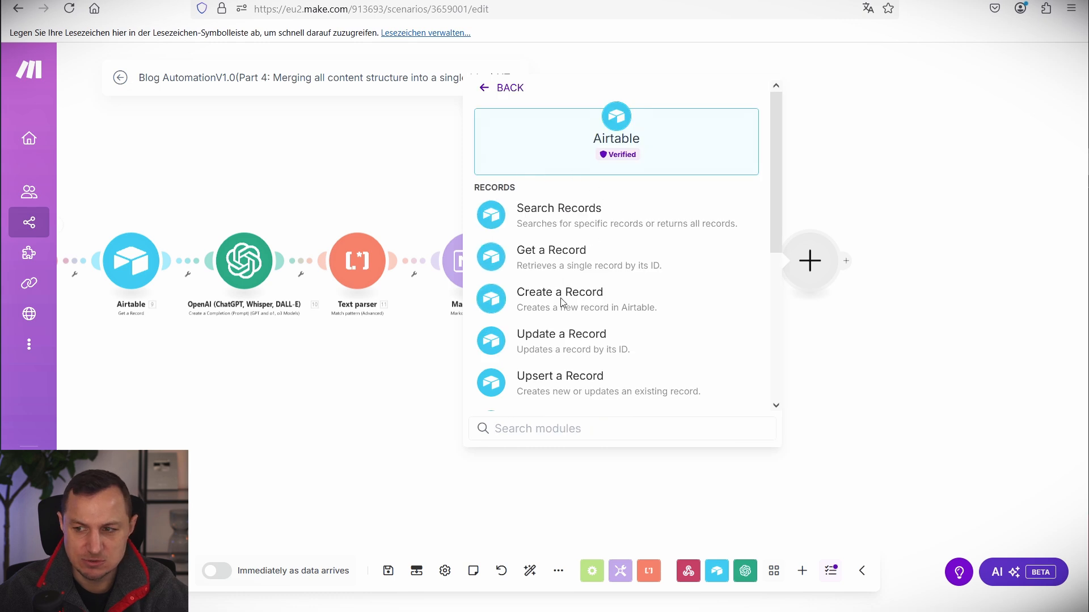
{"action": "left_click", "coordinate": [575, 347]}
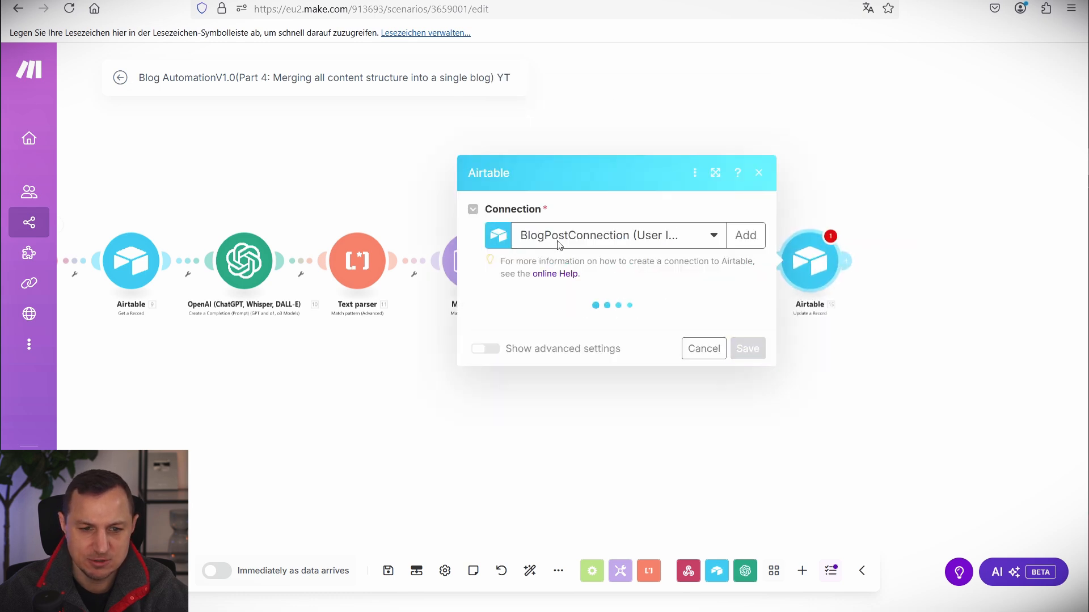
{"action": "left_click", "coordinate": [544, 244]}
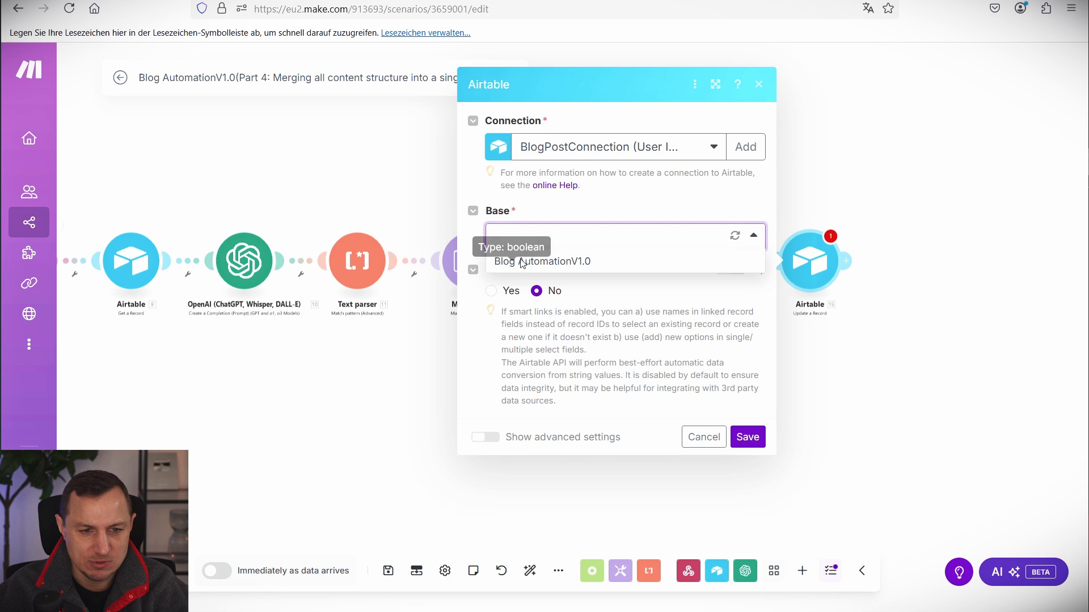
{"action": "left_click", "coordinate": [537, 259]}
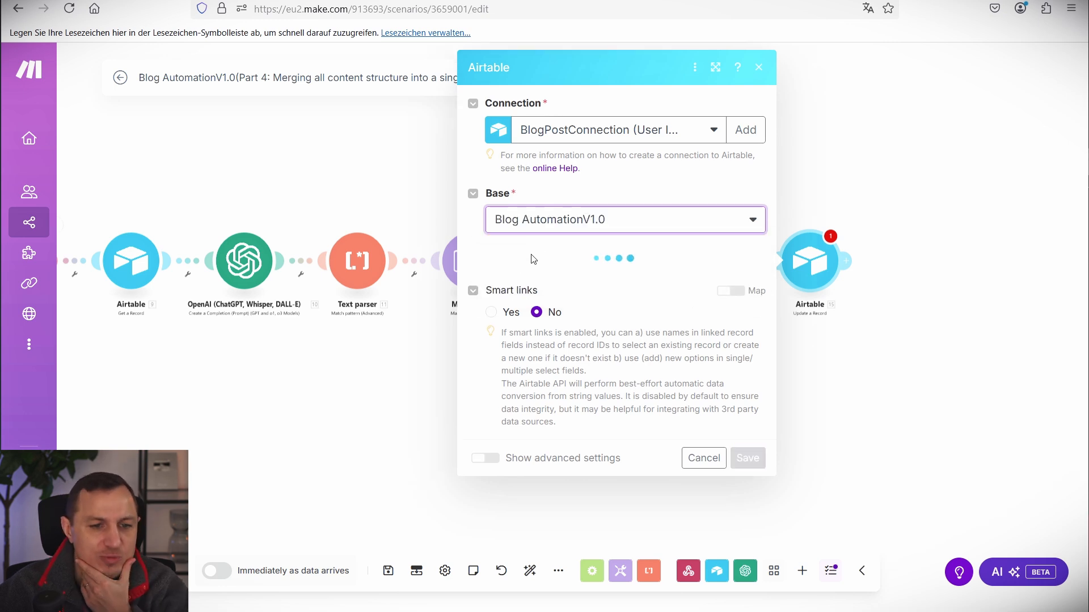
{"action": "left_click", "coordinate": [531, 278]}
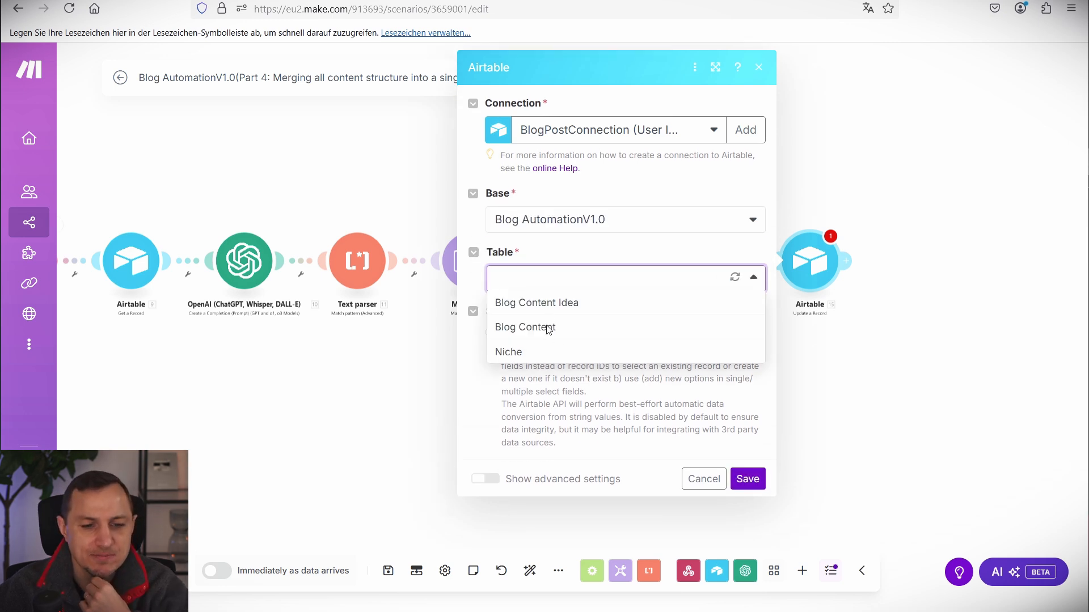
{"action": "left_click", "coordinate": [548, 328]}
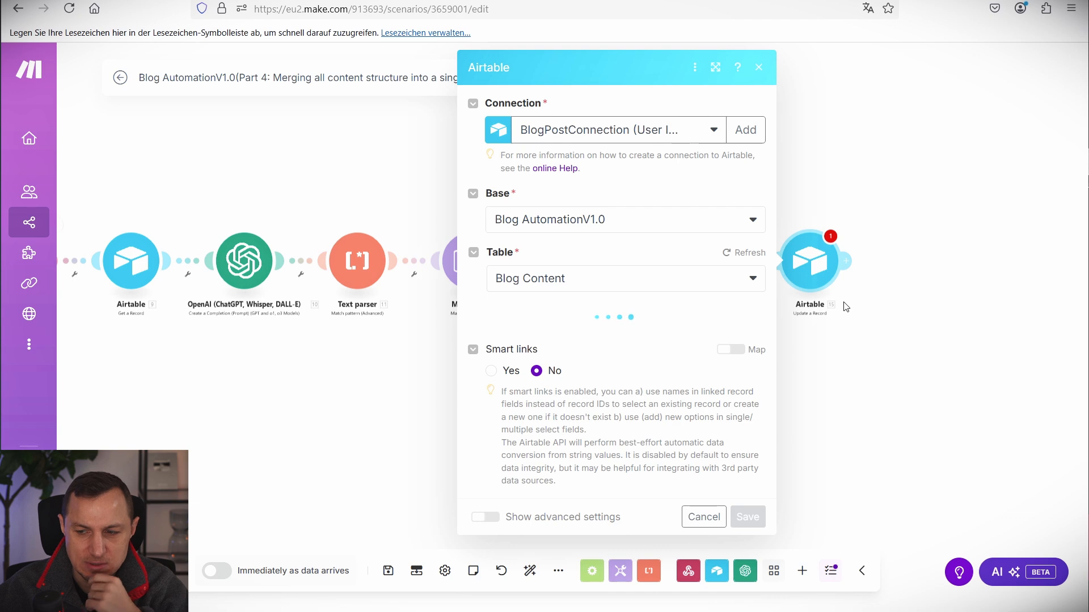
Set the record ID to the webhook's recordId and status to Pending Create WP post.
{"action": "left_click", "coordinate": [594, 340]}
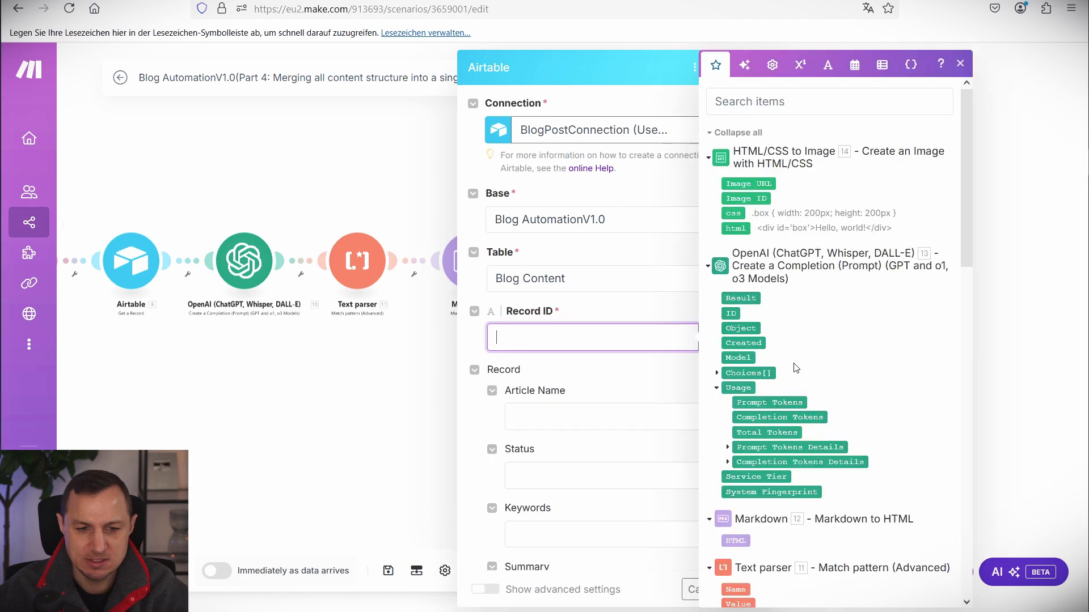
{"action": "scroll", "coordinate": [796, 368], "scroll_direction": "down", "scroll_amount": 15}
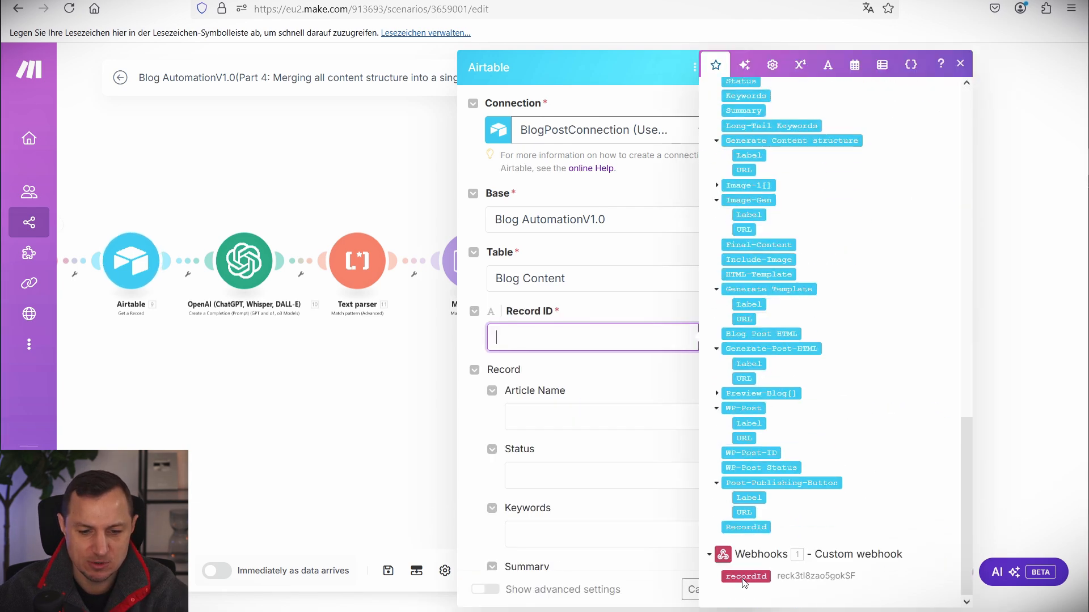
{"action": "left_click", "coordinate": [745, 576]}
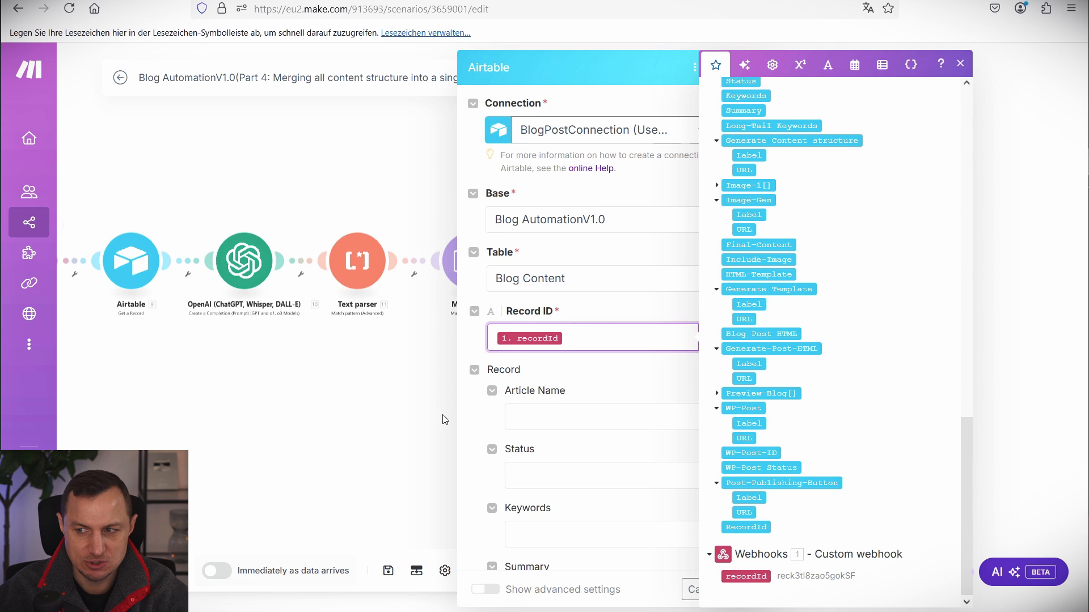
{"action": "left_click", "coordinate": [624, 369]}
{"action": "scroll", "coordinate": [671, 406], "scroll_direction": "down", "scroll_amount": 3}
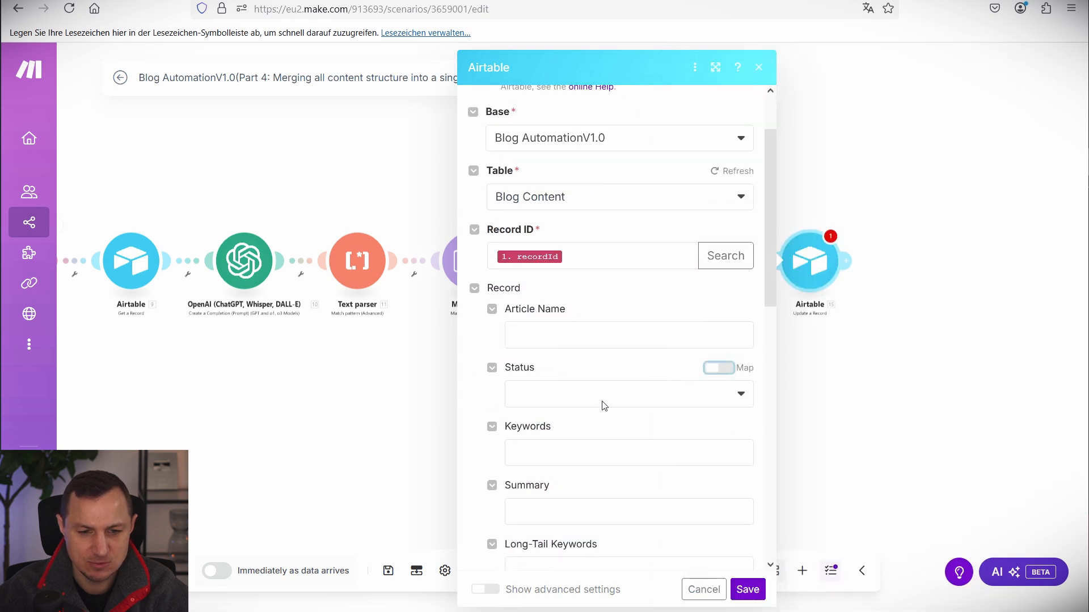
{"action": "left_click", "coordinate": [604, 406]}
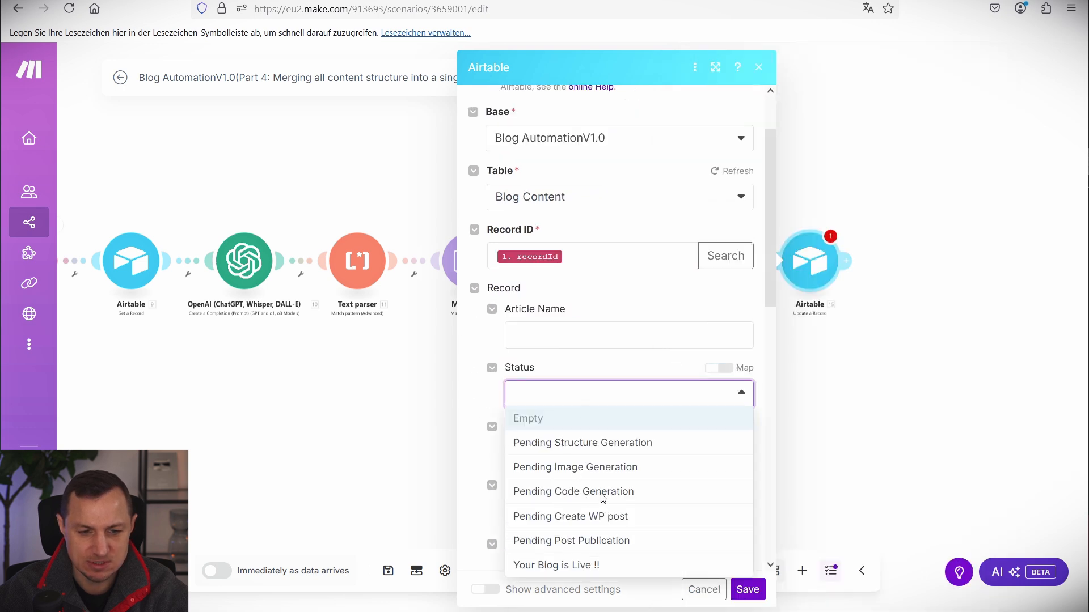
{"action": "left_click", "coordinate": [590, 514]}
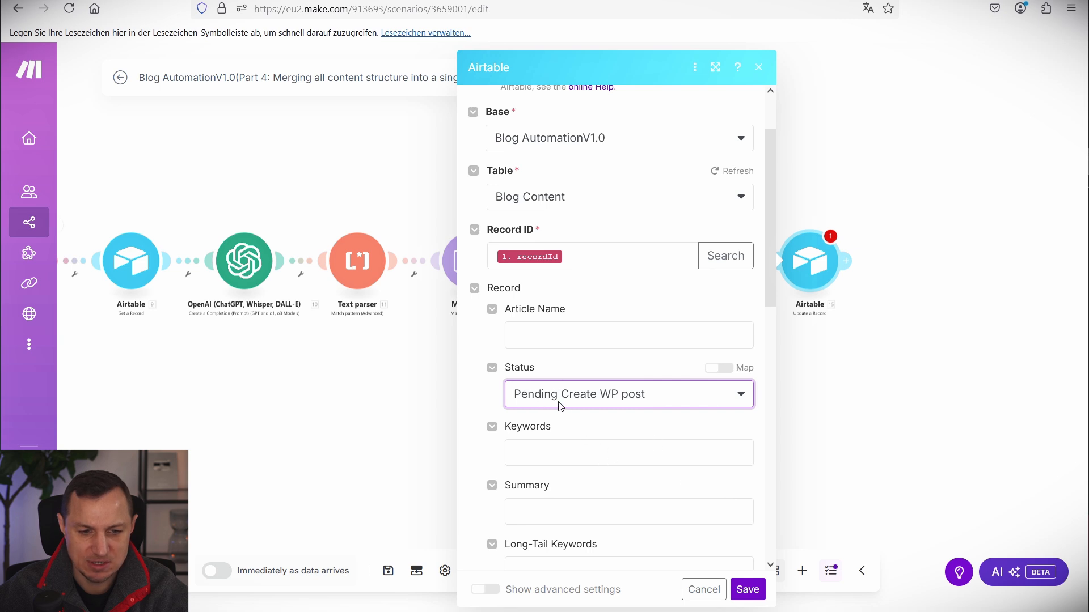
Map Include-Image to the Text parser Value, Blog Post HTML to 13. Result, and add a Preview-Blog item.
{"action": "scroll", "coordinate": [578, 422], "scroll_direction": "down", "scroll_amount": 6}
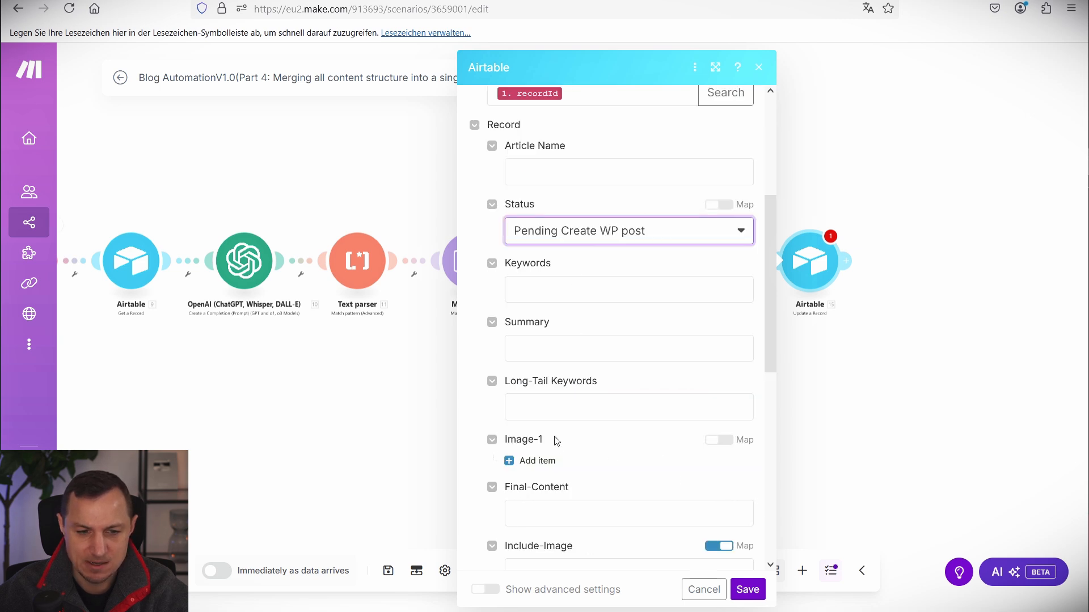
{"action": "left_click", "coordinate": [569, 422]}
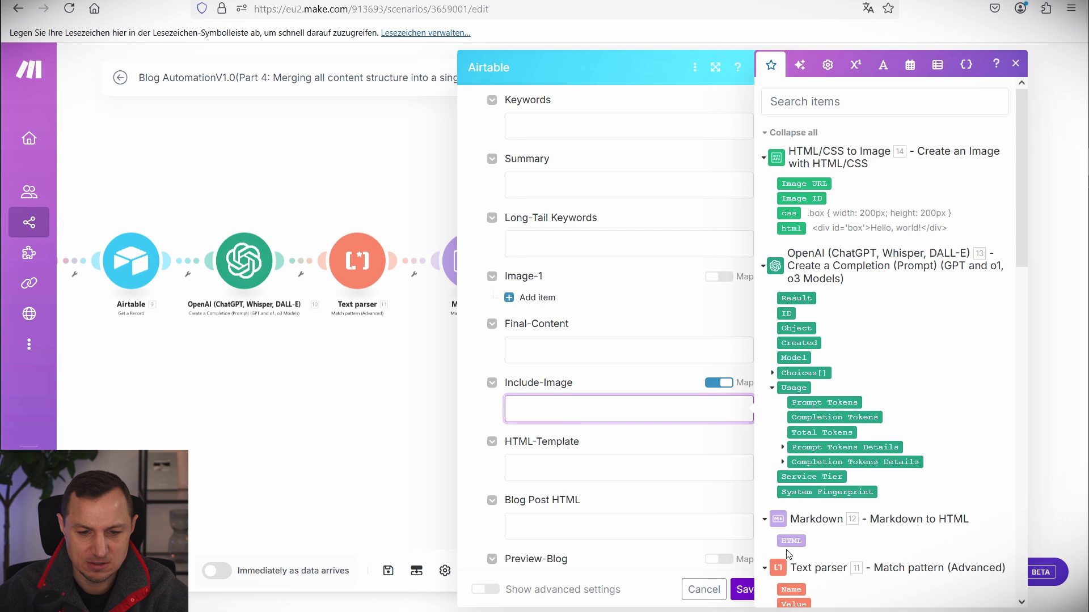
{"action": "scroll", "coordinate": [789, 554], "scroll_direction": "down", "scroll_amount": 3}
{"action": "left_click", "coordinate": [795, 461]}
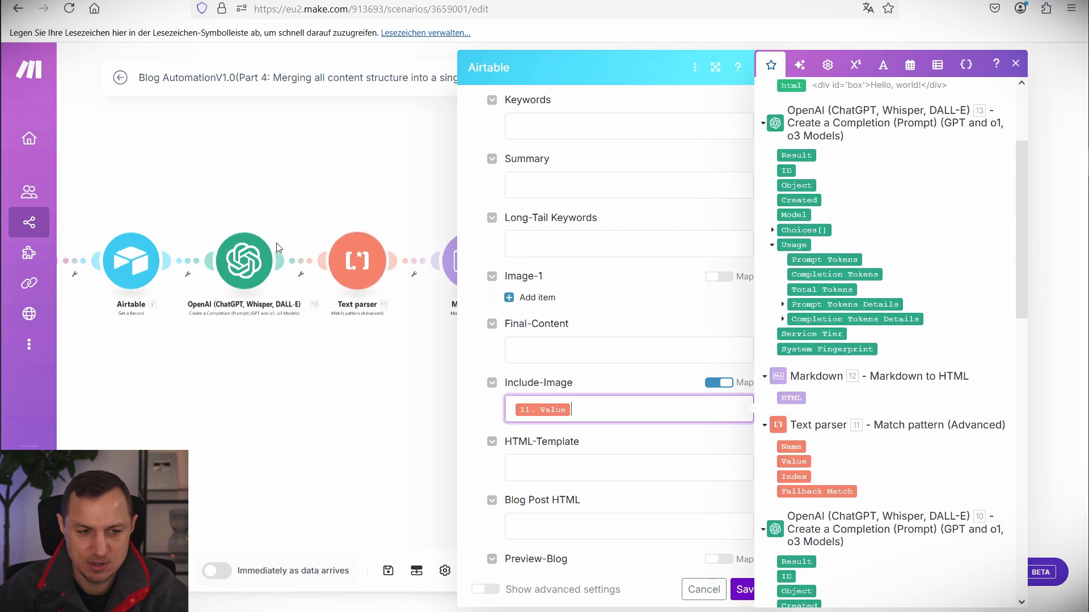
{"action": "scroll", "coordinate": [686, 368], "scroll_direction": "down", "scroll_amount": 5}
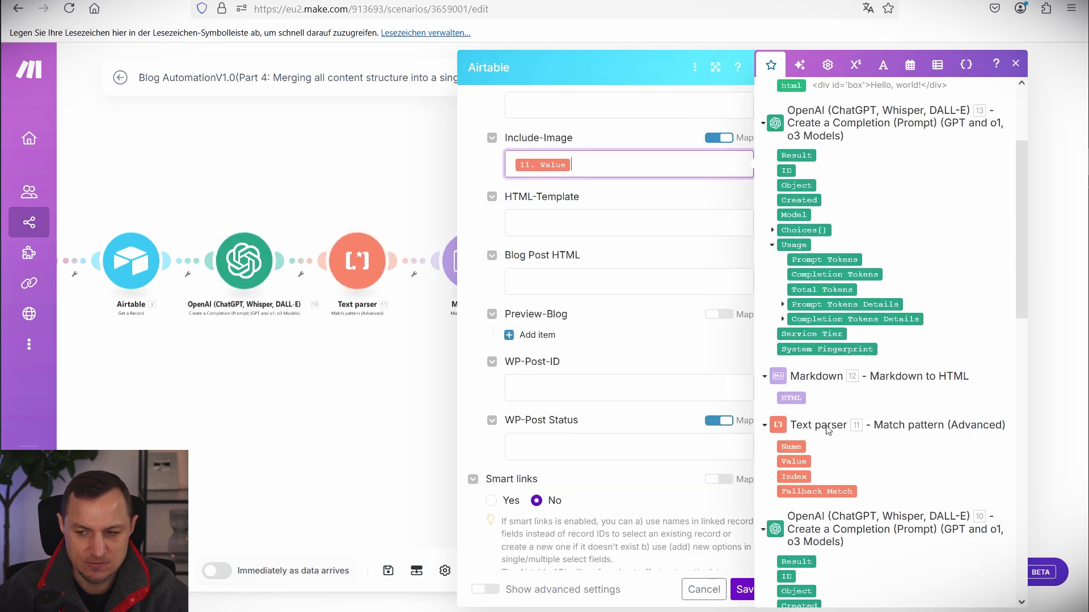
{"action": "key", "text": "Escape"}
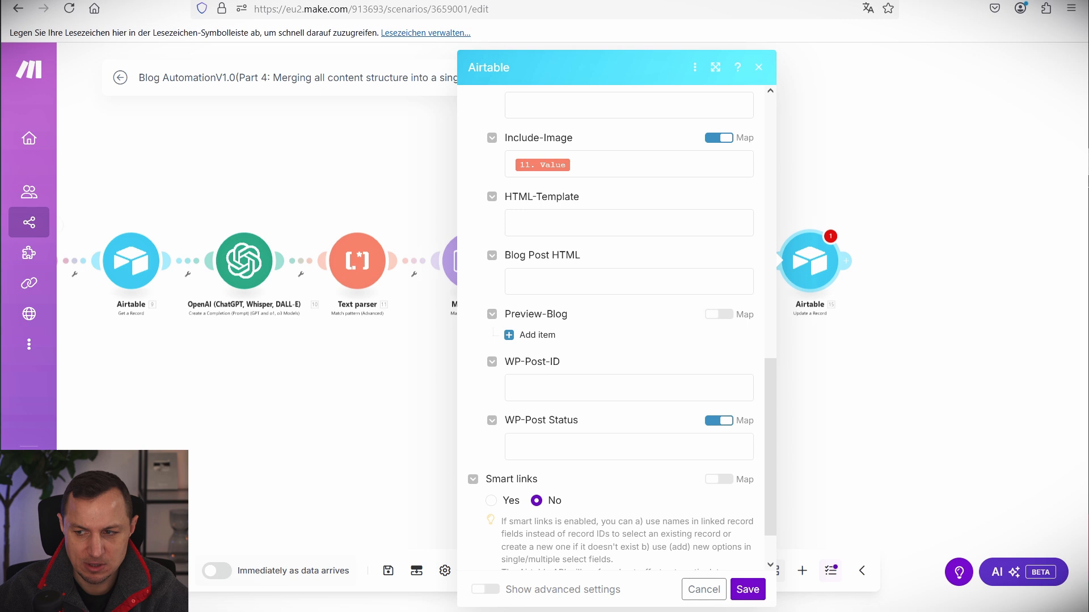
{"action": "left_click", "coordinate": [570, 286]}
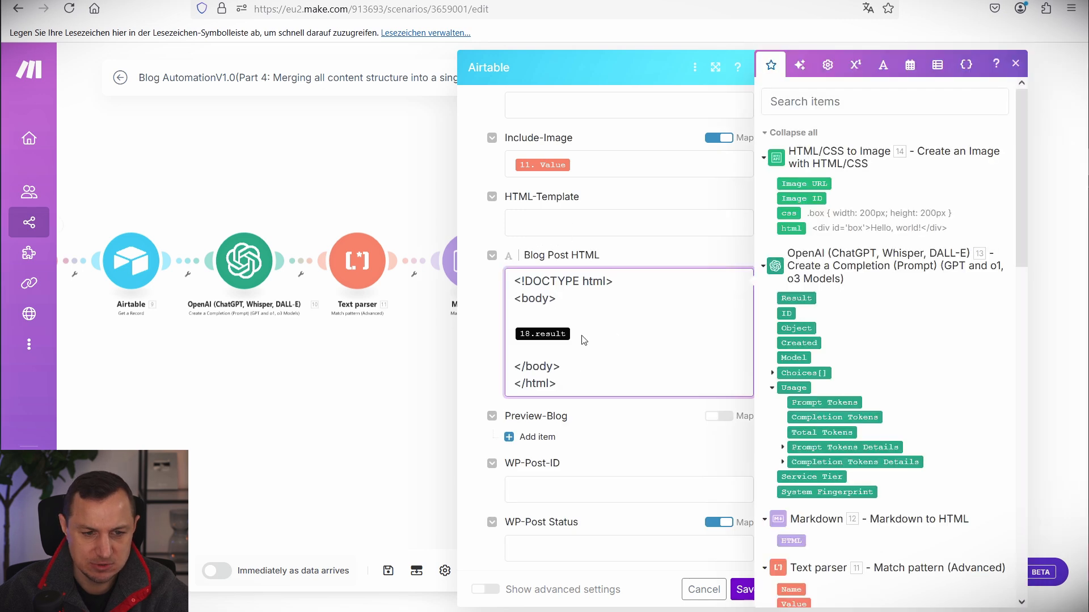
{"action": "key", "text": "BackSpace"}
{"action": "key", "text": "Up"}
{"action": "left_click", "coordinate": [796, 298]}
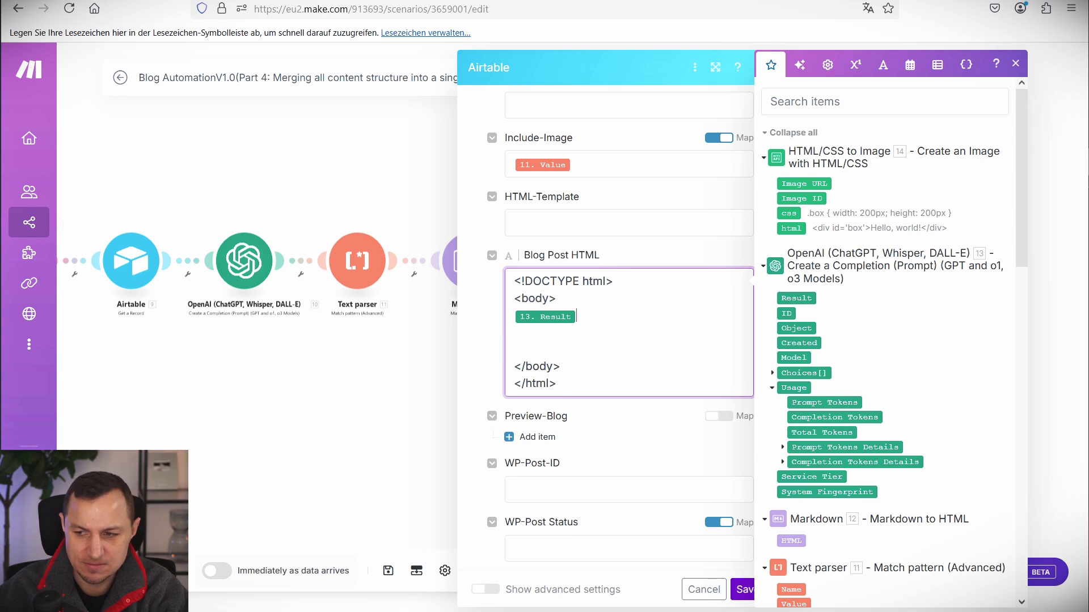
{"action": "scroll", "coordinate": [567, 306], "scroll_direction": "down", "scroll_amount": 3}
{"action": "left_click", "coordinate": [536, 275]}
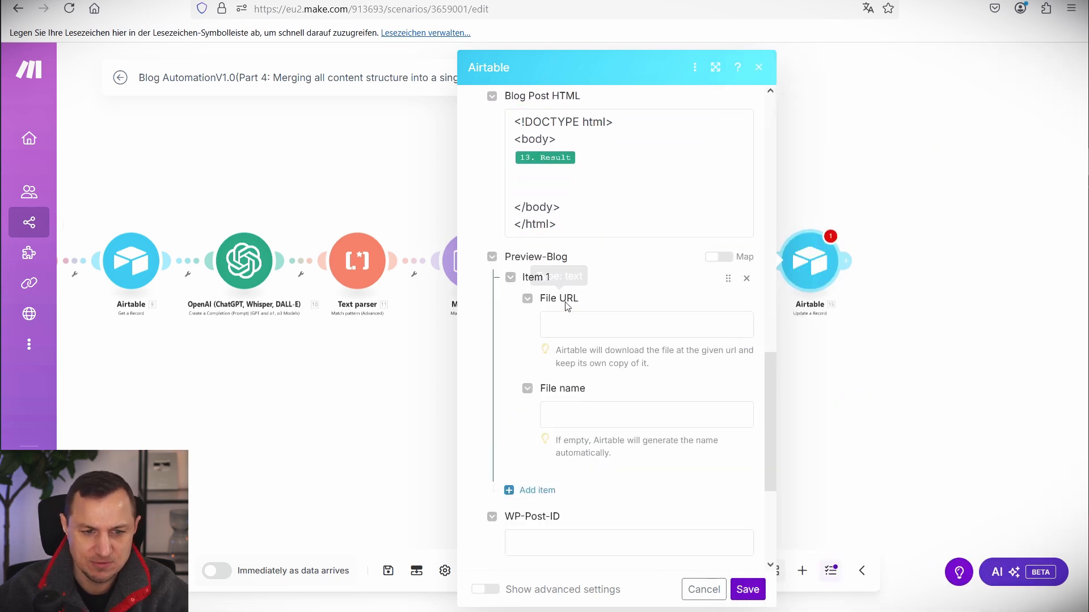
Attach 14. Image URL to Preview-Blog named 1. recordId plus '.png', and save the module.
{"action": "left_click", "coordinate": [617, 319]}
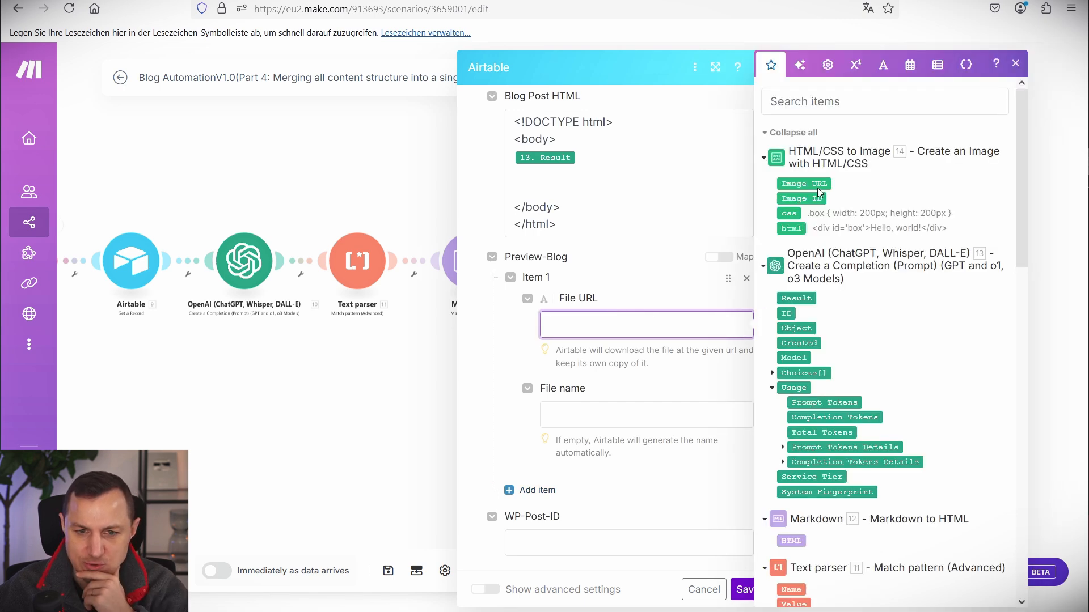
{"action": "left_click", "coordinate": [808, 182]}
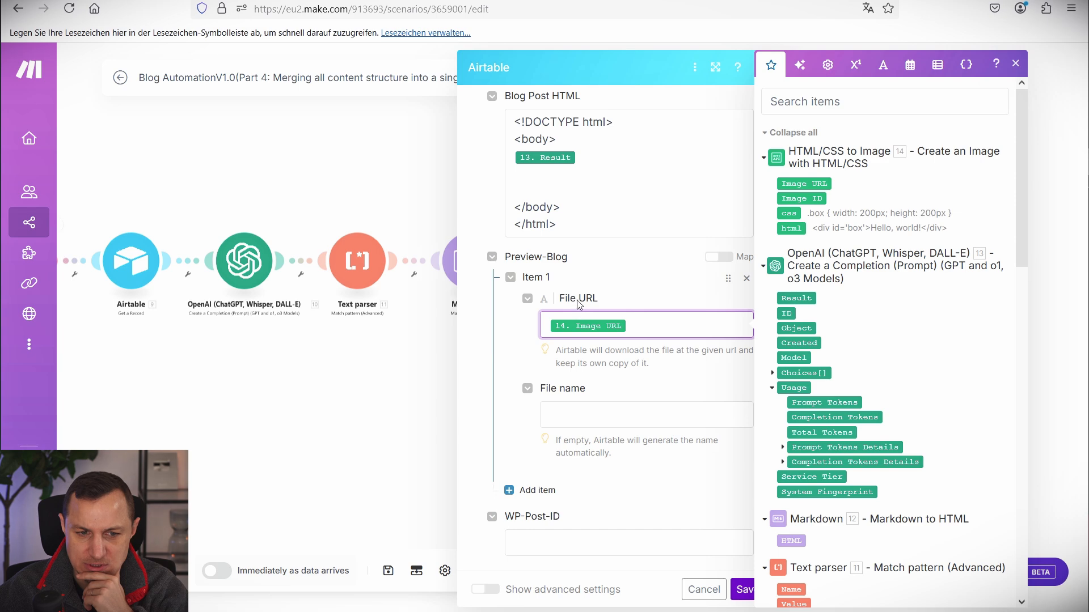
{"action": "left_click", "coordinate": [572, 425]}
{"action": "scroll", "coordinate": [833, 511], "scroll_direction": "down", "scroll_amount": 5}
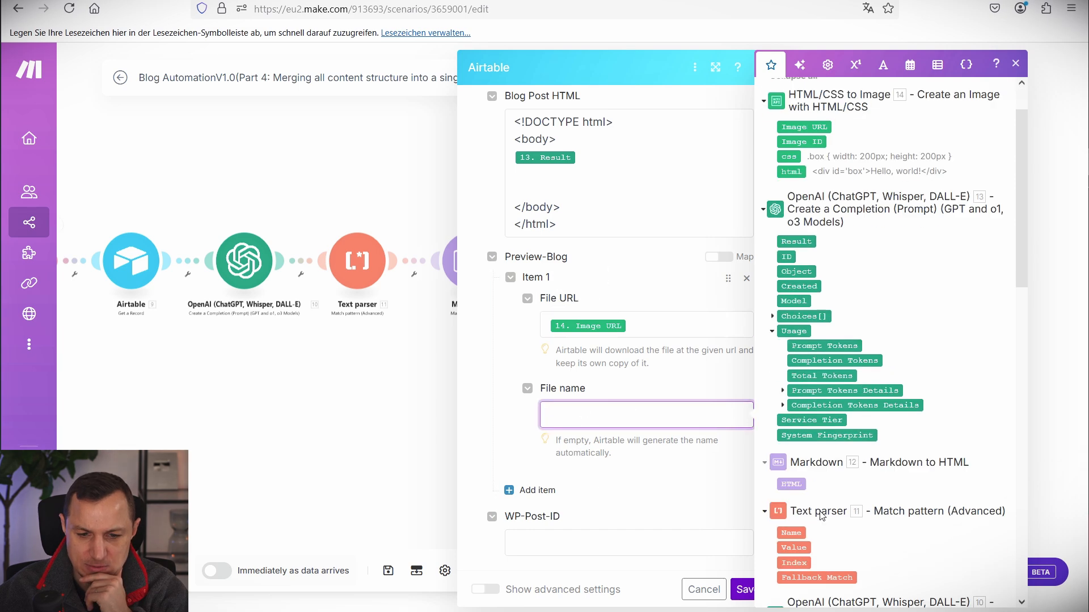
{"action": "scroll", "coordinate": [847, 530], "scroll_direction": "down", "scroll_amount": 5}
{"action": "left_click", "coordinate": [808, 575]}
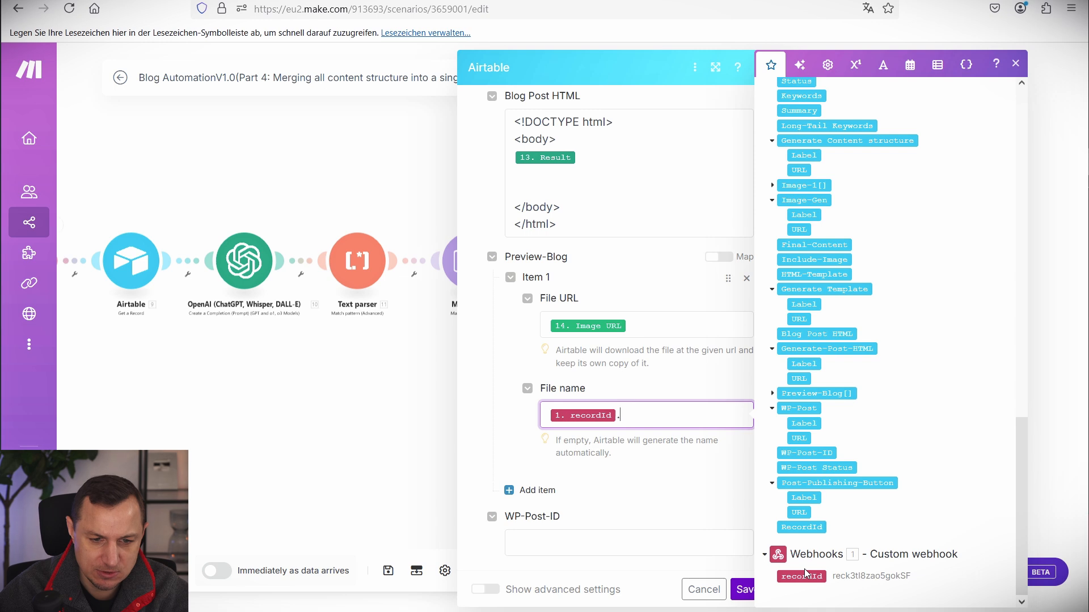
{"action": "type", "text": ".png"}
{"action": "left_click", "coordinate": [614, 280]}
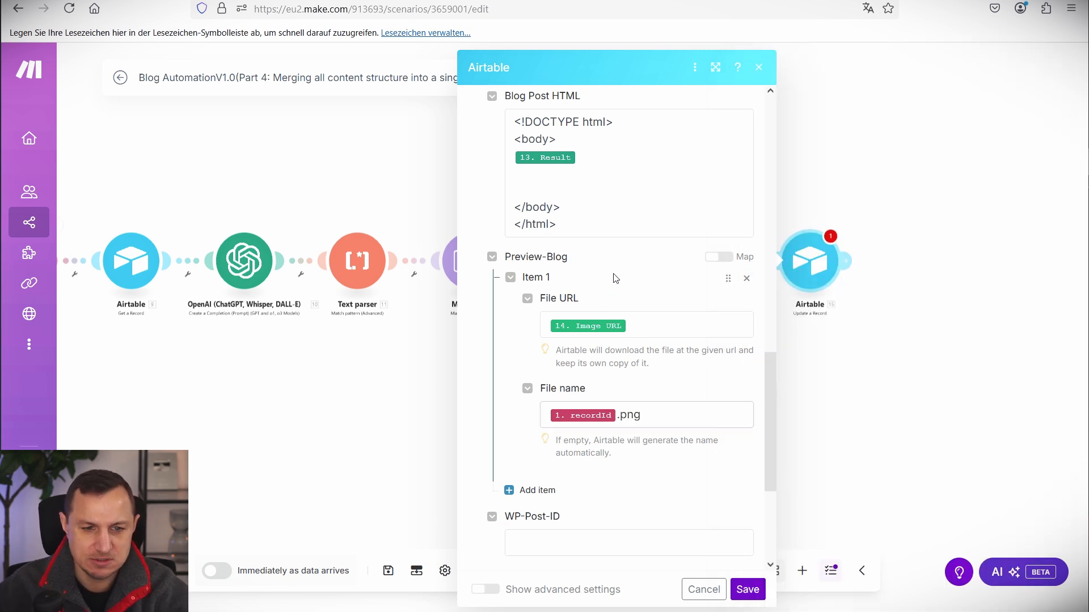
{"action": "left_click_drag", "start_coordinate": [469, 252], "coordinate": [764, 506]}
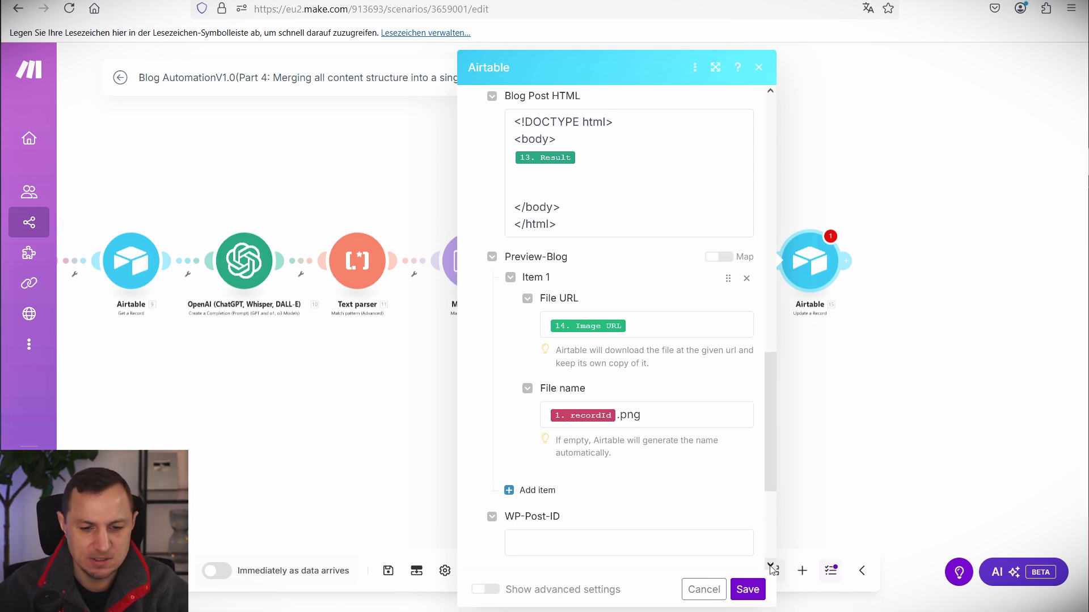
{"action": "left_click", "coordinate": [747, 590]}
Check the preview file name on the Airtable Blog Content record, then reopen the last Airtable module.
{"action": "key", "text": "ctrl+Tab"}
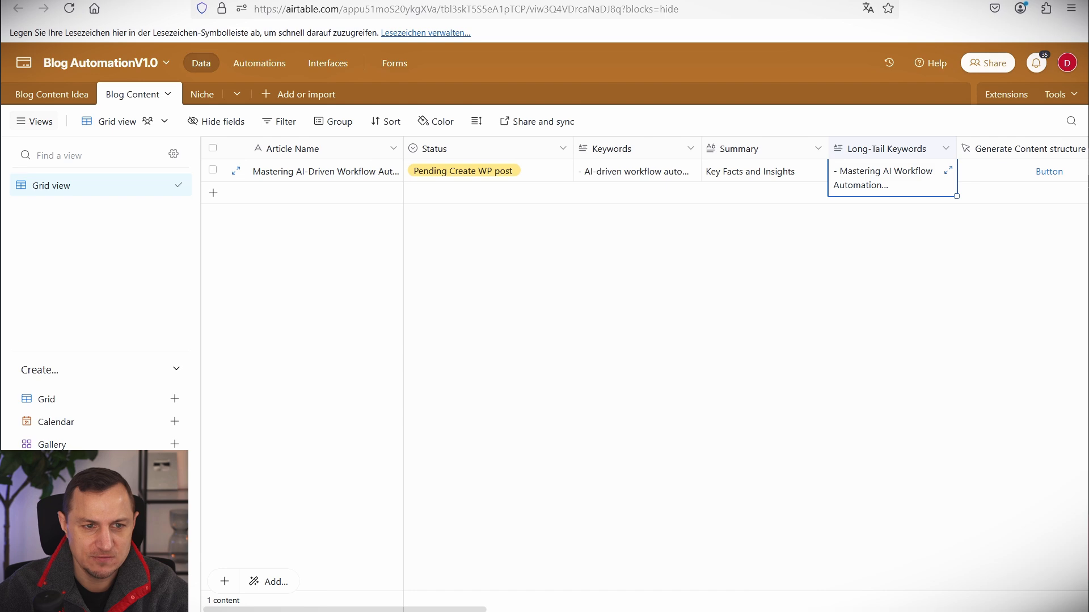
{"action": "key", "text": "ctrl+Tab"}
{"action": "scroll", "coordinate": [989, 342], "scroll_direction": "down", "scroll_amount": 15}
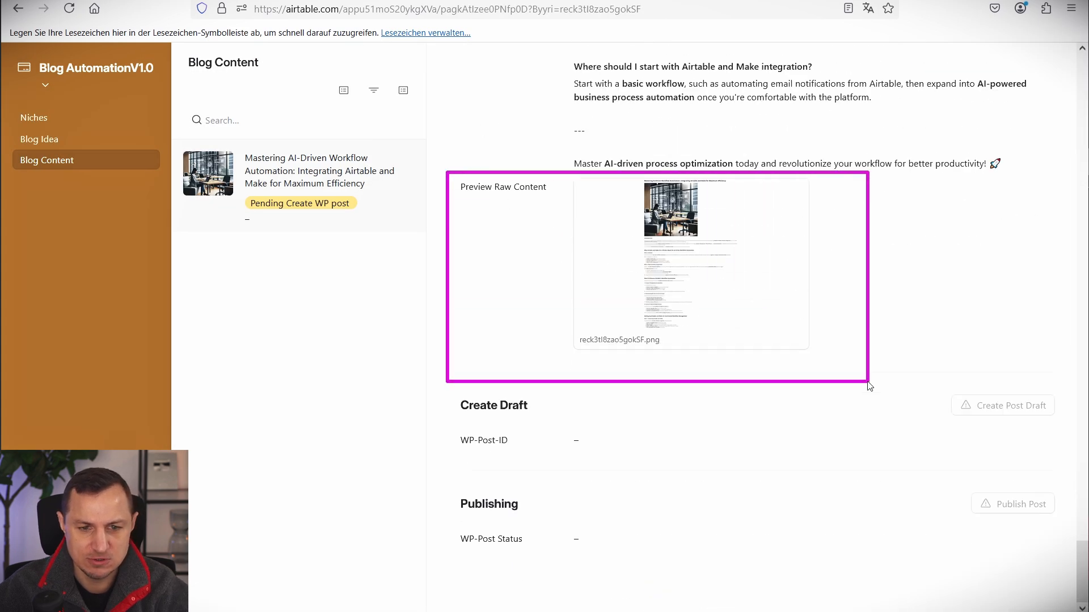
{"action": "left_click", "coordinate": [651, 338]}
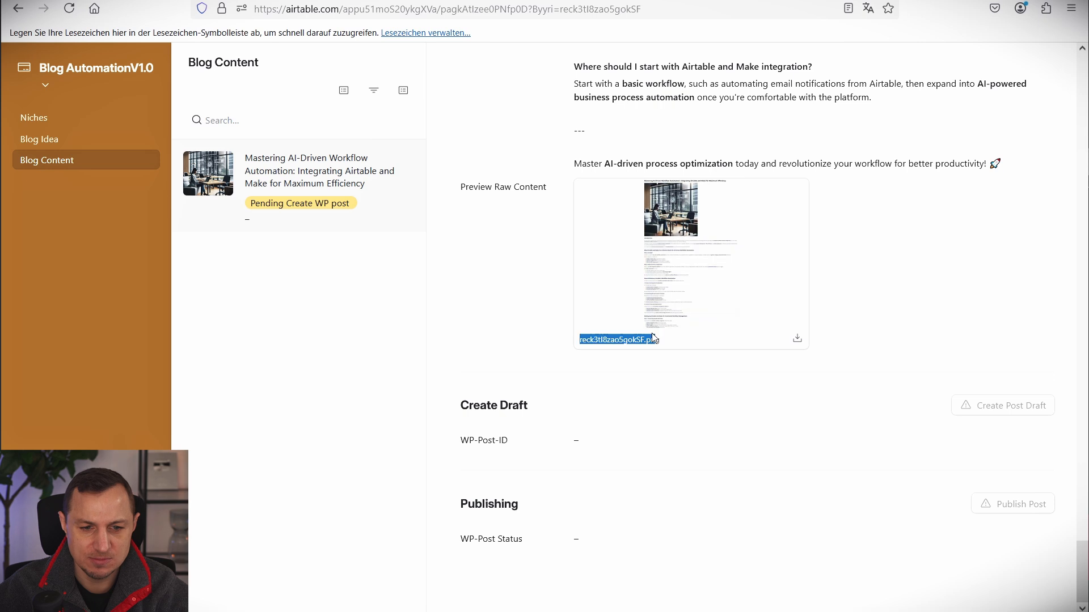
{"action": "left_click", "coordinate": [856, 214]}
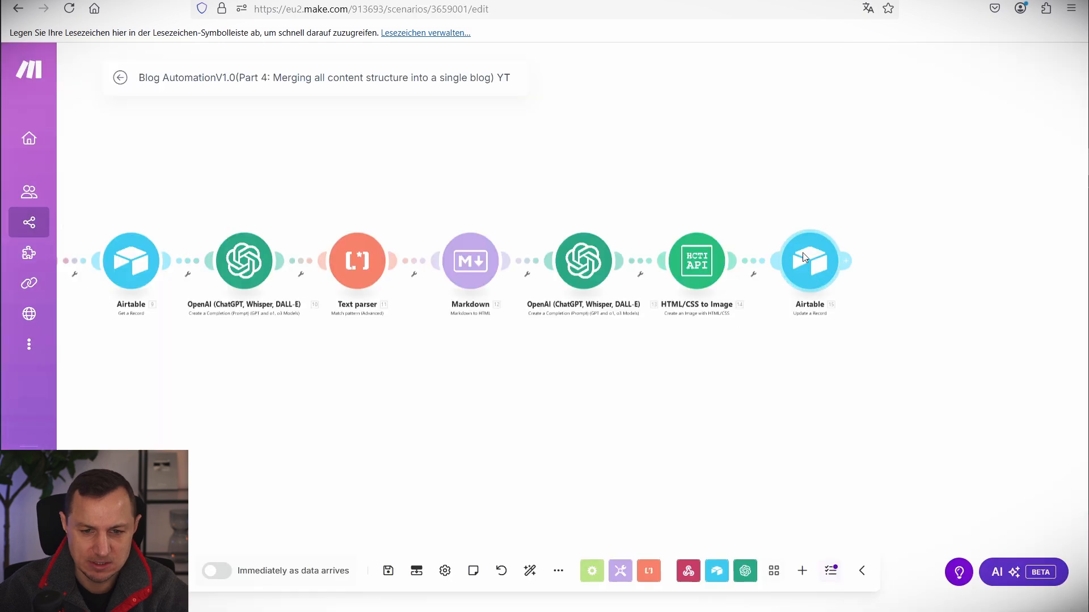
{"action": "left_click", "coordinate": [805, 256]}
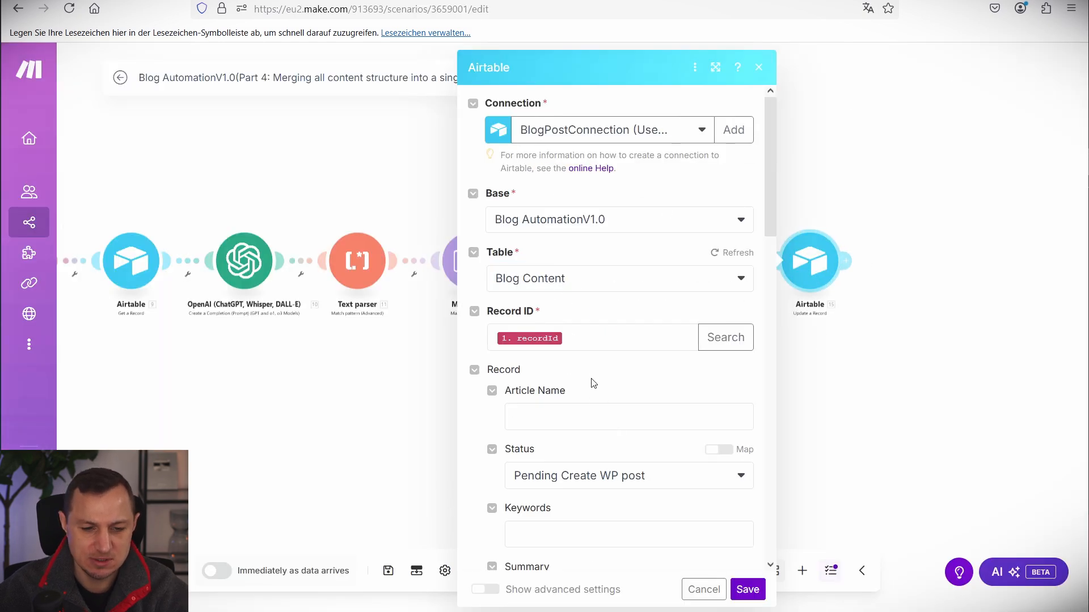
Save the Airtable module and the scenario, run it once, and return to Airtable.
{"action": "scroll", "coordinate": [593, 383], "scroll_direction": "down", "scroll_amount": 15}
{"action": "scroll", "coordinate": [567, 363], "scroll_direction": "up", "scroll_amount": 3}
{"action": "scroll", "coordinate": [624, 385], "scroll_direction": "down", "scroll_amount": 3}
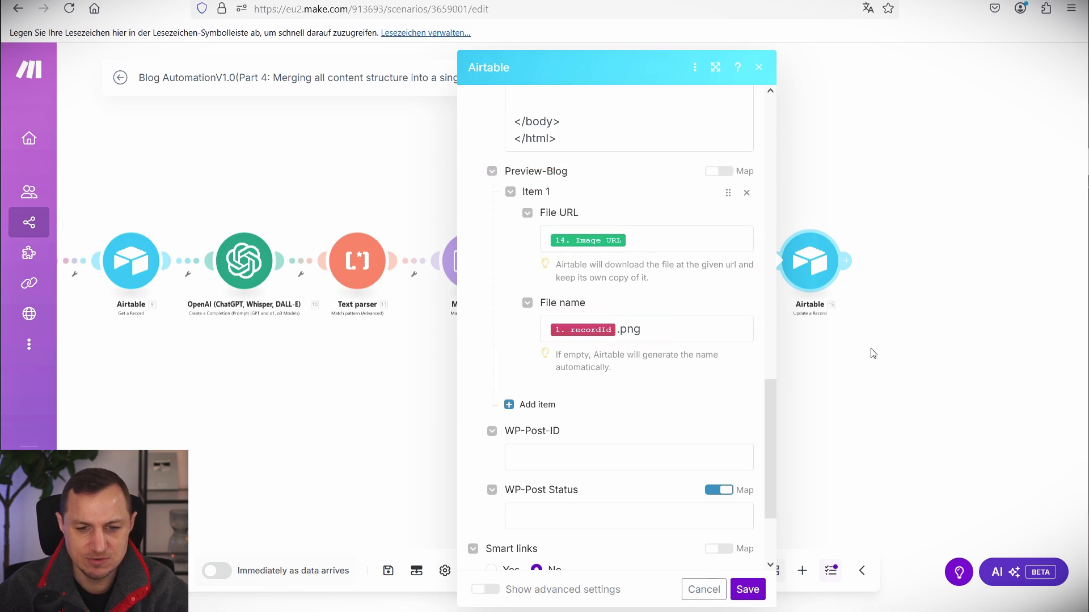
{"action": "left_click", "coordinate": [757, 590]}
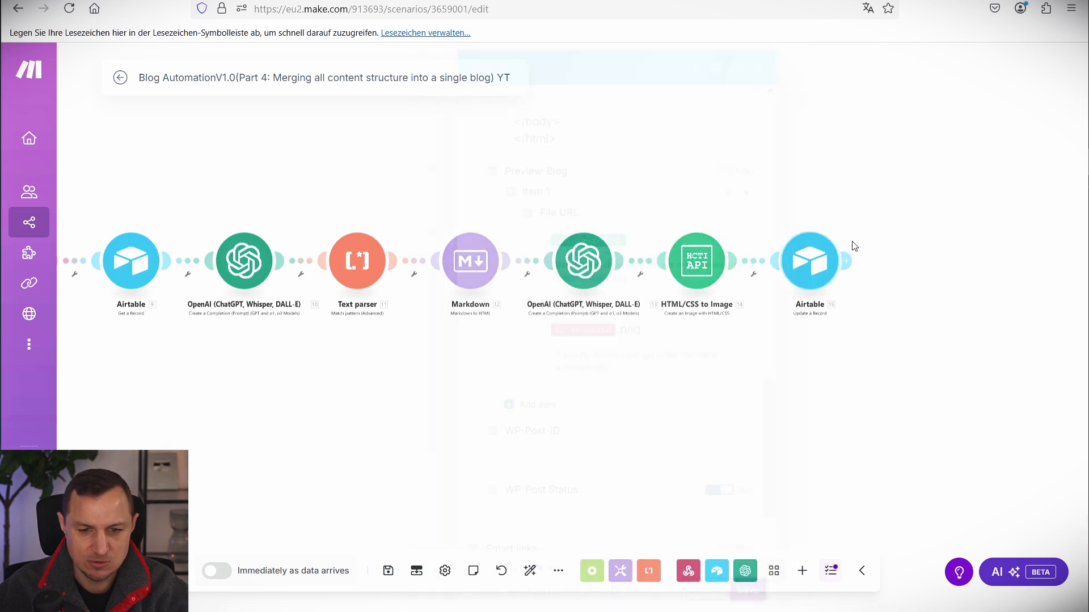
{"action": "left_click", "coordinate": [389, 570]}
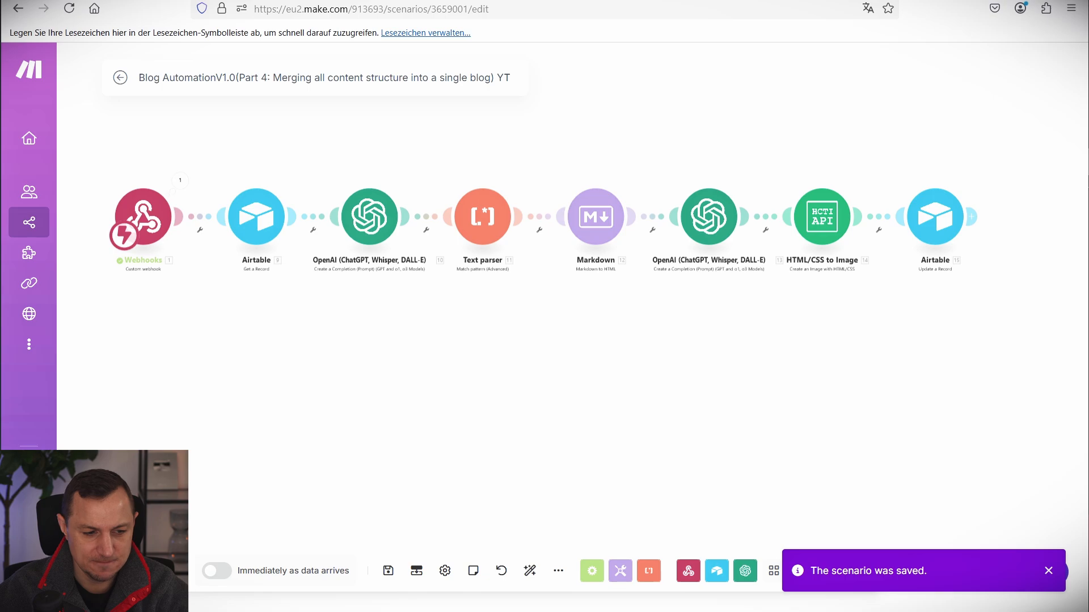
{"action": "left_click", "coordinate": [145, 570]}
{"action": "left_click", "coordinate": [341, 0]}
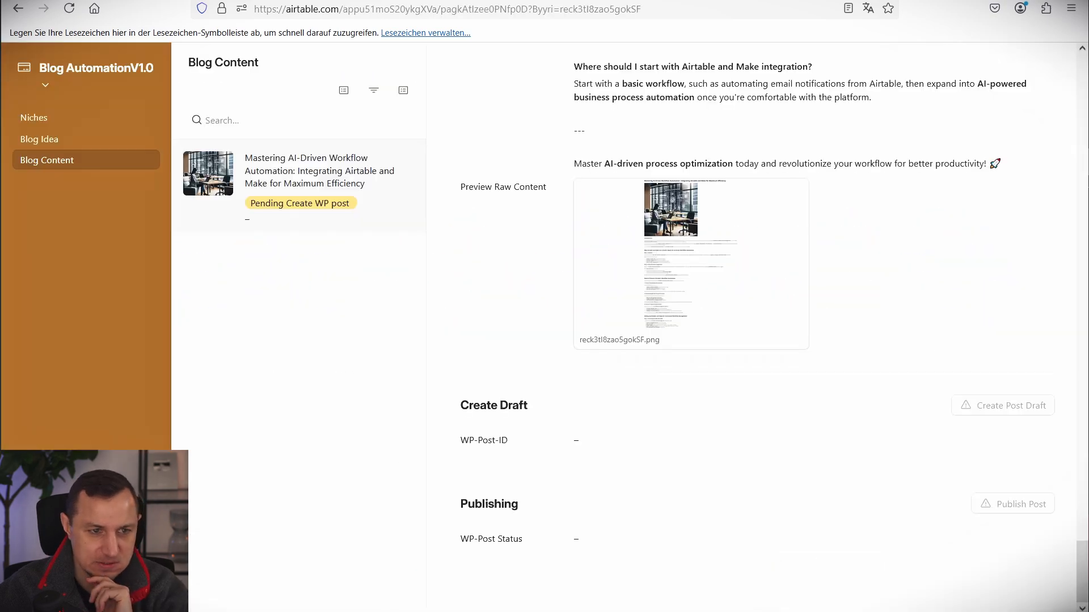
Scroll back up through the generated post, then go to Blog Idea and on to Niches.
{"action": "scroll", "coordinate": [691, 282], "scroll_direction": "up", "scroll_amount": 15}
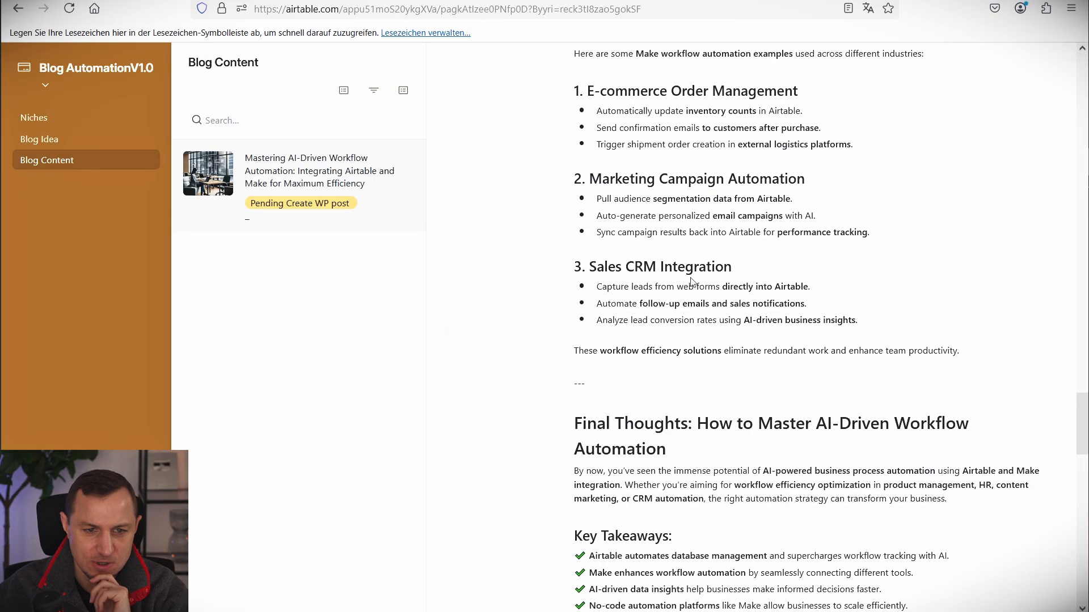
{"action": "scroll", "coordinate": [691, 281], "scroll_direction": "up", "scroll_amount": 15}
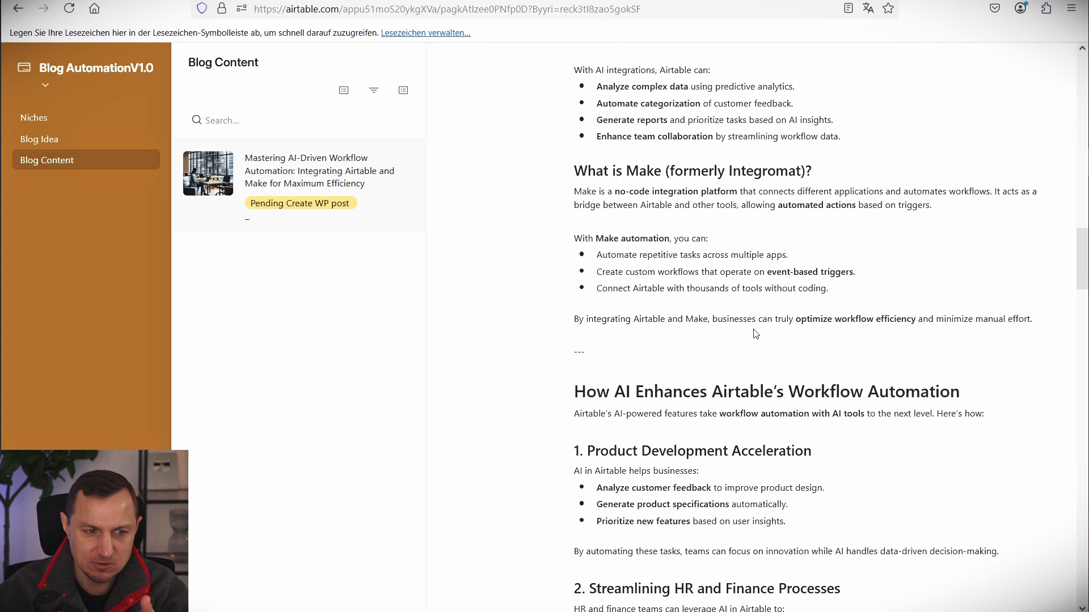
{"action": "scroll", "coordinate": [755, 334], "scroll_direction": "up", "scroll_amount": 5}
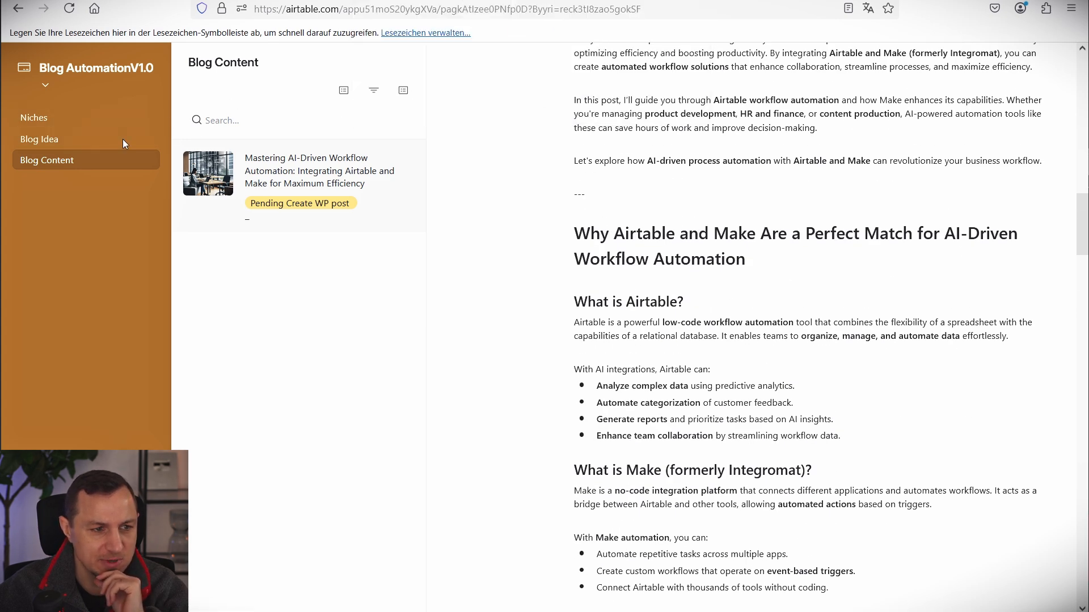
{"action": "left_click", "coordinate": [84, 132]}
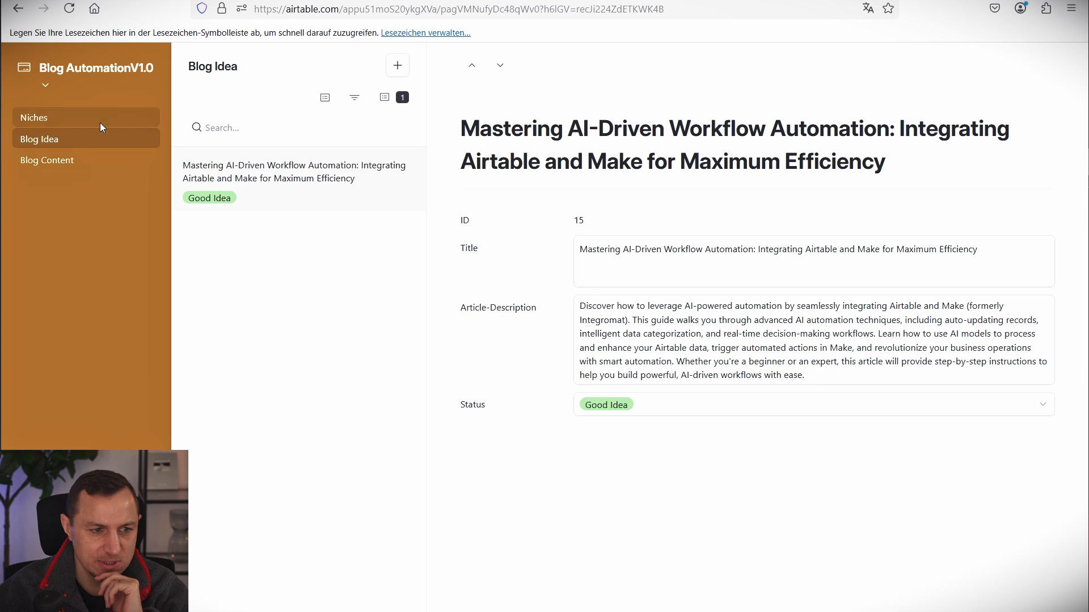
{"action": "left_click", "coordinate": [99, 121]}
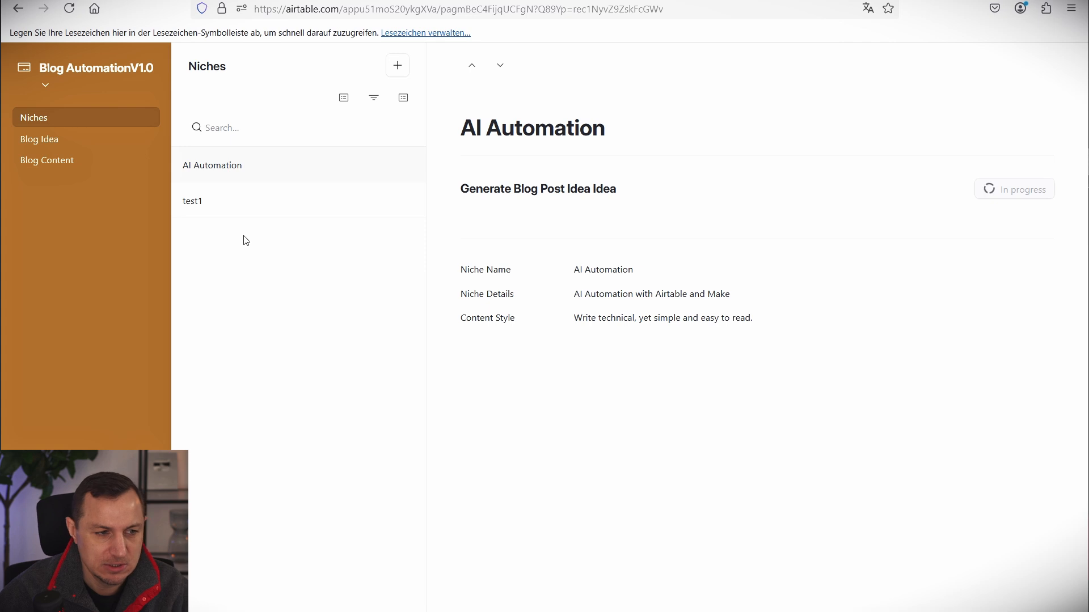
Set the new workflow blog idea's status to Good Idea.
{"action": "left_click", "coordinate": [72, 142]}
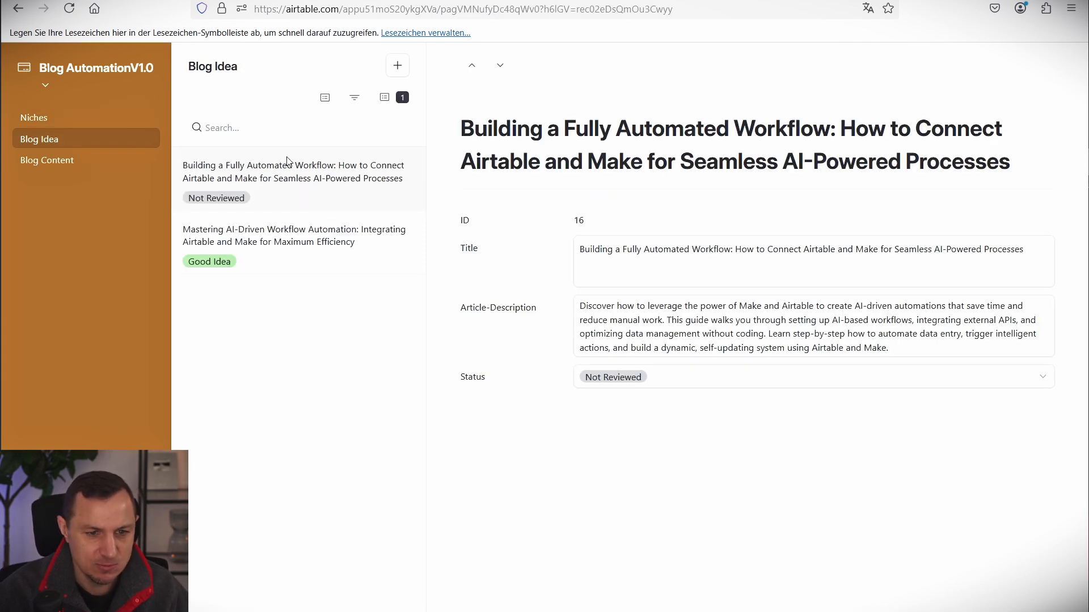
{"action": "left_click", "coordinate": [640, 379]}
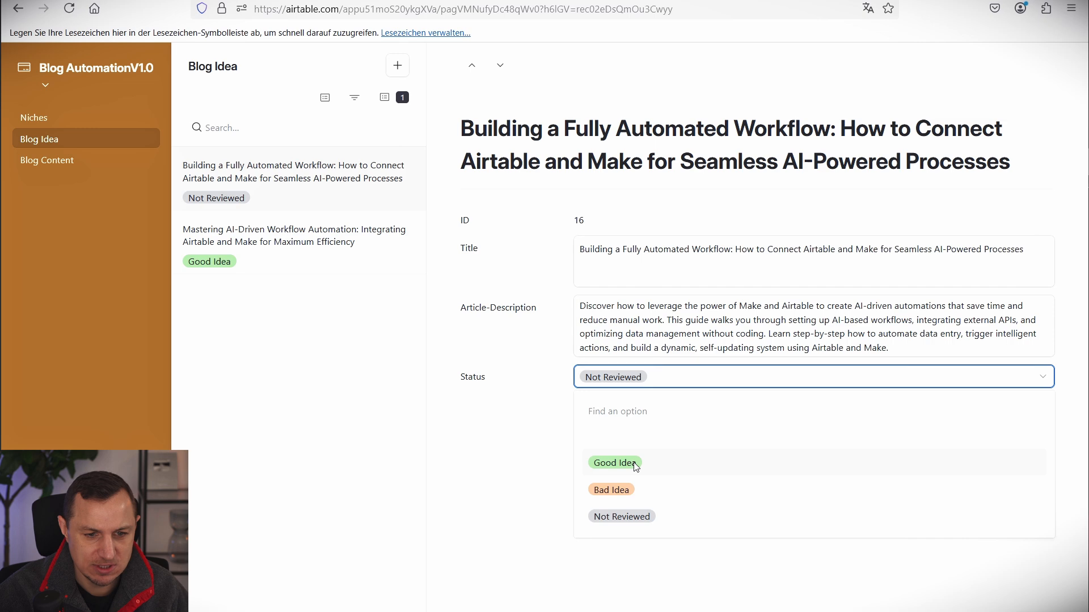
{"action": "left_click", "coordinate": [631, 460]}
Generate and confirm the content structure for the 'Building a Fully Automated Workflow' record.
{"action": "left_click", "coordinate": [73, 163]}
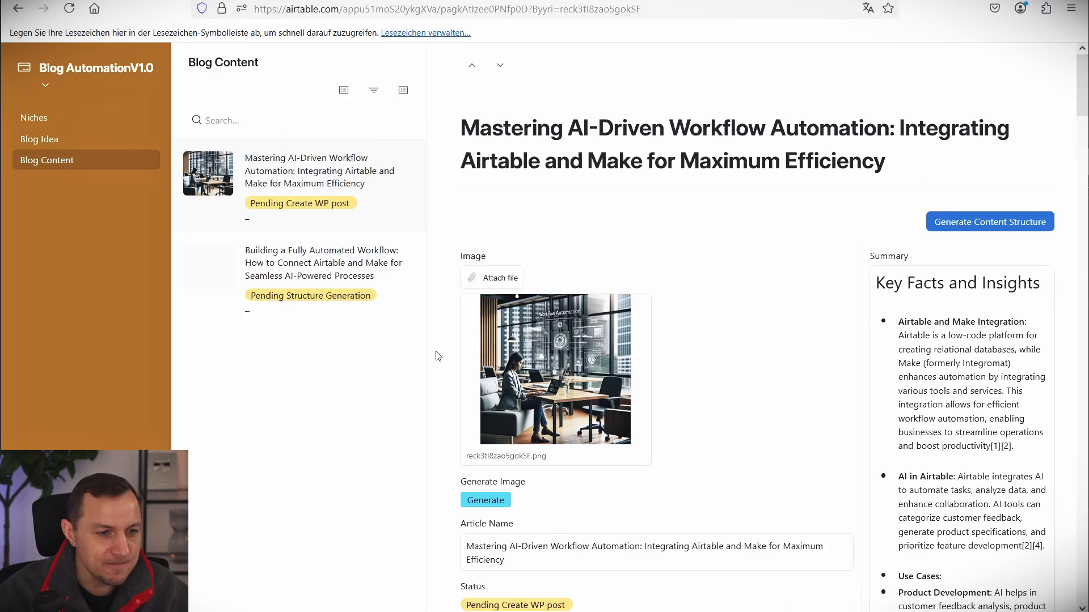
{"action": "left_click", "coordinate": [301, 252]}
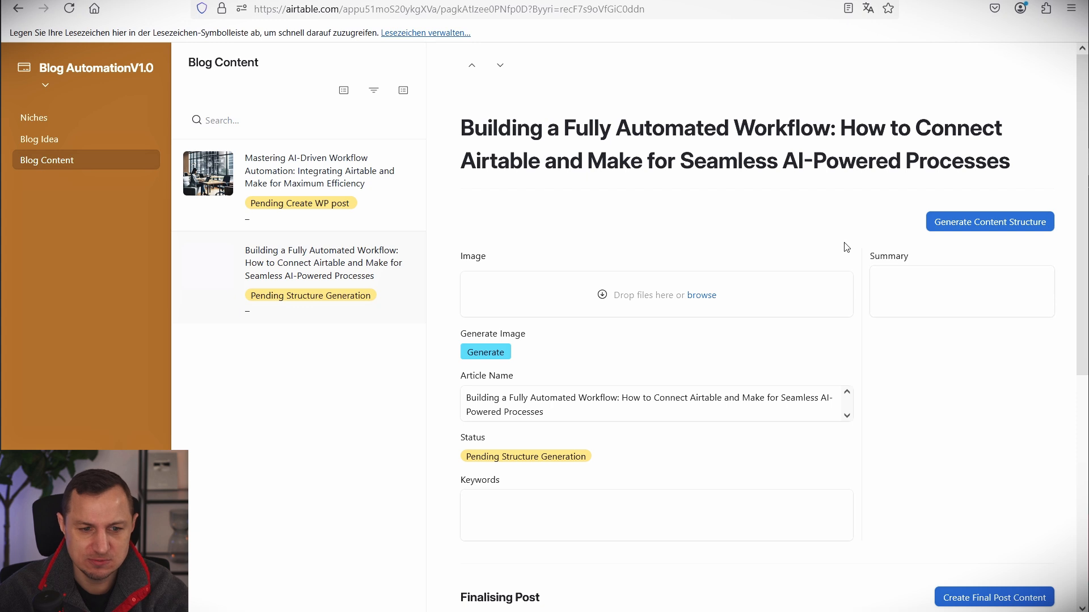
{"action": "left_click", "coordinate": [985, 222]}
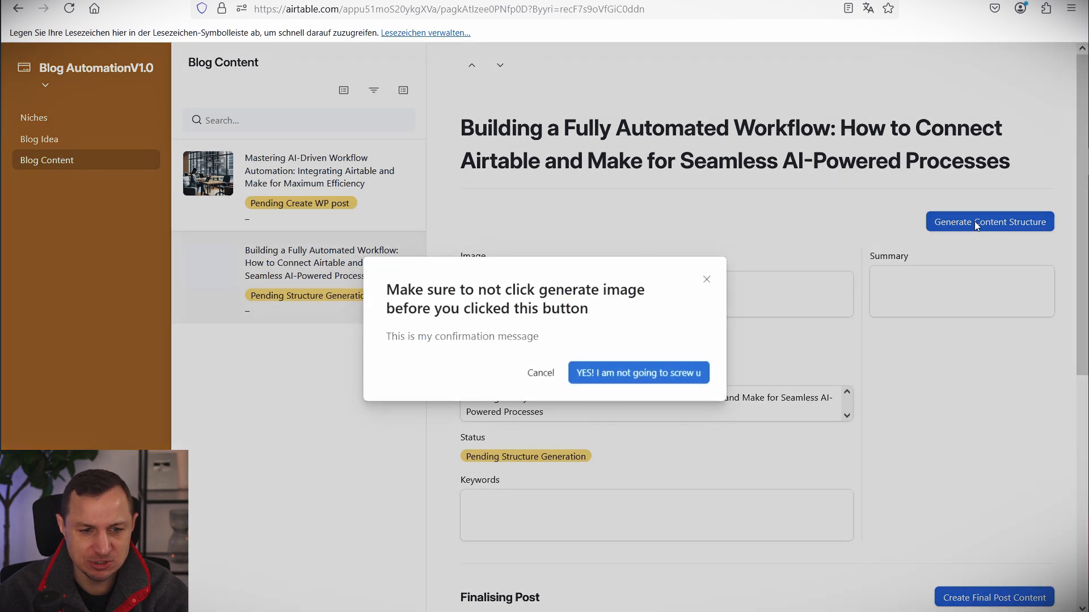
{"action": "left_click", "coordinate": [675, 368]}
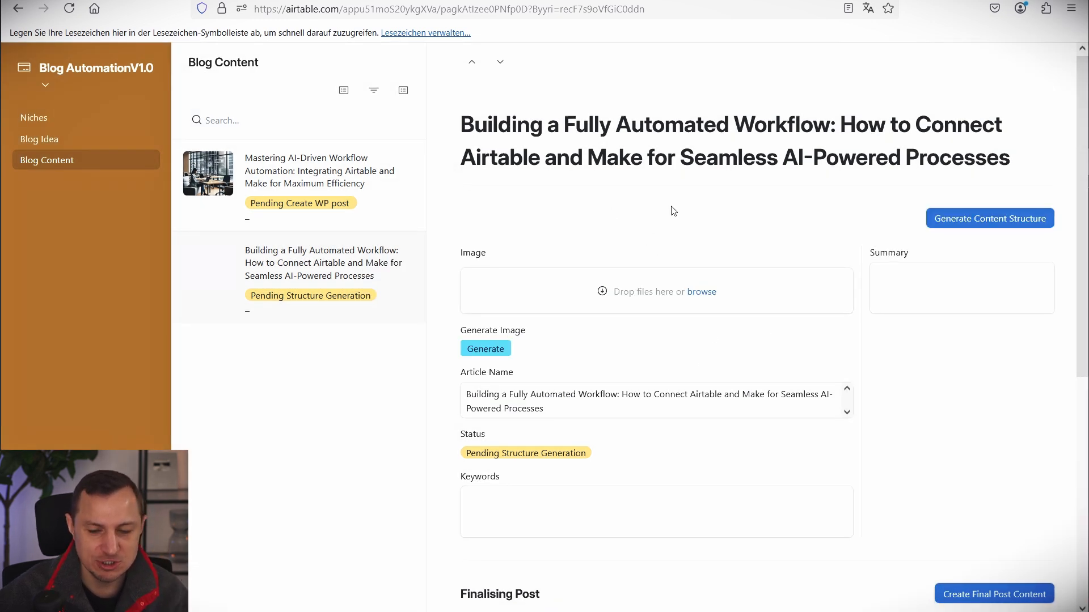
Generate the post's cover image and close the webhook confirmation page.
{"action": "scroll", "coordinate": [675, 213], "scroll_direction": "down", "scroll_amount": 1}
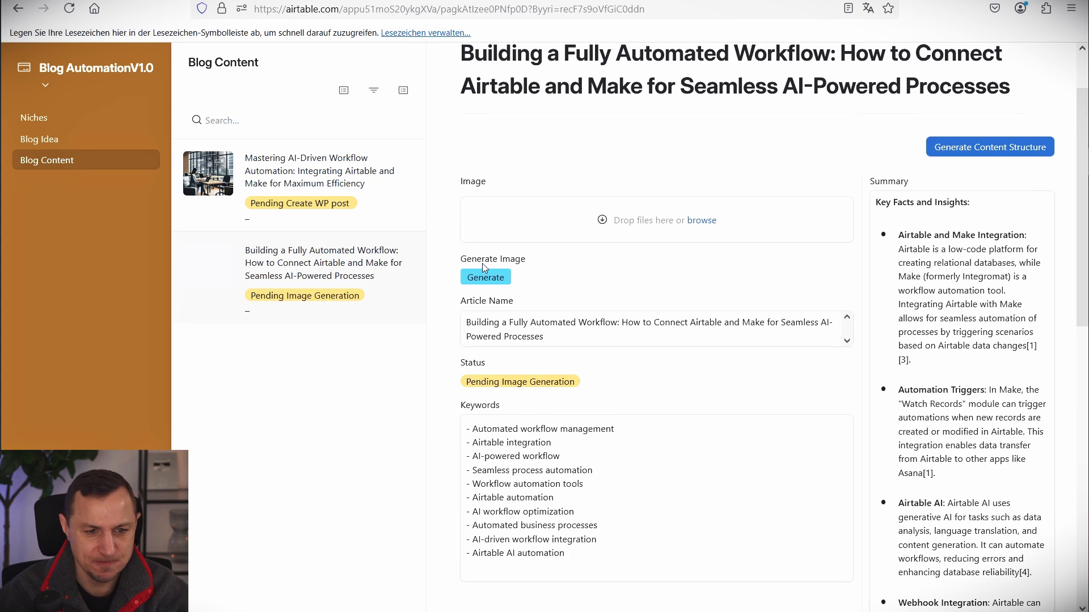
{"action": "left_click", "coordinate": [495, 278]}
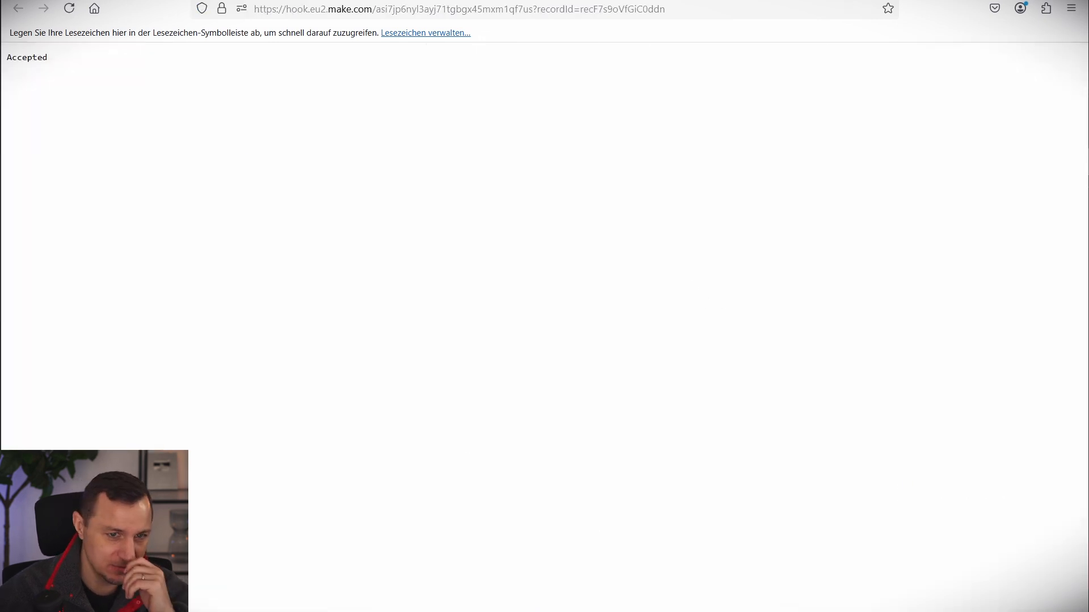
{"action": "key", "text": "ctrl+w"}
{"action": "scroll", "coordinate": [628, 331], "scroll_direction": "down", "scroll_amount": 7}
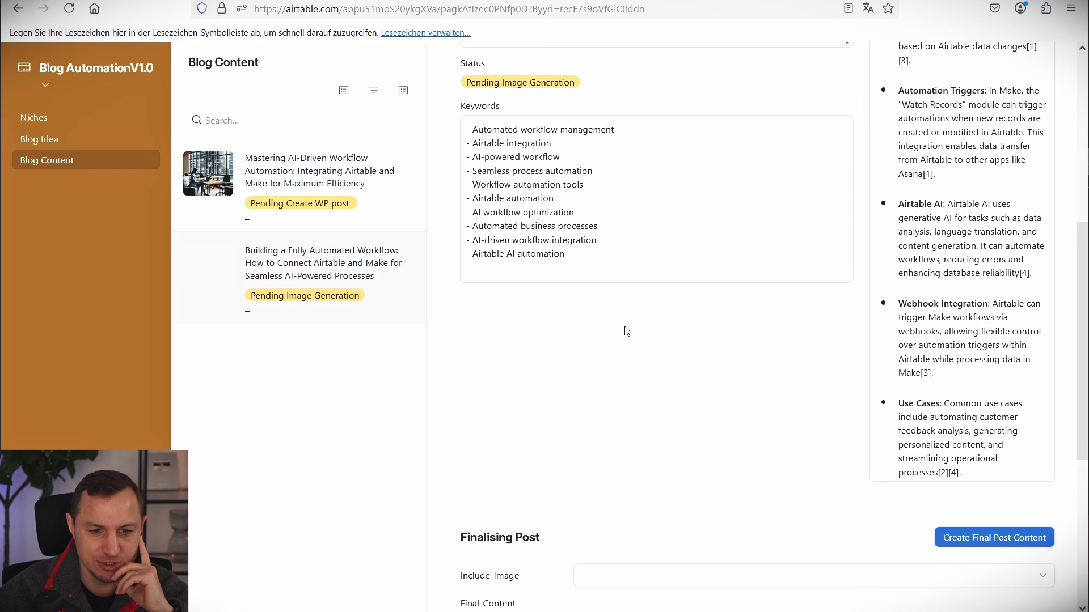
{"action": "scroll", "coordinate": [627, 332], "scroll_direction": "down", "scroll_amount": 3}
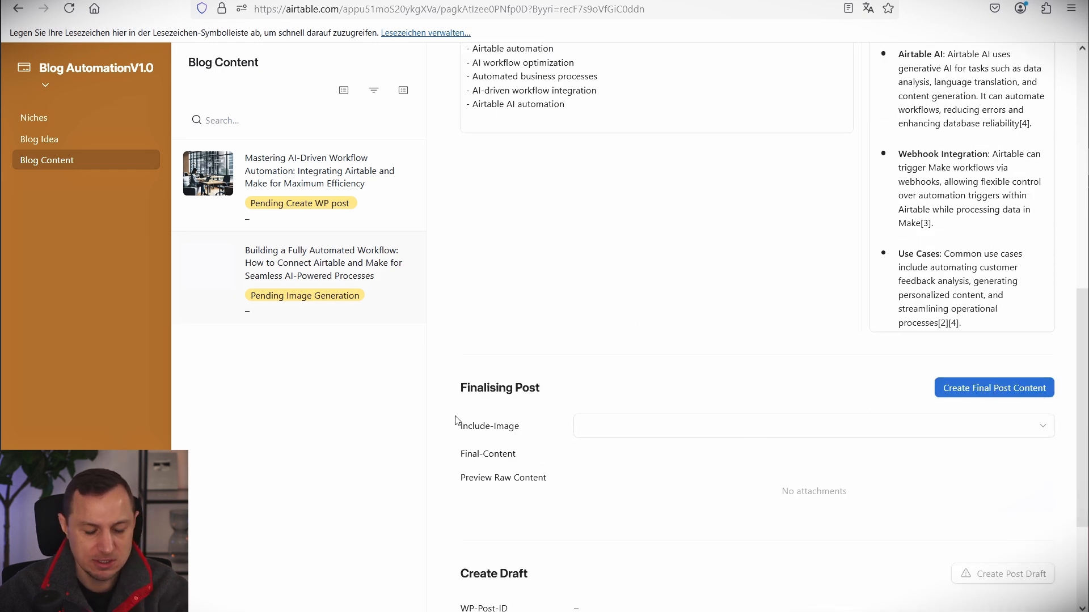
{"action": "mouse_move", "coordinate": [443, 411]}
{"action": "left_mouse_down"}
{"action": "mouse_move", "coordinate": [765, 453]}
{"action": "mouse_move", "coordinate": [1066, 445]}
{"action": "left_mouse_up"}
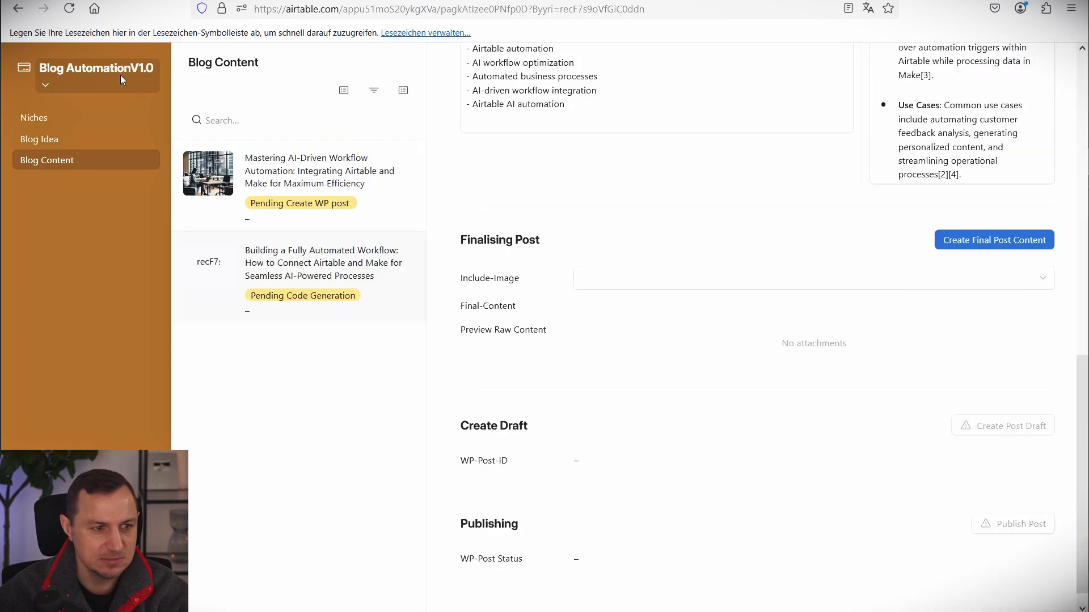
Check progress across the Make scenario and the Airtable automations, data and interface tabs.
{"action": "left_click", "coordinate": [120, 74]}
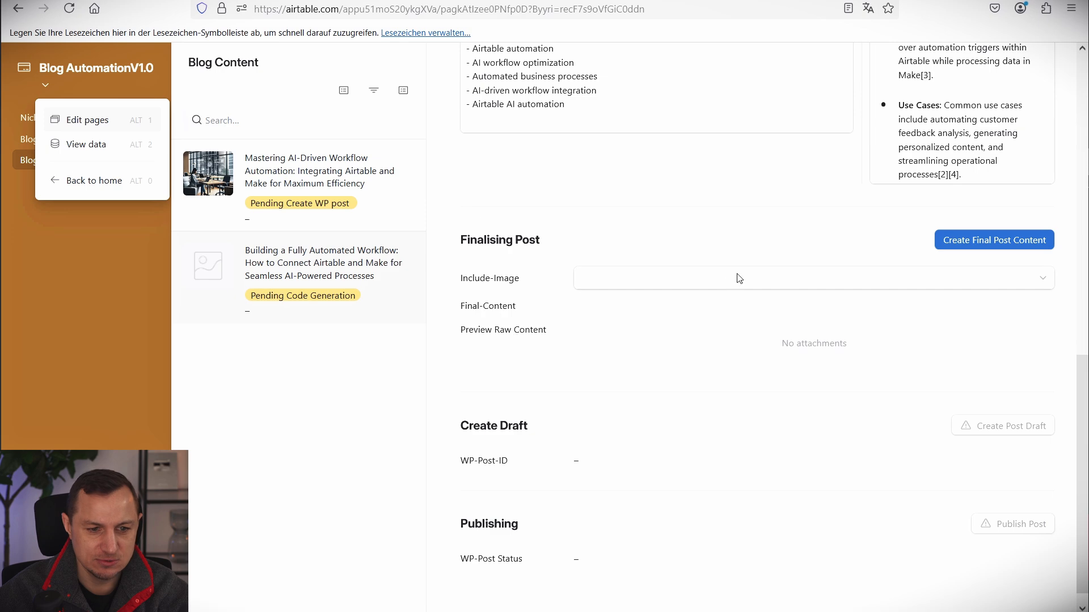
{"action": "left_click", "coordinate": [648, 219]}
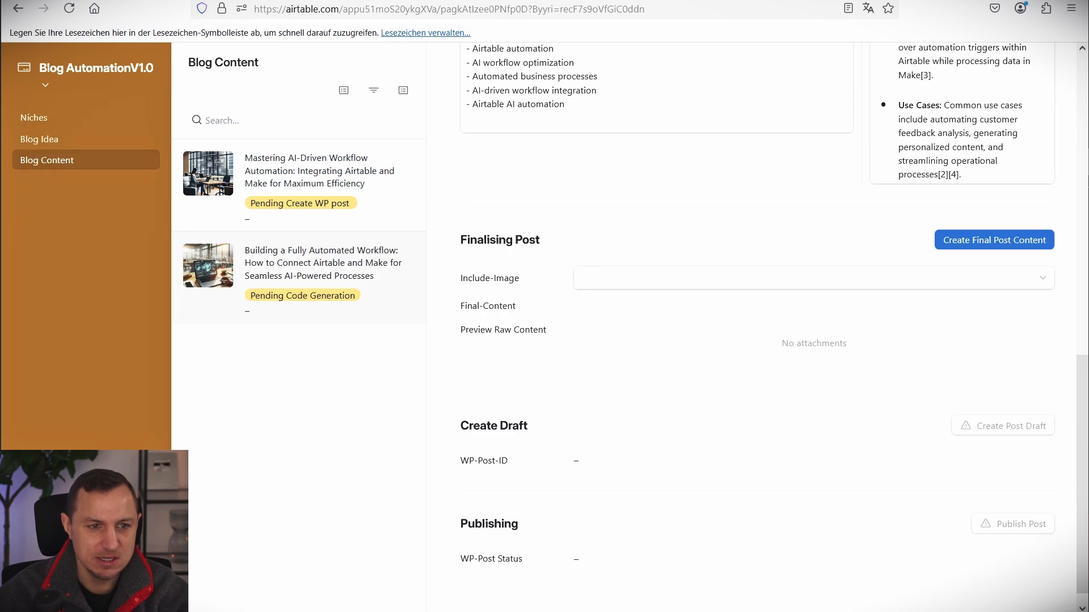
{"action": "left_click", "coordinate": [423, 1]}
{"action": "left_click", "coordinate": [558, 2]}
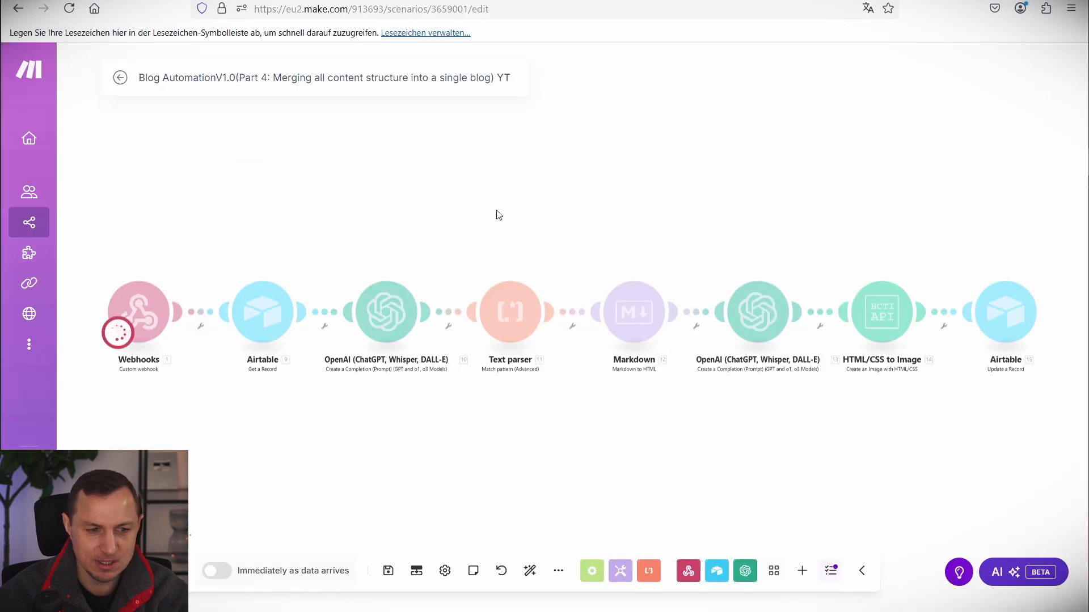
{"action": "left_click_drag", "start_coordinate": [107, 243], "coordinate": [1047, 424]}
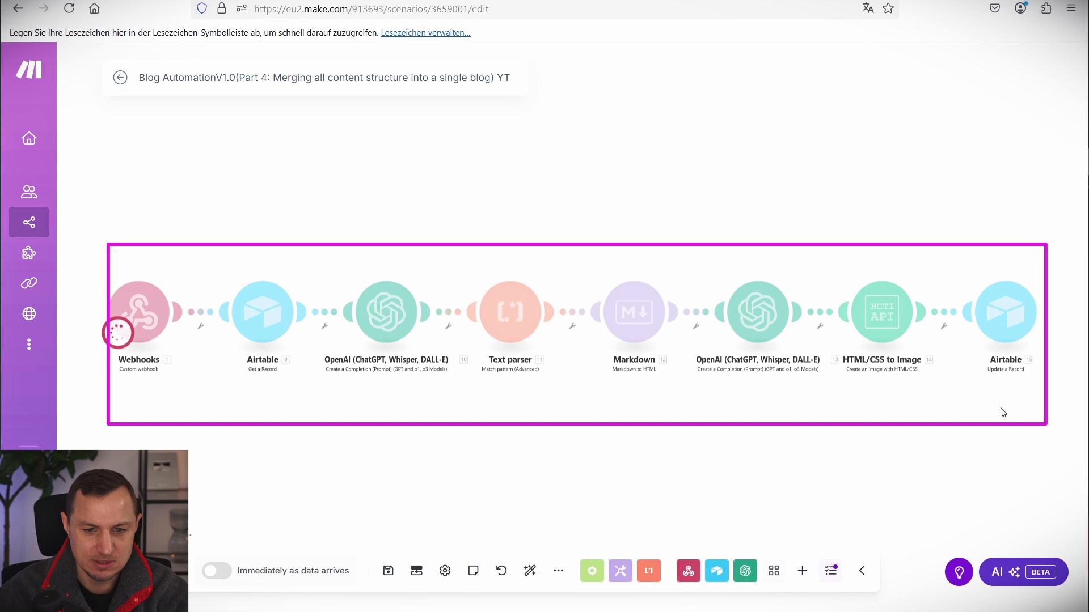
{"action": "key", "text": "Escape"}
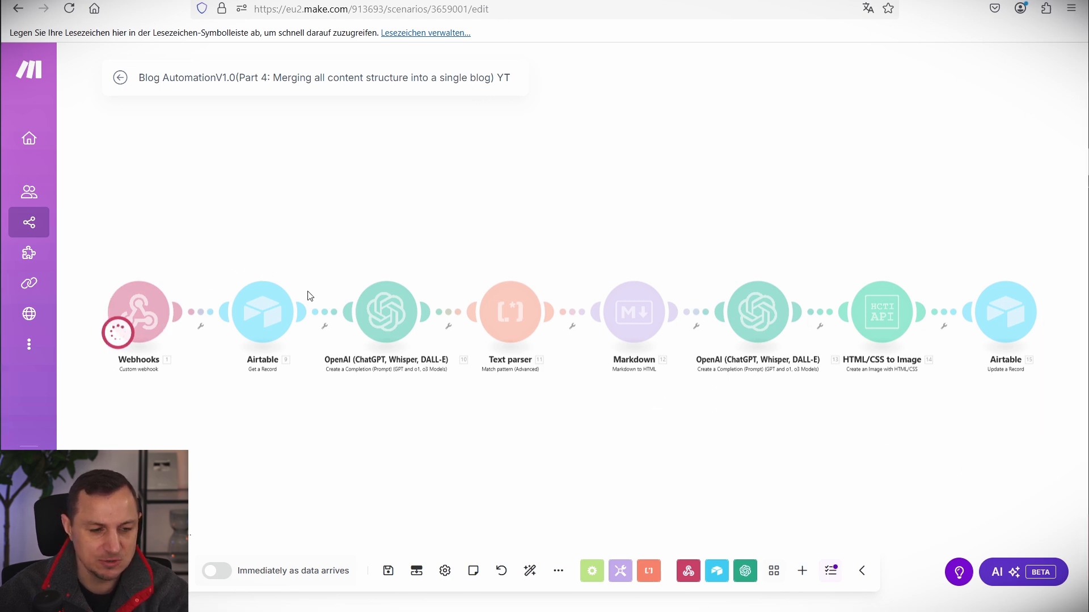
{"action": "left_click", "coordinate": [142, 0]}
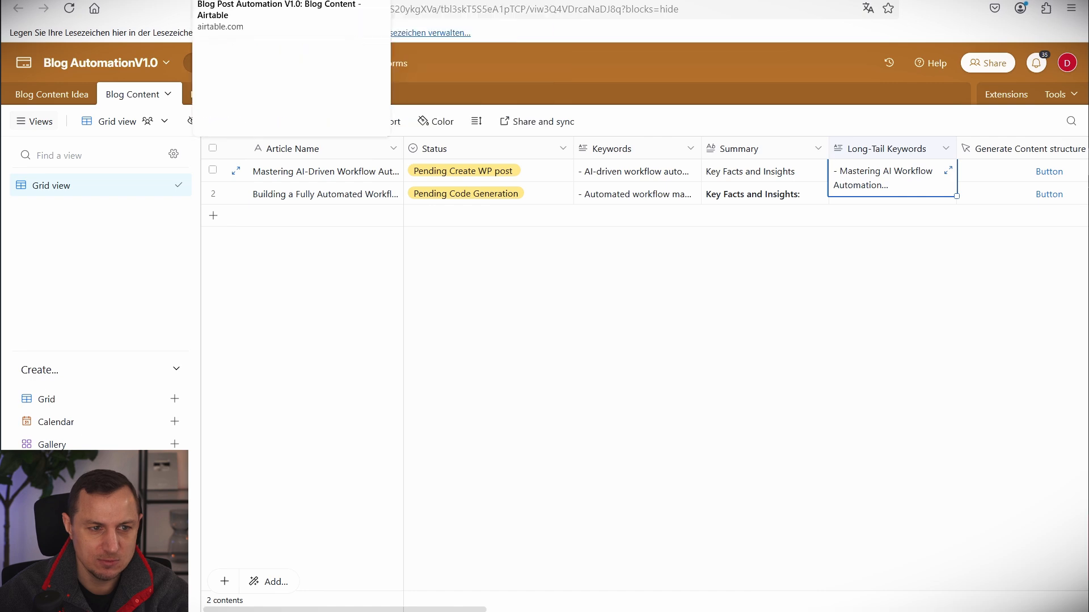
{"action": "left_click", "coordinate": [243, 0]}
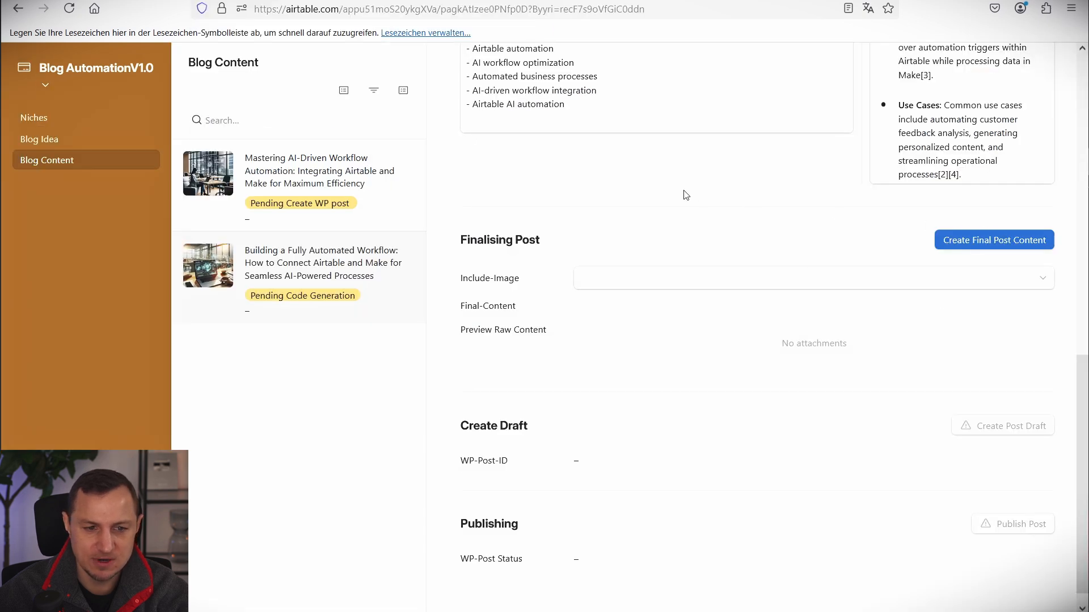
{"action": "left_click", "coordinate": [527, 0]}
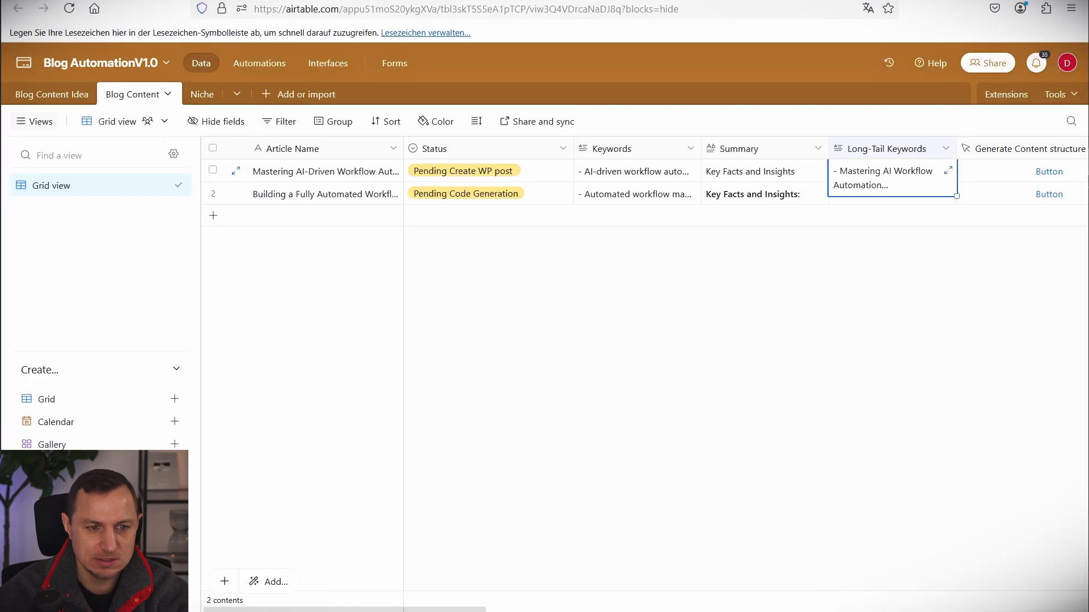
{"action": "left_click", "coordinate": [119, 0]}
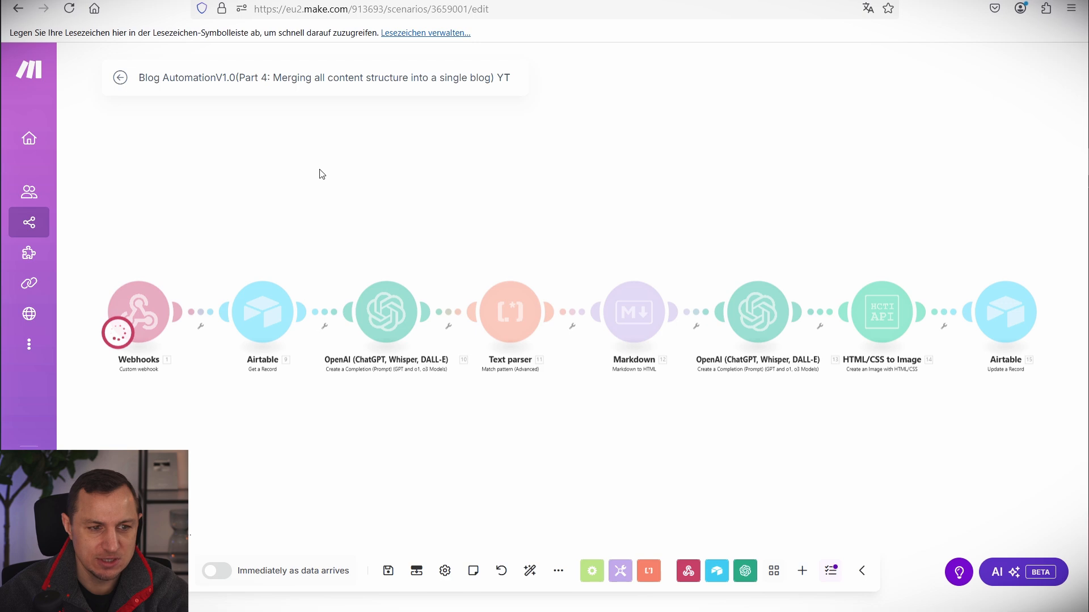
{"action": "left_click", "coordinate": [244, 0]}
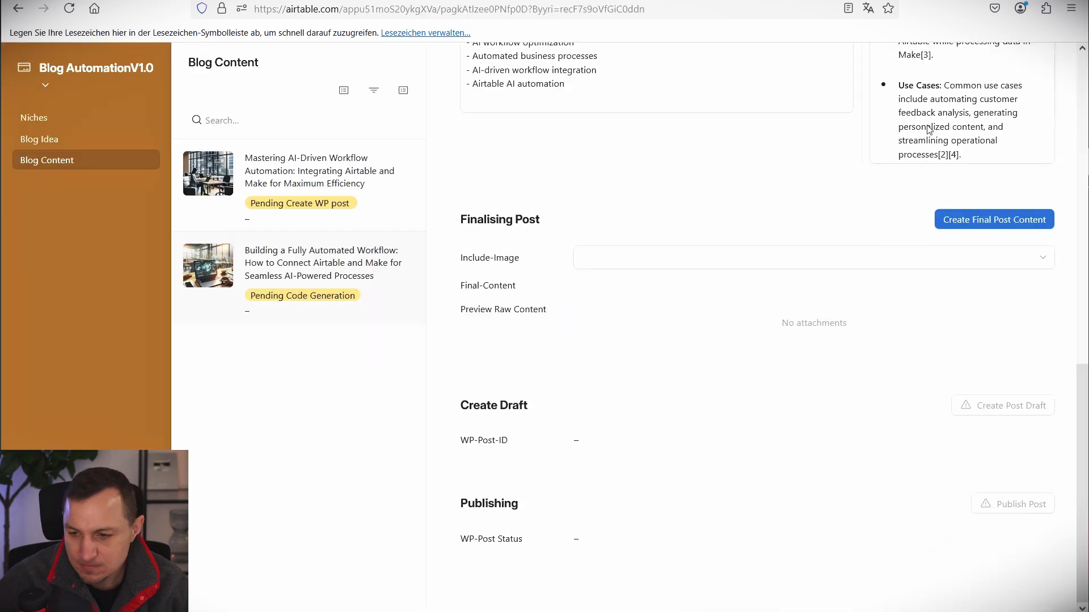
Generate the final post content for the automated-workflow record, then check the Make run.
{"action": "left_click", "coordinate": [964, 221]}
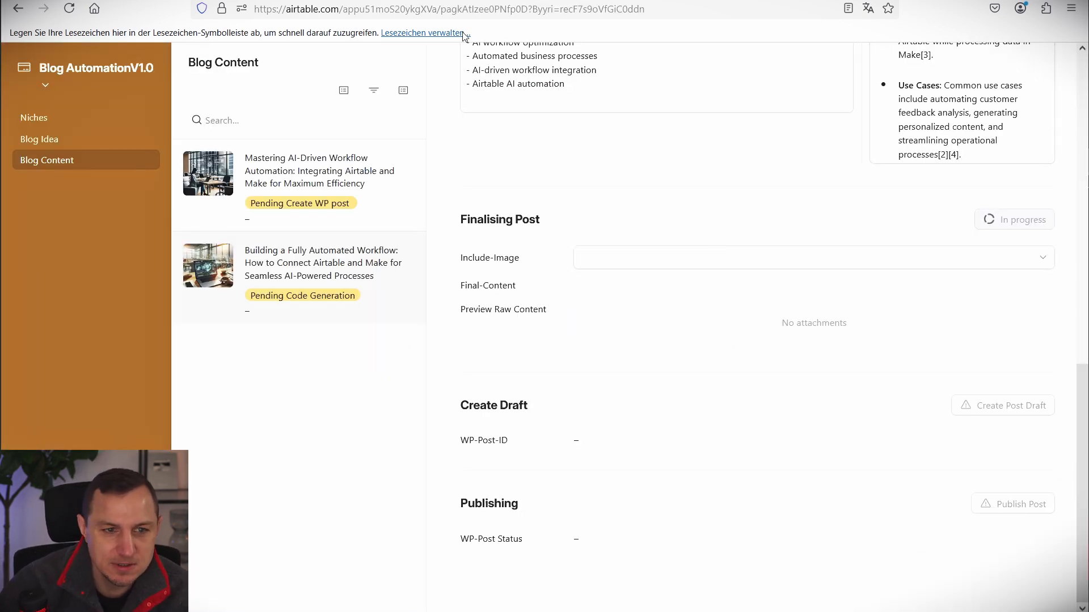
{"action": "left_click", "coordinate": [119, 0]}
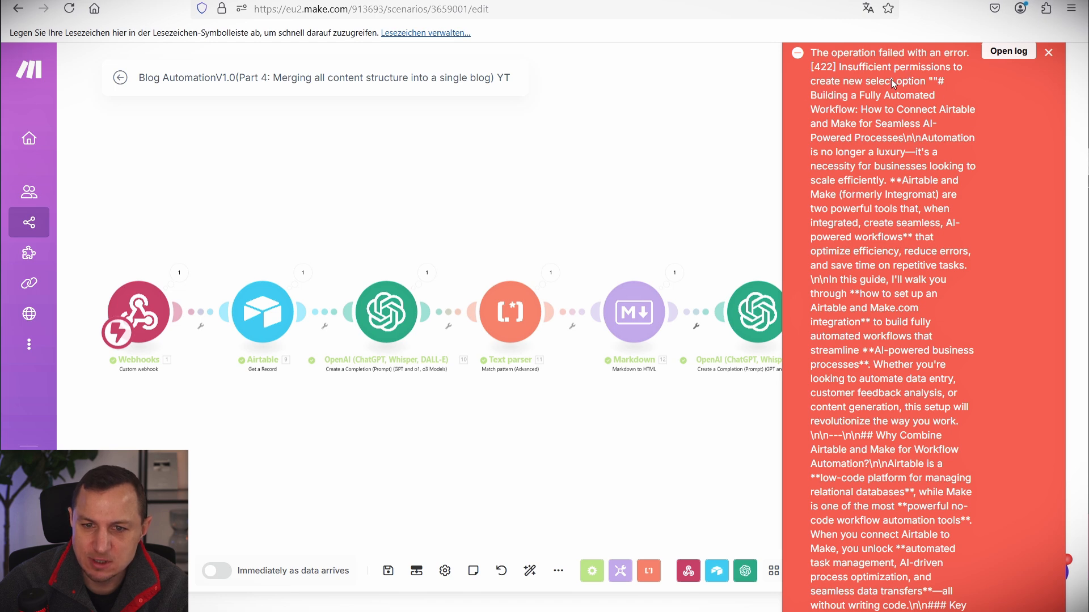
Read the 422 insufficient-permissions error on the Airtable update, then dismiss it.
{"action": "left_click_drag", "start_coordinate": [823, 96], "coordinate": [930, 421]}
{"action": "left_click", "coordinate": [720, 212]}
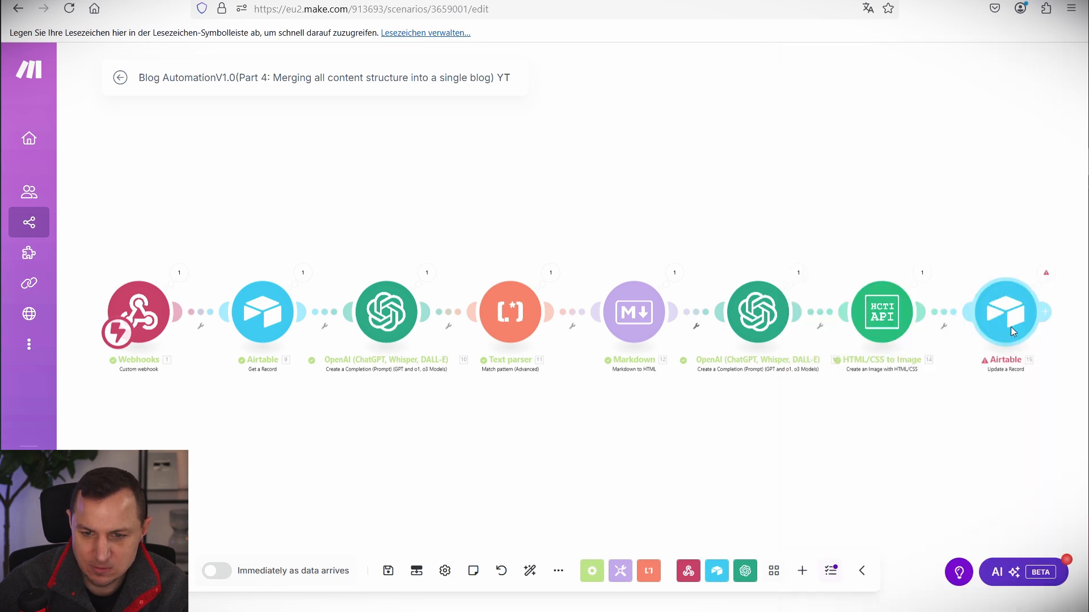
{"action": "left_click_drag", "start_coordinate": [1007, 227], "coordinate": [795, 152]}
{"action": "left_click", "coordinate": [812, 230]}
In Update a Record, move the 11. Value mapping from Include-Image to Final-Content.
{"action": "left_click", "coordinate": [775, 266]}
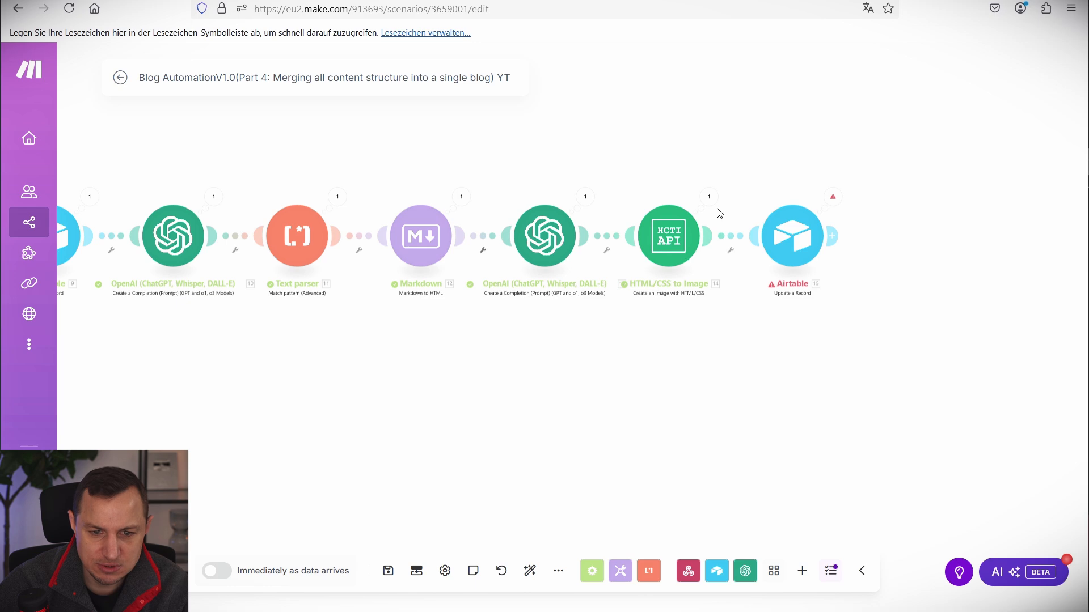
{"action": "left_click", "coordinate": [708, 196]}
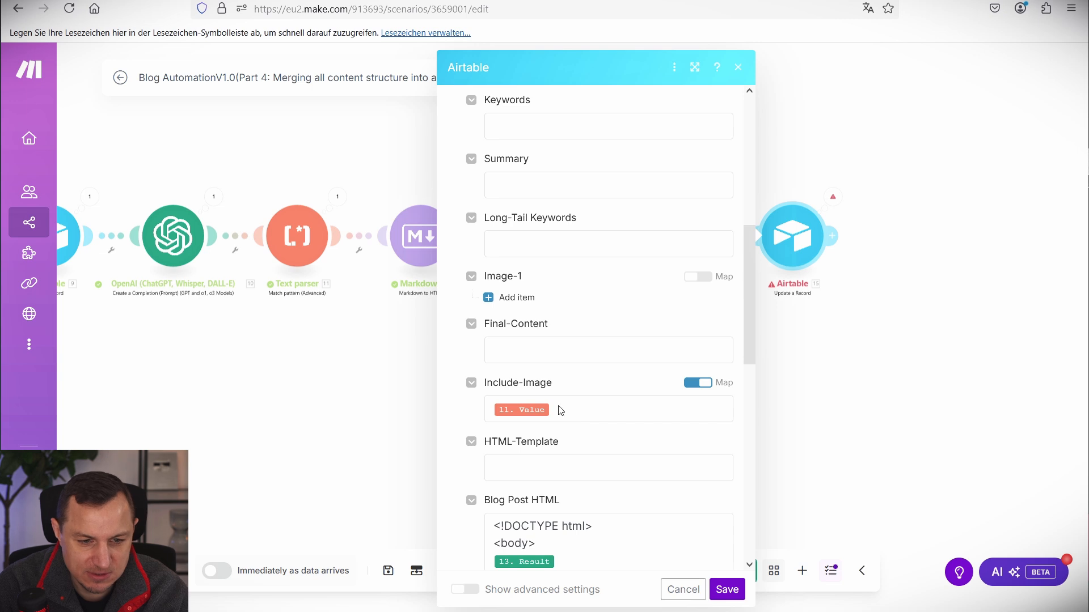
{"action": "left_click", "coordinate": [558, 413]}
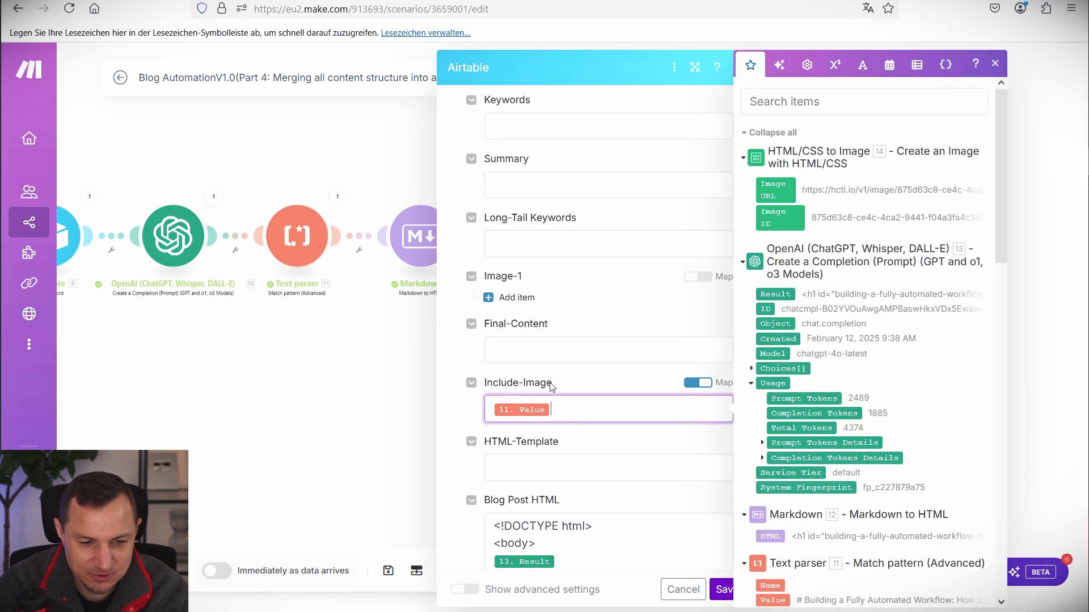
{"action": "left_click", "coordinate": [537, 359]}
{"action": "scroll", "coordinate": [772, 503], "scroll_direction": "down", "scroll_amount": 2}
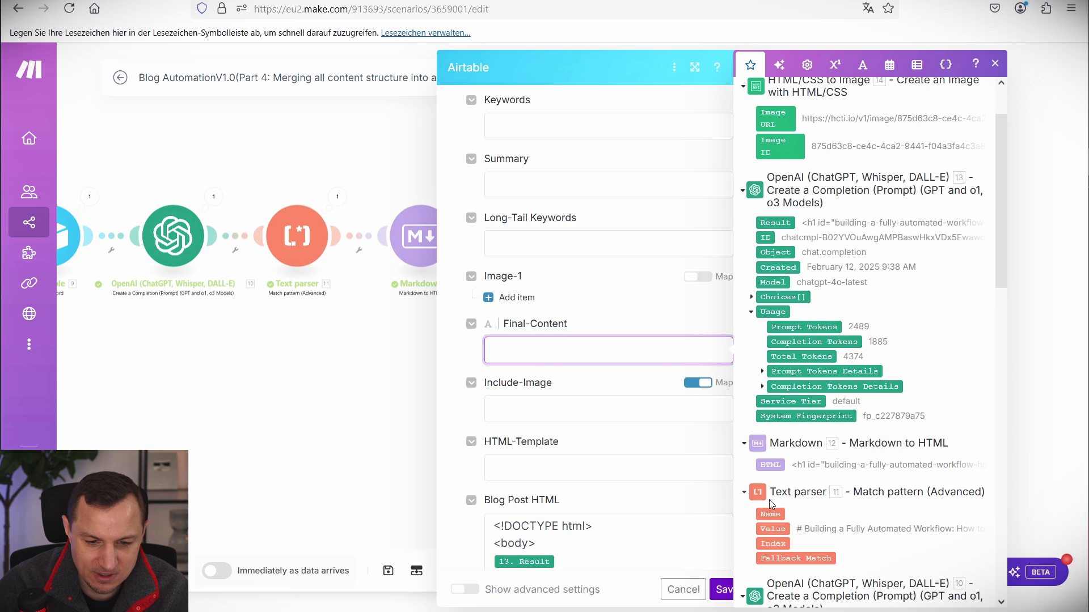
{"action": "left_click", "coordinate": [772, 529]}
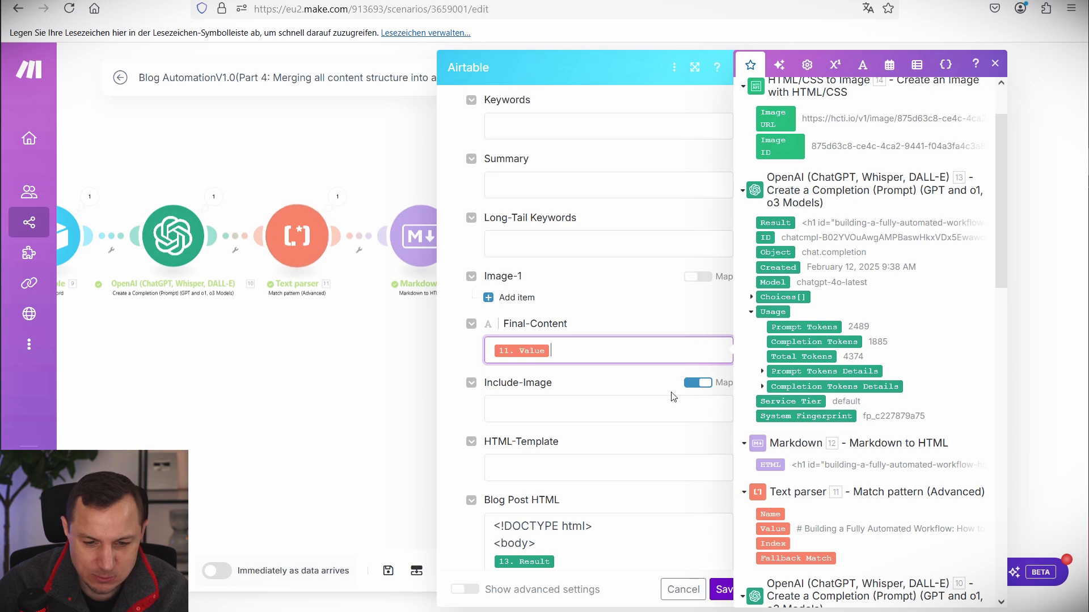
{"action": "left_click", "coordinate": [694, 595]}
{"action": "right_click", "coordinate": [793, 239]}
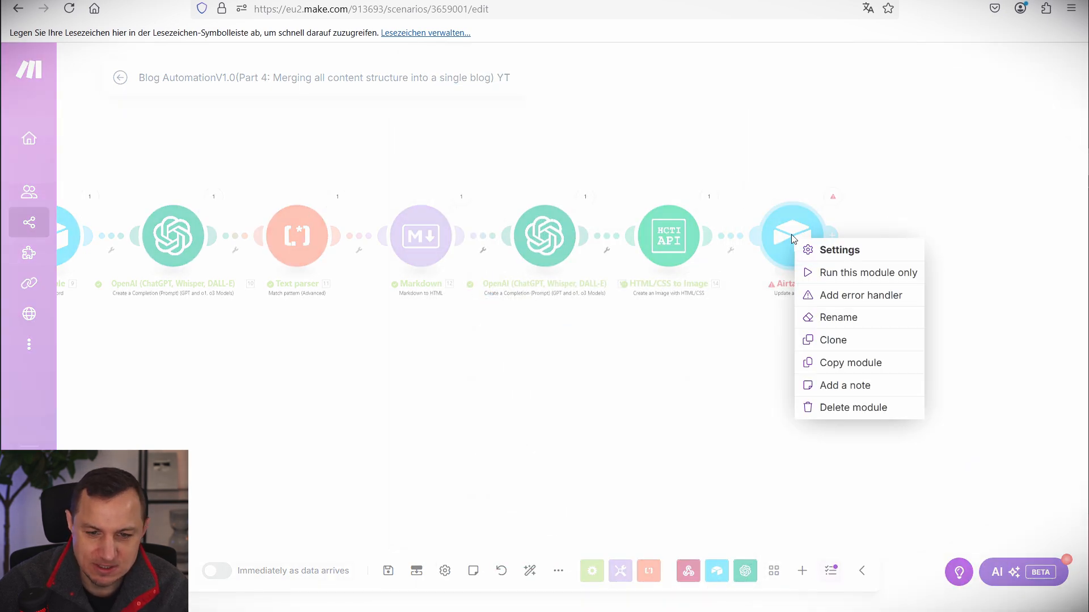
{"action": "left_click", "coordinate": [666, 359]}
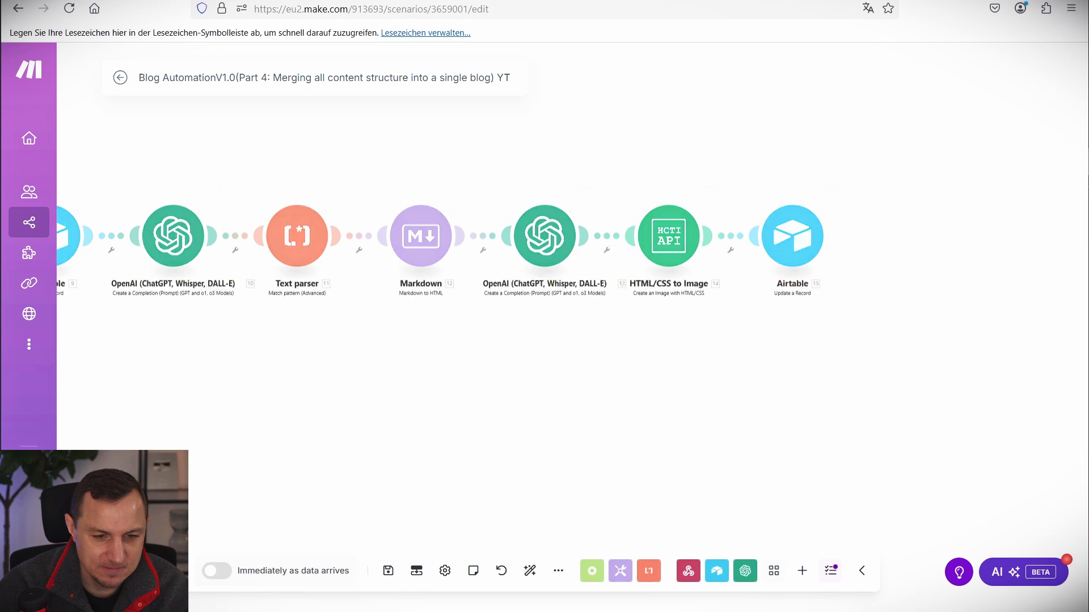
Check the Airtable record's progress, return to the Make run, and open a new tab.
{"action": "key", "text": "ctrl+Tab"}
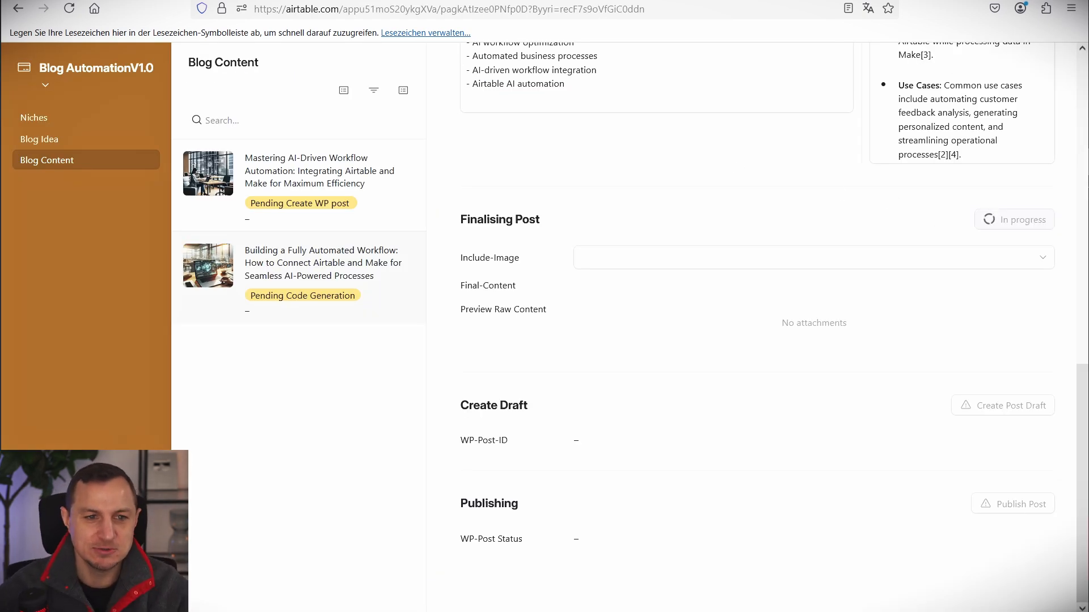
{"action": "key", "text": "ctrl+Tab"}
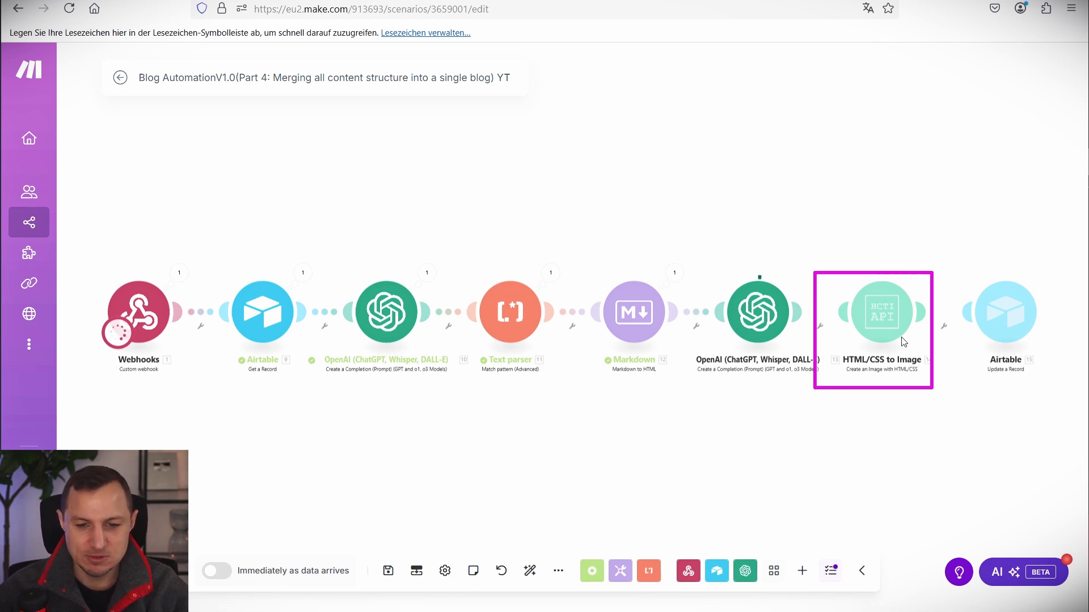
{"action": "key", "text": "ctrl+t"}
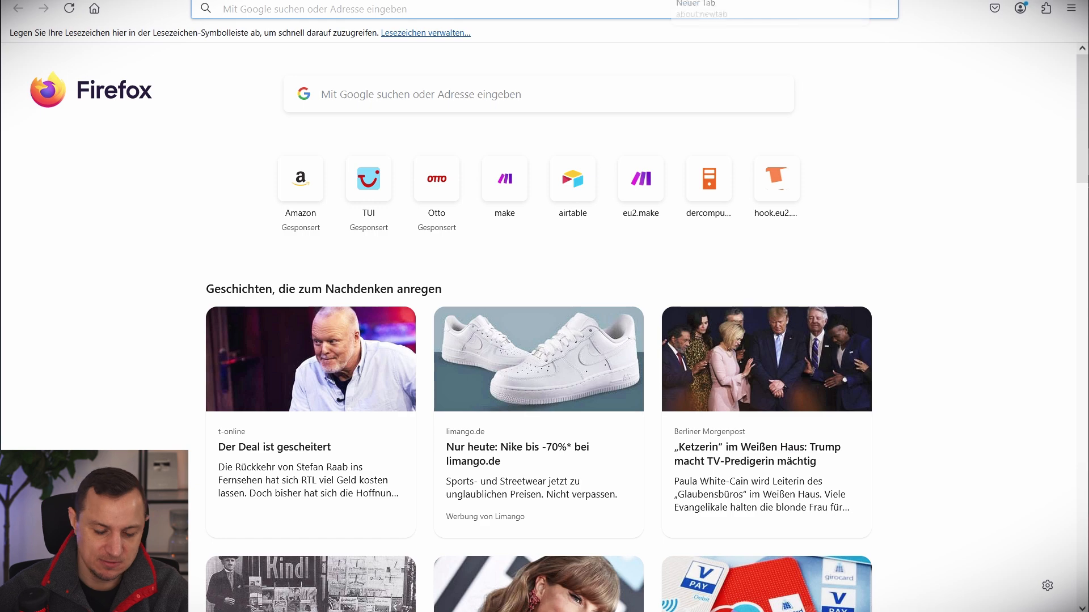
Search 'hcti api' and open the HTML/CSS to Image API documentation on hcti.io.
{"action": "type", "text": "hcti api"}
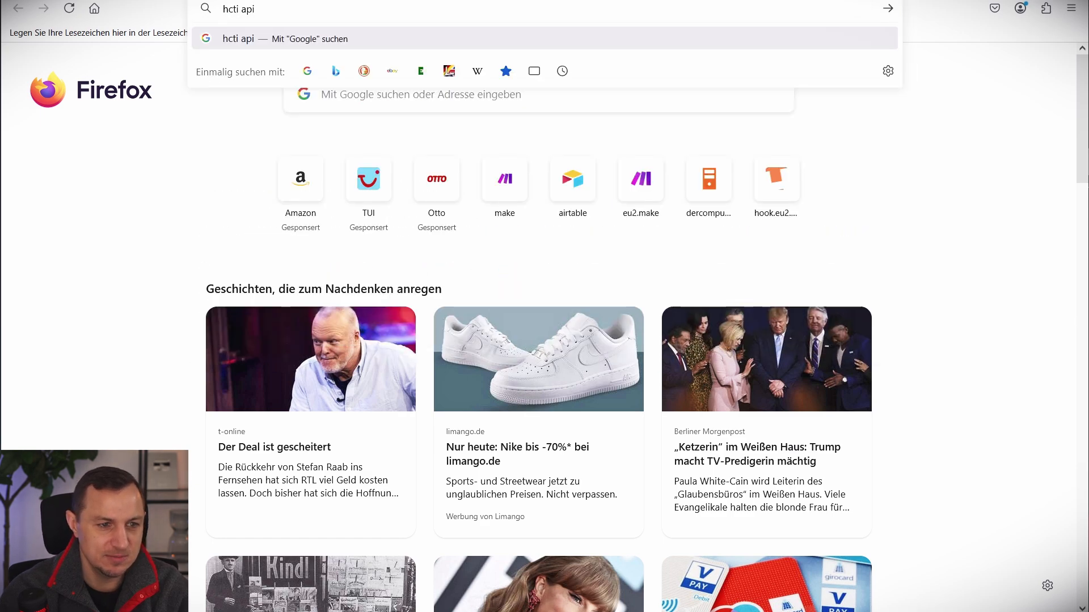
{"action": "key", "text": "Return"}
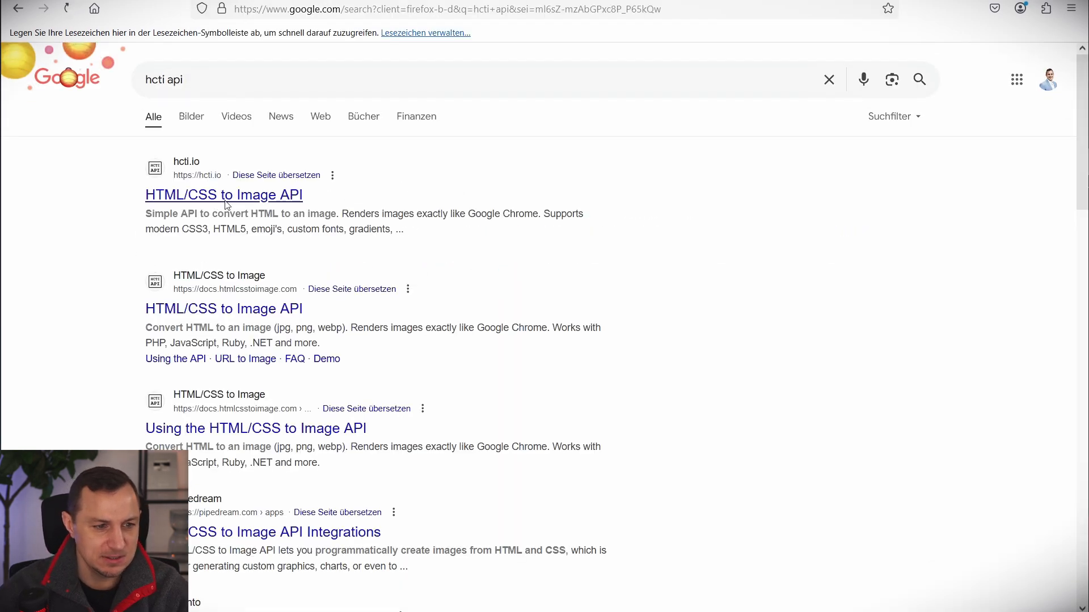
{"action": "left_click", "coordinate": [227, 199]}
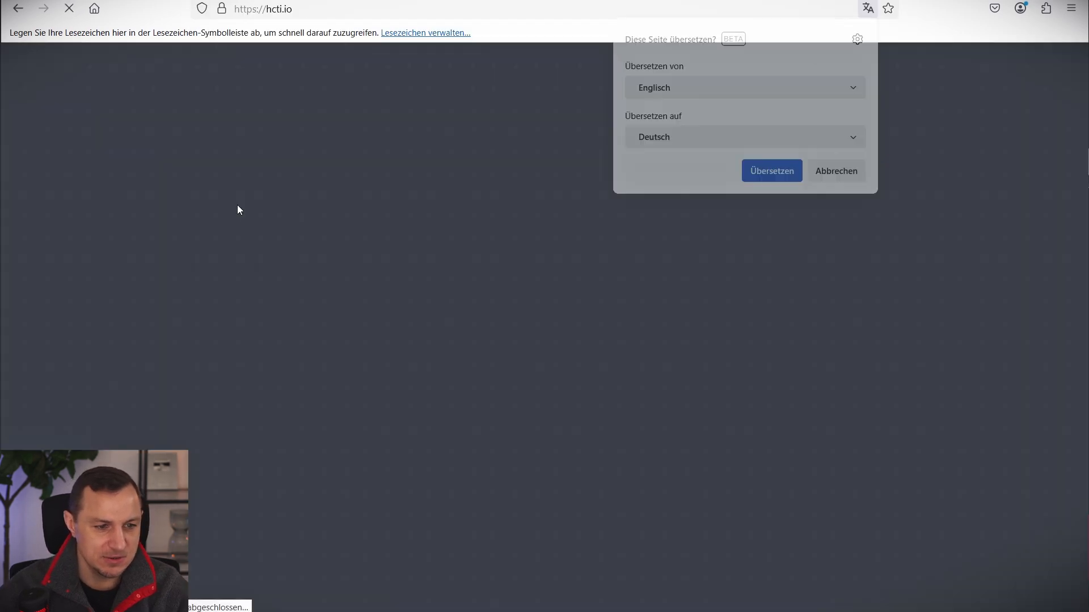
{"action": "left_click", "coordinate": [836, 196]}
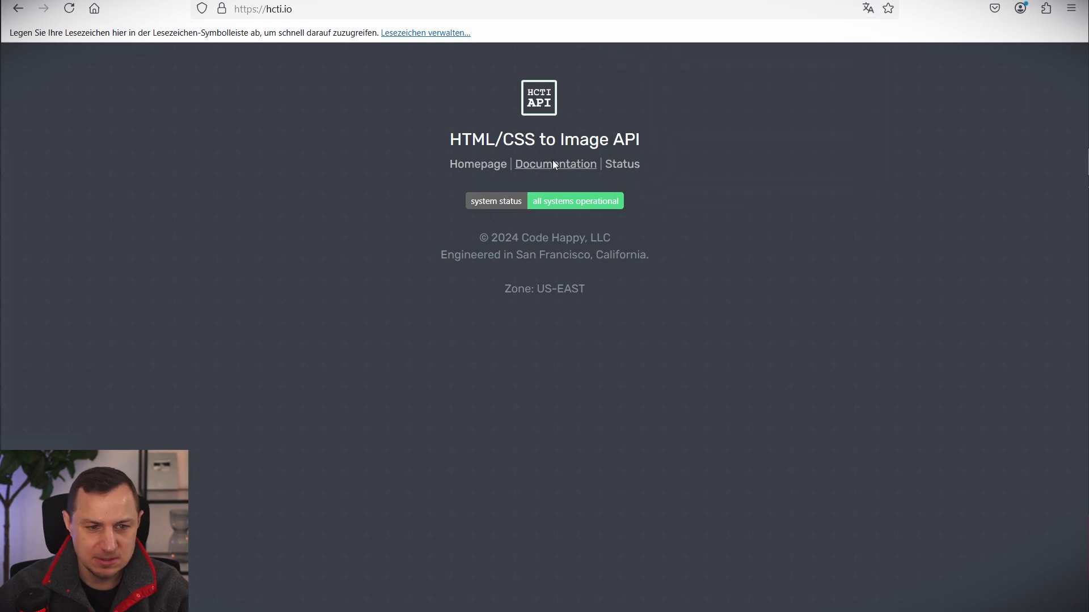
{"action": "left_click", "coordinate": [555, 164]}
{"action": "left_click", "coordinate": [849, 172]}
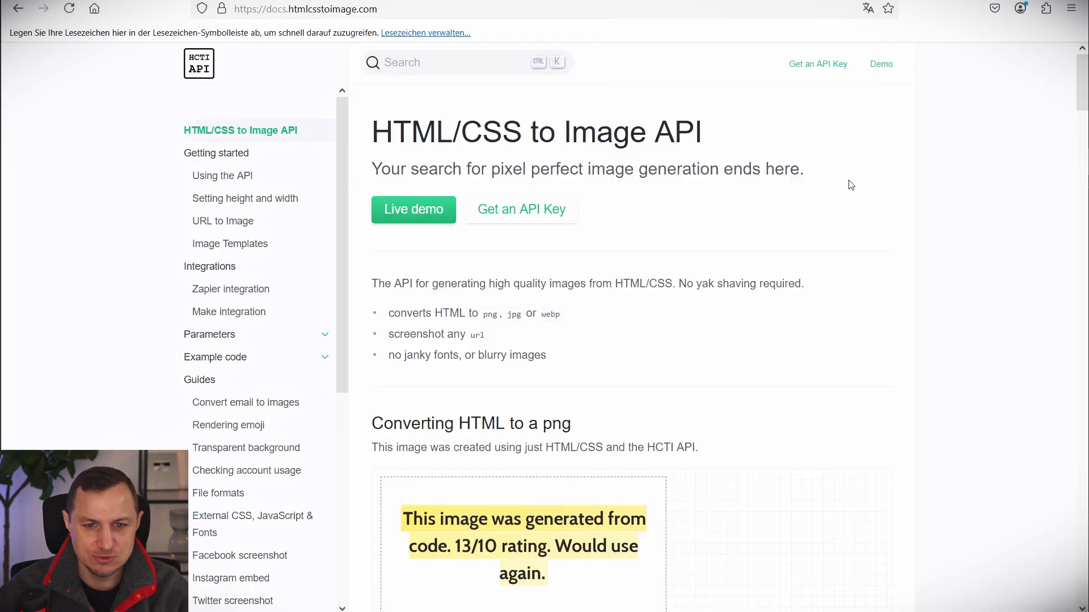
Look over the API documentation page, then return to the Make scenario.
{"action": "left_click_drag", "start_coordinate": [380, 136], "coordinate": [751, 138]}
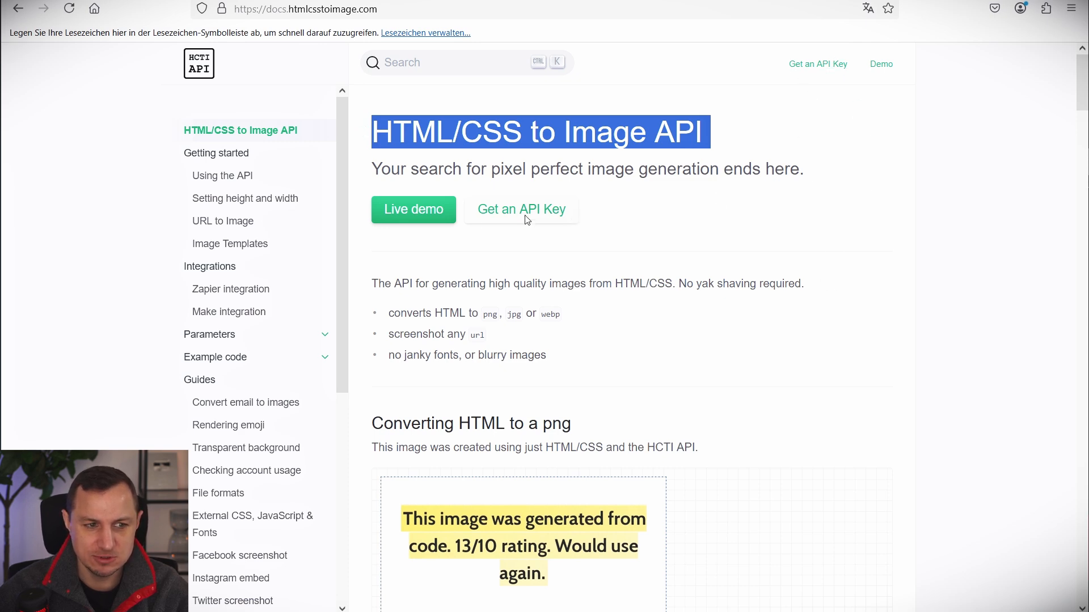
{"action": "scroll", "coordinate": [527, 220], "scroll_direction": "down", "scroll_amount": 4}
{"action": "scroll", "coordinate": [282, 296], "scroll_direction": "up", "scroll_amount": 4}
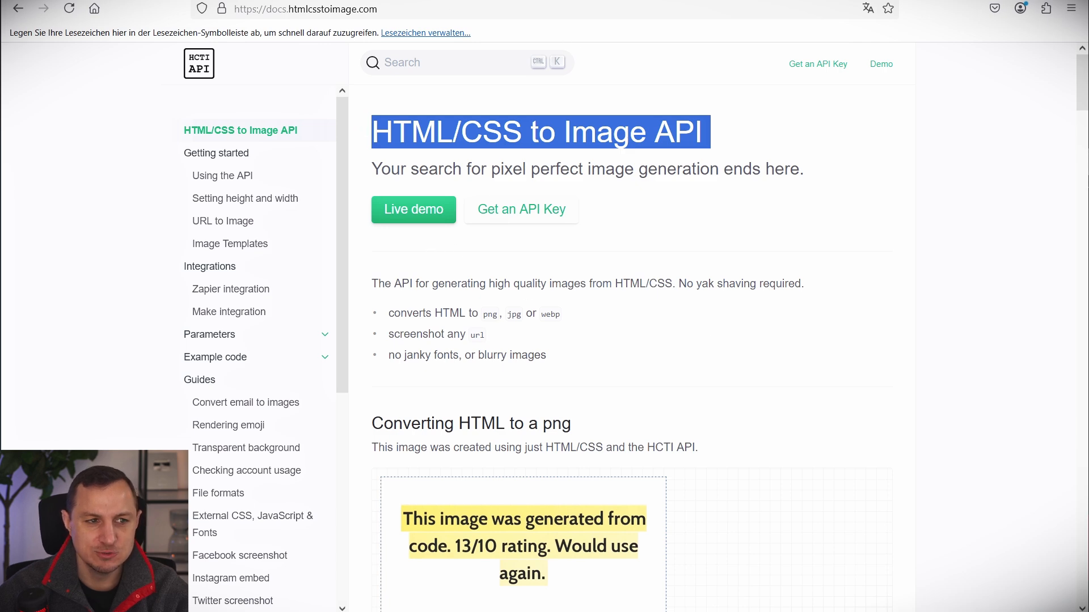
{"action": "left_click", "coordinate": [91, 0]}
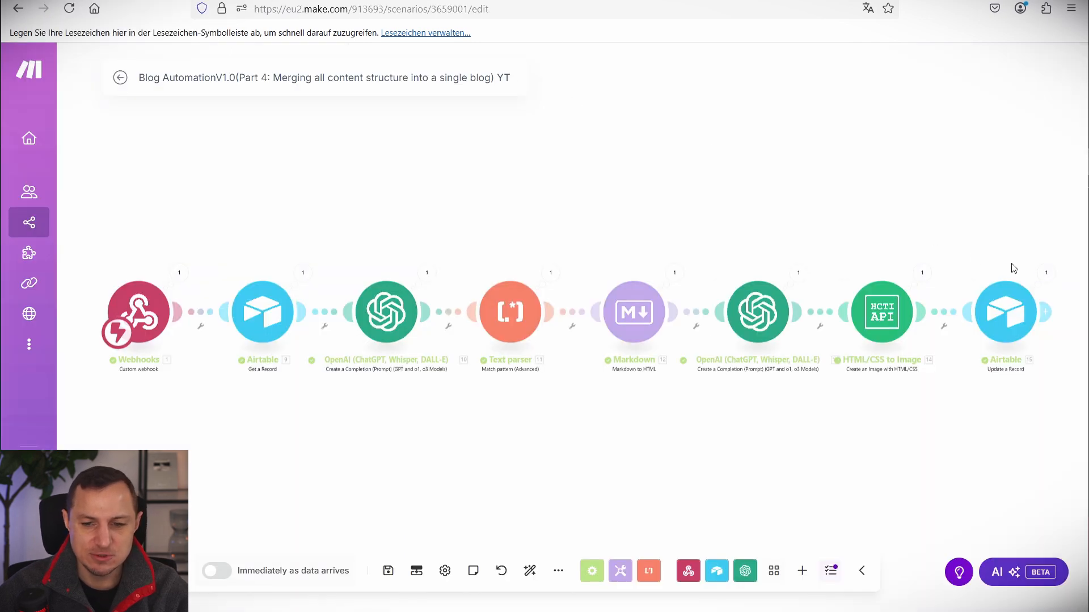
Read the record's generated Final-Content and enlarge the Preview Raw Content image, then return to Make.
{"action": "left_click", "coordinate": [255, 0]}
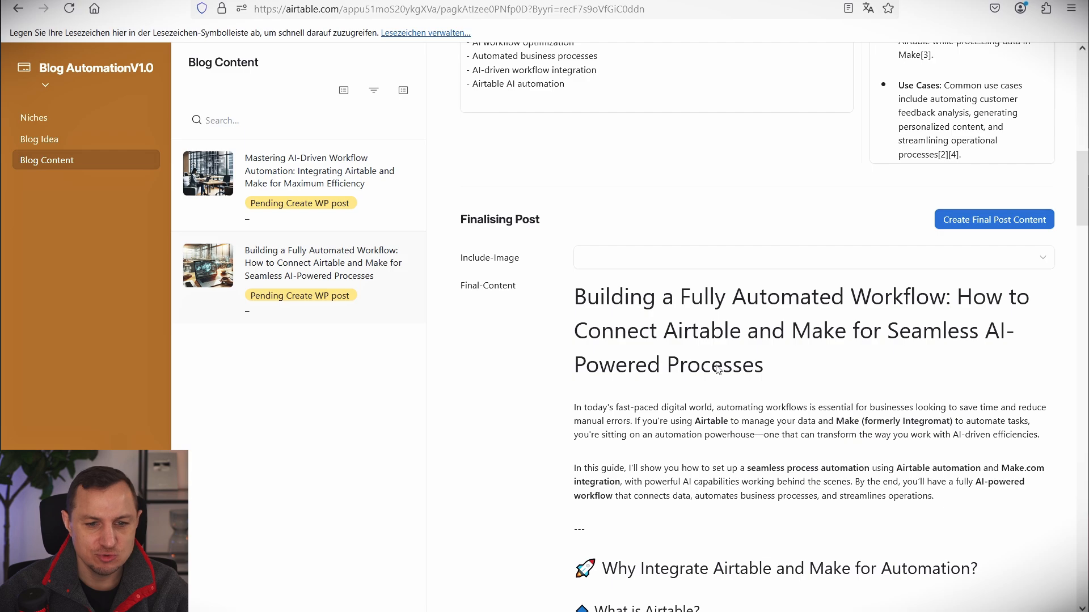
{"action": "scroll", "coordinate": [717, 369], "scroll_direction": "down", "scroll_amount": 8}
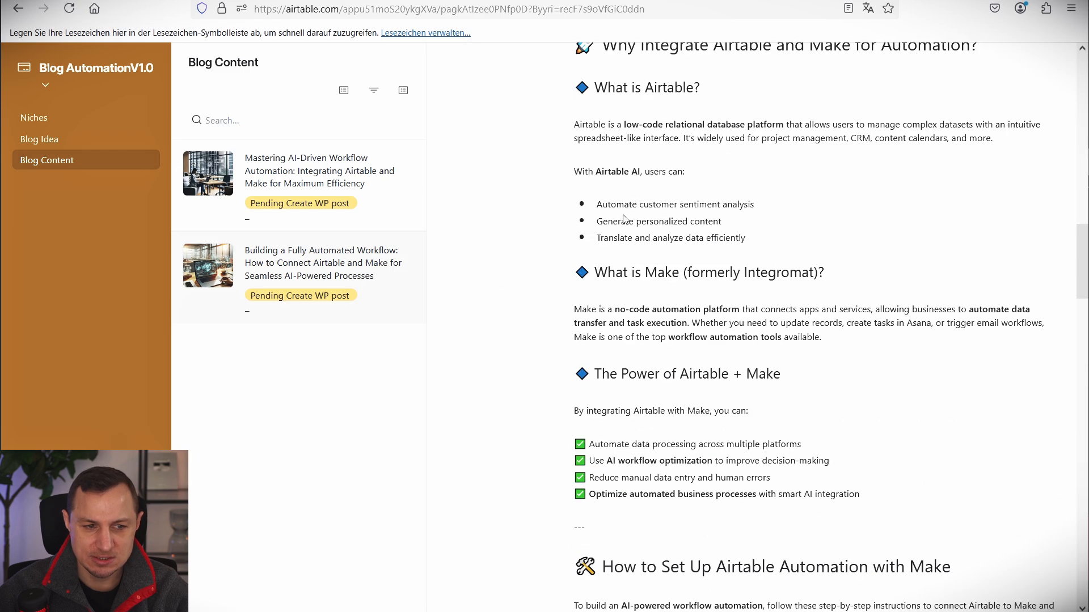
{"action": "scroll", "coordinate": [624, 218], "scroll_direction": "down", "scroll_amount": 18}
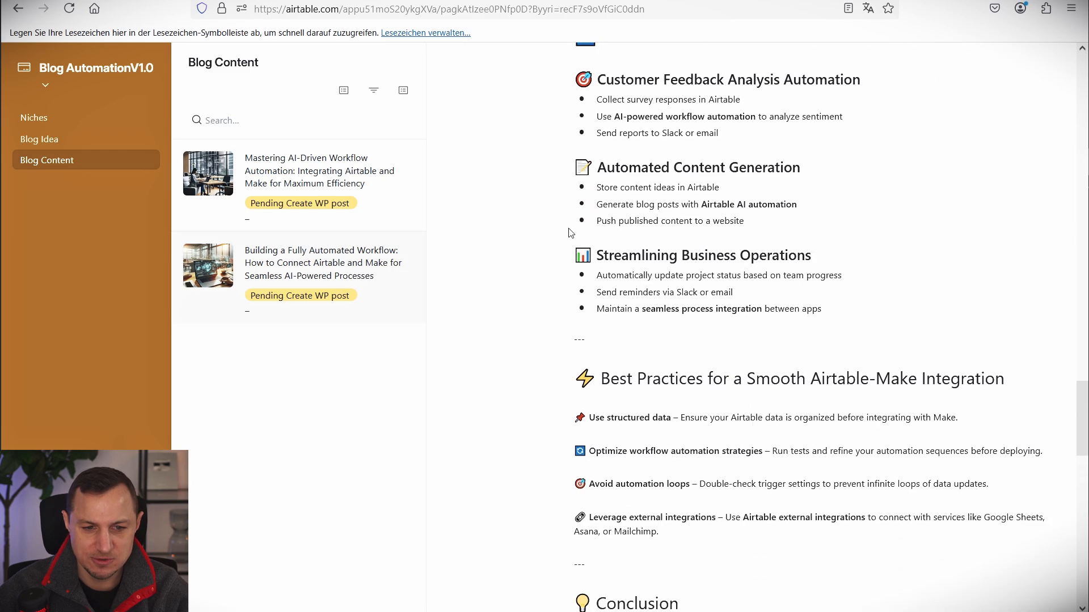
{"action": "scroll", "coordinate": [570, 233], "scroll_direction": "down", "scroll_amount": 15}
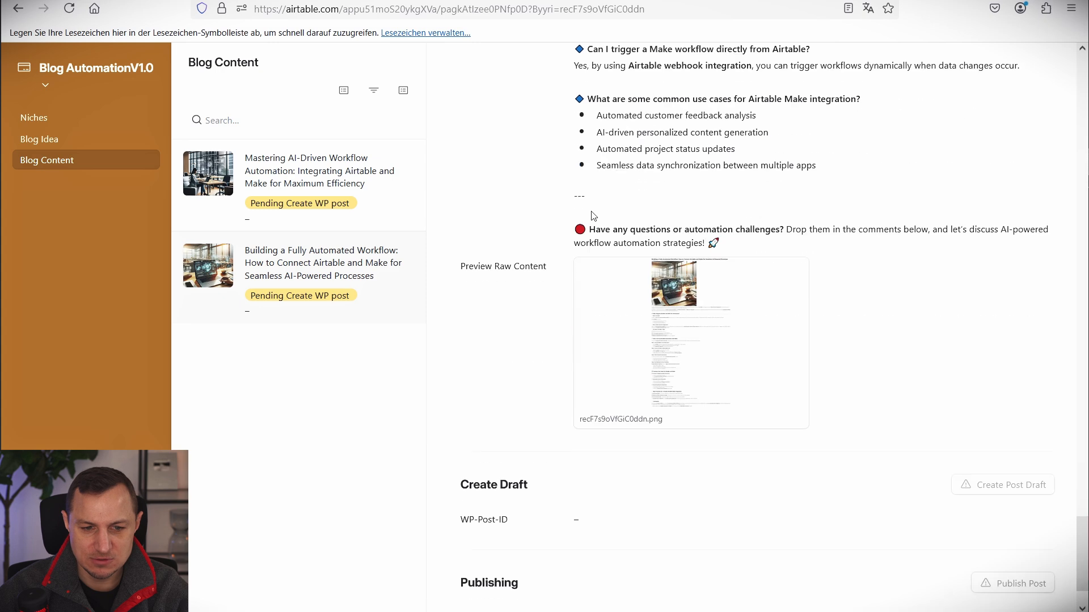
{"action": "left_click", "coordinate": [691, 321]}
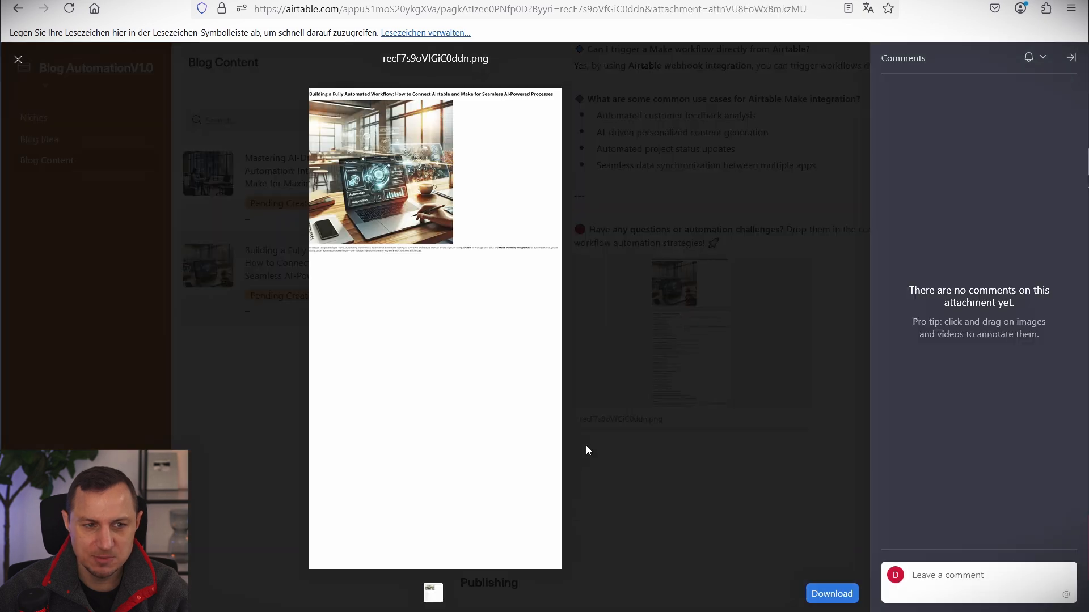
{"action": "left_click", "coordinate": [693, 447]}
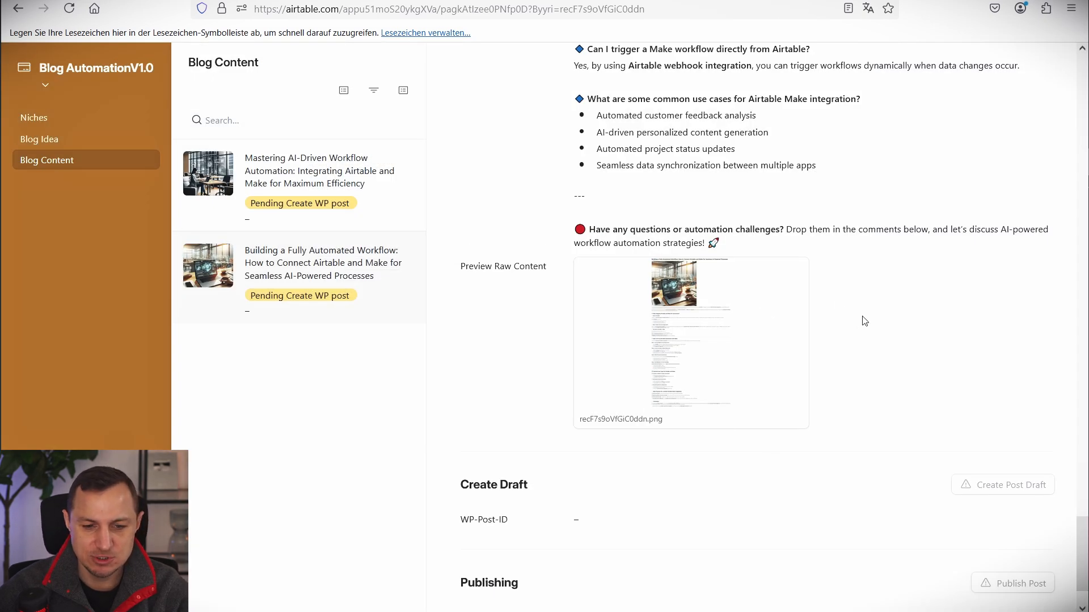
{"action": "scroll", "coordinate": [873, 334], "scroll_direction": "down", "scroll_amount": 1}
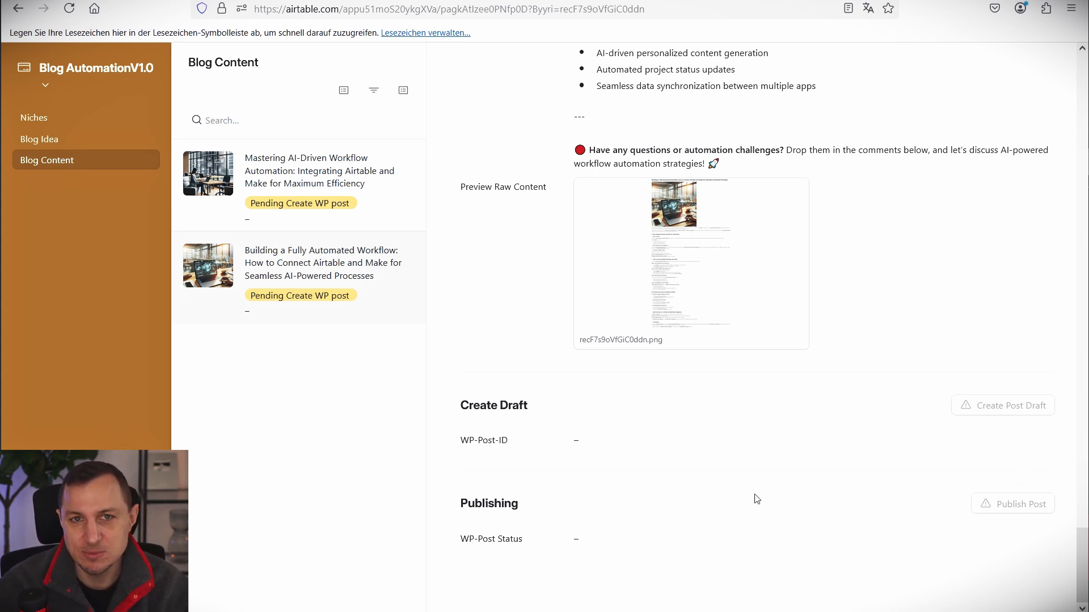
{"action": "left_click", "coordinate": [163, 0]}
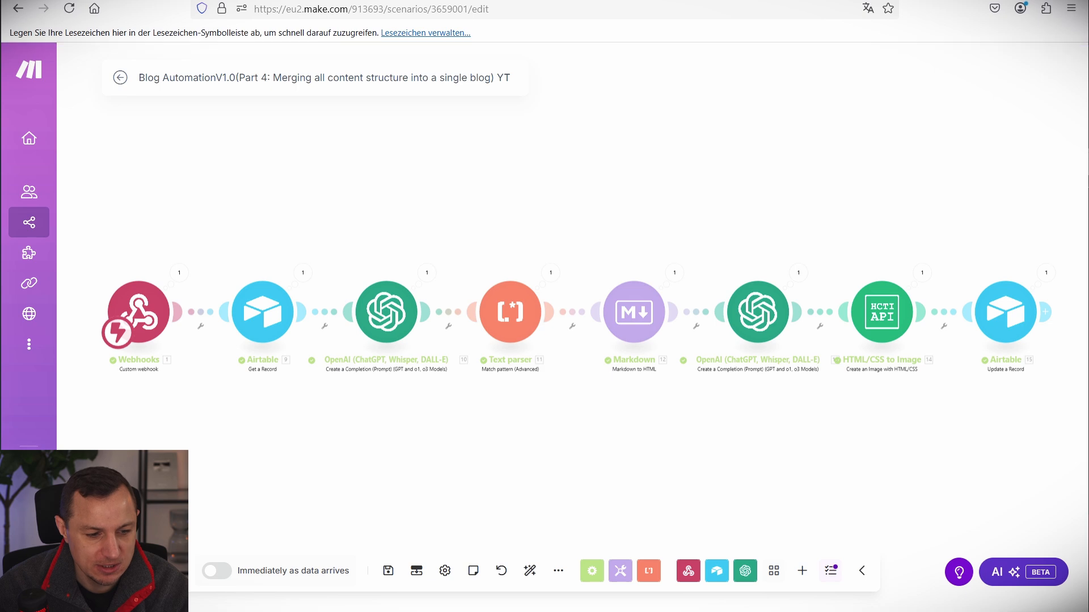
Save the Part 4 scenario scheduled to run immediately, and go back to all scenarios.
{"action": "left_click", "coordinate": [388, 571]}
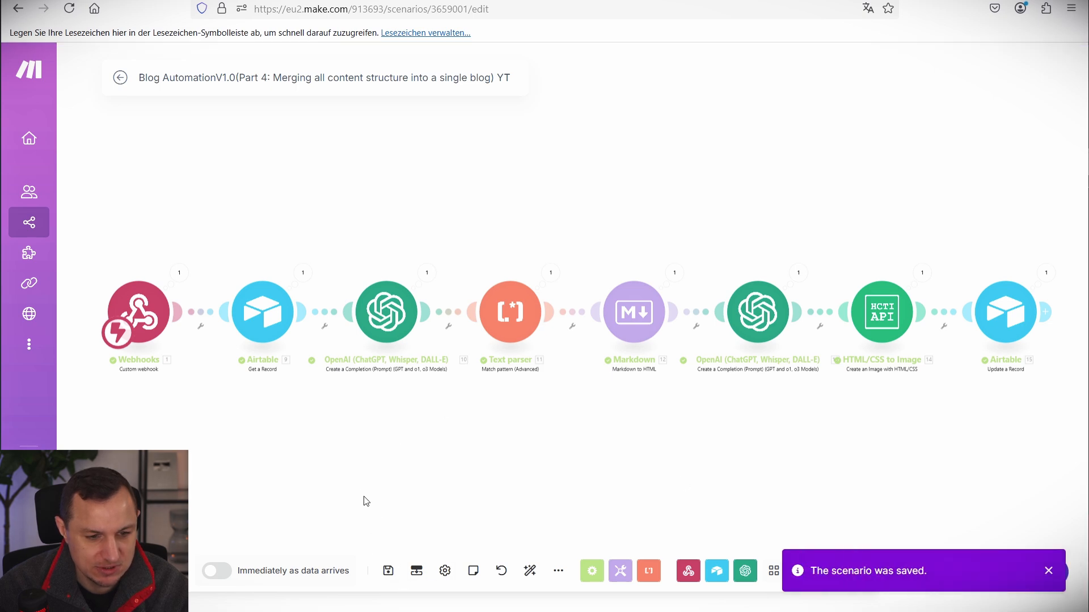
{"action": "left_click", "coordinate": [220, 574]}
{"action": "left_click", "coordinate": [430, 385]}
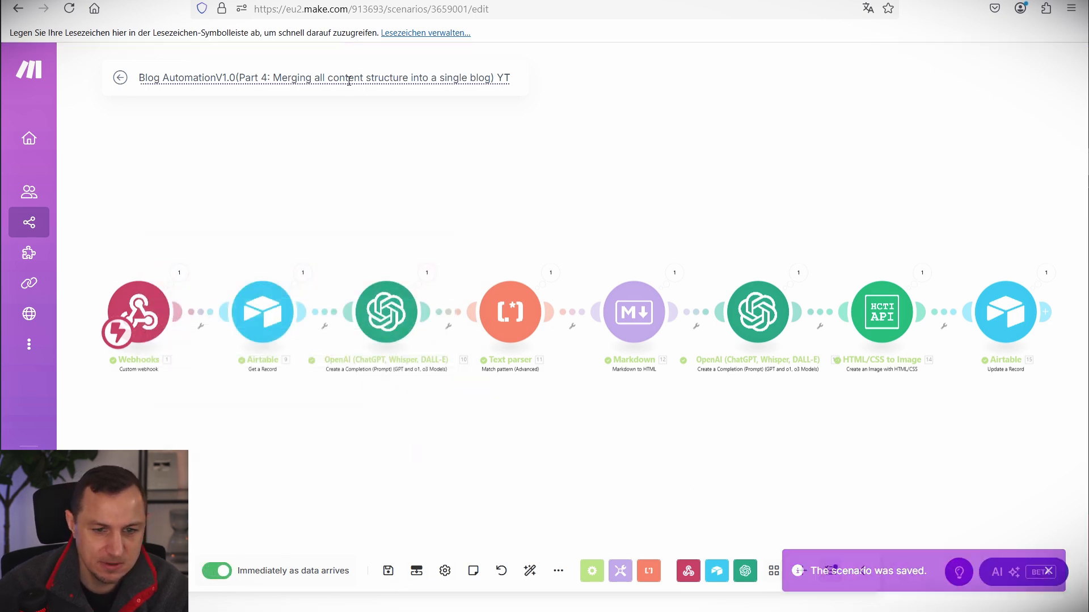
{"action": "left_click", "coordinate": [115, 82]}
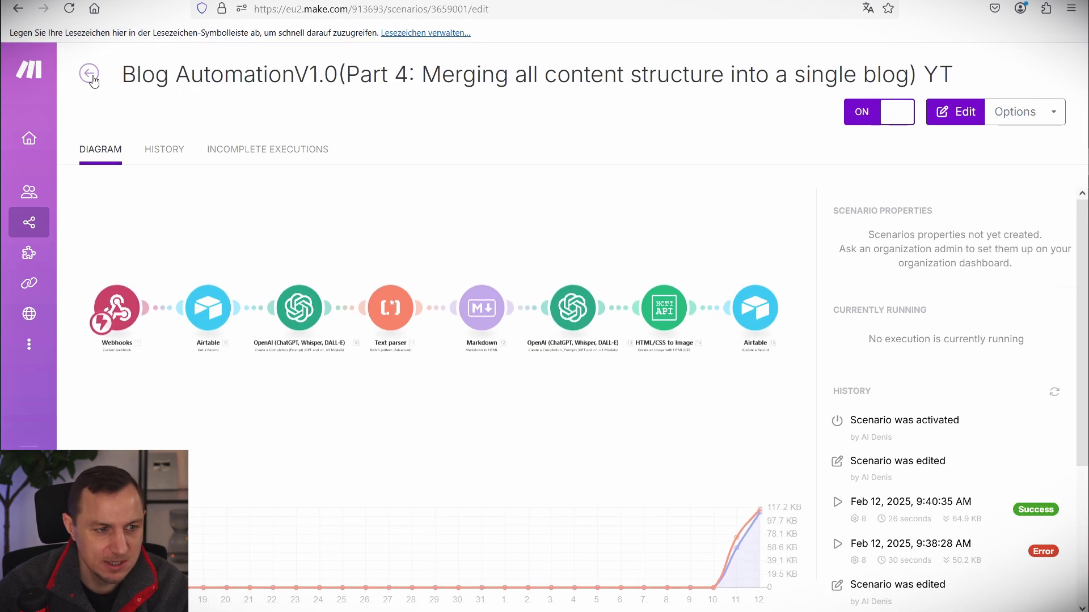
{"action": "left_click", "coordinate": [91, 75]}
Create a new scenario titled 'Blog AutomationV1.0(Part 5: Creating WordPress Post [Drafted]) YT' and save it.
{"action": "left_click", "coordinate": [978, 83]}
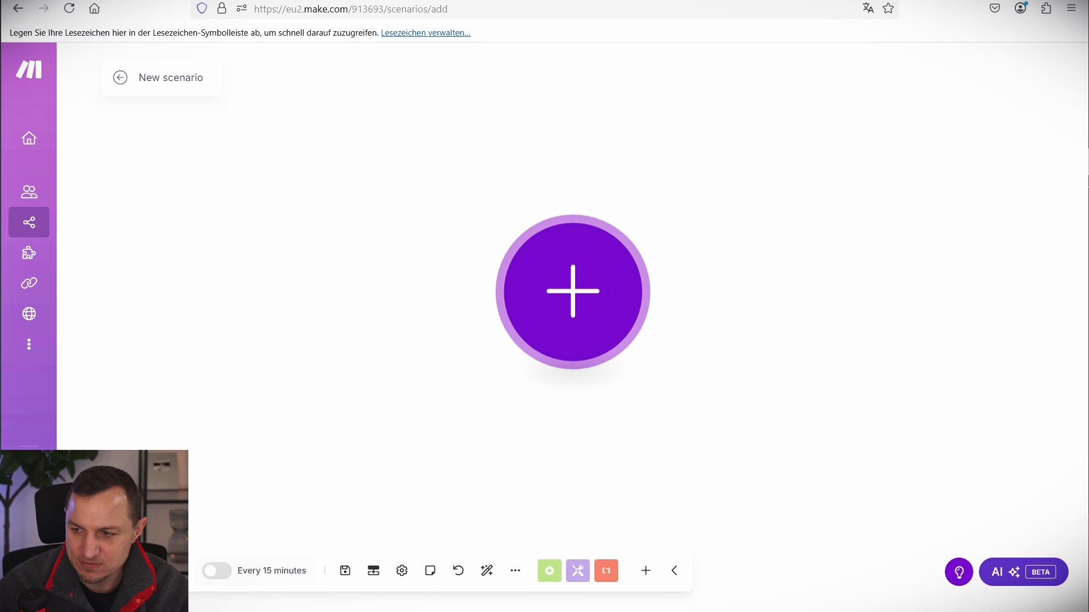
{"action": "double_click", "coordinate": [182, 78]}
{"action": "key", "text": "ctrl+a"}
{"action": "type", "text": "Blog AutomationV1.0(Part 5: Creating WordPress Post [Drafted]) ZT"}
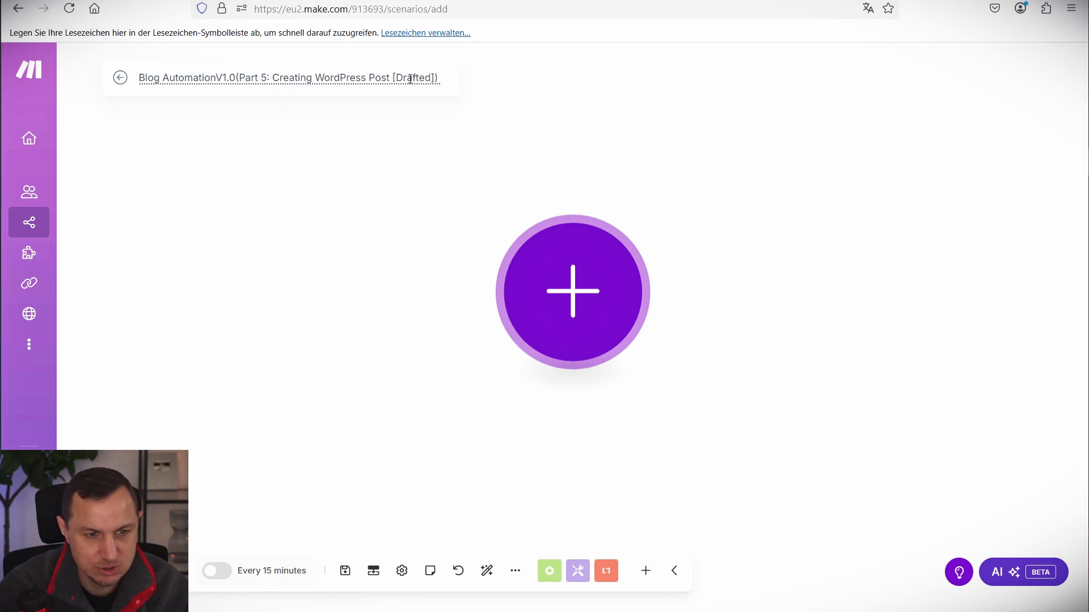
{"action": "type", "text": "Y"}
{"action": "type", "text": "T"}
{"action": "key", "text": "Return"}
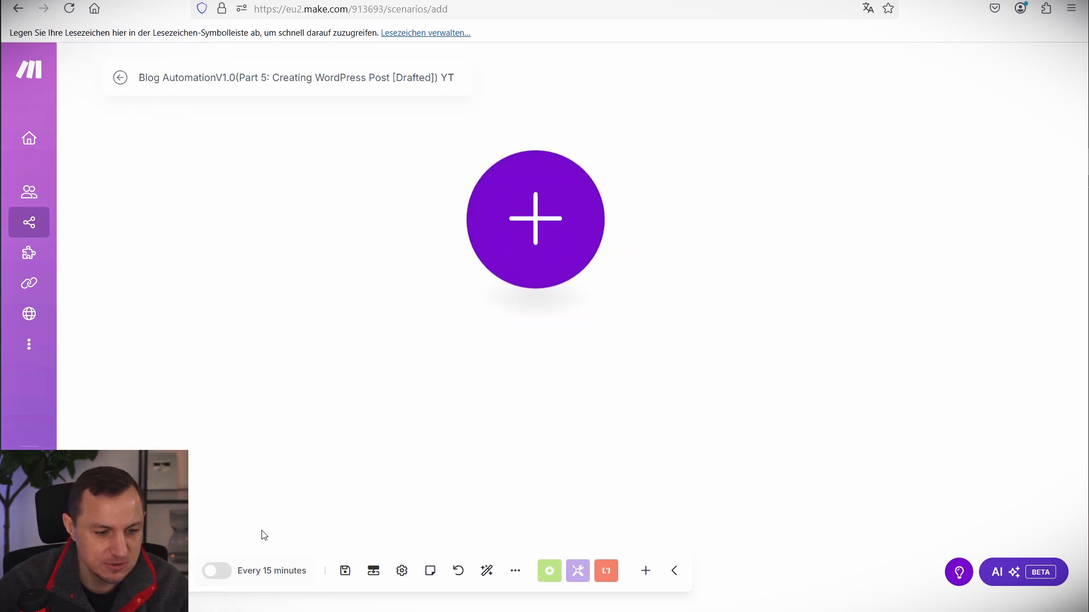
{"action": "left_click", "coordinate": [345, 569]}
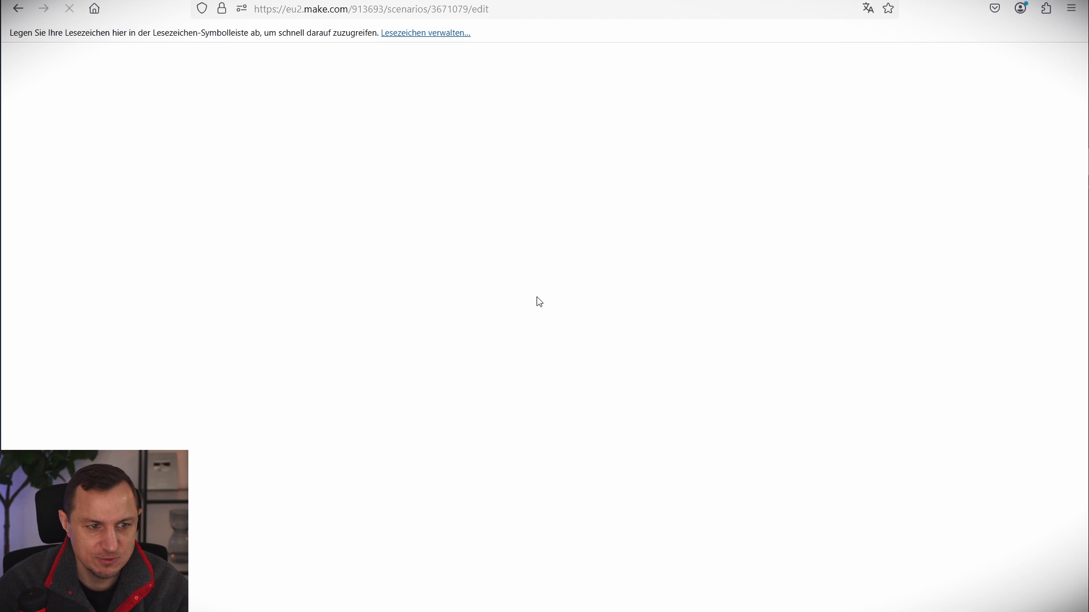
Add a Webhooks Custom webhook trigger with new hook CreateWordPressDraft and copy its address.
{"action": "left_click", "coordinate": [577, 265]}
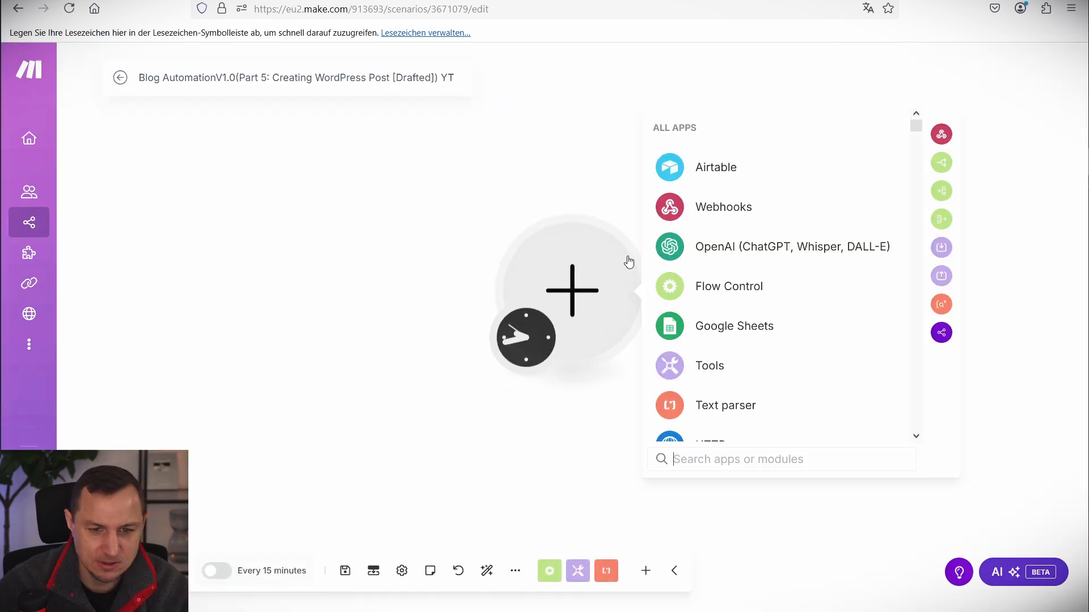
{"action": "left_click", "coordinate": [728, 206]}
{"action": "left_click", "coordinate": [732, 238]}
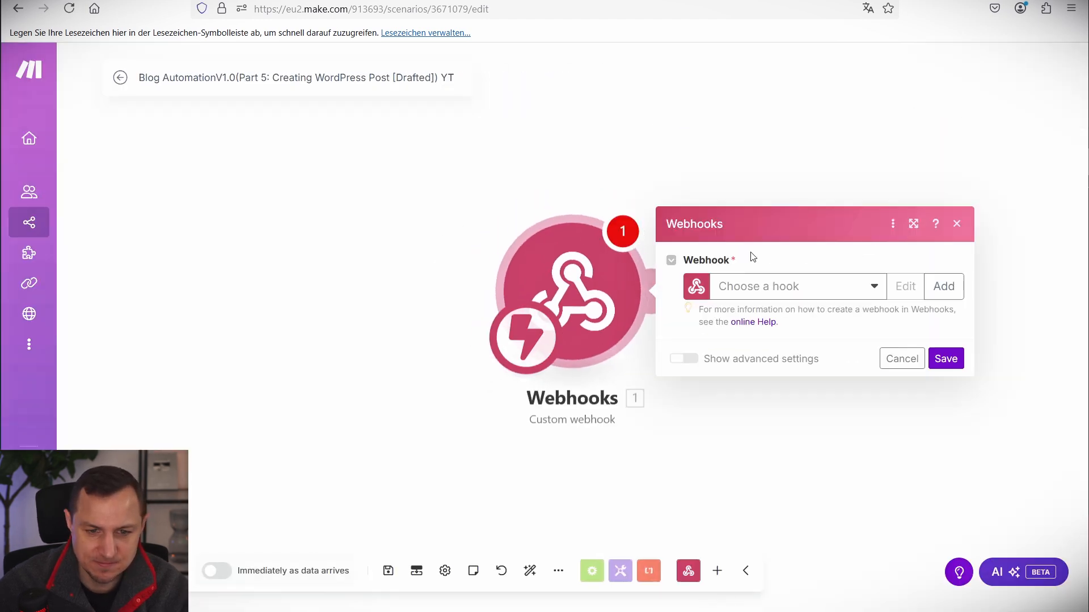
{"action": "triple_click", "coordinate": [711, 231]}
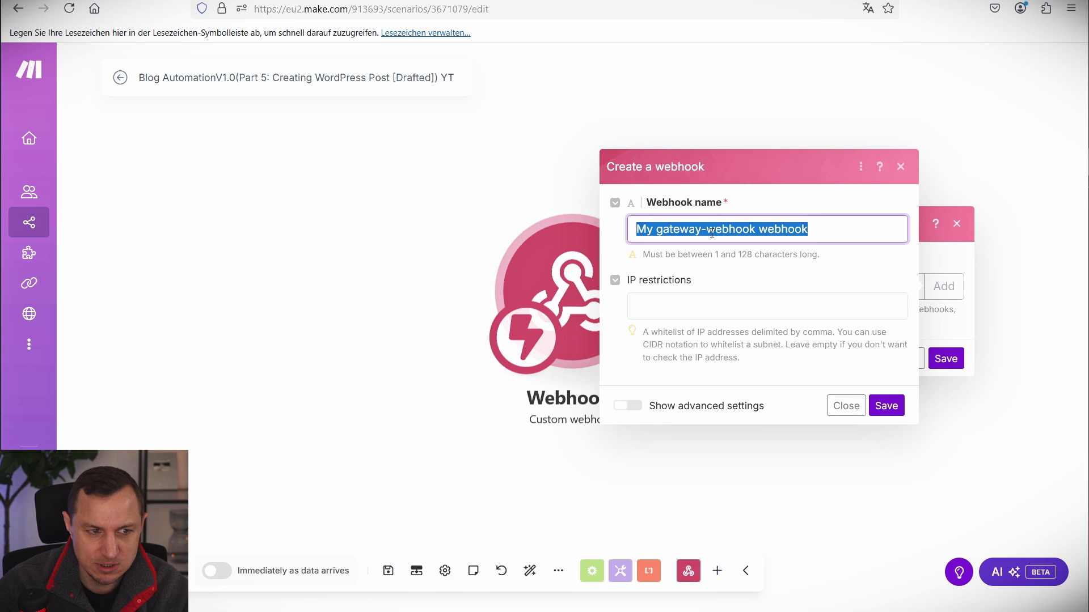
{"action": "type", "text": "CreateW"}
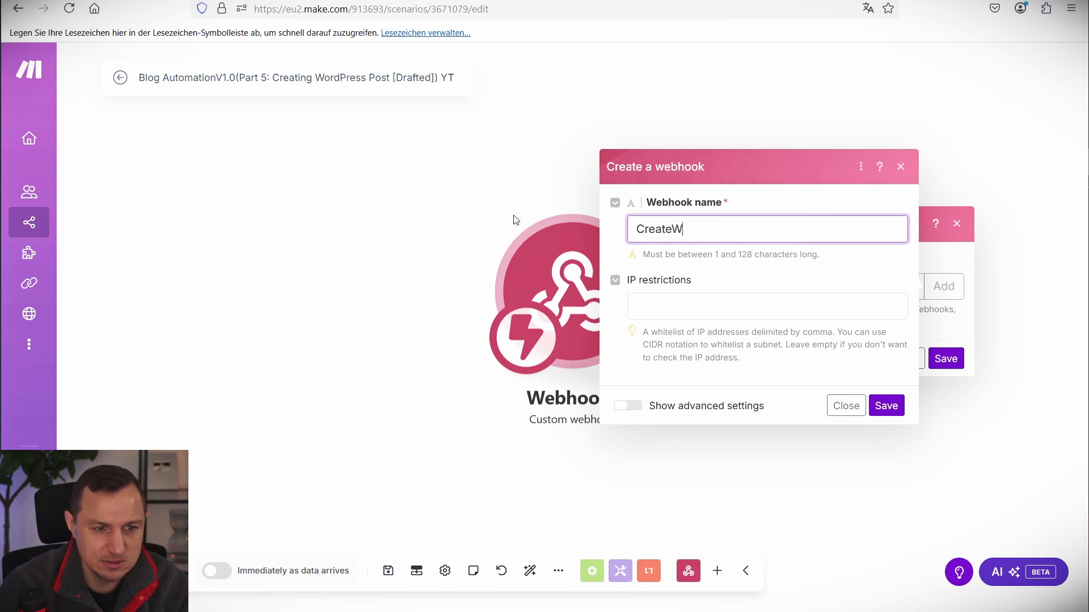
{"action": "type", "text": "ordPressDraft"}
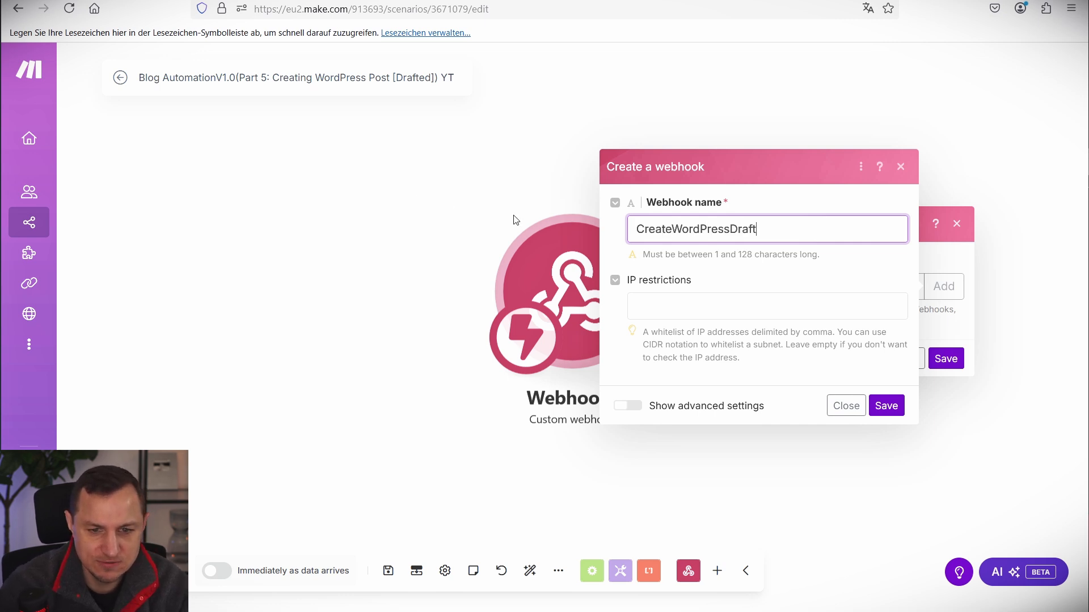
{"action": "left_click", "coordinate": [884, 406]}
{"action": "left_click", "coordinate": [935, 351]}
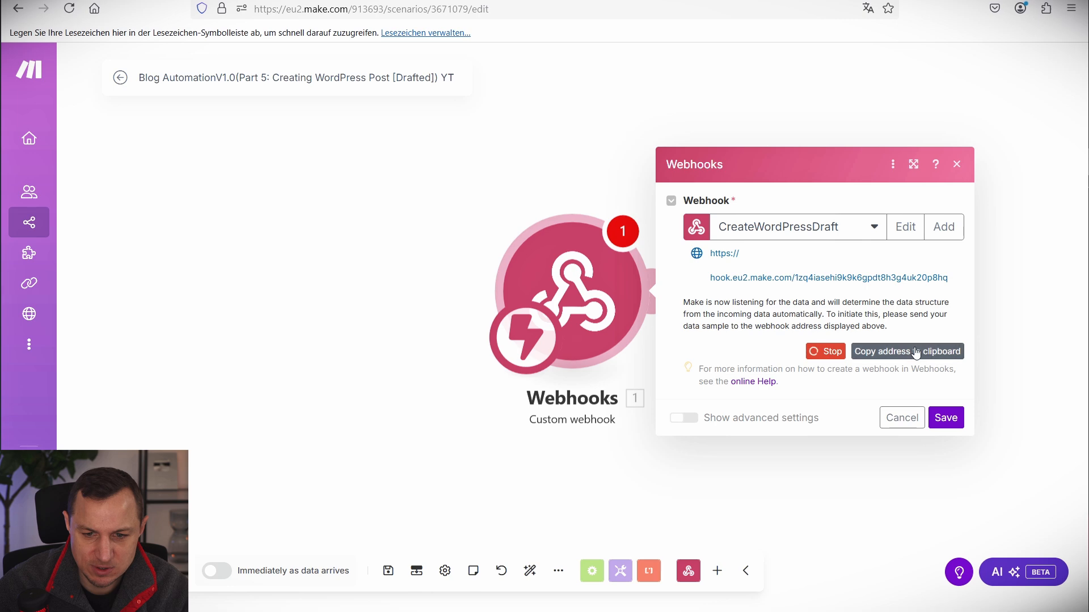
{"action": "left_click", "coordinate": [945, 417]}
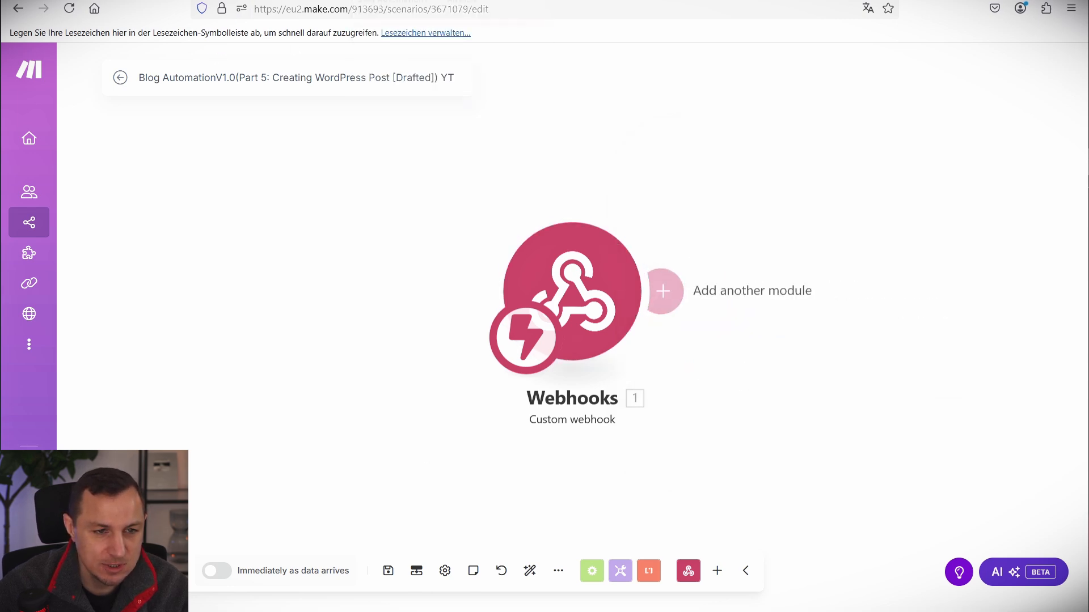
{"action": "left_click", "coordinate": [255, 0]}
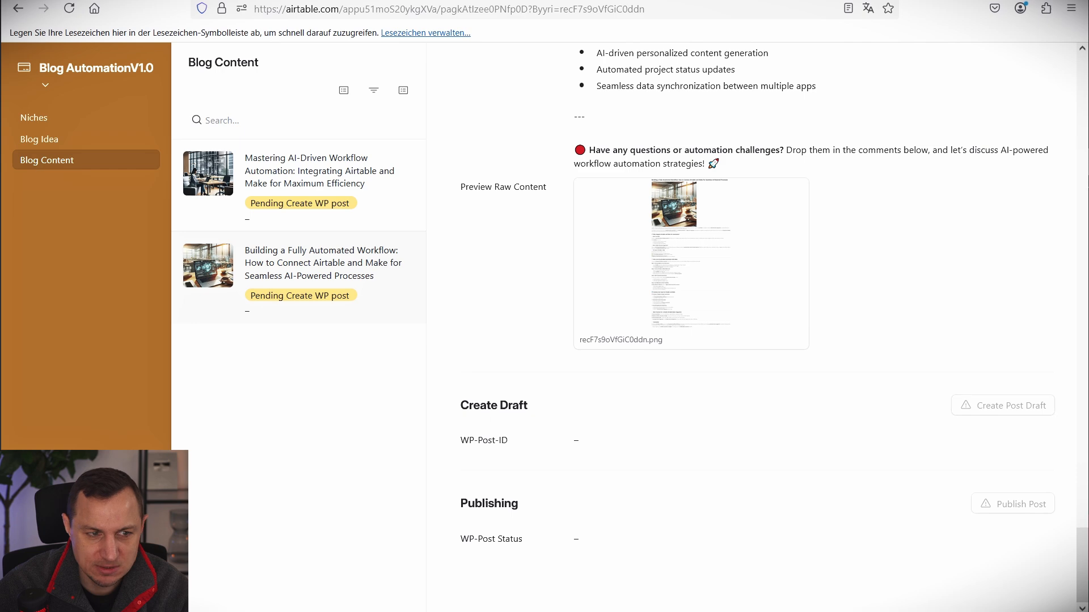
Edit the interface pages and select the Create Post Draft button.
{"action": "left_click", "coordinate": [85, 73]}
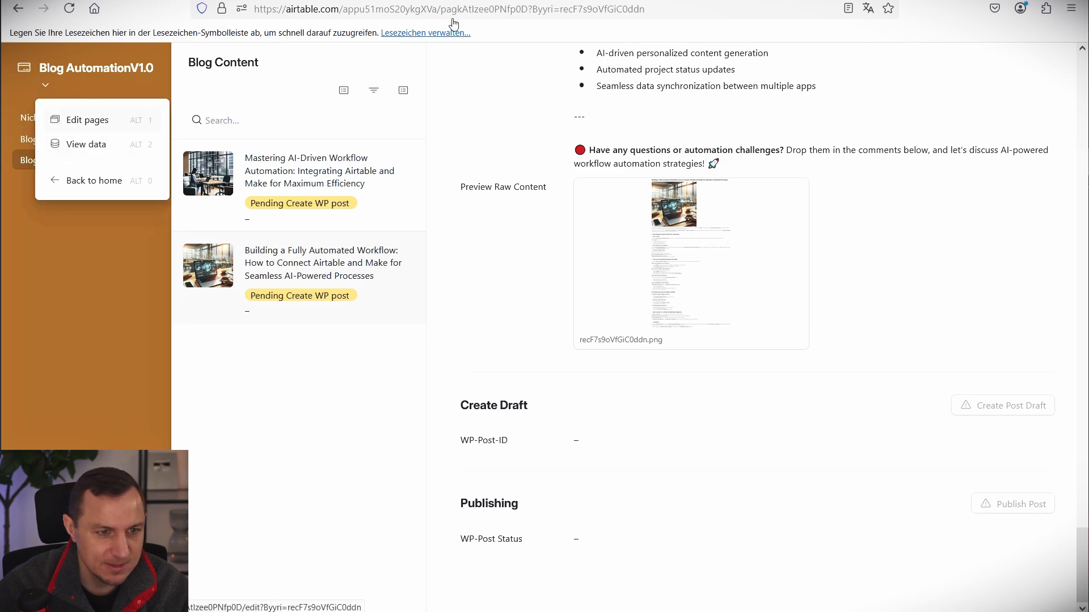
{"action": "left_click", "coordinate": [90, 126]}
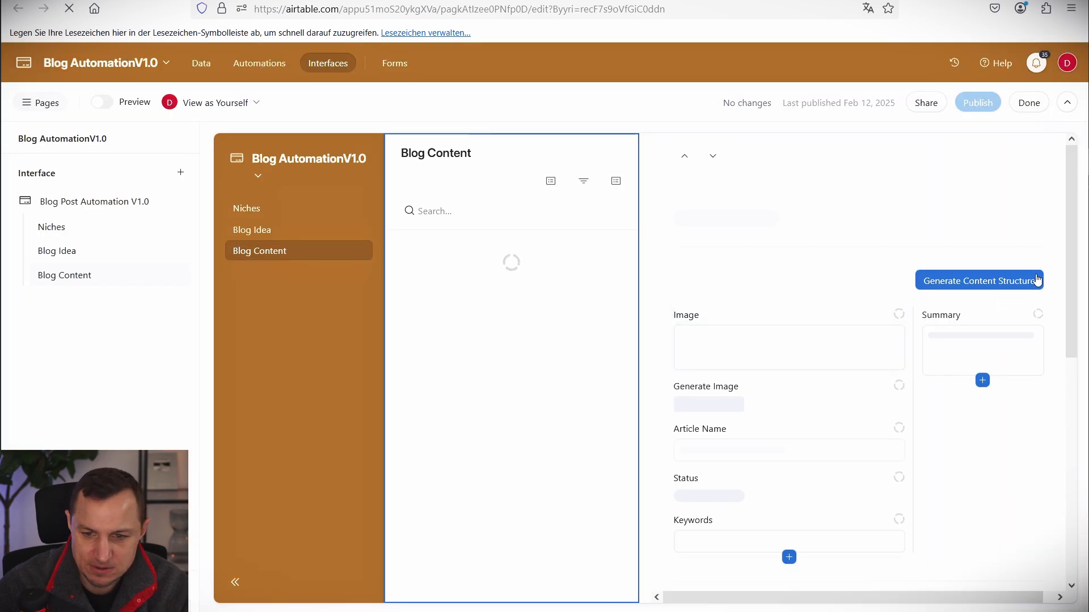
{"action": "scroll", "coordinate": [1005, 310], "scroll_direction": "down", "scroll_amount": 10}
{"action": "scroll", "coordinate": [1005, 311], "scroll_direction": "down", "scroll_amount": 15}
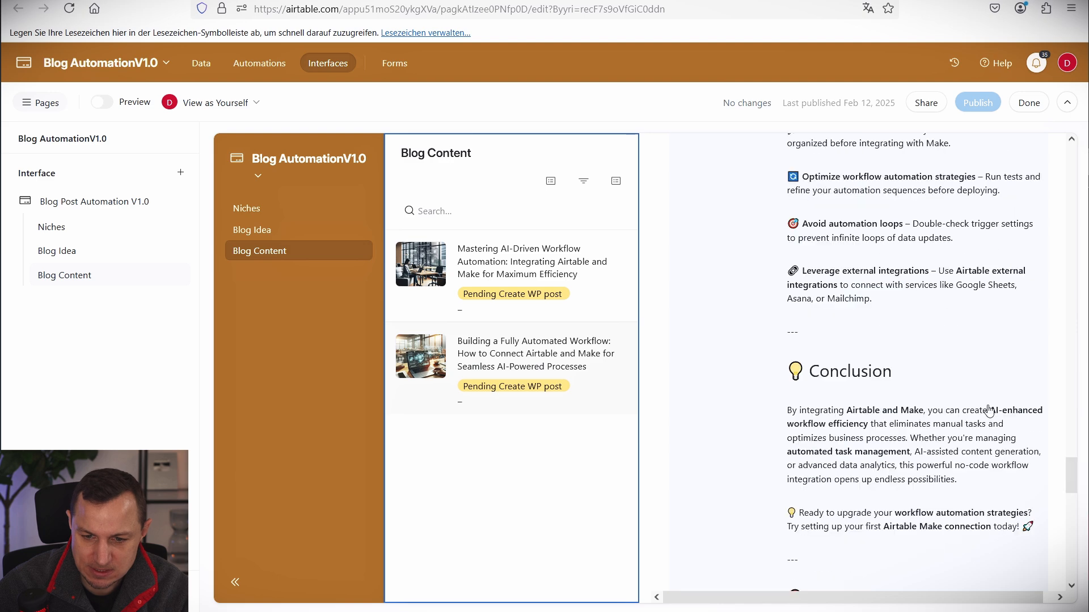
{"action": "left_click", "coordinate": [983, 379]}
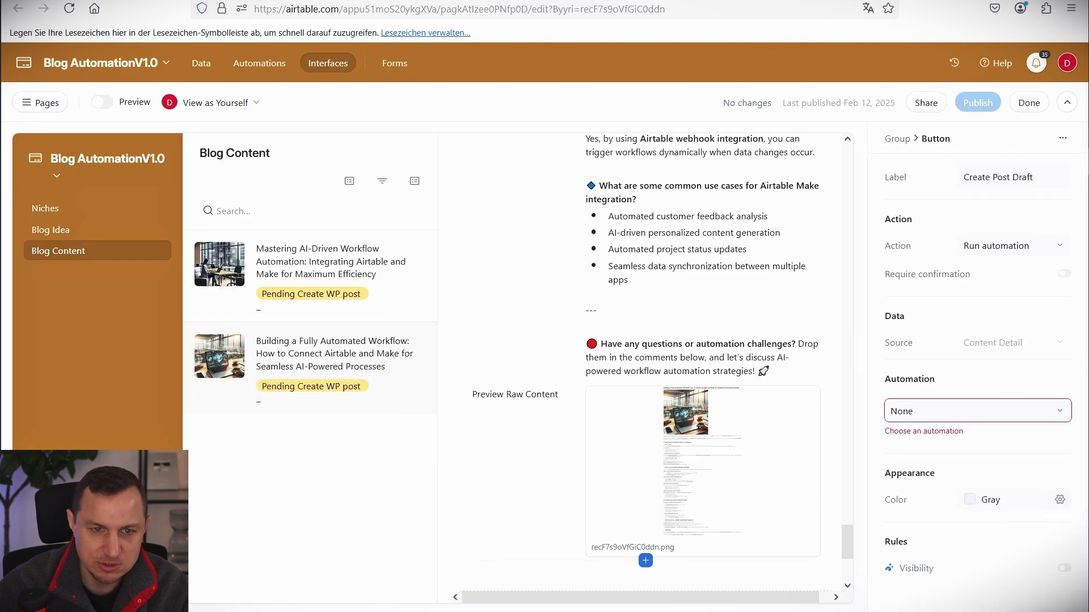
Create a new automation and rename it Create Draft.
{"action": "left_click", "coordinate": [259, 63]}
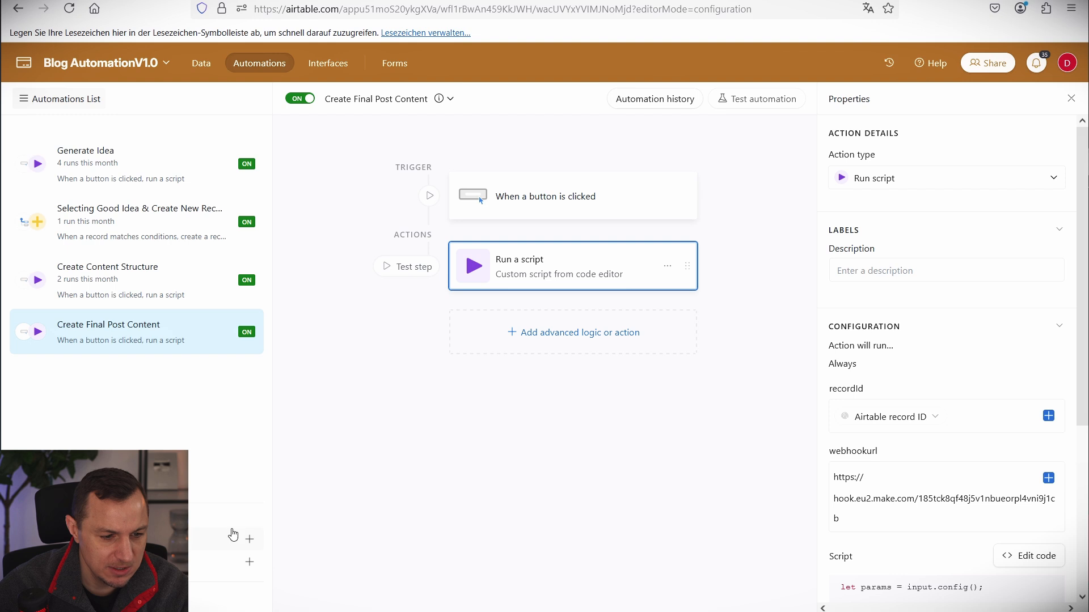
{"action": "left_click", "coordinate": [249, 540]}
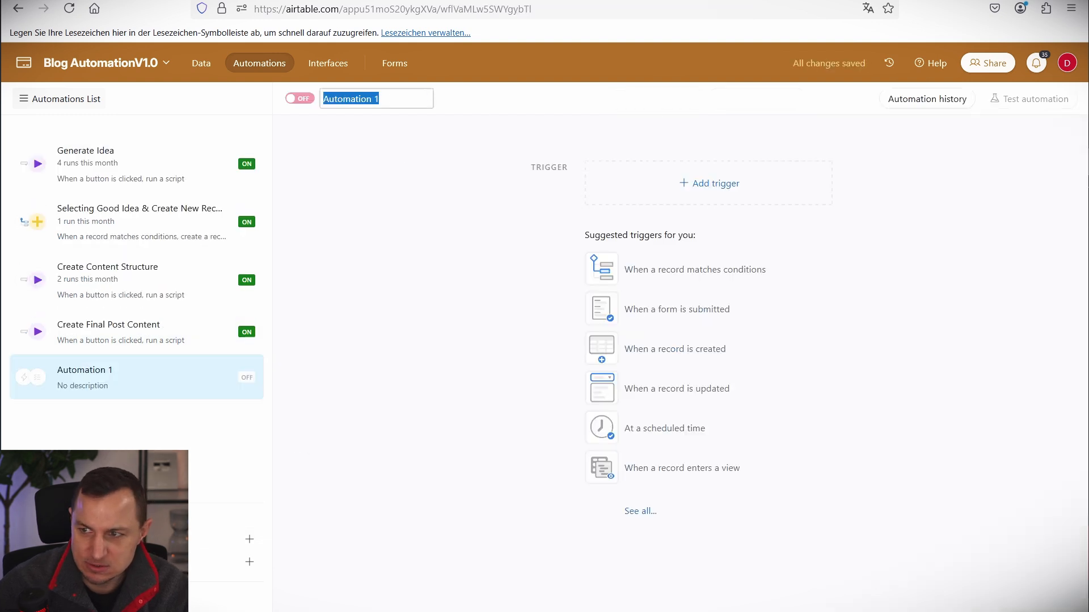
{"action": "key", "text": "Return"}
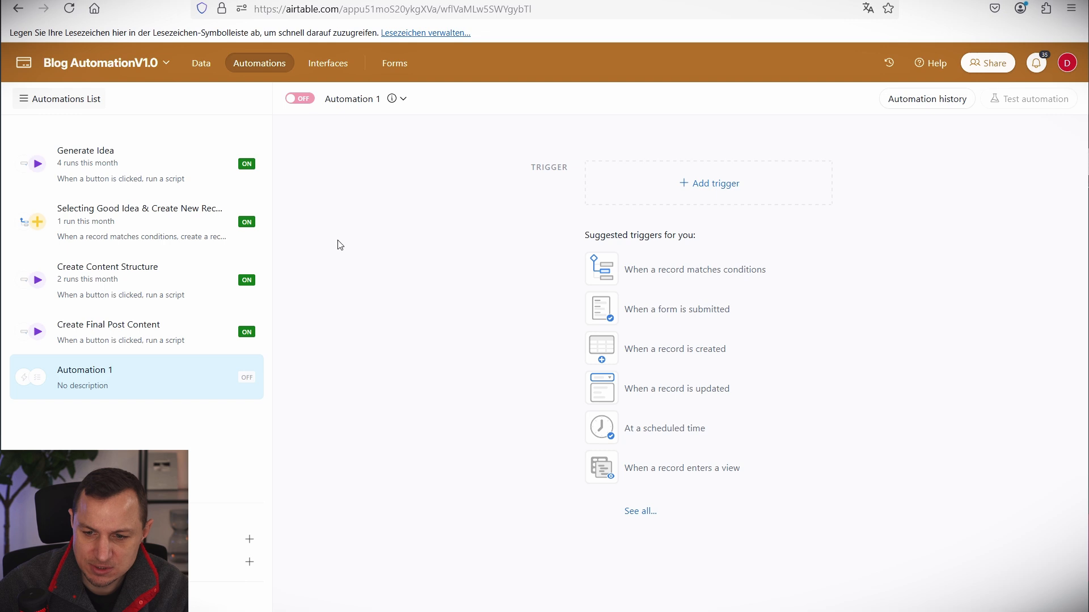
{"action": "left_click", "coordinate": [353, 105]}
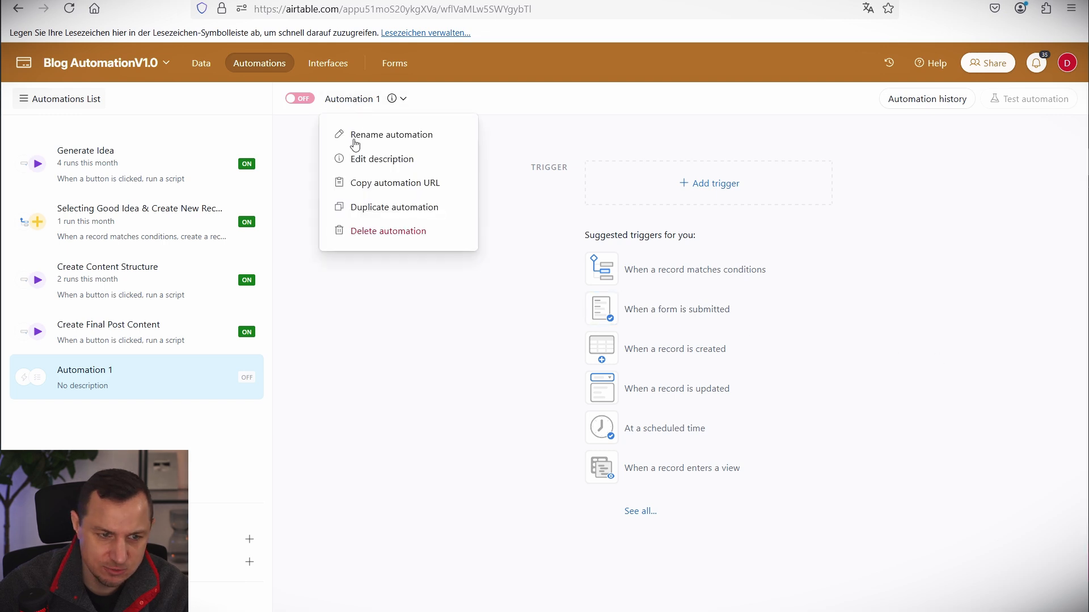
{"action": "left_click", "coordinate": [371, 136]}
{"action": "type", "text": "Create Draft"}
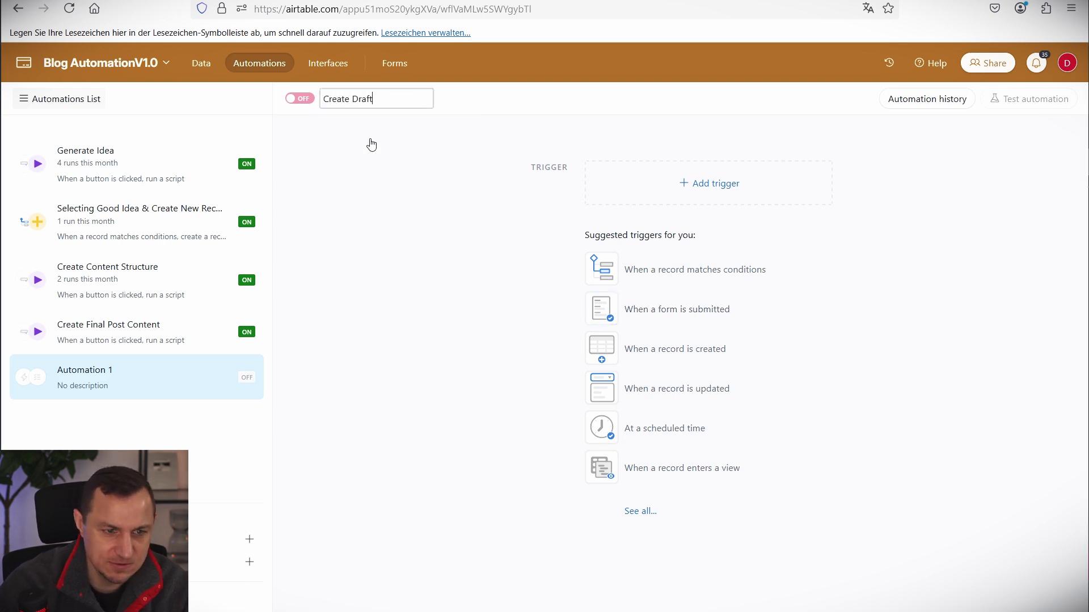
{"action": "key", "text": "Return"}
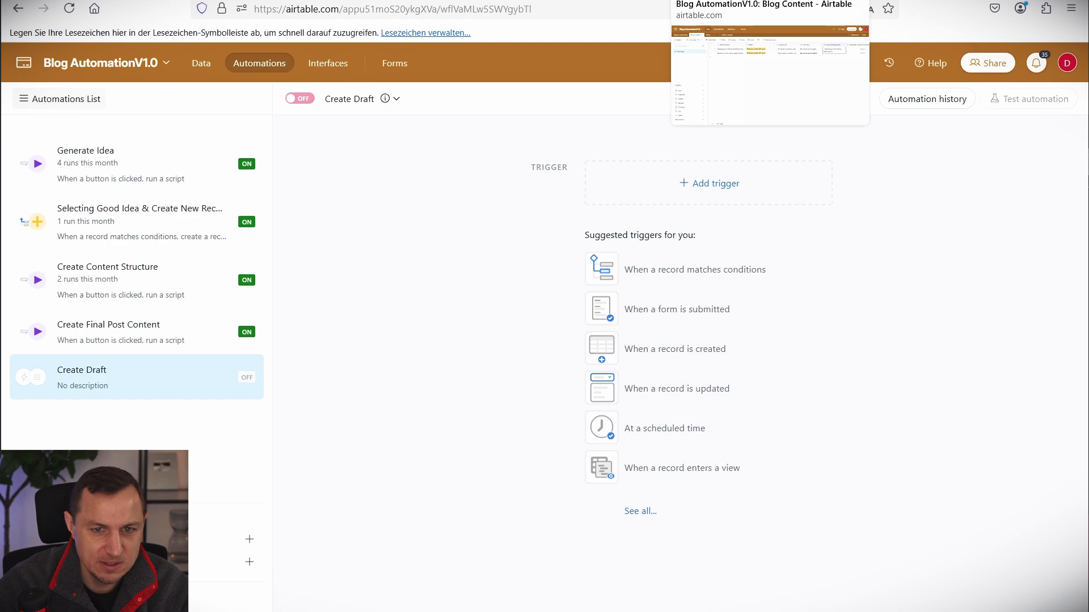
Link the Create Post Draft button to the Create Draft automation and color it green.
{"action": "left_click", "coordinate": [411, 0]}
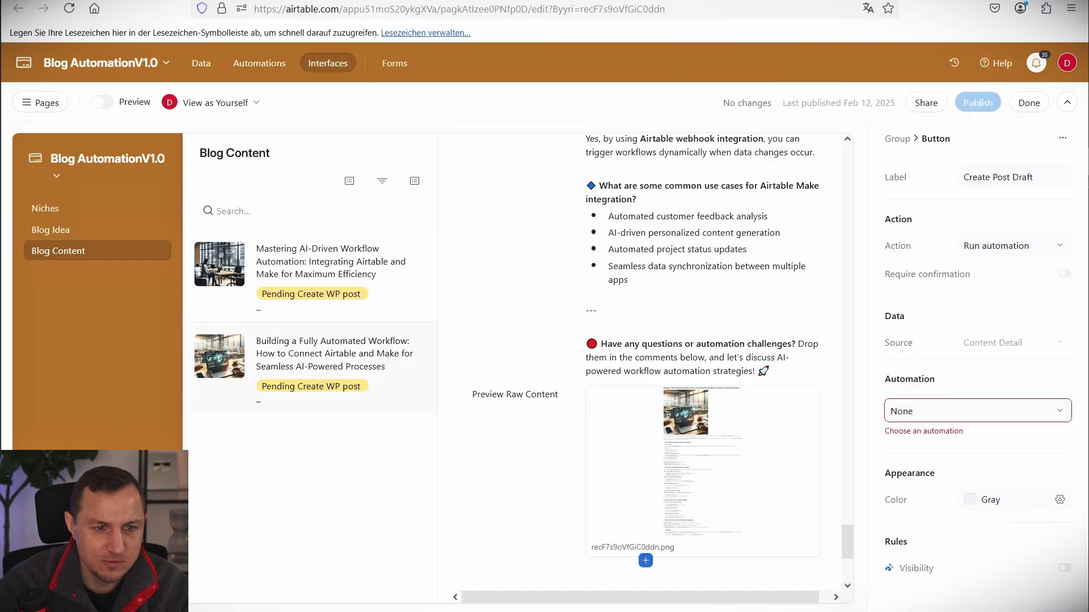
{"action": "left_click", "coordinate": [1006, 420]}
{"action": "left_click", "coordinate": [686, 512]}
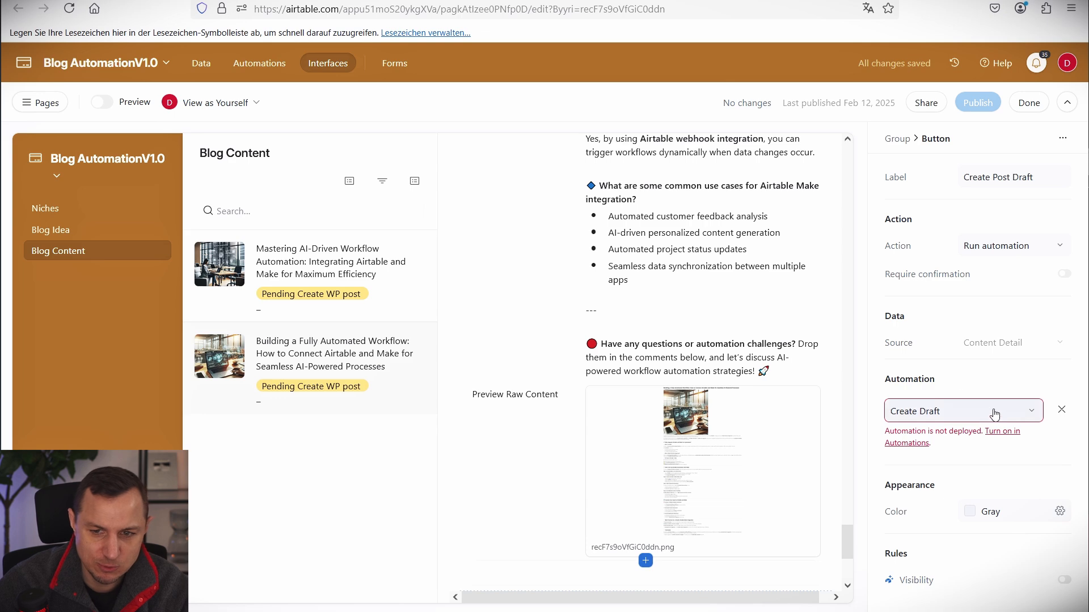
{"action": "left_click", "coordinate": [982, 513]}
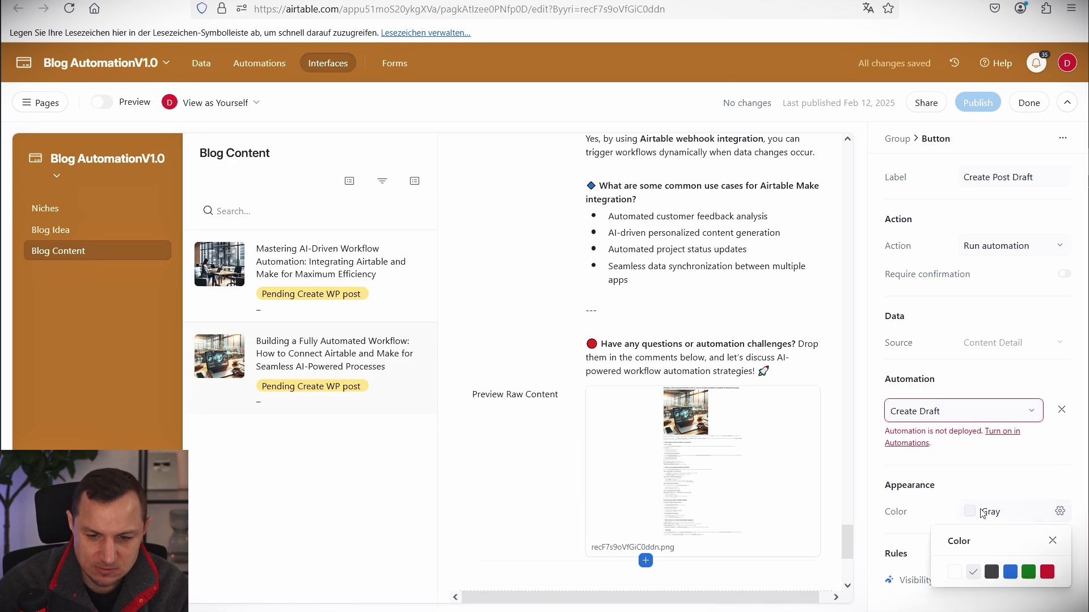
{"action": "left_click", "coordinate": [1029, 573]}
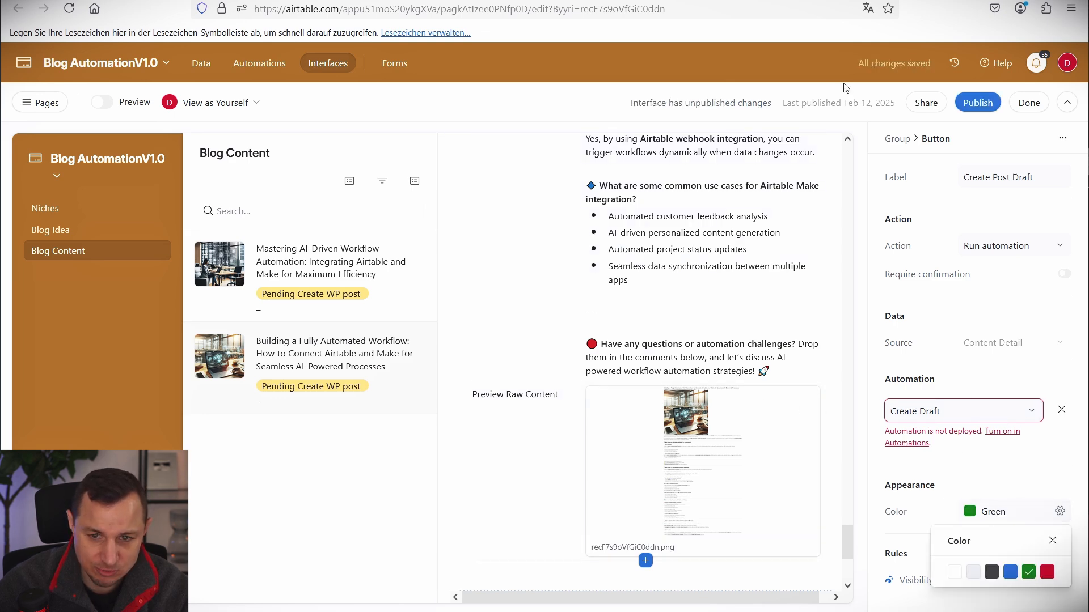
{"action": "left_click", "coordinate": [272, 0]}
{"action": "left_click", "coordinate": [119, 0]}
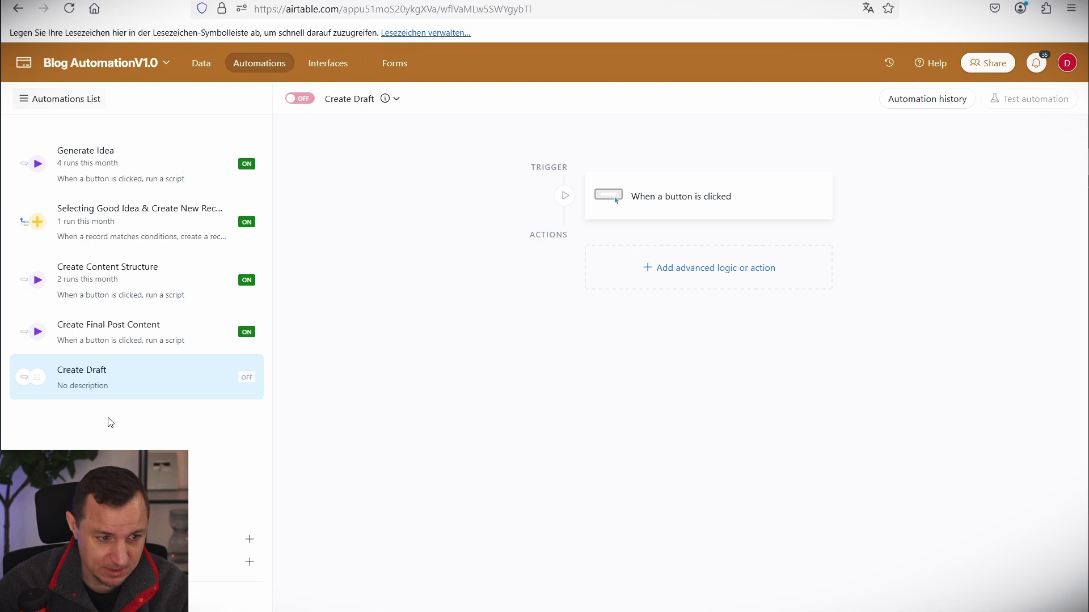
Add a Run script action with a webhookUrl input holding the Make webhook address.
{"action": "left_click", "coordinate": [737, 201]}
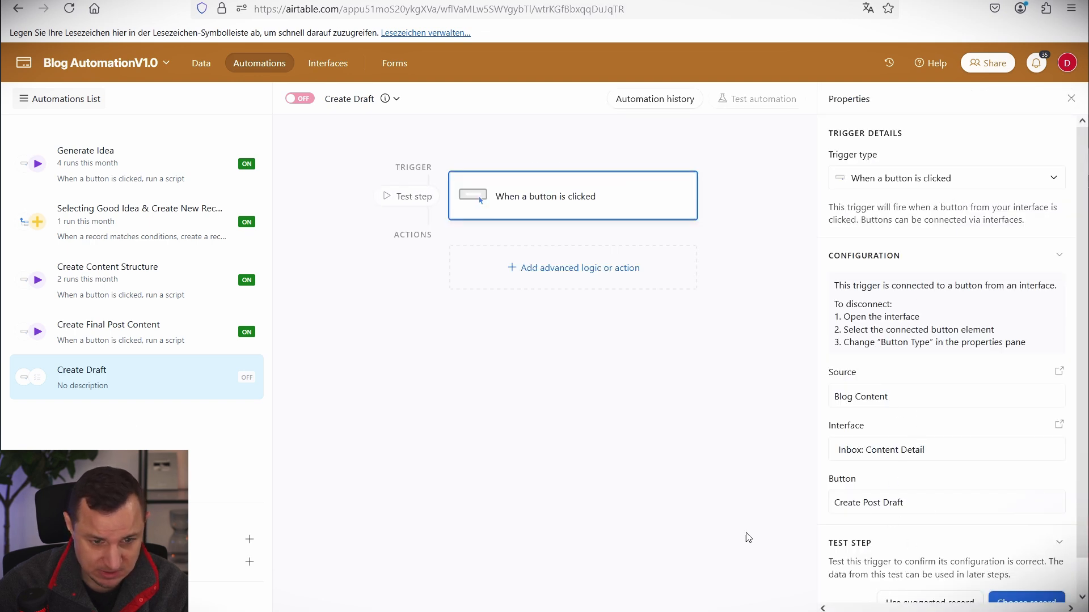
{"action": "left_click", "coordinate": [562, 288]}
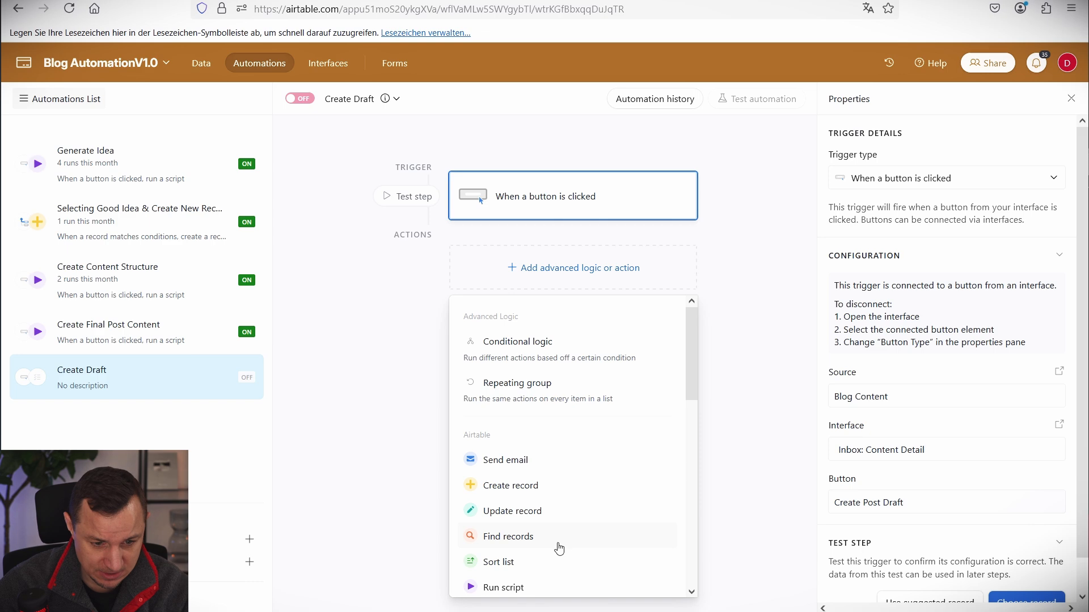
{"action": "left_click", "coordinate": [505, 588]}
{"action": "left_click", "coordinate": [76, 237]}
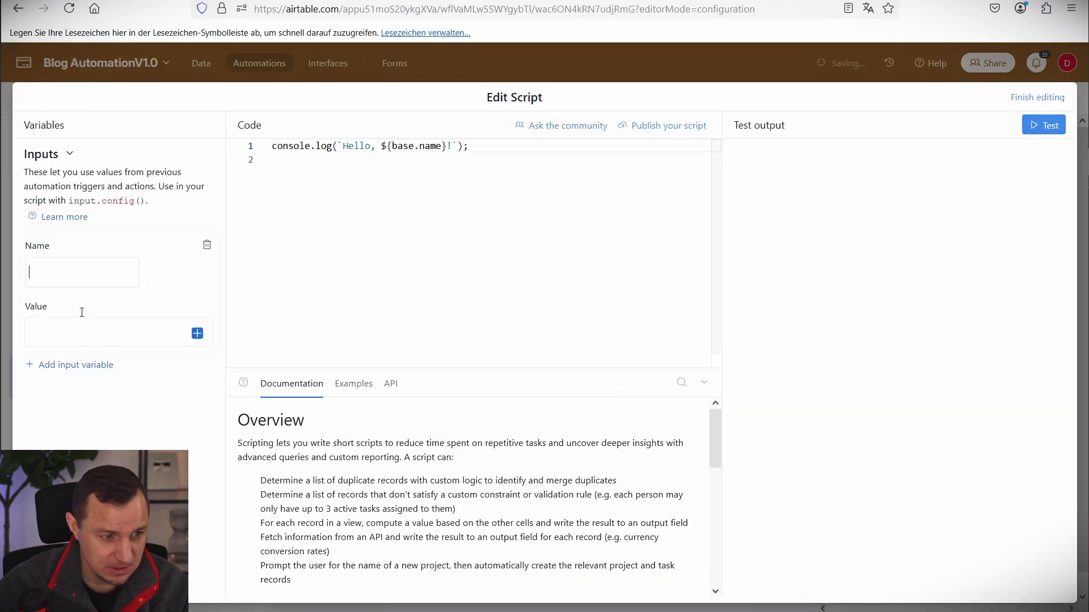
{"action": "type", "text": "web"}
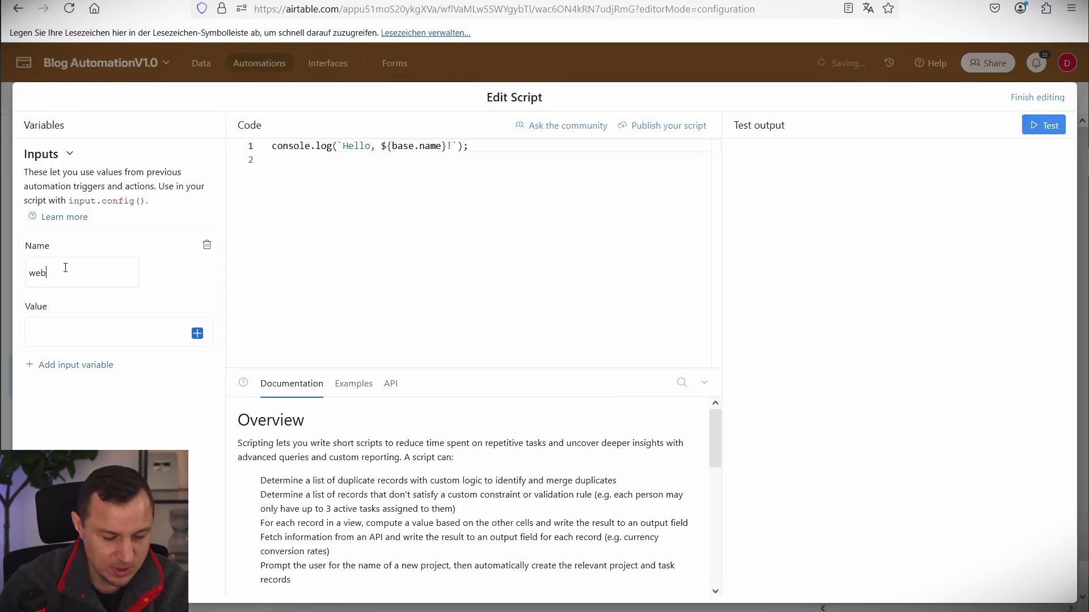
{"action": "type", "text": "hookUrl"}
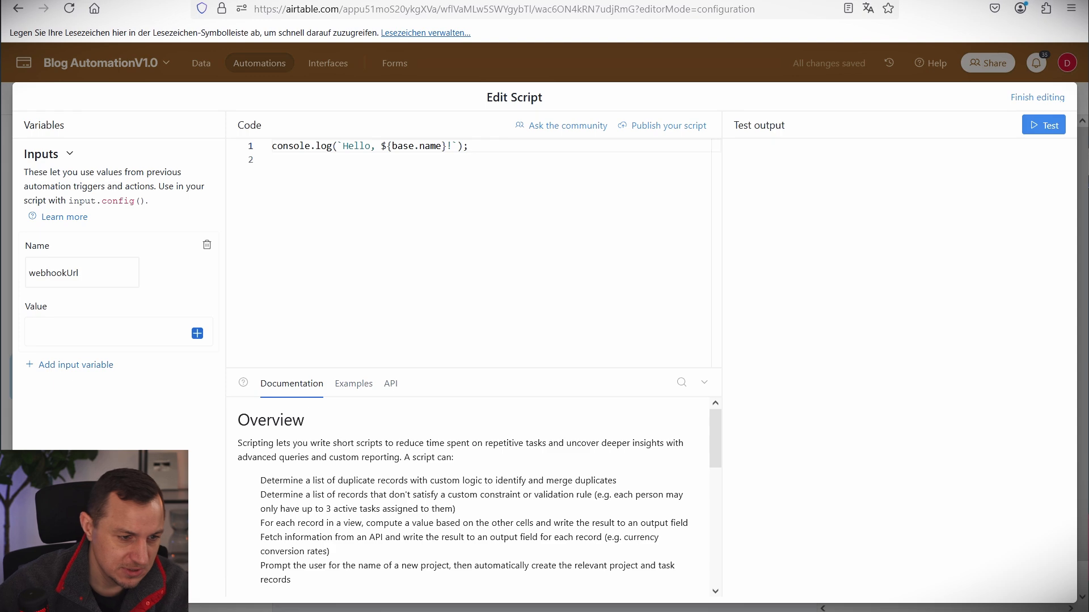
{"action": "left_click", "coordinate": [97, 333]}
{"action": "key", "text": "ctrl+v"}
{"action": "key", "text": "ctrl+Tab"}
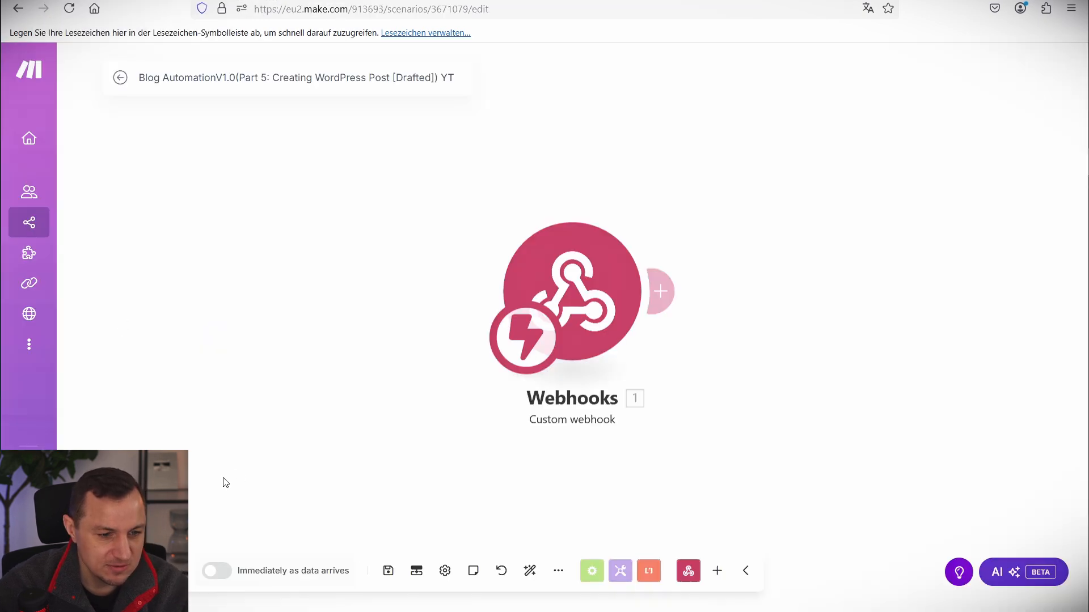
{"action": "left_click", "coordinate": [558, 263]}
{"action": "left_click", "coordinate": [935, 327]}
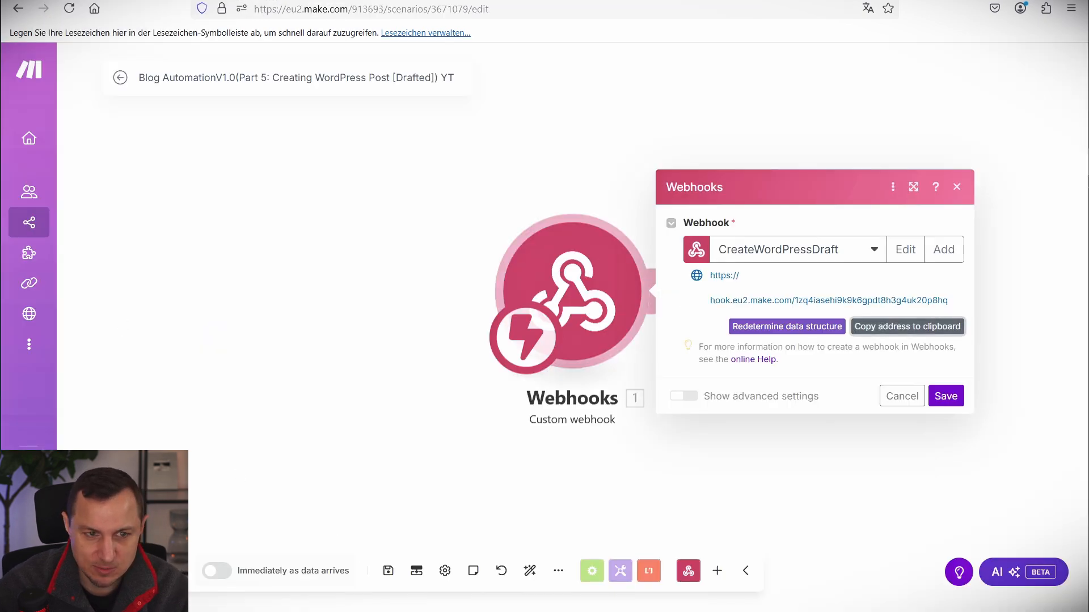
{"action": "key", "text": "ctrl+Tab"}
{"action": "key", "text": "ctrl+Tab"}
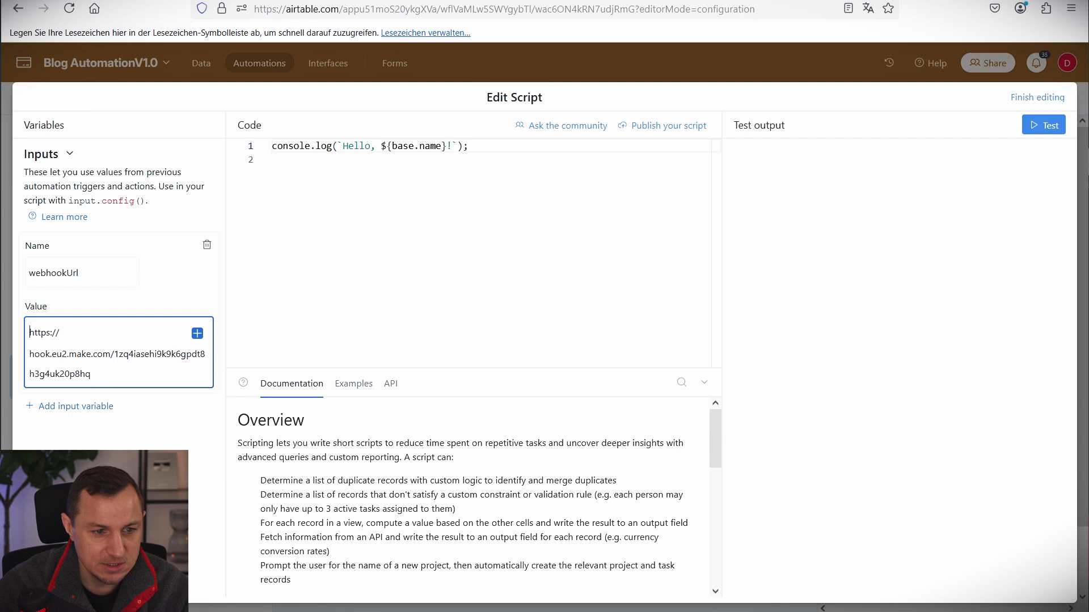
Paste the prepared script and add a second input variable named recordId.
{"action": "left_click", "coordinate": [117, 408]}
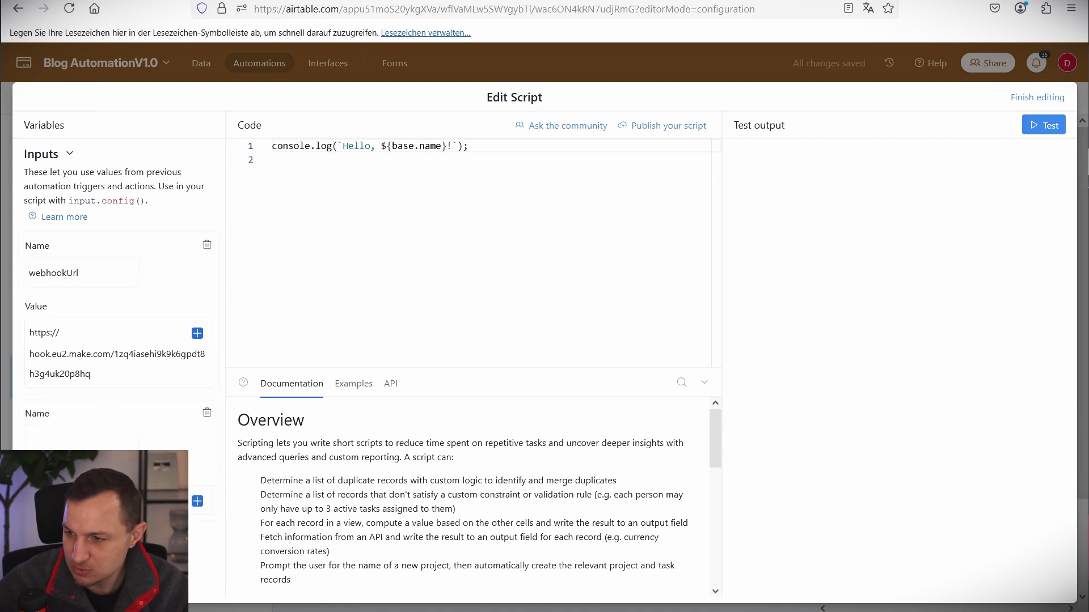
{"action": "left_click", "coordinate": [297, 251]}
{"action": "key", "text": "ctrl+a"}
{"action": "type", "text": "let params = input.config();  let recordId = params.recordId;  let webhookurl = params.webhookurl;  const webhook = (webhookurl + \"?recordId=\" + recordId);  console.log(webhook); await fetch(webhook);"}
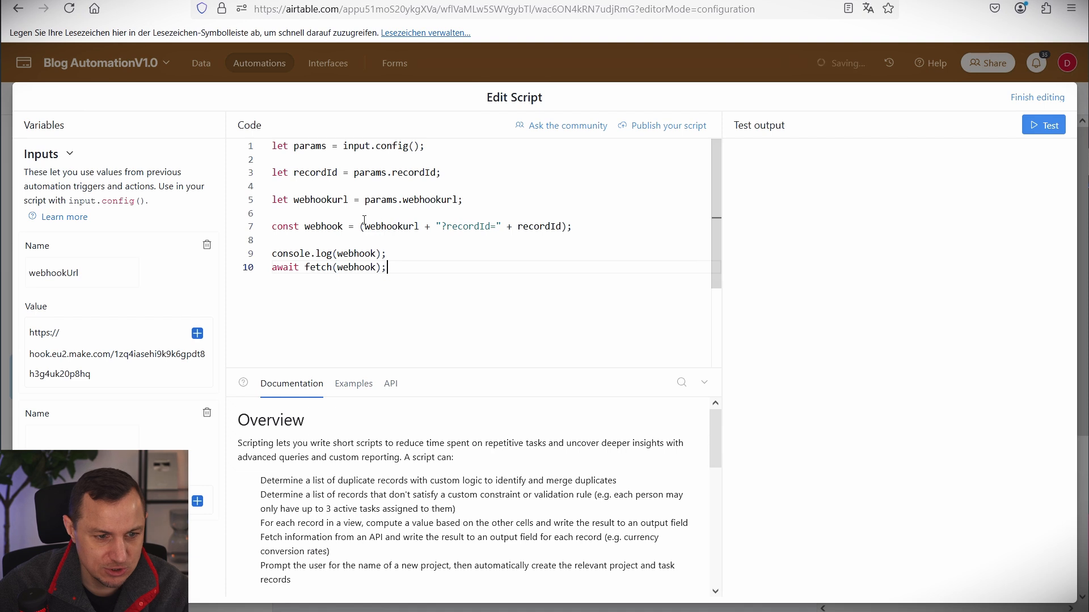
{"action": "double_click", "coordinate": [408, 171]}
{"action": "key", "text": "ctrl+c"}
{"action": "left_click", "coordinate": [61, 442]}
{"action": "key", "text": "ctrl+v"}
Rename the first input variable to webhookurl to match the script.
{"action": "left_click", "coordinate": [446, 210]}
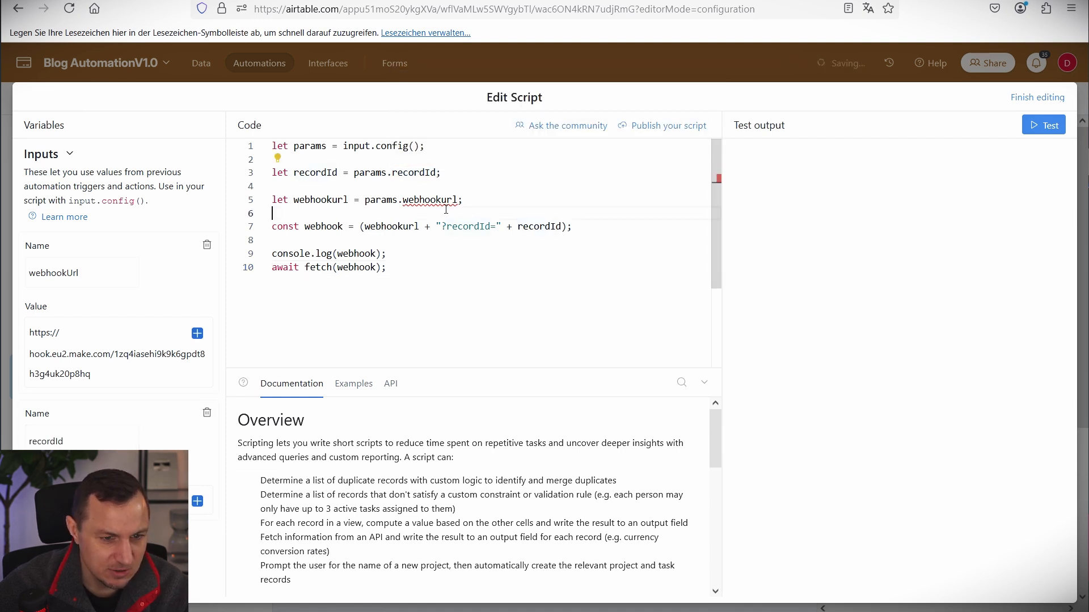
{"action": "double_click", "coordinate": [435, 202]}
{"action": "key", "text": "ctrl+c"}
{"action": "double_click", "coordinate": [87, 272]}
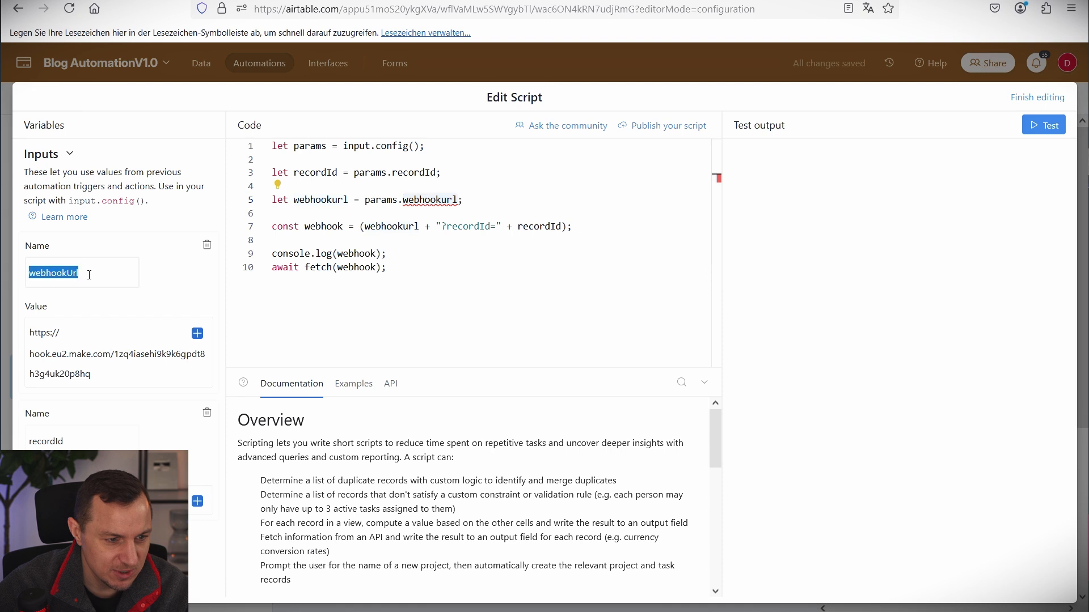
{"action": "key", "text": "ctrl+v"}
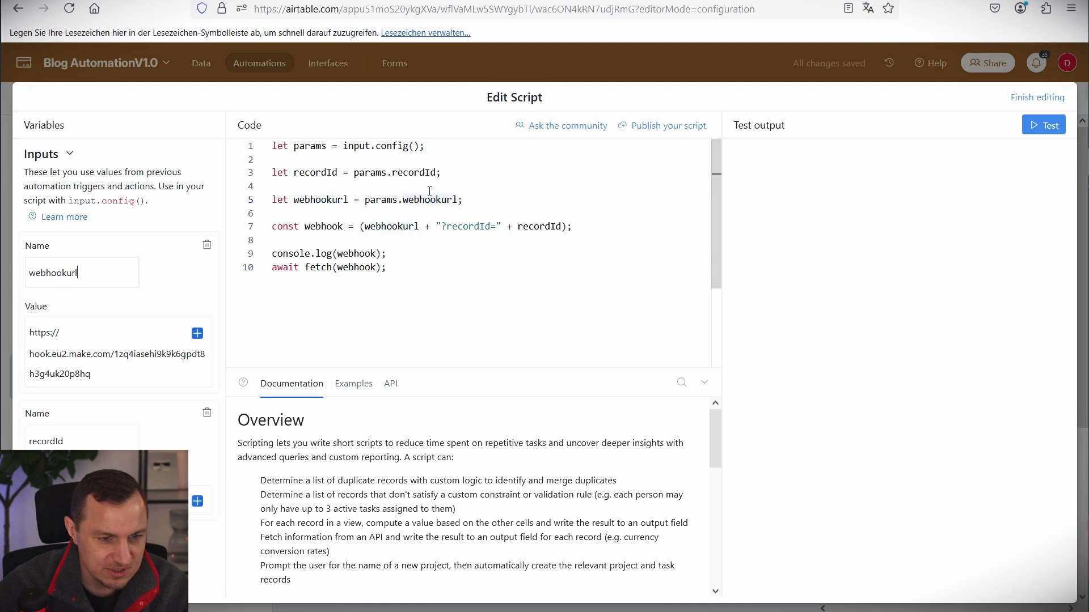
{"action": "double_click", "coordinate": [440, 200]}
{"action": "left_click", "coordinate": [447, 200]}
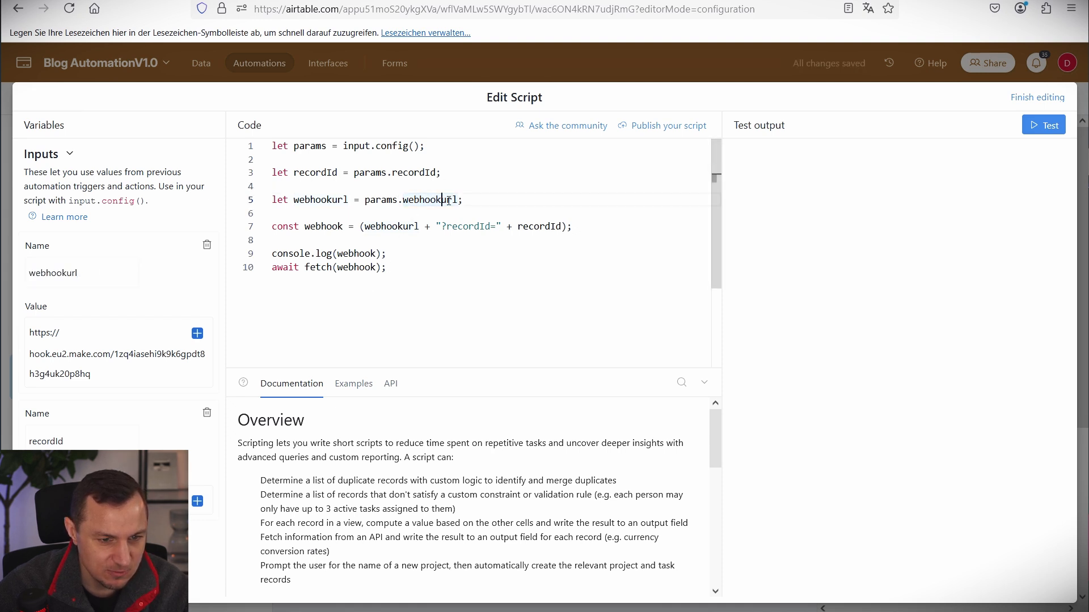
Set recordId's value to the Airtable record ID and finish editing the script.
{"action": "mouse_move", "coordinate": [450, 202]}
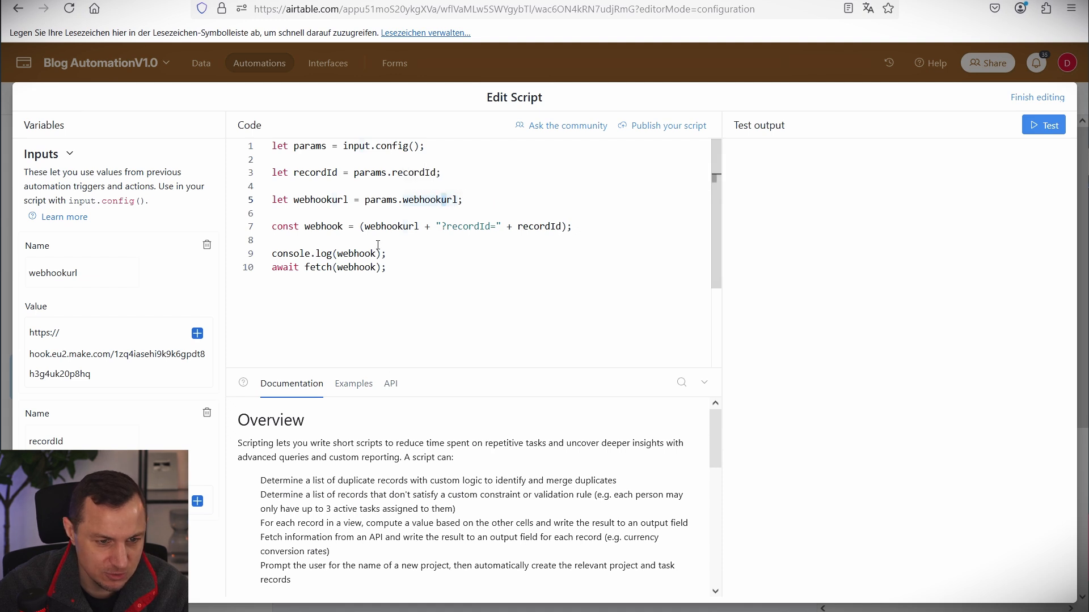
{"action": "left_click", "coordinate": [211, 501]}
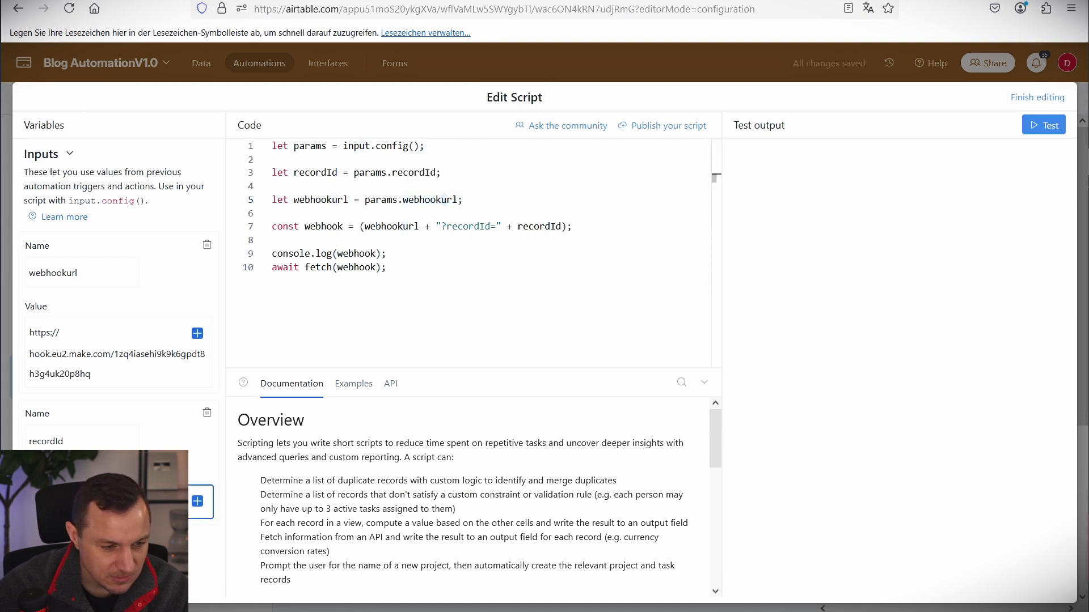
{"action": "left_click", "coordinate": [197, 503]}
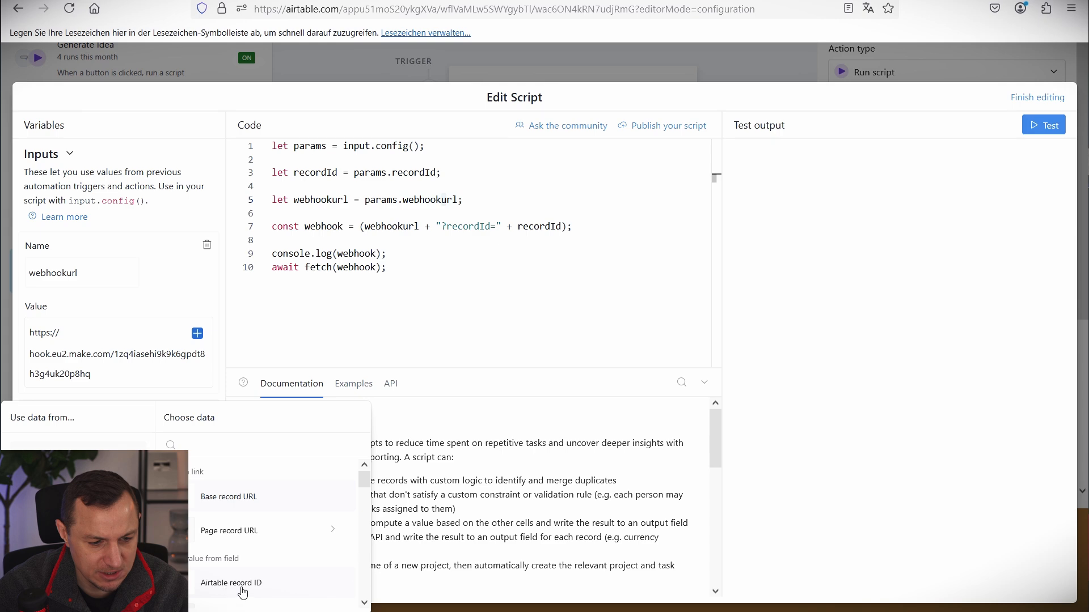
{"action": "left_click", "coordinate": [1045, 88]}
{"action": "left_click", "coordinate": [1035, 97]}
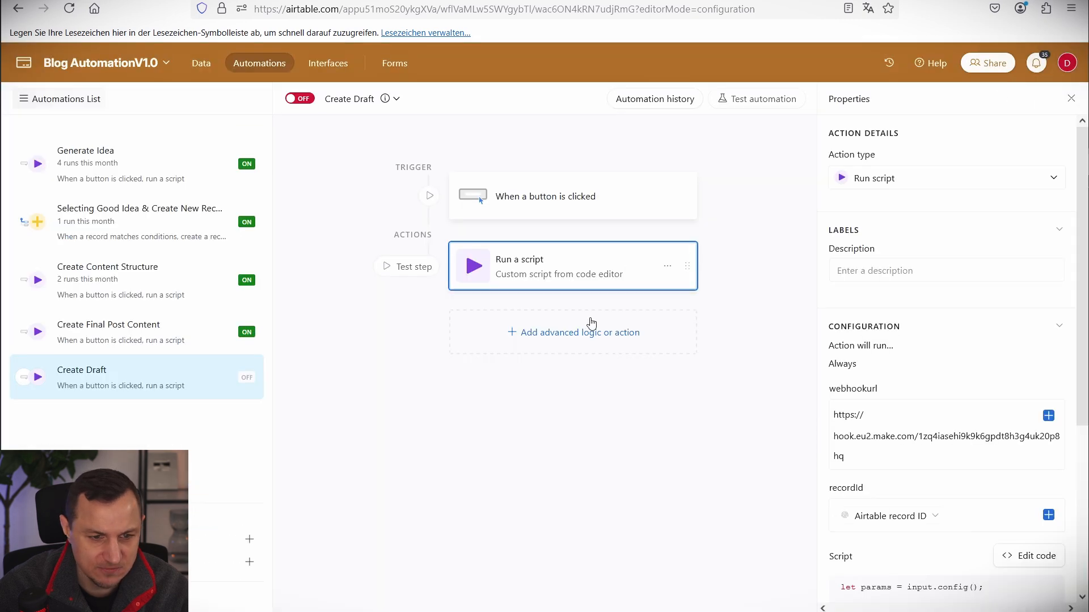
Turn the Create Draft automation on and run the Make scenario once to await data.
{"action": "left_click", "coordinate": [299, 99]}
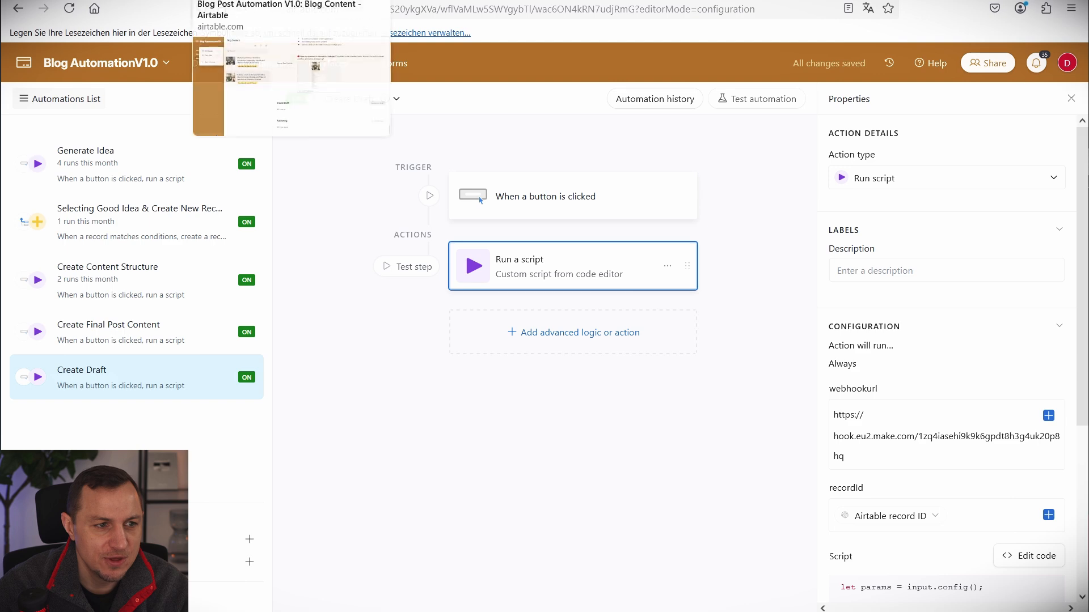
{"action": "left_click", "coordinate": [112, 0]}
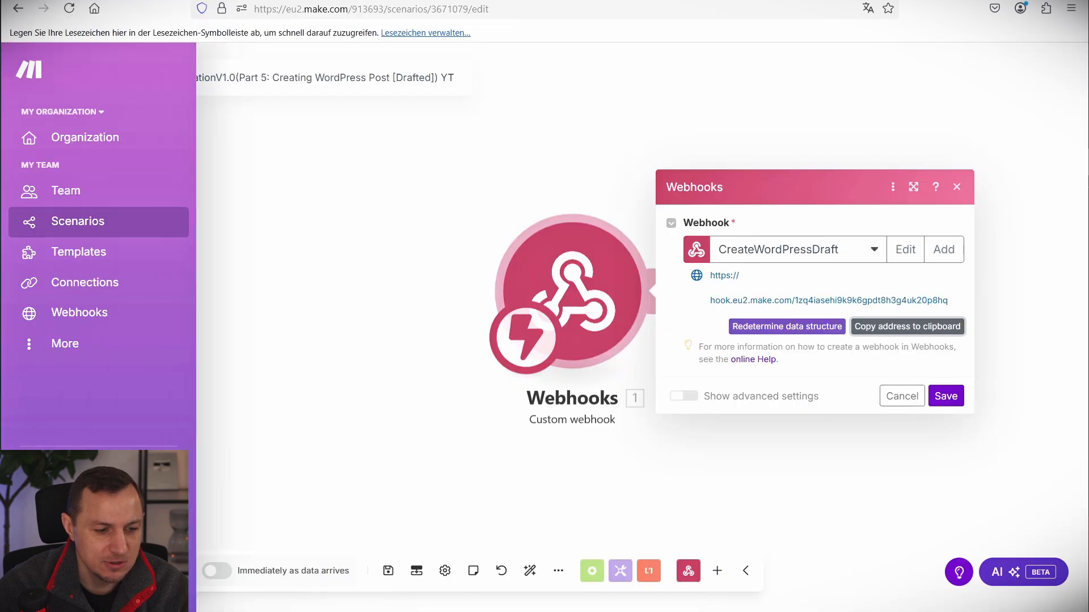
{"action": "left_click", "coordinate": [142, 571]}
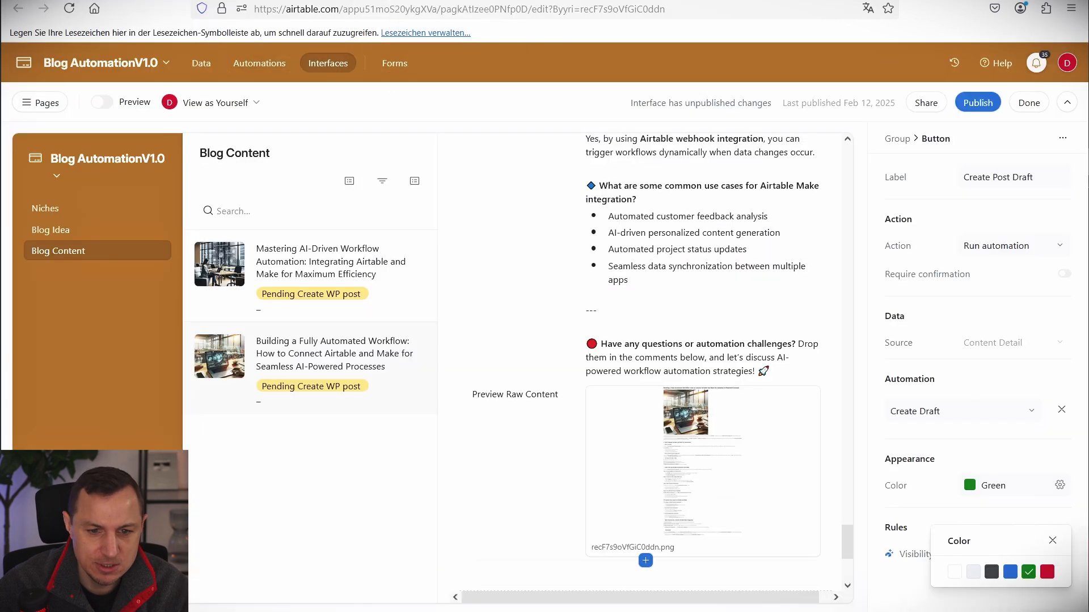
Publish the interface, then click Create Post Draft on the blog record and watch Make.
{"action": "left_click", "coordinate": [977, 102]}
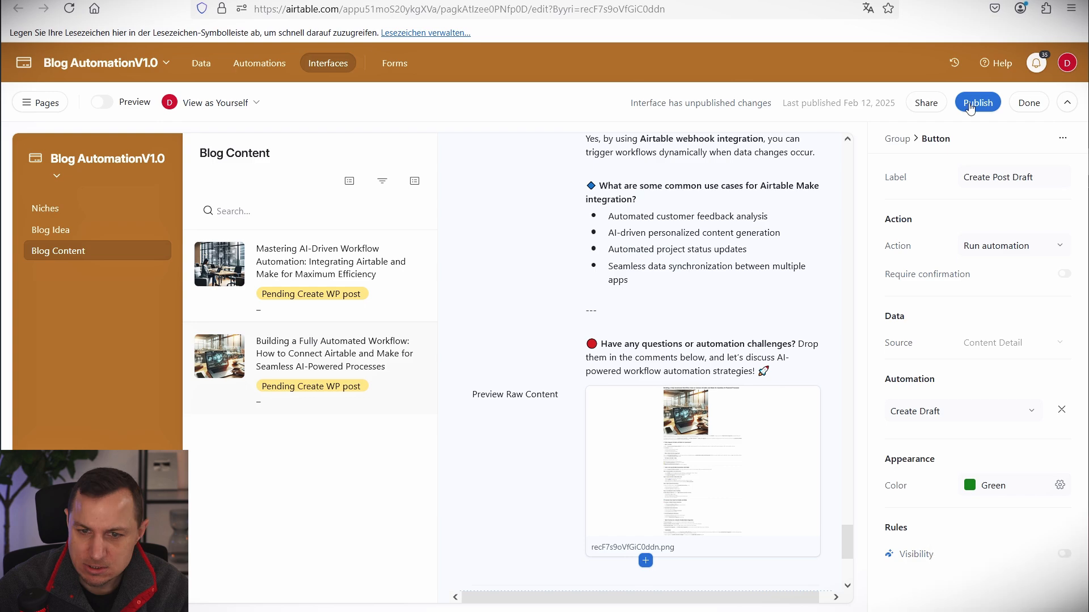
{"action": "left_click", "coordinate": [680, 406]}
{"action": "scroll", "coordinate": [881, 420], "scroll_direction": "down", "scroll_amount": 20}
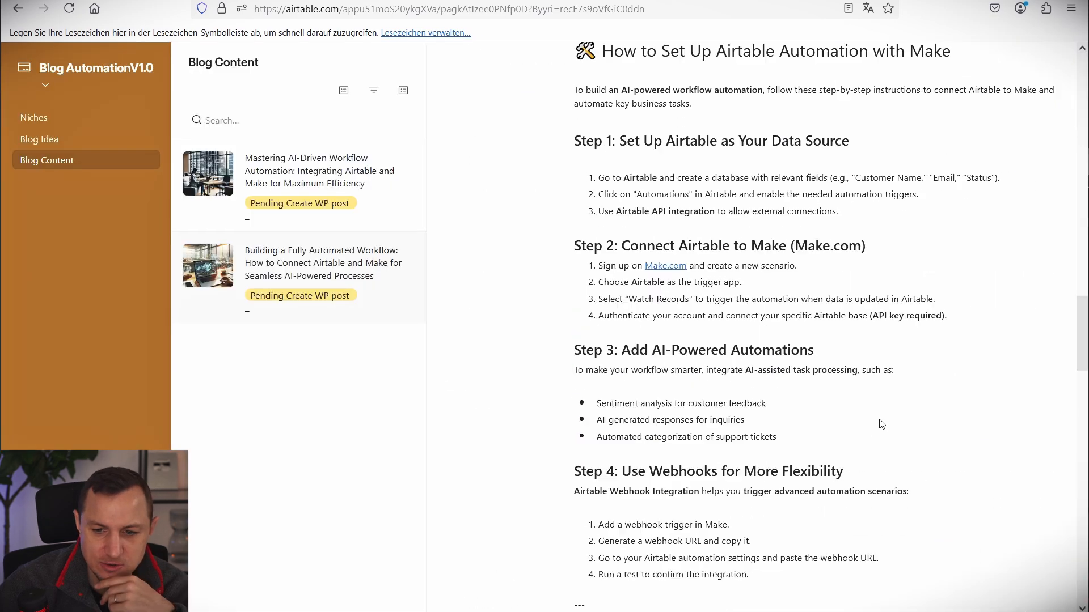
{"action": "scroll", "coordinate": [901, 428], "scroll_direction": "down", "scroll_amount": 5}
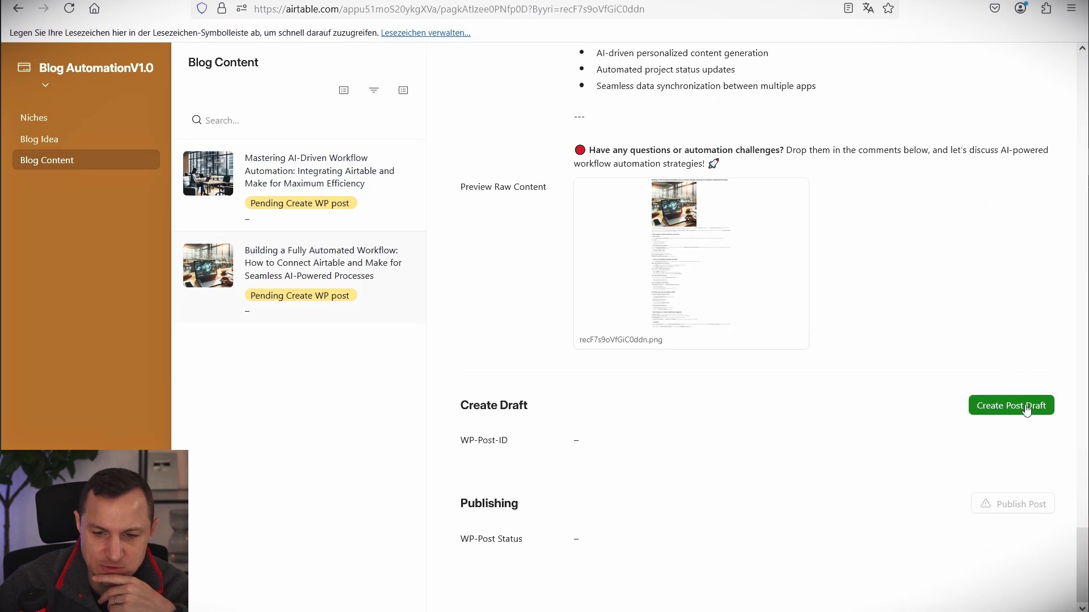
{"action": "left_click", "coordinate": [992, 405]}
{"action": "key", "text": "ctrl+Tab"}
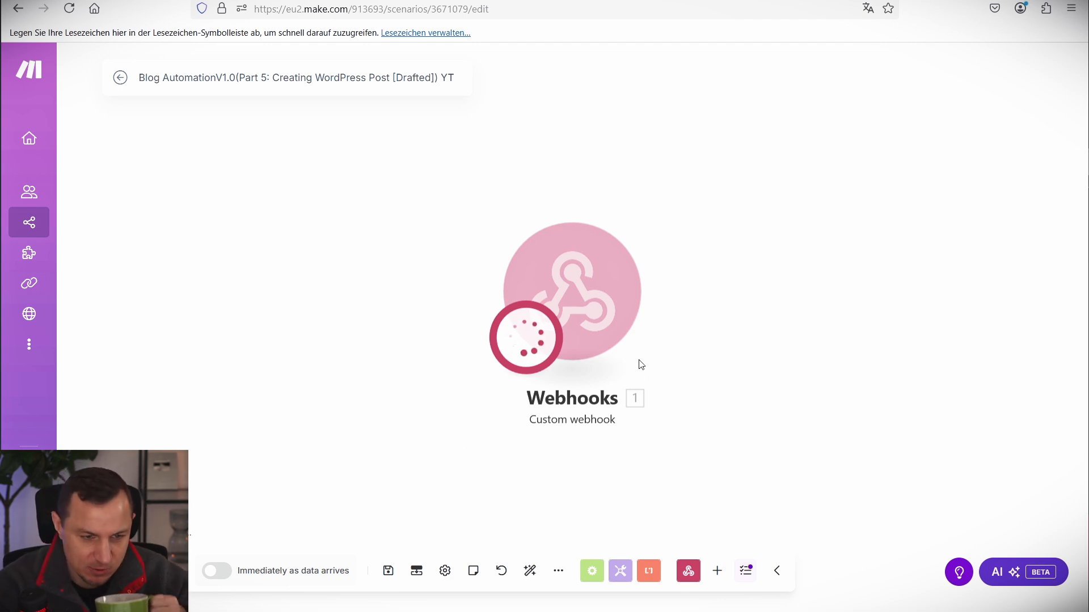
Check the webhook's received recordId, then add an Airtable Get a Record module after the webhook.
{"action": "double_click", "coordinate": [852, 238]}
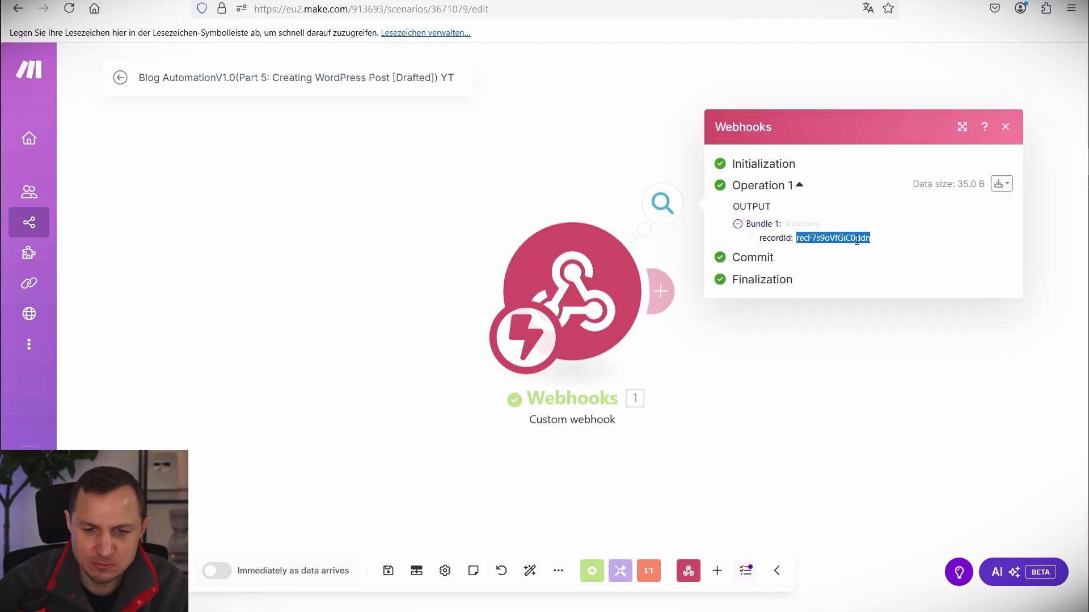
{"action": "left_click", "coordinate": [508, 164]}
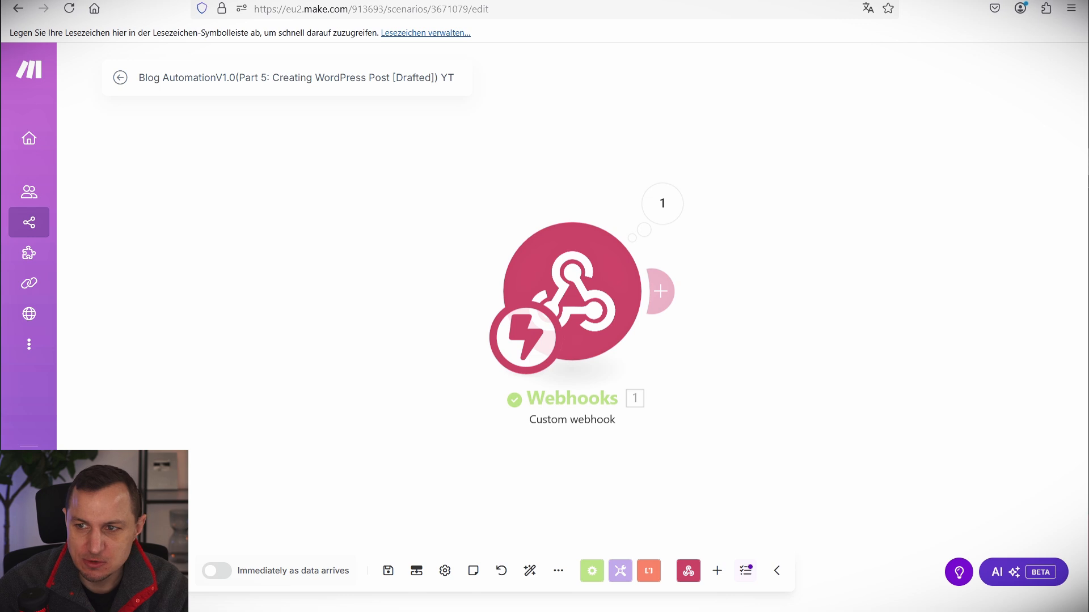
{"action": "left_click", "coordinate": [835, 241]}
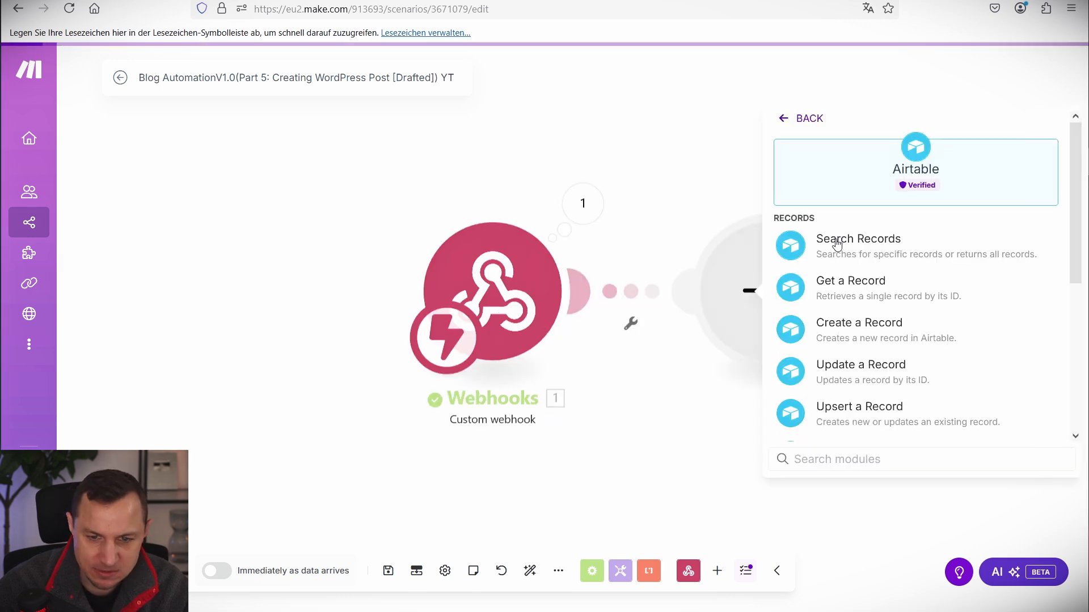
{"action": "left_click", "coordinate": [845, 293]}
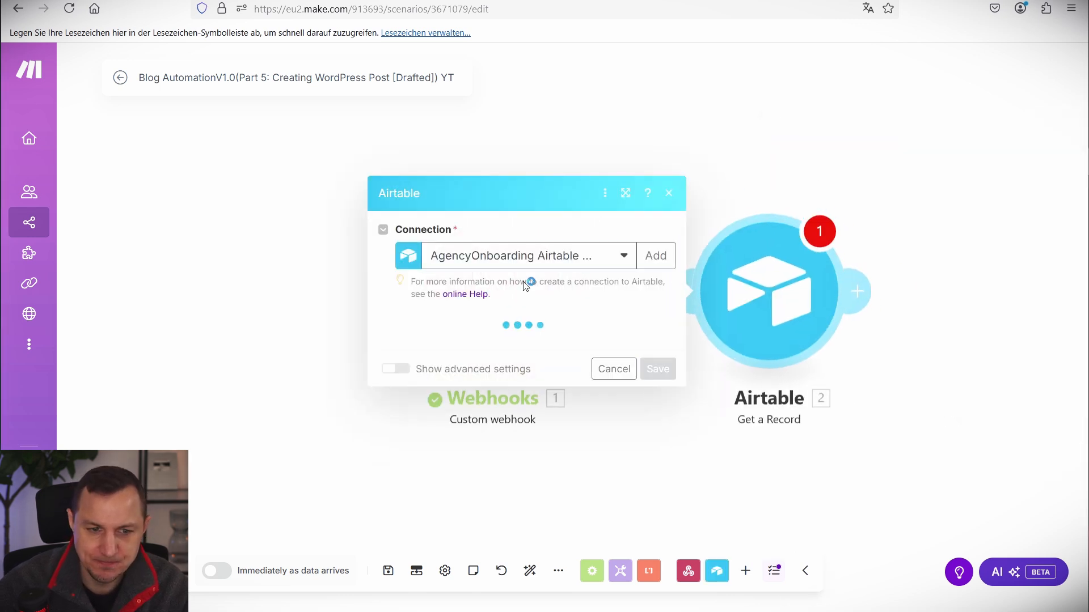
Use BlogPostConnection, base Blog AutomationV1.0, table Blog Content, and map 1. recordId into Record ID.
{"action": "left_click", "coordinate": [485, 251]}
{"action": "left_click", "coordinate": [465, 406]}
{"action": "left_click", "coordinate": [463, 342]}
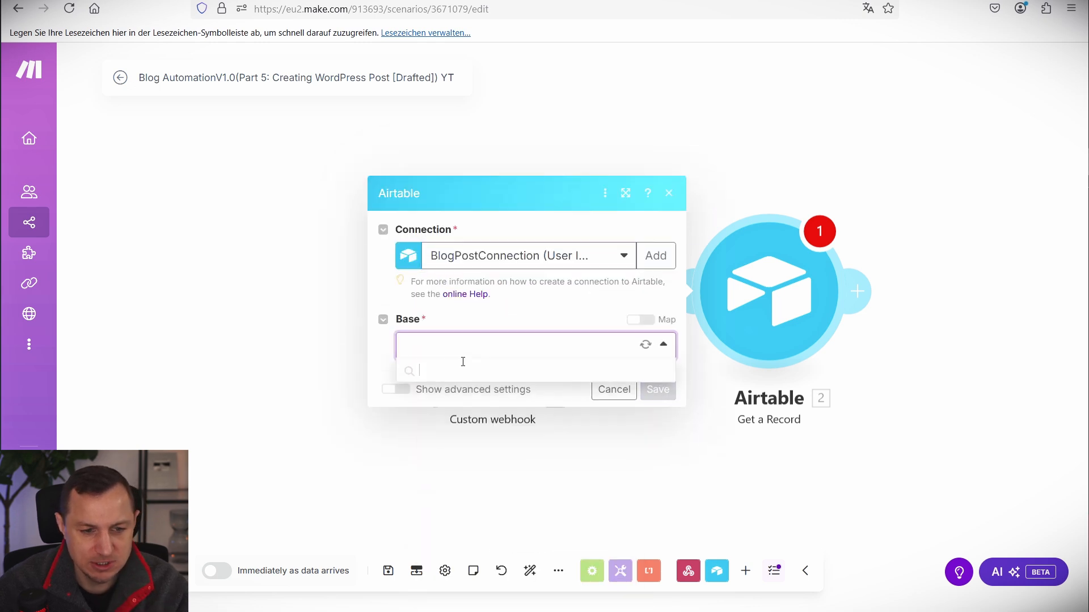
{"action": "left_click", "coordinate": [433, 394]}
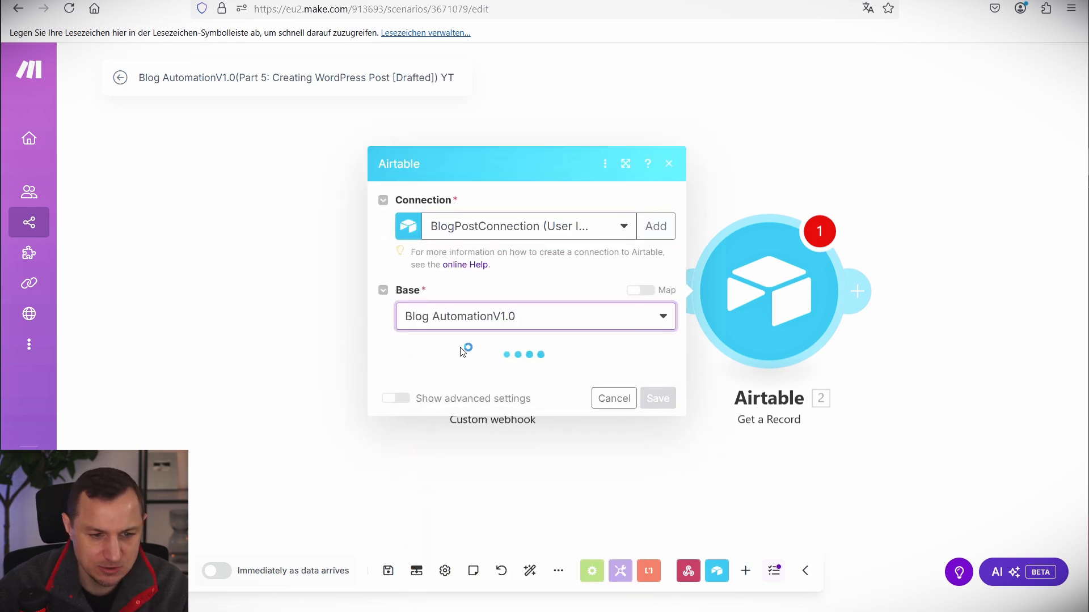
{"action": "left_click", "coordinate": [449, 382]}
{"action": "left_click", "coordinate": [440, 429]}
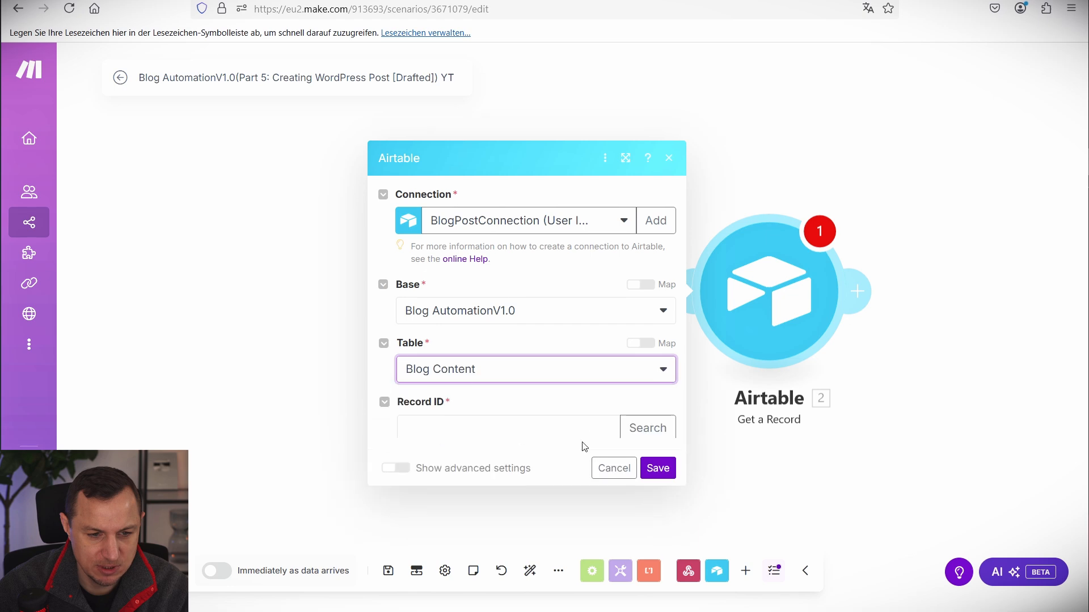
{"action": "left_click", "coordinate": [477, 403]}
{"action": "left_click", "coordinate": [682, 452]}
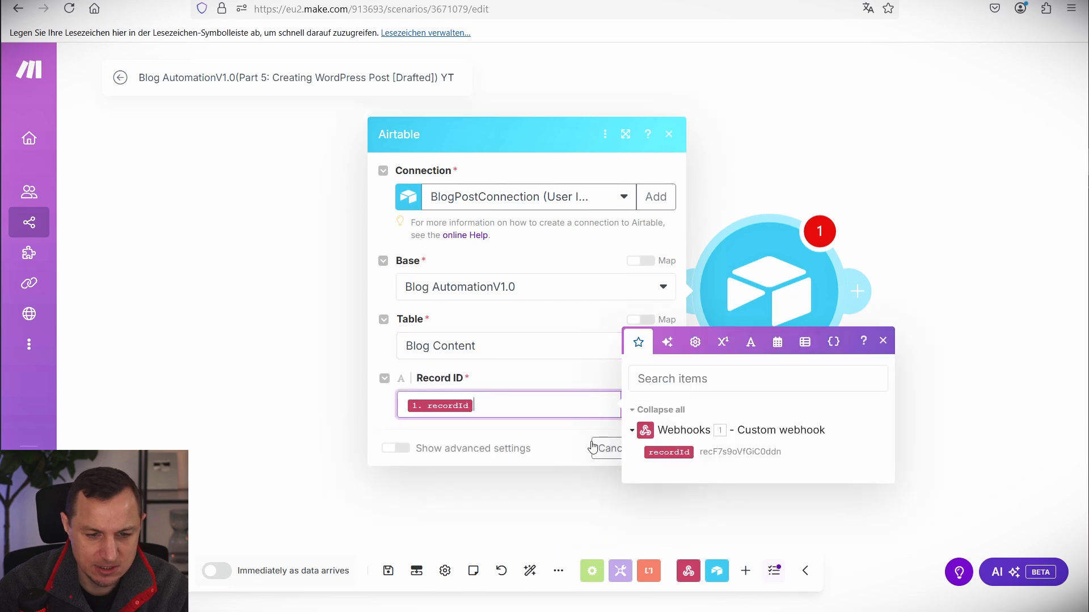
{"action": "left_click", "coordinate": [655, 449]}
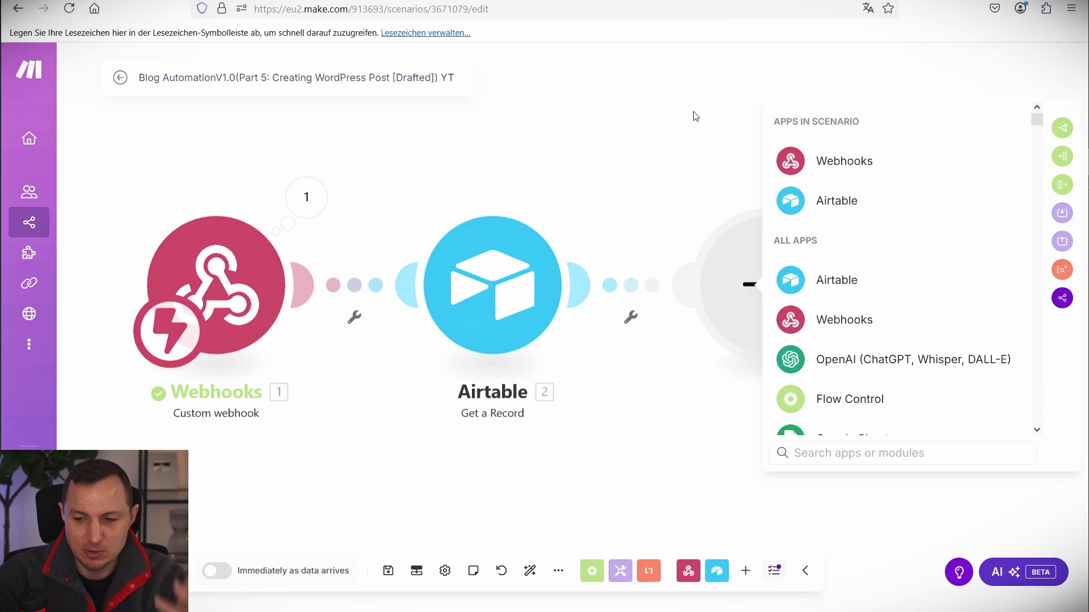
Add WordPress Create a Post as the third module and start a new WordPress connection.
{"action": "type", "text": "w"}
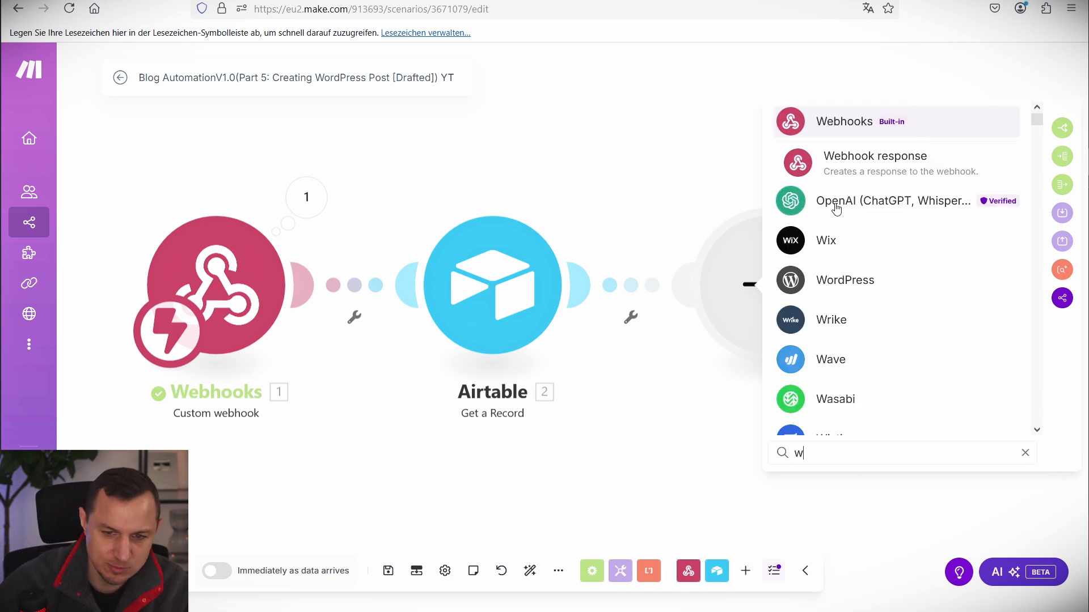
{"action": "left_click", "coordinate": [885, 280]}
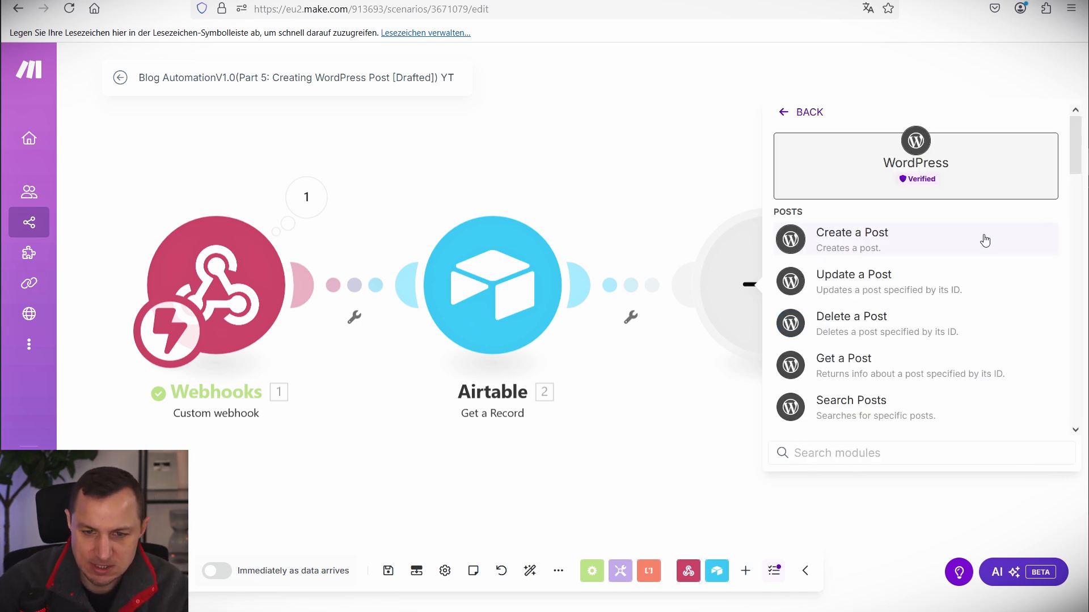
{"action": "left_click", "coordinate": [886, 239]}
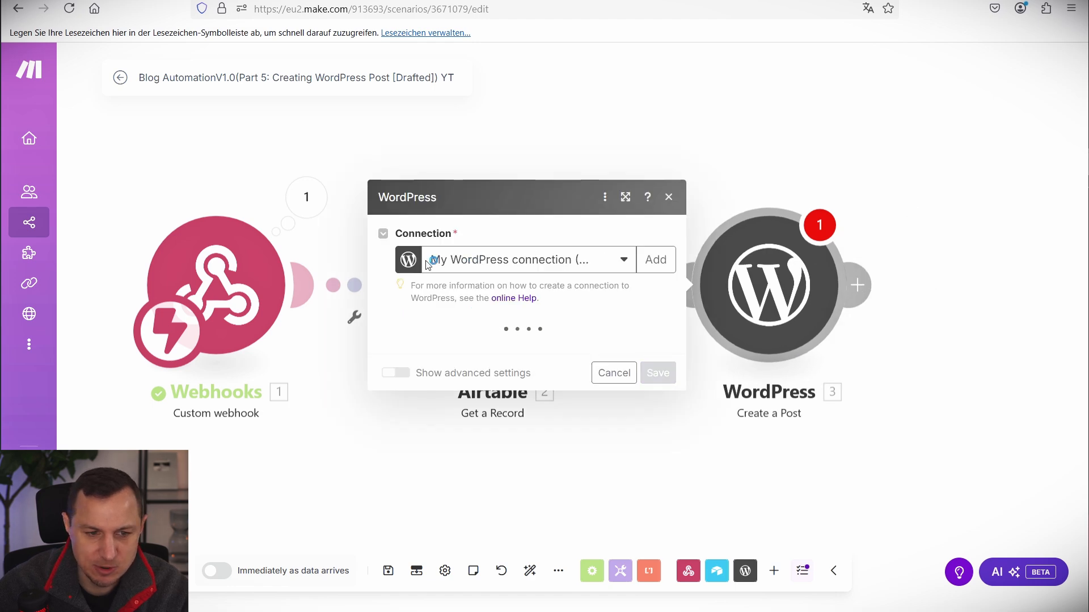
{"action": "left_click", "coordinate": [655, 260]}
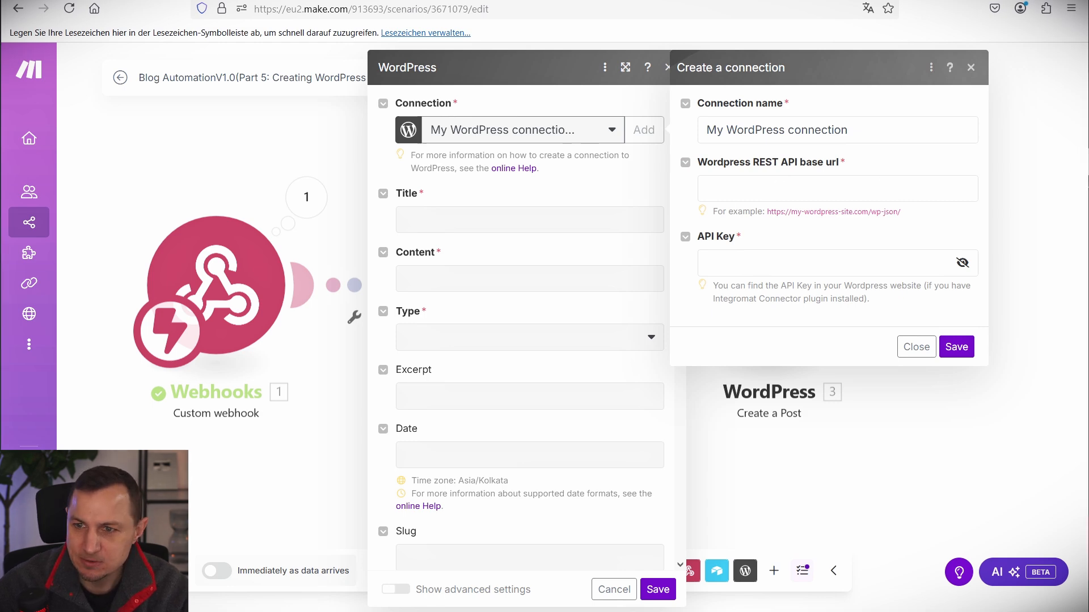
In the WordPress admin, review the Installed Plugins list for the Make Connector.
{"action": "key", "text": "alt+Tab"}
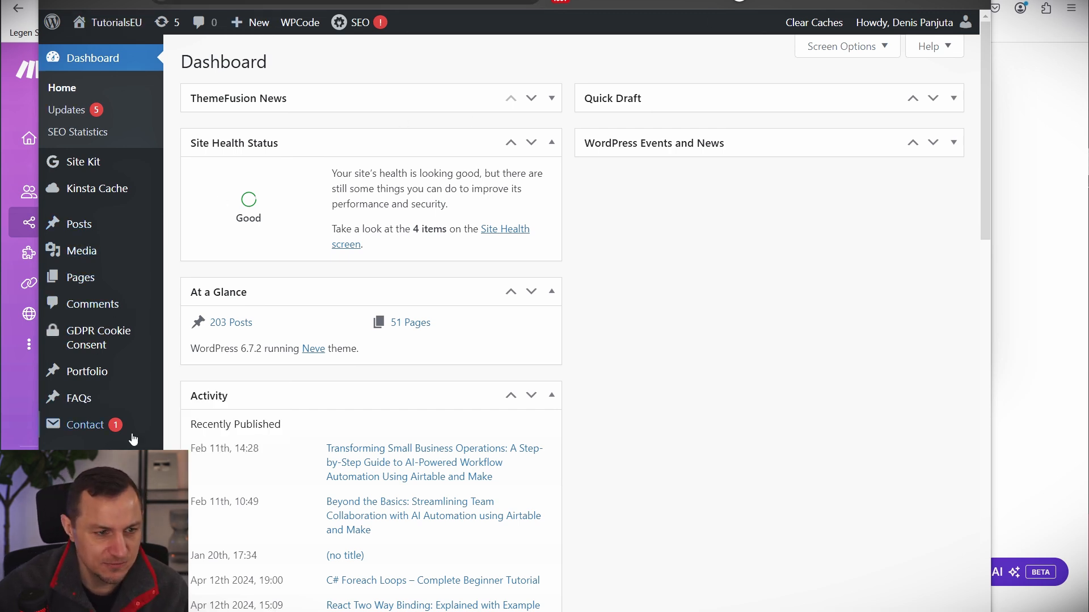
{"action": "mouse_move", "coordinate": [102, 513]}
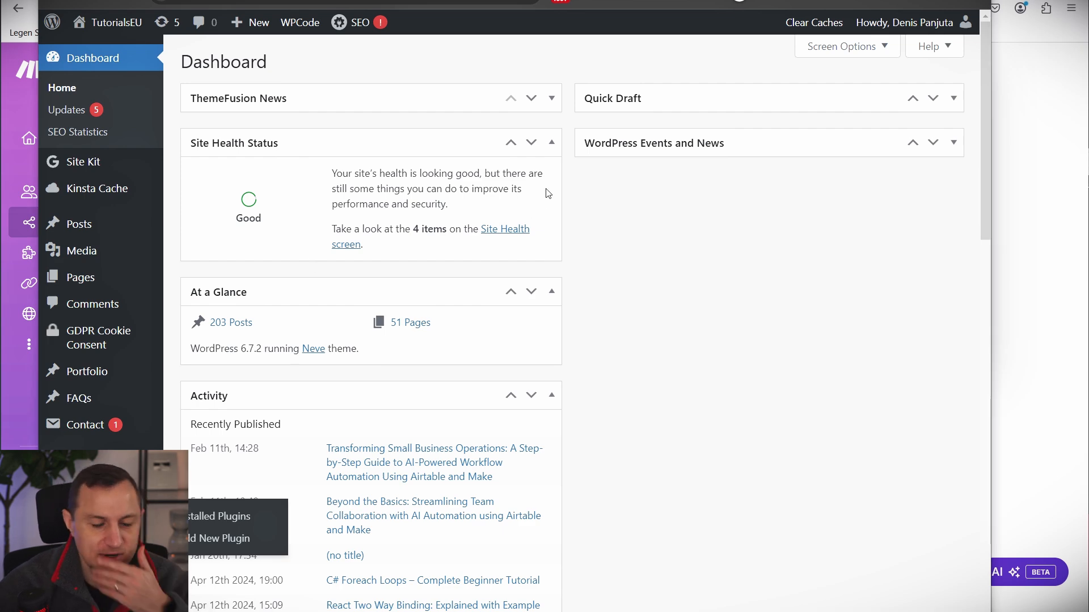
{"action": "left_click", "coordinate": [197, 520]}
{"action": "scroll", "coordinate": [482, 312], "scroll_direction": "down", "scroll_amount": 15}
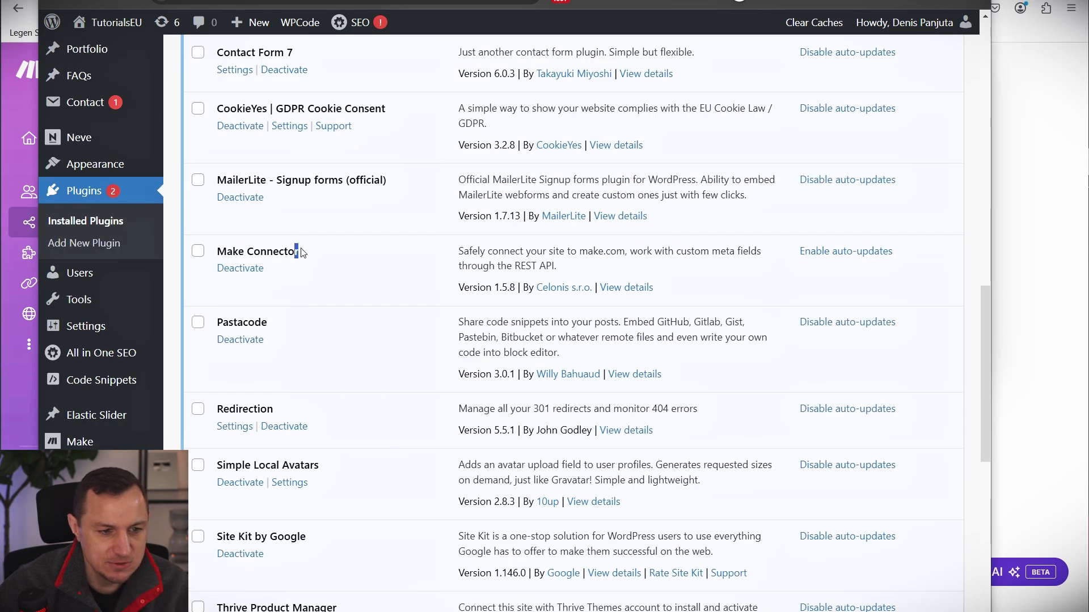
{"action": "scroll", "coordinate": [307, 258], "scroll_direction": "up", "scroll_amount": 7}
{"action": "scroll", "coordinate": [306, 258], "scroll_direction": "up", "scroll_amount": 8}
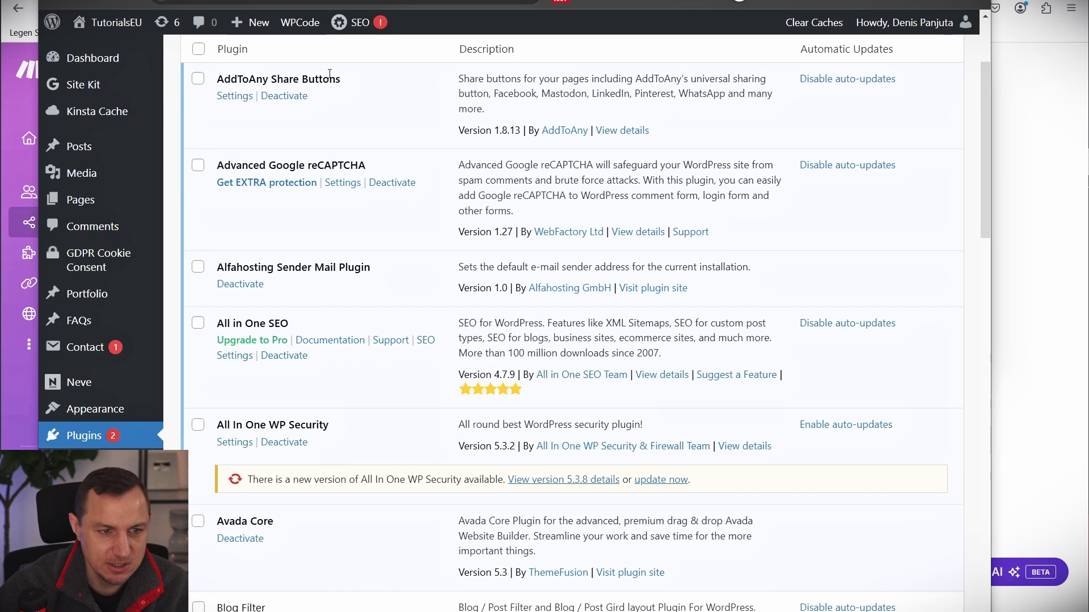
Search 'make' under Add New Plugin, open the Make Connector settings page, and return to Make.
{"action": "left_click", "coordinate": [304, 64]}
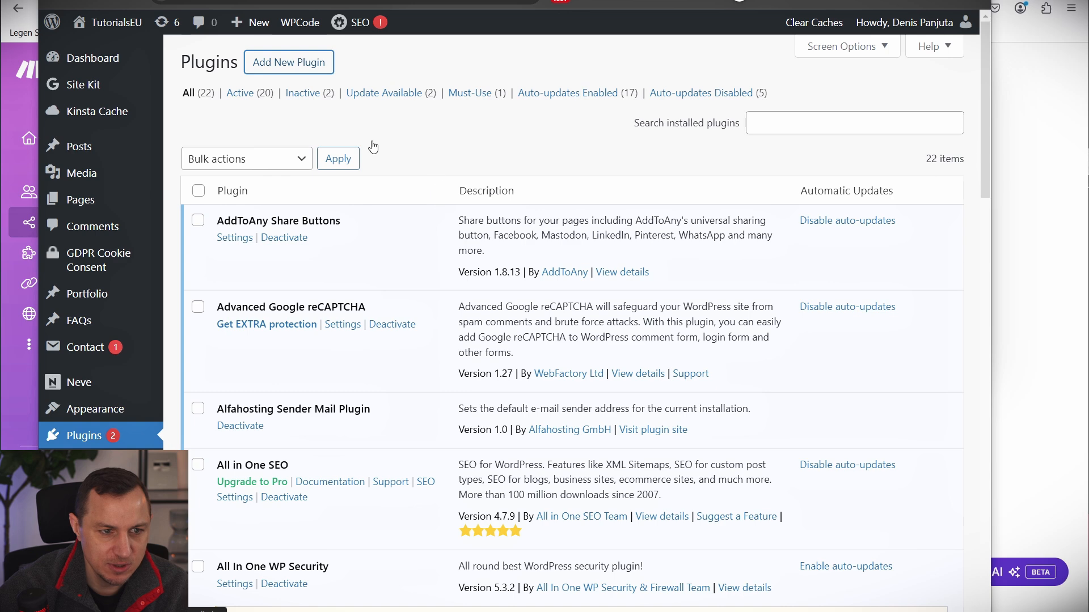
{"action": "left_click", "coordinate": [753, 102]}
{"action": "type", "text": "make connector"}
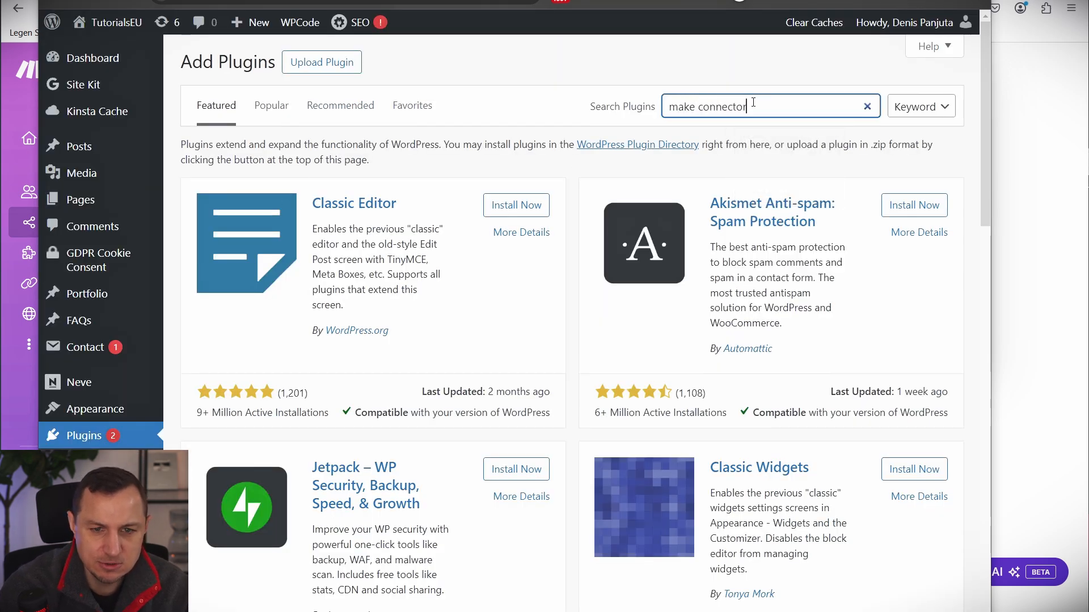
{"action": "left_click_drag", "start_coordinate": [201, 180], "coordinate": [559, 356]}
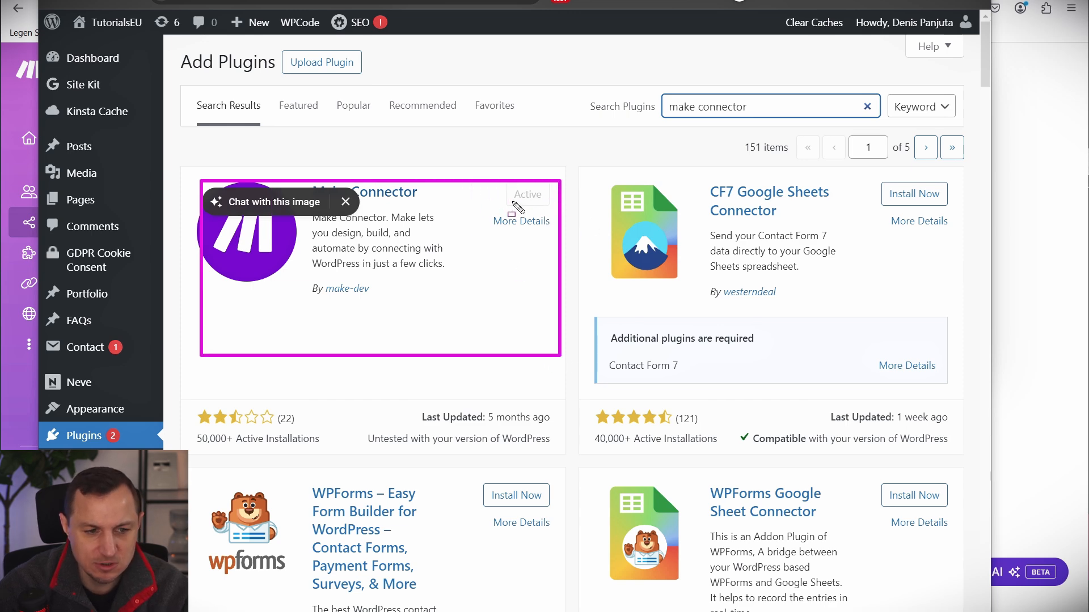
{"action": "key", "text": "Escape"}
{"action": "scroll", "coordinate": [196, 421], "scroll_direction": "down", "scroll_amount": 3}
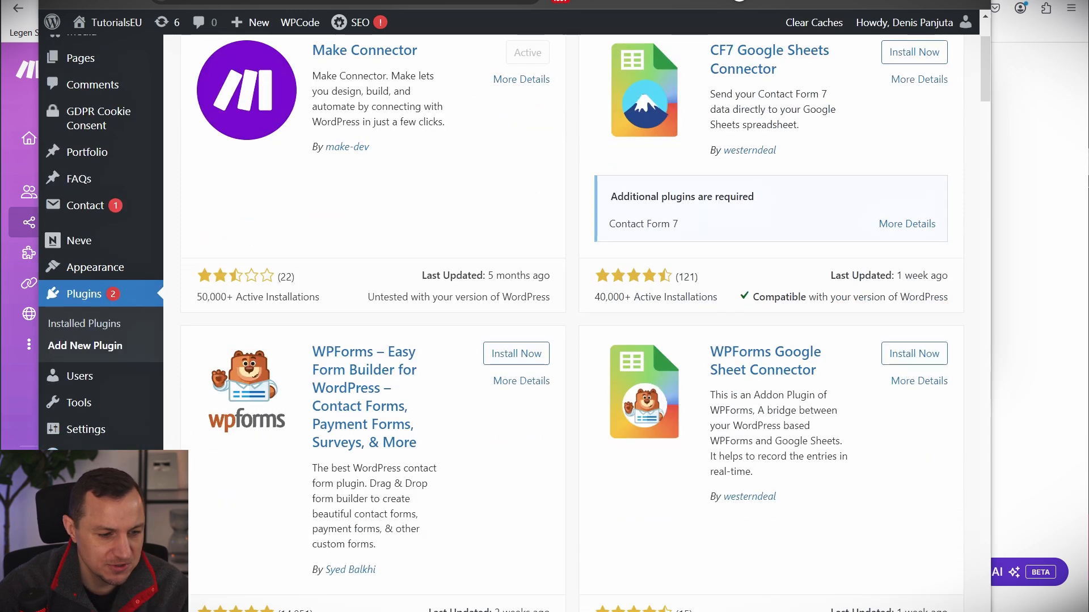
{"action": "left_click", "coordinate": [85, 530]}
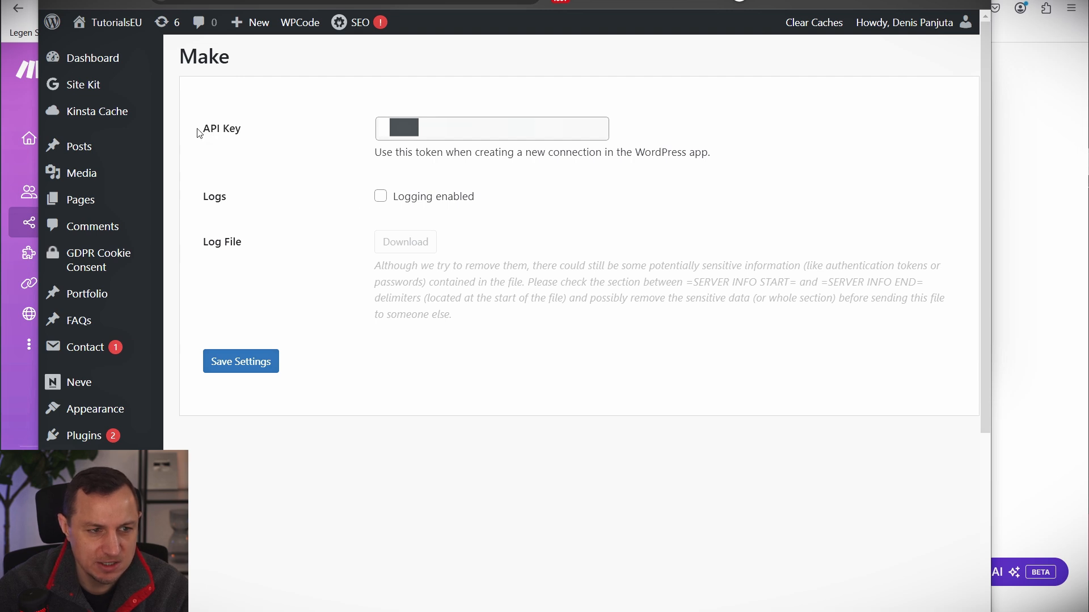
{"action": "key", "text": "alt+Tab"}
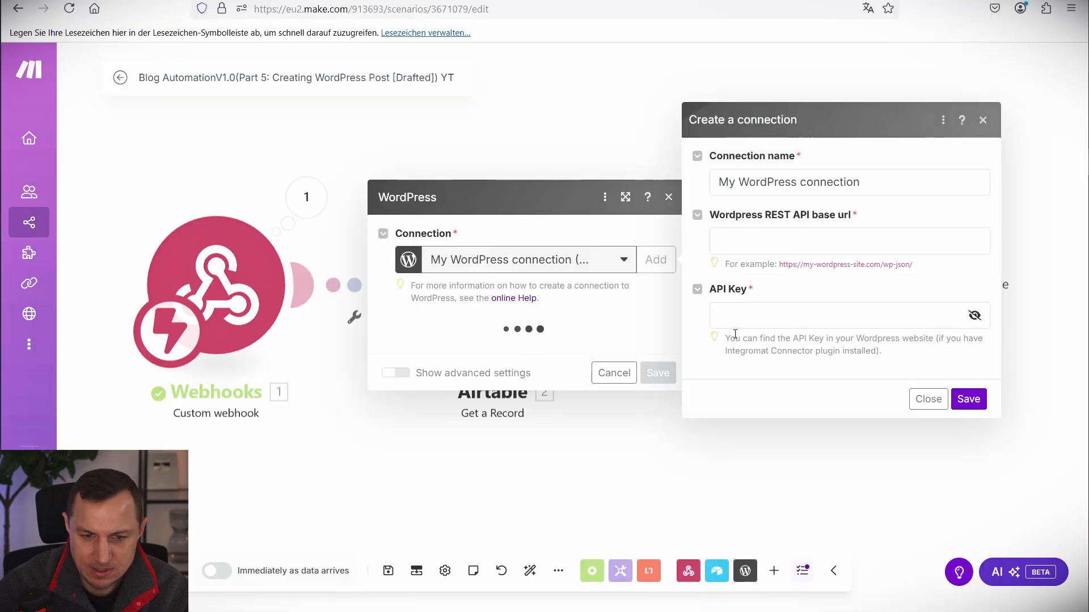
{"action": "mouse_move", "coordinate": [696, 283]}
{"action": "left_mouse_down"}
{"action": "mouse_move", "coordinate": [801, 347]}
{"action": "mouse_move", "coordinate": [998, 363]}
{"action": "left_mouse_up"}
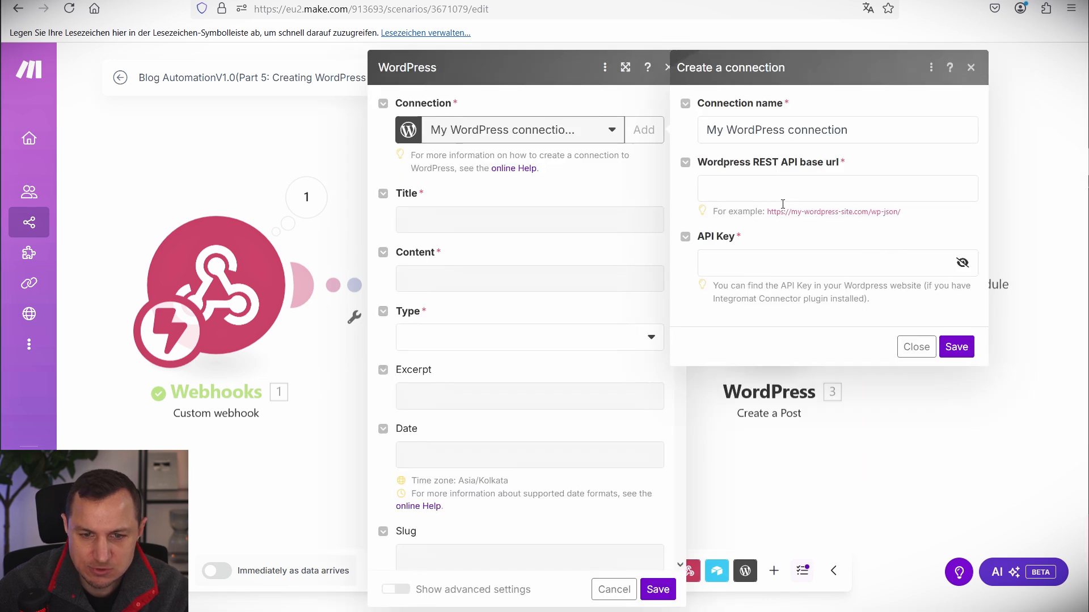
{"action": "left_click_drag", "start_coordinate": [792, 214], "coordinate": [874, 223]}
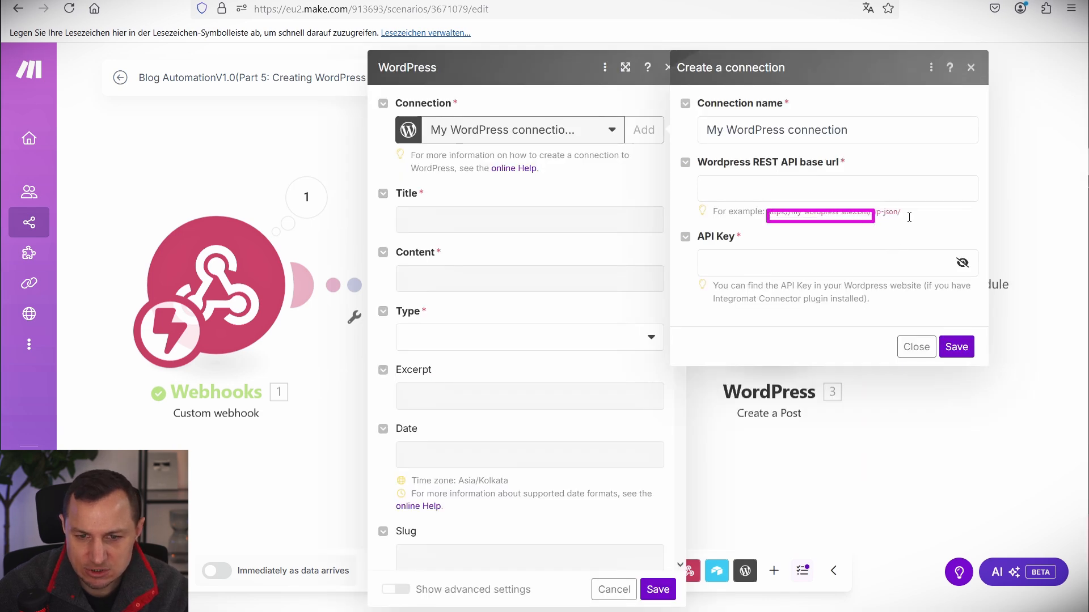
{"action": "left_click", "coordinate": [790, 188]}
{"action": "type", "text": "https://tutorials.eu/wp-json/"}
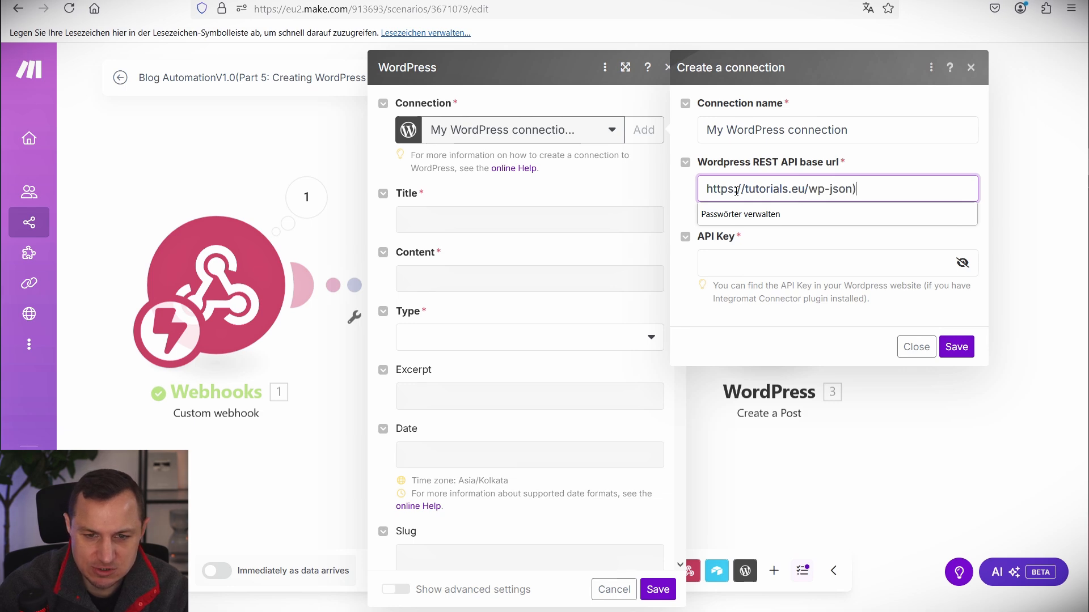
{"action": "left_click", "coordinate": [863, 226]}
{"action": "left_click", "coordinate": [884, 158]}
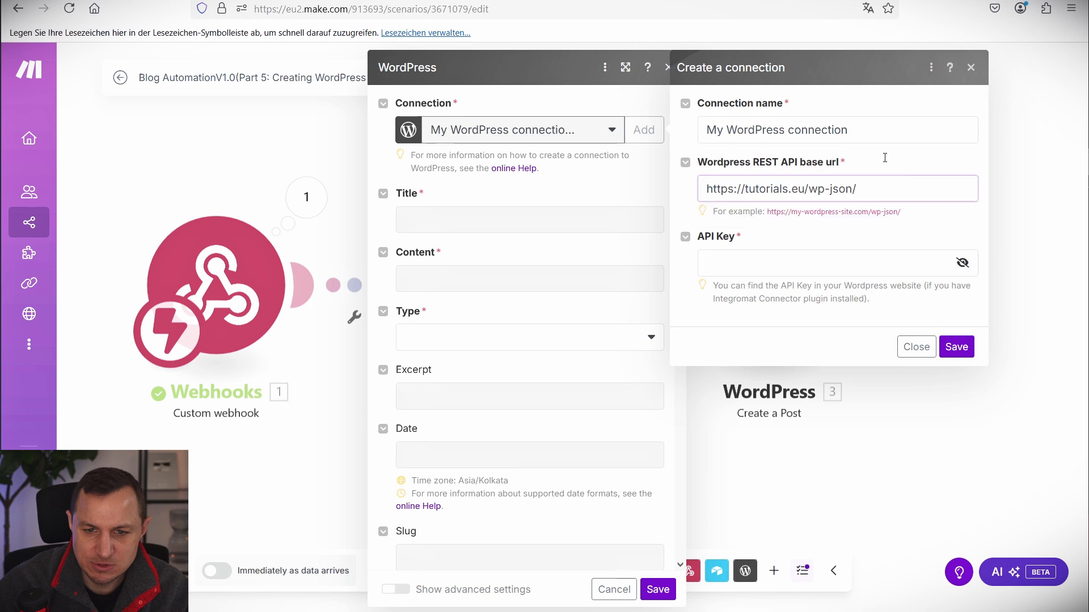
{"action": "left_click", "coordinate": [869, 158]}
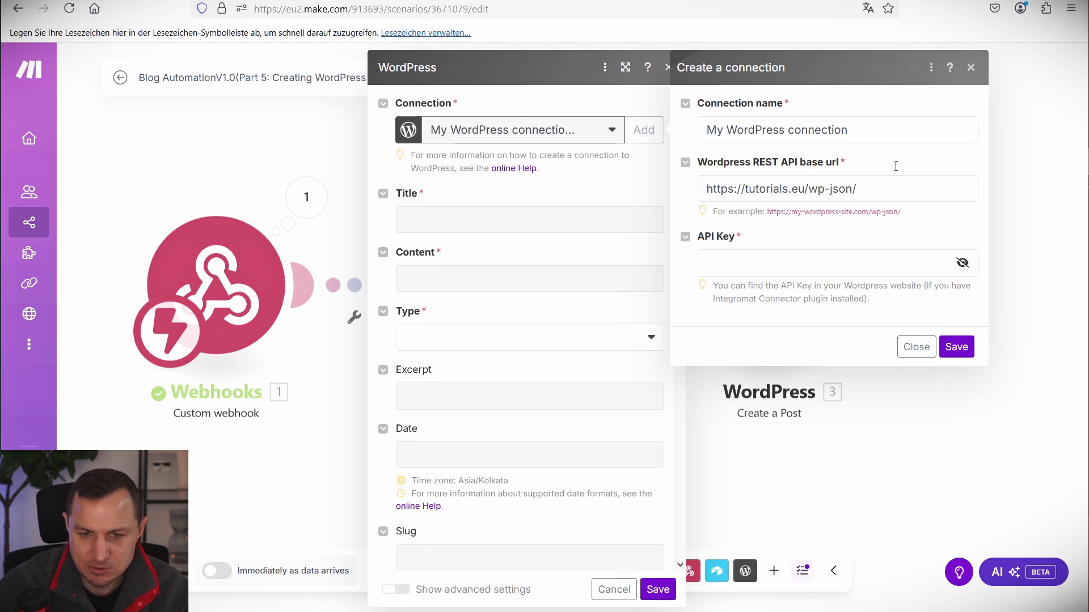
{"action": "left_click_drag", "start_coordinate": [902, 163], "coordinate": [1046, 370]}
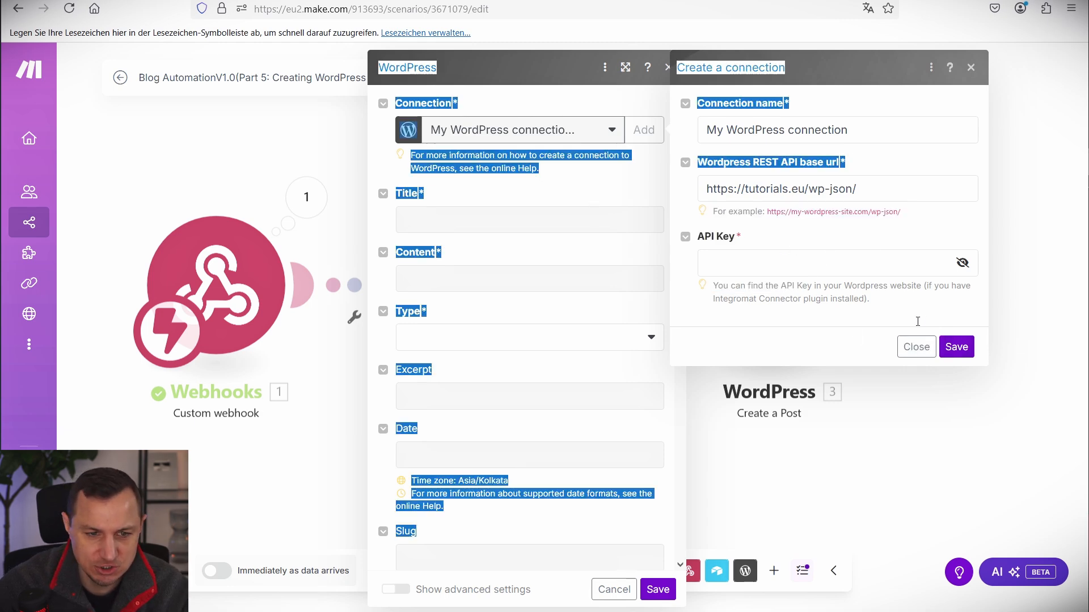
{"action": "left_click", "coordinate": [917, 347]}
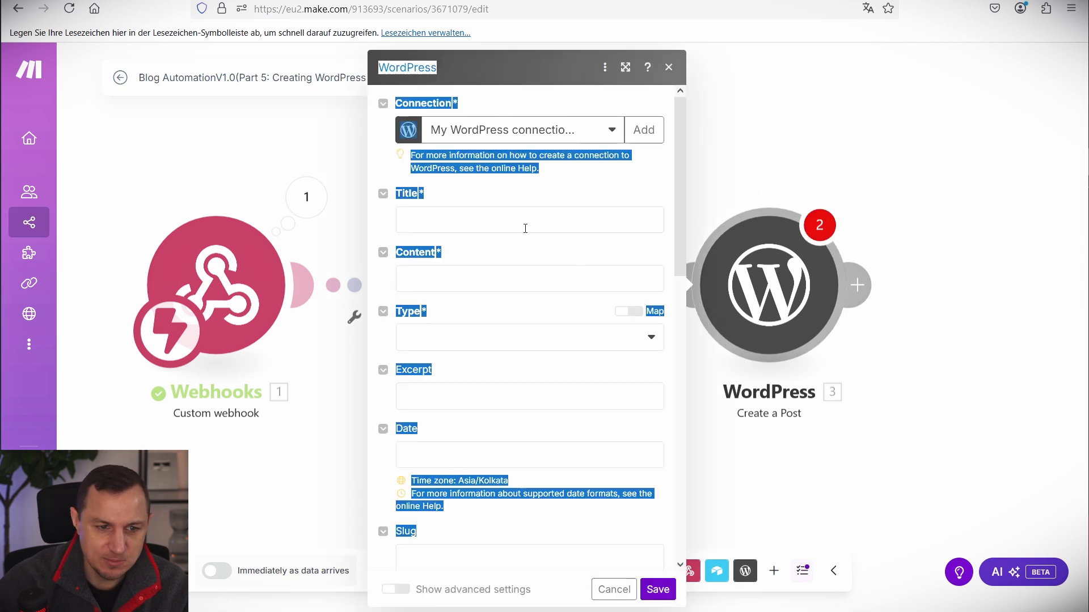
Map the post Title to 2. Article Name and Content to 2. Blog Post HTML.
{"action": "left_click", "coordinate": [525, 228]}
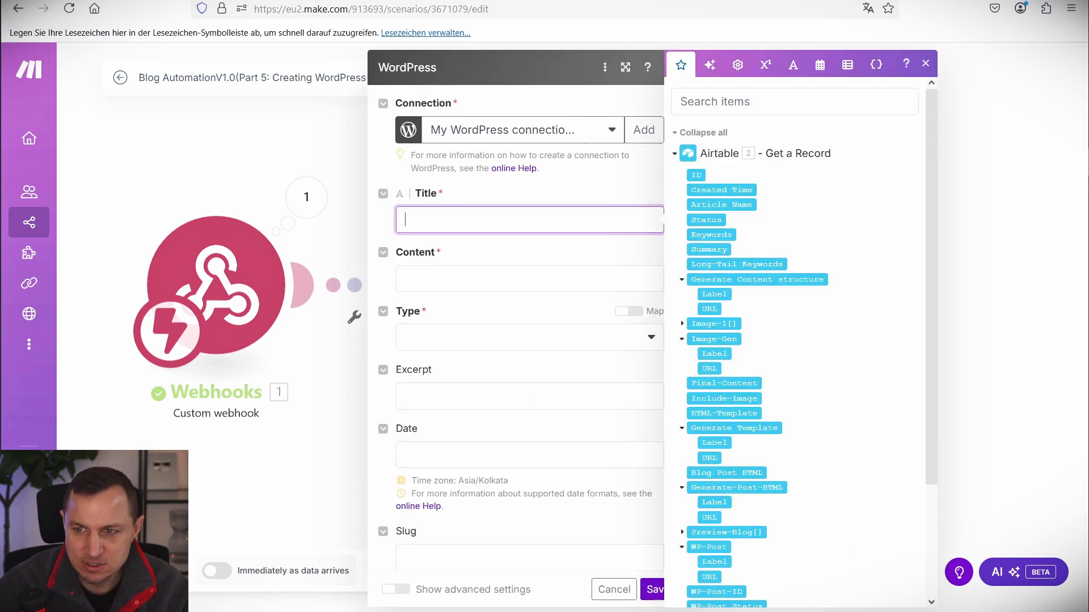
{"action": "key", "text": "Escape"}
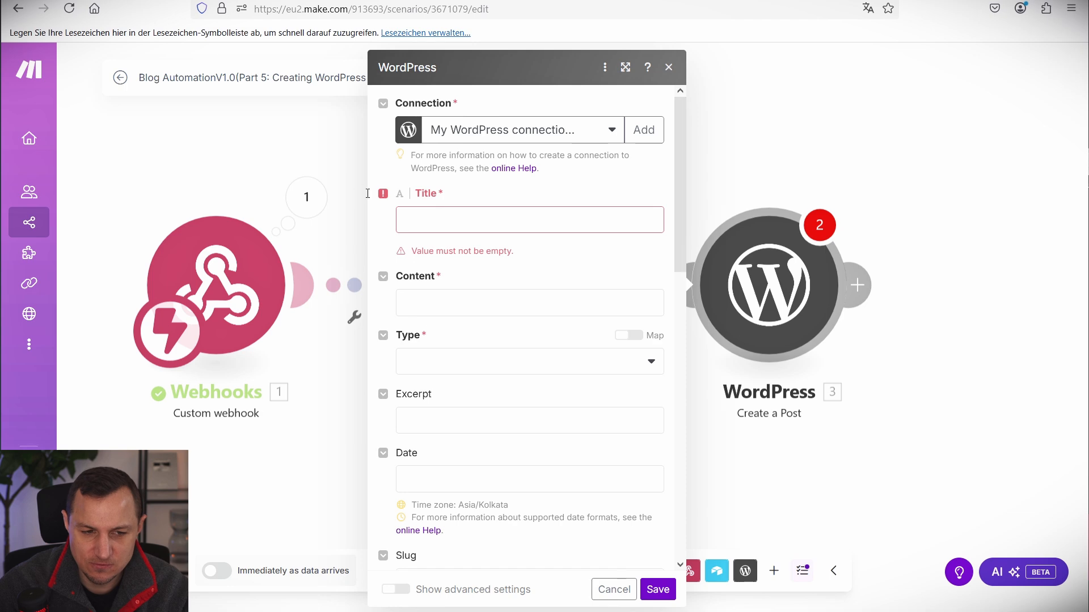
{"action": "left_click", "coordinate": [478, 213]}
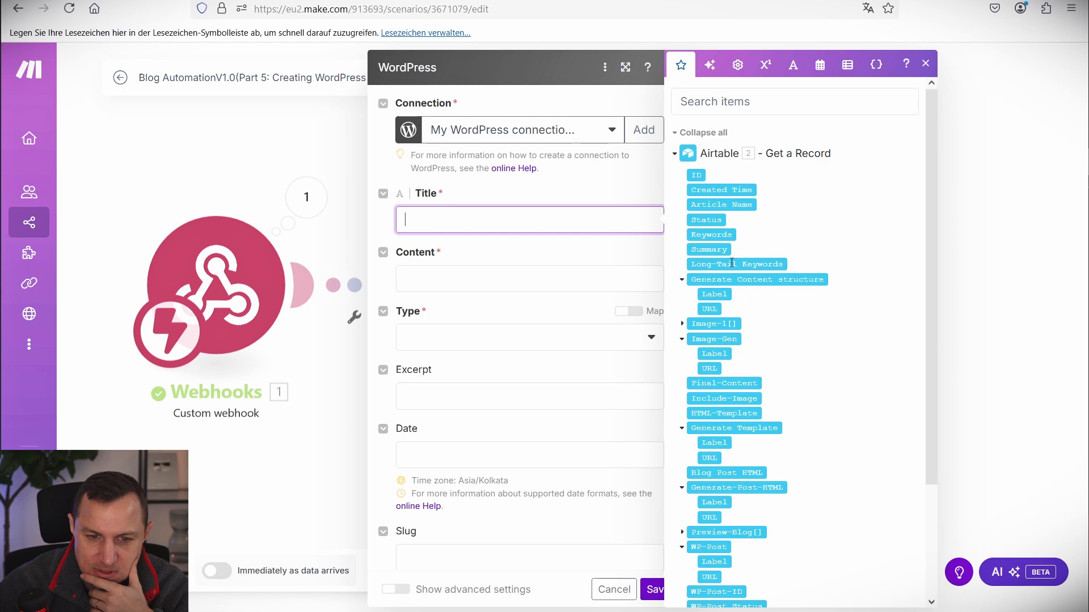
{"action": "scroll", "coordinate": [709, 318], "scroll_direction": "down", "scroll_amount": 4}
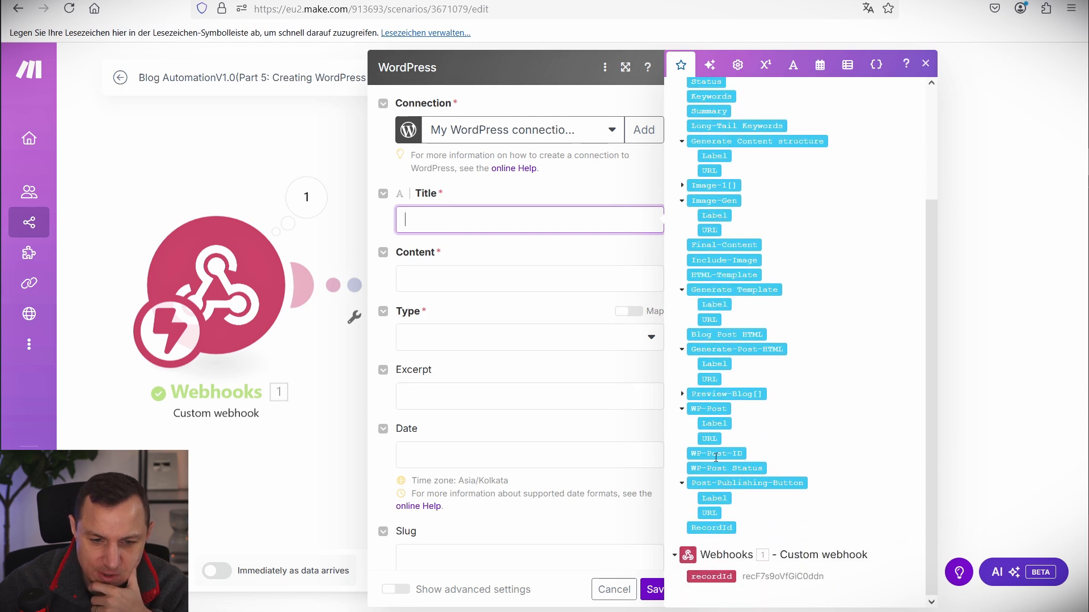
{"action": "scroll", "coordinate": [706, 317], "scroll_direction": "up", "scroll_amount": 4}
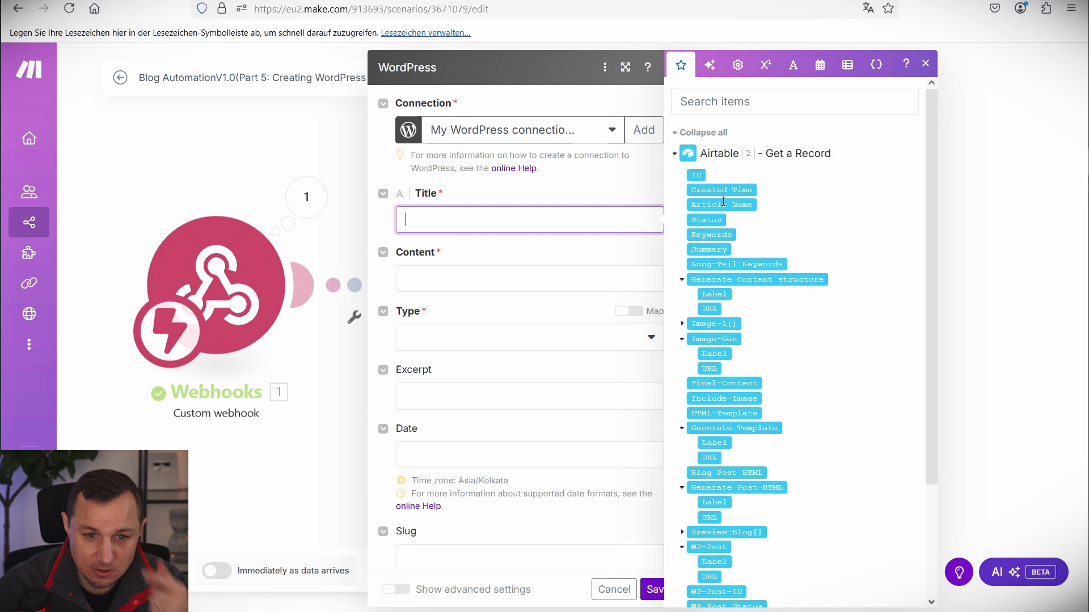
{"action": "left_click", "coordinate": [729, 205]}
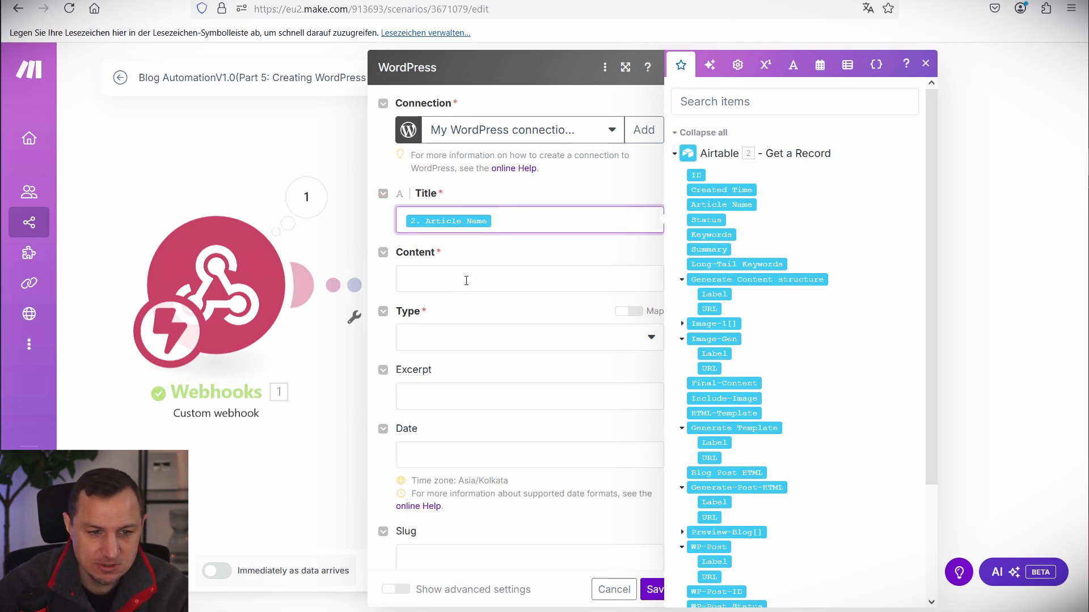
{"action": "left_click", "coordinate": [467, 279]}
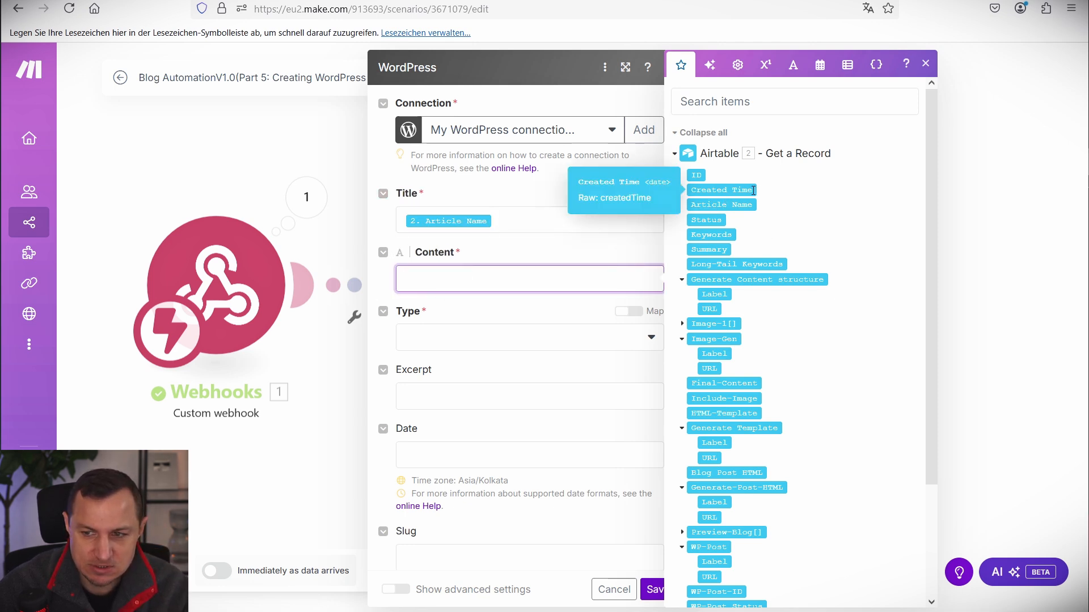
{"action": "scroll", "coordinate": [702, 401], "scroll_direction": "down", "scroll_amount": 4}
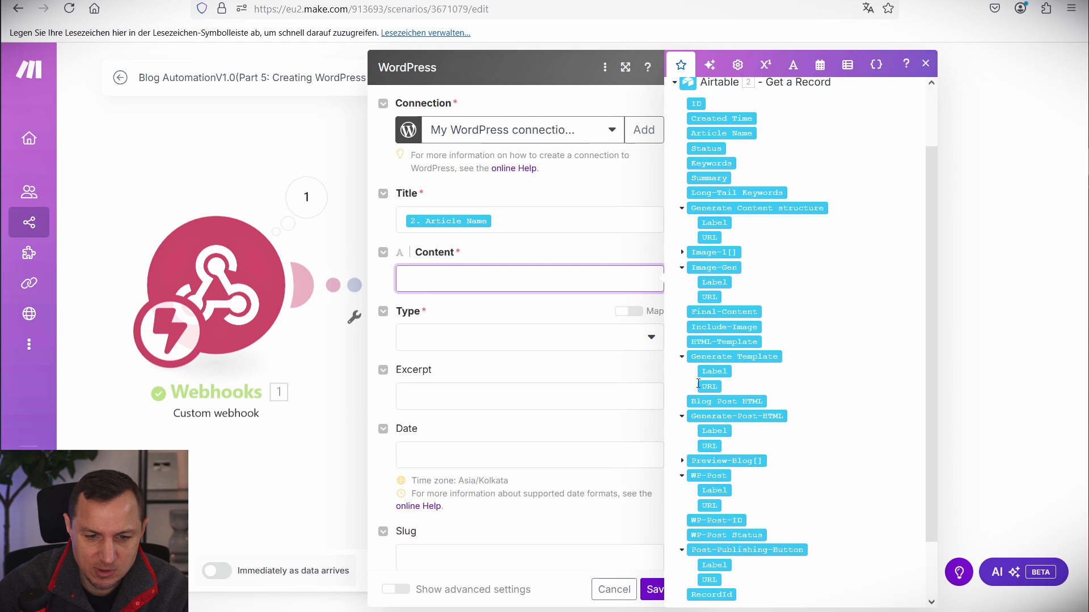
{"action": "left_click", "coordinate": [731, 334]}
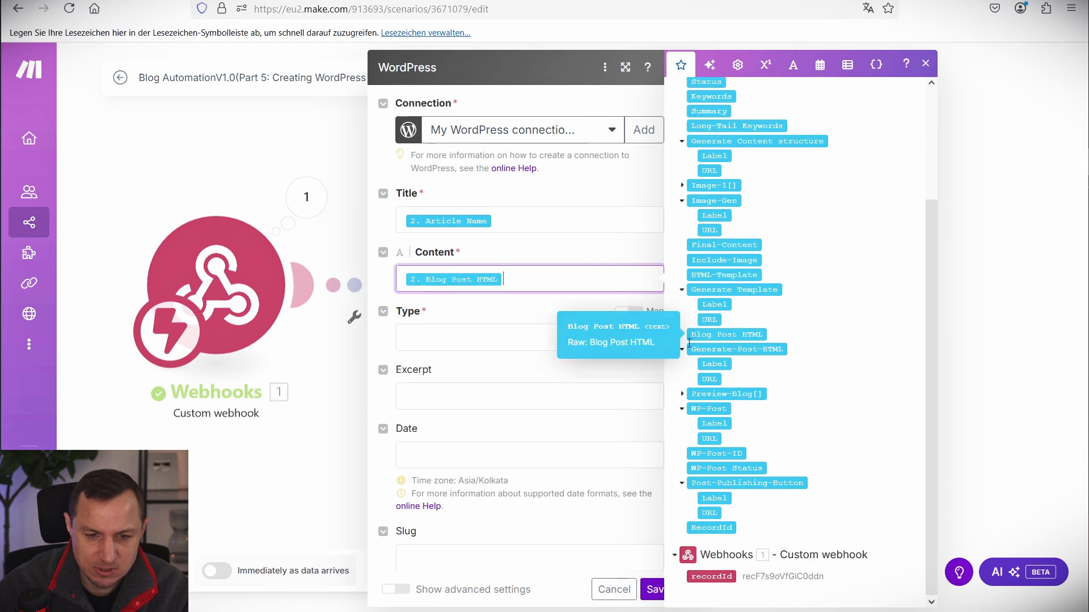
{"action": "left_click", "coordinate": [456, 337]}
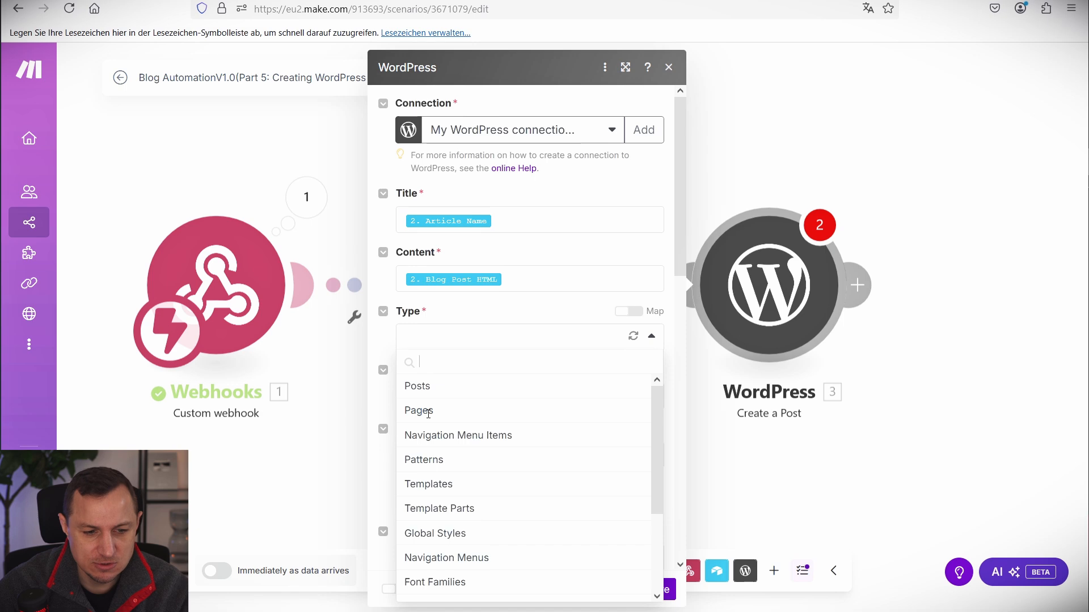
Set the post Type to Posts and review the Categories and Tags fields.
{"action": "left_click", "coordinate": [419, 387]}
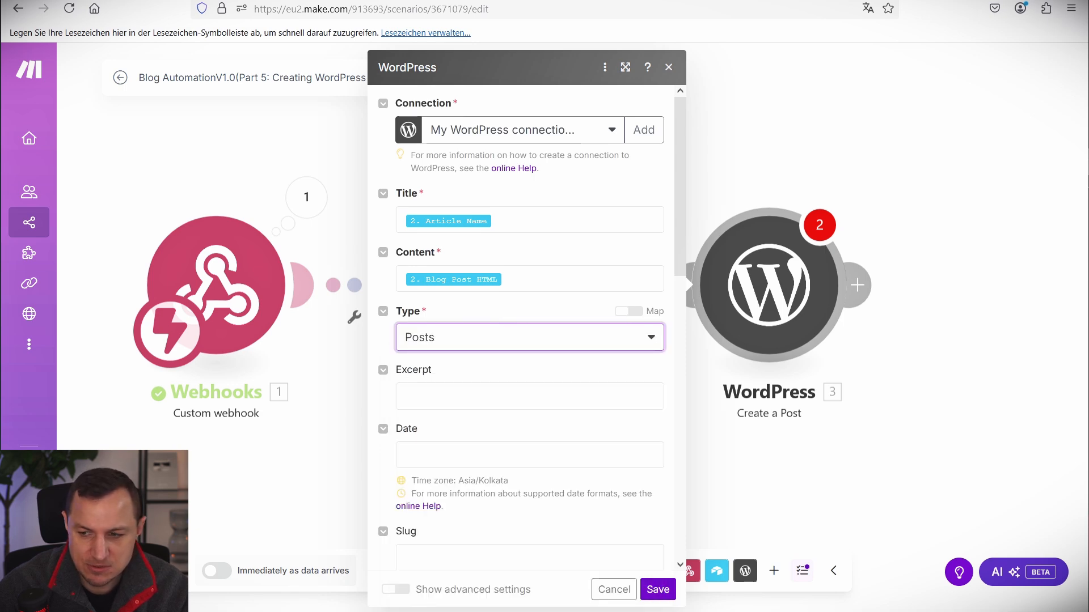
{"action": "scroll", "coordinate": [559, 348], "scroll_direction": "down", "scroll_amount": 10}
{"action": "scroll", "coordinate": [469, 357], "scroll_direction": "up", "scroll_amount": 4}
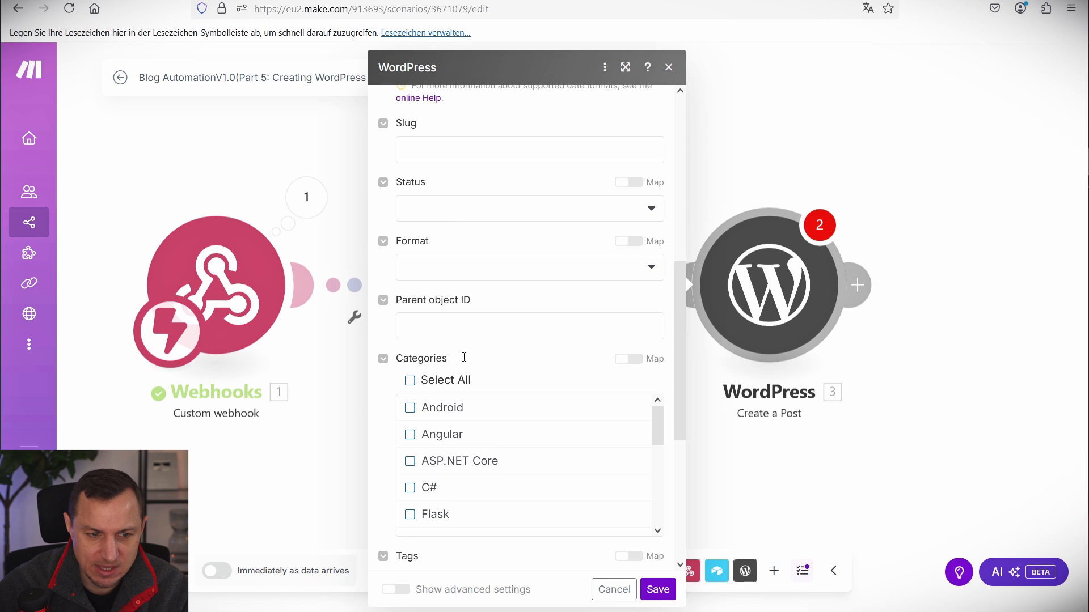
{"action": "scroll", "coordinate": [435, 385], "scroll_direction": "down", "scroll_amount": 5}
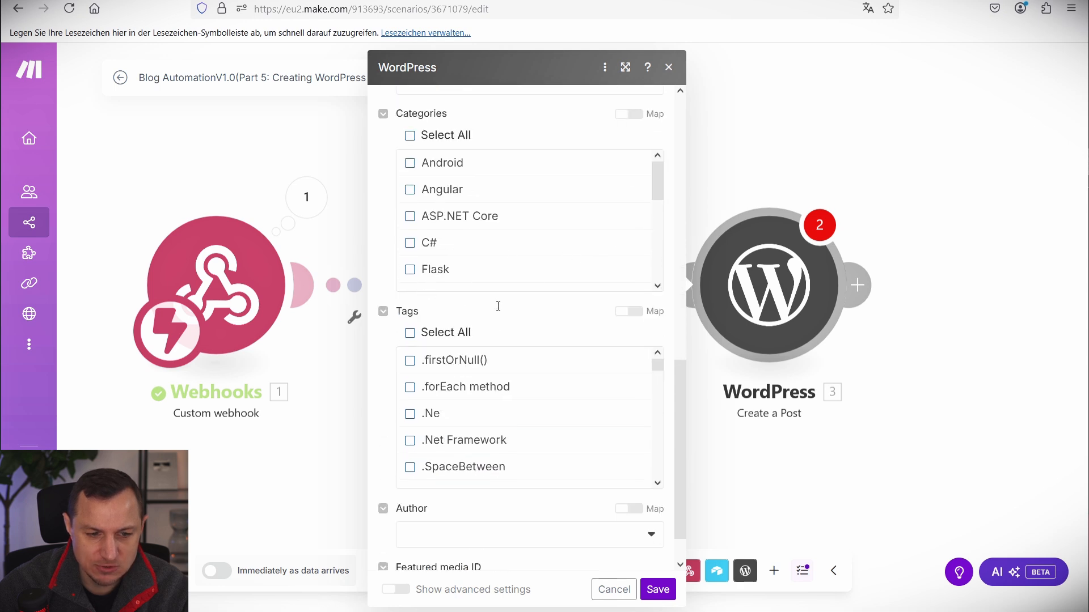
{"action": "scroll", "coordinate": [494, 367], "scroll_direction": "down", "scroll_amount": 5}
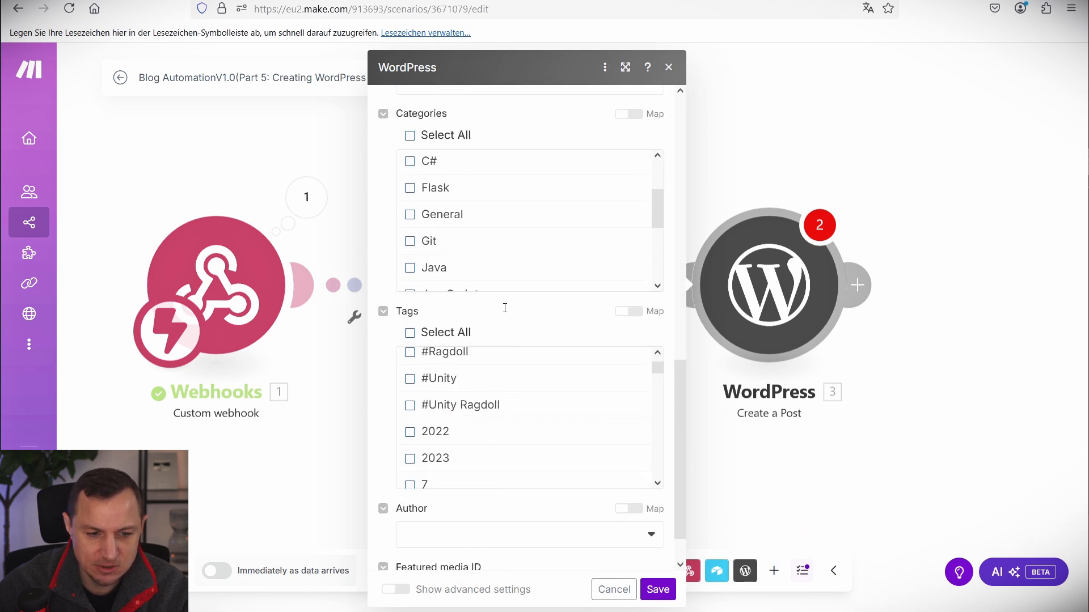
{"action": "scroll", "coordinate": [470, 221], "scroll_direction": "up", "scroll_amount": 3}
{"action": "scroll", "coordinate": [510, 369], "scroll_direction": "up", "scroll_amount": 5}
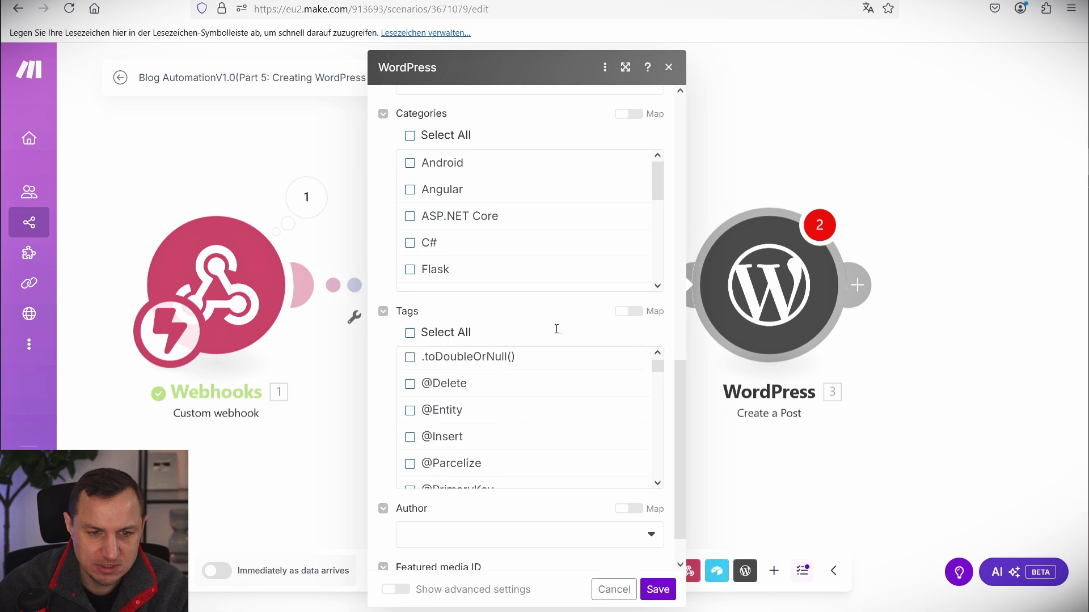
{"action": "scroll", "coordinate": [605, 294], "scroll_direction": "up", "scroll_amount": 5}
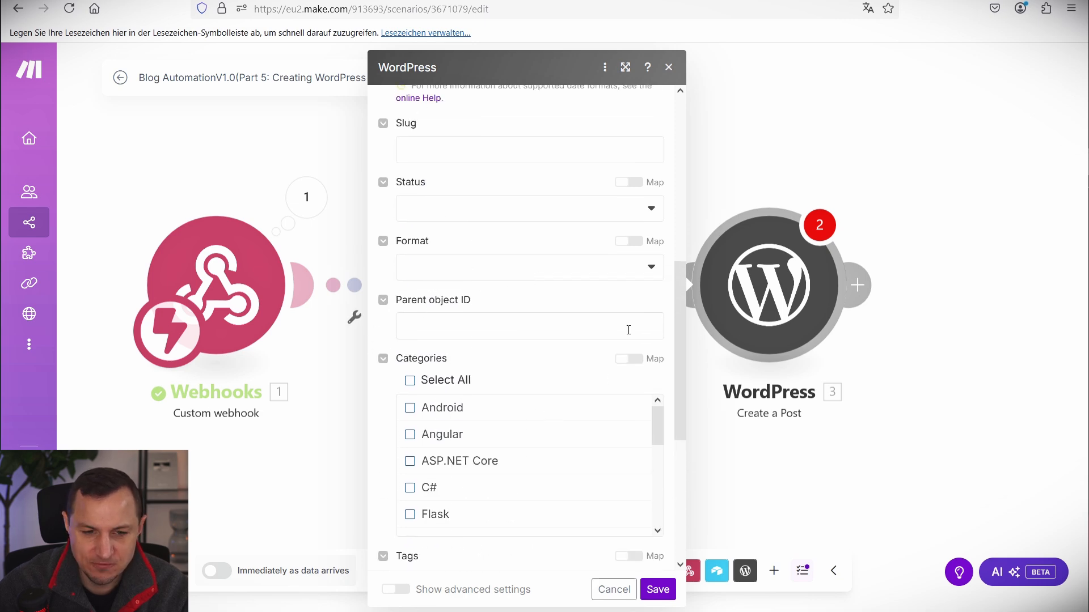
{"action": "scroll", "coordinate": [628, 330], "scroll_direction": "down", "scroll_amount": 5}
{"action": "scroll", "coordinate": [610, 364], "scroll_direction": "down", "scroll_amount": 3}
Leave Author empty and save the Create a Post module.
{"action": "left_click", "coordinate": [501, 483]}
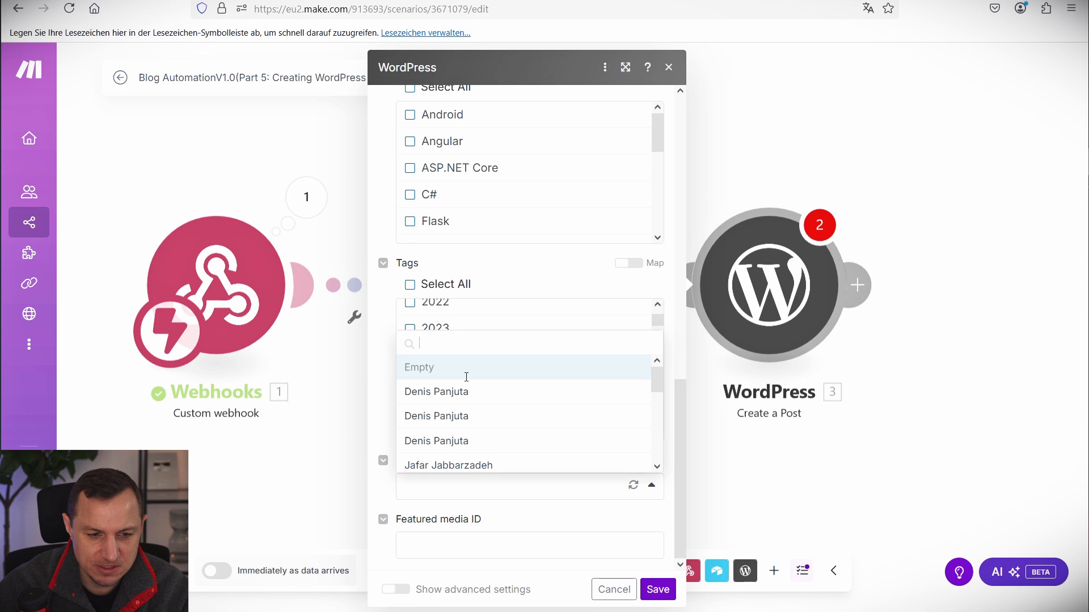
{"action": "scroll", "coordinate": [510, 397], "scroll_direction": "down", "scroll_amount": 2}
{"action": "scroll", "coordinate": [514, 398], "scroll_direction": "up", "scroll_amount": 2}
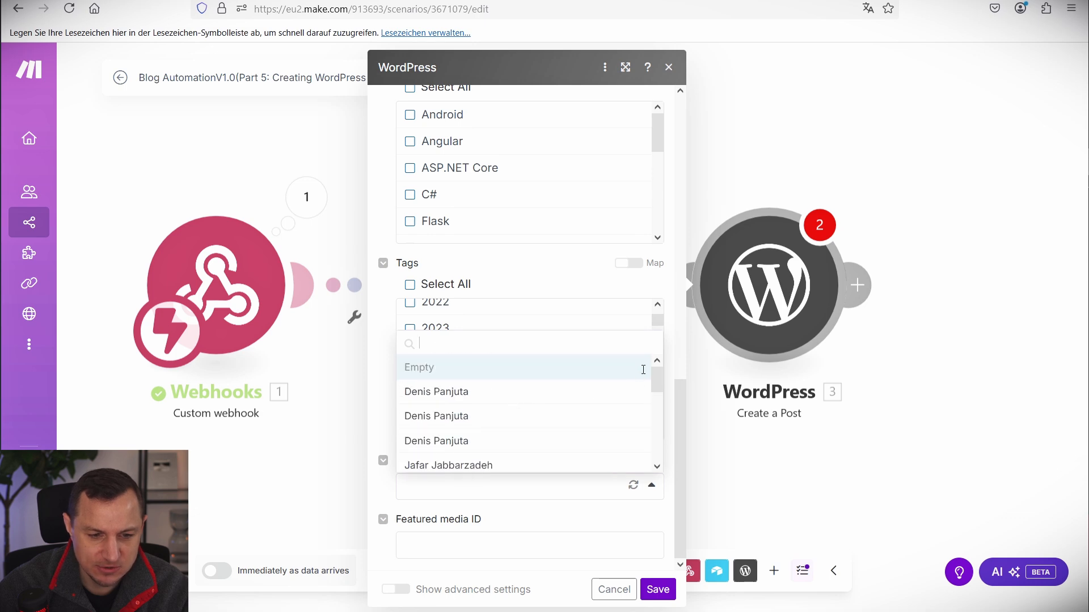
{"action": "left_click", "coordinate": [667, 511]}
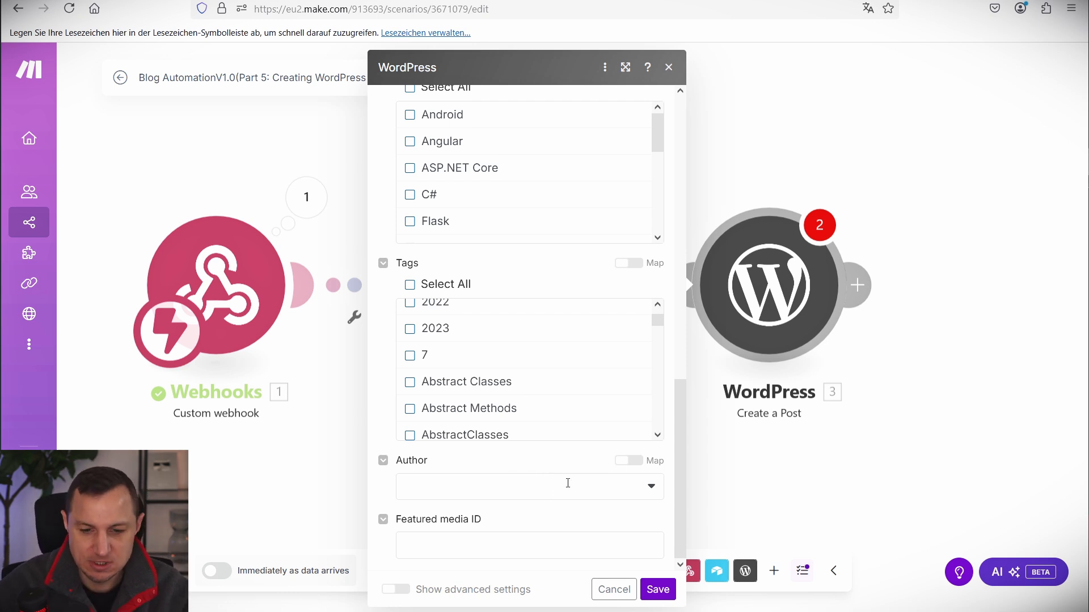
{"action": "left_click", "coordinate": [654, 590]}
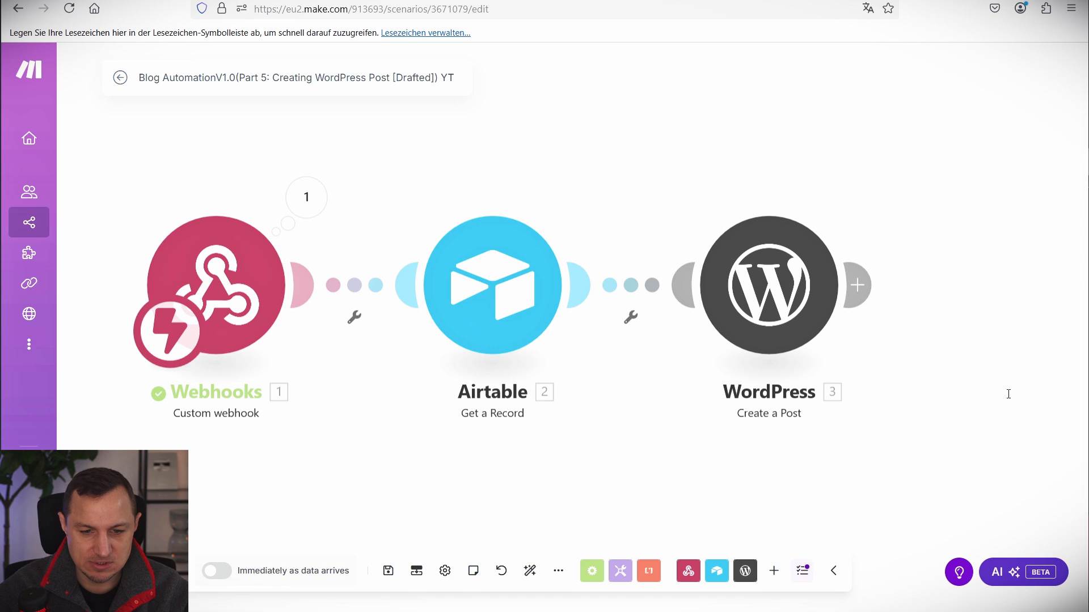
Add Airtable Update a Record after WordPress, remove an extra empty module, and open its settings.
{"action": "left_click", "coordinate": [675, 258]}
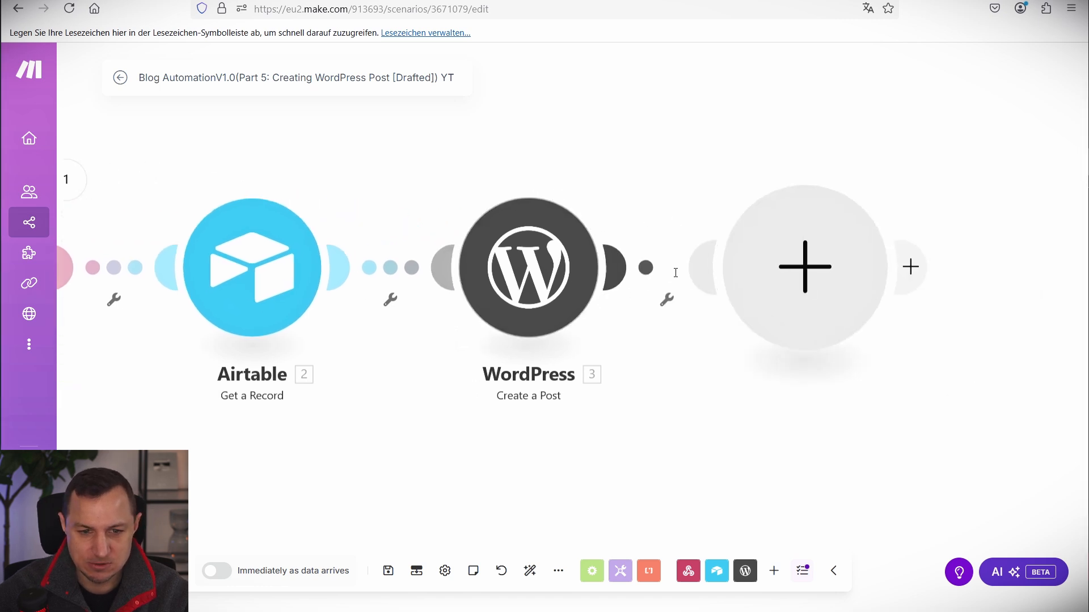
{"action": "left_click", "coordinate": [838, 180]}
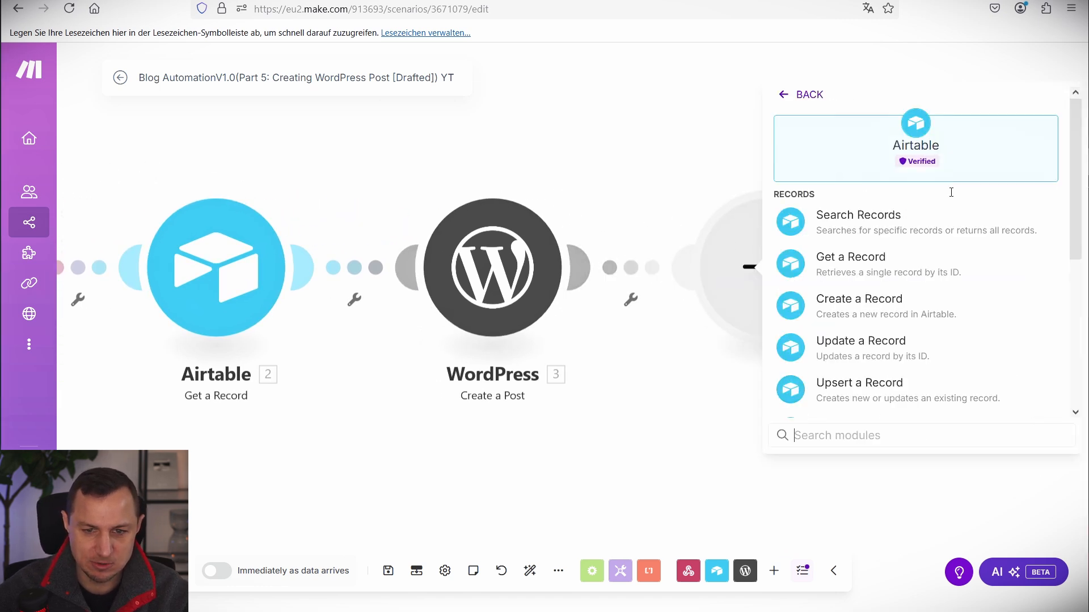
{"action": "left_click", "coordinate": [830, 350]}
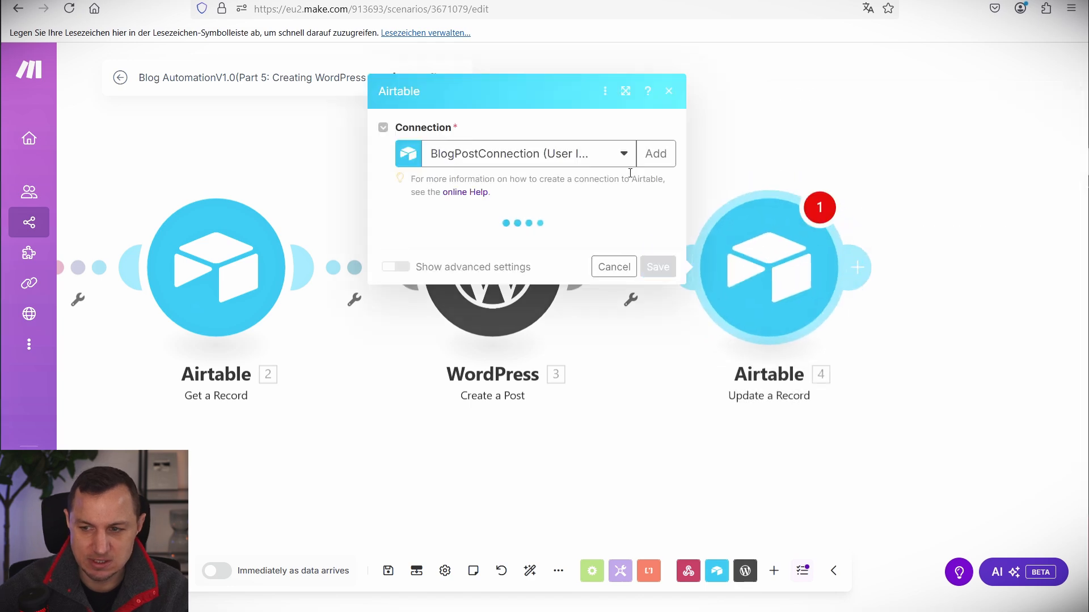
{"action": "left_click", "coordinate": [580, 168]}
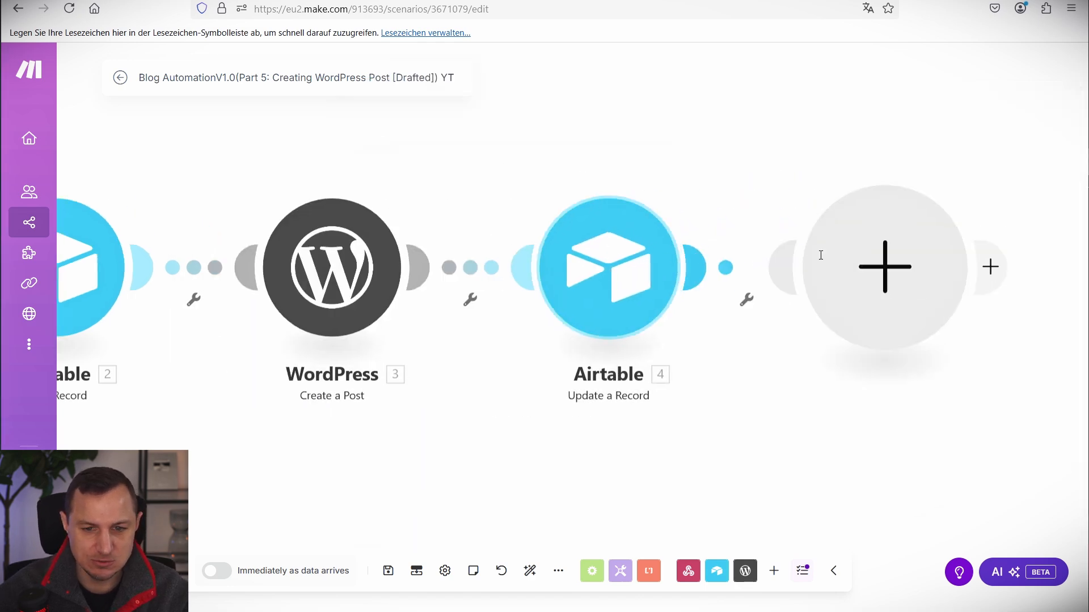
{"action": "left_click", "coordinate": [522, 258]}
{"action": "left_click", "coordinate": [534, 279]}
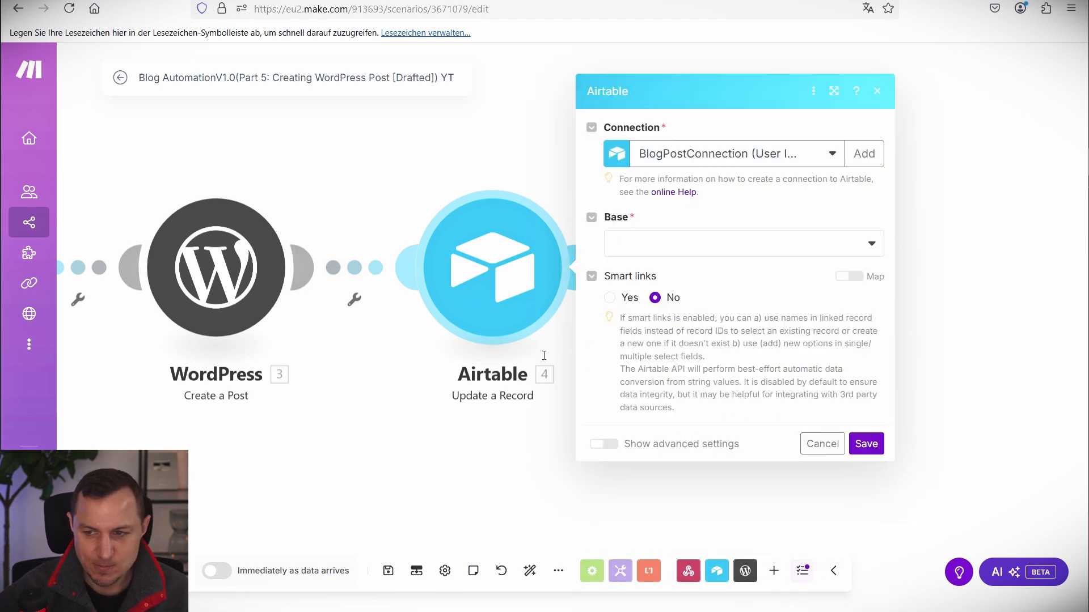
Select base Blog AutomationV1.0 and map 1. recordId into Record ID.
{"action": "left_click", "coordinate": [686, 244]}
{"action": "left_click", "coordinate": [658, 266]}
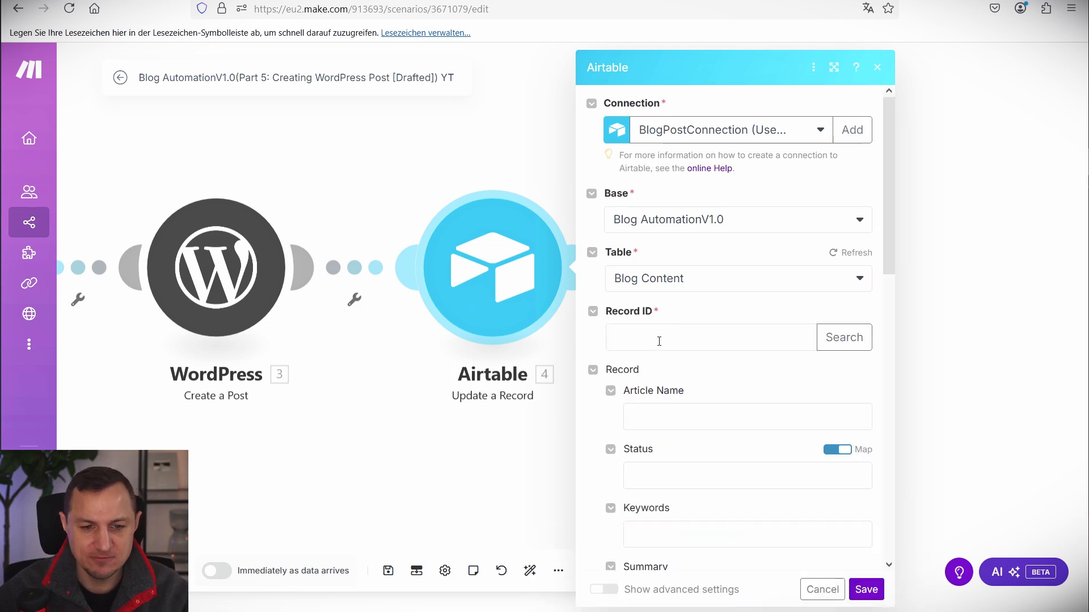
{"action": "left_click", "coordinate": [659, 340]}
{"action": "left_click", "coordinate": [384, 577]}
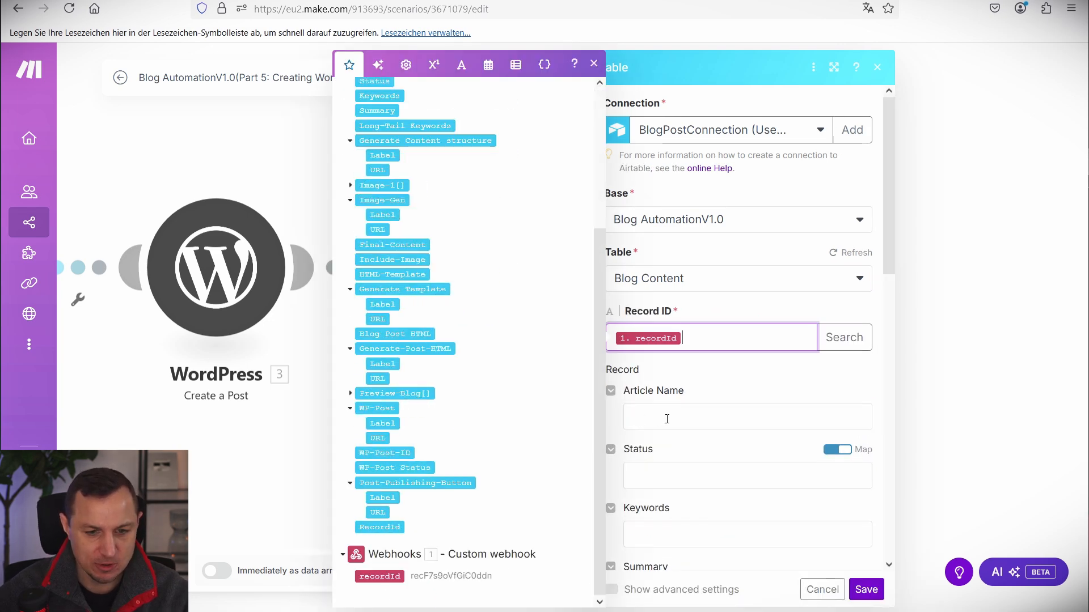
Set Status to Pending Post Publication and map 3. Post ID into WP-Post-ID.
{"action": "left_click", "coordinate": [669, 467]}
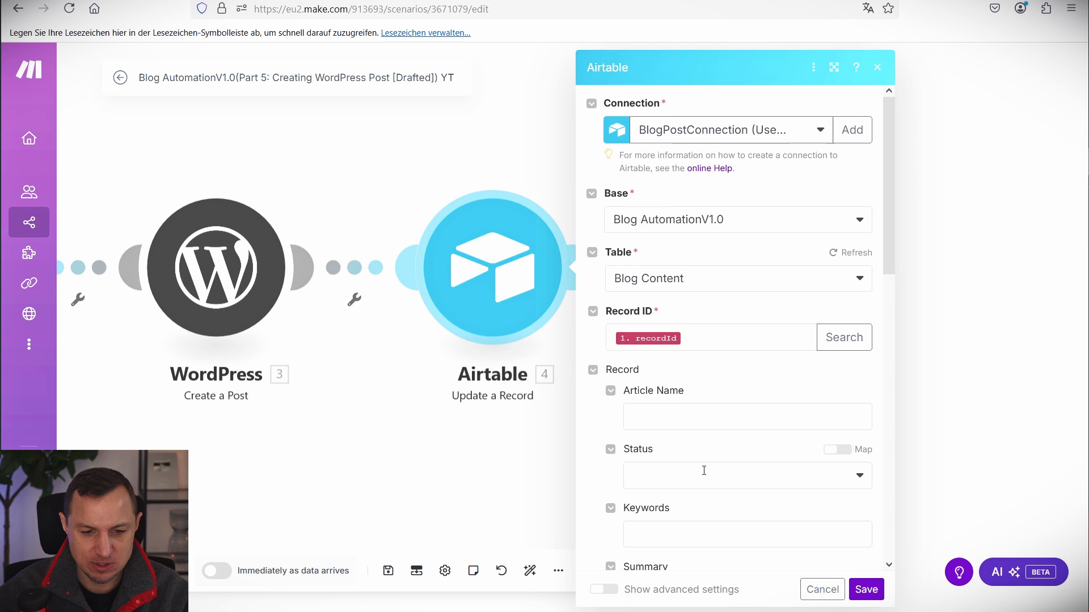
{"action": "left_click", "coordinate": [703, 471]}
{"action": "scroll", "coordinate": [676, 388], "scroll_direction": "down", "scroll_amount": 2}
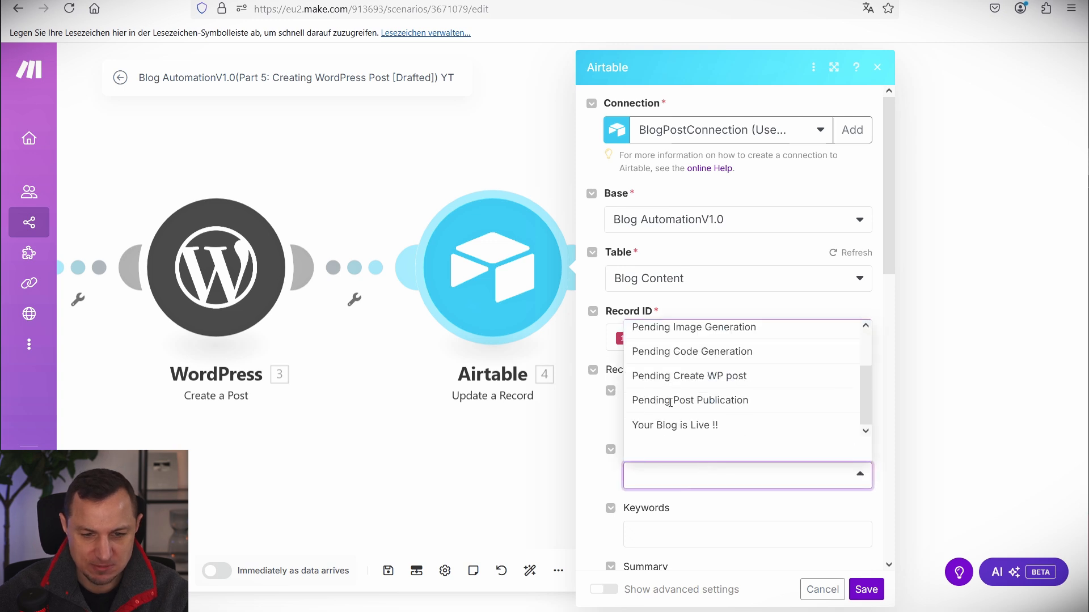
{"action": "left_click", "coordinate": [696, 403]}
{"action": "scroll", "coordinate": [751, 440], "scroll_direction": "down", "scroll_amount": 7}
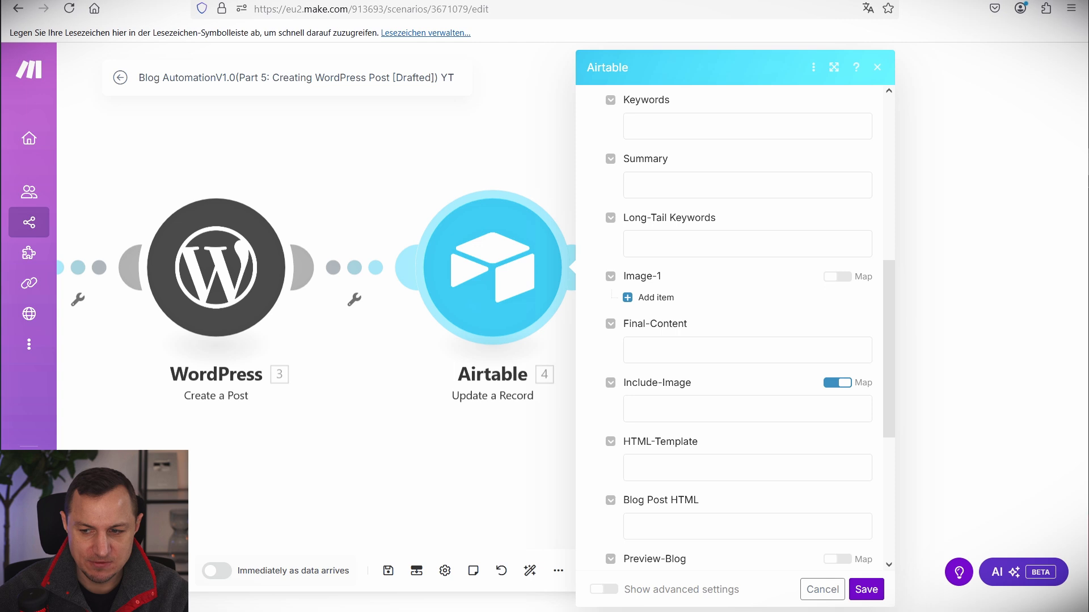
{"action": "scroll", "coordinate": [773, 379], "scroll_direction": "down", "scroll_amount": 5}
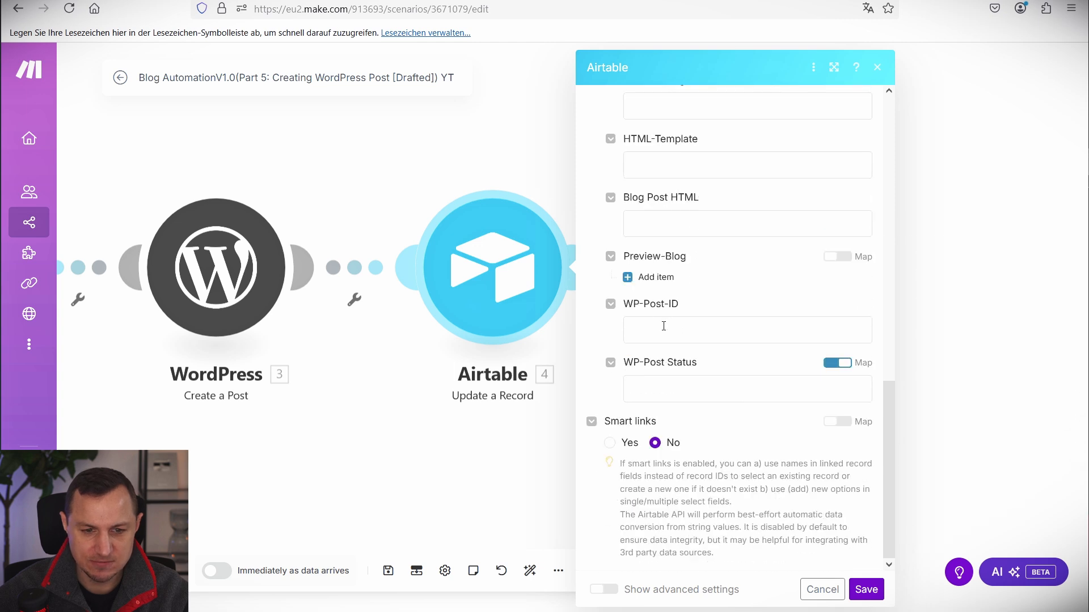
{"action": "left_click", "coordinate": [679, 328]}
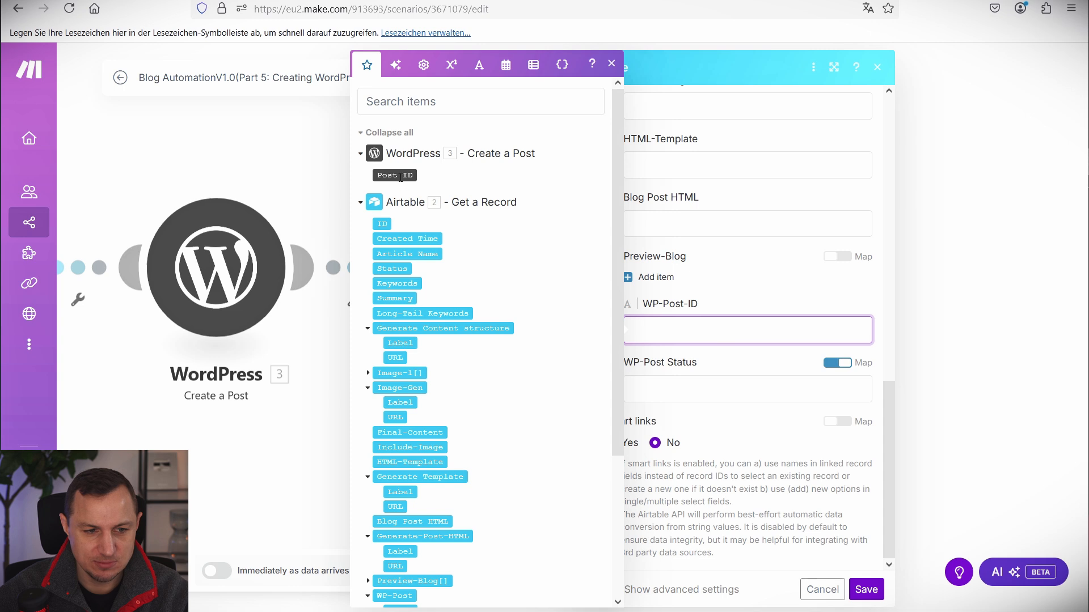
{"action": "left_click", "coordinate": [394, 175]}
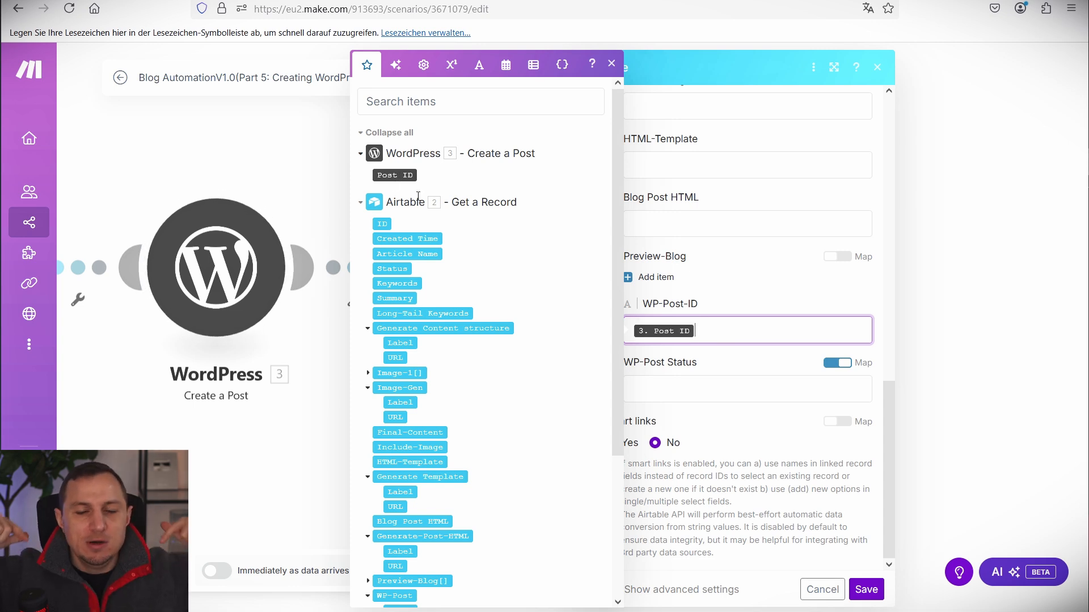
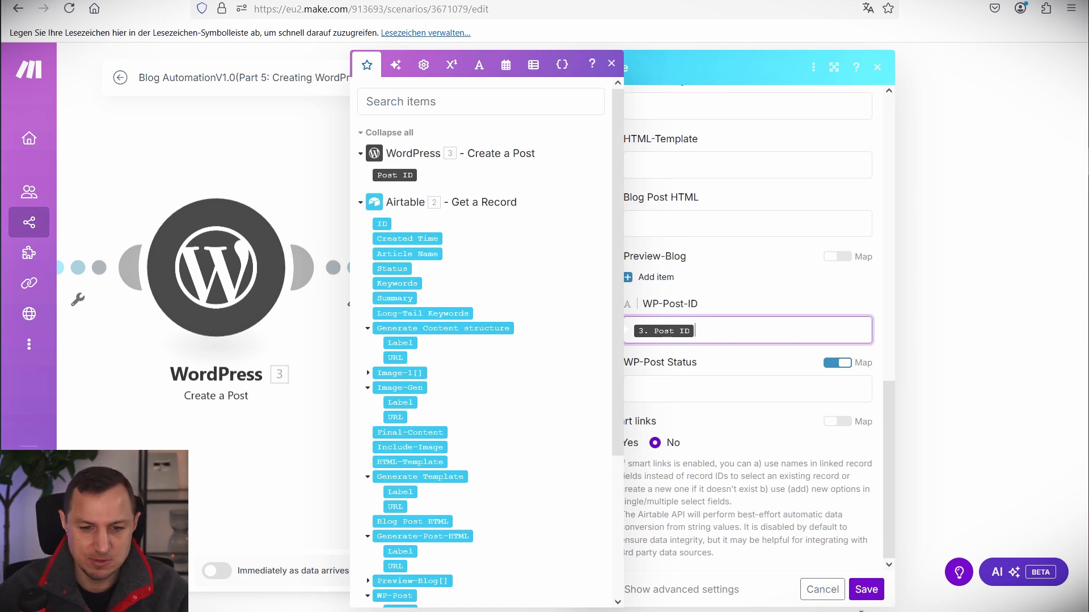
Save the Airtable Update a Record settings with 3. Post ID in WP-Post-ID and return to Make.
{"action": "left_click", "coordinate": [866, 590]}
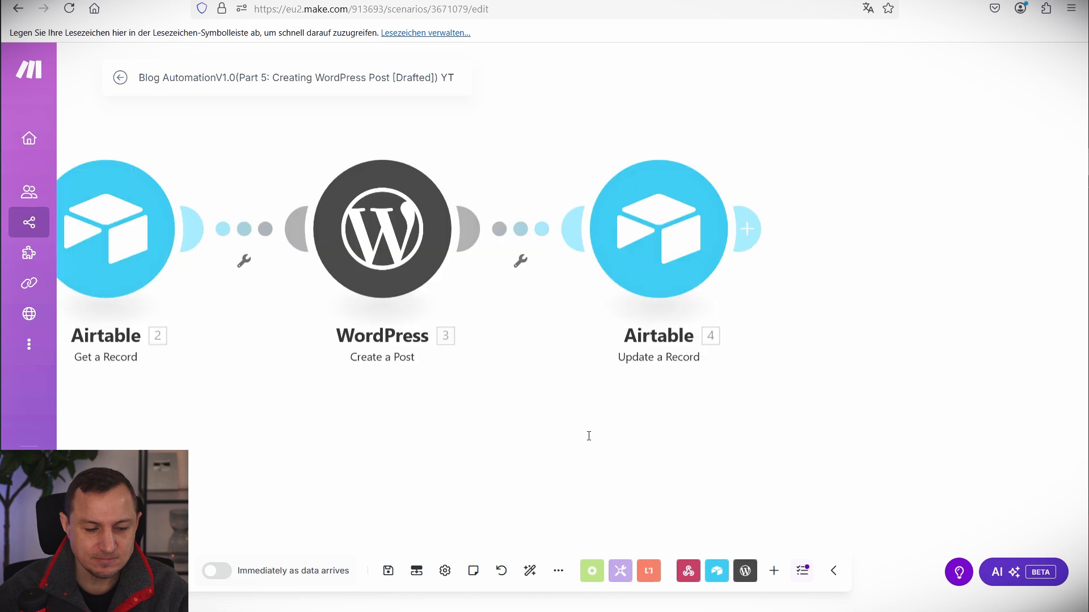
{"action": "left_click_drag", "start_coordinate": [516, 457], "coordinate": [523, 426]}
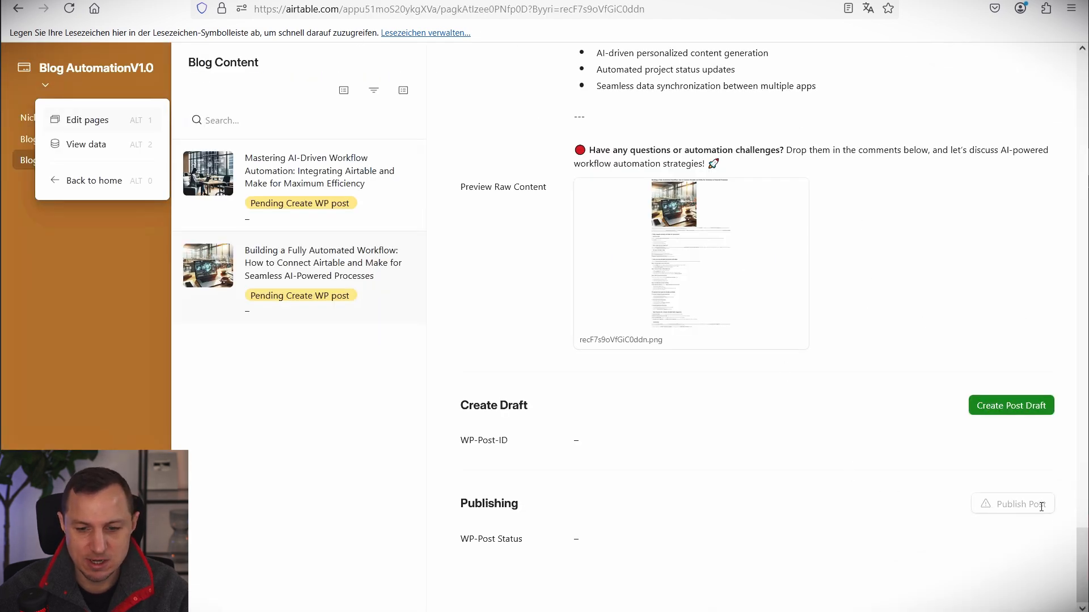
{"action": "left_click", "coordinate": [91, 1]}
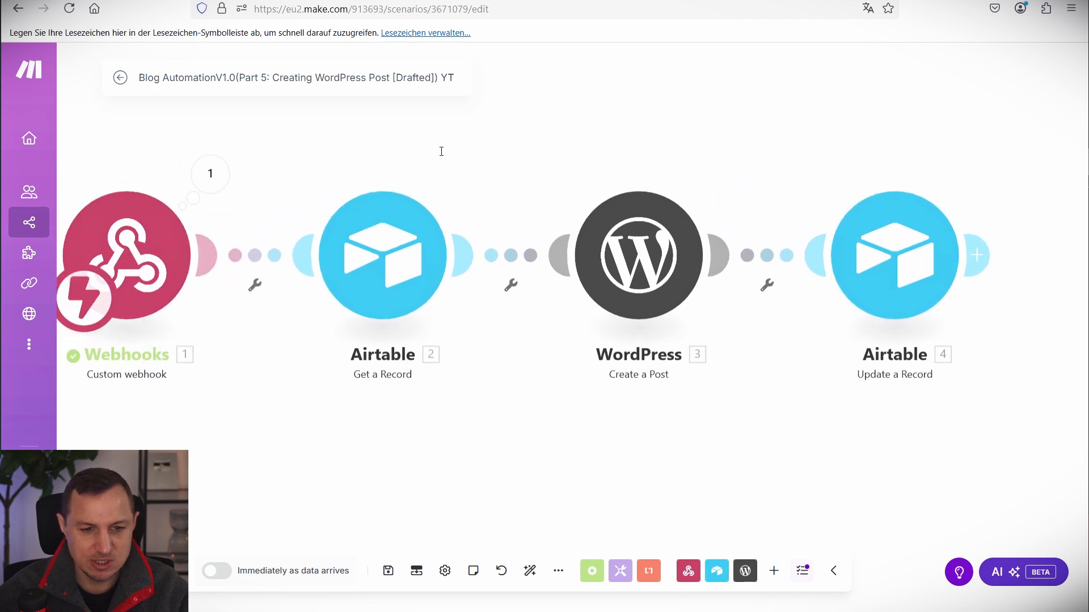
Save and run the scenario once, triggered by Create Post Draft in Airtable, then check the results.
{"action": "left_click", "coordinate": [387, 571]}
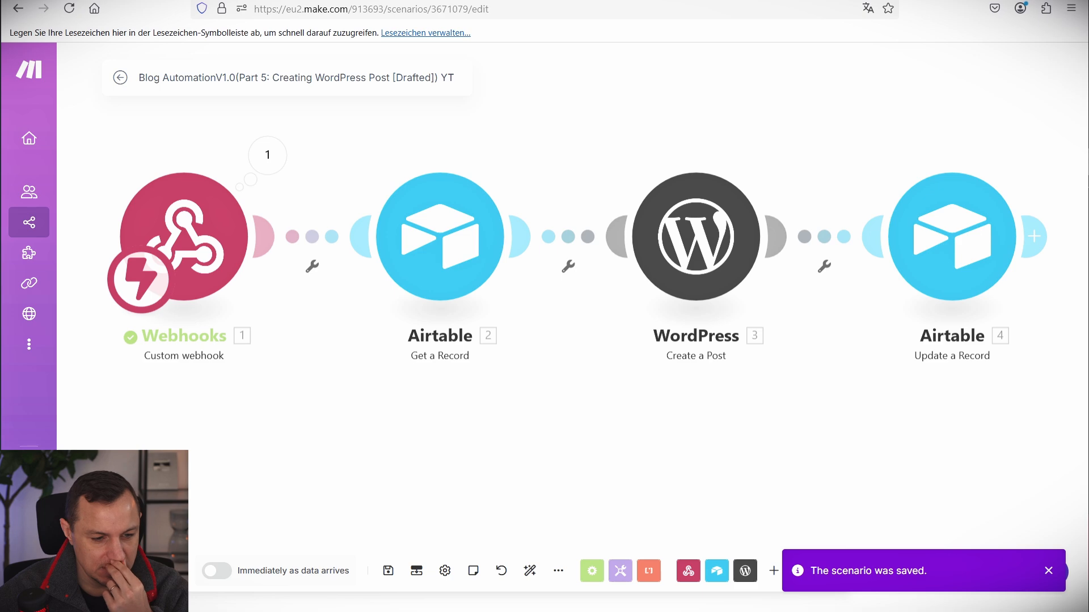
{"action": "left_click", "coordinate": [136, 571]}
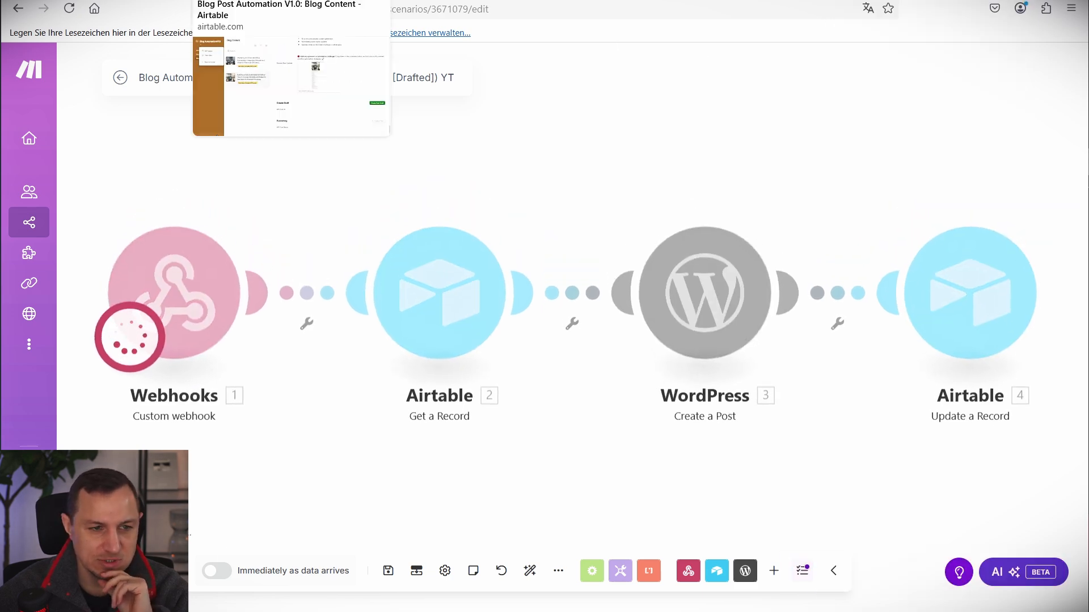
{"action": "key", "text": "ctrl+Tab"}
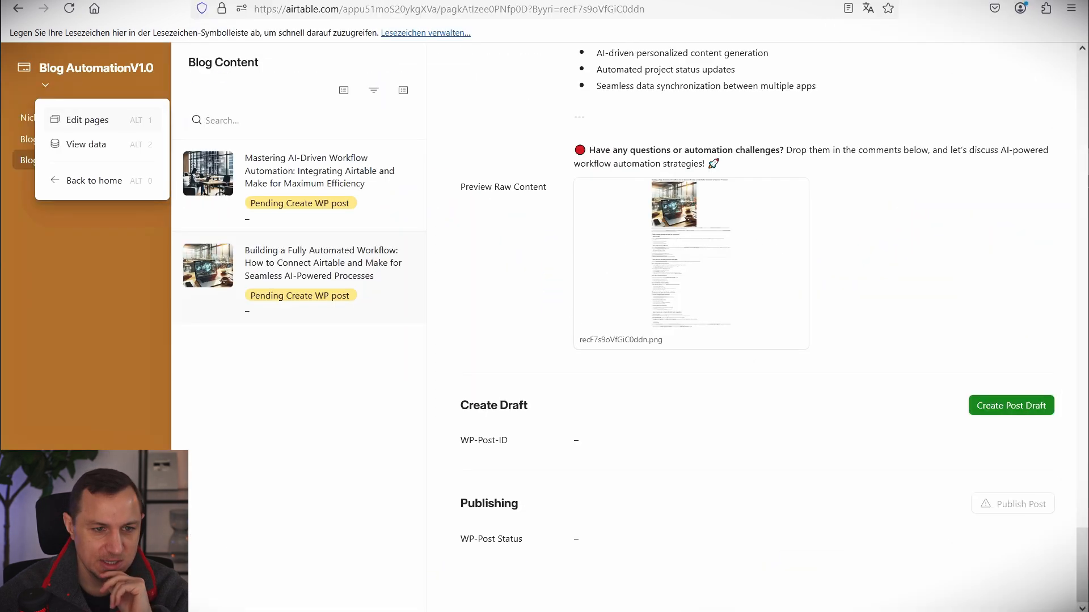
{"action": "left_click", "coordinate": [989, 407]}
{"action": "left_click", "coordinate": [989, 407]}
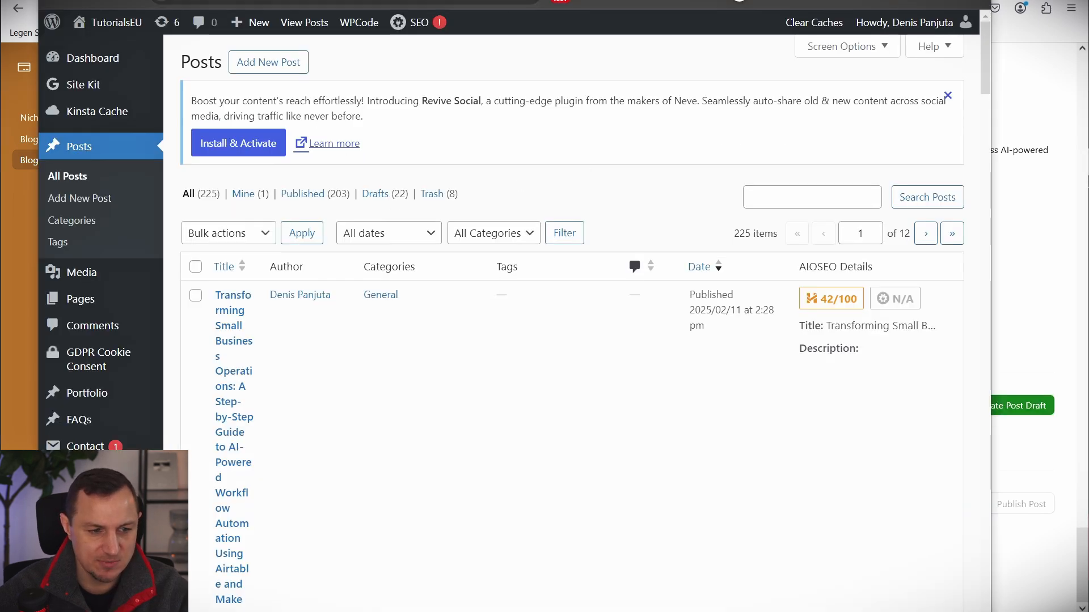
{"action": "left_click_drag", "start_coordinate": [559, 0], "coordinate": [569, 0]}
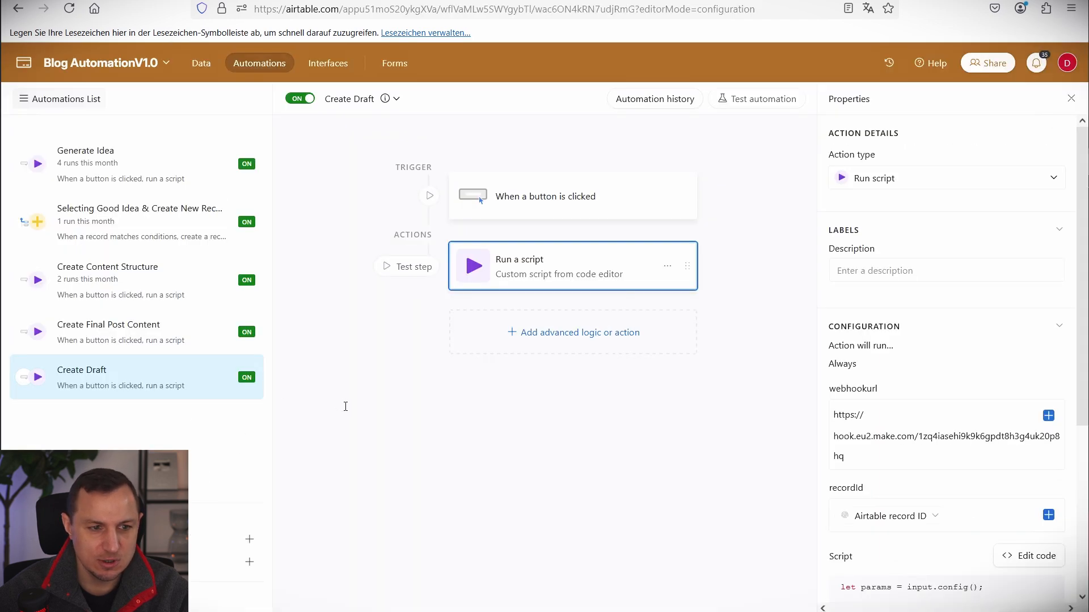
{"action": "scroll", "coordinate": [907, 354], "scroll_direction": "down", "scroll_amount": 3}
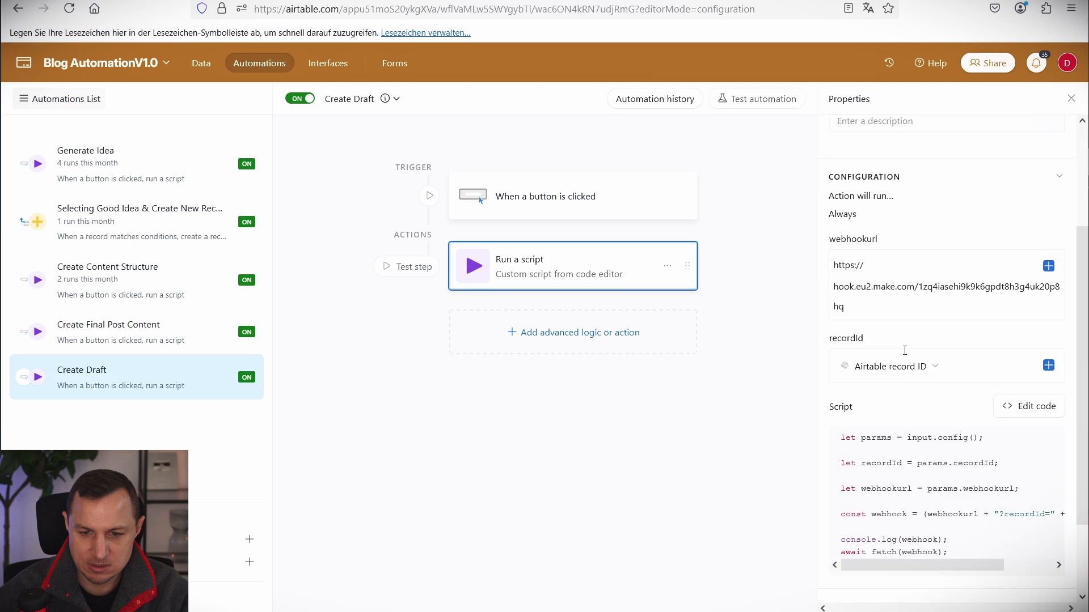
{"action": "left_click", "coordinate": [65, 84]}
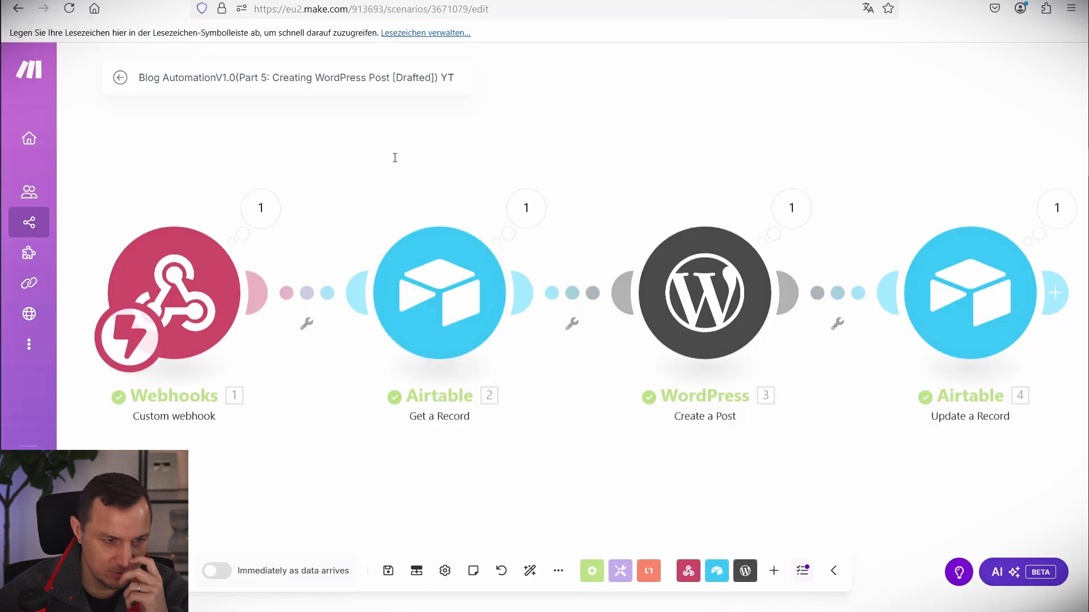
{"action": "scroll", "coordinate": [641, 124], "scroll_direction": "down", "scroll_amount": 3}
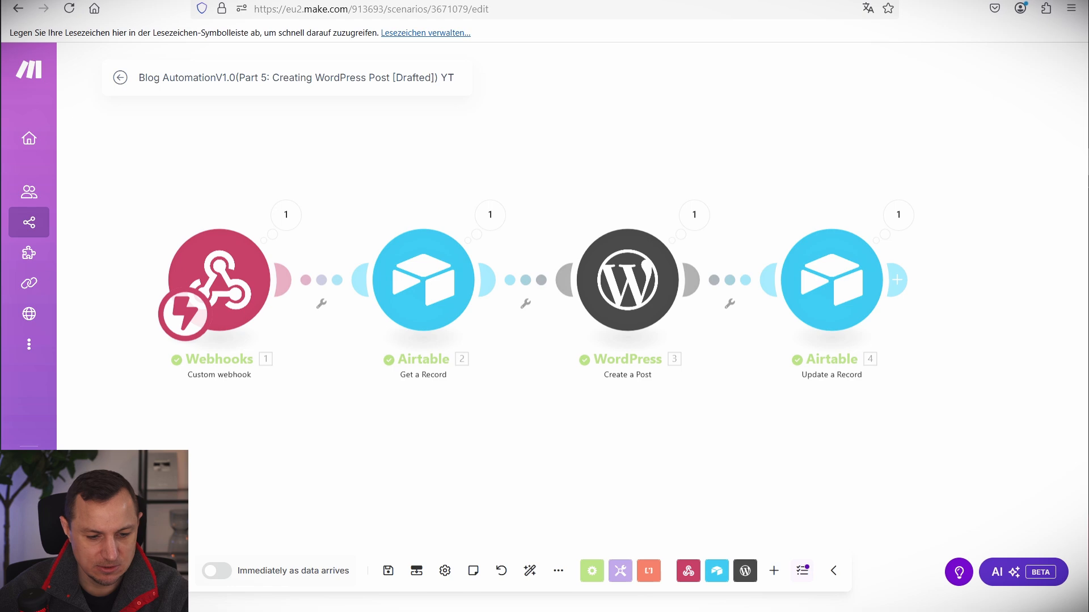
Reload the WordPress posts list and open the new 'Building a Fully Automated Workflow…' draft to review it.
{"action": "key", "text": "alt+Tab"}
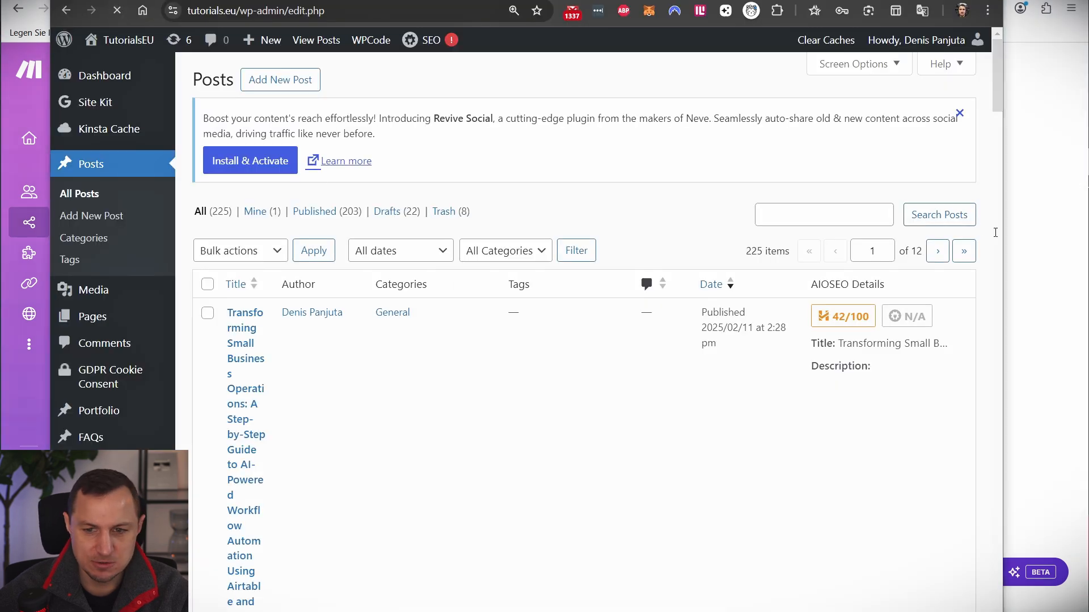
{"action": "key", "text": "super+Up"}
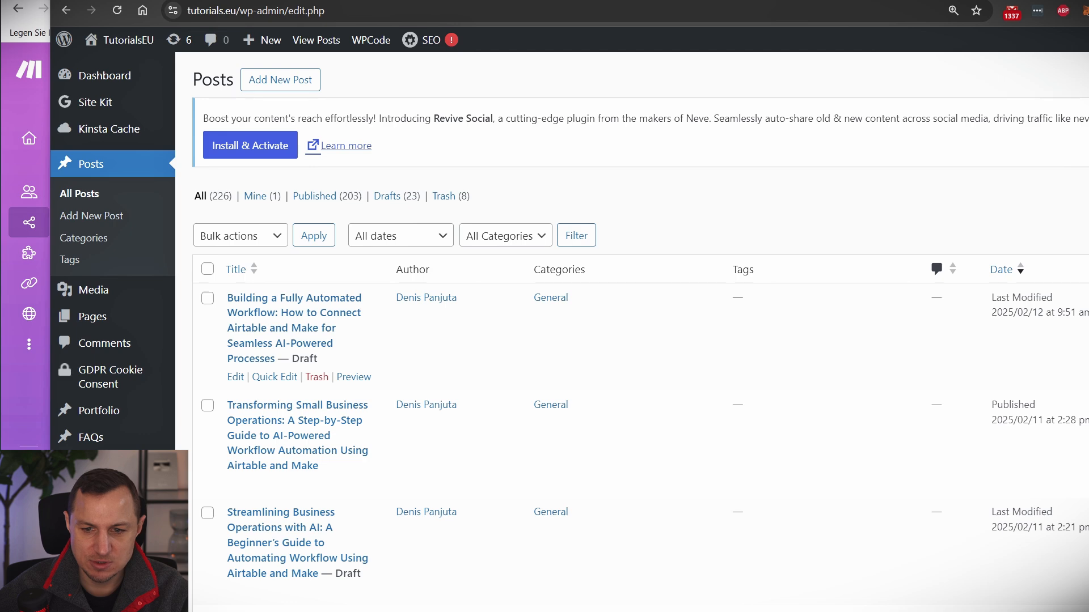
{"action": "left_click_drag", "start_coordinate": [1046, 307], "coordinate": [1088, 310]}
{"action": "left_click", "coordinate": [300, 297]}
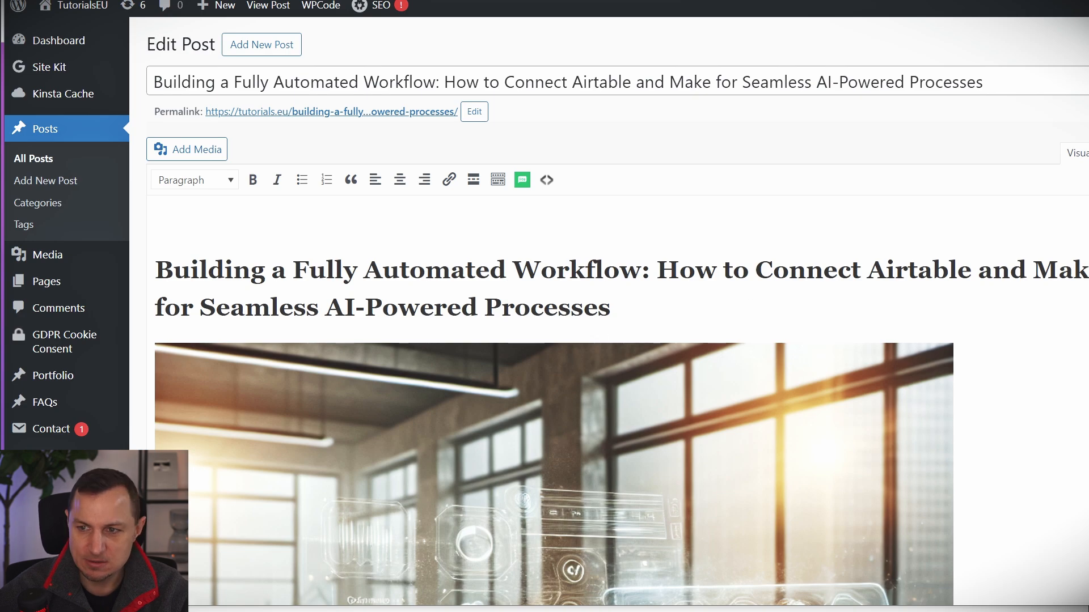
{"action": "scroll", "coordinate": [589, 300], "scroll_direction": "down", "scroll_amount": 15}
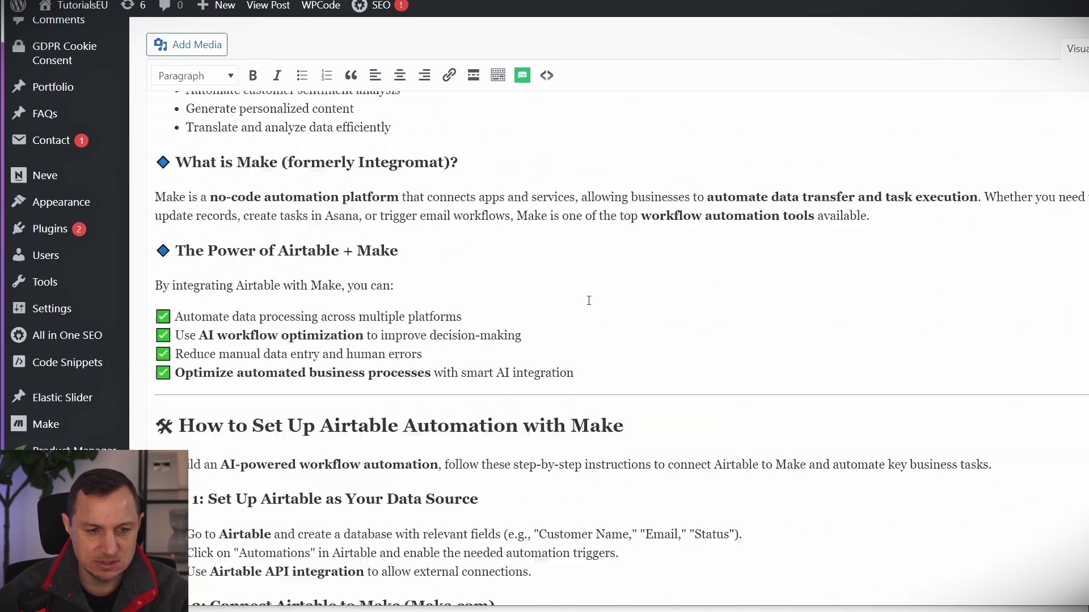
{"action": "scroll", "coordinate": [589, 300], "scroll_direction": "down", "scroll_amount": 20}
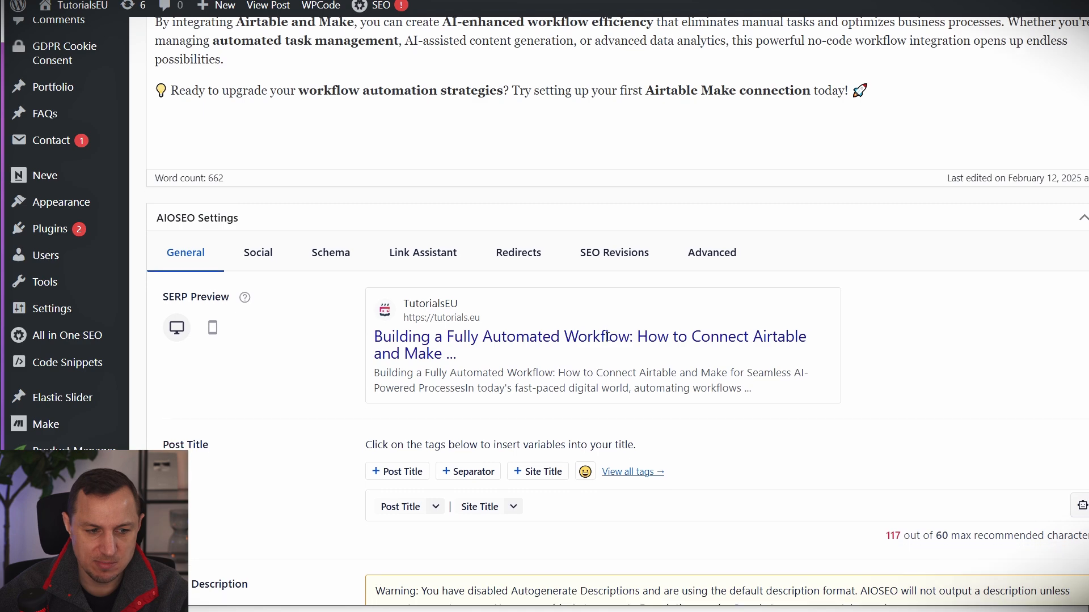
{"action": "scroll", "coordinate": [606, 336], "scroll_direction": "up", "scroll_amount": 10}
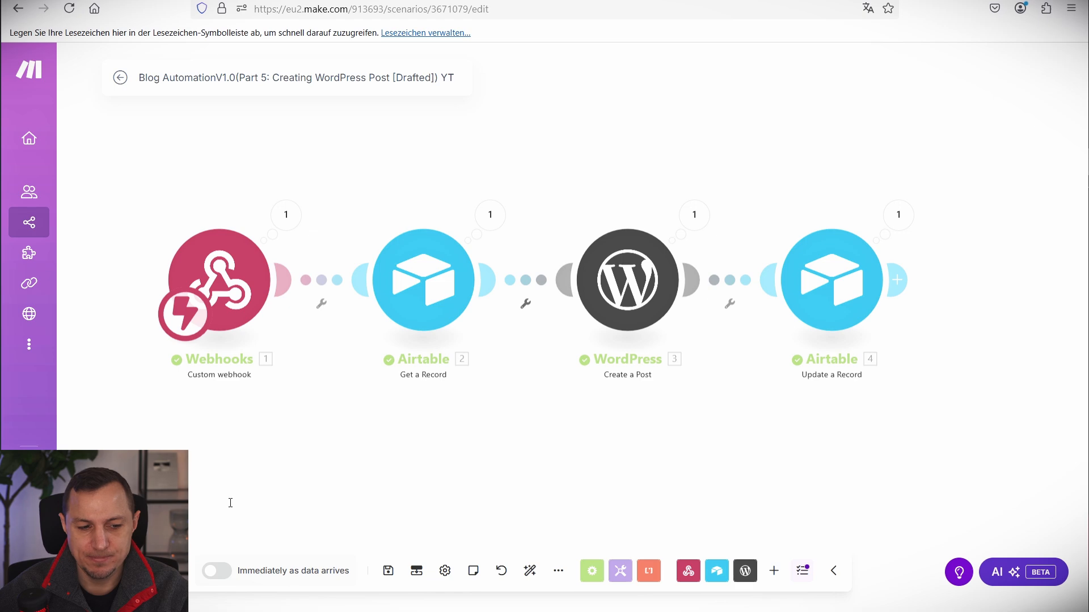
Schedule the scenario to run immediately as data arrives, then create a new scenario from All scenarios.
{"action": "left_click", "coordinate": [211, 574]}
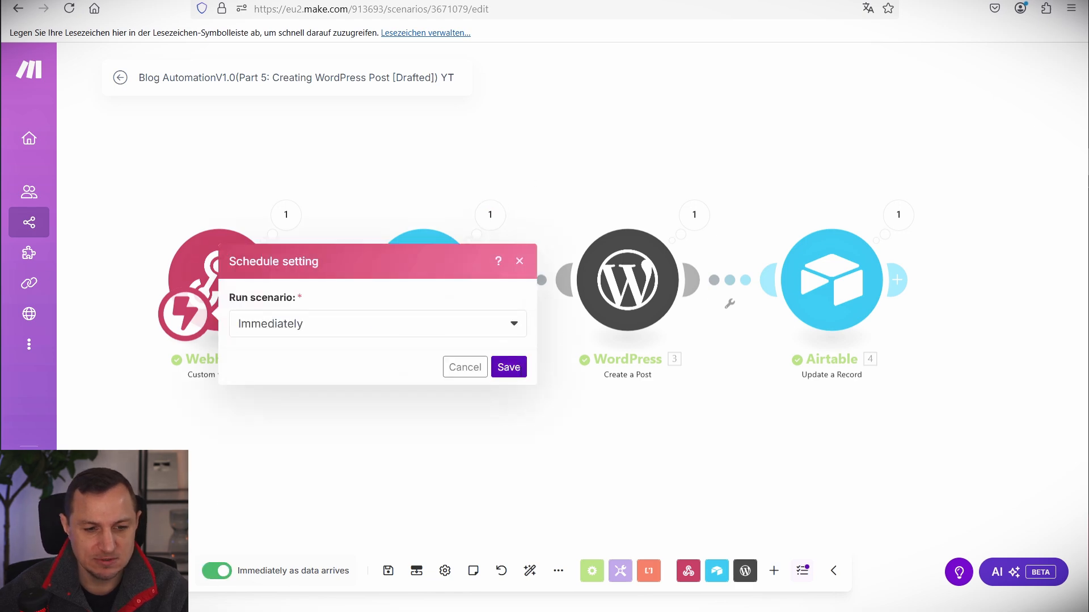
{"action": "left_click", "coordinate": [507, 367]}
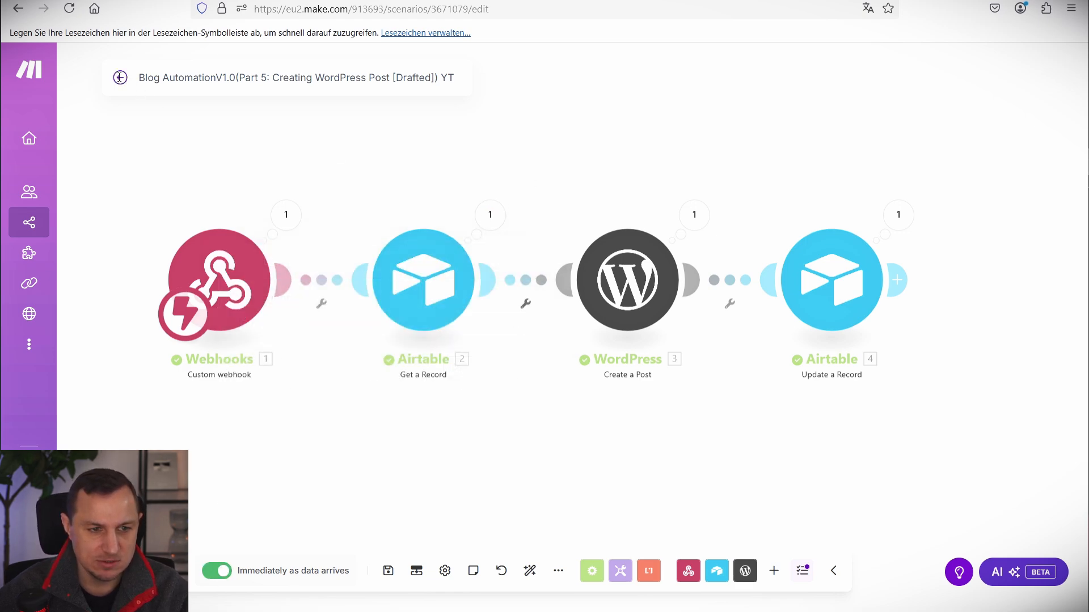
{"action": "left_click", "coordinate": [120, 77]}
{"action": "left_click", "coordinate": [85, 73]}
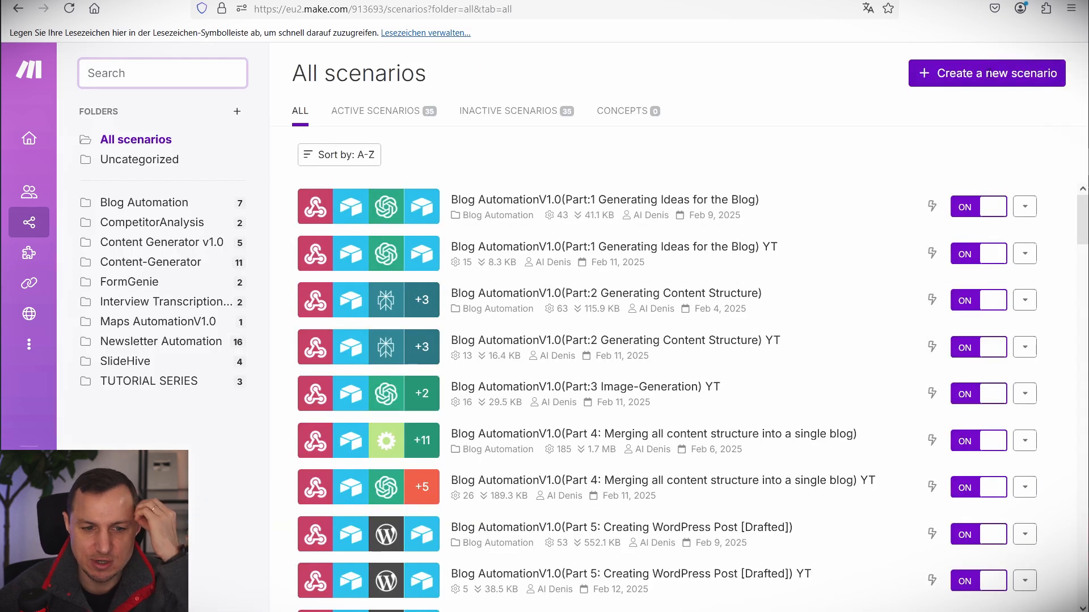
{"action": "left_click", "coordinate": [933, 67]}
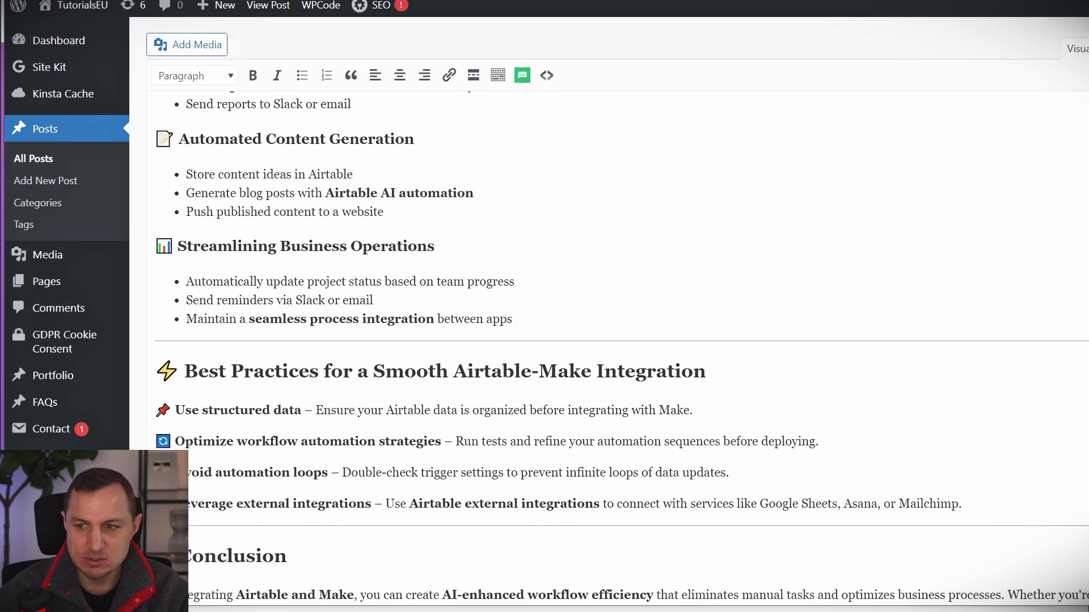
Add a new 'AI Automation' category to the WordPress draft post.
{"action": "mouse_move", "coordinate": [1088, 340]}
{"action": "left_mouse_down"}
{"action": "mouse_move", "coordinate": [1008, 341]}
{"action": "mouse_move", "coordinate": [1088, 340]}
{"action": "left_mouse_up"}
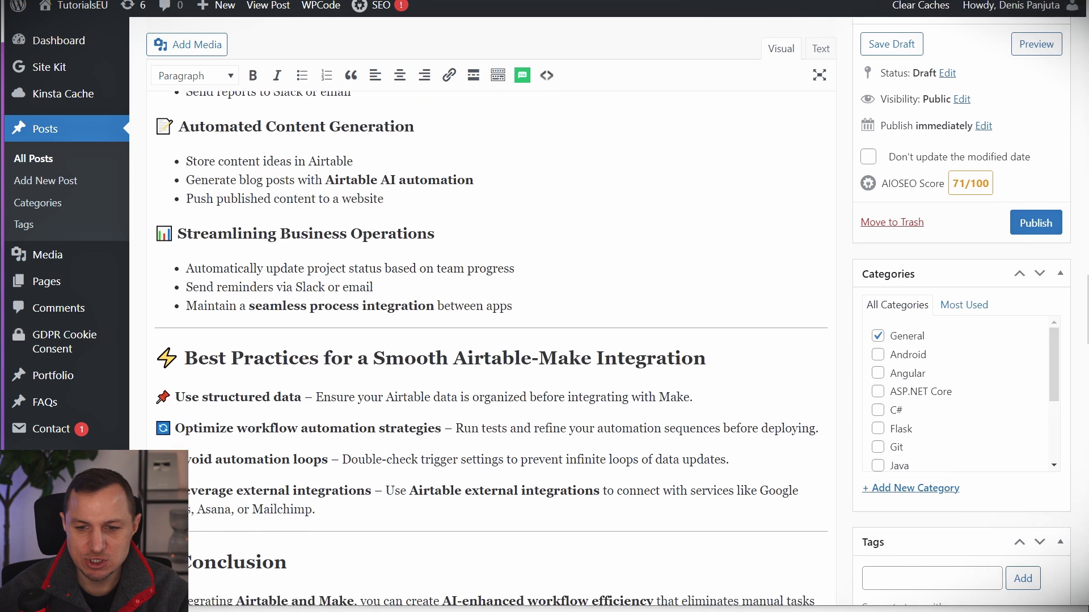
{"action": "scroll", "coordinate": [886, 338], "scroll_direction": "up", "scroll_amount": 20}
{"action": "scroll", "coordinate": [884, 471], "scroll_direction": "down", "scroll_amount": 5}
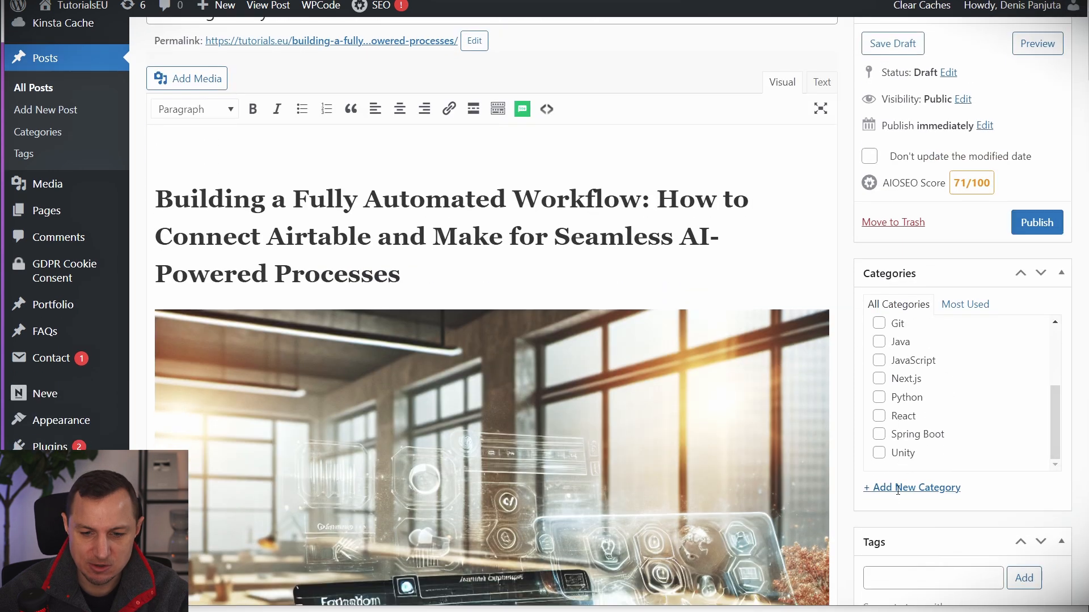
{"action": "left_click", "coordinate": [893, 486]}
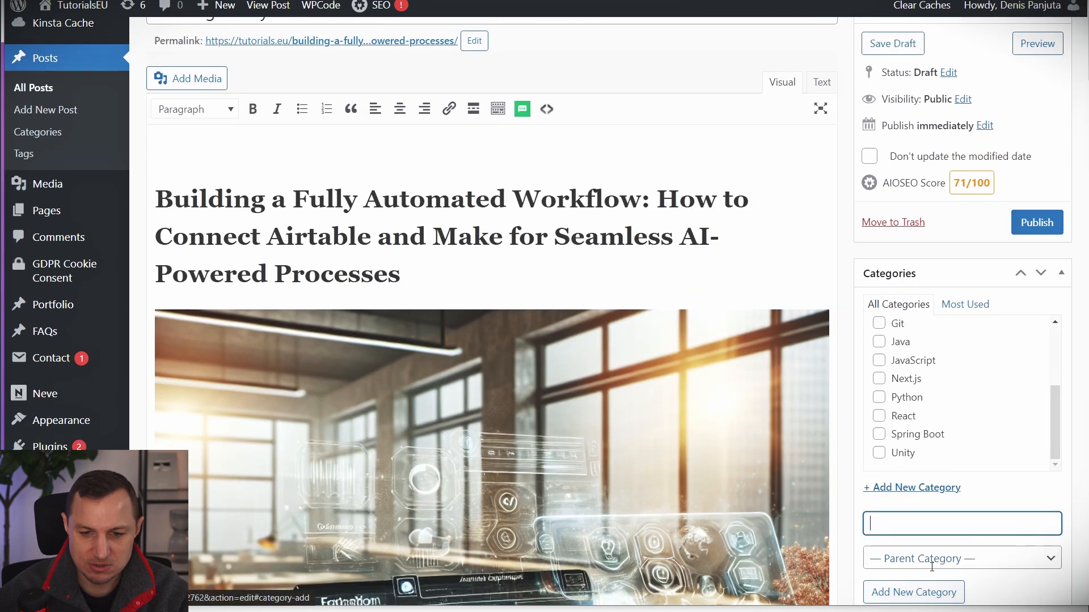
{"action": "type", "text": "Ai Automation"}
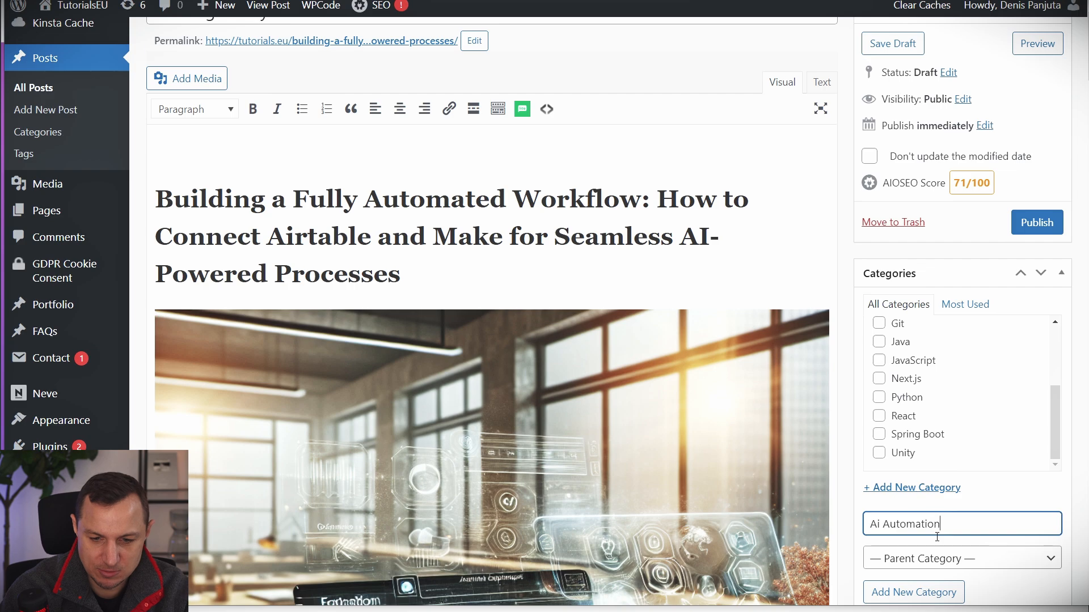
{"action": "key", "text": "Home"}
{"action": "key", "text": "Right"}
{"action": "key", "text": "Right"}
{"action": "key", "text": "BackSpace"}
{"action": "type", "text": "I"}
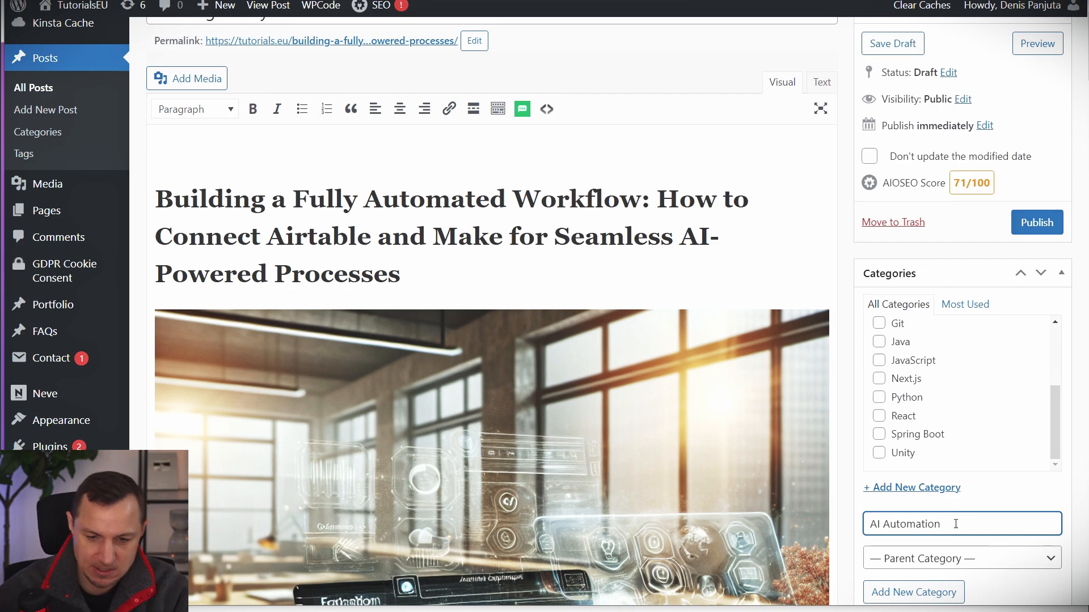
{"action": "scroll", "coordinate": [942, 472], "scroll_direction": "down", "scroll_amount": 3}
{"action": "left_click", "coordinate": [933, 449]}
Scroll through the draft post, then return to the blank Make scenario.
{"action": "scroll", "coordinate": [911, 350], "scroll_direction": "down", "scroll_amount": 6}
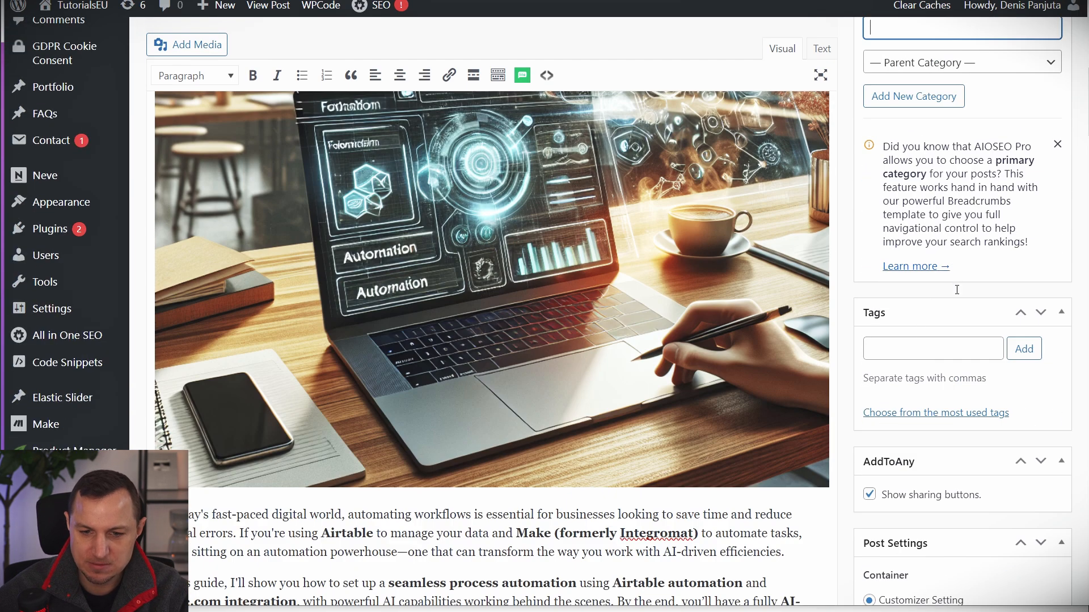
{"action": "scroll", "coordinate": [957, 290], "scroll_direction": "down", "scroll_amount": 4}
{"action": "scroll", "coordinate": [933, 483], "scroll_direction": "down", "scroll_amount": 14}
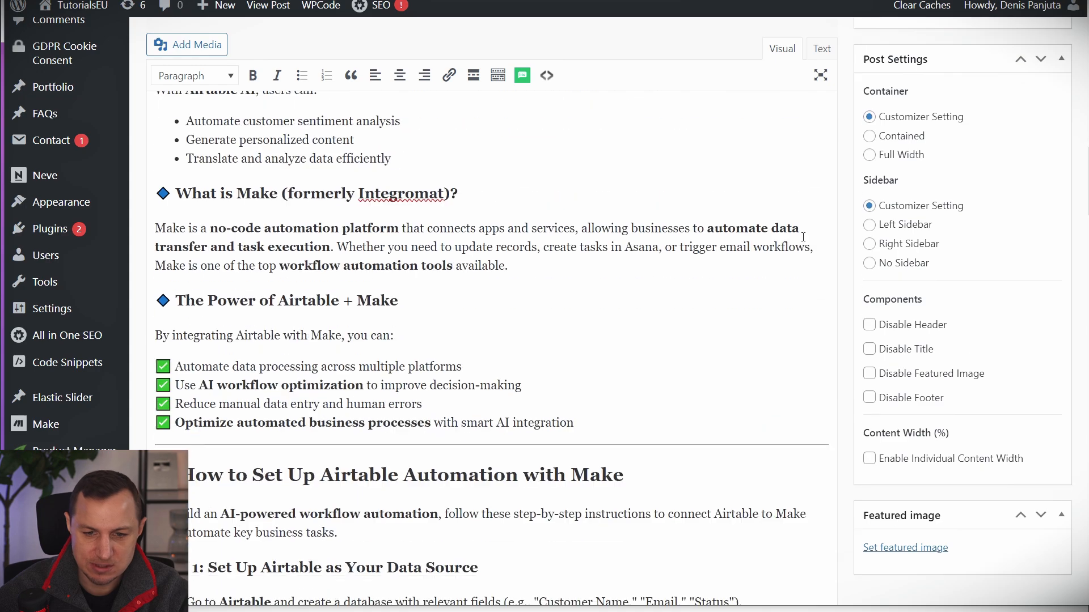
{"action": "scroll", "coordinate": [1052, 386], "scroll_direction": "down", "scroll_amount": 20}
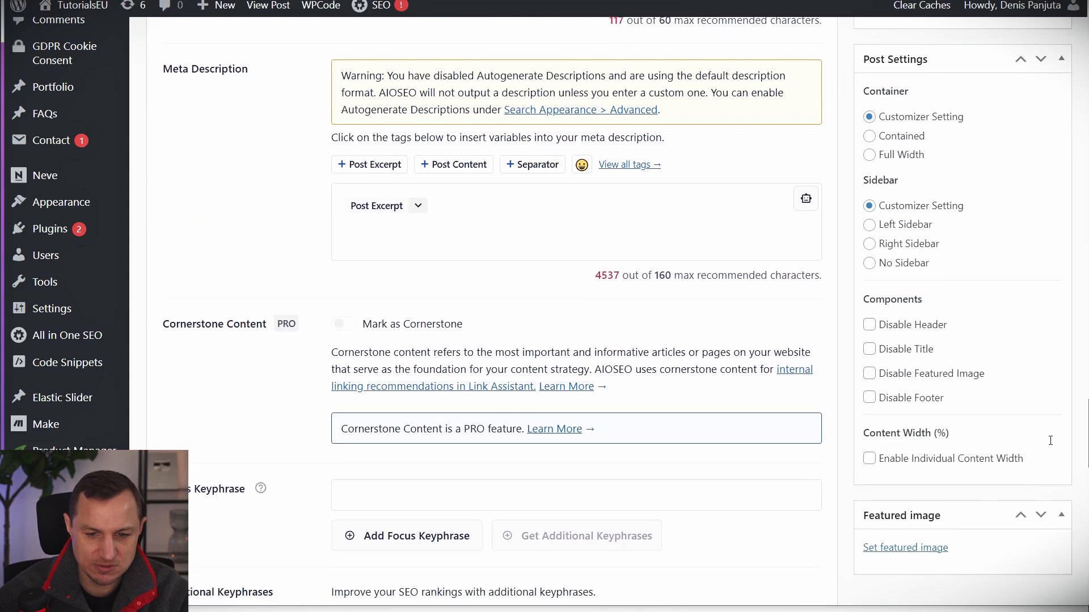
{"action": "scroll", "coordinate": [1052, 386], "scroll_direction": "up", "scroll_amount": 7}
{"action": "scroll", "coordinate": [1052, 386], "scroll_direction": "down", "scroll_amount": 2}
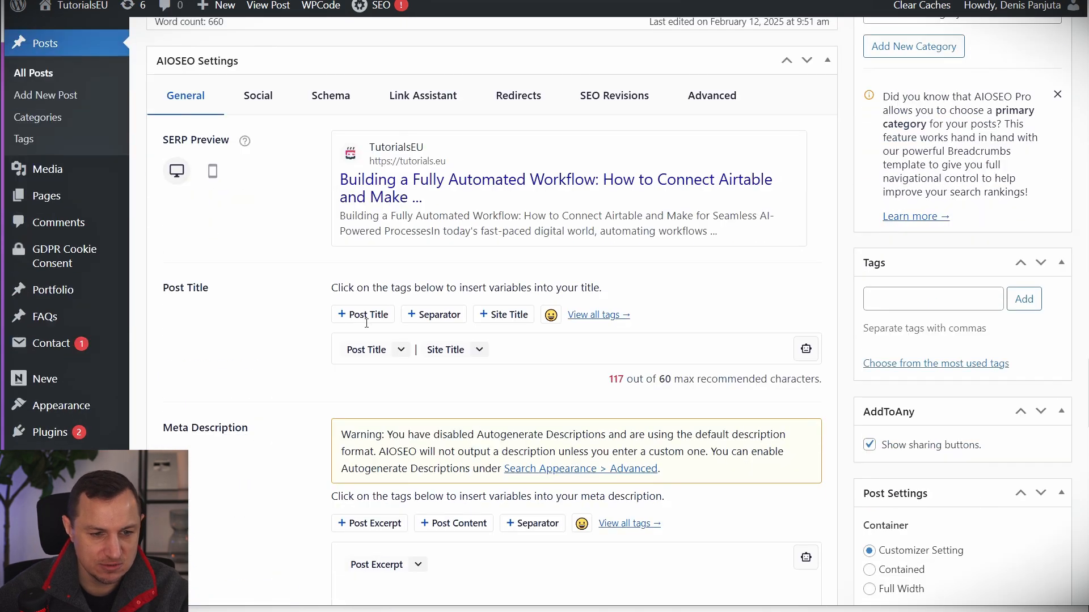
{"action": "scroll", "coordinate": [1067, 388], "scroll_direction": "down", "scroll_amount": 6}
{"action": "left_click_drag", "start_coordinate": [1087, 417], "coordinate": [1087, 20]}
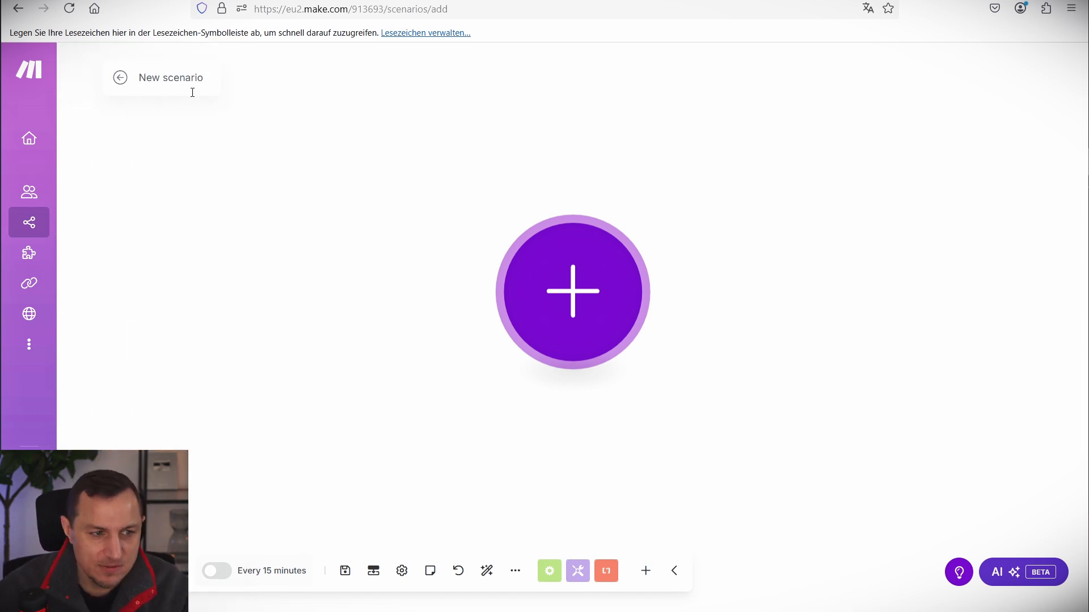
Title the scenario 'Blog AutomationV1.0(Part 6: Publishing WP-Post/Content) YT' and add a Custom webhook trigger named PostOnWP.
{"action": "type", "text": "Blog AutomationV1.0(Part 6: Publishing WP-Post/Content) YT"}
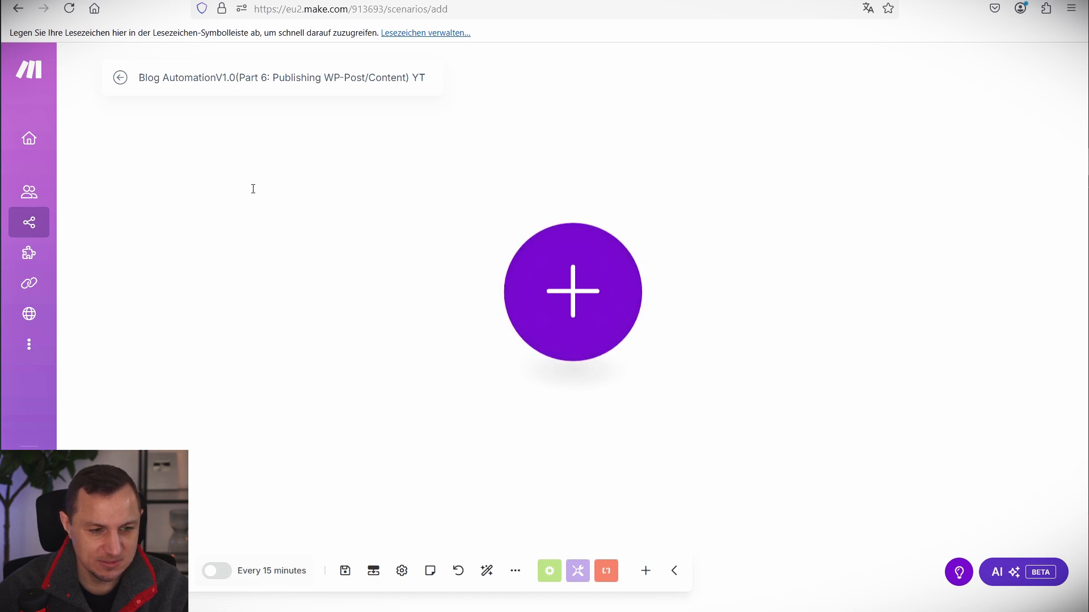
{"action": "left_click", "coordinate": [70, 9]}
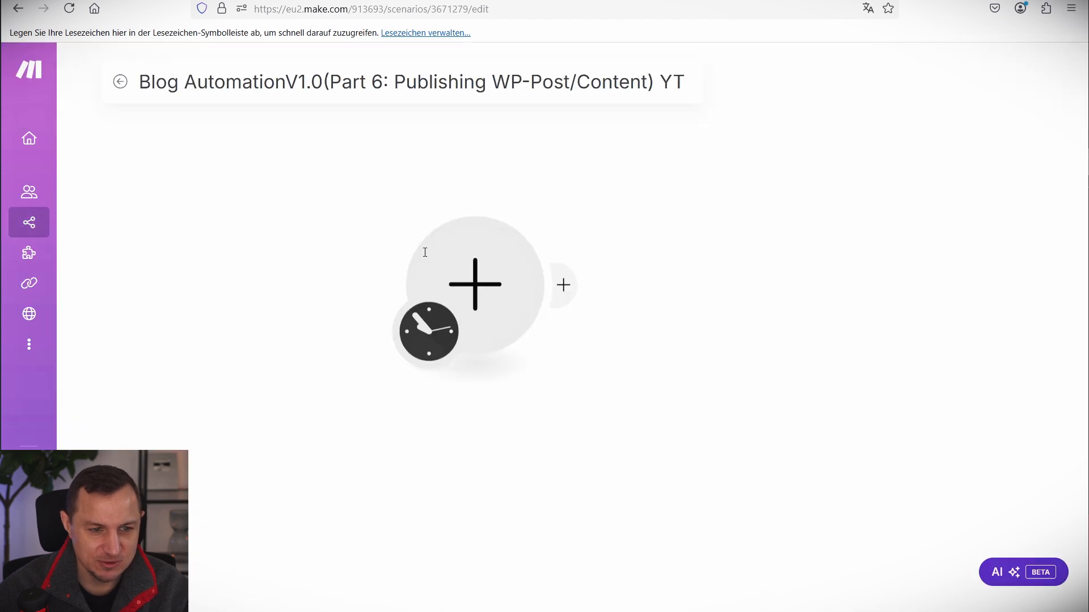
{"action": "left_click", "coordinate": [672, 221]}
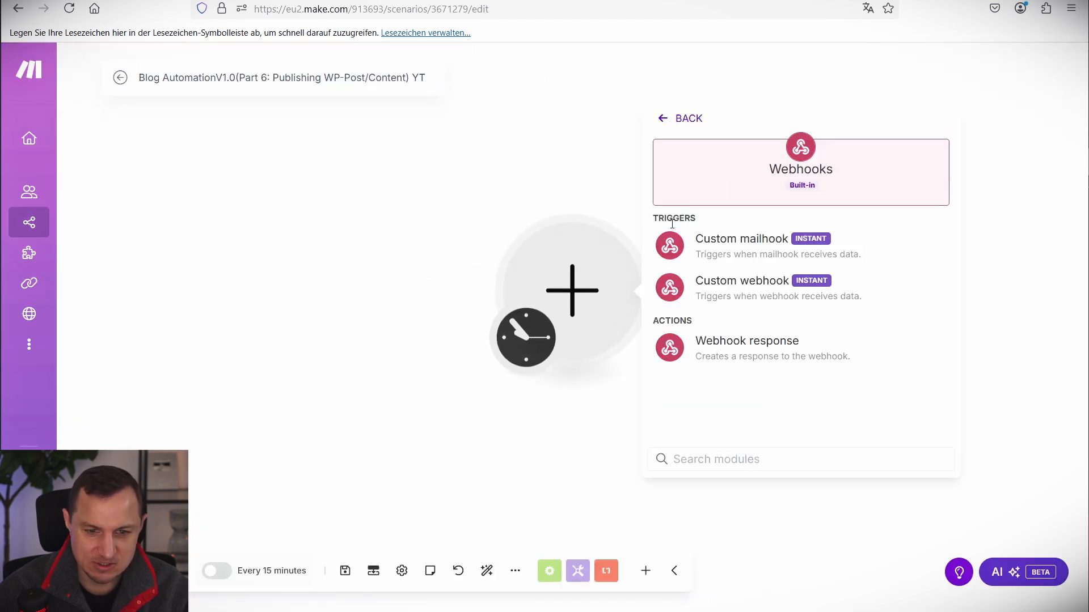
{"action": "left_click", "coordinate": [760, 290]}
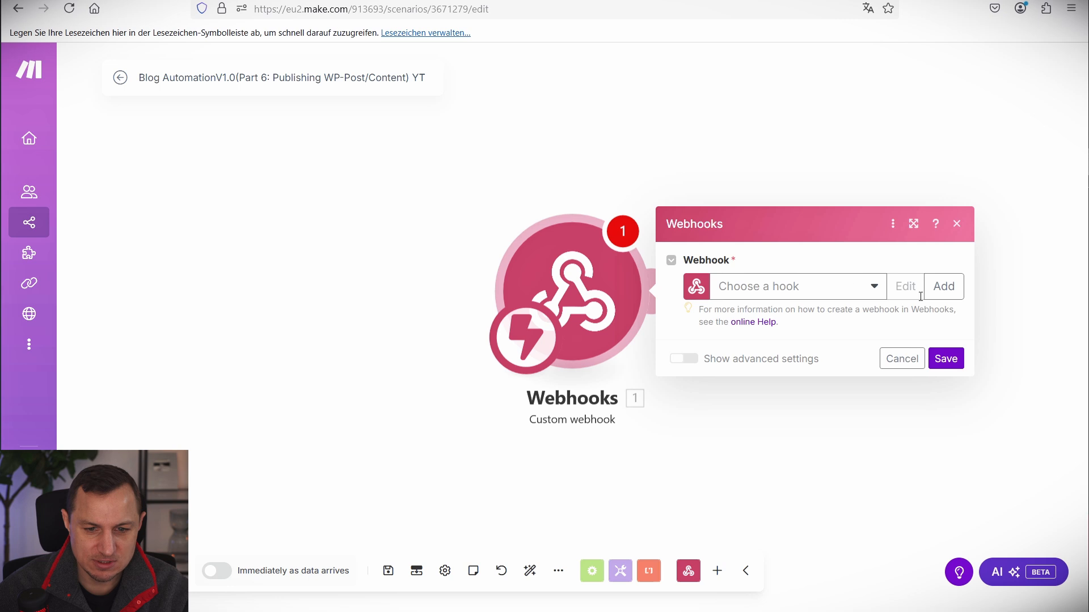
{"action": "left_click", "coordinate": [943, 286]}
{"action": "left_click", "coordinate": [766, 229]}
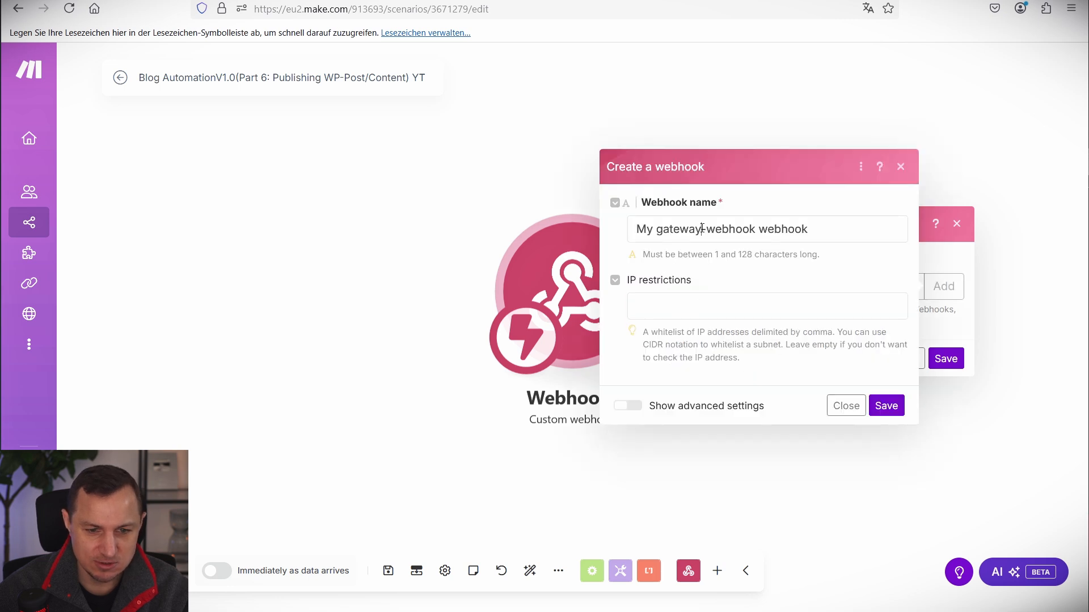
{"action": "key", "text": "ctrl+a"}
{"action": "type", "text": "PostOn"}
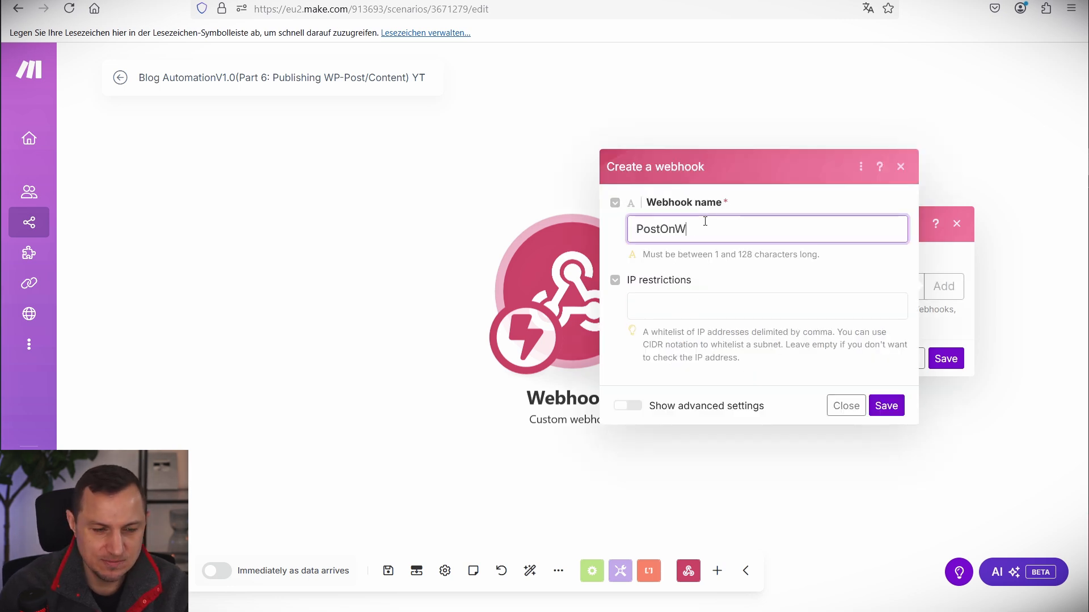
{"action": "left_click", "coordinate": [899, 407]}
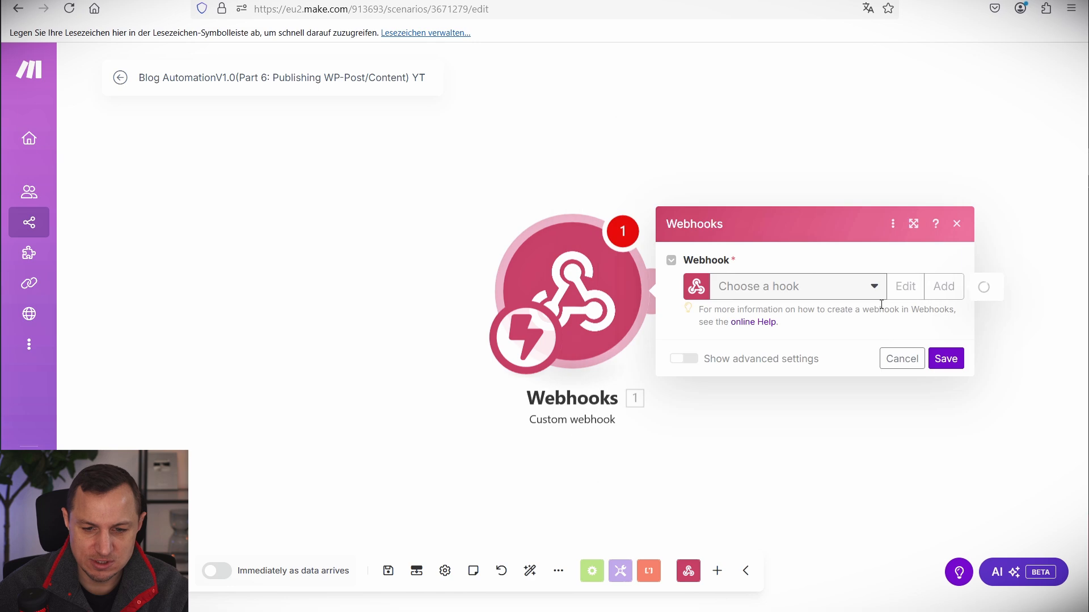
{"action": "left_click", "coordinate": [258, 0]}
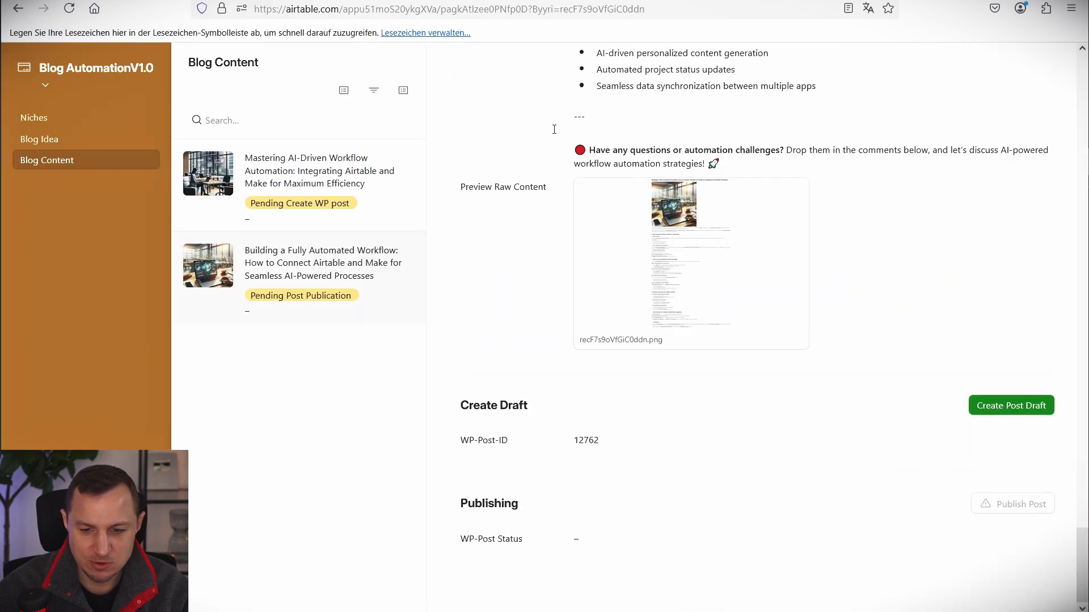
Put the Blog Content record page in edit mode, select its Publish Post button, and create a new automation.
{"action": "left_click", "coordinate": [96, 68]}
{"action": "left_click", "coordinate": [85, 117]}
{"action": "scroll", "coordinate": [743, 372], "scroll_direction": "down", "scroll_amount": 10}
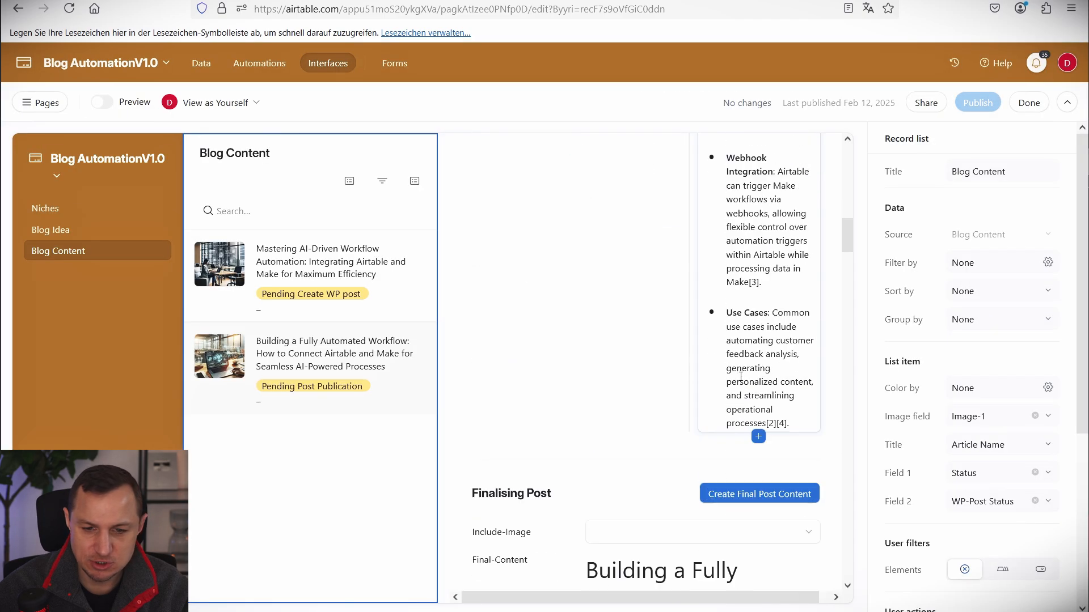
{"action": "left_click_drag", "start_coordinate": [847, 241], "coordinate": [852, 570]}
{"action": "left_click", "coordinate": [752, 484]}
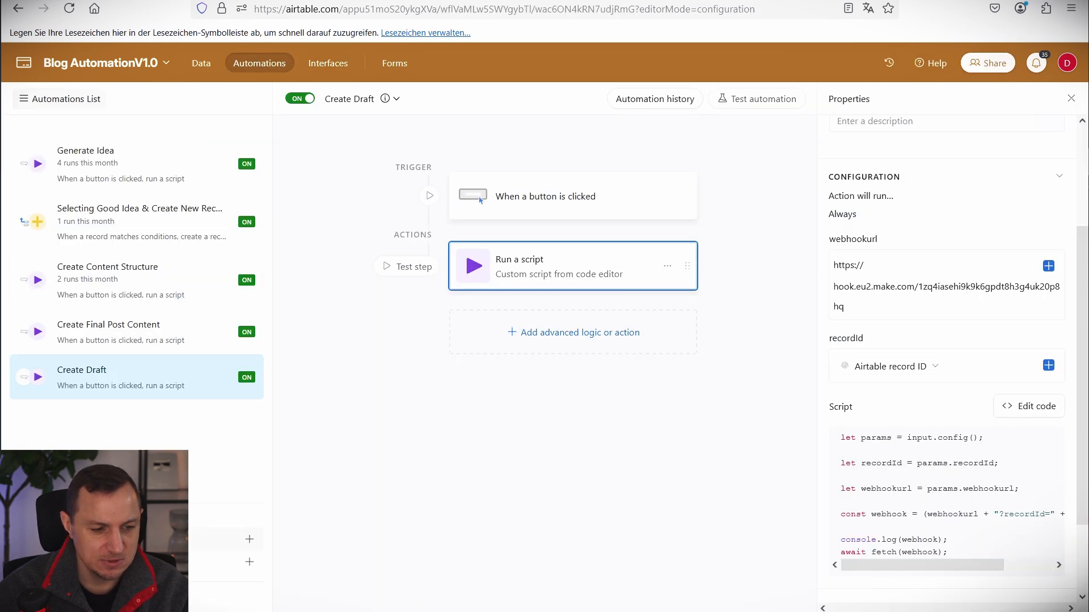
{"action": "left_click", "coordinate": [113, 539]}
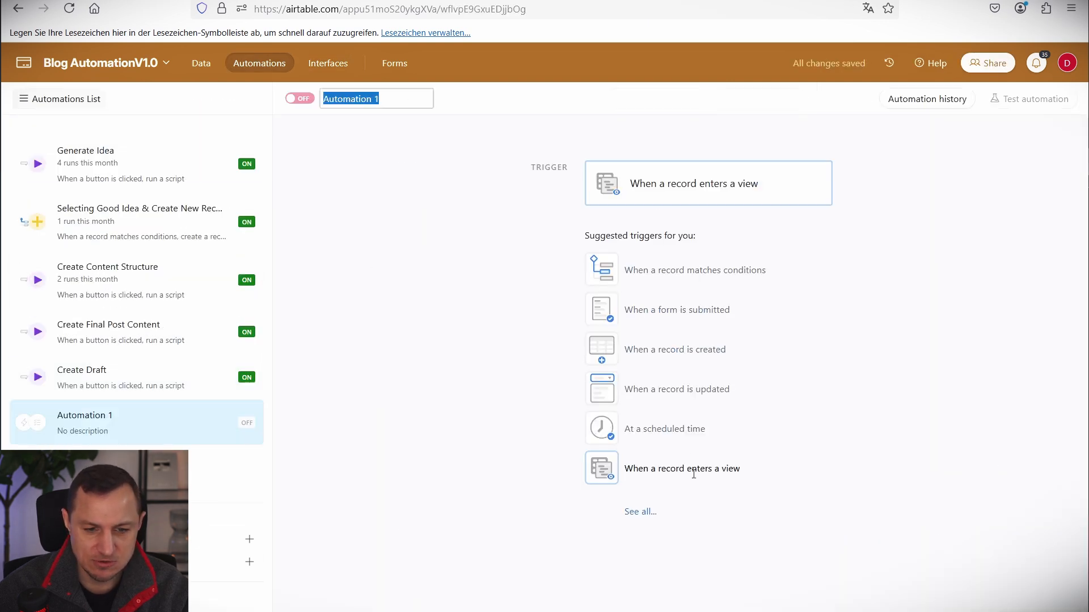
Set the automation trigger to When a button is clicked and link the Publish Post button to it.
{"action": "left_click", "coordinate": [677, 172]}
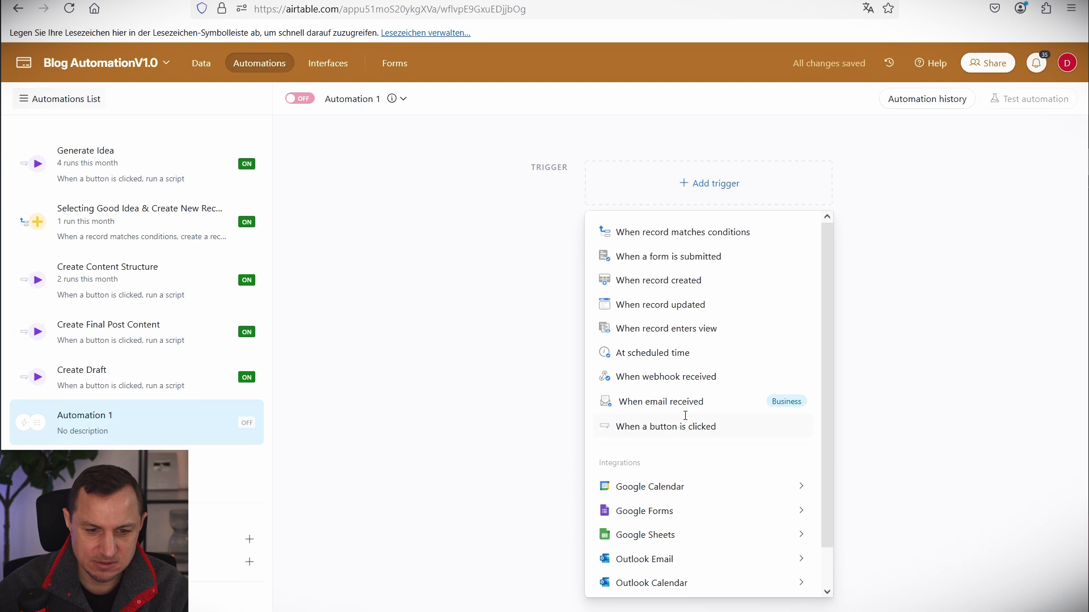
{"action": "left_click", "coordinate": [633, 425]}
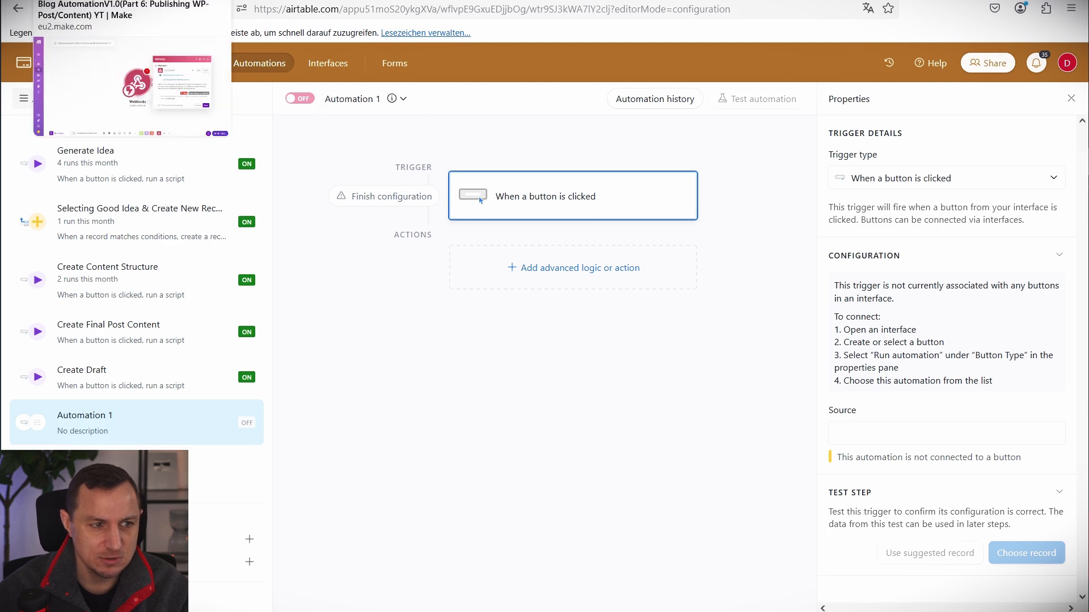
{"action": "left_click", "coordinate": [403, 1]}
{"action": "left_click", "coordinate": [956, 408]}
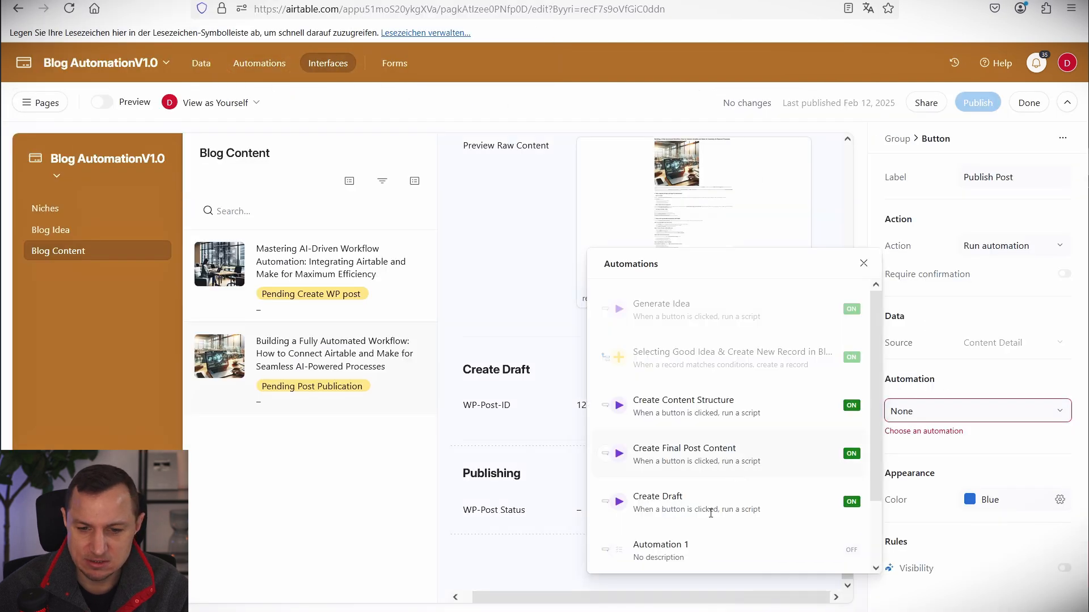
{"action": "left_click", "coordinate": [687, 546]}
{"action": "left_click", "coordinate": [567, 1]}
Rename the automation PostOnWP and add a Run a script action with a new input variable.
{"action": "double_click", "coordinate": [367, 101]}
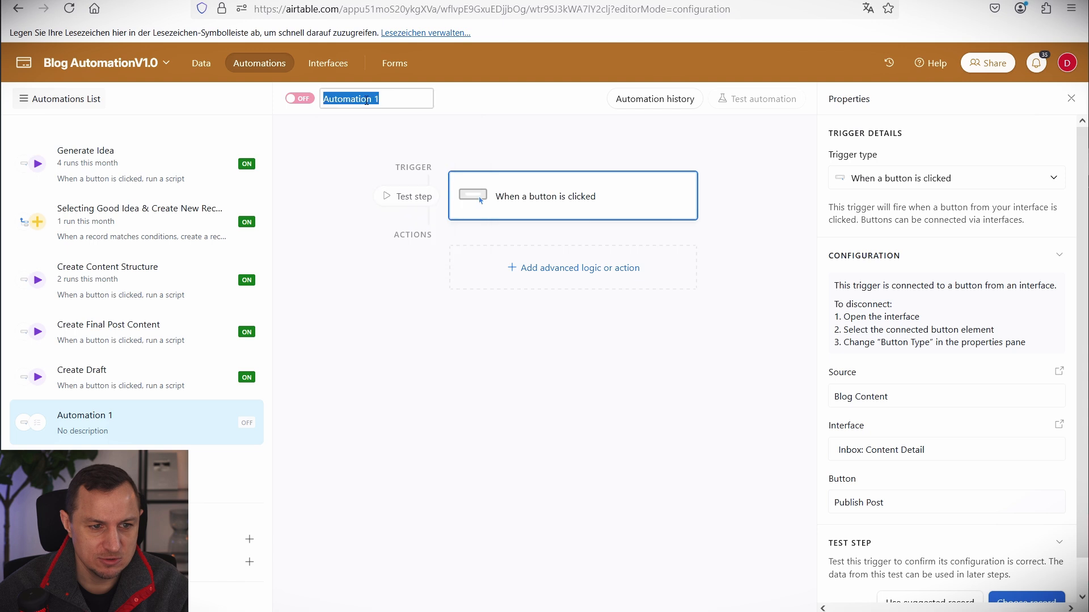
{"action": "type", "text": "PostOnWP"}
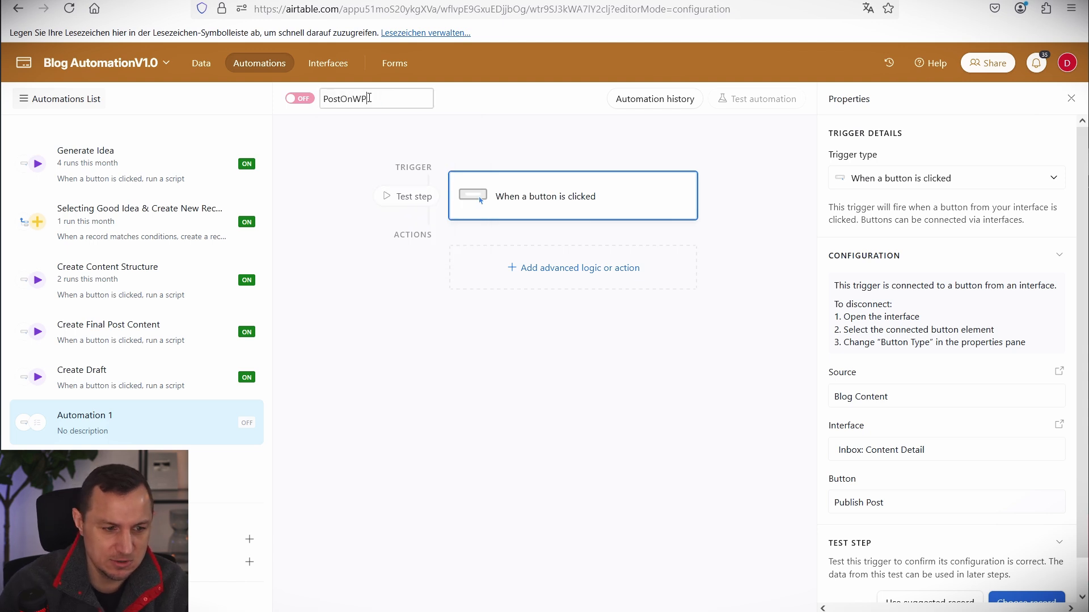
{"action": "key", "text": "Return"}
{"action": "left_click", "coordinate": [620, 265]}
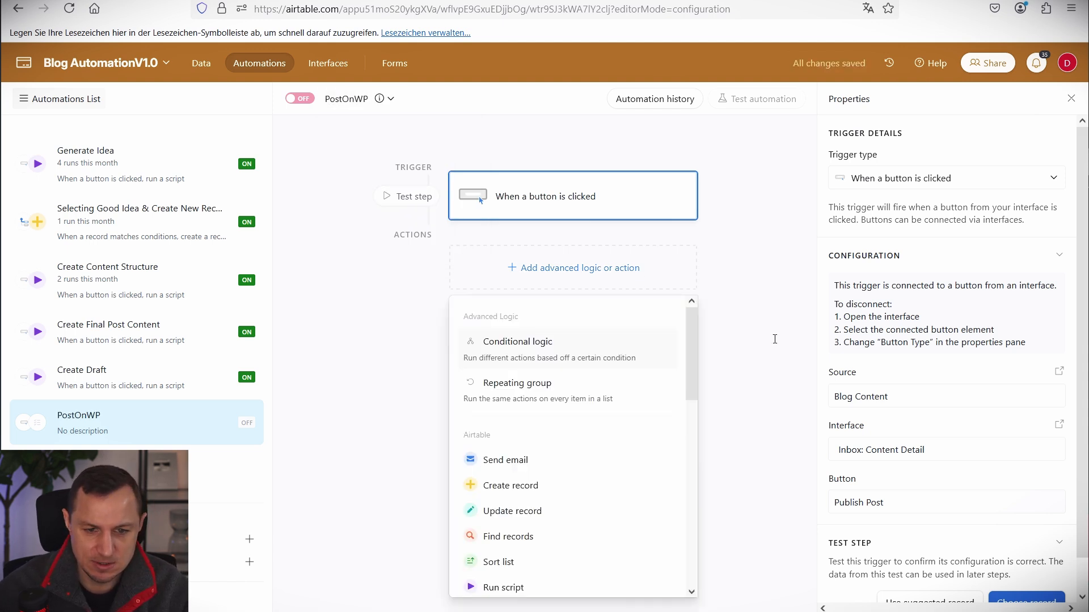
{"action": "left_click", "coordinate": [502, 587]}
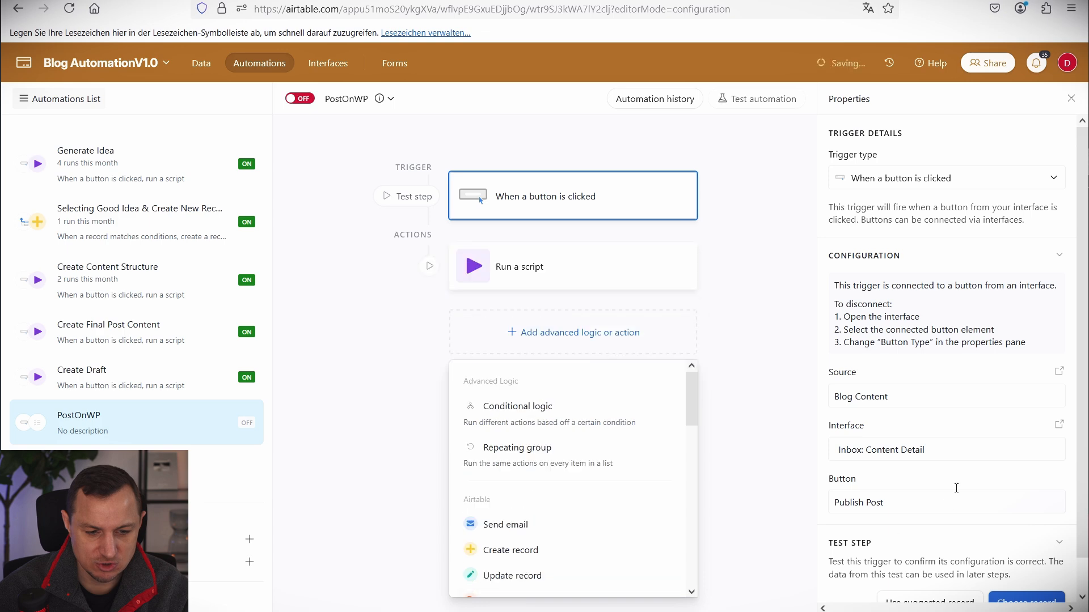
{"action": "left_click", "coordinate": [89, 237]}
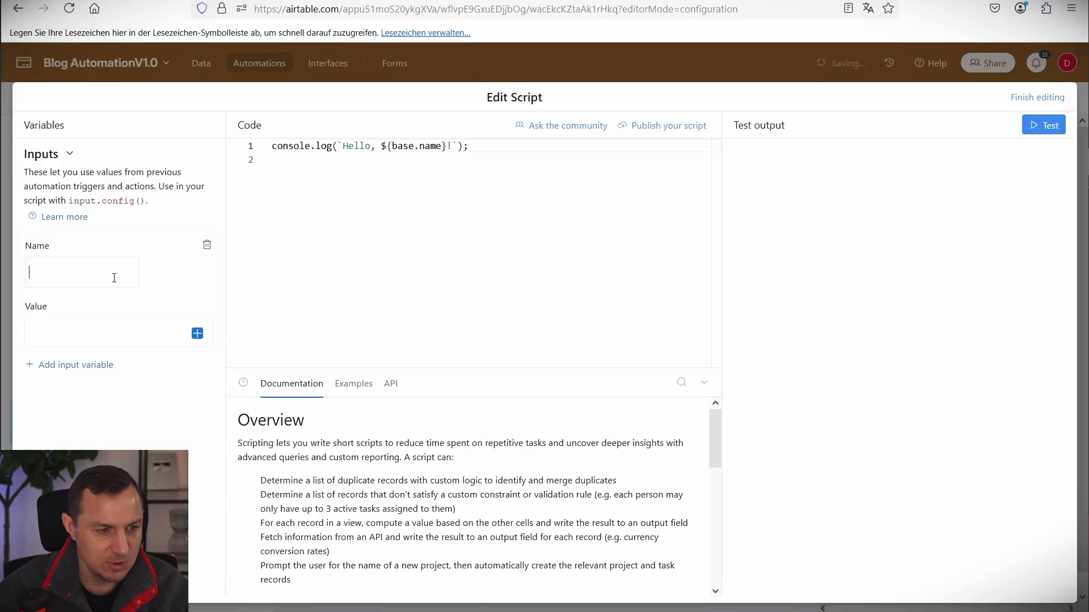
Add script inputs webhookurl (the Make webhook URL) and recordId (Airtable record ID), and paste the fetch script.
{"action": "type", "text": "webhookurl"}
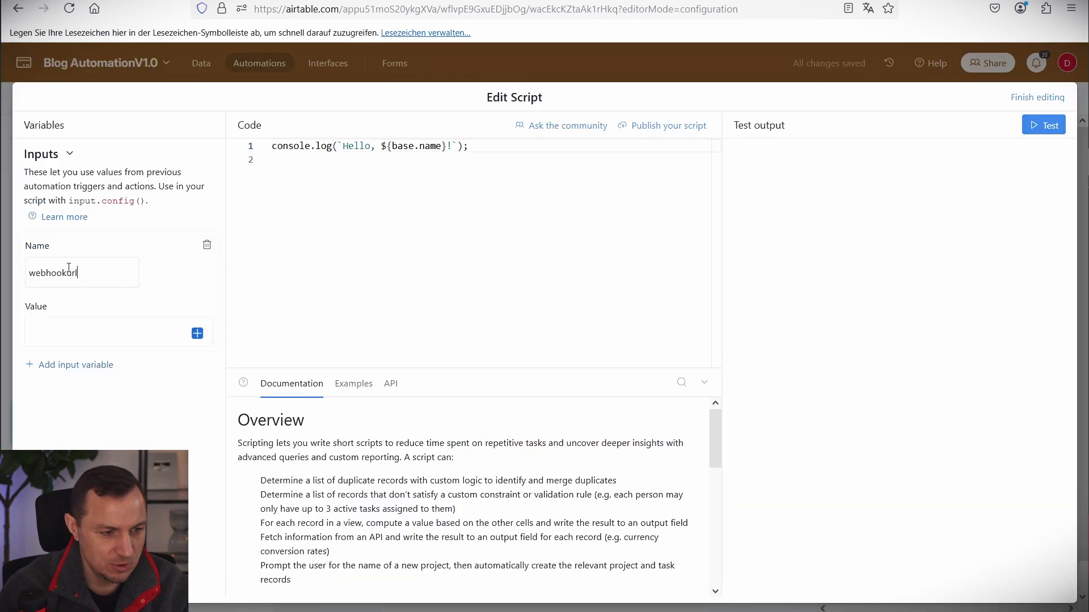
{"action": "key", "text": "Tab"}
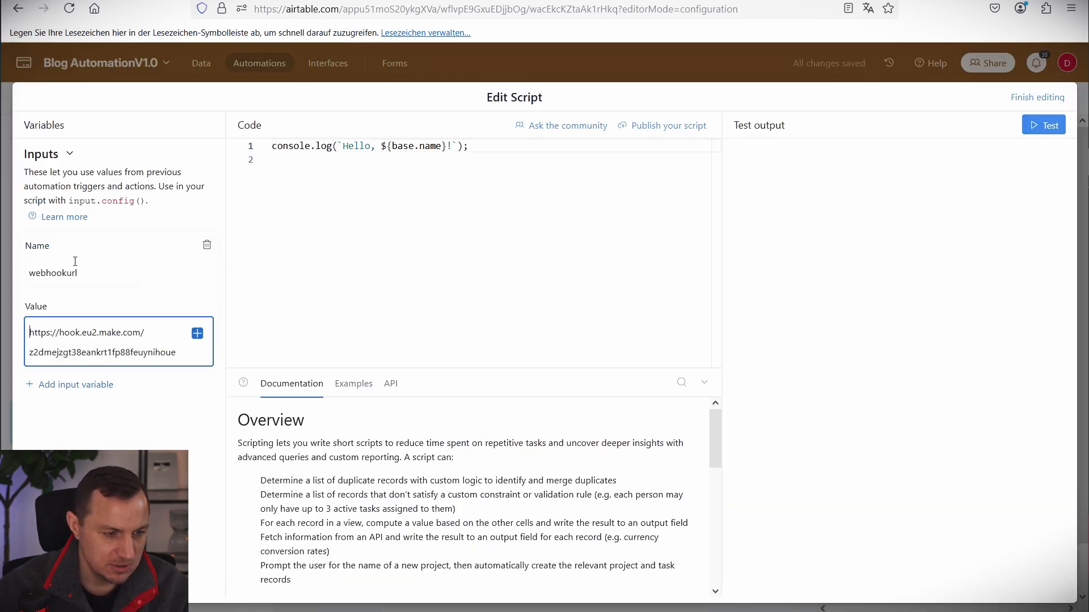
{"action": "left_click", "coordinate": [95, 385]}
{"action": "type", "text": "re"}
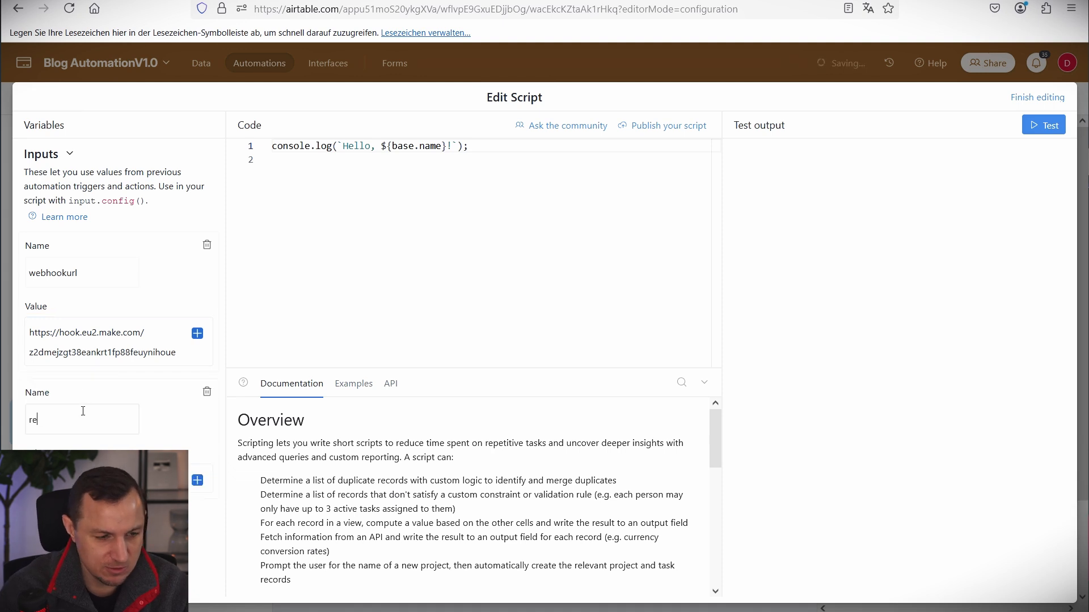
{"action": "type", "text": "cordId"}
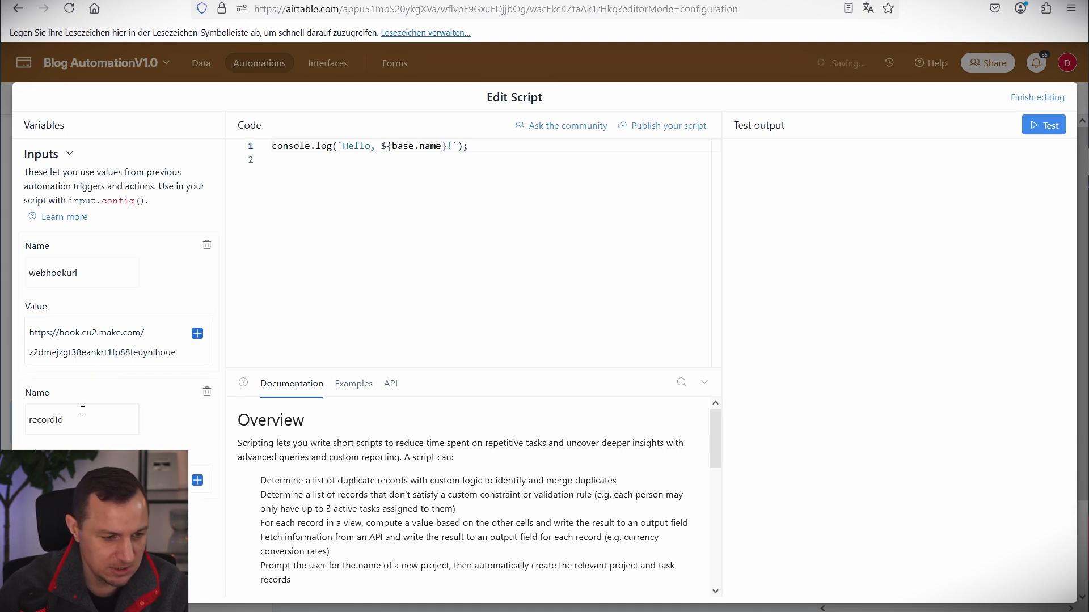
{"action": "left_click", "coordinate": [198, 481]}
{"action": "left_click", "coordinate": [227, 458]}
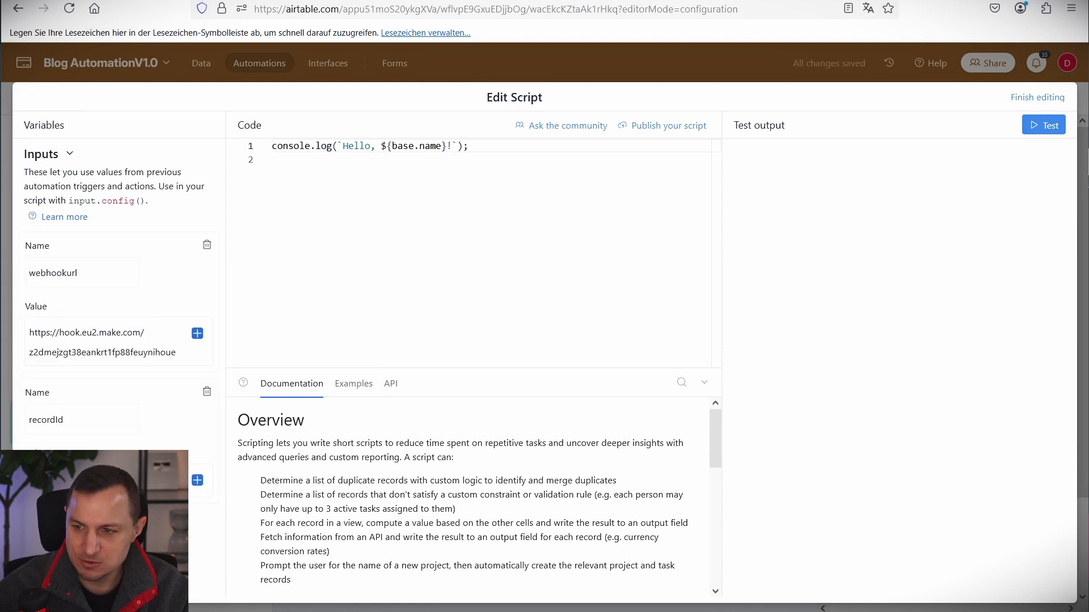
{"action": "key", "text": "ctrl+a"}
{"action": "type", "text": "let params = input.config();  let recordId = params.recordId;  let webhookurl = params.webhookurl;  const webhook = (webhookurl + \"?recordId=\" + recordId);  console.log(webhook); await fetch(webhook);"}
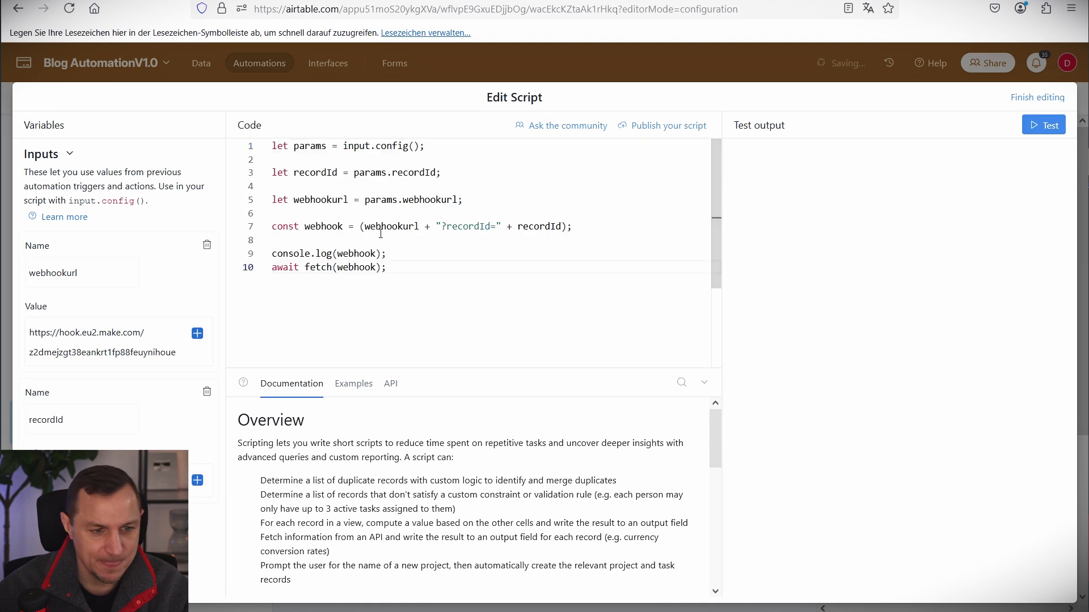
Finish the script, turn the PostOnWP automation on, and exit interface editing.
{"action": "left_click", "coordinate": [1036, 100]}
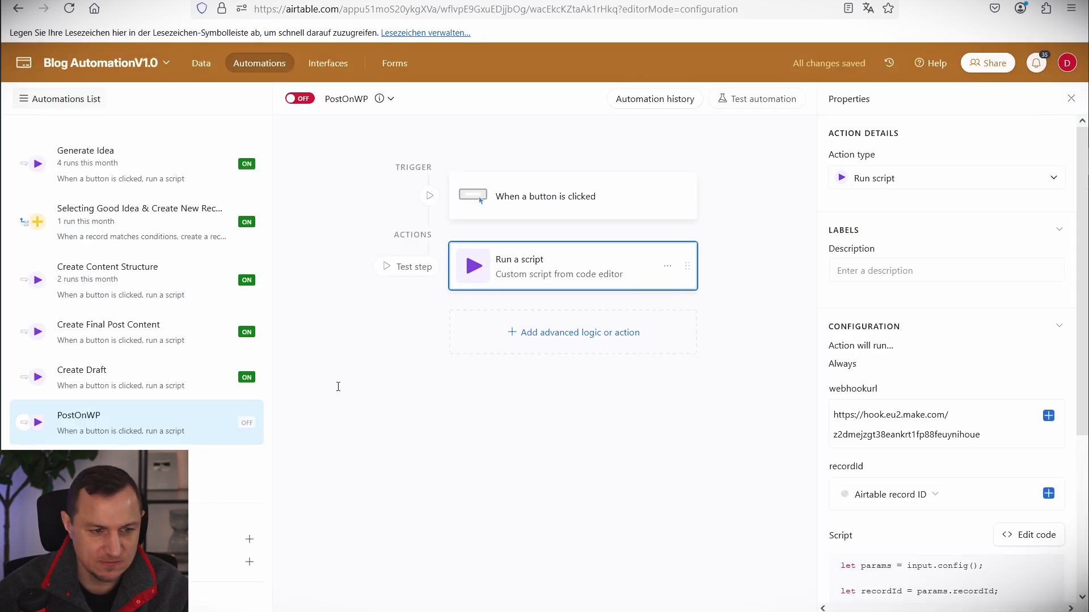
{"action": "left_click", "coordinate": [297, 96]}
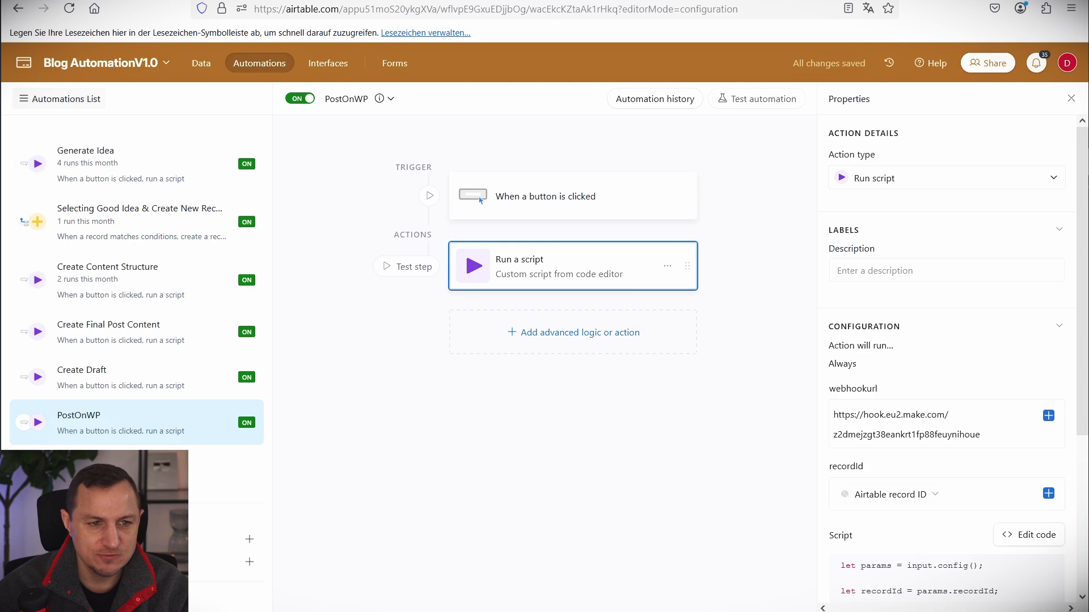
{"action": "left_click", "coordinate": [417, 1]}
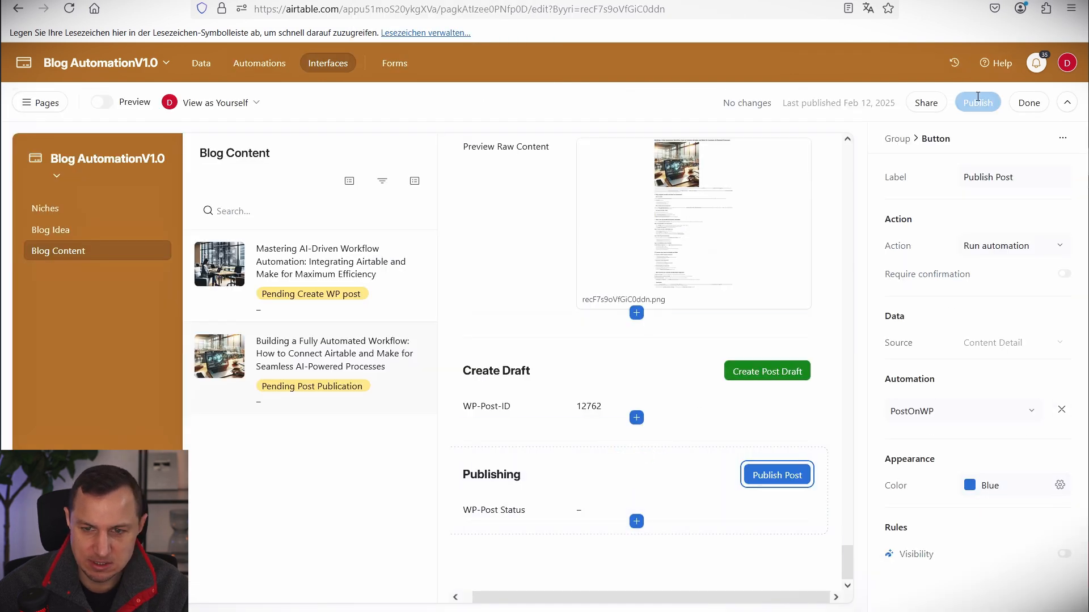
{"action": "left_click", "coordinate": [1029, 102]}
{"action": "scroll", "coordinate": [739, 344], "scroll_direction": "down", "scroll_amount": 15}
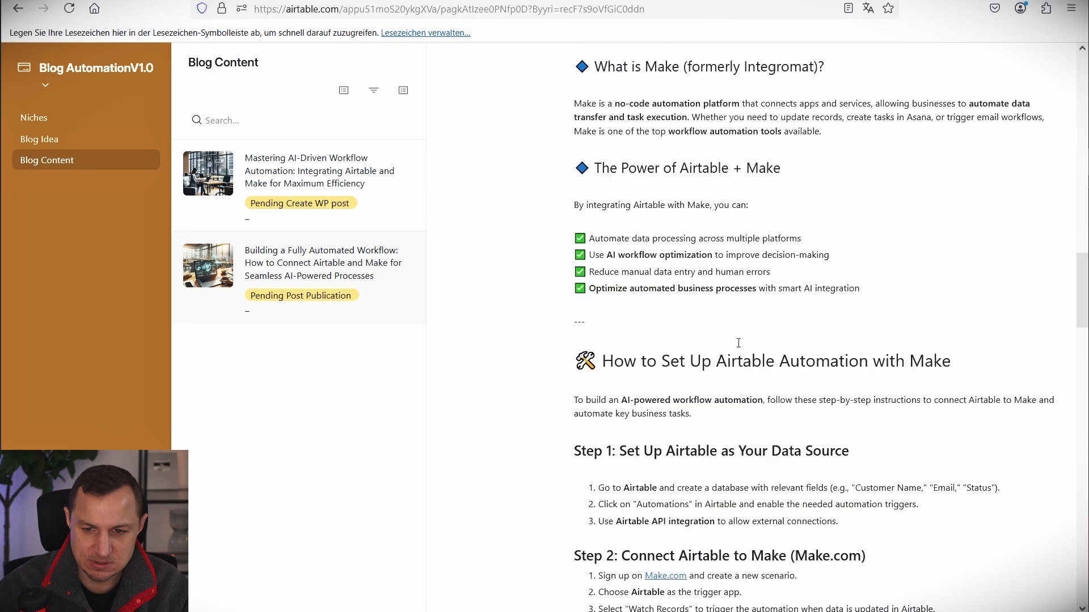
{"action": "scroll", "coordinate": [738, 343], "scroll_direction": "down", "scroll_amount": 20}
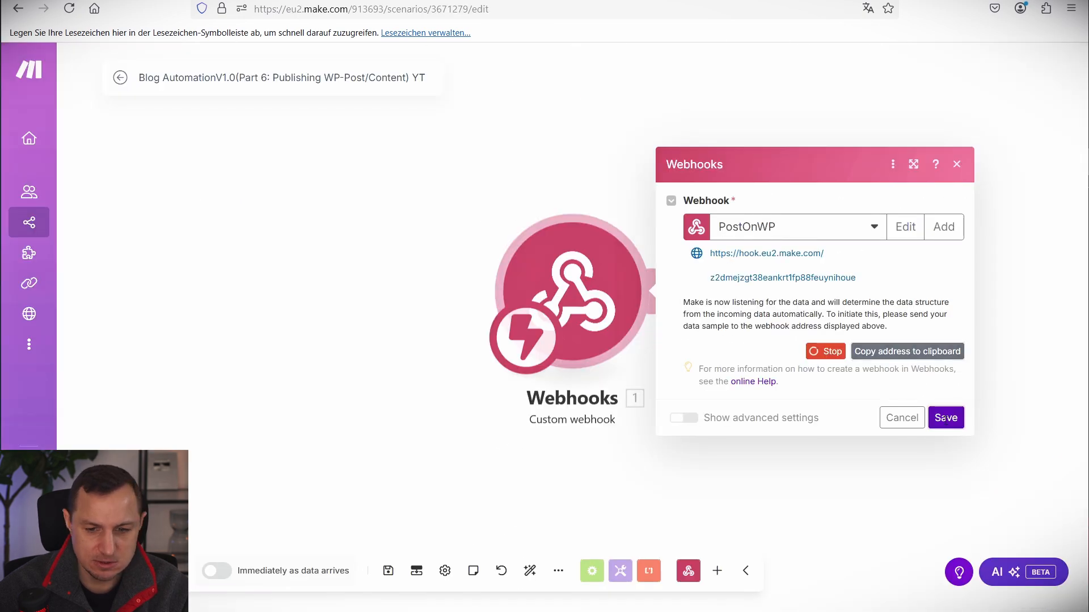
{"action": "key", "text": "Escape"}
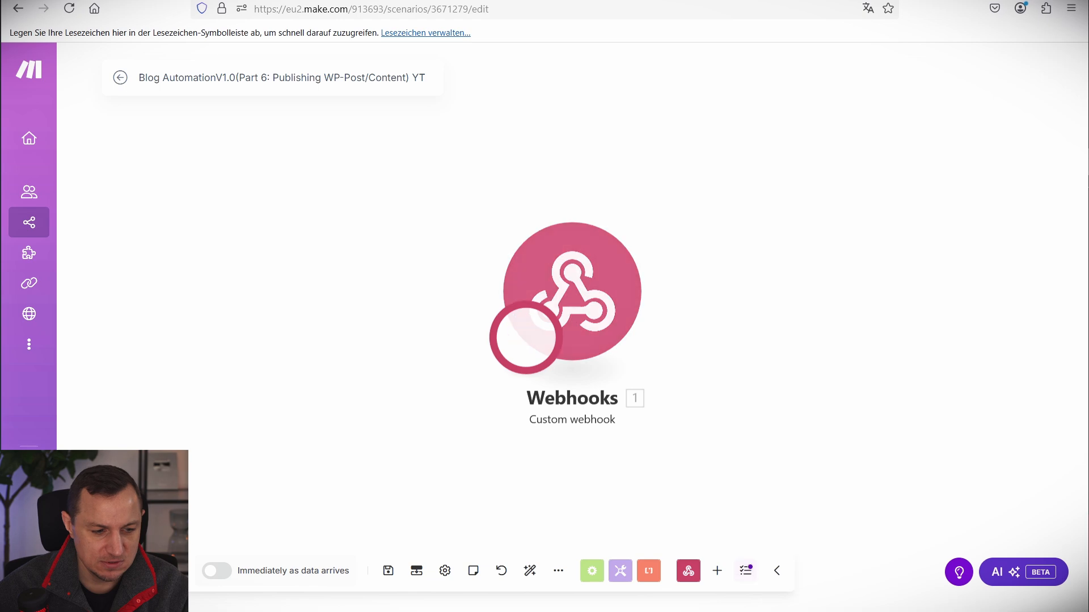
Run the scenario once and fire Publish Post in Airtable so the webhook receives a recordId.
{"action": "left_click", "coordinate": [408, 0]}
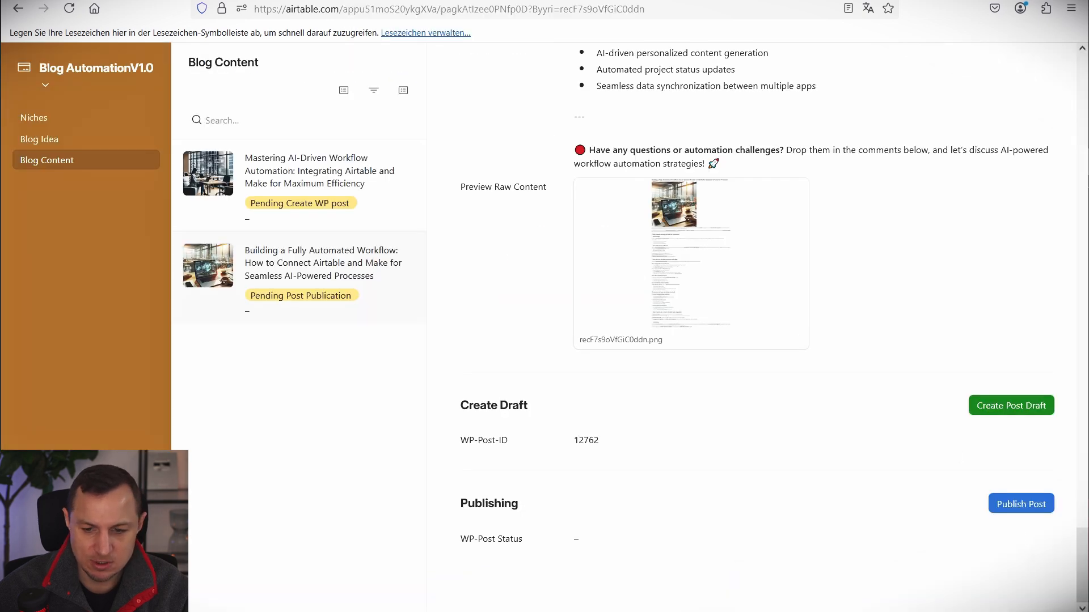
{"action": "left_click", "coordinate": [1020, 503]}
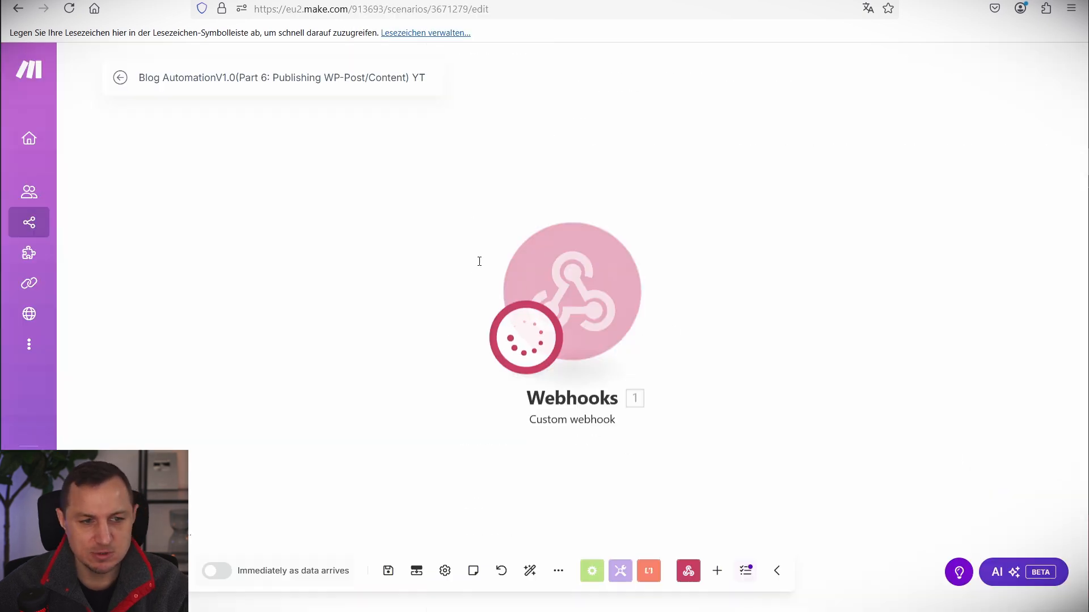
{"action": "double_click", "coordinate": [827, 241]}
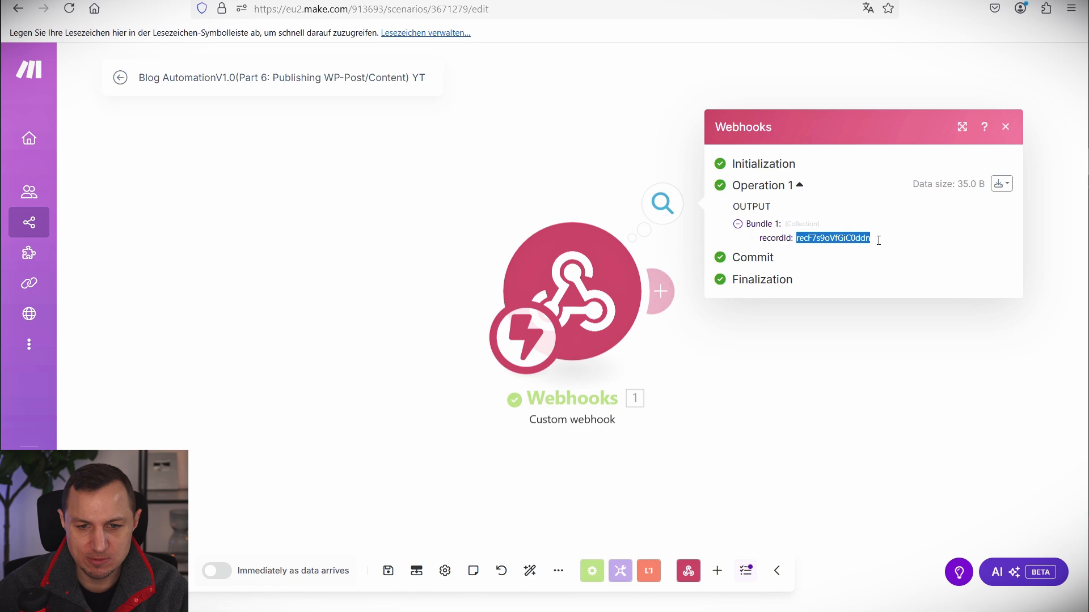
{"action": "left_click", "coordinate": [876, 241]}
{"action": "left_click_drag", "start_coordinate": [846, 239], "coordinate": [574, 402]}
{"action": "left_click", "coordinate": [773, 437]}
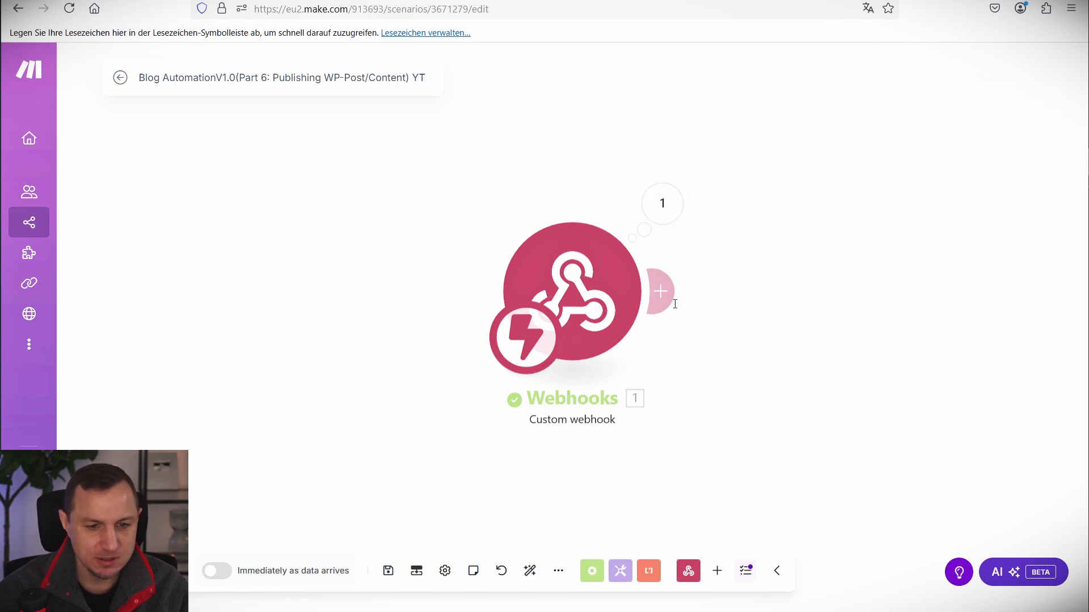
Add an Airtable Get a Record module using BlogPostConnection, base Blog AutomationV1.0, table Blog Content.
{"action": "left_click", "coordinate": [663, 292]}
{"action": "left_click", "coordinate": [842, 247]}
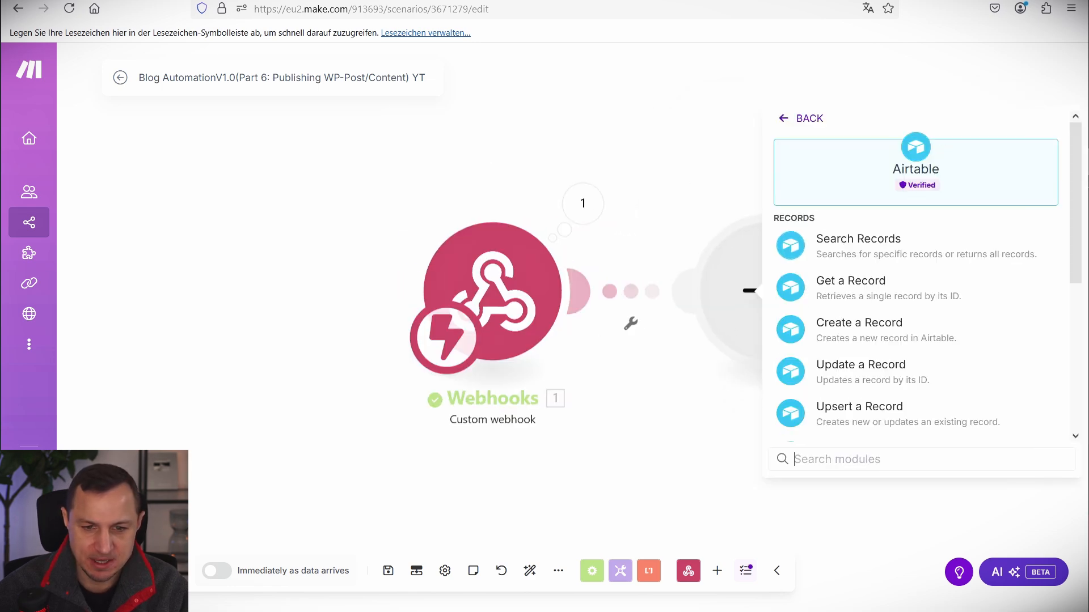
{"action": "left_click", "coordinate": [884, 288]}
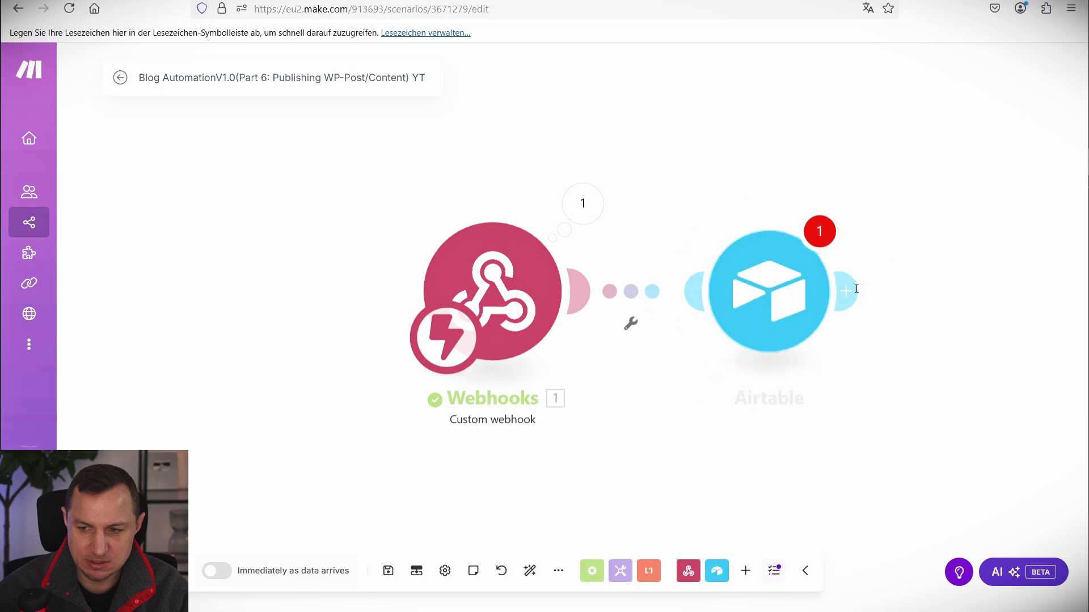
{"action": "left_click", "coordinate": [479, 241]}
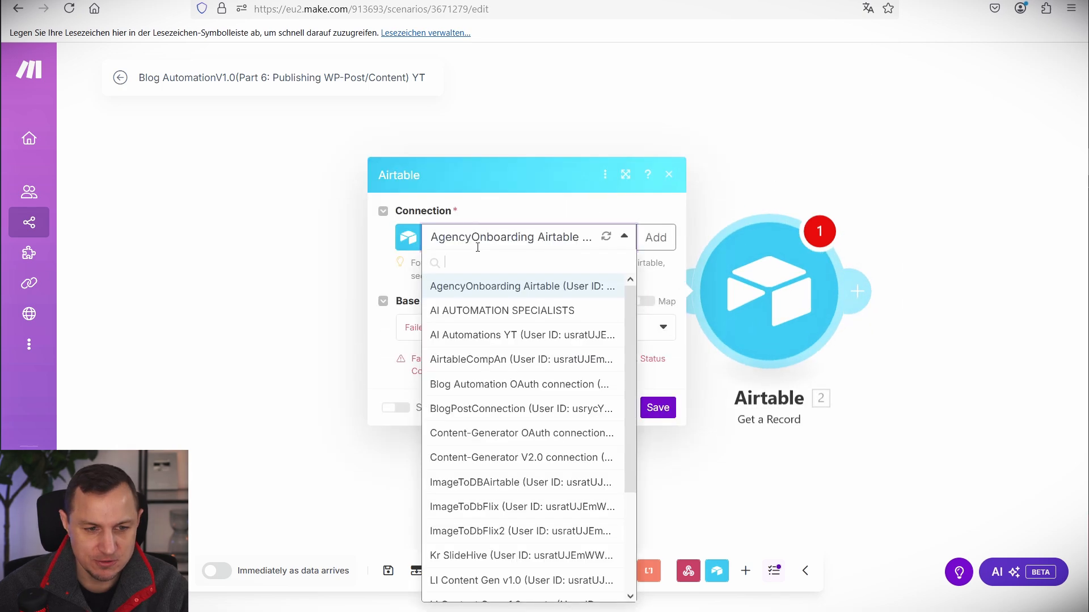
{"action": "left_click", "coordinate": [482, 407]}
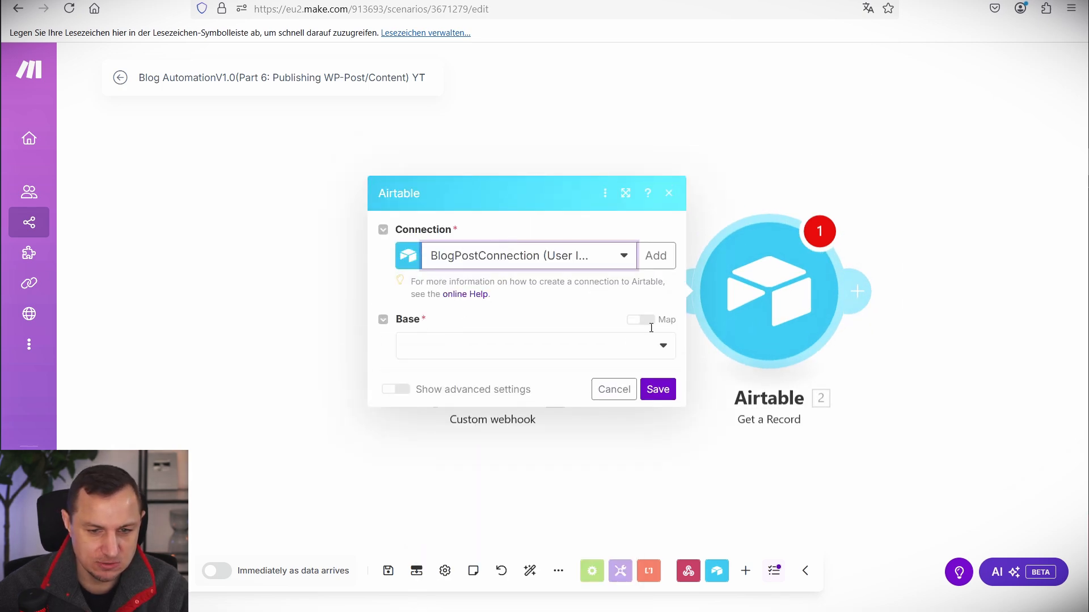
{"action": "left_click", "coordinate": [579, 346]}
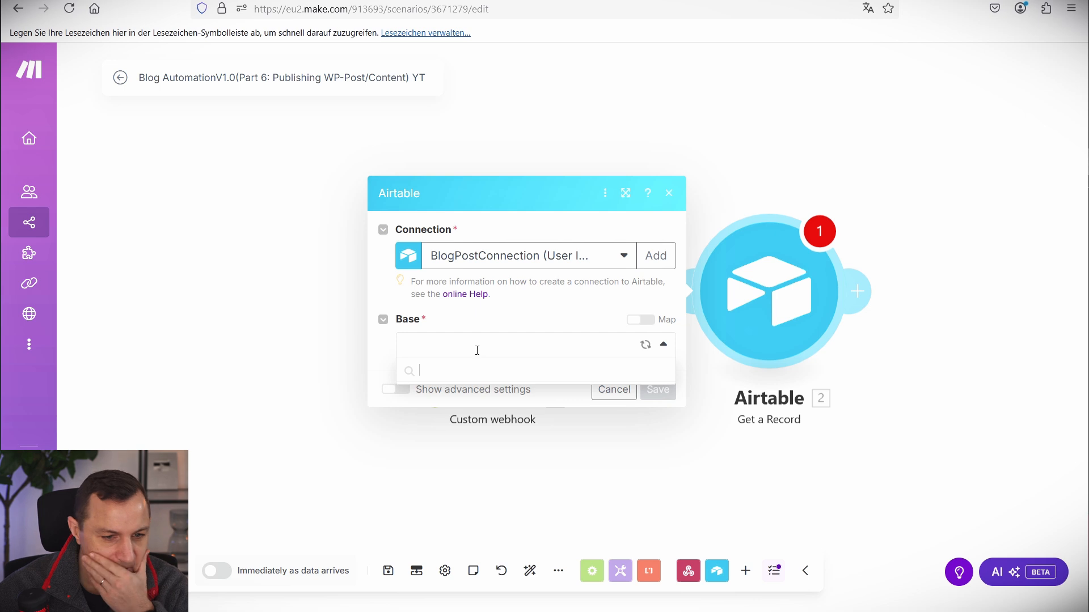
{"action": "left_click", "coordinate": [465, 368]}
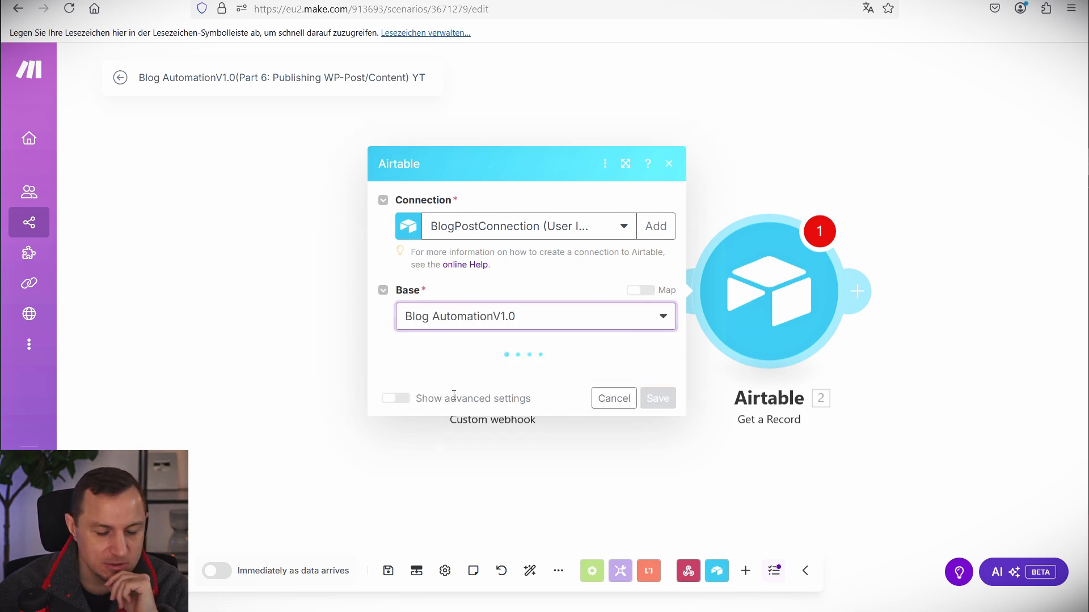
{"action": "left_click", "coordinate": [462, 371]}
{"action": "left_click", "coordinate": [448, 423]}
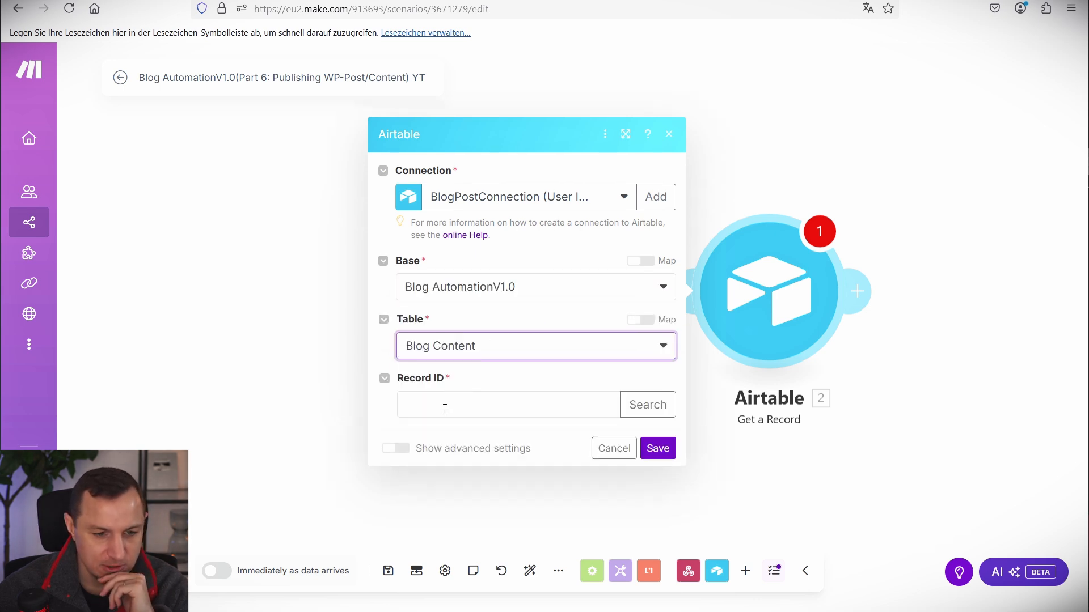
Map the webhook's 1.recordId into Record ID and save the module.
{"action": "left_click", "coordinate": [444, 409]}
{"action": "left_click", "coordinate": [665, 451]}
{"action": "left_click", "coordinate": [579, 437]}
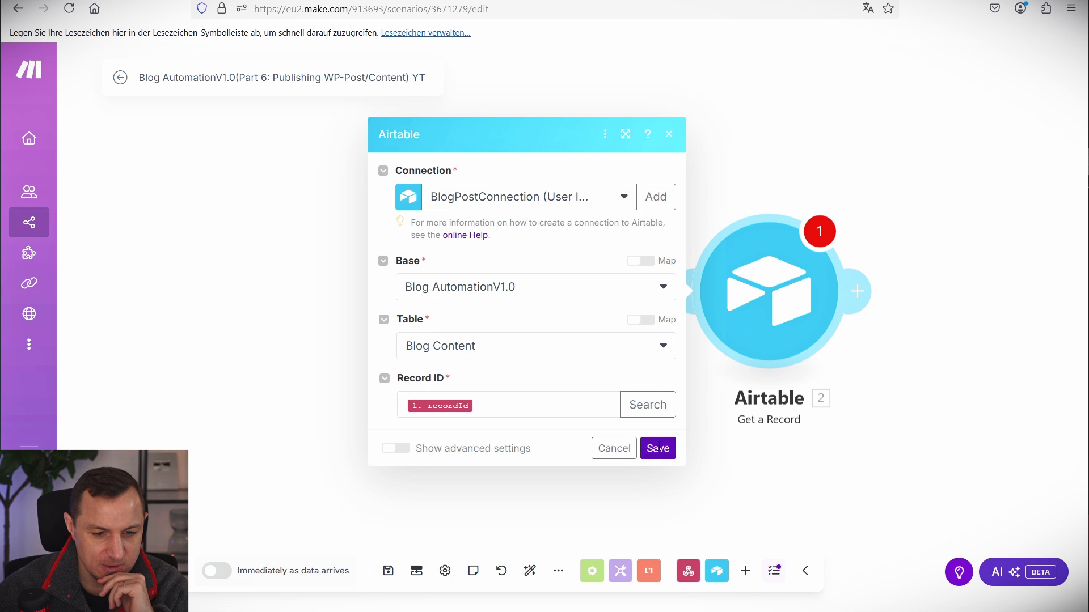
{"action": "left_click", "coordinate": [656, 447]}
{"action": "left_click", "coordinate": [572, 290]}
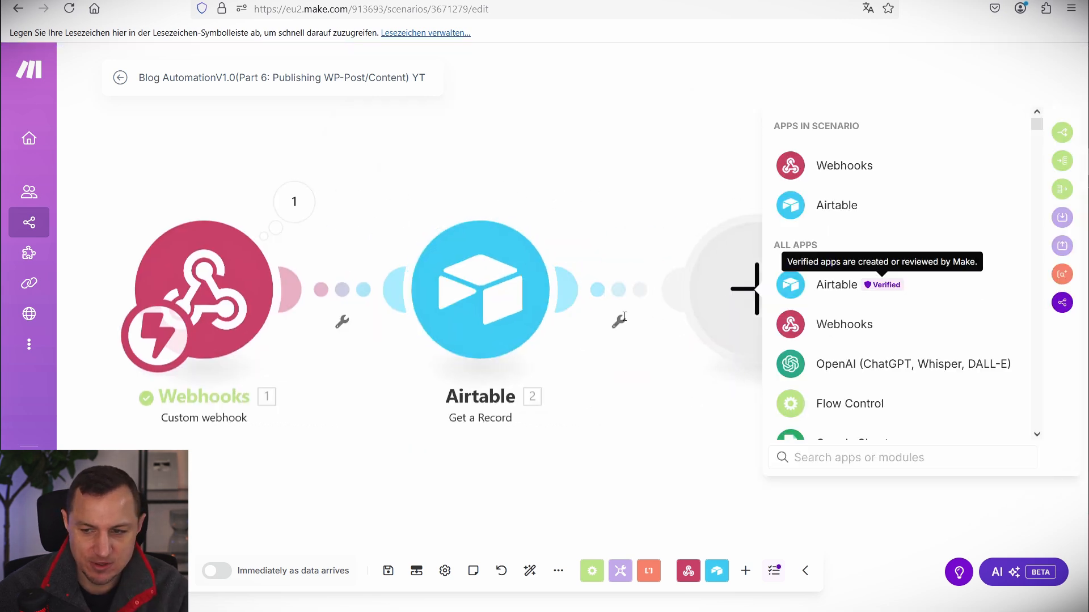
Add a WordPress Update a Post module with the type set to Posts.
{"action": "scroll", "coordinate": [873, 368], "scroll_direction": "down", "scroll_amount": 5}
{"action": "left_click", "coordinate": [834, 352]}
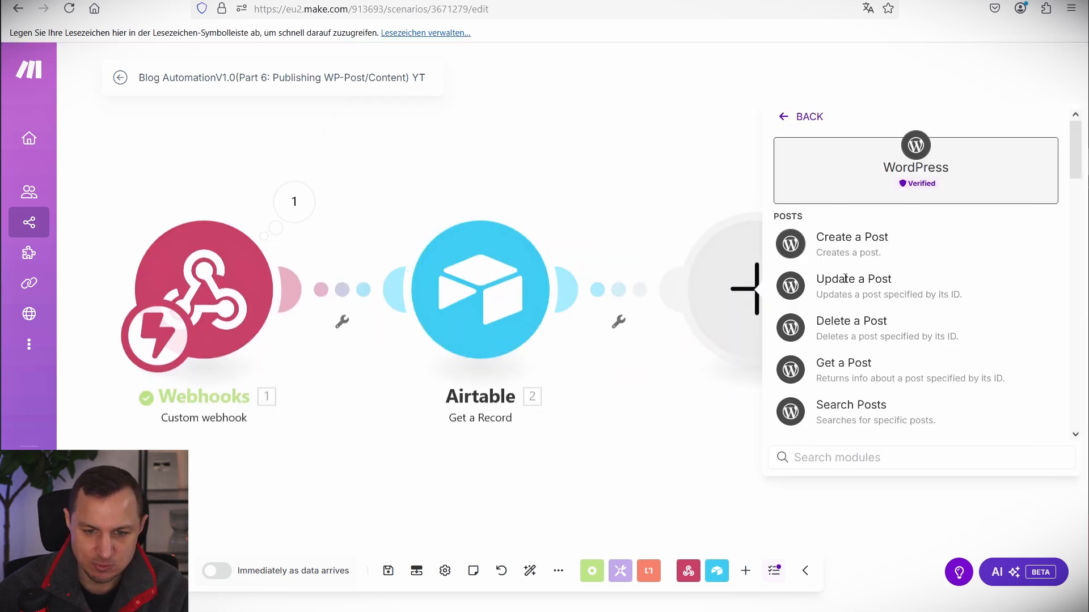
{"action": "left_click", "coordinate": [853, 285]}
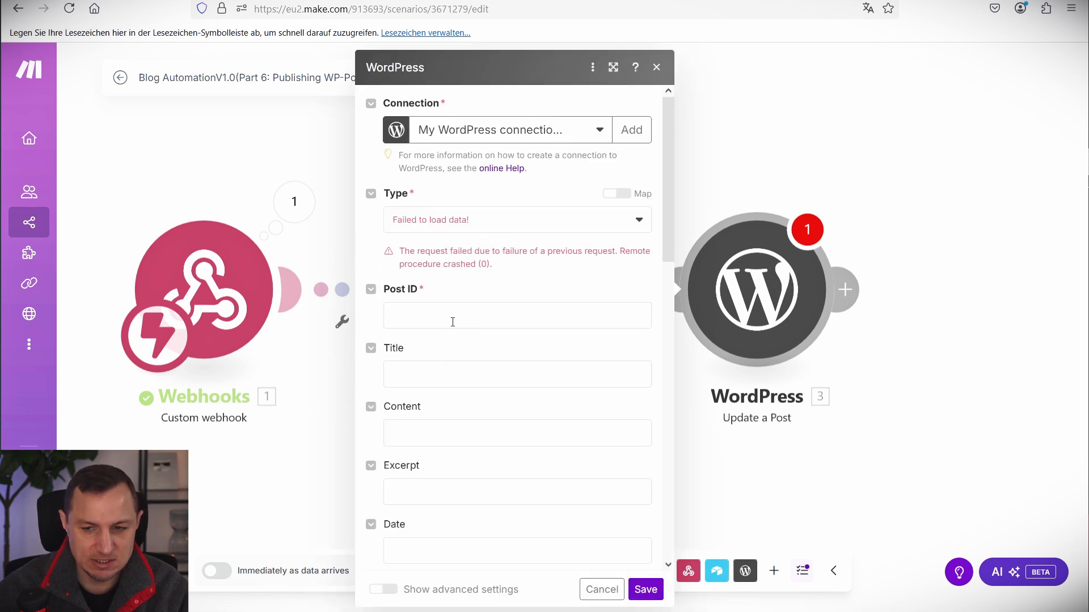
{"action": "left_click", "coordinate": [528, 218]}
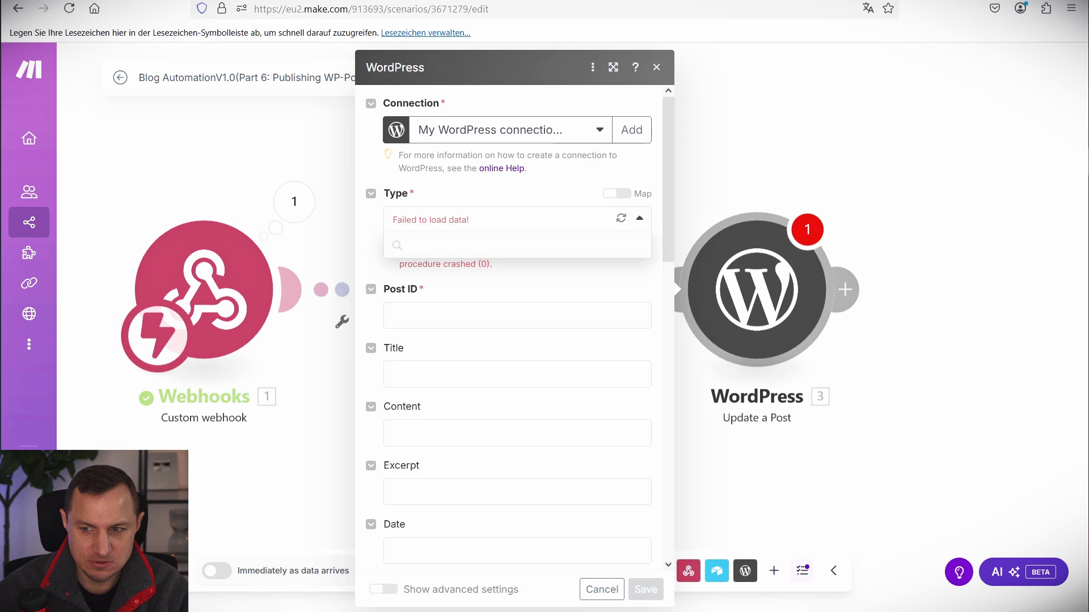
{"action": "left_click", "coordinate": [434, 264]}
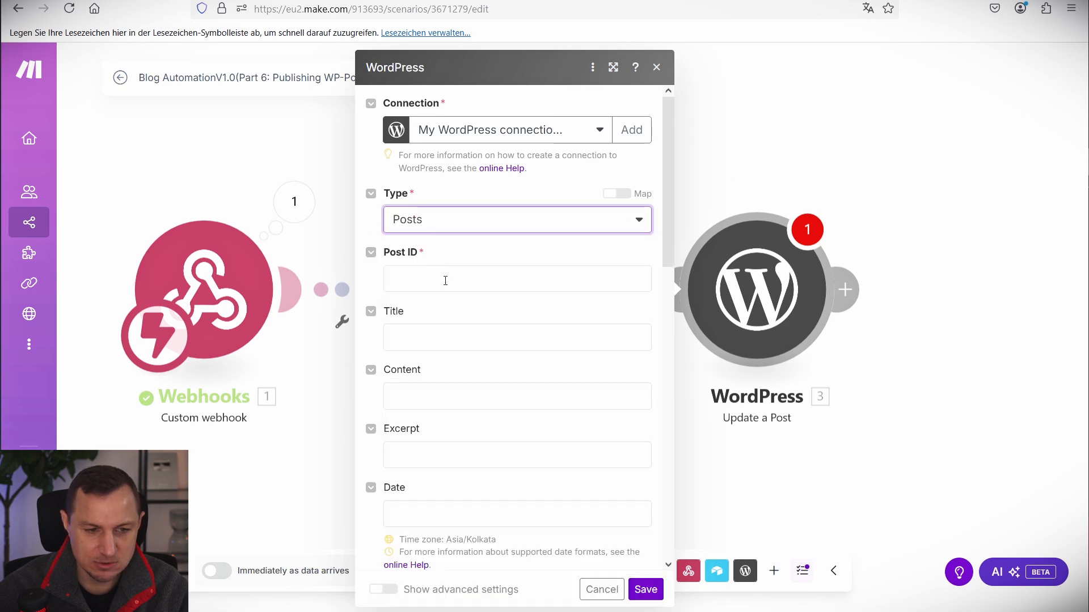
Map Post ID to the record's WP-Post-ID, set the status to Publish, and save.
{"action": "left_click", "coordinate": [448, 281]}
{"action": "scroll", "coordinate": [763, 394], "scroll_direction": "down", "scroll_amount": 3}
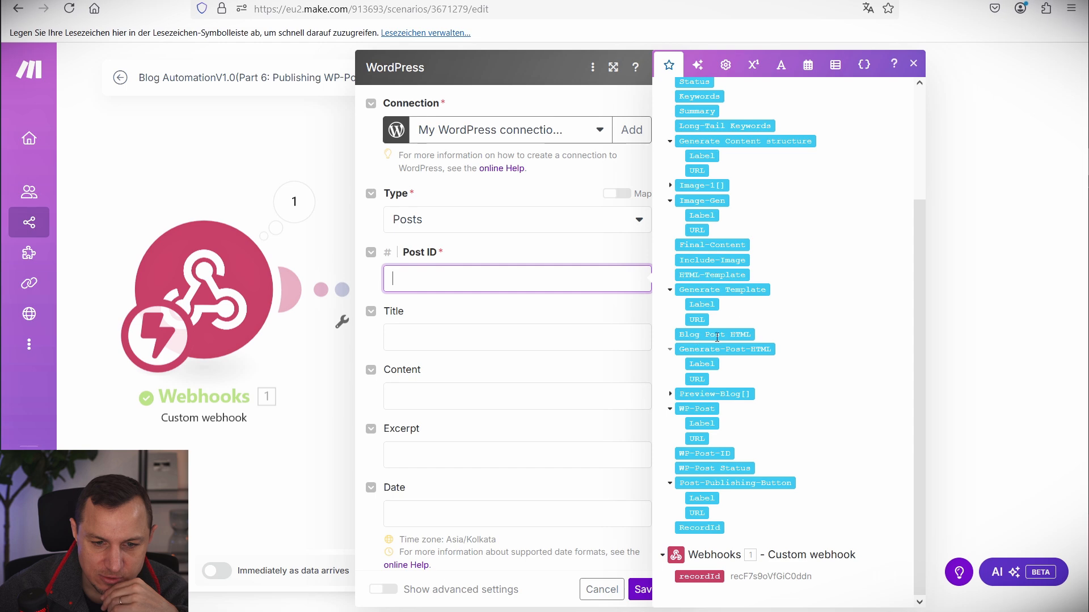
{"action": "scroll", "coordinate": [763, 319], "scroll_direction": "up", "scroll_amount": 2}
{"action": "left_click", "coordinate": [714, 524]}
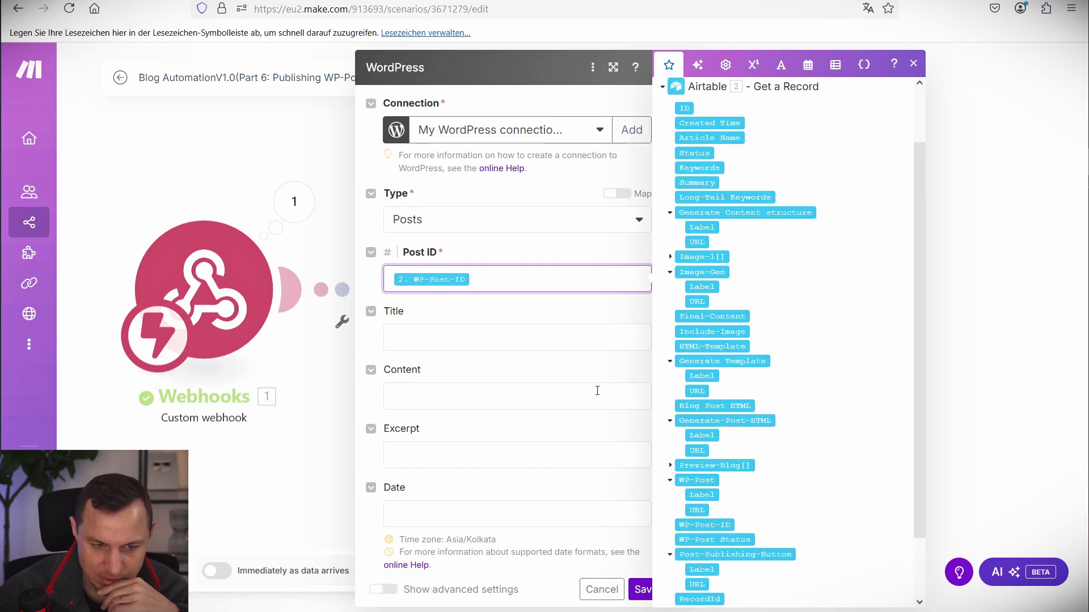
{"action": "scroll", "coordinate": [526, 437], "scroll_direction": "down", "scroll_amount": 6}
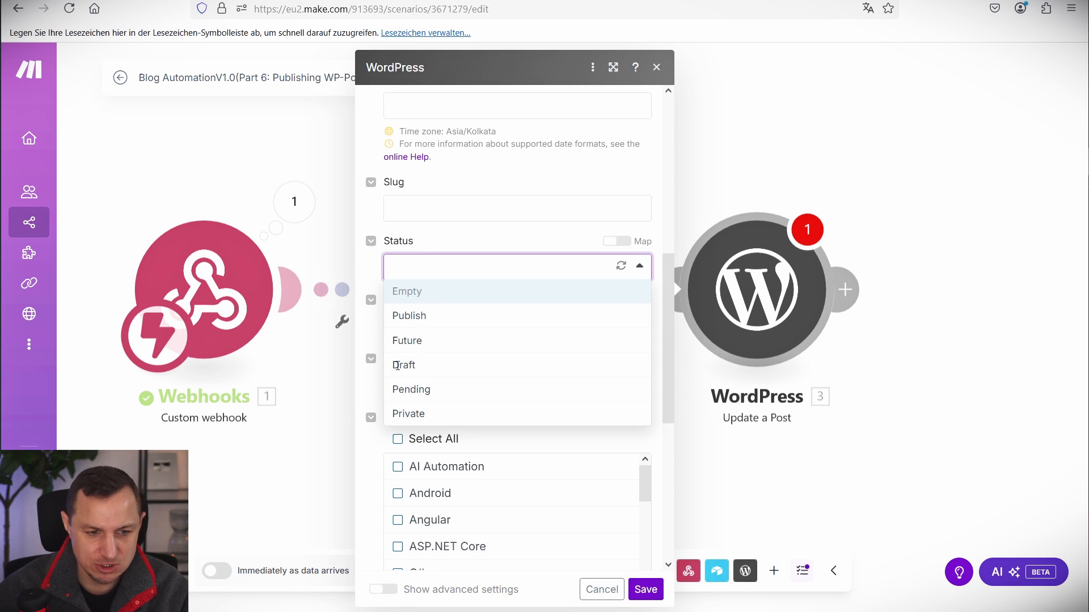
{"action": "left_click", "coordinate": [423, 312]}
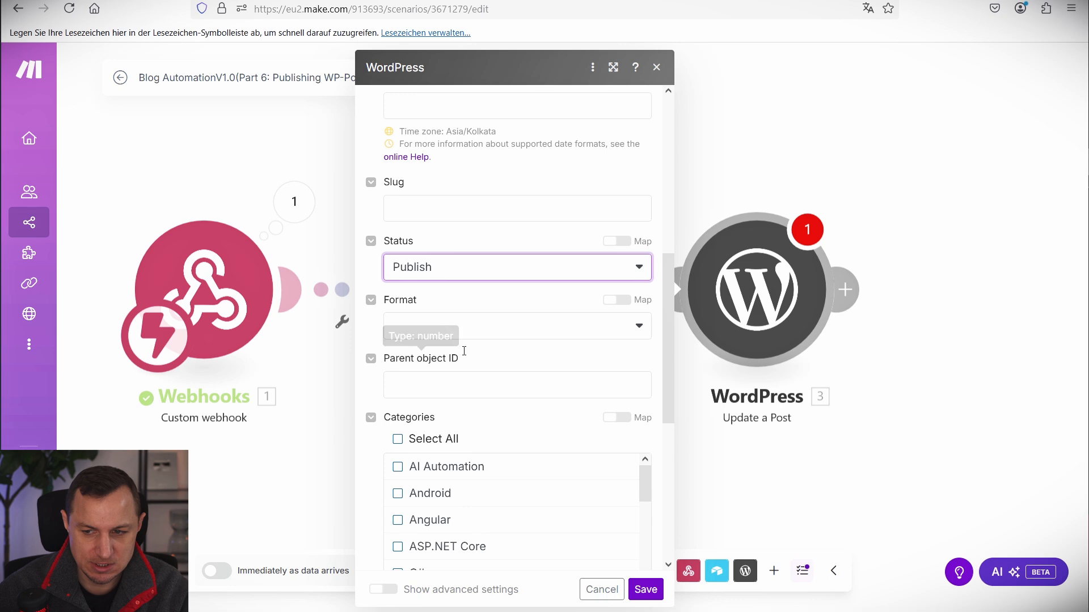
{"action": "scroll", "coordinate": [461, 355], "scroll_direction": "down", "scroll_amount": 5}
{"action": "scroll", "coordinate": [486, 294], "scroll_direction": "down", "scroll_amount": 5}
{"action": "scroll", "coordinate": [508, 433], "scroll_direction": "down", "scroll_amount": 5}
{"action": "scroll", "coordinate": [539, 295], "scroll_direction": "down", "scroll_amount": 4}
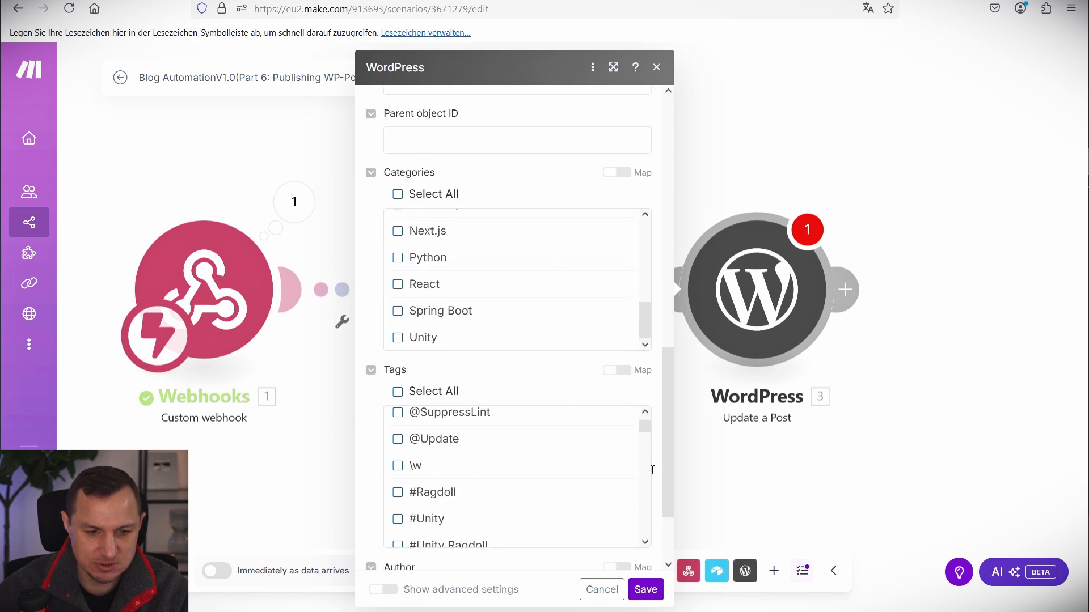
{"action": "scroll", "coordinate": [543, 362], "scroll_direction": "down", "scroll_amount": 2}
{"action": "scroll", "coordinate": [544, 397], "scroll_direction": "down", "scroll_amount": 2}
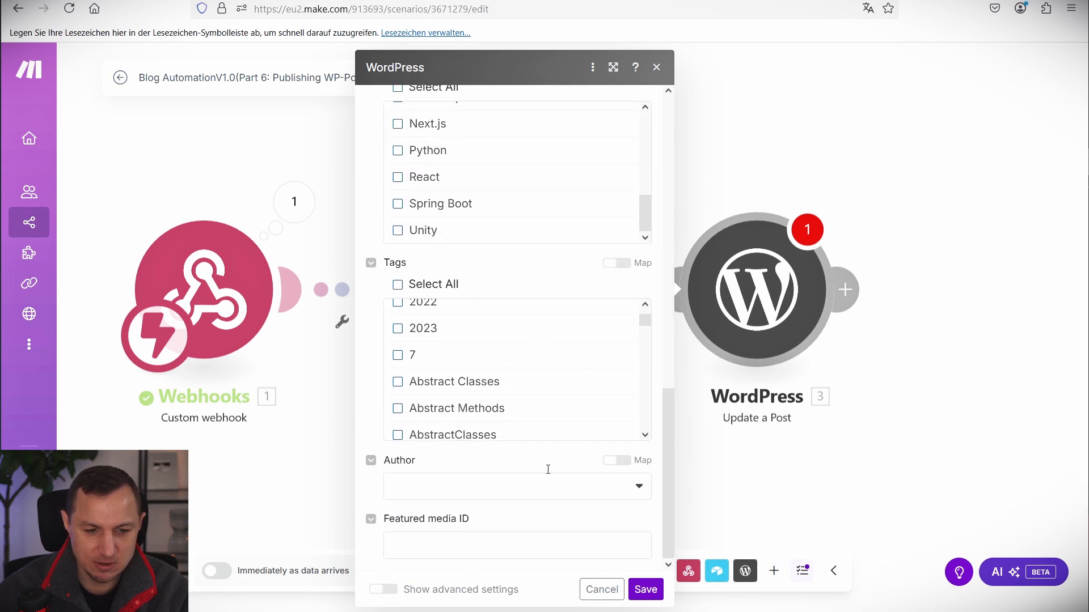
{"action": "left_click", "coordinate": [641, 589]}
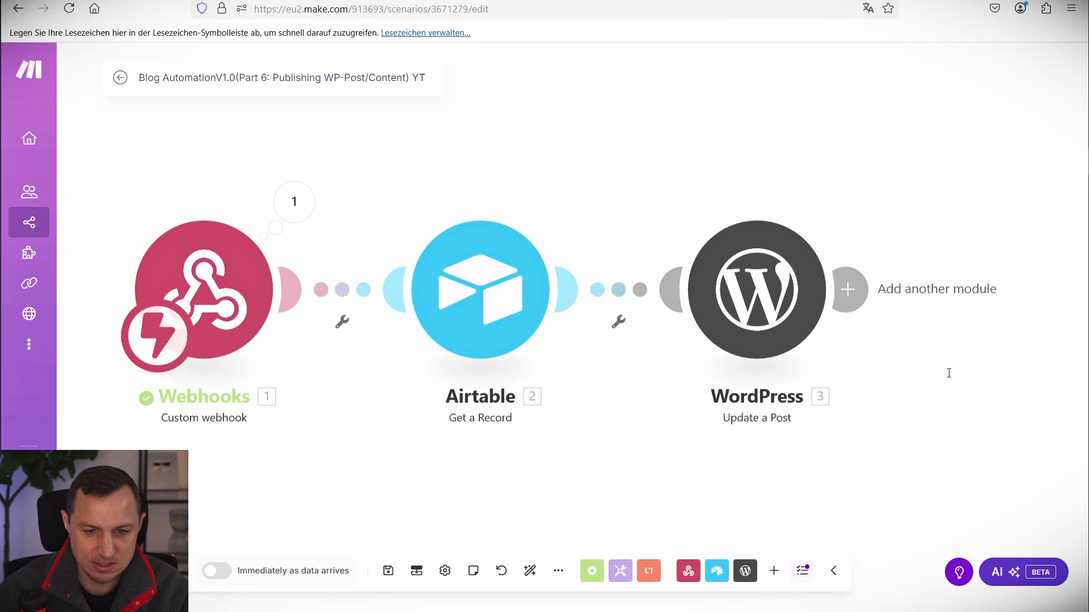
Add an Airtable Update a Record module after WordPress using the Blog AutomationV1.0 base.
{"action": "left_click_drag", "start_coordinate": [947, 372], "coordinate": [729, 378]}
{"action": "left_click", "coordinate": [628, 296]}
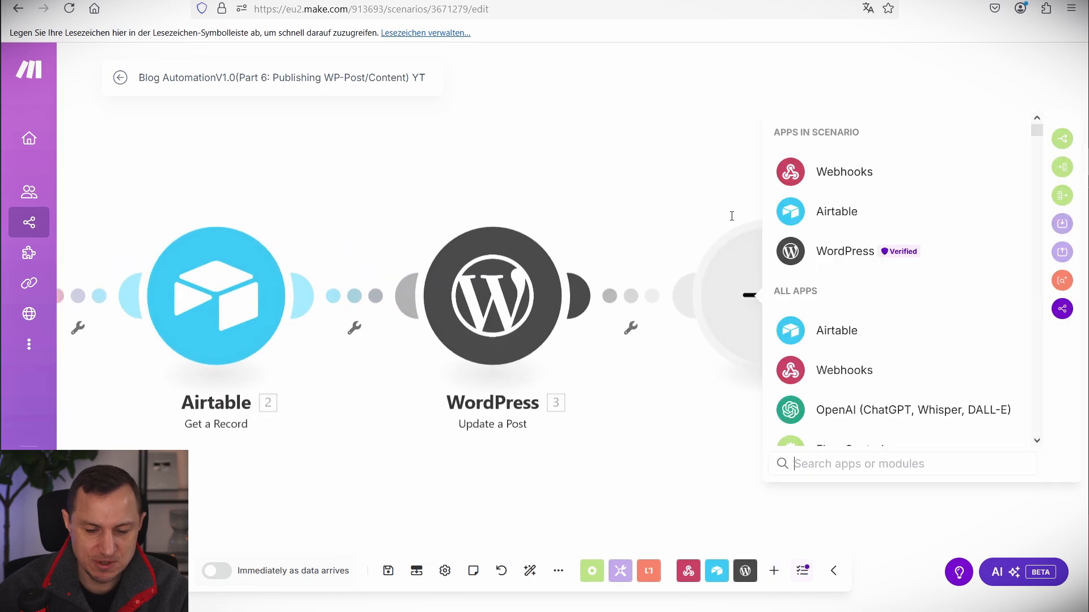
{"action": "left_click", "coordinate": [813, 212]}
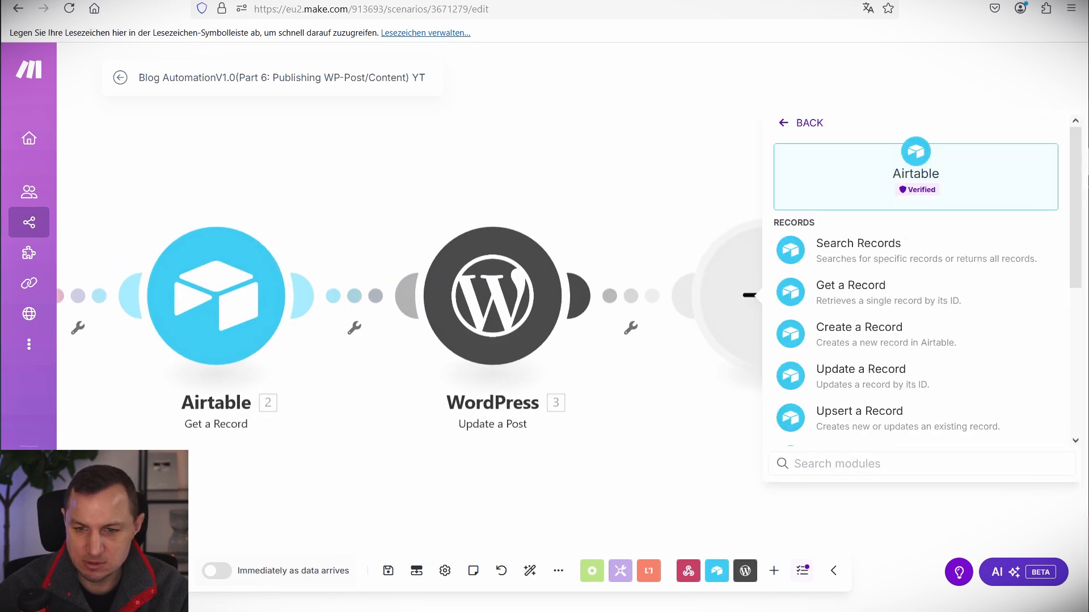
{"action": "left_click", "coordinate": [853, 369]}
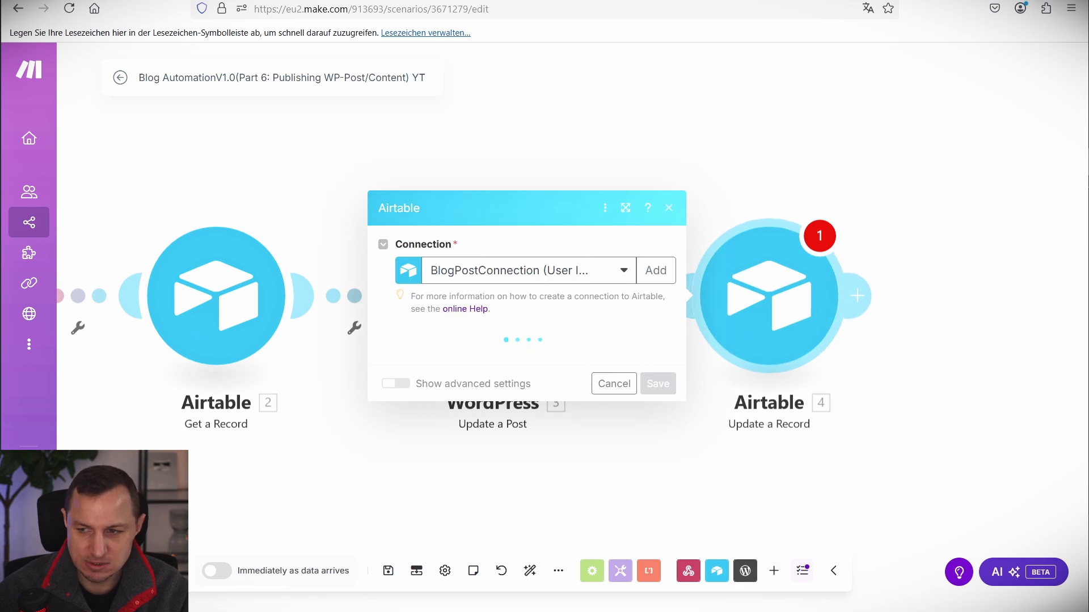
{"action": "left_click", "coordinate": [476, 272]}
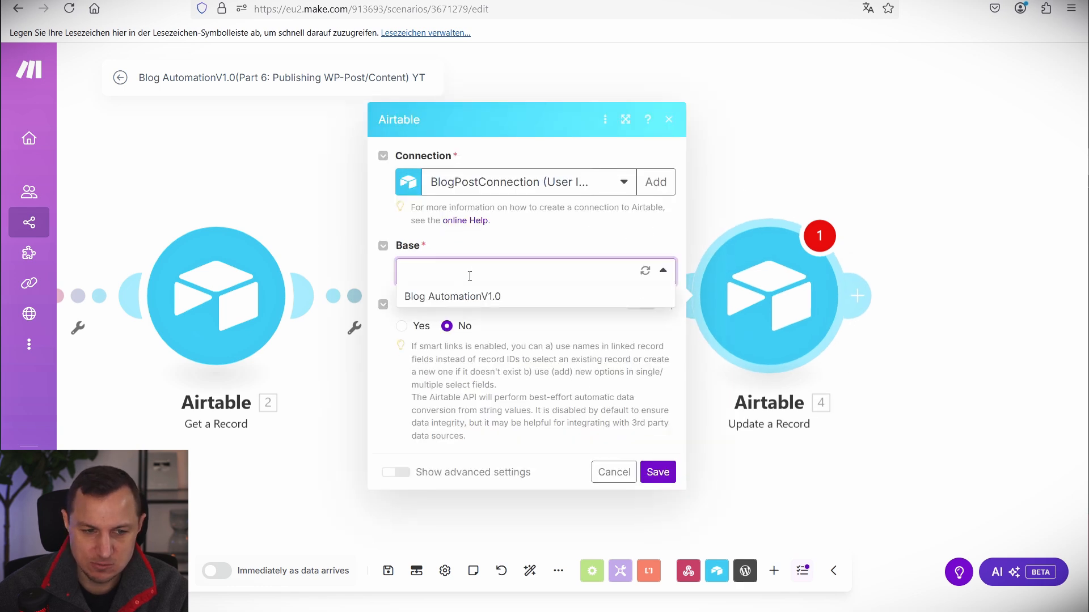
{"action": "left_click", "coordinate": [454, 298]}
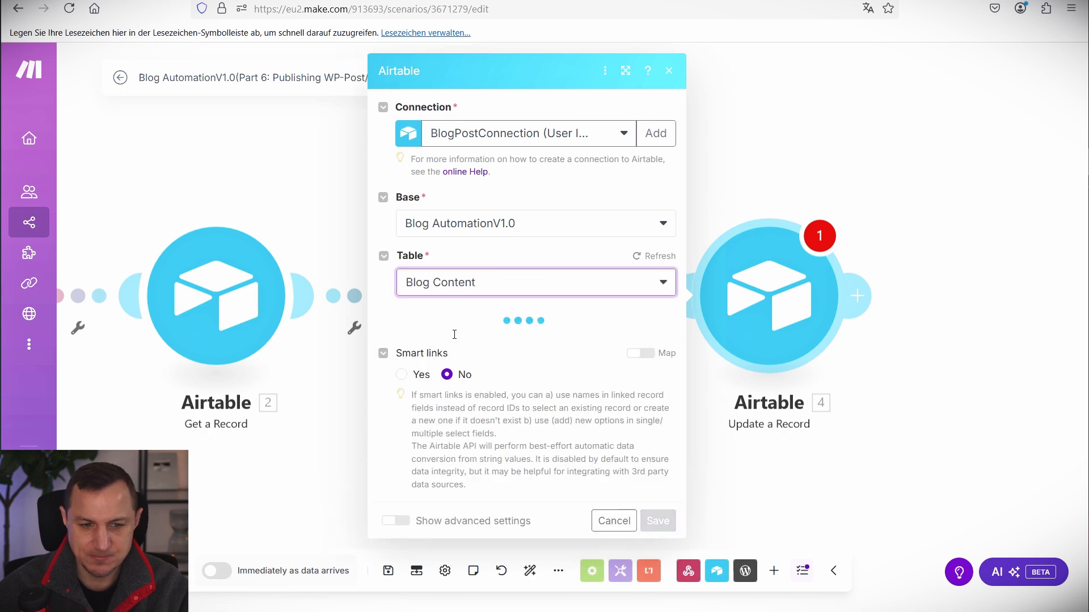
Map recordId into Record ID and set Status to 'Your Blog is Live !!'.
{"action": "left_click", "coordinate": [452, 335]}
{"action": "scroll", "coordinate": [646, 309], "scroll_direction": "down", "scroll_amount": 15}
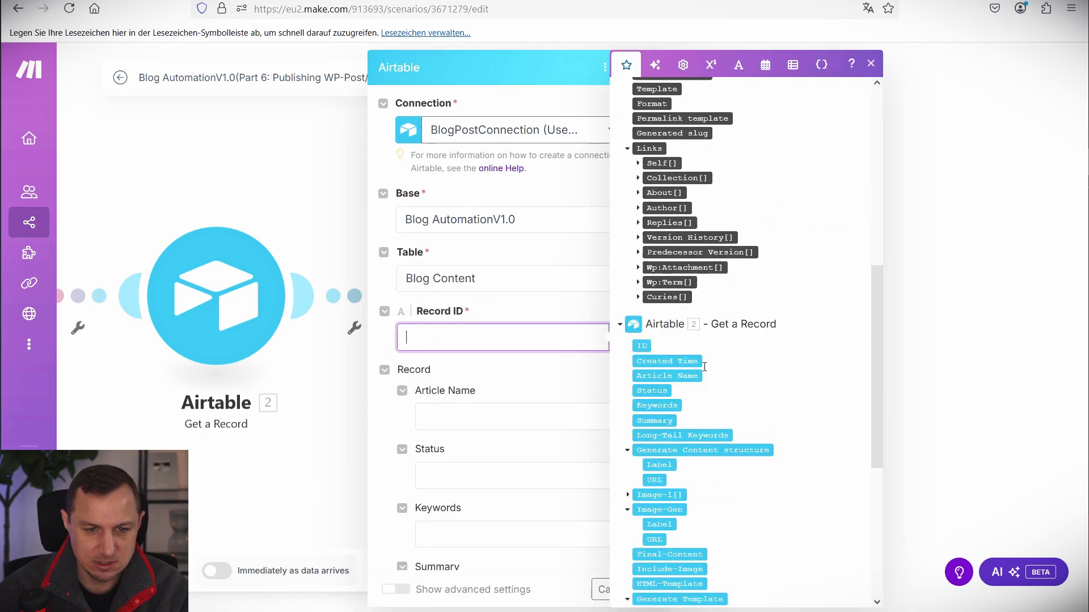
{"action": "left_click", "coordinate": [657, 576]}
{"action": "left_click", "coordinate": [520, 381]}
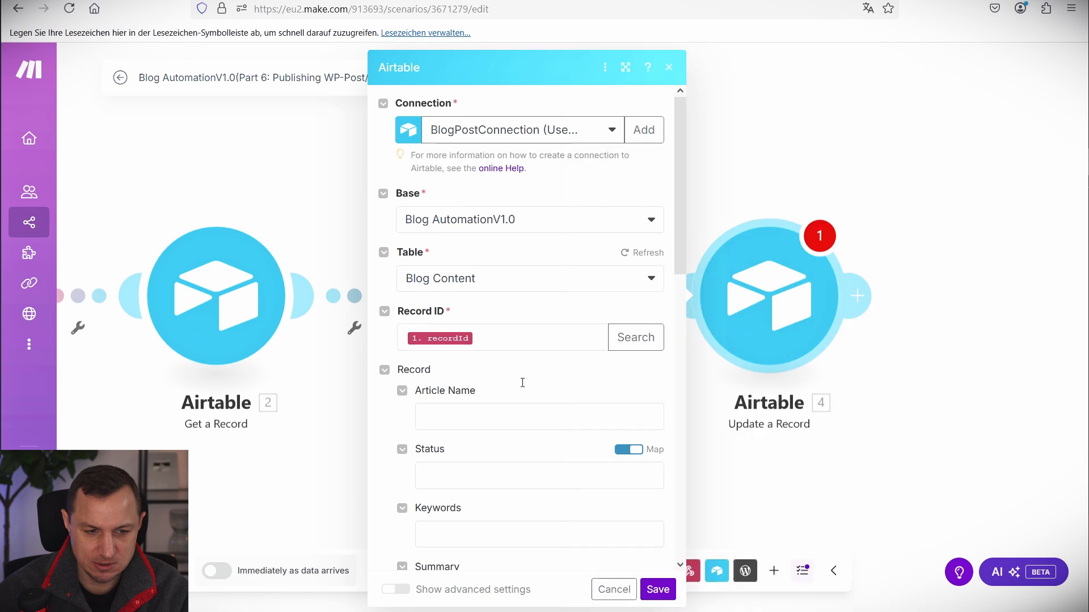
{"action": "scroll", "coordinate": [511, 340], "scroll_direction": "down", "scroll_amount": 5}
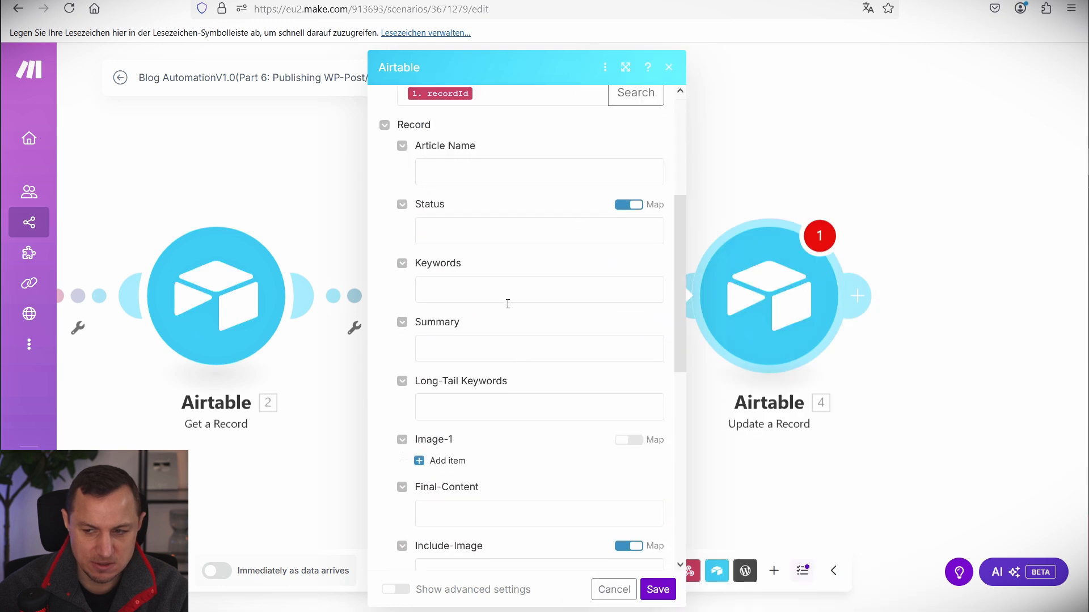
{"action": "left_click", "coordinate": [628, 204]}
{"action": "left_click", "coordinate": [445, 230]}
{"action": "left_click", "coordinate": [465, 402]}
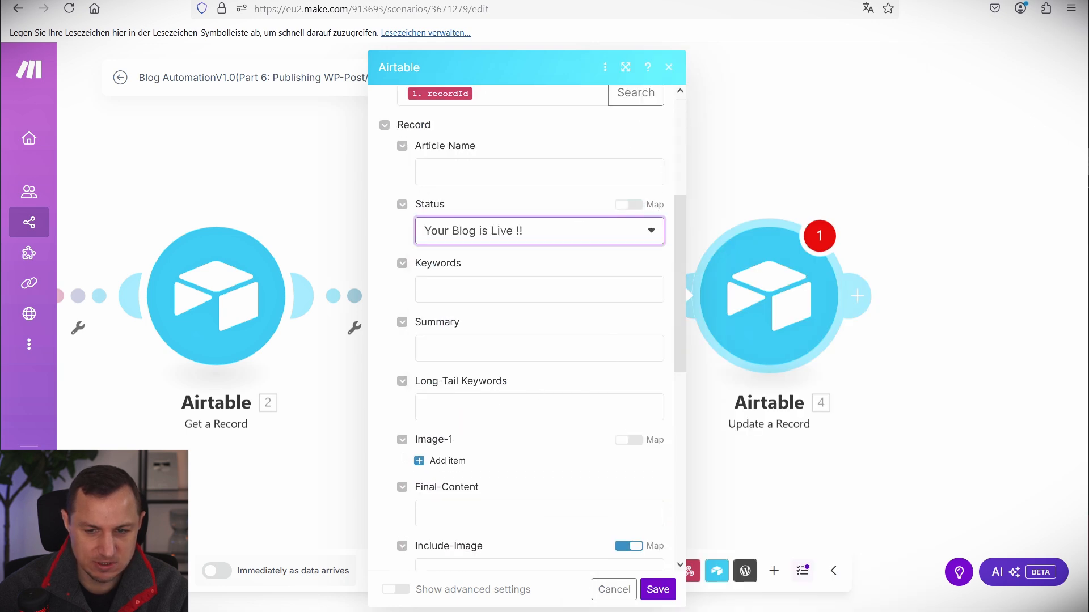
Set WP-Post Status to Published and save the Update a Record module.
{"action": "scroll", "coordinate": [519, 385], "scroll_direction": "down", "scroll_amount": 8}
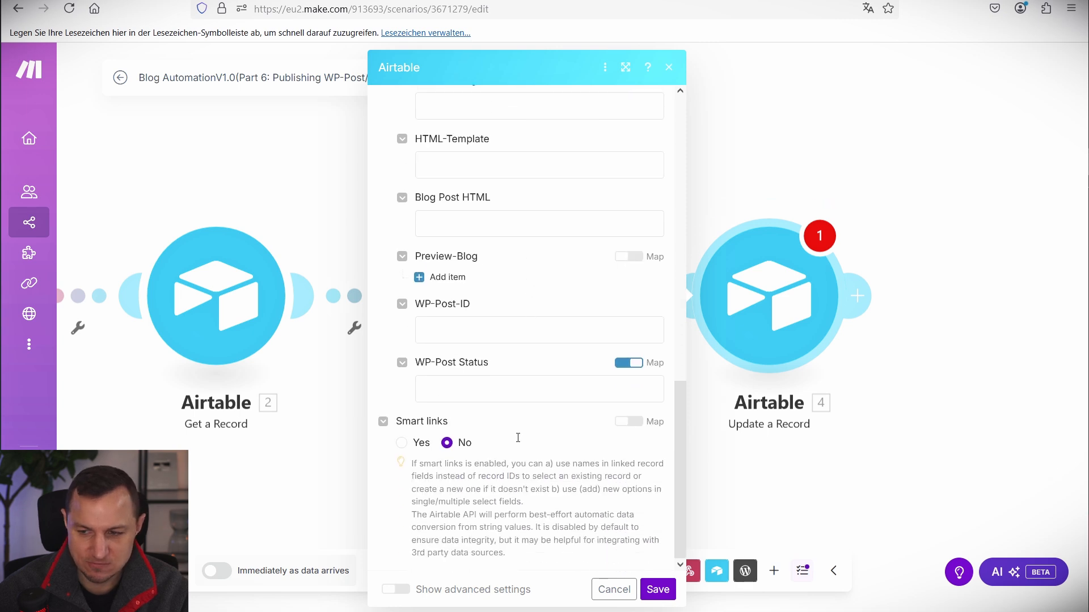
{"action": "left_click", "coordinate": [477, 387]}
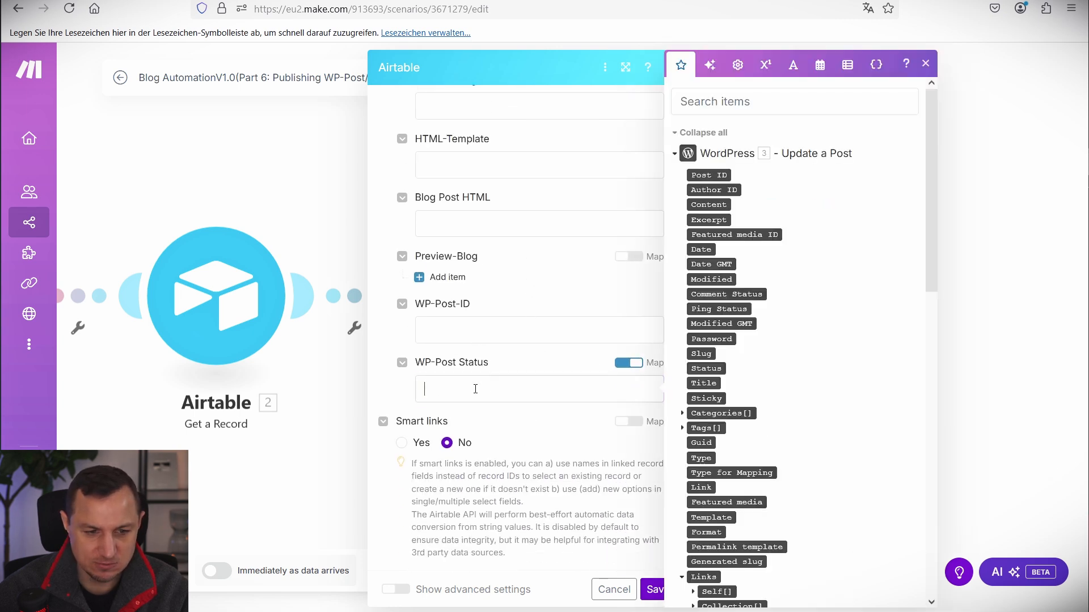
{"action": "left_click", "coordinate": [632, 363]}
{"action": "left_click", "coordinate": [525, 386]}
{"action": "left_click", "coordinate": [445, 463]}
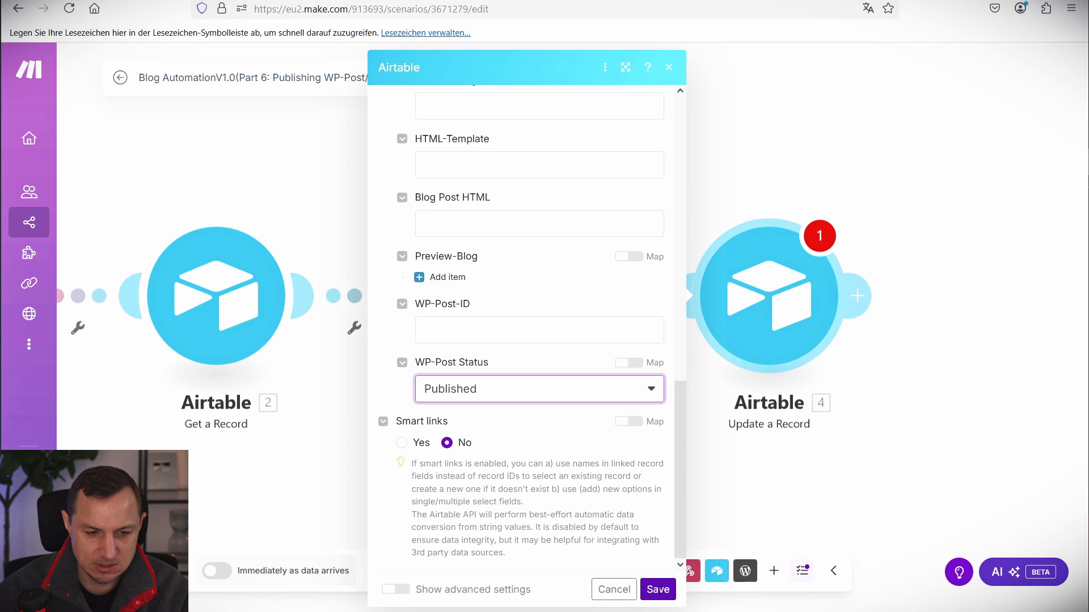
{"action": "left_click", "coordinate": [658, 589]}
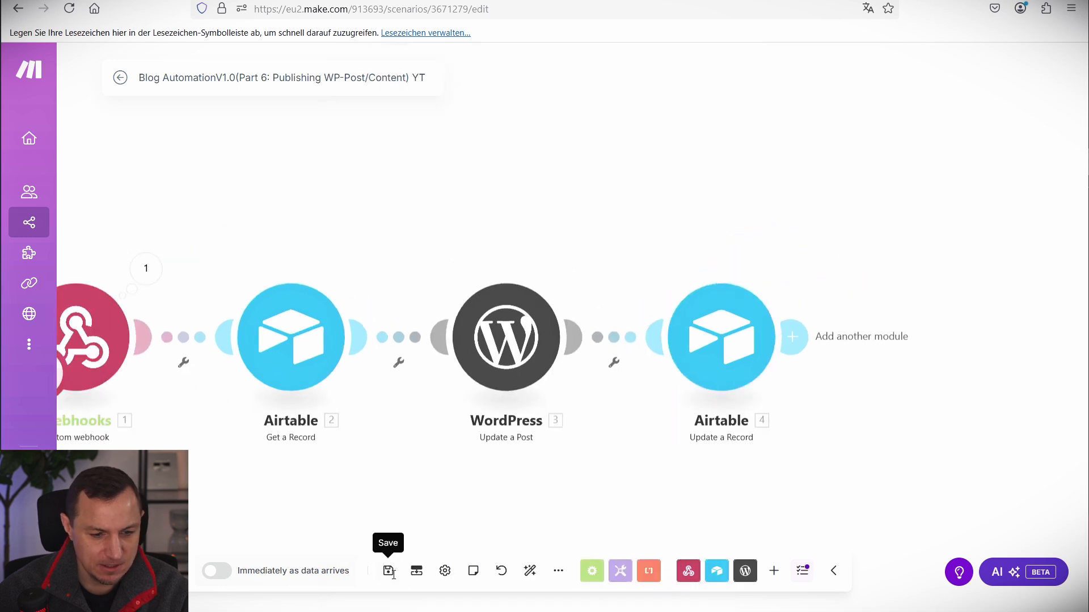
Save the scenario with scheduling set to run immediately as data arrives.
{"action": "left_click", "coordinate": [387, 570]}
{"action": "left_click_drag", "start_coordinate": [331, 217], "coordinate": [502, 123]}
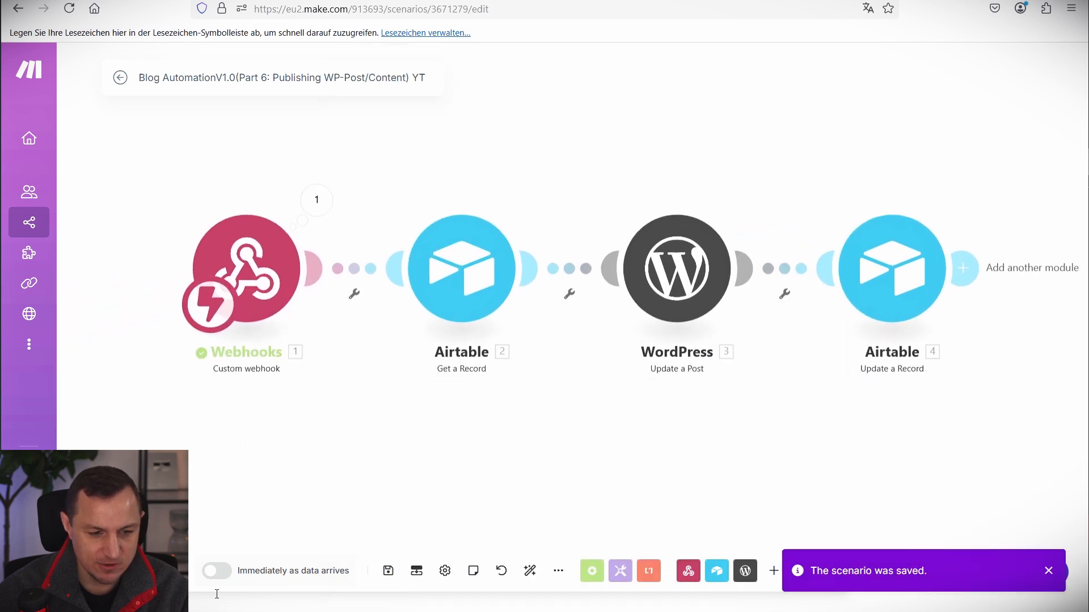
{"action": "left_click", "coordinate": [215, 571]}
{"action": "left_click", "coordinate": [535, 355]}
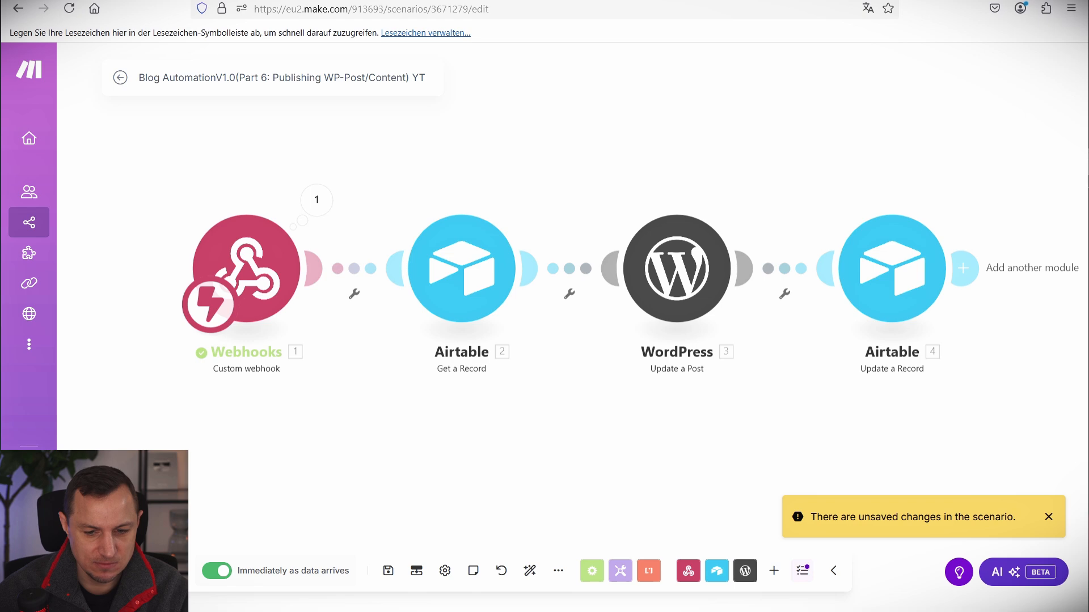
{"action": "left_click", "coordinate": [388, 570]}
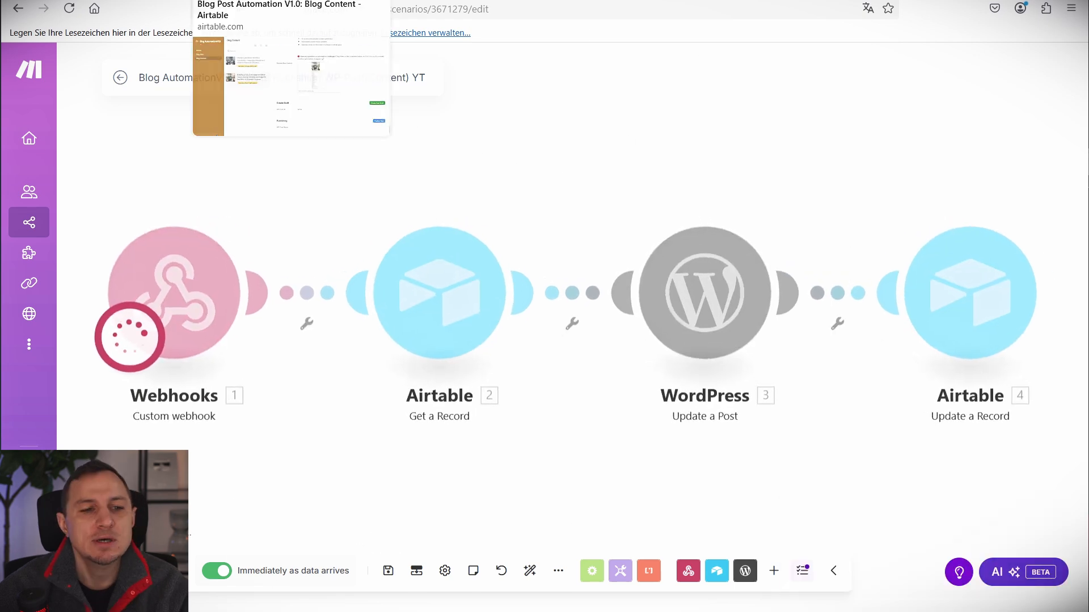
On the Airtable Blog Content page, trigger Publish Post for the Building a Fully Automated Workflow record.
{"action": "left_click", "coordinate": [562, 0]}
{"action": "left_click", "coordinate": [448, 0]}
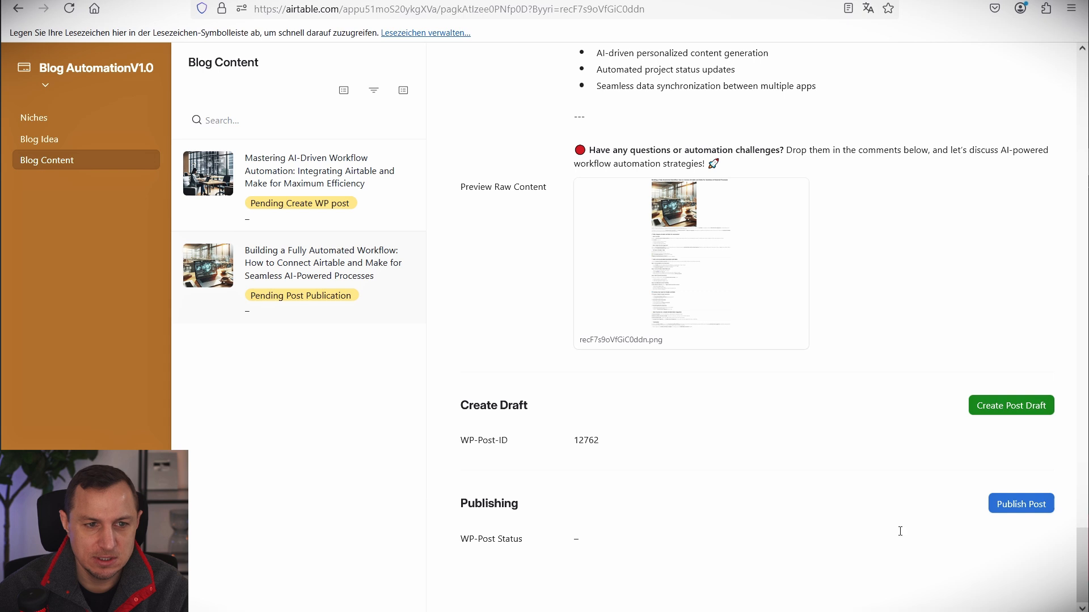
{"action": "left_click", "coordinate": [1021, 503]}
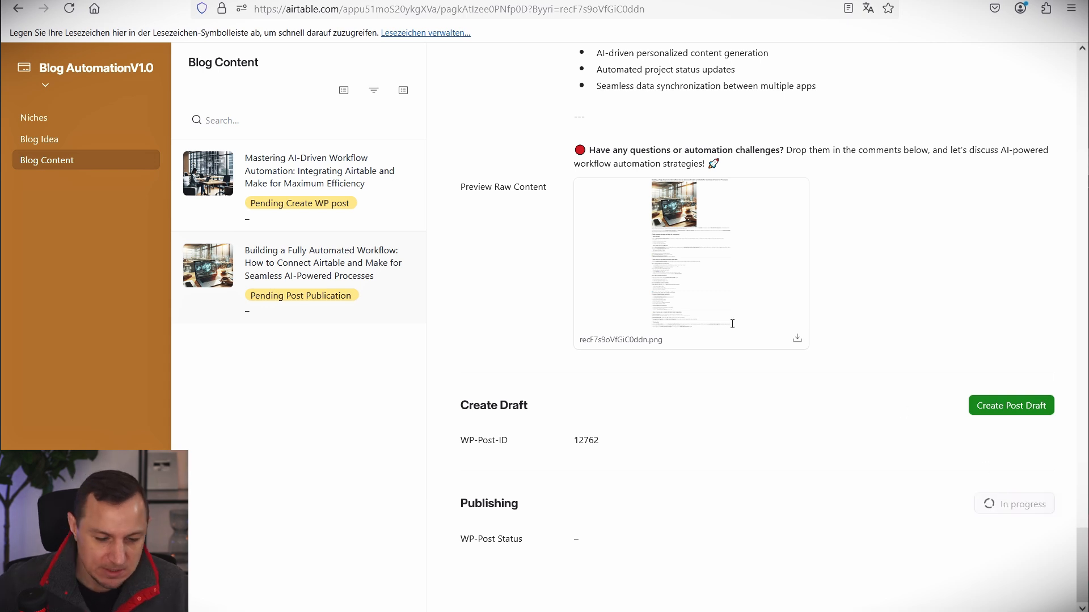
{"action": "left_click_drag", "start_coordinate": [558, 512], "coordinate": [637, 558]}
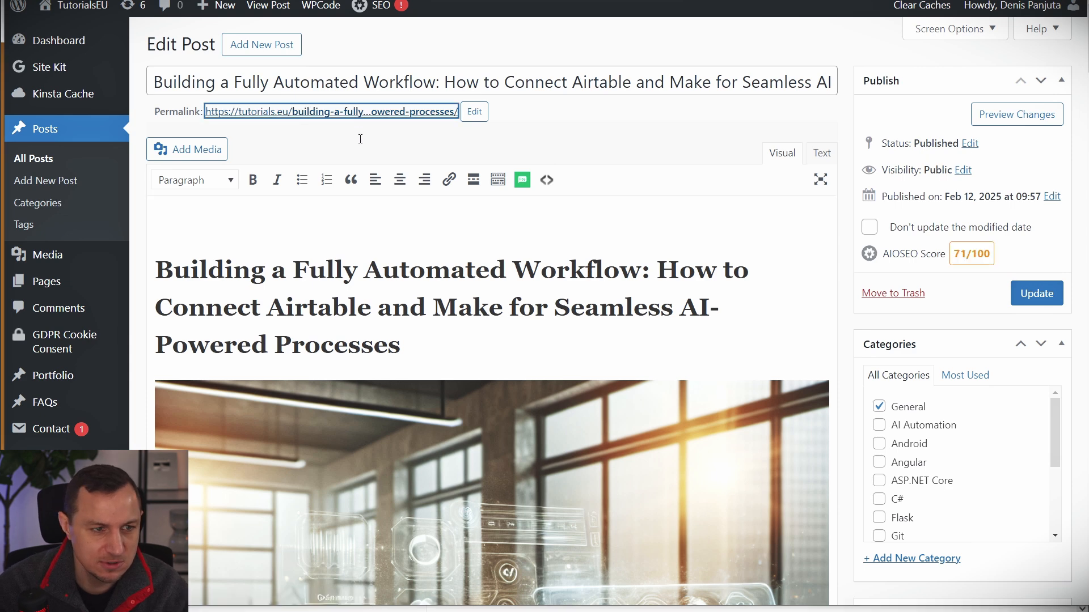
View the published post live via its permalink and scroll through it.
{"action": "left_click", "coordinate": [354, 112]}
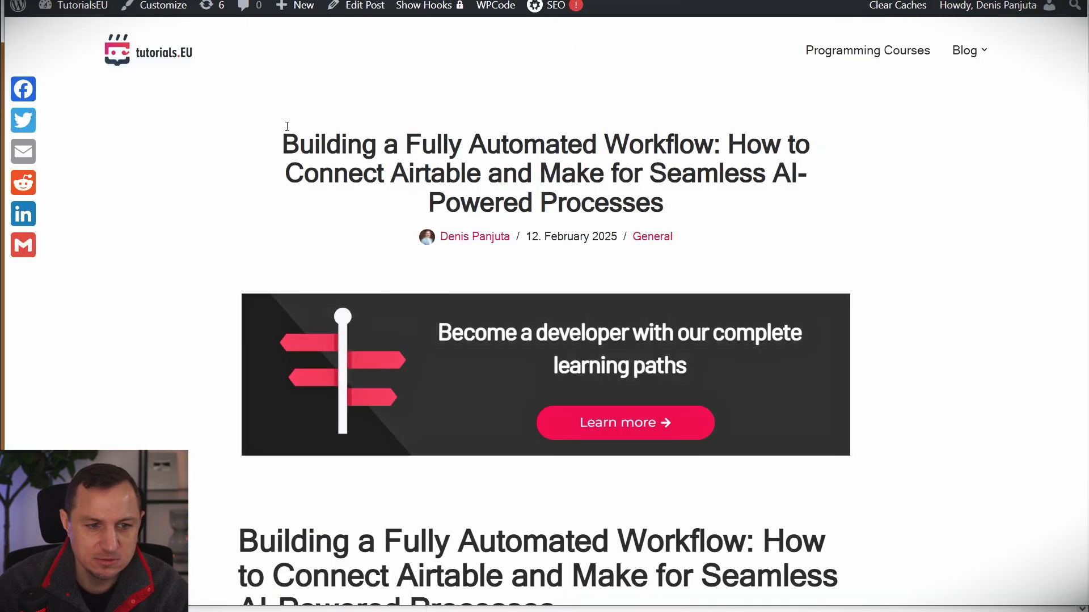
{"action": "left_click_drag", "start_coordinate": [287, 125], "coordinate": [828, 186]}
{"action": "left_click", "coordinate": [387, 172]}
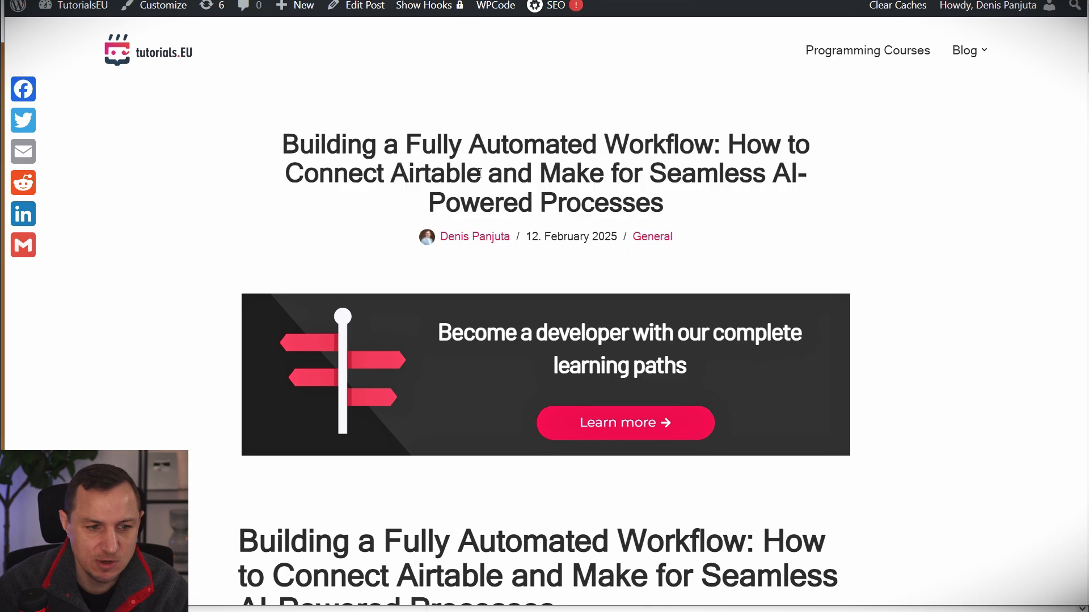
{"action": "scroll", "coordinate": [739, 190], "scroll_direction": "down", "scroll_amount": 2}
{"action": "scroll", "coordinate": [780, 199], "scroll_direction": "up", "scroll_amount": 2}
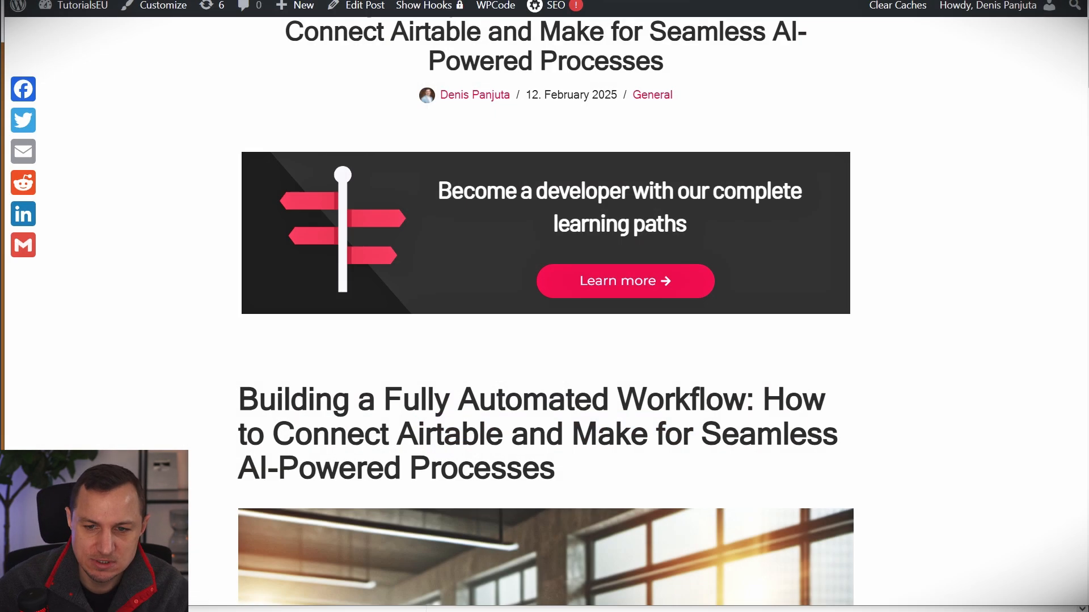
{"action": "scroll", "coordinate": [1074, 489], "scroll_direction": "down", "scroll_amount": 20}
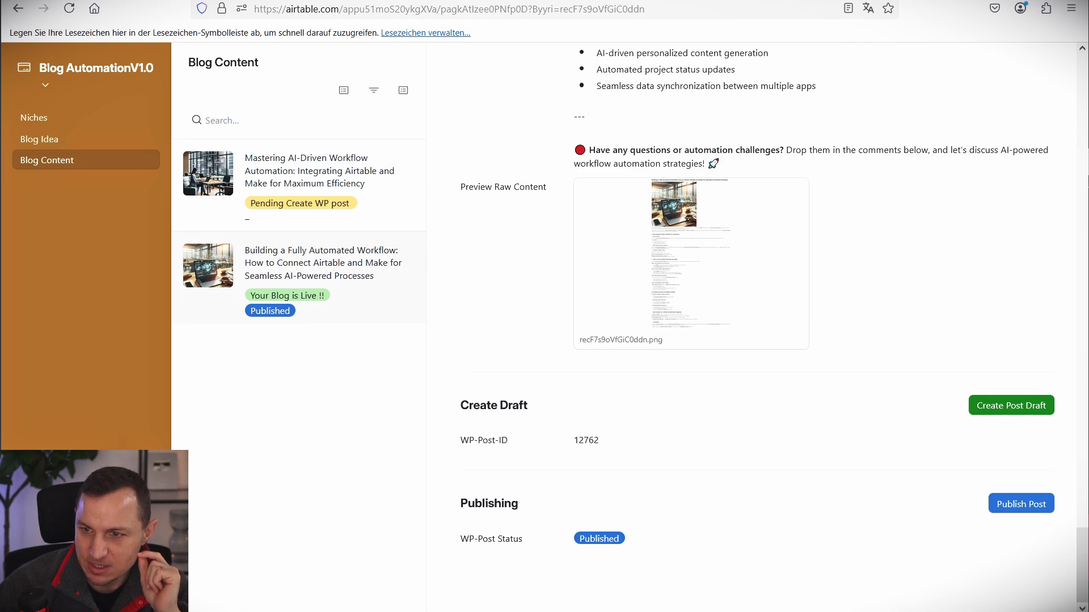
{"action": "left_click_drag", "start_coordinate": [0, 17], "coordinate": [587, 1]}
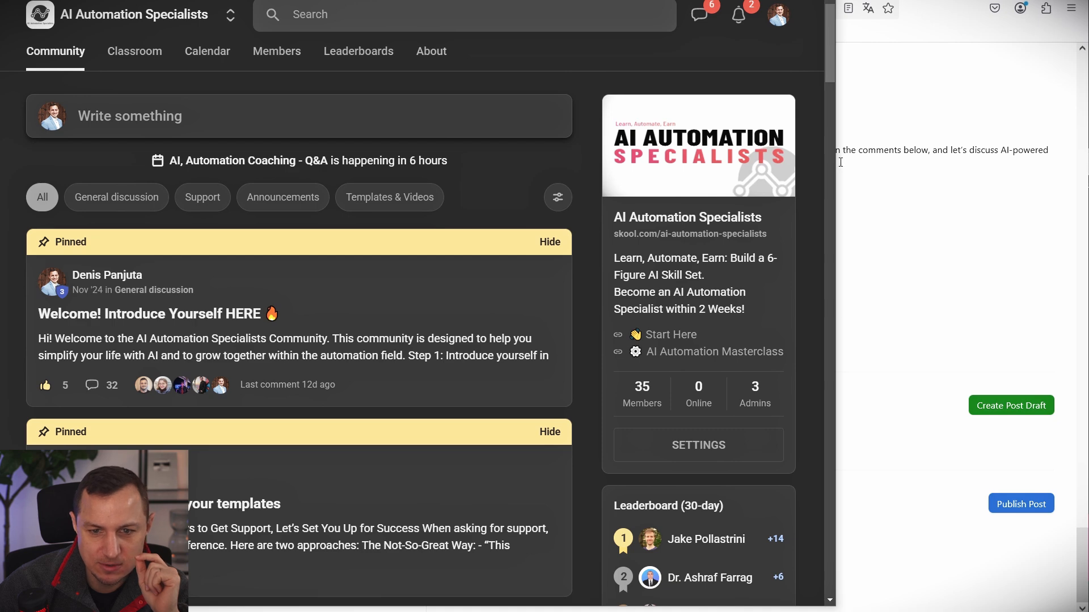
Maximize the Skool window and browse the community's Classroom course list.
{"action": "left_click_drag", "start_coordinate": [836, 161], "coordinate": [1088, 165]}
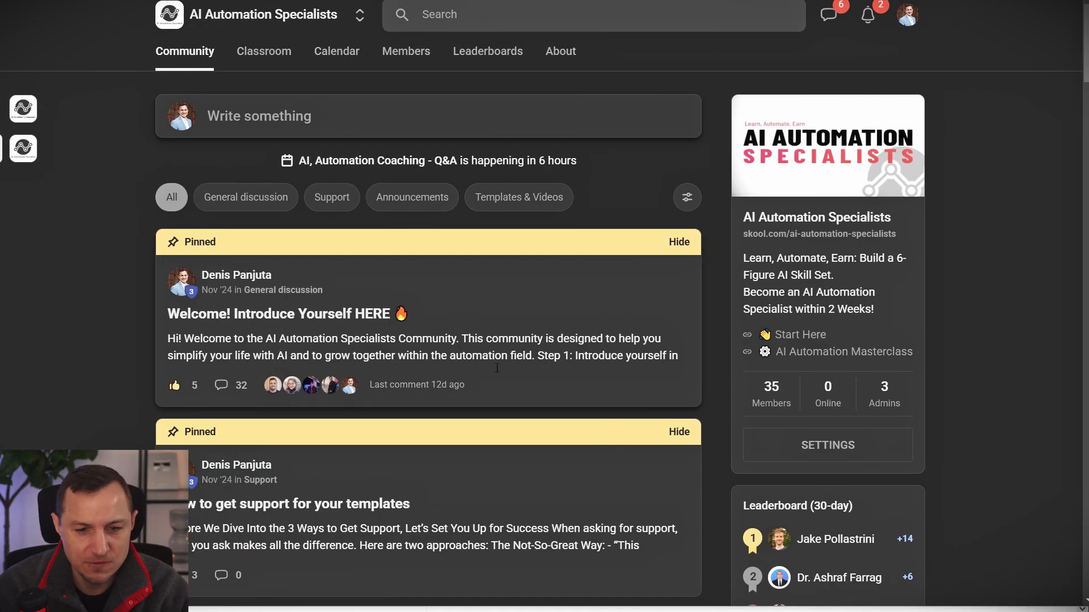
{"action": "scroll", "coordinate": [661, 347], "scroll_direction": "down", "scroll_amount": 3}
{"action": "scroll", "coordinate": [417, 108], "scroll_direction": "up", "scroll_amount": 3}
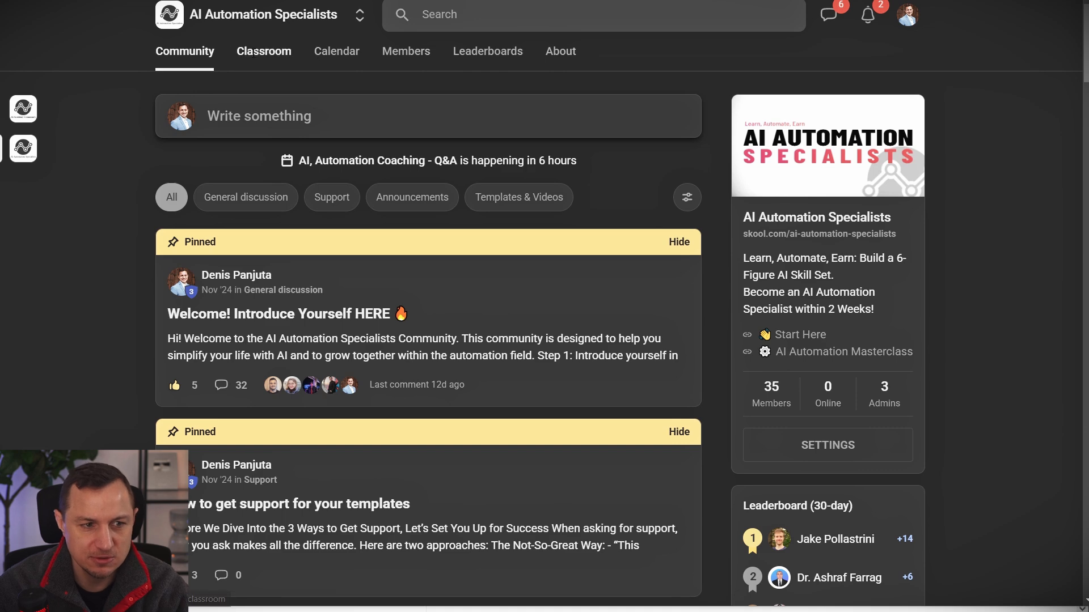
{"action": "left_click", "coordinate": [264, 52]}
{"action": "mouse_move", "coordinate": [972, 87]}
{"action": "left_mouse_down"}
{"action": "mouse_move", "coordinate": [818, 285]}
{"action": "mouse_move", "coordinate": [641, 370]}
{"action": "mouse_move", "coordinate": [664, 378]}
{"action": "mouse_move", "coordinate": [670, 370]}
{"action": "mouse_move", "coordinate": [660, 372]}
{"action": "left_mouse_up"}
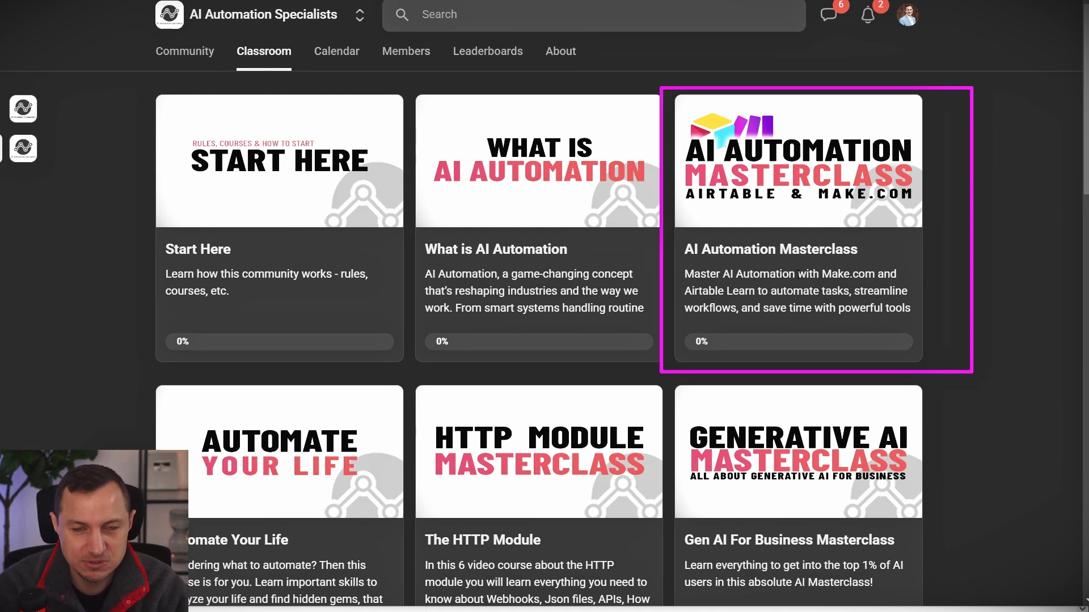
{"action": "scroll", "coordinate": [966, 100], "scroll_direction": "down", "scroll_amount": 6}
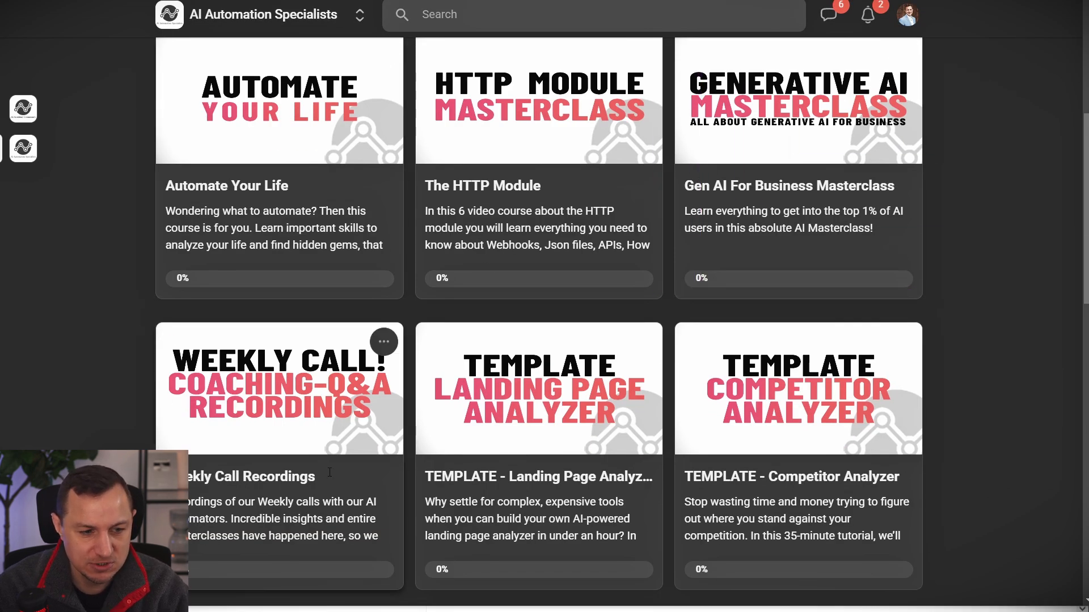
{"action": "scroll", "coordinate": [329, 472], "scroll_direction": "down", "scroll_amount": 3}
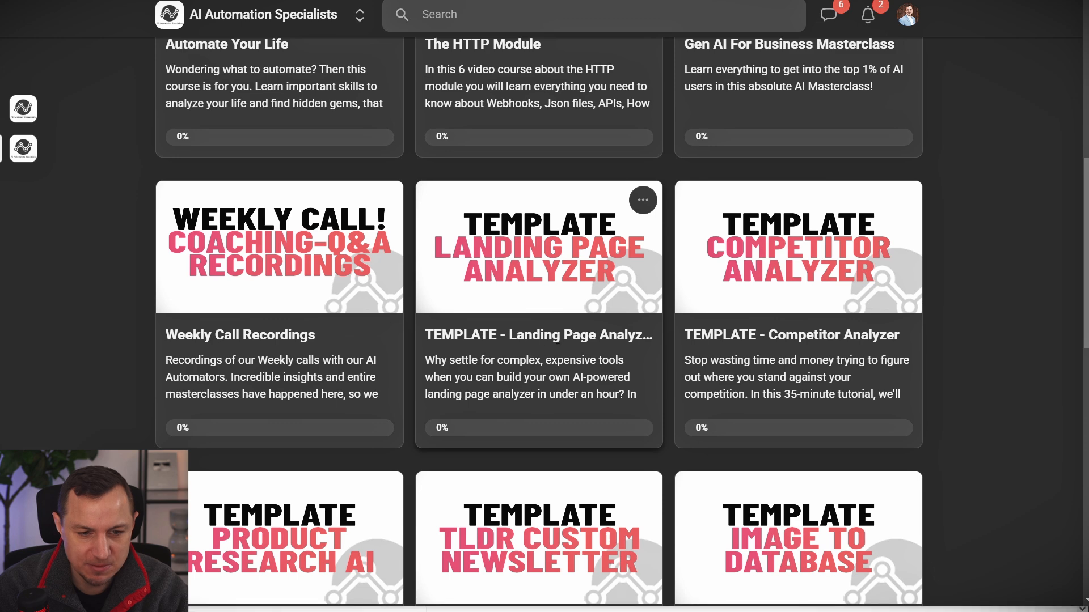
Preview the Landing Page Analyzer and AI Automated Newsletter template courses, returning to the list.
{"action": "left_click", "coordinate": [557, 339]}
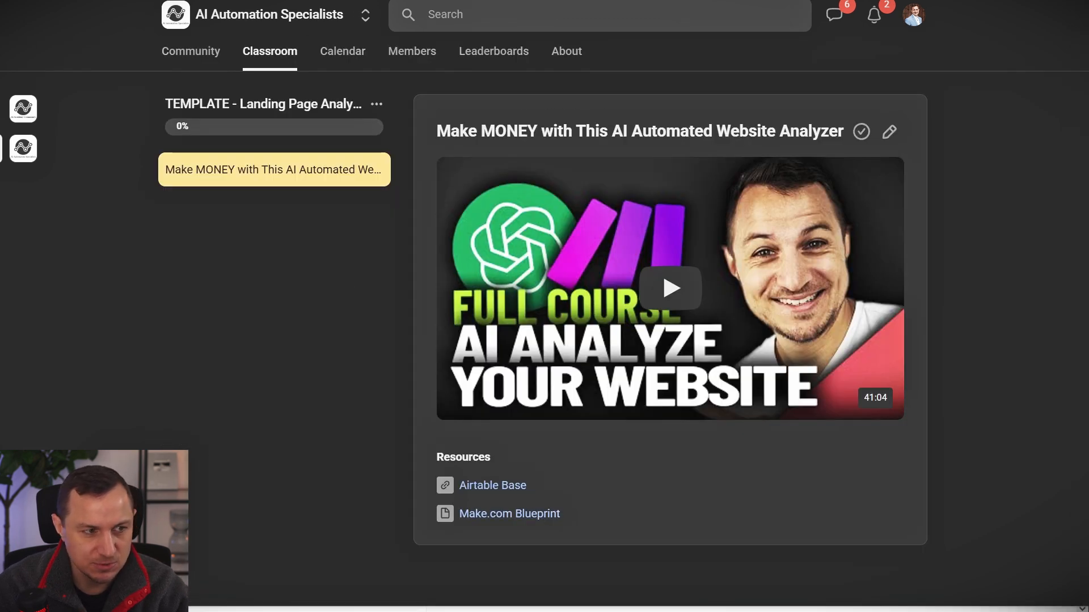
{"action": "key", "text": "alt+Left"}
{"action": "scroll", "coordinate": [825, 378], "scroll_direction": "down", "scroll_amount": 5}
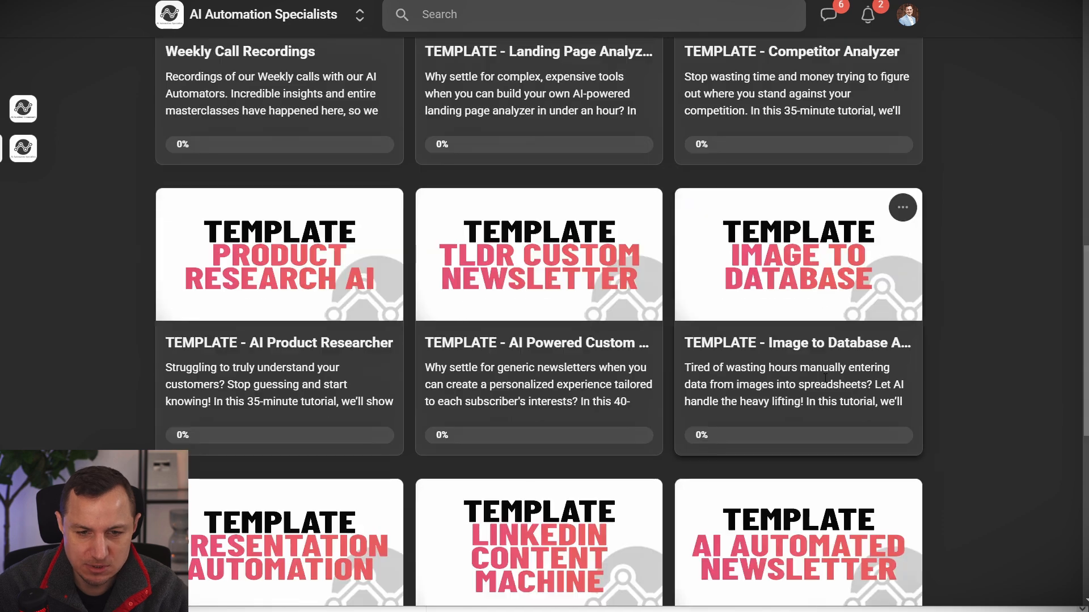
{"action": "scroll", "coordinate": [825, 378], "scroll_direction": "down", "scroll_amount": 4}
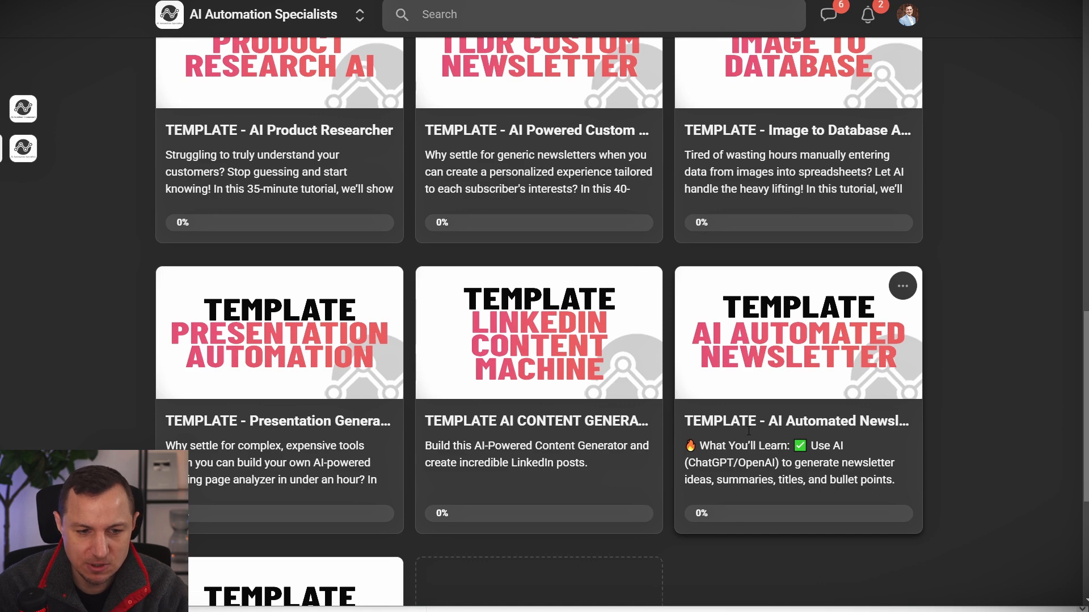
{"action": "left_click", "coordinate": [749, 431]}
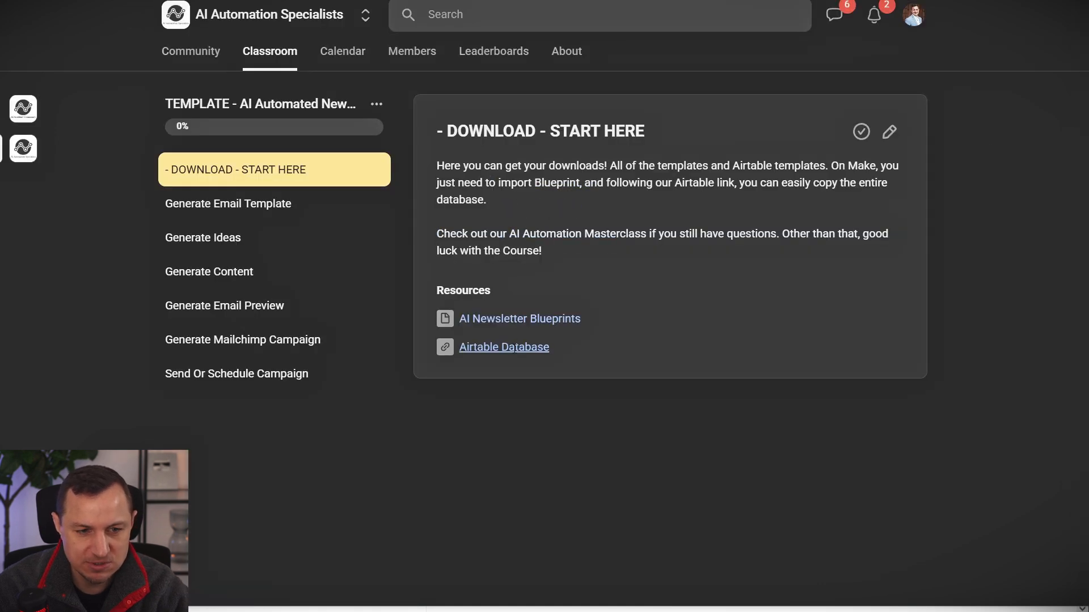
{"action": "key", "text": "alt+Left"}
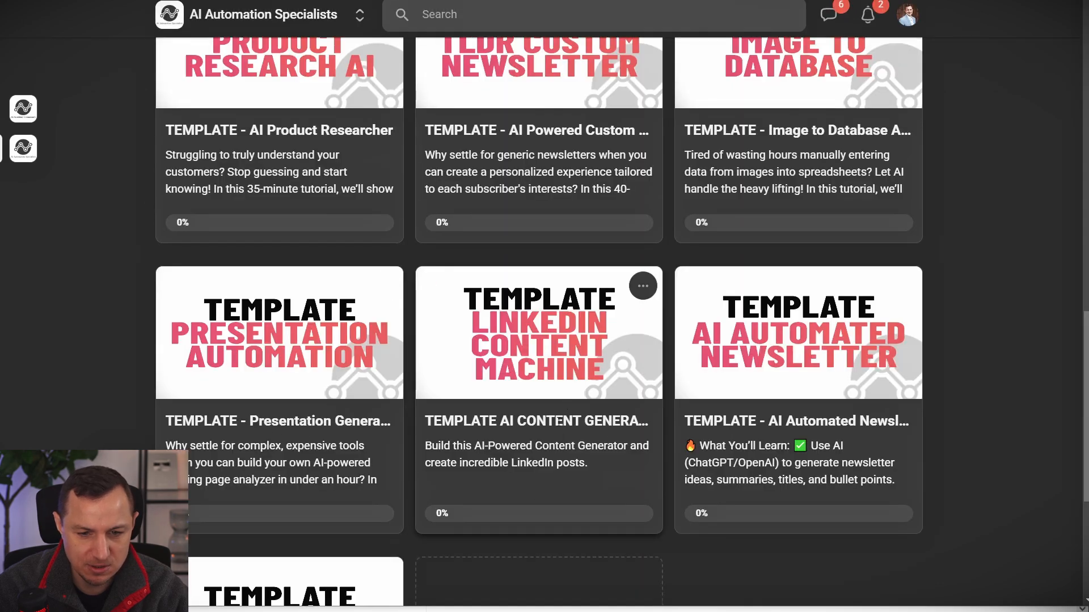
Highlight the 3pm coaching session on Wednesday, February 12th.
{"action": "scroll", "coordinate": [1065, 320], "scroll_direction": "up", "scroll_amount": 15}
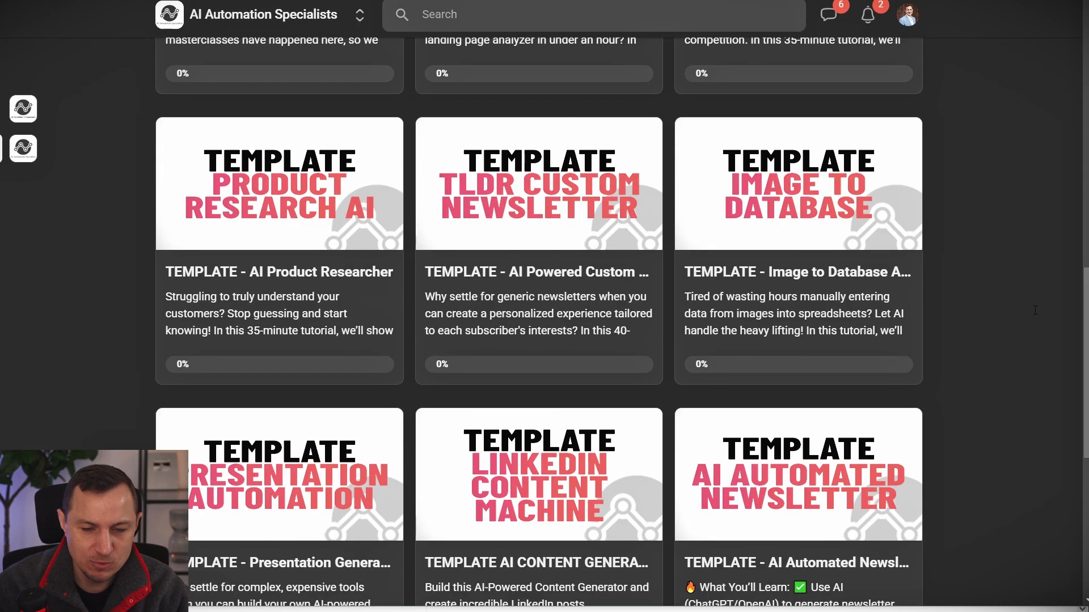
{"action": "scroll", "coordinate": [640, 167], "scroll_direction": "up", "scroll_amount": 2}
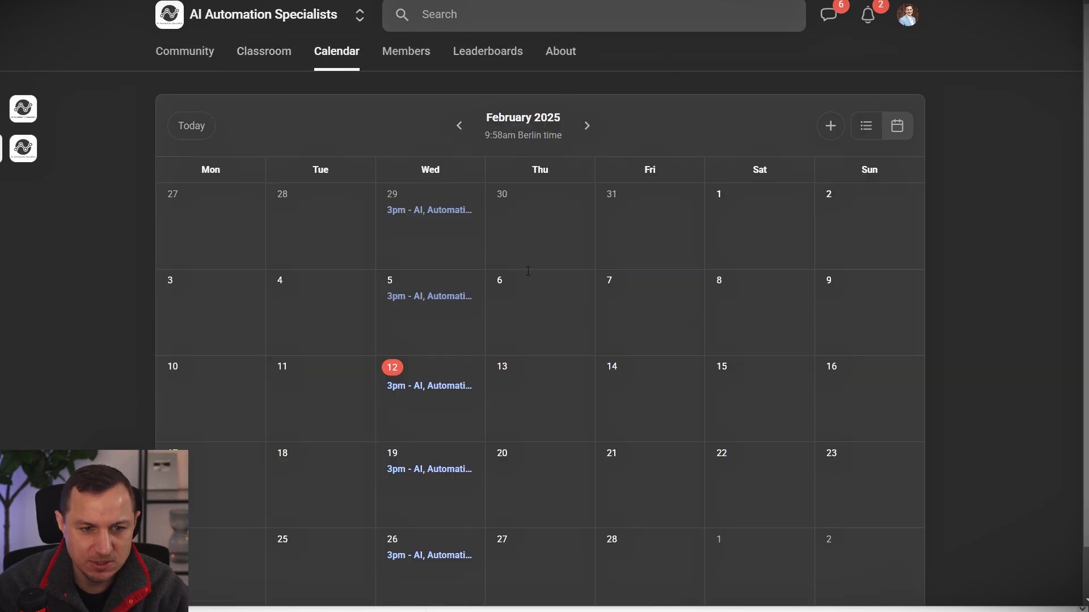
{"action": "mouse_move", "coordinate": [346, 352]}
{"action": "left_mouse_down"}
{"action": "mouse_move", "coordinate": [508, 400]}
{"action": "mouse_move", "coordinate": [492, 443]}
{"action": "left_mouse_up"}
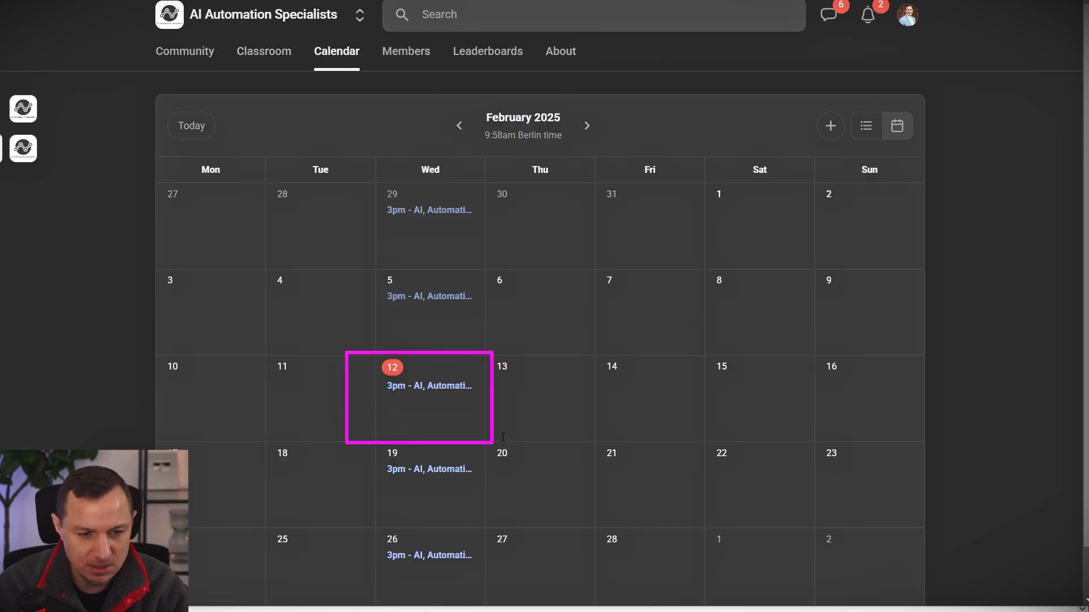